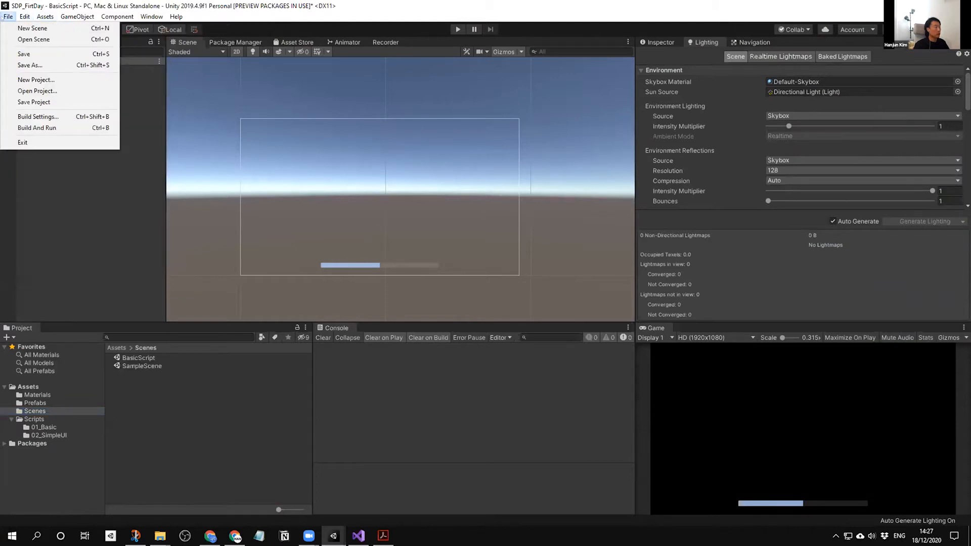
# - Create a new scene, saving the changes to BasicScript, and save it as SDP_AR in the Scenes folder
pyautogui.click(32, 28)
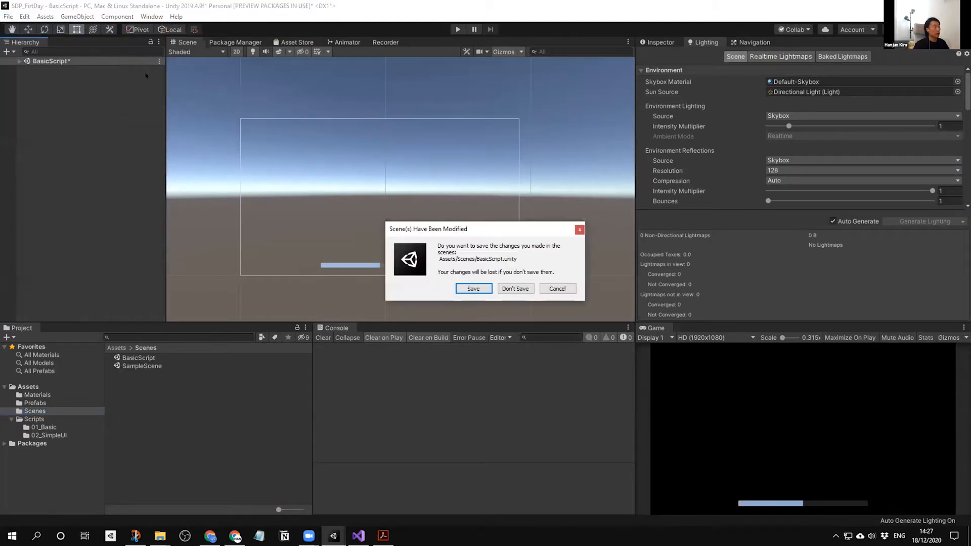
pyautogui.click(473, 289)
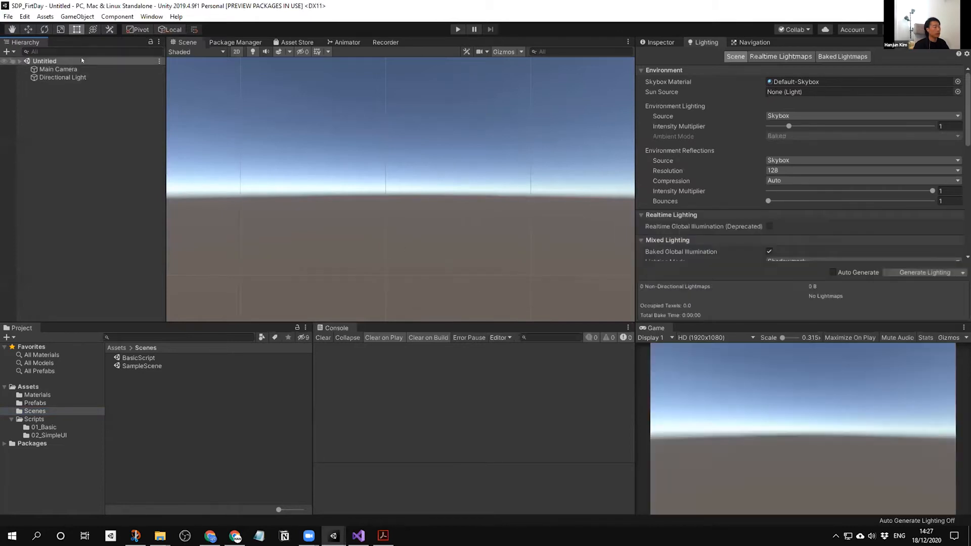
pyautogui.click(8, 17)
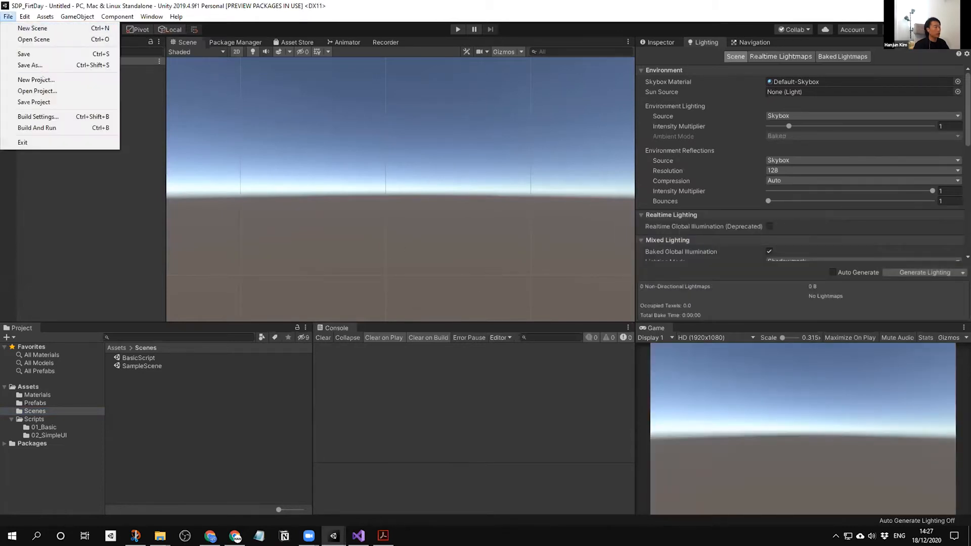
pyautogui.click(40, 65)
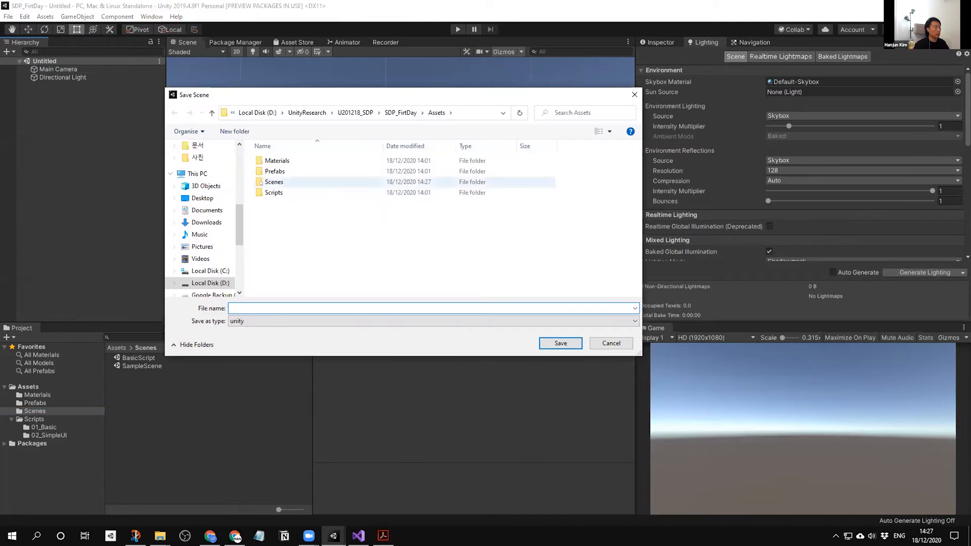
pyautogui.doubleClick(275, 183)
pyautogui.click(269, 306)
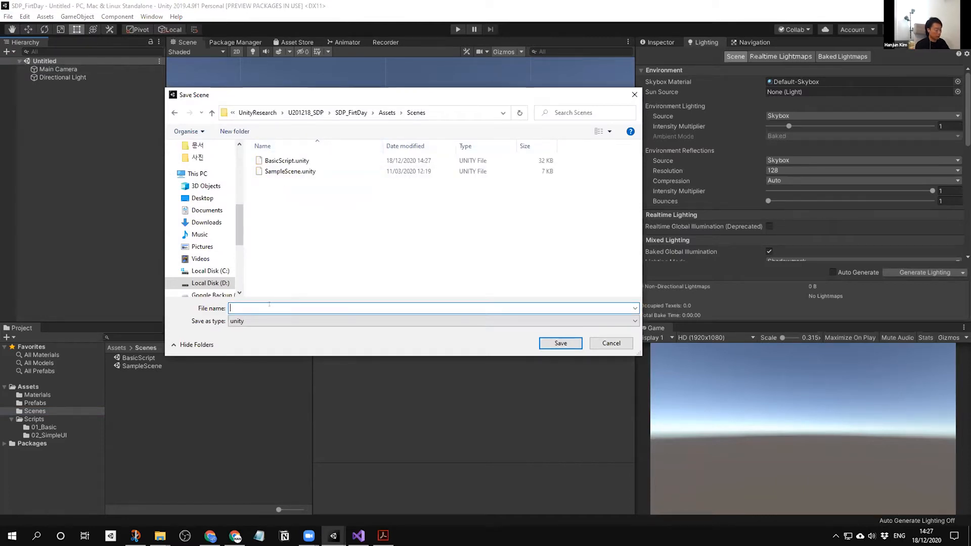
pyautogui.write('SDP_AR')
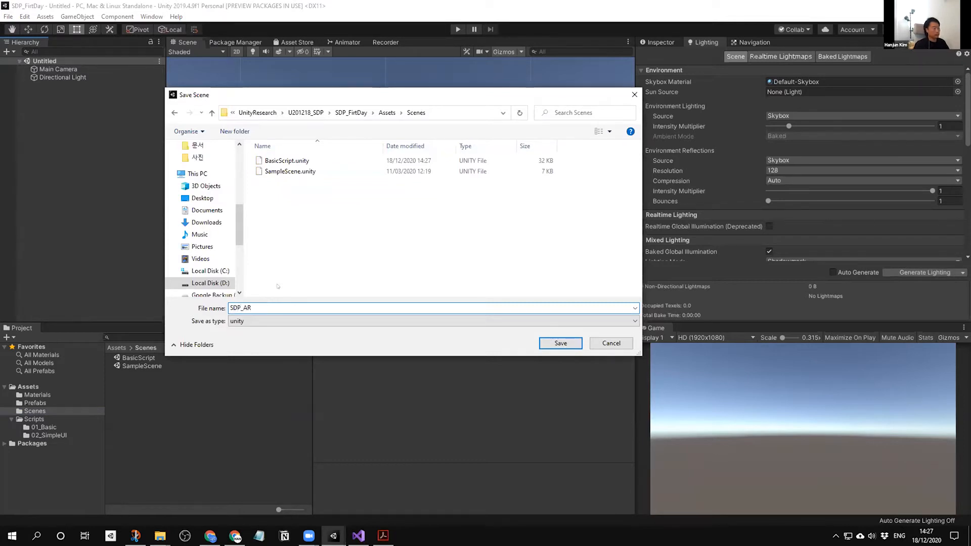
pyautogui.click(561, 343)
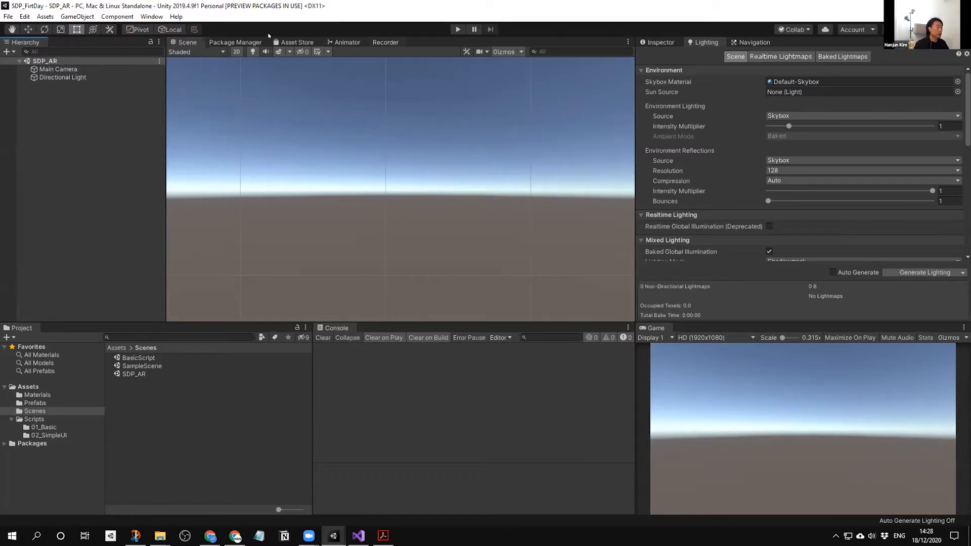
# - Search the Unity package registry for "ar" and examine the AR Foundation, AR Subsystems, ARCore and ARKit package details
pyautogui.click(237, 42)
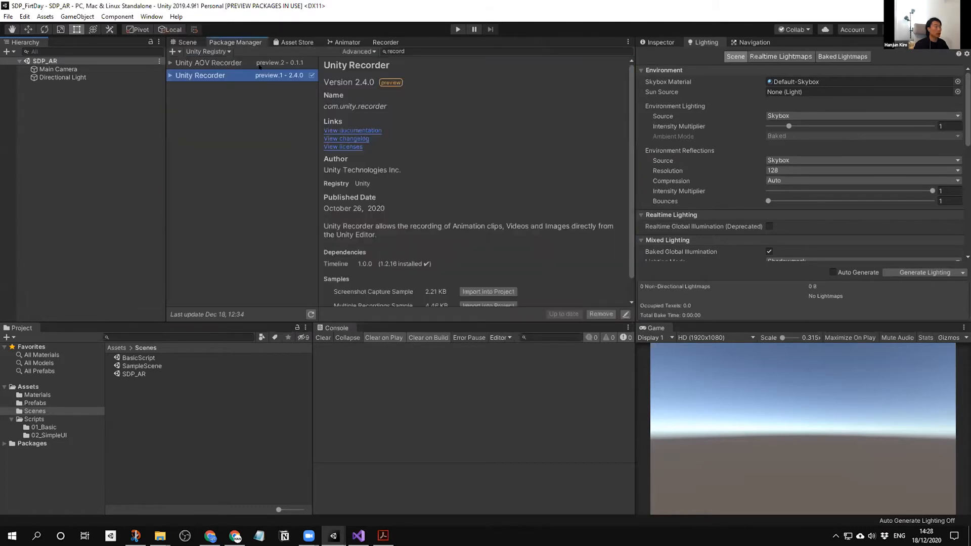
pyautogui.write('ar')
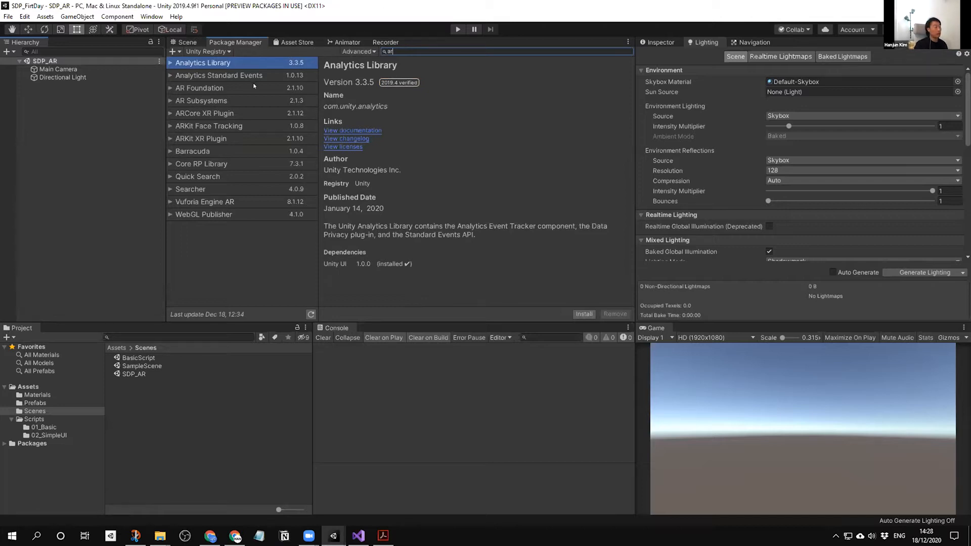
pyautogui.click(221, 90)
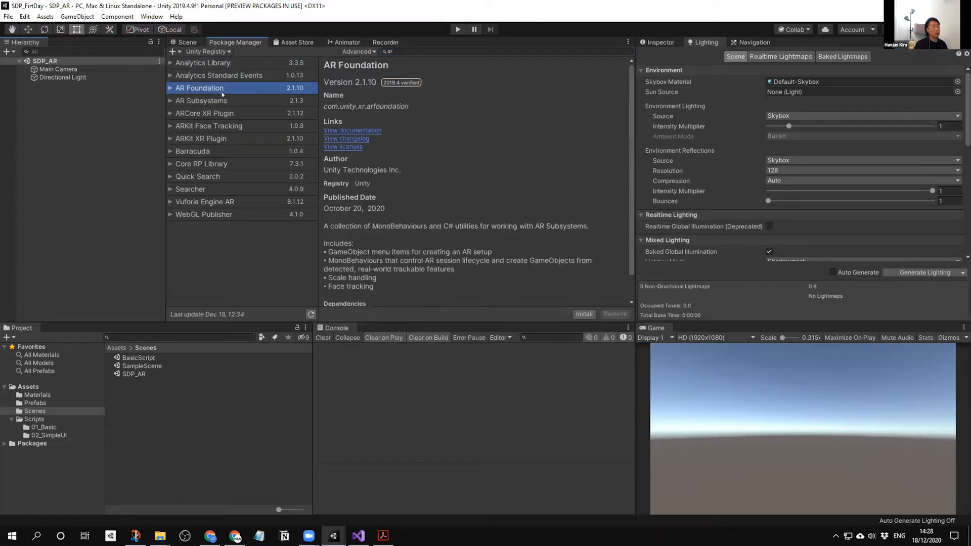
pyautogui.click(223, 99)
pyautogui.click(238, 115)
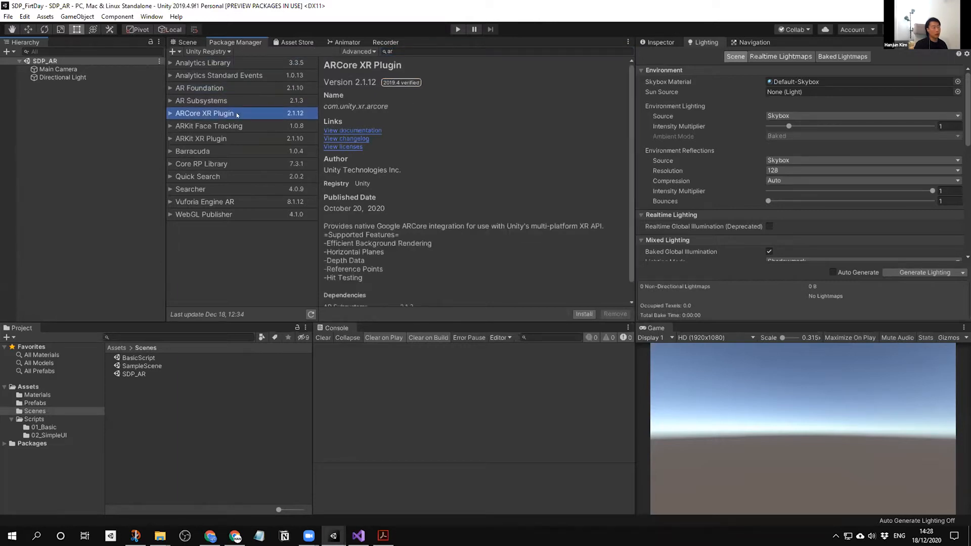
pyautogui.click(245, 125)
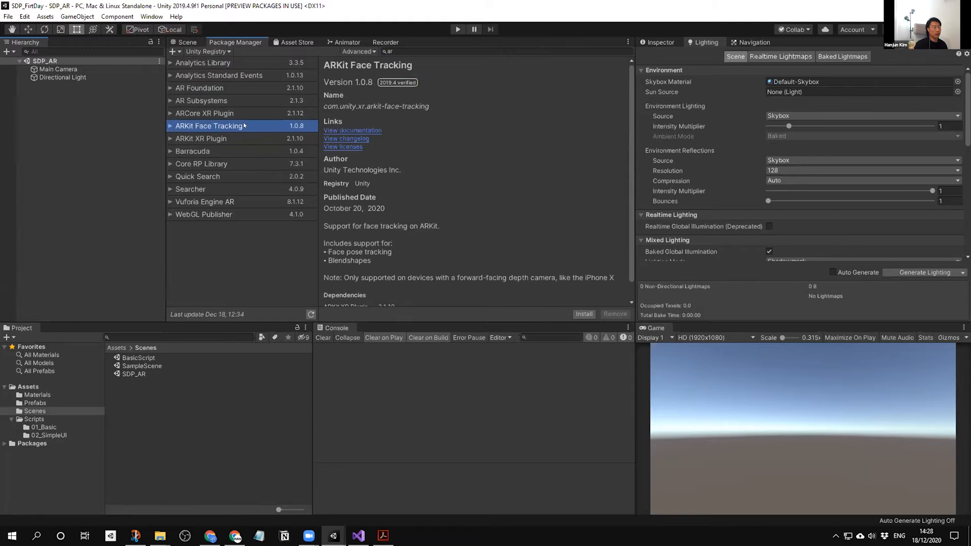
pyautogui.click(246, 140)
pyautogui.click(247, 131)
pyautogui.click(246, 101)
pyautogui.click(247, 89)
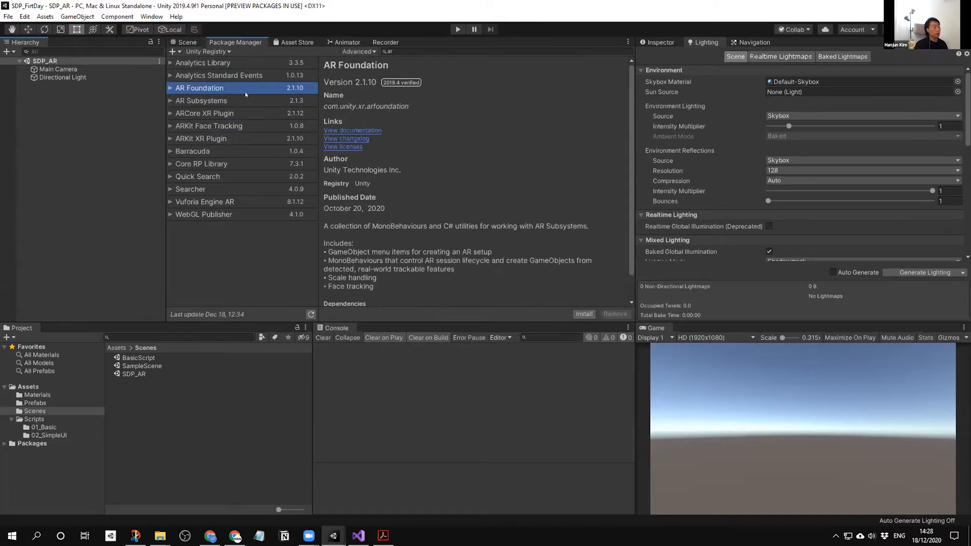
# - Compare the descriptions of the ARCore XR Plugin, ARKit Face Tracking and ARKit XR Plugin packages
pyautogui.click(235, 114)
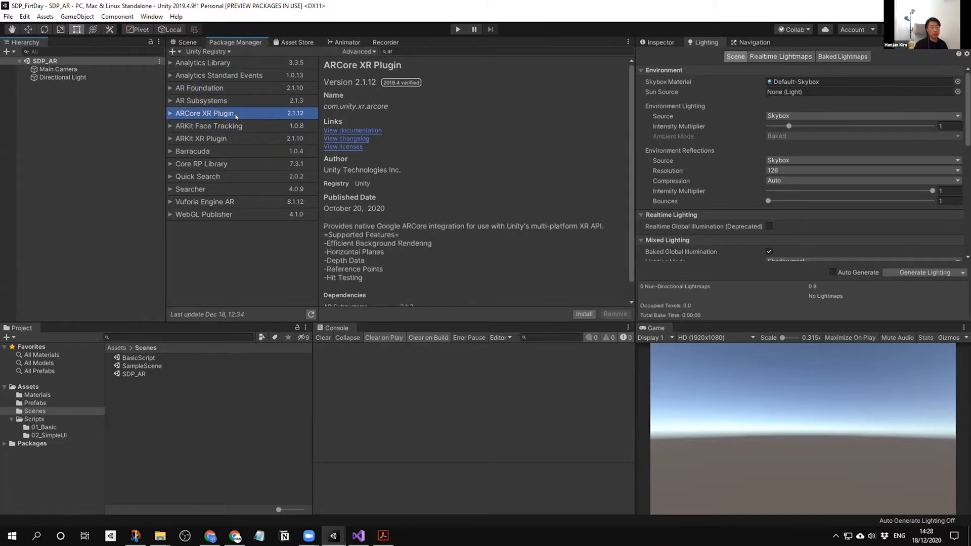
pyautogui.click(262, 135)
pyautogui.click(262, 126)
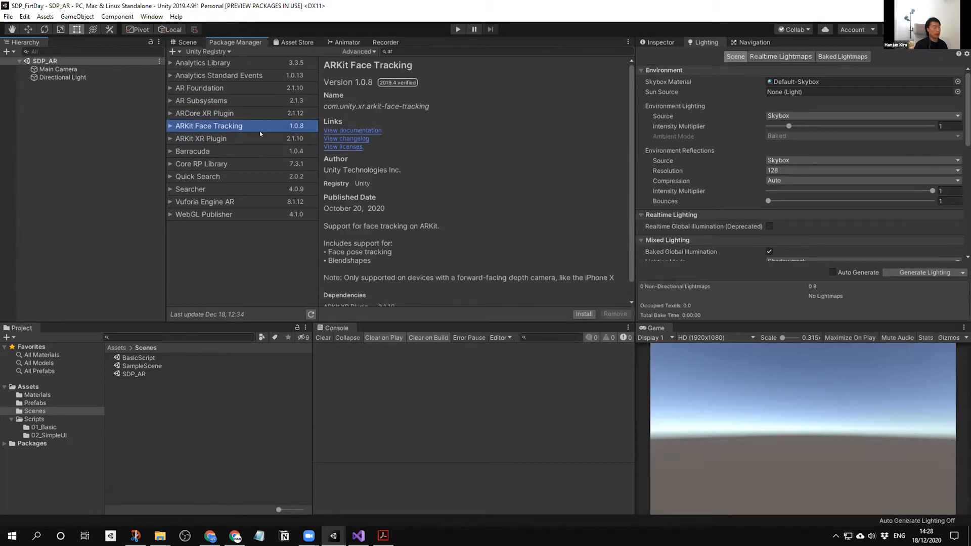
pyautogui.click(261, 135)
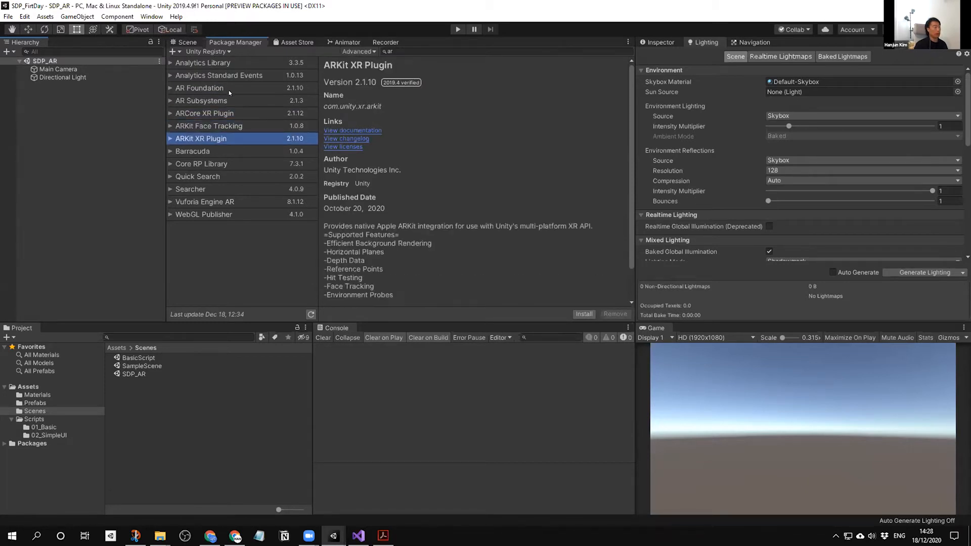
pyautogui.click(252, 115)
pyautogui.click(257, 126)
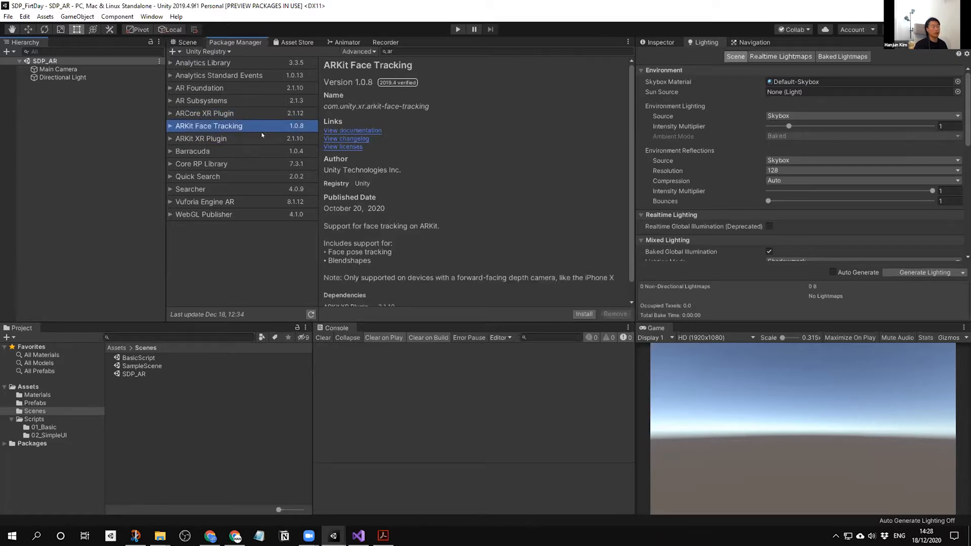
pyautogui.click(262, 137)
pyautogui.click(258, 126)
# - Install version 2.1.8 of the AR Foundation package from its full version list
pyautogui.click(220, 90)
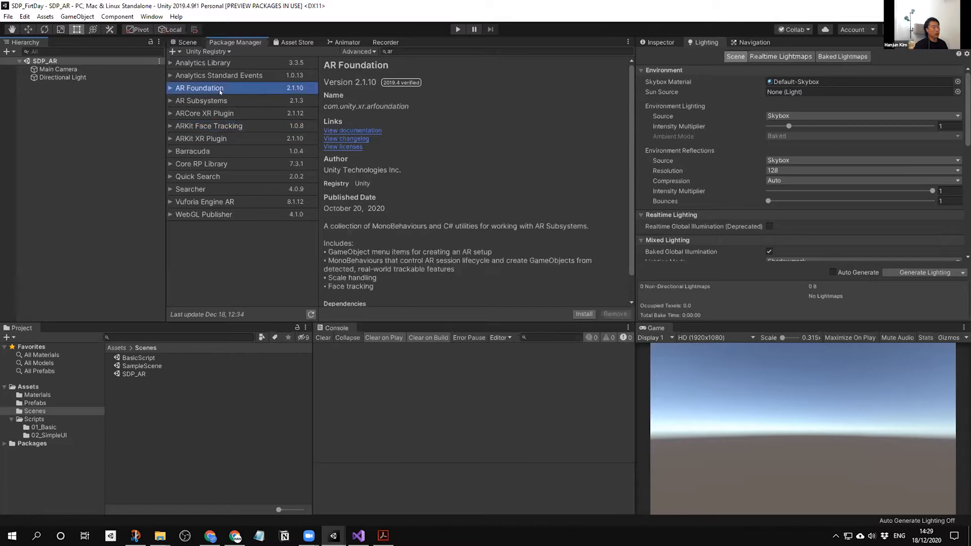
pyautogui.click(171, 88)
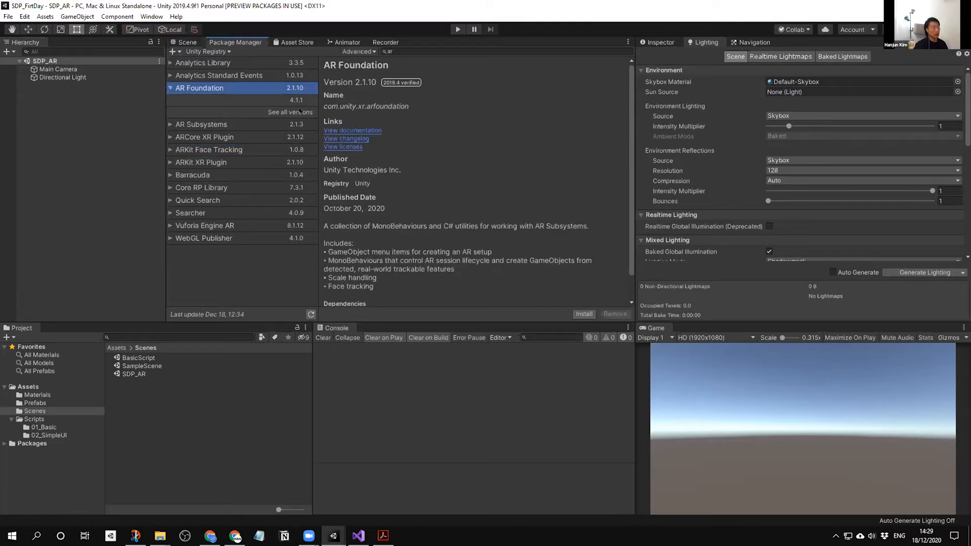
pyautogui.click(300, 111)
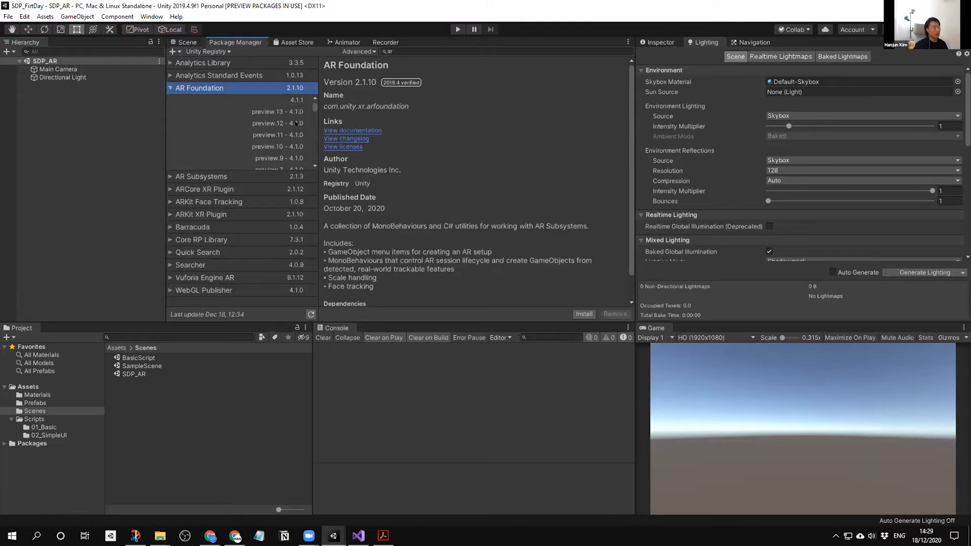
pyautogui.click(171, 88)
pyautogui.click(170, 87)
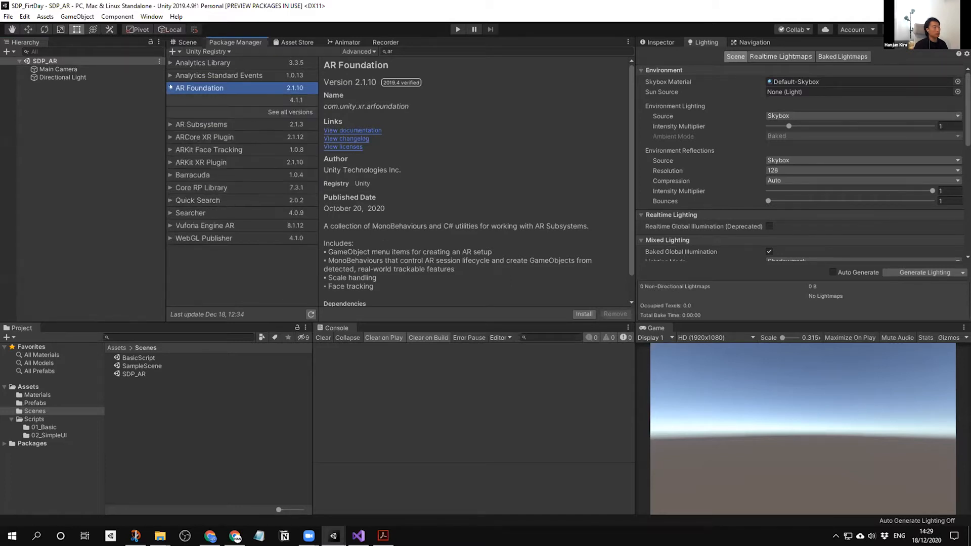
pyautogui.click(286, 111)
pyautogui.moveTo(314, 108); pyautogui.dragTo(312, 142)
pyautogui.scroll(-1, 312, 142)
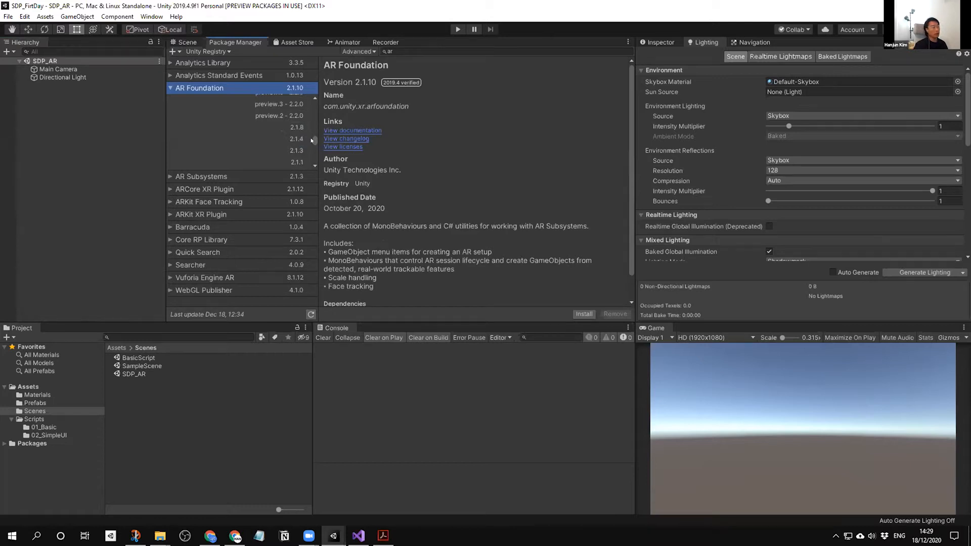
pyautogui.click(294, 127)
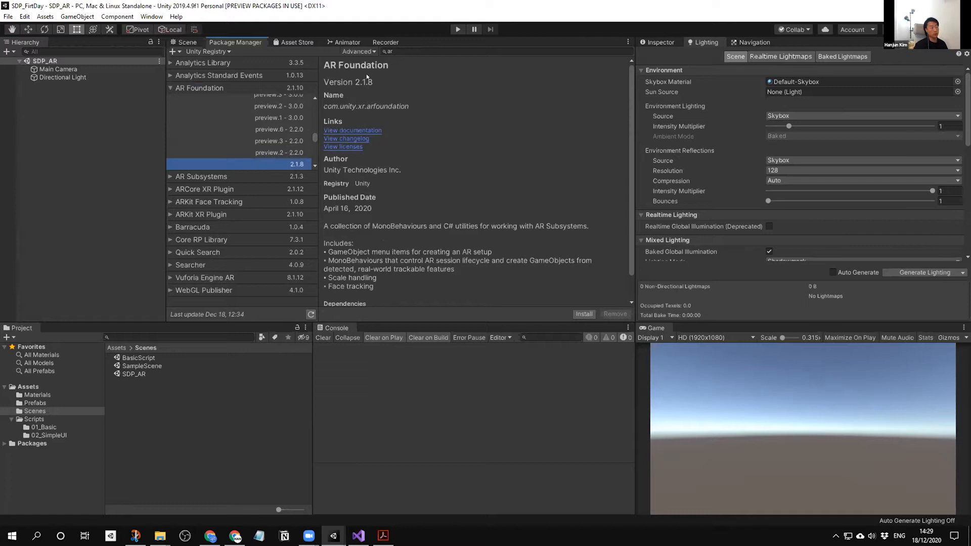
pyautogui.click(584, 314)
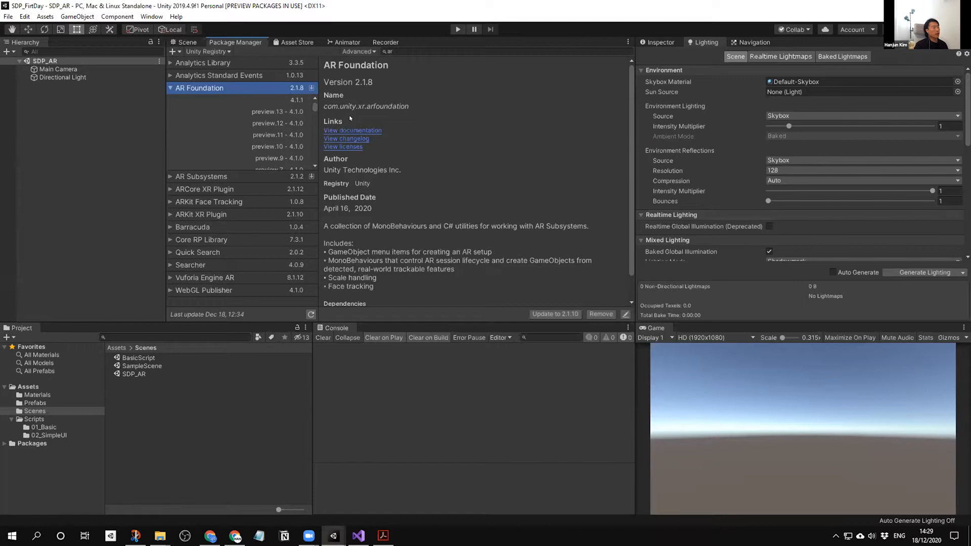
# - Check the AR Subsystems package and examine all available versions of the ARCore XR Plugin and ARKit XR Plugin
pyautogui.click(219, 176)
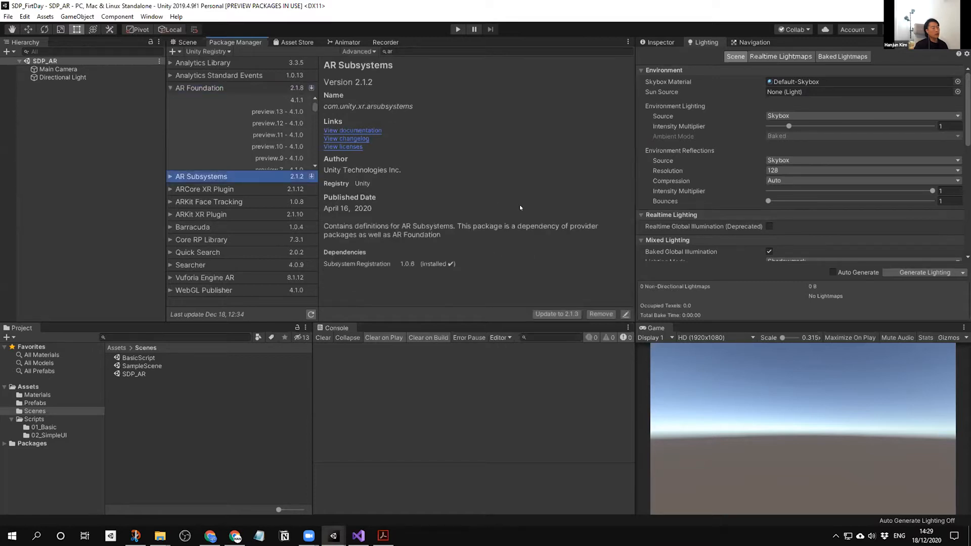
pyautogui.click(170, 189)
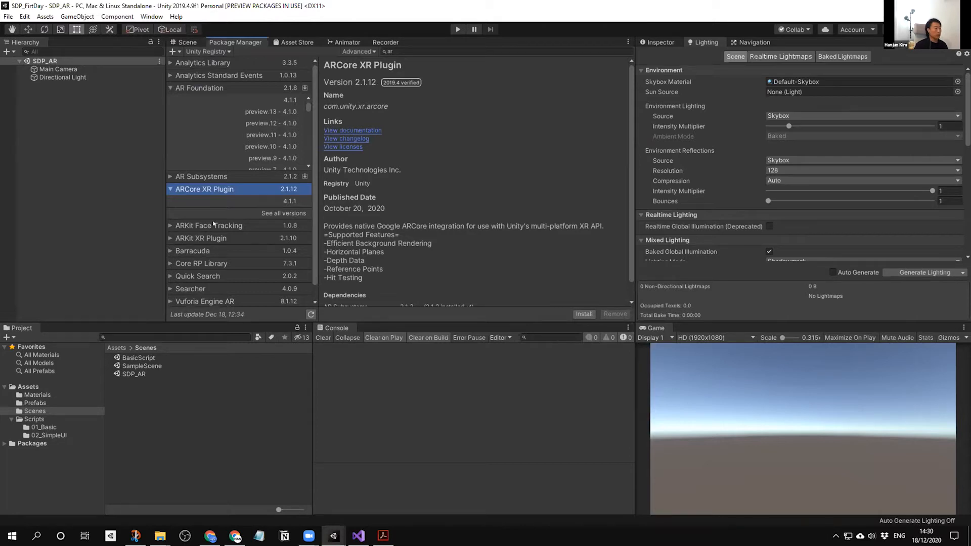
pyautogui.click(279, 213)
pyautogui.scroll(-5, 282, 213)
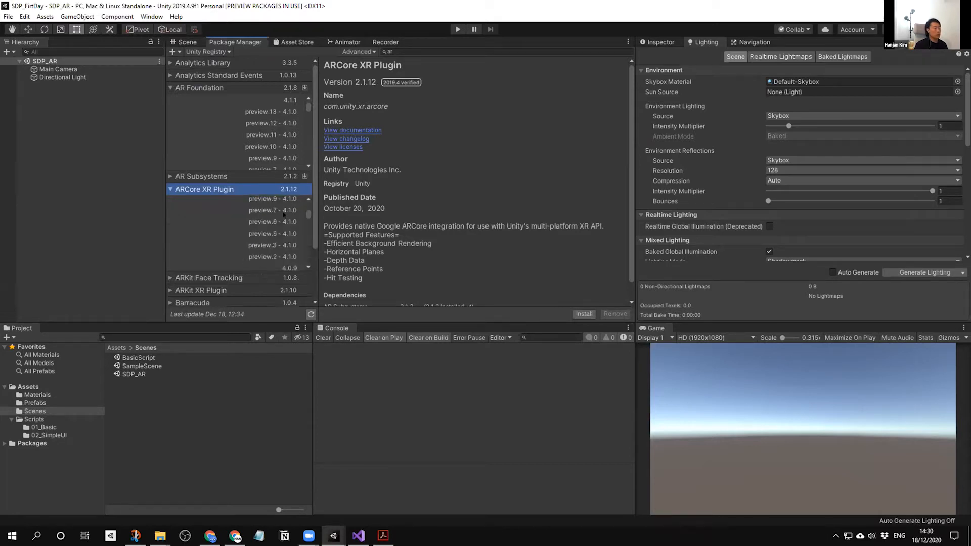
pyautogui.scroll(-8, 284, 212)
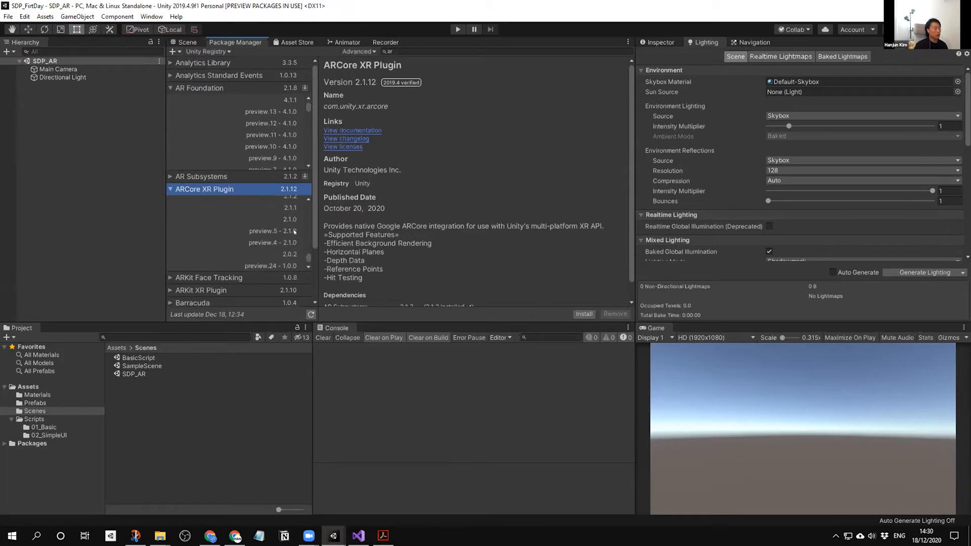
pyautogui.scroll(2, 304, 195)
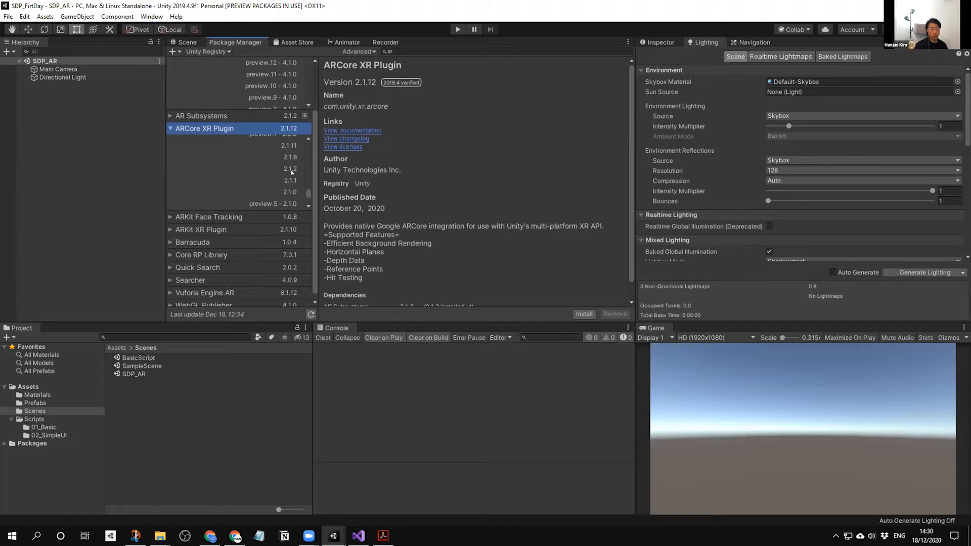
pyautogui.click(167, 229)
pyautogui.scroll(-1, 259, 237)
pyautogui.scroll(-6, 293, 232)
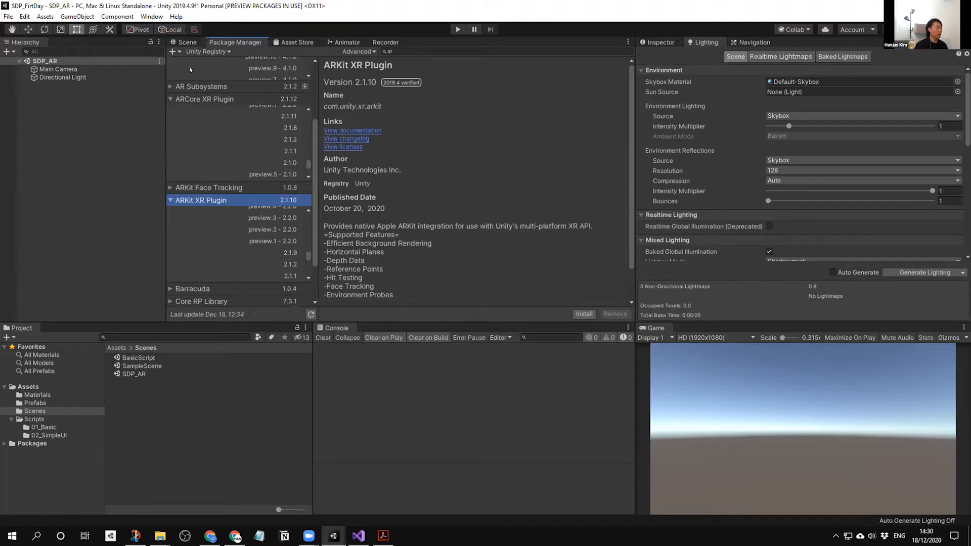
pyautogui.click(107, 116)
# - Compare the iOS and Android build targets in Build Settings and switch the project's platform to Android
pyautogui.click(187, 42)
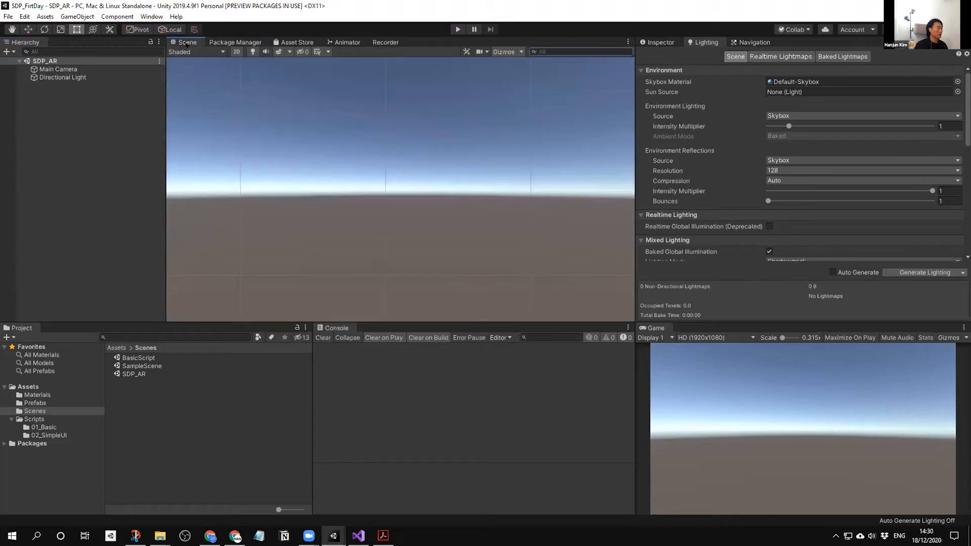
pyautogui.click(6, 17)
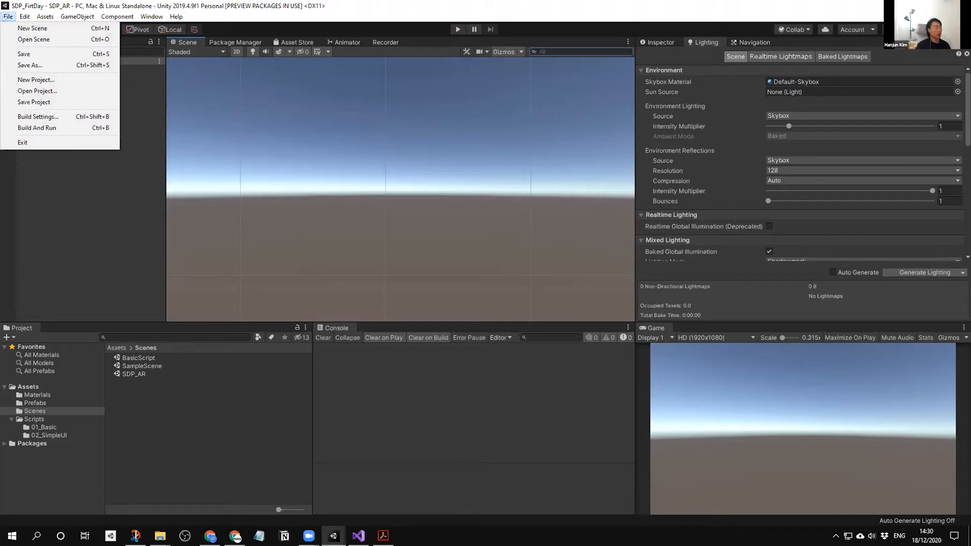
pyautogui.click(67, 117)
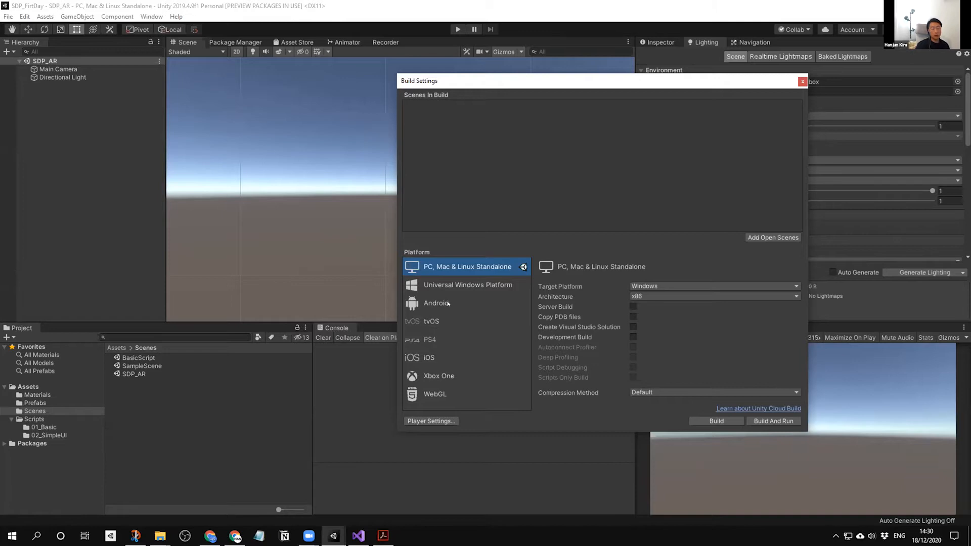
pyautogui.click(431, 358)
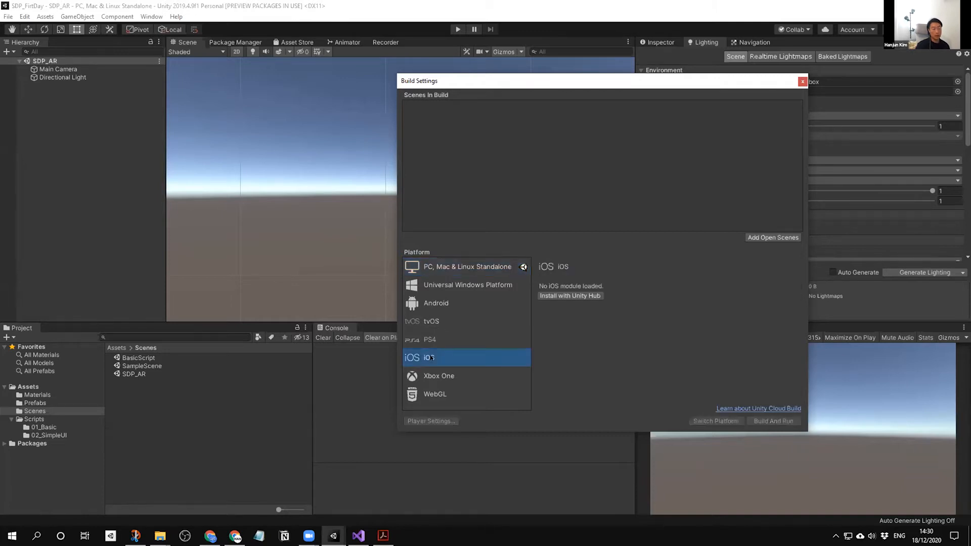
pyautogui.click(438, 303)
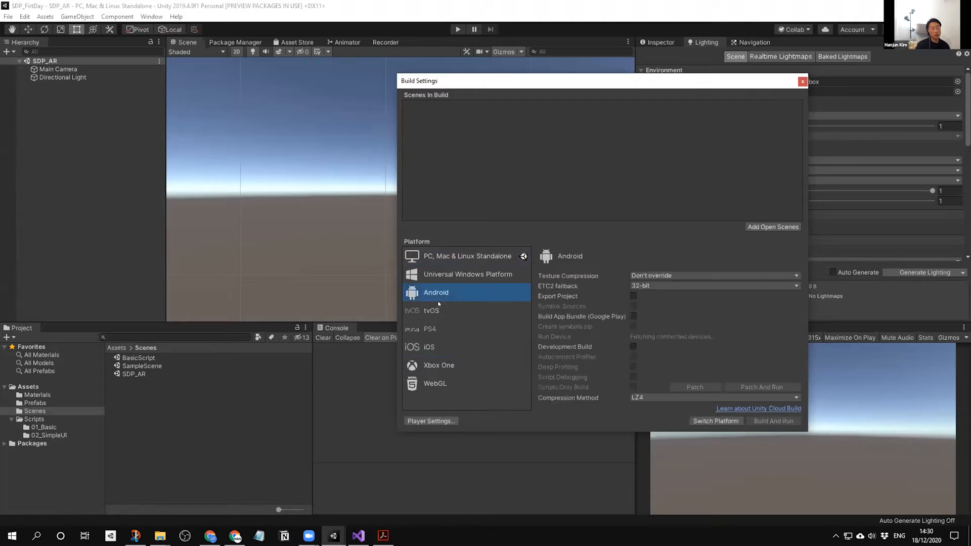
pyautogui.click(717, 422)
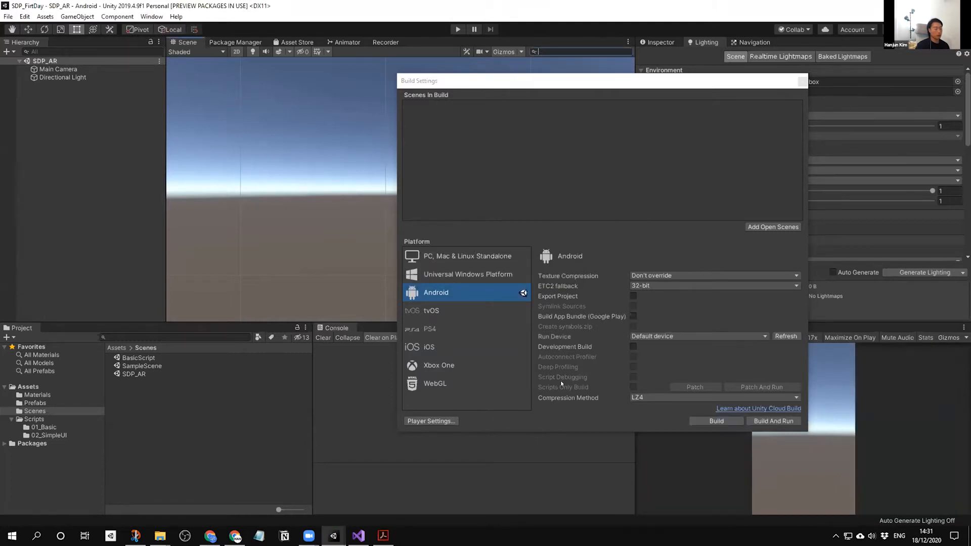
# - Open the Player settings in an enlarged window and set the company name to "SD Platform"
pyautogui.click(543, 85)
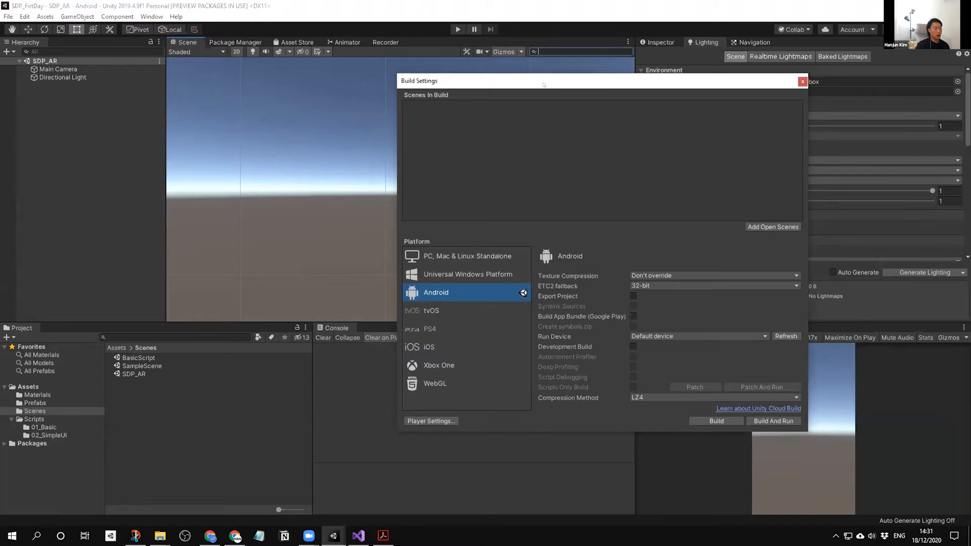
pyautogui.moveTo(544, 85); pyautogui.dragTo(475, 74)
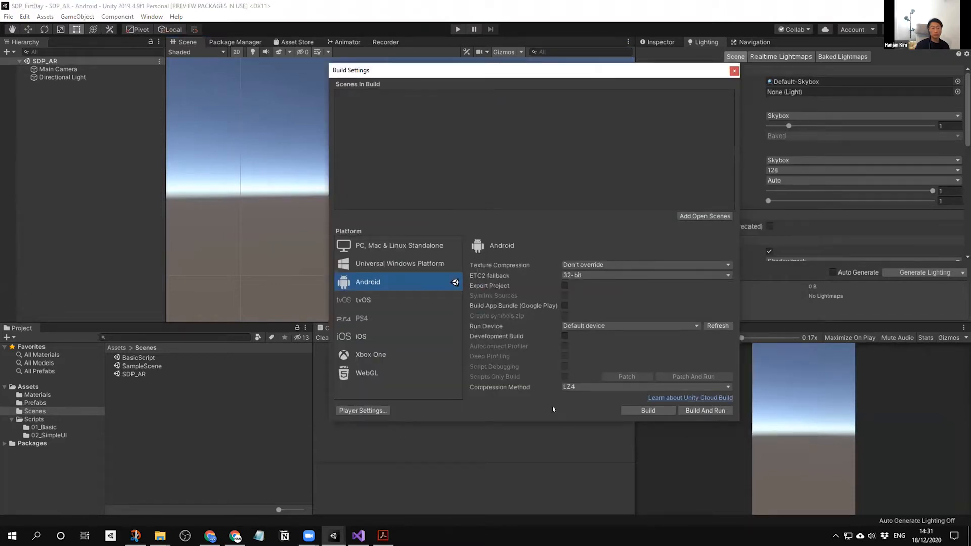
pyautogui.click(383, 409)
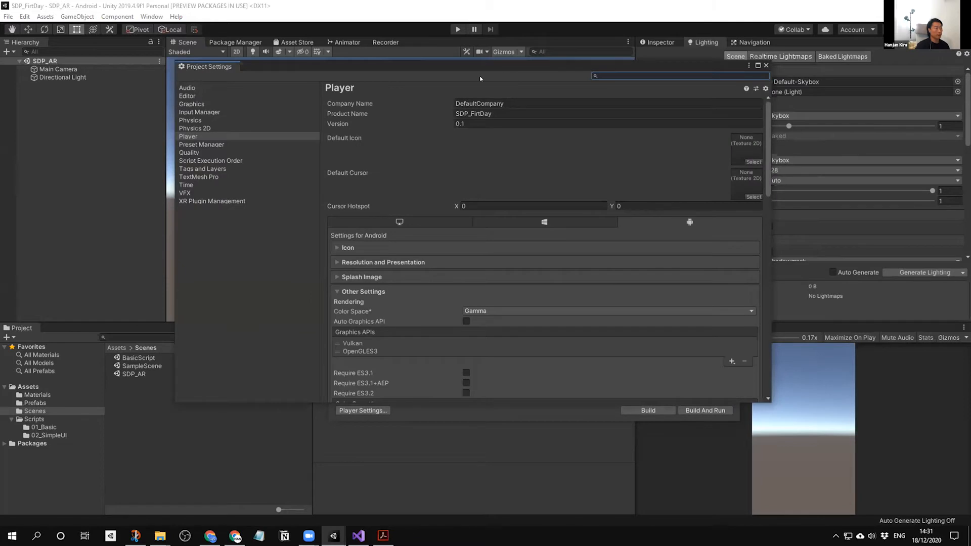
pyautogui.moveTo(478, 66); pyautogui.dragTo(440, 65)
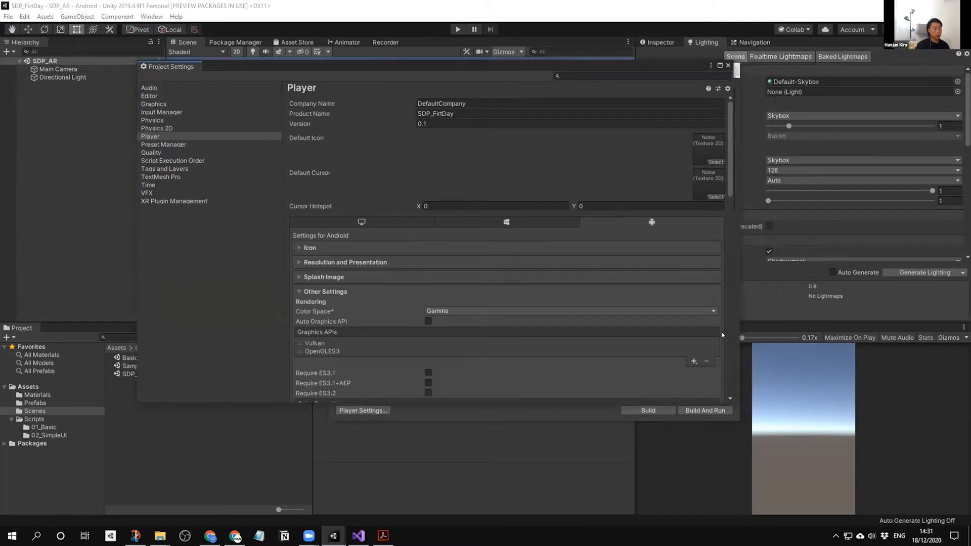
pyautogui.moveTo(738, 403); pyautogui.dragTo(790, 466)
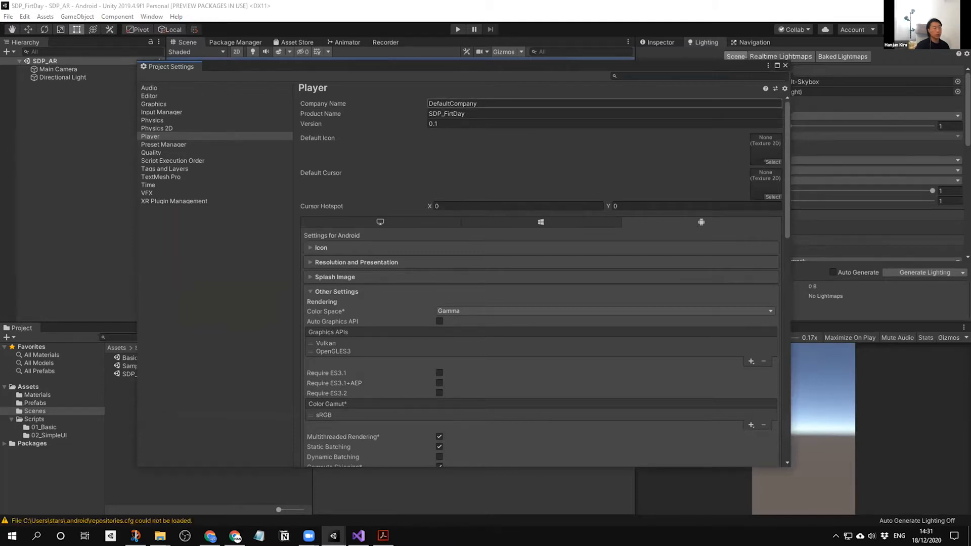
pyautogui.moveTo(451, 104); pyautogui.dragTo(390, 104)
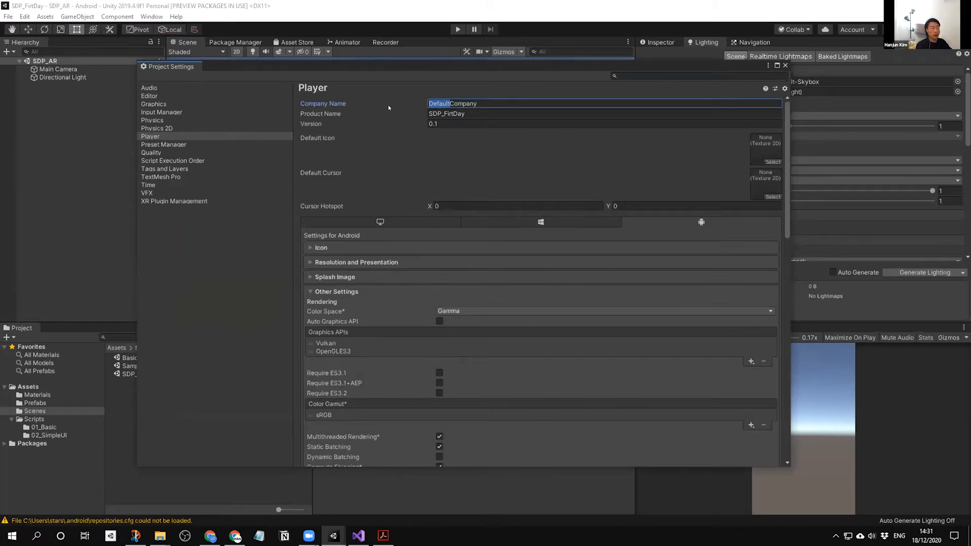
pyautogui.press('BackSpace')
pyautogui.press('Delete')
pyautogui.press('Delete')
pyautogui.press('Delete')
pyautogui.press('Delete')
pyautogui.press('Delete')
pyautogui.press('Delete')
pyautogui.press('Delete')
pyautogui.write('SD')
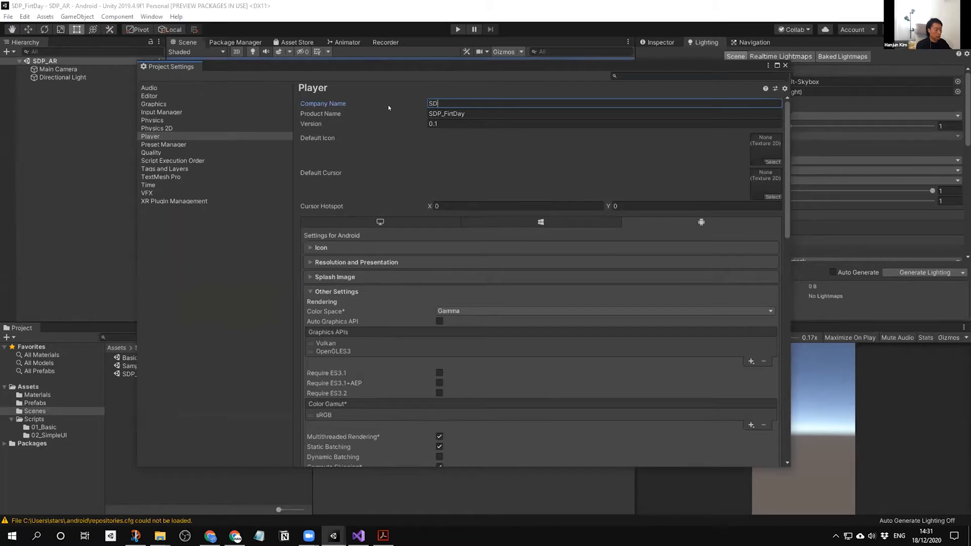
pyautogui.write(' Platform')
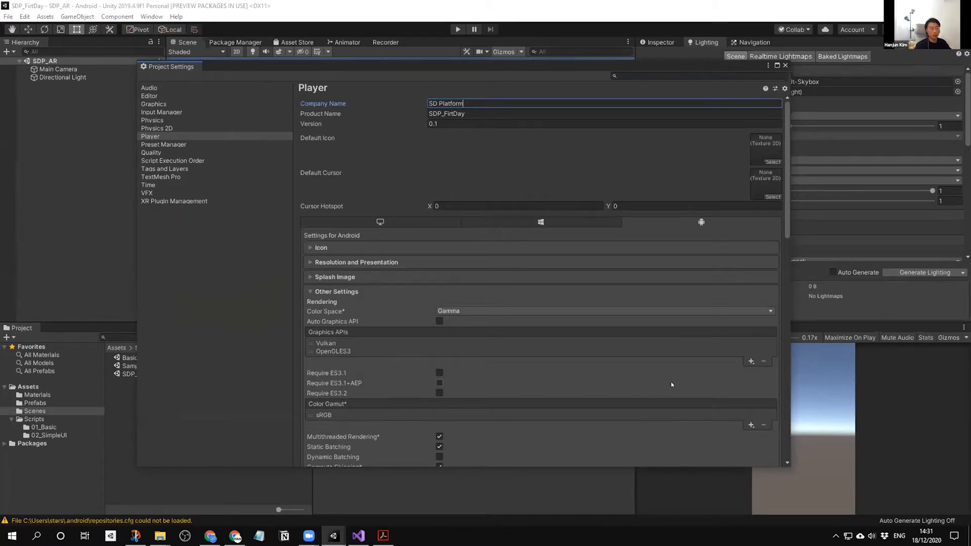
# - Correct the spelling of the product name to SDP_FirstDay
pyautogui.press('Tab')
pyautogui.doubleClick(449, 115)
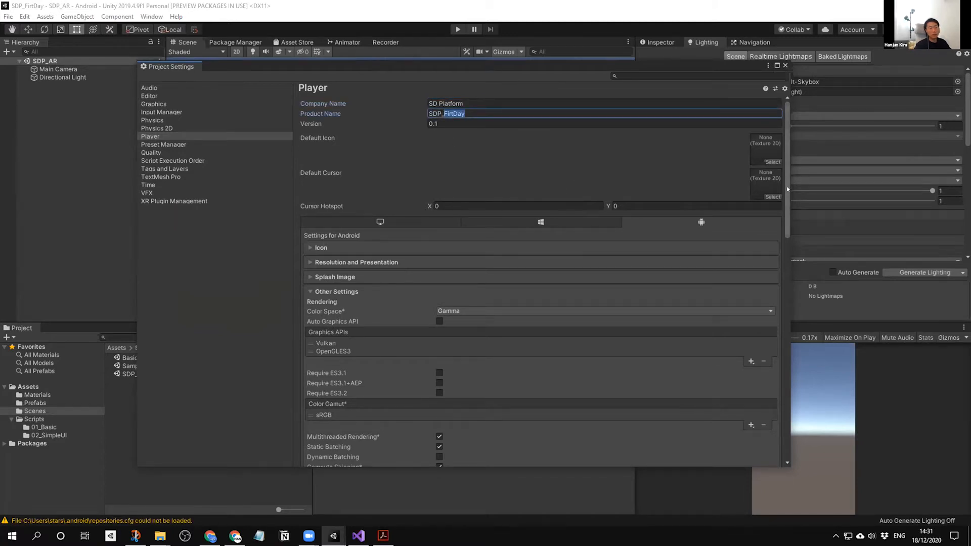
pyautogui.scroll(-4, 657, 175)
pyautogui.scroll(4, 600, 164)
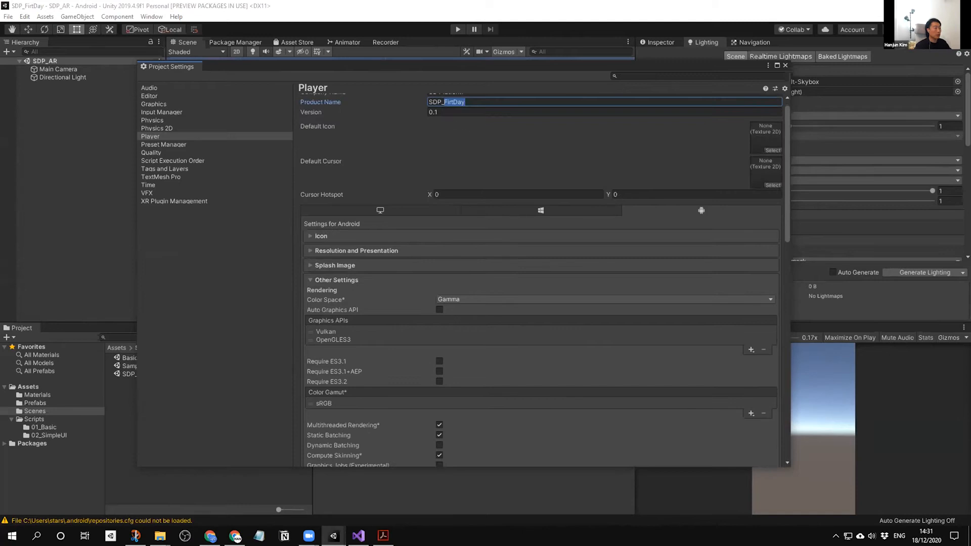
pyautogui.click(448, 101)
# - Remove Vulkan from the Android graphics APIs and turn off multithreaded rendering
pyautogui.moveTo(787, 165)
pyautogui.mouseDown()
pyautogui.moveTo(787, 189)
pyautogui.moveTo(787, 180)
pyautogui.mouseUp()
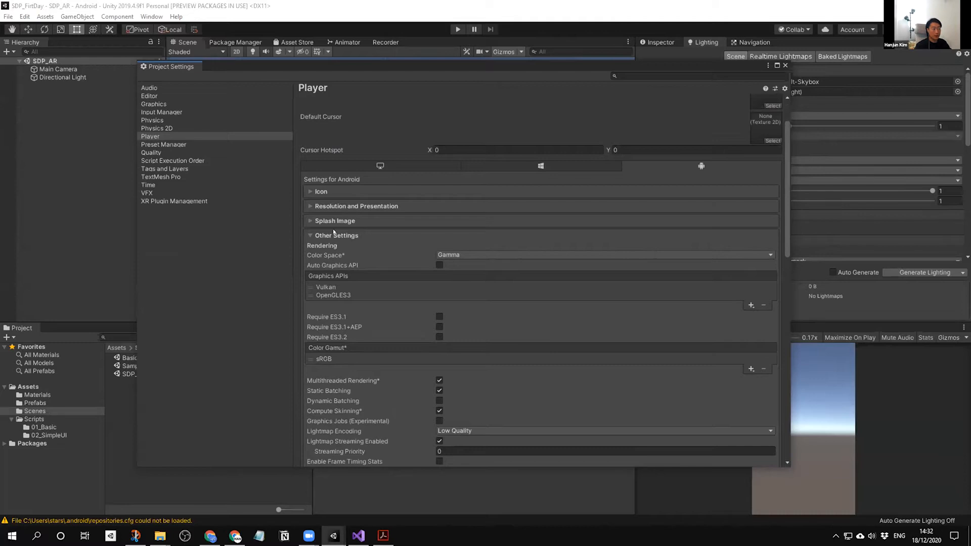
pyautogui.click(326, 287)
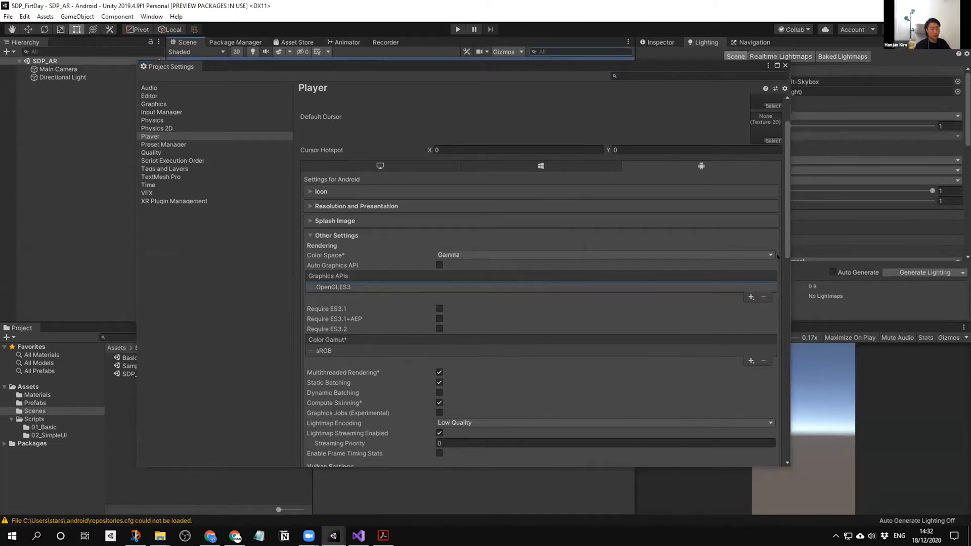
pyautogui.moveTo(785, 243); pyautogui.dragTo(786, 267)
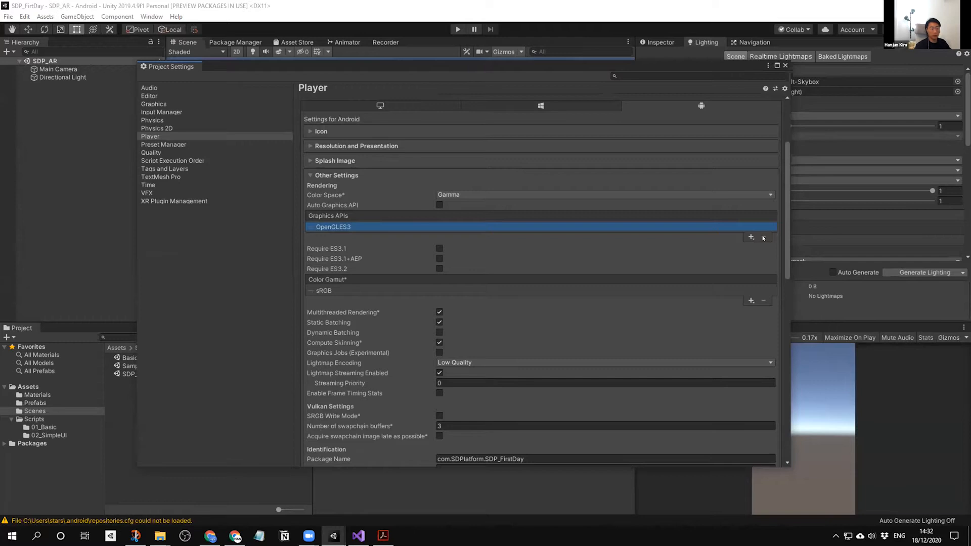
pyautogui.click(439, 312)
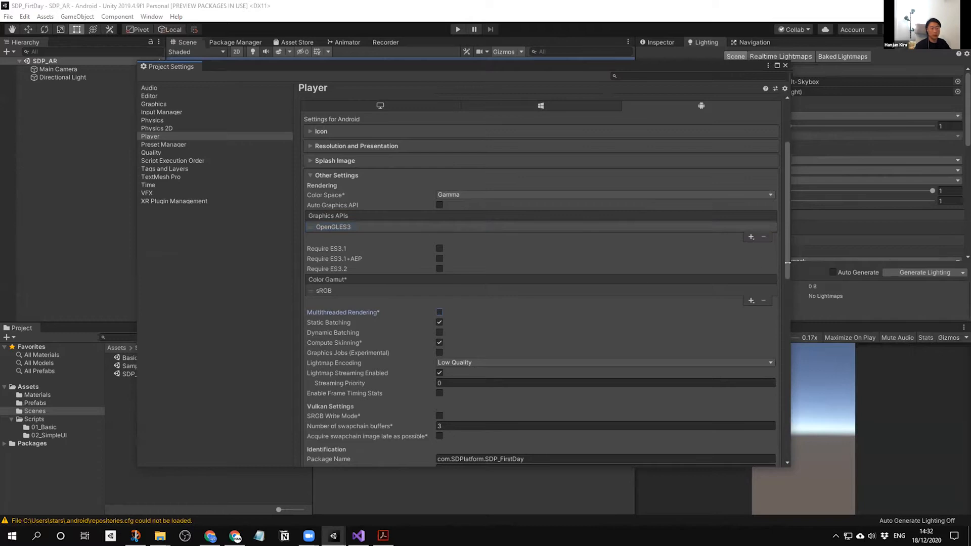
# - Set the minimum Android API level to Android 8.0 'Oreo' (API level 26)
pyautogui.moveTo(785, 268); pyautogui.dragTo(786, 362)
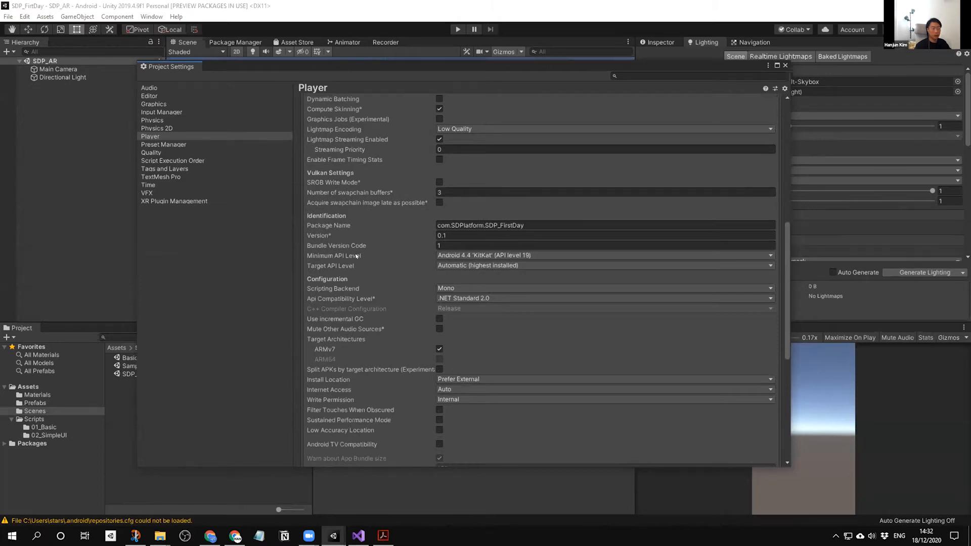
pyautogui.click(487, 256)
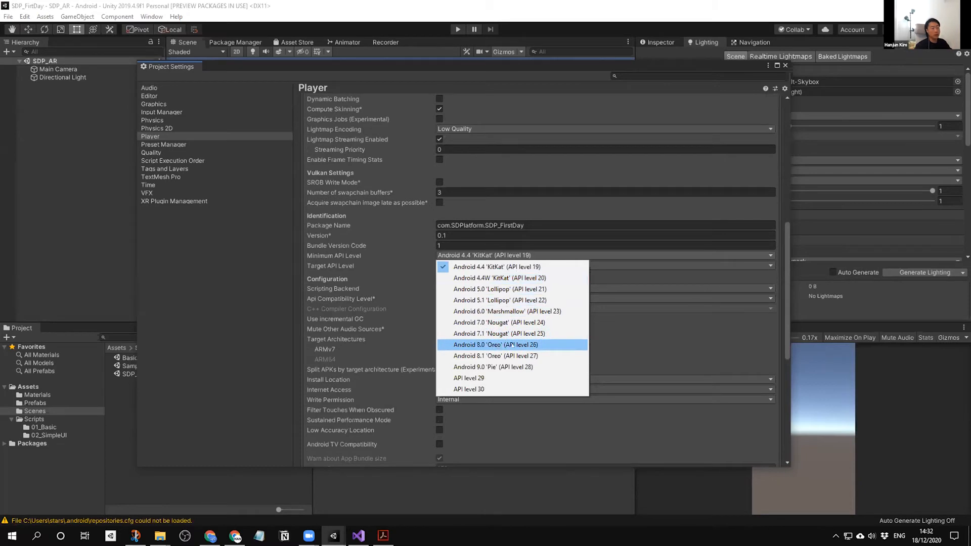
pyautogui.click(514, 345)
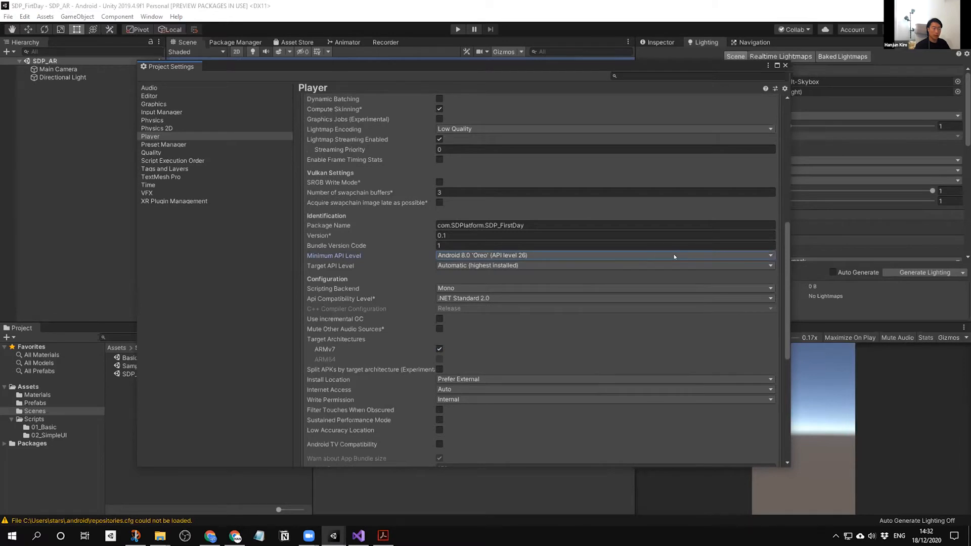
# - Review the remaining Android player settings and compare them with the Universal Windows Platform settings
pyautogui.moveTo(786, 296); pyautogui.dragTo(786, 294)
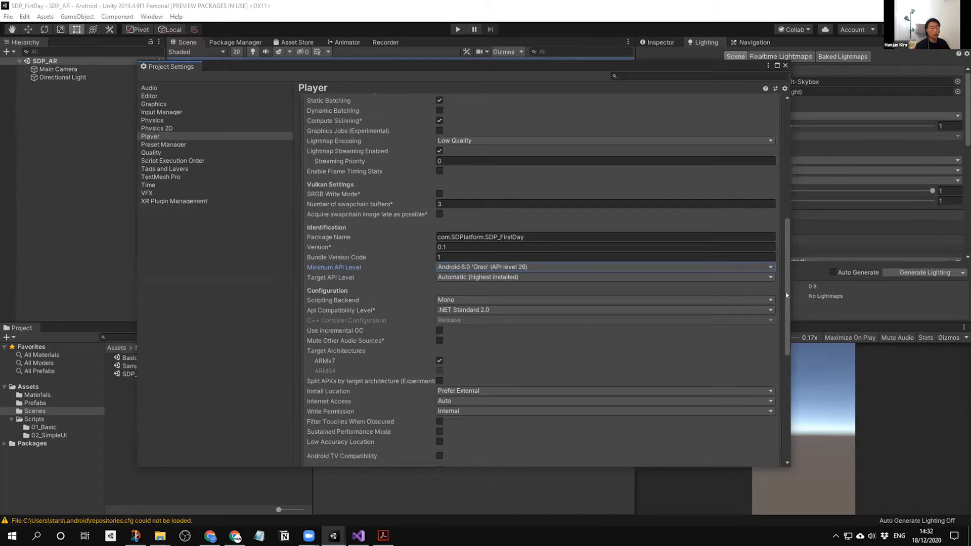
pyautogui.moveTo(785, 293); pyautogui.dragTo(778, 380)
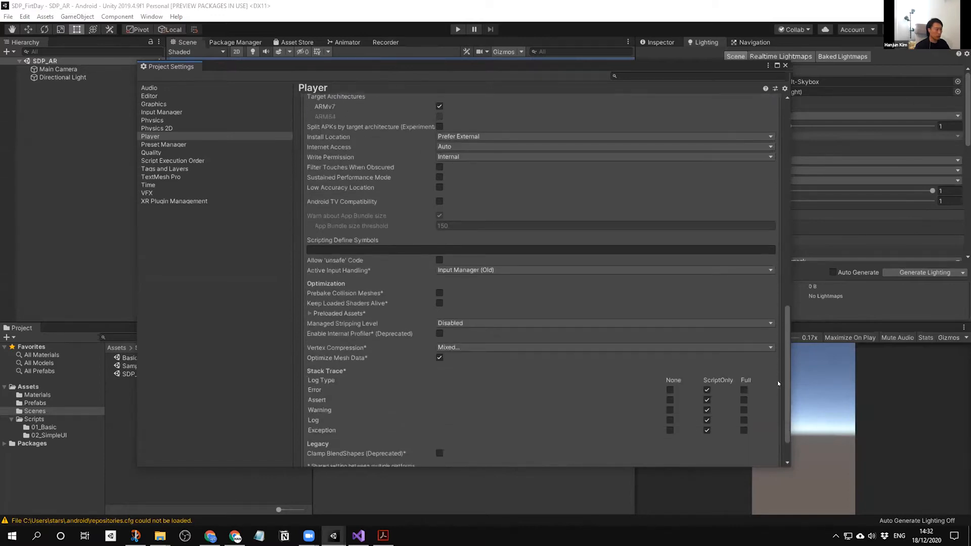
pyautogui.moveTo(787, 425); pyautogui.dragTo(770, 207)
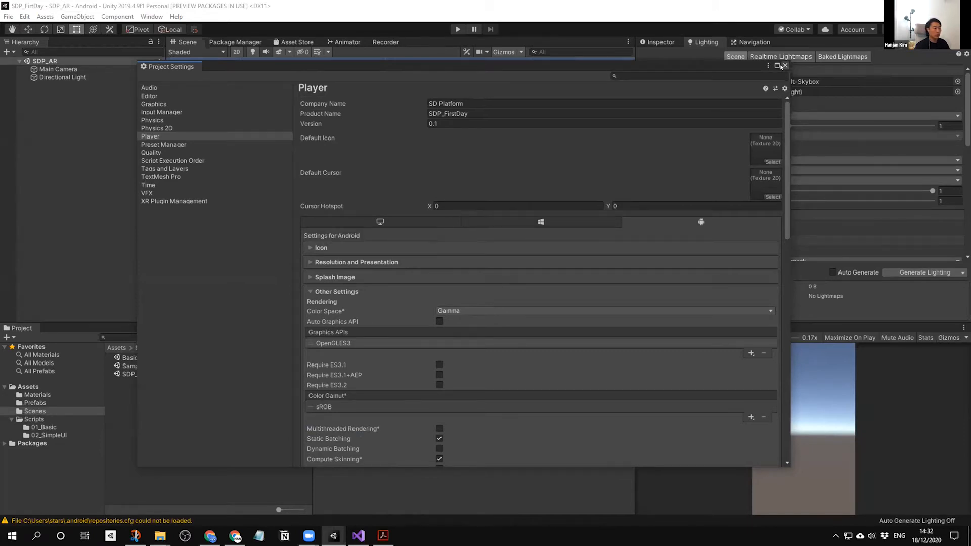
pyautogui.moveTo(787, 115)
pyautogui.mouseDown()
pyautogui.moveTo(788, 147)
pyautogui.moveTo(788, 109)
pyautogui.mouseUp()
pyautogui.click(437, 221)
pyautogui.click(572, 222)
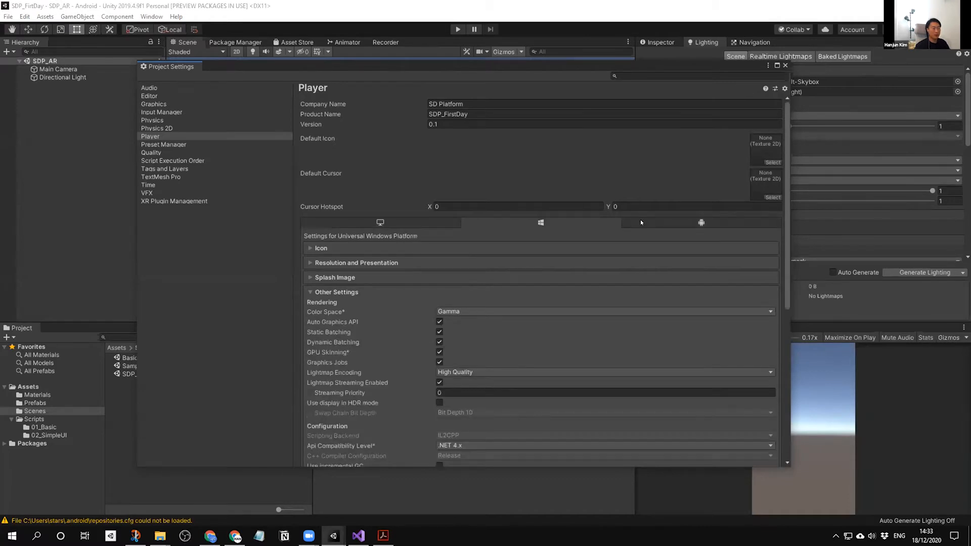
pyautogui.click(641, 221)
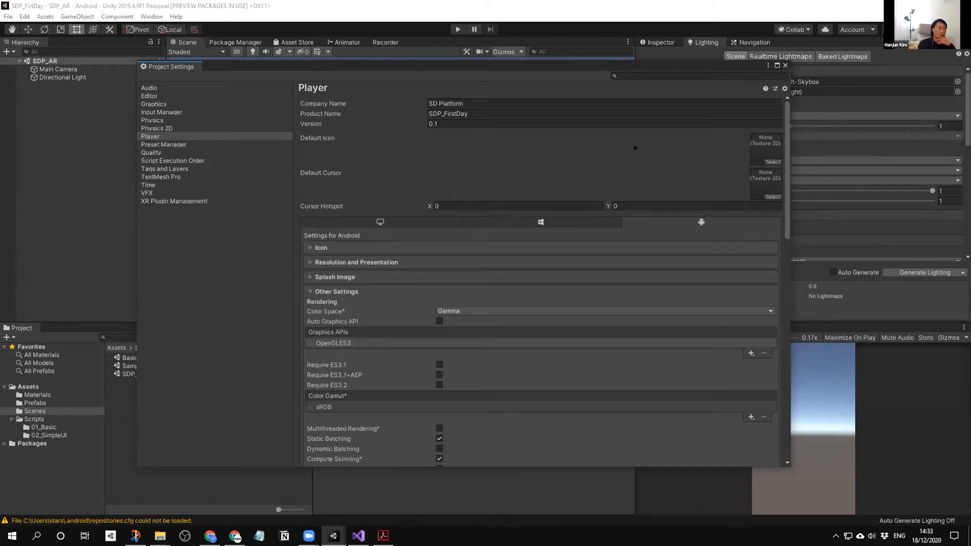
pyautogui.click(210, 536)
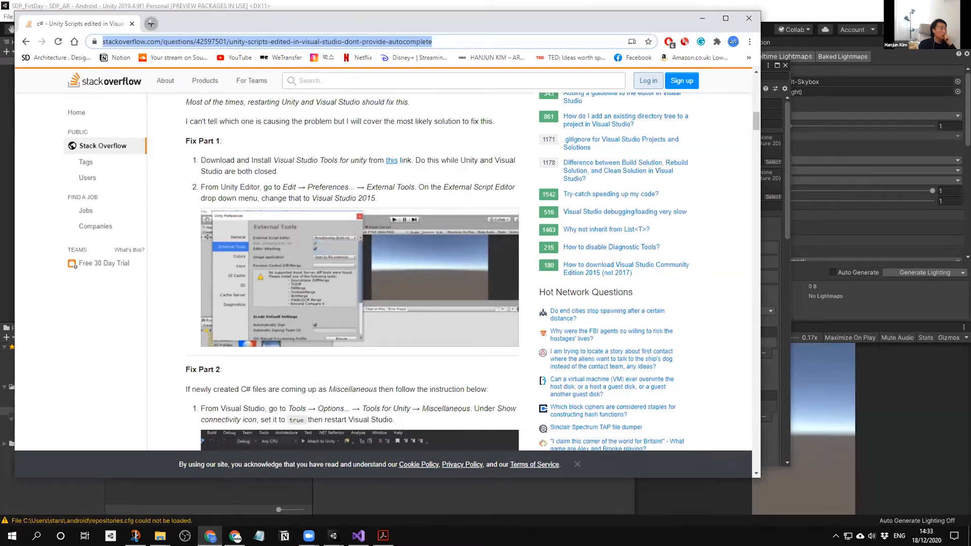
pyautogui.hotkey('alt', 'Tab')
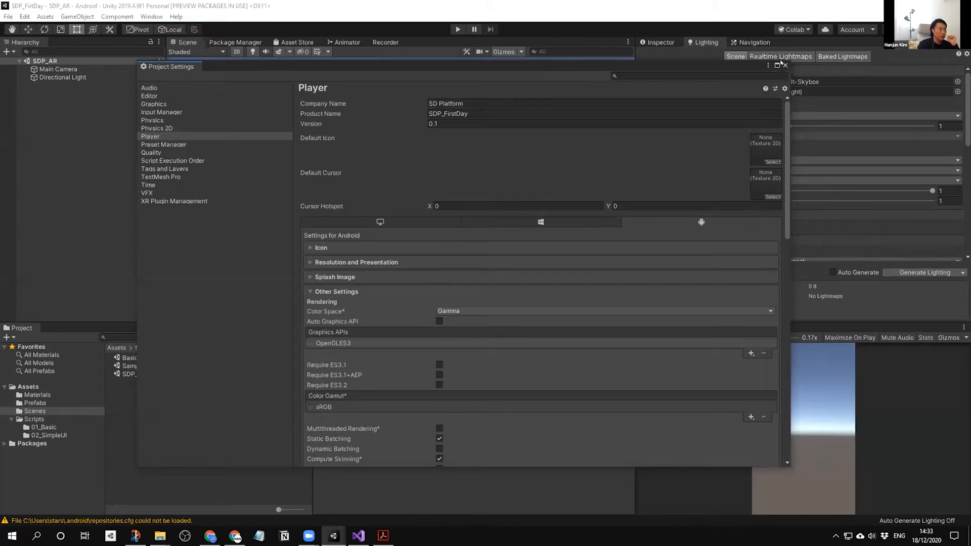
# - Close the project settings and install version 2.1.2 of the ARCore XR Plugin from the Unity Registry
pyautogui.click(784, 65)
pyautogui.click(734, 70)
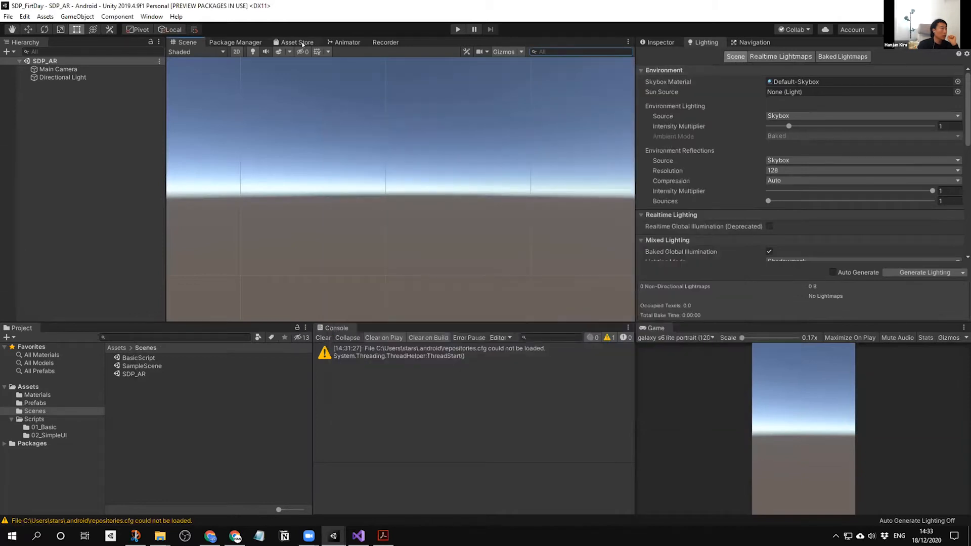
pyautogui.click(229, 43)
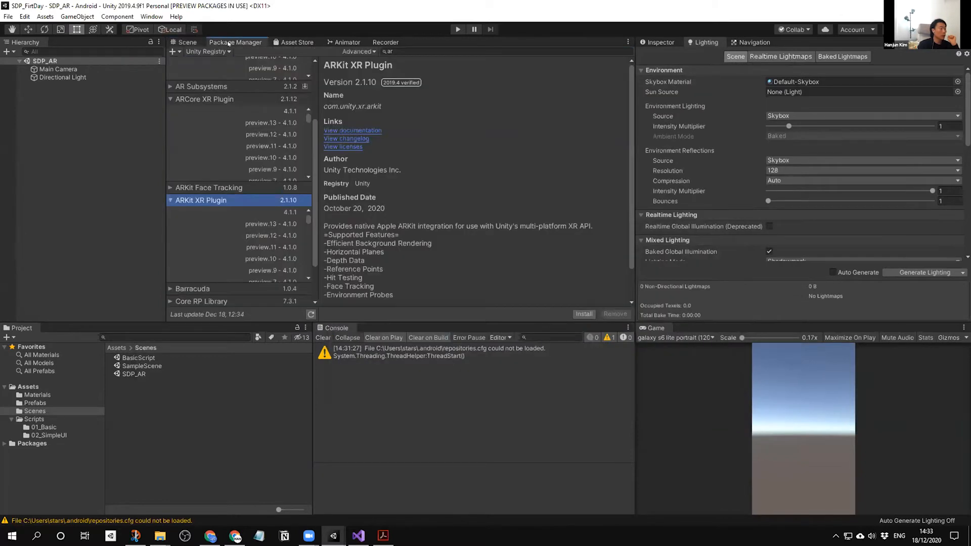
pyautogui.click(204, 100)
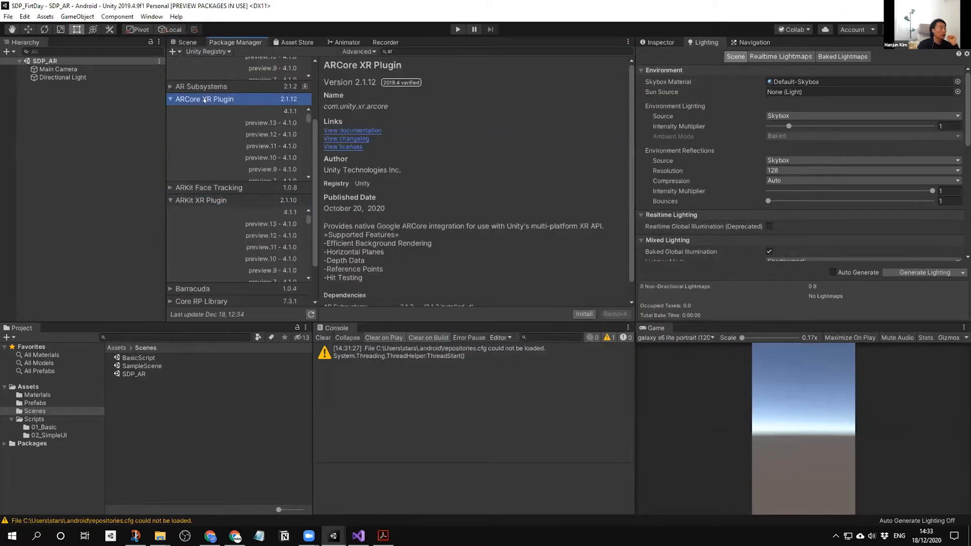
pyautogui.scroll(-5, 301, 142)
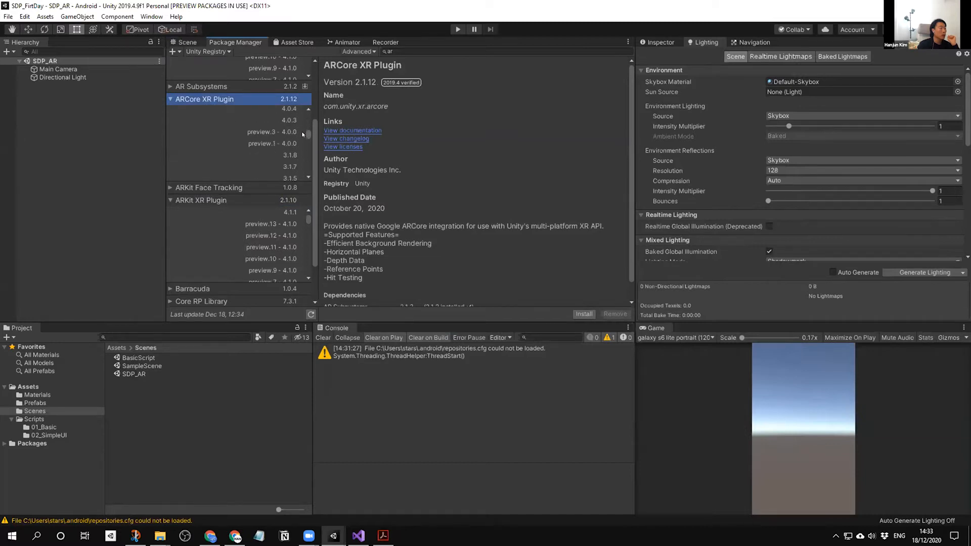
pyautogui.scroll(-5, 302, 142)
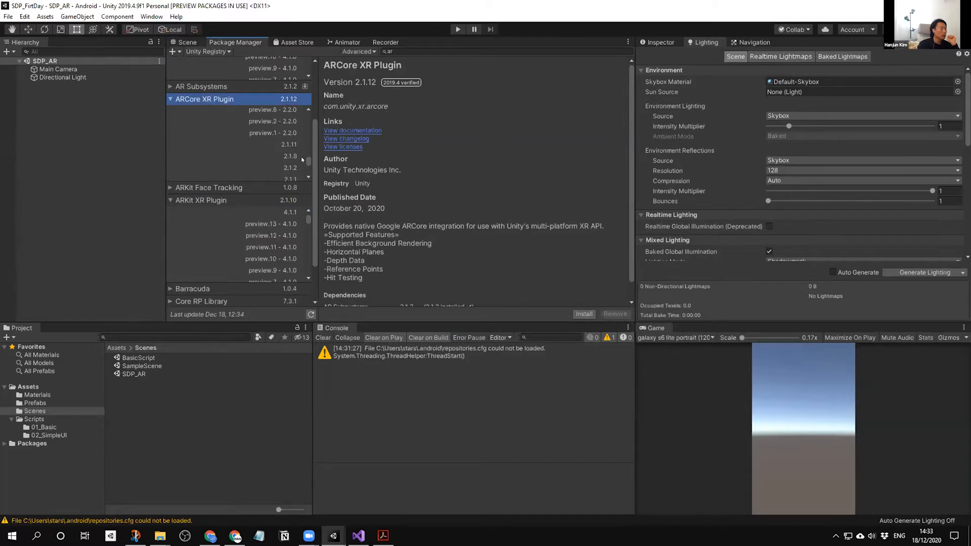
pyautogui.click(292, 148)
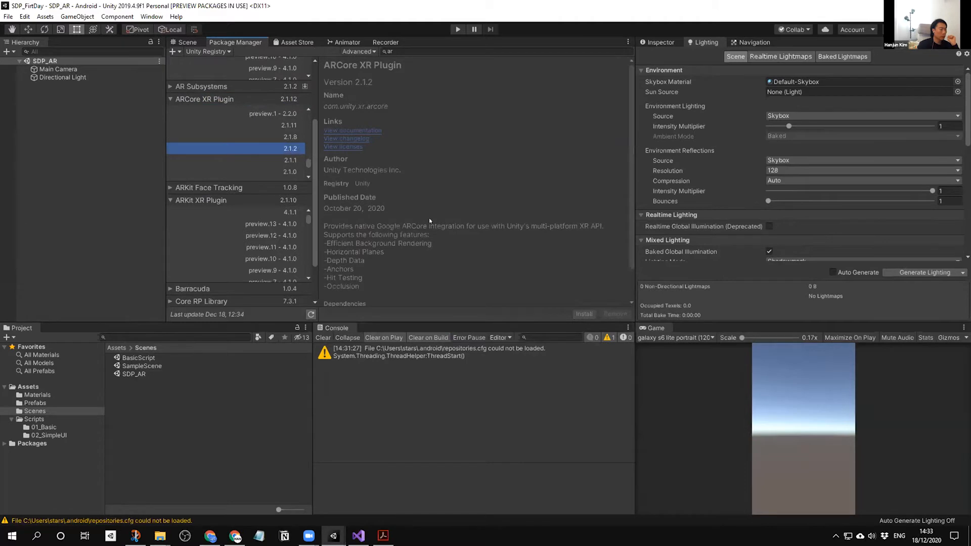
pyautogui.click(585, 314)
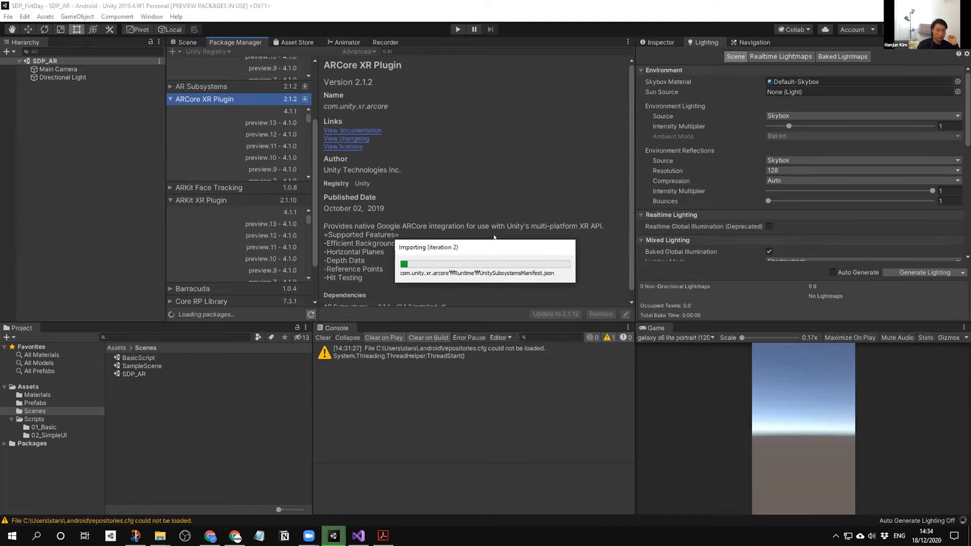
pyautogui.click(187, 40)
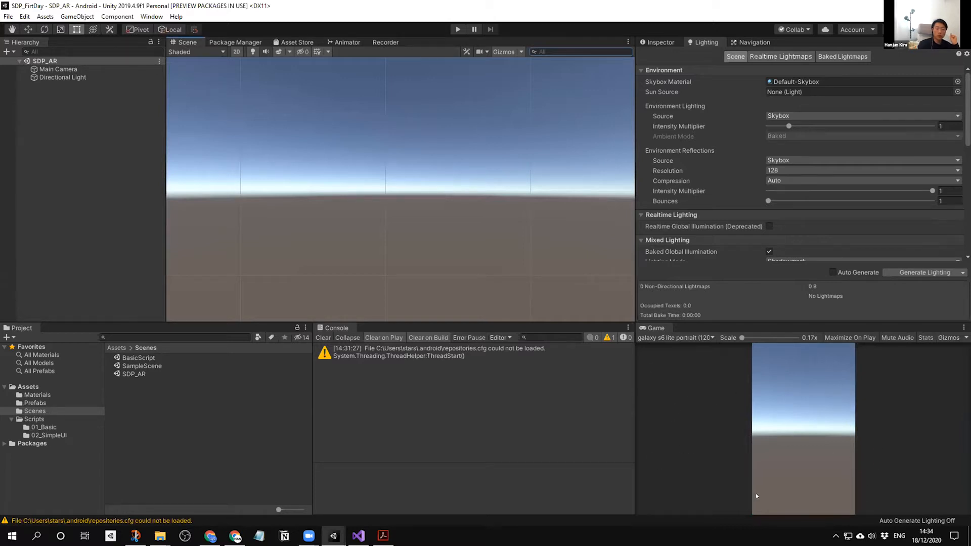
# - Look through the Game view's resolution presets and the form for adding a custom resolution, without adding one
pyautogui.click(691, 338)
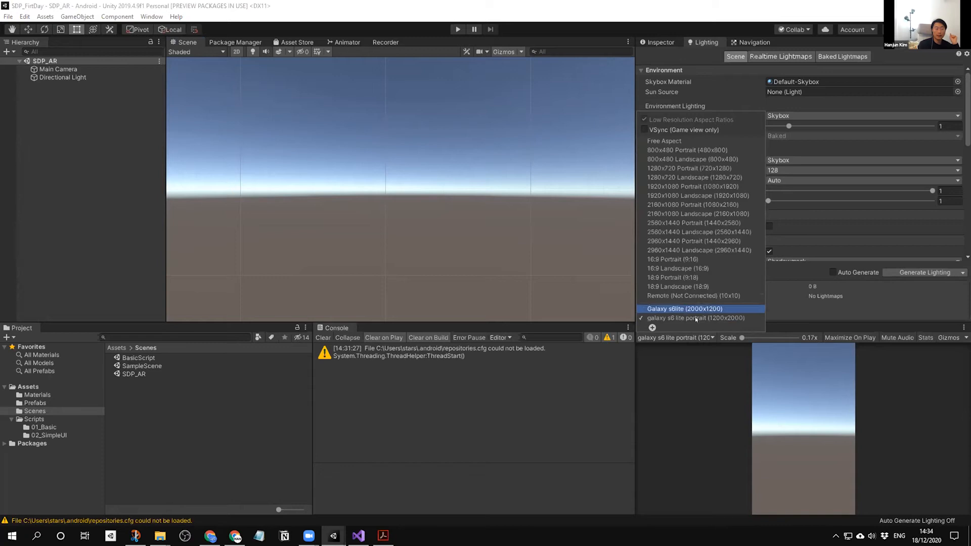
pyautogui.click(654, 327)
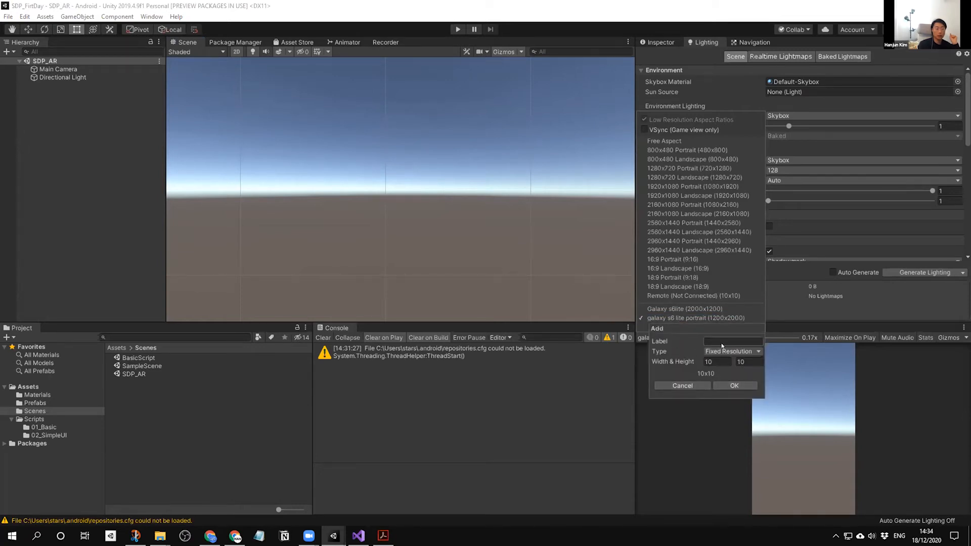
pyautogui.click(690, 386)
pyautogui.click(724, 431)
pyautogui.click(210, 536)
pyautogui.click(210, 537)
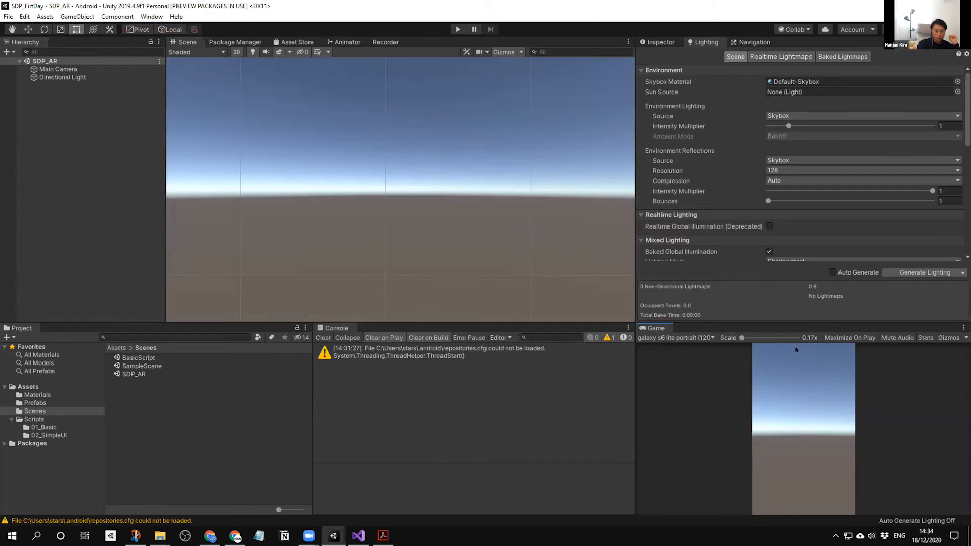
# - Add an AR Session Origin object to the SDP_AR scene
pyautogui.click(107, 108)
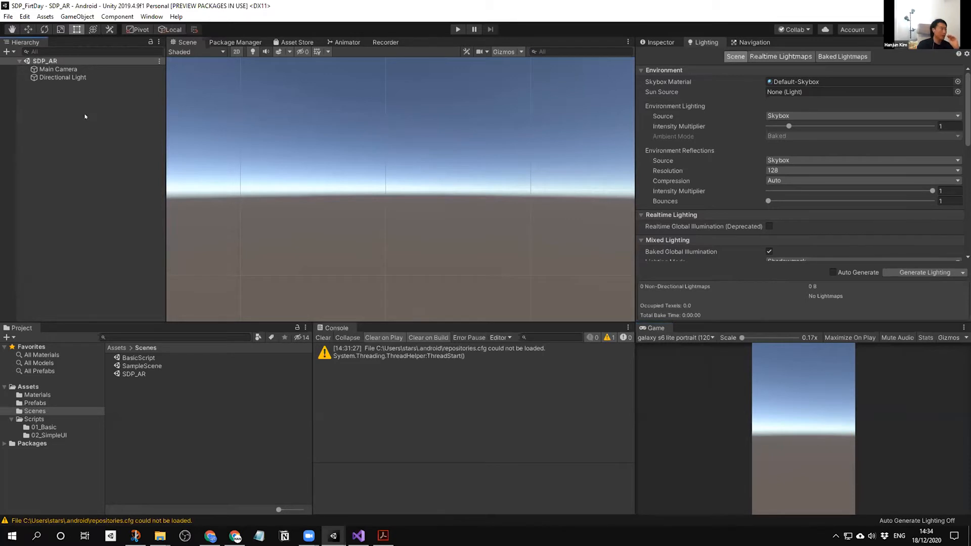
pyautogui.rightClick(86, 118)
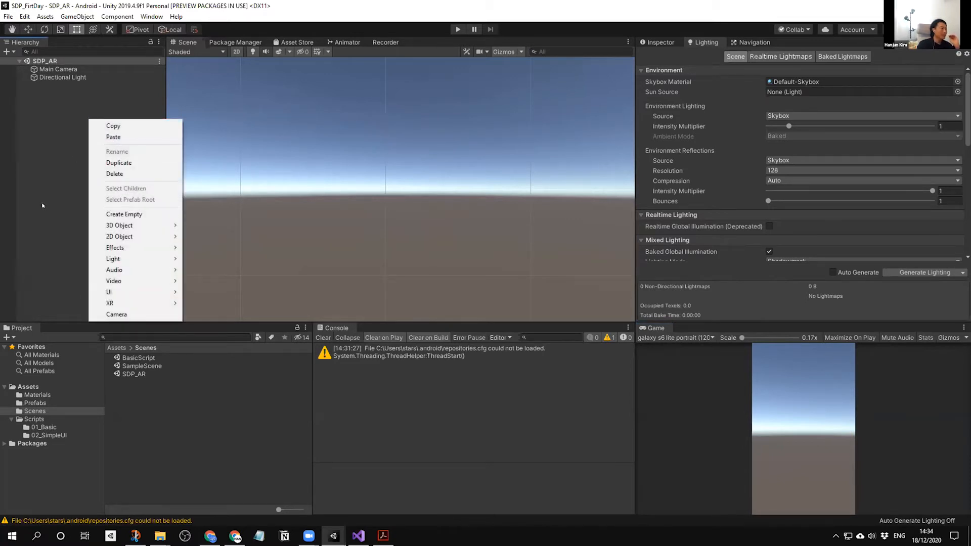
pyautogui.click(44, 136)
pyautogui.rightClick(81, 121)
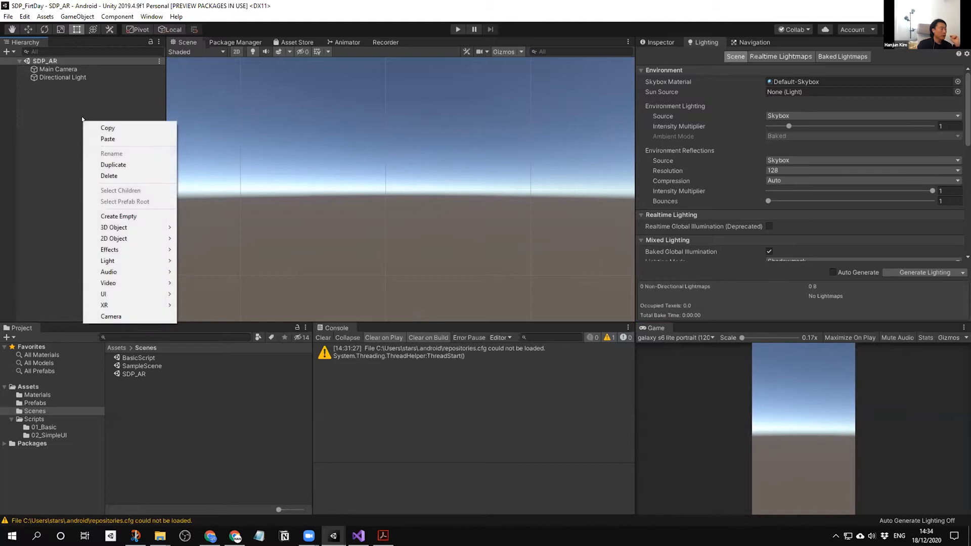
pyautogui.moveTo(167, 305)
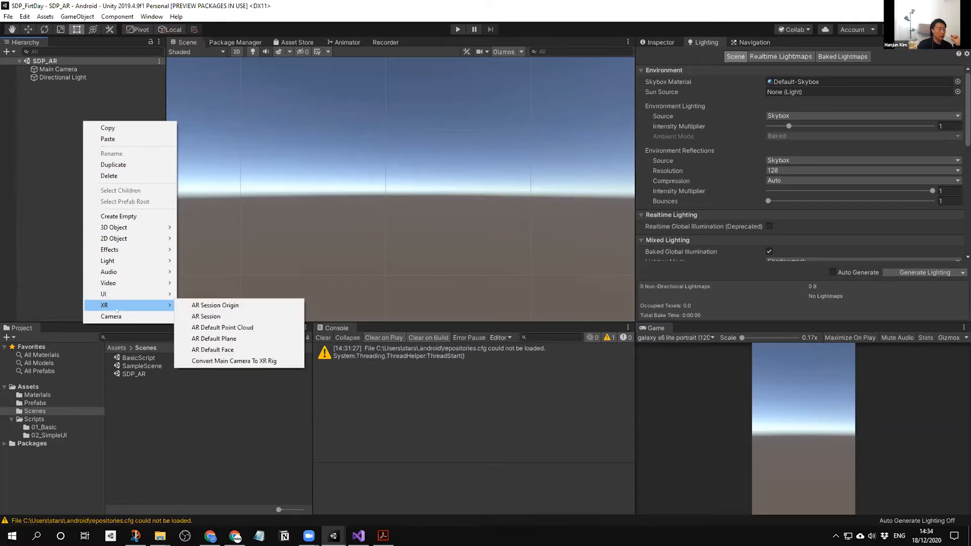
pyautogui.moveTo(116, 309)
pyautogui.click(213, 305)
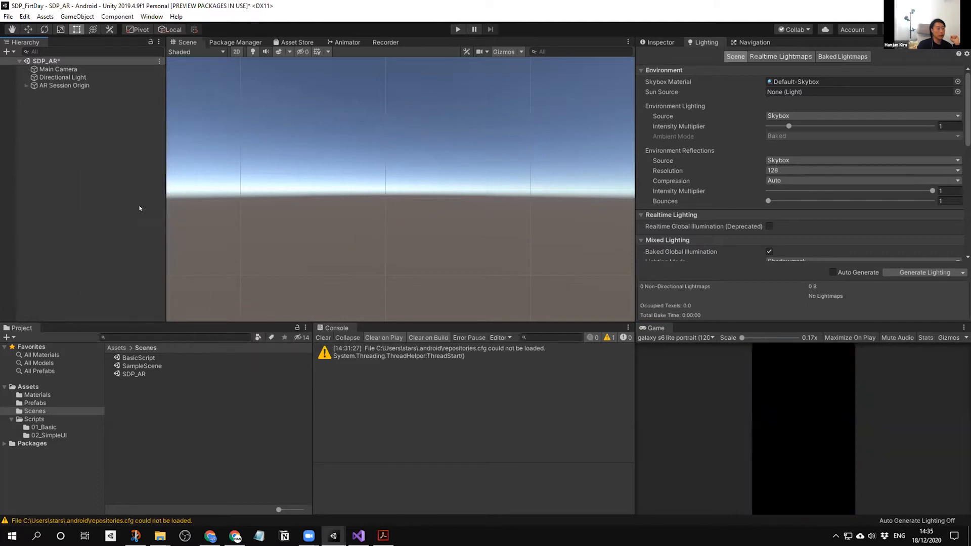
# - Add an AR Session object to the scene and expand the AR Session Origin to show its child camera
pyautogui.rightClick(66, 116)
pyautogui.click(678, 43)
pyautogui.rightClick(125, 125)
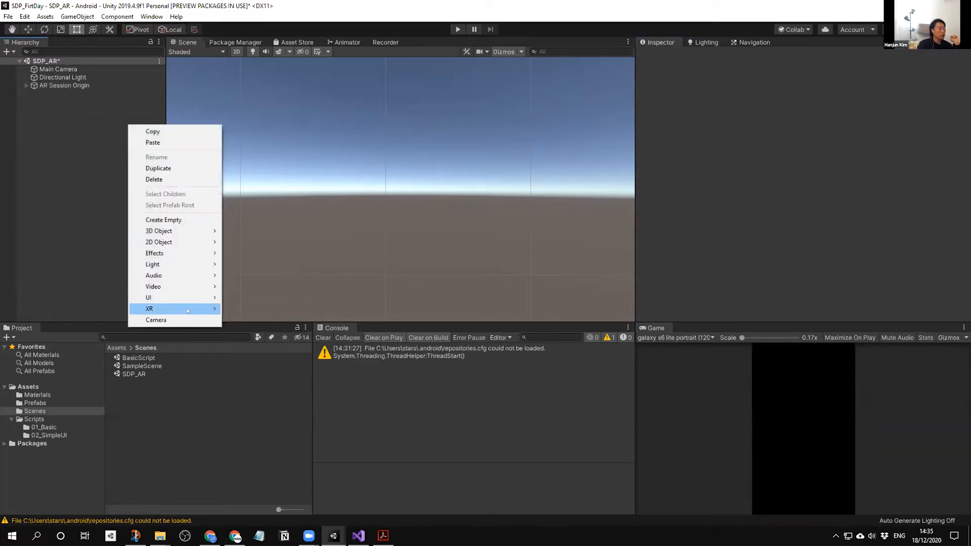
pyautogui.click(263, 320)
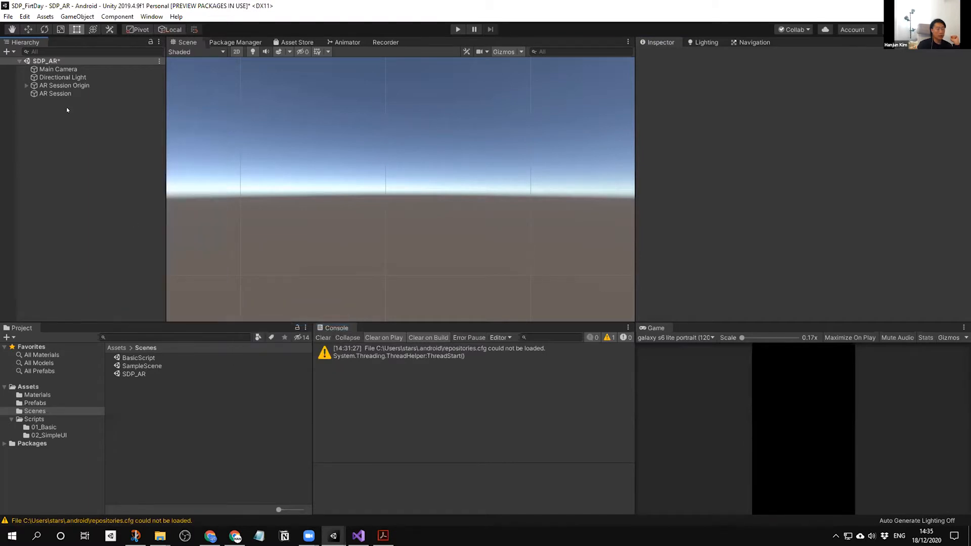
pyautogui.click(25, 85)
# - Delete the Main Camera from the scene and undo the deletion
pyautogui.click(59, 69)
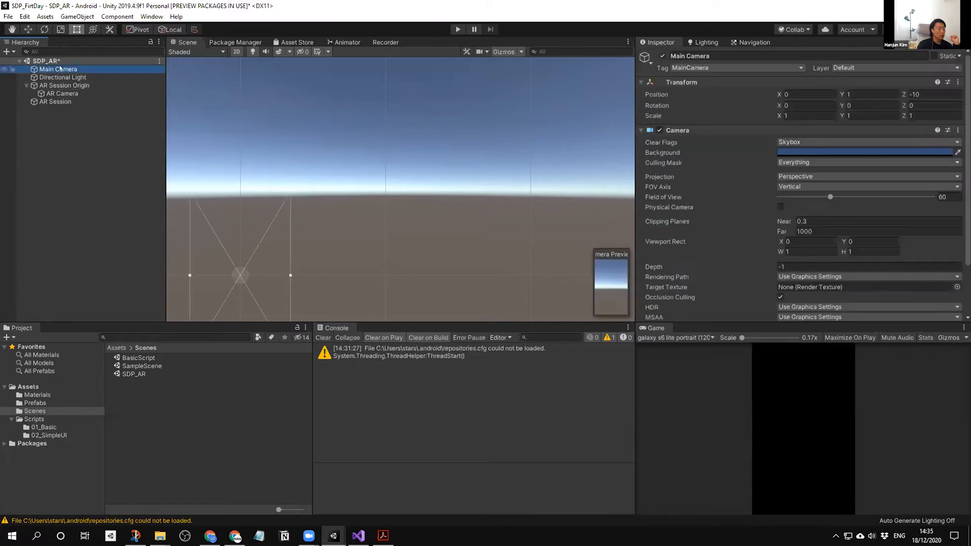
pyautogui.click(65, 126)
pyautogui.click(57, 69)
pyautogui.press('Delete')
pyautogui.hotkey('ctrl', 'z')
pyautogui.click(91, 135)
# - Deactivate the Main Camera object in the SDP_AR scene
pyautogui.click(72, 70)
pyautogui.click(663, 54)
pyautogui.click(663, 55)
pyautogui.click(89, 150)
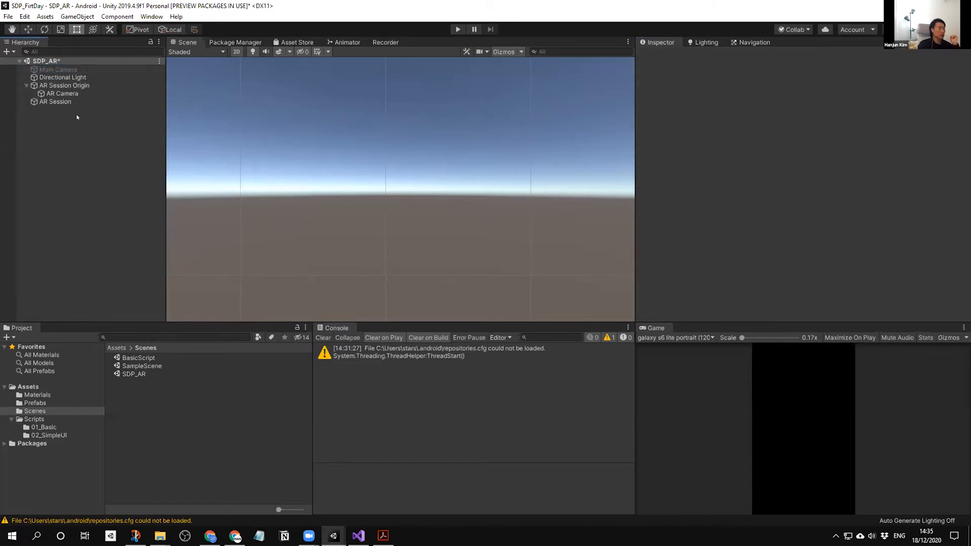
# - Set the tag of the AR Camera under AR Session Origin to MainCamera
pyautogui.click(59, 93)
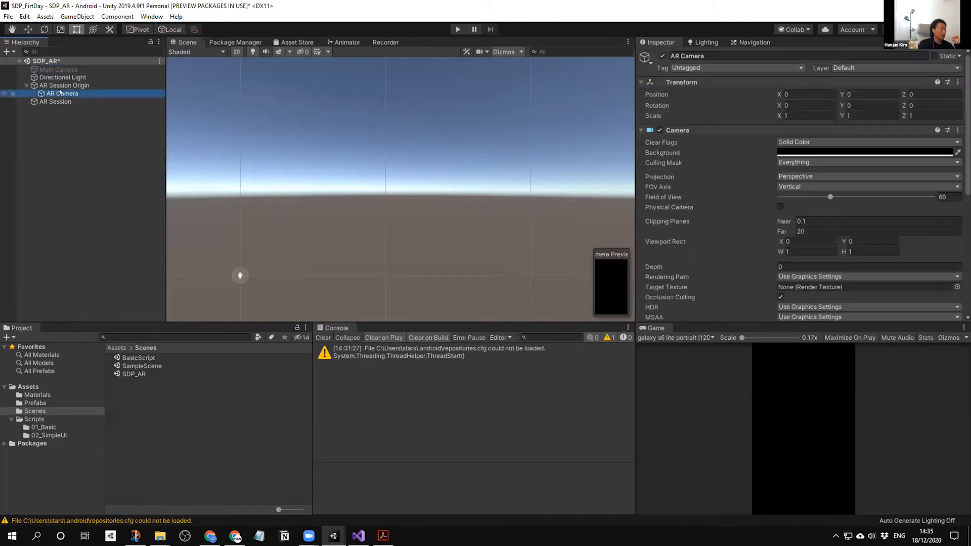
pyautogui.click(26, 85)
pyautogui.click(25, 86)
pyautogui.click(688, 68)
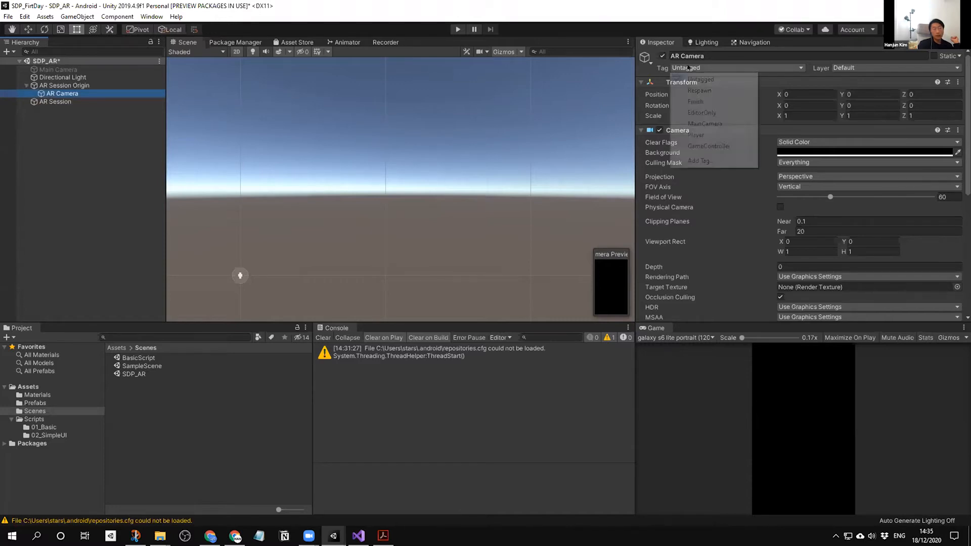
pyautogui.click(700, 124)
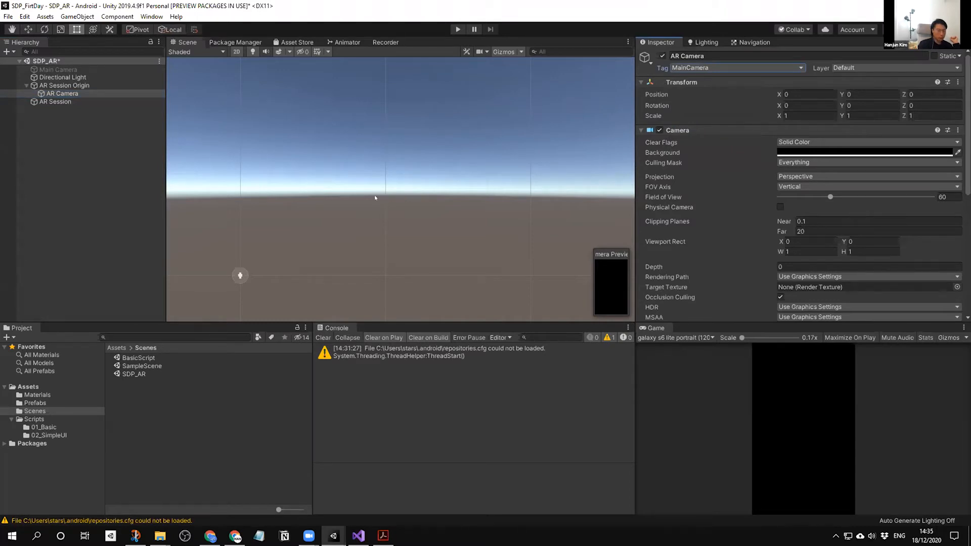
# - Add a 3D cube to the scene and reset its transform to the origin
pyautogui.click(74, 160)
pyautogui.rightClick(92, 185)
pyautogui.moveTo(152, 290)
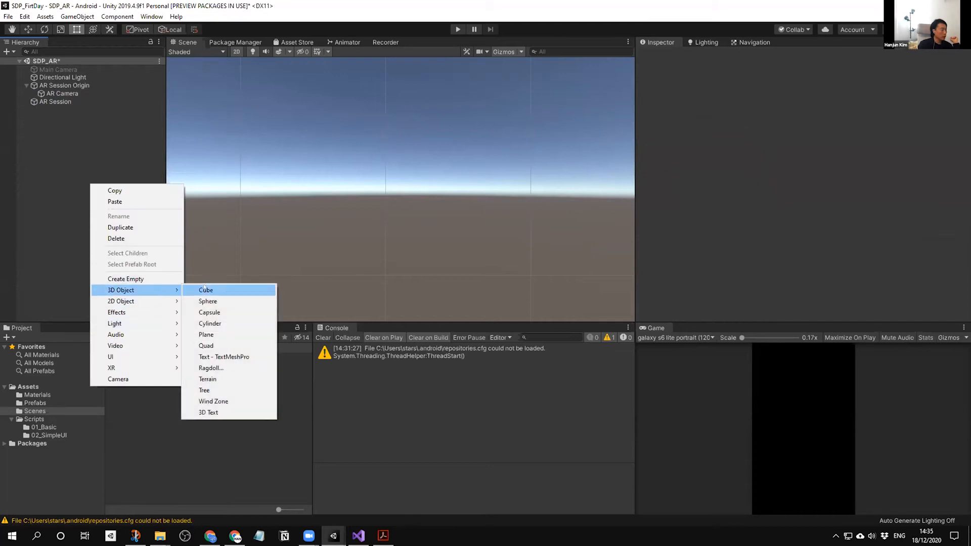
pyautogui.click(204, 289)
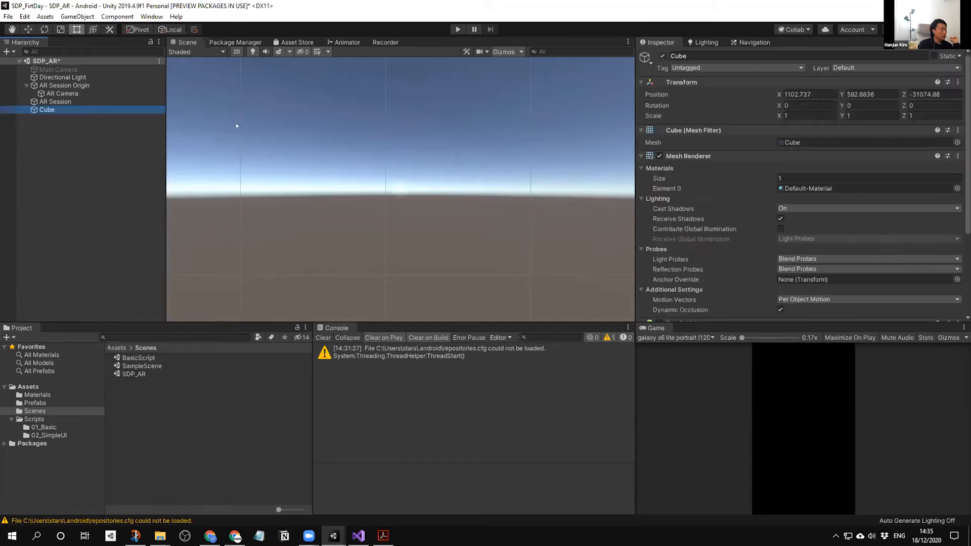
pyautogui.rightClick(682, 84)
pyautogui.click(698, 89)
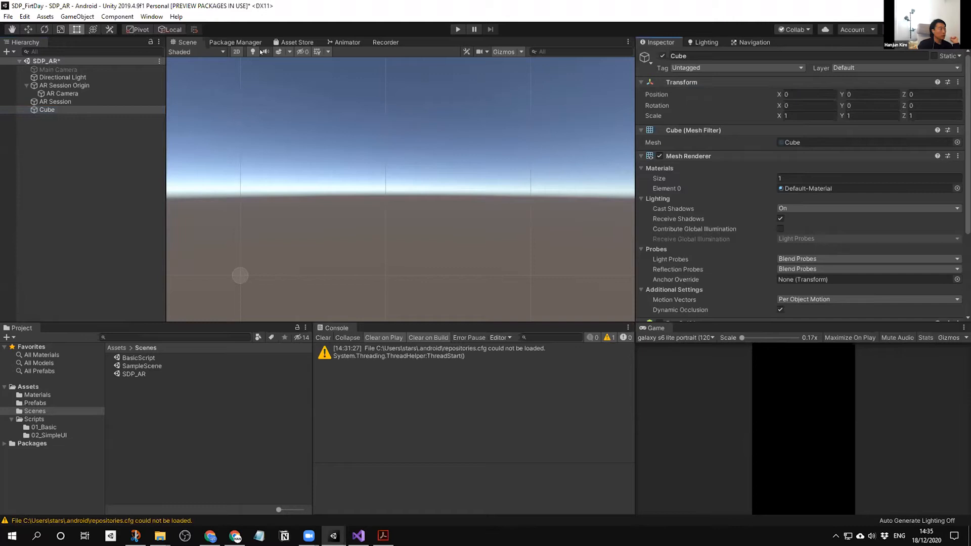
# - Switch the Scene view from 2D to 3D and frame the cube at an angled perspective
pyautogui.click(236, 52)
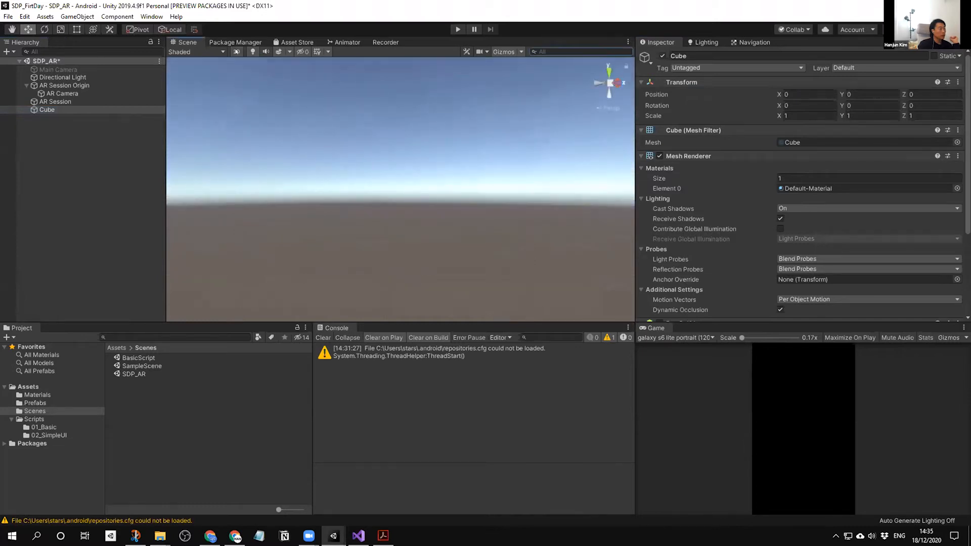
pyautogui.click(47, 109)
pyautogui.click(408, 51)
pyautogui.press('f')
pyautogui.keyDown('alt'); pyautogui.moveTo(364, 182); pyautogui.dragTo(347, 193); pyautogui.keyUp('alt')
pyautogui.moveTo(346, 194); pyautogui.dragTo(373, 217, button='middle')
pyautogui.click(58, 147)
pyautogui.click(48, 110)
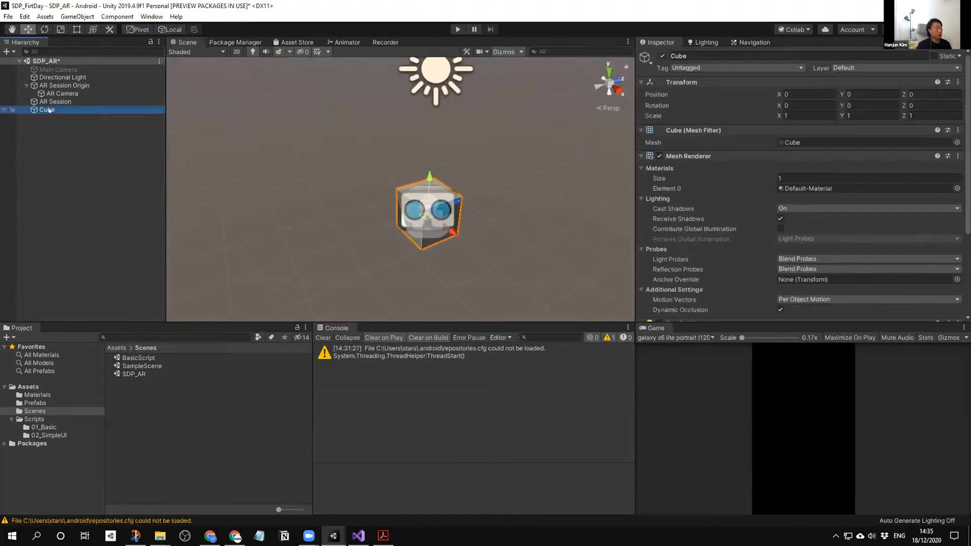
pyautogui.click(415, 49)
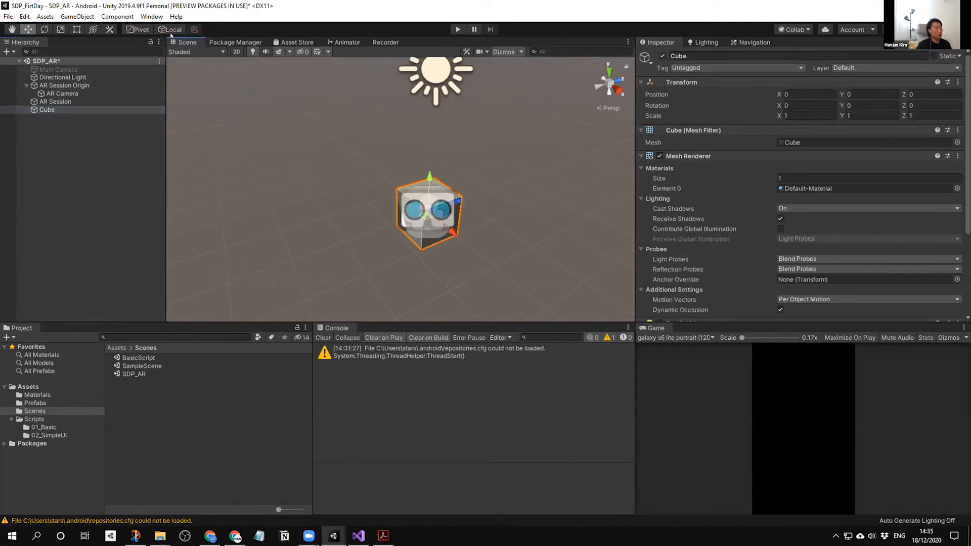
pyautogui.press('f')
pyautogui.moveTo(440, 183); pyautogui.dragTo(373, 224, button='middle')
pyautogui.scroll(-3, 373, 224)
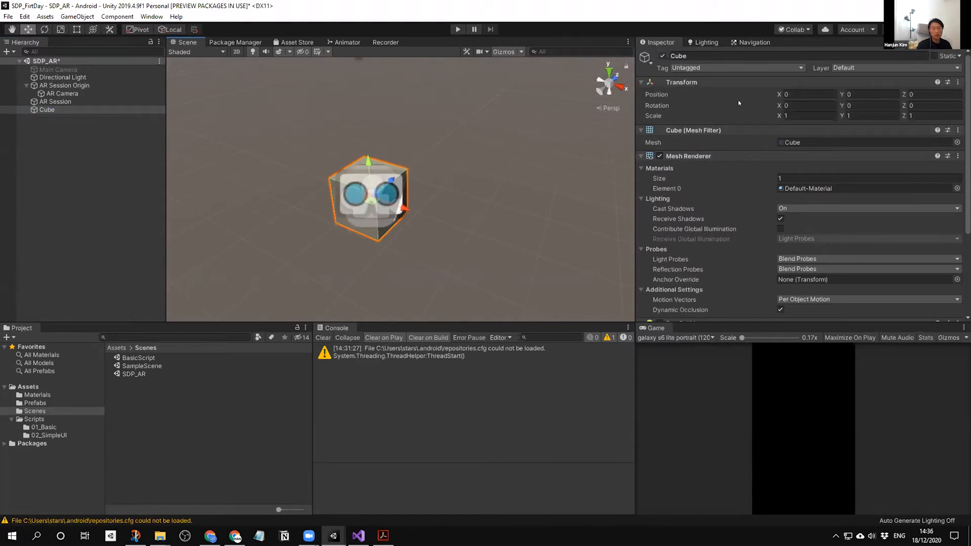
# - Set the cube's scale to 0.2 on the X, Y and Z axes
pyautogui.click(785, 115)
pyautogui.write('0.2')
pyautogui.press('Tab')
pyautogui.write('0.2')
pyautogui.press('Tab')
pyautogui.write('0.2')
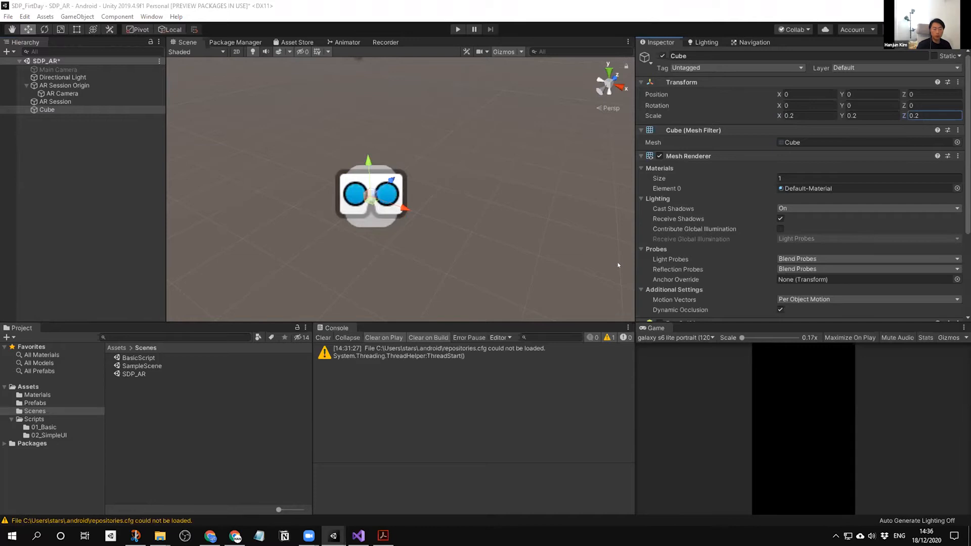
# - Check the installed versions of the ARCore XR Plugin and AR Foundation packages
pyautogui.click(230, 43)
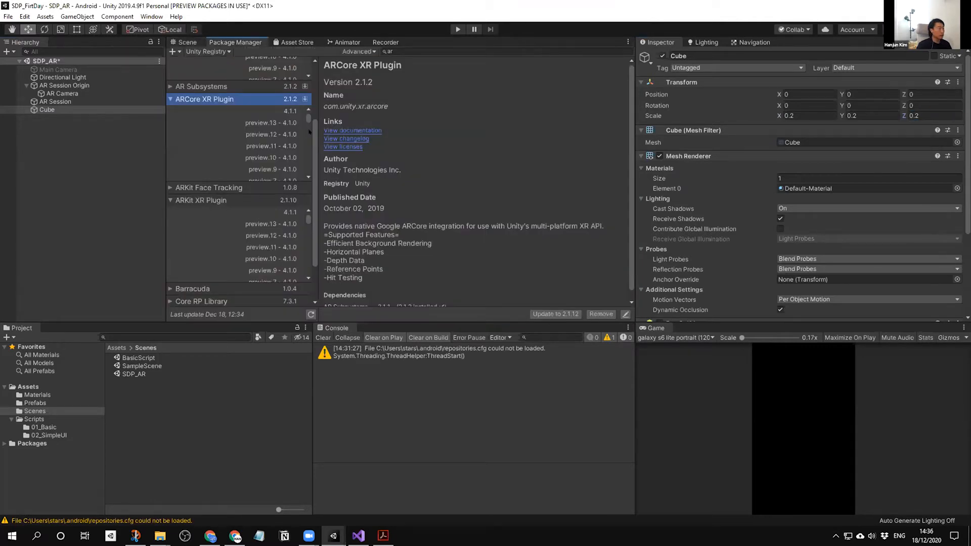
pyautogui.moveTo(315, 132); pyautogui.dragTo(316, 78)
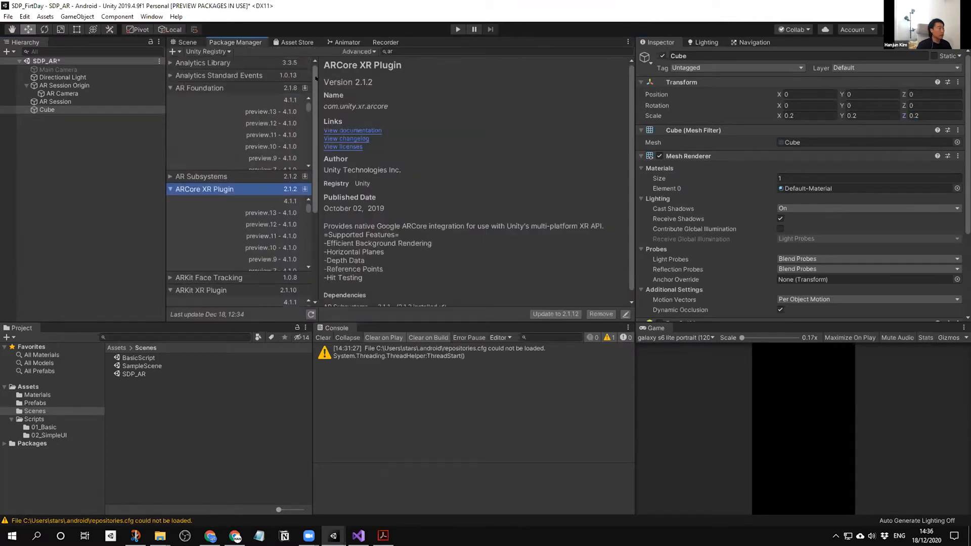
pyautogui.click(286, 89)
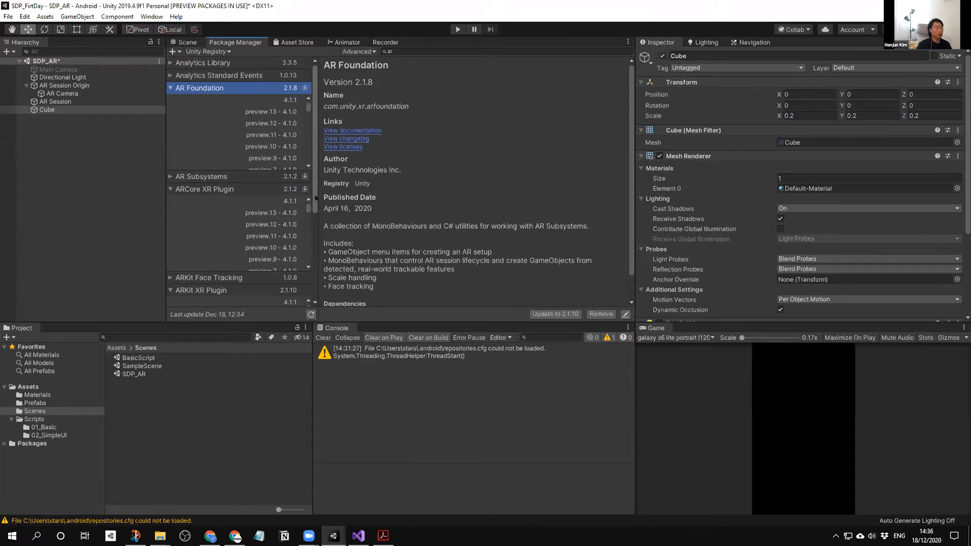
# - Examine the available ARKit XR Plugin versions in the package list and view the details of version 2.1.9
pyautogui.scroll(-1, 316, 204)
pyautogui.scroll(-5, 314, 217)
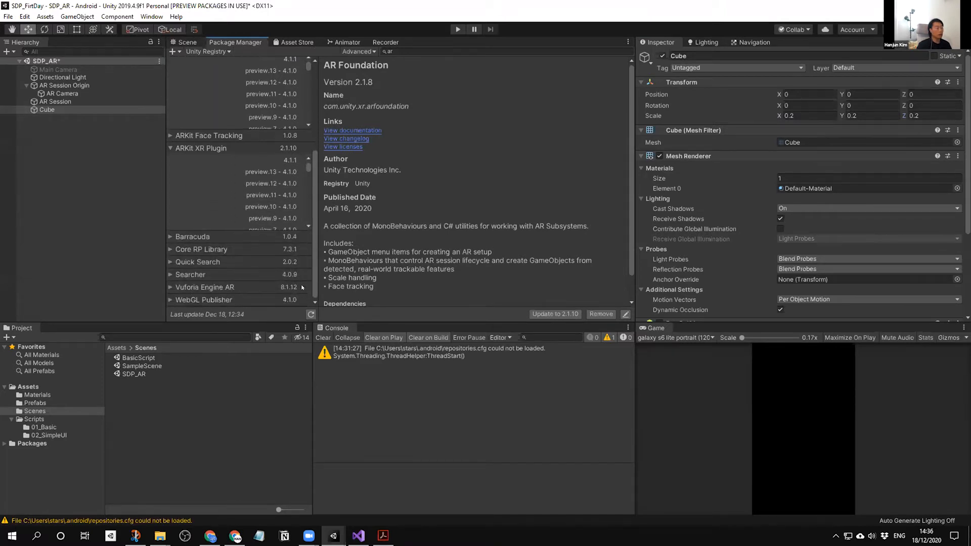
pyautogui.scroll(-5, 304, 163)
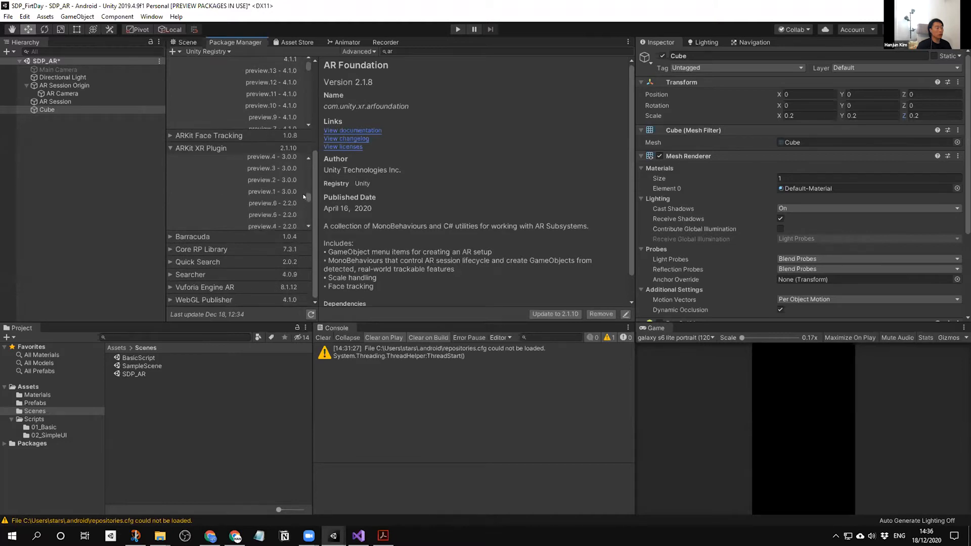
pyautogui.click(187, 148)
pyautogui.scroll(-3, 258, 206)
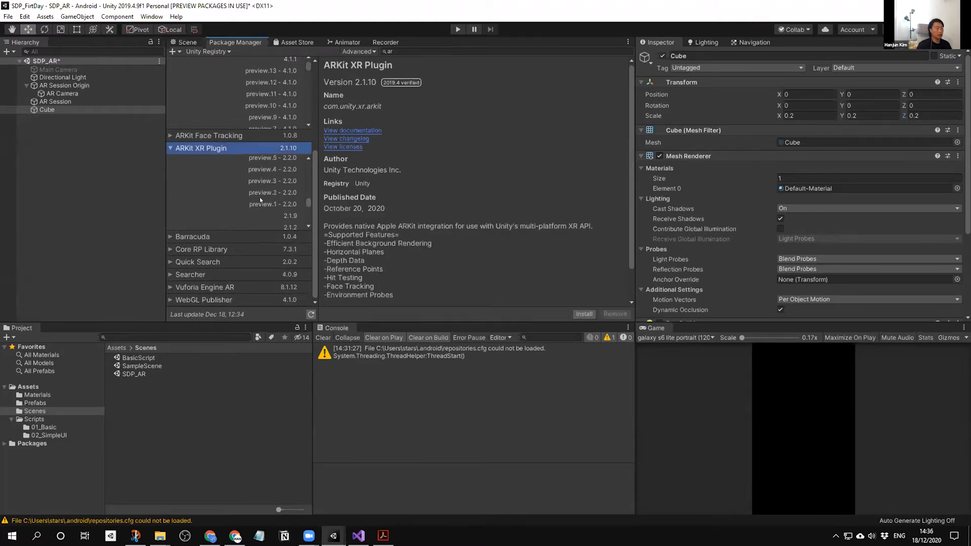
pyautogui.click(287, 200)
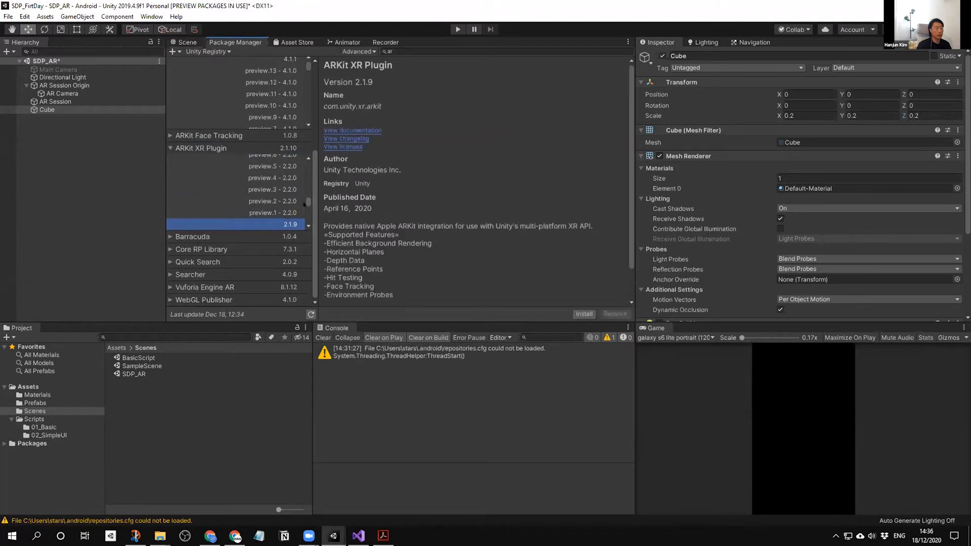
pyautogui.moveTo(315, 154); pyautogui.dragTo(316, 142)
# - Review the ARCore XR Plugin versions, and collapse the version lists of ARCore XR Plugin, ARKit XR Plugin and AR Foundation
pyautogui.scroll(2, 308, 139)
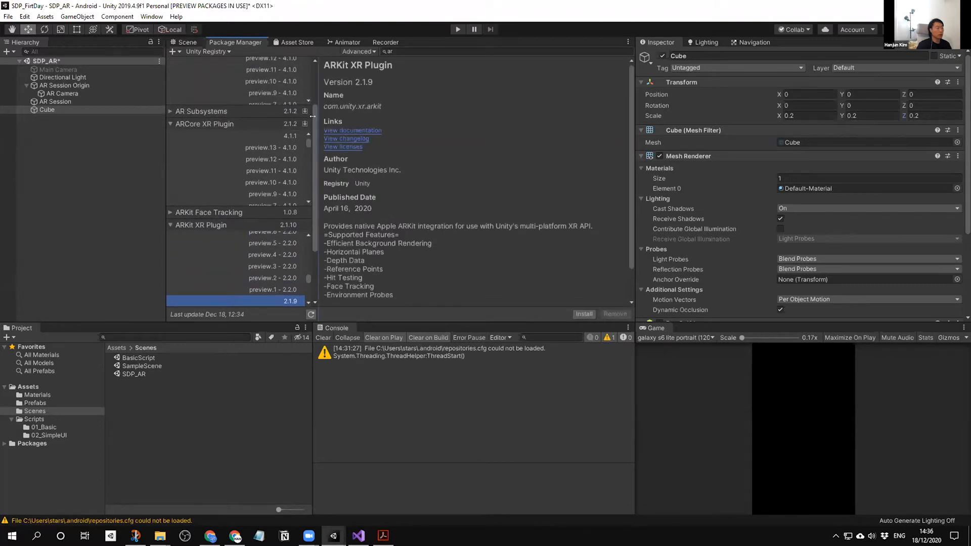
pyautogui.scroll(-3, 304, 175)
pyautogui.scroll(-5, 303, 180)
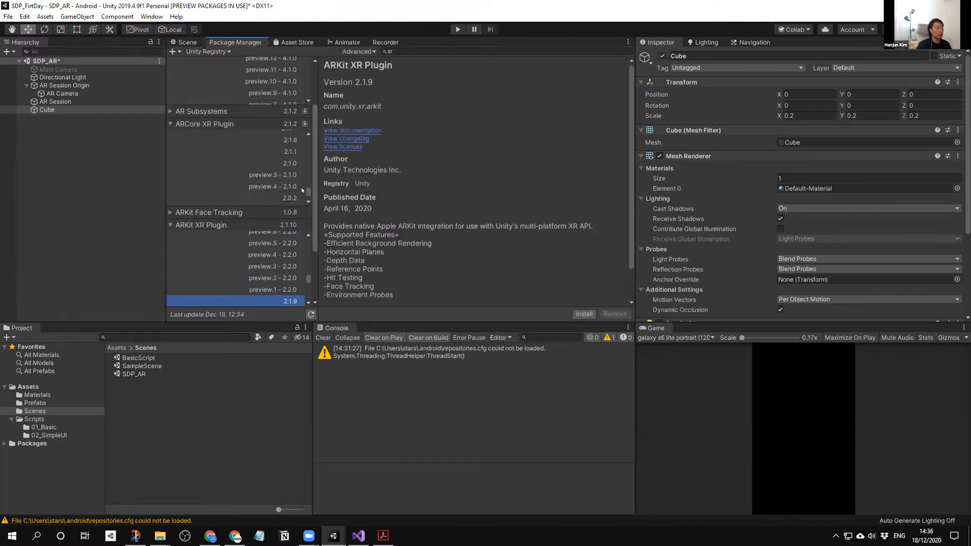
pyautogui.click(277, 123)
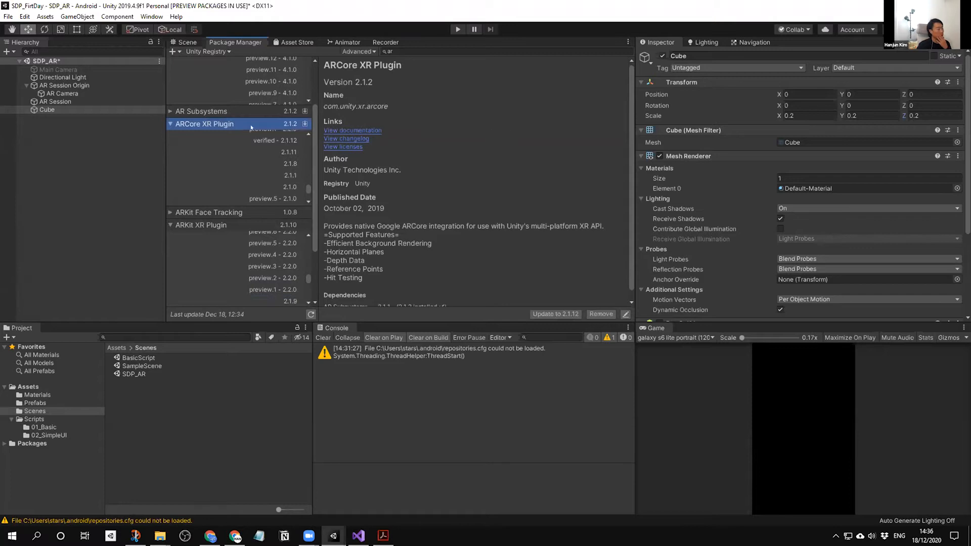
pyautogui.click(171, 124)
pyautogui.click(168, 148)
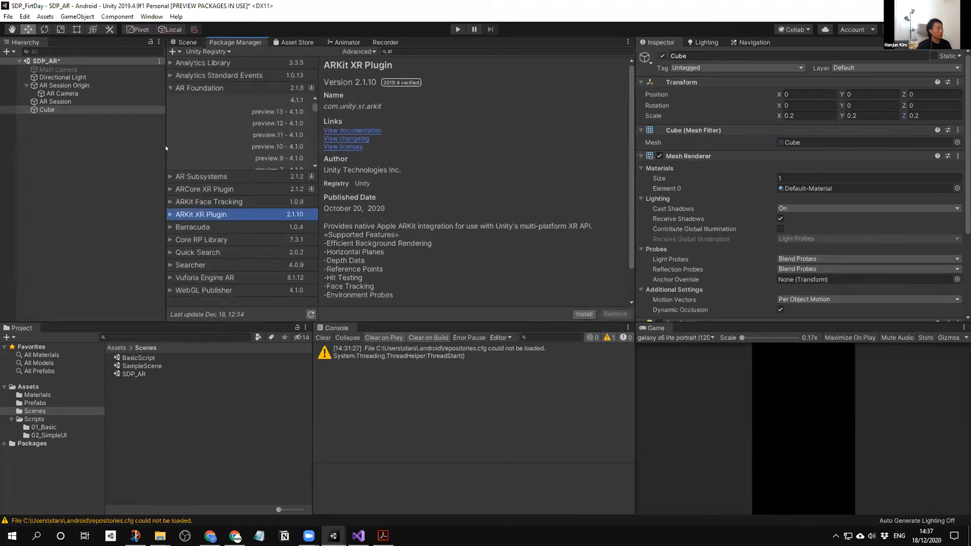
pyautogui.click(169, 89)
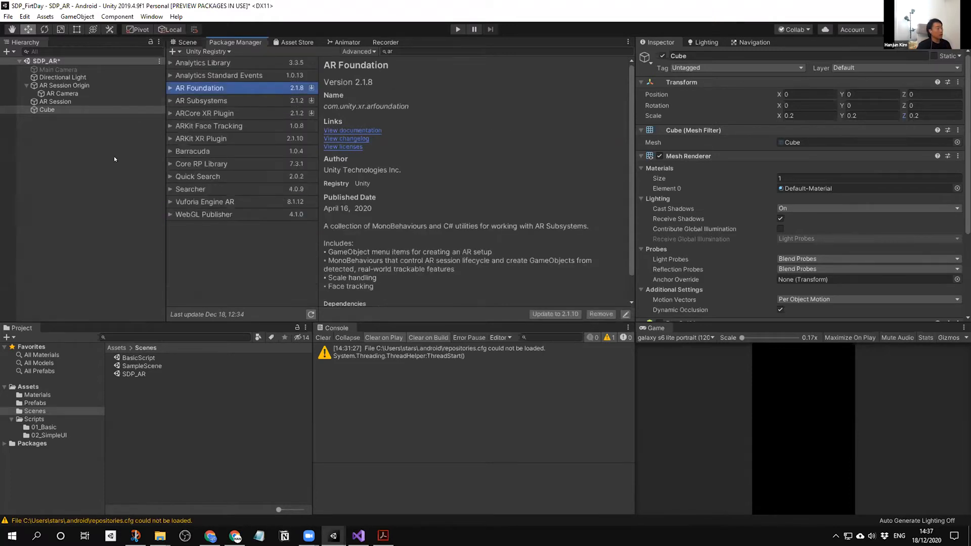
# - Return to the Scene view and move the cube in front of the AR camera, to about X 0.03 and Z 1.11
pyautogui.click(187, 41)
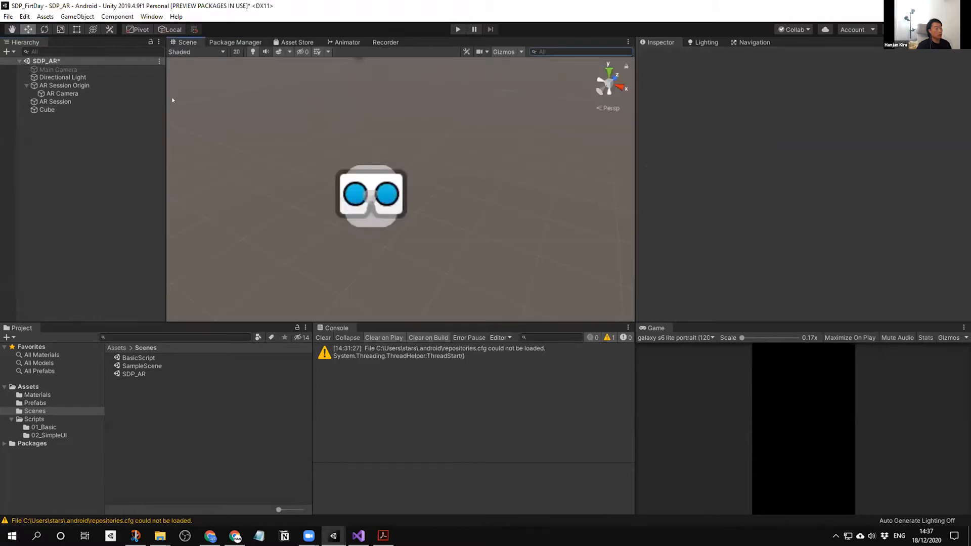
pyautogui.click(91, 110)
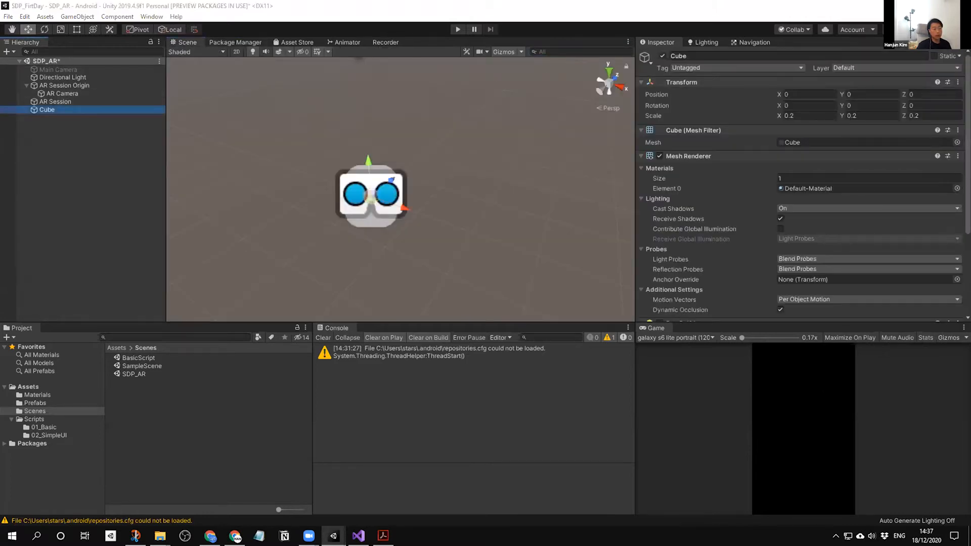
pyautogui.moveTo(391, 191); pyautogui.dragTo(432, 183)
pyautogui.scroll(5, 374, 131)
pyautogui.scroll(-2, 388, 141)
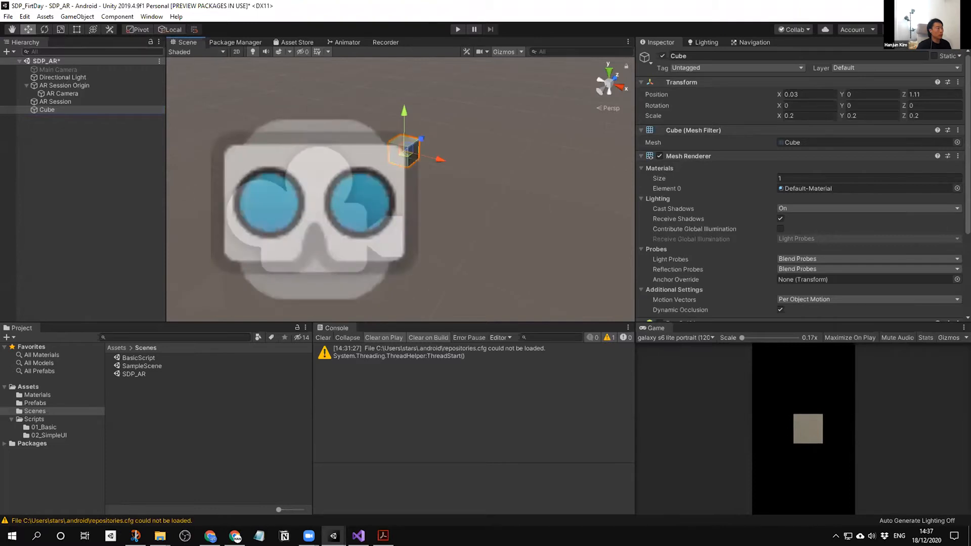
# - Rotate the cube to about -52 degrees on X and -48 degrees on Y
pyautogui.press('e')
pyautogui.moveTo(421, 172); pyautogui.dragTo(477, 156)
pyautogui.moveTo(407, 118); pyautogui.dragTo(413, 173)
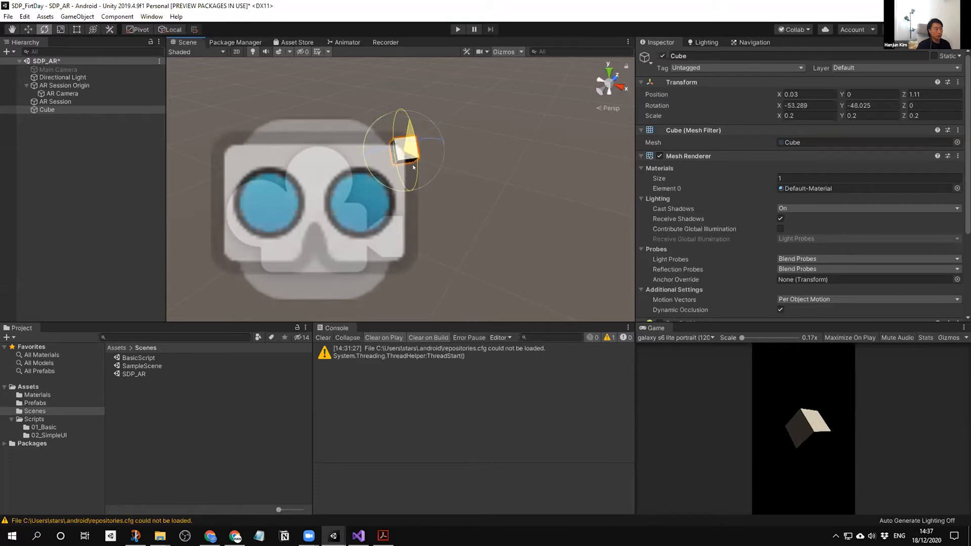
# - Turn on automatic lighting generation in the scene's lighting settings
pyautogui.click(703, 42)
pyautogui.click(769, 226)
pyautogui.click(769, 251)
pyautogui.click(833, 272)
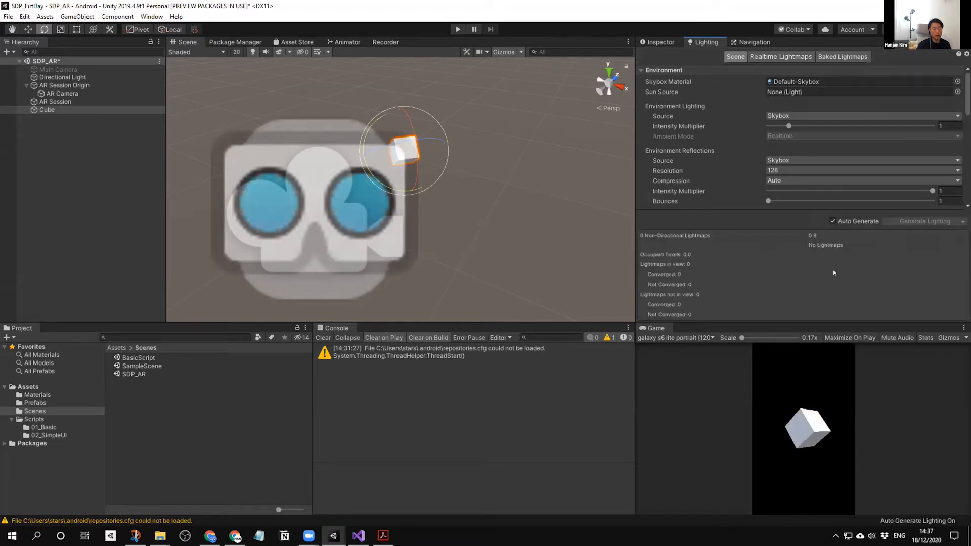
# - Move the cube farther from the AR camera by setting its Z position to 1.38, and deselect it
pyautogui.click(660, 42)
pyautogui.moveTo(416, 194); pyautogui.dragTo(398, 216, button='middle')
pyautogui.click(108, 138)
pyautogui.click(389, 169)
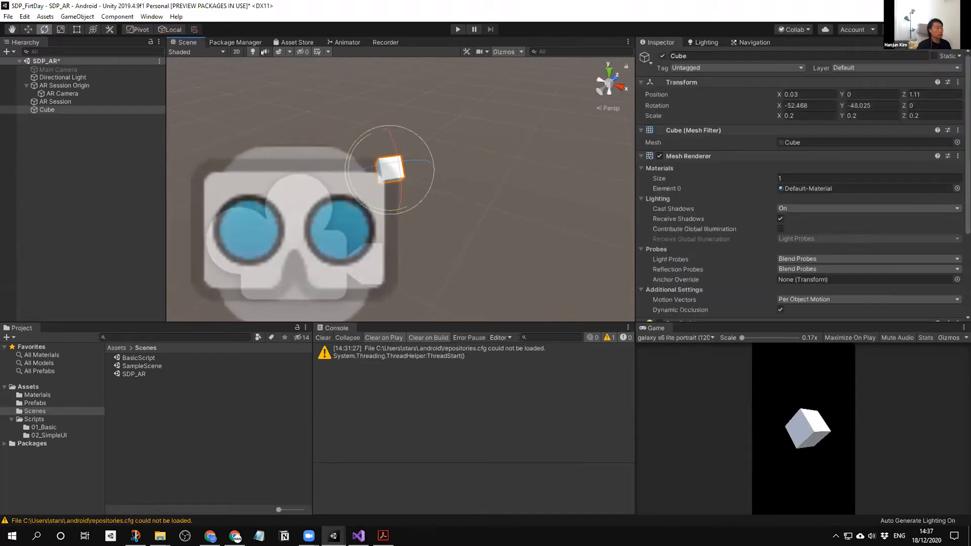
pyautogui.press('w')
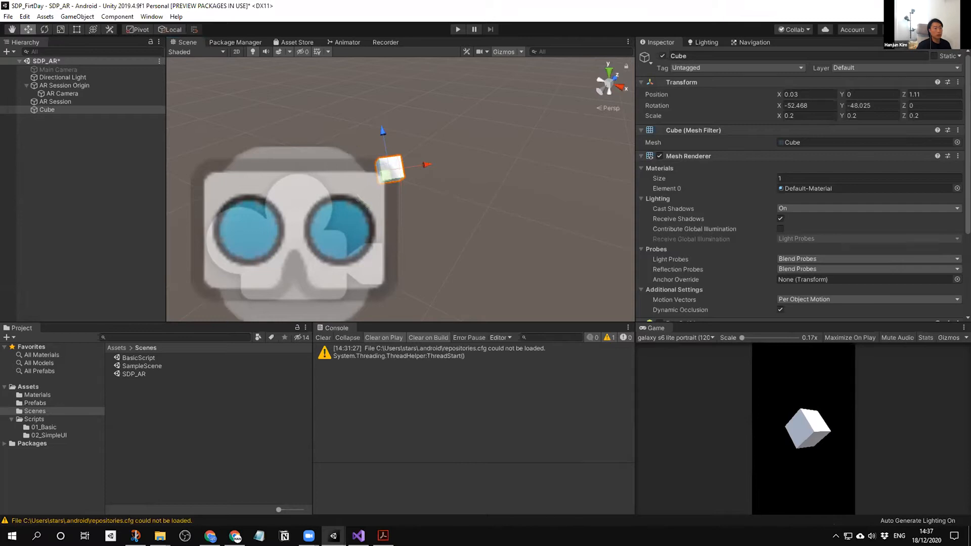
pyautogui.moveTo(904, 94); pyautogui.dragTo(909, 94)
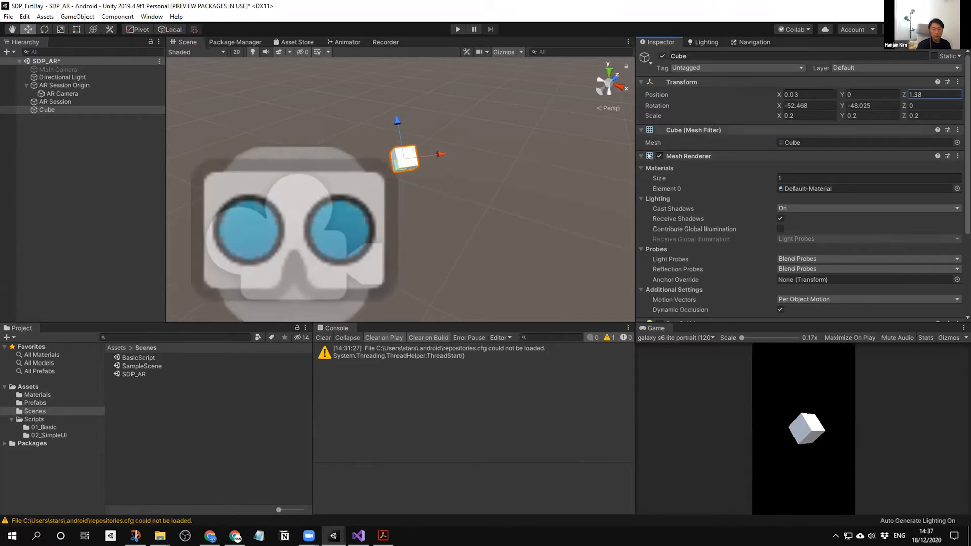
pyautogui.click(544, 198)
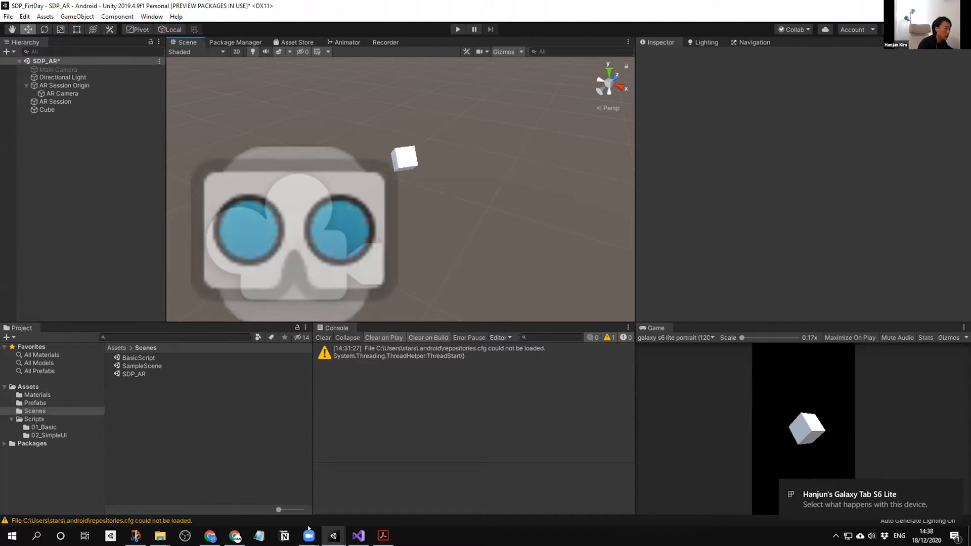
# - Switch to the shared Android tablet screen and open the tablet's Settings from the quick settings panel
pyautogui.moveTo(308, 535)
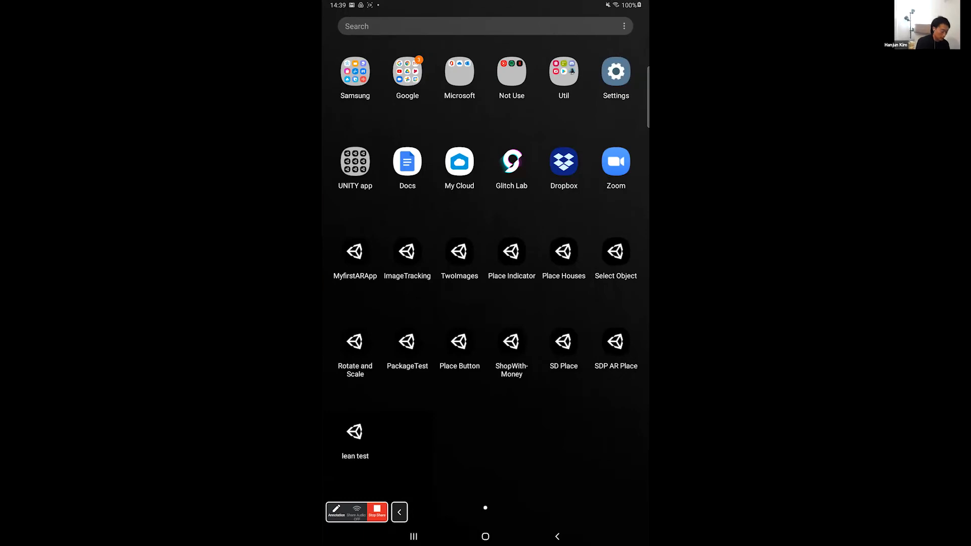
pyautogui.click(485, 536)
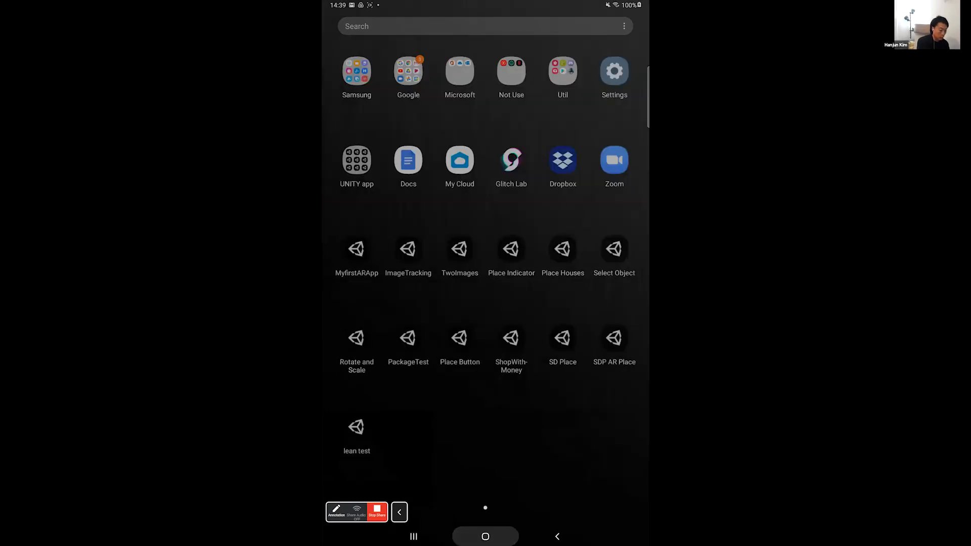
pyautogui.moveTo(486, 2); pyautogui.dragTo(485, 202)
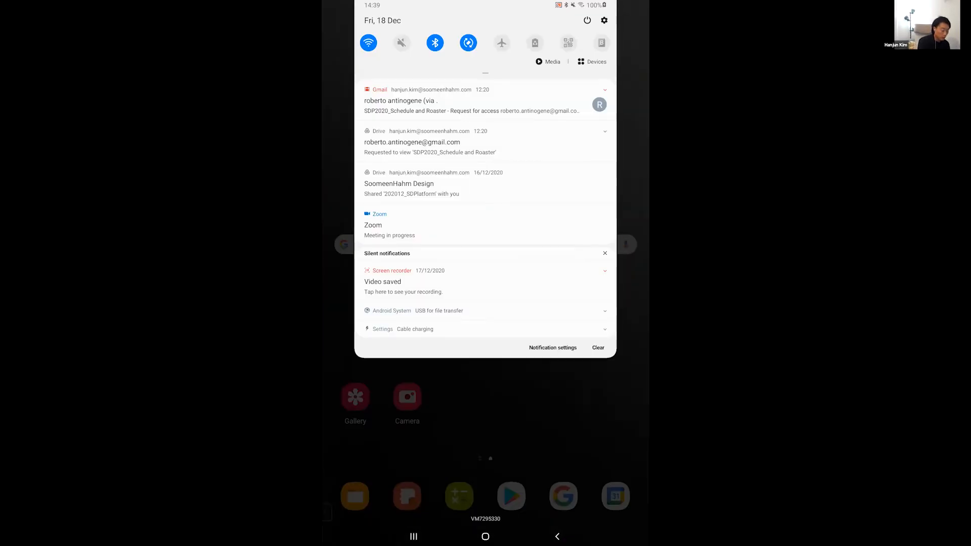
pyautogui.moveTo(485, 107); pyautogui.dragTo(485, 243)
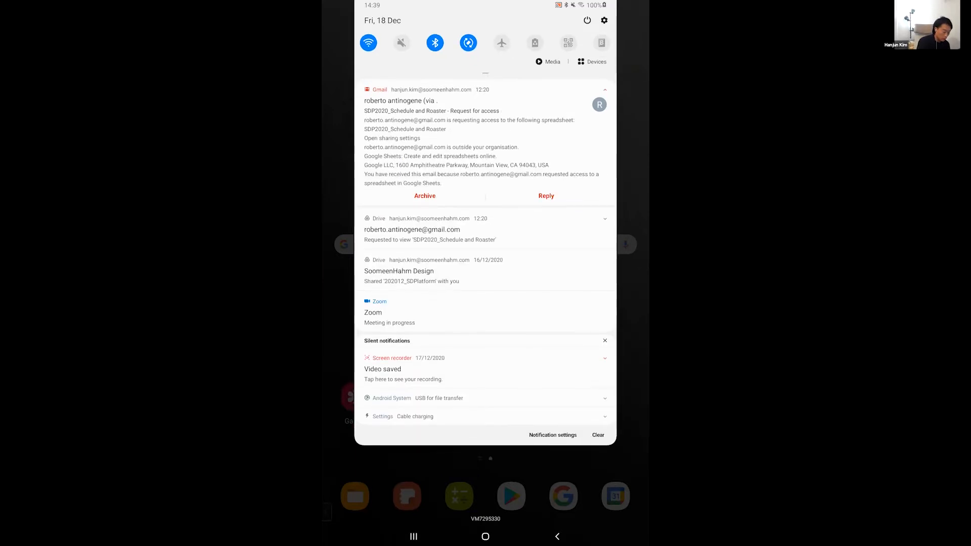
pyautogui.moveTo(486, 75); pyautogui.dragTo(485, 303)
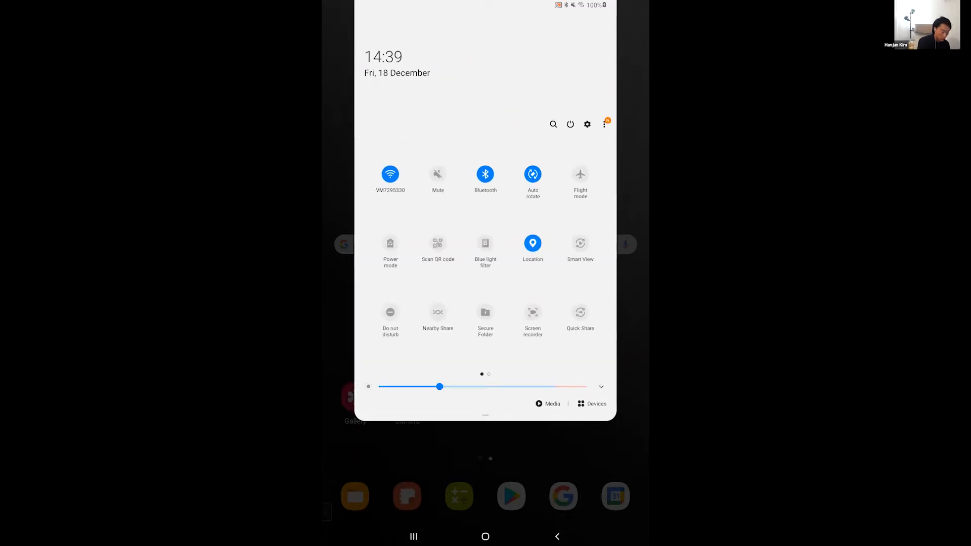
pyautogui.click(587, 124)
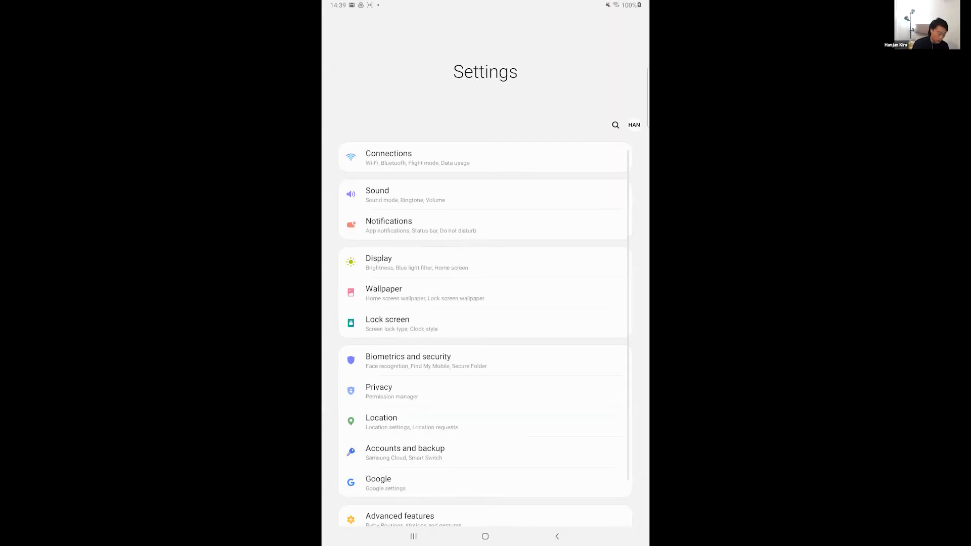
# - Open the tablet's software information under About tablet and select the build number repeatedly to unlock developer mode
pyautogui.scroll(-5, 486, 288)
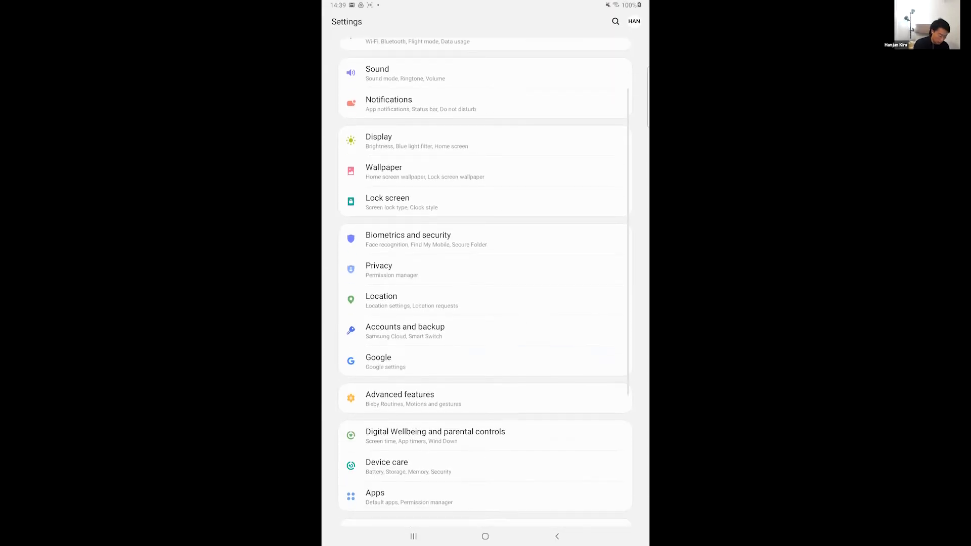
pyautogui.scroll(-2, 486, 283)
pyautogui.scroll(4, 485, 283)
pyautogui.scroll(1, 486, 288)
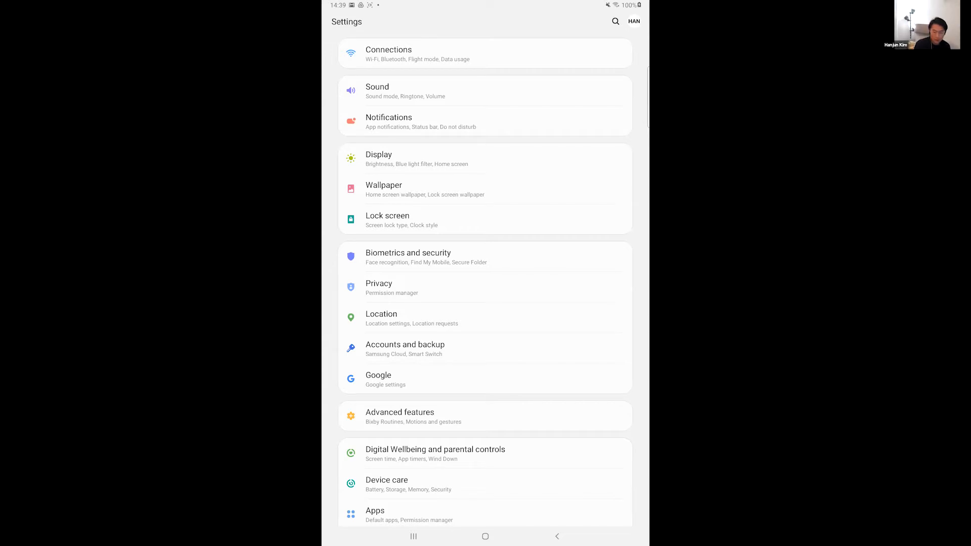
pyautogui.scroll(3, 486, 283)
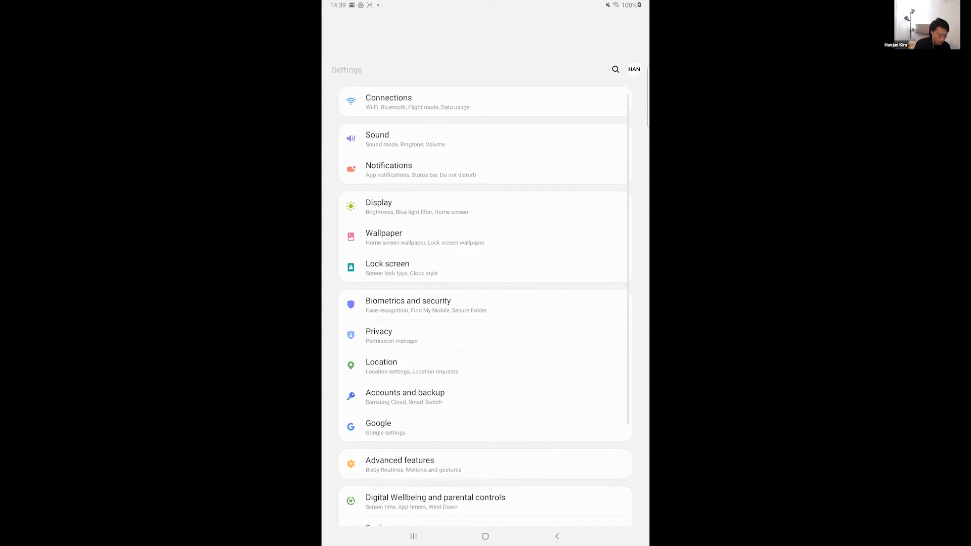
pyautogui.scroll(-5, 486, 289)
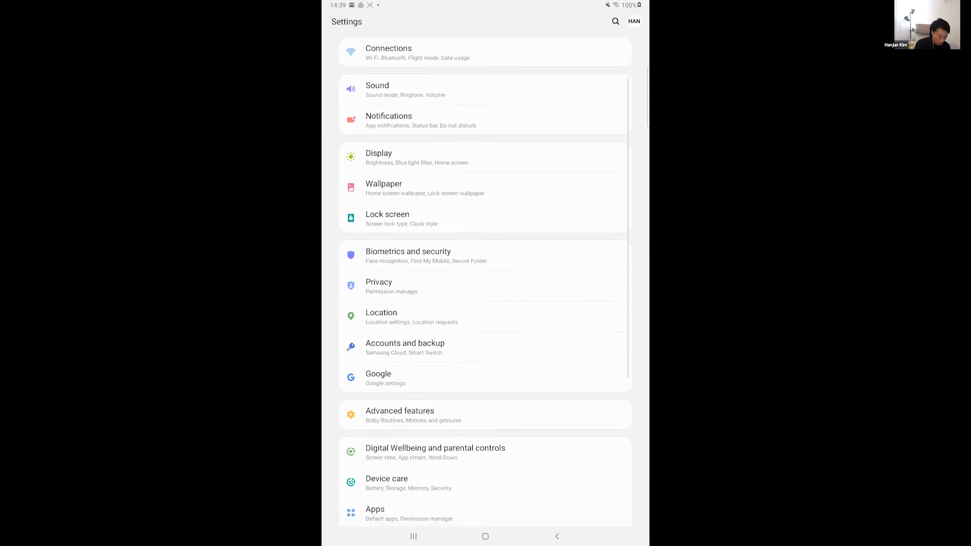
pyautogui.scroll(-5, 486, 284)
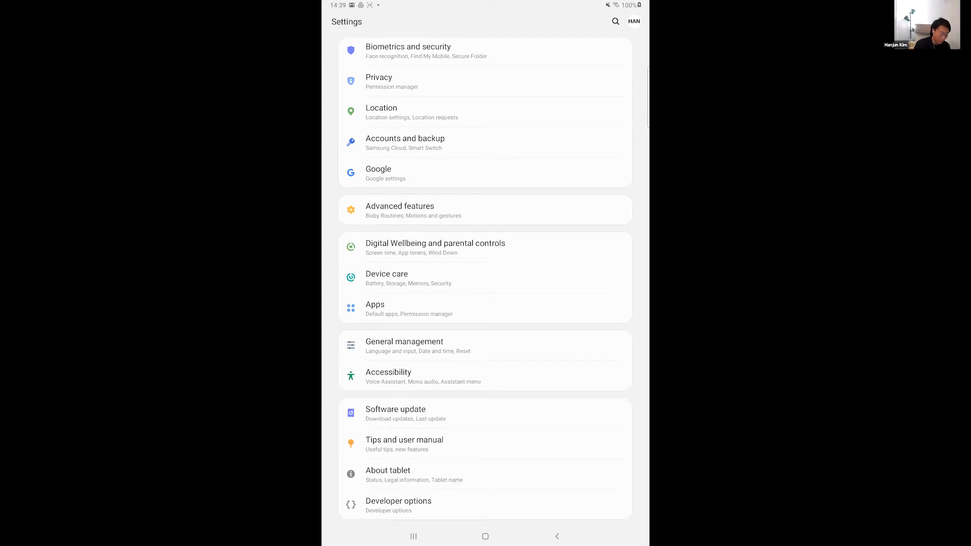
pyautogui.click(388, 474)
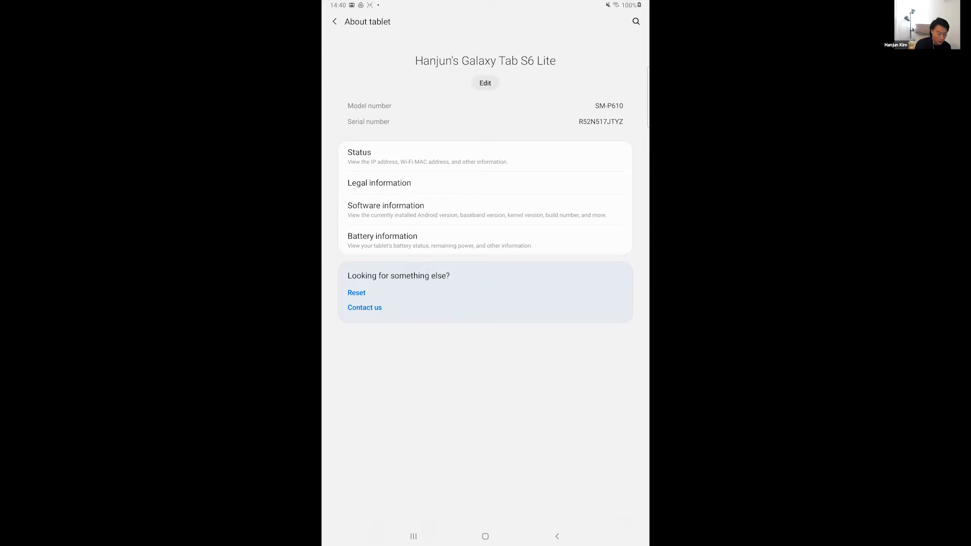
pyautogui.click(386, 210)
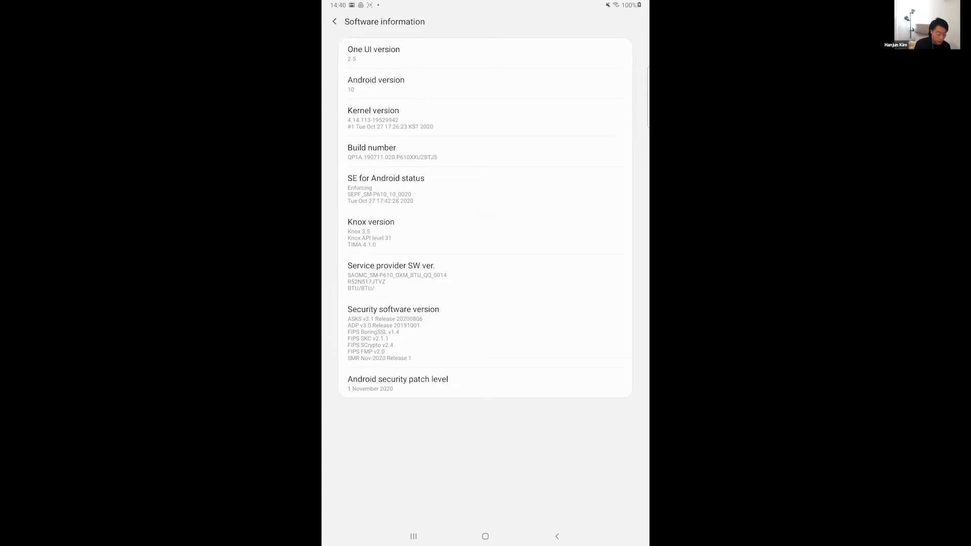
pyautogui.click(392, 152)
pyautogui.click(392, 152)
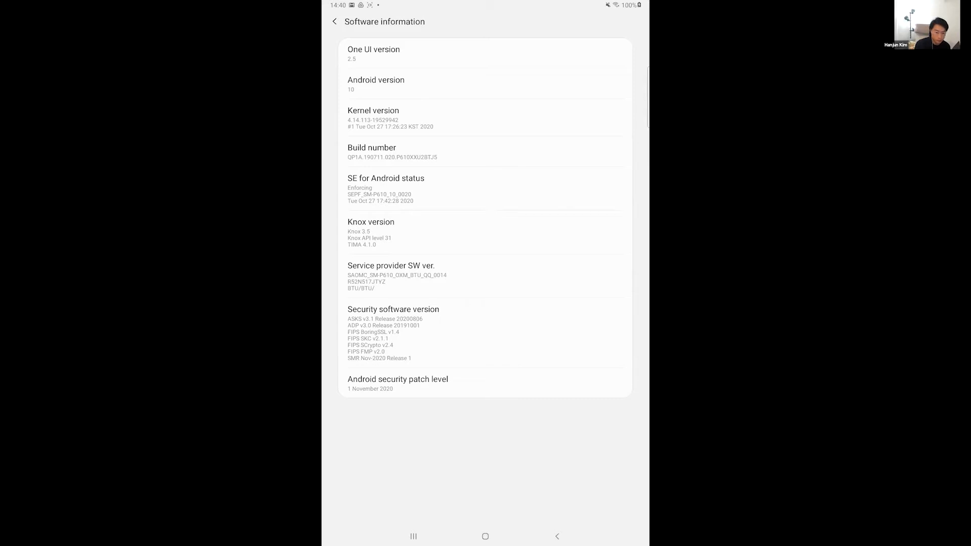
# - Go back to the tablet's main settings list and open Developer options
pyautogui.click(334, 22)
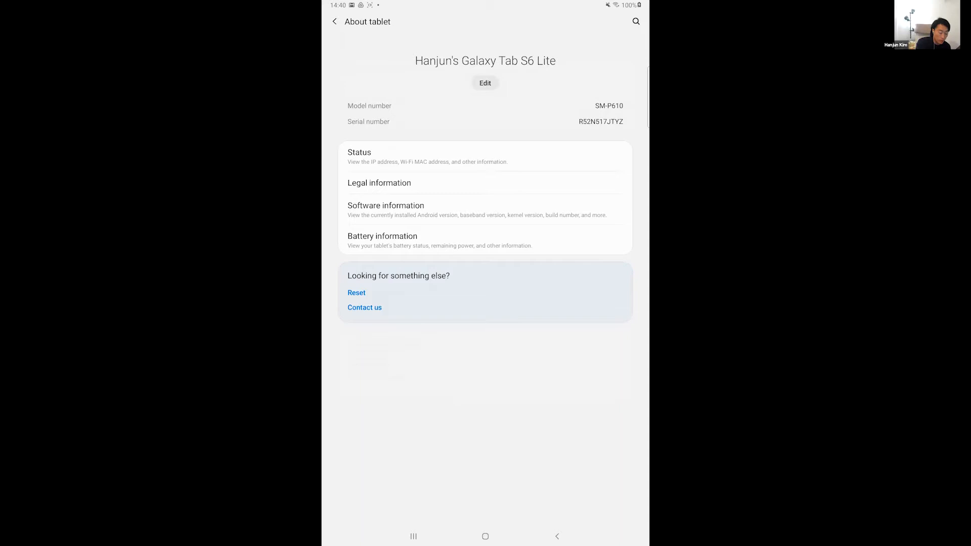
pyautogui.click(334, 21)
pyautogui.scroll(-2, 485, 354)
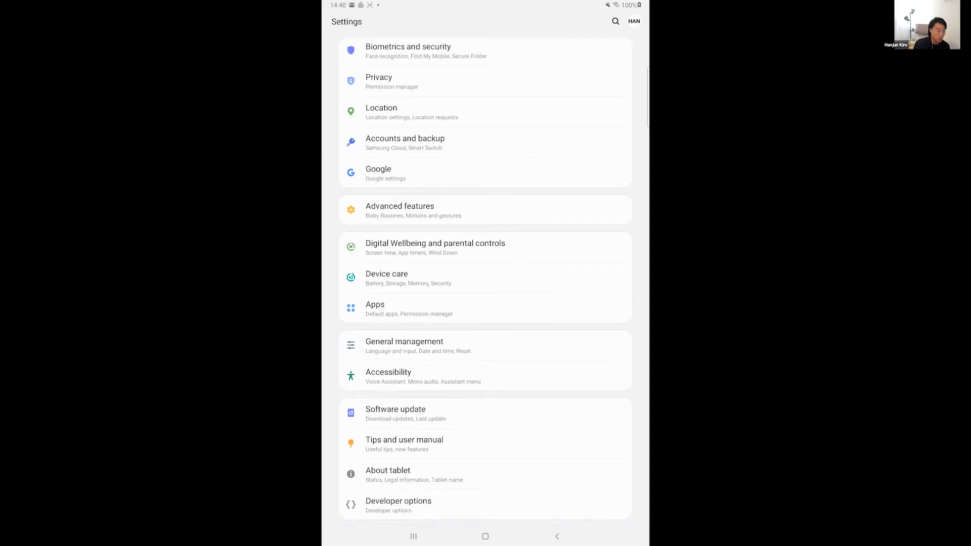
pyautogui.click(485, 504)
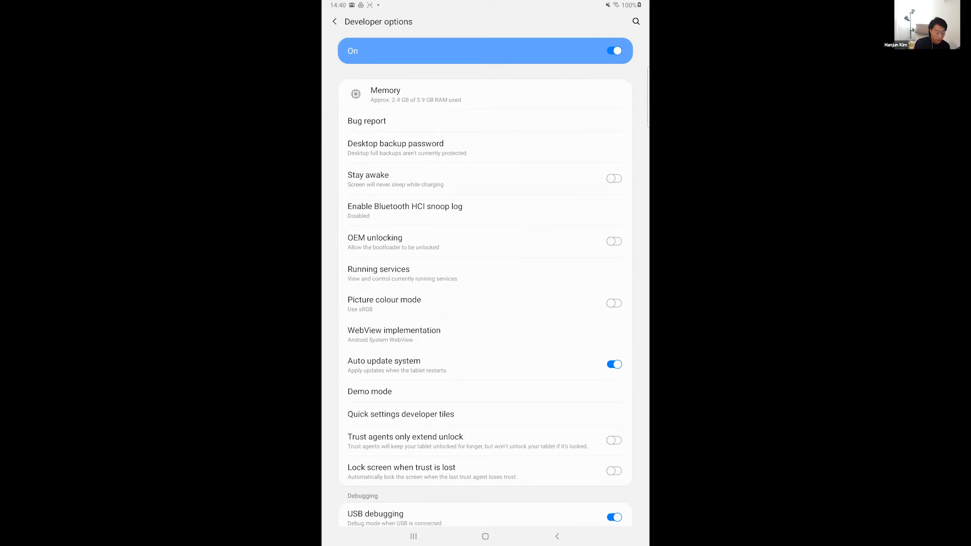
# - Turn on USB debugging in the tablet's developer options, allow it, and return to the home screen
pyautogui.scroll(-5, 486, 298)
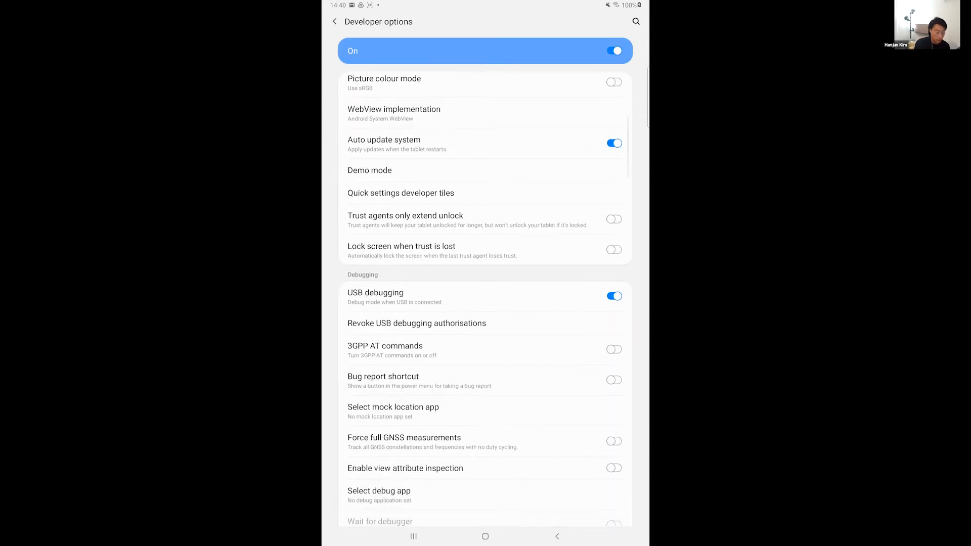
pyautogui.click(486, 296)
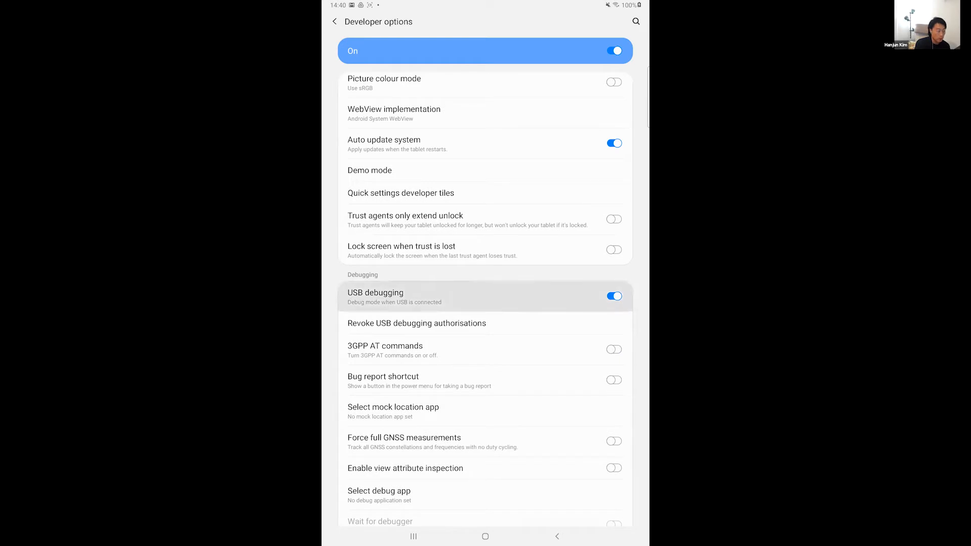
pyautogui.click(614, 297)
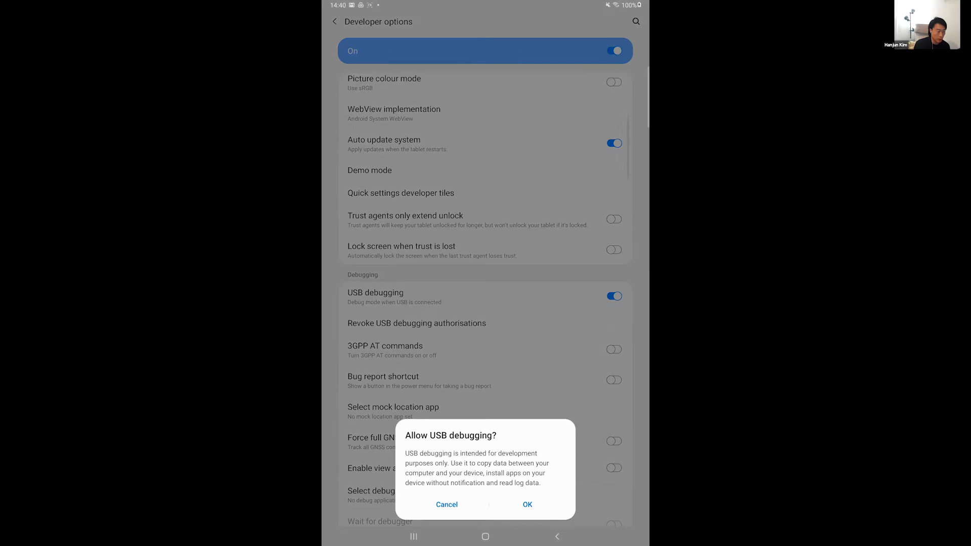
pyautogui.click(527, 505)
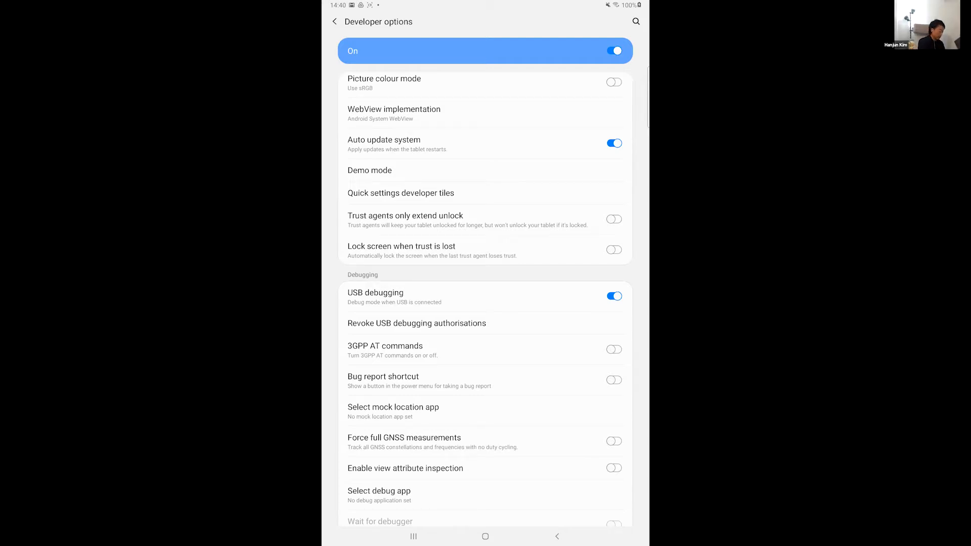
pyautogui.click(485, 536)
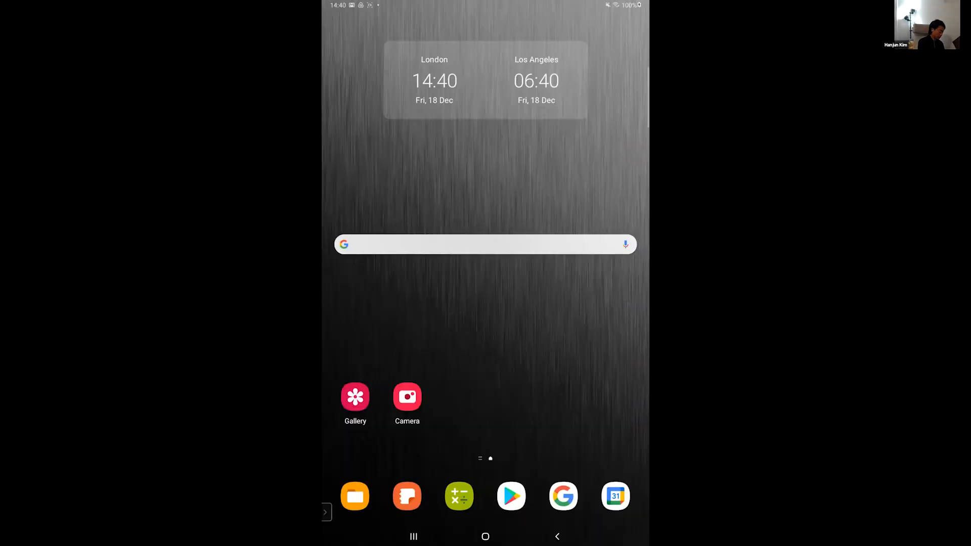
pyautogui.moveTo(485, 395); pyautogui.dragTo(485, 243)
pyautogui.click(485, 537)
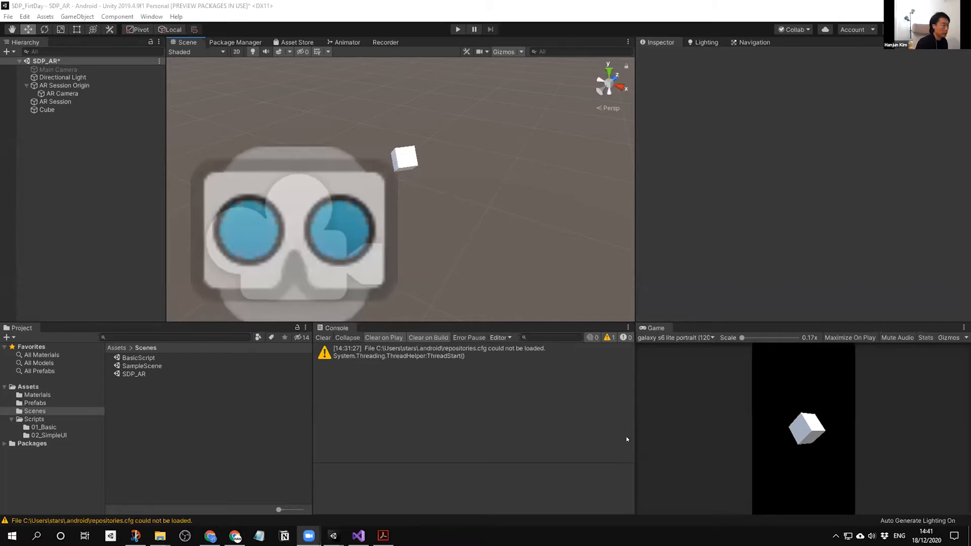
# - Switch to Unity and set the Android run device in the build settings to the connected Samsung SM P610
pyautogui.click(108, 252)
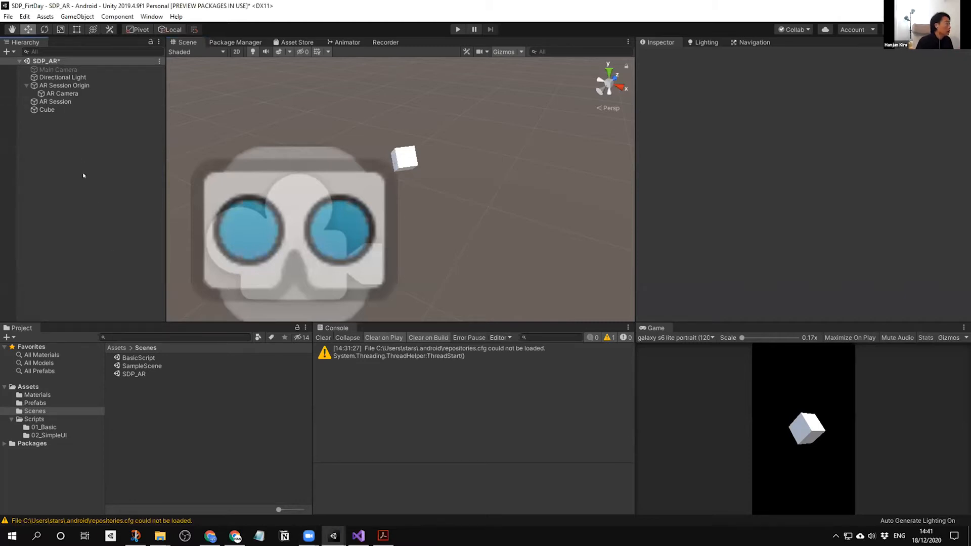
pyautogui.click(8, 17)
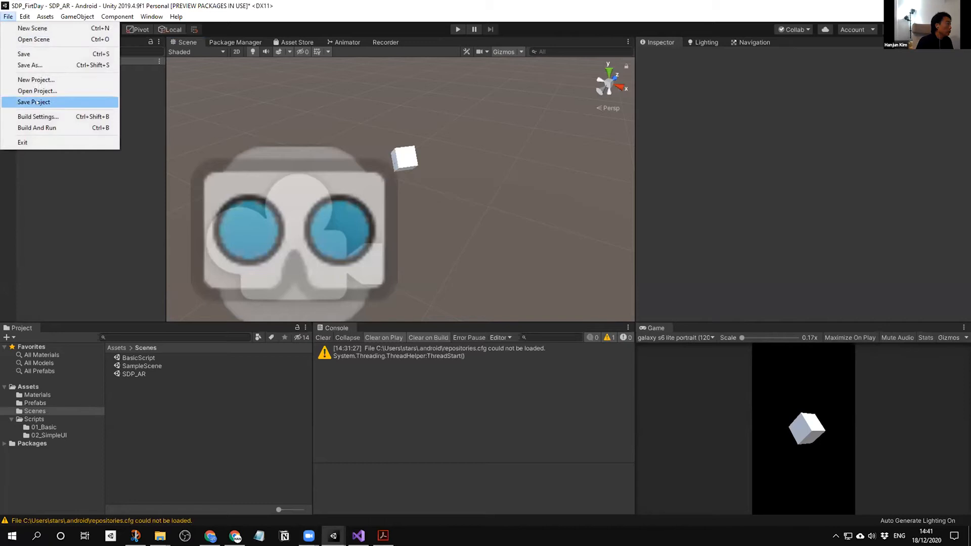
pyautogui.click(41, 117)
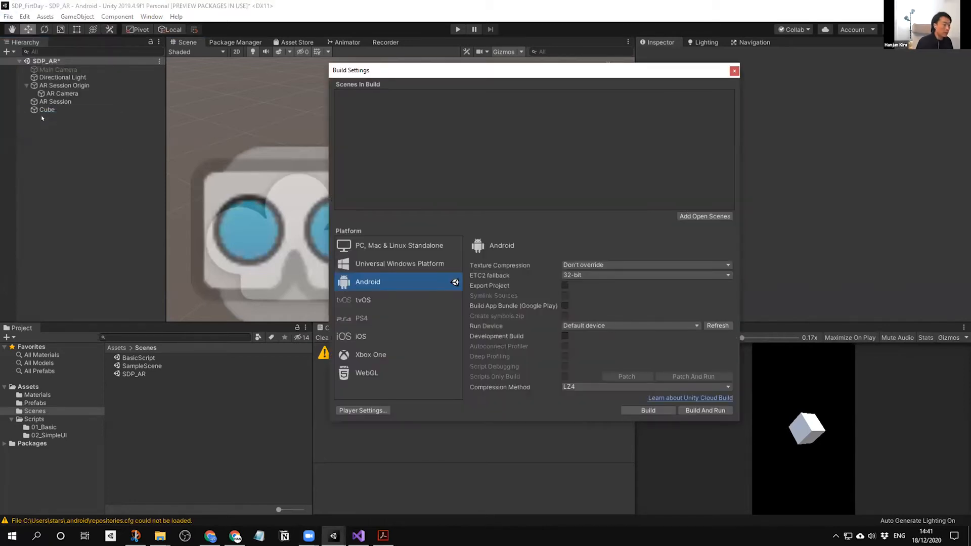
pyautogui.click(594, 325)
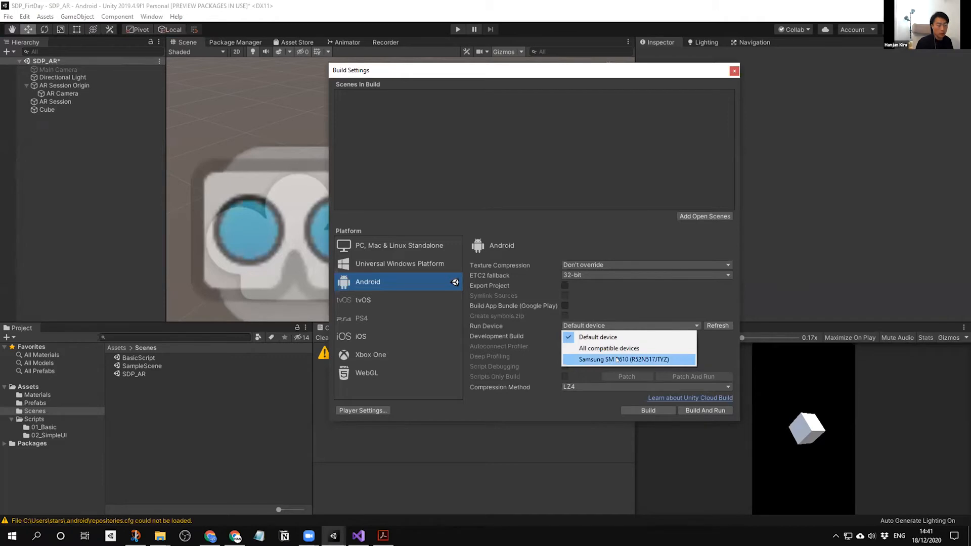
pyautogui.click(632, 313)
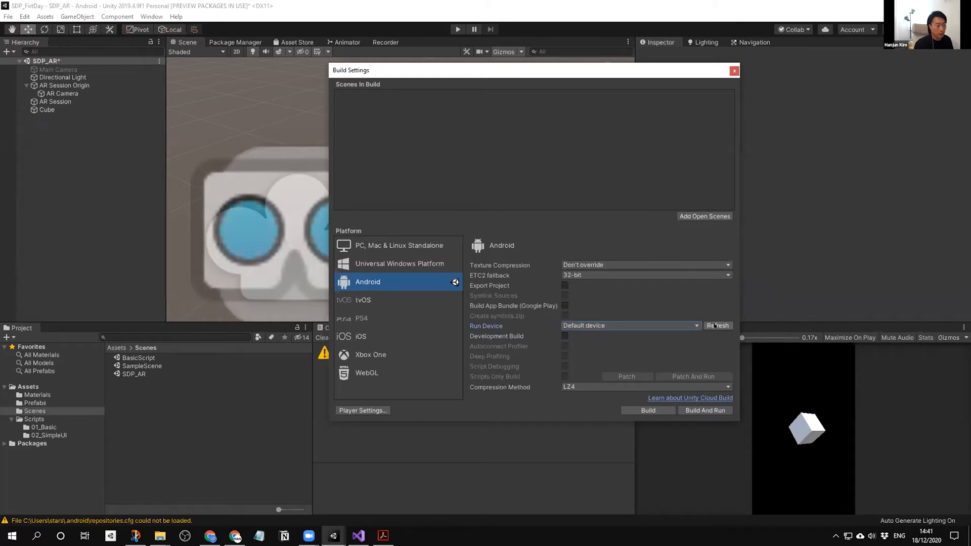
pyautogui.click(682, 325)
pyautogui.click(643, 359)
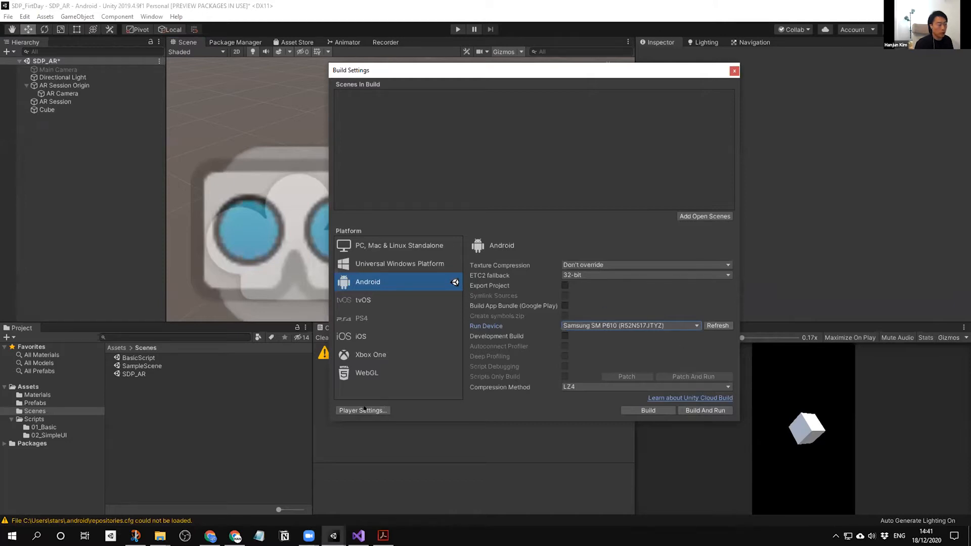
# - Start Build And Run and create a folder named Build inside the SDP_FirtDay project folder
pyautogui.click(696, 412)
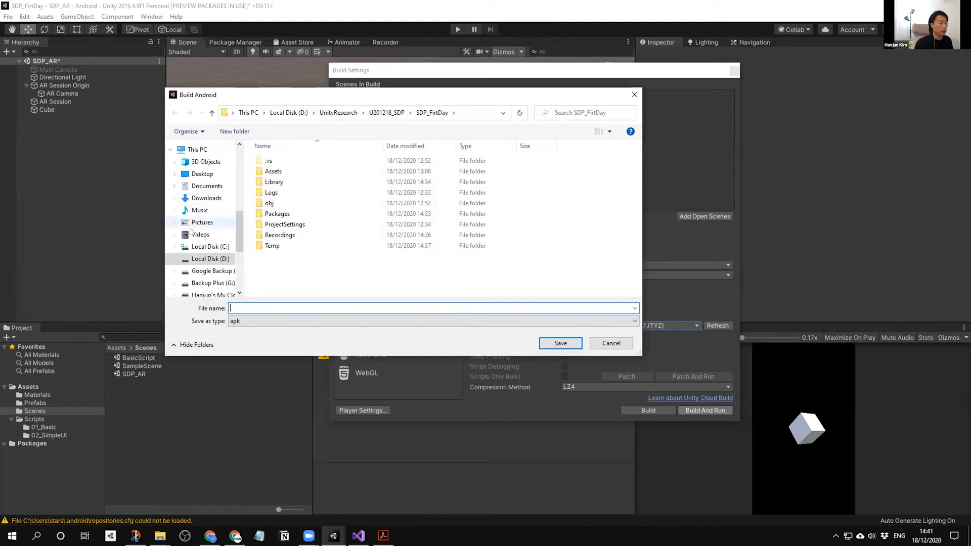
pyautogui.rightClick(310, 257)
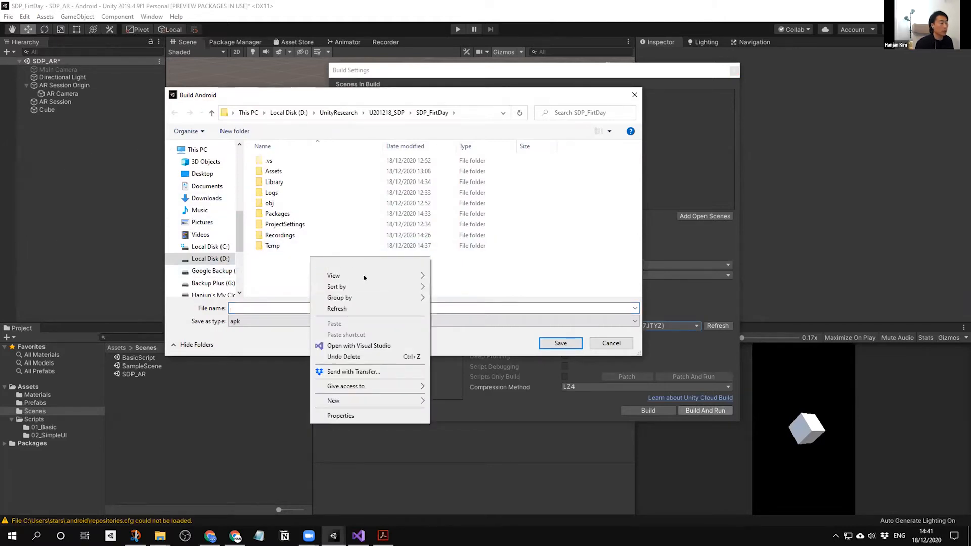
pyautogui.click(365, 265)
pyautogui.write('B')
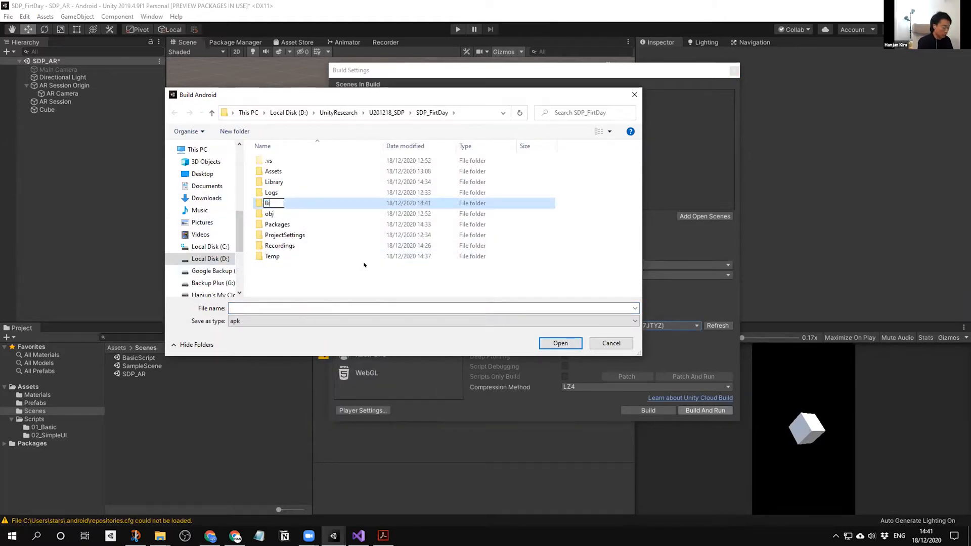
pyautogui.write('uild')
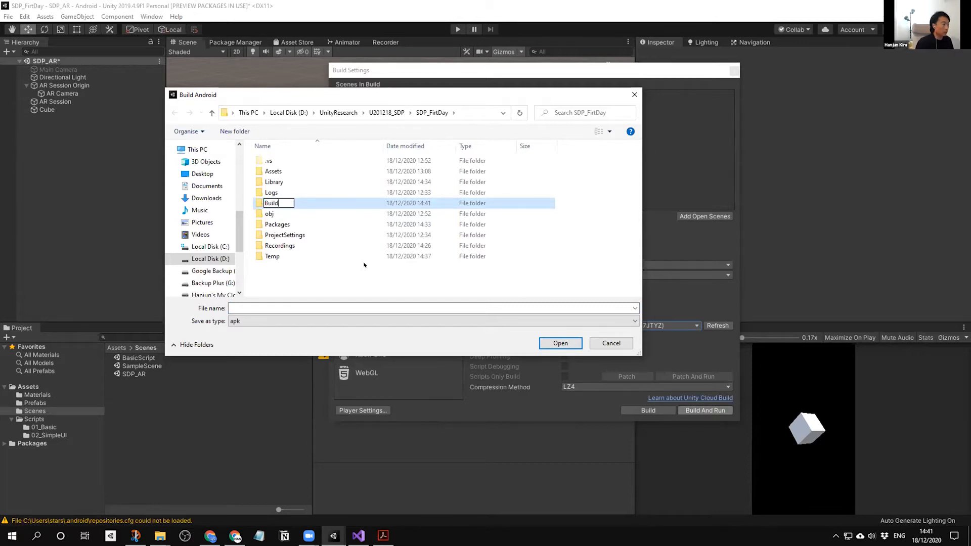
pyautogui.click(364, 265)
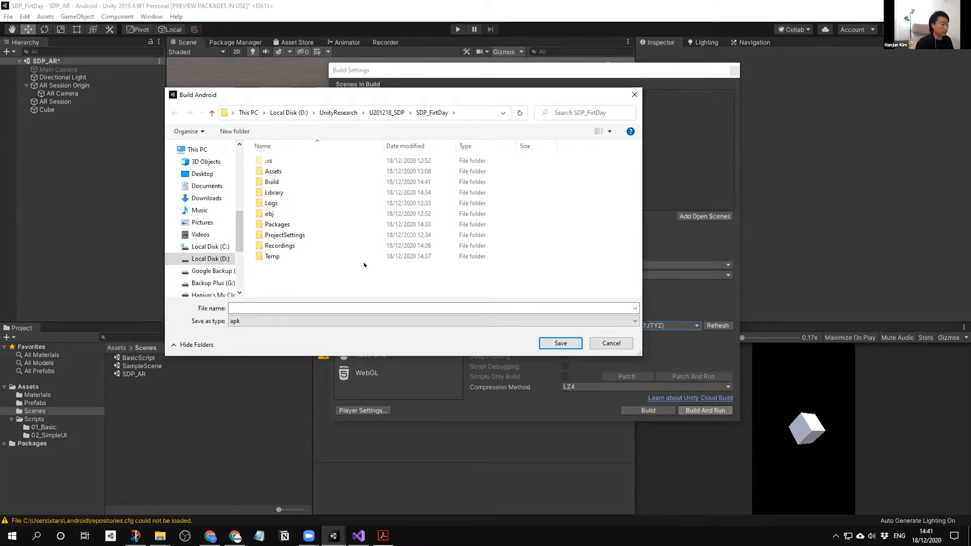
# - Save the APK as MyappAR in the project's Build folder to run the build
pyautogui.click(271, 181)
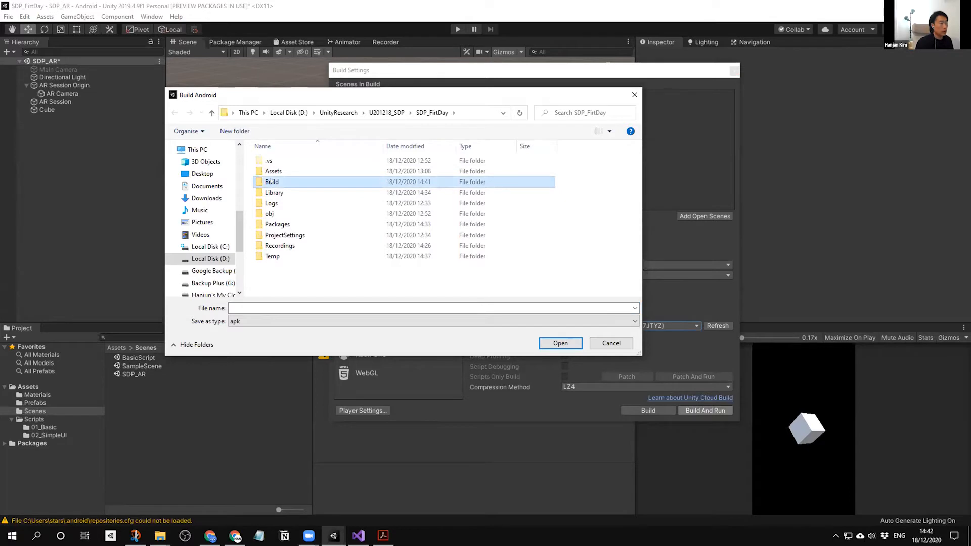
pyautogui.click(276, 172)
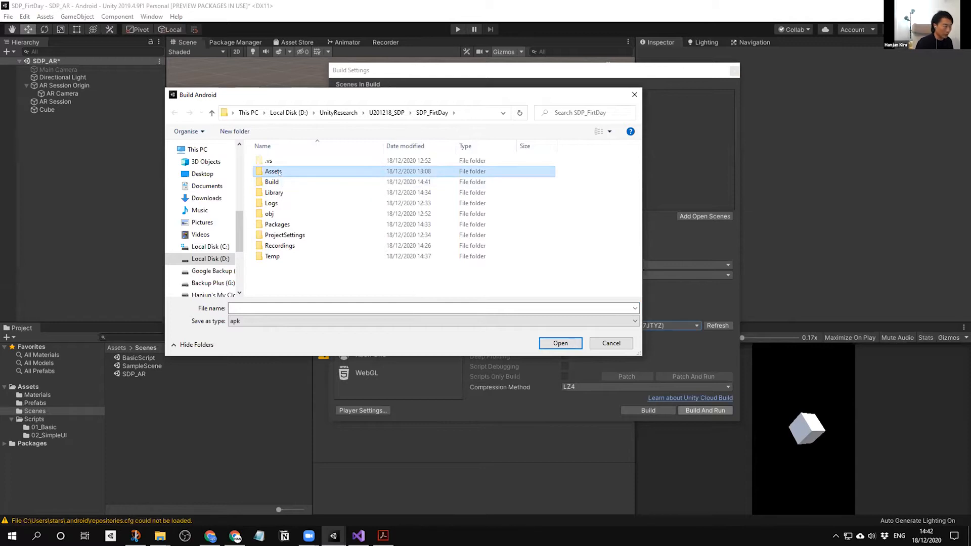
pyautogui.doubleClick(280, 173)
pyautogui.hotkey('alt', 'Left')
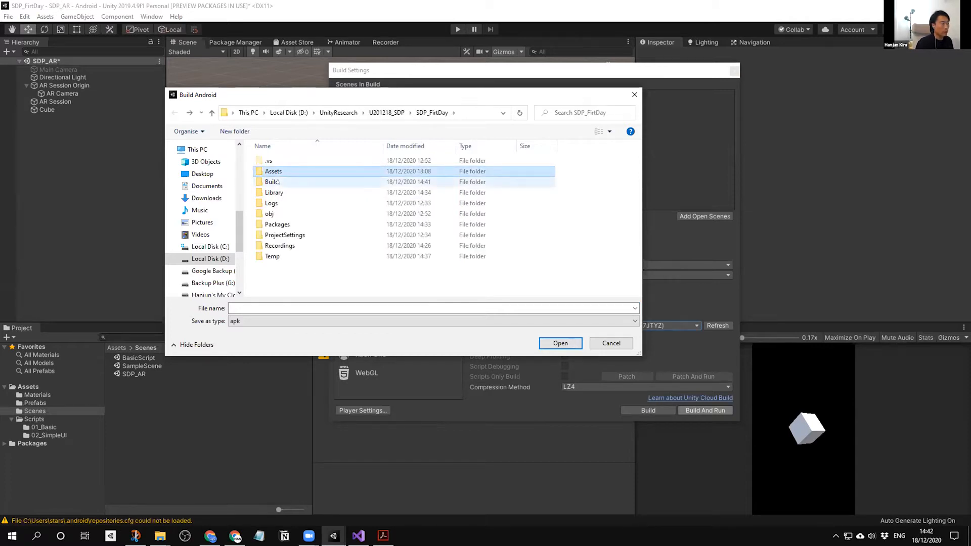
pyautogui.click(278, 182)
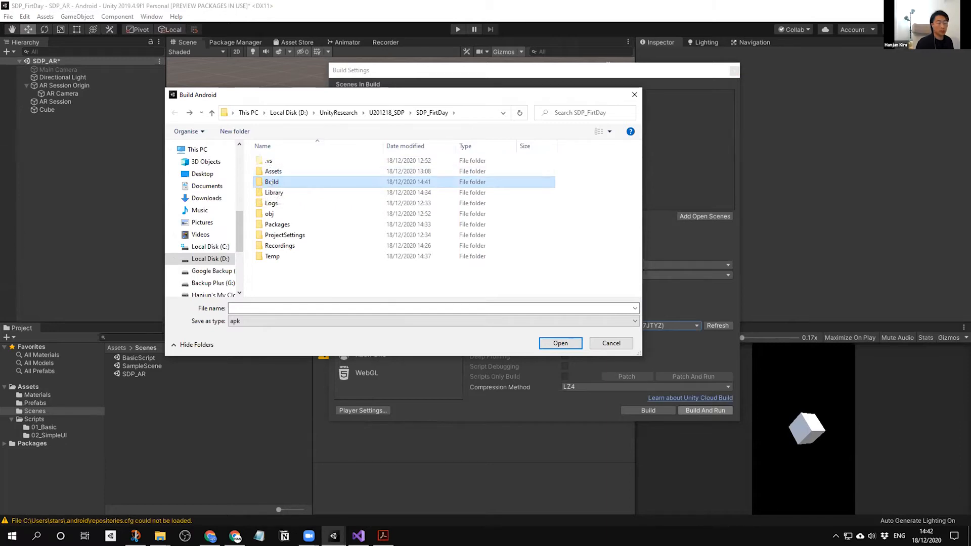
pyautogui.doubleClick(271, 182)
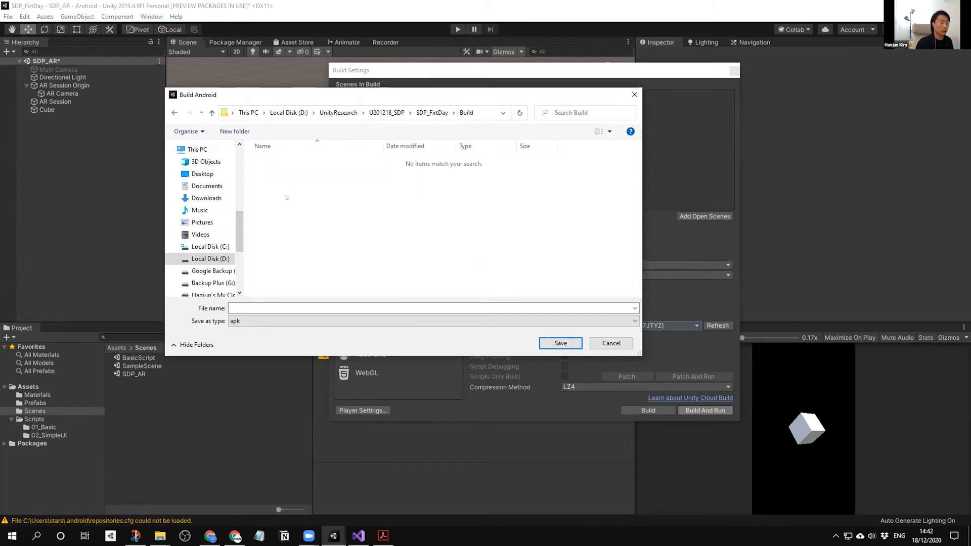
pyautogui.click(369, 303)
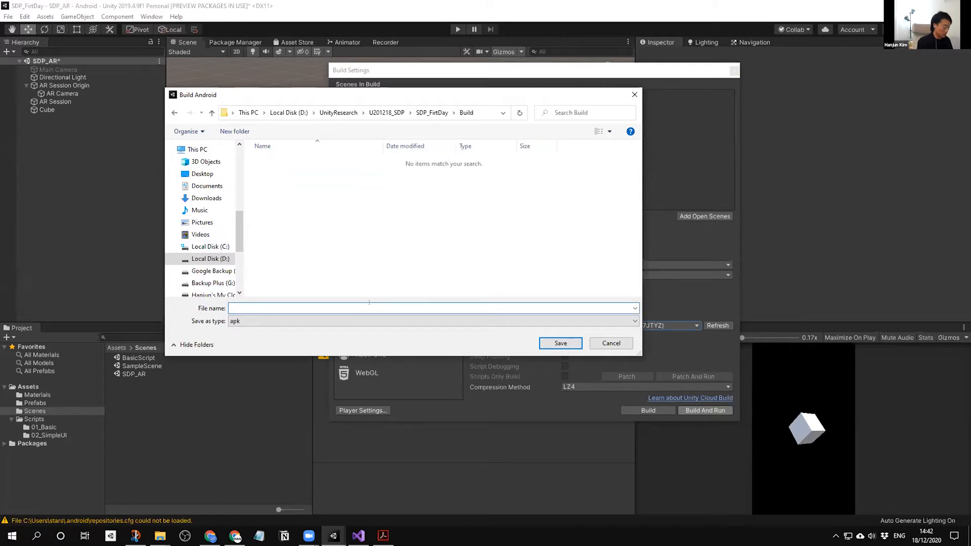
pyautogui.write('Myapp')
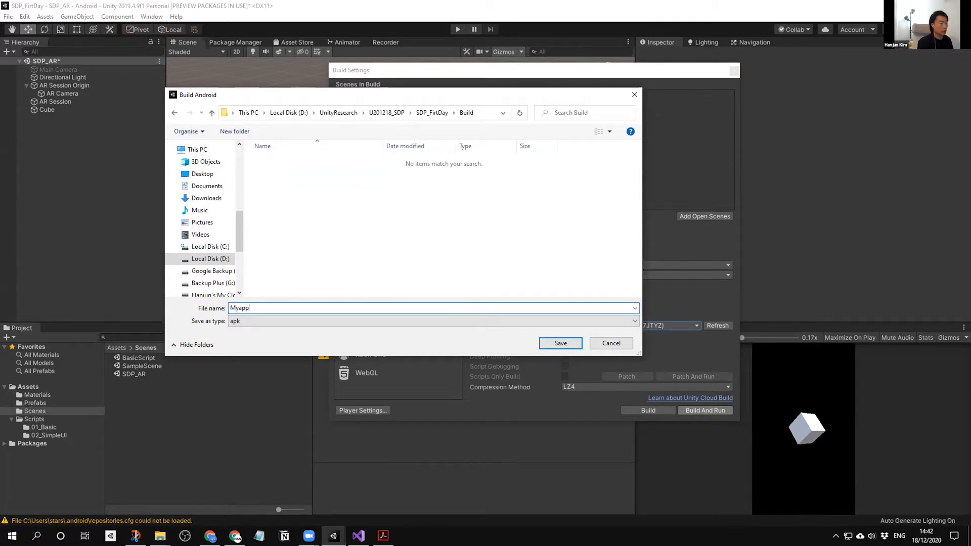
pyautogui.write('AR')
pyautogui.press('Return')
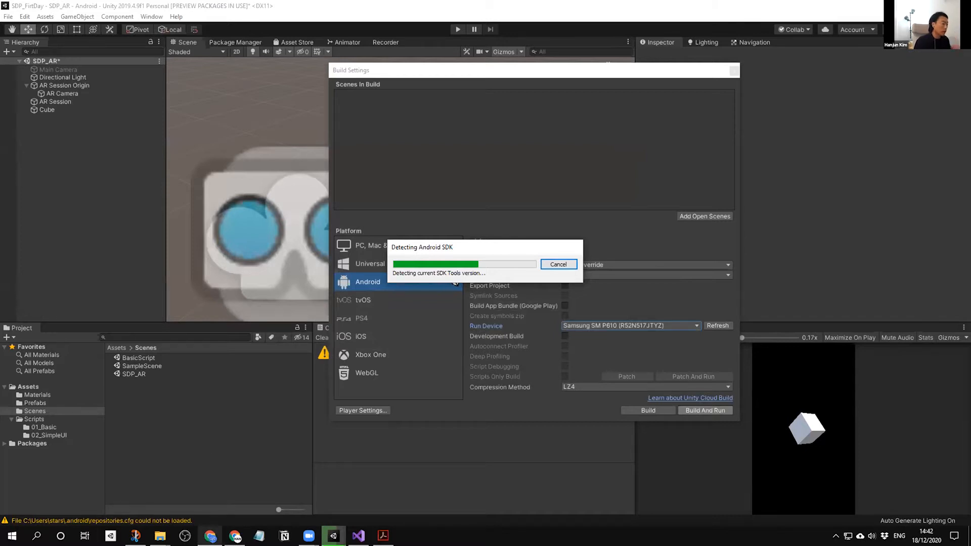
# - Switch to the shared Android tablet screen and look through the Unity apps in its app drawer
pyautogui.moveTo(210, 536)
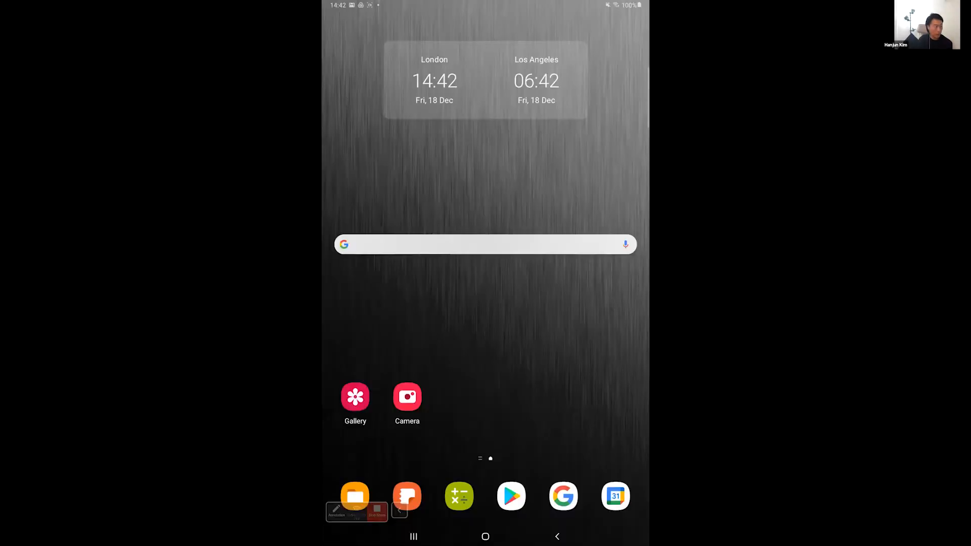
pyautogui.moveTo(486, 375); pyautogui.dragTo(486, 203)
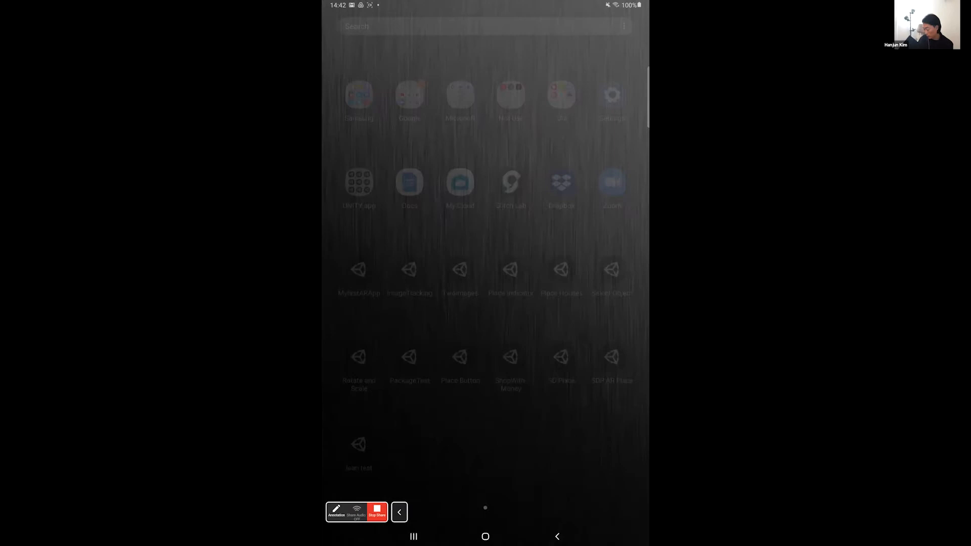
pyautogui.click(356, 435)
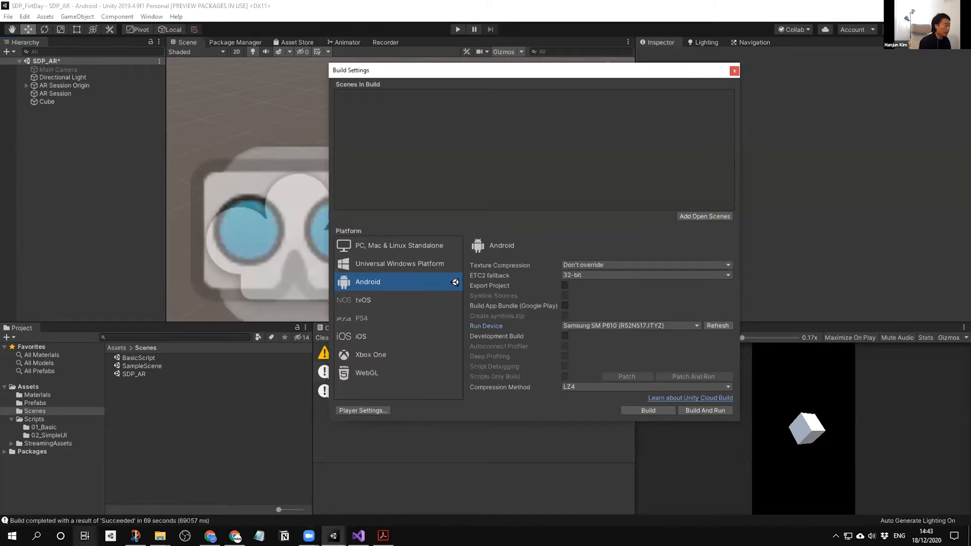
# - Close the build settings, switch to Chrome, and open developer.apple.com in a new tab
pyautogui.click(734, 70)
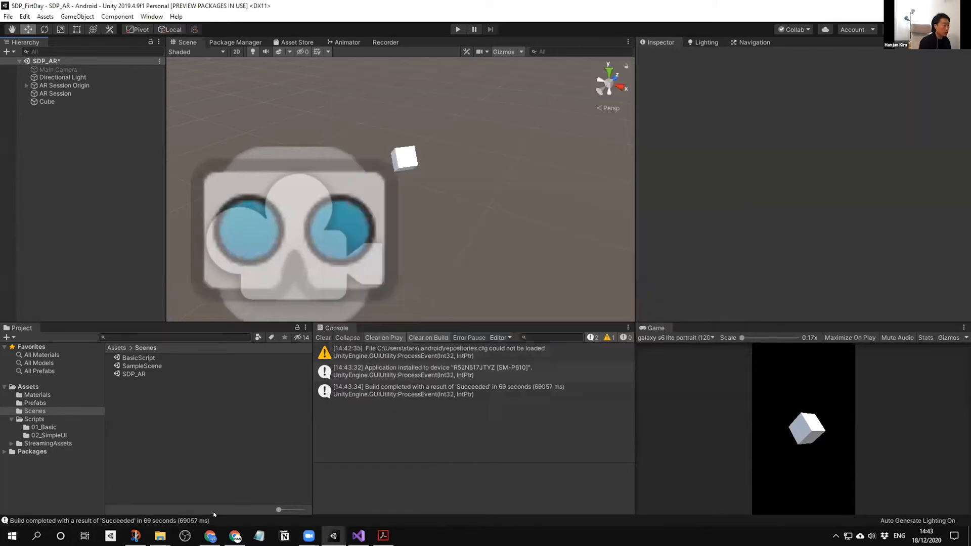
pyautogui.click(210, 536)
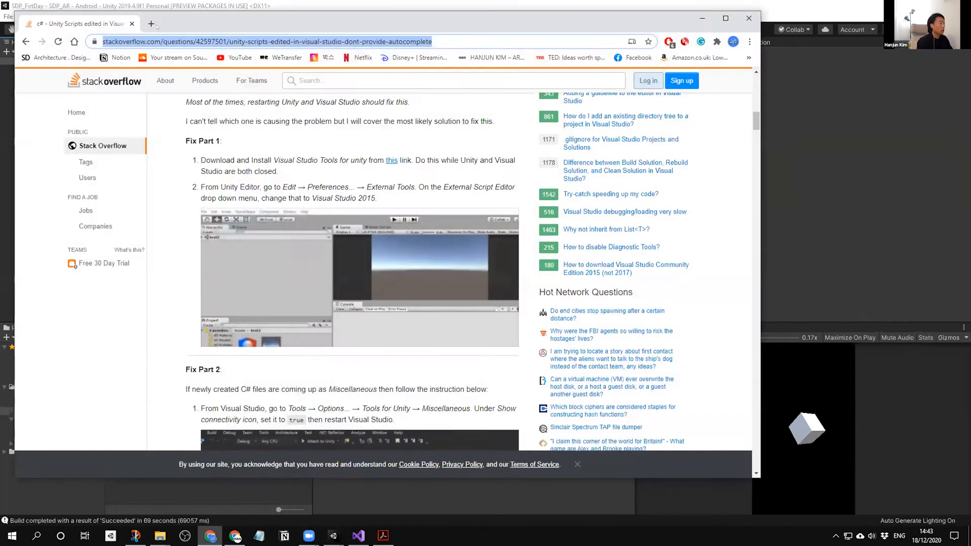
pyautogui.click(156, 24)
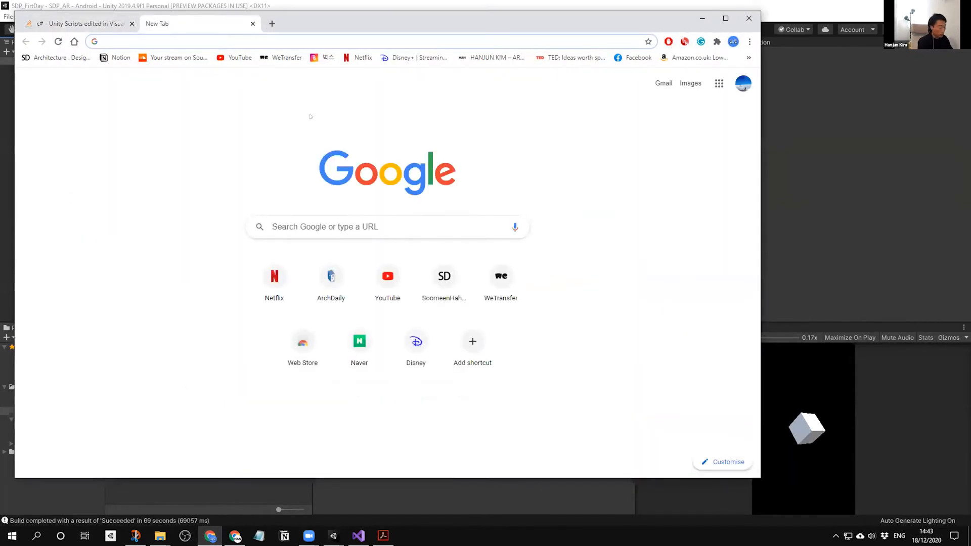
pyautogui.write('del')
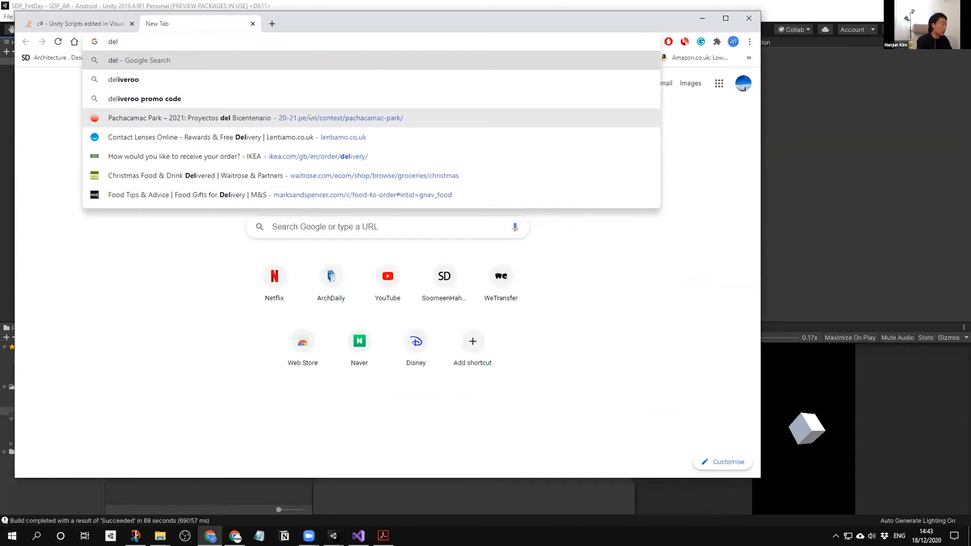
pyautogui.press('BackSpace')
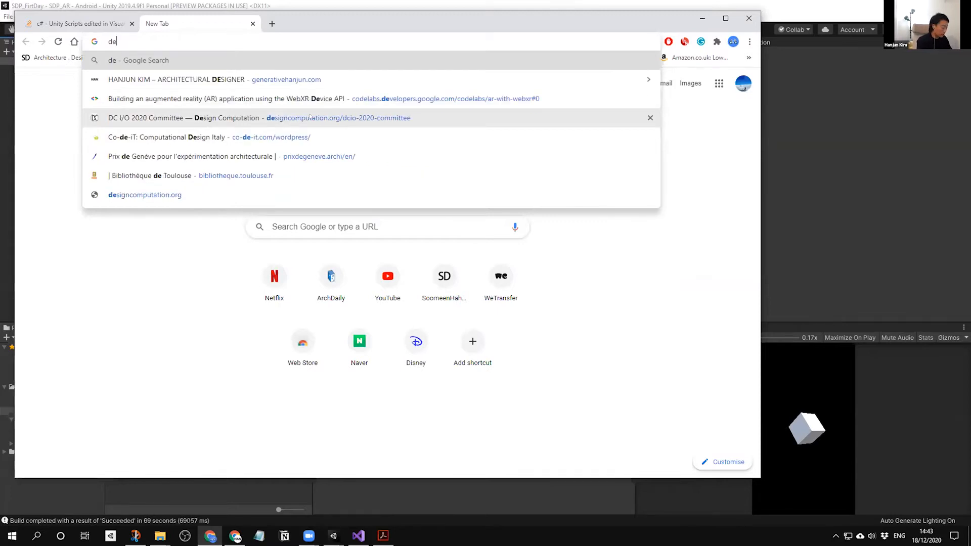
pyautogui.write('velop')
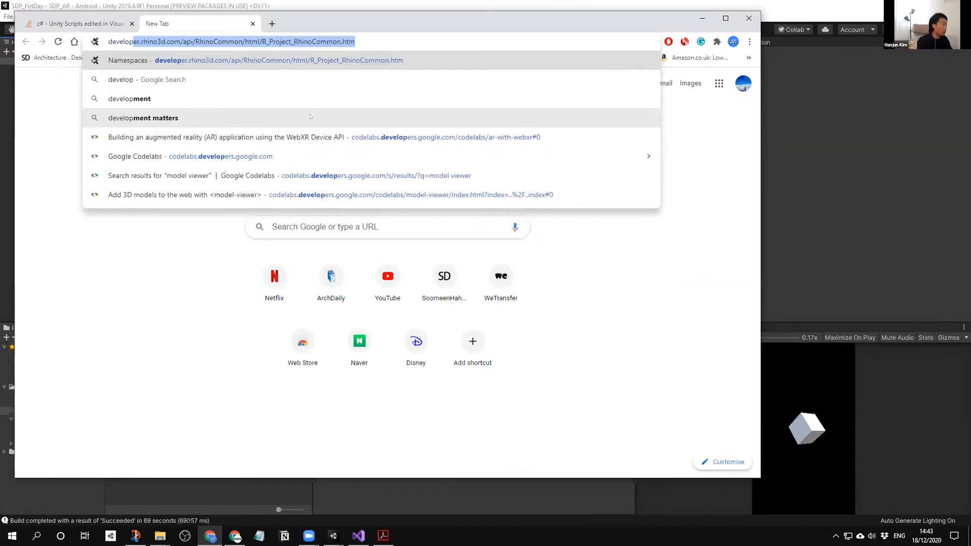
pyautogui.write('er.appl')
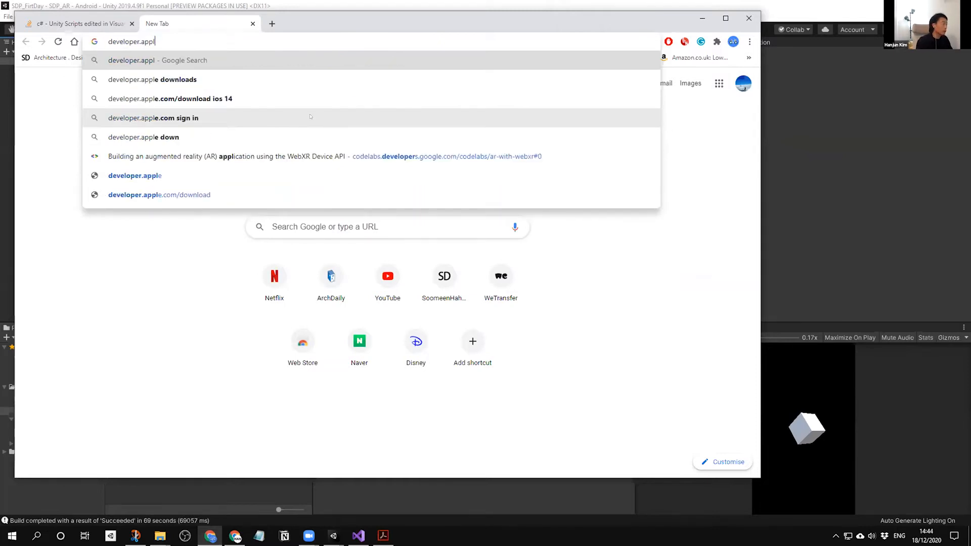
pyautogui.press('Down')
pyautogui.press('Down')
pyautogui.press('Down')
pyautogui.press('BackSpace')
pyautogui.press('BackSpace')
pyautogui.press('BackSpace')
pyautogui.press('BackSpace')
pyautogui.press('BackSpace')
pyautogui.press('BackSpace')
pyautogui.press('BackSpace')
pyautogui.press('BackSpace')
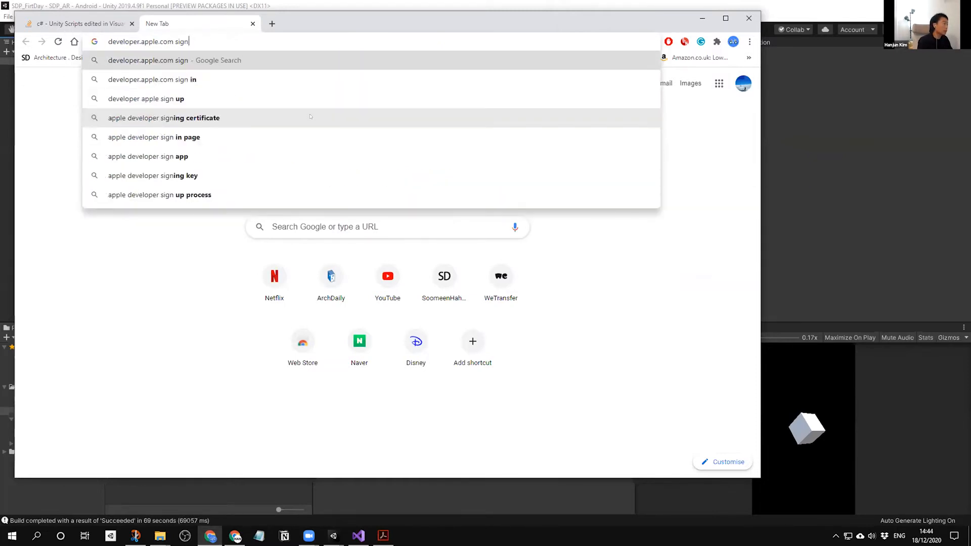
pyautogui.press('Return')
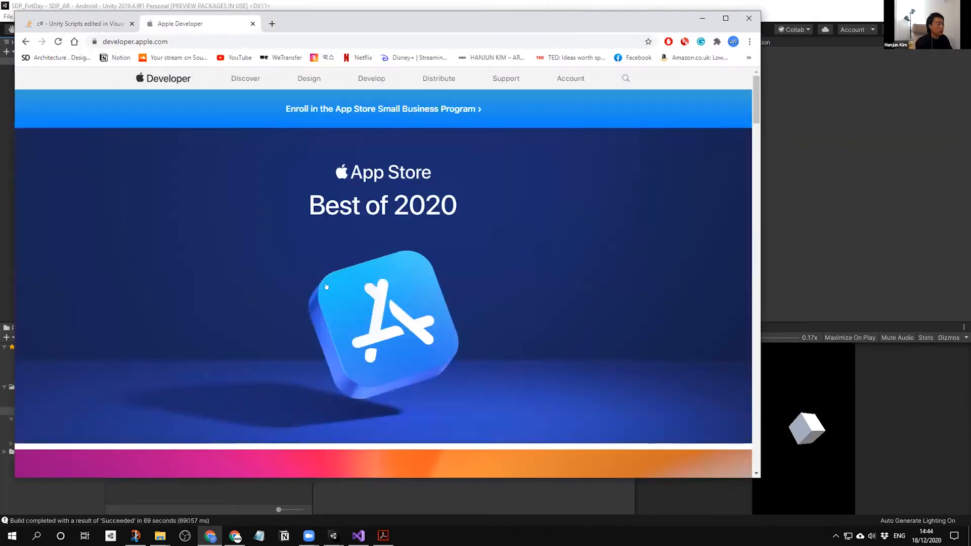
# - Open the Account page and sign in to Apple Developer with the Apple ID e-mail and the account password
pyautogui.click(559, 77)
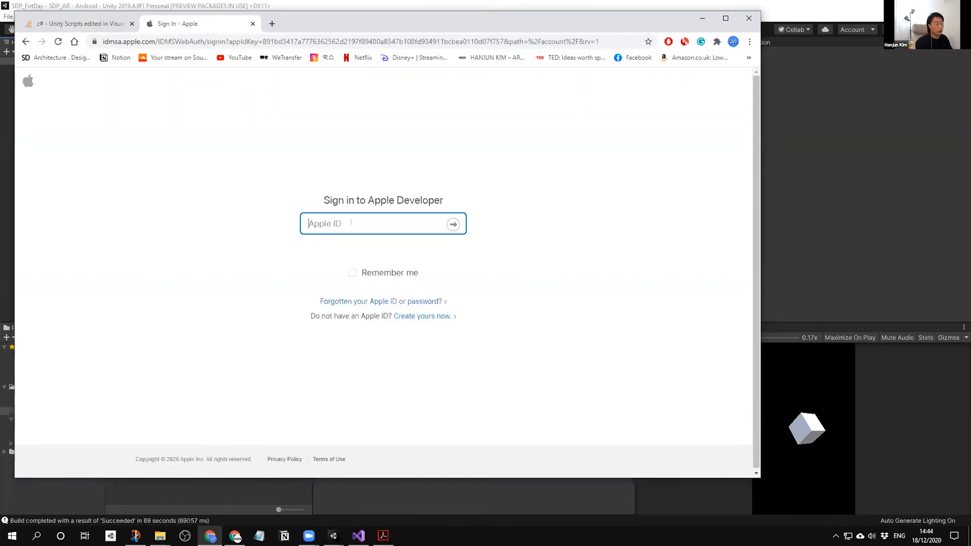
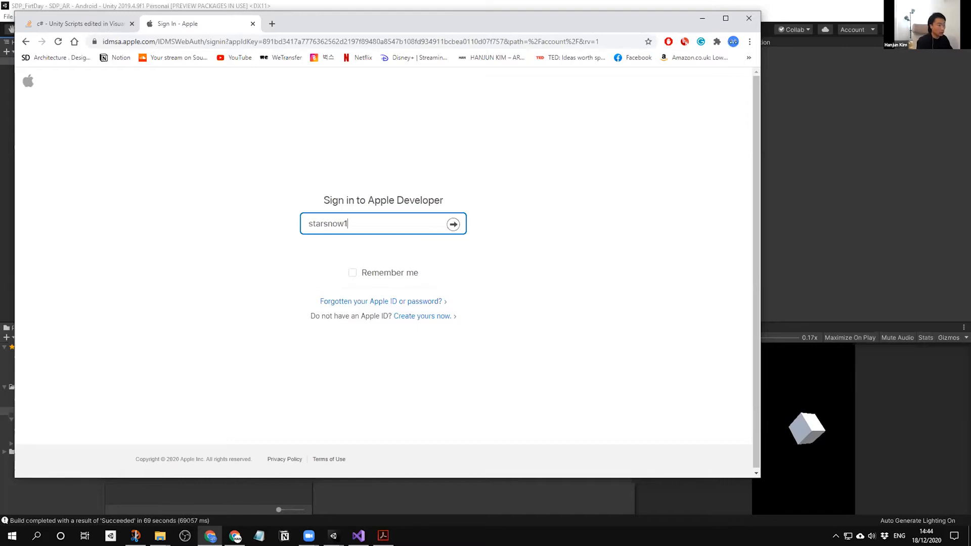
pyautogui.press('Return')
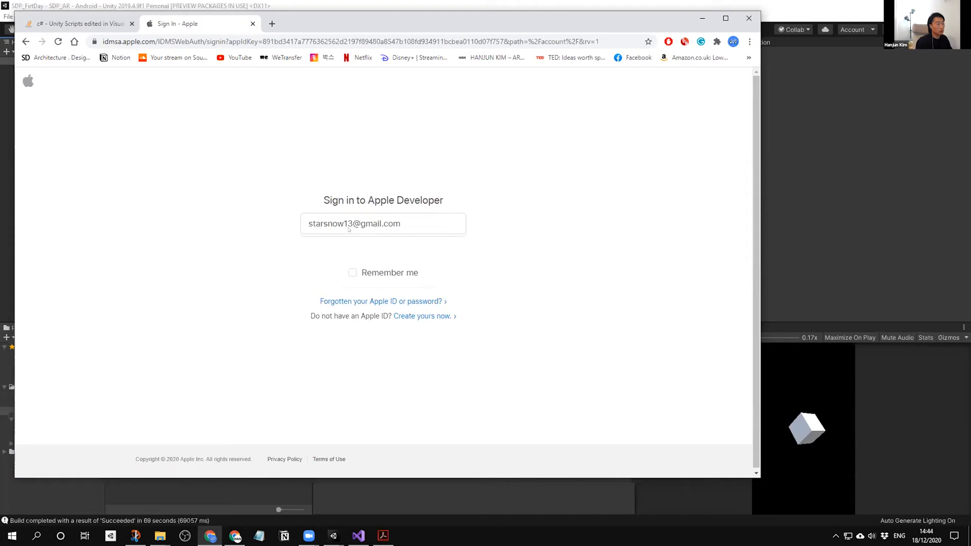
pyautogui.write('••••••••')
pyautogui.press('Return')
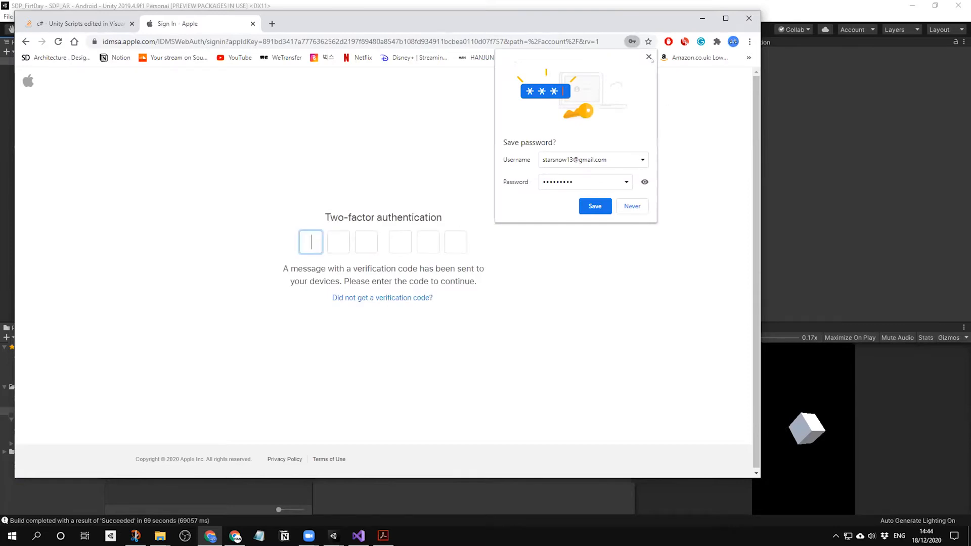
# - Dismiss the offer to save the password, enter the two-factor verification code, and trust this browser
pyautogui.click(649, 58)
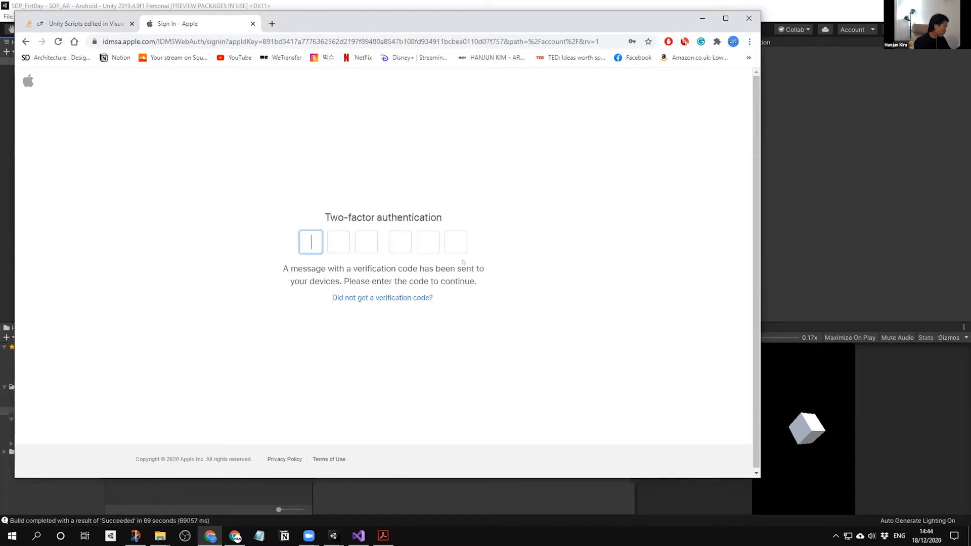
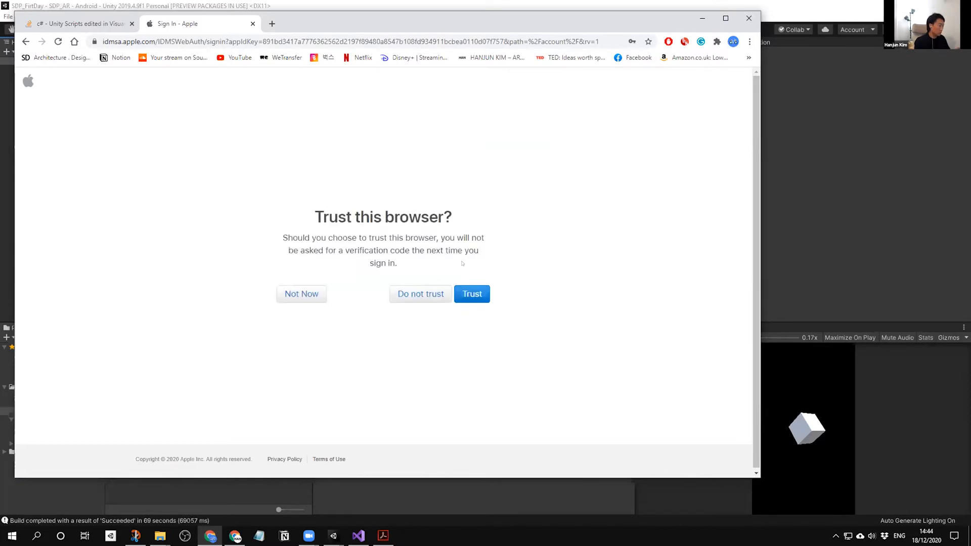
pyautogui.click(463, 290)
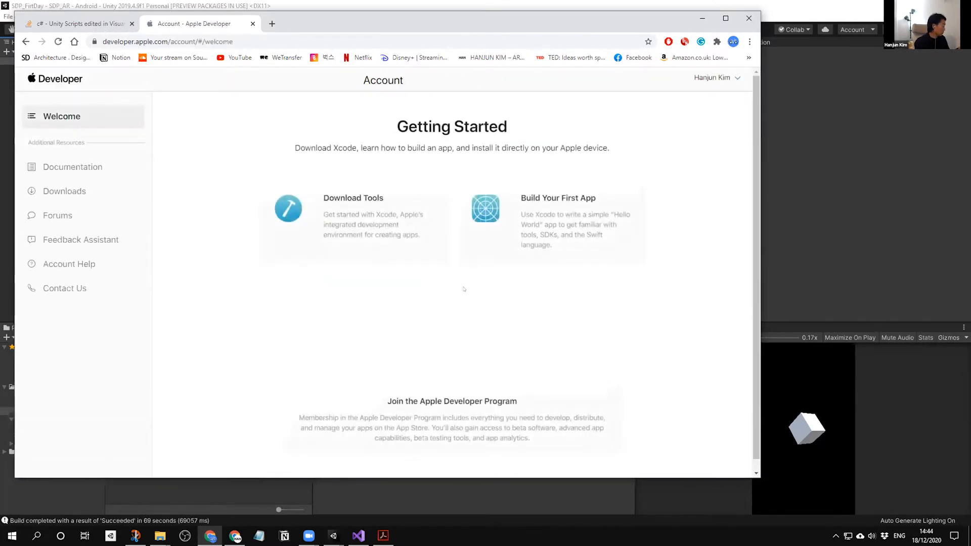
# - Open Download Tools and look through the beta and release software downloads, including Xcode 12.3
pyautogui.click(310, 200)
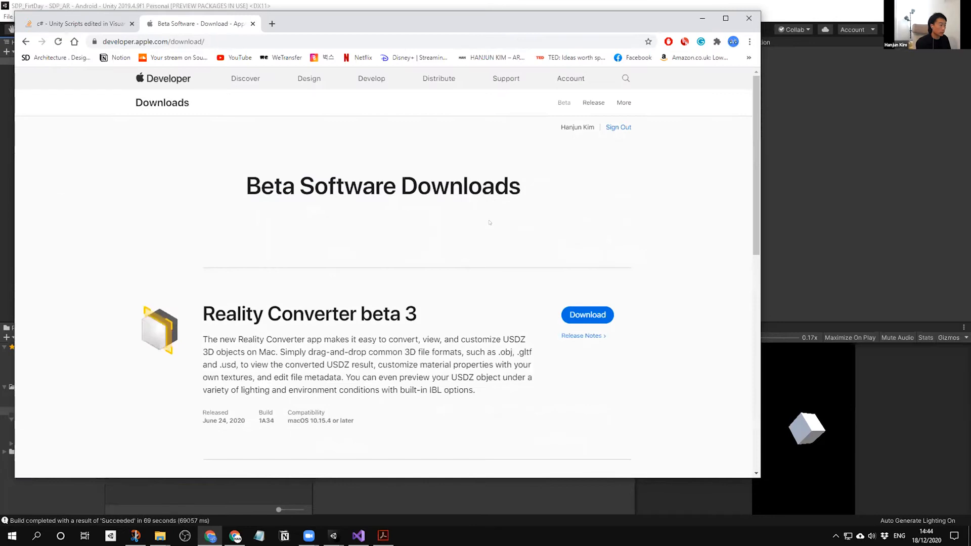
pyautogui.scroll(-10, 666, 215)
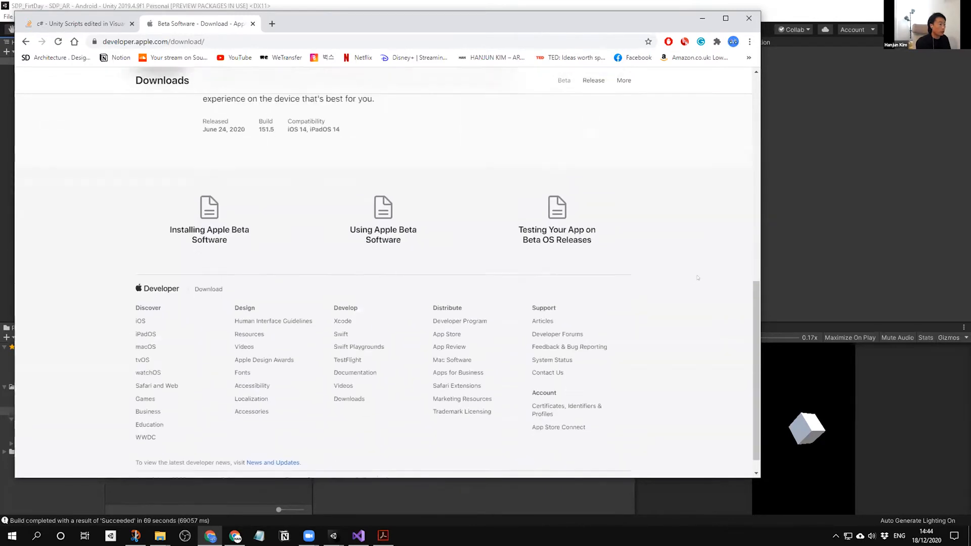
pyautogui.scroll(10, 678, 253)
pyautogui.click(587, 105)
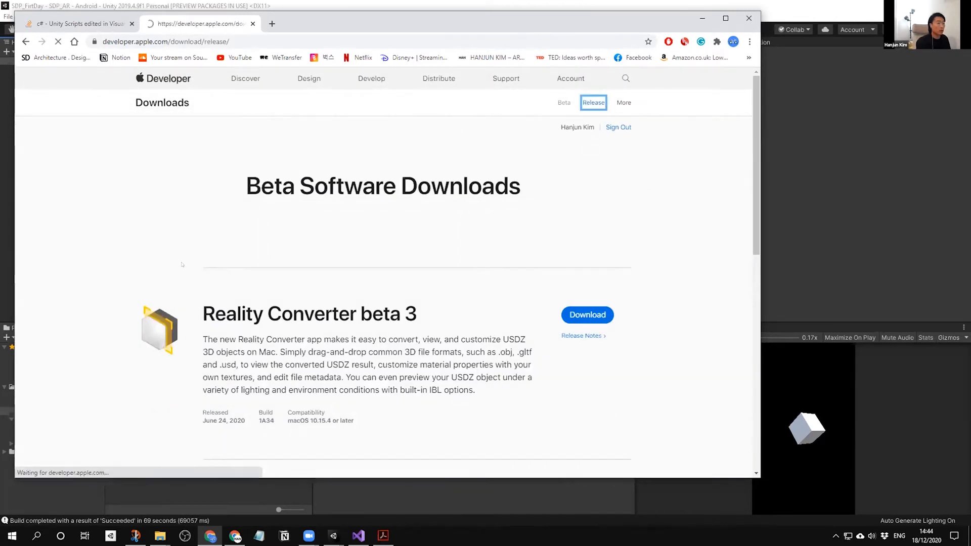
pyautogui.scroll(-2, 385, 427)
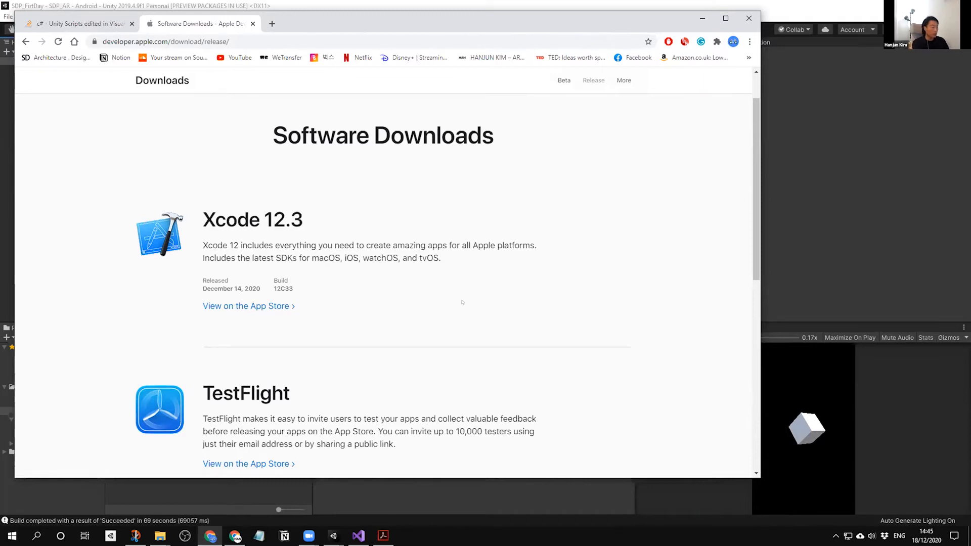
# - Switch to Unity, view the iOS platform page in the build settings, and close the window
pyautogui.click(787, 6)
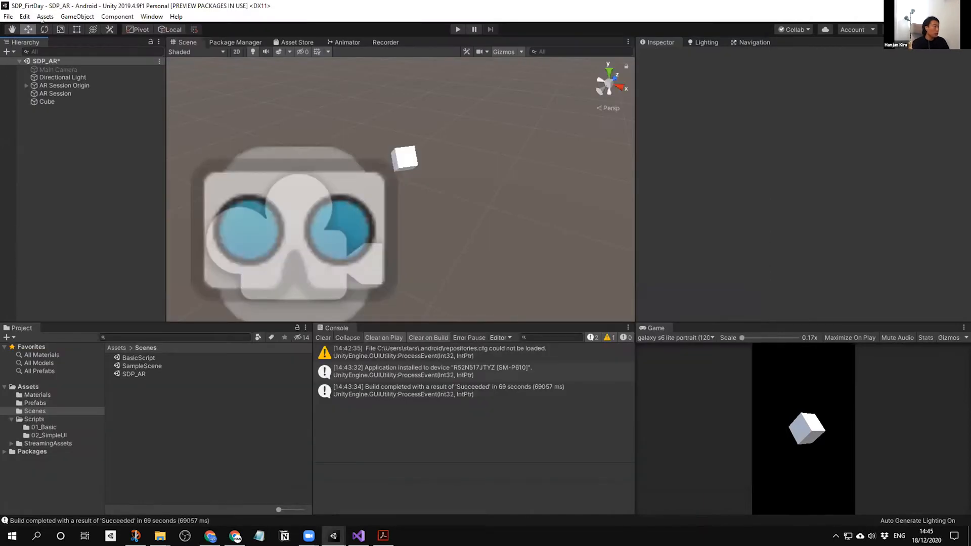
pyautogui.click(6, 16)
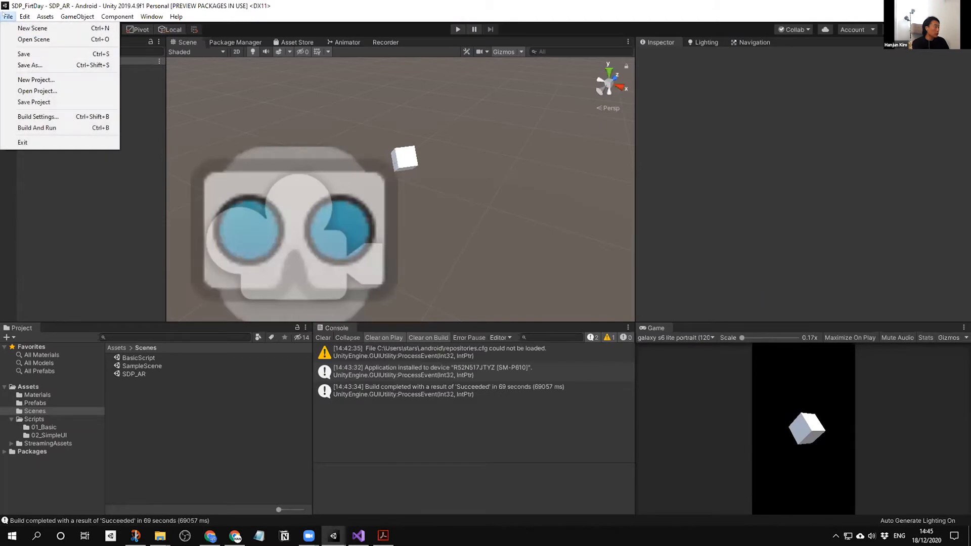
pyautogui.click(41, 117)
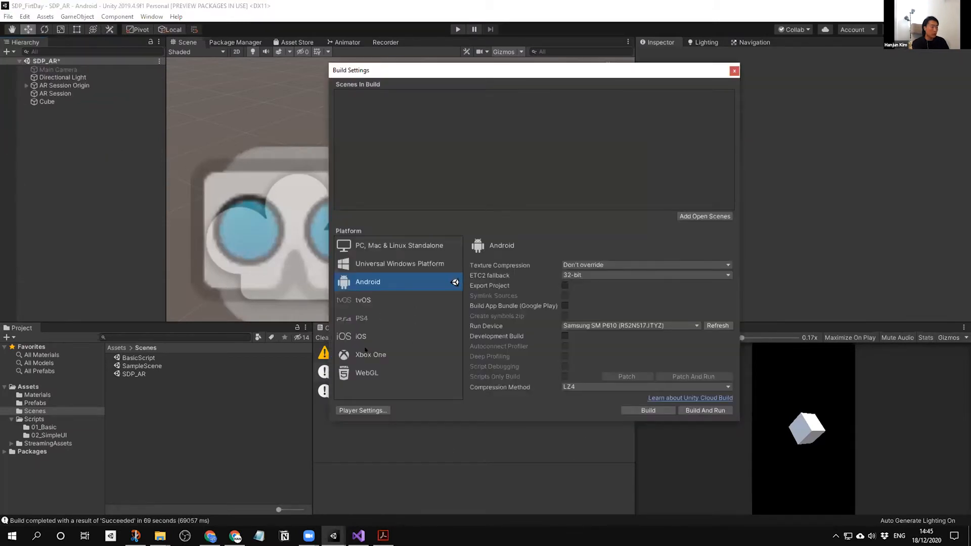
pyautogui.click(361, 337)
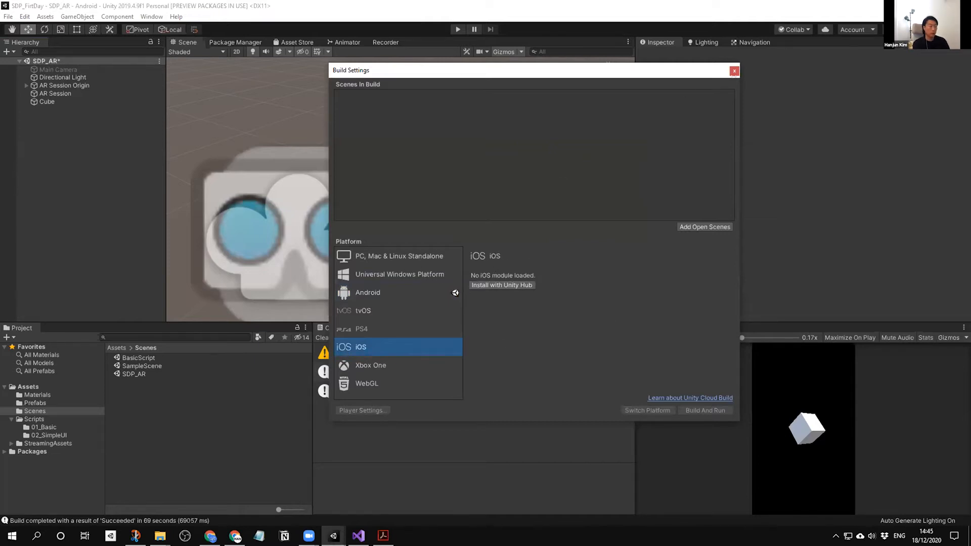
pyautogui.click(733, 70)
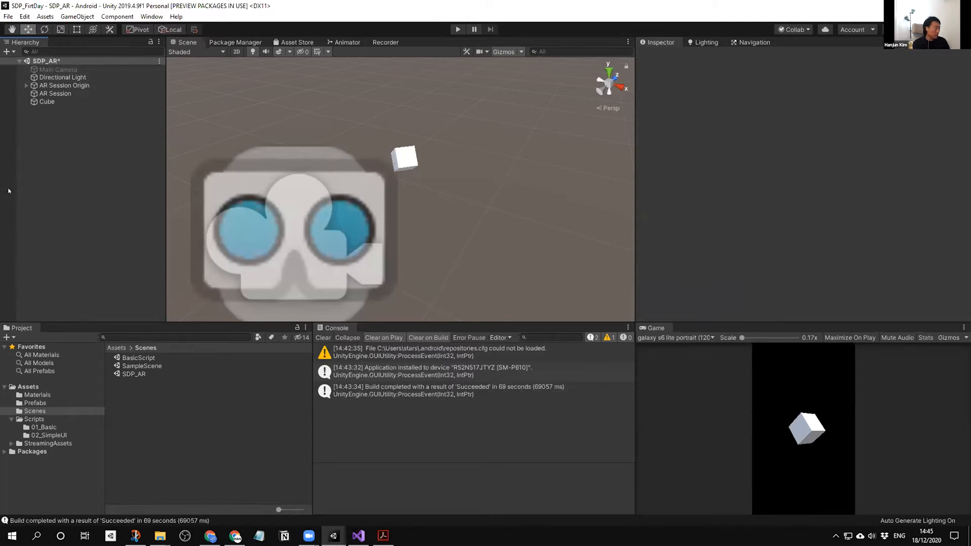
# - Reopen the build settings, select the iOS platform, and request its module installation with Unity Hub
pyautogui.click(8, 17)
pyautogui.click(37, 116)
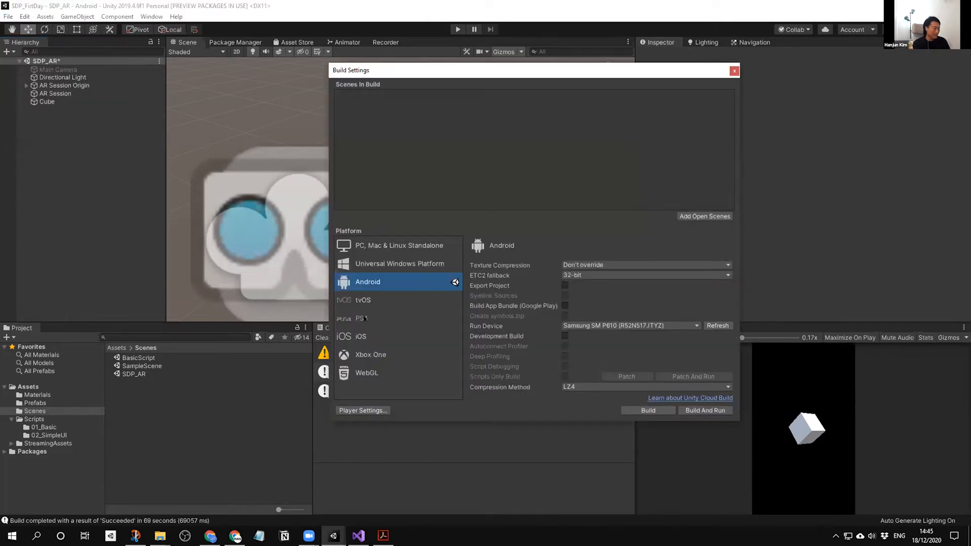
pyautogui.click(366, 340)
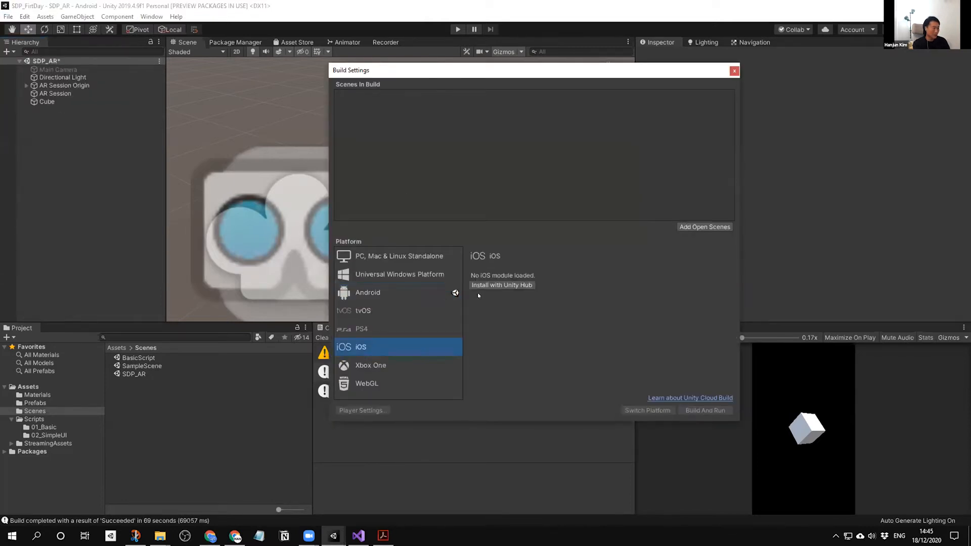
pyautogui.click(502, 286)
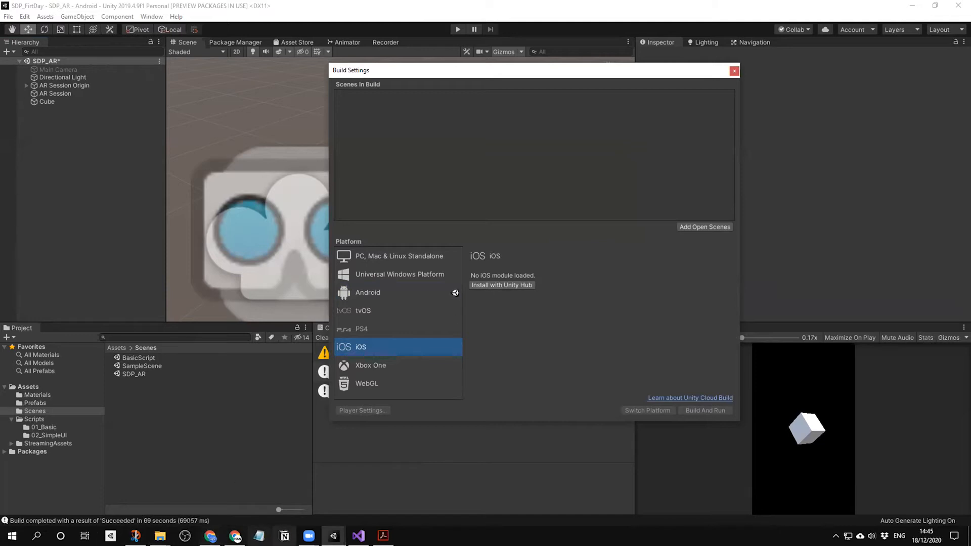
# - Switch to the blank Notepad document, move its window aside, and return to Unity's build settings
pyautogui.click(259, 536)
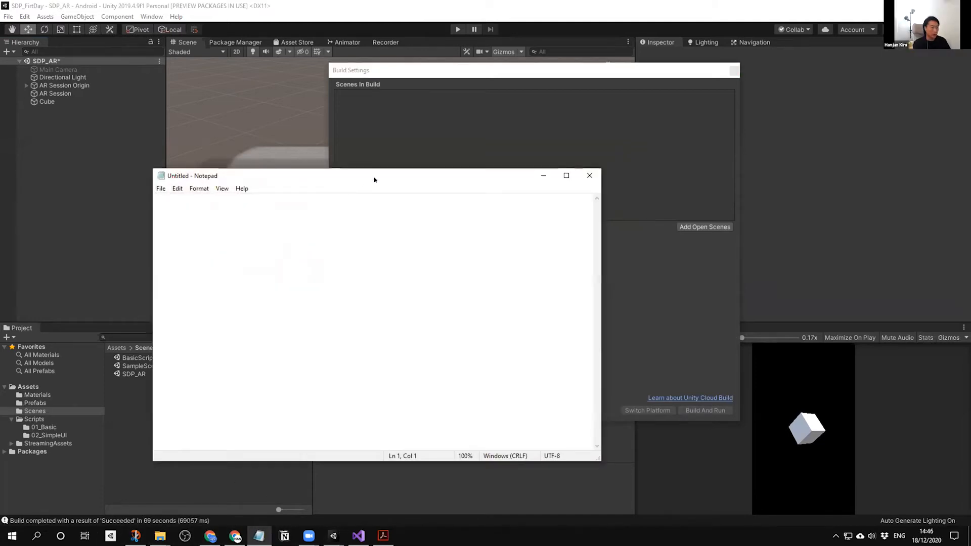
pyautogui.moveTo(196, 176); pyautogui.dragTo(570, 207)
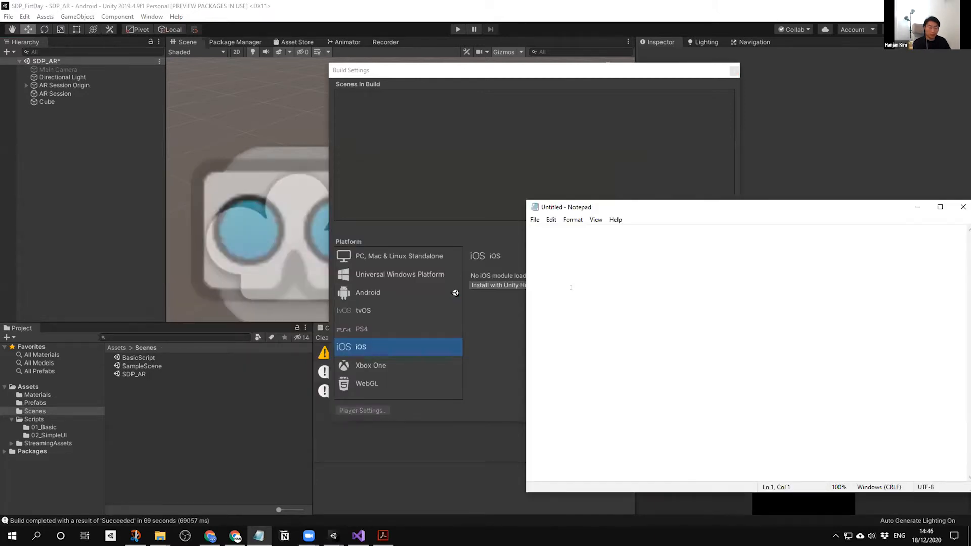
pyautogui.click(384, 401)
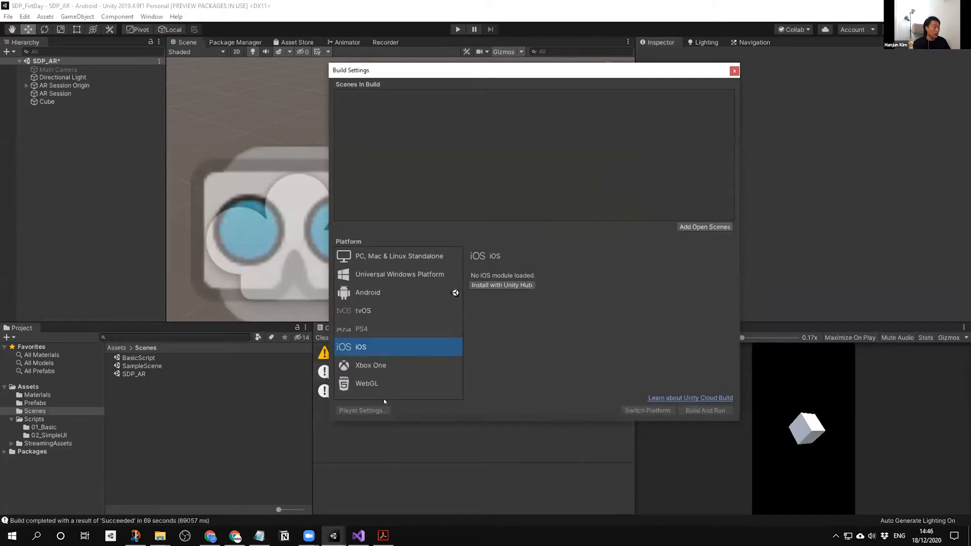
# - Select the Android platform, open its player settings, and look through the rendering, identification and configuration options
pyautogui.click(368, 293)
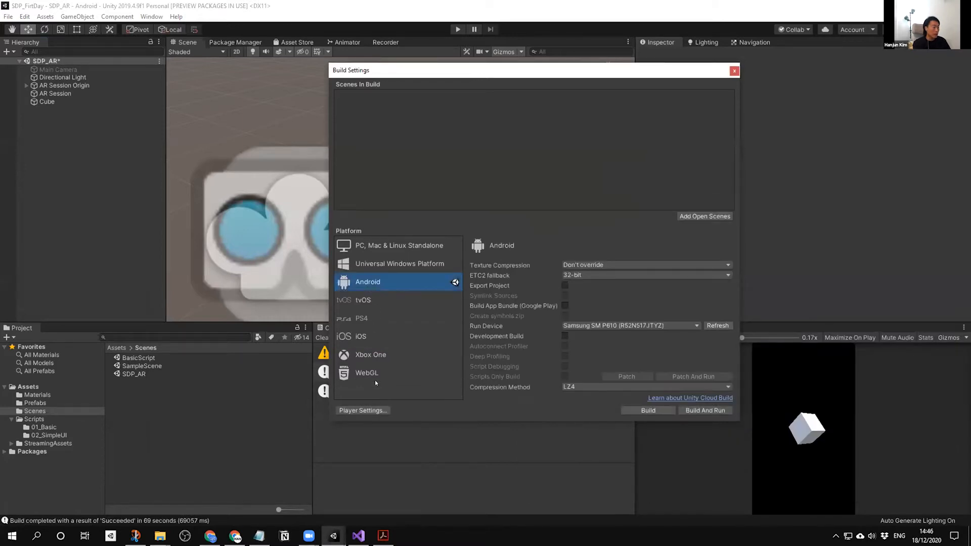
pyautogui.click(362, 409)
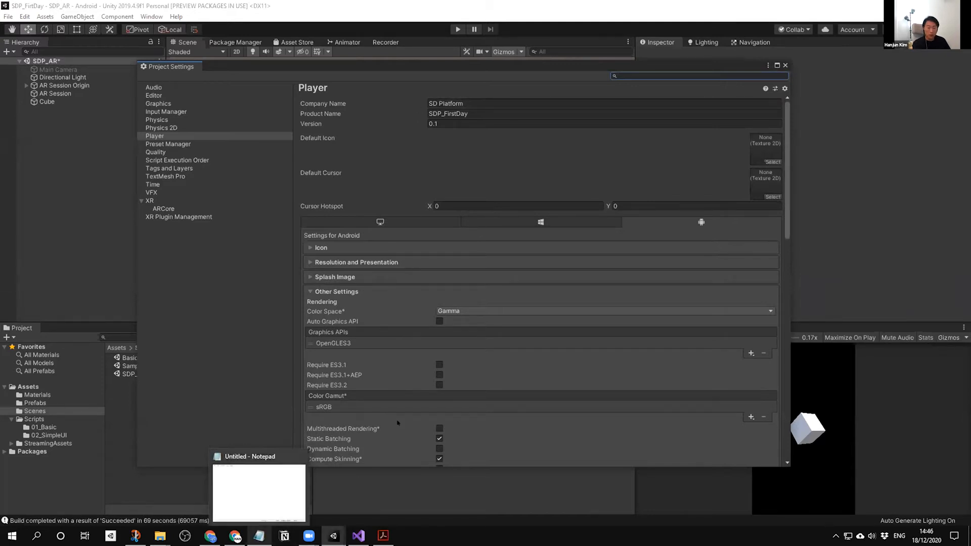
pyautogui.scroll(-2, 603, 285)
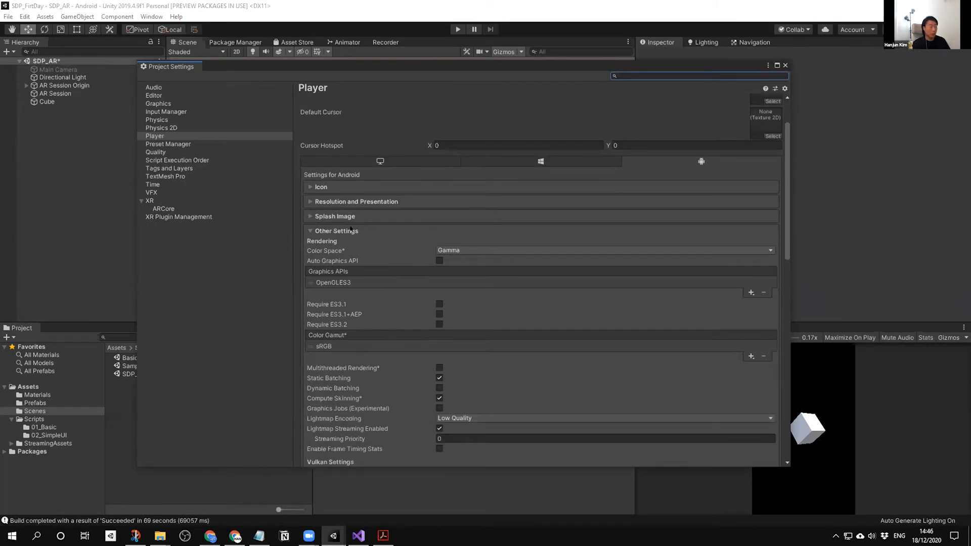
pyautogui.scroll(-2, 642, 288)
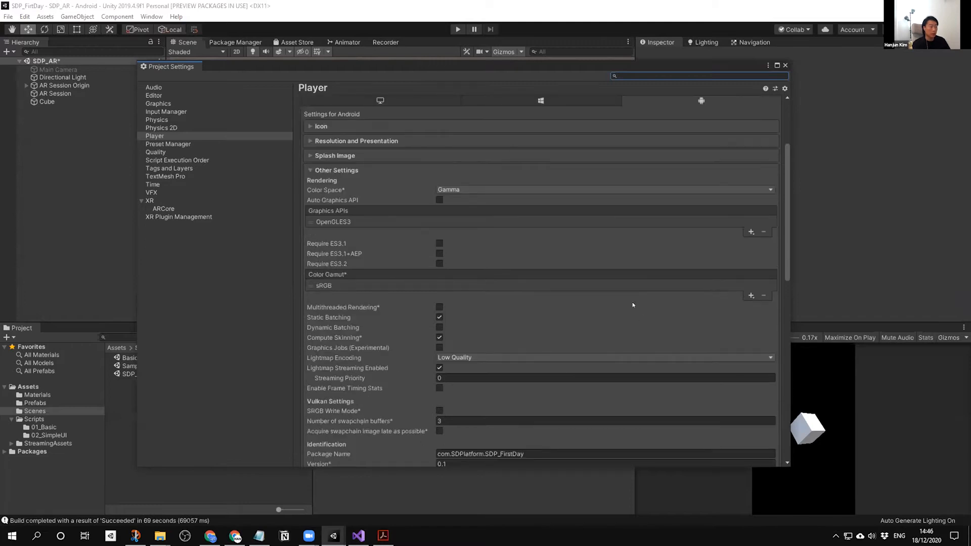
pyautogui.moveTo(787, 248); pyautogui.dragTo(786, 310)
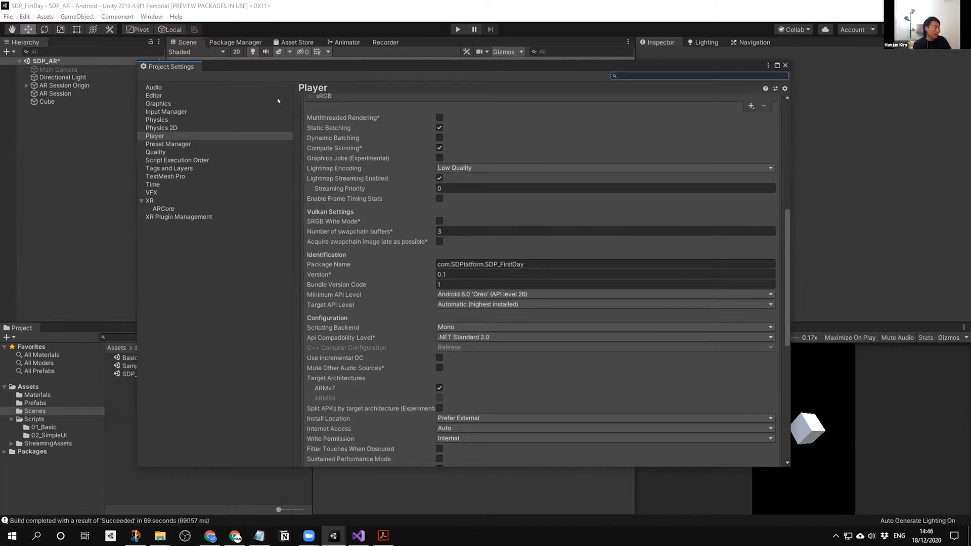
# - Reopen the build settings, view the iOS module offered in Unity Hub, and close the Hub without installing it
pyautogui.click(8, 16)
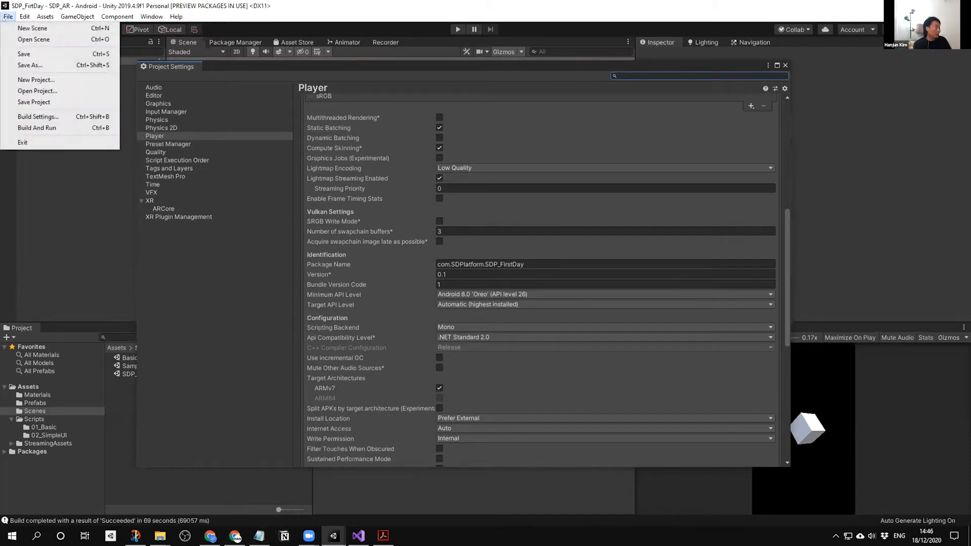
pyautogui.click(45, 117)
pyautogui.click(366, 336)
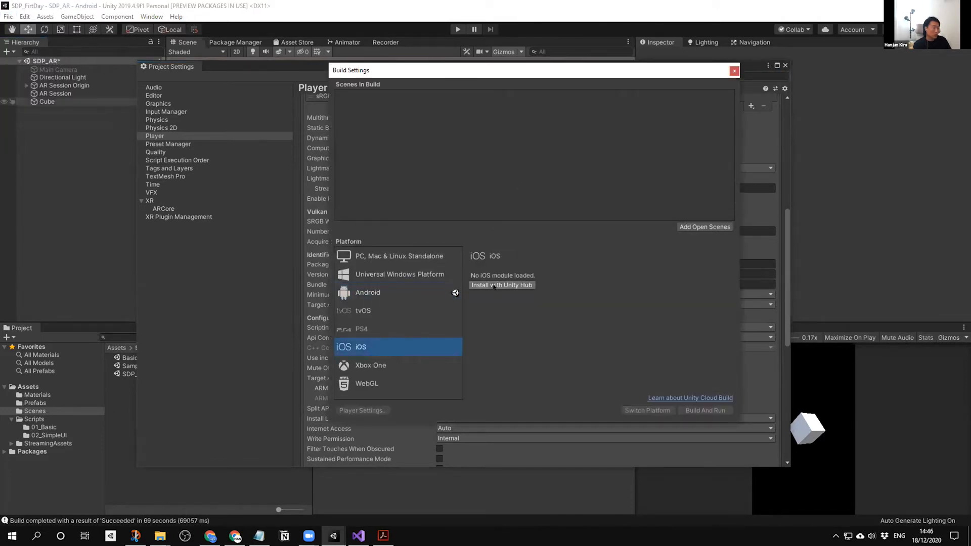
pyautogui.click(496, 284)
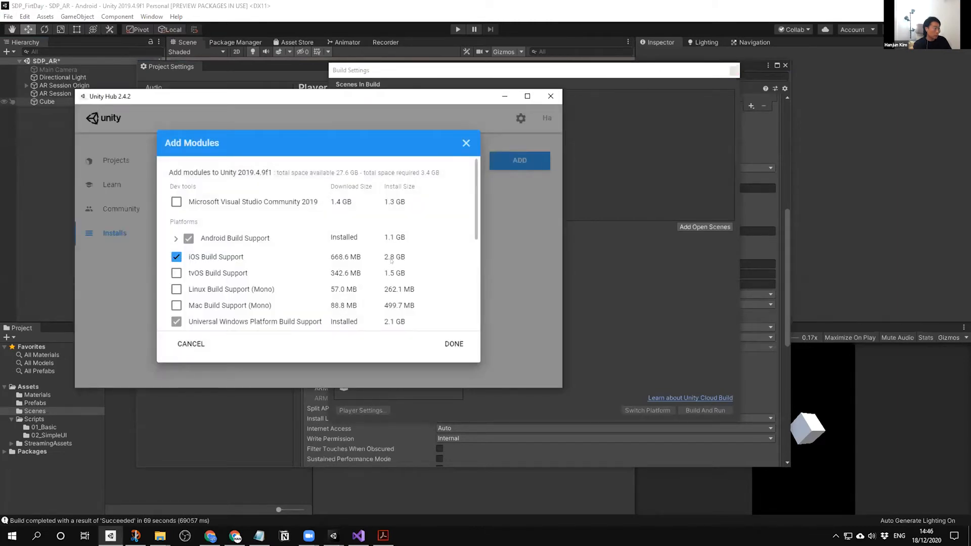
pyautogui.click(465, 143)
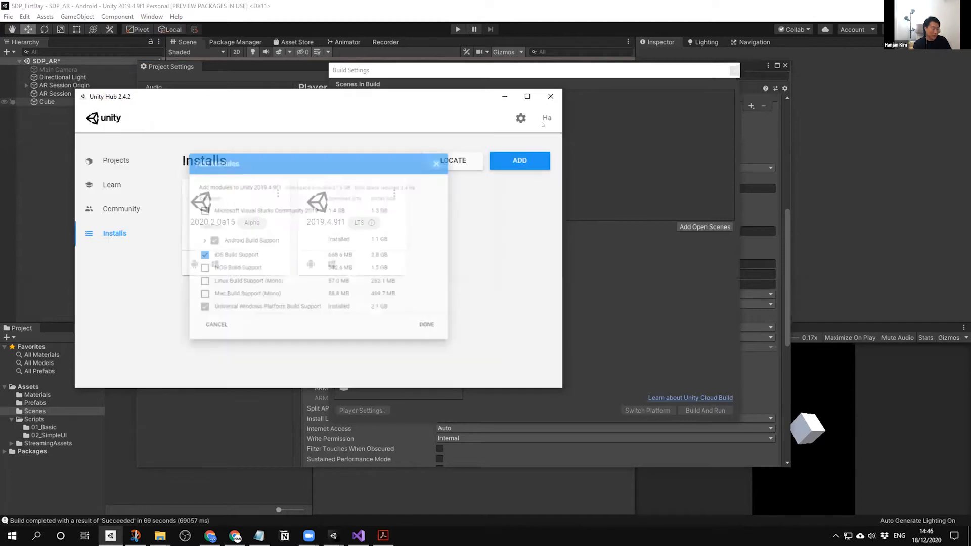
pyautogui.click(551, 96)
# - Switch to the blank Notepad document, move its window over the settings, and write "[Require ARKit Support] Enable" as the first line
pyautogui.click(259, 536)
pyautogui.moveTo(667, 207); pyautogui.dragTo(386, 223)
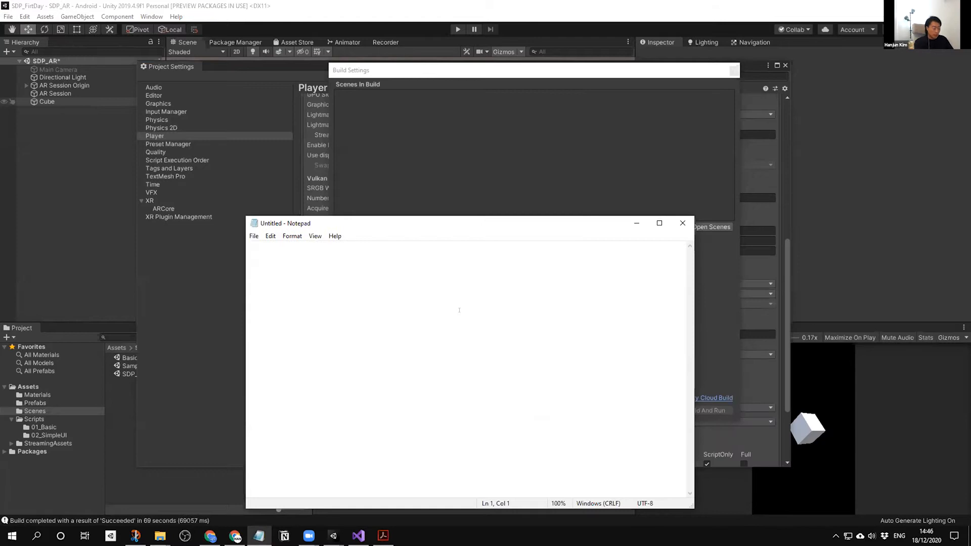
pyautogui.write('[Require')
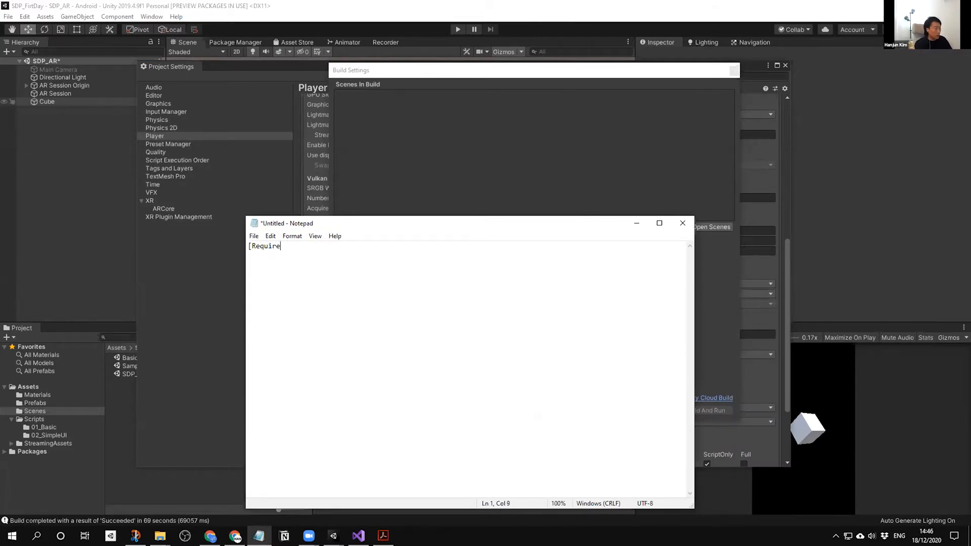
pyautogui.write(' A')
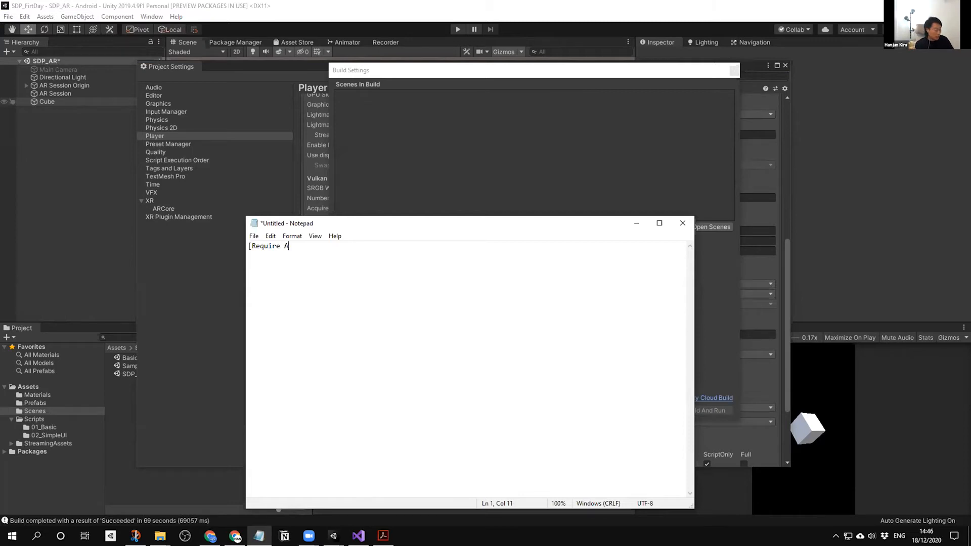
pyautogui.write('RKit Support] Ena')
pyautogui.press('BackSpace')
pyautogui.press('BackSpace')
pyautogui.write('Ena')
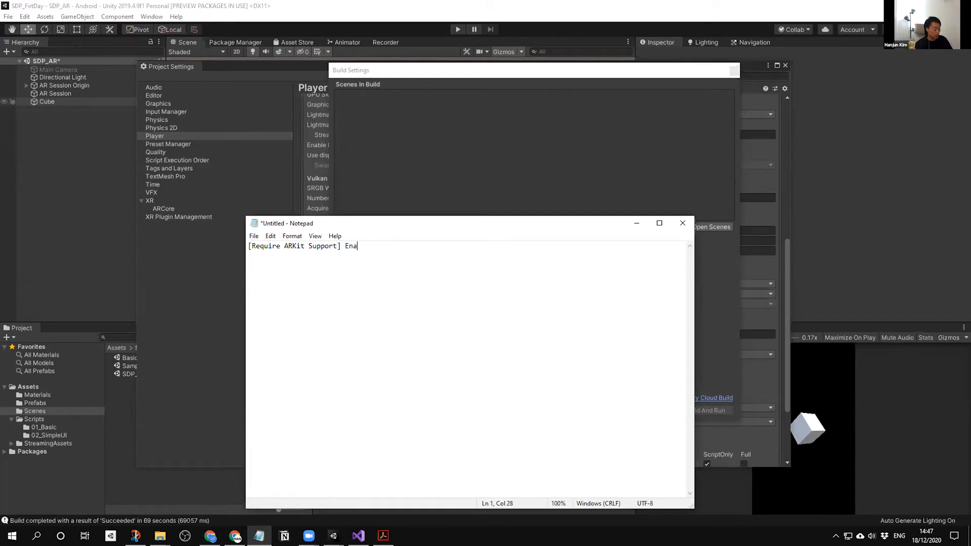
pyautogui.write('ble')
pyautogui.press('Return')
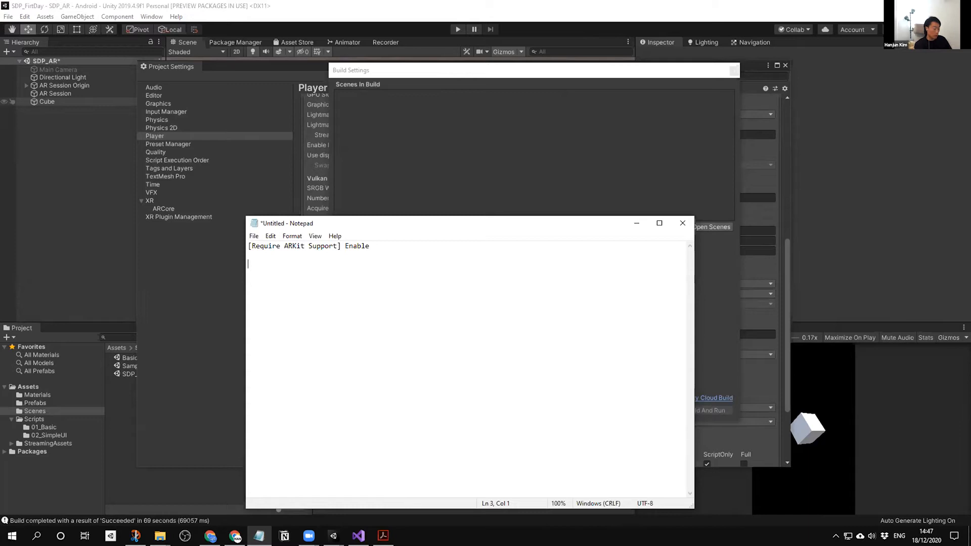
# - Add the note "Architecture [ ARM64 ]" below the ARKit line and begin another line with "Minim"
pyautogui.write('Architec')
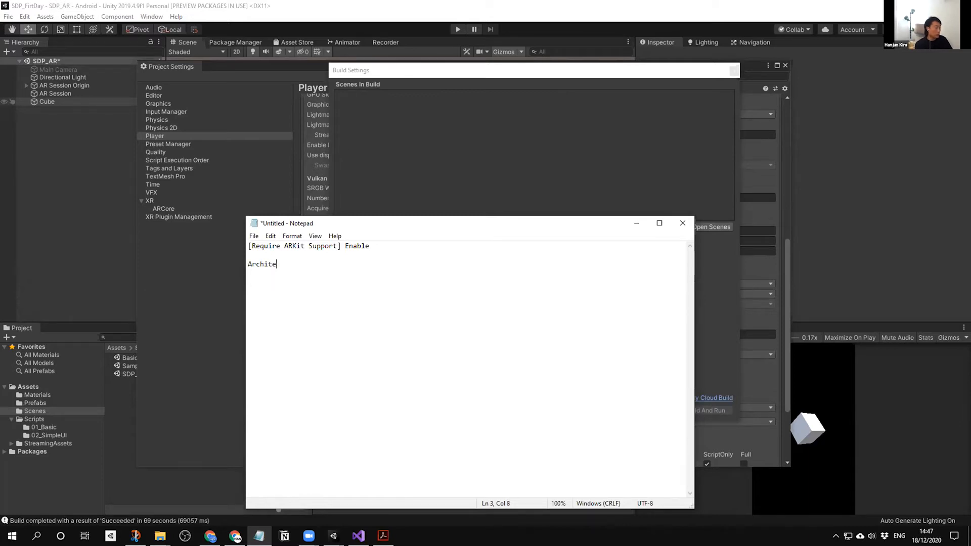
pyautogui.press('BackSpace')
pyautogui.press('BackSpace')
pyautogui.write('ure')
pyautogui.press('Left')
pyautogui.press('Left')
pyautogui.write('ect')
pyautogui.press('Right')
pyautogui.press('Right')
pyautogui.write('[ ARM64')
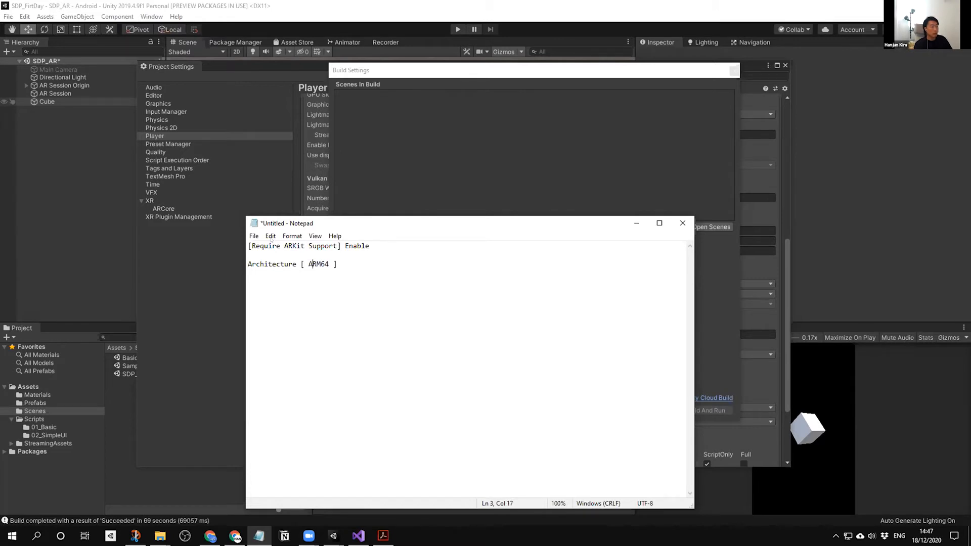
pyautogui.click(338, 263)
pyautogui.write('Minim')
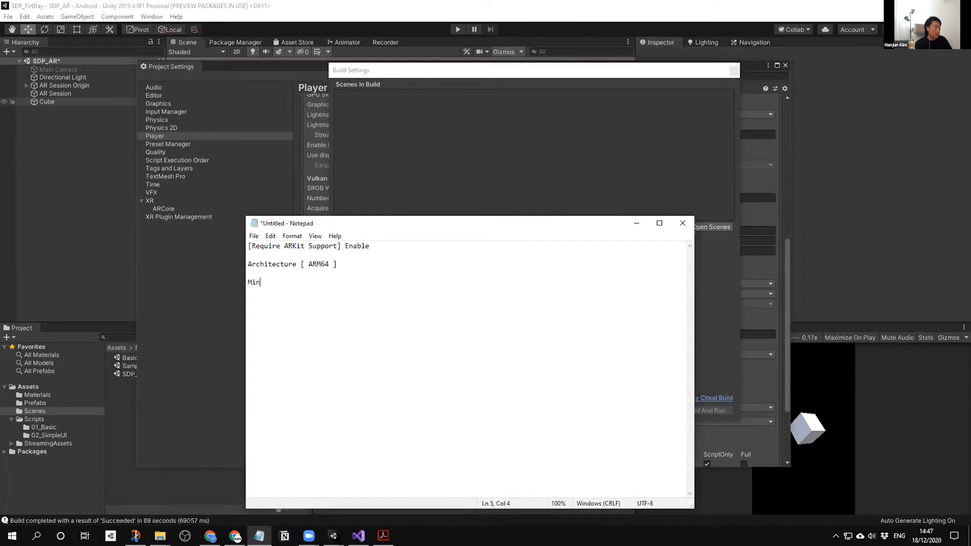
# - Switch to Unity's Project Settings and review the Android player's identification and configuration options, including the minimum API level
pyautogui.click(188, 274)
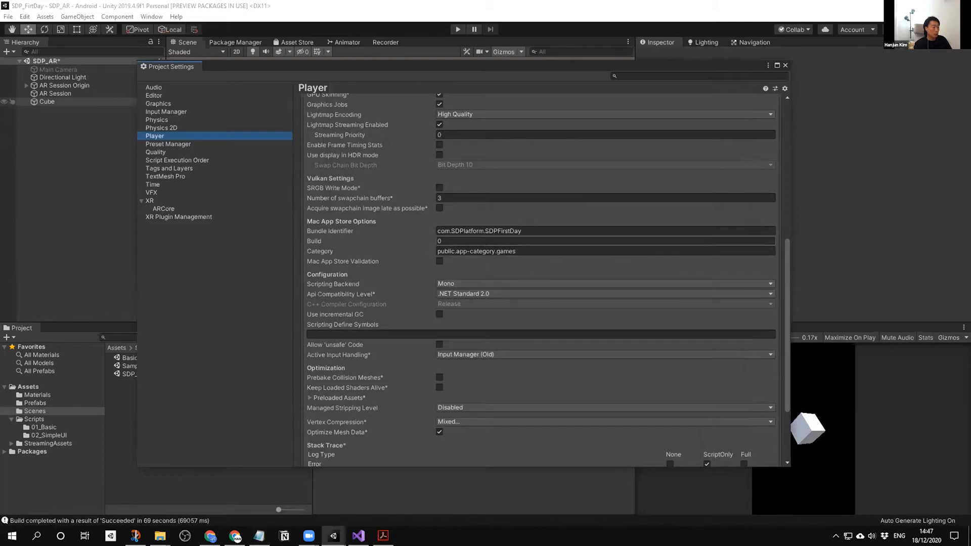
pyautogui.scroll(4, 470, 254)
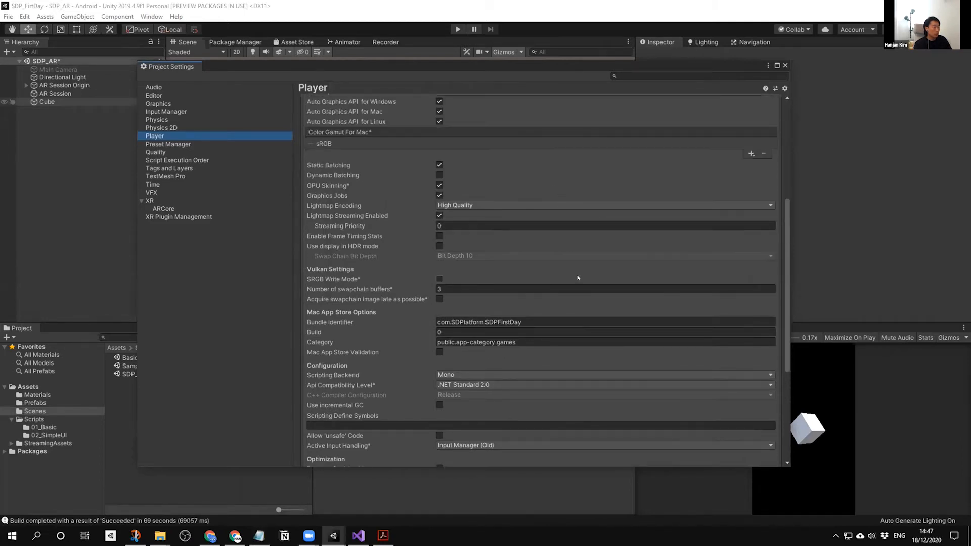
pyautogui.scroll(-3, 578, 278)
pyautogui.scroll(10, 578, 277)
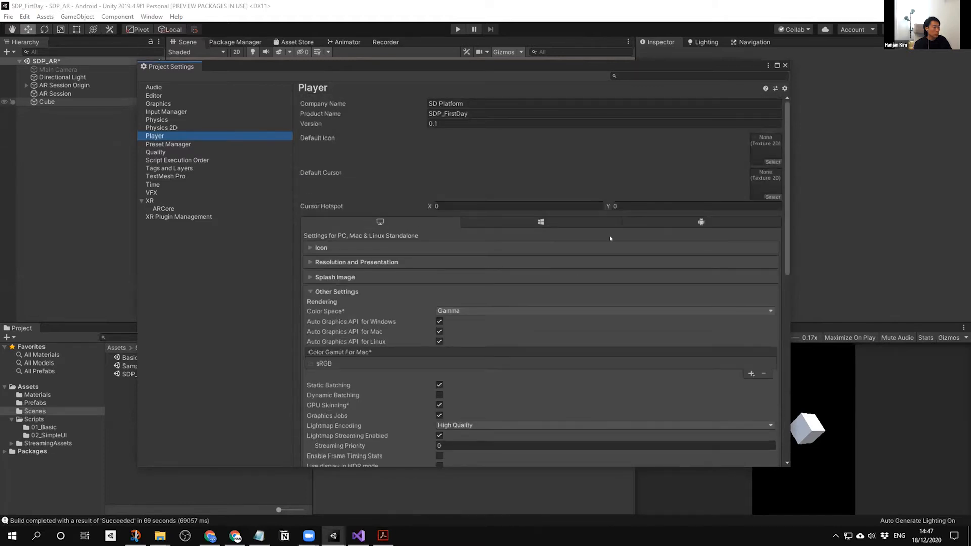
pyautogui.click(702, 222)
pyautogui.scroll(-15, 705, 222)
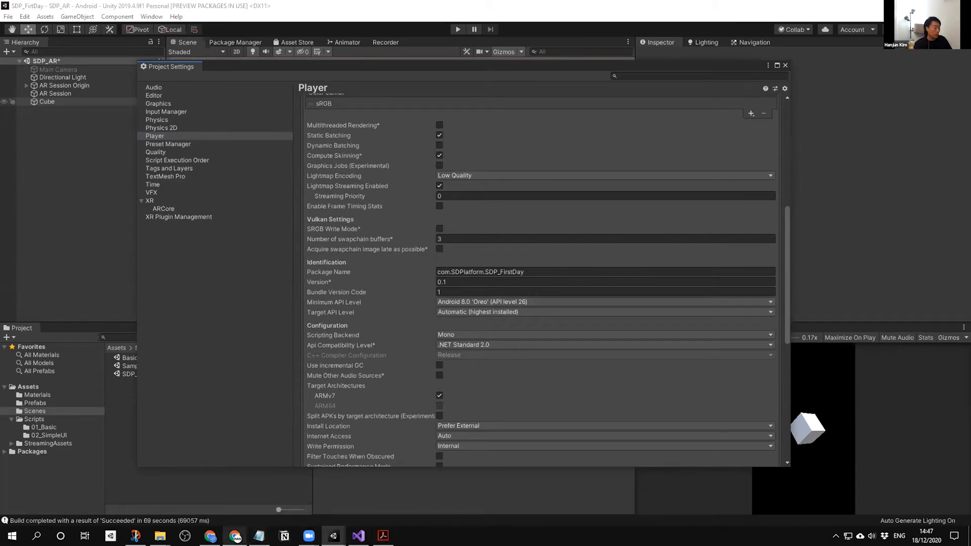
# - Return to Notepad and complete the unfinished line as "Minimum iOS [11.0]"
pyautogui.click(259, 536)
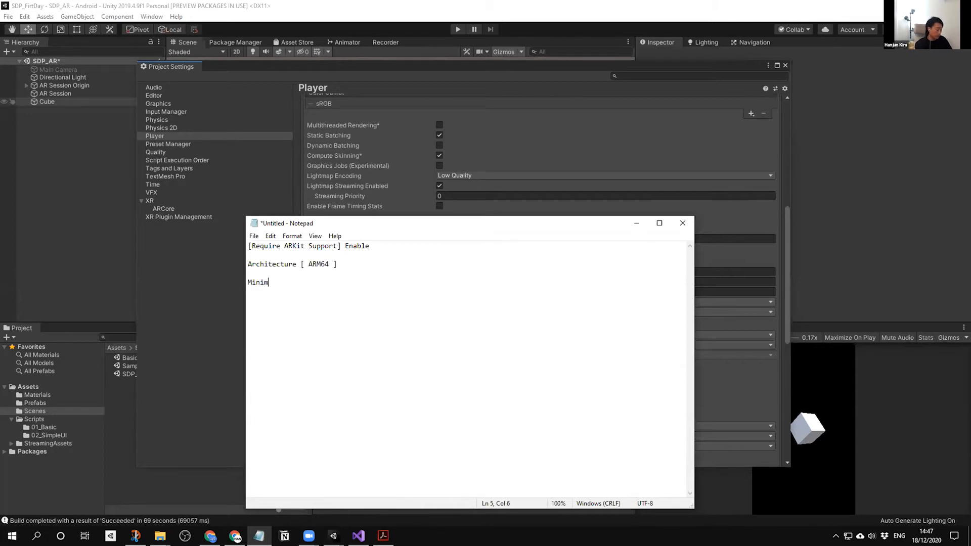
pyautogui.write('um iOS ')
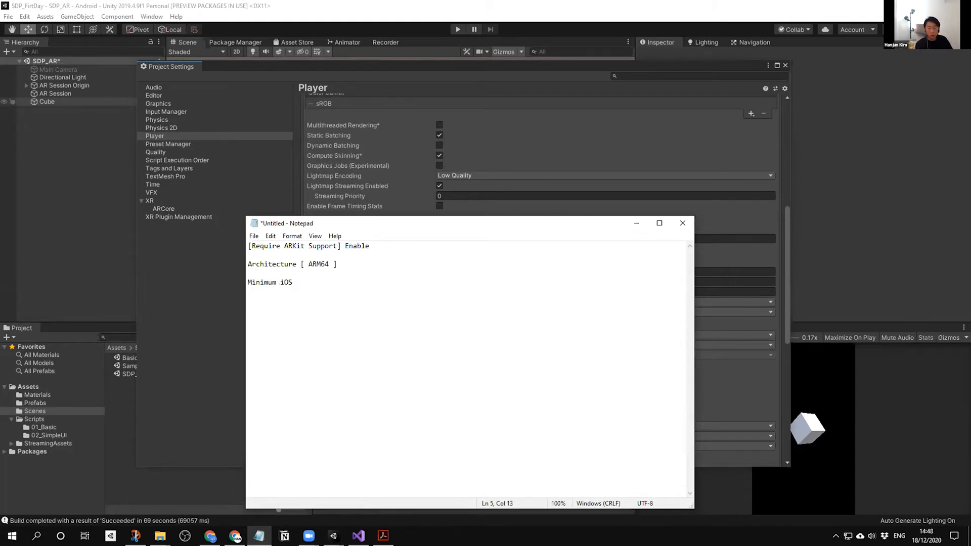
pyautogui.write('[11.0')
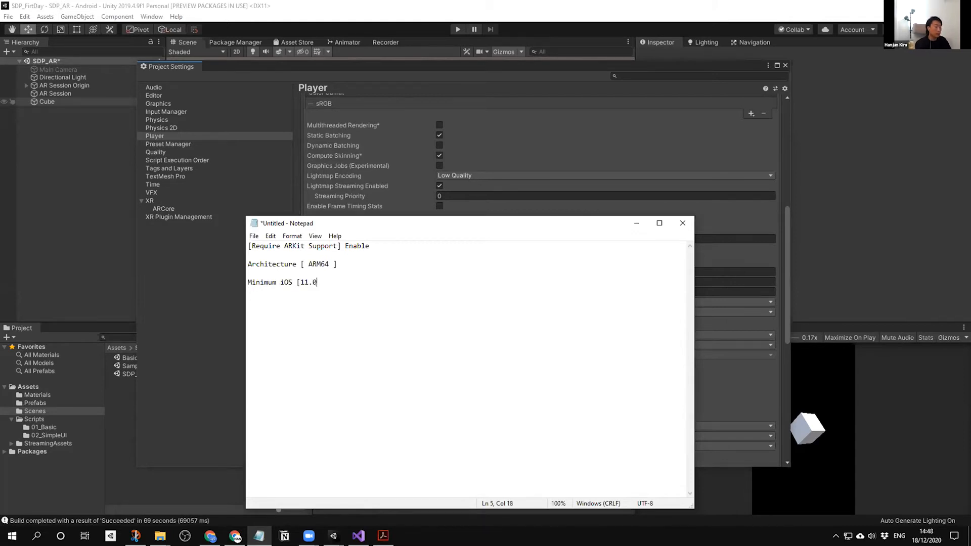
pyautogui.write(']')
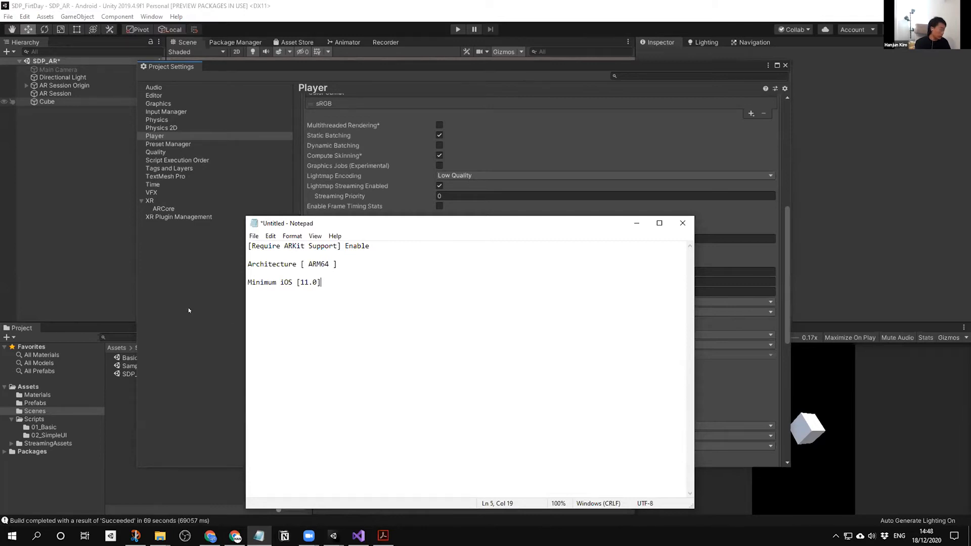
# - Switch to Unity, close the Project Settings window, and select the Cube in the scene hierarchy
pyautogui.click(787, 61)
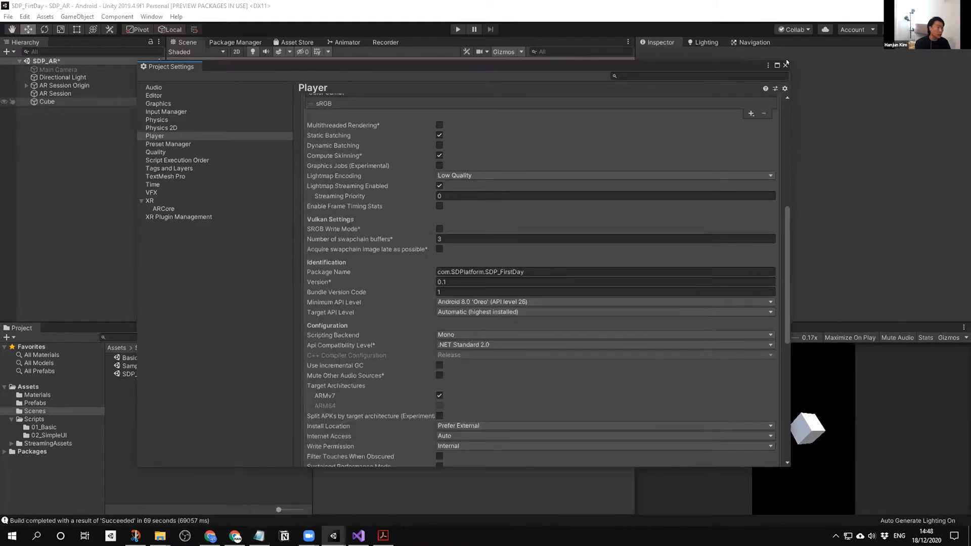
pyautogui.click(786, 64)
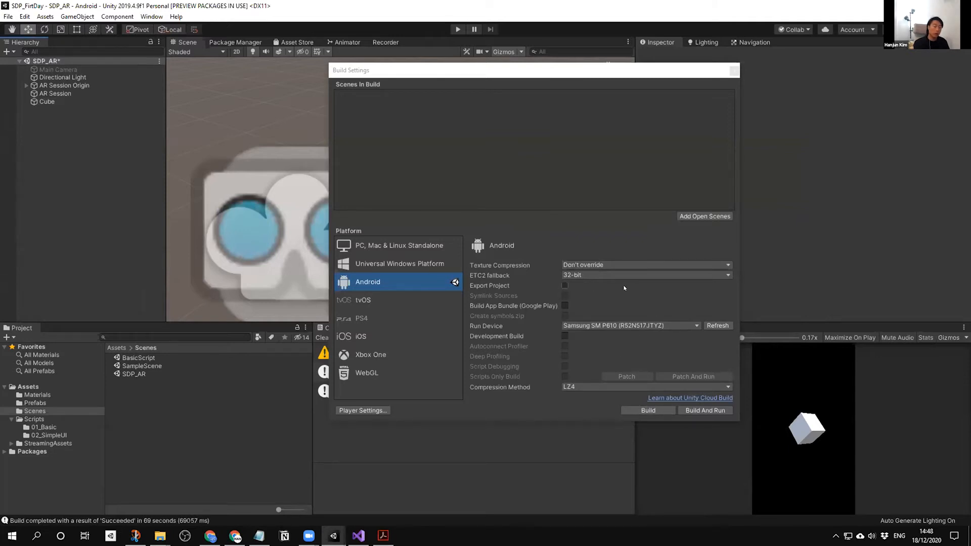
pyautogui.click(65, 101)
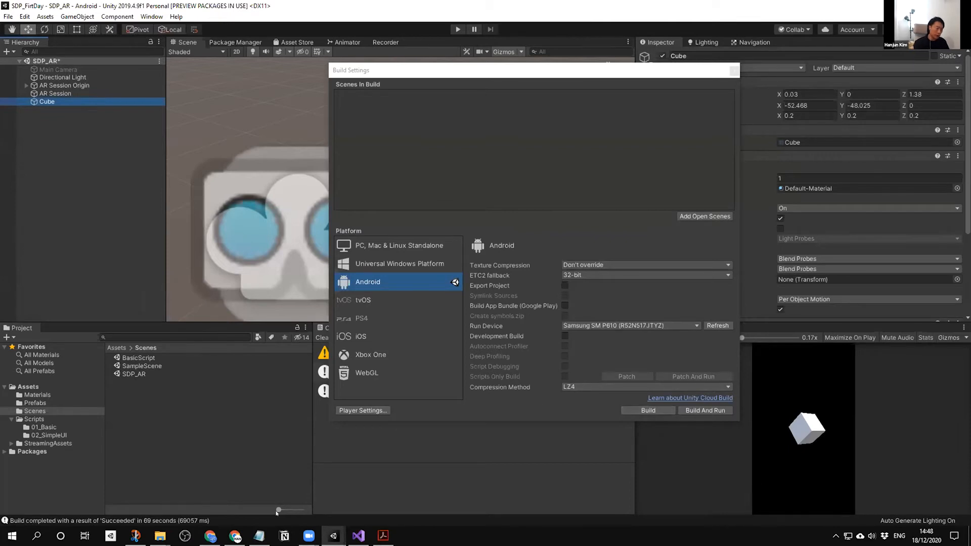
# - Return to Notepad and add the section heading "-----------xCode" below the minimum iOS line
pyautogui.click(259, 536)
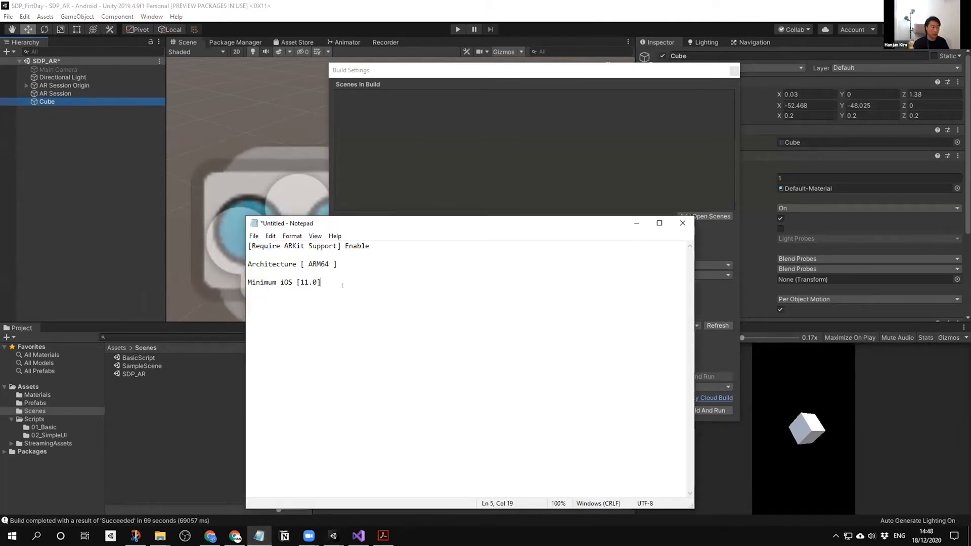
pyautogui.press('Return')
pyautogui.press('Return')
pyautogui.press('Return')
pyautogui.press('Return')
pyautogui.press('Return')
pyautogui.press('BackSpace')
pyautogui.press('BackSpace')
pyautogui.press('BackSpace')
pyautogui.write('[')
pyautogui.press('BackSpace')
pyautogui.press('BackSpace')
pyautogui.press('Return')
pyautogui.write('-----------')
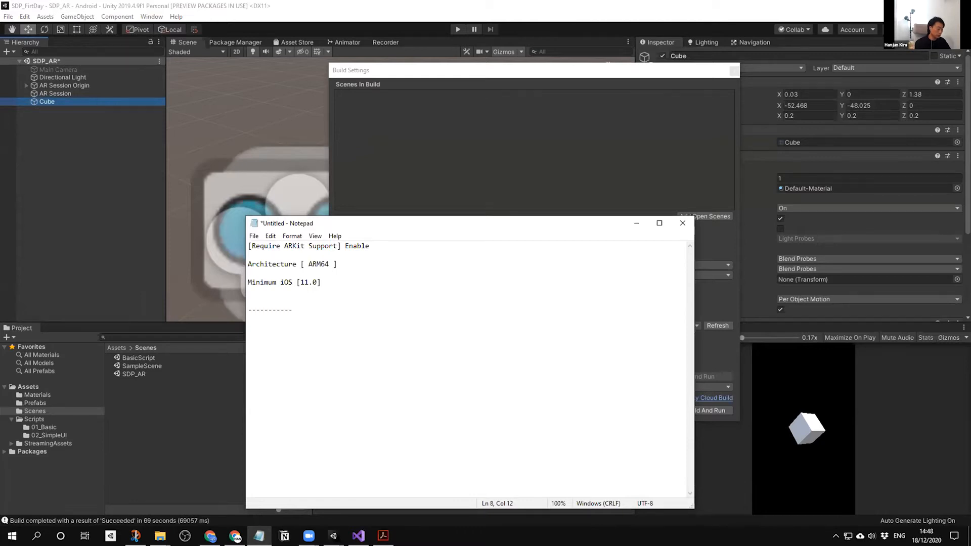
pyautogui.write('xCode')
pyautogui.press('Return')
pyautogui.press('Return')
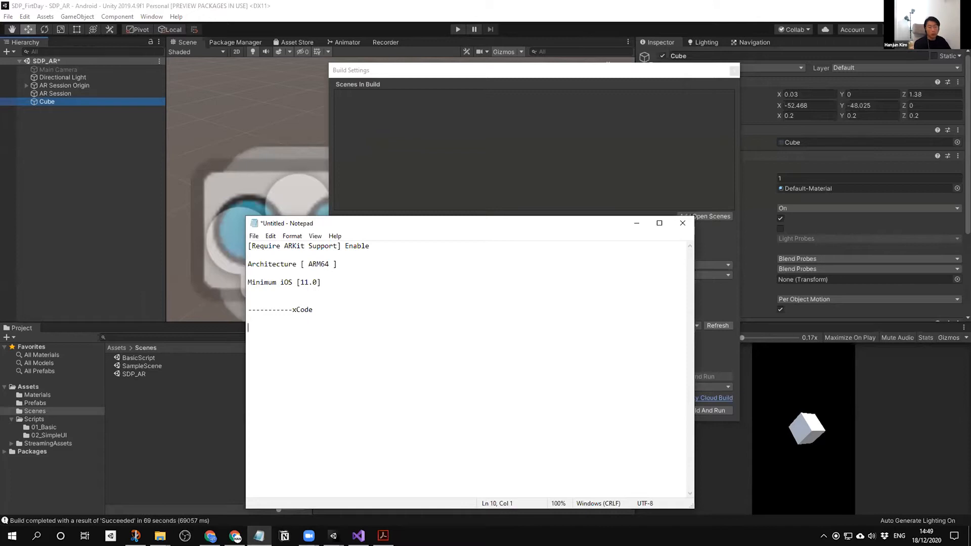
# - Write the first Xcode instruction, "-Open built file", below the section heading
pyautogui.write('-Open built fiel')
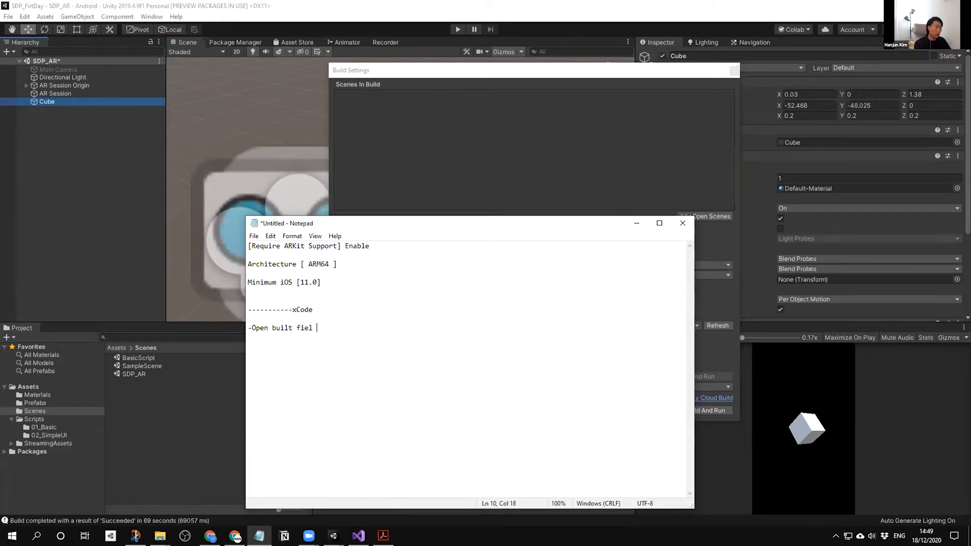
pyautogui.press('BackSpace')
pyautogui.press('BackSpace')
pyautogui.press('BackSpace')
pyautogui.write('le')
pyautogui.press('Return')
# - Start the second Xcode instruction in Notepad as "-Click <project> - >" below the built file line
pyautogui.write('-Click -')
pyautogui.press('BackSpace')
pyautogui.press('BackSpace')
pyautogui.write('p')
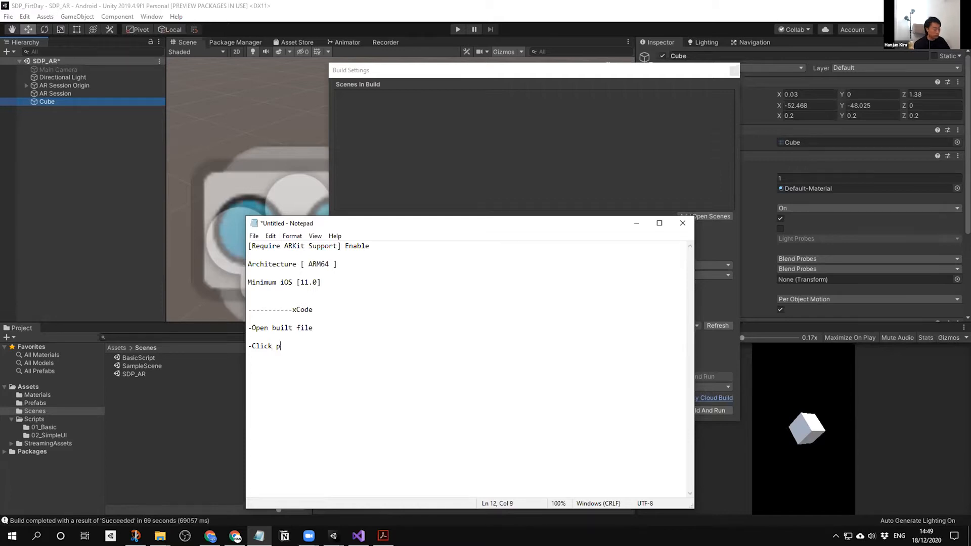
pyautogui.write('roject')
pyautogui.click(277, 346)
pyautogui.write('<')
pyautogui.press('Right')
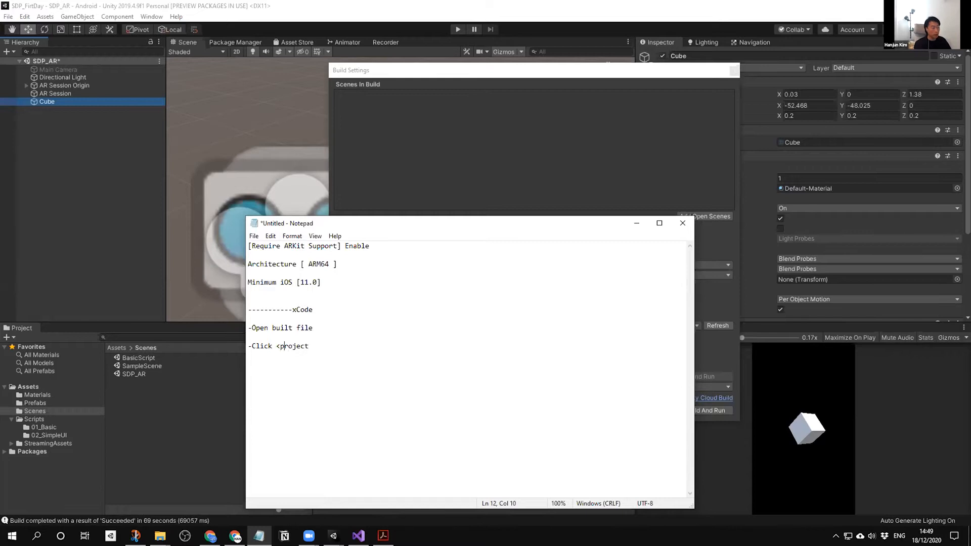
pyautogui.write('> - > Au')
# - Append "Automatically manage signing" to the project instruction line
pyautogui.press('BackSpace')
pyautogui.write('t')
pyautogui.press('BackSpace')
pyautogui.write('utomatically ')
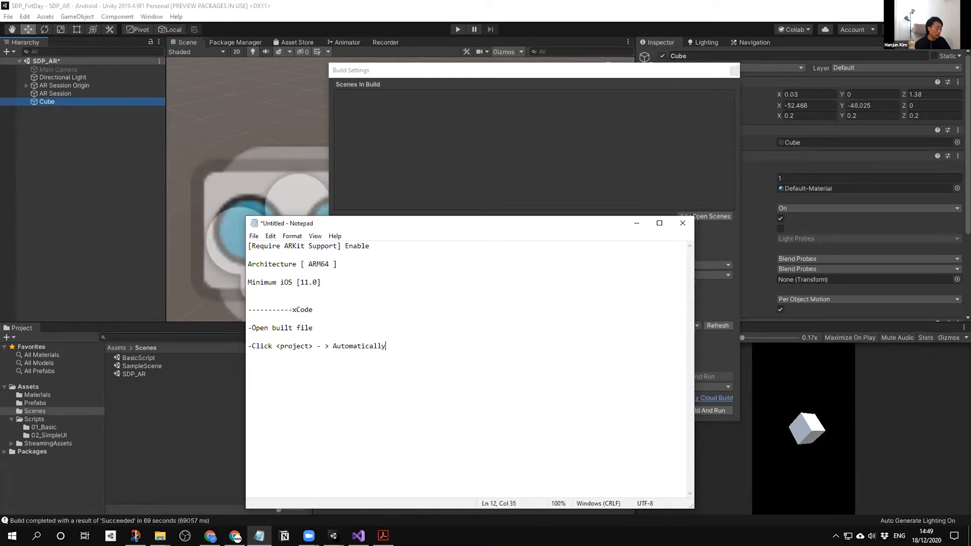
pyautogui.write('manage signing')
# - Insert "Enable" before "Automatically manage signing" and enclose that option name in square brackets
pyautogui.press('Left')
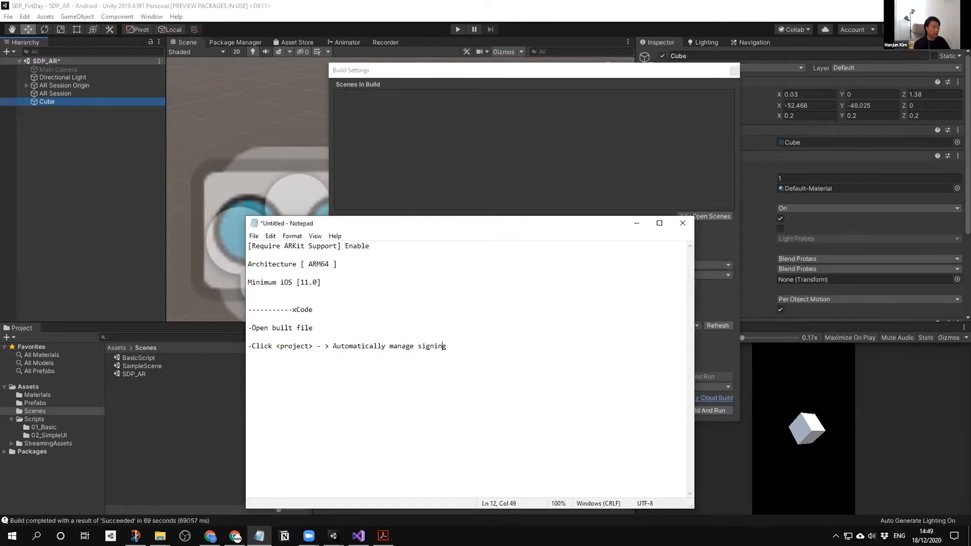
pyautogui.press('Left')
pyautogui.press('Left')
pyautogui.press('Left')
pyautogui.press('Left')
pyautogui.press('Left')
pyautogui.press('Left')
pyautogui.press('Left')
pyautogui.press('Left')
pyautogui.press('Left')
pyautogui.press('Left')
pyautogui.press('Left')
pyautogui.press('Left')
pyautogui.press('Left')
pyautogui.press('Left')
pyautogui.write('Enable [')
pyautogui.press('Right')
pyautogui.press('Right')
pyautogui.press('Right')
pyautogui.press('Right')
pyautogui.press('Right')
pyautogui.press('Right')
pyautogui.press('Right')
pyautogui.press('Right')
pyautogui.press('Right')
pyautogui.press('Right')
pyautogui.press('Right')
pyautogui.press('Right')
pyautogui.press('Right')
pyautogui.press('Right')
pyautogui.press('Right')
pyautogui.press('Right')
pyautogui.press('Right')
pyautogui.press('Right')
pyautogui.press('Right')
pyautogui.press('Right')
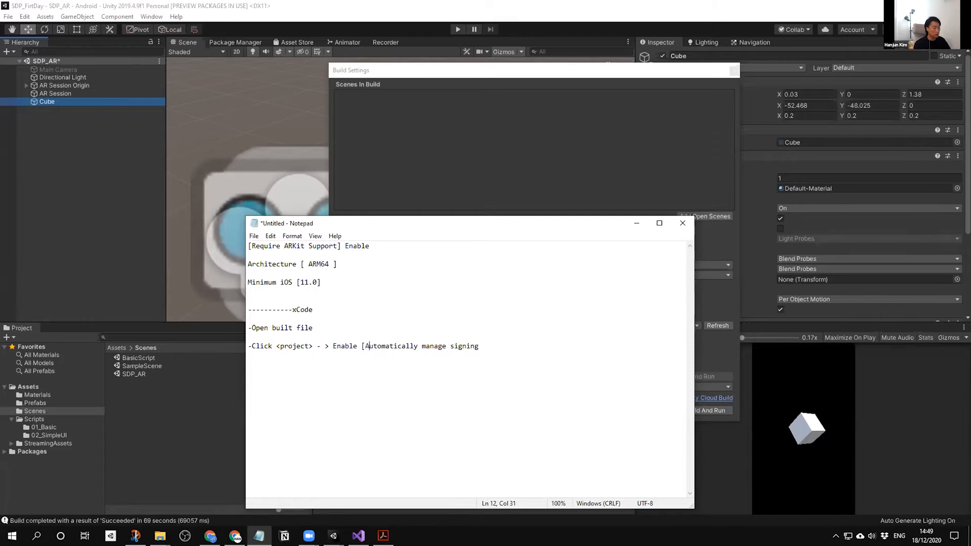
pyautogui.write(']')
# - Add a new instruction line reading "- Select Team [yourself] - >" below the signing instruction
pyautogui.press('Return')
pyautogui.write('- Select Team [yourself')
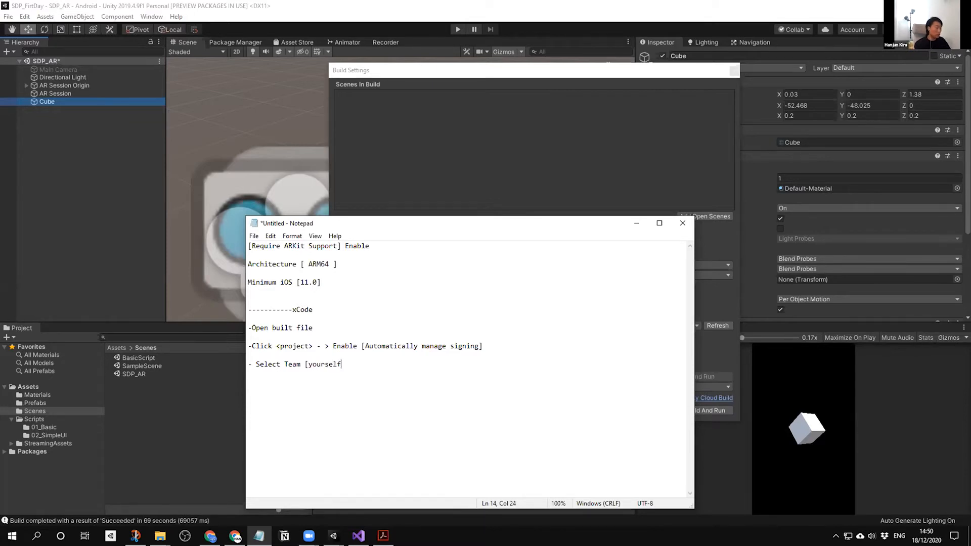
pyautogui.write('] - > ')
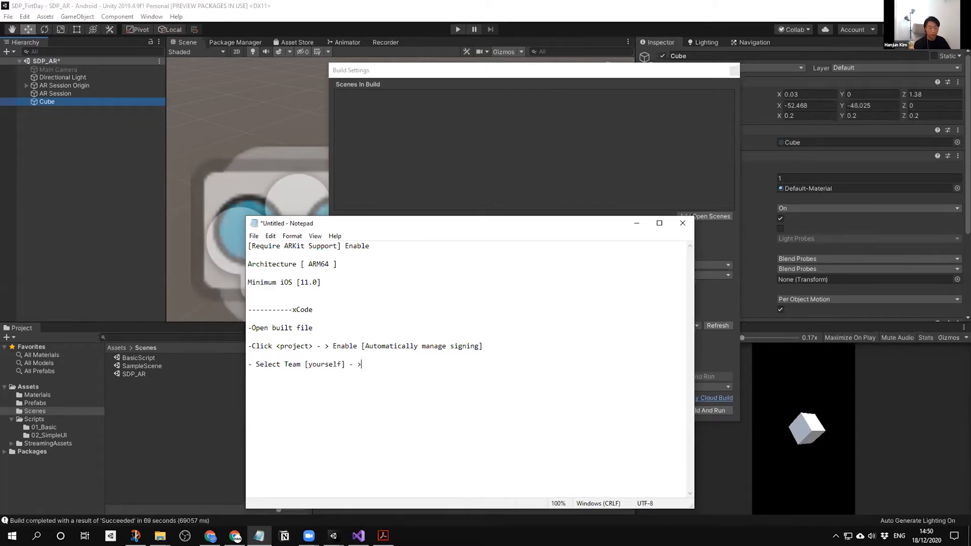
pyautogui.write('cle')
pyautogui.write('ick play')
# - Complete the team selection line with "click [play]"
pyautogui.press('Left')
pyautogui.press('Left')
pyautogui.write('[play]')
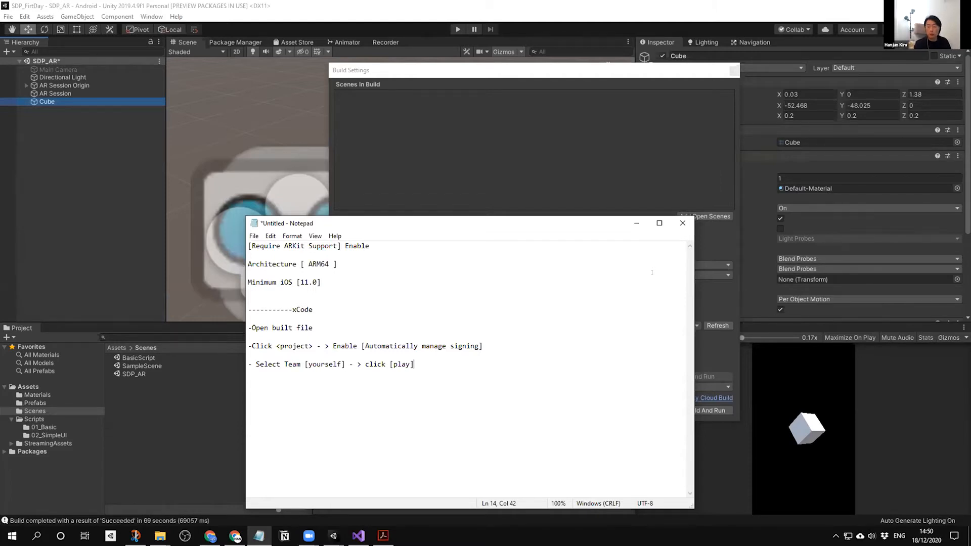
# - Close the Notepad document without saving it and close Unity's Build Settings window
pyautogui.click(680, 221)
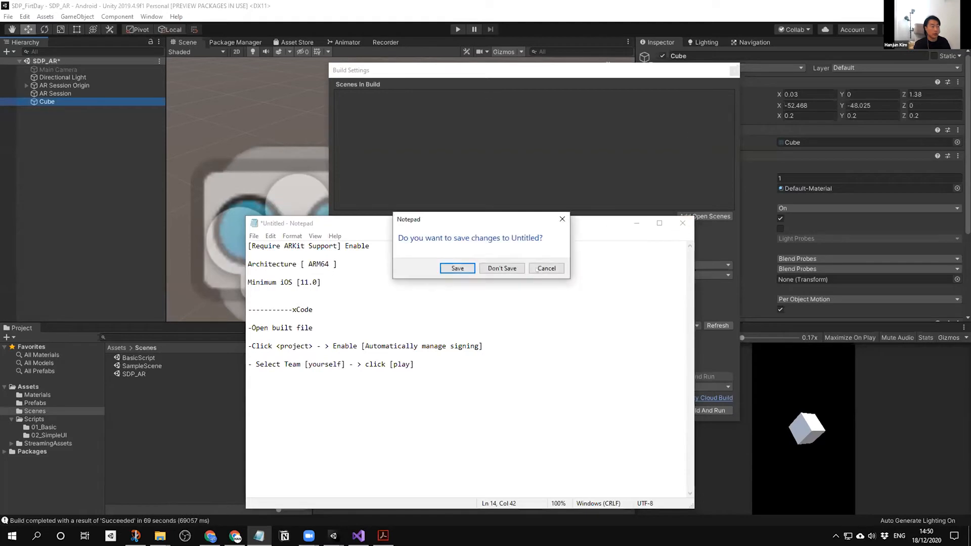
pyautogui.click(506, 268)
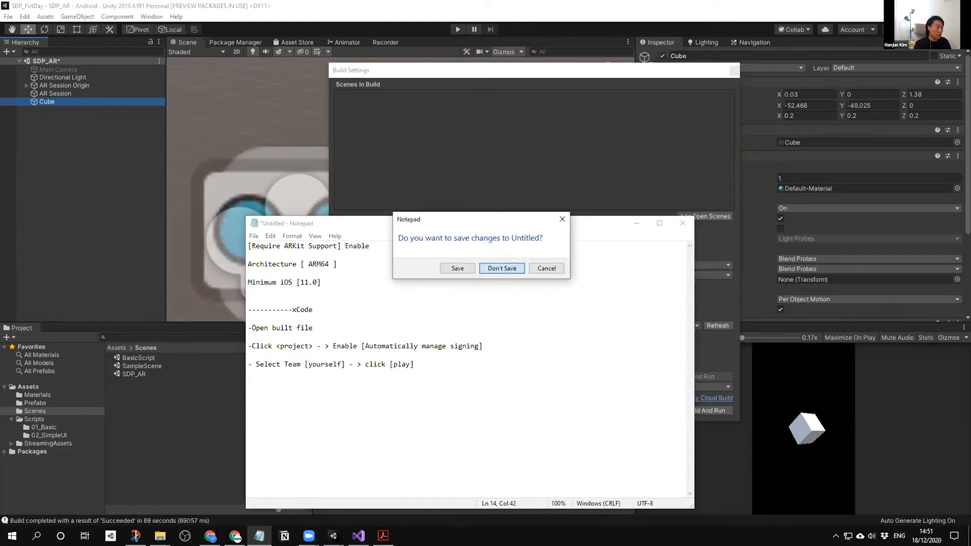
pyautogui.click(547, 268)
pyautogui.click(682, 227)
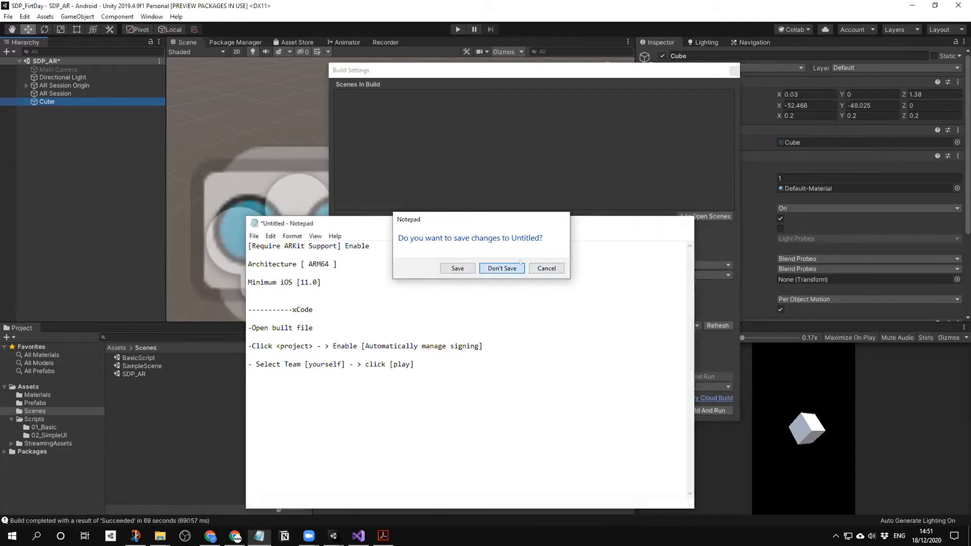
pyautogui.click(493, 268)
pyautogui.click(734, 70)
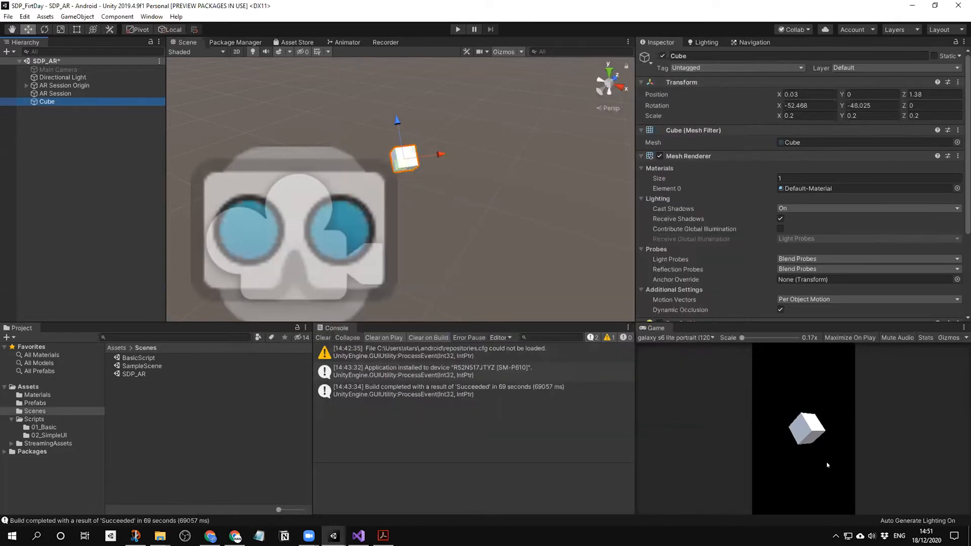
pyautogui.click(692, 338)
pyautogui.click(697, 340)
pyautogui.click(697, 335)
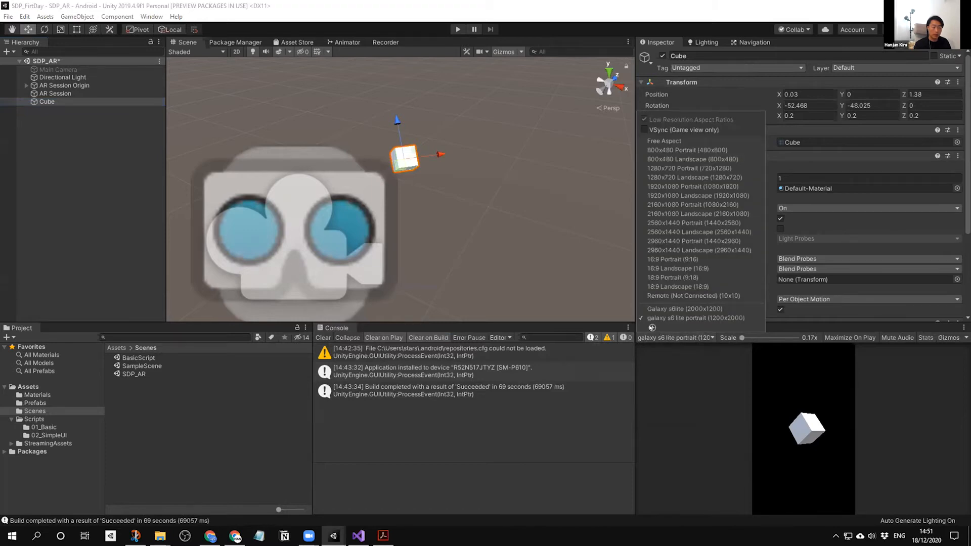
pyautogui.click(652, 328)
pyautogui.click(717, 361)
pyautogui.moveTo(749, 361); pyautogui.dragTo(689, 362)
pyautogui.click(724, 341)
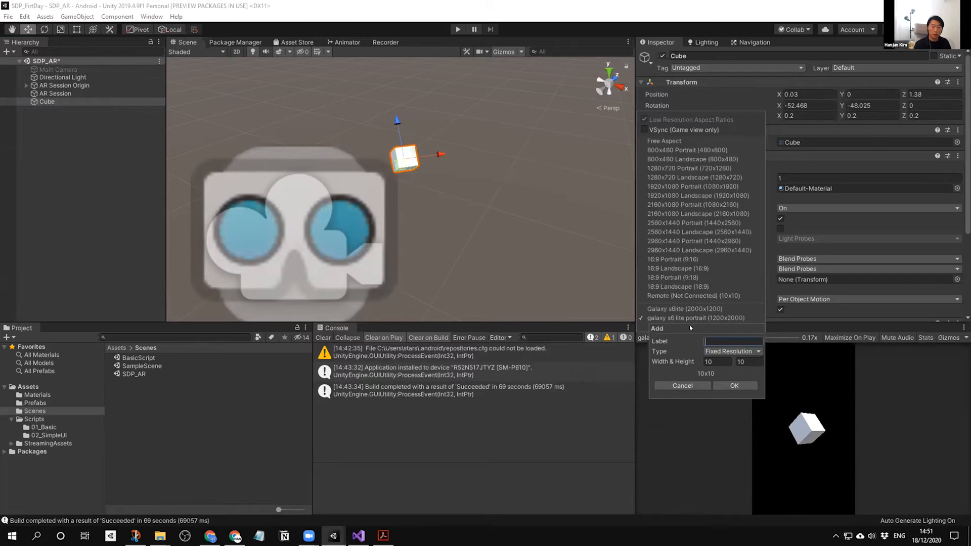
pyautogui.click(681, 386)
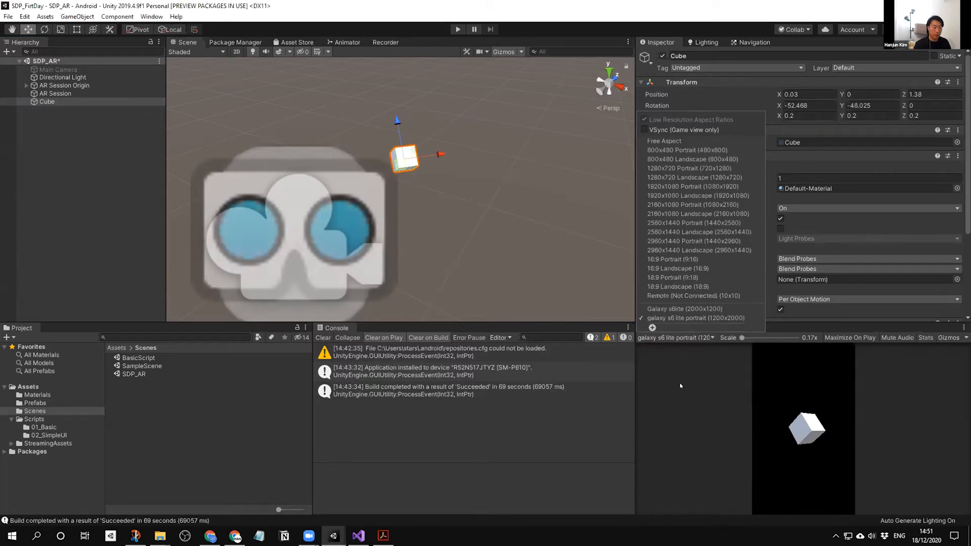
# - Switch the Game view to Galaxy s6lite (2000x1200) and back to galaxy s6 lite portrait (1200x2000)
pyautogui.click(698, 309)
pyautogui.click(691, 337)
pyautogui.click(689, 317)
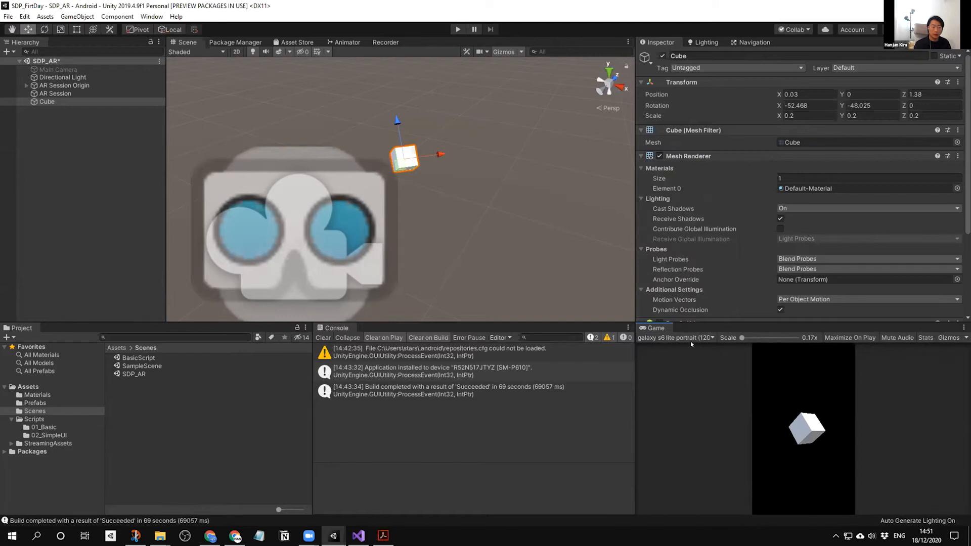
pyautogui.click(691, 338)
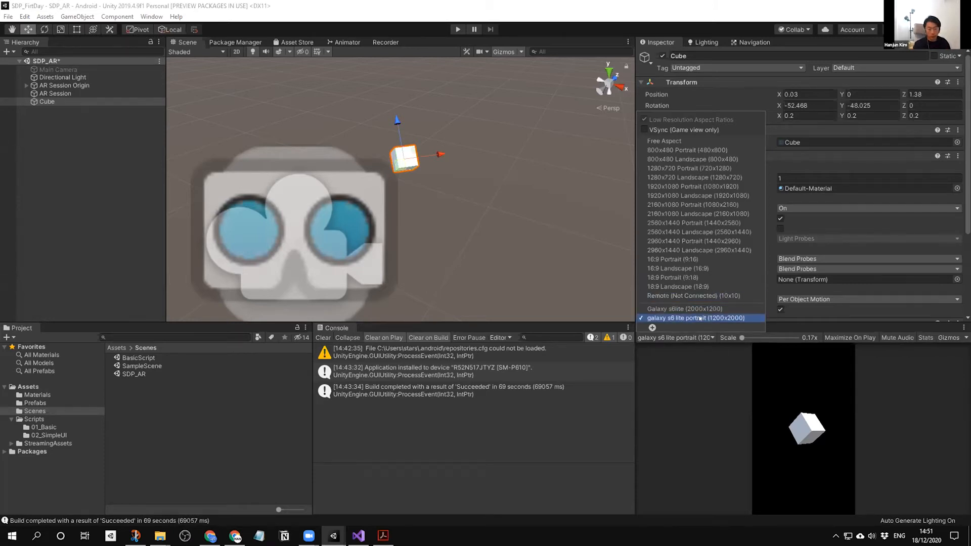
pyautogui.click(701, 407)
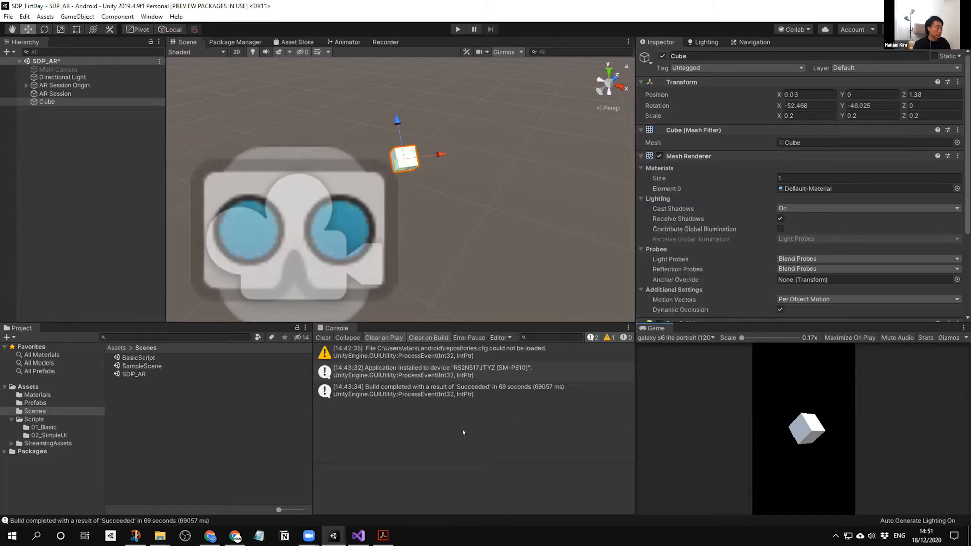
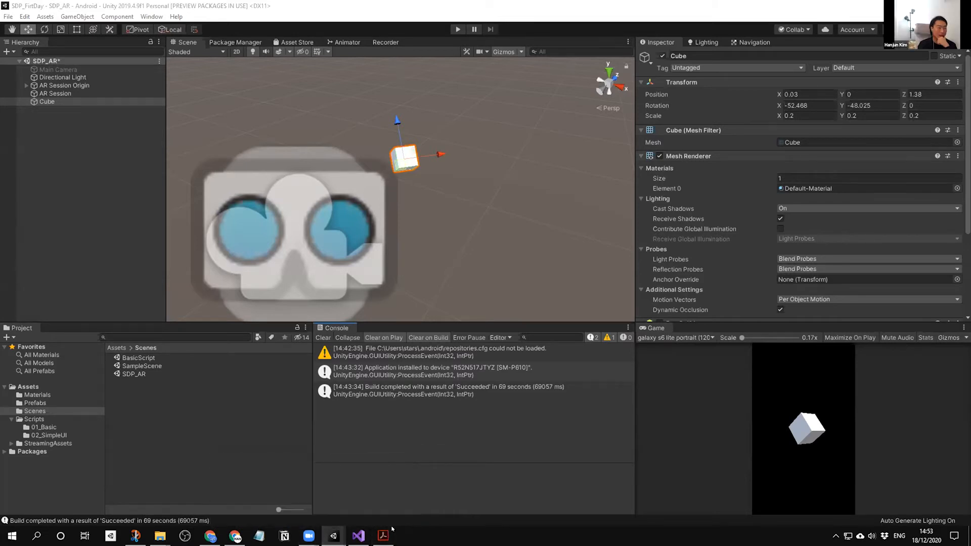
pyautogui.click(782, 116)
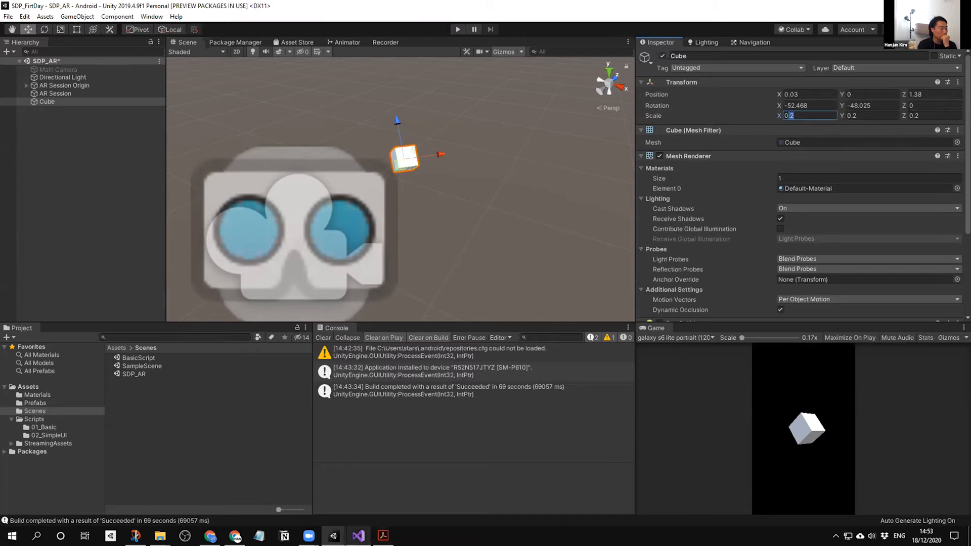
pyautogui.moveTo(333, 535)
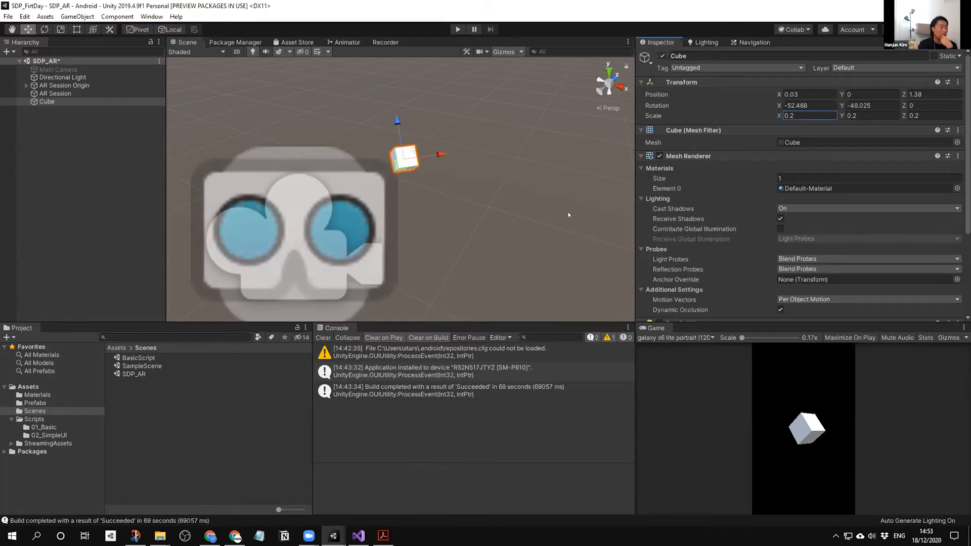
pyautogui.click(567, 255)
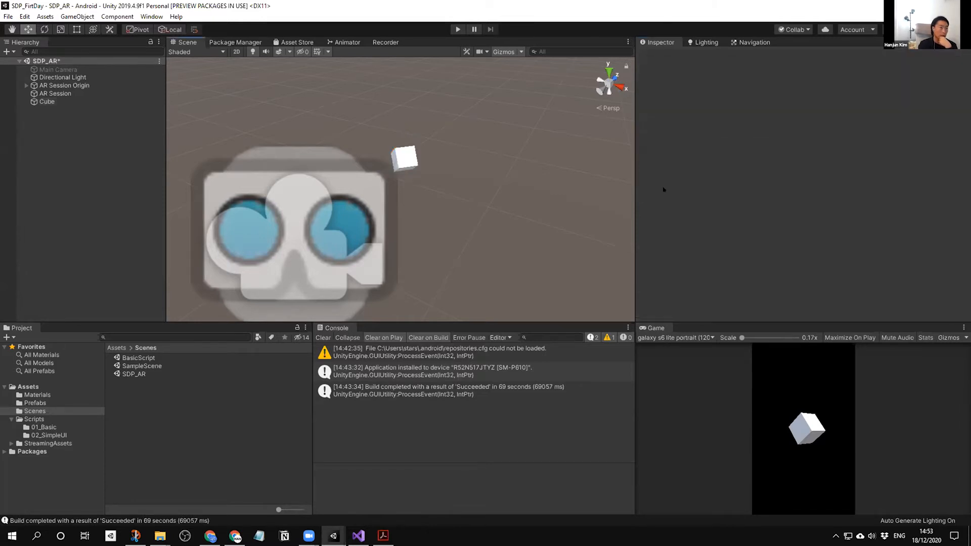
pyautogui.rightClick(76, 136)
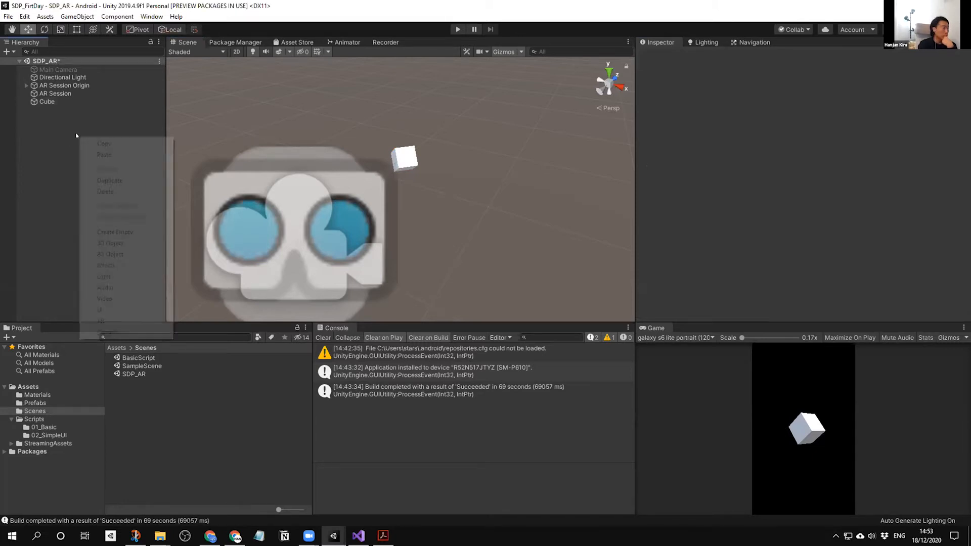
pyautogui.click(48, 206)
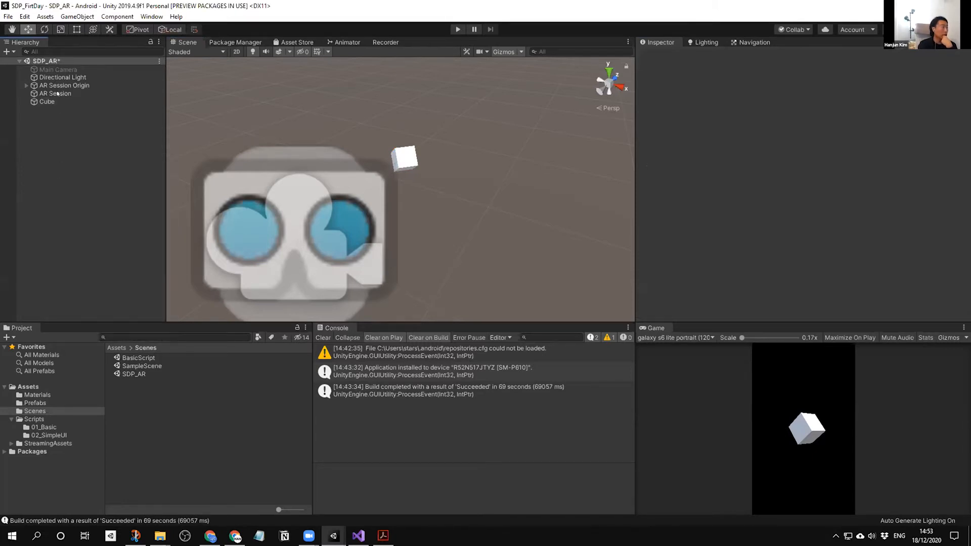
pyautogui.click(59, 85)
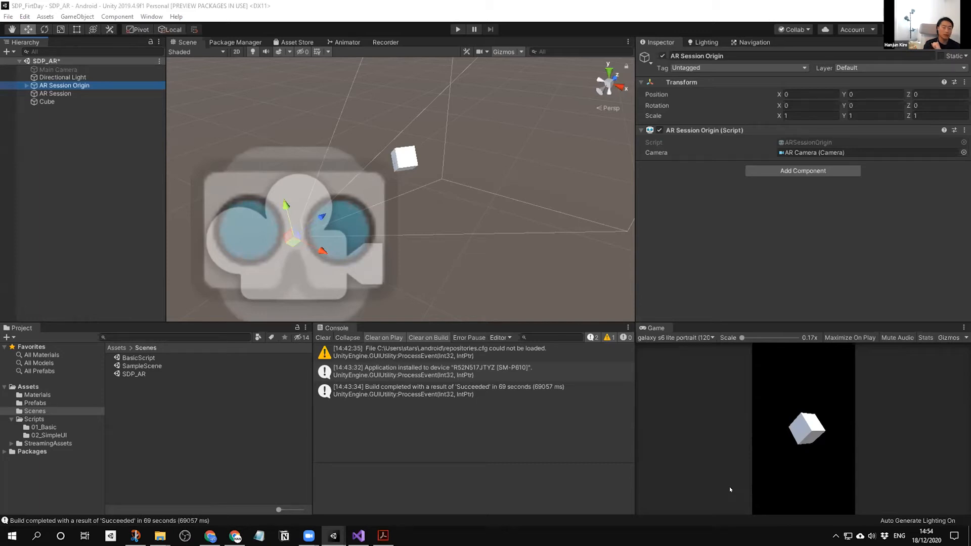
pyautogui.click(105, 176)
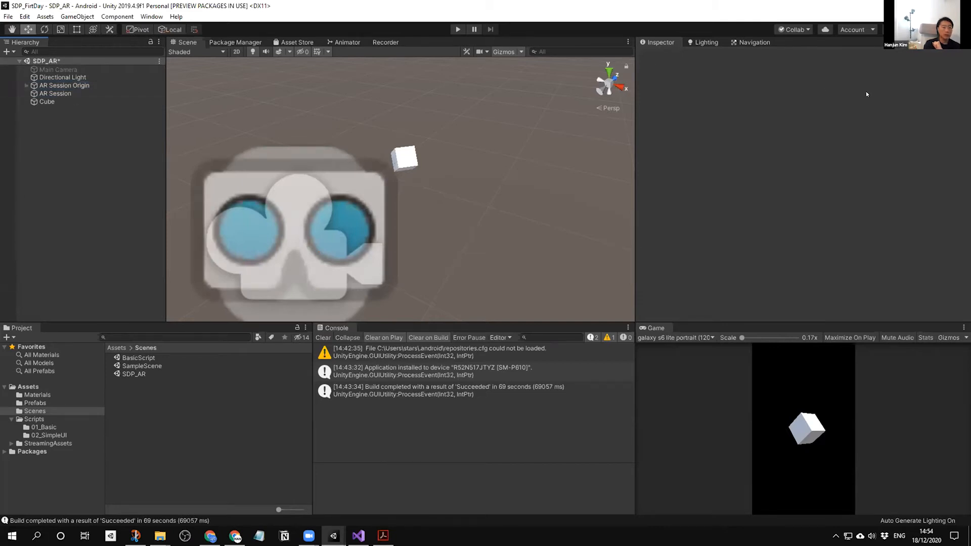
# - Add an AR Point Cloud Manager component to AR Session Origin, finding it with the search term "ar"
pyautogui.click(65, 85)
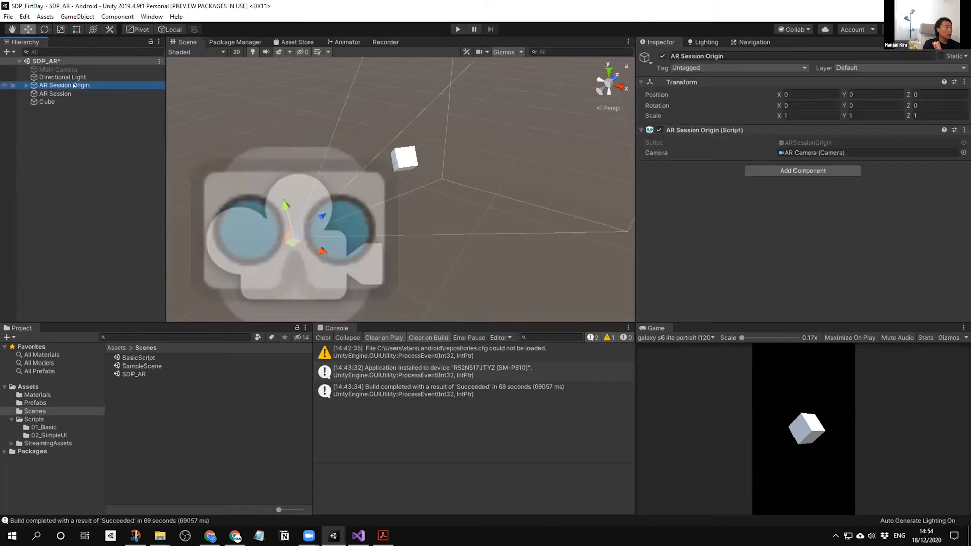
pyautogui.click(827, 173)
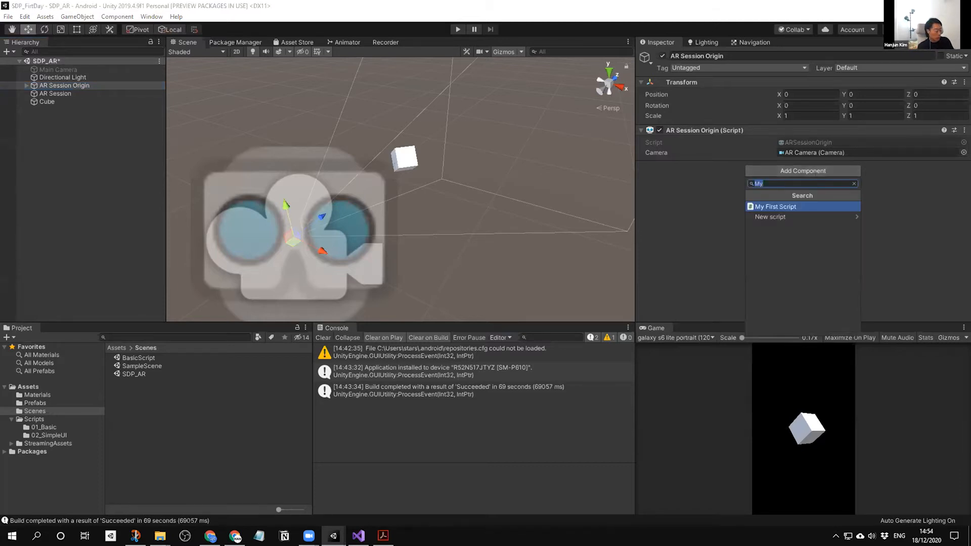
pyautogui.write('ar')
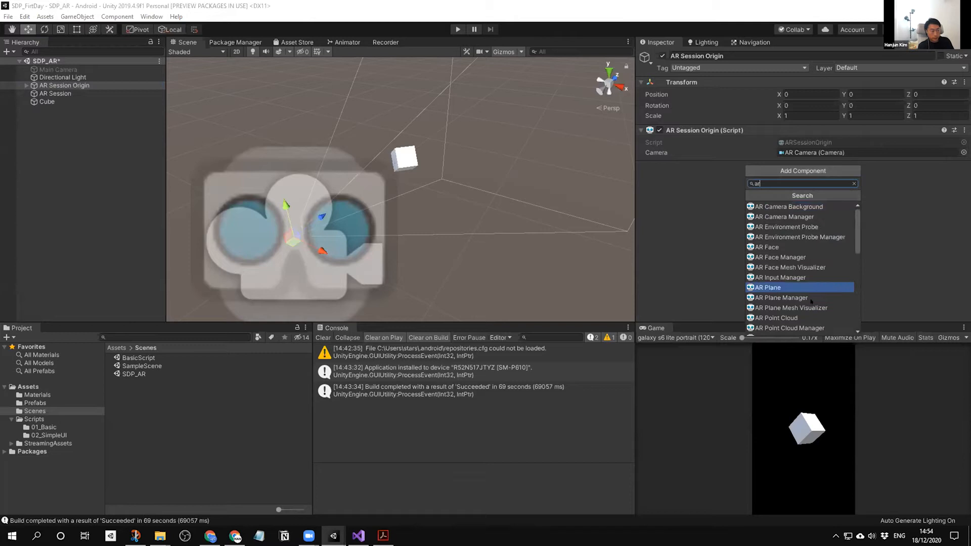
pyautogui.click(885, 190)
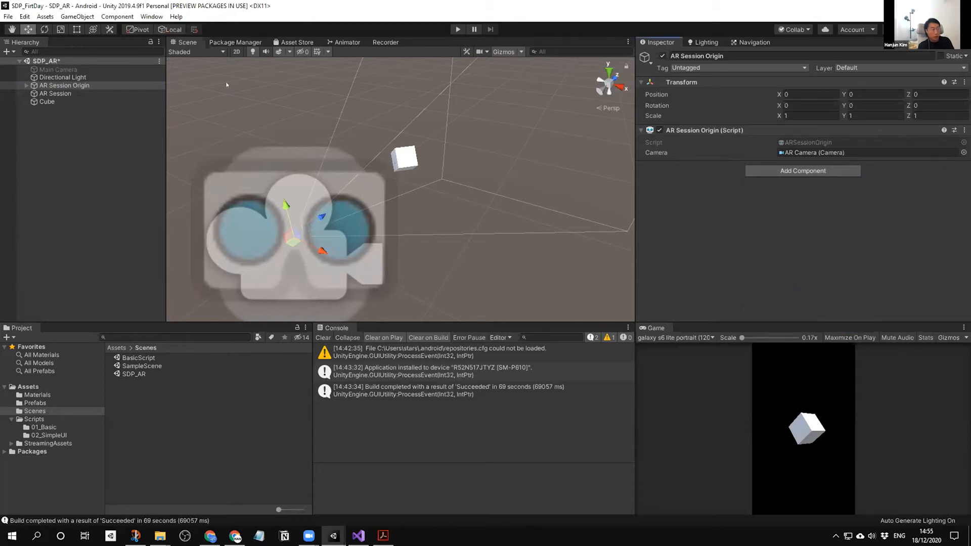
pyautogui.click(68, 86)
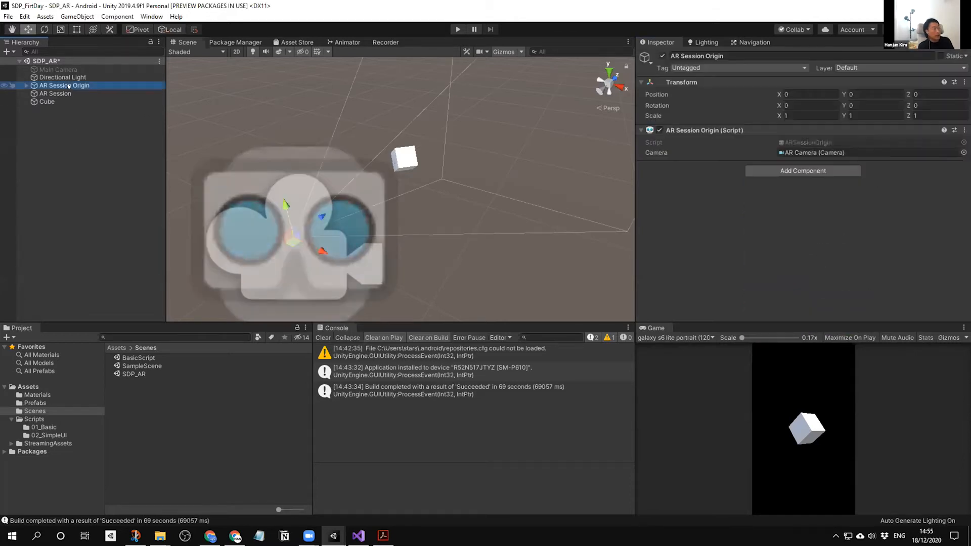
pyautogui.click(762, 170)
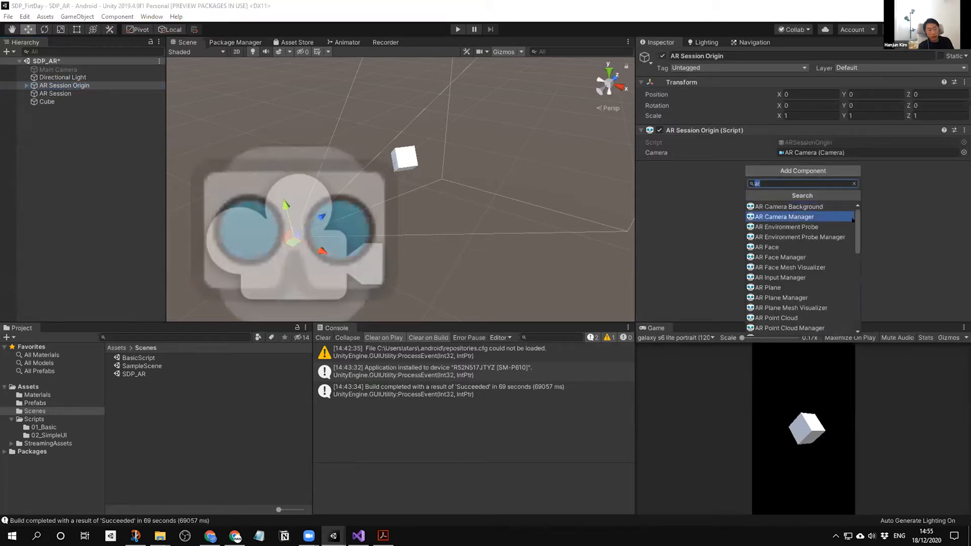
pyautogui.scroll(-3, 852, 218)
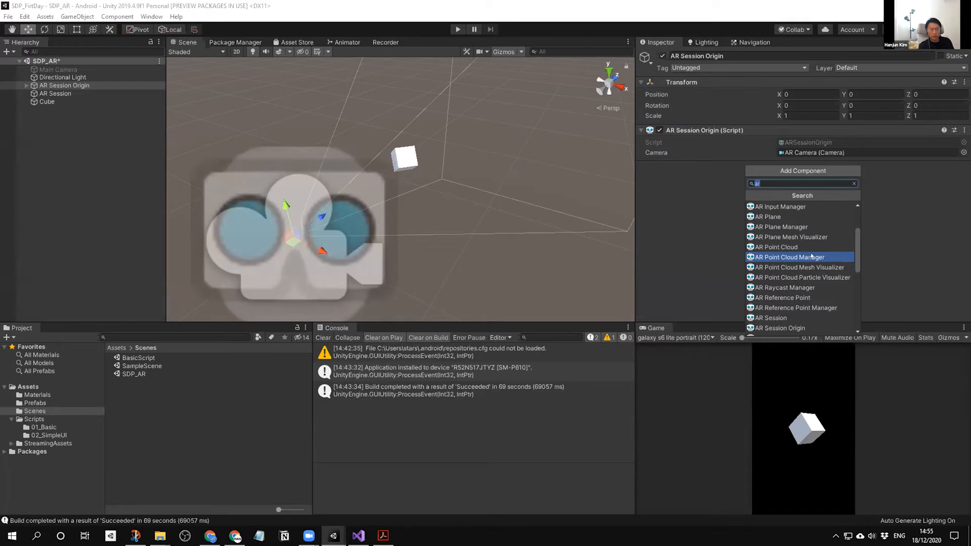
pyautogui.click(811, 257)
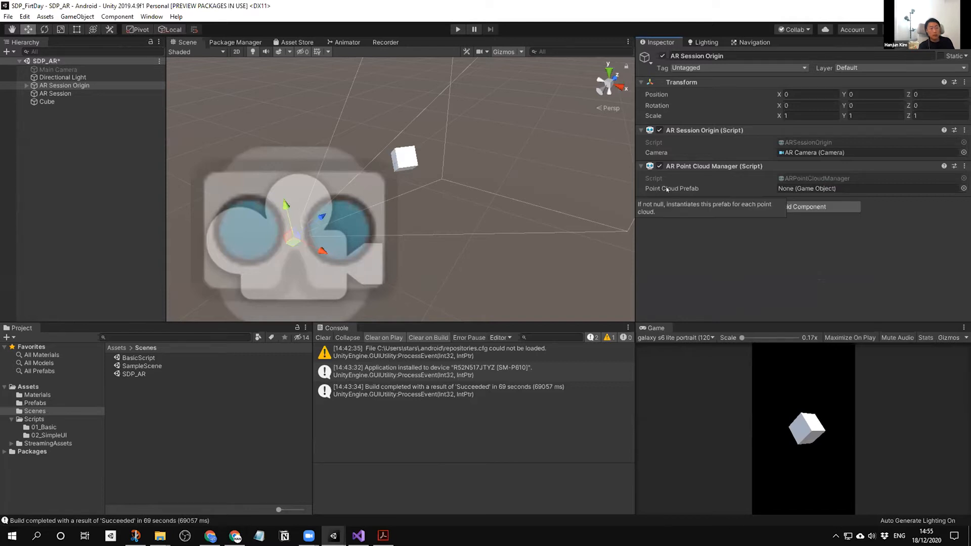
# - Show the Prefabs folder's contents and create an AR Default Point Cloud object in the scene
pyautogui.click(84, 148)
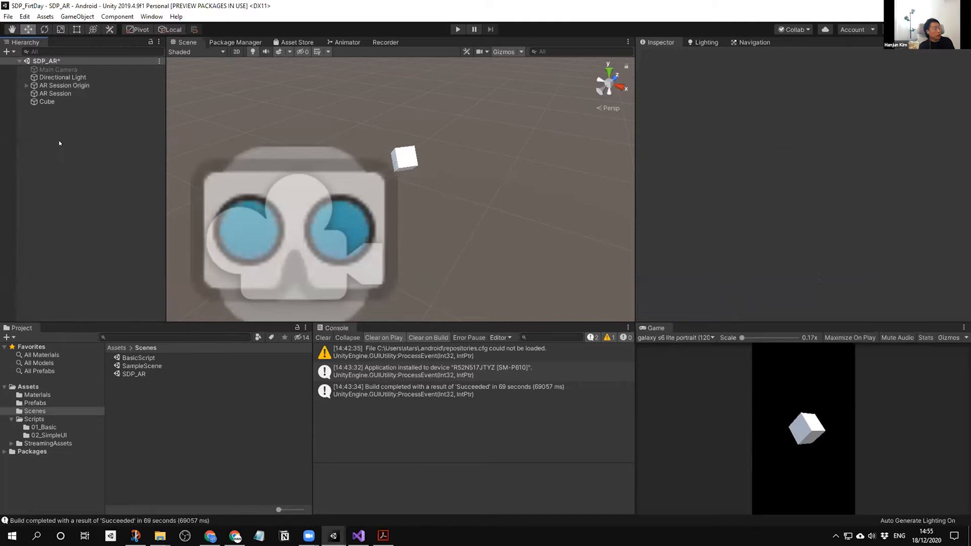
pyautogui.click(35, 403)
pyautogui.rightClick(83, 196)
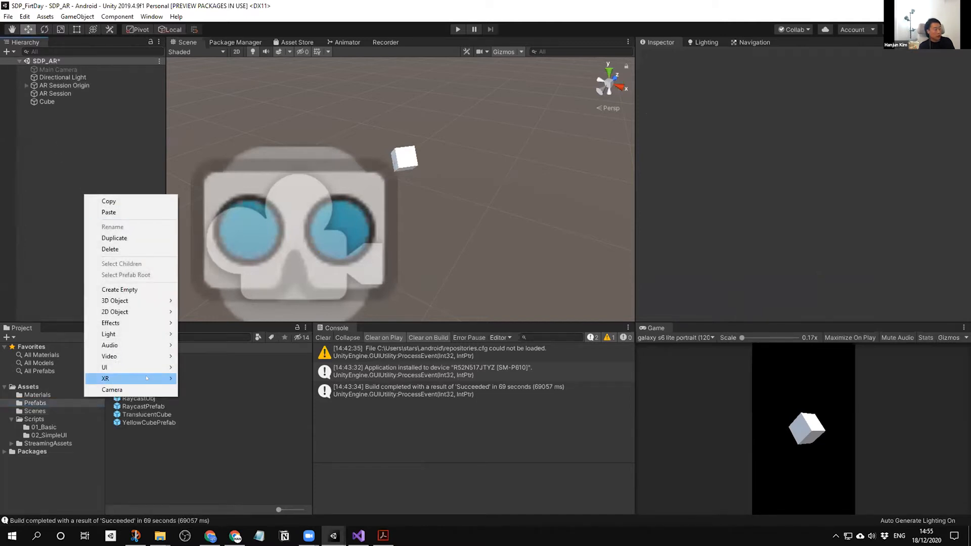
pyautogui.moveTo(147, 376)
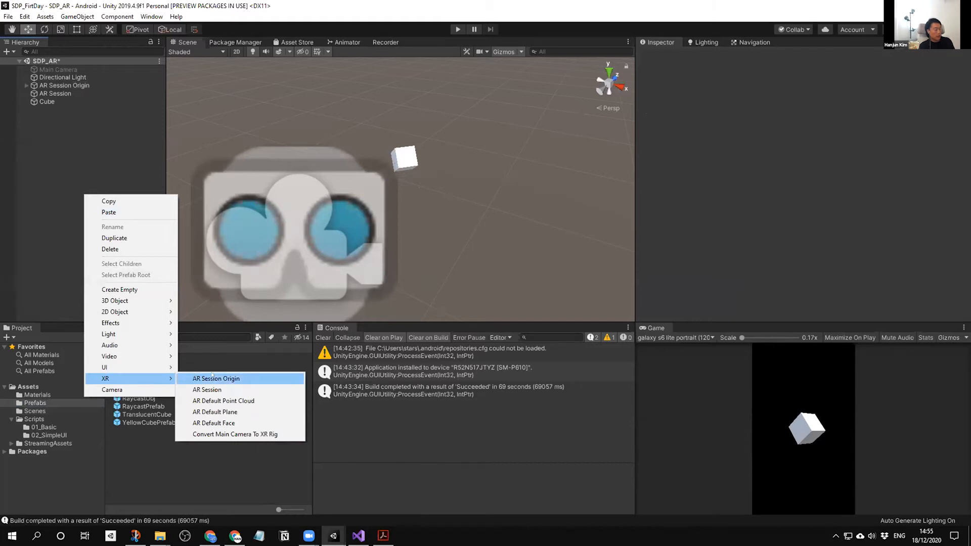
pyautogui.click(220, 400)
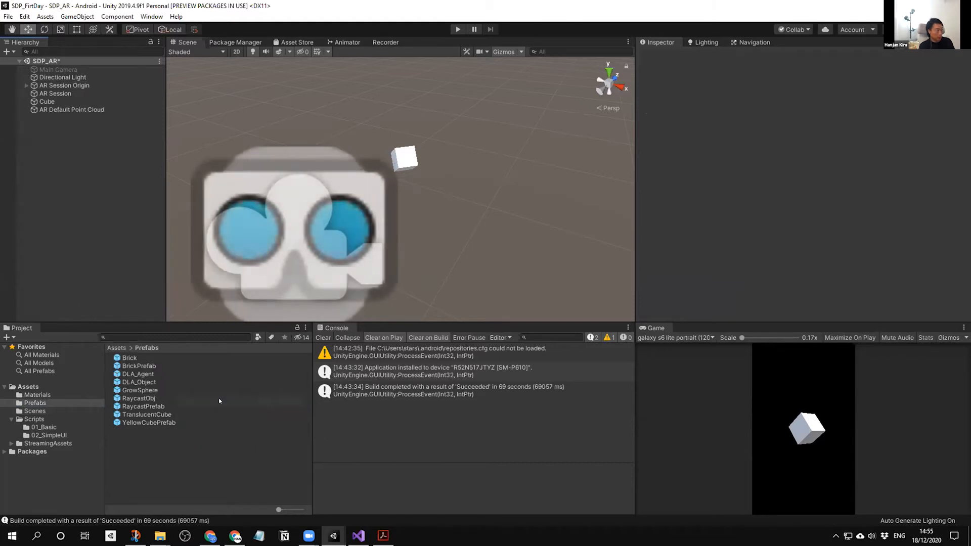
# - Examine the AR Default Point Cloud in the scene and review its Particle System settings
pyautogui.click(73, 108)
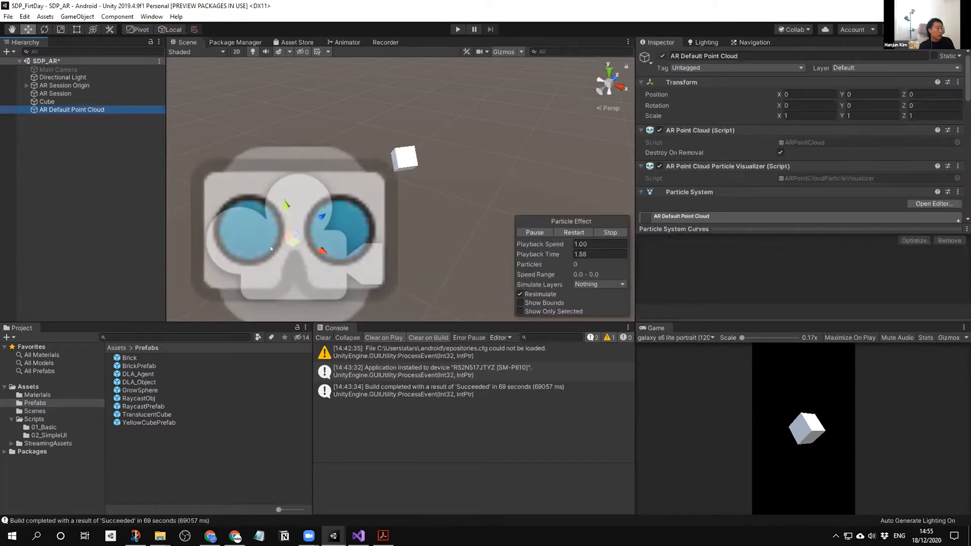
pyautogui.scroll(5, 270, 239)
pyautogui.scroll(-2, 271, 239)
pyautogui.click(178, 38)
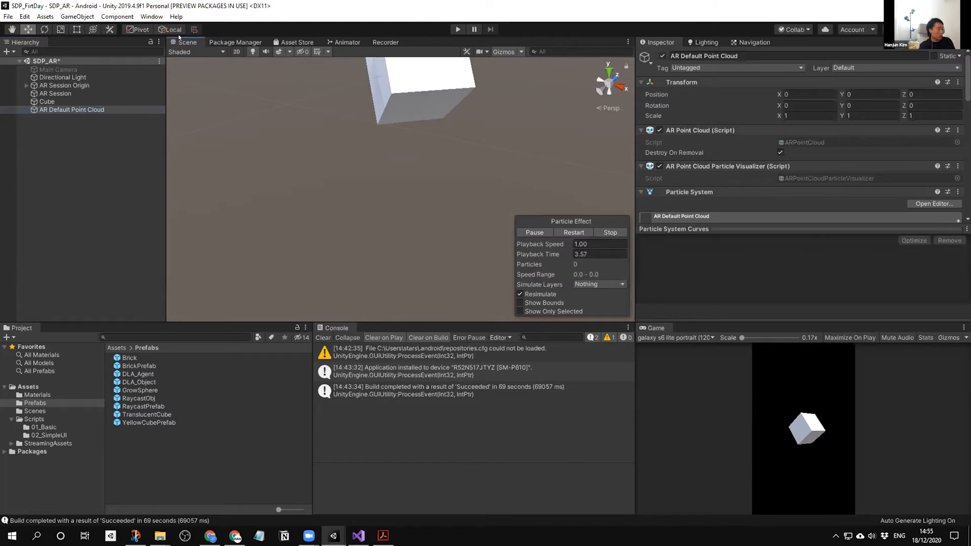
pyautogui.scroll(-6, 322, 263)
pyautogui.moveTo(371, 180); pyautogui.dragTo(332, 193, button='right')
pyautogui.scroll(6, 408, 158)
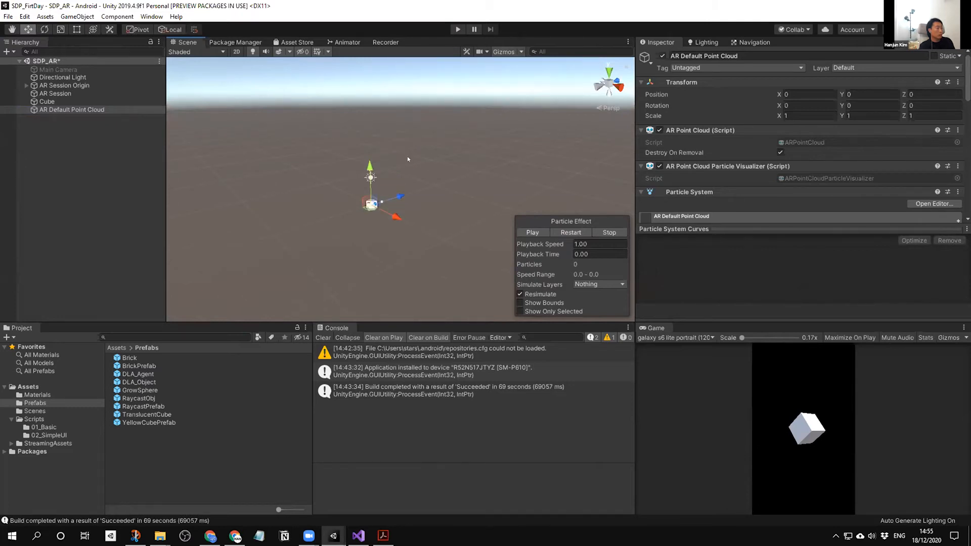
pyautogui.scroll(-3, 716, 168)
pyautogui.scroll(-5, 717, 168)
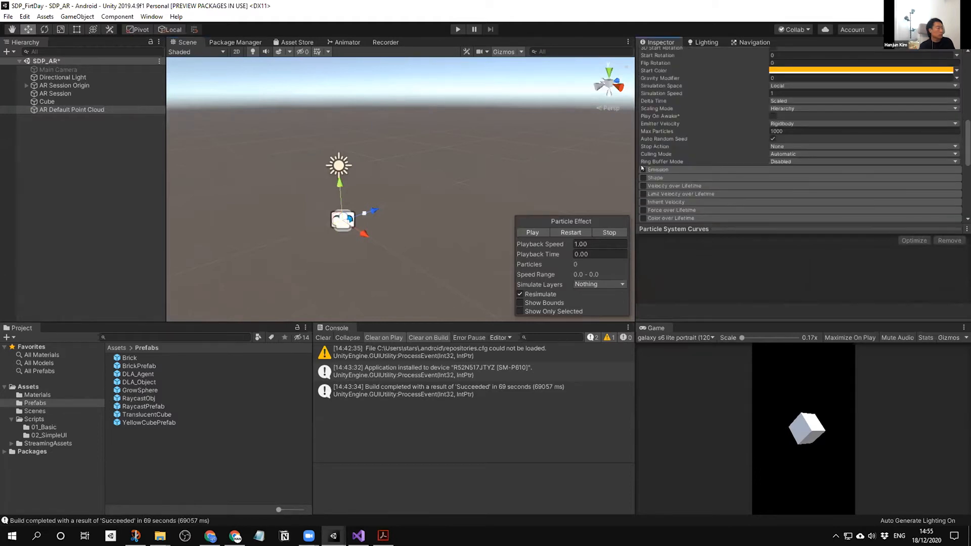
pyautogui.click(72, 170)
pyautogui.click(81, 111)
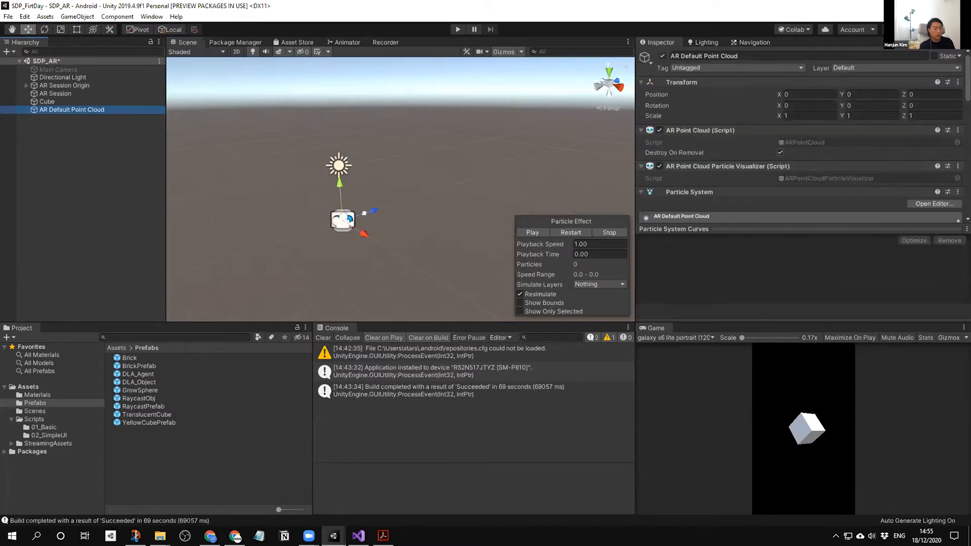
pyautogui.scroll(-3, 722, 167)
pyautogui.scroll(-2, 722, 168)
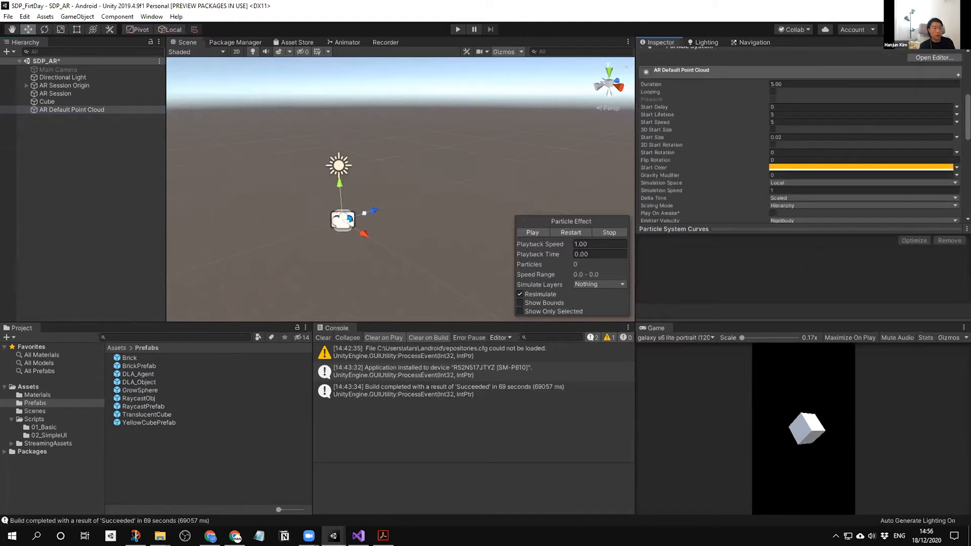
pyautogui.scroll(1, 799, 152)
pyautogui.scroll(1, 799, 152)
pyautogui.scroll(1, 334, 215)
pyautogui.scroll(6, 334, 215)
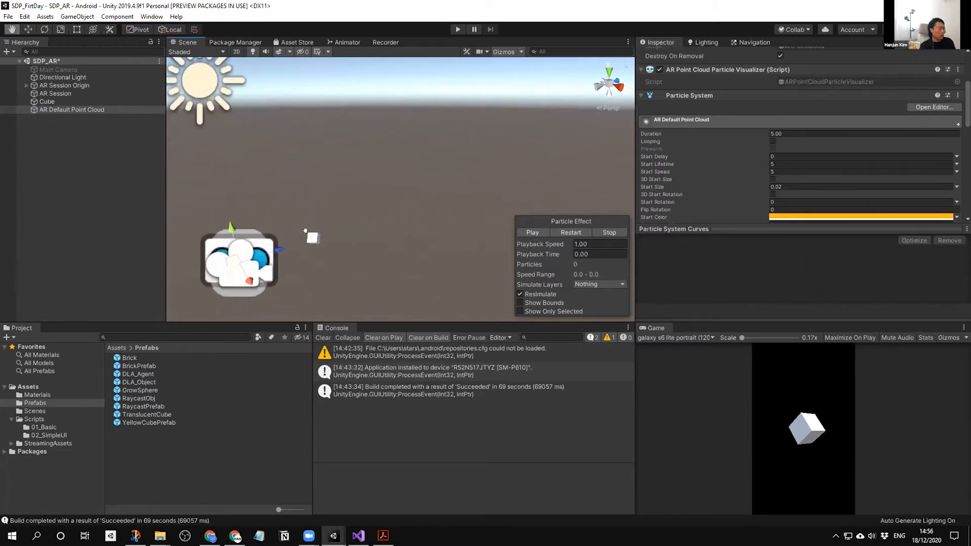
pyautogui.scroll(3, 252, 248)
pyautogui.moveTo(265, 238); pyautogui.dragTo(377, 203, button='middle')
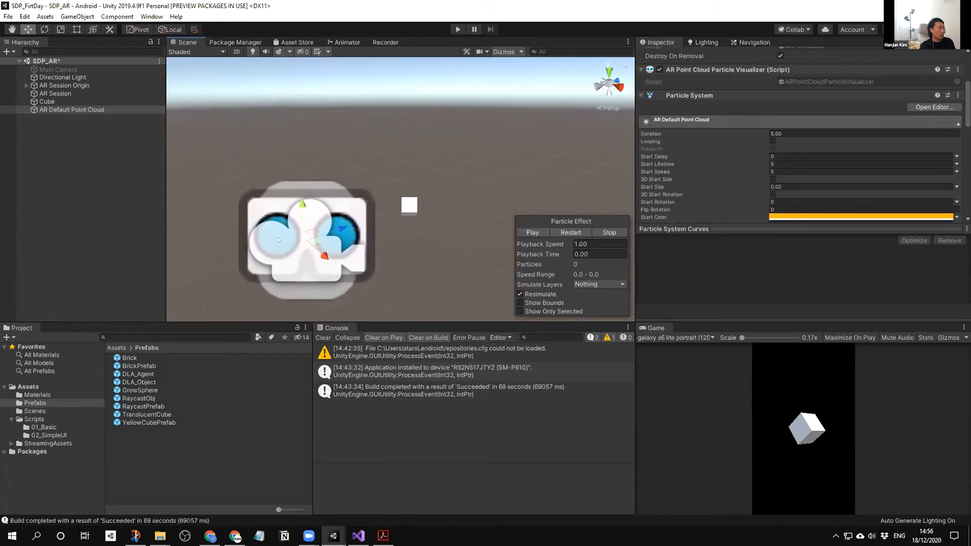
# - Enable Looping in the AR Default Point Cloud's Particle System
pyautogui.click(68, 142)
pyautogui.click(76, 110)
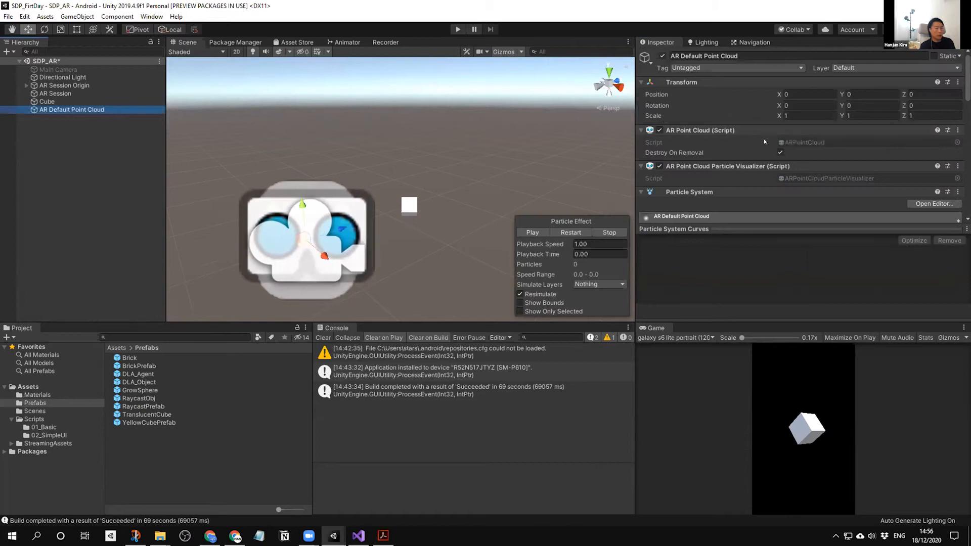
pyautogui.scroll(-3, 683, 165)
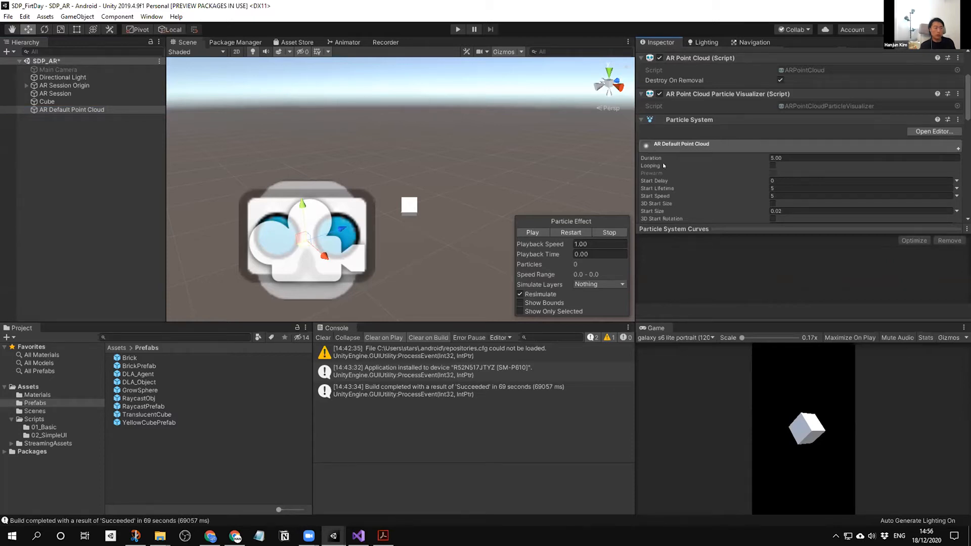
pyautogui.click(772, 166)
pyautogui.click(772, 166)
# - Hide the gizmo icons in the Scene view to get a clear look at the point cloud's origin
pyautogui.click(504, 52)
pyautogui.scroll(5, 292, 244)
pyautogui.moveTo(292, 244); pyautogui.dragTo(414, 192, button='middle')
pyautogui.scroll(-2, 416, 186)
pyautogui.scroll(2, 415, 186)
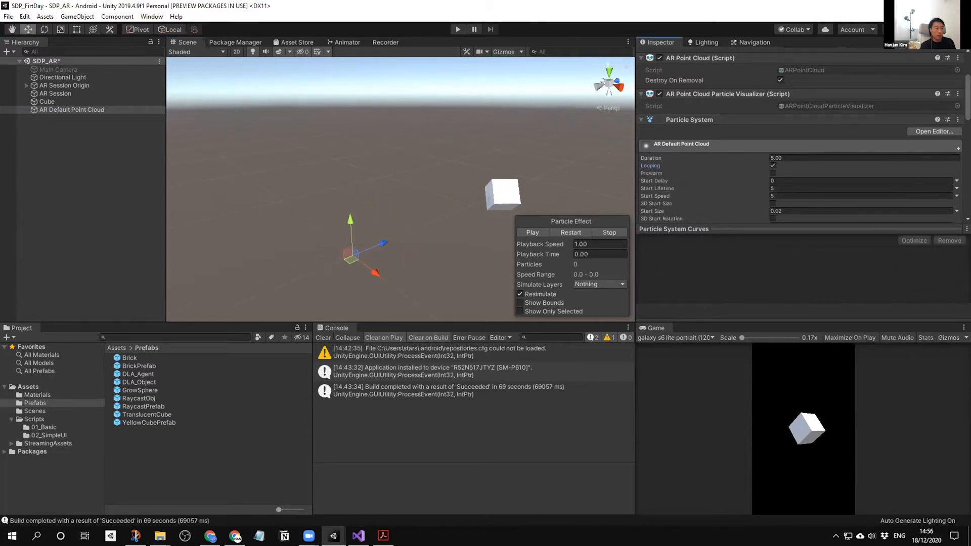
# - Examine the point cloud's main Particle System settings, including Start Size and the Scaling Mode options, keeping Scaling Mode on Hierarchy
pyautogui.scroll(-2, 860, 152)
pyautogui.scroll(-1, 813, 167)
pyautogui.moveTo(786, 165); pyautogui.dragTo(754, 167)
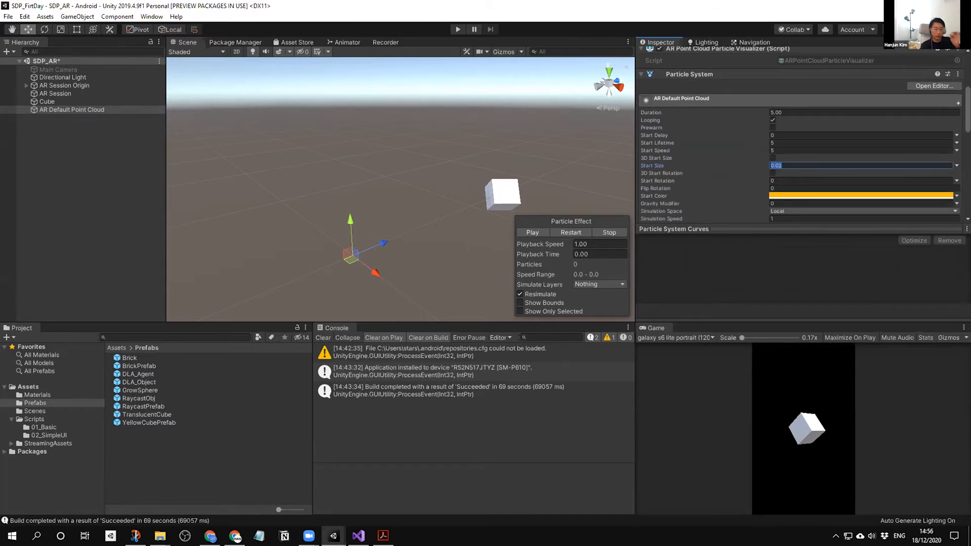
pyautogui.moveTo(969, 109); pyautogui.dragTo(968, 118)
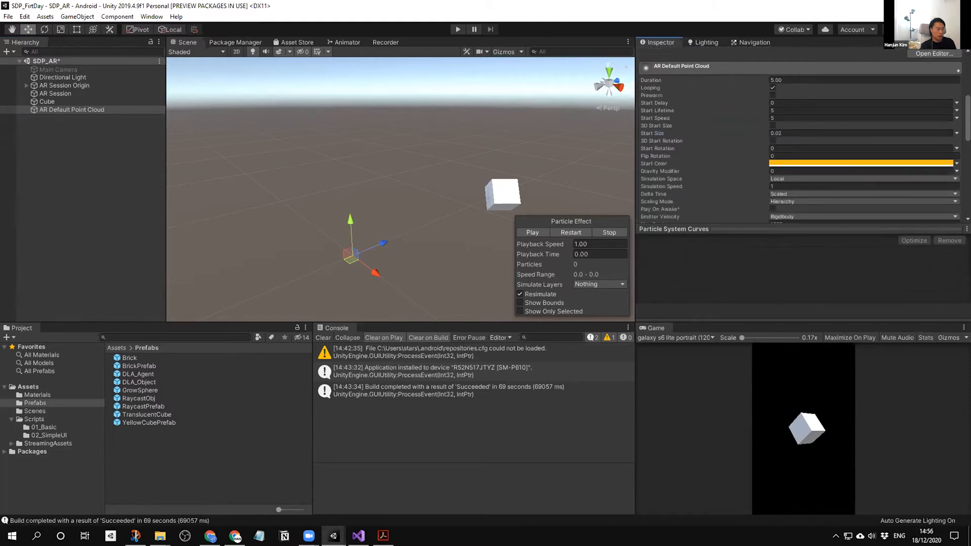
pyautogui.click(778, 200)
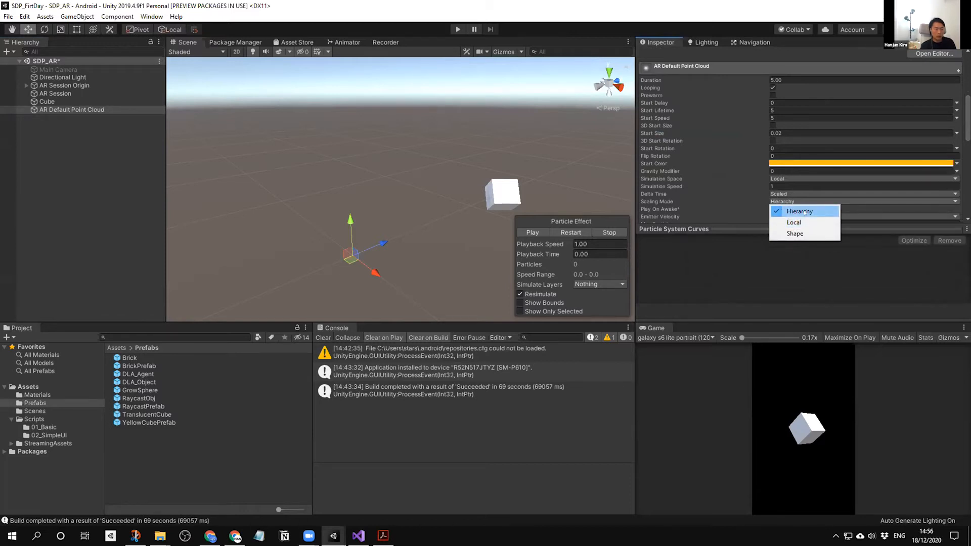
pyautogui.click(809, 211)
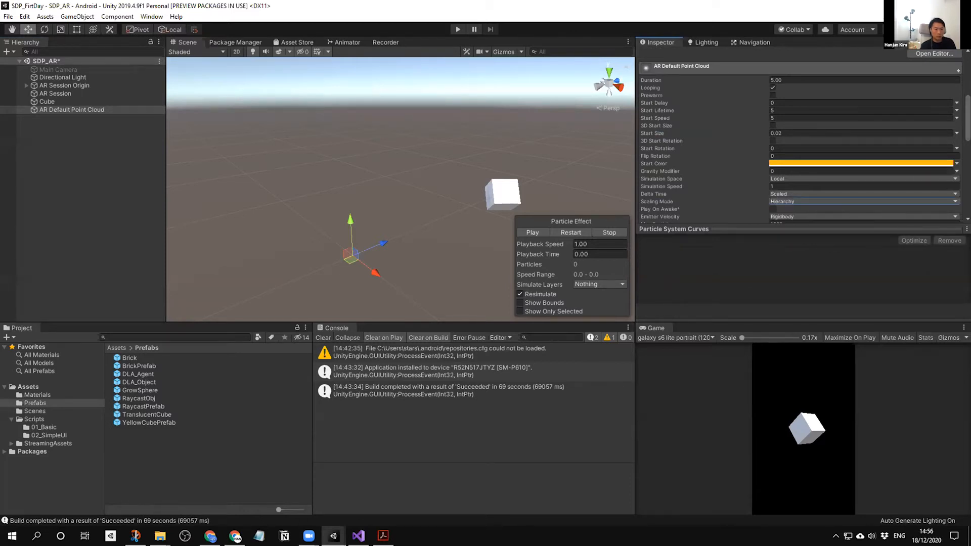
# - Try switching on the Emission module of the point cloud's Particle System, and switch it off again
pyautogui.scroll(-5, 761, 159)
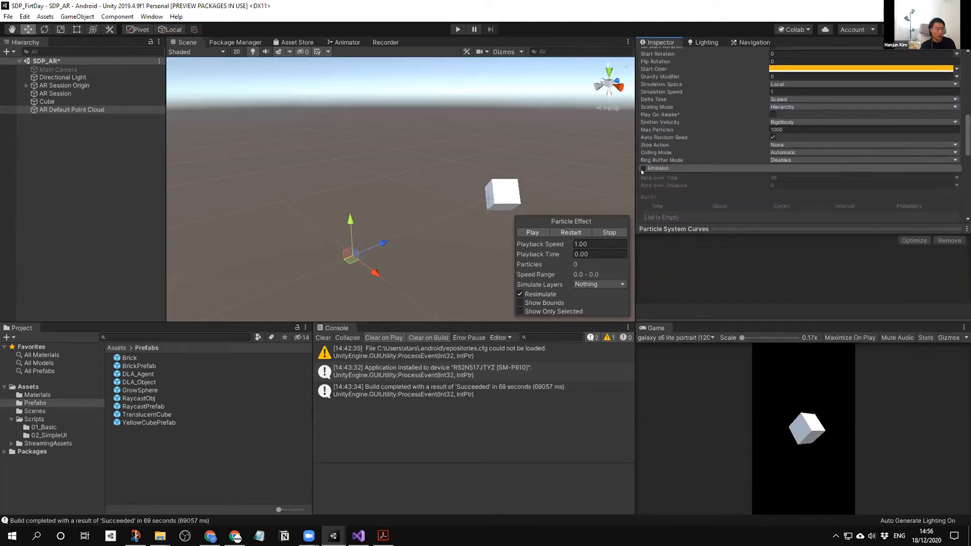
pyautogui.click(643, 168)
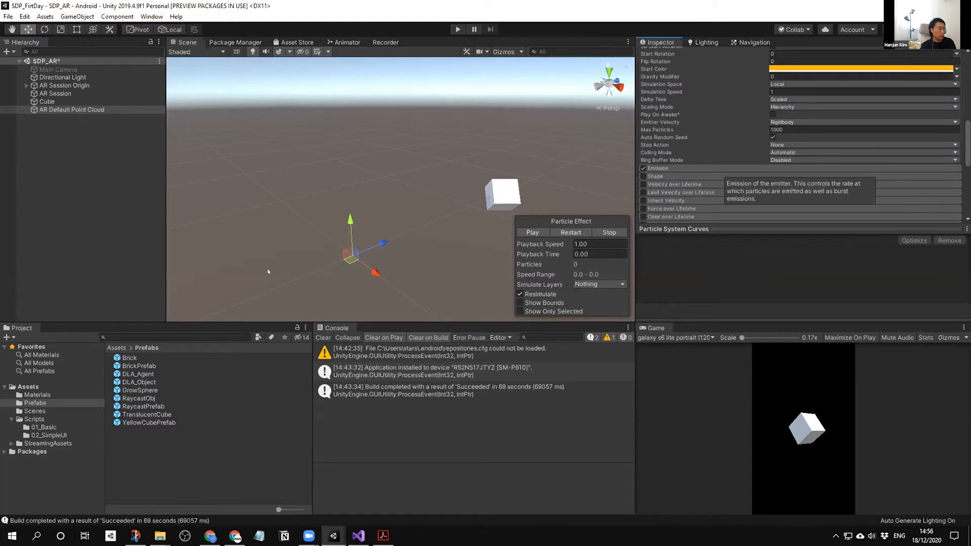
pyautogui.click(643, 168)
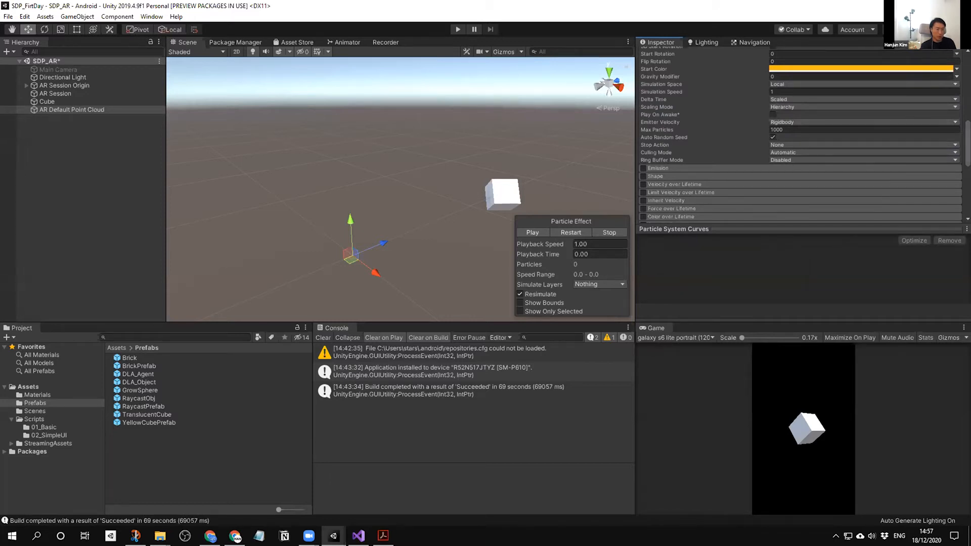
# - Examine the optional modules of the point cloud's Particle System, including the Renderer module
pyautogui.scroll(-7, 659, 164)
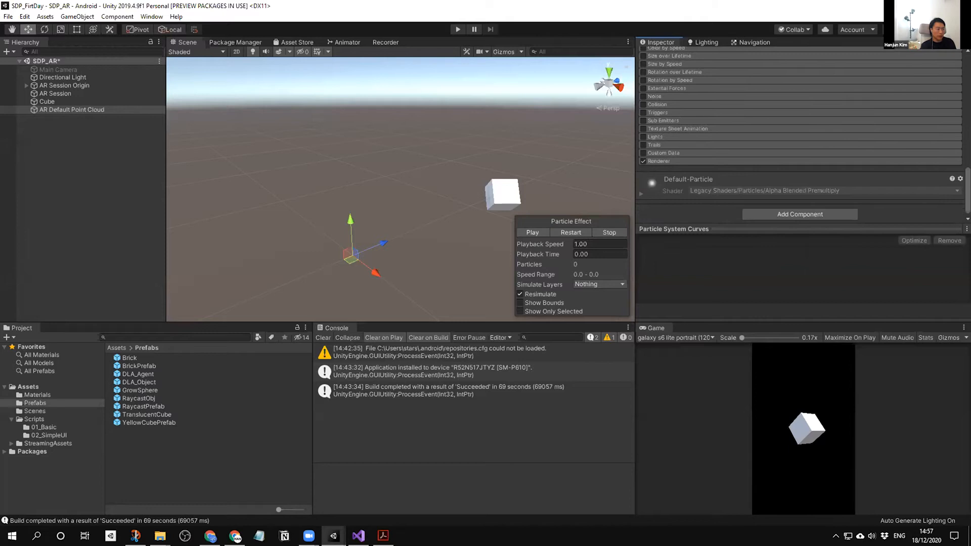
pyautogui.click(659, 162)
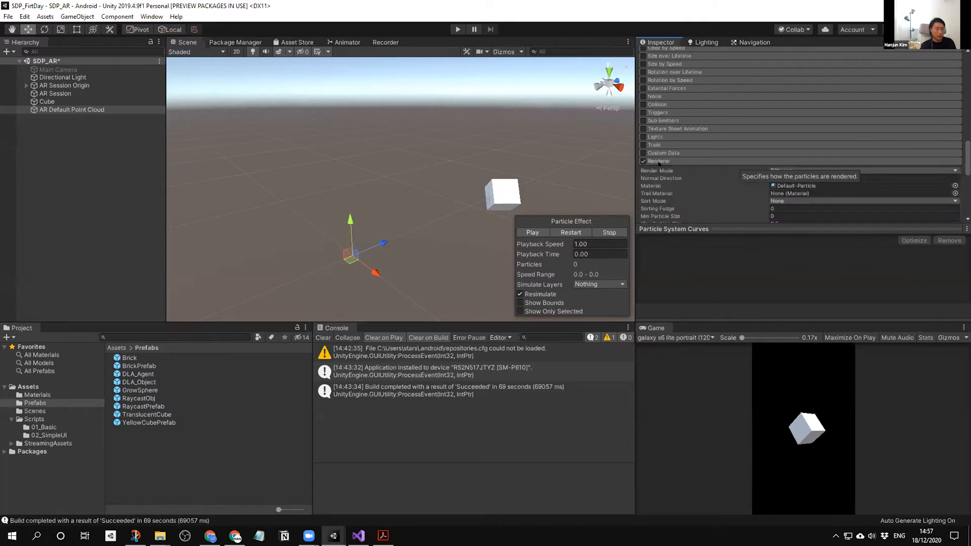
pyautogui.click(659, 162)
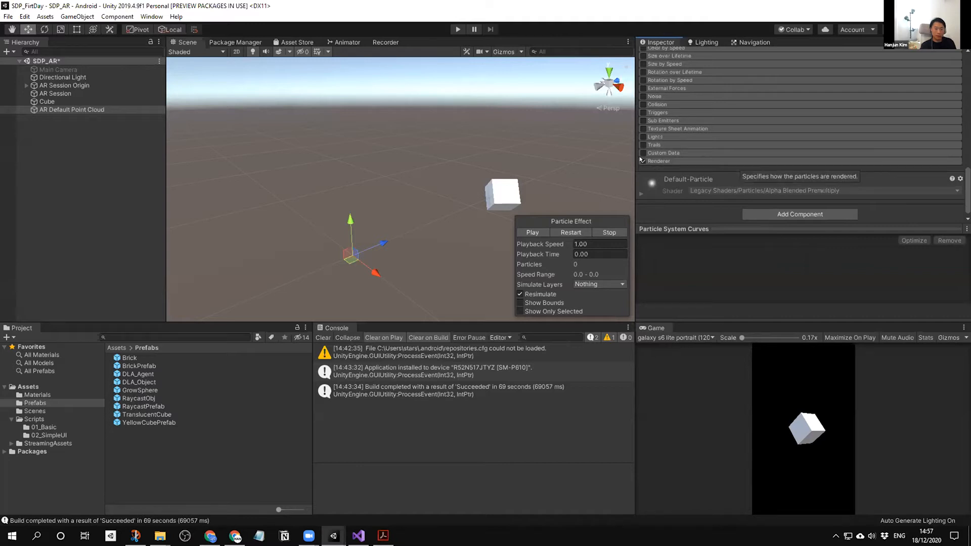
pyautogui.scroll(-1, 917, 167)
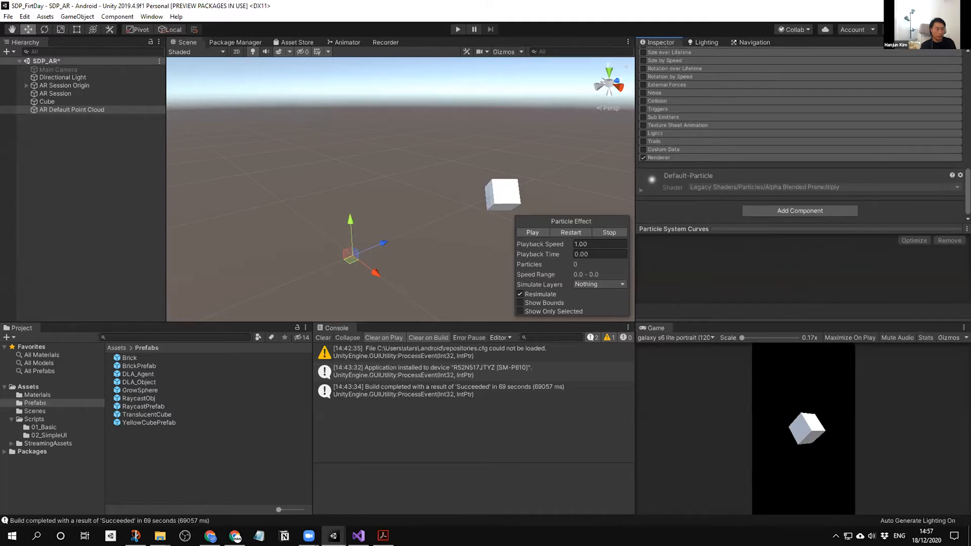
pyautogui.scroll(2, 799, 131)
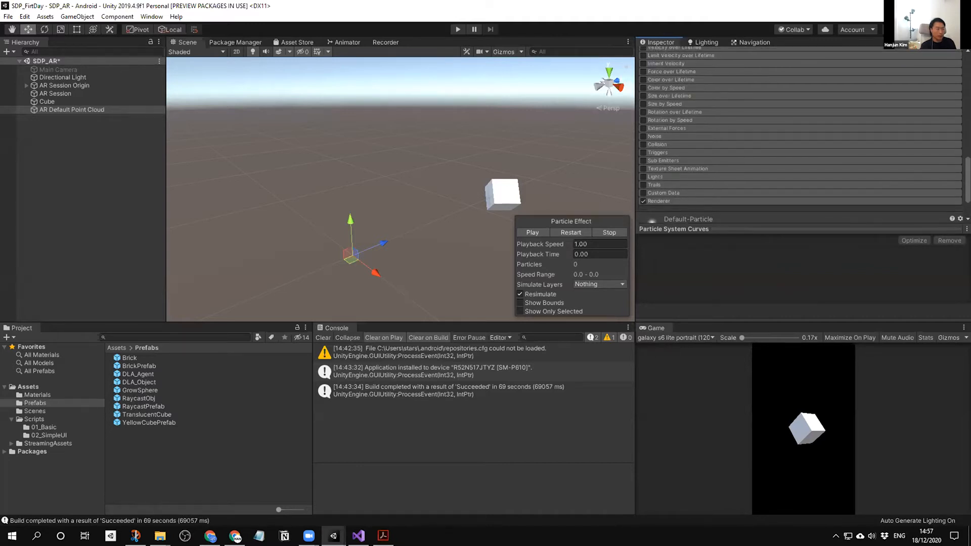
pyautogui.scroll(10, 799, 137)
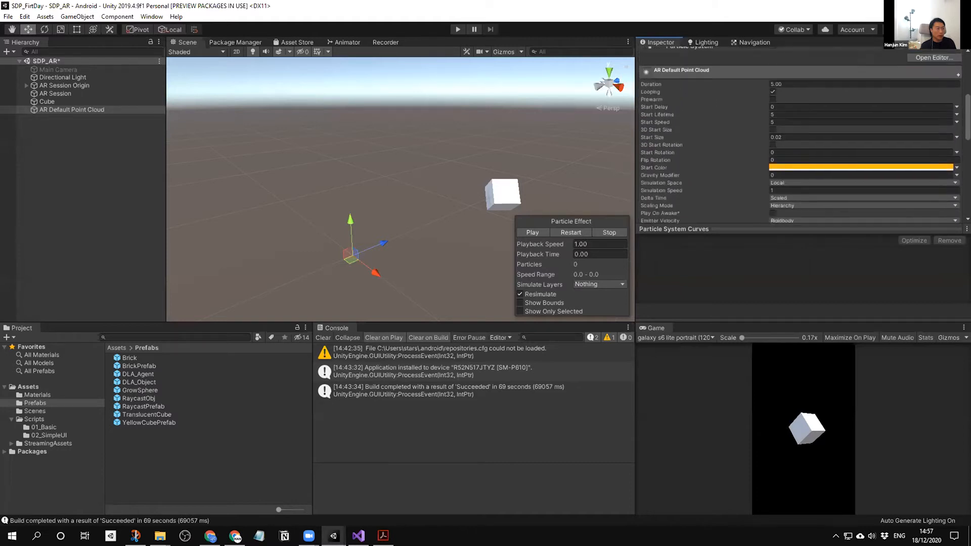
pyautogui.scroll(-10, 704, 158)
# - Review the Renderer module's settings and look through the materials available for the point cloud's particles
pyautogui.click(663, 157)
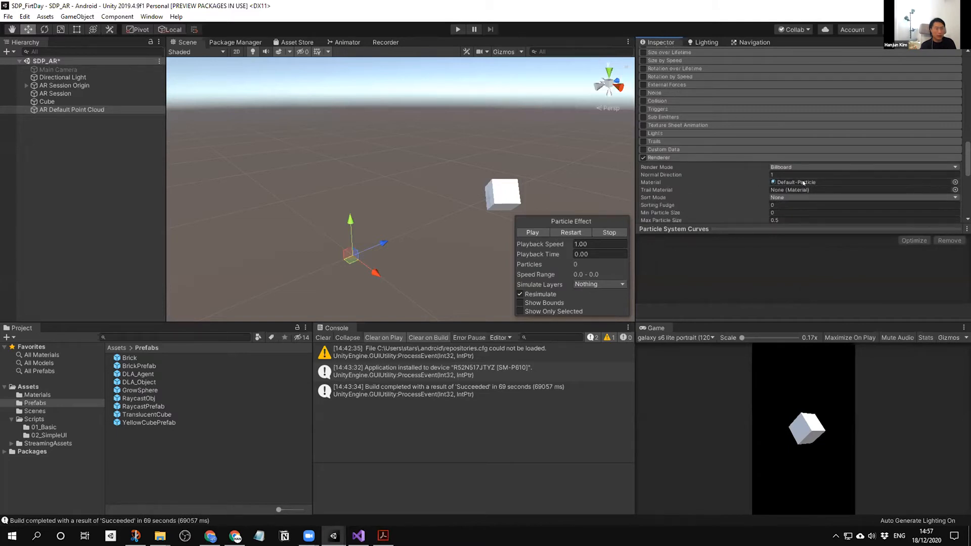
pyautogui.click(955, 182)
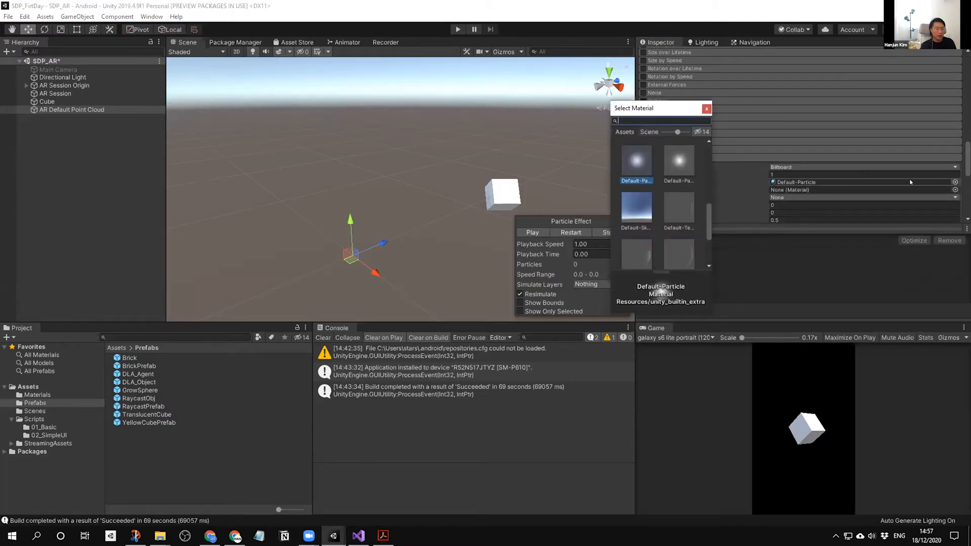
pyautogui.click(633, 166)
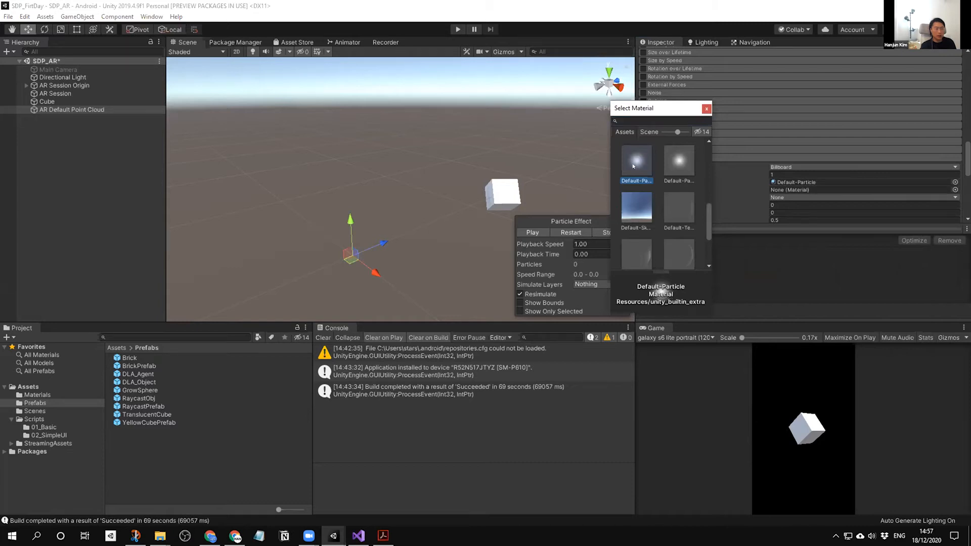
pyautogui.click(706, 109)
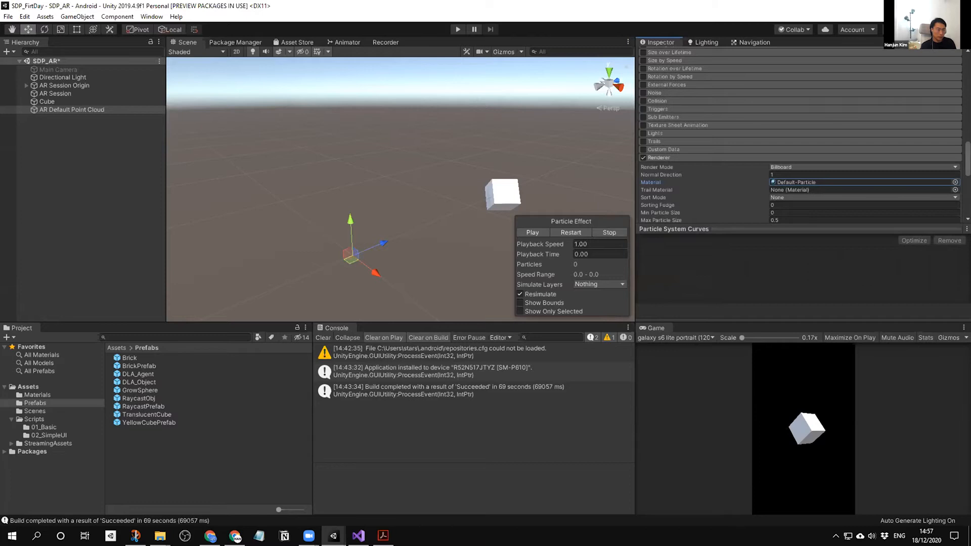
pyautogui.scroll(-3, 800, 132)
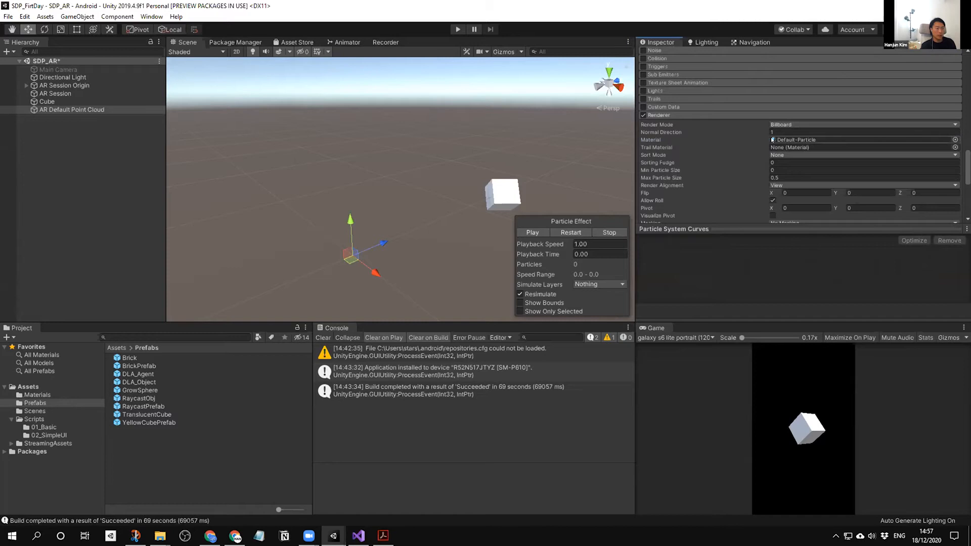
pyautogui.click(955, 139)
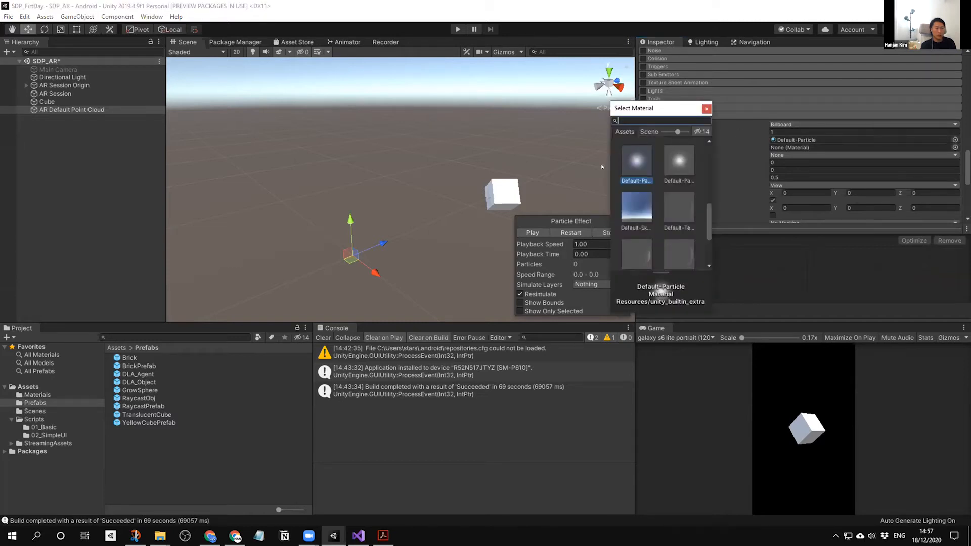
pyautogui.click(705, 109)
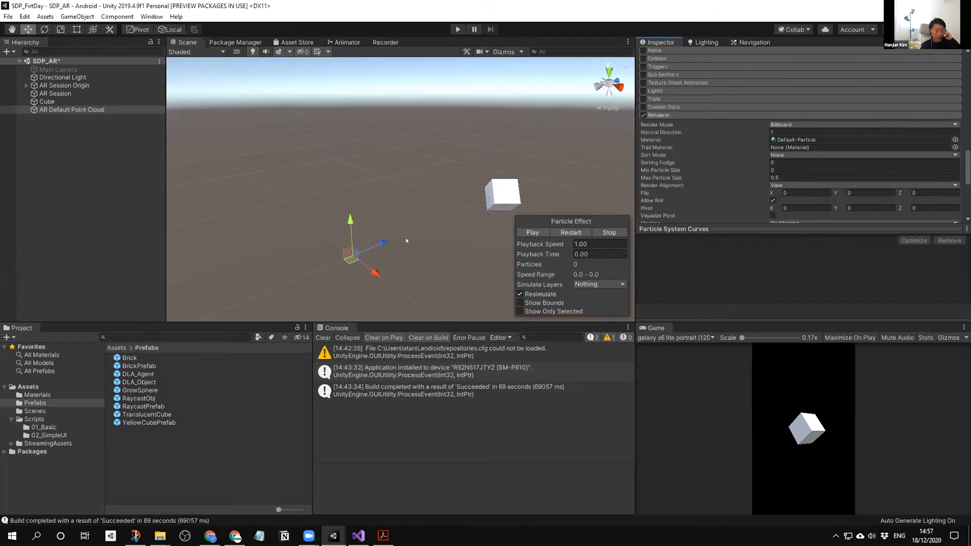
pyautogui.scroll(-1, 800, 137)
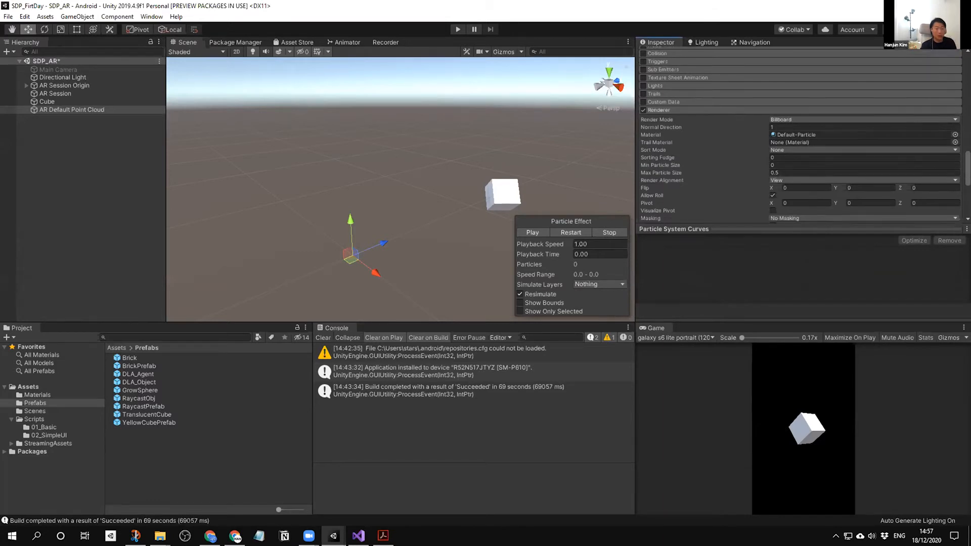
pyautogui.scroll(-3, 800, 136)
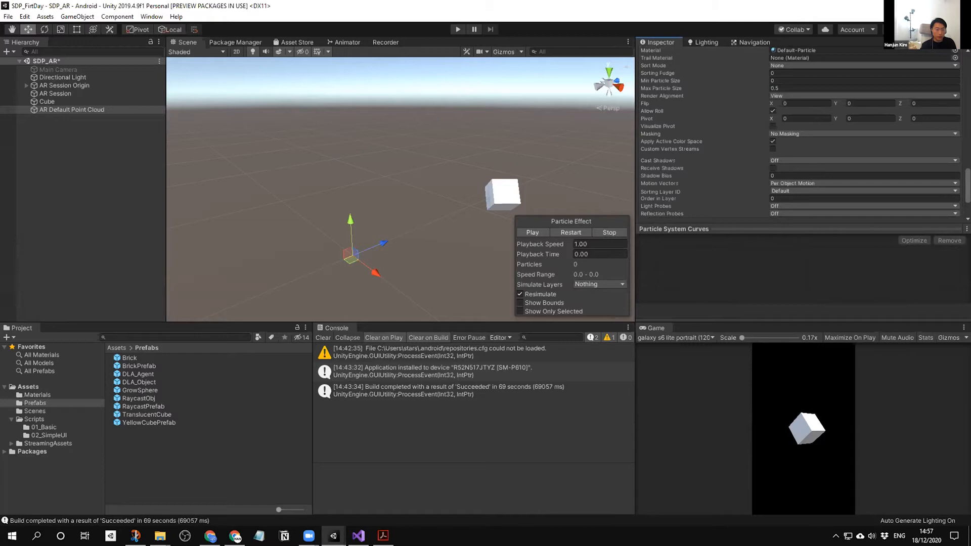
pyautogui.scroll(10, 800, 137)
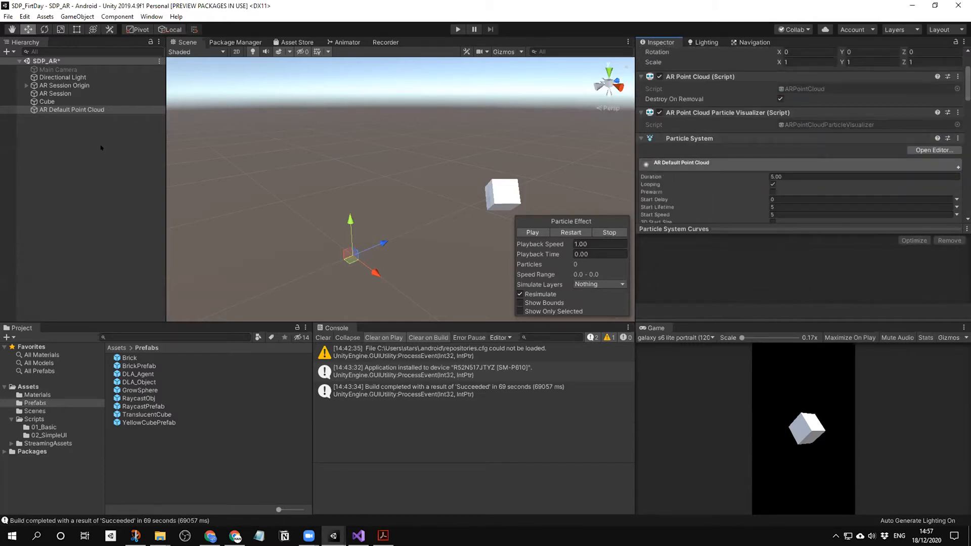
# - Save the AR Default Point Cloud as a prefab in the Prefabs folder and delete its instance from the scene
pyautogui.click(92, 133)
pyautogui.click(65, 110)
pyautogui.click(53, 164)
pyautogui.click(51, 110)
pyautogui.moveTo(100, 240); pyautogui.dragTo(154, 439)
pyautogui.click(97, 189)
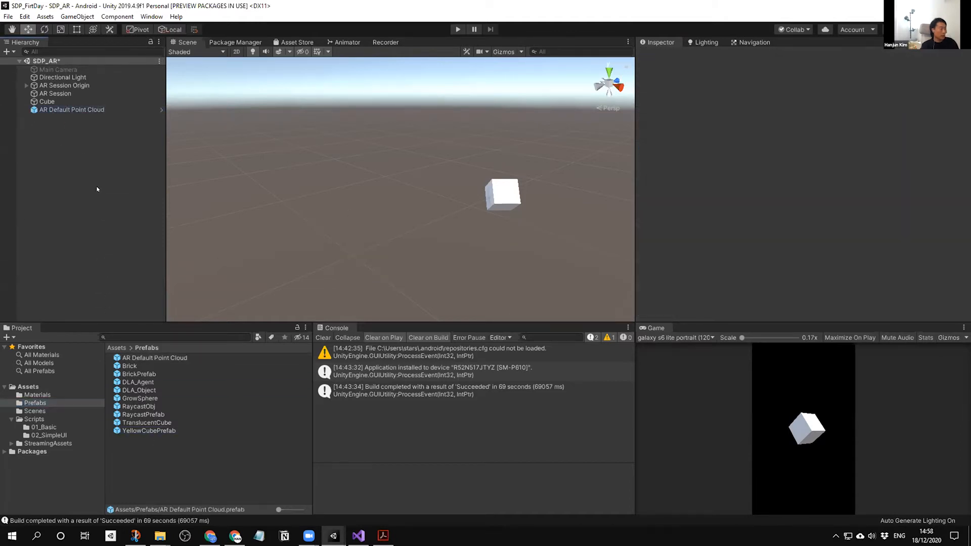
pyautogui.click(73, 110)
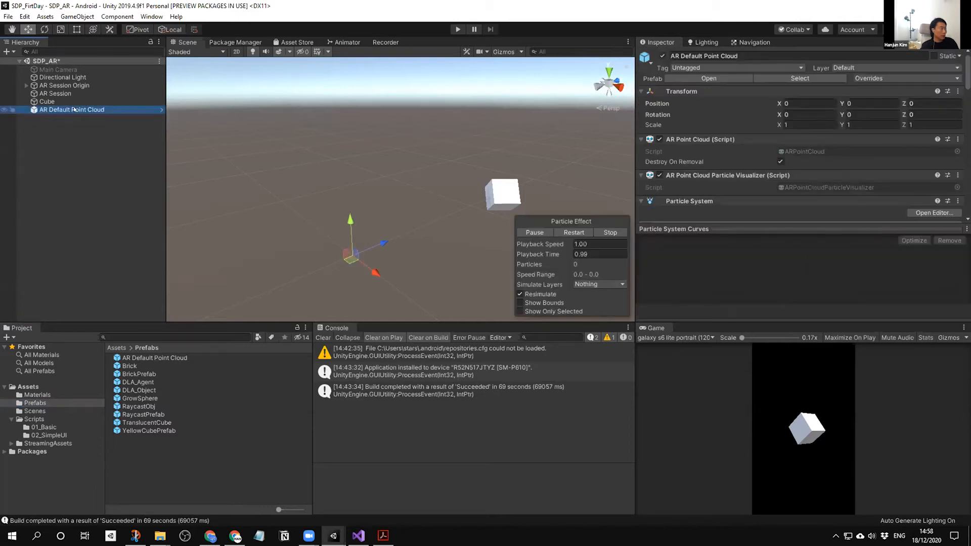
pyautogui.press('Delete')
# - Assign the AR Default Point Cloud prefab as the Point Cloud Prefab in the AR Session Origin's AR Point Cloud Manager
pyautogui.click(122, 85)
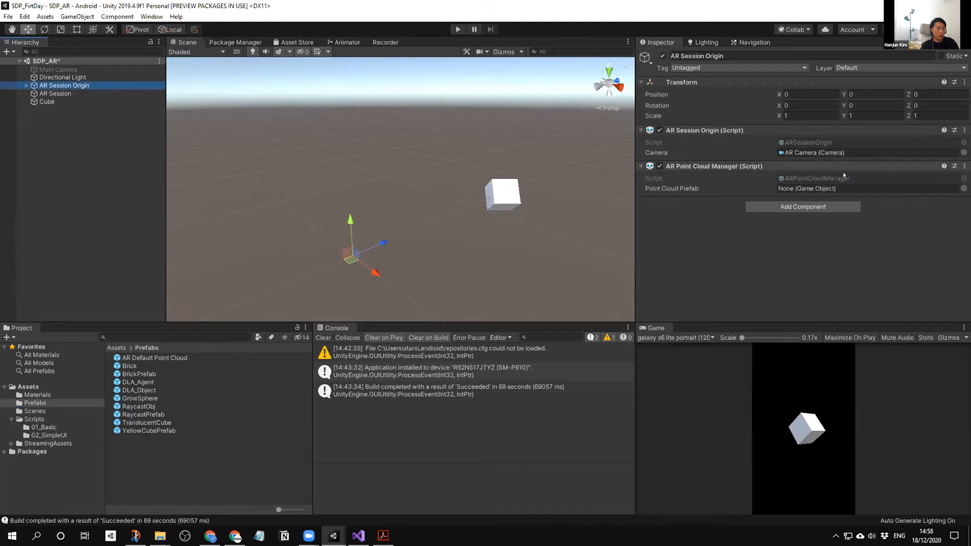
pyautogui.moveTo(152, 358); pyautogui.dragTo(875, 190)
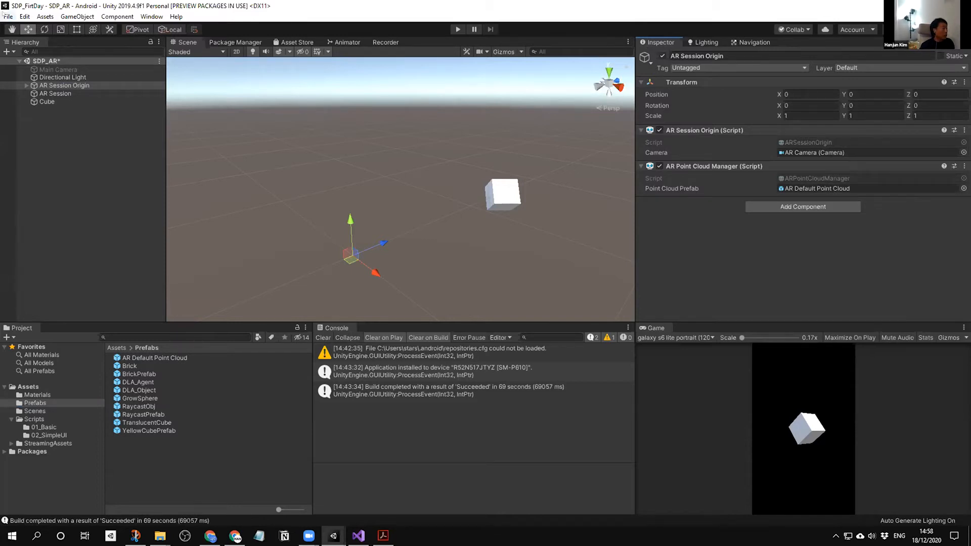
# - Start a Build And Run of the project for the Android device
pyautogui.click(5, 15)
pyautogui.click(30, 127)
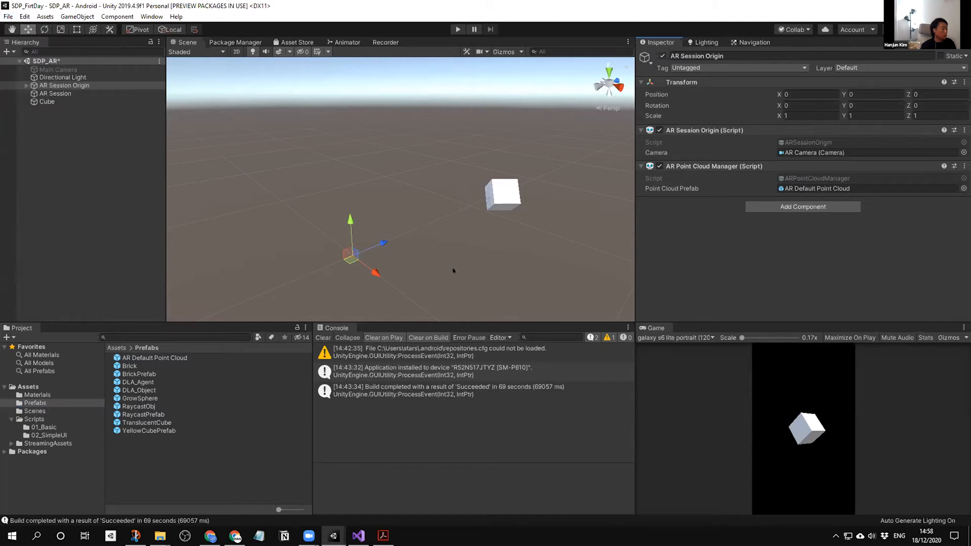
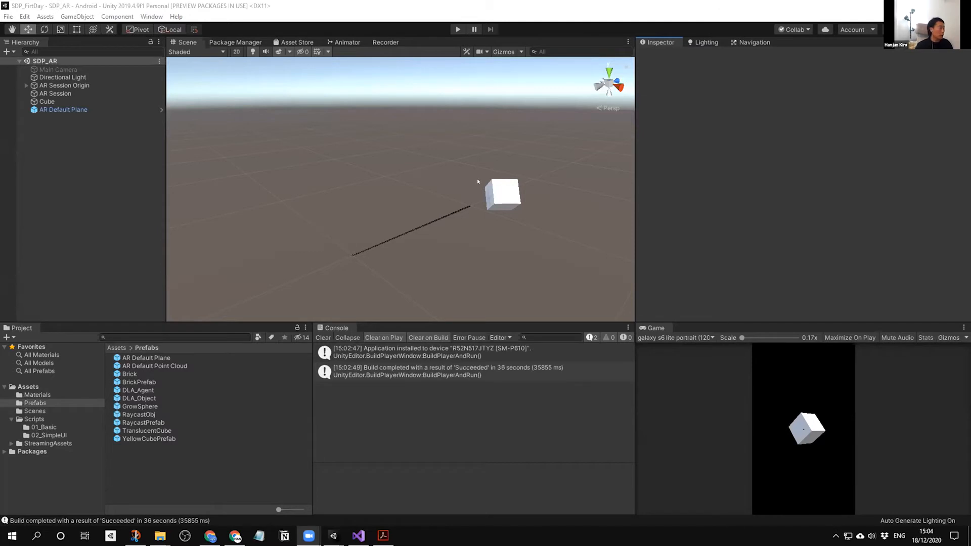
# - Add an AR Raycast Manager component to the AR Session Origin object
pyautogui.click(64, 85)
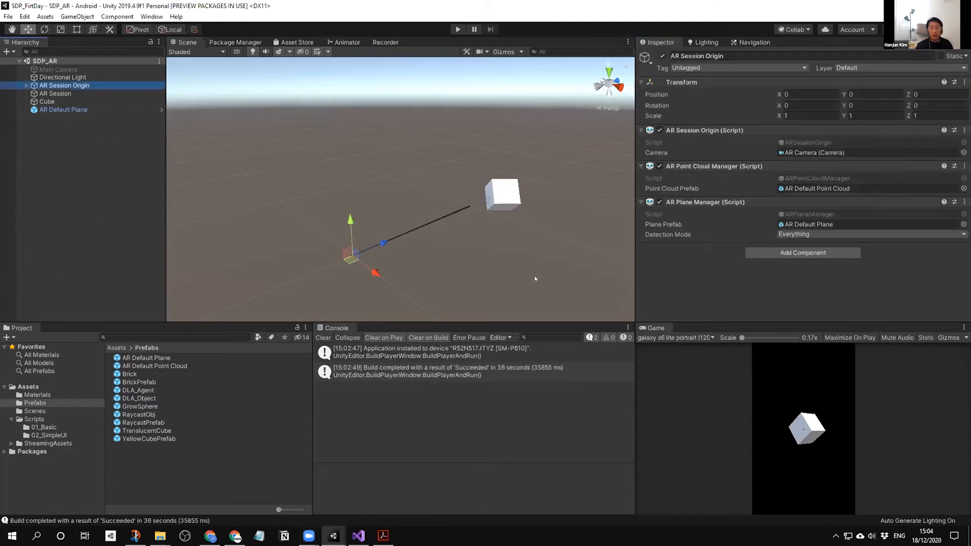
pyautogui.click(773, 253)
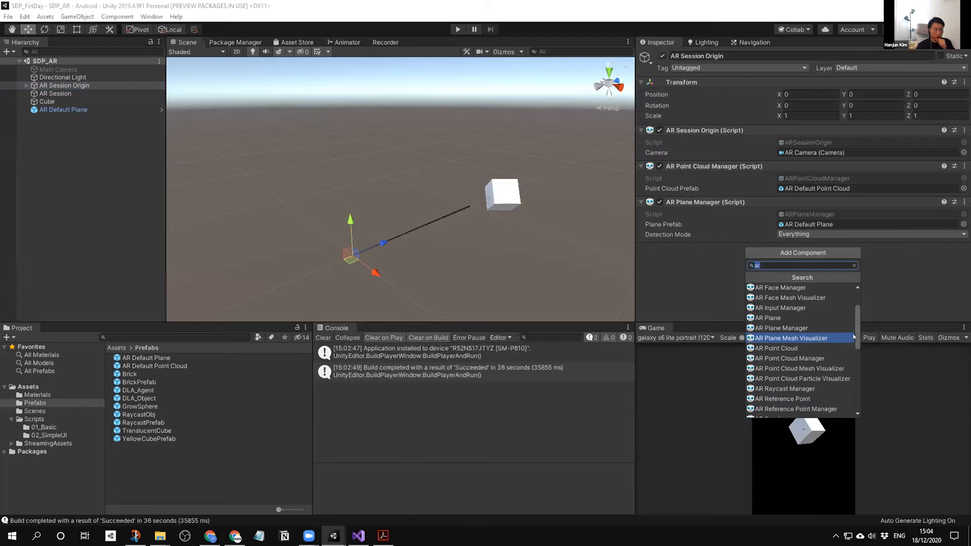
pyautogui.scroll(-3, 805, 354)
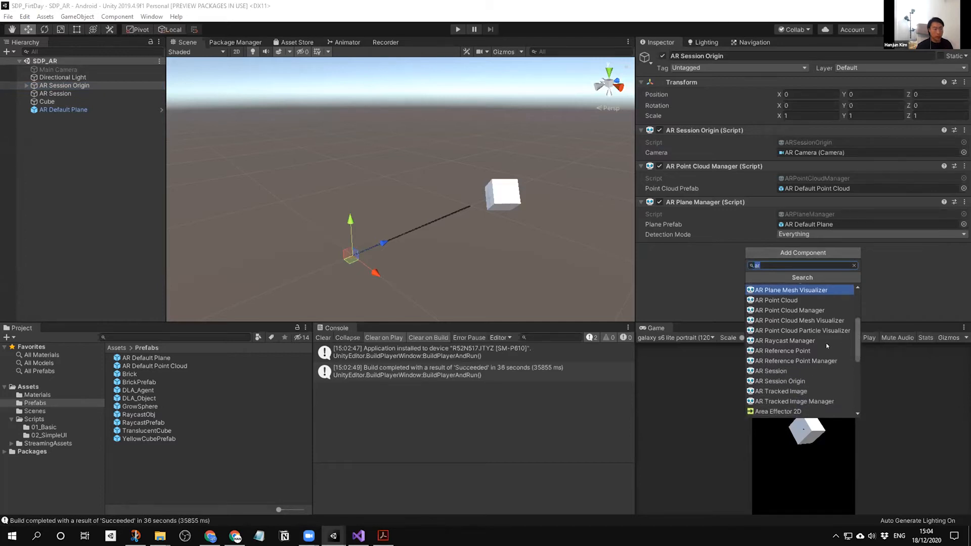
pyautogui.click(808, 341)
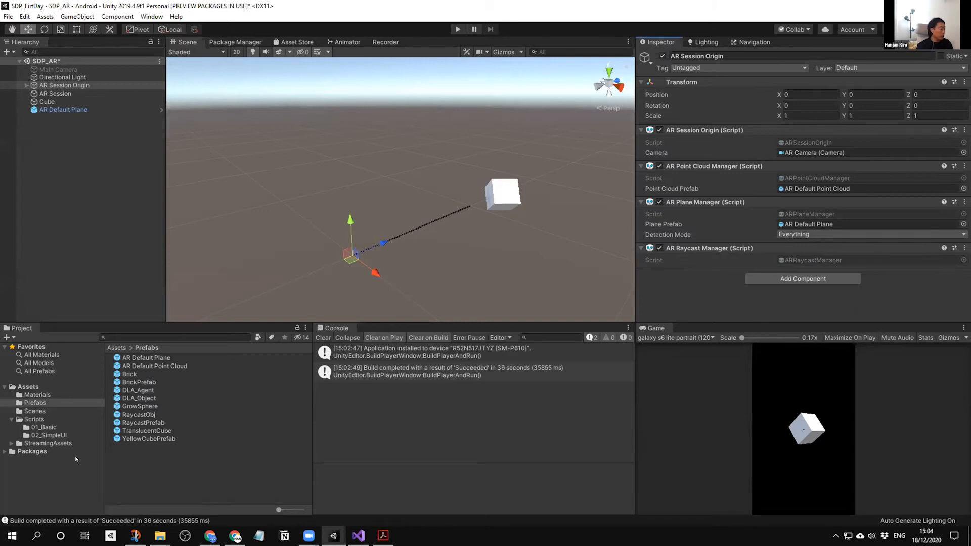
# - Create a C# script named ARRaycastManager in the Scripts folder
pyautogui.click(32, 419)
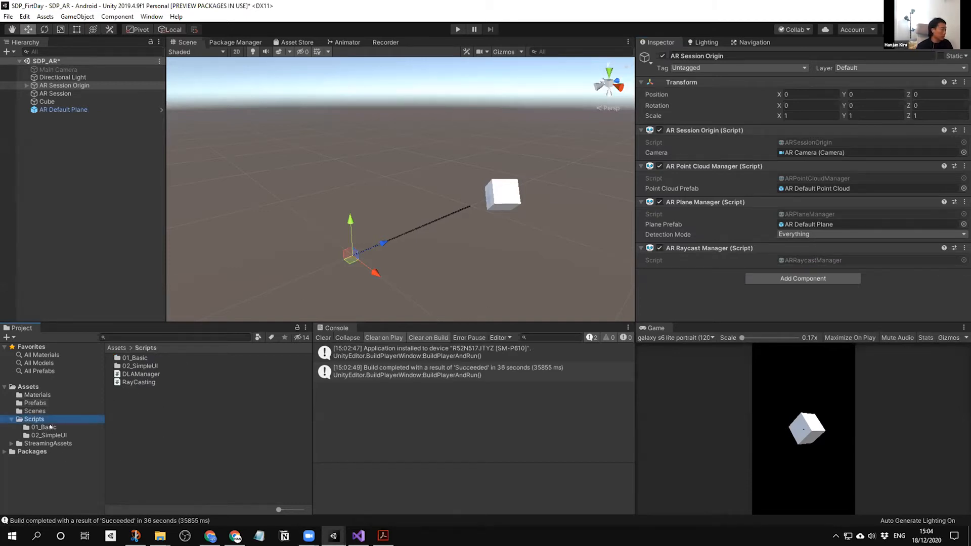
pyautogui.rightClick(145, 411)
pyautogui.moveTo(220, 148)
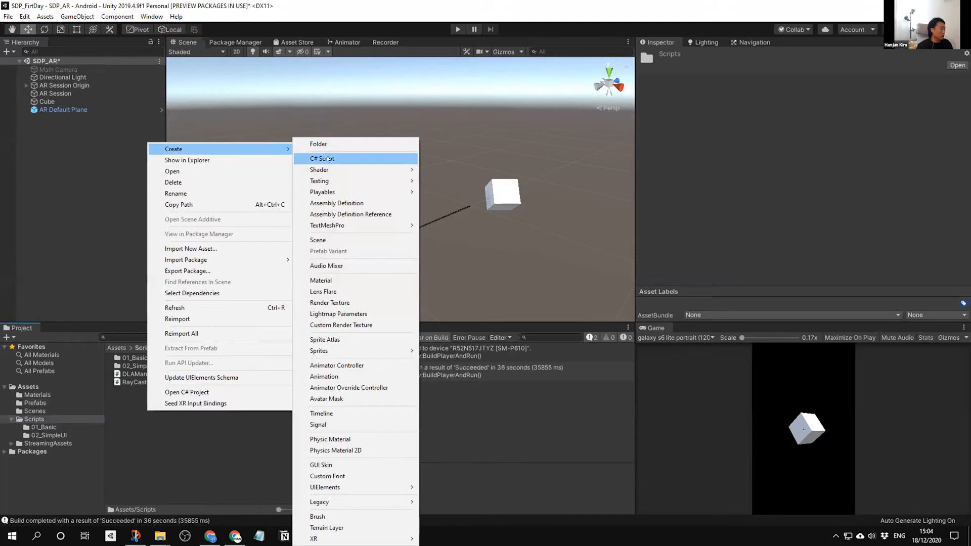
pyautogui.click(328, 159)
pyautogui.write('A')
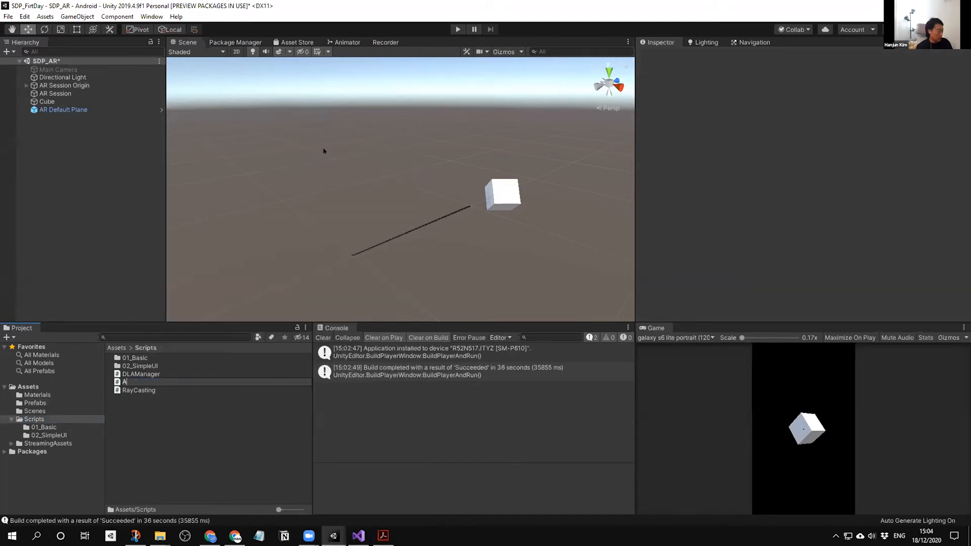
pyautogui.write('RRaycastManager')
pyautogui.press('Return')
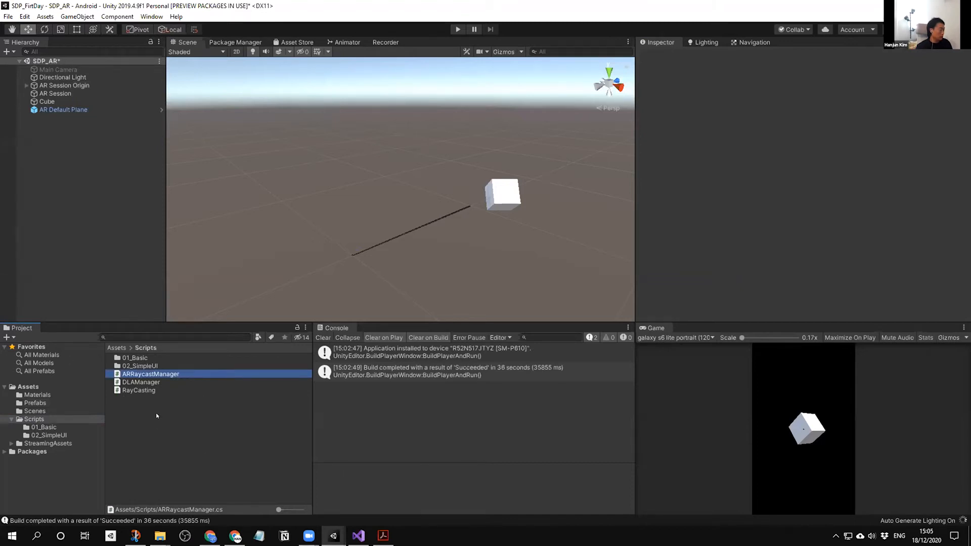
pyautogui.click(155, 374)
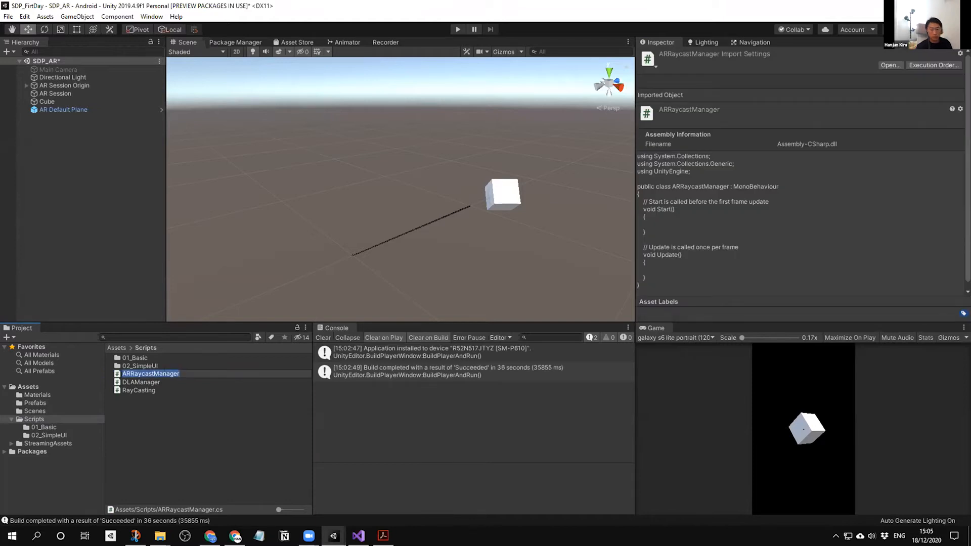
# - Create an empty GameObject at the root of the SDP_AR scene and reset its transform
pyautogui.click(68, 145)
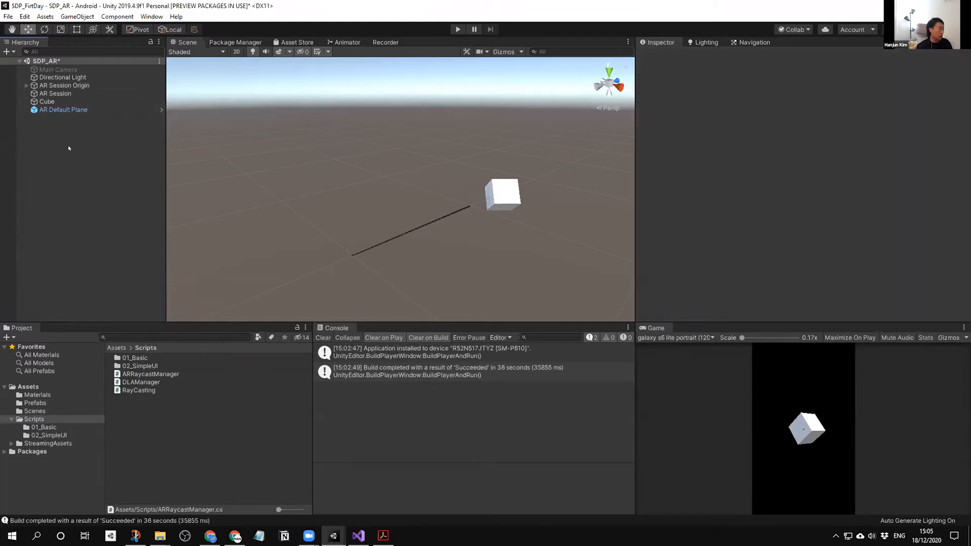
pyautogui.rightClick(70, 146)
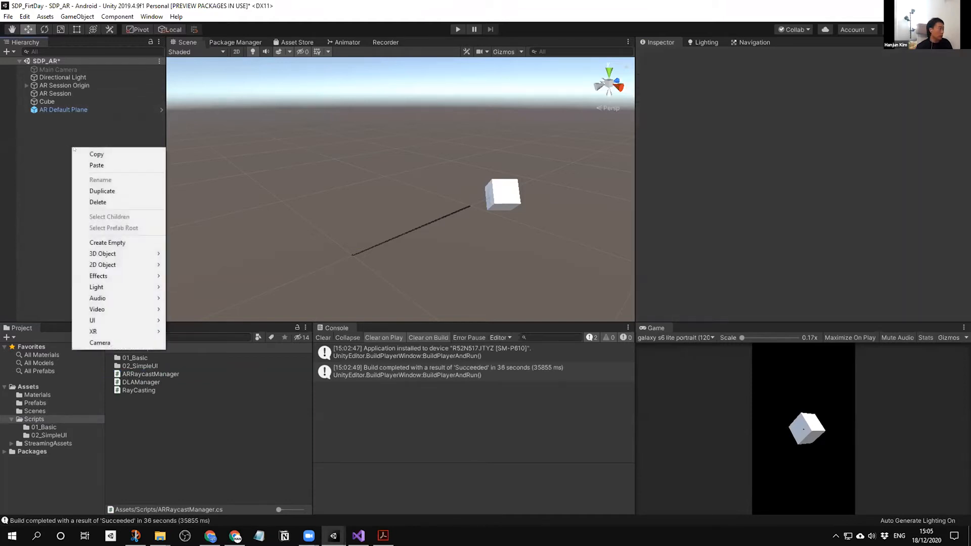
pyautogui.click(134, 244)
pyautogui.rightClick(696, 82)
pyautogui.click(713, 91)
pyautogui.click(101, 135)
# - Rename the empty GameObject to ARRaycastManager and attach the ARRaycastManager script to it
pyautogui.click(57, 117)
pyautogui.click(58, 118)
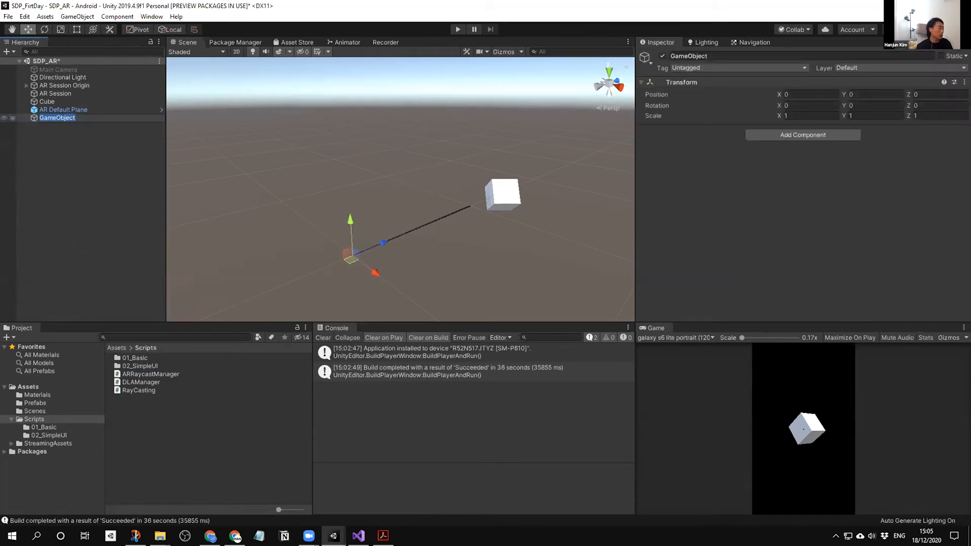
pyautogui.write('ARRa')
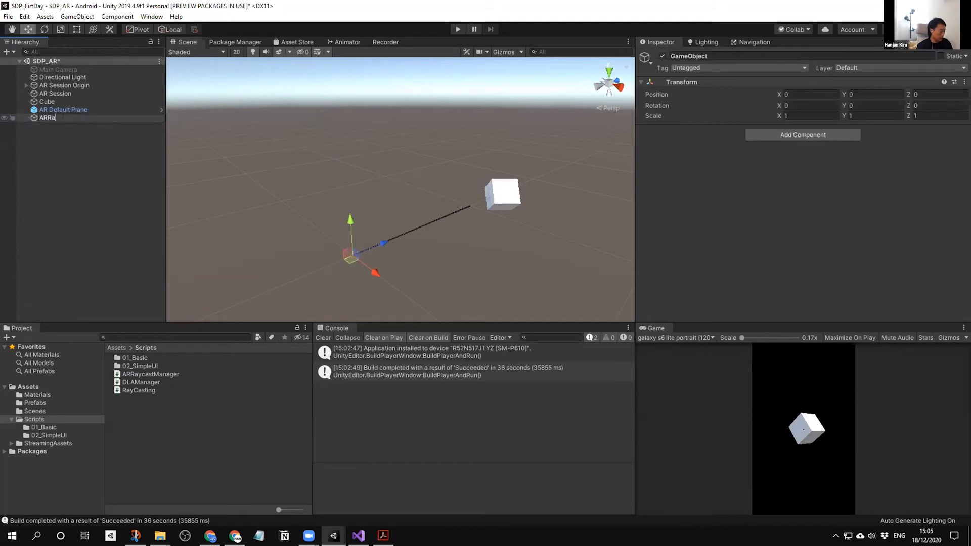
pyautogui.write('ycastManager')
pyautogui.press('Return')
pyautogui.click(189, 475)
pyautogui.moveTo(154, 374); pyautogui.dragTo(75, 118)
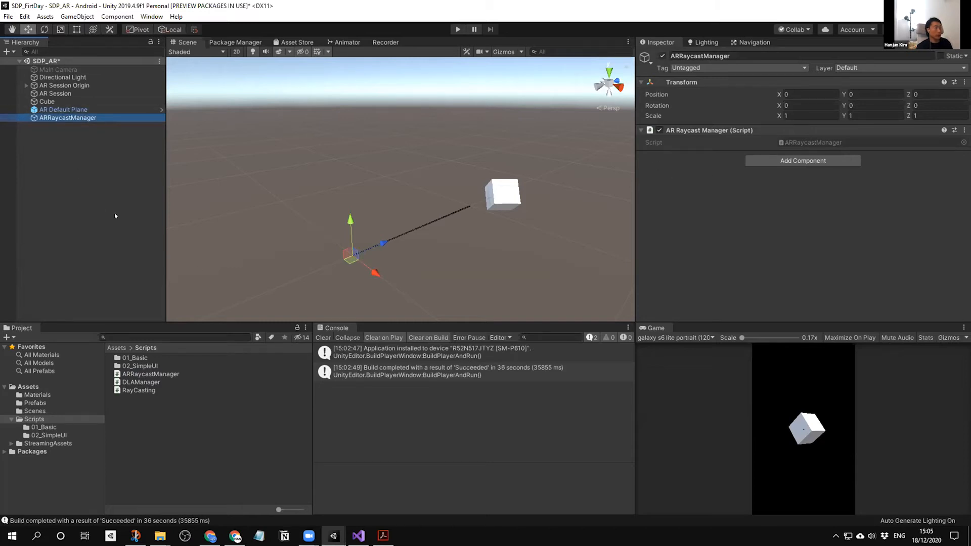
# - Open the ARRaycastManager script in Visual Studio and review the RaycastBuild script from the 01_Basic folder for reference
pyautogui.click(150, 375)
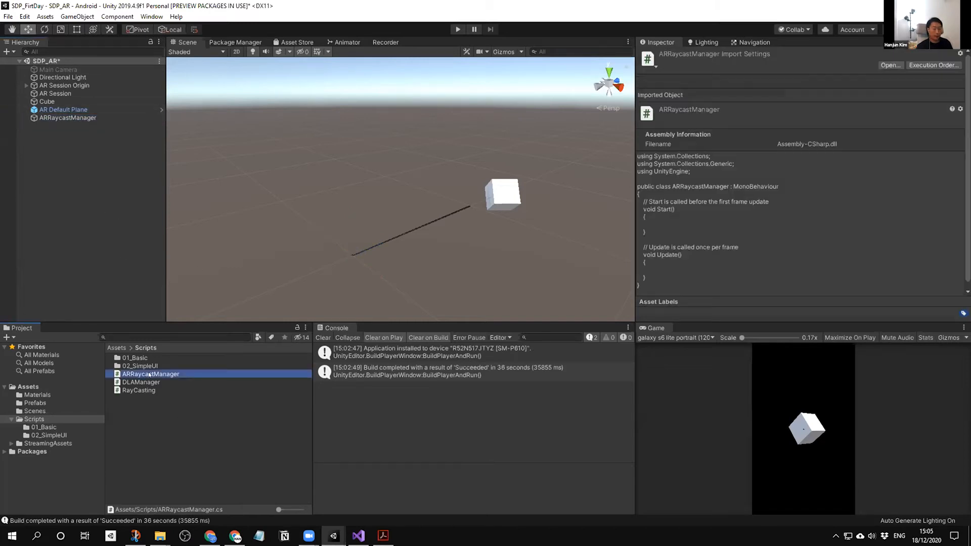
pyautogui.doubleClick(150, 375)
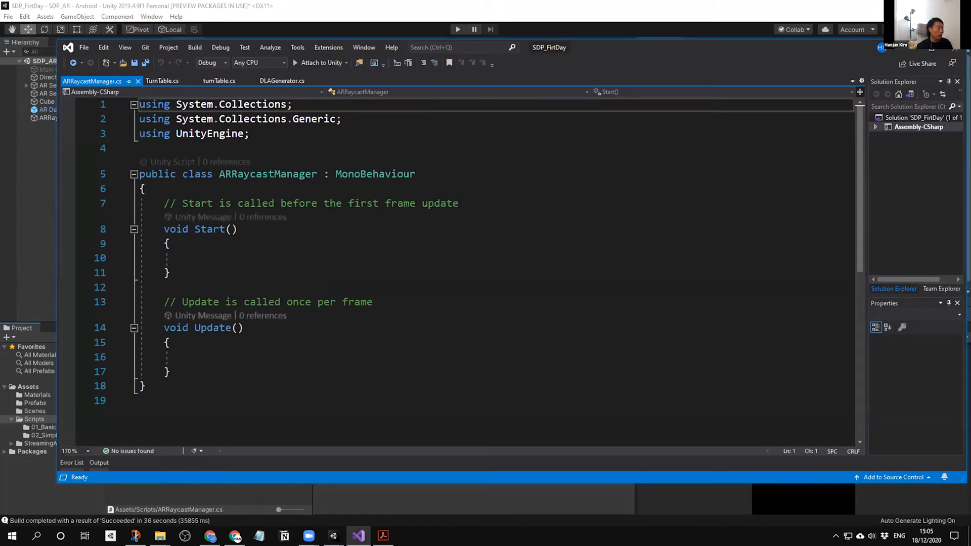
pyautogui.click(175, 495)
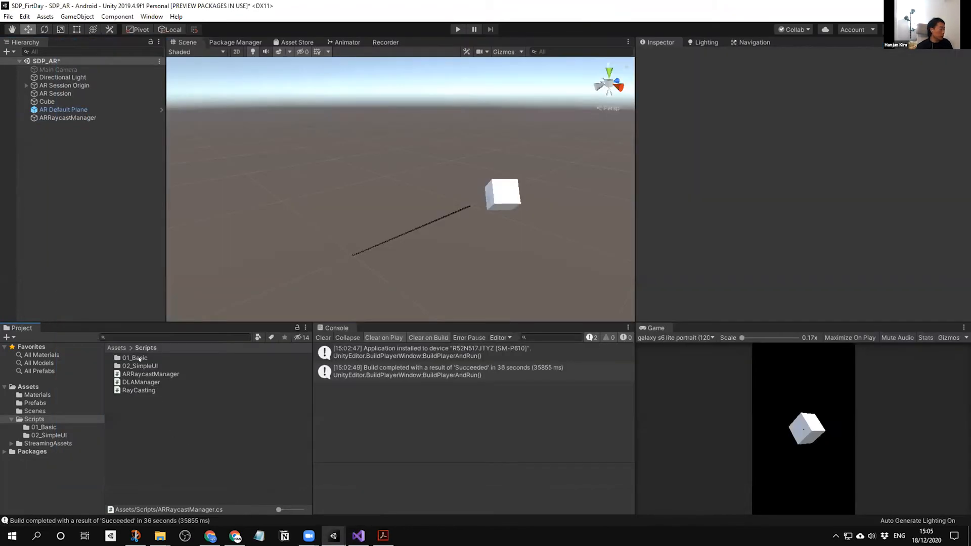
pyautogui.doubleClick(139, 359)
pyautogui.doubleClick(141, 382)
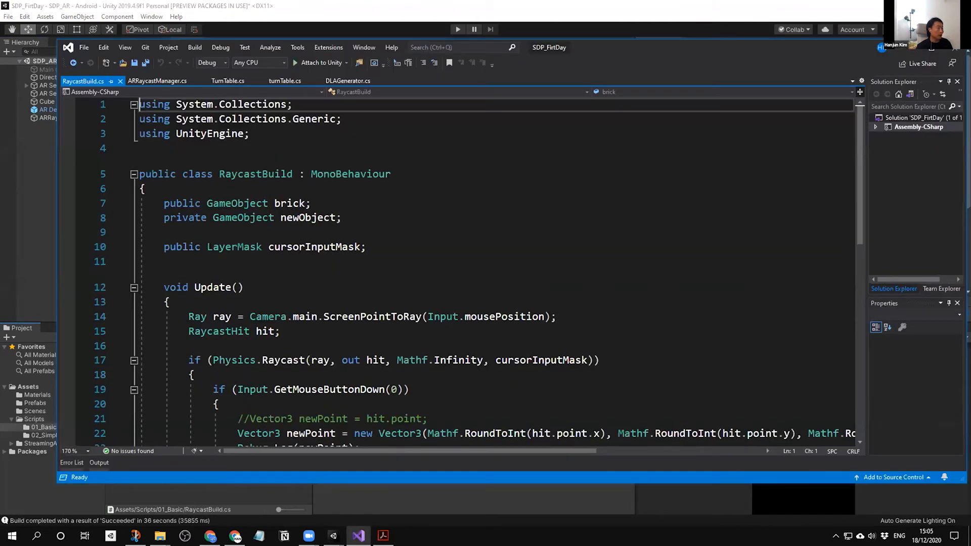
pyautogui.scroll(-3, 374, 337)
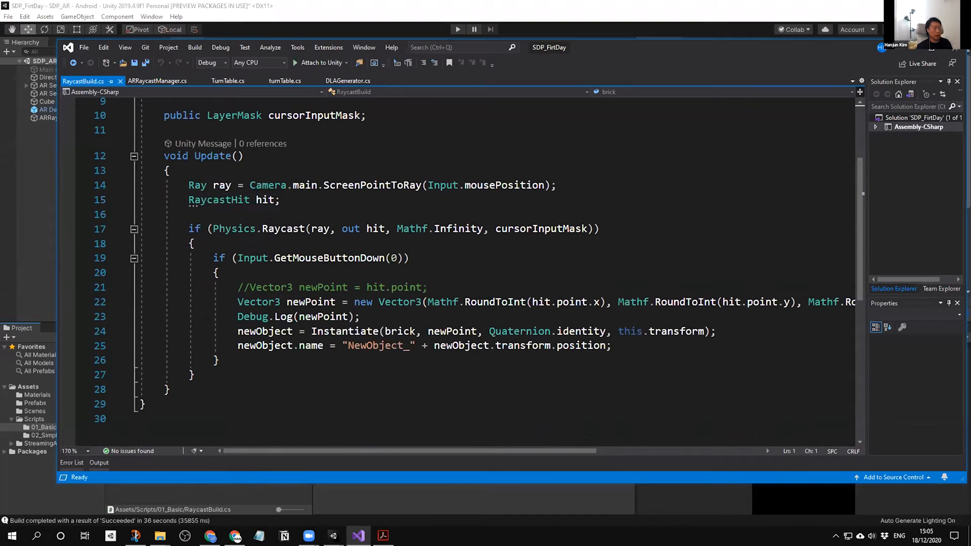
# - Add the directive "using UnityEngine.XR;" below the UnityEngine import in ARRaycastManager.cs
pyautogui.click(139, 82)
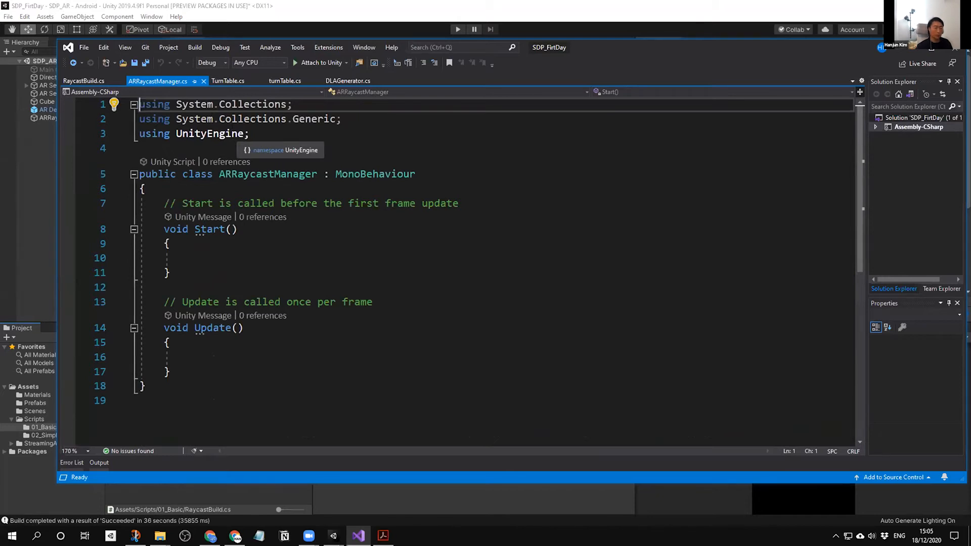
pyautogui.click(250, 134)
pyautogui.press('Return')
pyautogui.write('useing ')
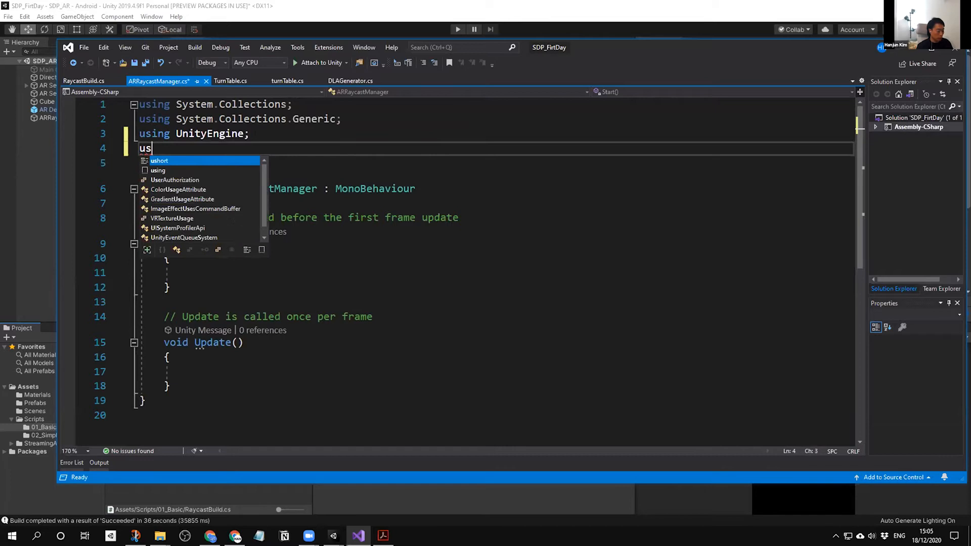
pyautogui.write('Uni')
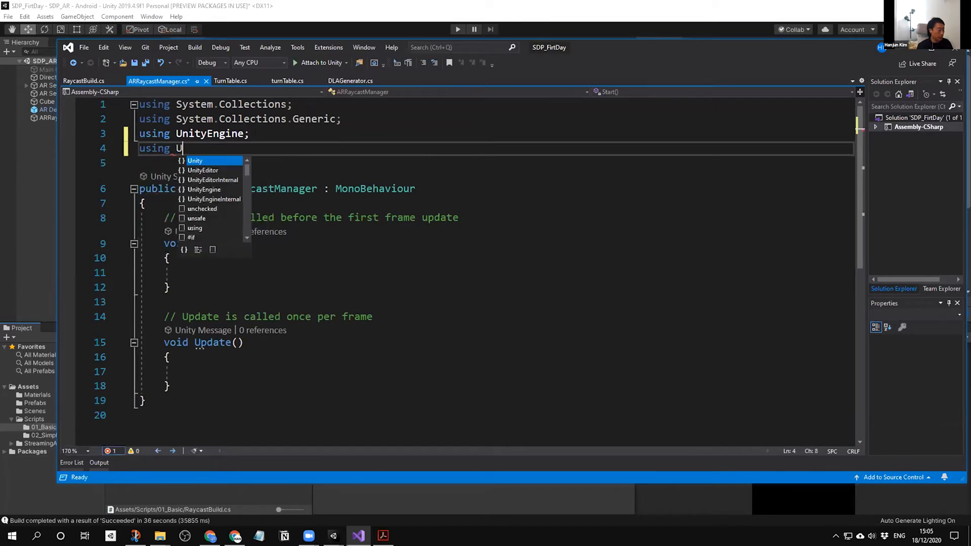
pyautogui.press('Down')
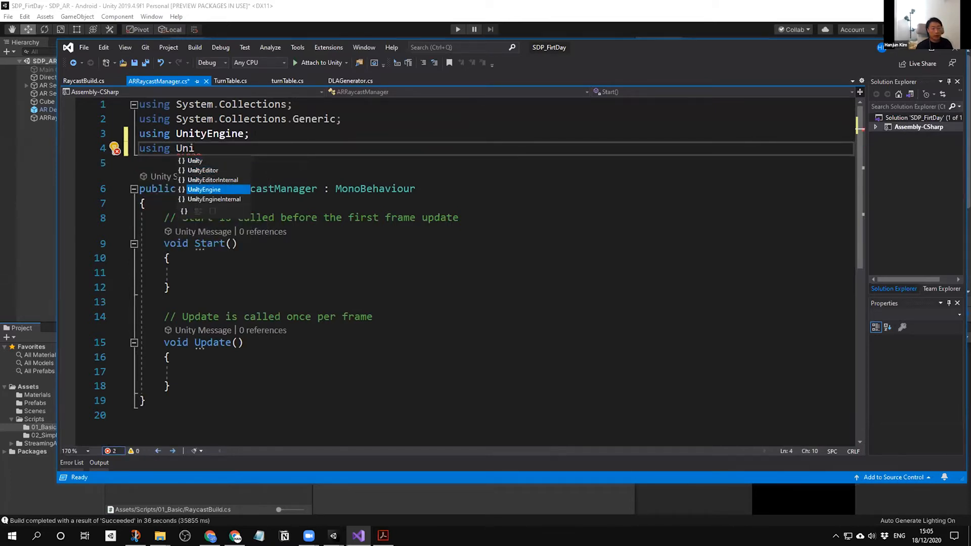
pyautogui.press('Tab')
pyautogui.write('.')
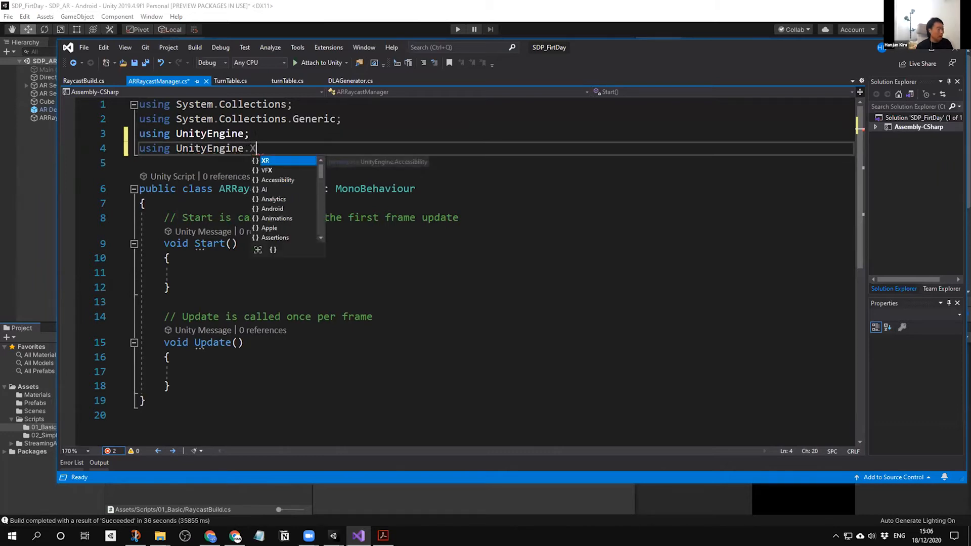
pyautogui.write('XR;')
pyautogui.press('Return')
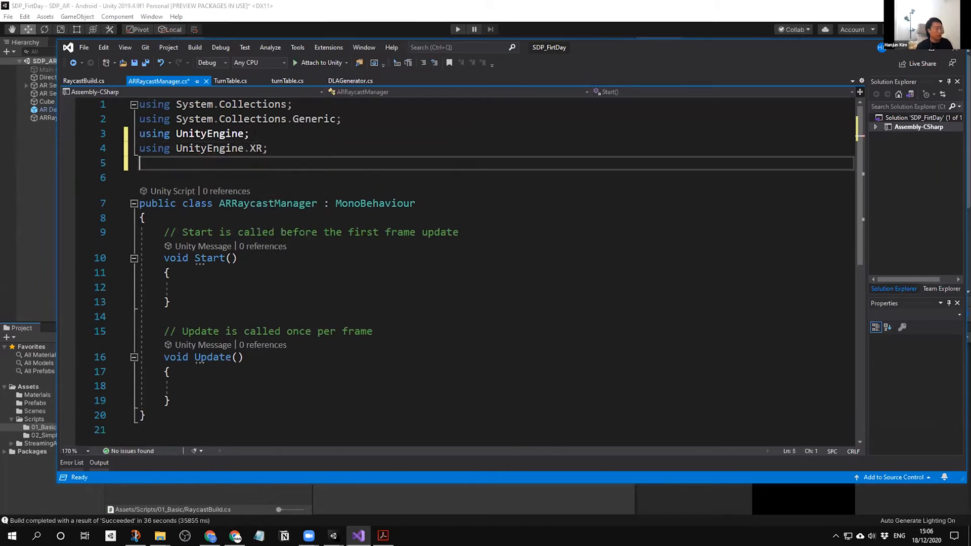
# - Add the directive "using UnityEngine.XR.ARFoundation;" below the UnityEngine.XR import
pyautogui.write('using Un')
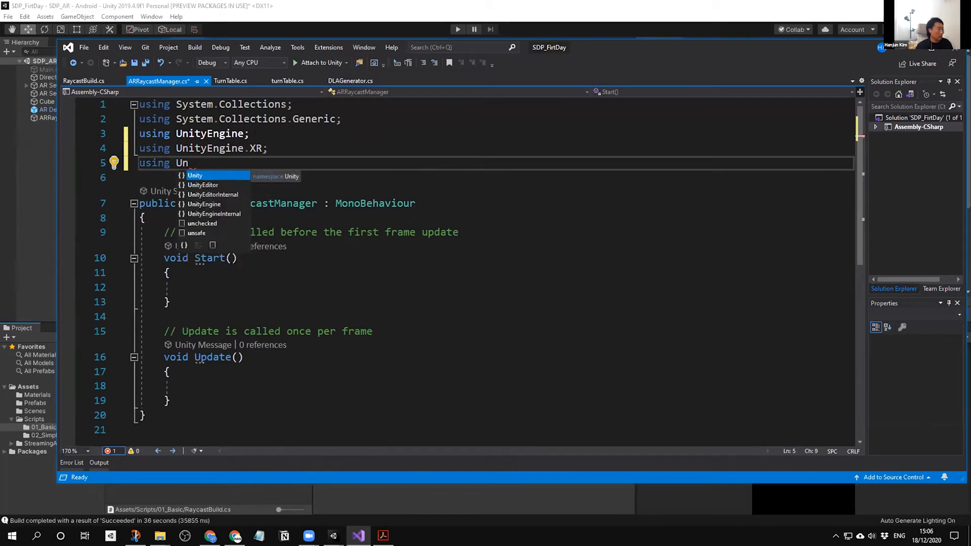
pyautogui.click(263, 149)
pyautogui.moveTo(262, 148); pyautogui.dragTo(176, 163)
pyautogui.write('UnityEngine.XR')
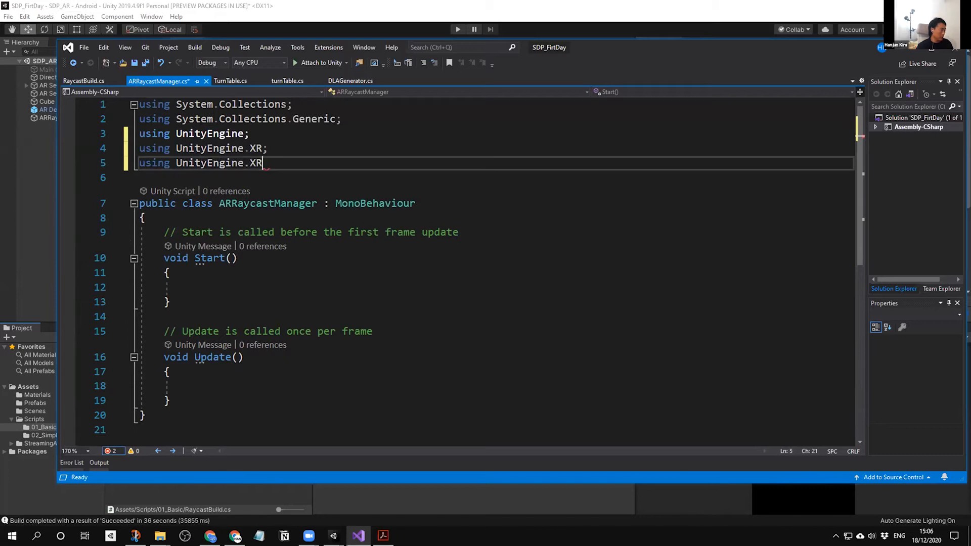
pyautogui.write('.')
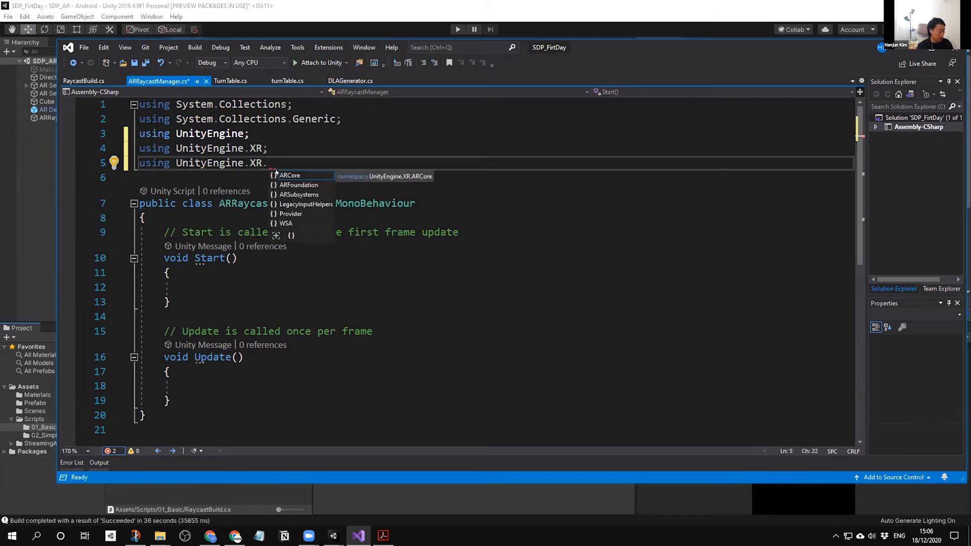
pyautogui.write('ARFoundation')
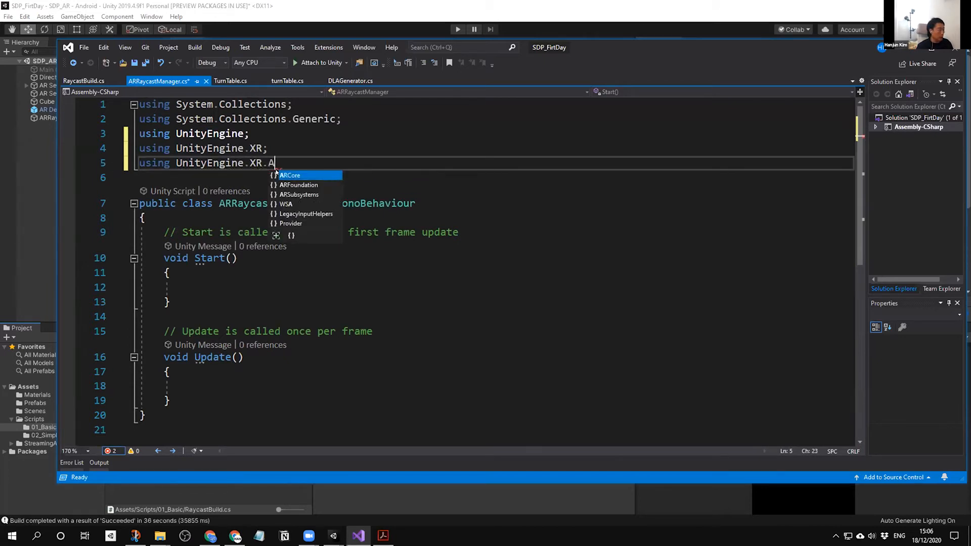
pyautogui.press('Down')
pyautogui.press('Return')
pyautogui.write(';')
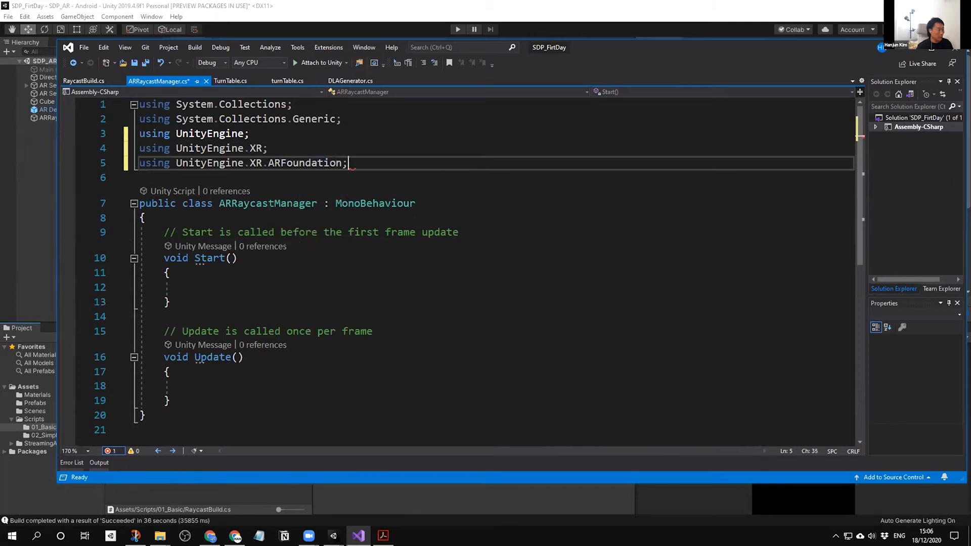
# - Add the directive "using UnityEngine.XR.ARSubsystems;" below the ARFoundation import
pyautogui.press('Return')
pyautogui.write('usin')
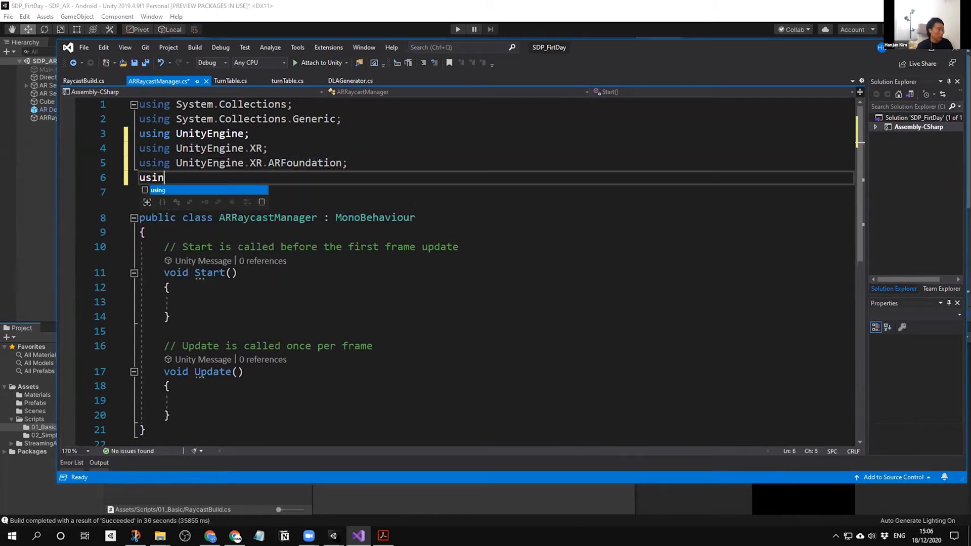
pyautogui.write('g UnityEngine.XR.')
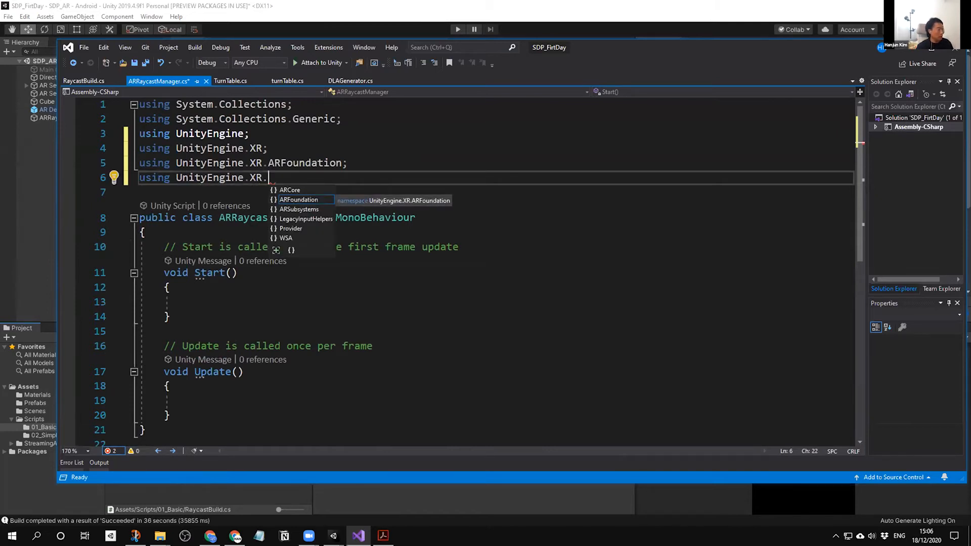
pyautogui.press('Down')
pyautogui.press('Down')
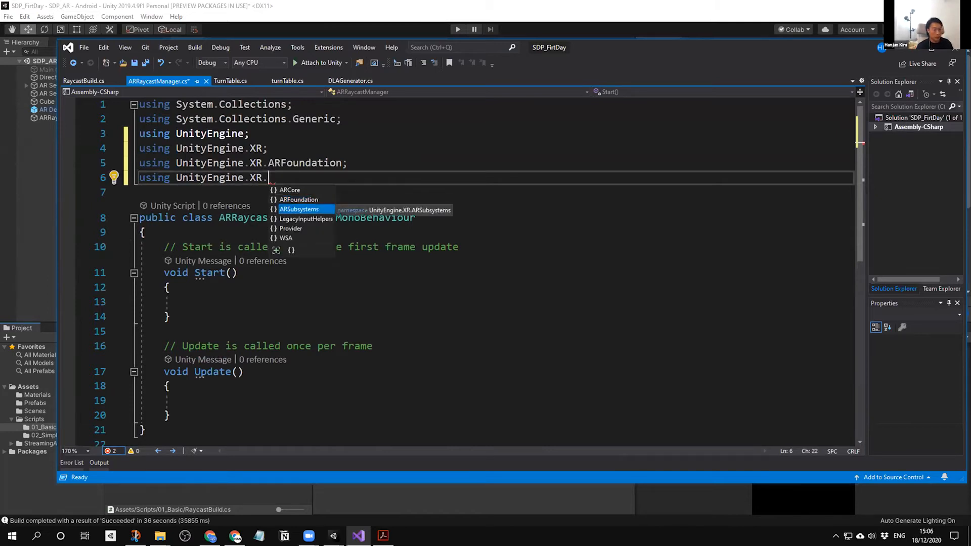
pyautogui.press('Tab')
pyautogui.write(';')
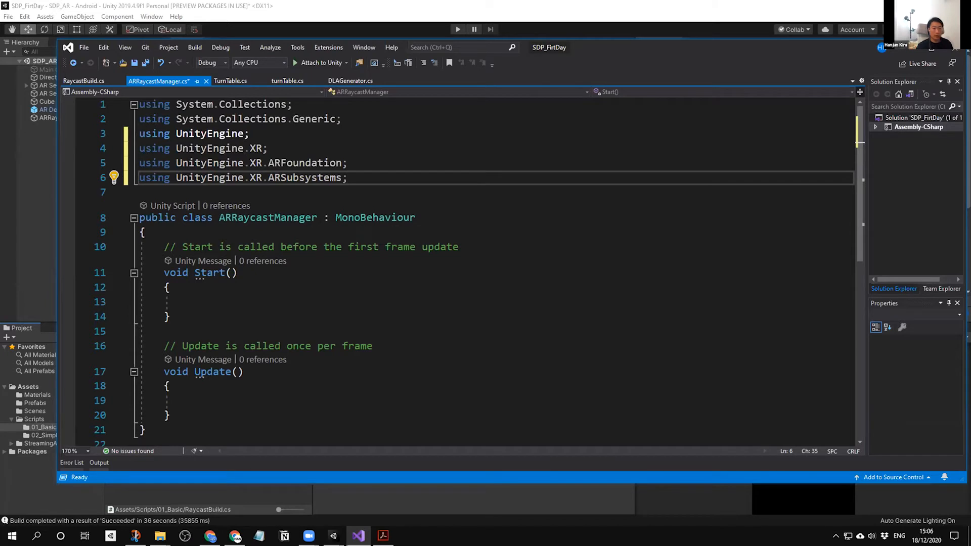
pyautogui.click(423, 218)
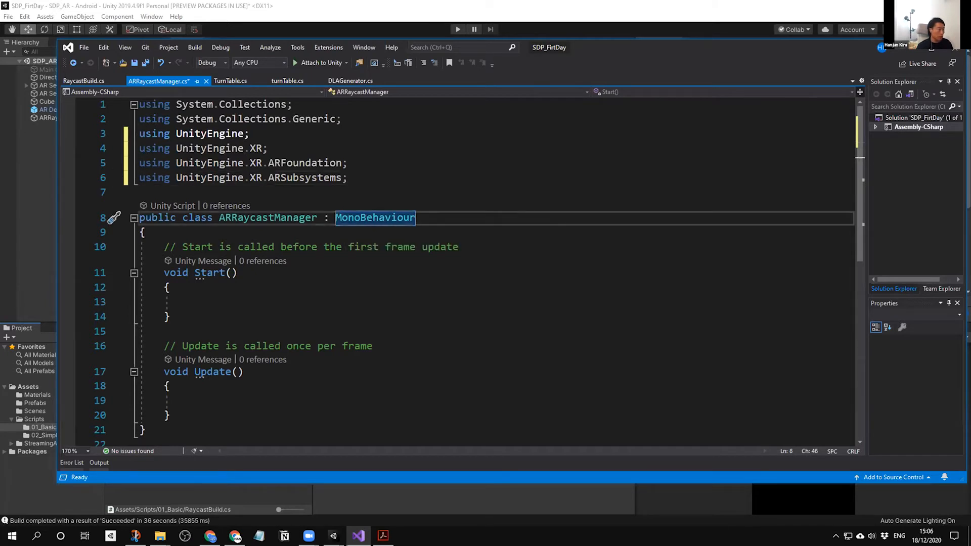
# - Delete the Start method with its comment and the comment line above the Update method in the ARRaycastManager class
pyautogui.press('Return')
pyautogui.hotkey('ctrl', 'z')
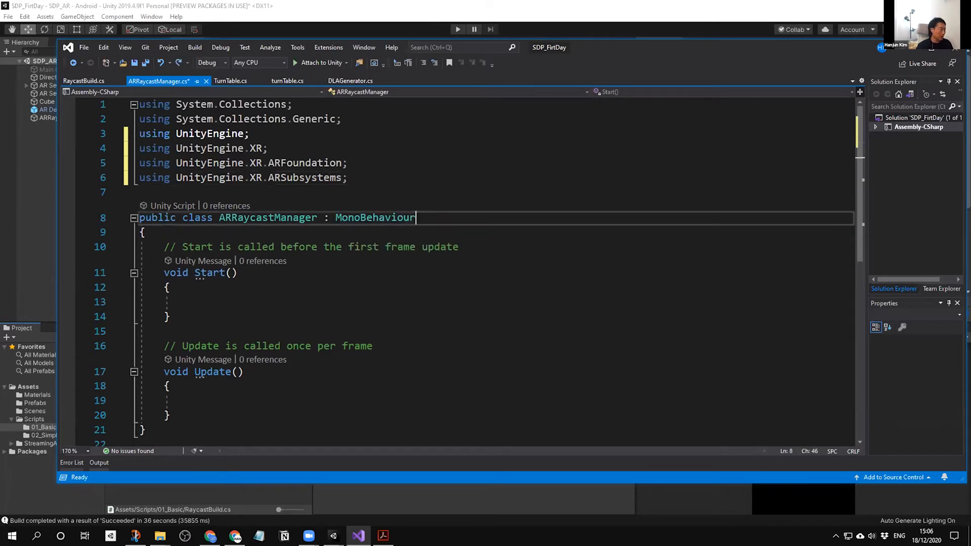
pyautogui.moveTo(163, 247); pyautogui.dragTo(164, 331)
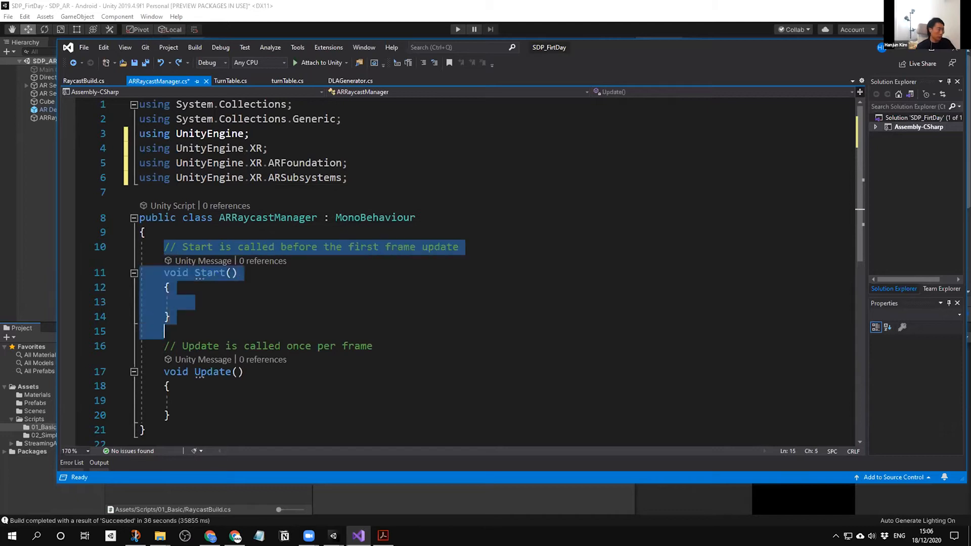
pyautogui.press('BackSpace')
pyautogui.moveTo(373, 262); pyautogui.dragTo(165, 261)
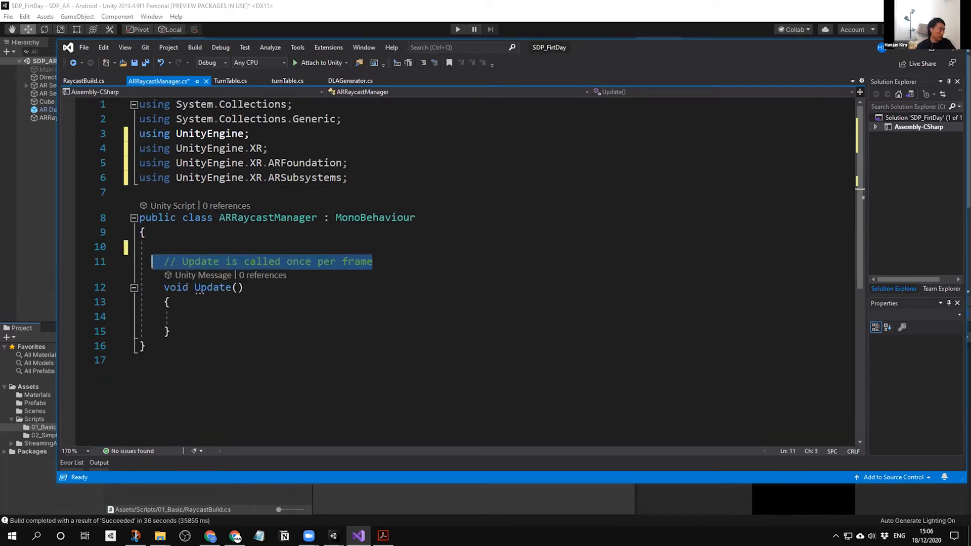
pyautogui.press('BackSpace')
pyautogui.press('Up')
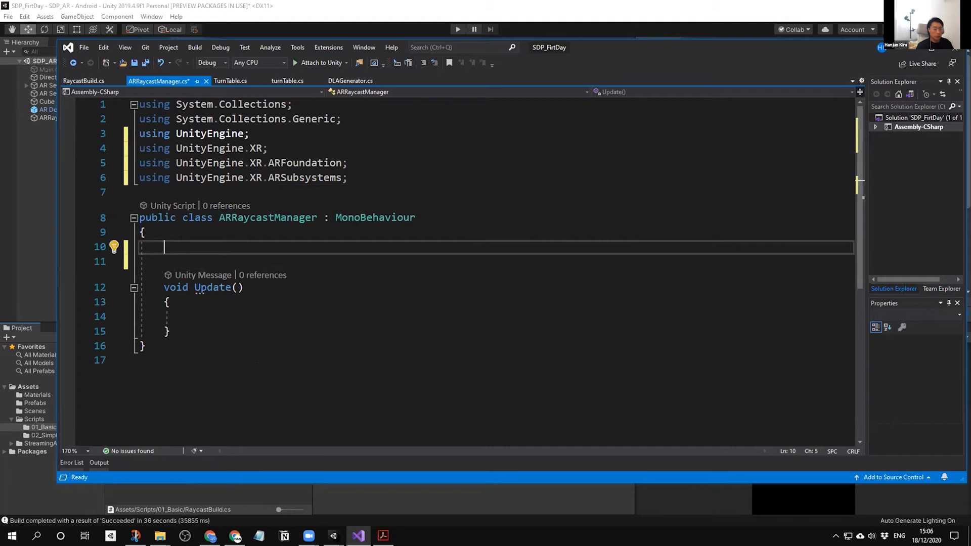
# - Add blank lines above Update and declare the field "public ARRaycastManager raycastManager;" at the start of the class
pyautogui.press('Return')
pyautogui.press('Return')
pyautogui.press('Up')
pyautogui.press('Up')
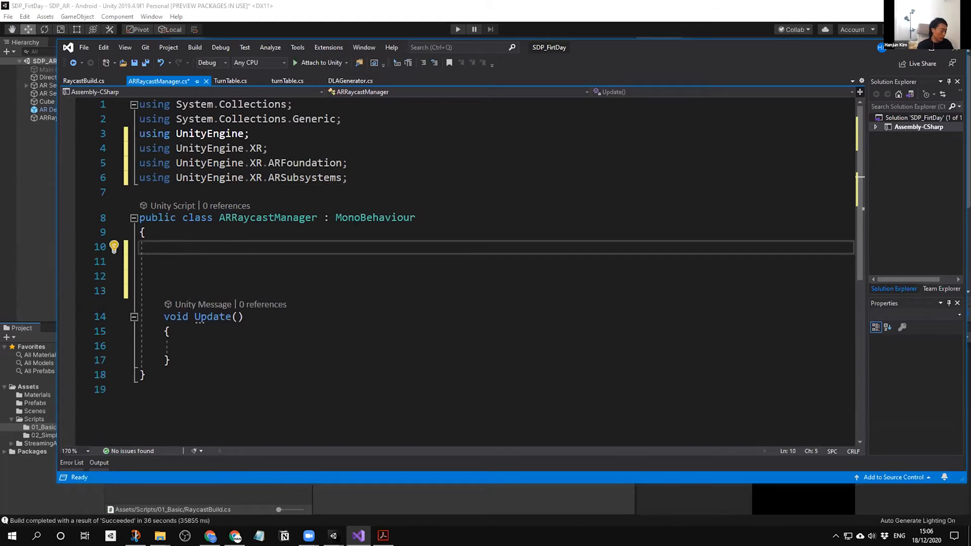
pyautogui.write('pu')
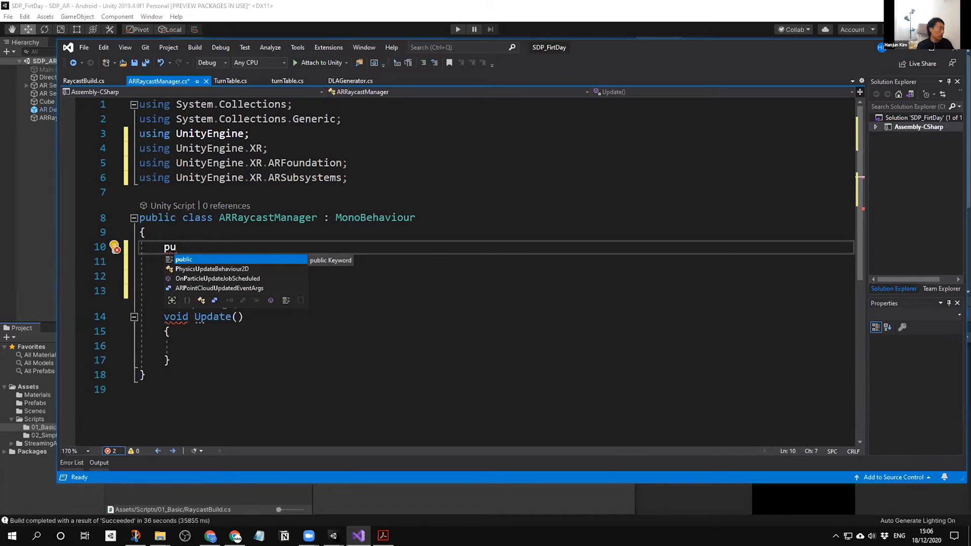
pyautogui.write('blic ')
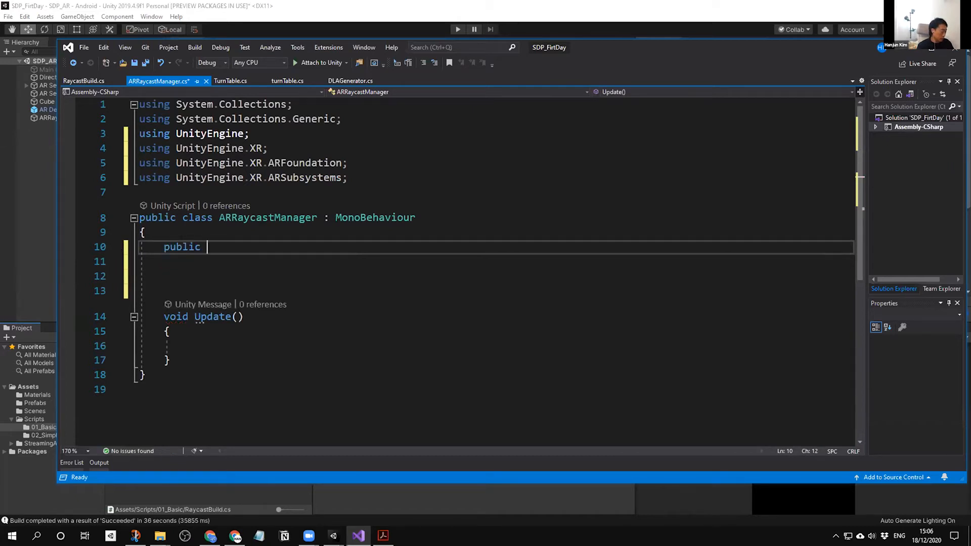
pyautogui.write('ARR')
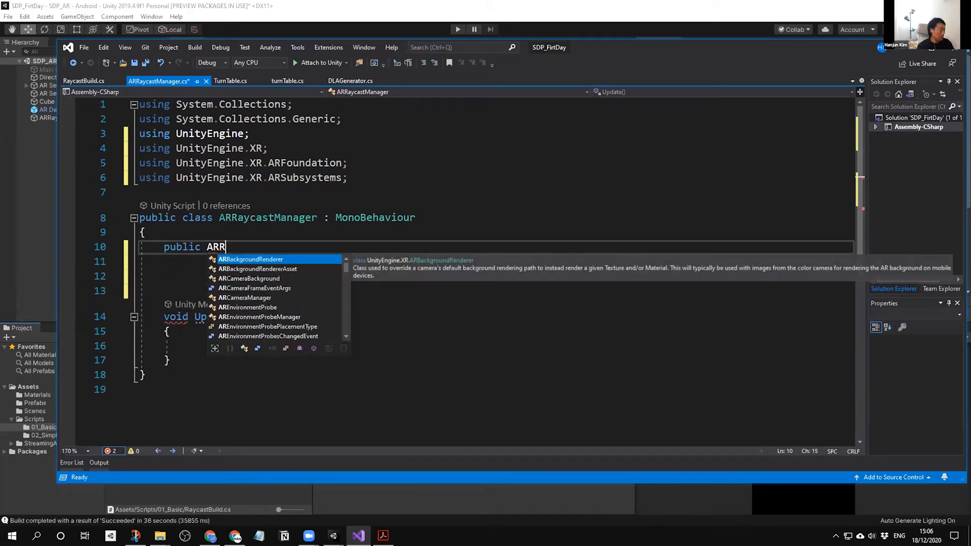
pyautogui.press('Down')
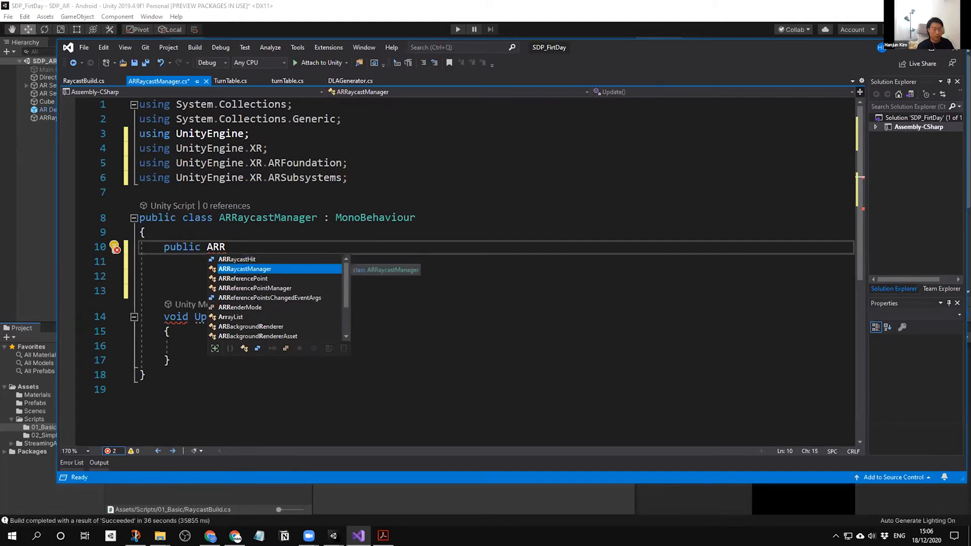
pyautogui.press('Tab')
pyautogui.write('r')
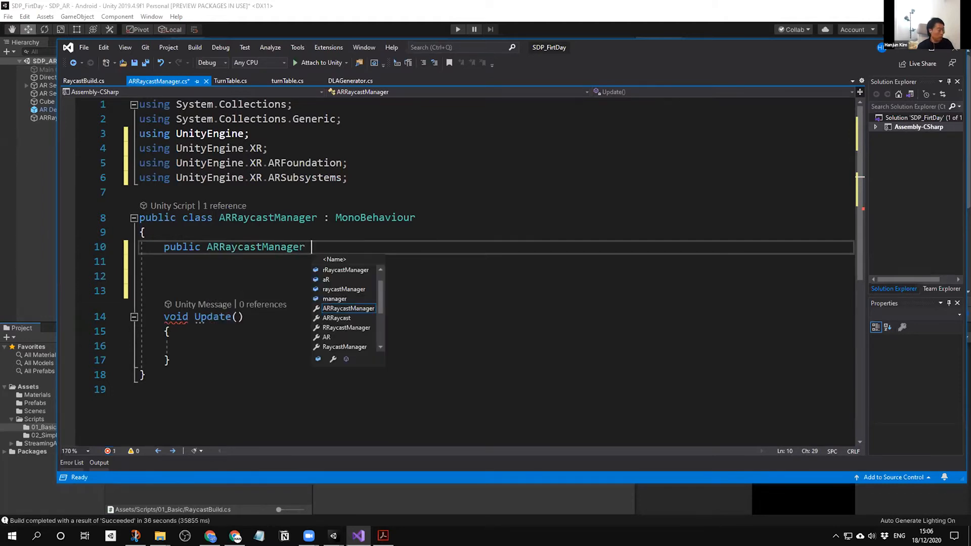
pyautogui.write('a')
pyautogui.press('Tab')
pyautogui.write(';')
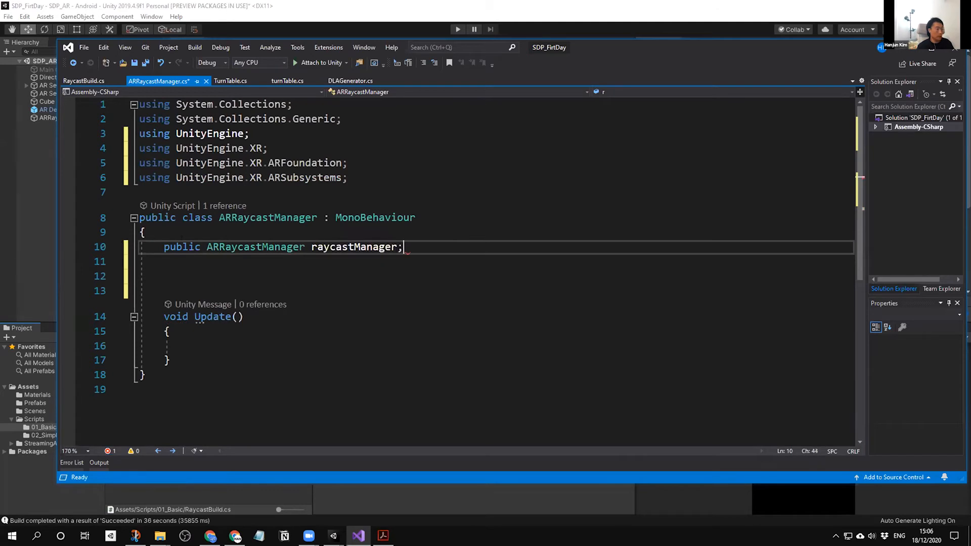
# - Declare the field "public GameObject objectToPlace;" below the raycastManager field
pyautogui.press('Return')
pyautogui.write('public ')
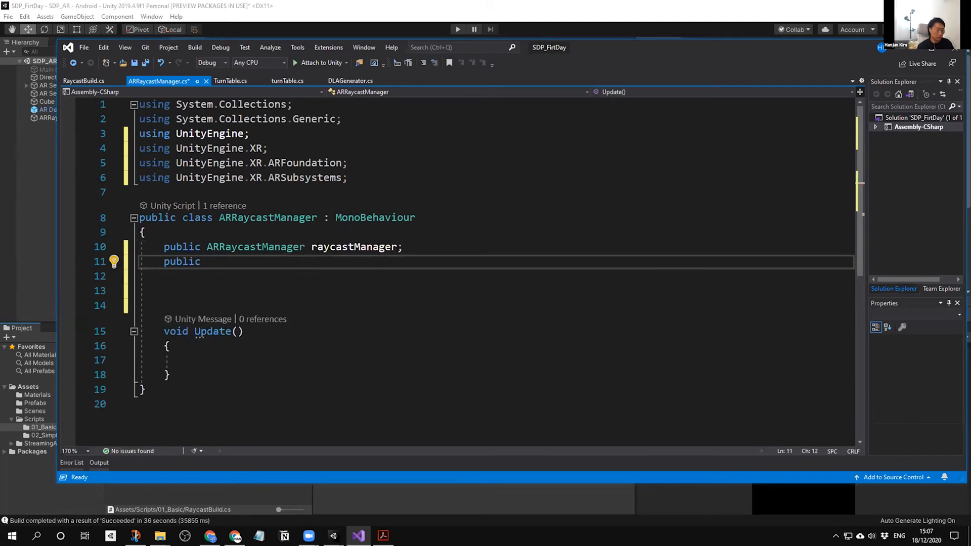
pyautogui.write('GameObject ')
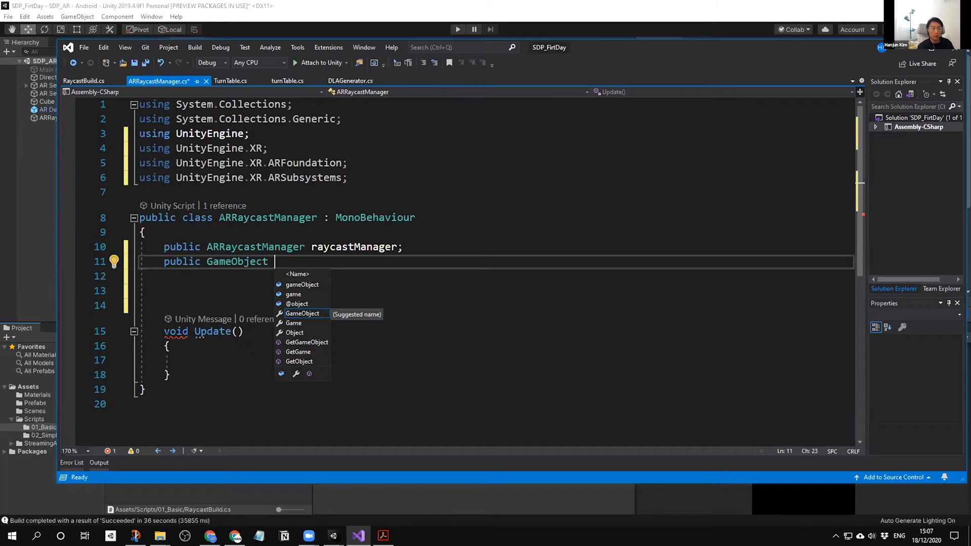
pyautogui.write('ob')
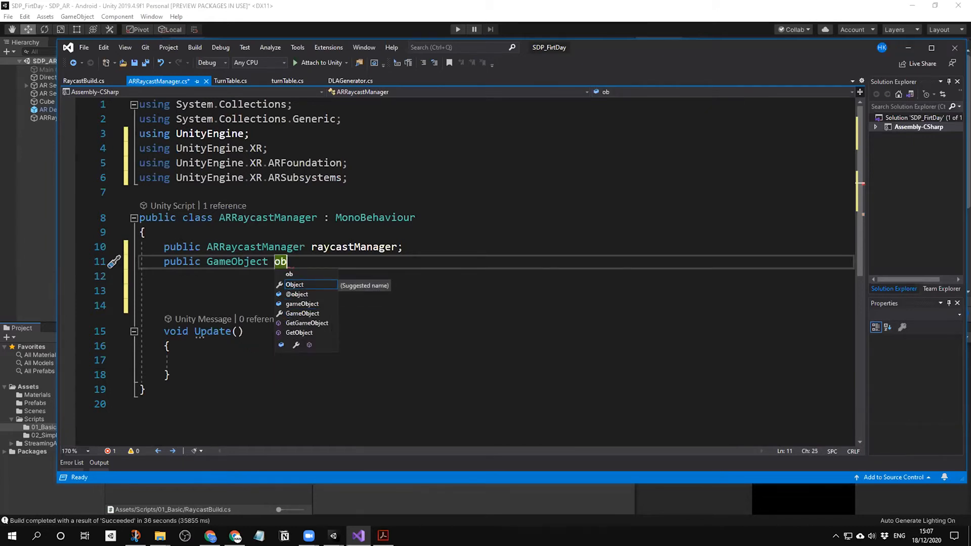
pyautogui.write('ject')
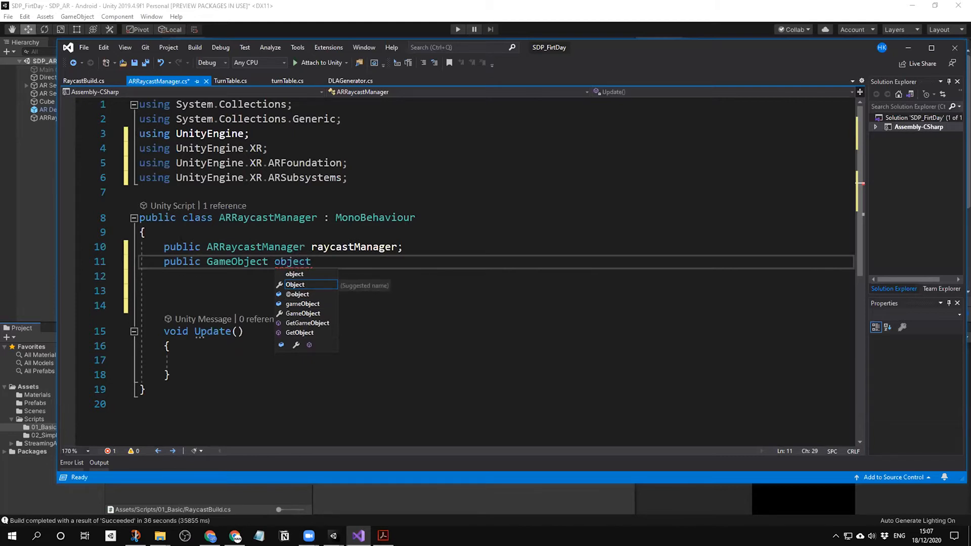
pyautogui.write('ToPlace')
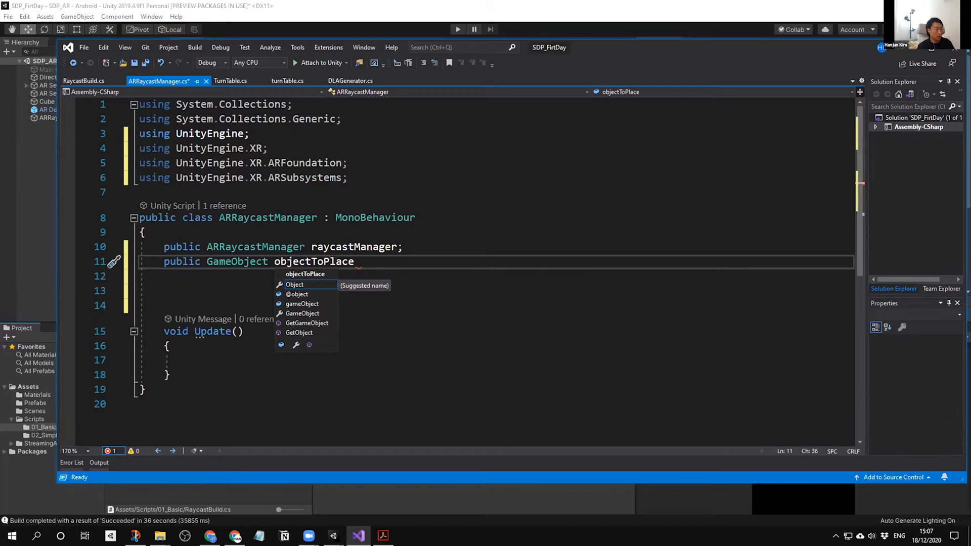
pyautogui.write(';')
pyautogui.press('Return')
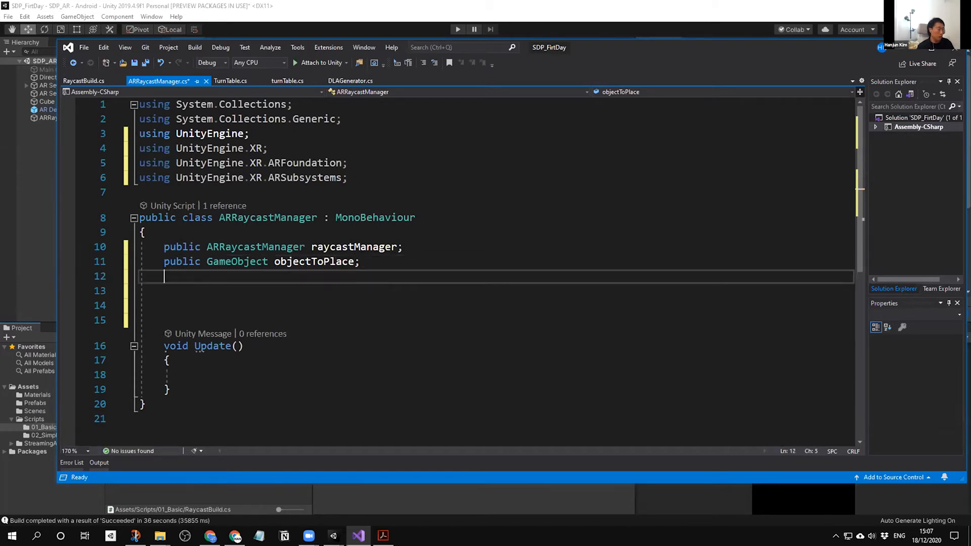
# - Declare the field "public Camera raycastCamera;" below the objectToPlace field
pyautogui.write('public ')
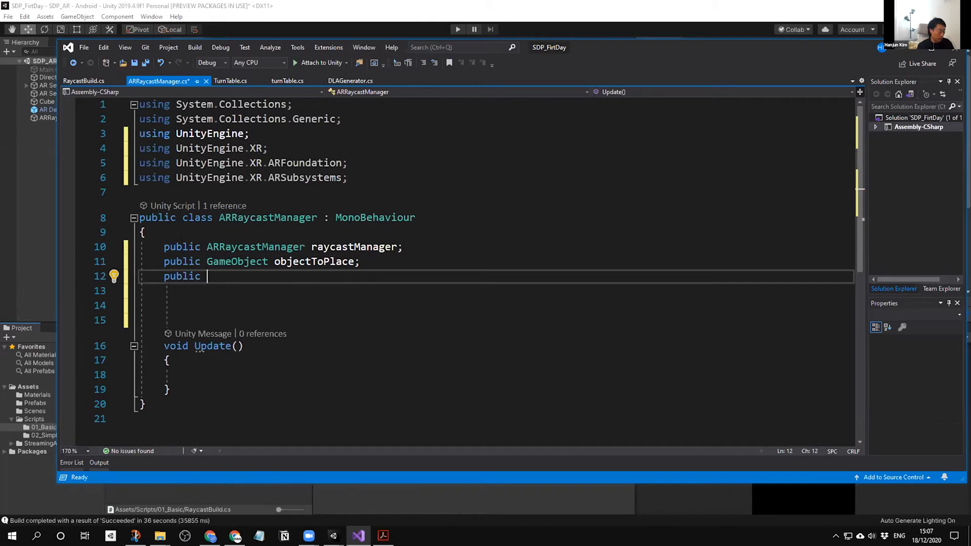
pyautogui.write('Camera ')
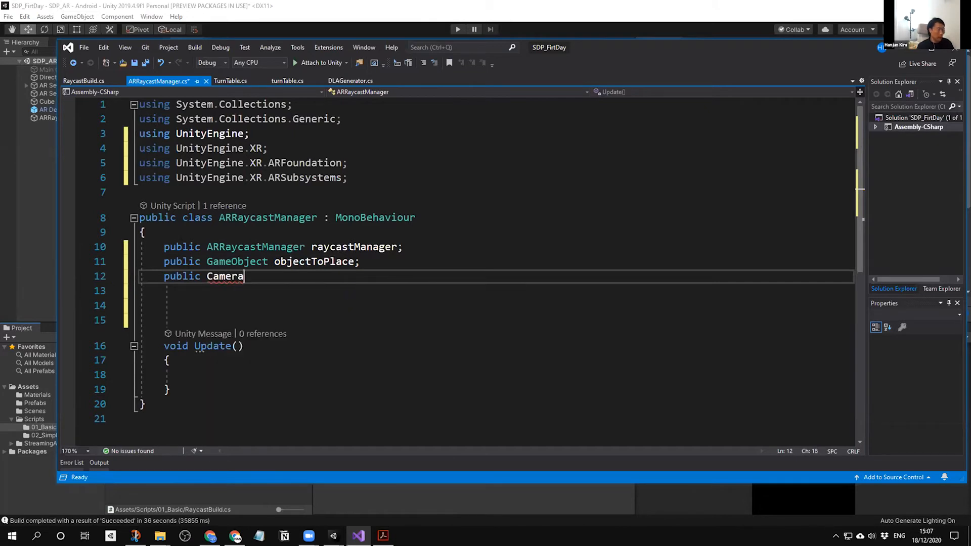
pyautogui.write('ray')
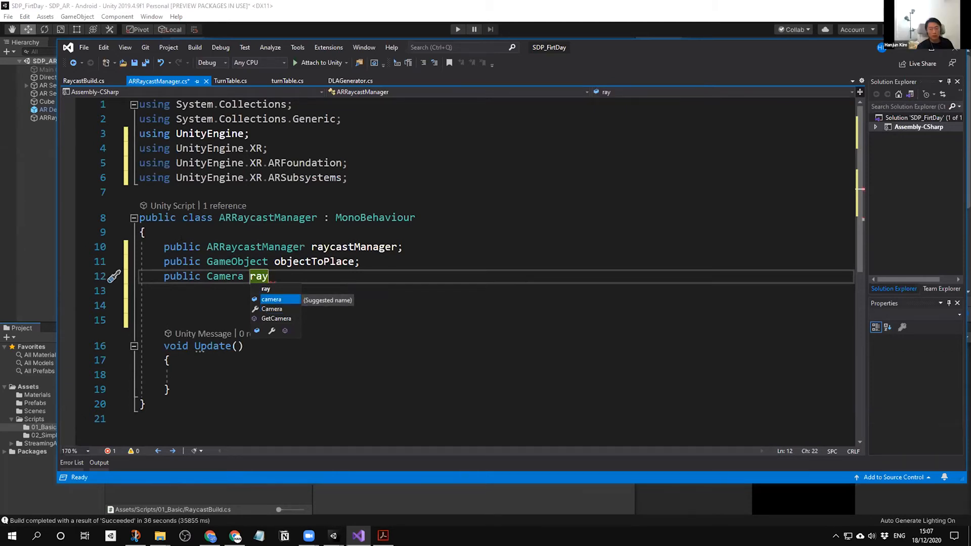
pyautogui.press('Up')
pyautogui.press('Escape')
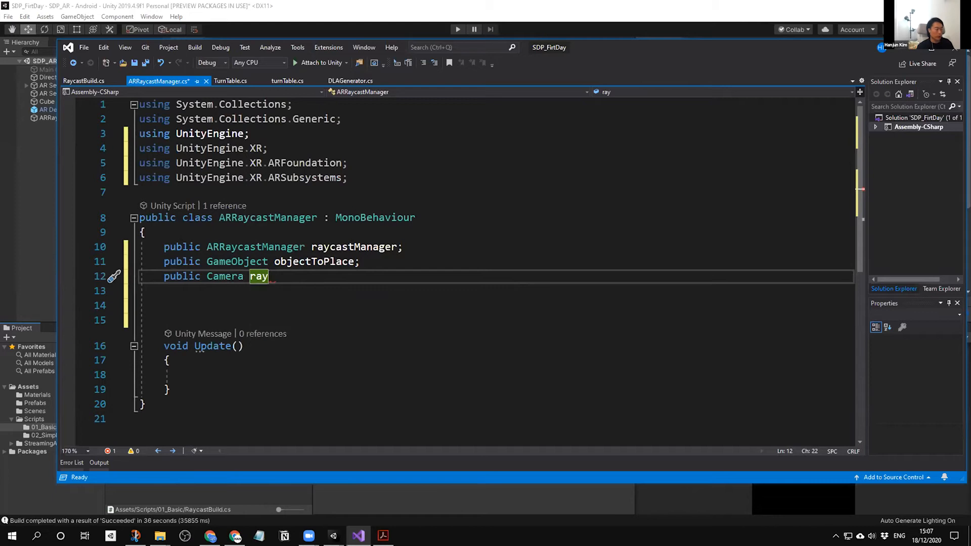
pyautogui.write('ca')
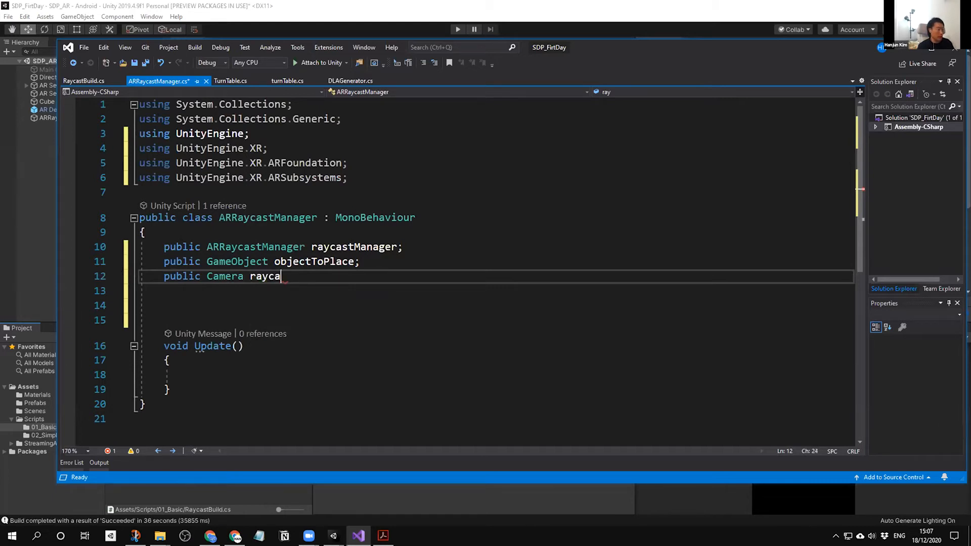
pyautogui.write('r')
pyautogui.write('s')
pyautogui.press('BackSpace')
pyautogui.press('BackSpace')
pyautogui.write('st')
pyautogui.press('BackSpace')
pyautogui.press('BackSpace')
pyautogui.write('stCamera')
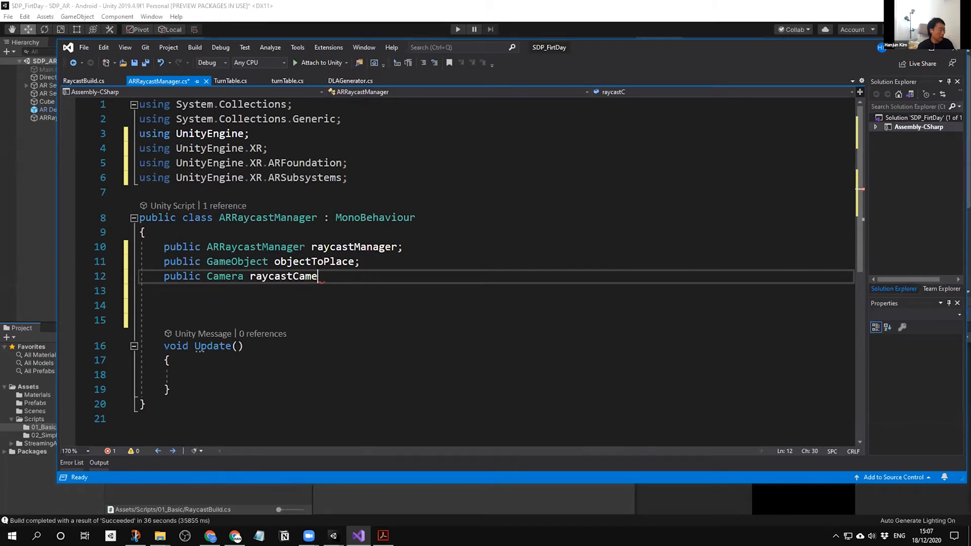
pyautogui.write(';')
pyautogui.press('Return')
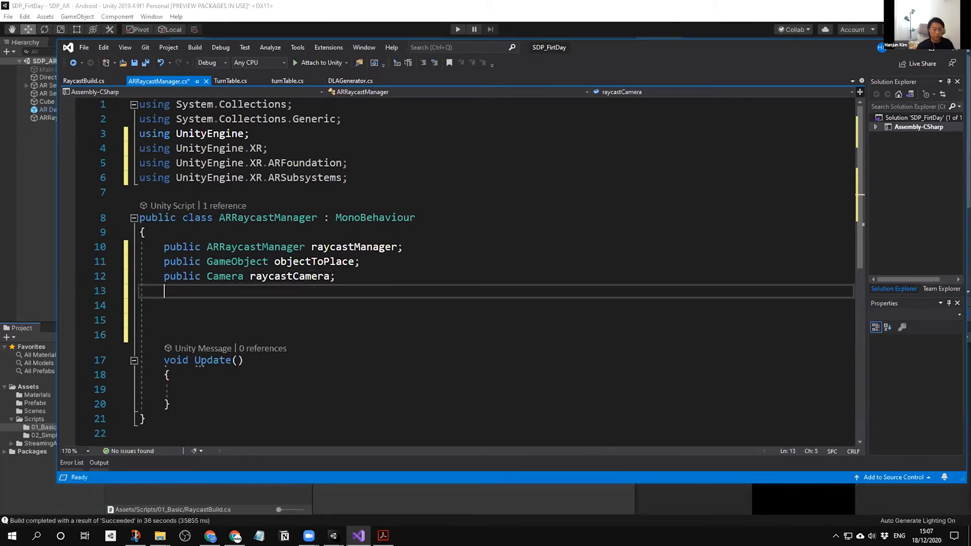
# - Insert several blank lines inside the body of the Update method to make room for code
pyautogui.scroll(-3, 354, 253)
pyautogui.scroll(2, 354, 253)
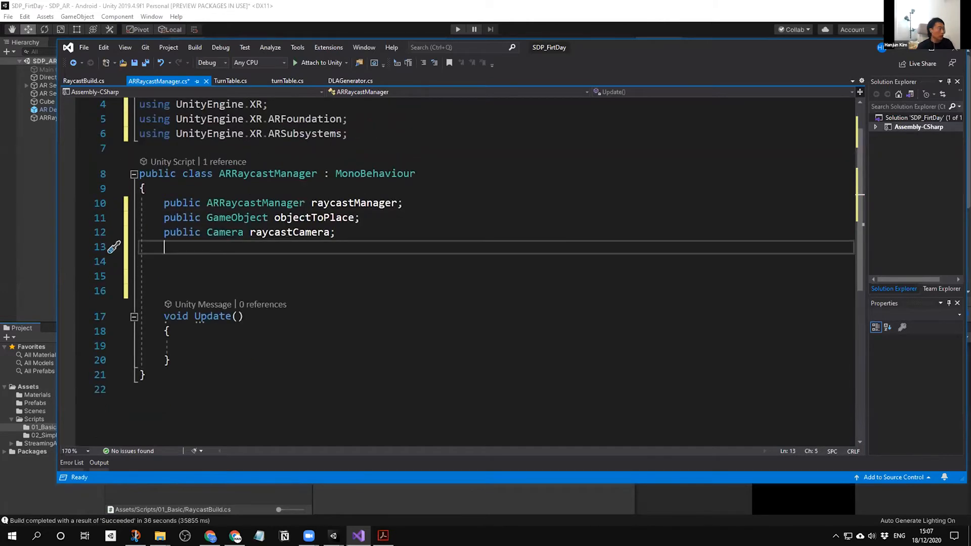
pyautogui.doubleClick(327, 233)
pyautogui.click(172, 331)
pyautogui.press('Return')
pyautogui.press('Return')
pyautogui.press('Return')
pyautogui.press('Return')
pyautogui.press('Return')
pyautogui.press('Return')
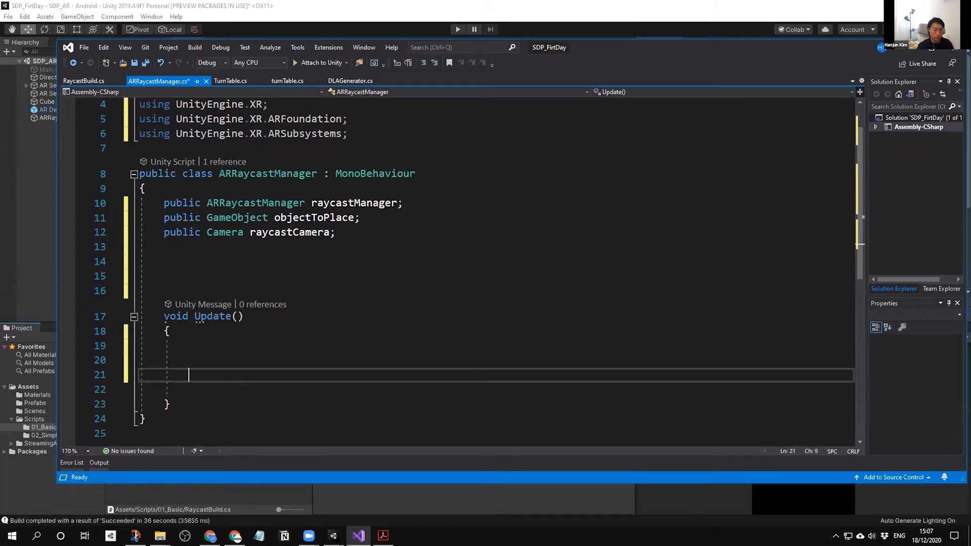
pyautogui.scroll(-2, 455, 273)
pyautogui.press('Up')
pyautogui.press('Up')
pyautogui.press('Up')
pyautogui.press('Return')
pyautogui.press('Return')
pyautogui.press('Return')
pyautogui.press('Return')
pyautogui.press('Return')
pyautogui.press('Return')
pyautogui.click(189, 287)
pyautogui.scroll(2, 455, 273)
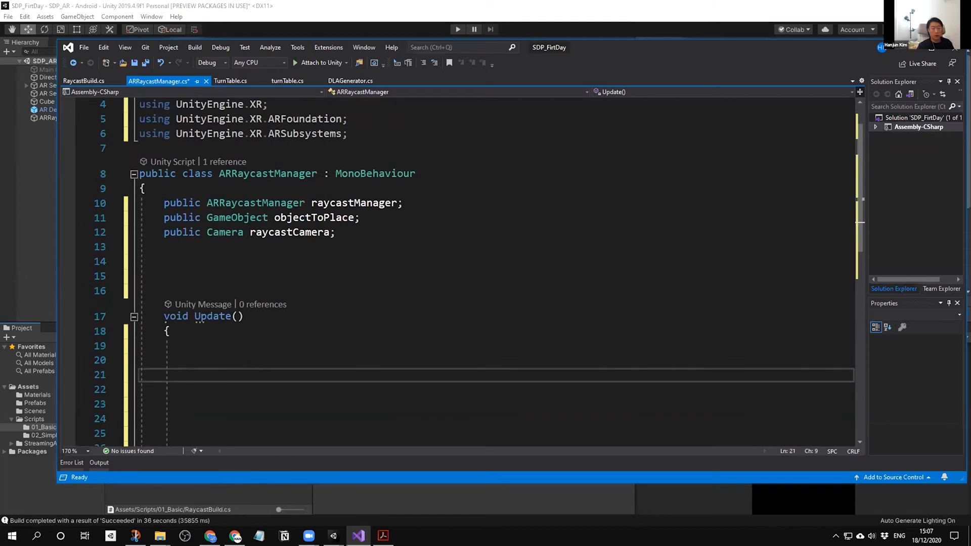
# - Add the condition "if (raycastCamera == null)" on the first line of the Update method's body
pyautogui.click(171, 332)
pyautogui.press('Return')
pyautogui.write('if (')
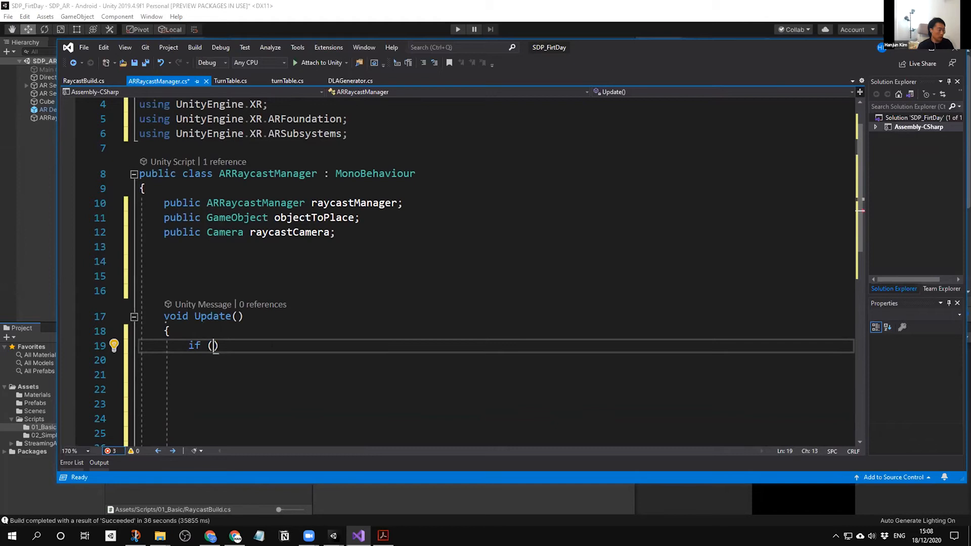
pyautogui.write('raycastCamera ==')
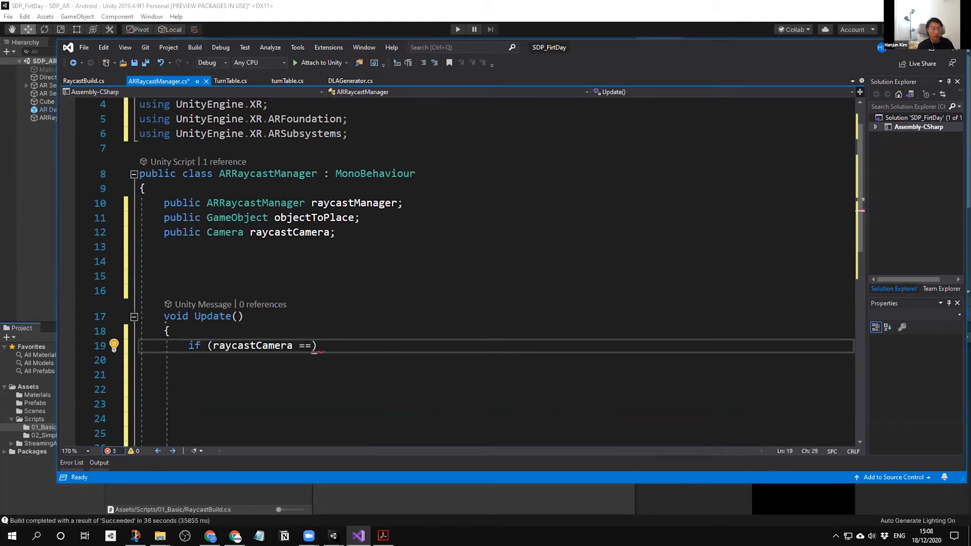
pyautogui.write('n')
pyautogui.press('Insert')
pyautogui.write('yull')
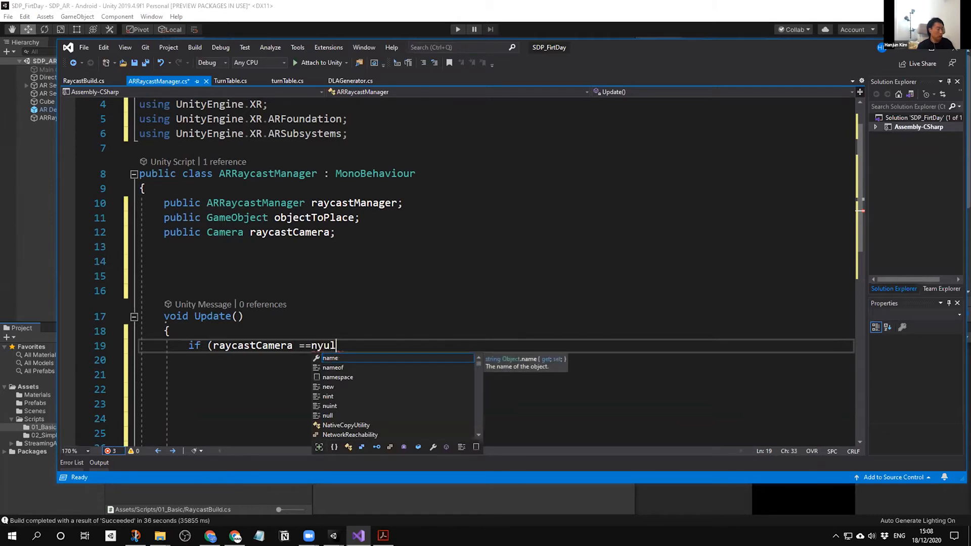
pyautogui.press('BackSpace')
pyautogui.press('BackSpace')
pyautogui.press('BackSpace')
pyautogui.press('BackSpace')
pyautogui.press('BackSpace')
pyautogui.write('nu')
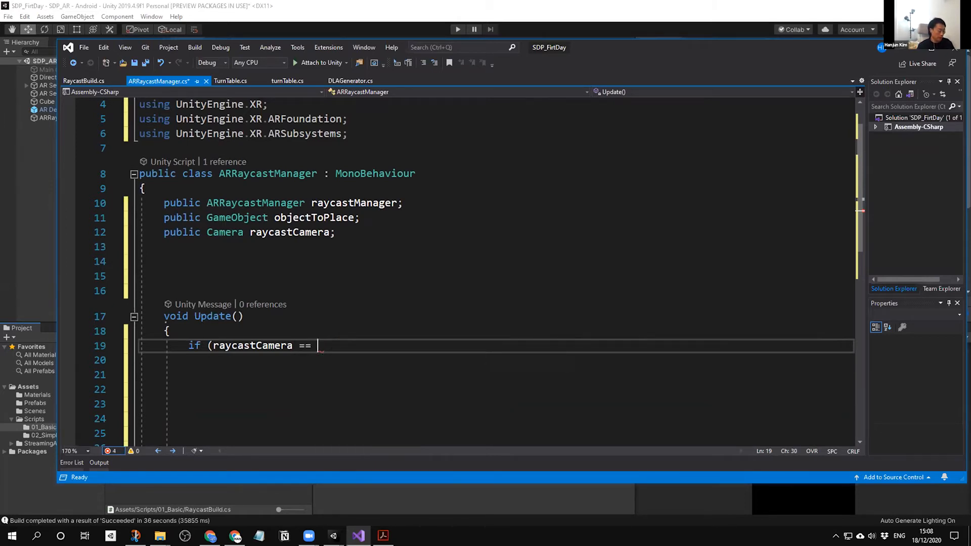
pyautogui.write('ll)')
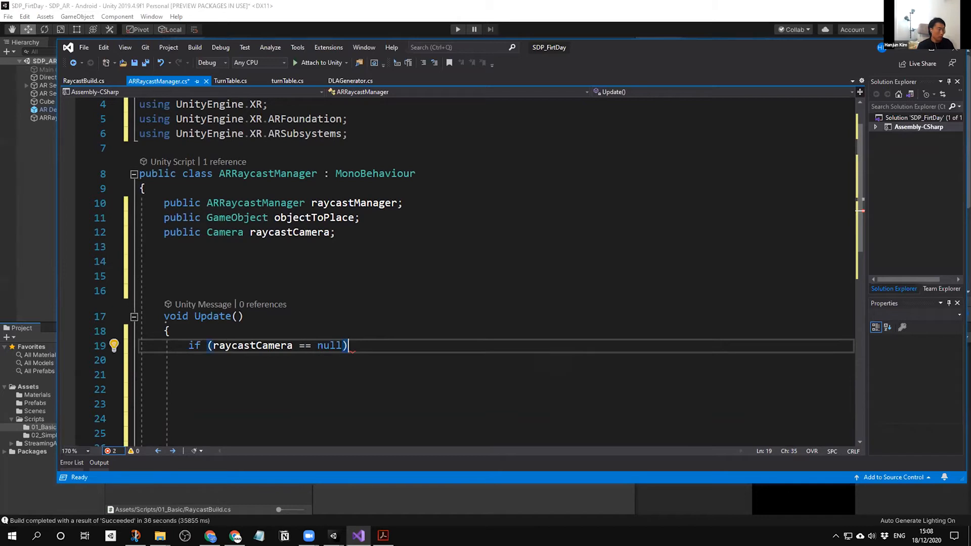
# - Add the statement "return;" on an indented line below the raycastCamera null check
pyautogui.press('Return')
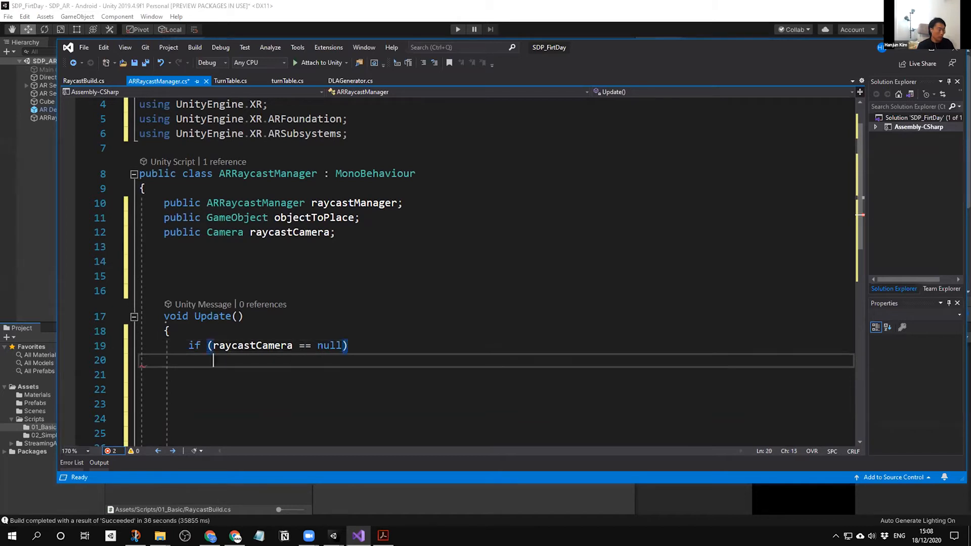
pyautogui.write('return;')
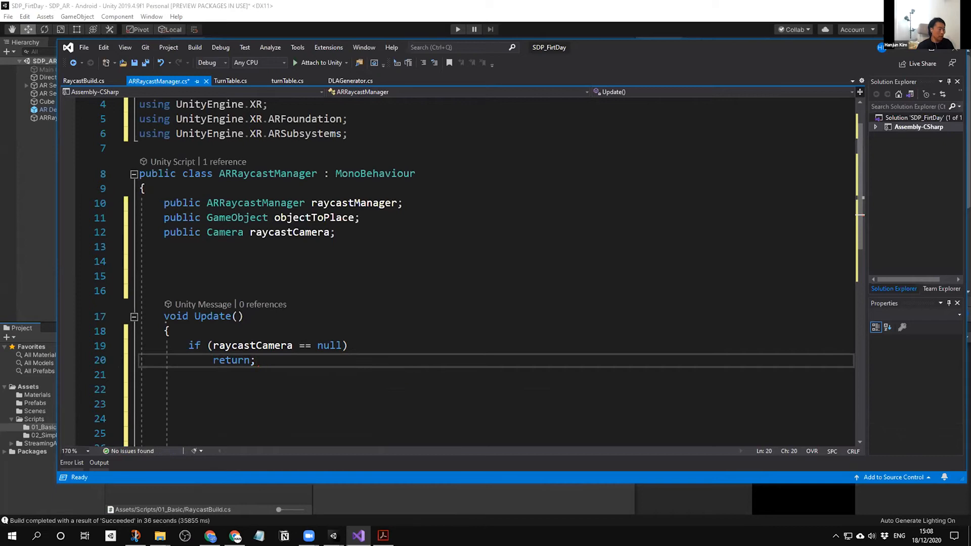
pyautogui.scroll(-2, 455, 273)
pyautogui.scroll(-3, 455, 273)
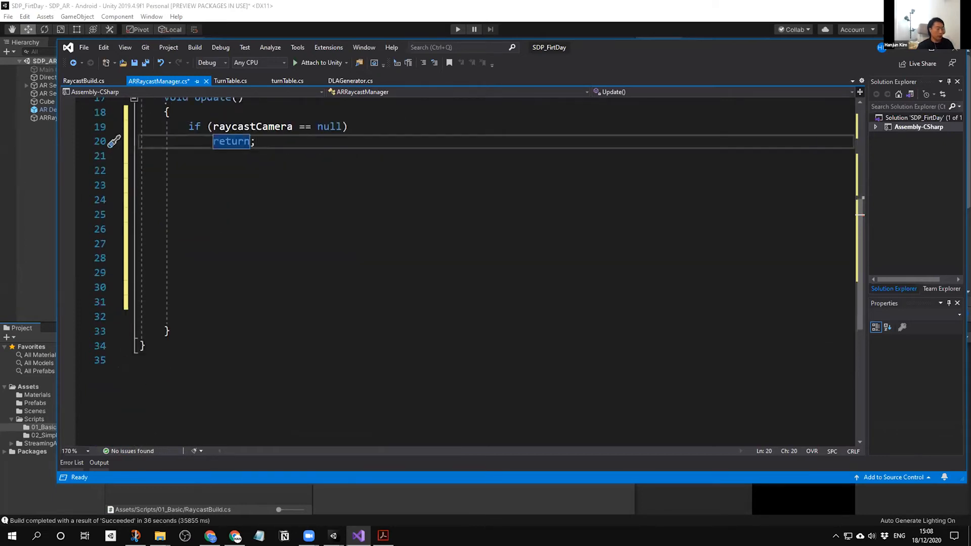
# - Duplicate the raycastCamera null check together with its return statement directly below the original in the Update method
pyautogui.scroll(2, 455, 273)
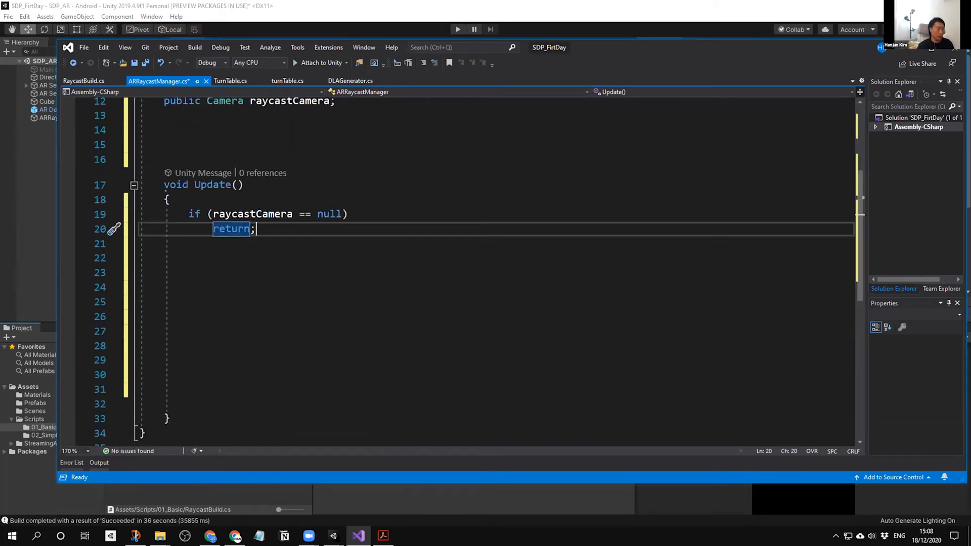
pyautogui.scroll(2, 455, 274)
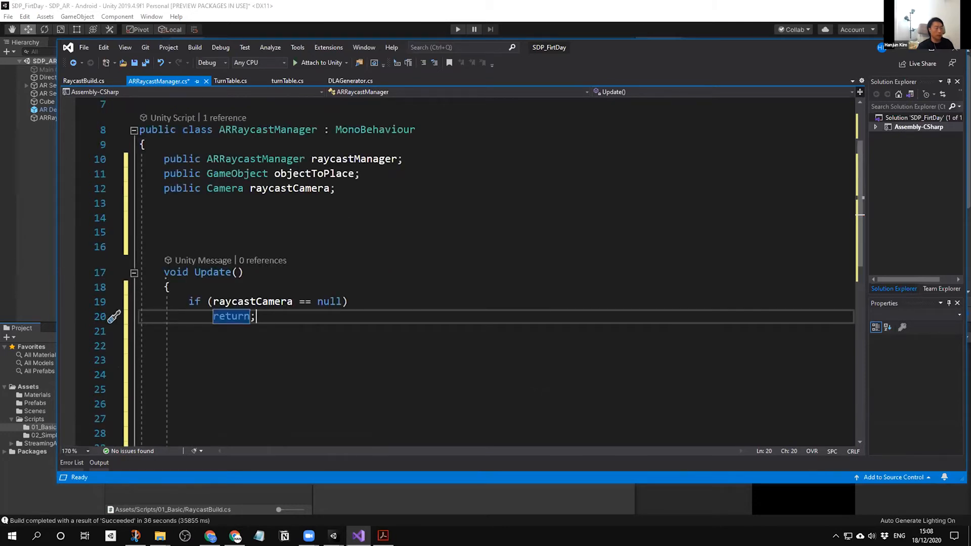
pyautogui.scroll(-2, 455, 273)
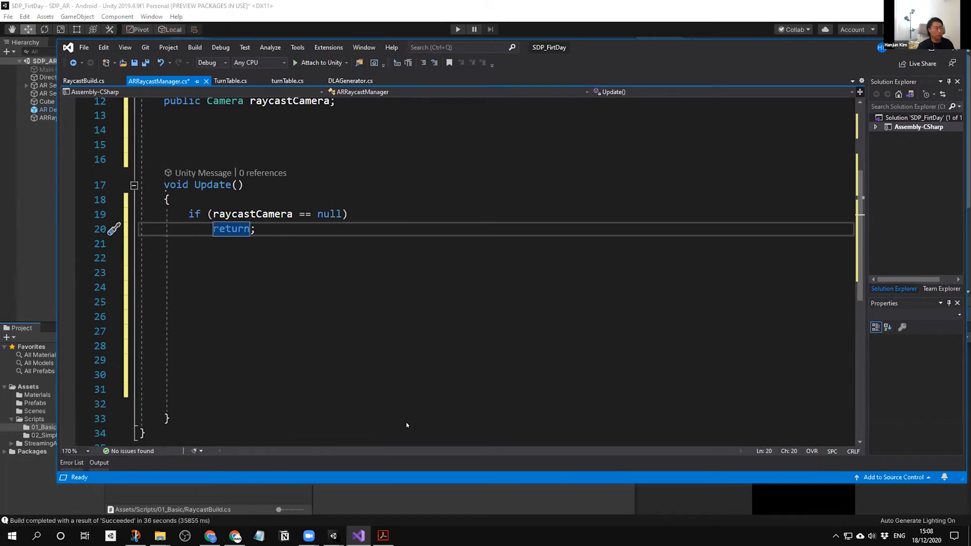
pyautogui.scroll(2, 456, 273)
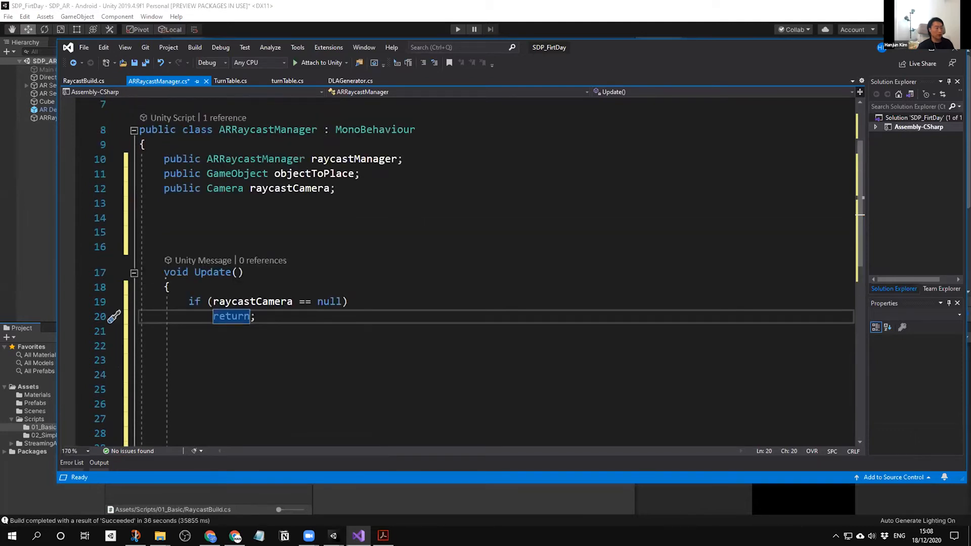
pyautogui.hotkey('shift', 'Up')
pyautogui.hotkey('shift', 'Home')
pyautogui.hotkey('ctrl', 'c')
pyautogui.press('Down')
pyautogui.press('Down')
pyautogui.hotkey('ctrl', 'v')
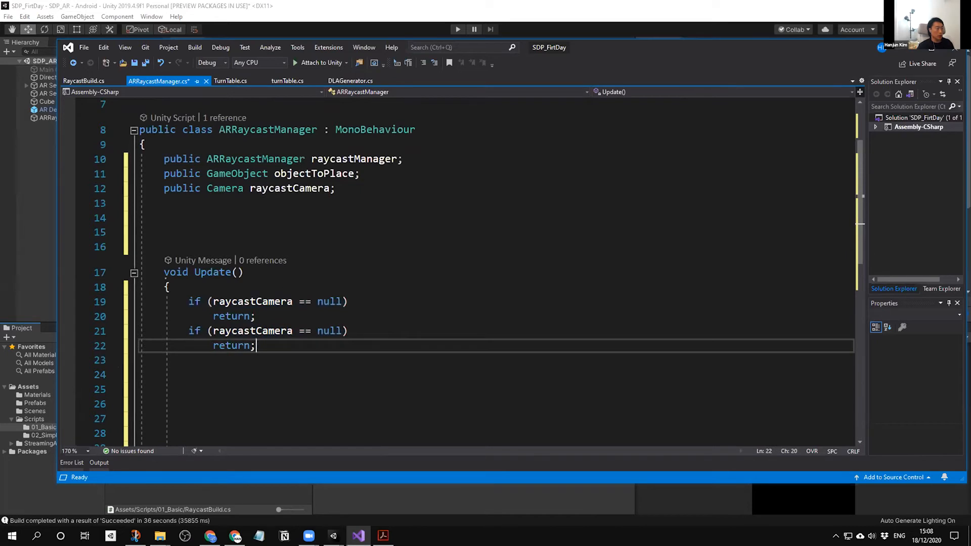
# - Replace the variable in the duplicated null check with the raycastManager field name
pyautogui.doubleClick(336, 159)
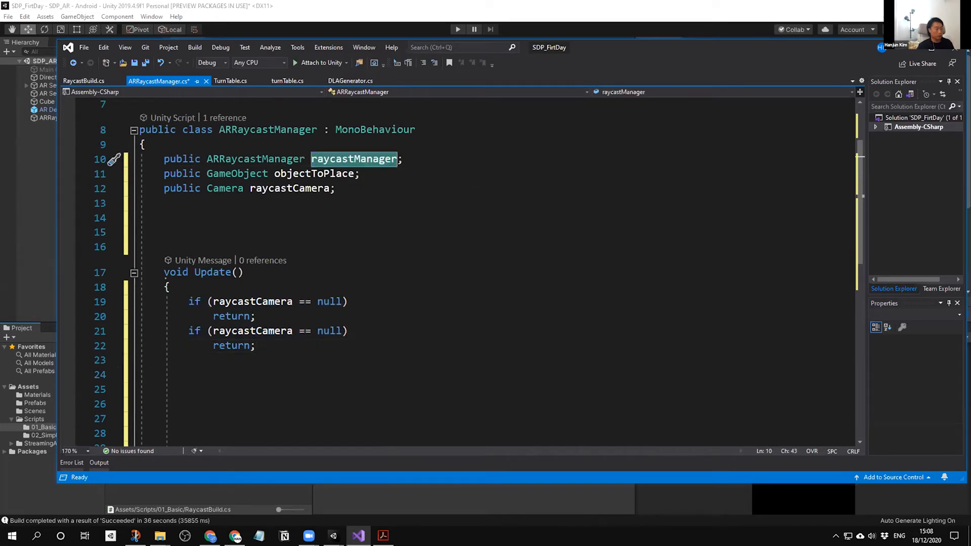
pyautogui.hotkey('ctrl', 'c')
pyautogui.doubleClick(251, 330)
pyautogui.hotkey('ctrl', 'v')
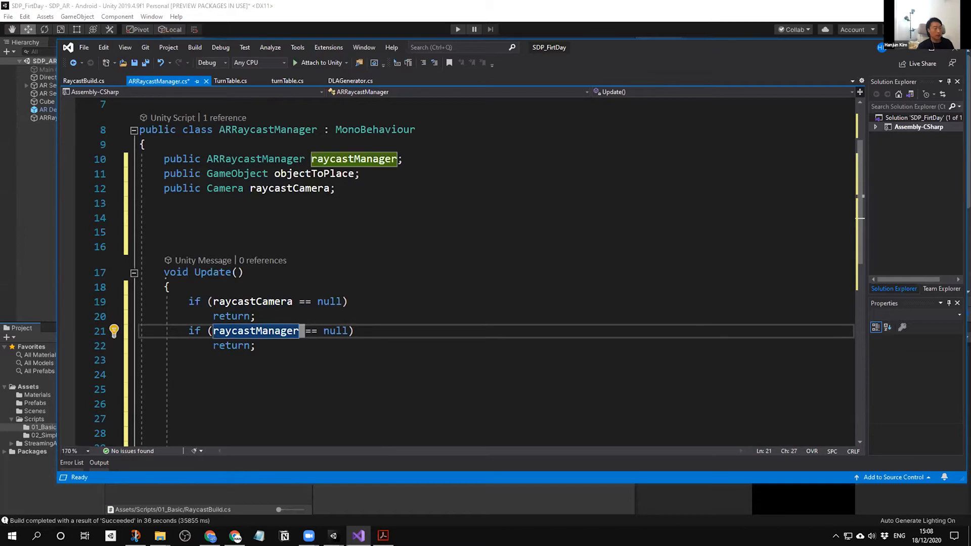
# - Below the null checks, add an if statement with the condition Input.GetMouseButtonDown(0), copied from RaycastBuild.cs
pyautogui.click(189, 361)
pyautogui.scroll(-2, 495, 273)
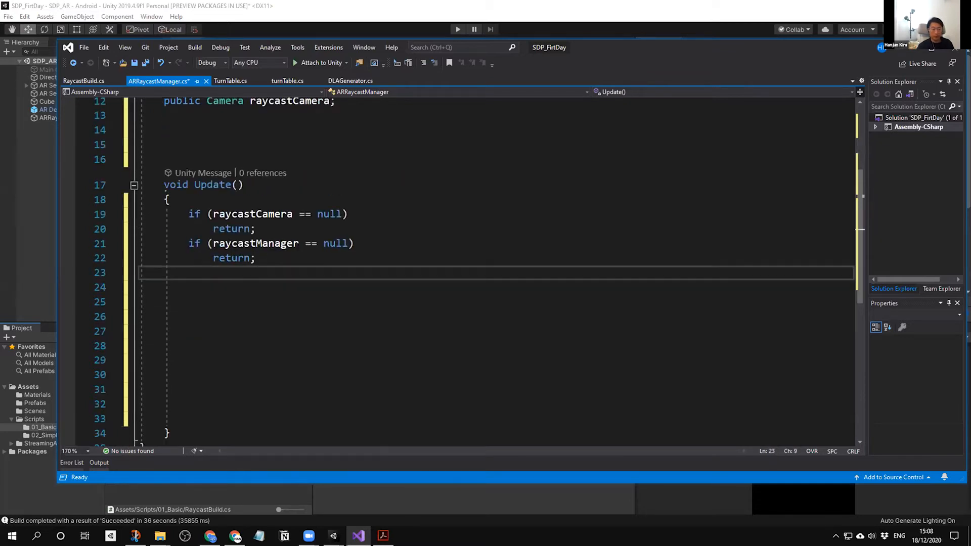
pyautogui.press('Return')
pyautogui.press('Return')
pyautogui.write('if (')
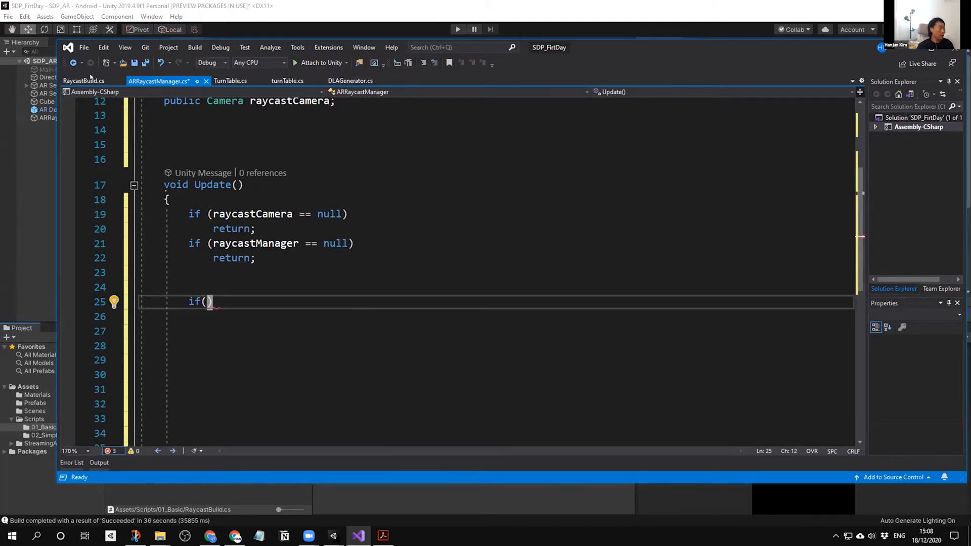
pyautogui.hotkey('ctrl', 'Tab')
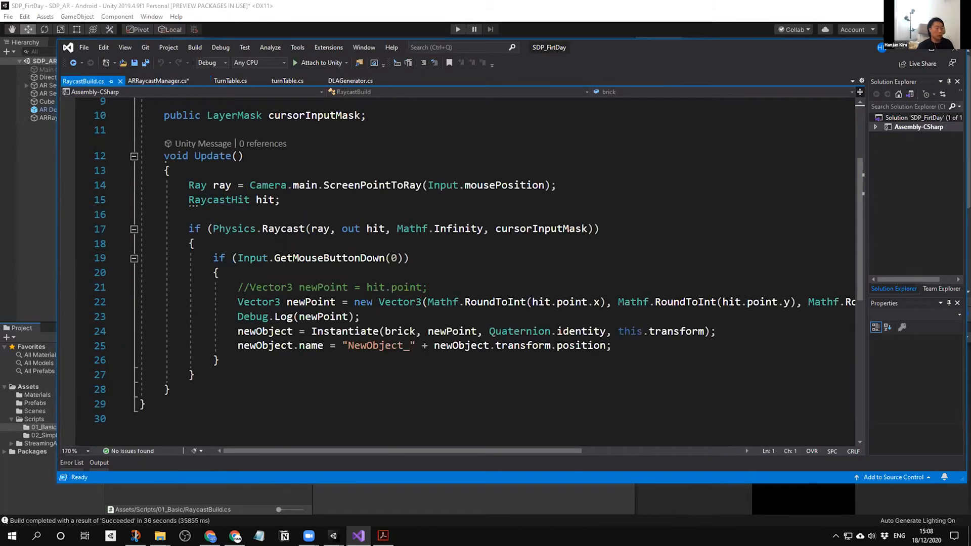
pyautogui.moveTo(403, 258); pyautogui.dragTo(237, 258)
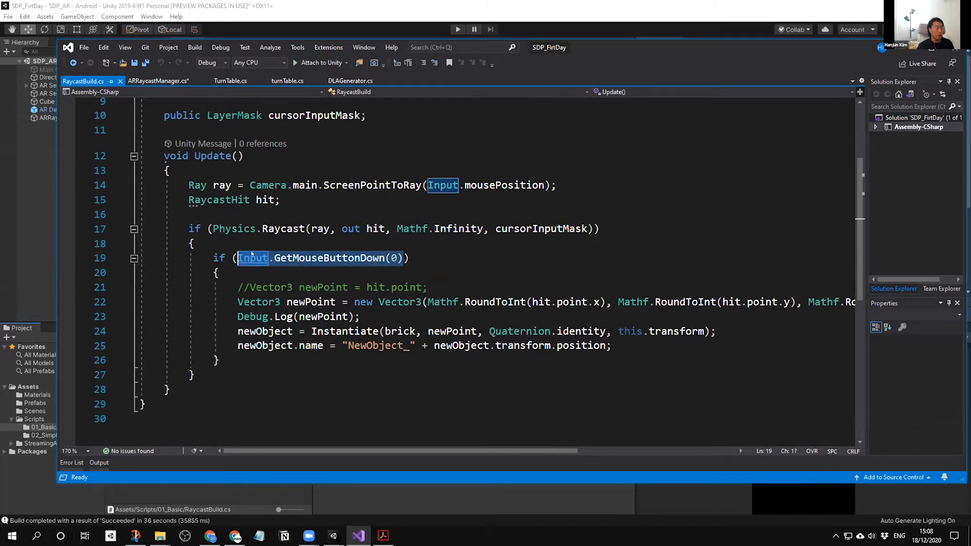
pyautogui.click(149, 80)
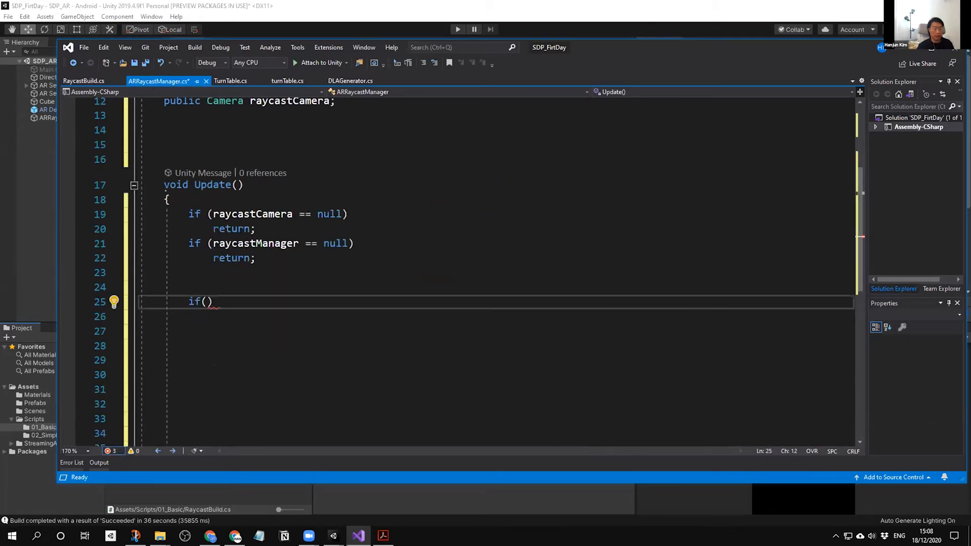
pyautogui.hotkey('ctrl', 'v')
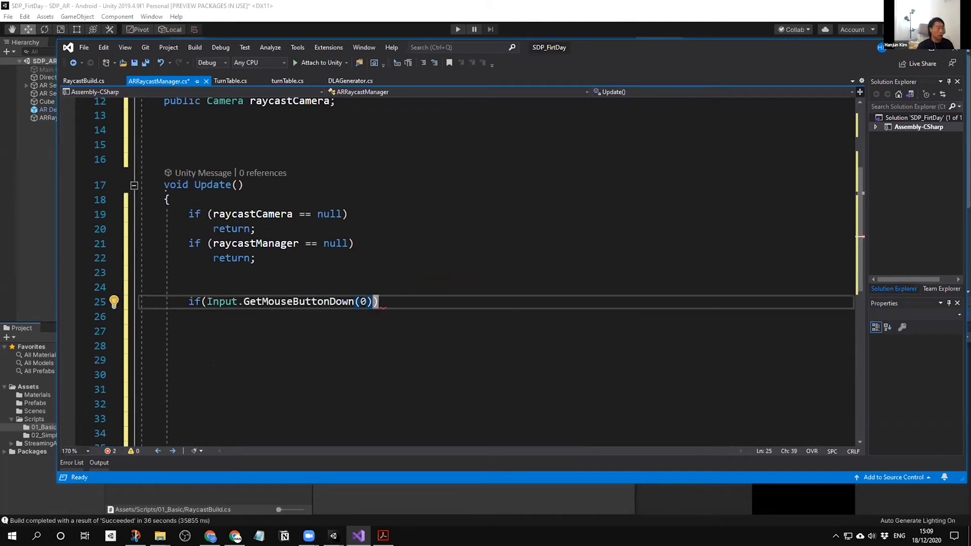
# - Add an empty pair of braces as the body of the GetMouseButtonDown(0) if statement
pyautogui.press('End')
pyautogui.press('Return')
pyautogui.write('{')
pyautogui.press('Return')
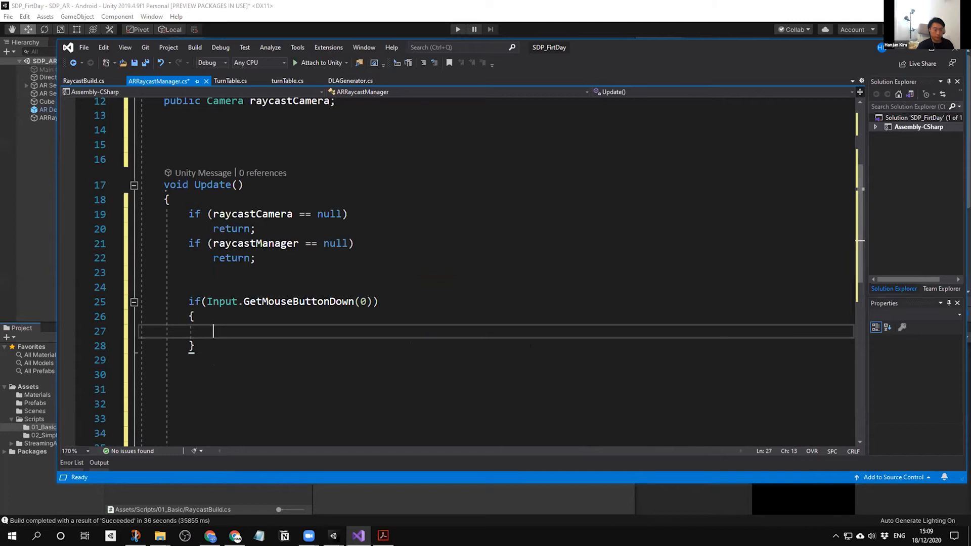
# - Begin the declaration "Ray ray = raycastCamera.ScreenPointToRay" inside the mouse-button if block
pyautogui.scroll(1, 455, 273)
pyautogui.scroll(-2, 455, 273)
pyautogui.write('Ray ')
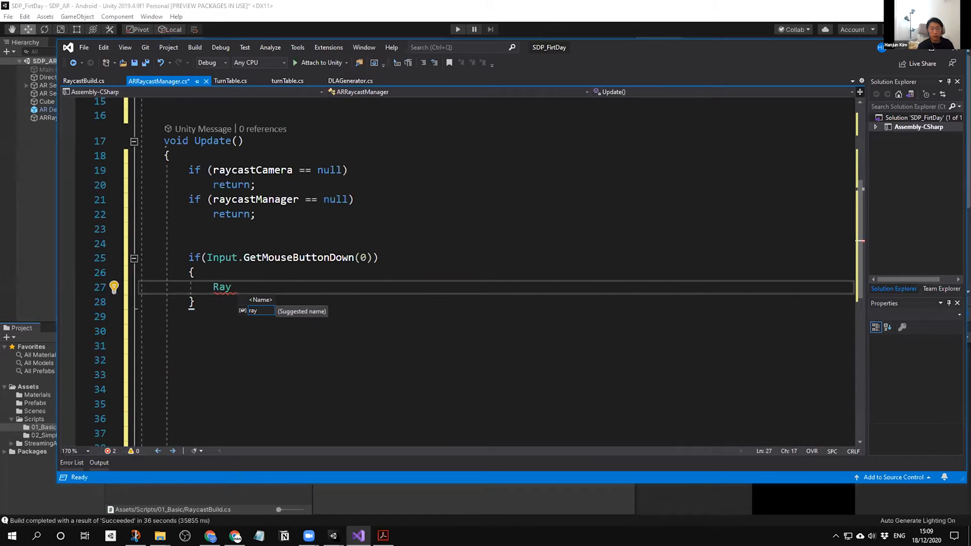
pyautogui.write('ray = ')
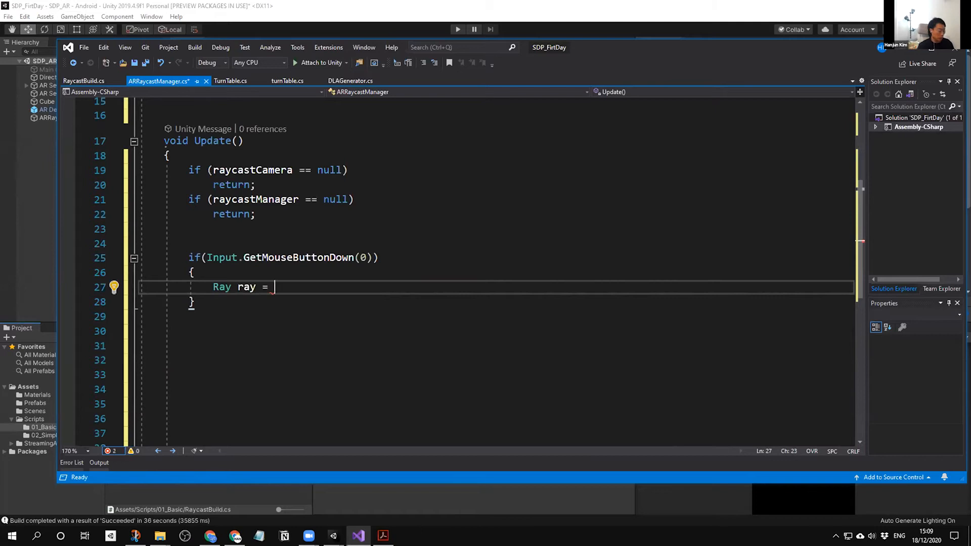
pyautogui.write('ray')
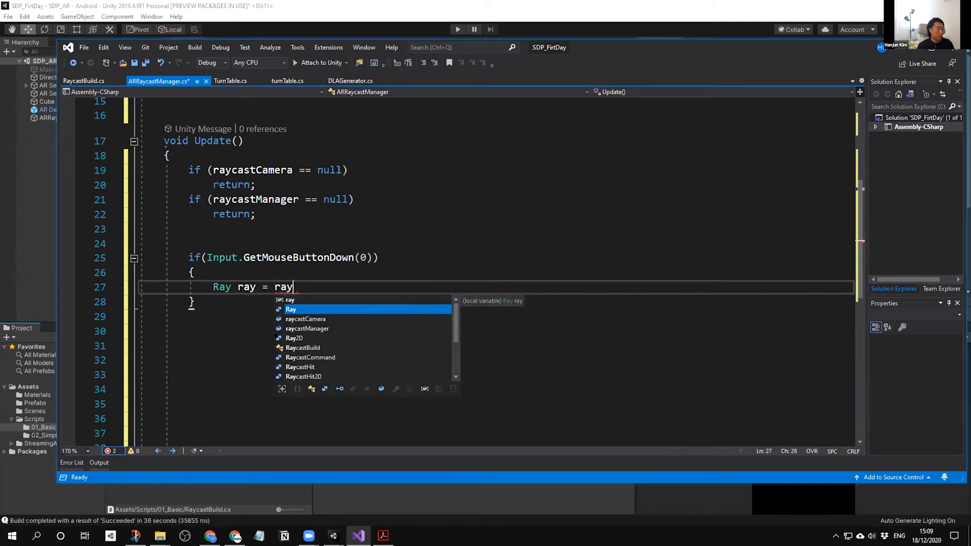
pyautogui.press('Tab')
pyautogui.write('.')
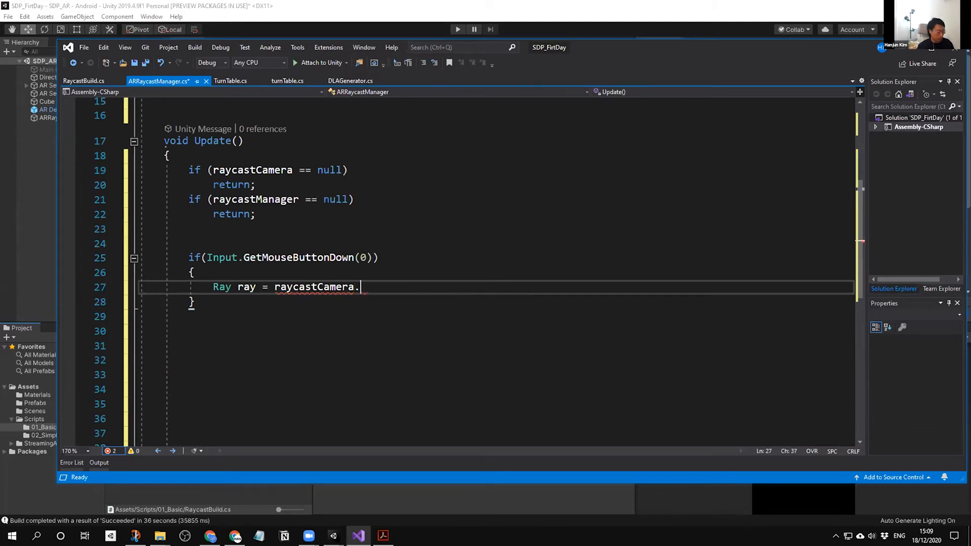
pyautogui.press('Tab')
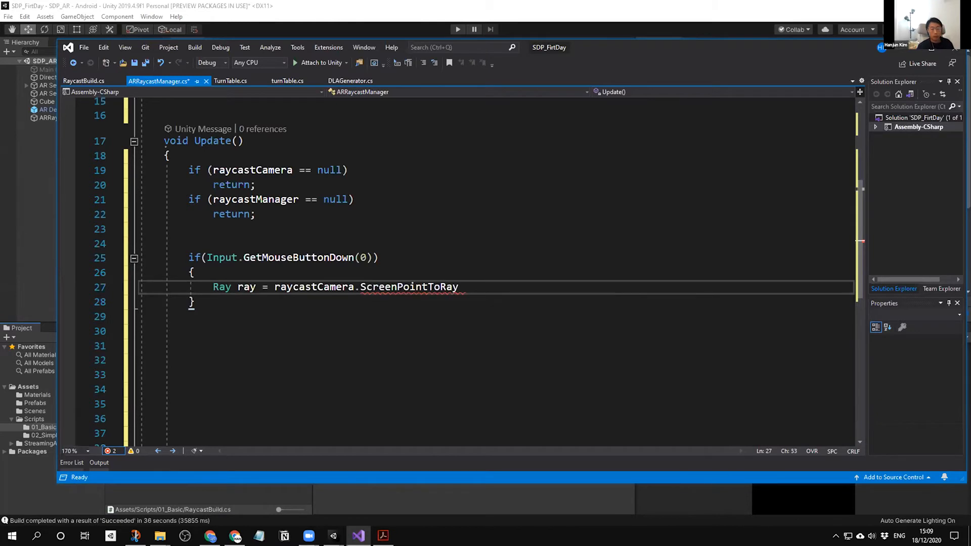
# - Complete the ScreenPointToRay call with the argument Input.mousePosition, a closing parenthesis and a semicolon
pyautogui.write('(In')
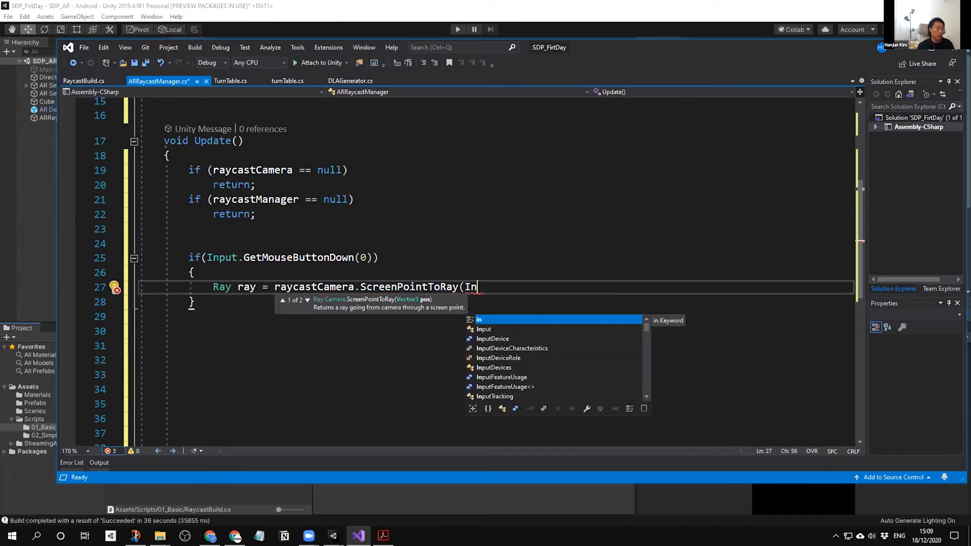
pyautogui.press('Down')
pyautogui.press('Down')
pyautogui.press('Up')
pyautogui.press('Tab')
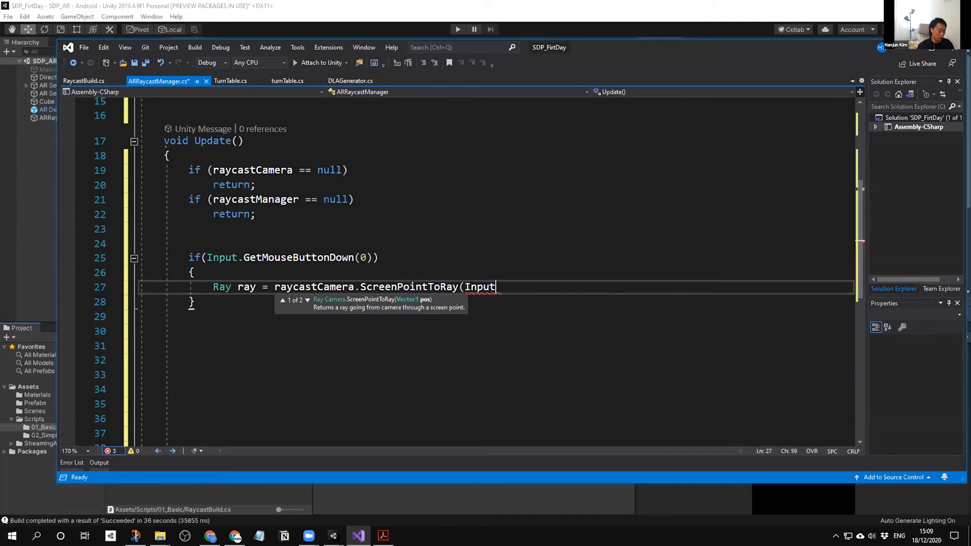
pyautogui.write('.')
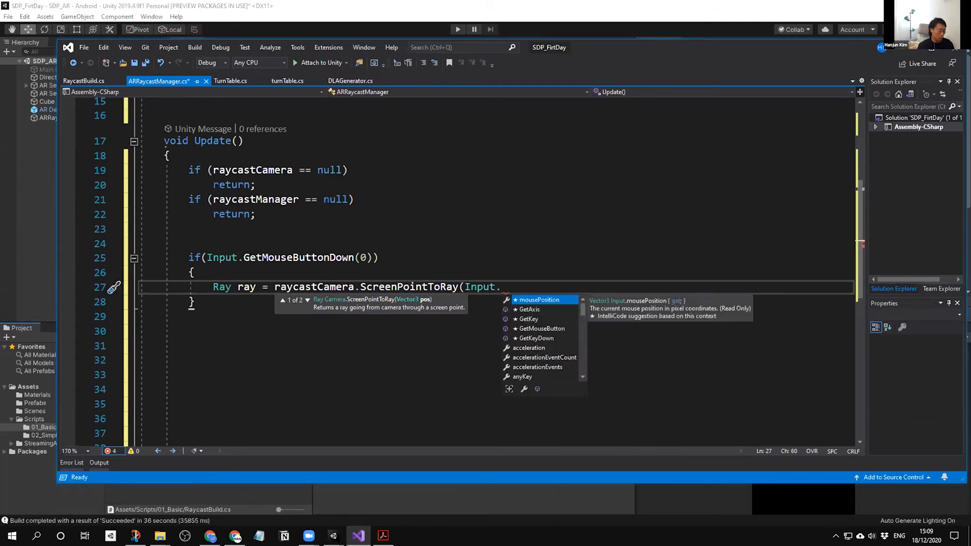
pyautogui.write('mou')
pyautogui.press('Tab')
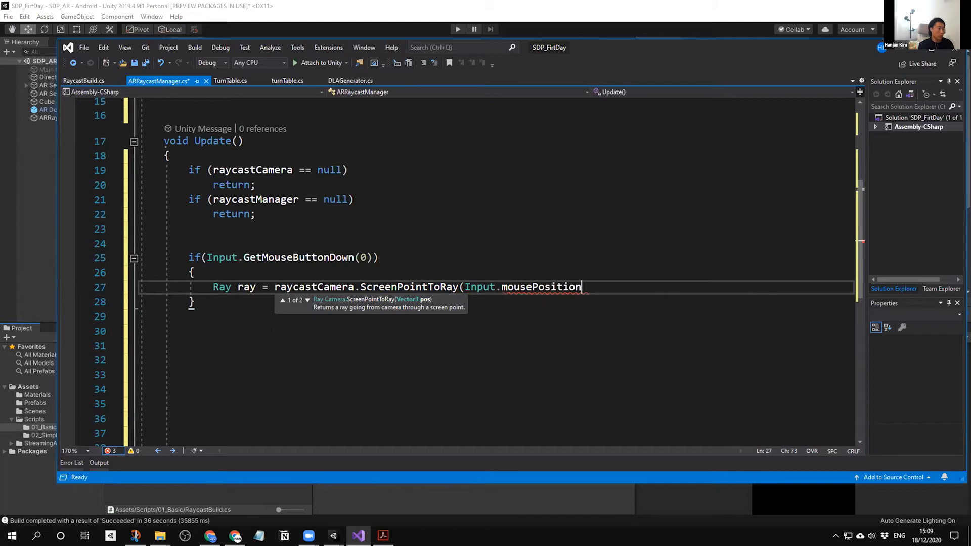
pyautogui.write(');')
pyautogui.click(189, 346)
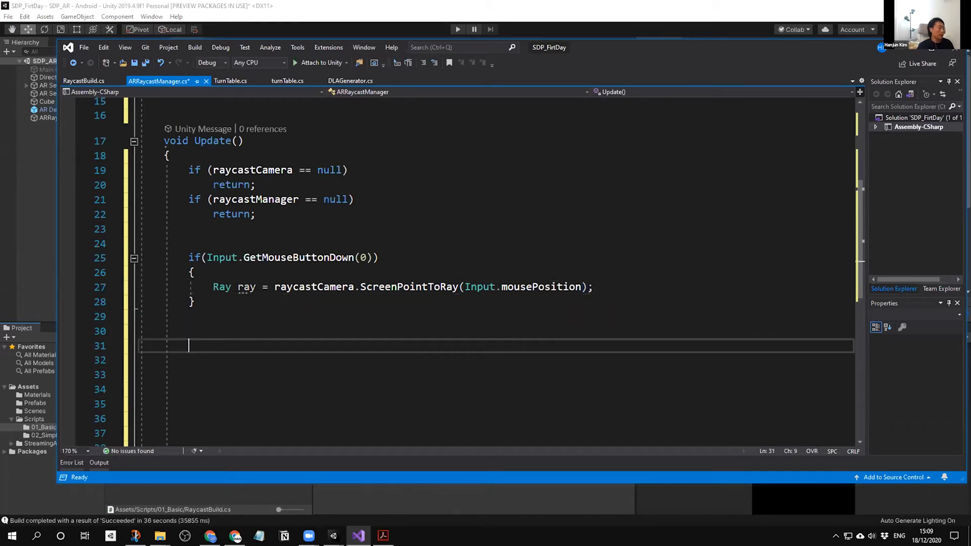
# - Examine which camera RaycastBuild.cs uses for its ray and compare it with the fields and ray line in ARRaycastManager.cs
pyautogui.click(83, 81)
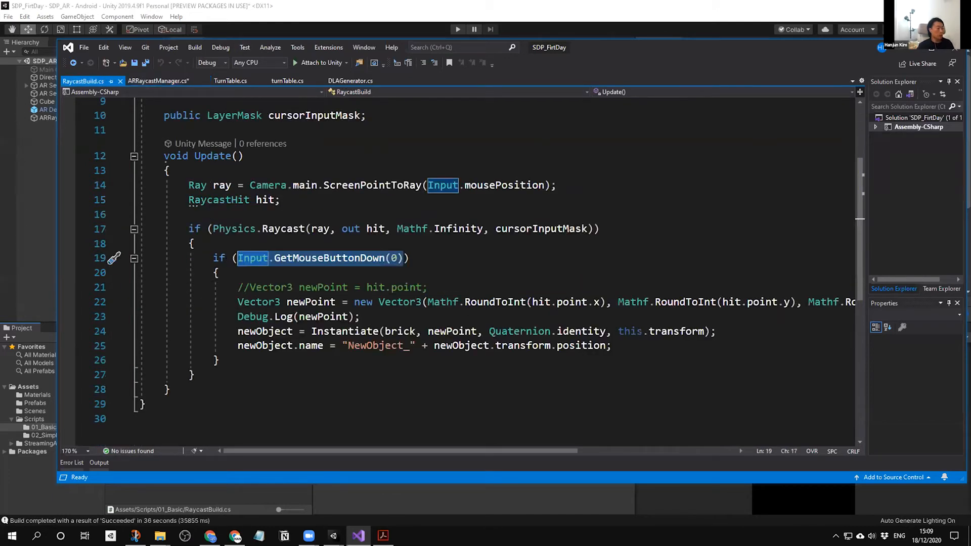
pyautogui.scroll(1, 269, 229)
pyautogui.click(269, 229)
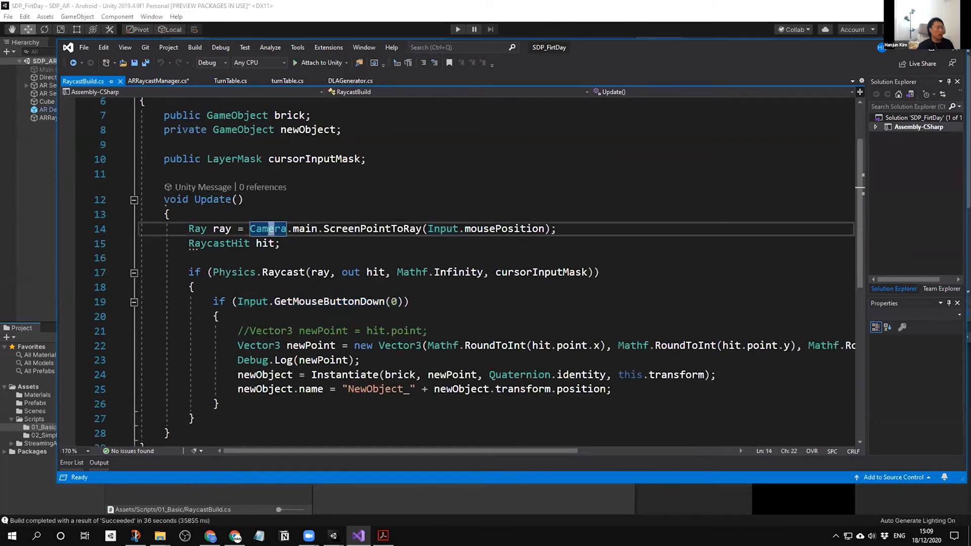
pyautogui.scroll(2, 269, 229)
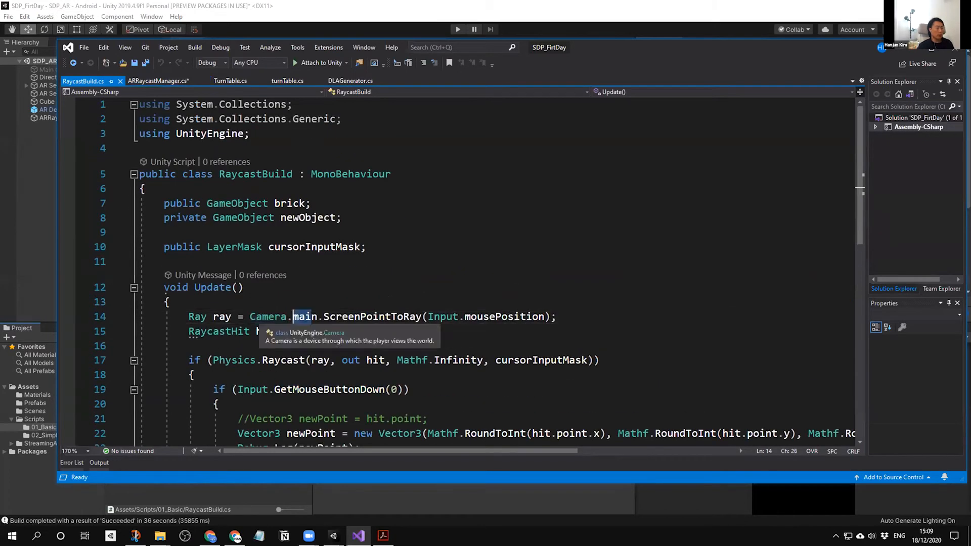
pyautogui.click(296, 317)
pyautogui.click(159, 81)
pyautogui.scroll(5, 455, 273)
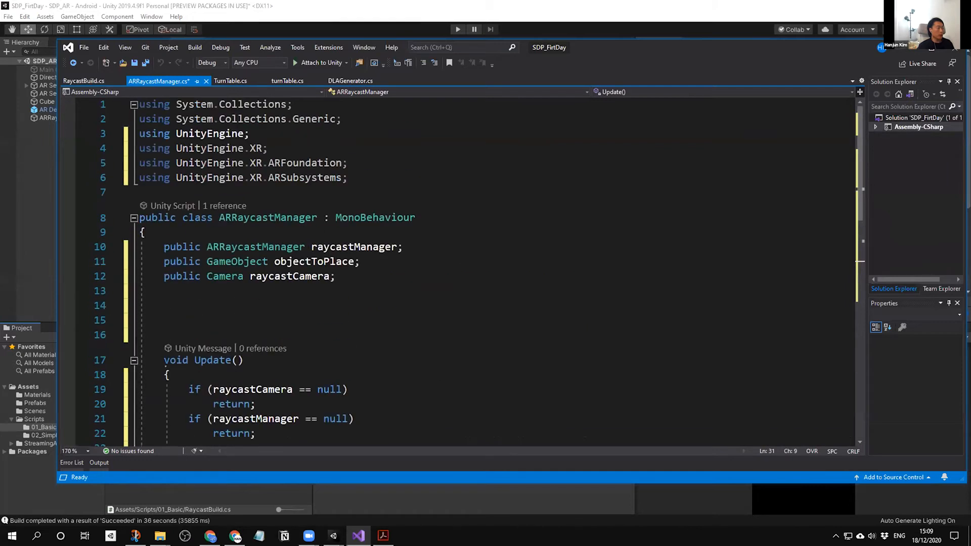
pyautogui.scroll(-2, 455, 273)
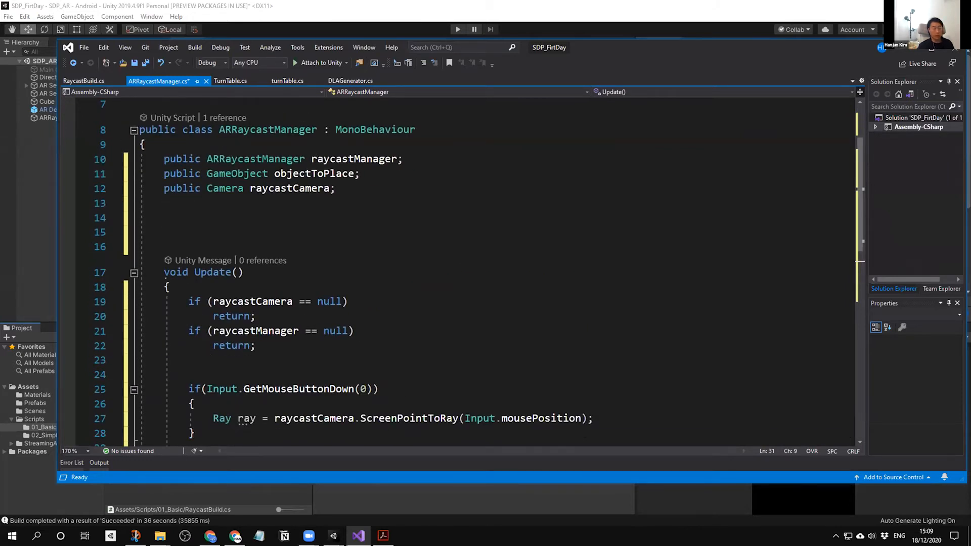
pyautogui.scroll(-2, 455, 273)
pyautogui.scroll(1, 456, 273)
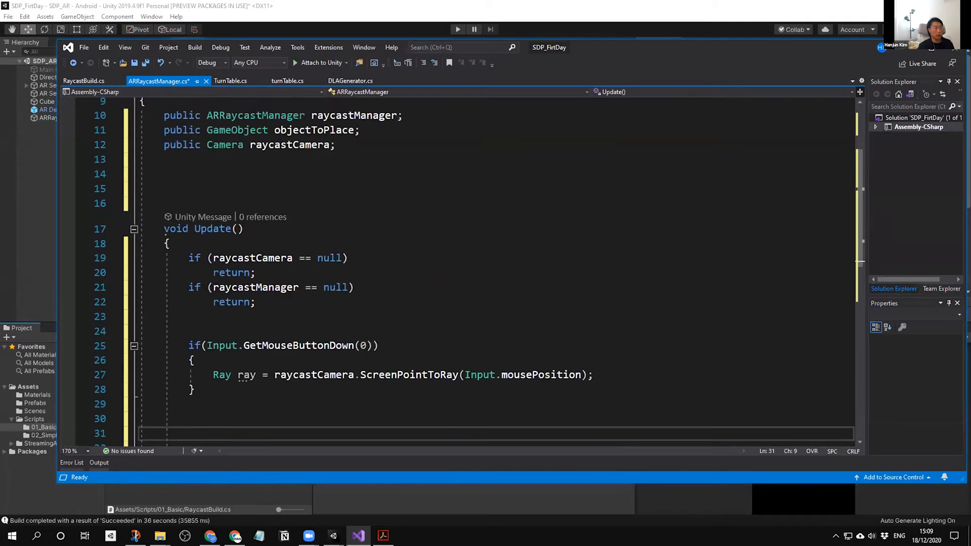
# - Insert several blank lines after the ray declaration inside the mouse-button if block
pyautogui.scroll(-3, 455, 273)
pyautogui.click(195, 258)
pyautogui.click(189, 287)
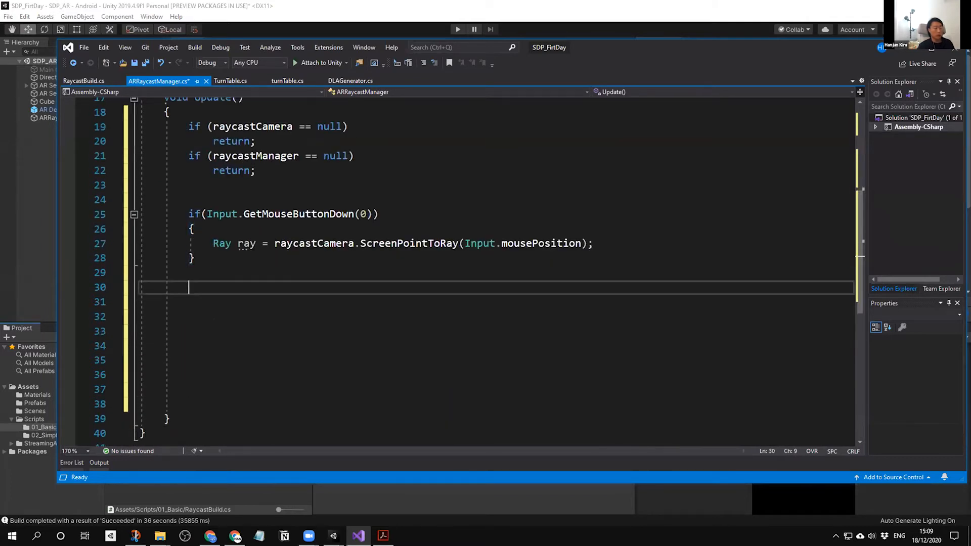
pyautogui.click(594, 244)
pyautogui.press('Return')
pyautogui.press('Return')
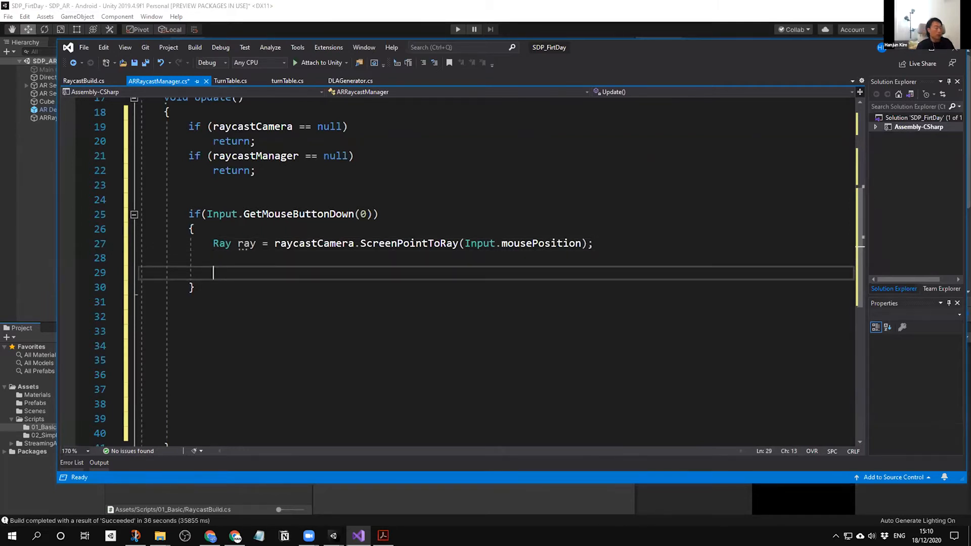
pyautogui.press('Return')
pyautogui.press('Return')
pyautogui.press('Up')
pyautogui.press('Up')
pyautogui.press('Up')
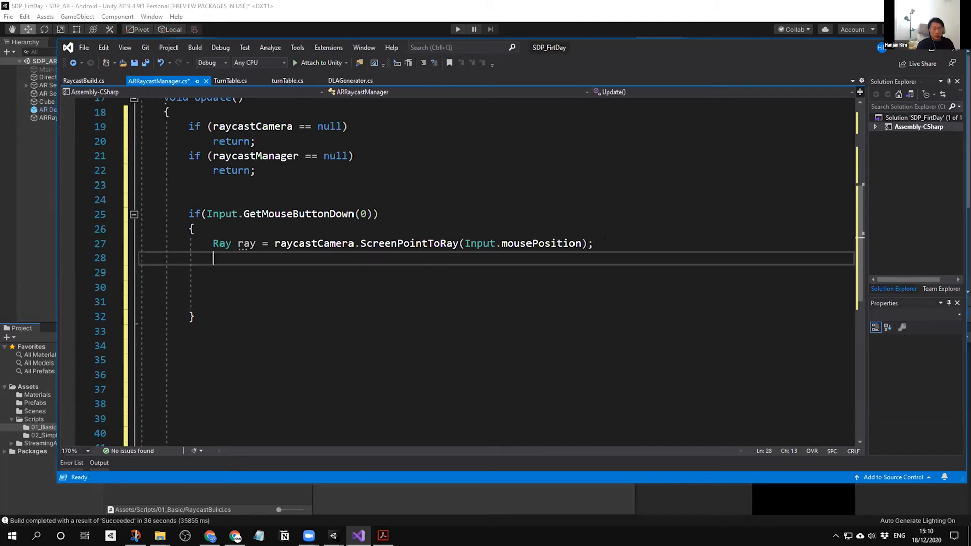
# - Begin the declaration "Pose pose = hits[0]" on a new line below the ray declaration in the mouse-button if block
pyautogui.press('Return')
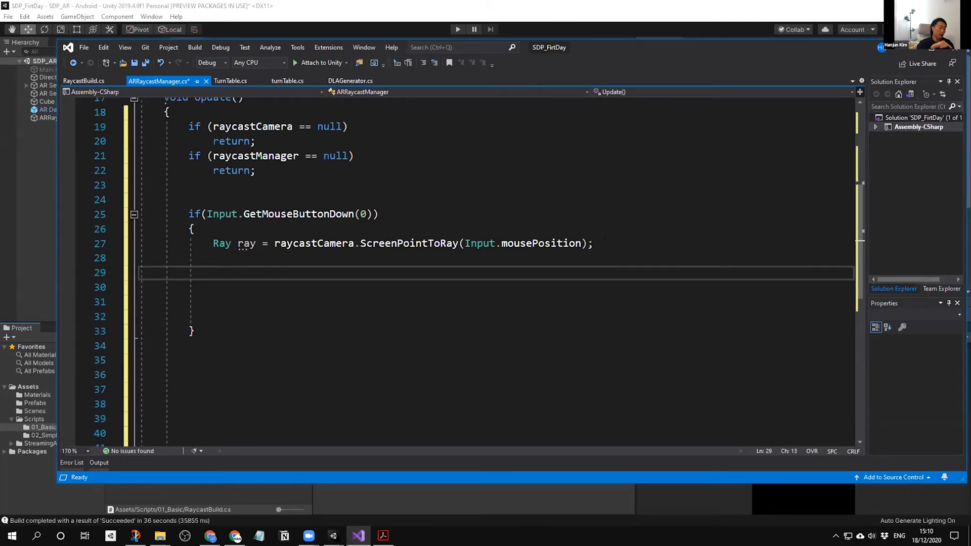
pyautogui.write('Pose ')
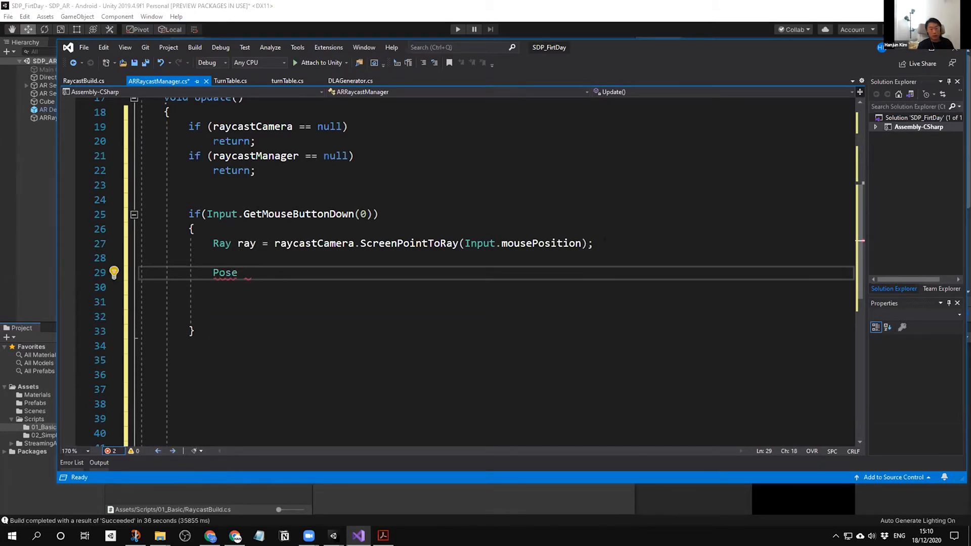
pyautogui.write('pose  =')
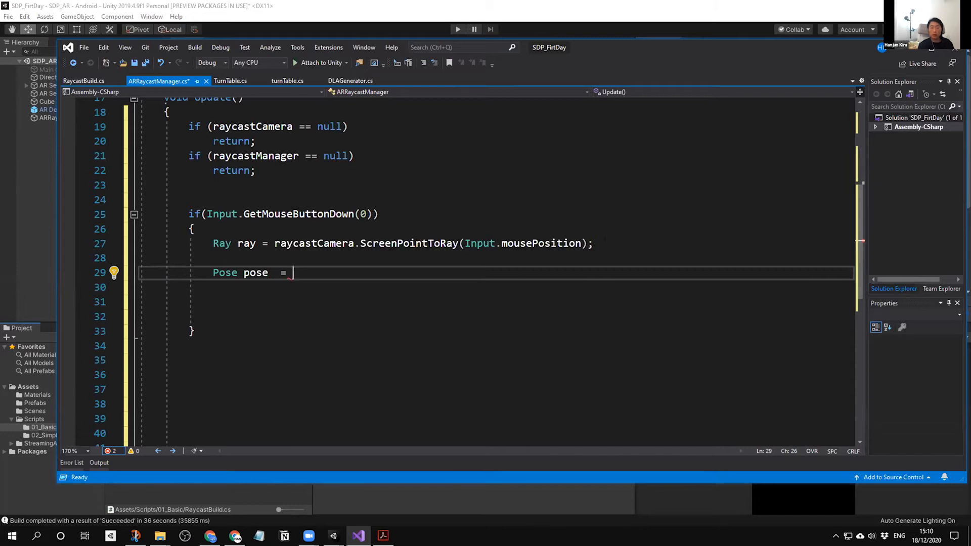
pyautogui.write('hits')
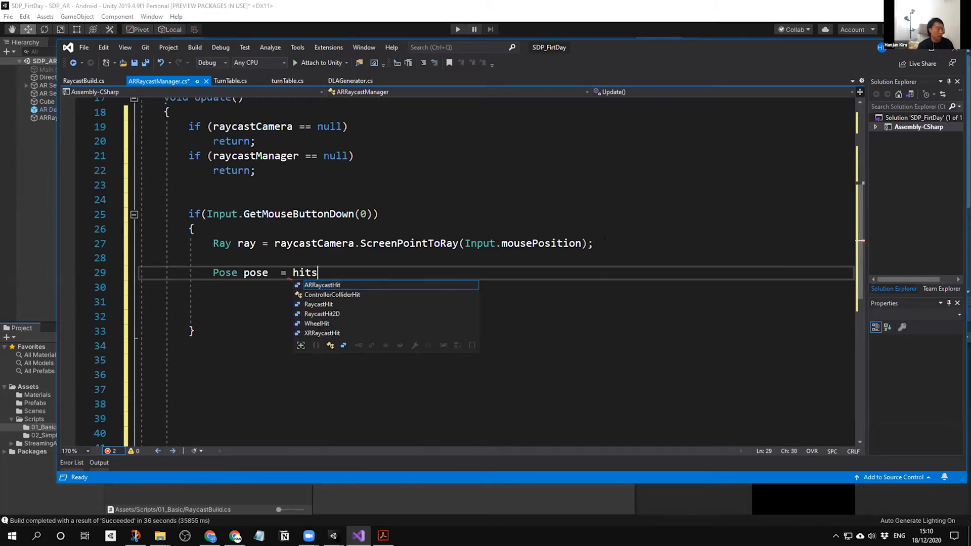
pyautogui.write('9')
pyautogui.press('BackSpace')
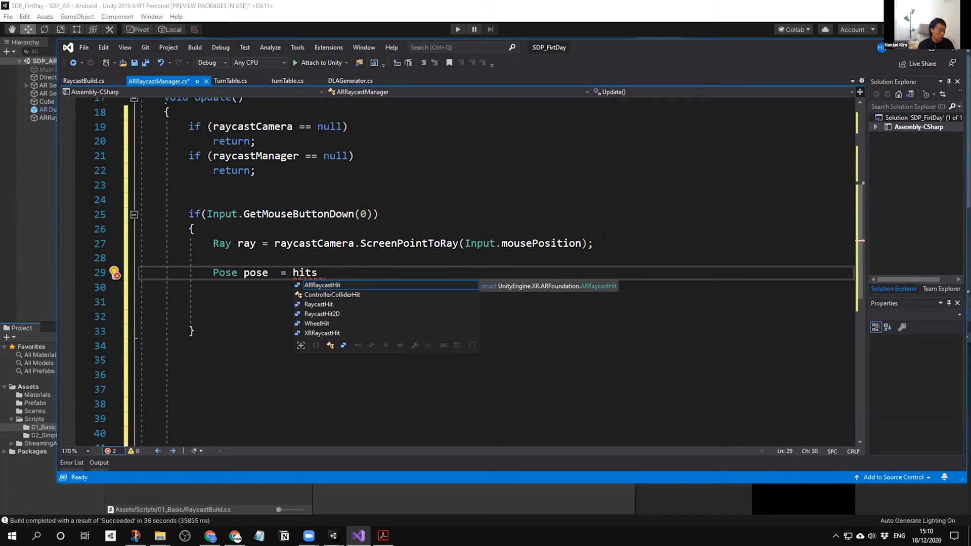
pyautogui.write('[0]')
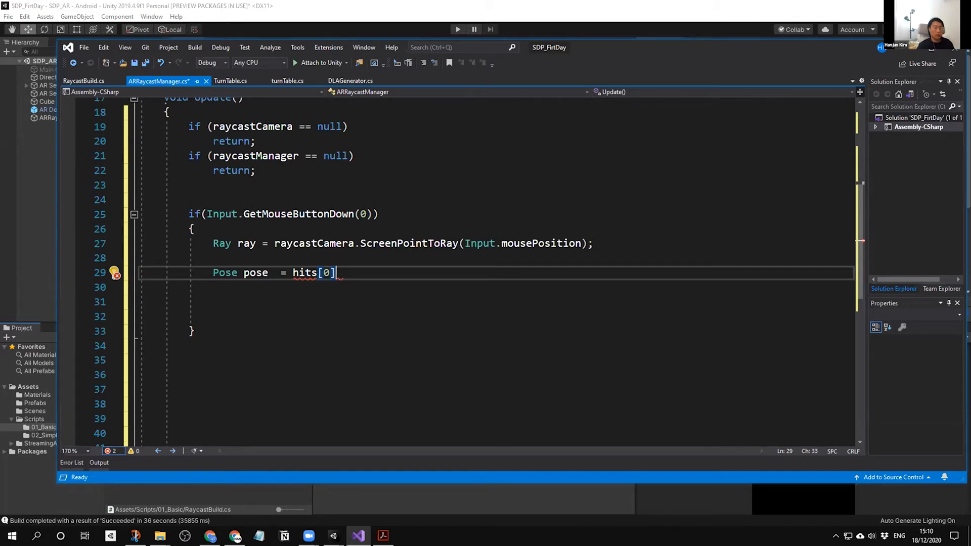
# - Examine the fields and raycast code in RaycastBuild.cs for comparison with the unfinished pose code in ARRaycastManager.cs
pyautogui.scroll(6, 496, 273)
pyautogui.click(166, 334)
pyautogui.scroll(-5, 495, 274)
pyautogui.scroll(-2, 496, 273)
pyautogui.scroll(2, 495, 274)
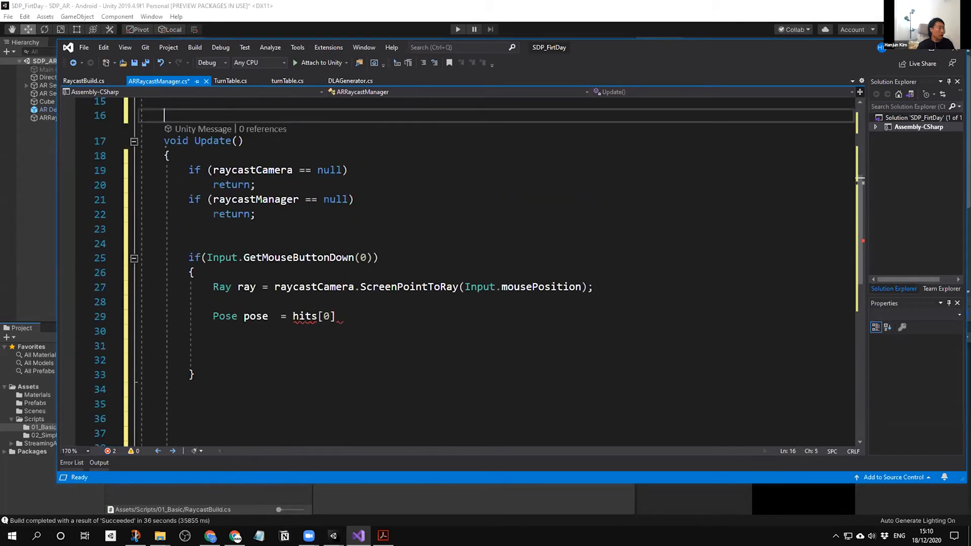
pyautogui.click(83, 80)
pyautogui.scroll(-3, 496, 273)
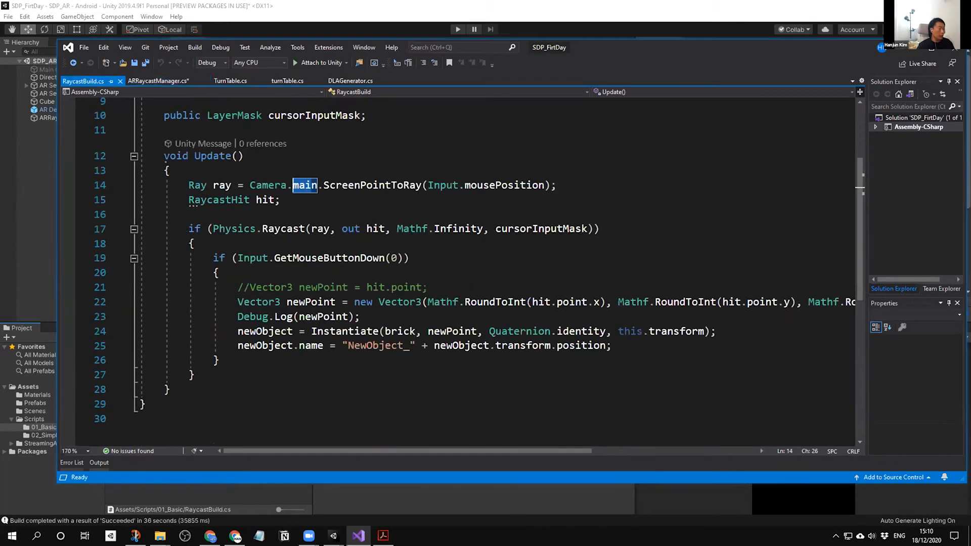
pyautogui.scroll(3, 455, 268)
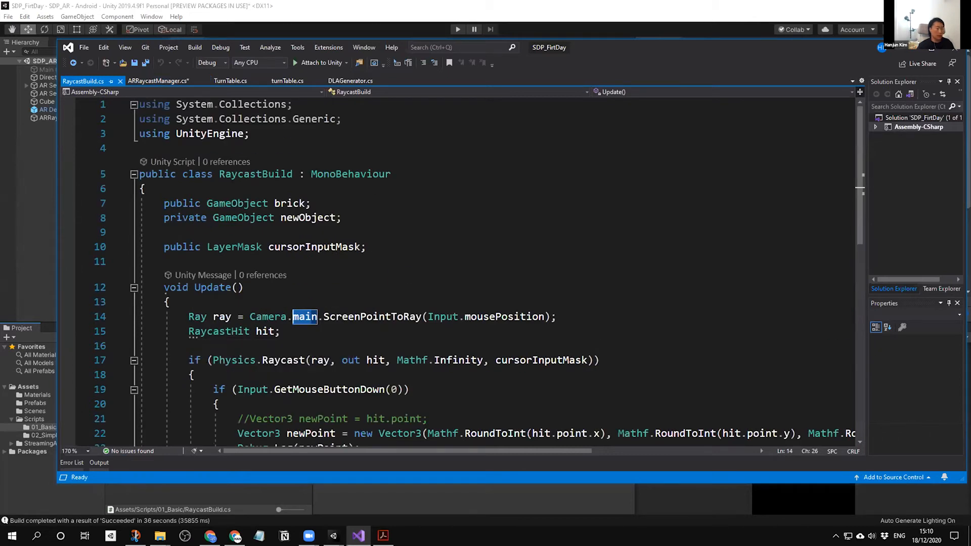
pyautogui.scroll(-2, 455, 268)
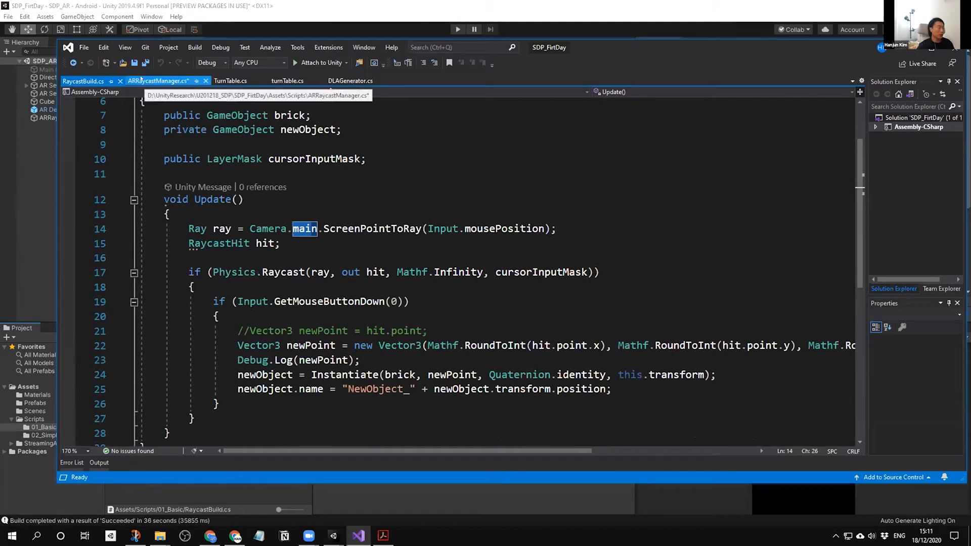
pyautogui.click(141, 79)
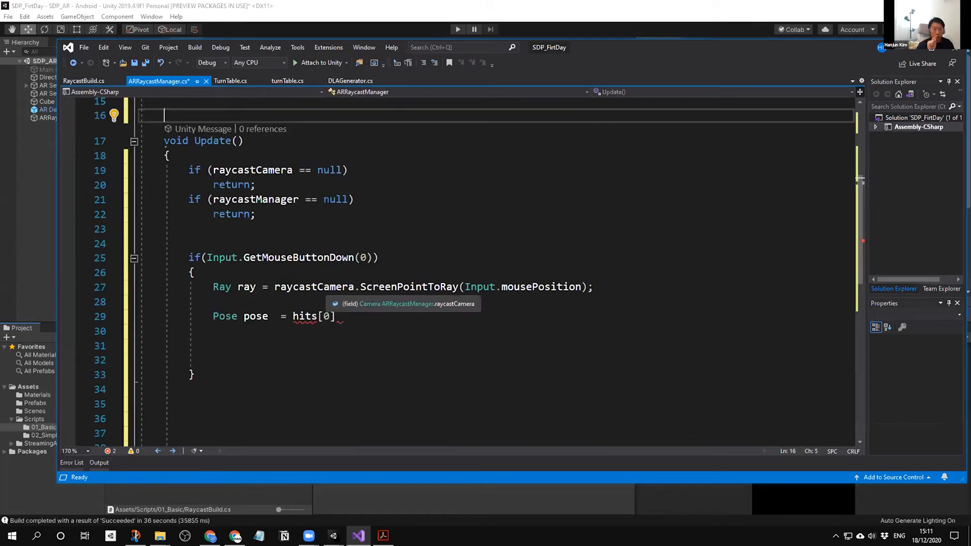
# - Begin a private field of type List<ARRaycastHit> below the raycastCamera field of the ARRaycastManager class
pyautogui.scroll(4, 455, 273)
pyautogui.click(165, 262)
pyautogui.write('private ')
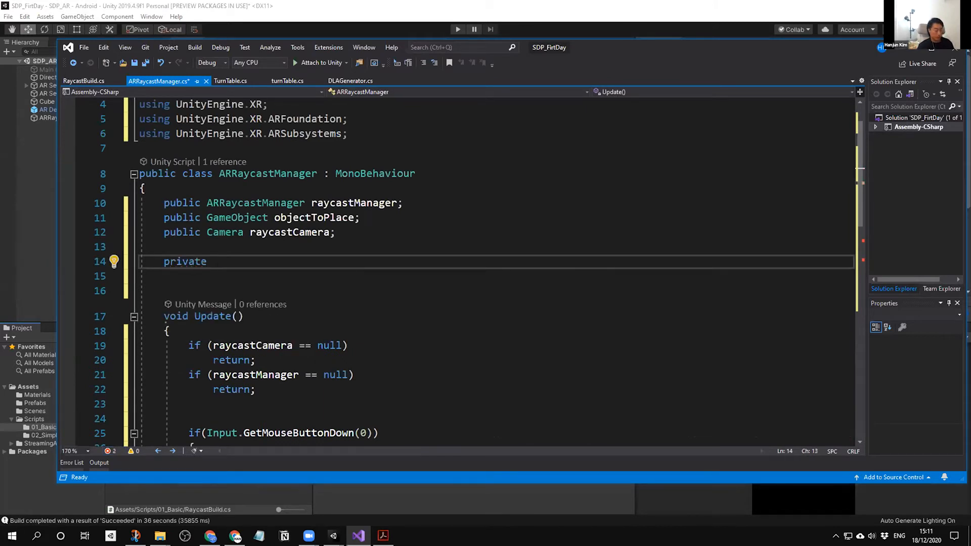
pyautogui.write('List<AR>')
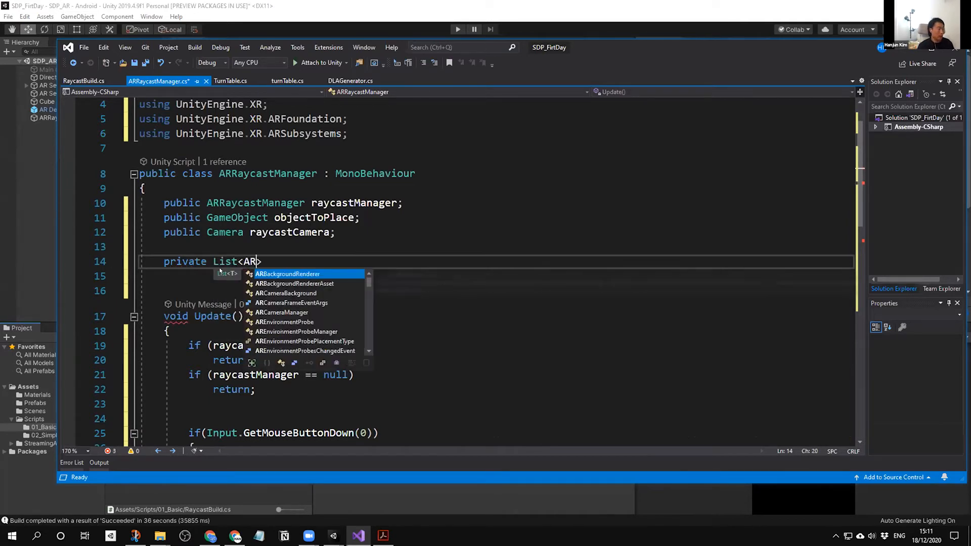
pyautogui.write('C')
pyautogui.press('BackSpace')
pyautogui.write('R')
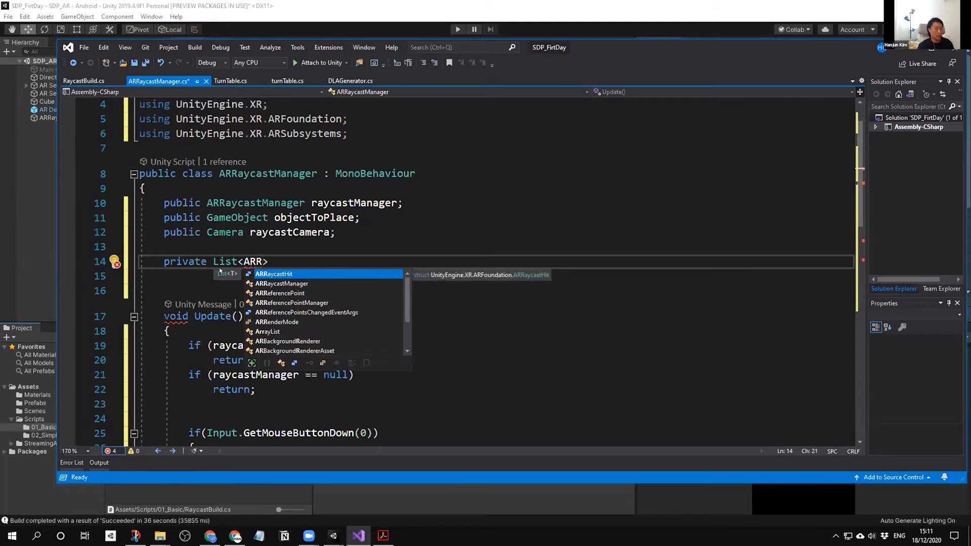
pyautogui.press('Tab')
# - Name the ARRaycastHit list field hits and add an equals sign for its initial value
pyautogui.write('> hots')
pyautogui.press('BackSpace')
pyautogui.press('BackSpace')
pyautogui.press('BackSpace')
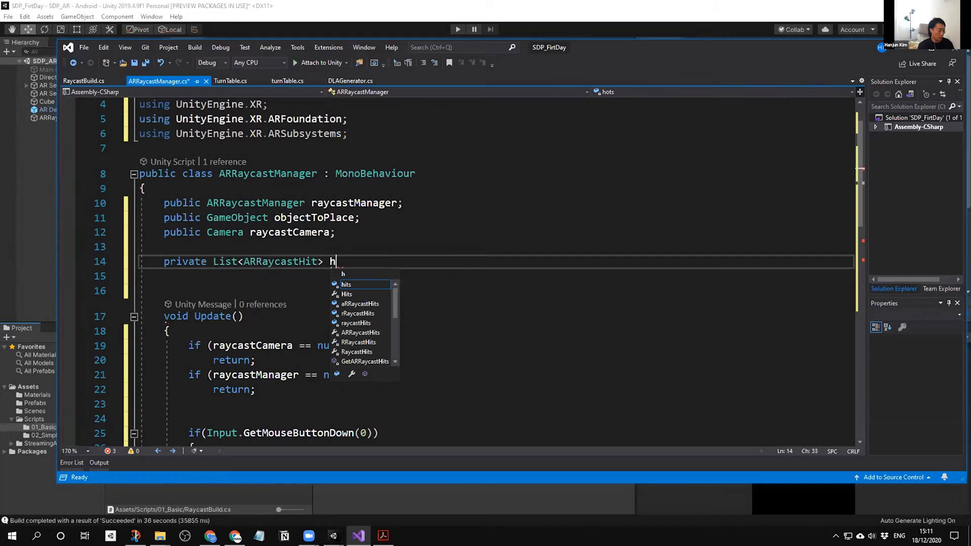
pyautogui.write('its;')
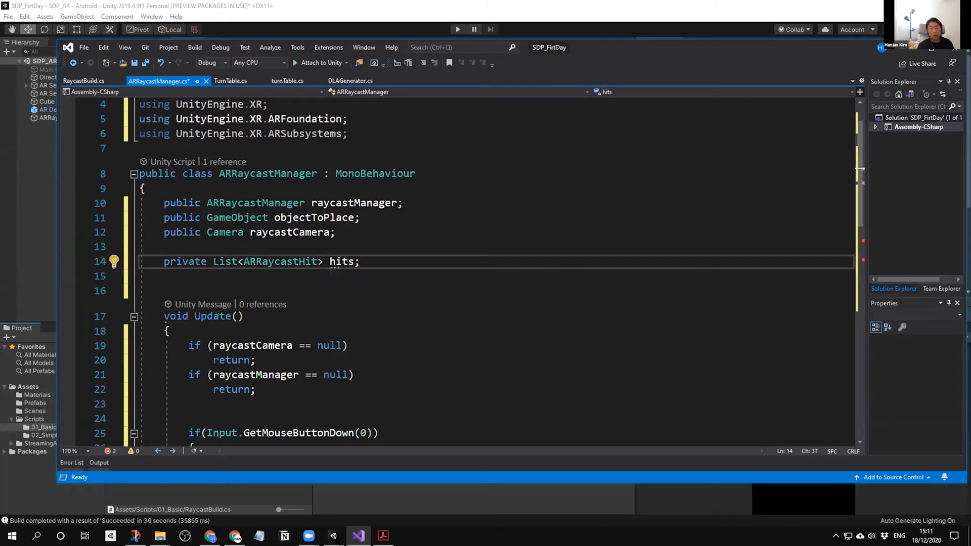
pyautogui.press('BackSpace')
pyautogui.write('=')
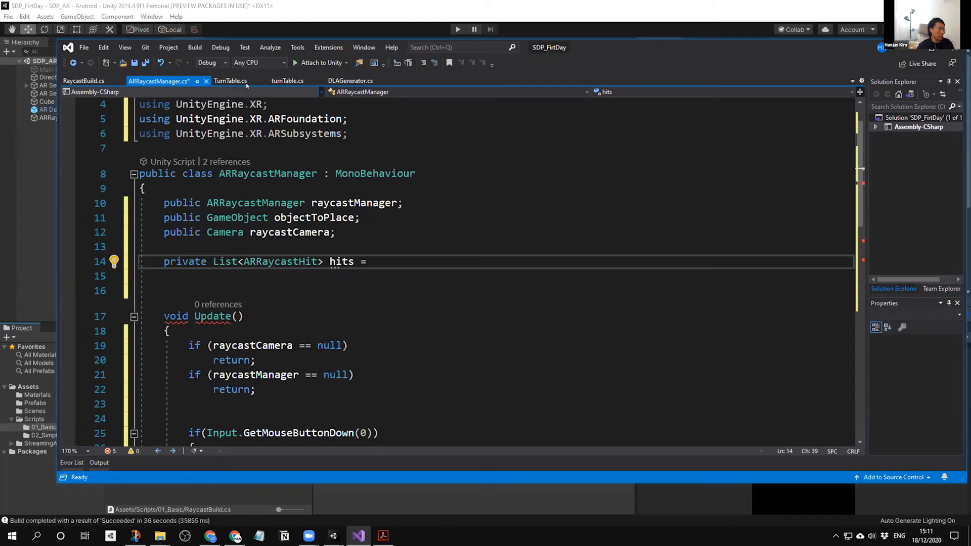
# - Check in DLAGenerator.cs how the allSeed list is initialized with a new List, and return to ARRaycastManager.cs
pyautogui.click(350, 80)
pyautogui.scroll(7, 456, 268)
pyautogui.scroll(15, 455, 268)
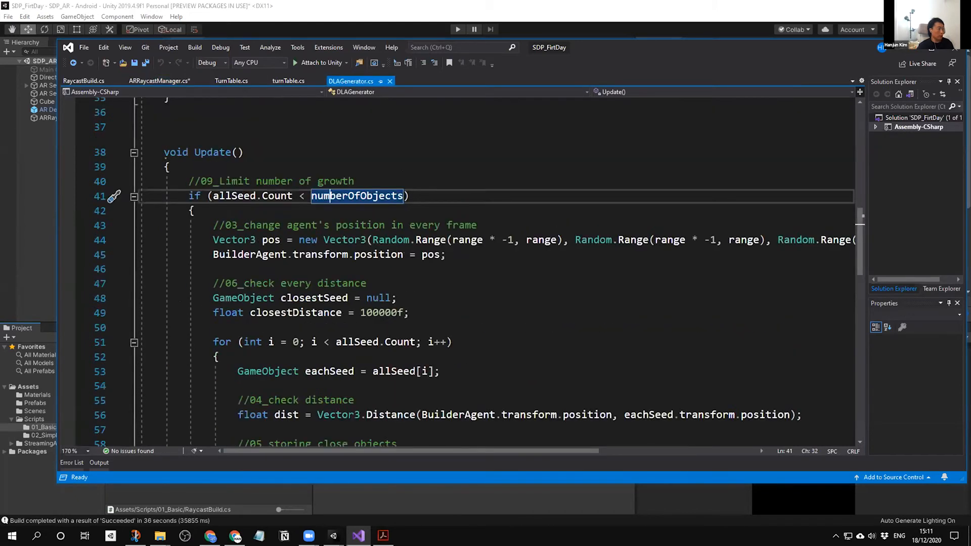
pyautogui.scroll(-3, 456, 268)
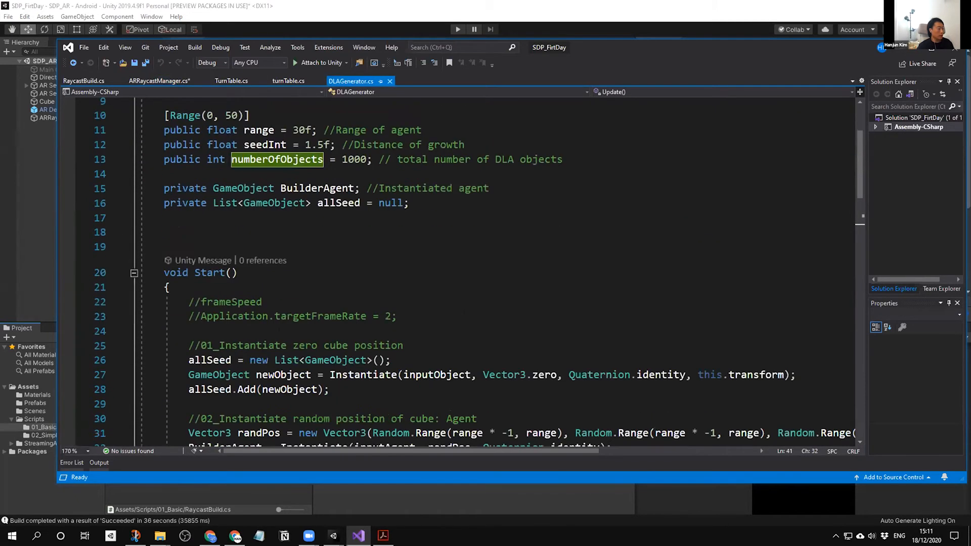
pyautogui.moveTo(390, 360); pyautogui.dragTo(248, 360)
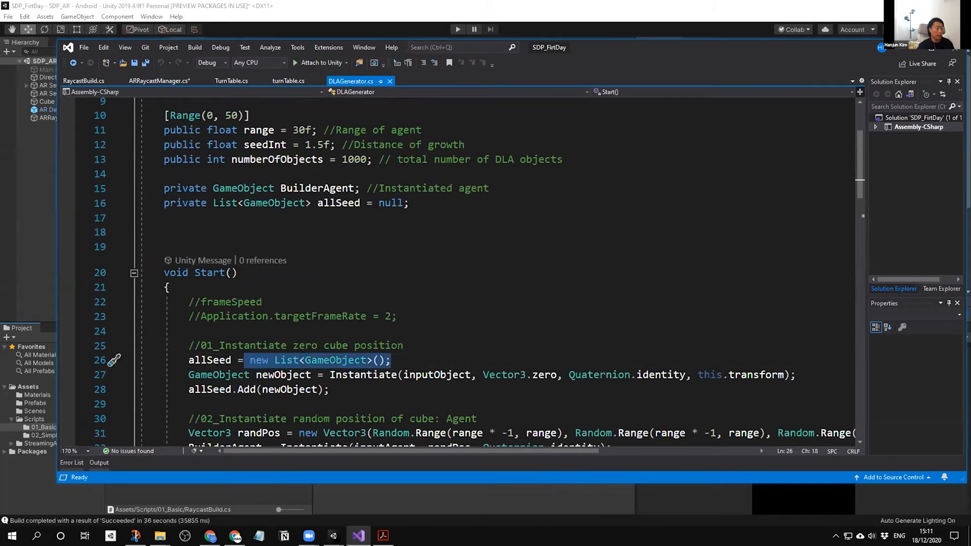
pyautogui.click(274, 360)
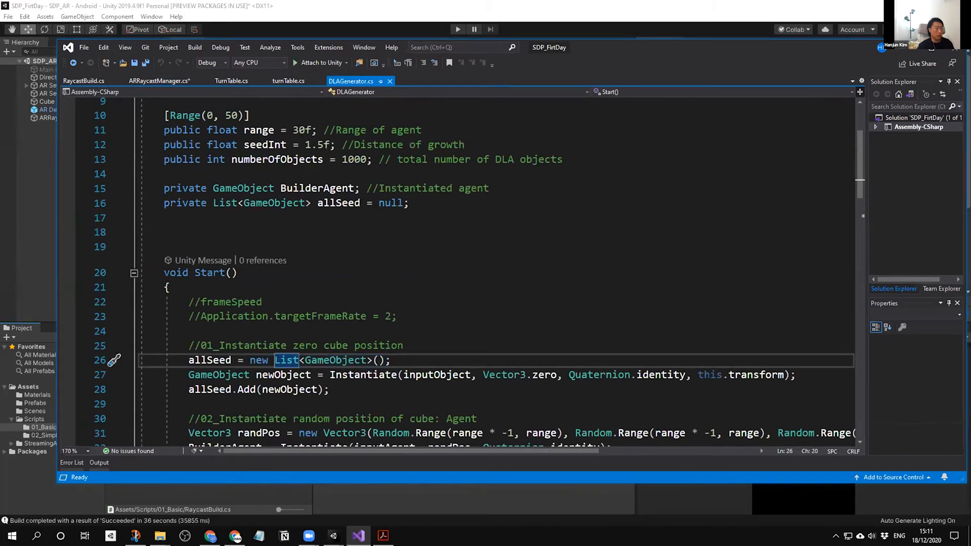
pyautogui.click(167, 81)
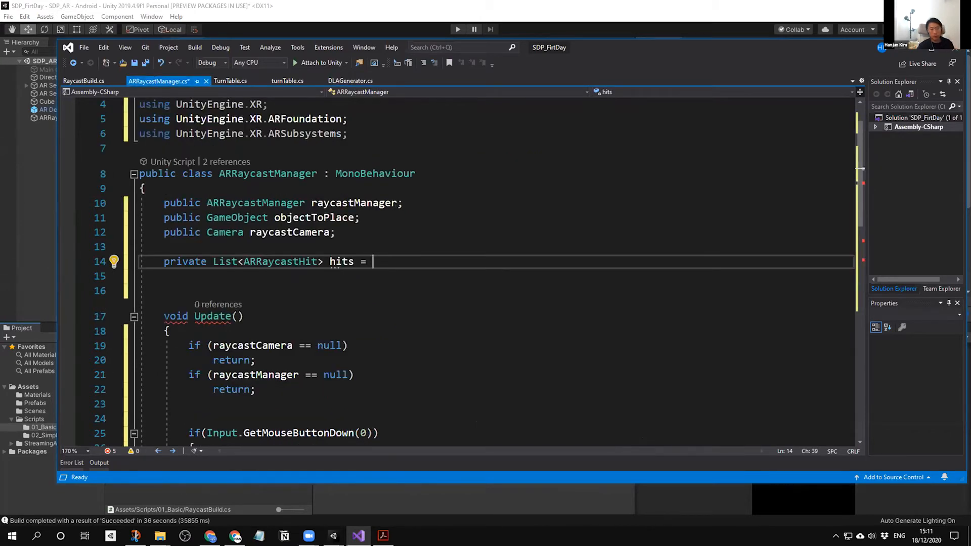
# - Initialize the hits field with "new List<ARRaycastHit>();"
pyautogui.write('List')
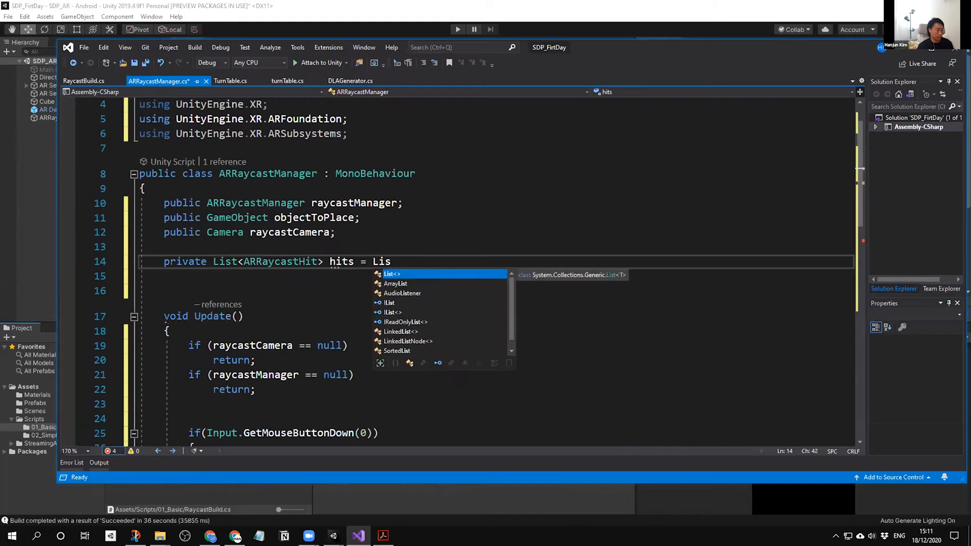
pyautogui.write('<')
pyautogui.press('BackSpace')
pyautogui.press('BackSpace')
pyautogui.press('BackSpace')
pyautogui.press('BackSpace')
pyautogui.press('BackSpace')
pyautogui.write('new List<ARRaycastHit>')
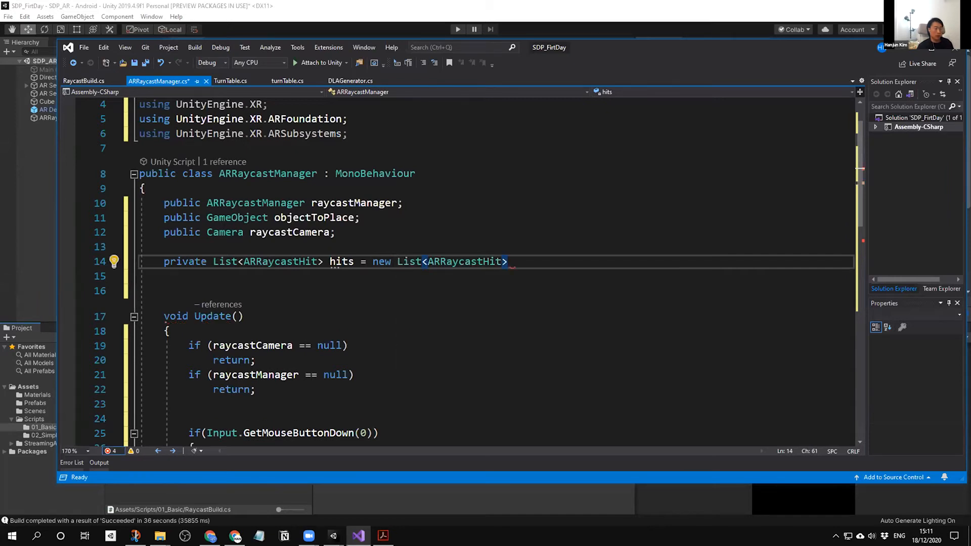
pyautogui.write('();')
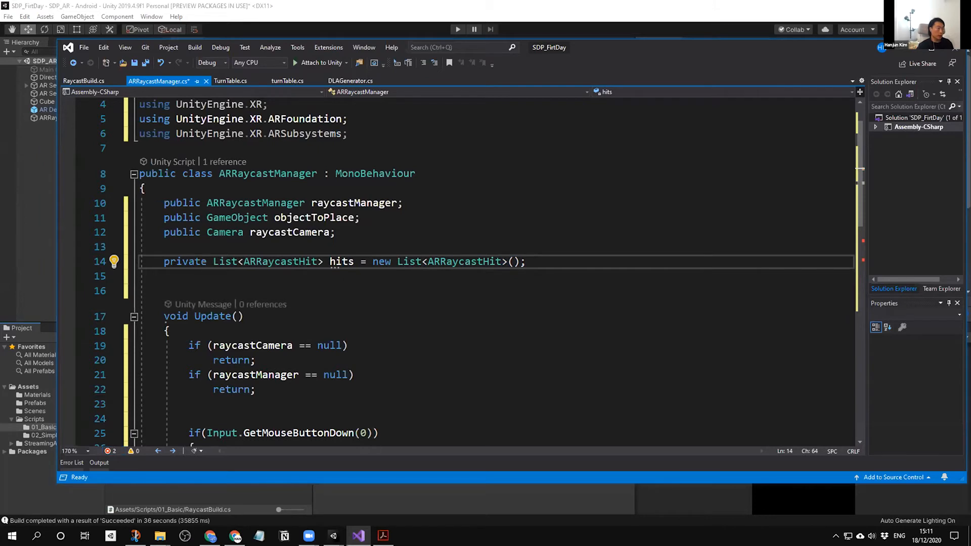
# - Complete the pose declaration in the if block as "Pose pose = hits[0].pose;"
pyautogui.scroll(-5, 455, 268)
pyautogui.click(324, 273)
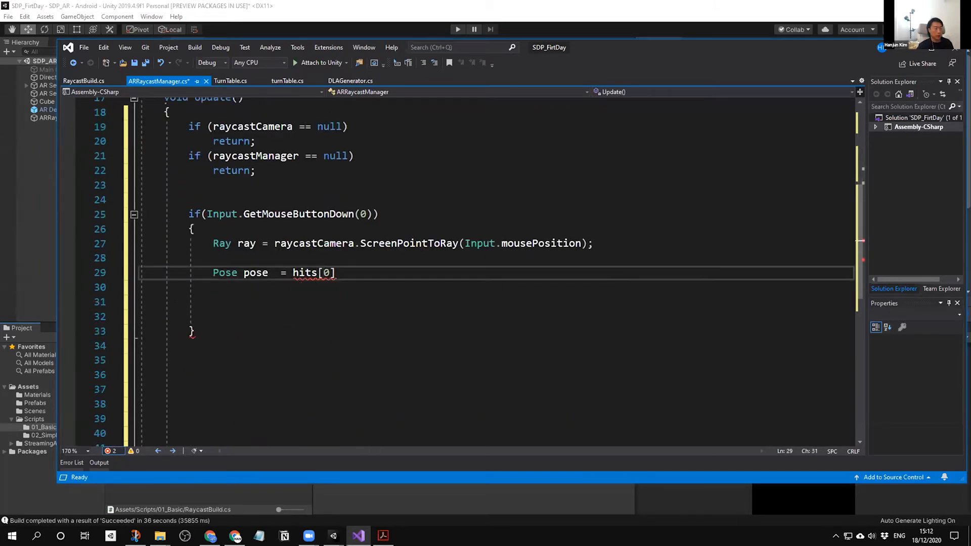
pyautogui.scroll(1, 478, 267)
pyautogui.write('.pos')
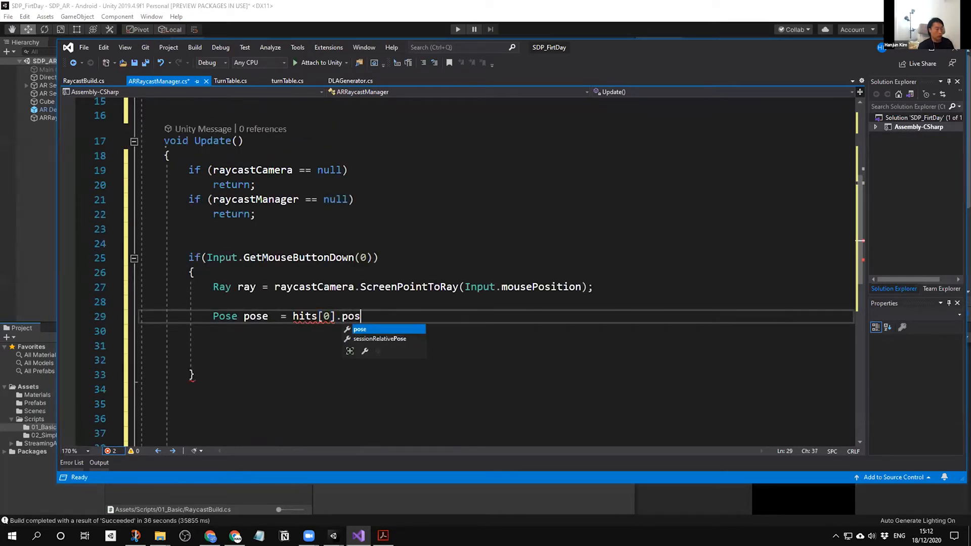
pyautogui.write('e;')
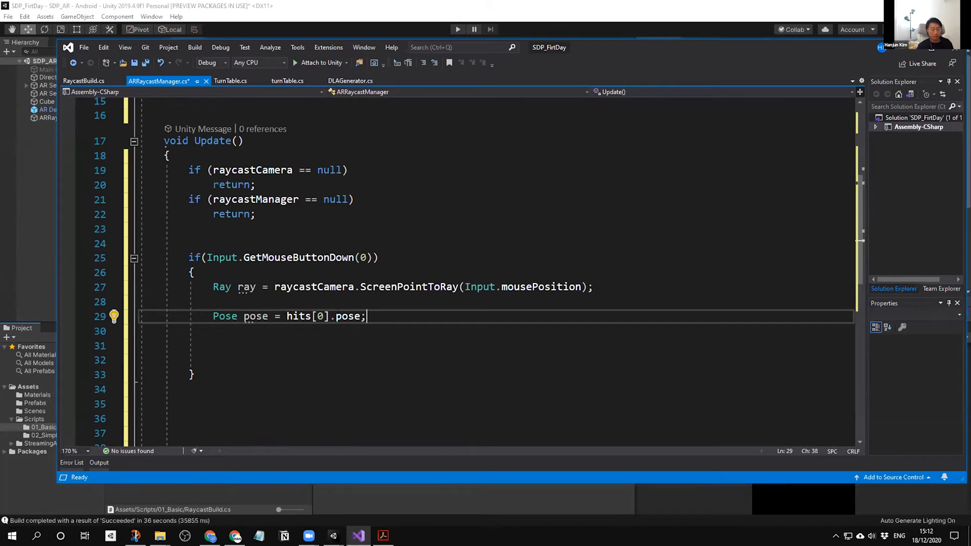
# - Insert two blank lines after the pose declaration inside the mouse-button if block
pyautogui.scroll(-2, 425, 291)
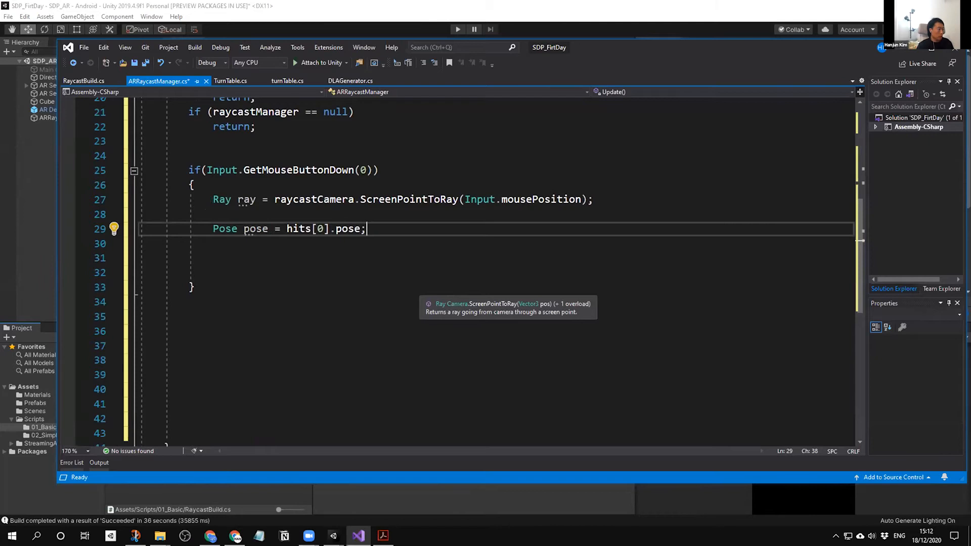
pyautogui.press('Return')
pyautogui.press('Return')
pyautogui.write('In')
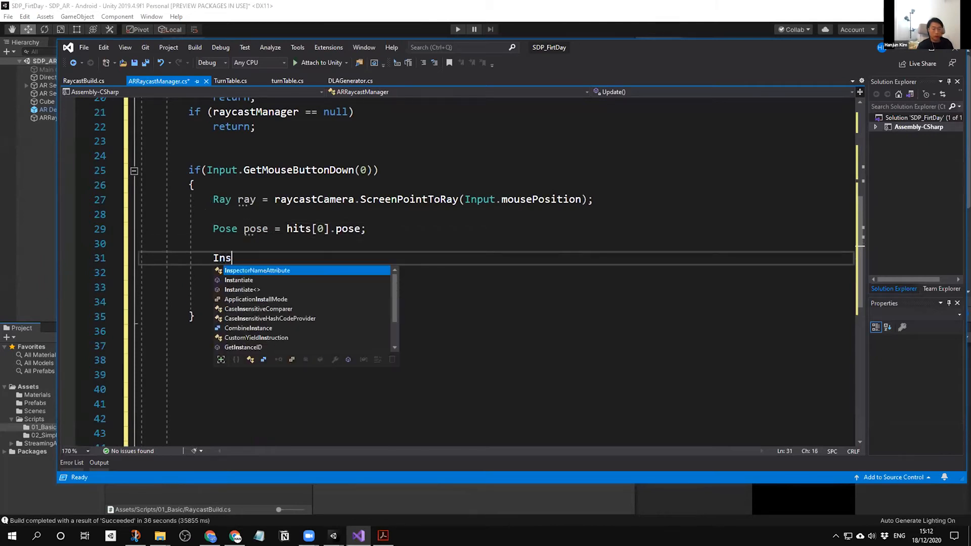
pyautogui.press('BackSpace')
pyautogui.press('BackSpace')
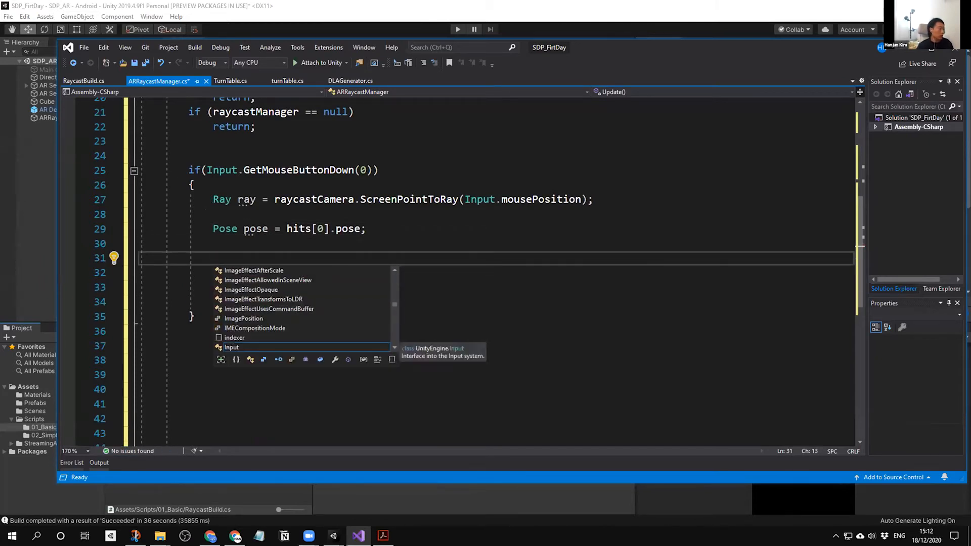
pyautogui.press('Up')
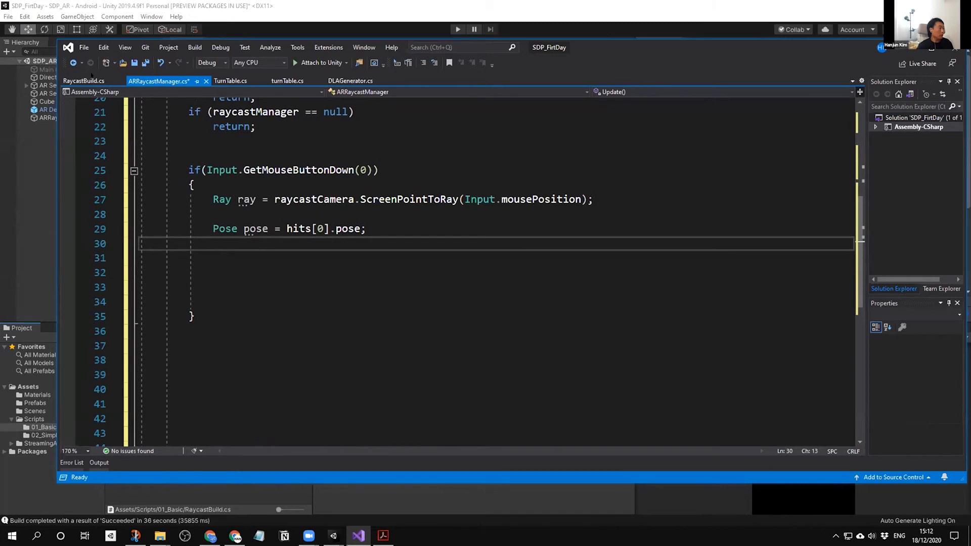
# - Copy the declaration "private GameObject newObject;" from RaycastBuild.cs into ARRaycastManager.cs, directly below the hits field
pyautogui.click(90, 79)
pyautogui.scroll(2, 456, 273)
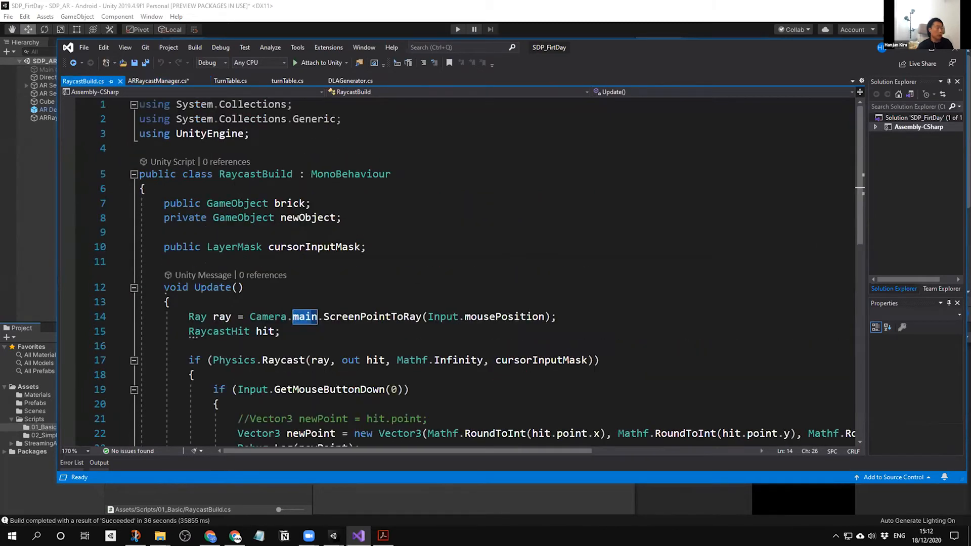
pyautogui.moveTo(342, 218); pyautogui.dragTo(164, 218)
pyautogui.hotkey('ctrl', 'c')
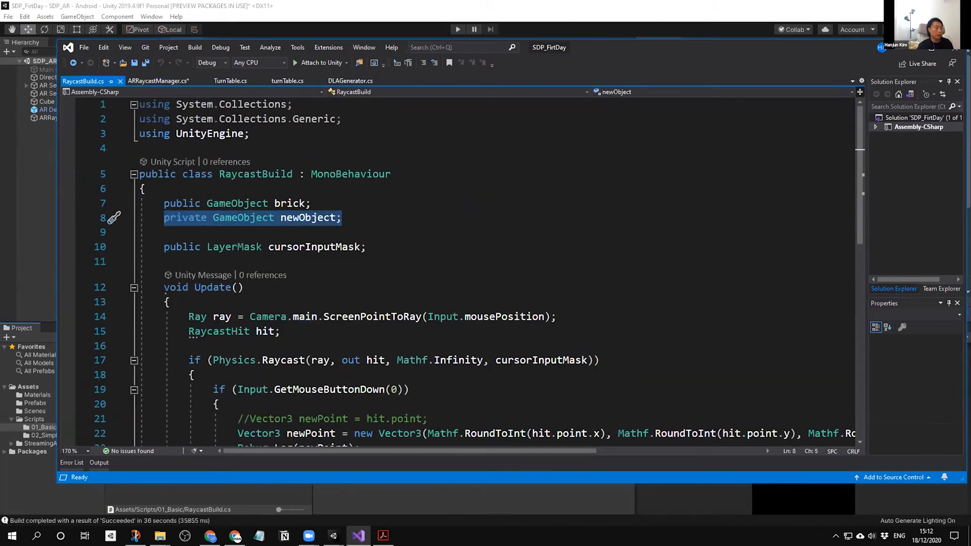
pyautogui.click(150, 81)
pyautogui.scroll(6, 304, 278)
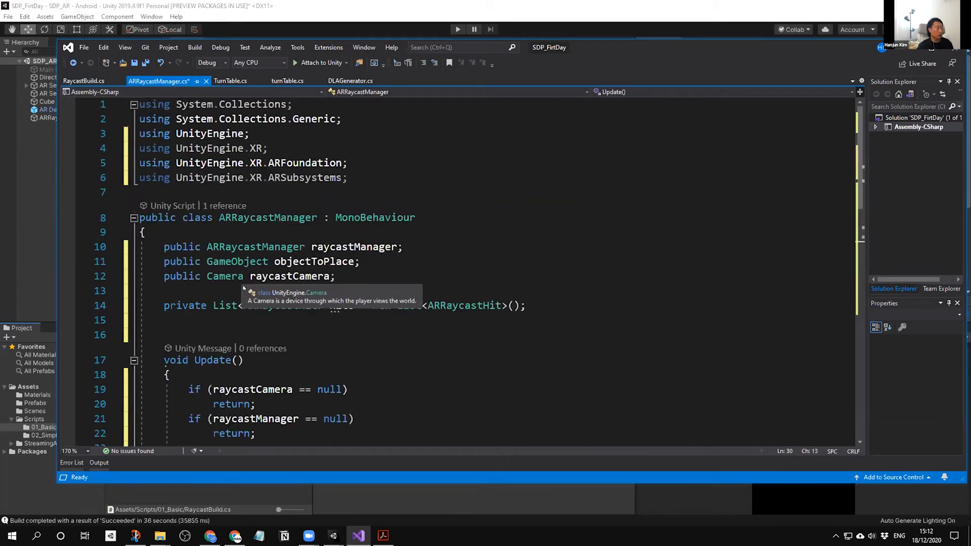
pyautogui.click(334, 320)
pyautogui.hotkey('ctrl', 'v')
# - Start an assignment "newObject =" on a new line below the pose declaration in the mouse-button if block
pyautogui.doubleClick(311, 320)
pyautogui.scroll(-6, 310, 321)
pyautogui.click(213, 302)
pyautogui.click(213, 287)
pyautogui.press('Return')
pyautogui.write('newObject')
pyautogui.write('=')
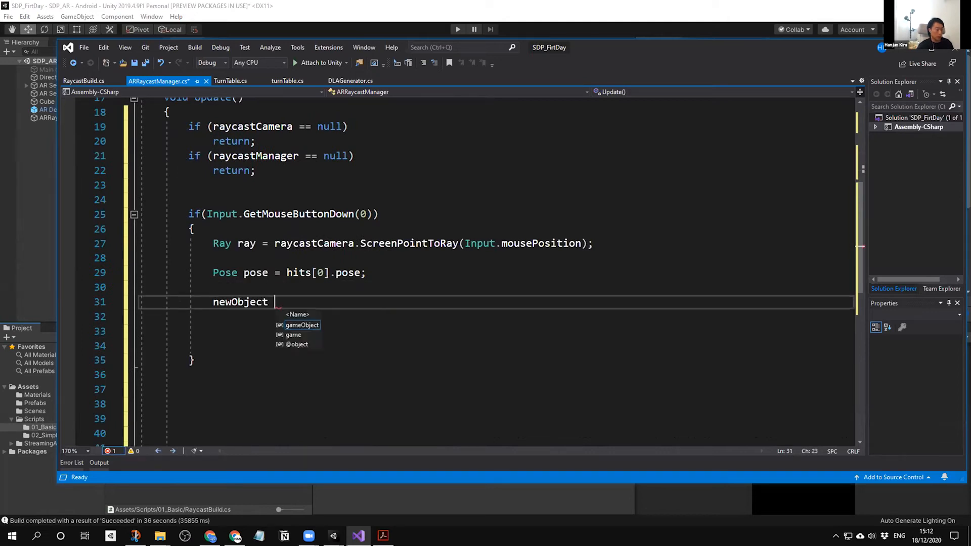
# - Complete the newObject assignment in ARRaycastManager.cs with the "Instantiate(brick, newPoint, Quaternion.identity, this.transform);" call copied from RaycastBuild.cs
pyautogui.click(93, 81)
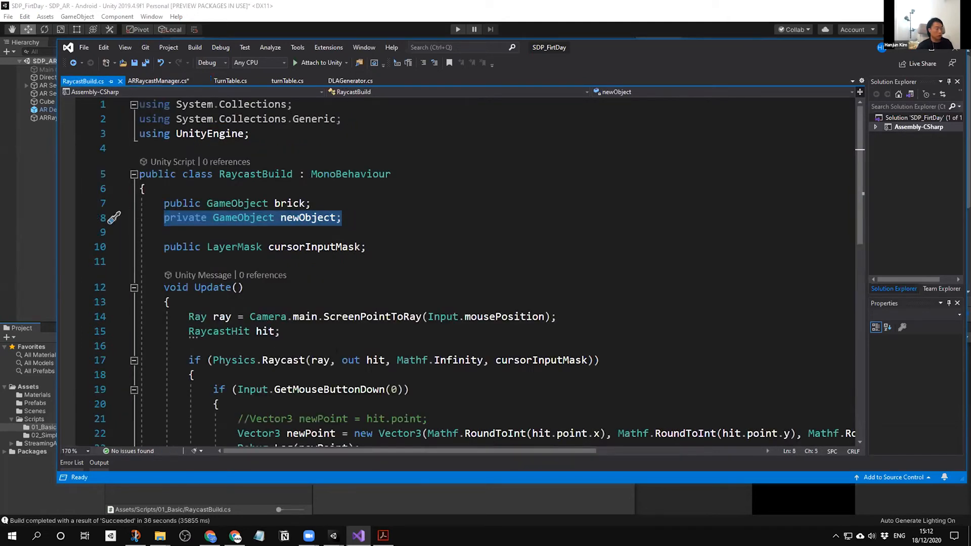
pyautogui.scroll(-4, 455, 273)
pyautogui.moveTo(311, 287); pyautogui.dragTo(716, 287)
pyautogui.hotkey('ctrl', 'c')
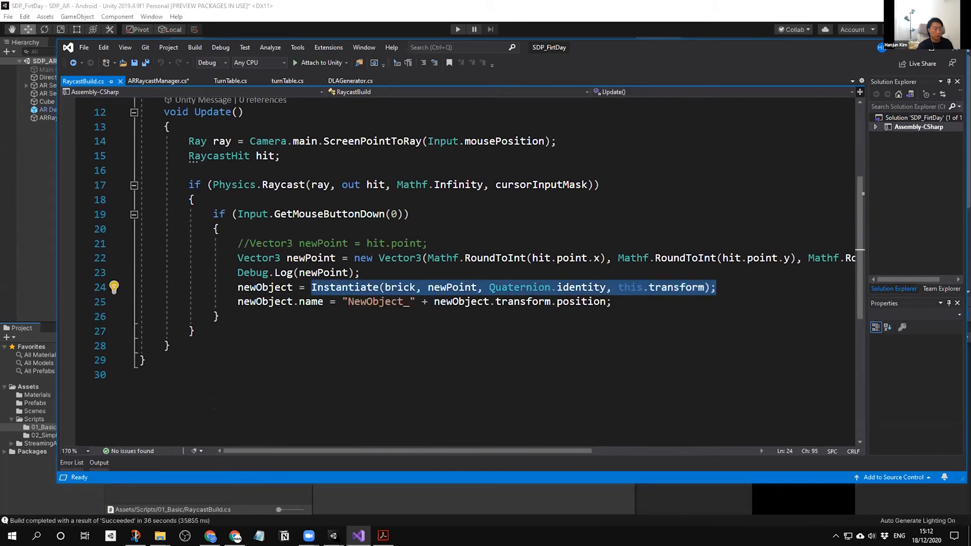
pyautogui.click(158, 81)
pyautogui.hotkey('ctrl', 'v')
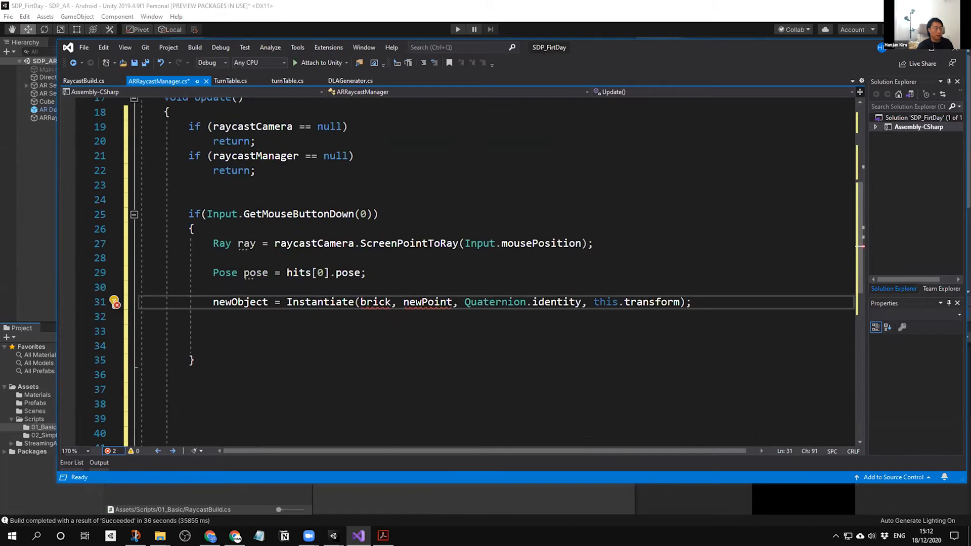
# - Replace the brick argument of the Instantiate call with the objectToPlace field name
pyautogui.scroll(6, 455, 268)
pyautogui.click(355, 262)
pyautogui.scroll(-6, 355, 262)
pyautogui.click(376, 302)
pyautogui.doubleClick(375, 302)
pyautogui.hotkey('ctrl', 'v')
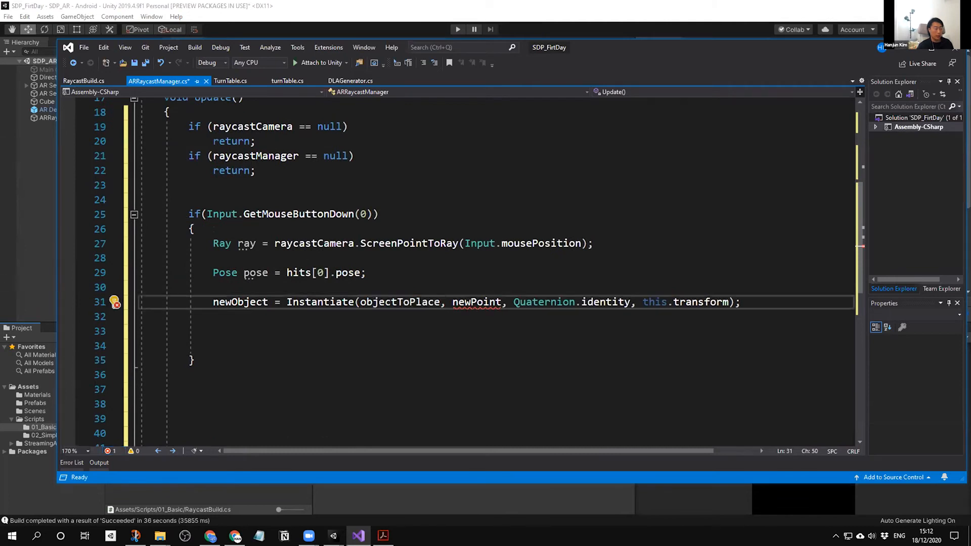
# - Replace the newPoint argument of the Instantiate call with "pose.position"
pyautogui.doubleClick(256, 273)
pyautogui.hotkey('ctrl', 'c')
pyautogui.doubleClick(469, 302)
pyautogui.hotkey('ctrl', 'v')
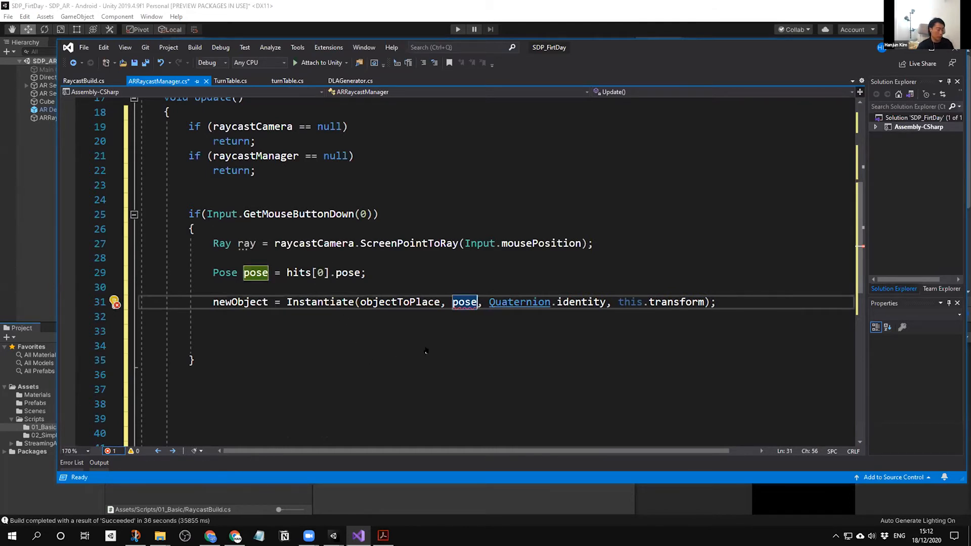
pyautogui.write('.position')
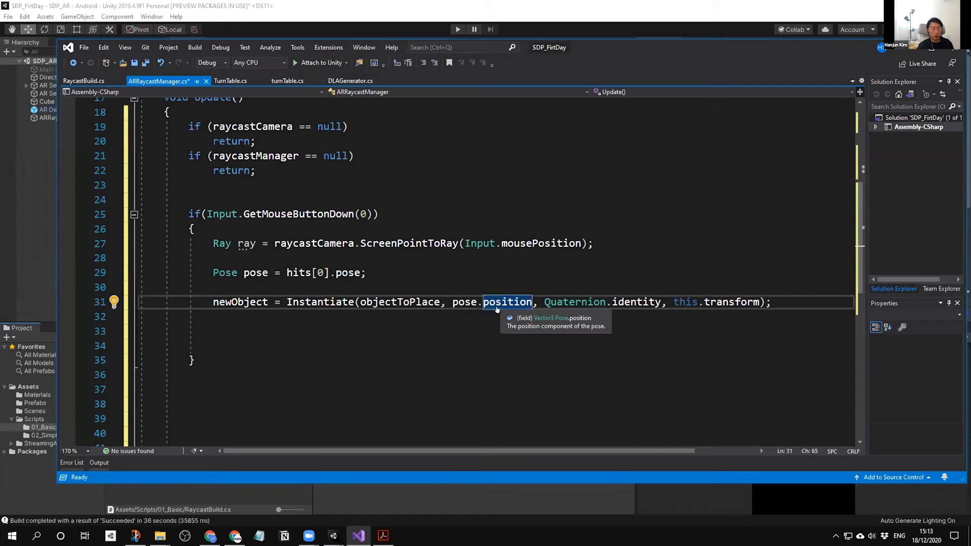
# - Replace the Quaternion.identity argument of the Instantiate call with "pose.rotation"
pyautogui.click(545, 327)
pyautogui.moveTo(538, 304); pyautogui.dragTo(659, 302)
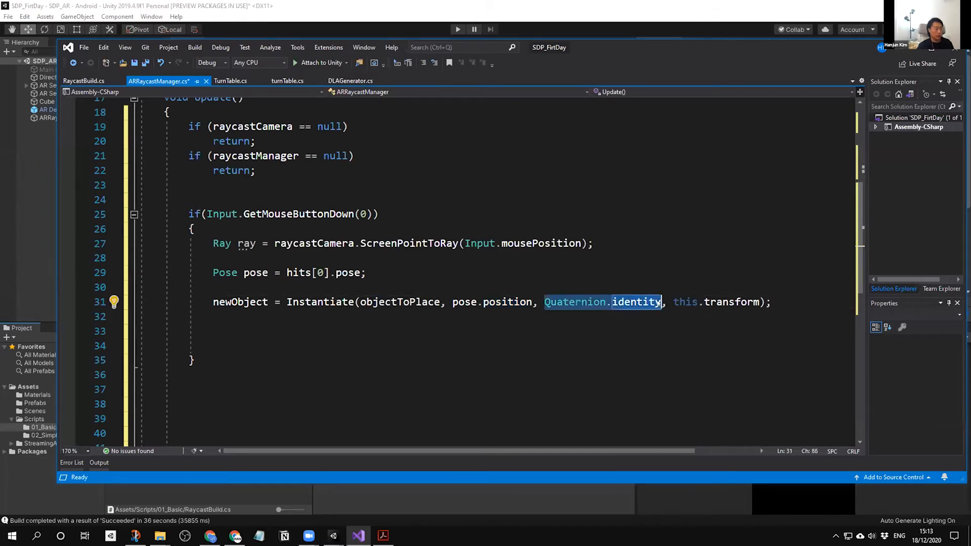
pyautogui.write('pose')
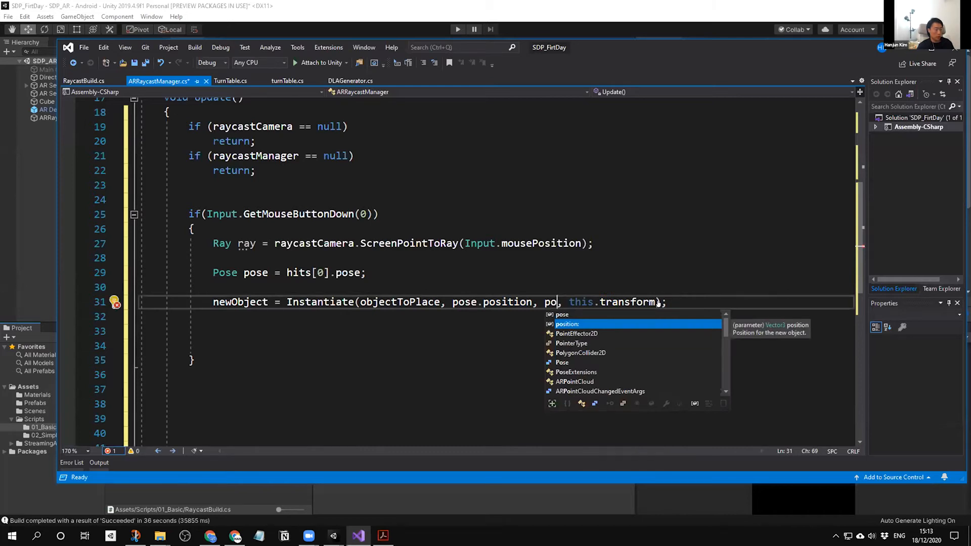
pyautogui.press('Tab')
pyautogui.write('.rotation')
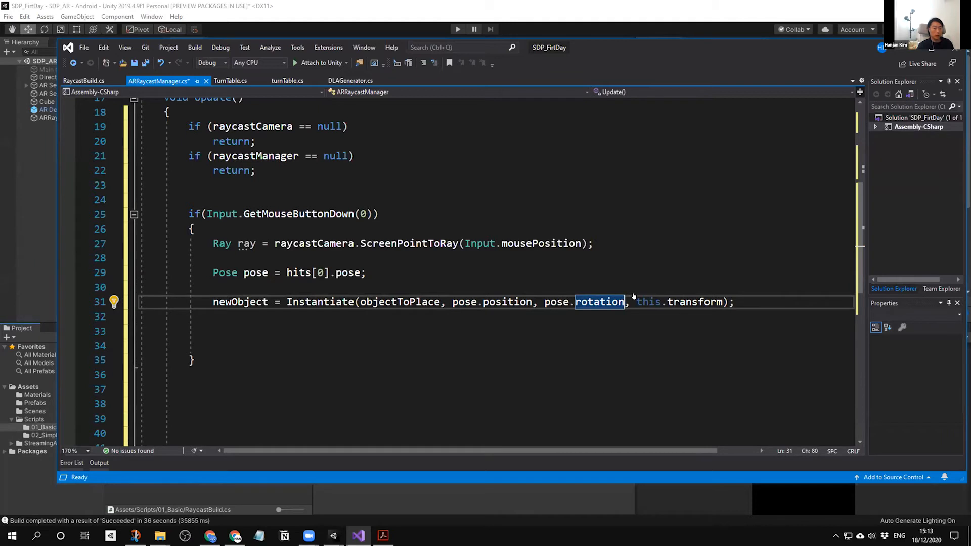
# - Delete the two surplus blank lines between the Instantiate call and the closing brace of the if block
pyautogui.click(626, 319)
pyautogui.click(733, 303)
pyautogui.press('Delete')
pyautogui.press('Delete')
pyautogui.click(480, 351)
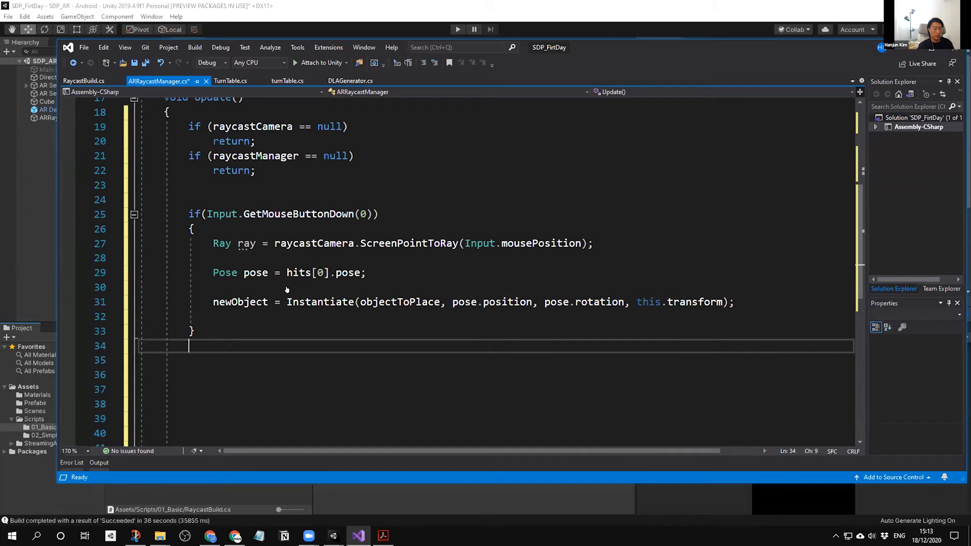
# - Insert two blank lines between the ray and pose declarations inside the mouse-button if block
pyautogui.click(254, 255)
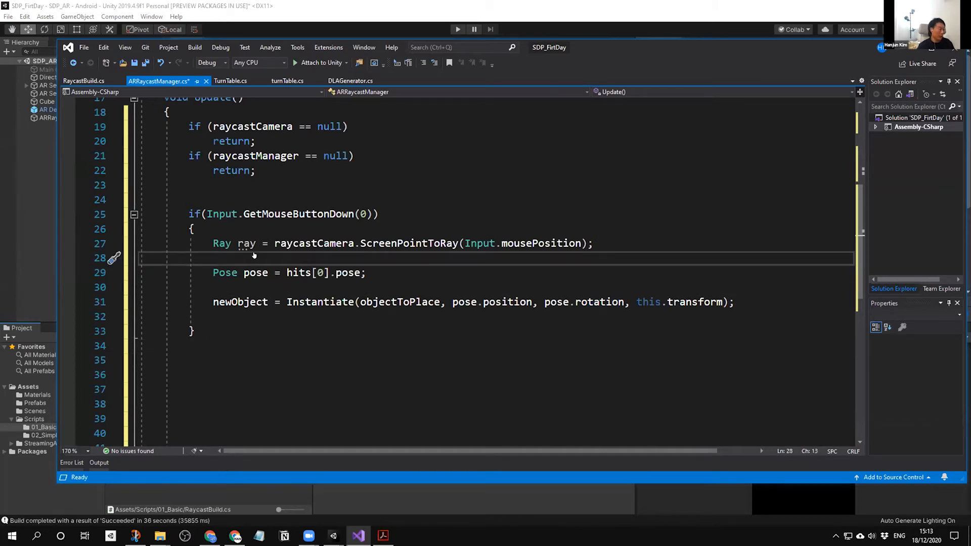
pyautogui.press('Return')
pyautogui.press('Return')
pyautogui.press('Up')
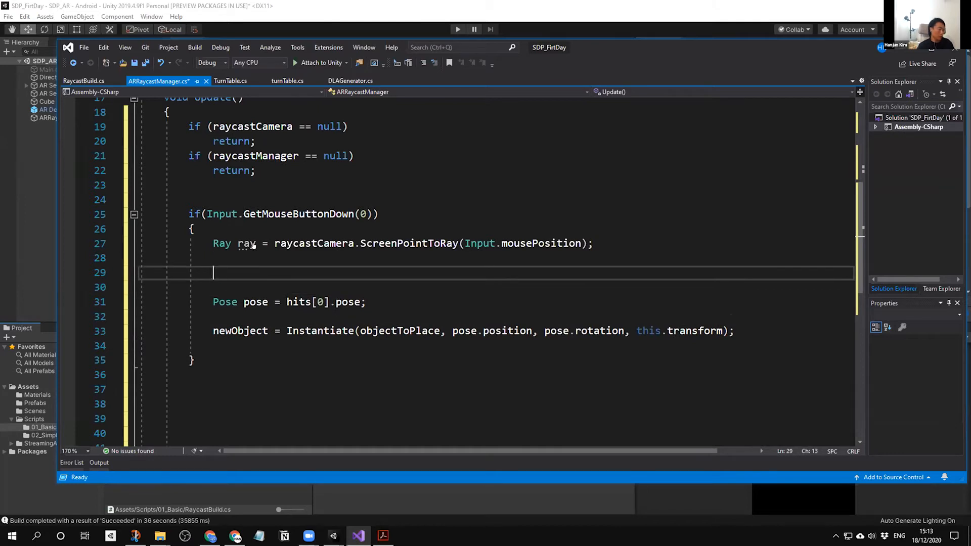
# - Copy the if line with the Physics.Raycast condition from RaycastBuild.cs onto the blank line below the ray declaration in ARRaycastManager.cs
pyautogui.click(84, 81)
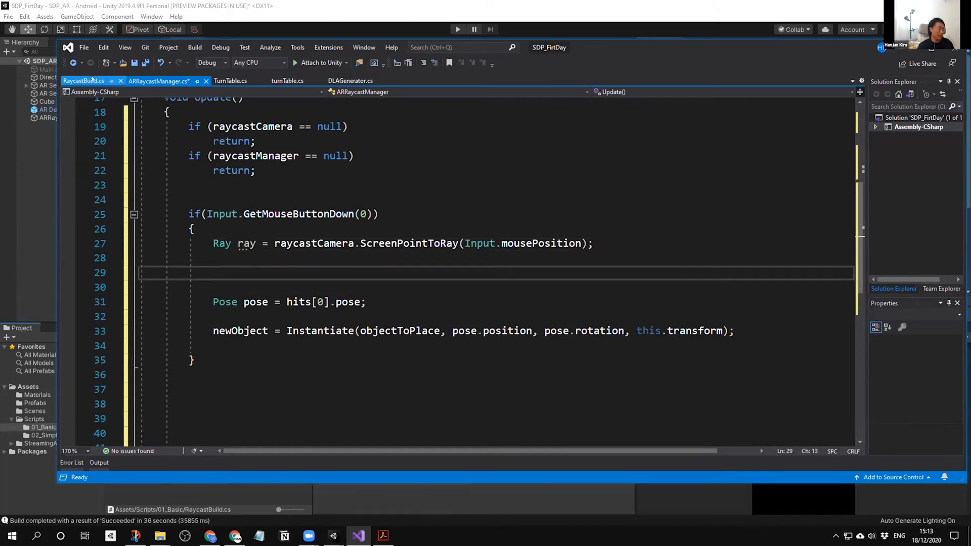
pyautogui.scroll(1, 298, 258)
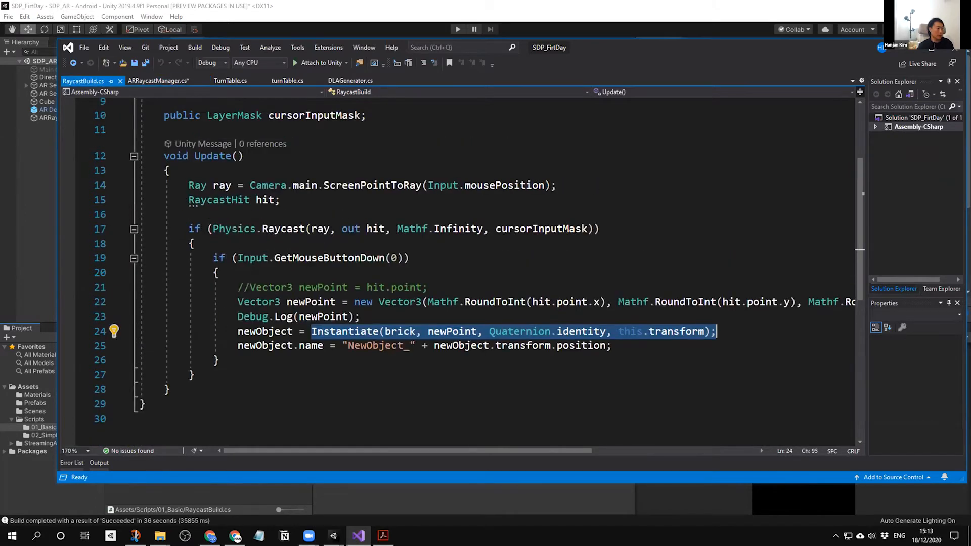
pyautogui.click(298, 258)
pyautogui.click(286, 229)
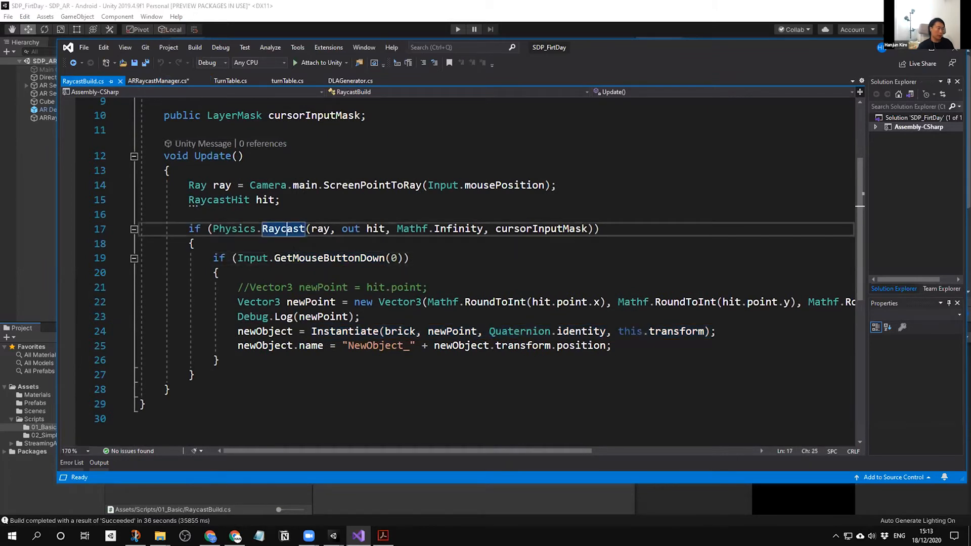
pyautogui.click(148, 80)
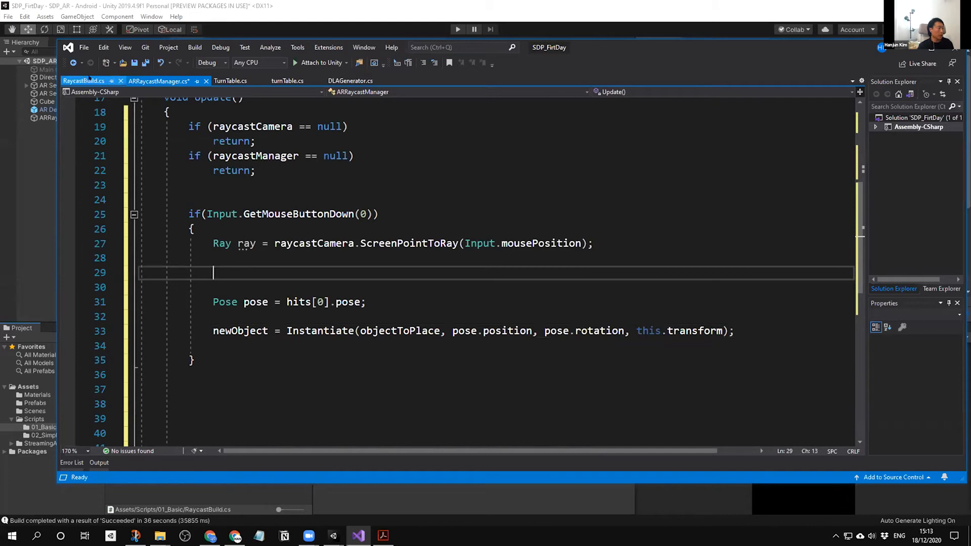
pyautogui.click(84, 80)
pyautogui.press('Home')
pyautogui.hotkey('shift', 'End')
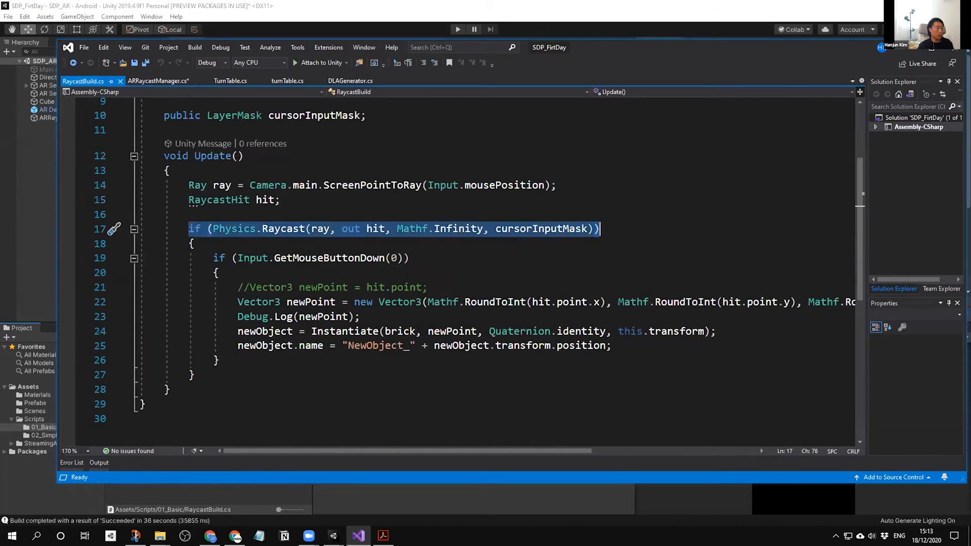
pyautogui.click(158, 81)
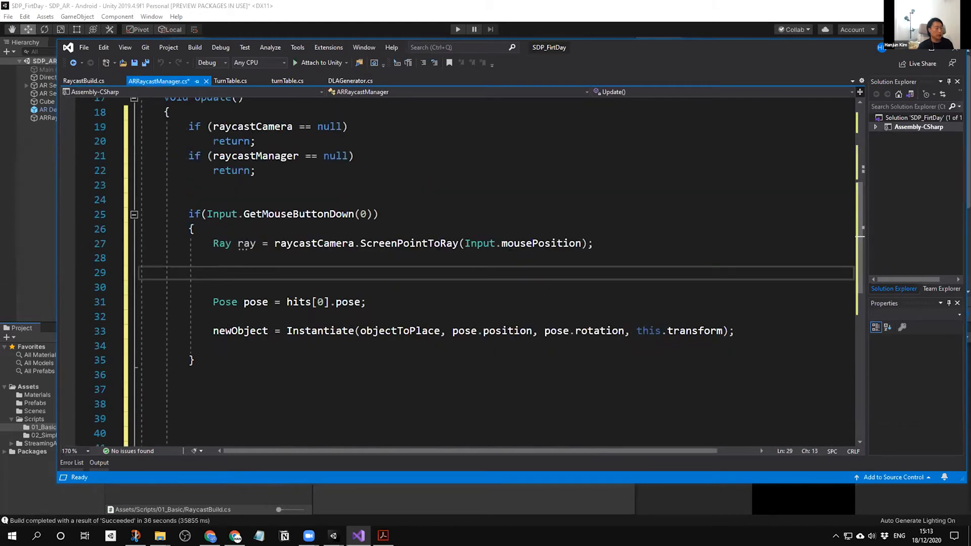
pyautogui.hotkey('ctrl', 'v')
# - Enclose the pose declaration and the Instantiate line in braces as the body of the Physics.Raycast if statement
pyautogui.click(213, 346)
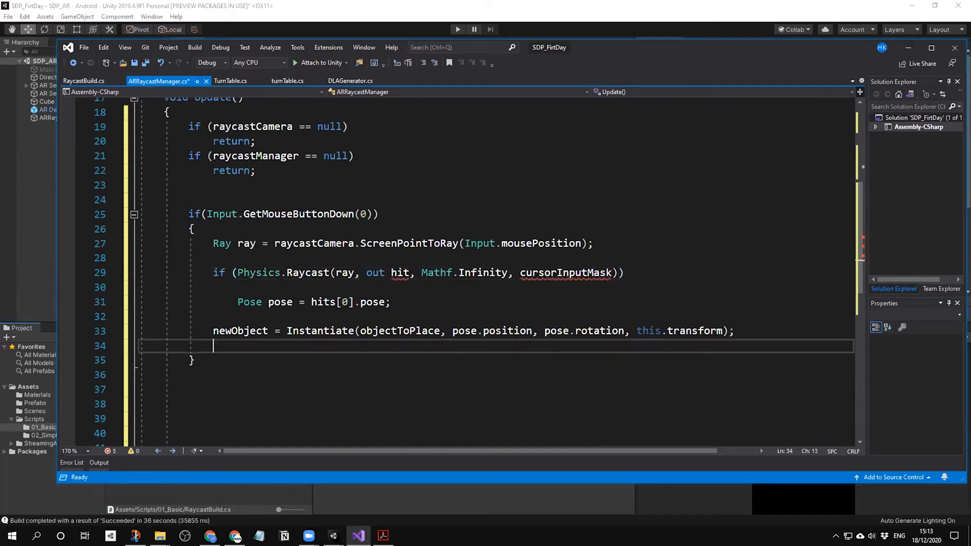
pyautogui.write('}')
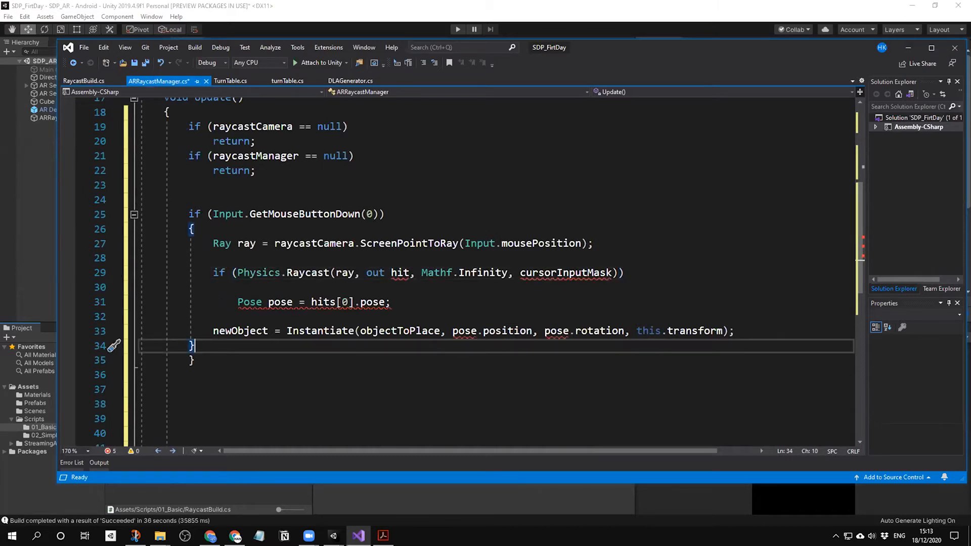
pyautogui.click(238, 287)
pyautogui.write('{')
pyautogui.press('Delete')
pyautogui.scroll(1, 479, 267)
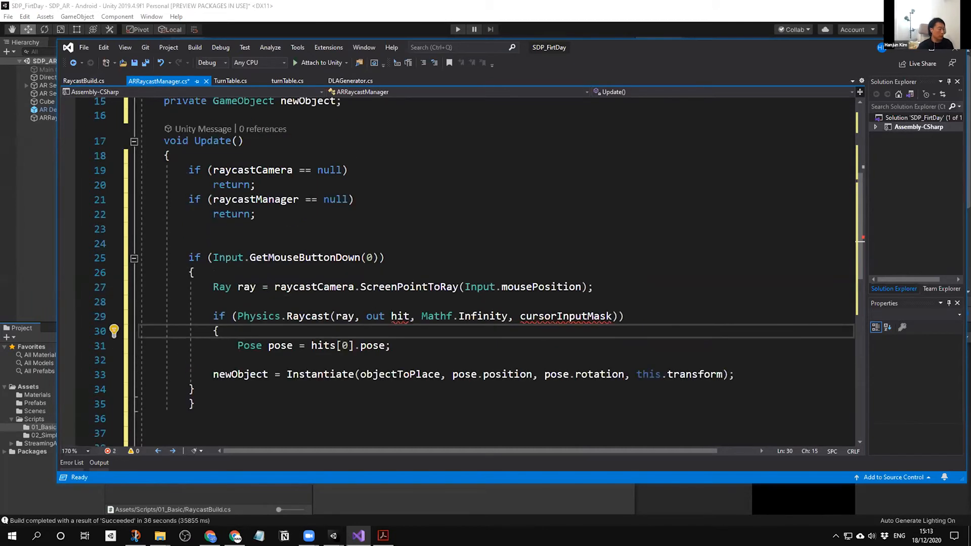
pyautogui.click(195, 389)
pyautogui.press('BackSpace')
pyautogui.write('}')
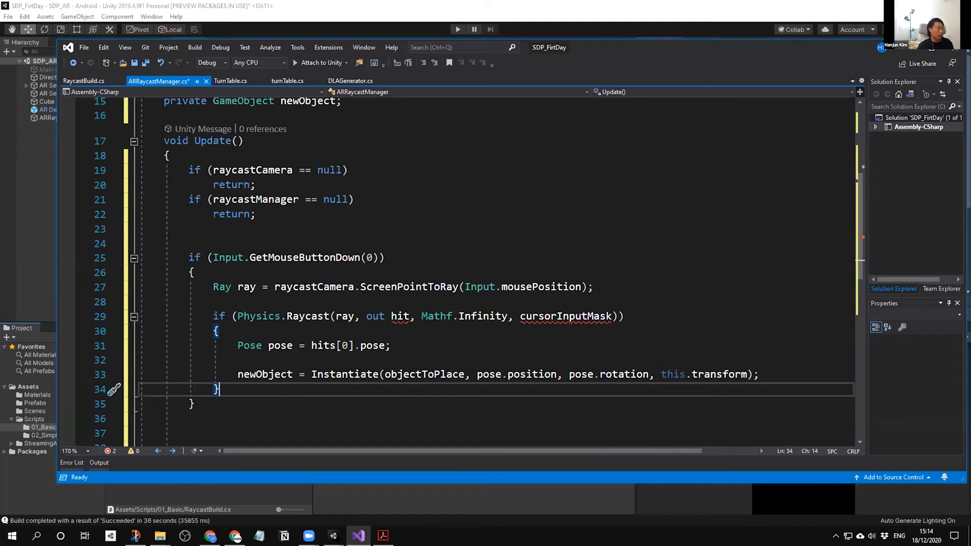
# - Replace the whole Physics.Raycast condition of the inner if statement with raycastManager
pyautogui.doubleClick(314, 287)
pyautogui.click(262, 317)
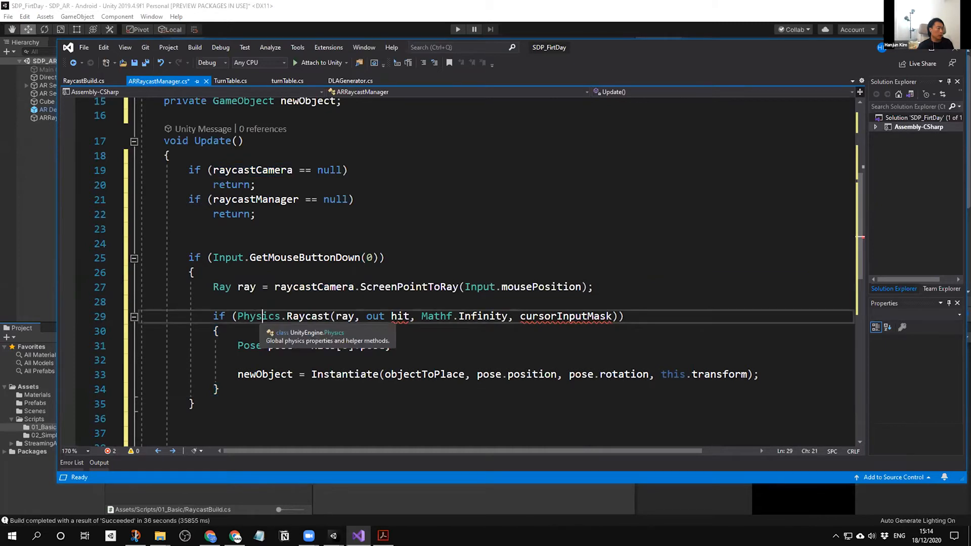
pyautogui.scroll(3, 455, 274)
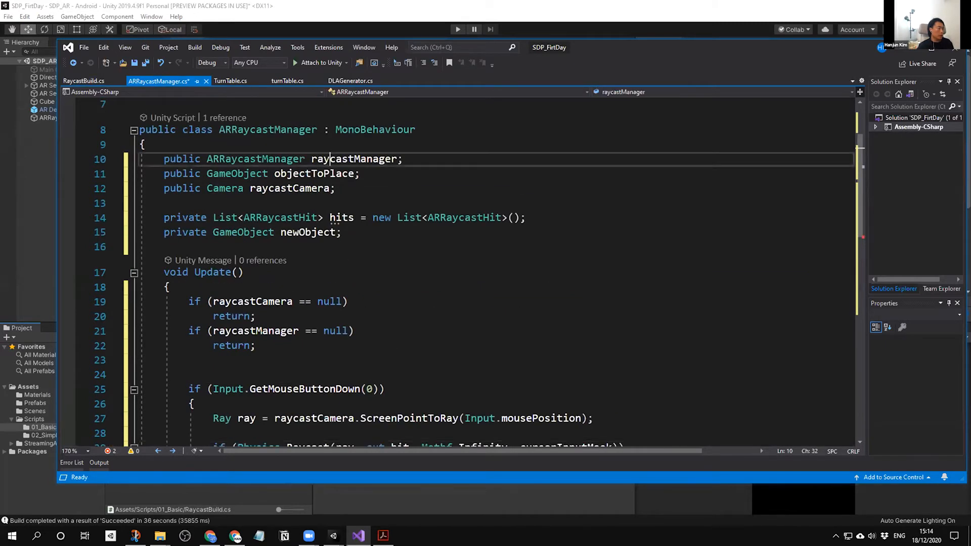
pyautogui.doubleClick(330, 158)
pyautogui.scroll(-2, 329, 159)
pyautogui.moveTo(618, 360); pyautogui.dragTo(238, 360)
pyautogui.write('raycastManager')
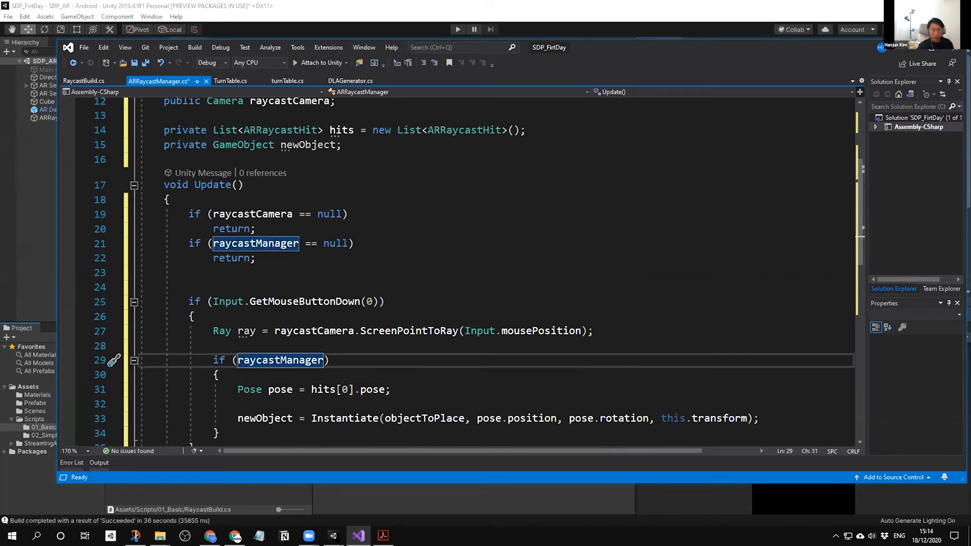
pyautogui.write('.R')
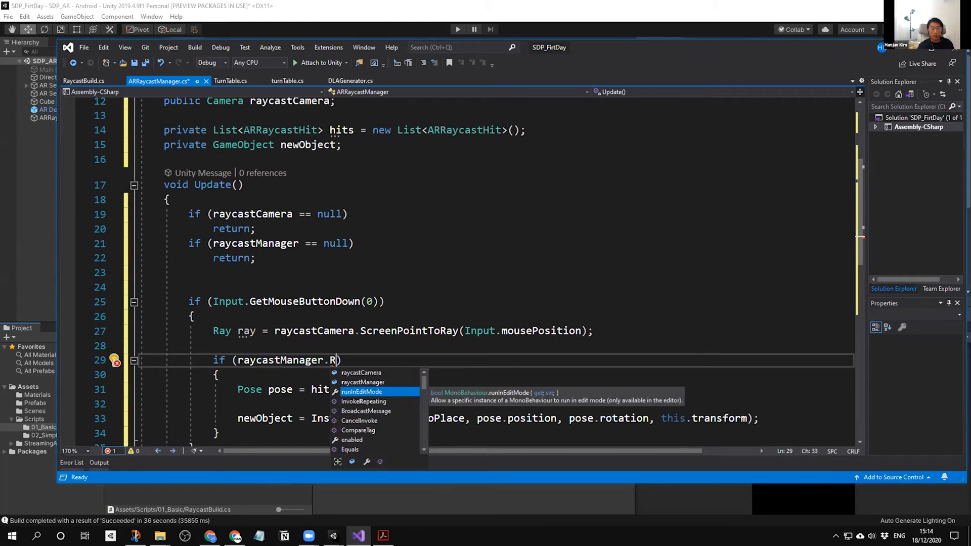
pyautogui.write('a')
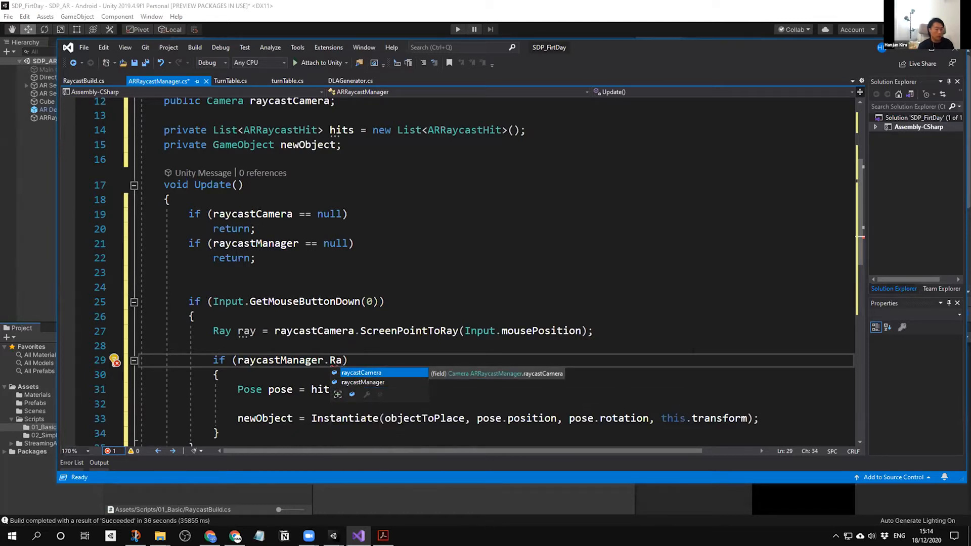
# - Try to add a Raycast call to raycastManager in the inner if condition, and clear the parentheses completely
pyautogui.press('BackSpace')
pyautogui.press('BackSpace')
pyautogui.press('BackSpace')
pyautogui.press('BackSpace')
pyautogui.press('BackSpace')
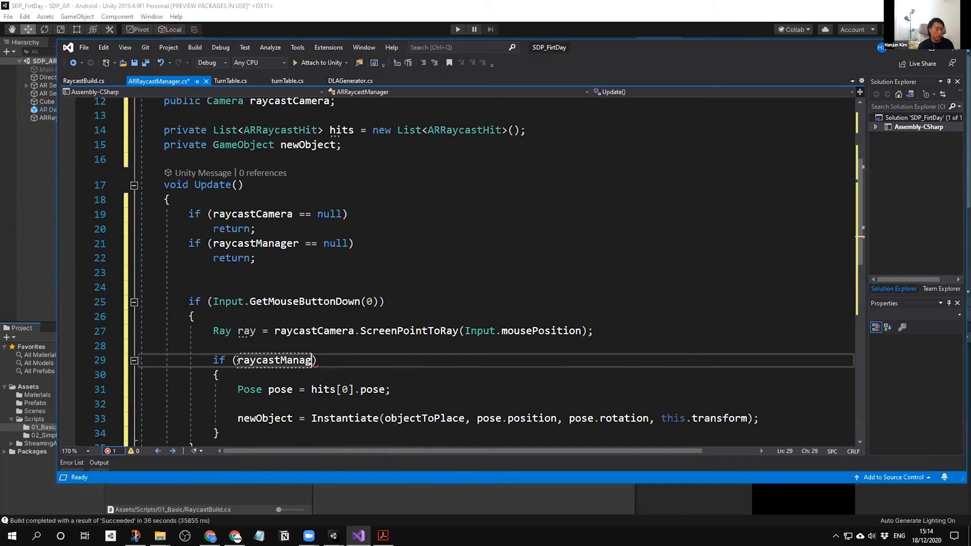
pyautogui.press('BackSpace')
pyautogui.press('BackSpace')
pyautogui.press('BackSpace')
pyautogui.press('BackSpace')
pyautogui.press('BackSpace')
pyautogui.press('BackSpace')
pyautogui.press('BackSpace')
pyautogui.press('BackSpace')
pyautogui.press('BackSpace')
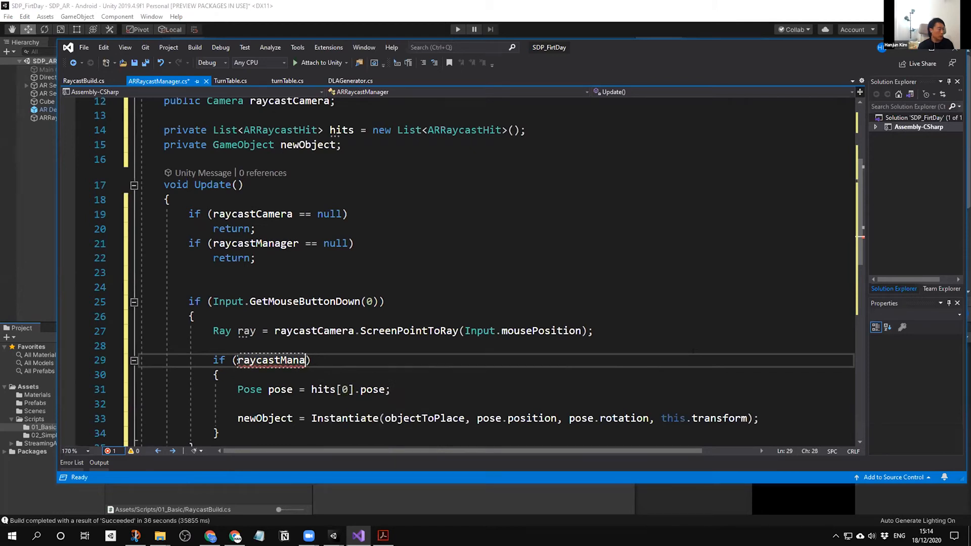
pyautogui.press('BackSpace')
pyautogui.press('BackSpace')
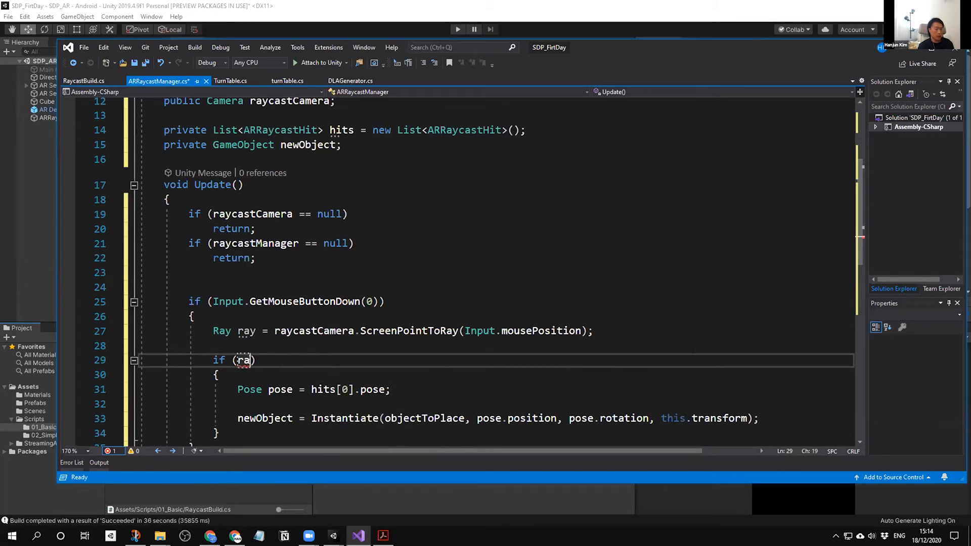
pyautogui.press('BackSpace')
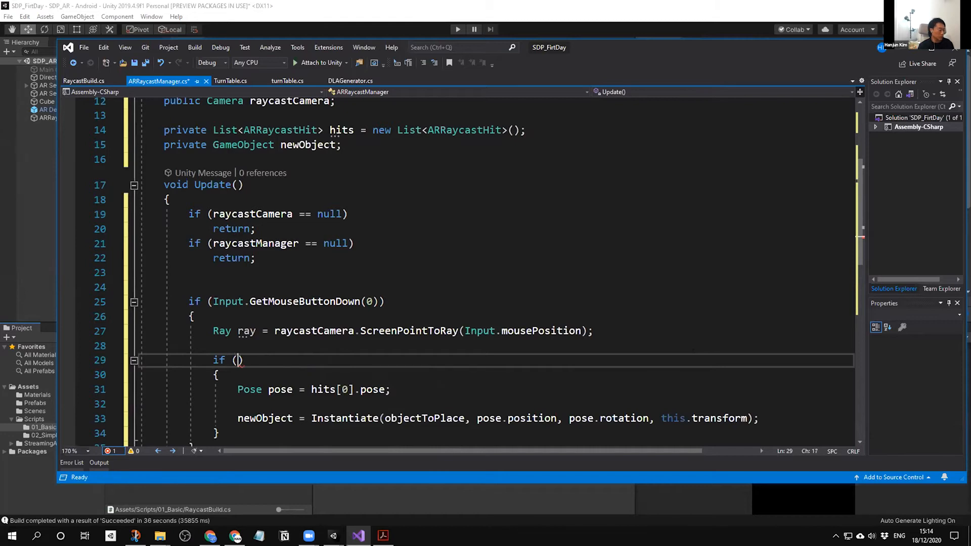
# - Try to fill the inner if condition in ARRaycastManager.cs with a Raycast call on raycastManager
pyautogui.write('ra')
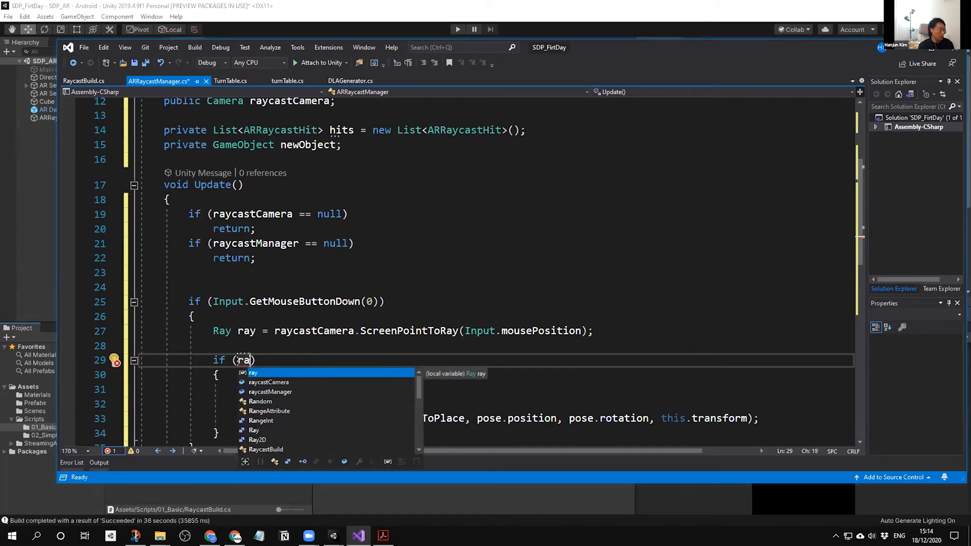
pyautogui.press('Down')
pyautogui.press('Down')
pyautogui.press('Return')
pyautogui.write('.RA')
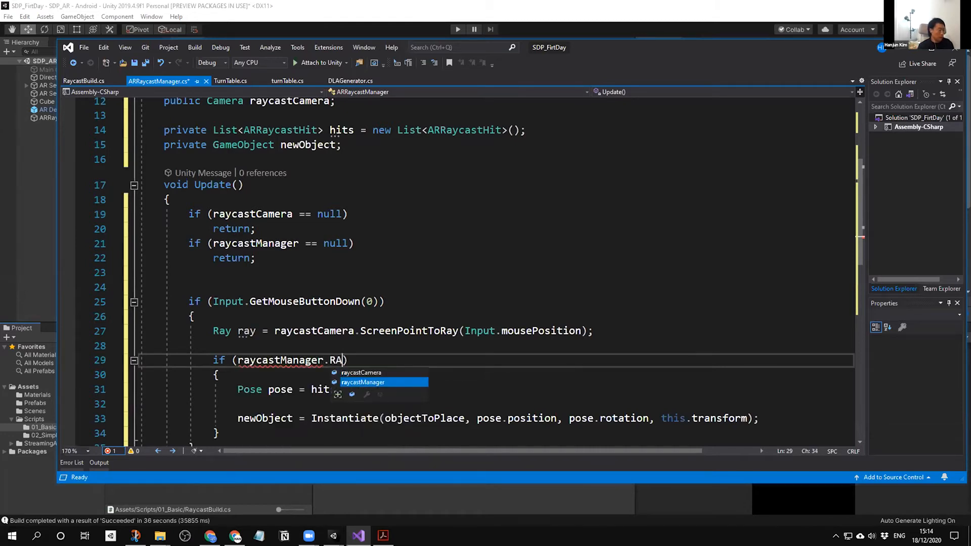
pyautogui.press('BackSpace')
pyautogui.write('aycastManager')
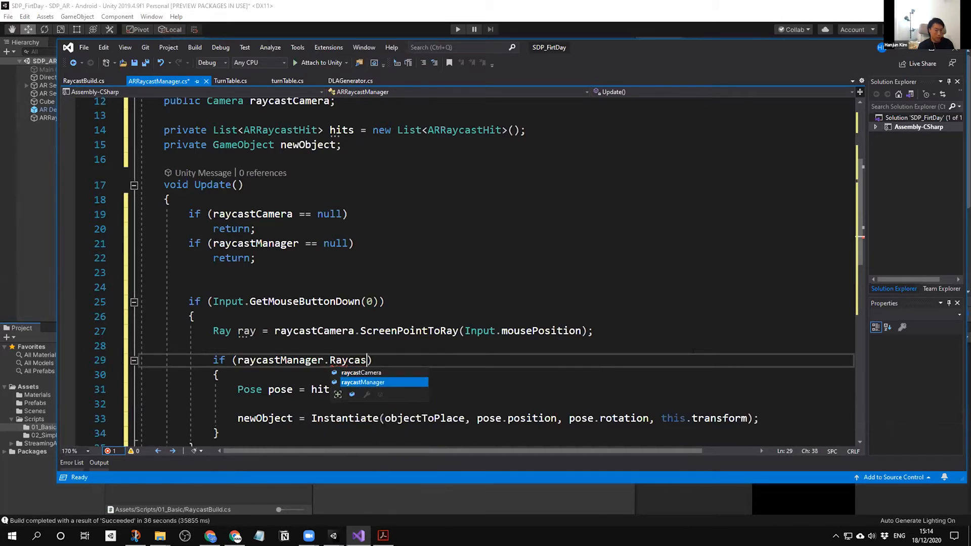
pyautogui.write('(')
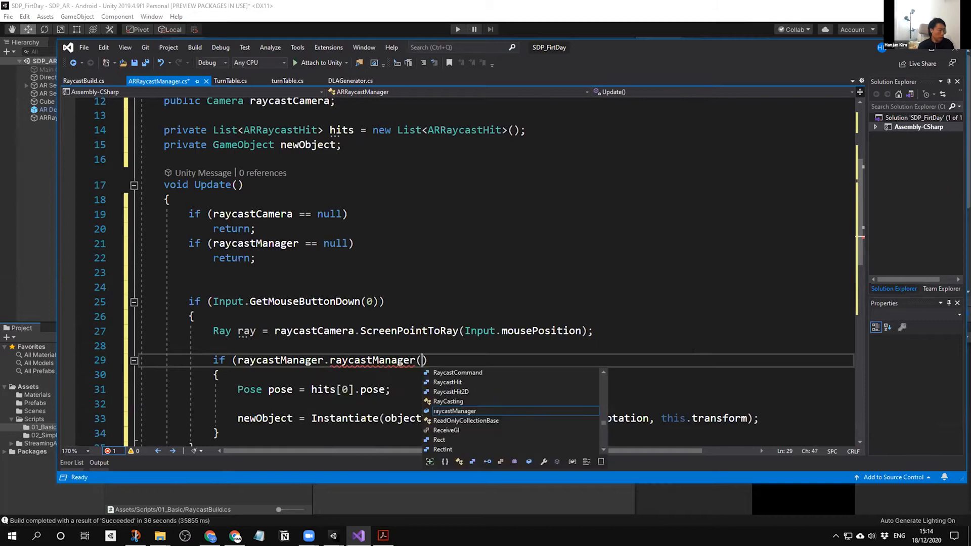
# - Review the using directives, field declarations and Update code of ARRaycastManager.cs for why raycastManager offers no Raycast method
pyautogui.scroll(2, 584, 345)
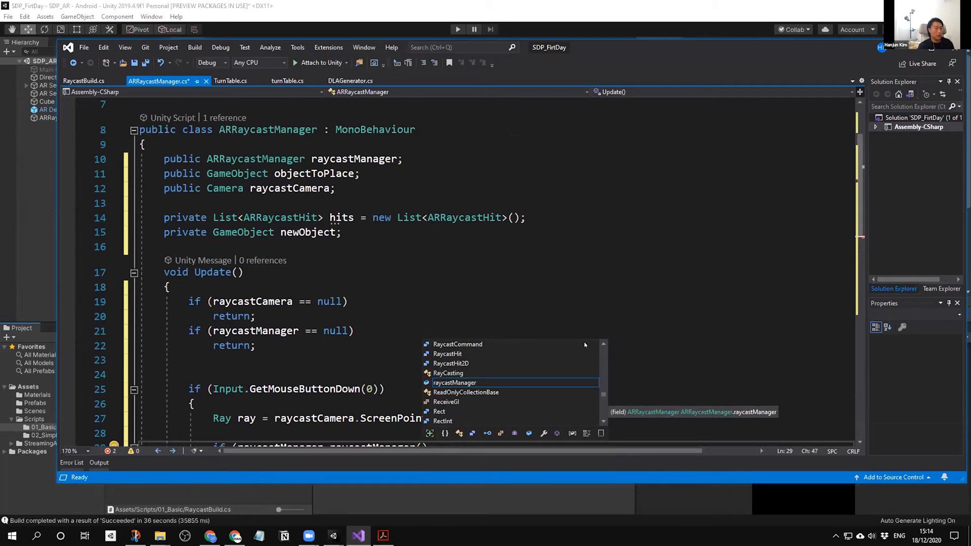
pyautogui.scroll(4, 585, 345)
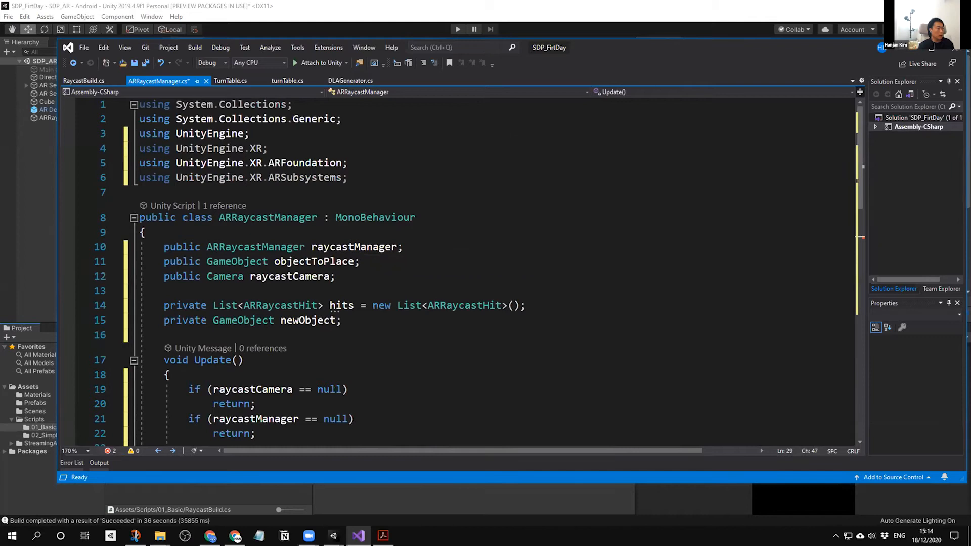
pyautogui.scroll(-2, 344, 269)
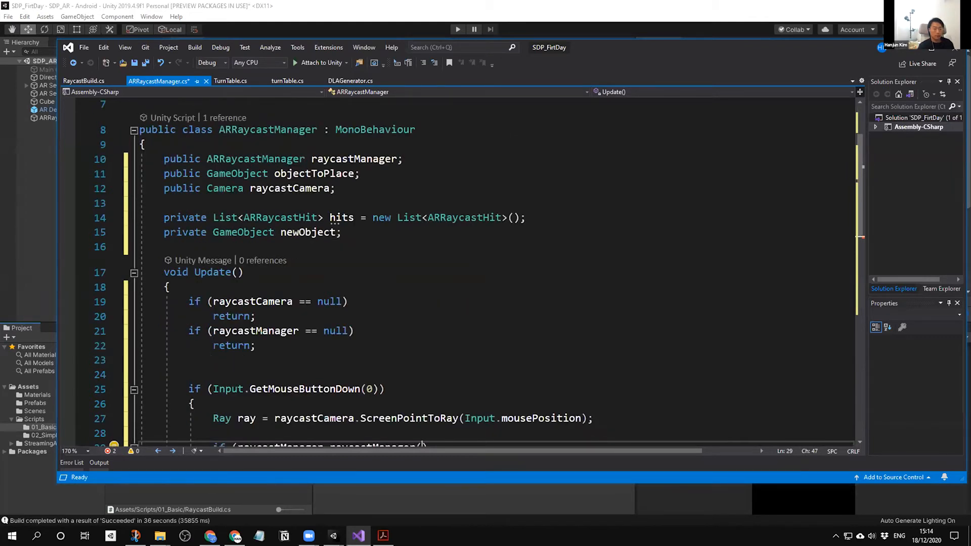
pyautogui.scroll(-2, 455, 273)
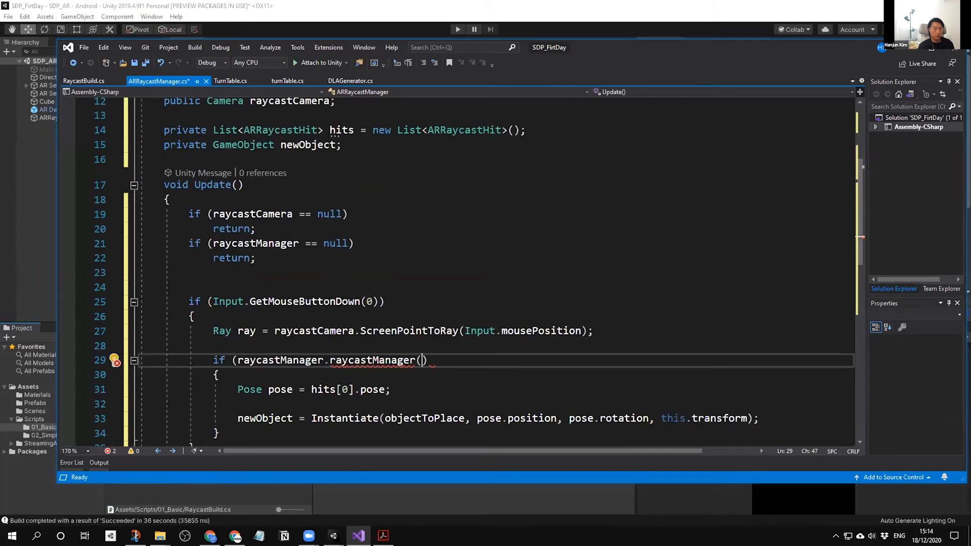
pyautogui.scroll(-1, 455, 273)
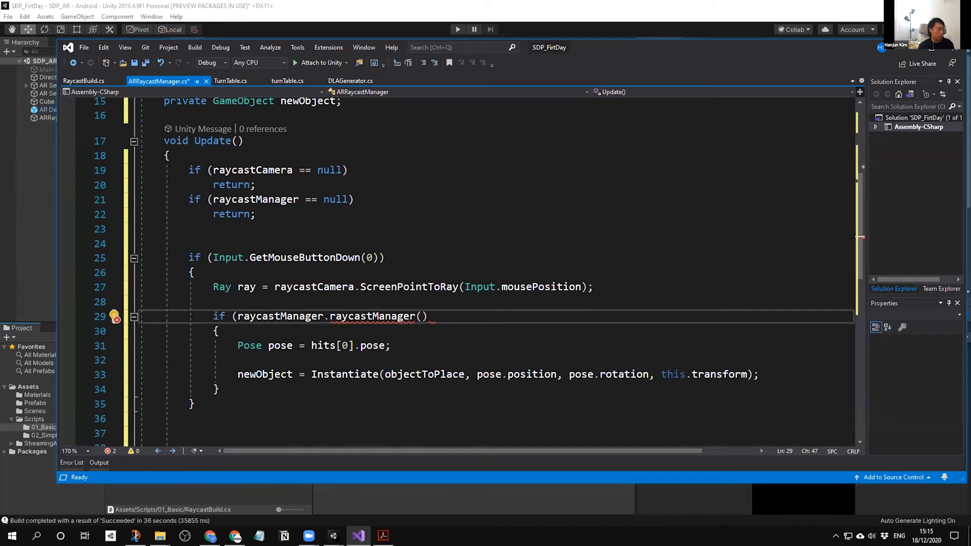
pyautogui.scroll(5, 455, 268)
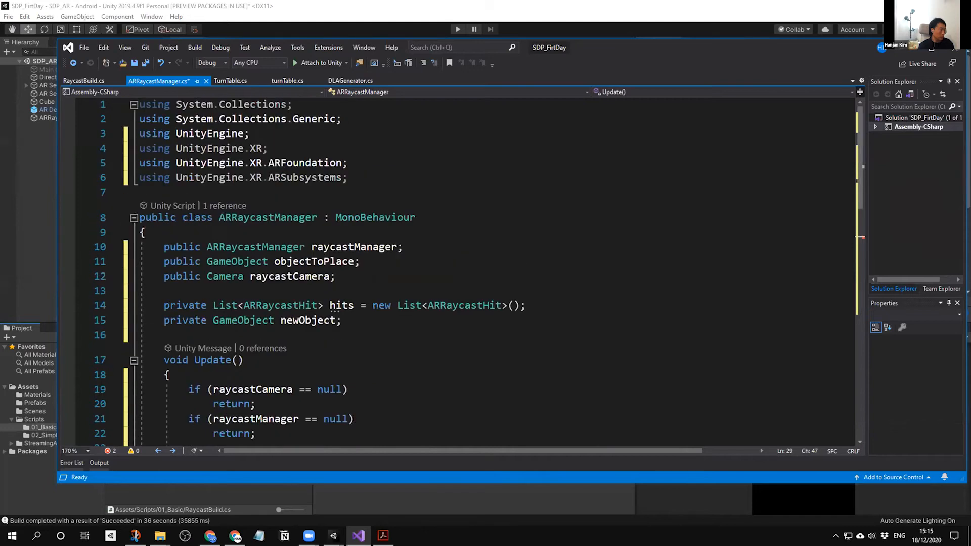
# - Delete the unfinished inner if line and the braces around the pose declaration and the Instantiate line
pyautogui.scroll(-5, 455, 268)
pyautogui.moveTo(429, 316); pyautogui.dragTo(237, 317)
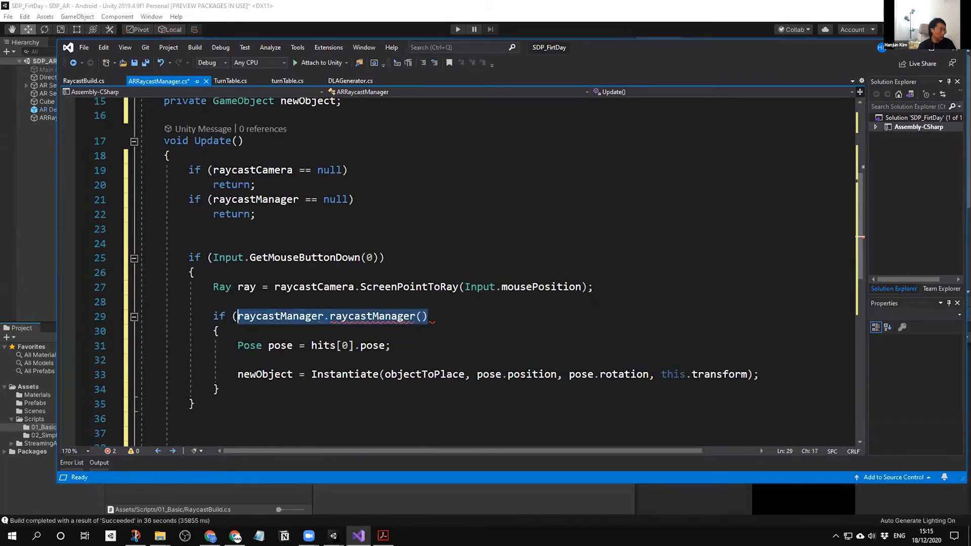
pyautogui.hotkey('ctrl', 'shift', 'Left')
pyautogui.hotkey('ctrl', 'shift', 'Left')
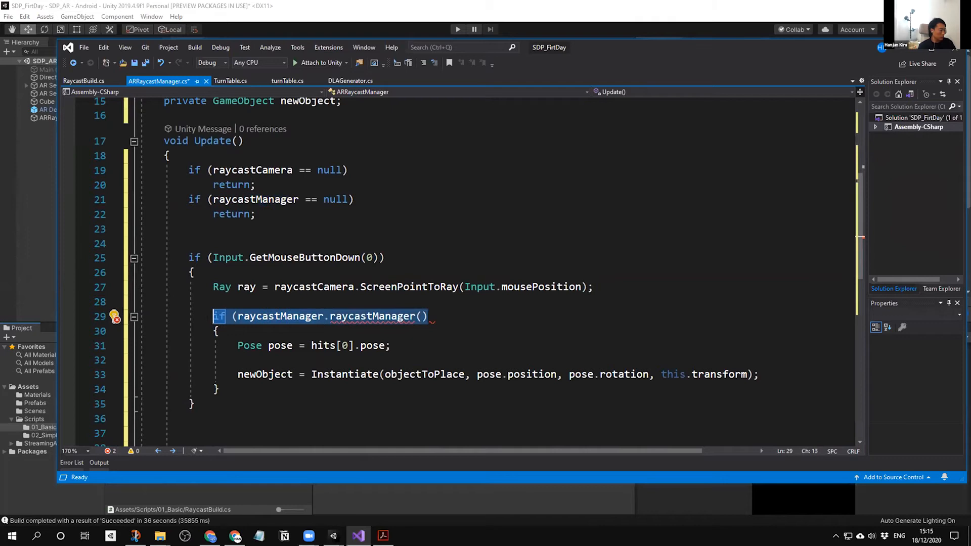
pyautogui.press('BackSpace')
pyautogui.press('Down')
pyautogui.hotkey('shift', 'Right')
pyautogui.press('BackSpace')
pyautogui.press('Down')
pyautogui.press('Down')
pyautogui.press('Down')
pyautogui.press('Down')
pyautogui.press('Delete')
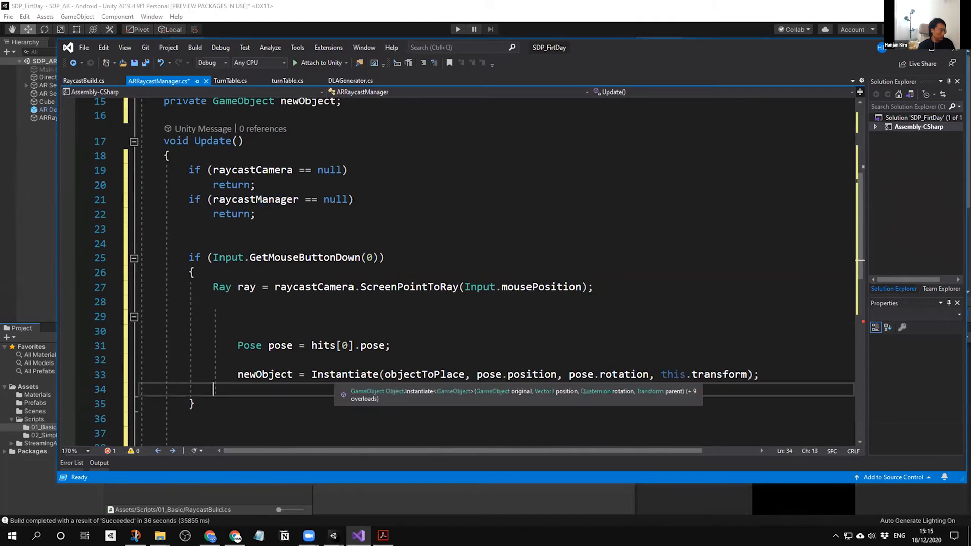
# - Save ARRaycastManager.cs, switch to Unity so it picks up the change, and return to Visual Studio
pyautogui.hotkey('ctrl', 's')
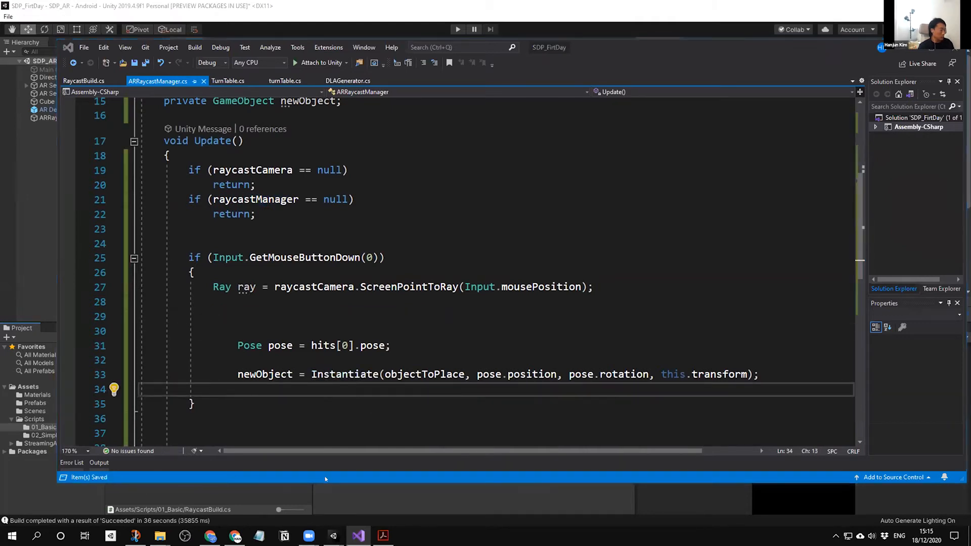
pyautogui.hotkey('alt', 'Tab')
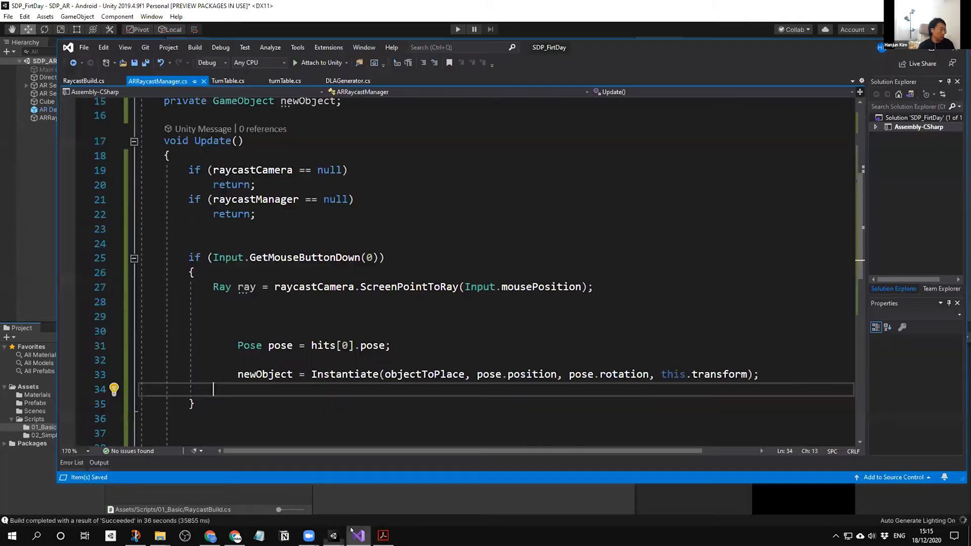
pyautogui.click(358, 535)
# - Try to write a new if statement with a Raycast call on raycastManager on line 29, below the ray declaration
pyautogui.press('Up')
pyautogui.press('Up')
pyautogui.press('Up')
pyautogui.press('Up')
pyautogui.press('Up')
pyautogui.press('Up')
pyautogui.press('Down')
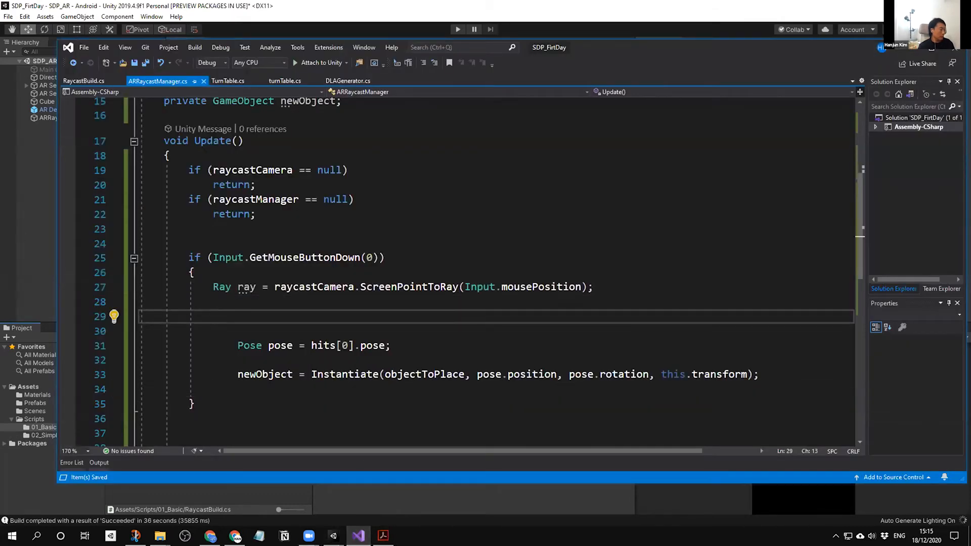
pyautogui.write('if (')
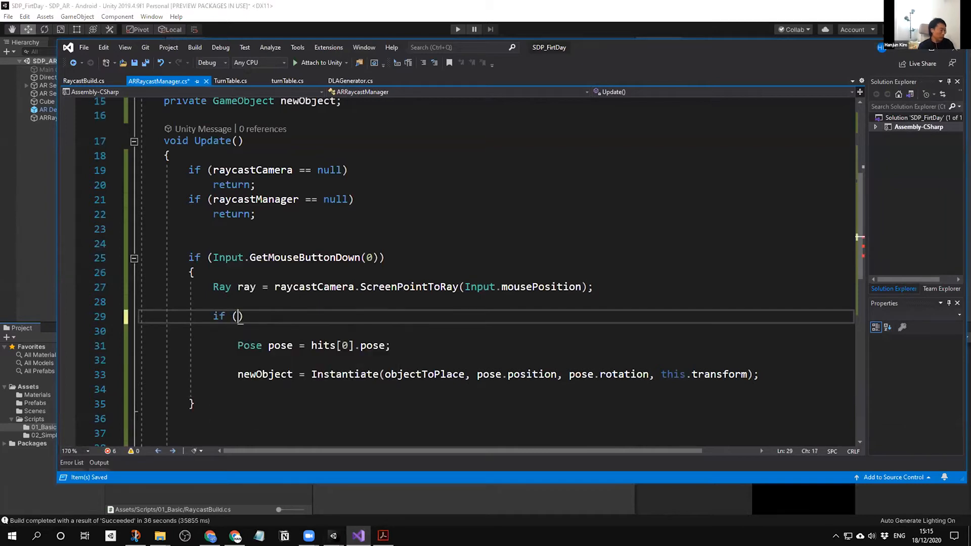
pyautogui.write('r')
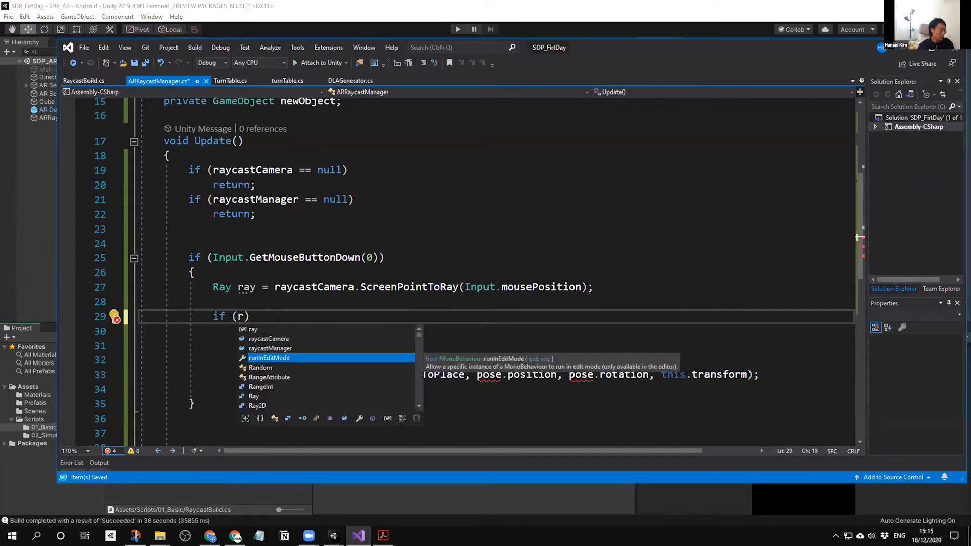
pyautogui.write('aycastManager')
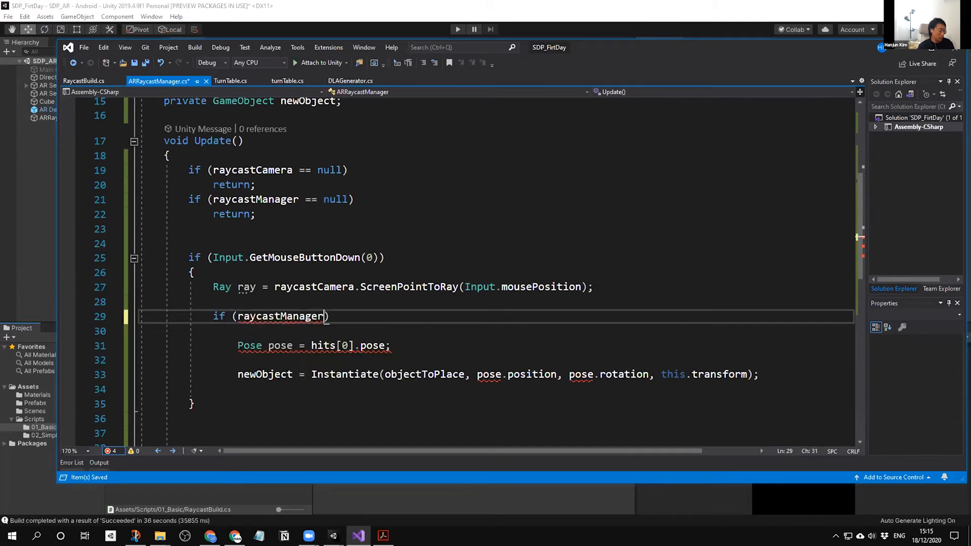
pyautogui.write('.')
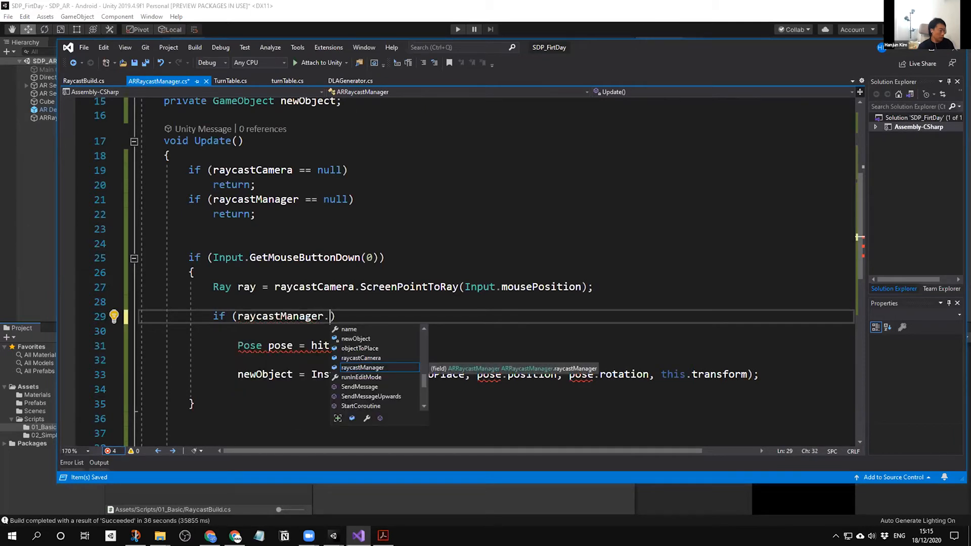
pyautogui.write('R')
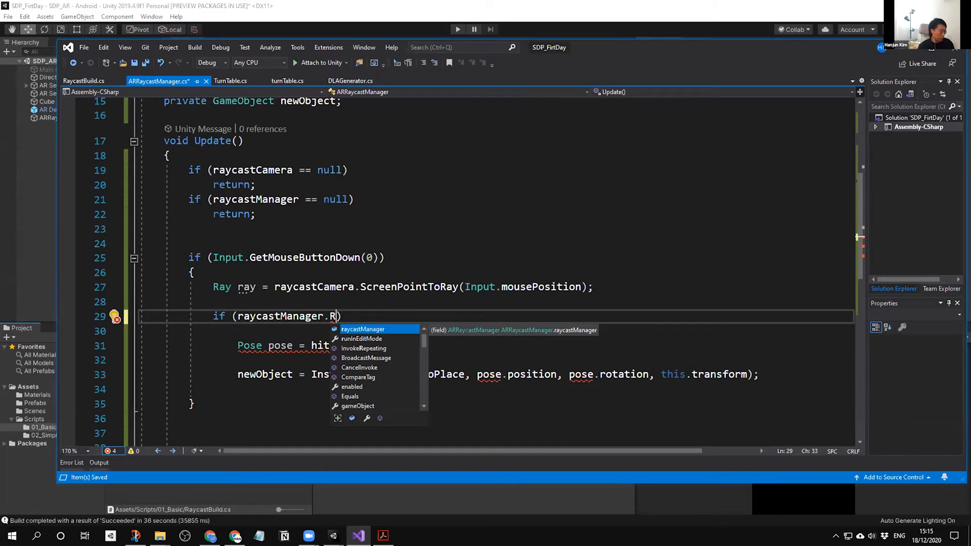
pyautogui.write('aycastManager')
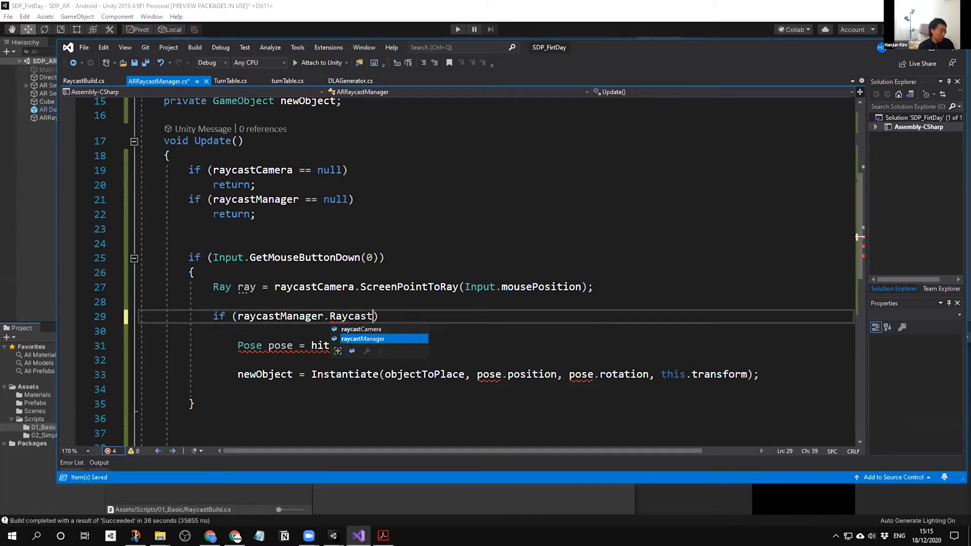
pyautogui.write('(')
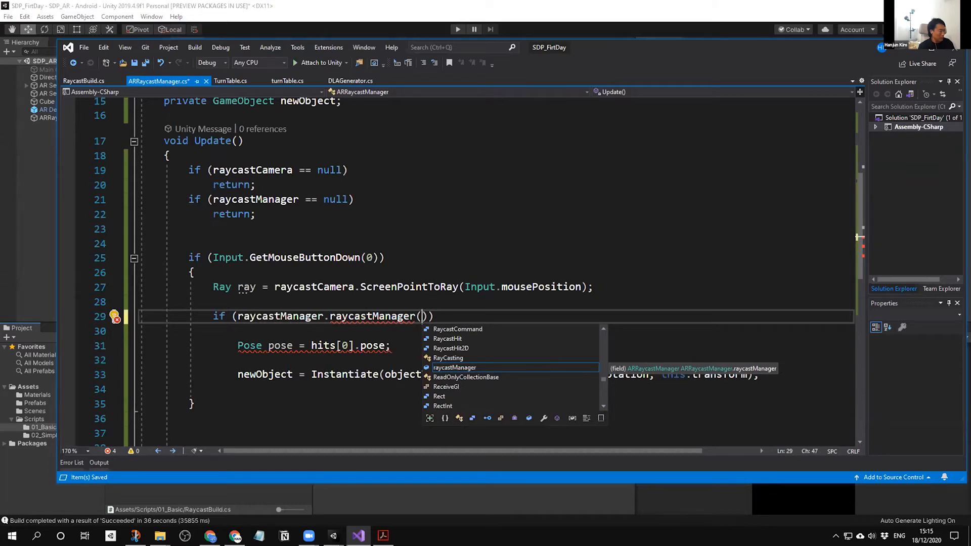
pyautogui.hotkey('ctrl', 'space')
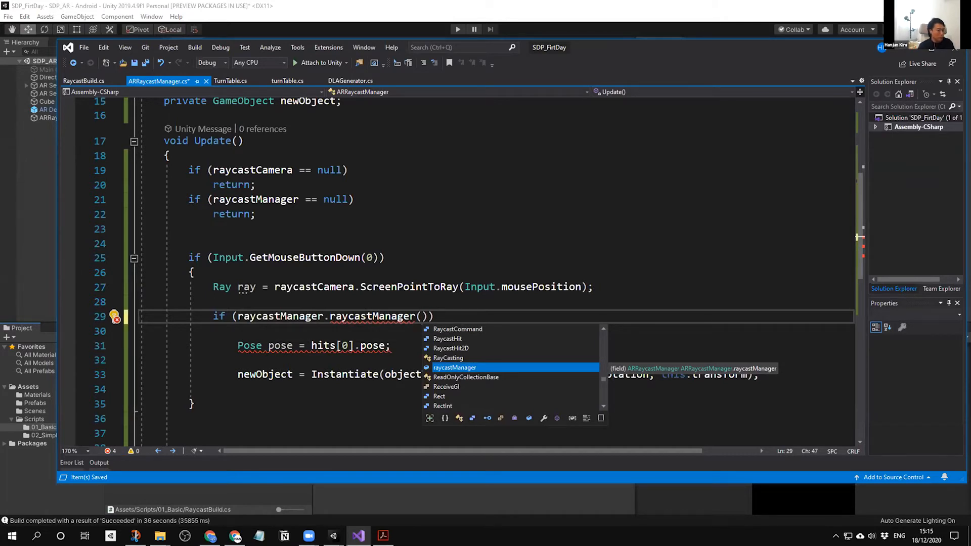
# - Check the ARRaycastManager class name and field types against the raycastManager call in Update
pyautogui.scroll(2, 455, 268)
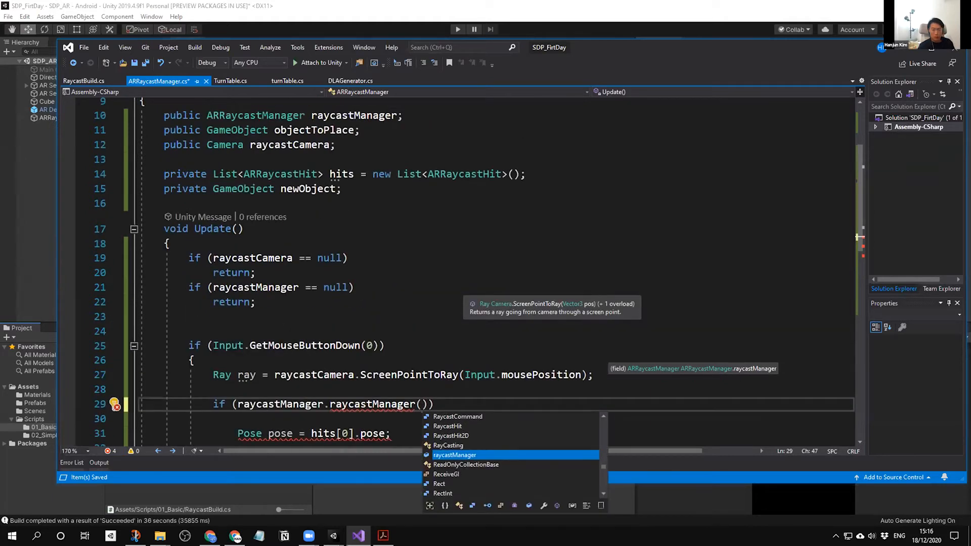
pyautogui.scroll(-2, 455, 268)
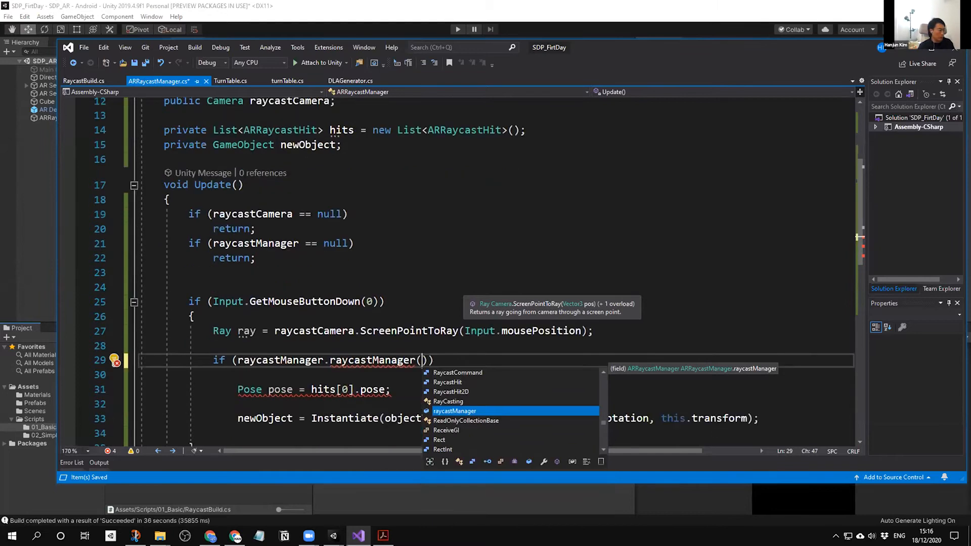
pyautogui.scroll(2, 455, 268)
pyautogui.scroll(-3, 455, 268)
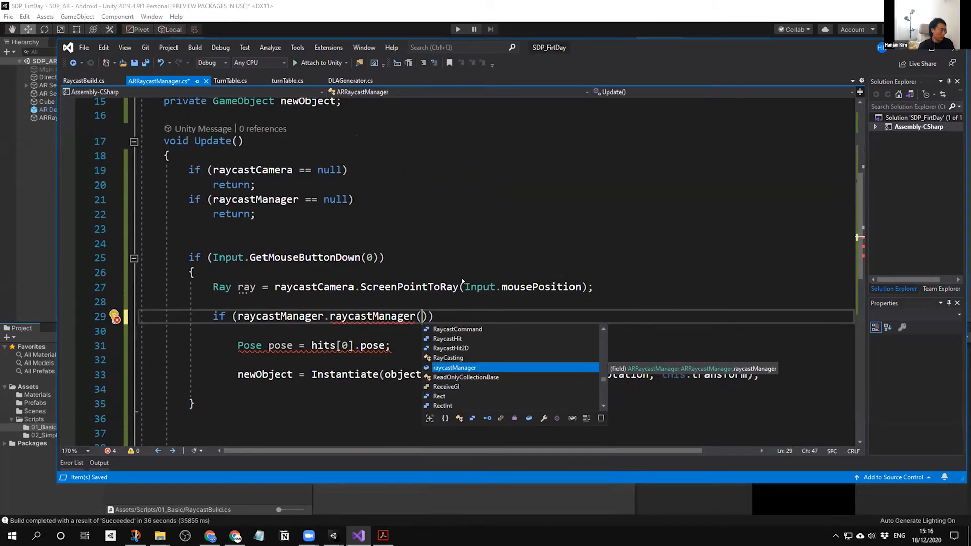
pyautogui.click(189, 374)
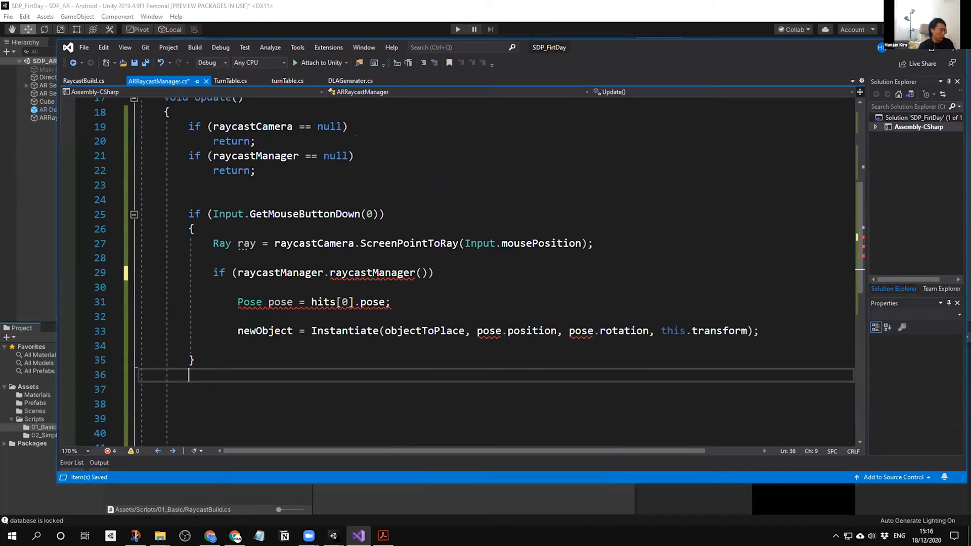
pyautogui.scroll(4, 456, 268)
pyautogui.scroll(1, 478, 270)
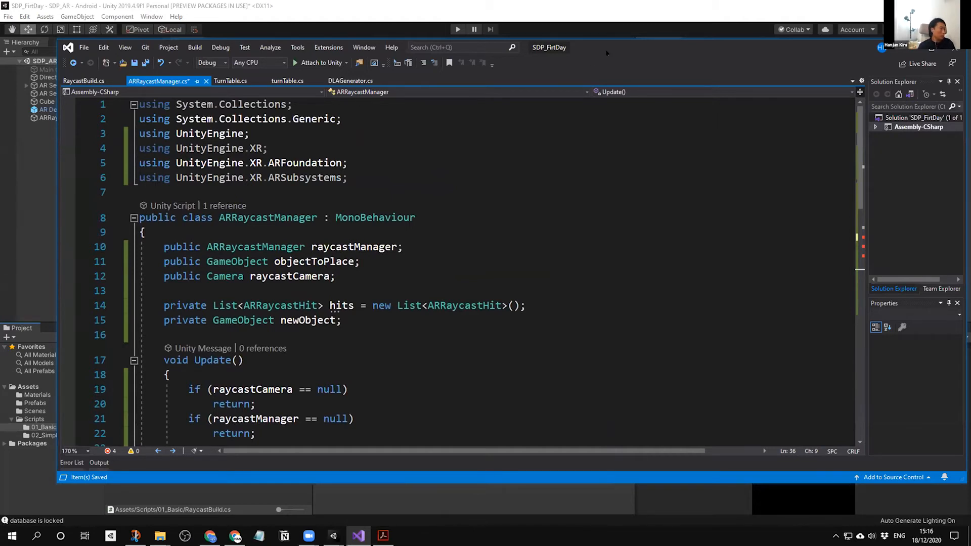
# - Remove the invalid if line below the ray declaration and save the script
pyautogui.moveTo(607, 52); pyautogui.dragTo(715, 54)
pyautogui.click(536, 219)
pyautogui.scroll(-4, 556, 274)
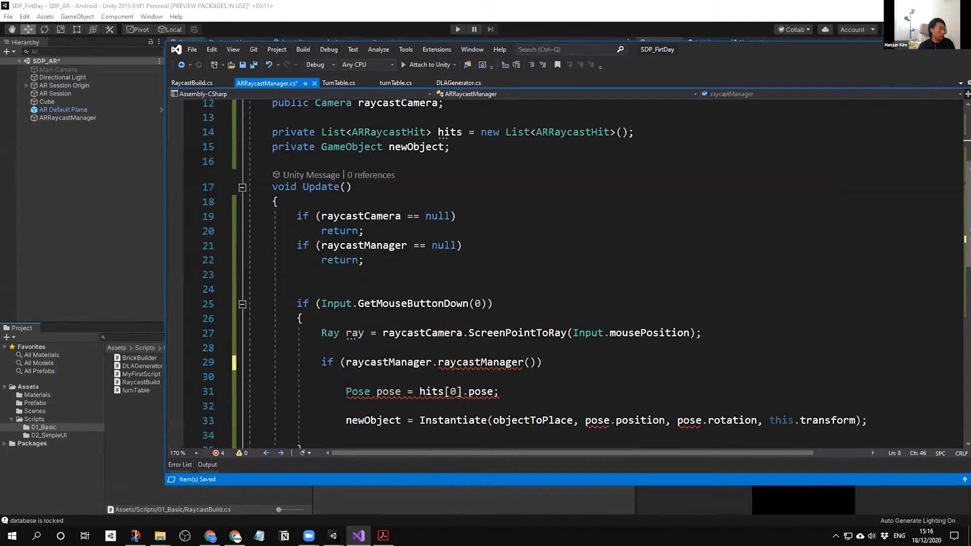
pyautogui.moveTo(544, 366); pyautogui.dragTo(322, 363)
pyautogui.press('BackSpace')
pyautogui.click(323, 377)
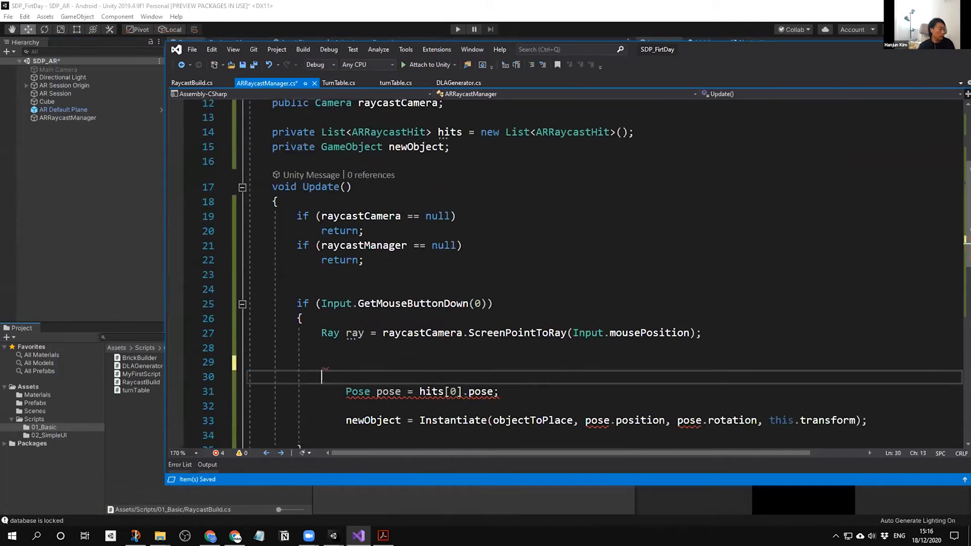
pyautogui.hotkey('ctrl', 's')
# - Rename the script's class from ARRaycastManager to ARRaycast and switch to the 01_Basic scripts folder in Unity
pyautogui.scroll(2, 556, 273)
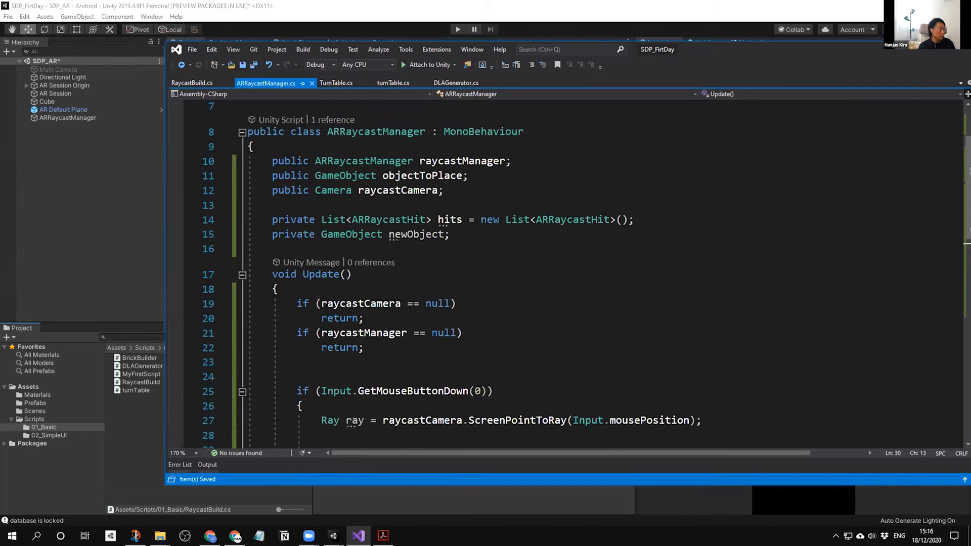
pyautogui.click(382, 132)
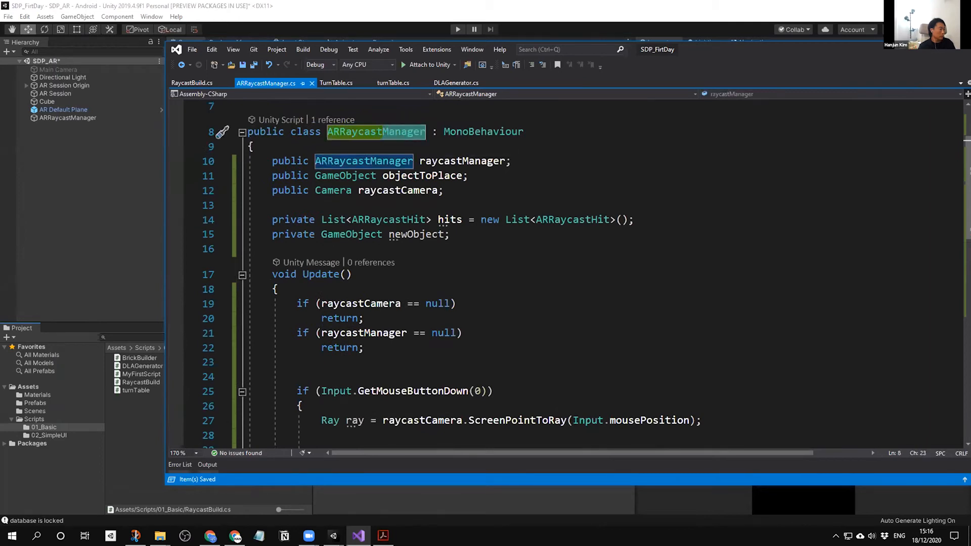
pyautogui.hotkey('ctrl', 'Delete')
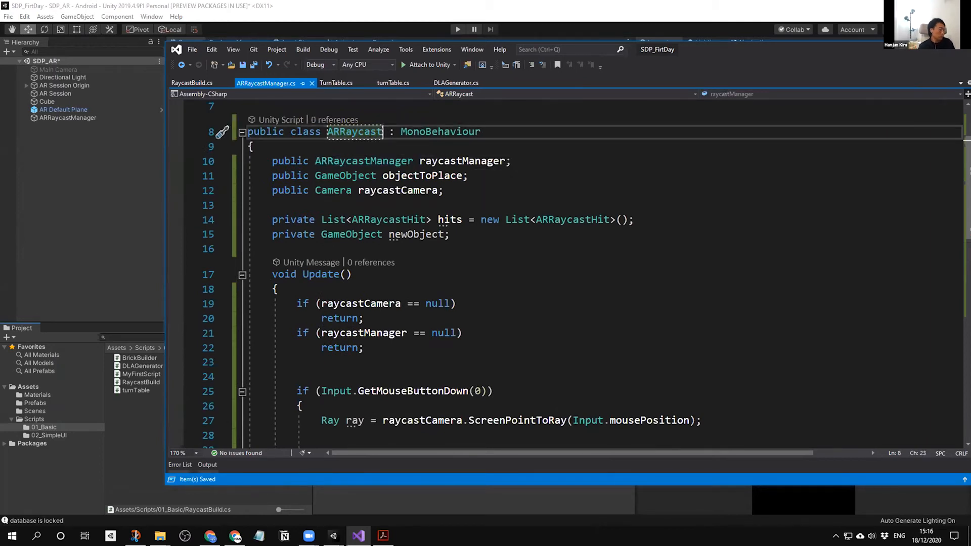
pyautogui.doubleClick(361, 133)
pyautogui.hotkey('ctrl', 'c')
pyautogui.click(147, 439)
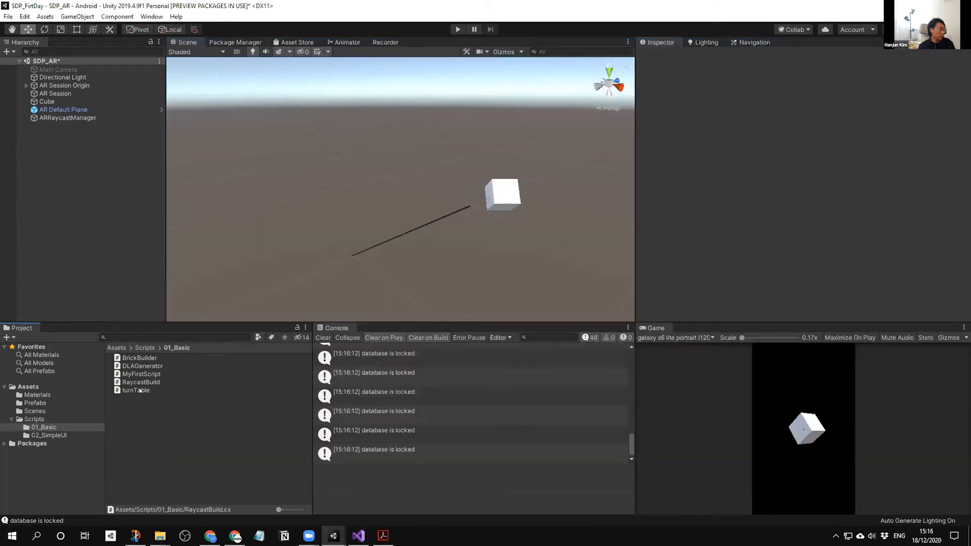
# - Rename the ARRaycastManager script file in the Scripts folder as ARRaycast
pyautogui.click(34, 419)
pyautogui.click(151, 375)
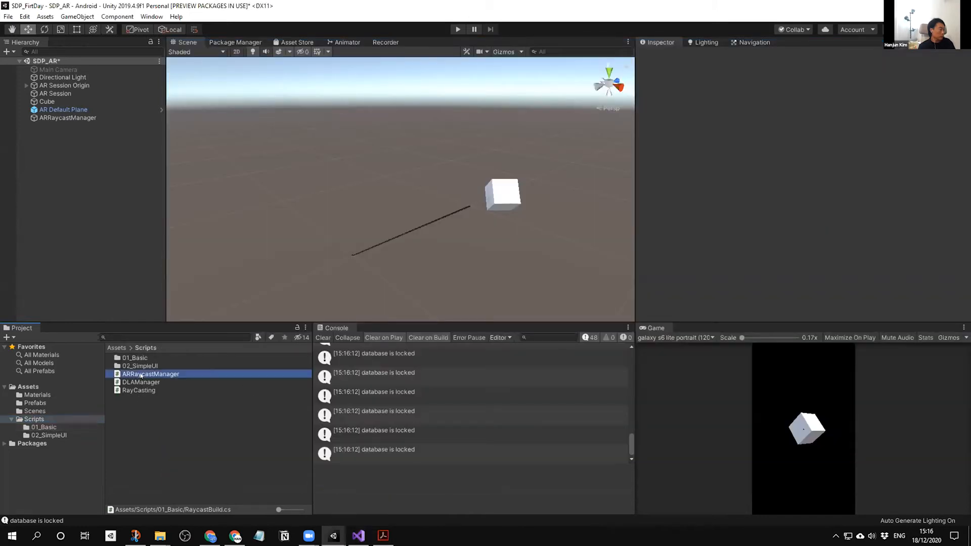
pyautogui.press('F2')
pyautogui.hotkey('ctrl', 'v')
pyautogui.press('Return')
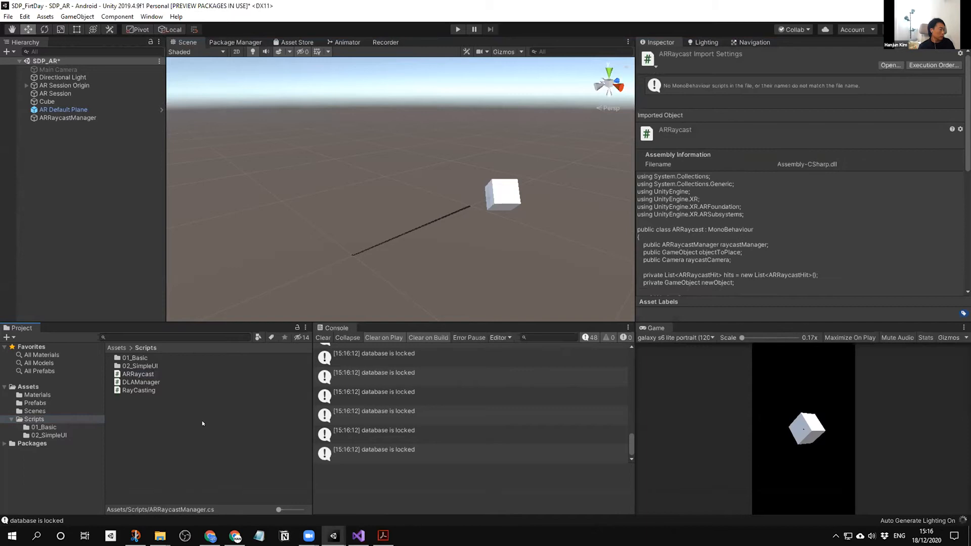
# - Open the renamed ARRaycast script in Visual Studio and review its fields and Update method
pyautogui.click(358, 536)
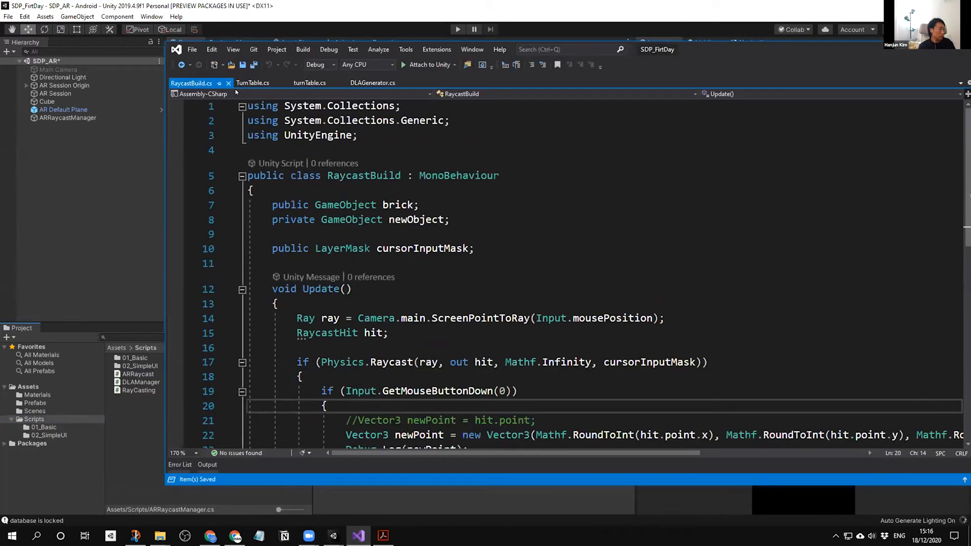
pyautogui.click(254, 82)
pyautogui.click(134, 382)
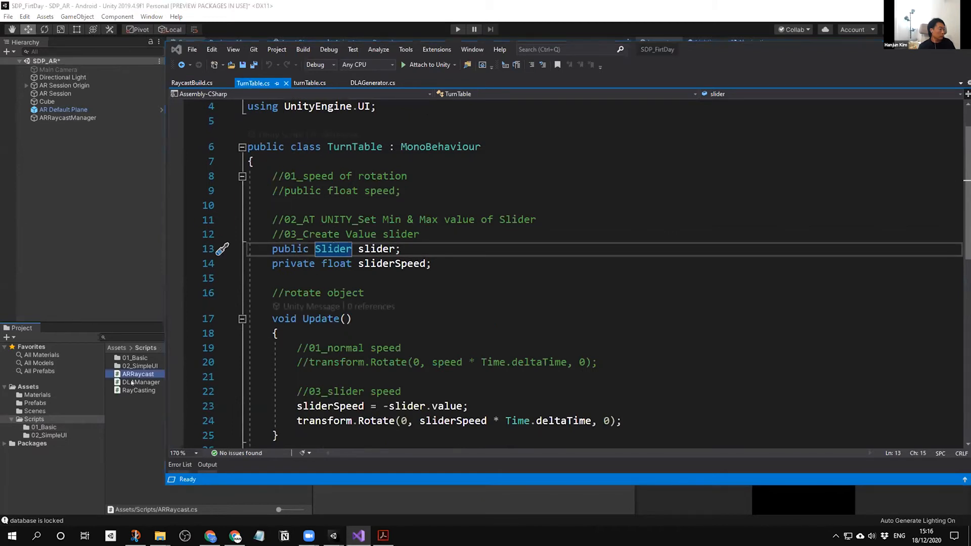
pyautogui.doubleClick(132, 374)
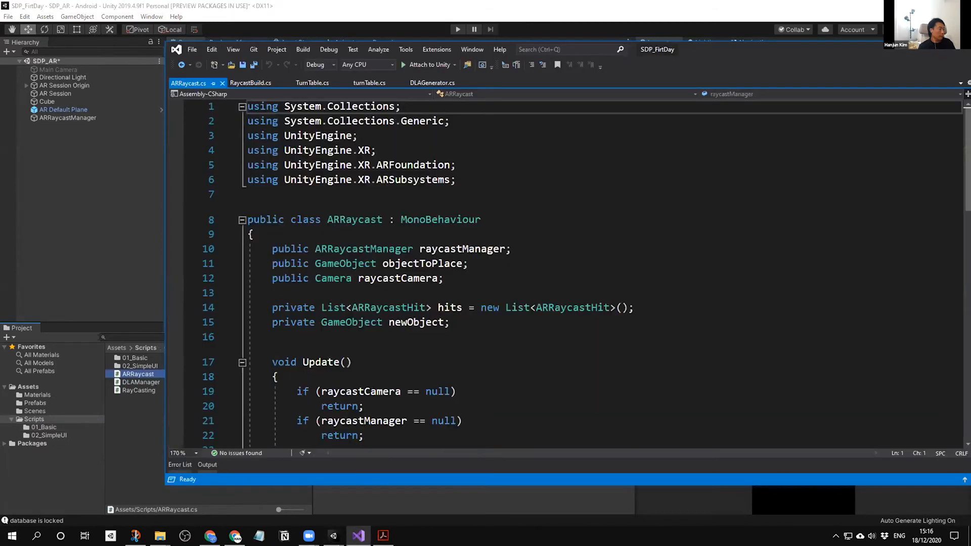
pyautogui.scroll(-2, 566, 273)
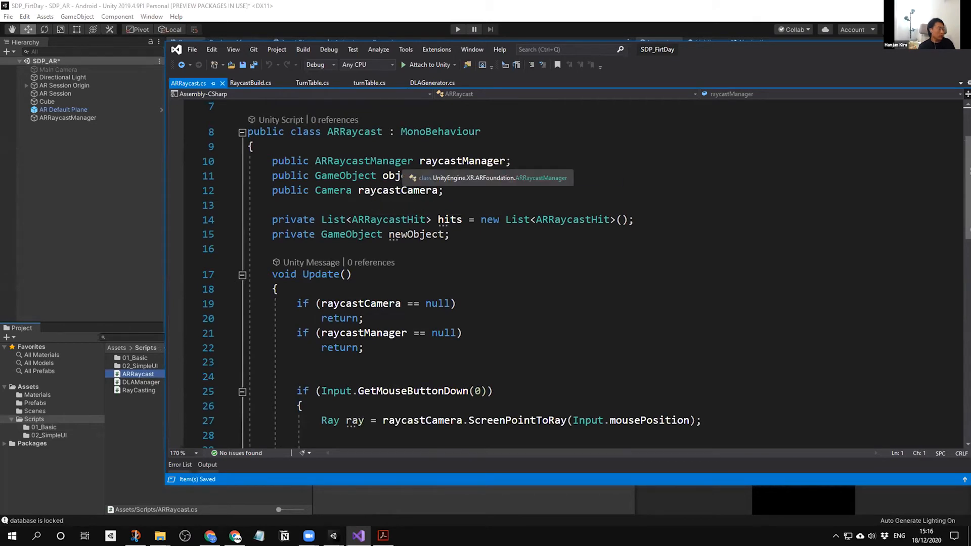
pyautogui.scroll(-1, 462, 162)
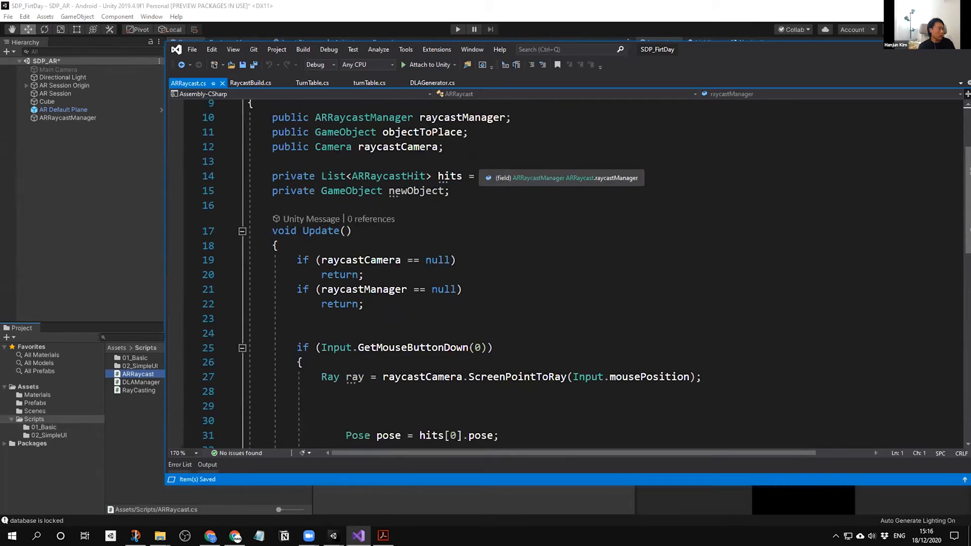
# - Compare the components on AR Session Origin with those on the ARRaycastManager object in Unity
pyautogui.click(68, 131)
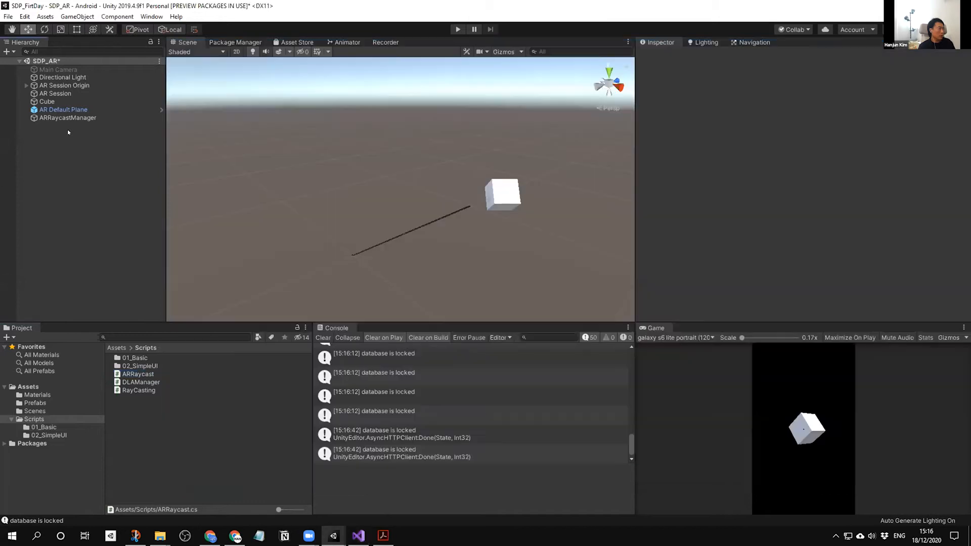
pyautogui.click(67, 86)
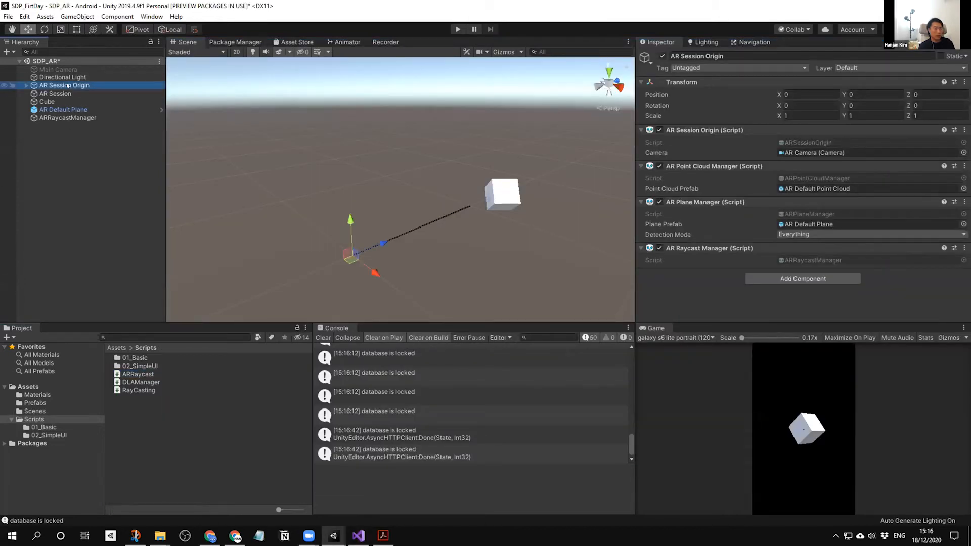
pyautogui.click(73, 118)
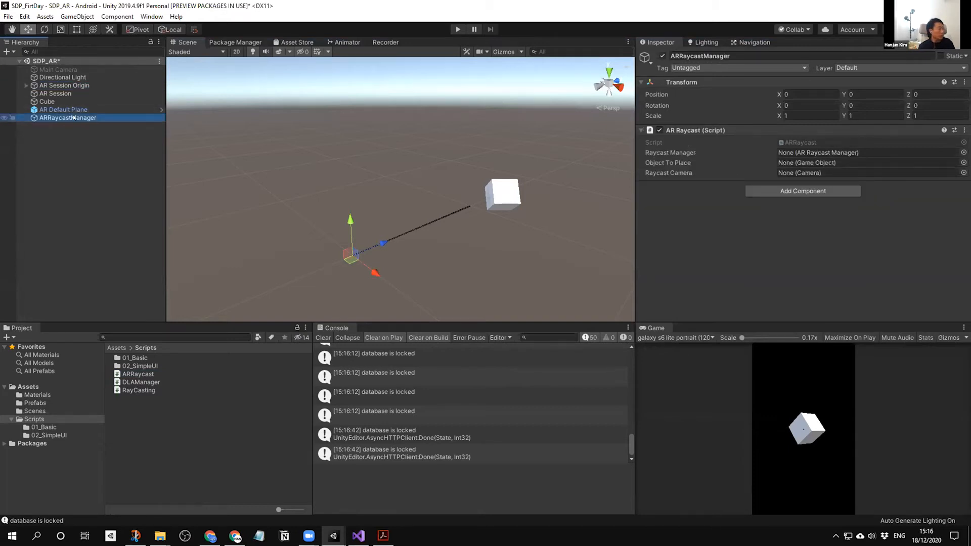
pyautogui.click(74, 85)
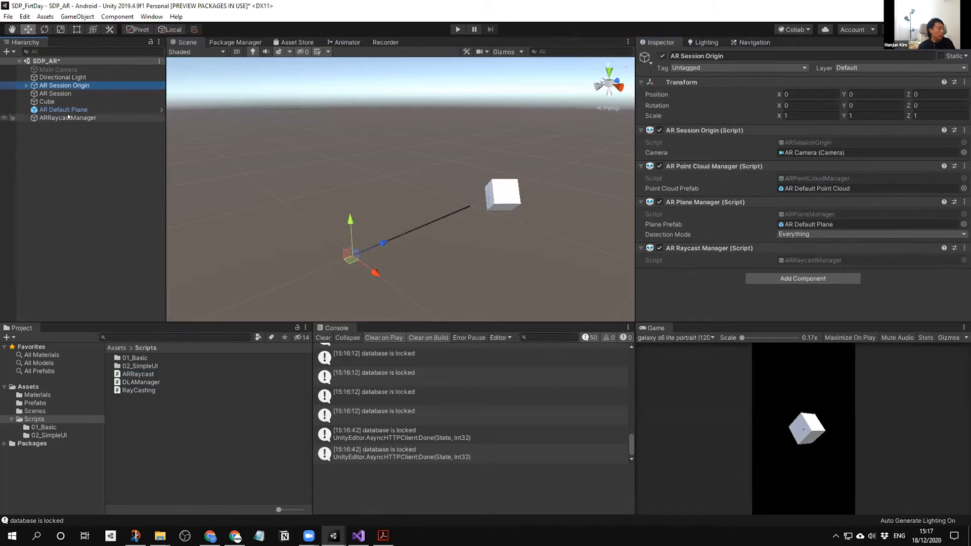
pyautogui.click(89, 170)
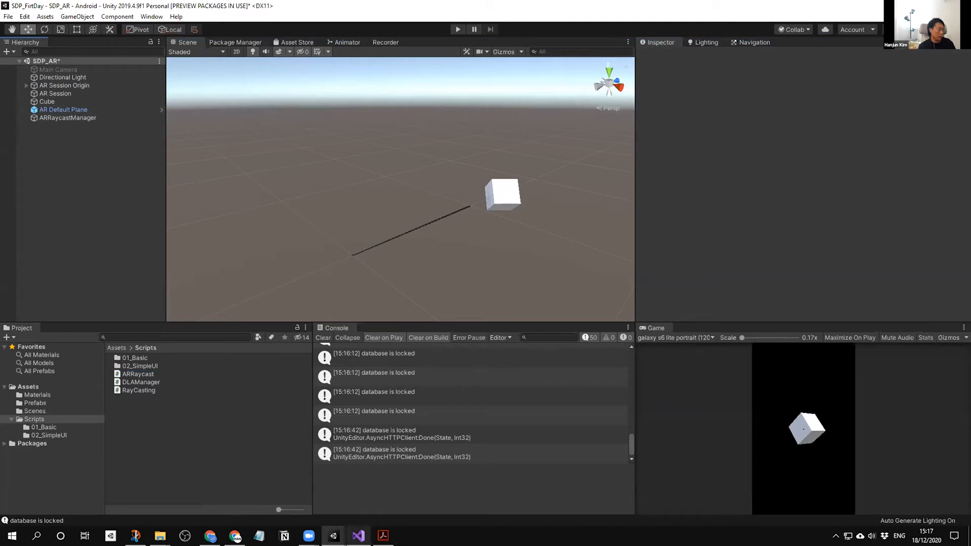
# - Switch to Visual Studio and start an if statement calling raycastManager.Raycast on line 29, below the ray declaration
pyautogui.click(358, 536)
pyautogui.scroll(-4, 566, 273)
pyautogui.scroll(2, 567, 273)
pyautogui.click(323, 304)
pyautogui.press('Return')
pyautogui.write('if')
pyautogui.write('(ar')
pyautogui.press('BackSpace')
pyautogui.press('BackSpace')
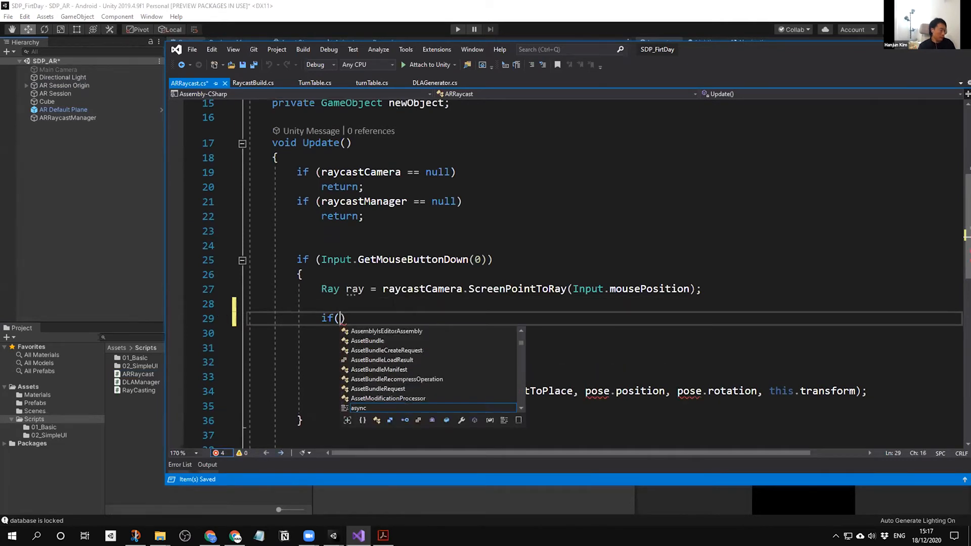
pyautogui.write('ra')
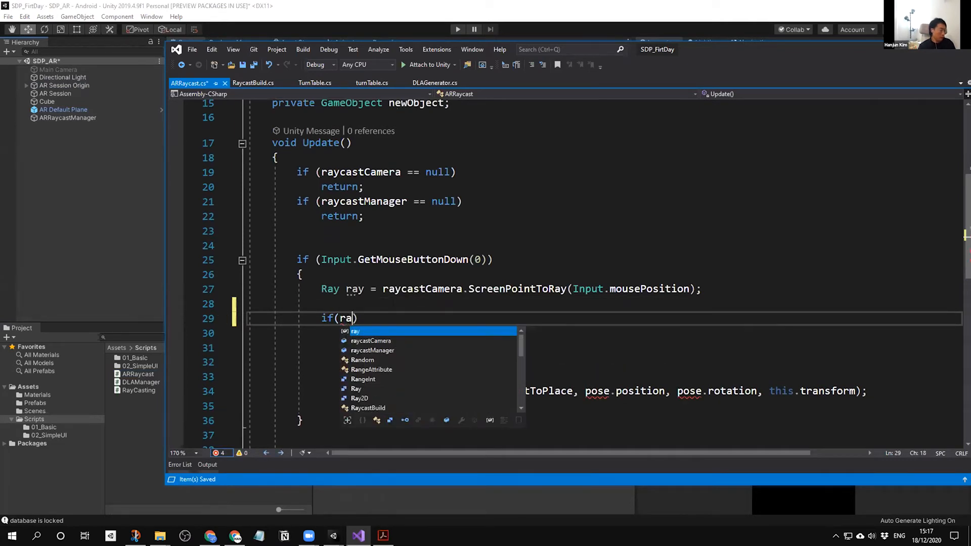
pyautogui.press('Down')
pyautogui.press('Down')
pyautogui.press('Tab')
pyautogui.write('.')
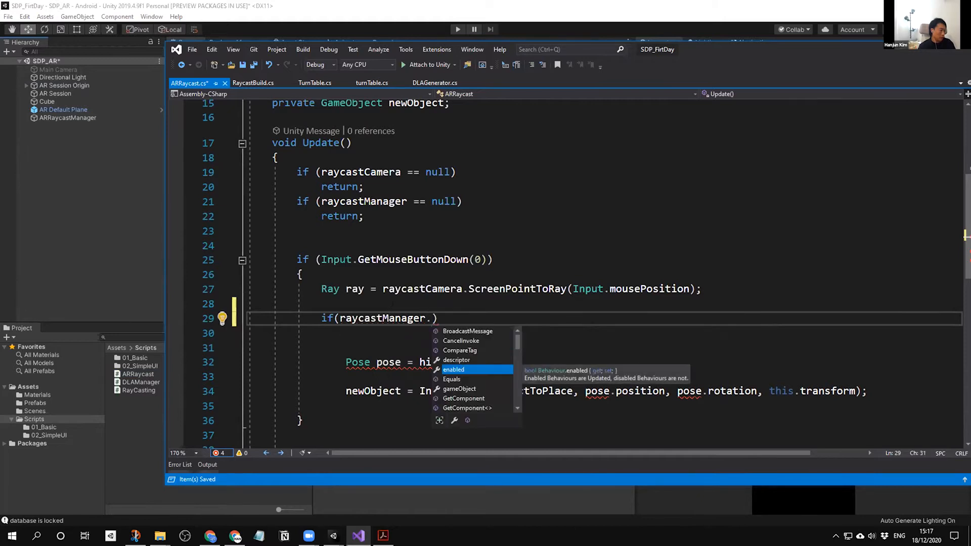
pyautogui.write('R')
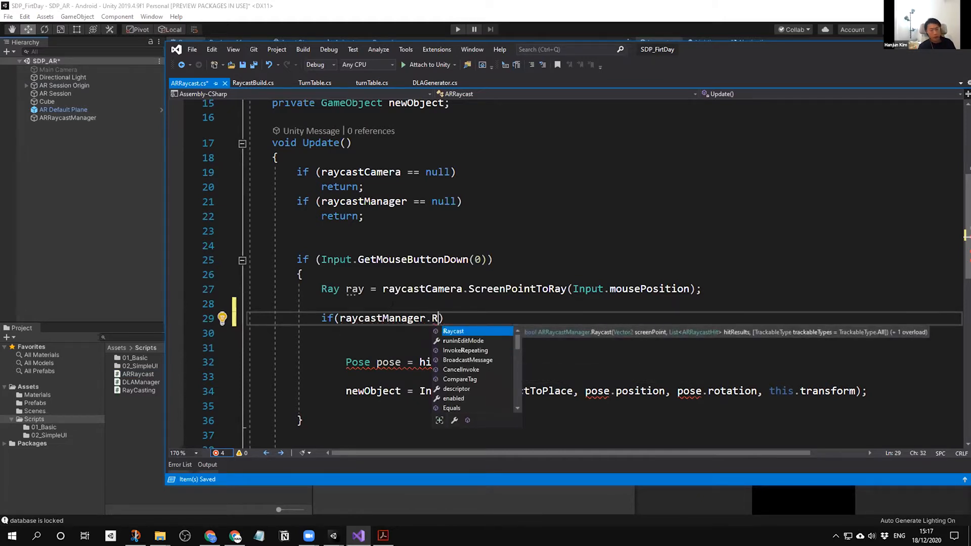
pyautogui.press('Tab')
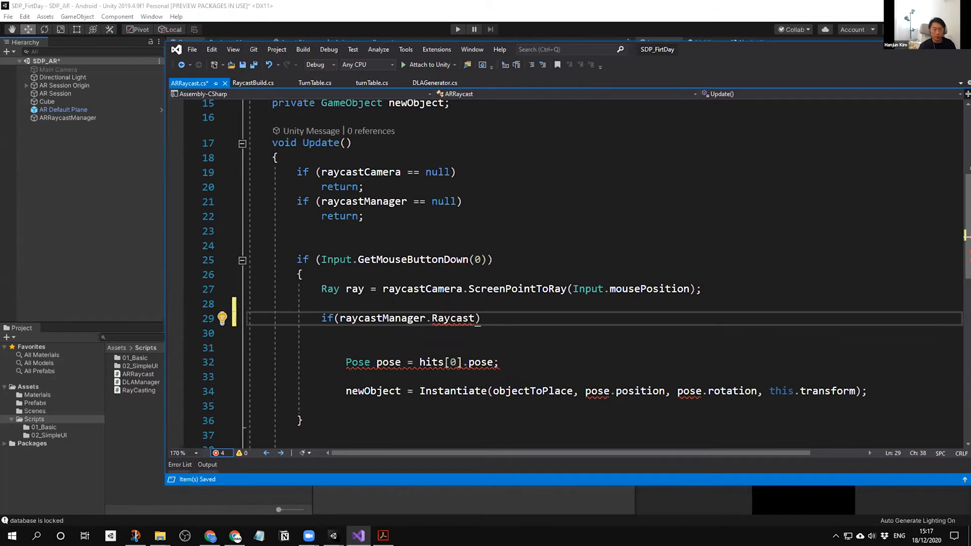
# - Pass ray and hits as the first two arguments of the Raycast call
pyautogui.write('(ray')
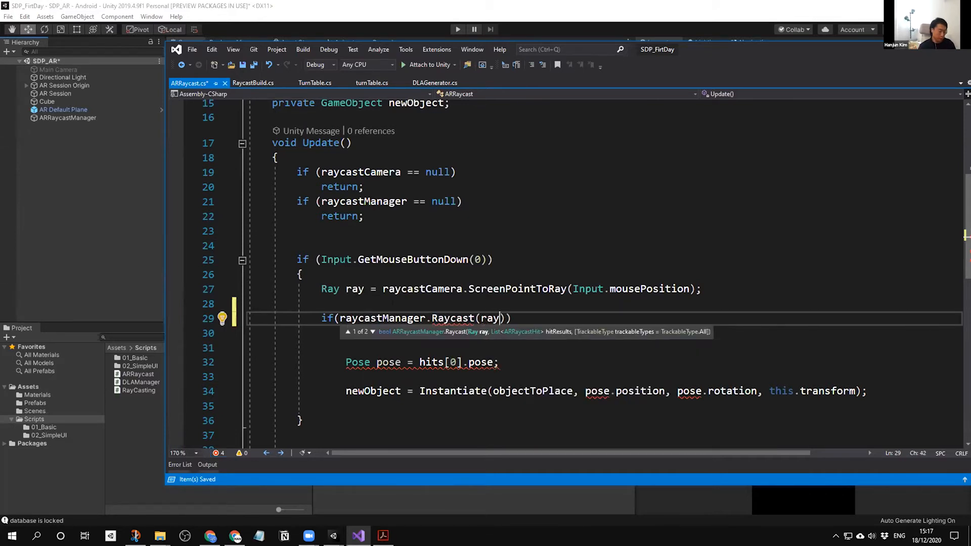
pyautogui.write(', hit')
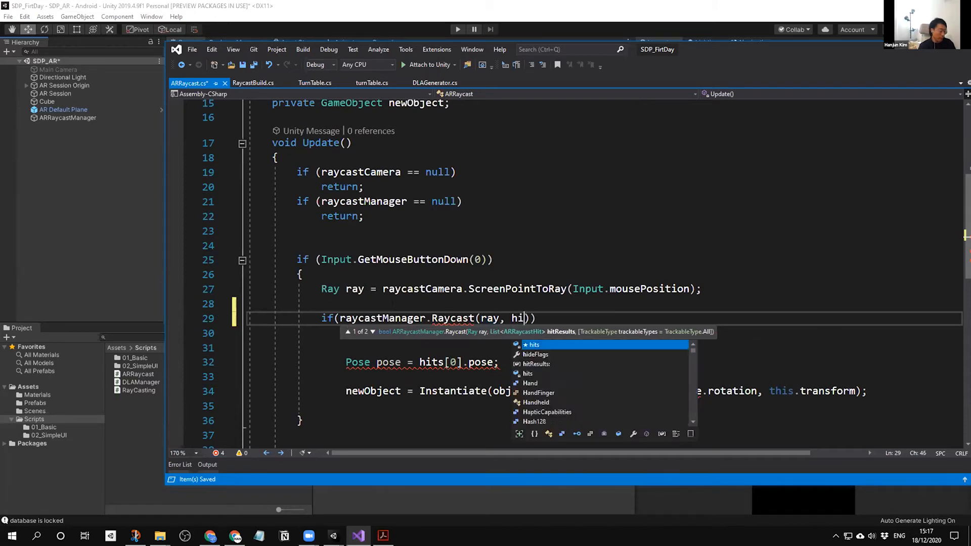
pyautogui.write('s')
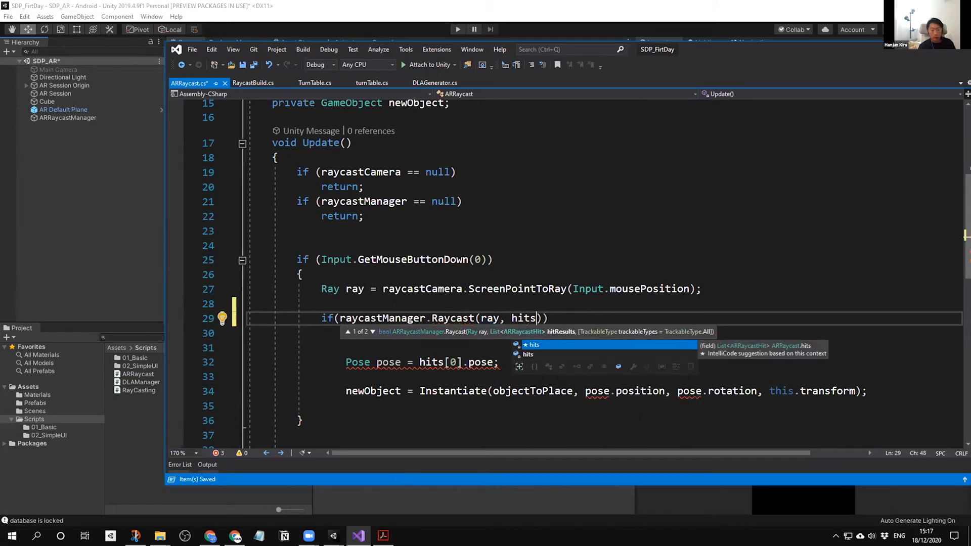
pyautogui.write(',')
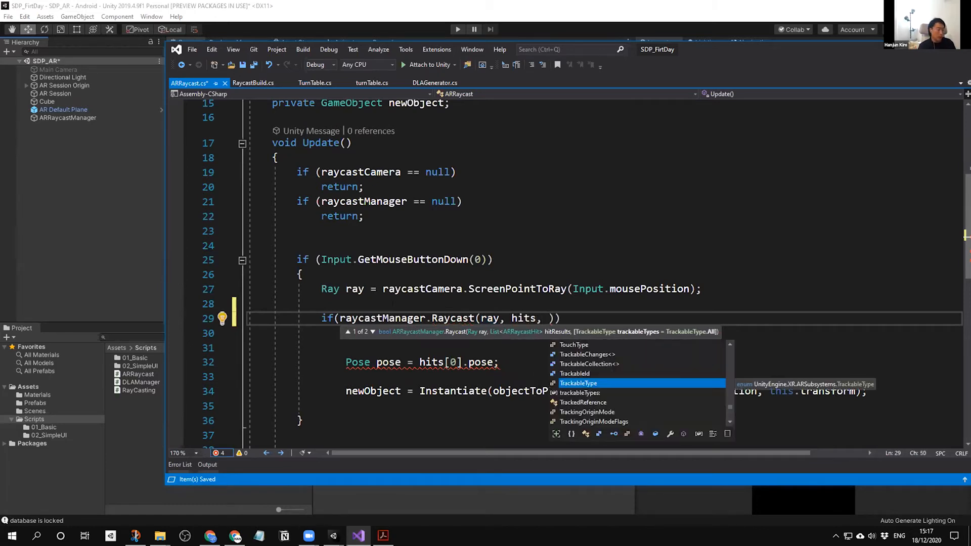
pyautogui.press('BackSpace')
pyautogui.press('BackSpace')
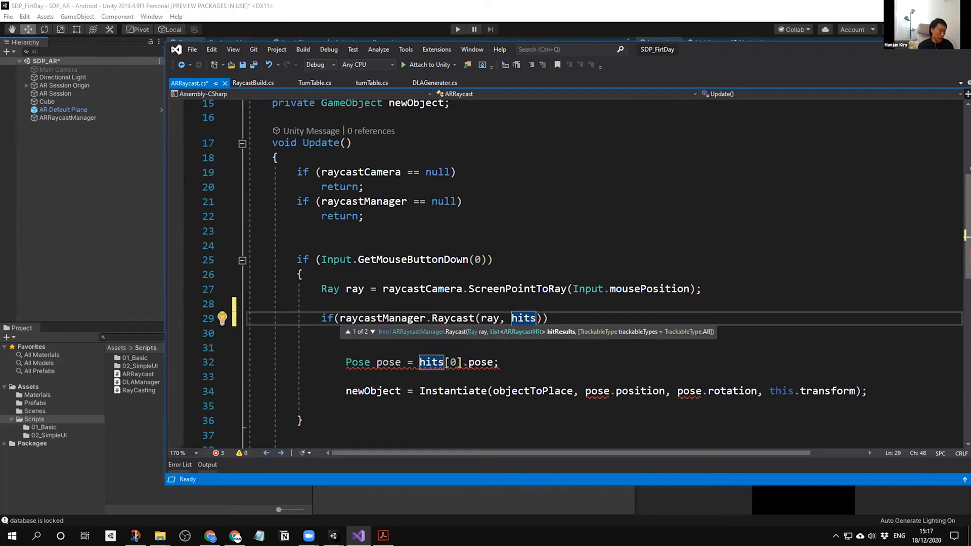
# - Add TrackableType.Planes as the third argument of the Raycast call
pyautogui.press('Right')
pyautogui.press('Left')
pyautogui.write(', I')
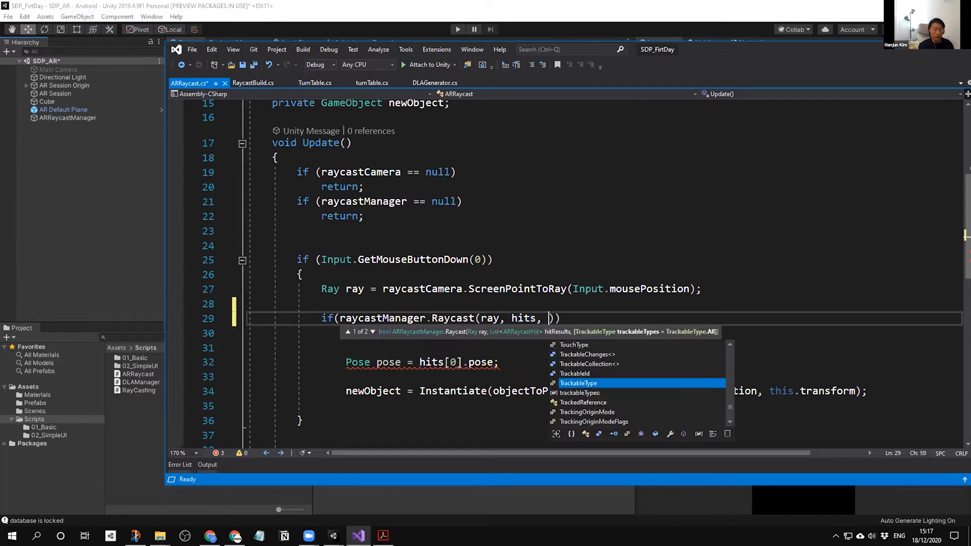
pyautogui.press('BackSpace')
pyautogui.press('BackSpace')
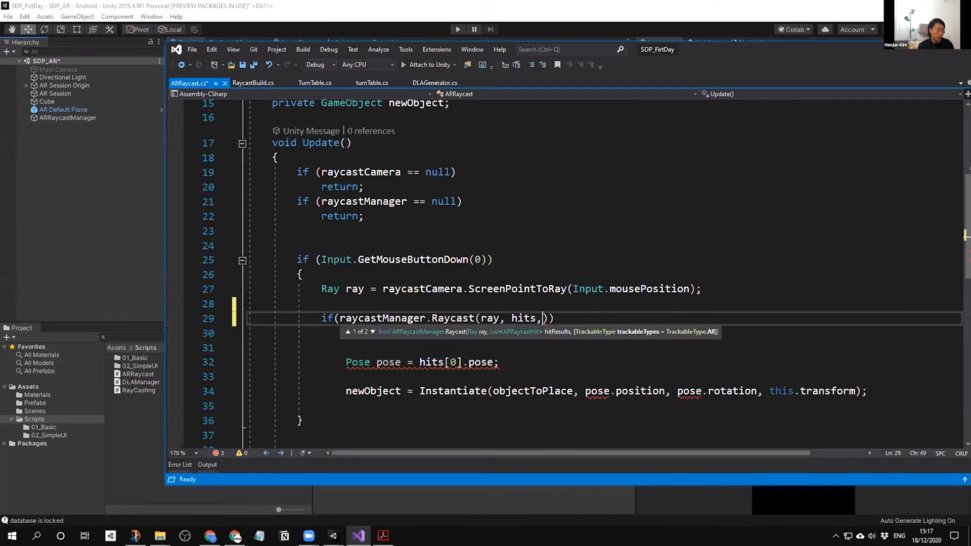
pyautogui.write('Tr')
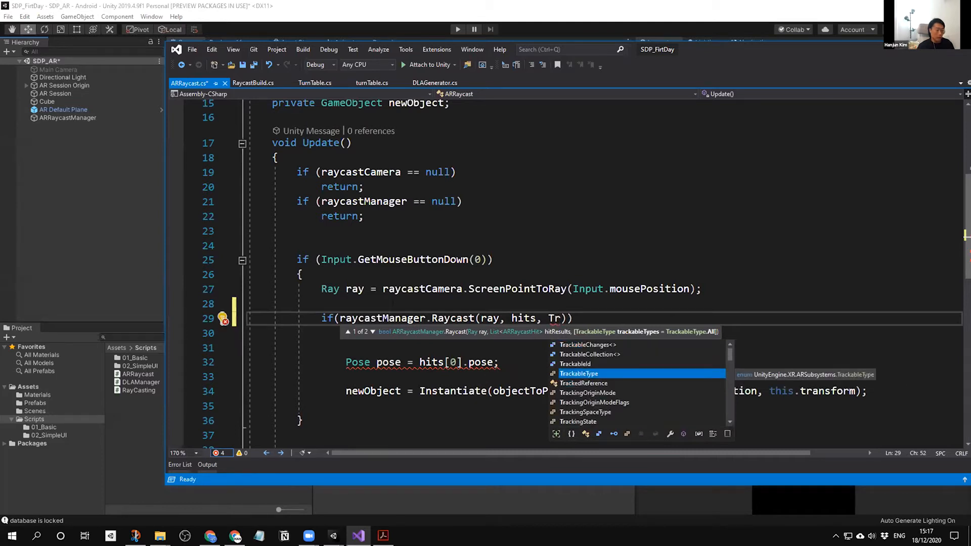
pyautogui.press('Down')
pyautogui.press('Tab')
pyautogui.write('.Pl')
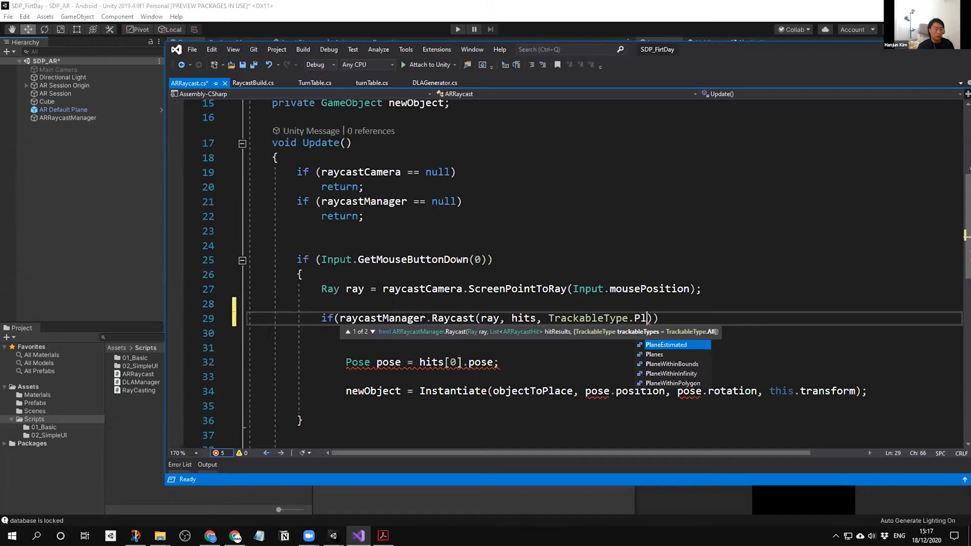
pyautogui.press('Tab')
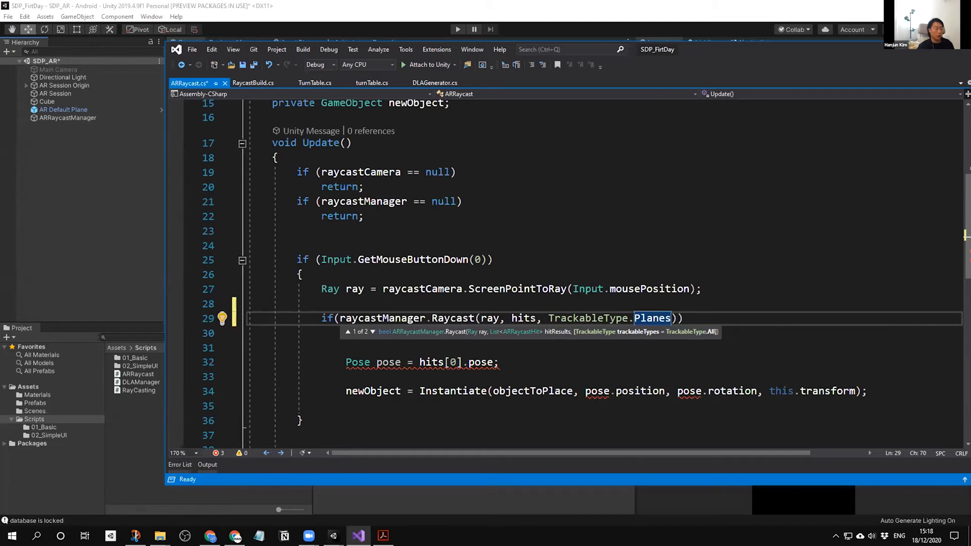
# - Enclose the Pose declaration and the Instantiate line in the braces of the new if statement
pyautogui.press('Return')
pyautogui.write('{')
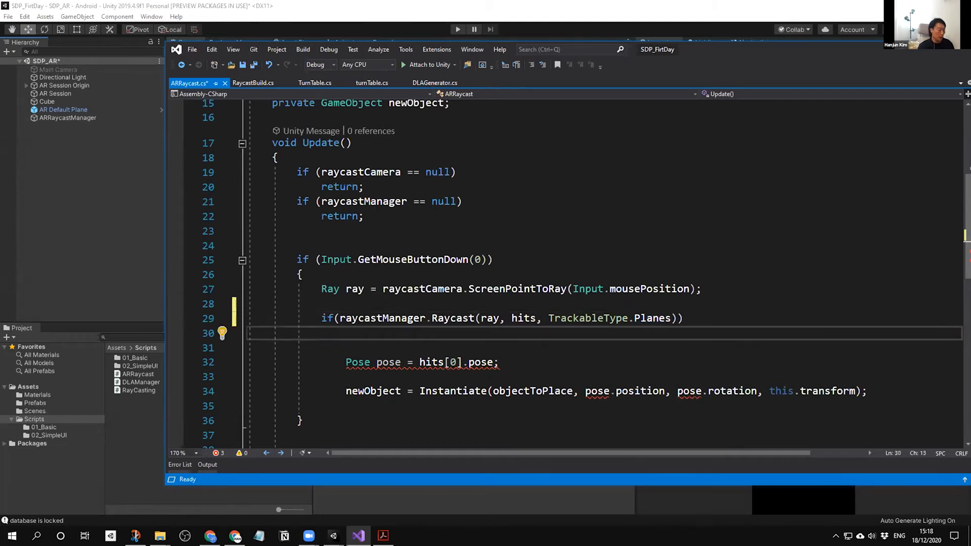
pyautogui.press('Delete')
pyautogui.click(324, 407)
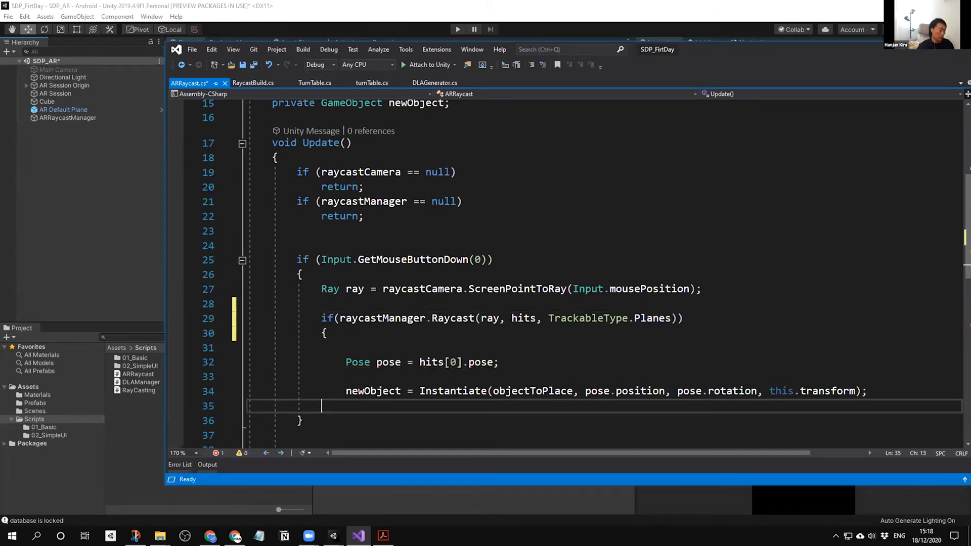
pyautogui.write('}')
# - Remove the blank lines around the Pose declaration inside the if block and save the script
pyautogui.click(346, 348)
pyautogui.press('Up')
pyautogui.press('Delete')
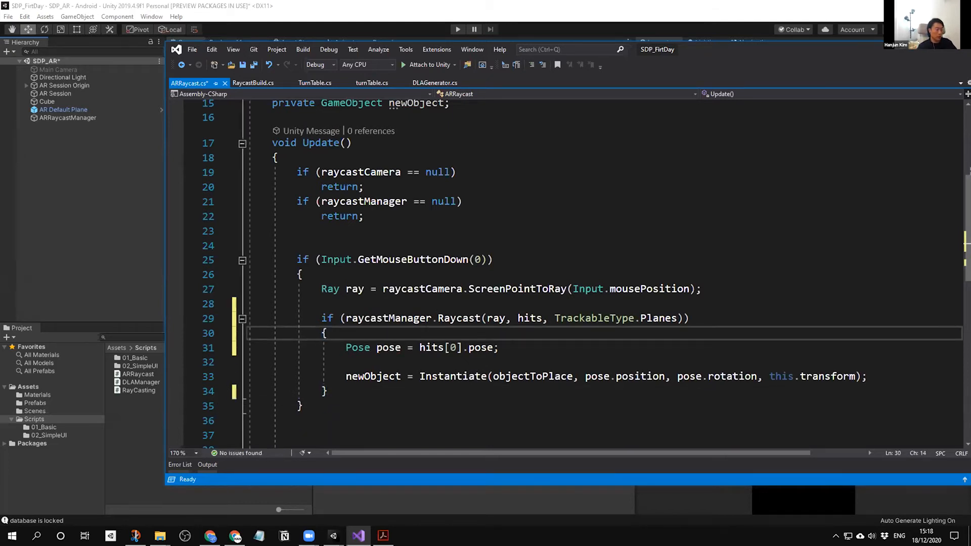
pyautogui.click(500, 348)
pyautogui.press('Delete')
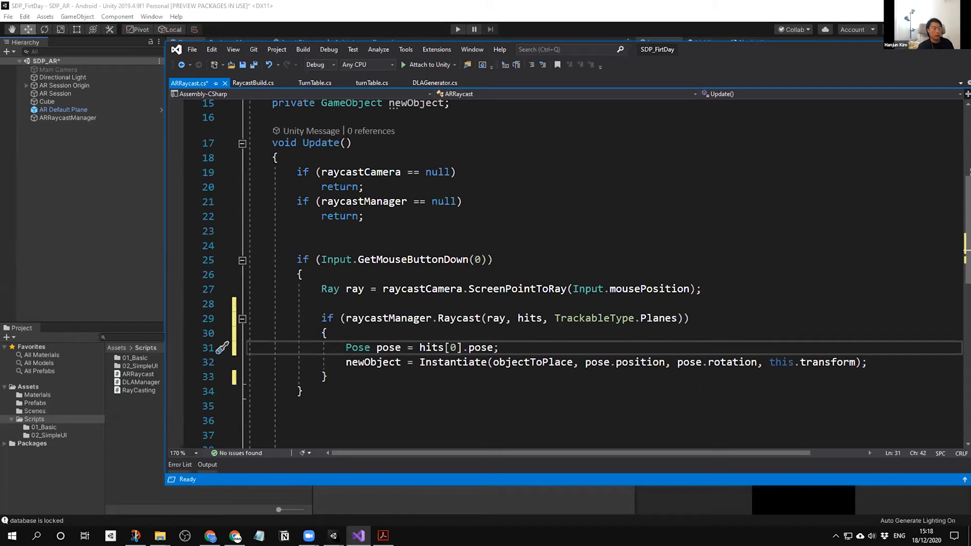
pyautogui.hotkey('ctrl', 's')
# - Return to Unity and open the Android Player settings from the build settings
pyautogui.click(130, 222)
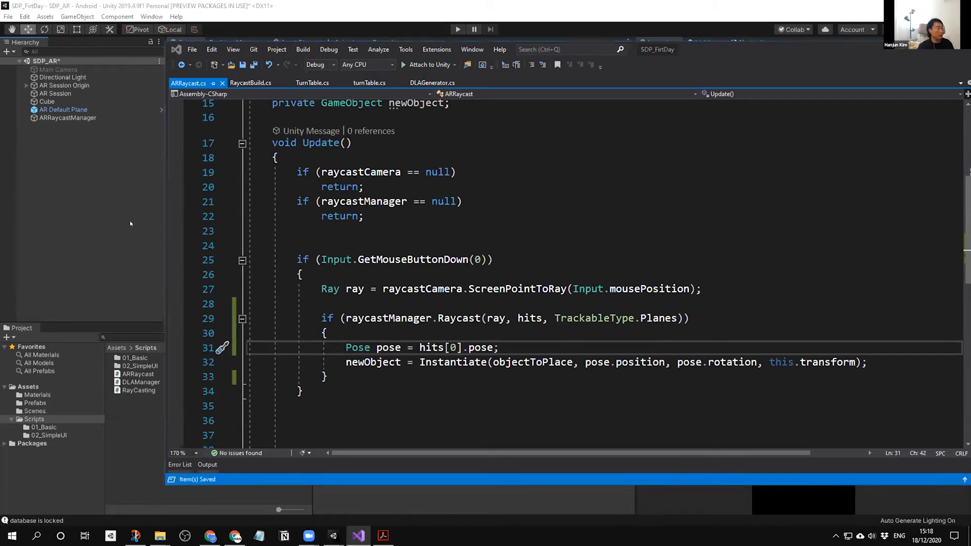
pyautogui.click(8, 17)
pyautogui.moveTo(151, 16)
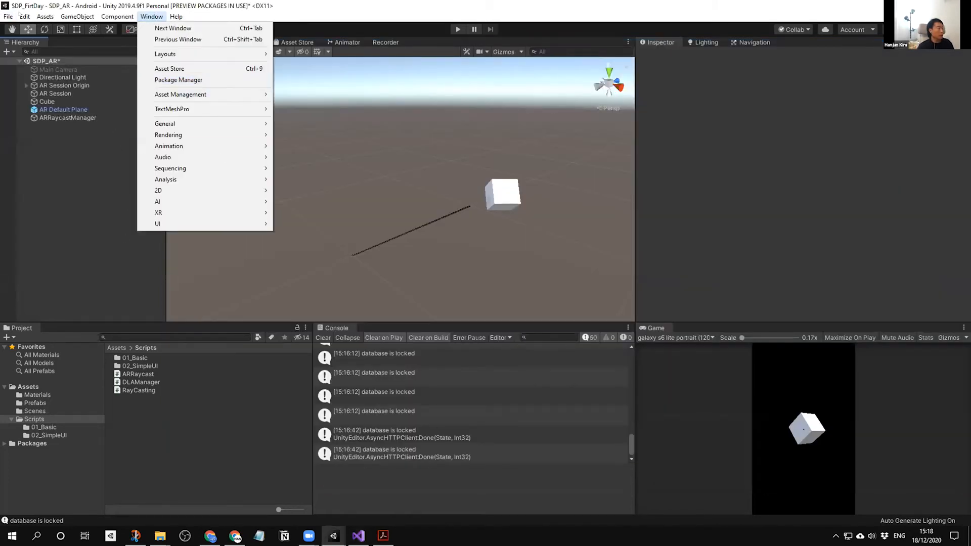
pyautogui.moveTo(8, 17)
pyautogui.click(27, 117)
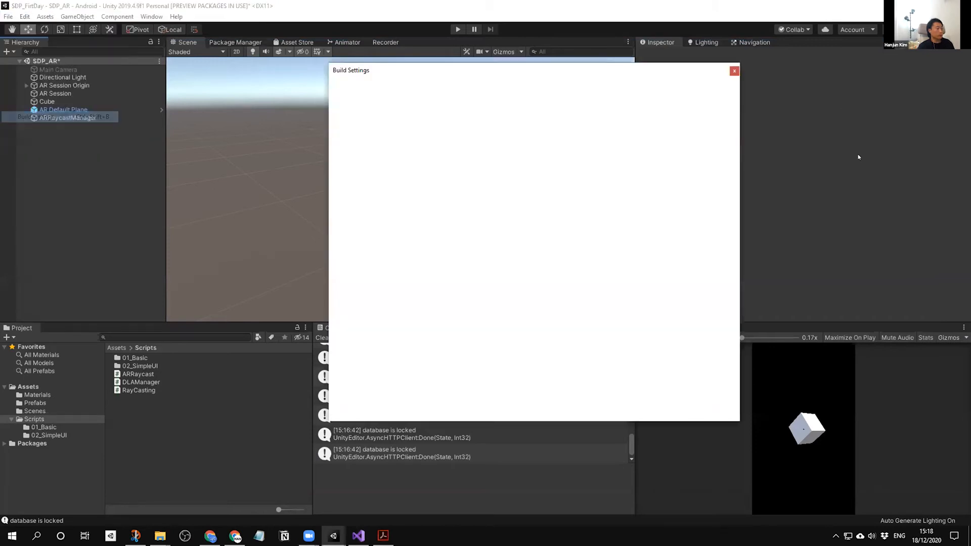
pyautogui.click(363, 410)
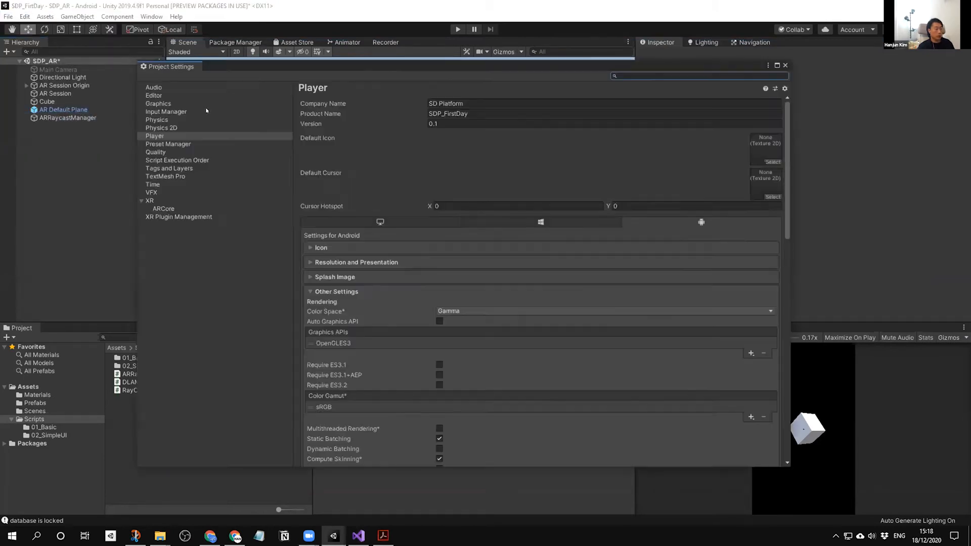
# - Change the product name to SDP_ARRayCast in the Player settings
pyautogui.moveTo(470, 114); pyautogui.dragTo(440, 116)
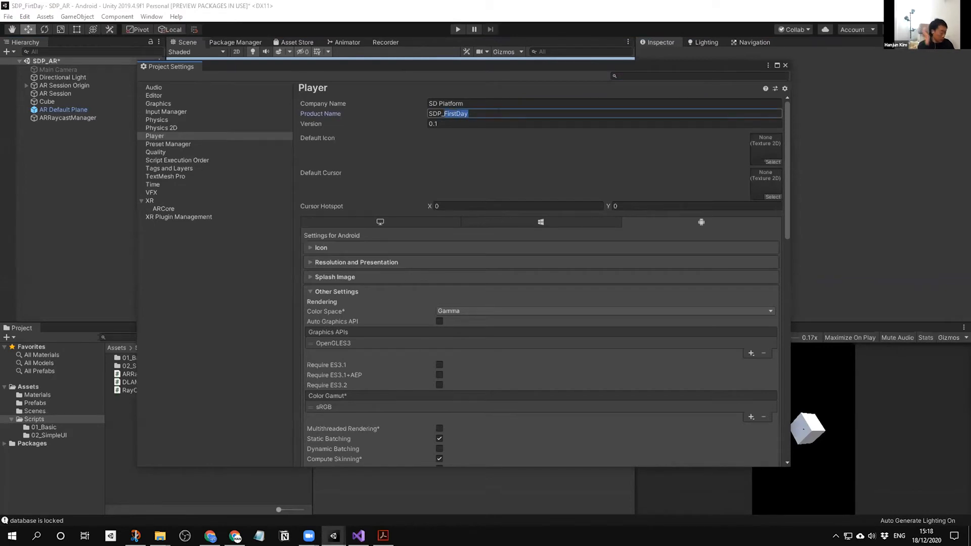
pyautogui.write('AR')
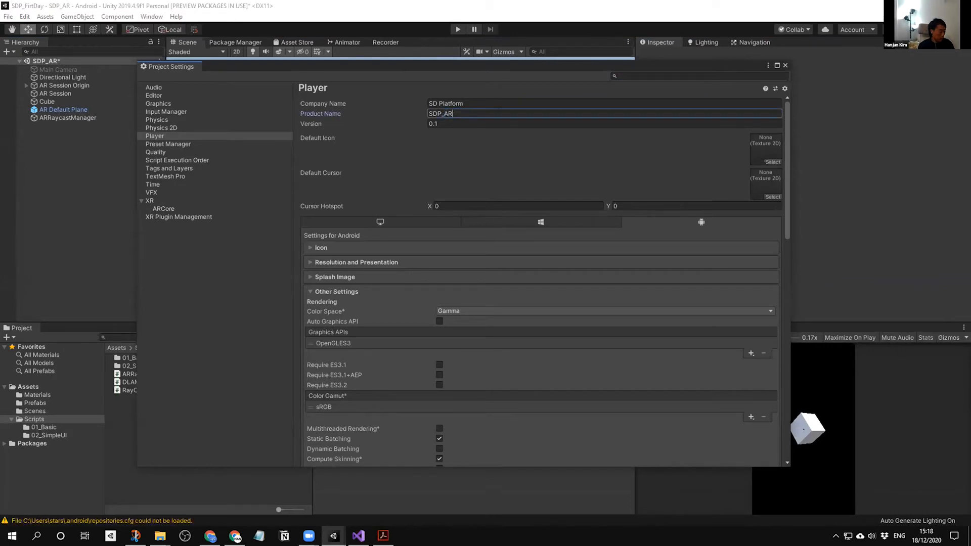
pyautogui.write('RayCast')
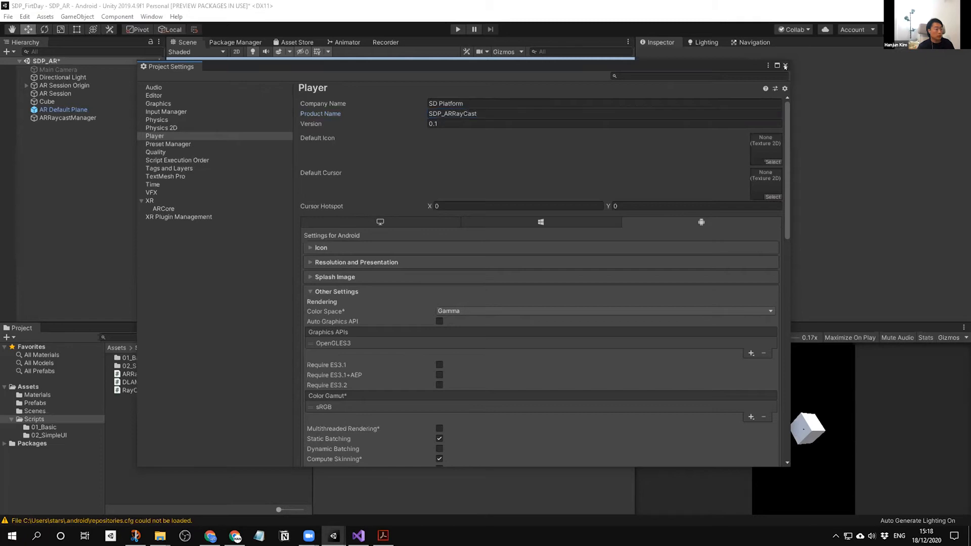
# - Build and run the Android app, saving the build file as ARRaycast
pyautogui.hotkey('ctrl', 'b')
pyautogui.write('ARRaycast')
pyautogui.click(559, 342)
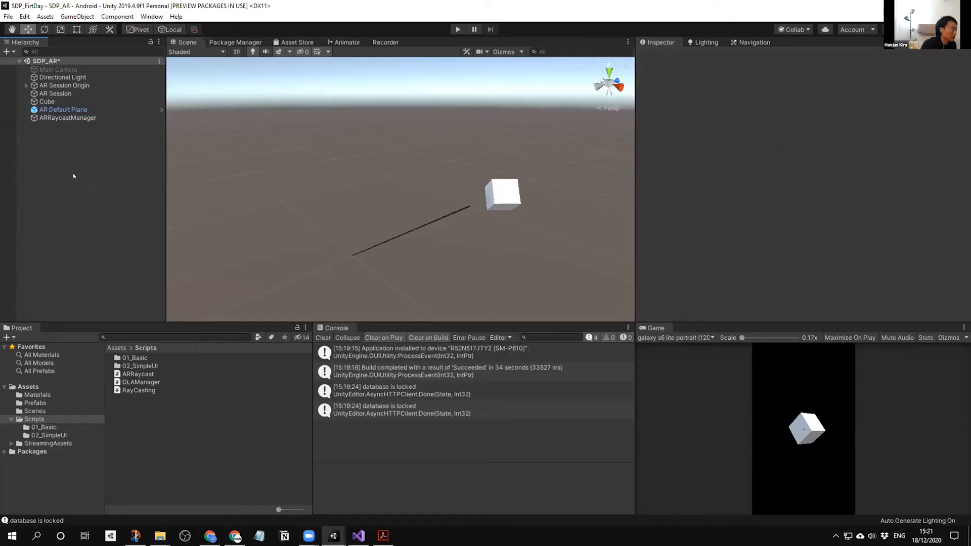
# - Assign AR Session Origin as the Raycast Manager in the ARRaycastManager object's AR Raycast script
pyautogui.click(58, 118)
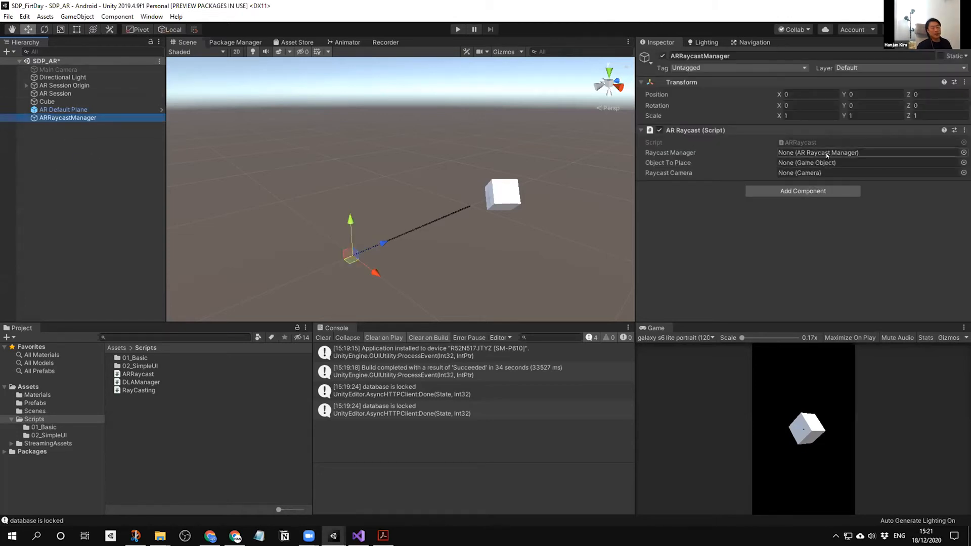
pyautogui.click(58, 85)
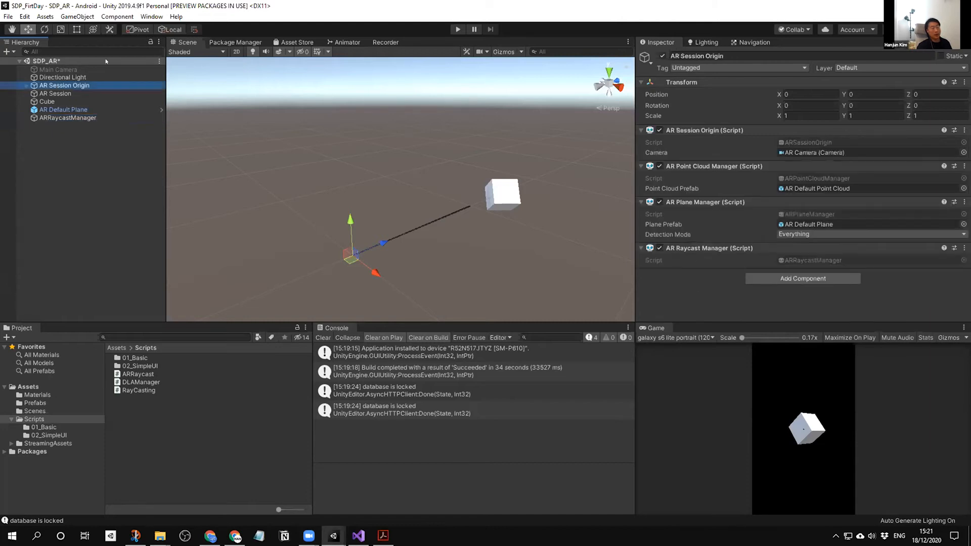
pyautogui.click(70, 118)
pyautogui.moveTo(66, 85); pyautogui.dragTo(818, 152)
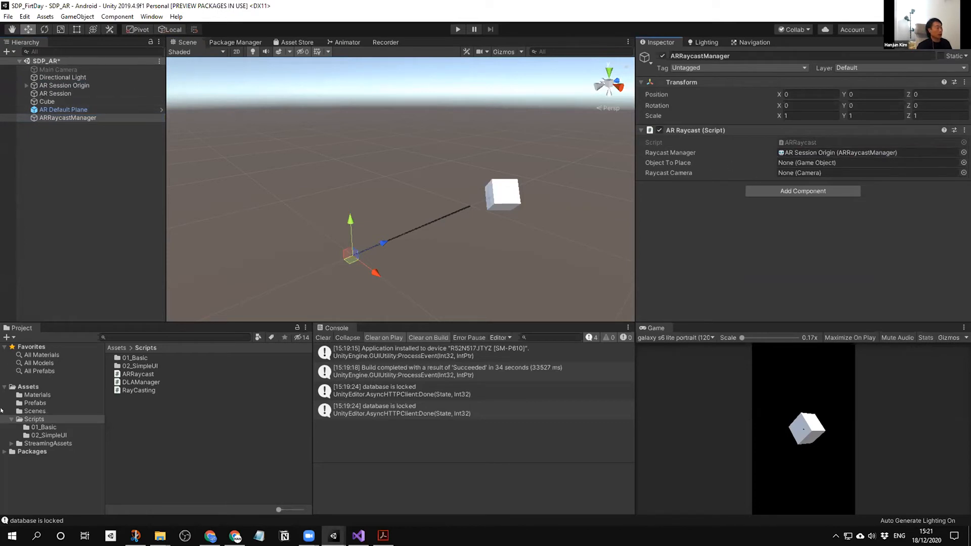
# - Assign the RaycastObj prefab as the Object To Place of the AR Raycast script
pyautogui.click(41, 402)
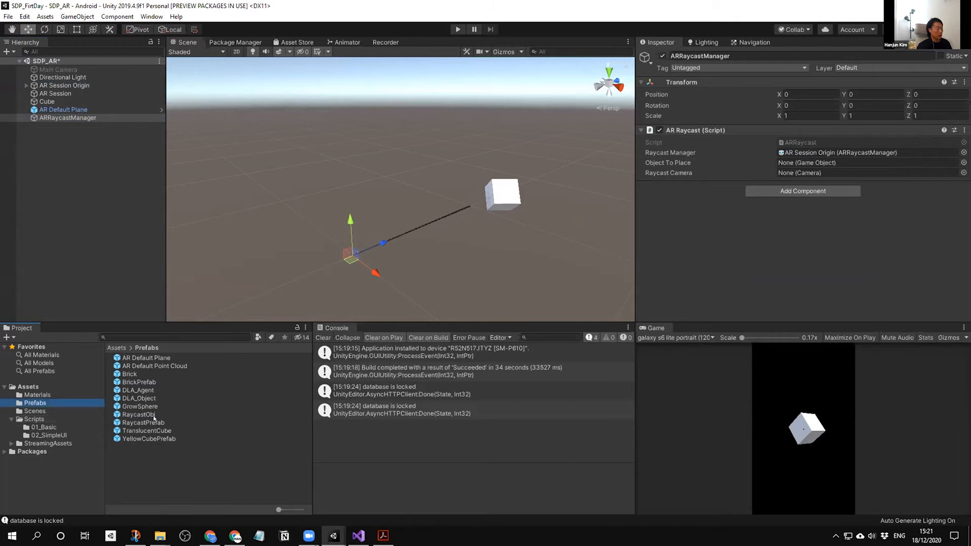
pyautogui.click(148, 416)
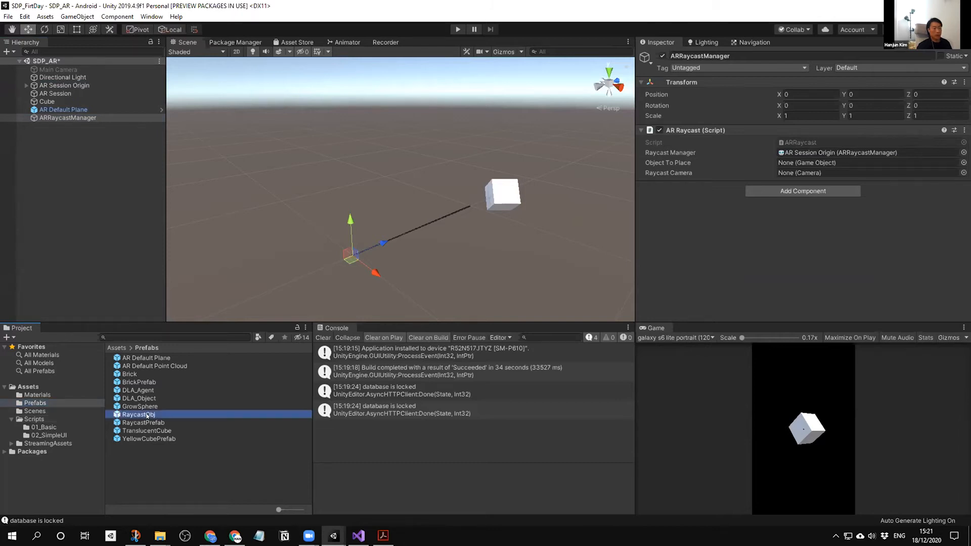
pyautogui.moveTo(168, 403); pyautogui.dragTo(805, 162)
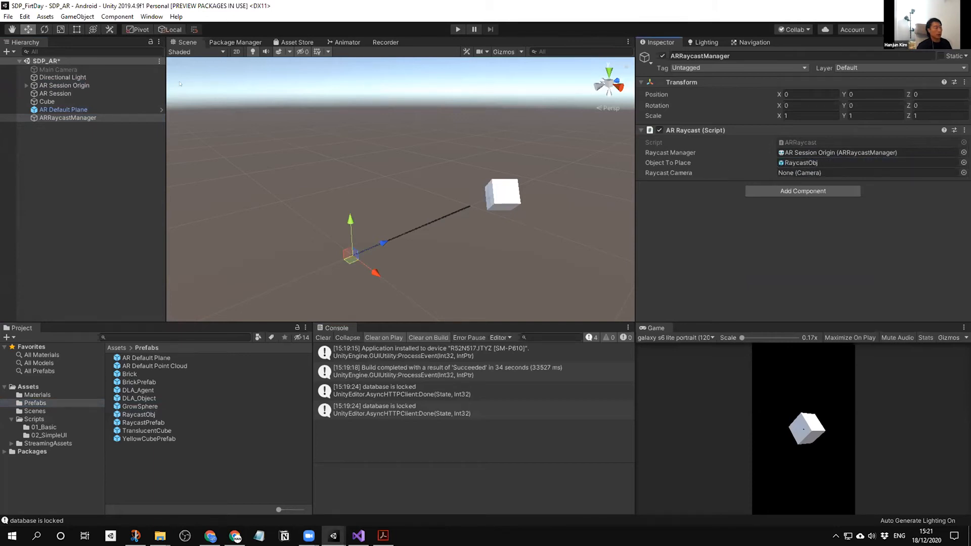
# - Assign the AR Camera under AR Session Origin as the script's Raycast Camera and deselect the object
pyautogui.click(27, 85)
pyautogui.moveTo(62, 94); pyautogui.dragTo(787, 174)
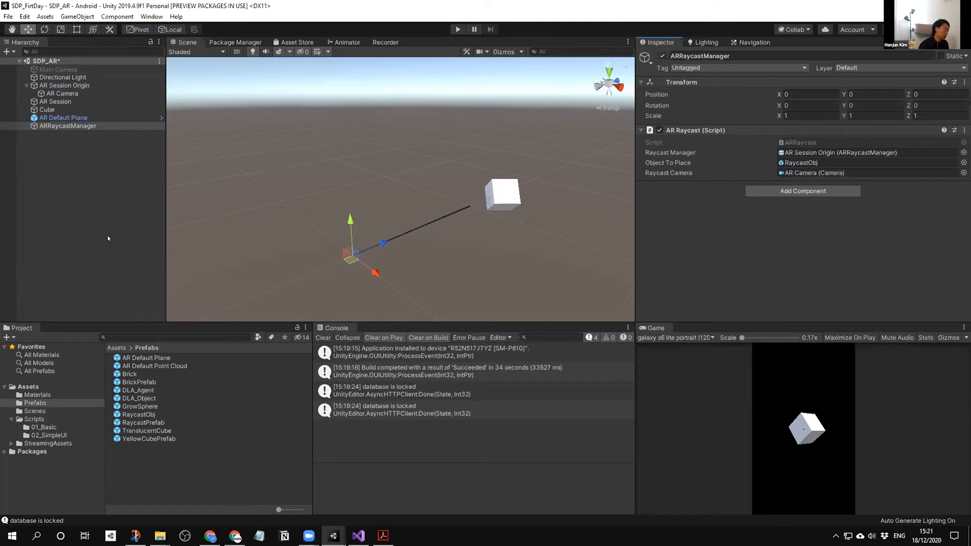
pyautogui.click(44, 220)
# - Save the SDP_AR scene, then build and run the app again on the Android device
pyautogui.click(6, 16)
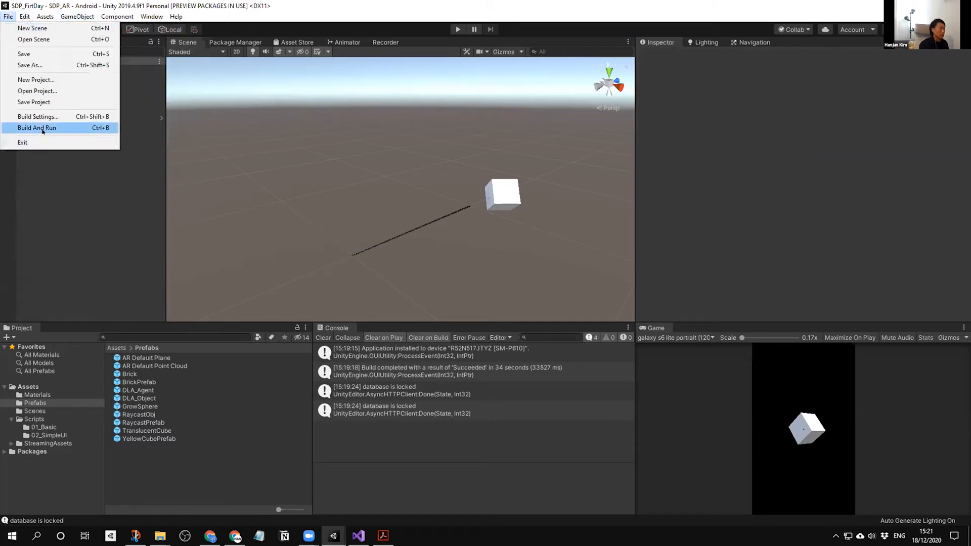
pyautogui.click(12, 21)
pyautogui.click(7, 16)
pyautogui.click(7, 17)
pyautogui.click(7, 16)
pyautogui.click(42, 127)
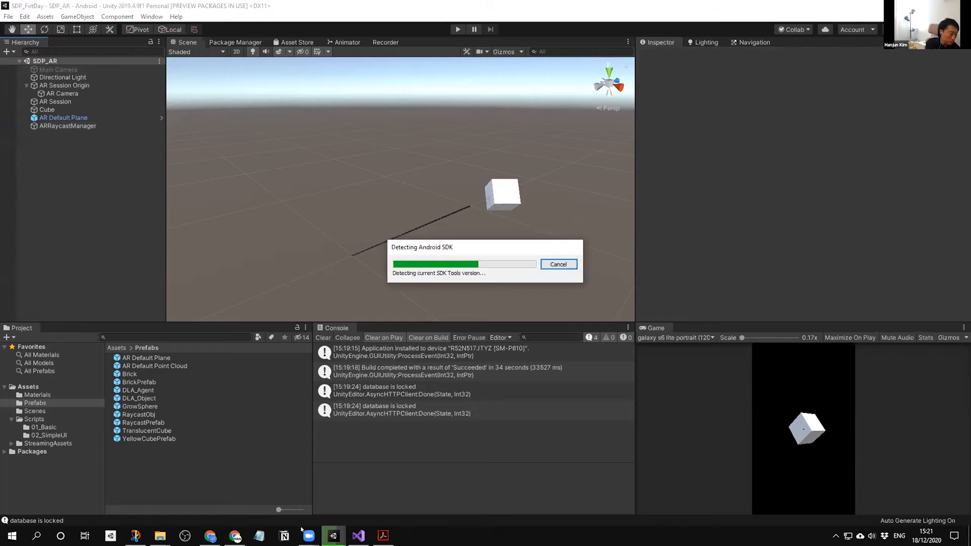
pyautogui.moveTo(306, 534)
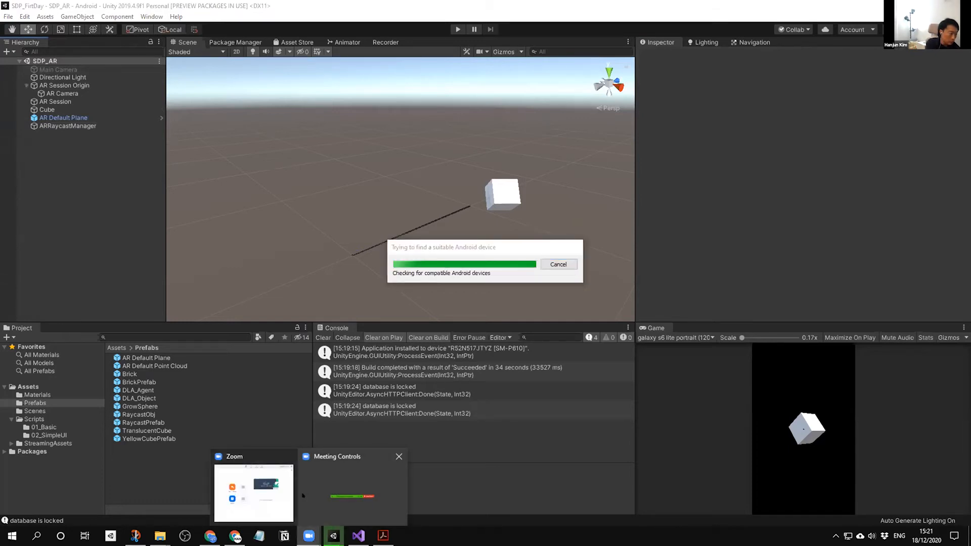
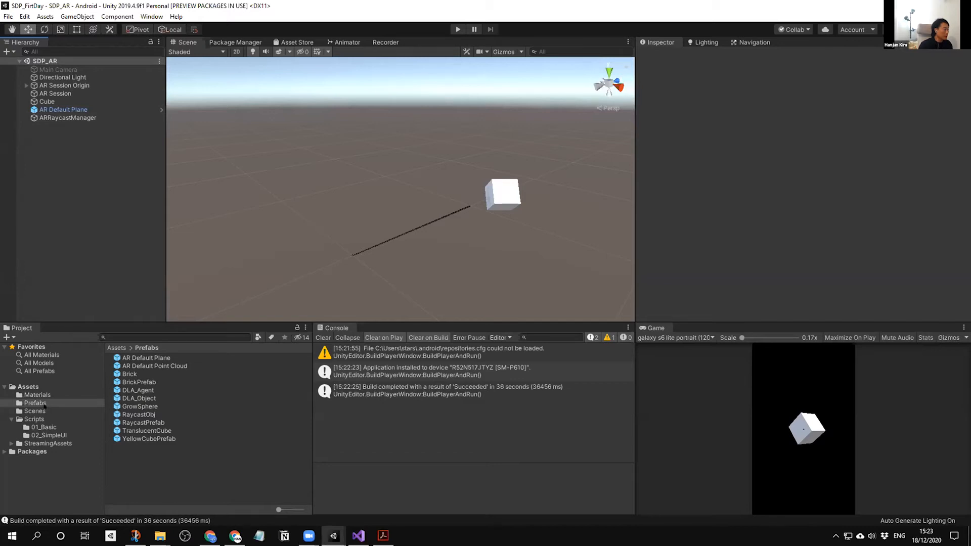
# - Set the RaycastPrefab asset's scale to 0.2 on X, Y and Z
pyautogui.click(149, 399)
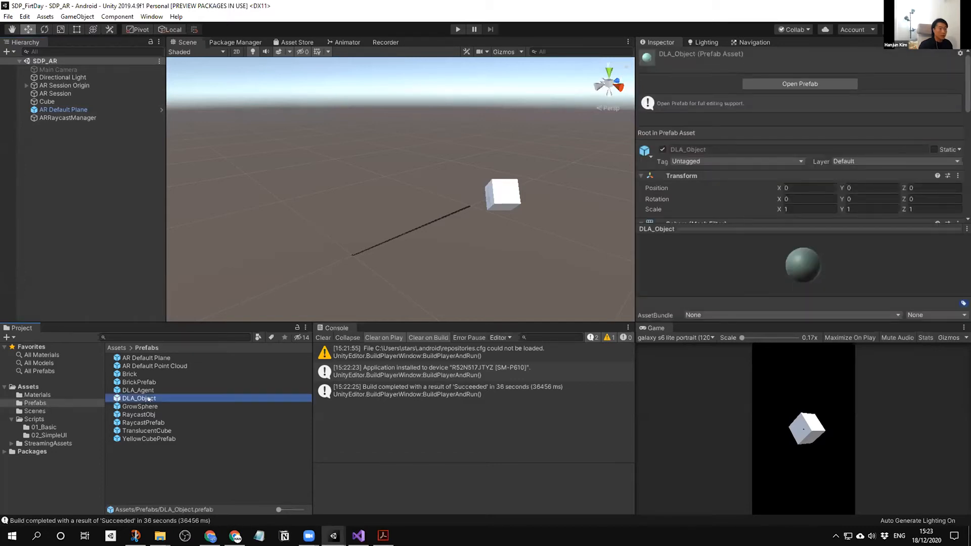
pyautogui.click(149, 424)
pyautogui.press('Up')
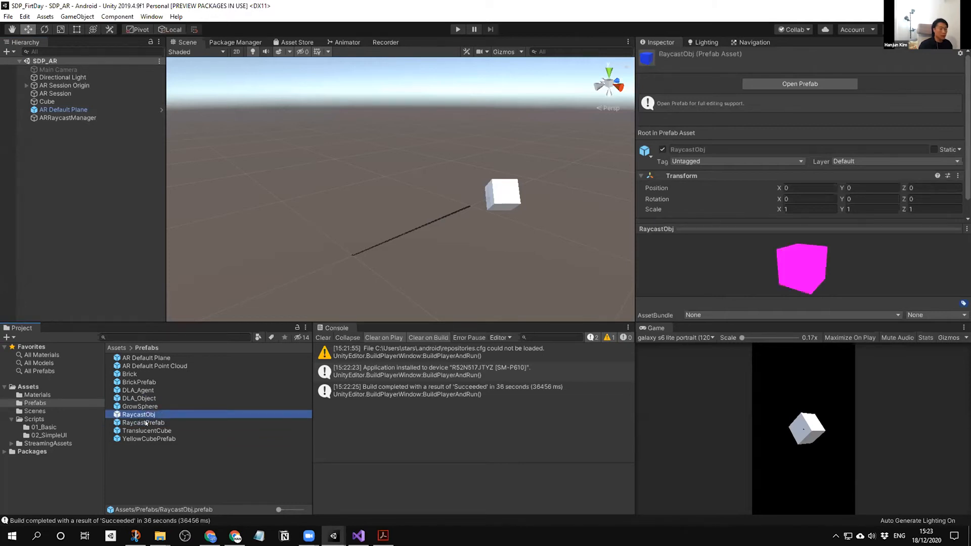
pyautogui.press('Down')
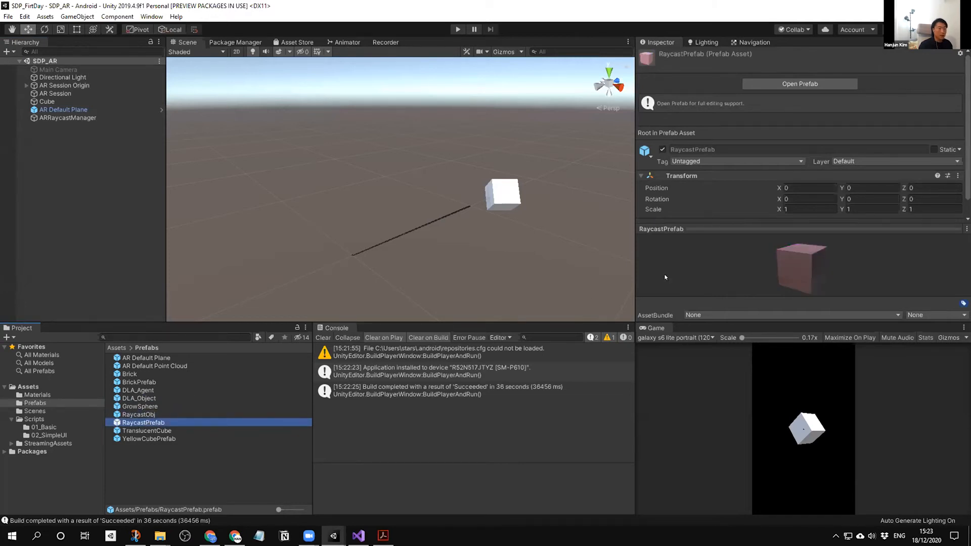
pyautogui.scroll(-2, 836, 190)
pyautogui.click(810, 191)
pyautogui.write('0.2')
pyautogui.press('Tab')
pyautogui.write('0.20.2')
pyautogui.press('Tab')
pyautogui.write('0.2')
pyautogui.press('Return')
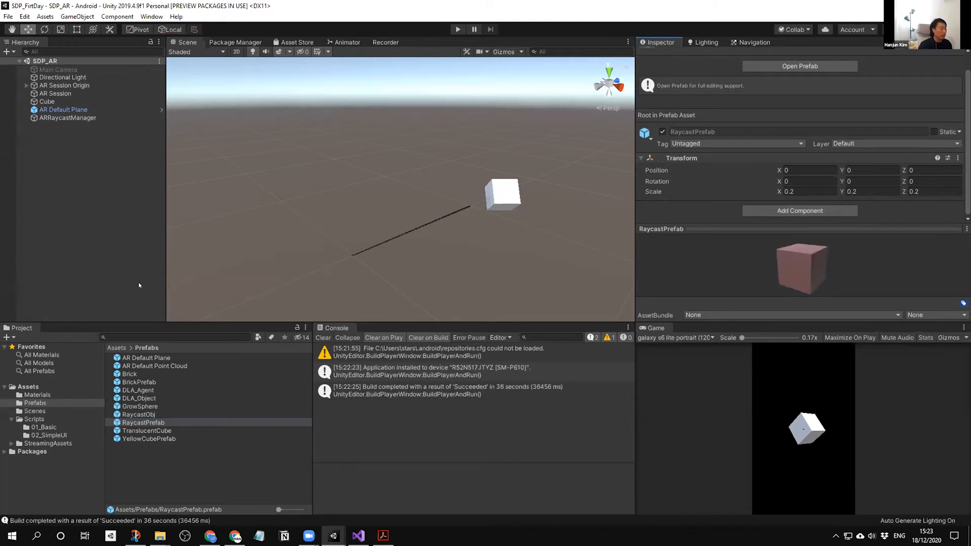
# - Assign RaycastPrefab as the Object To Place of the AR Raycast script on the ARRaycastManager object
pyautogui.click(51, 109)
pyautogui.press('Down')
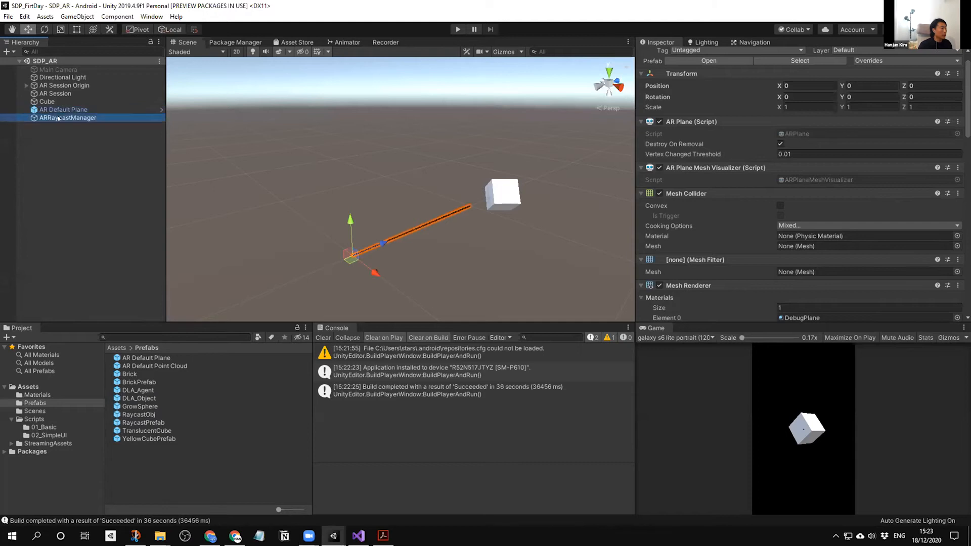
pyautogui.click(142, 423)
pyautogui.moveTo(147, 424); pyautogui.dragTo(714, 167)
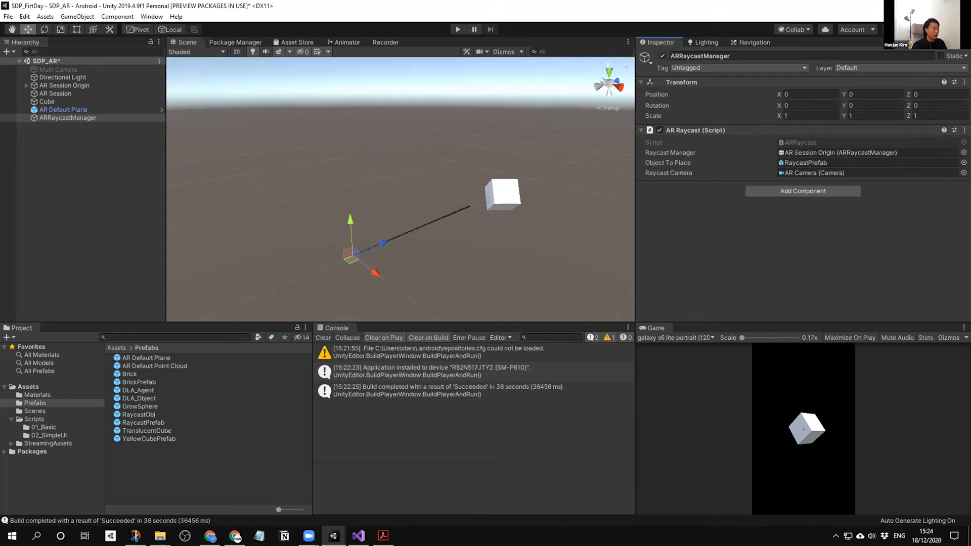
# - Switch to Visual Studio and add an "if (newObject == null)" block below the Pose line in ARRaycast.cs
pyautogui.click(358, 535)
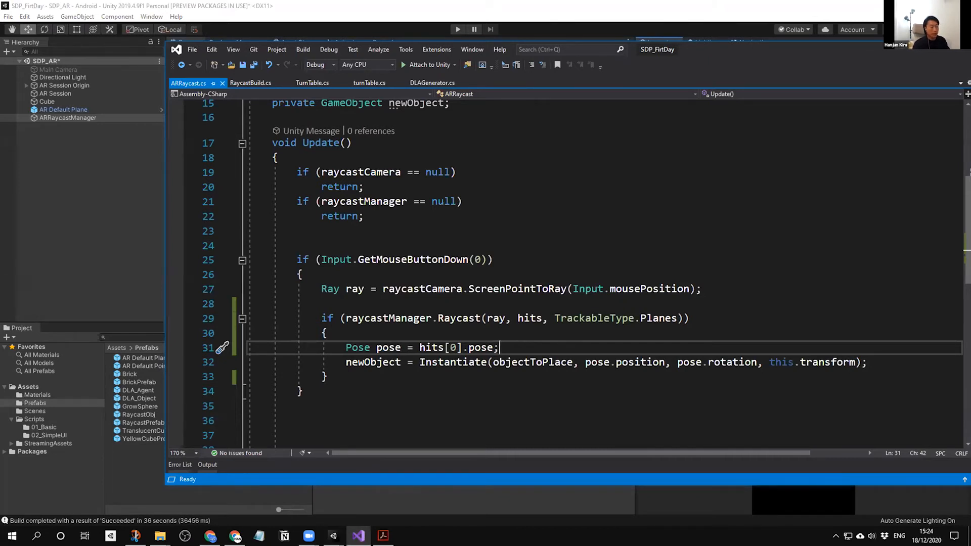
pyautogui.press('Return')
pyautogui.press('Return')
pyautogui.press('Return')
pyautogui.press('Up')
pyautogui.press('Up')
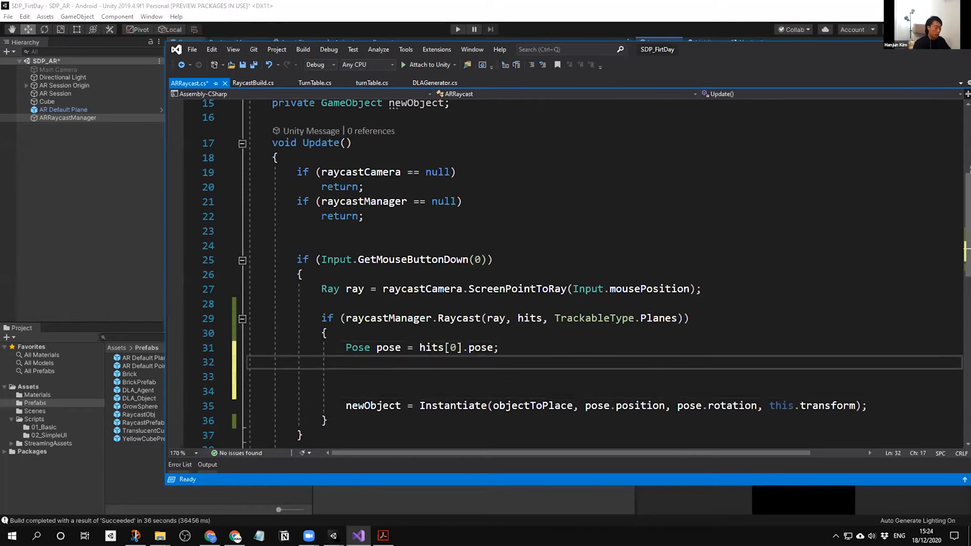
pyautogui.write('if ( ')
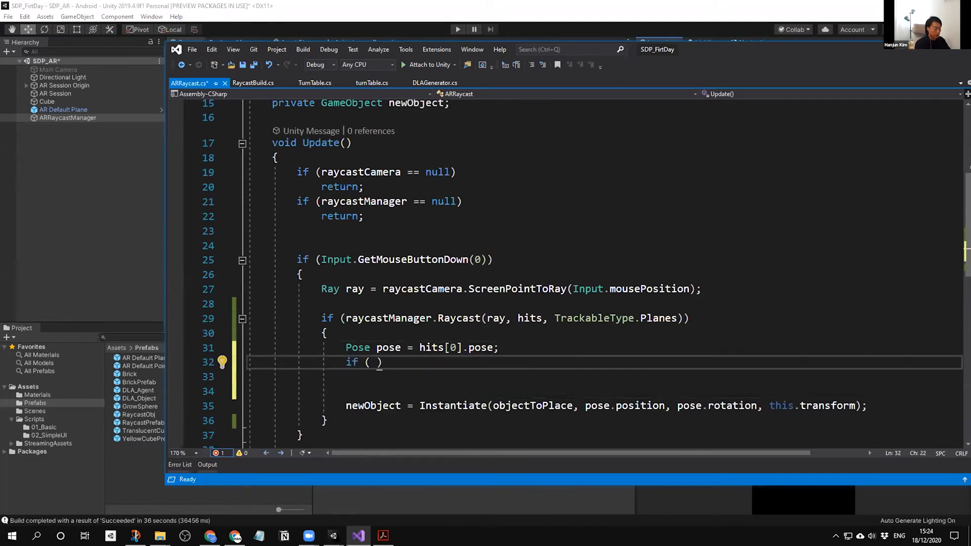
pyautogui.write('newObject == nuu')
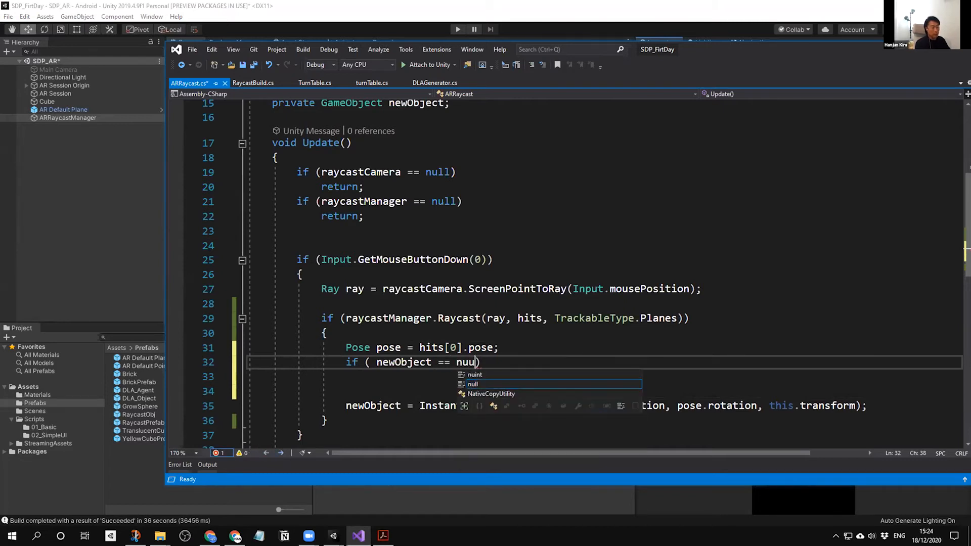
pyautogui.write(';')
pyautogui.press('BackSpace')
pyautogui.press('BackSpace')
pyautogui.press('End')
pyautogui.press('Return')
pyautogui.write('{')
pyautogui.press('Return')
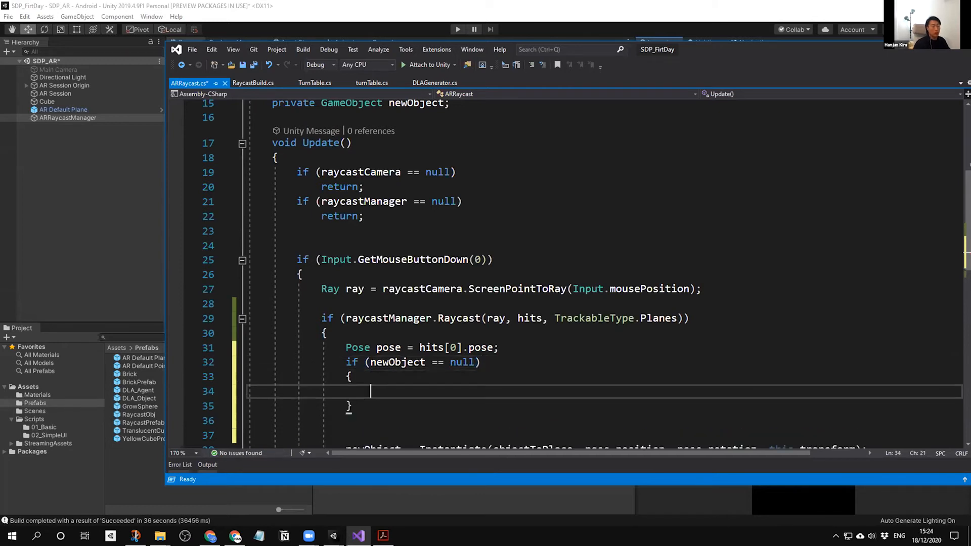
# - Move the newObject = Instantiate(...) statement into the new null-check block
pyautogui.scroll(-3, 564, 273)
pyautogui.moveTo(871, 321); pyautogui.dragTo(346, 320)
pyautogui.hotkey('ctrl', 'x')
pyautogui.click(382, 261)
pyautogui.hotkey('ctrl', 'v')
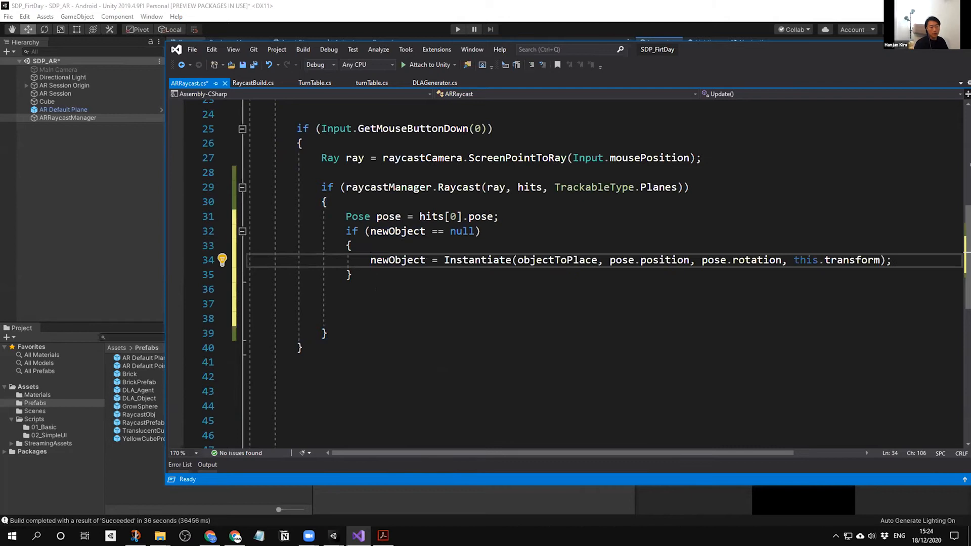
# - Add an else block with braces directly after the newObject null-check block
pyautogui.click(376, 289)
pyautogui.write('else')
pyautogui.press('Return')
pyautogui.press('Return')
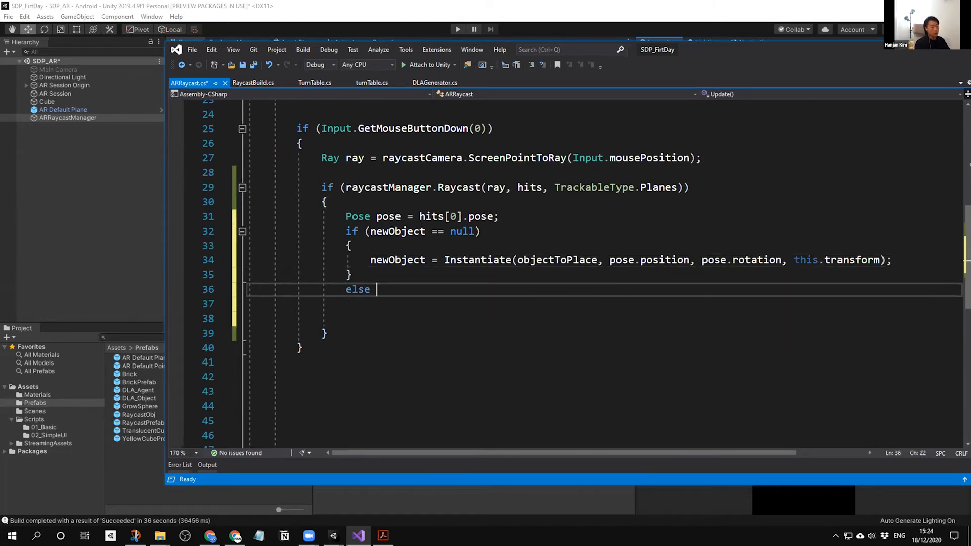
pyautogui.write('{')
pyautogui.press('Return')
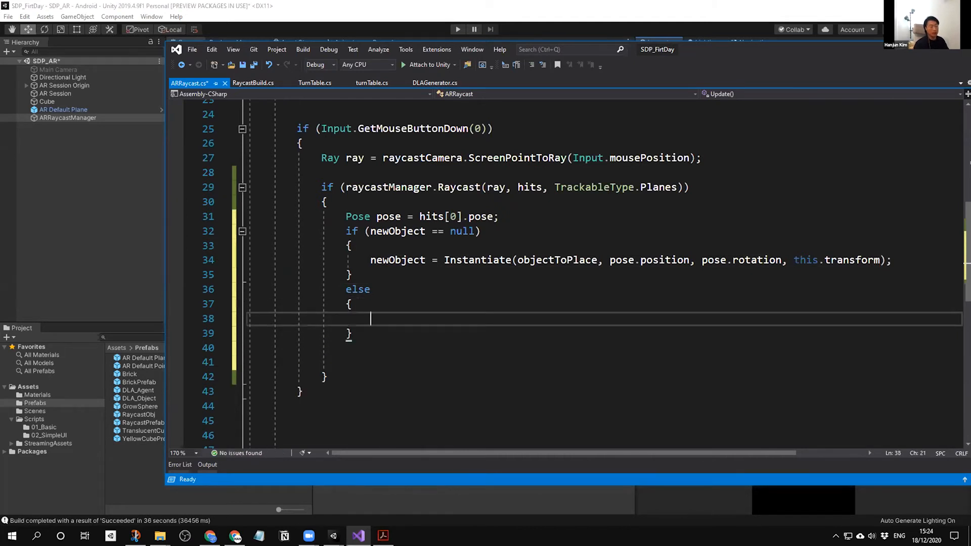
# - Inside the else block, enter newObject.transform.SetPositionAndRotation
pyautogui.press('Up')
pyautogui.press('Up')
pyautogui.press('Up')
pyautogui.press('Up')
pyautogui.hotkey('ctrl', 'shift', 'Right')
pyautogui.hotkey('ctrl', 'c')
pyautogui.press('Down')
pyautogui.press('Down')
pyautogui.press('Down')
pyautogui.press('Down')
pyautogui.hotkey('ctrl', 'v')
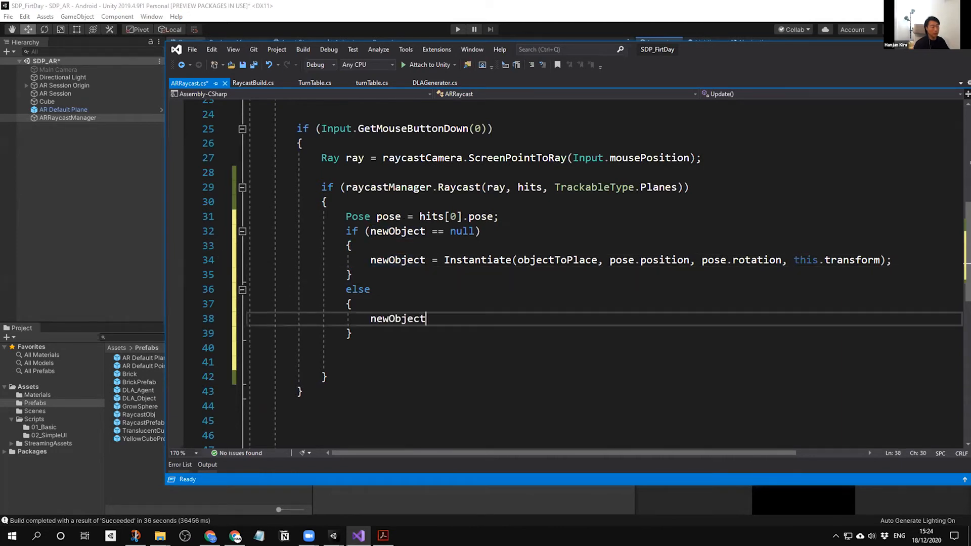
pyautogui.write('.transform')
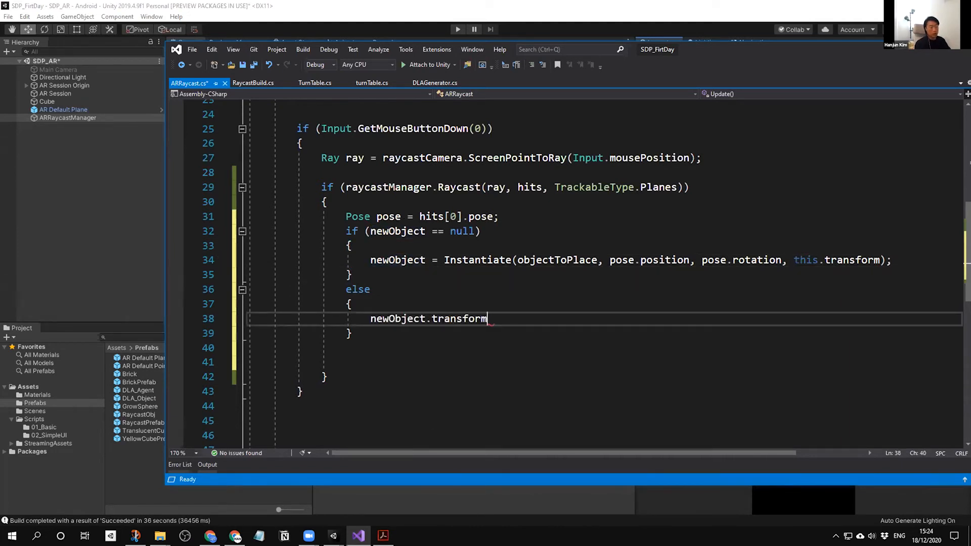
pyautogui.write('.Set')
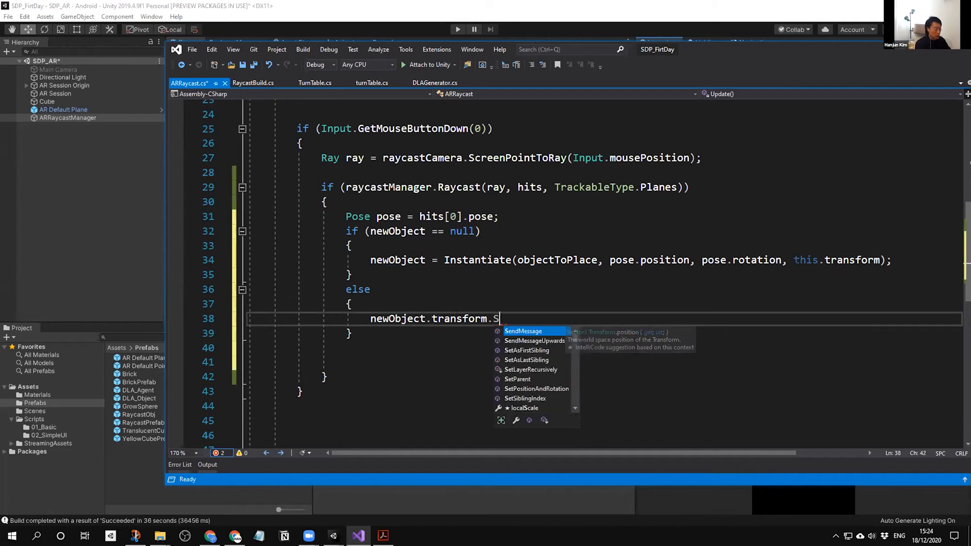
pyautogui.press('Down')
pyautogui.press('Down')
pyautogui.press('Down')
pyautogui.press('Down')
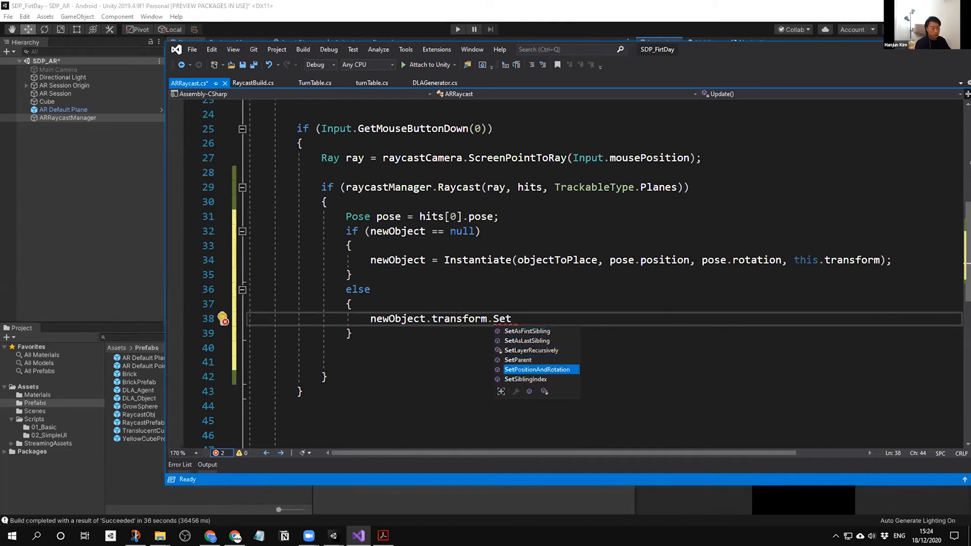
pyautogui.press('Tab')
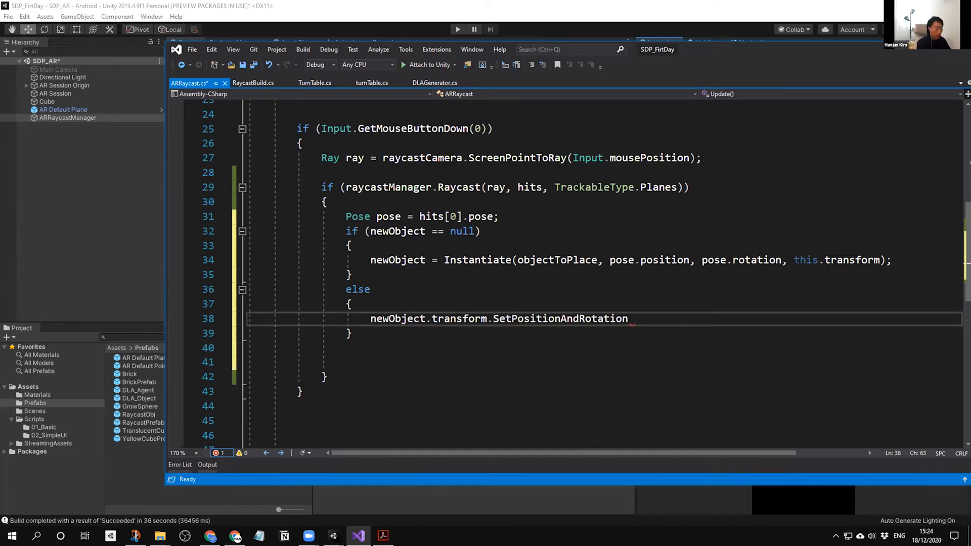
# - Complete the SetPositionAndRotation call with the arguments (pose.position, pose.rotation); and save ARRaycast.cs
pyautogui.write('(po')
pyautogui.write('se.')
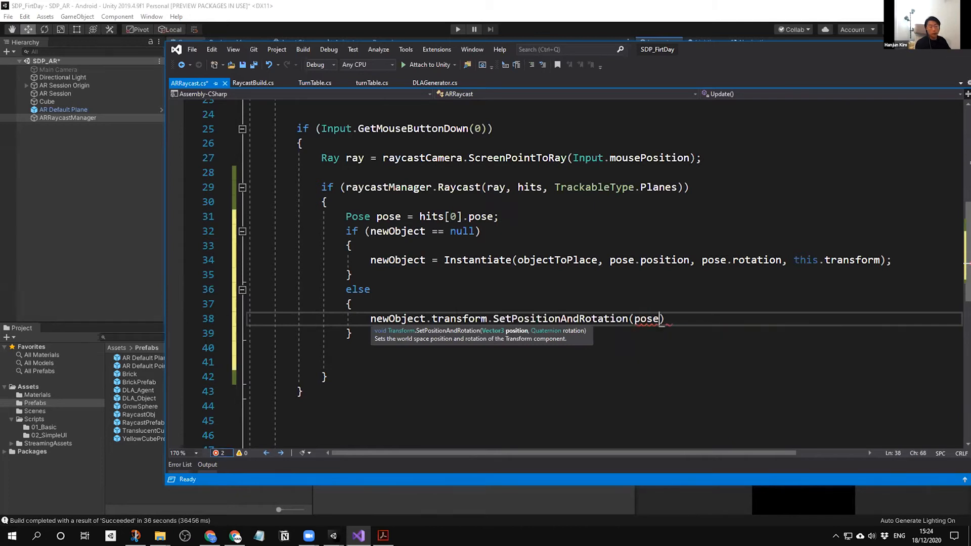
pyautogui.write('po')
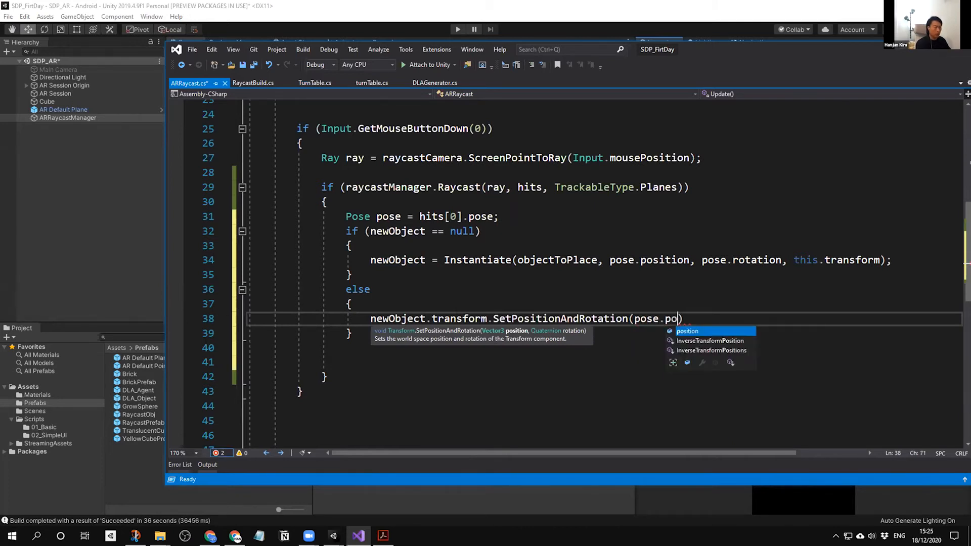
pyautogui.press('Tab')
pyautogui.write(', po')
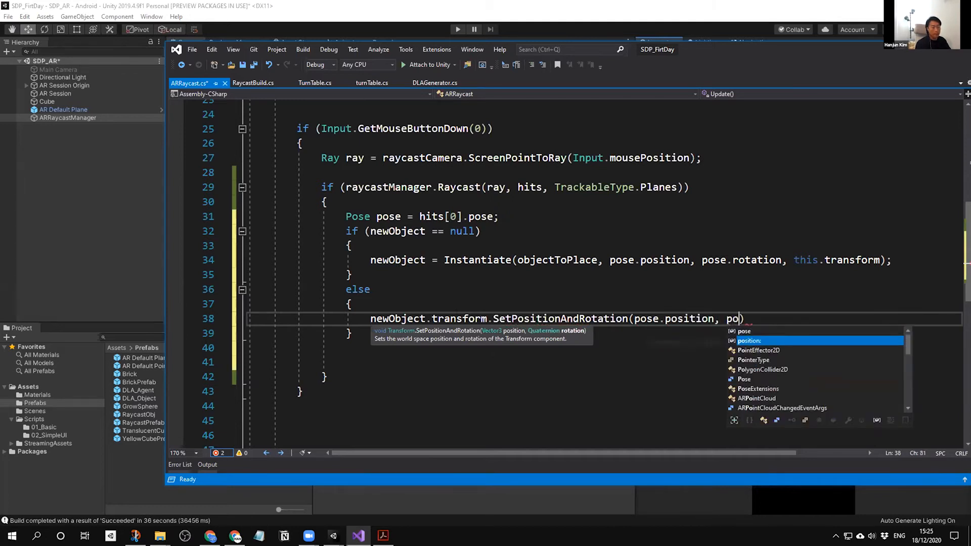
pyautogui.write('se.roi')
pyautogui.press('Tab')
pyautogui.write(');')
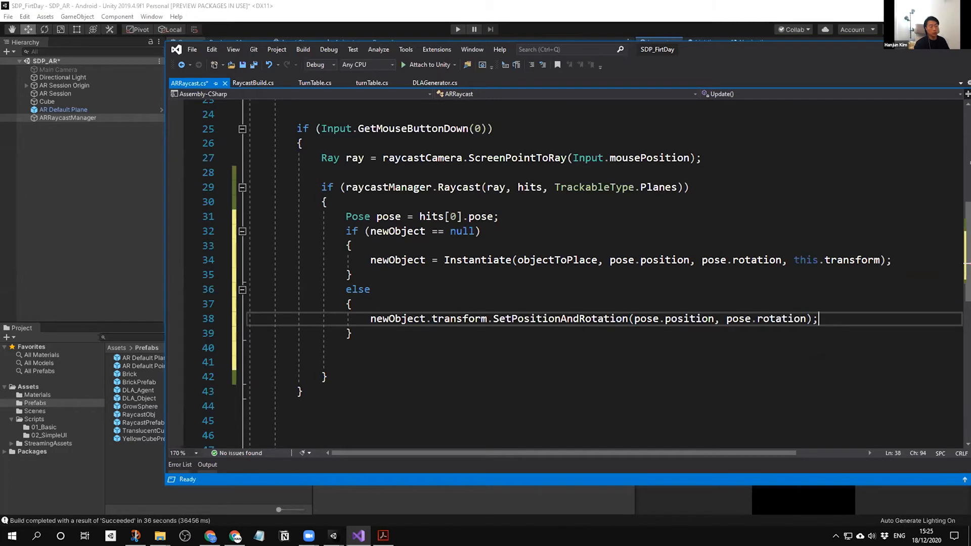
pyautogui.scroll(1, 420, 304)
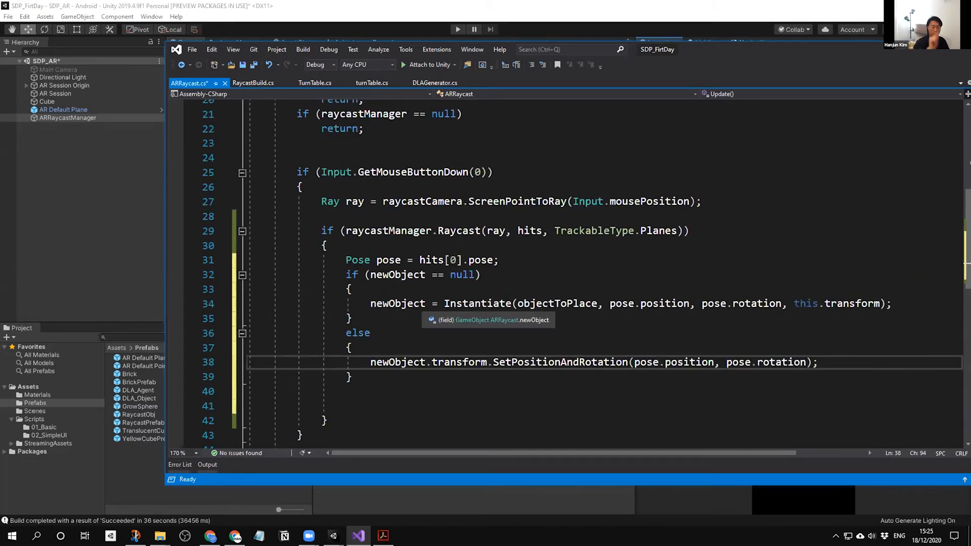
pyautogui.hotkey('ctrl', 's')
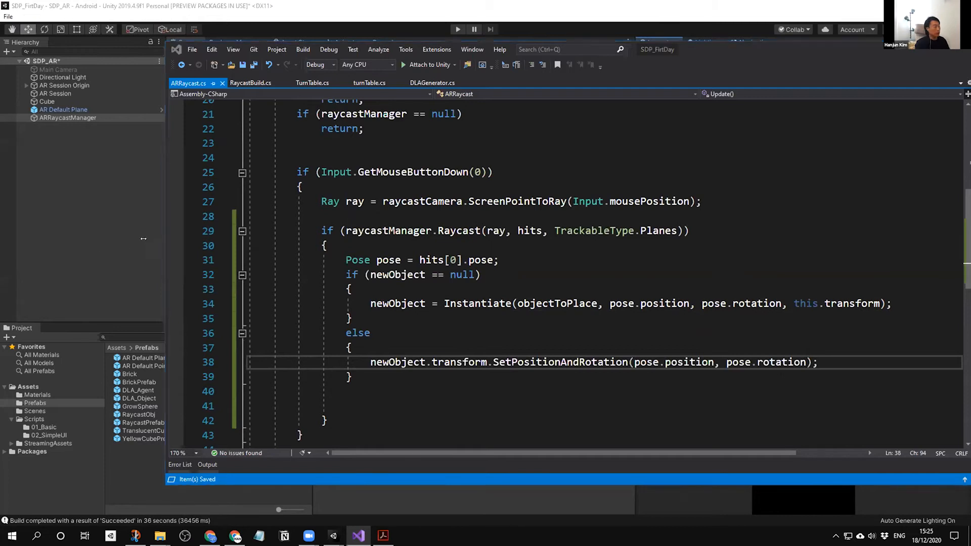
# - Switch to Unity and back to Visual Studio, then shift and narrow its window so the whole Update code fits
pyautogui.click(165, 246)
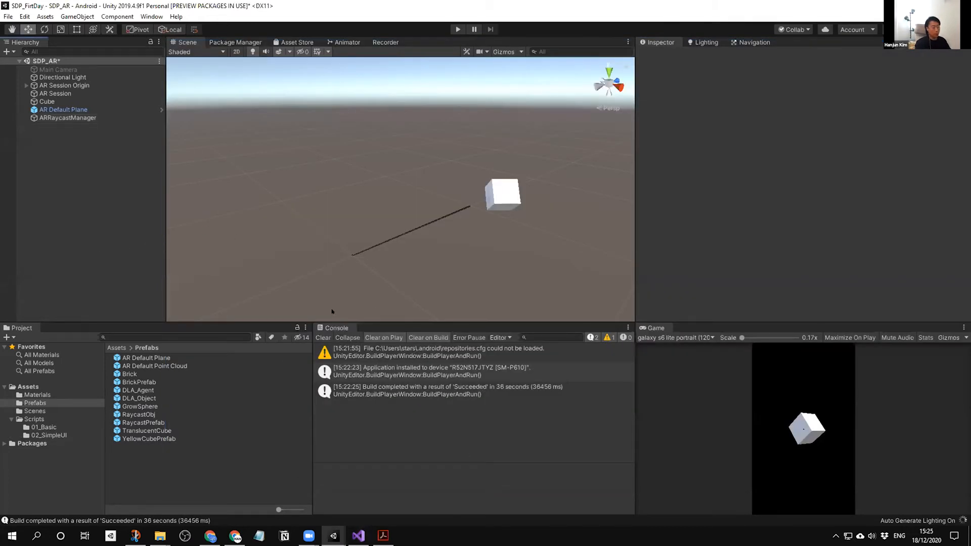
pyautogui.hotkey('alt', 'Tab')
pyautogui.press('Down')
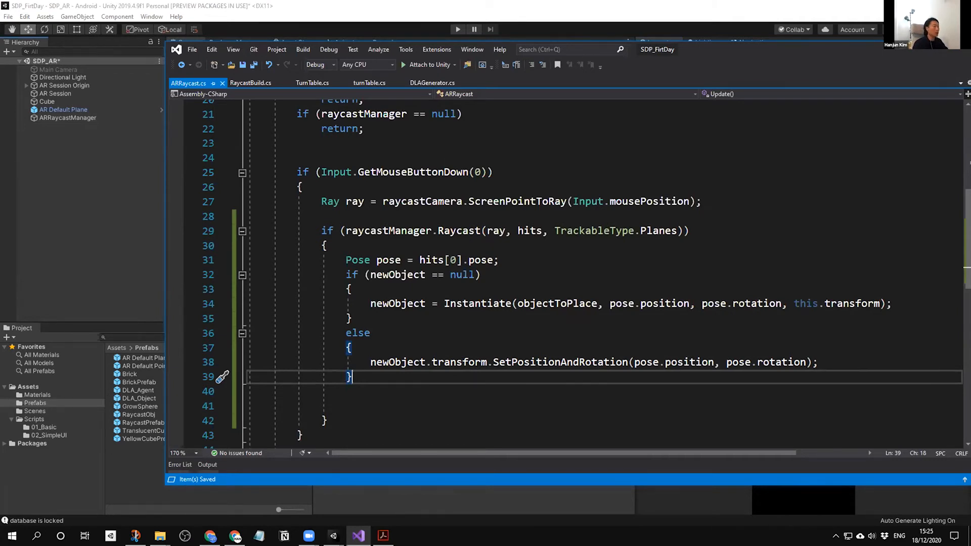
pyautogui.doubleClick(731, 50)
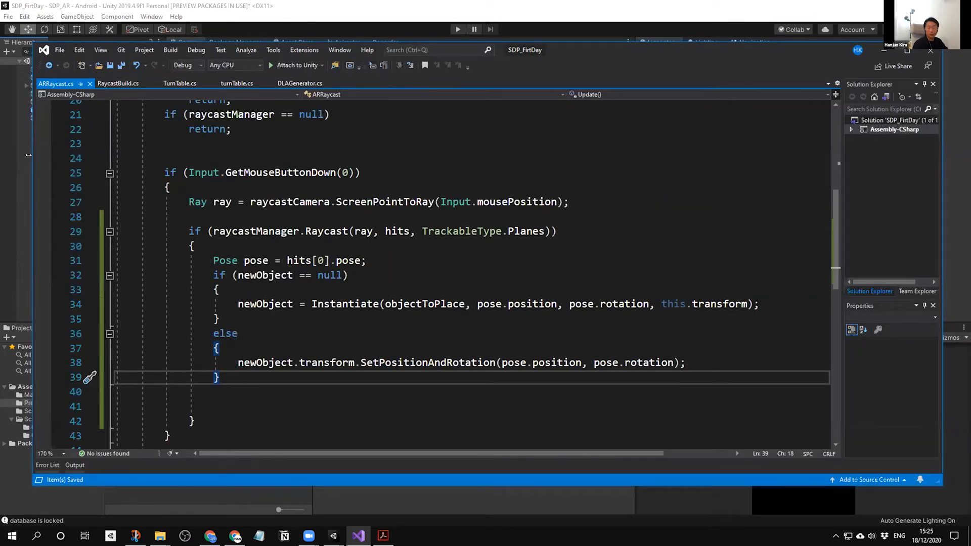
pyautogui.moveTo(28, 155); pyautogui.dragTo(55, 154)
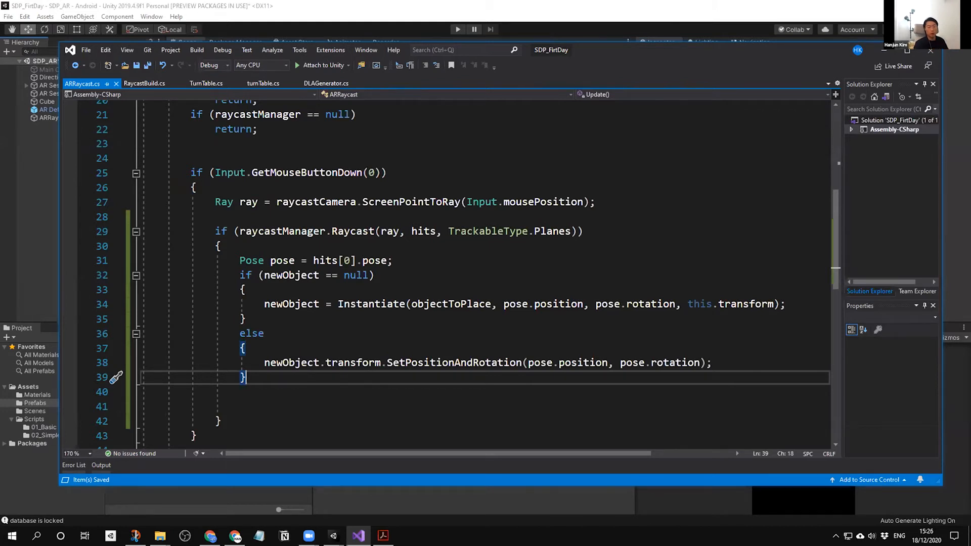
# - In Unity, disable AR Session Origin's Session Origin, Point Cloud Manager, Plane Manager and Raycast Manager scripts, collapsing the first three
pyautogui.click(11, 247)
pyautogui.click(59, 86)
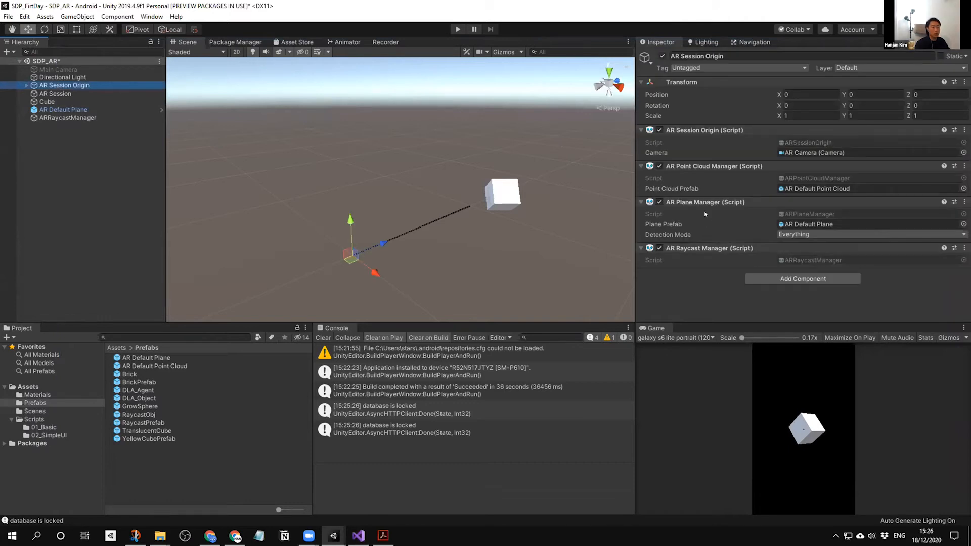
pyautogui.click(659, 248)
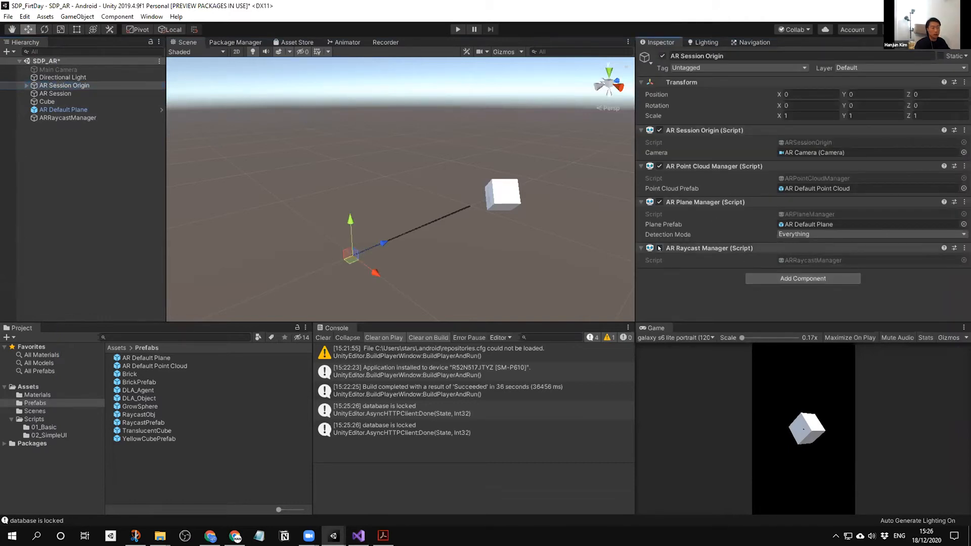
pyautogui.click(655, 167)
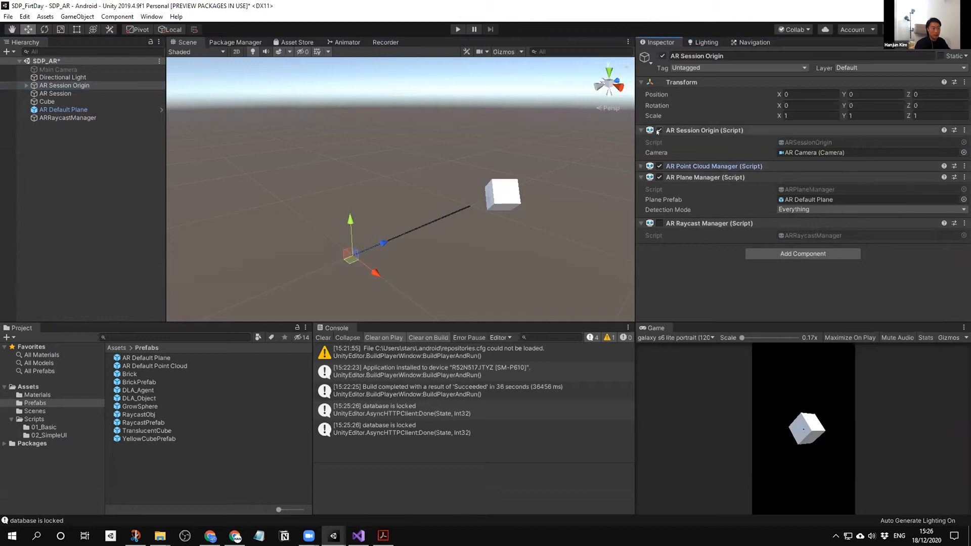
pyautogui.click(656, 167)
pyautogui.click(658, 166)
pyautogui.click(642, 166)
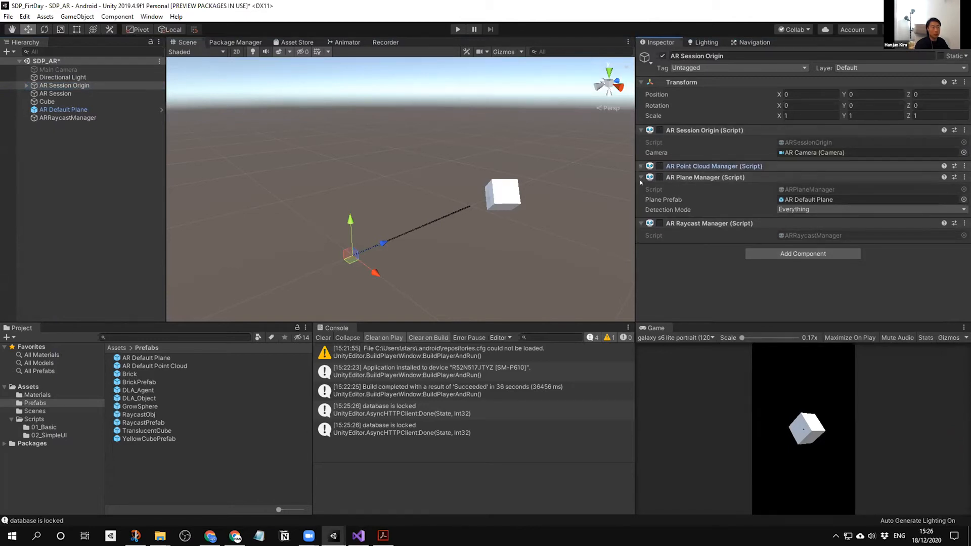
pyautogui.click(641, 177)
pyautogui.click(641, 130)
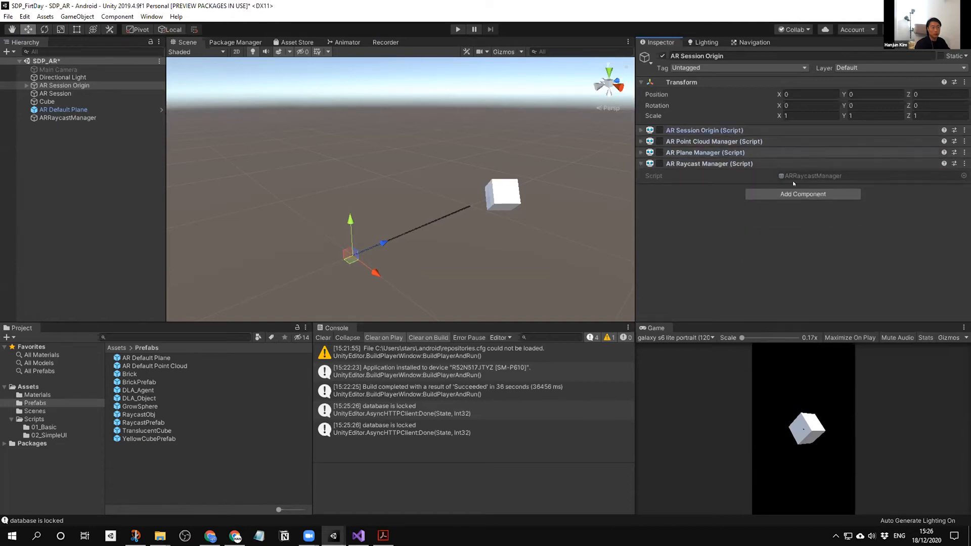
# - Add an AR Tracked Image Manager component to AR Session Origin
pyautogui.click(797, 196)
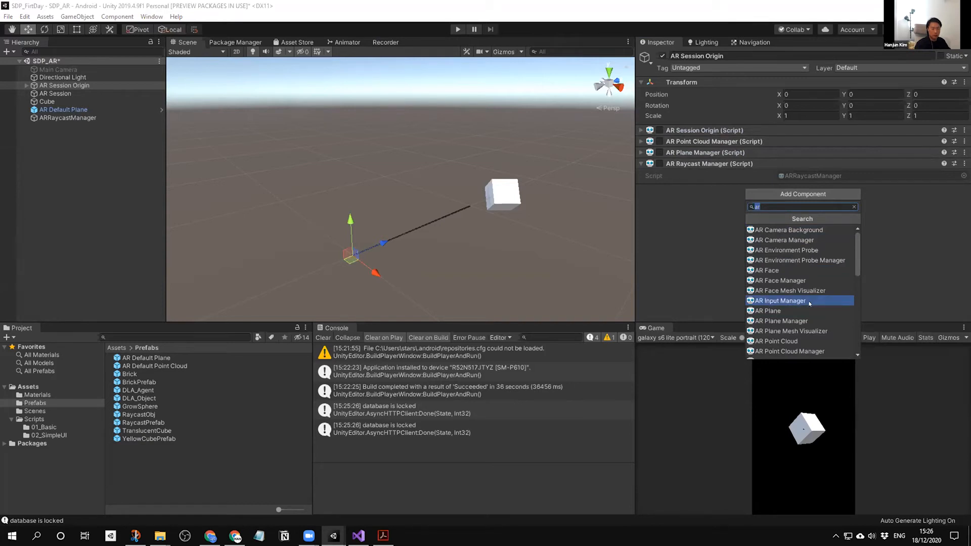
pyautogui.scroll(-4, 809, 303)
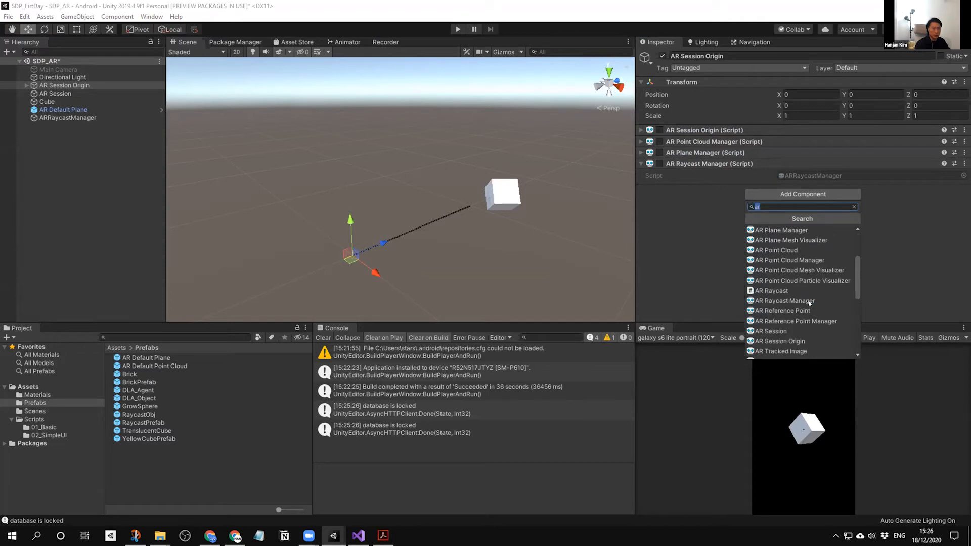
pyautogui.click(809, 331)
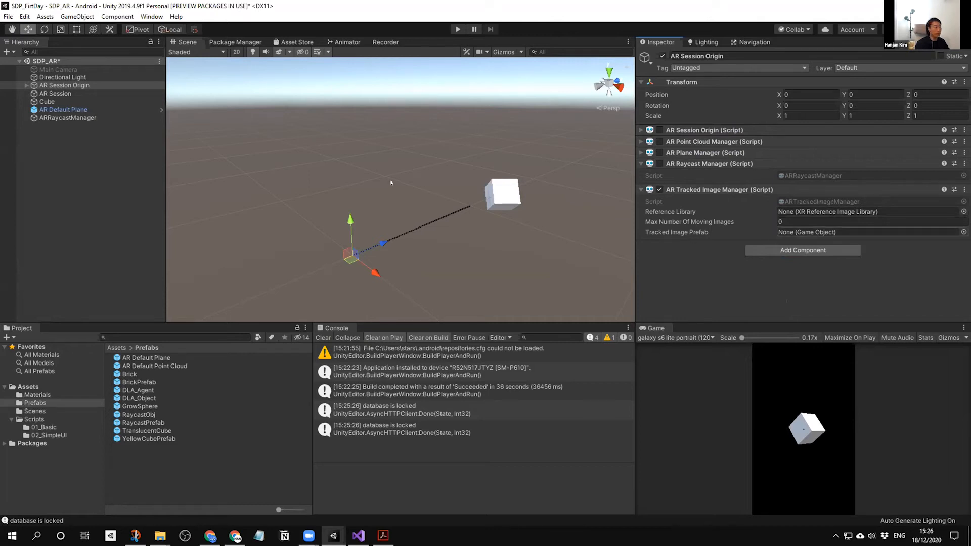
# - Create a folder named Textures inside Assets
pyautogui.click(100, 196)
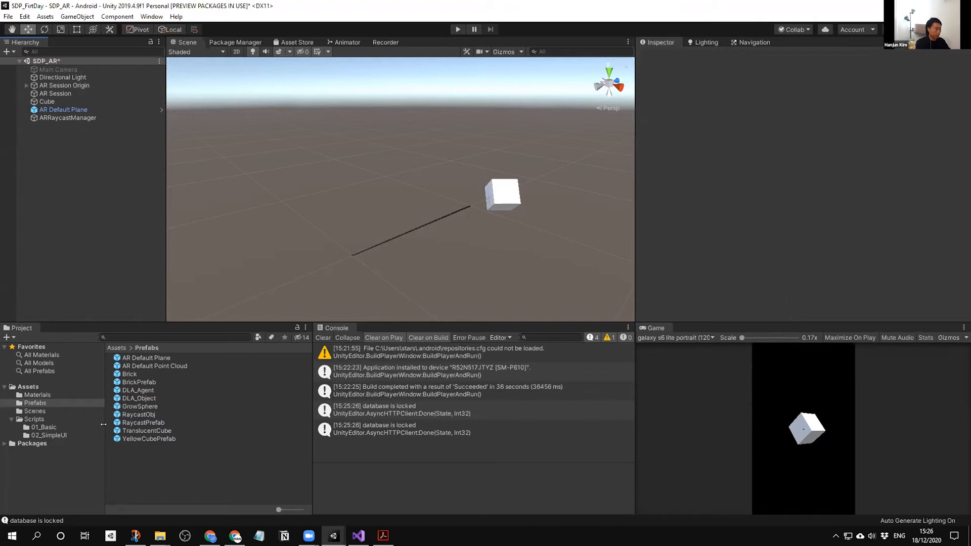
pyautogui.click(28, 387)
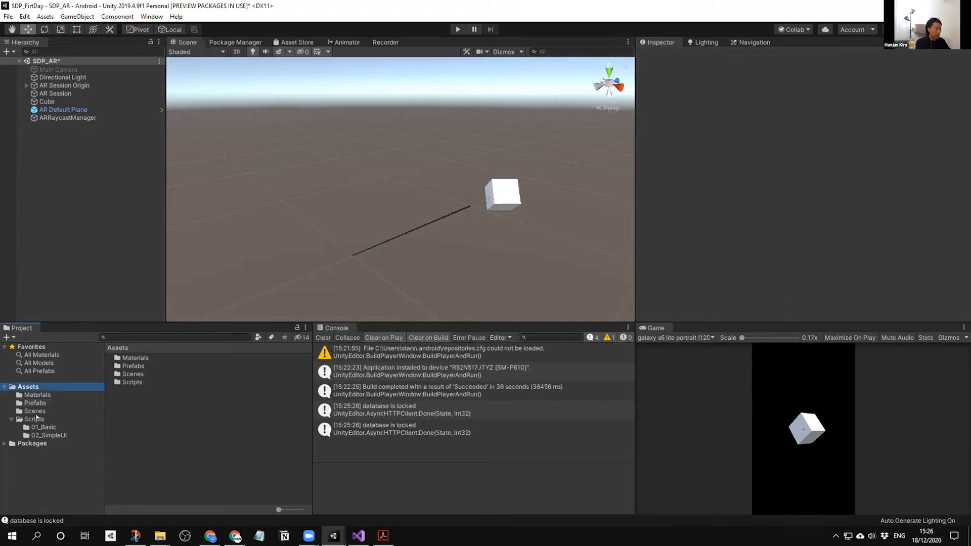
pyautogui.rightClick(165, 423)
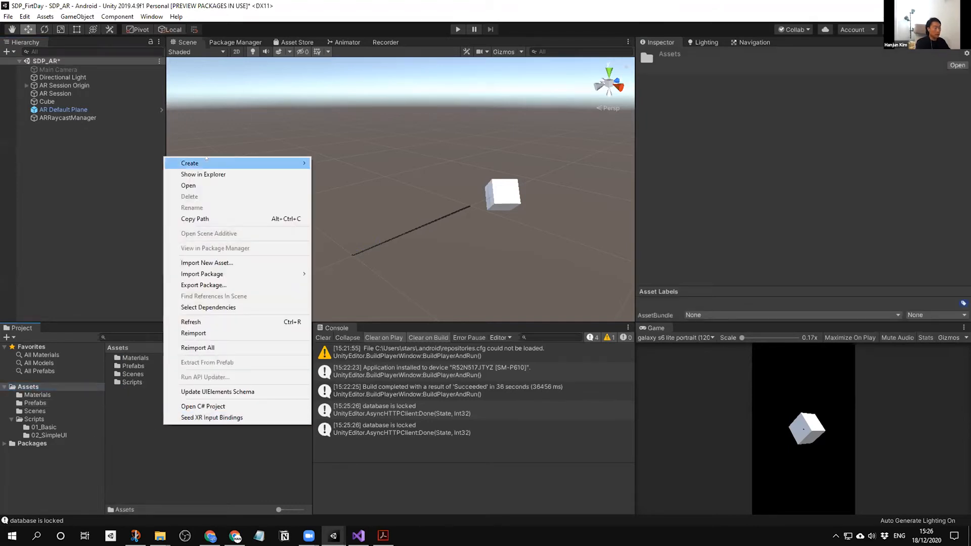
pyautogui.moveTo(182, 163)
pyautogui.click(335, 143)
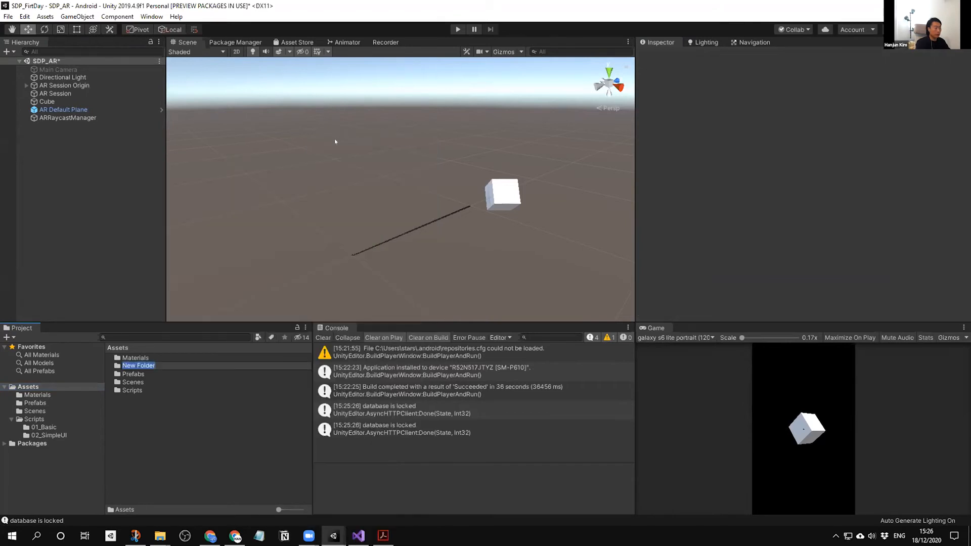
pyautogui.write('Textures')
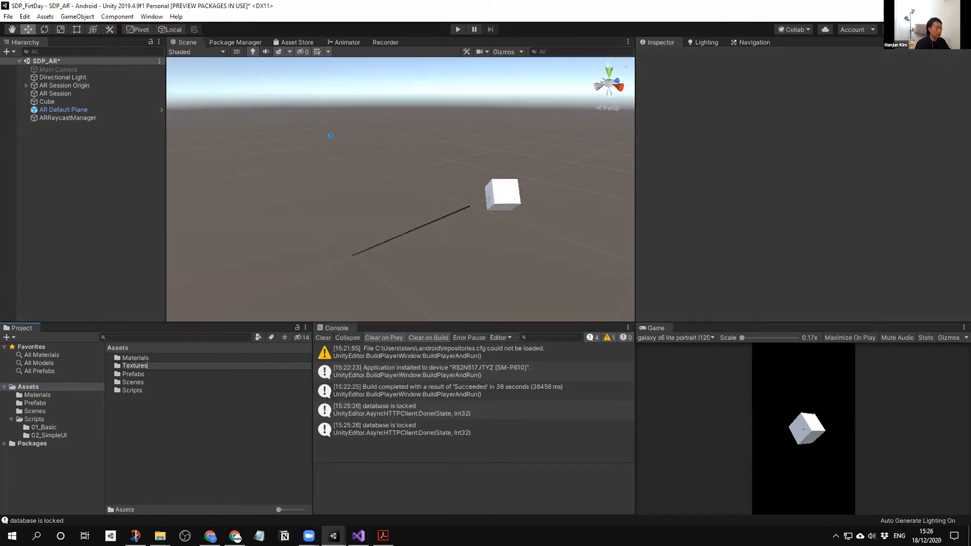
pyautogui.press('Return')
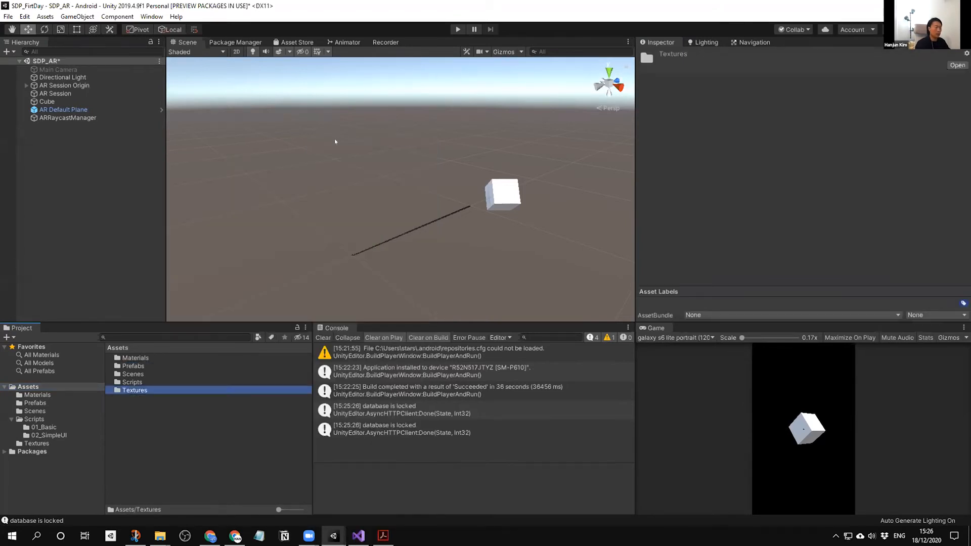
# - Create an XR Reference Image Library in the Textures folder, keeping its default name
pyautogui.doubleClick(148, 390)
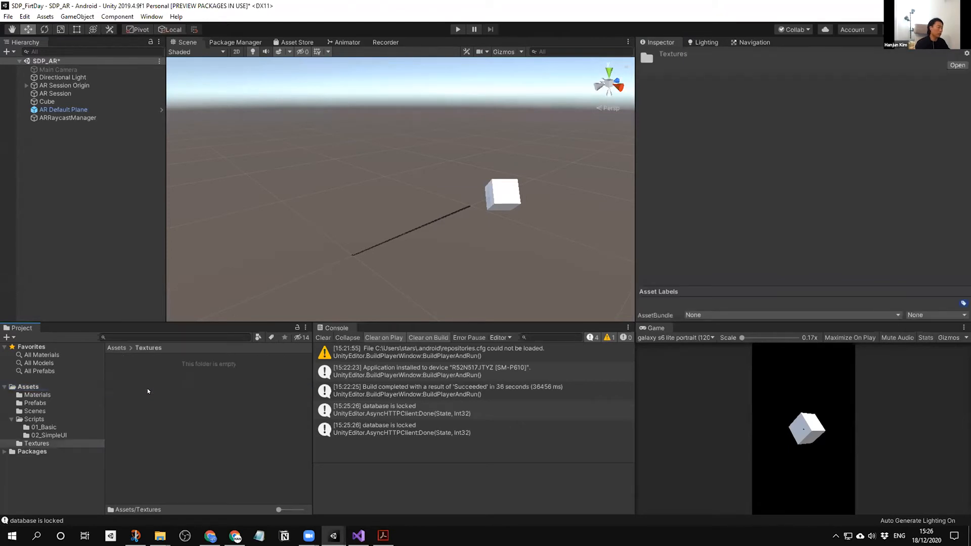
pyautogui.rightClick(197, 384)
pyautogui.moveTo(233, 124)
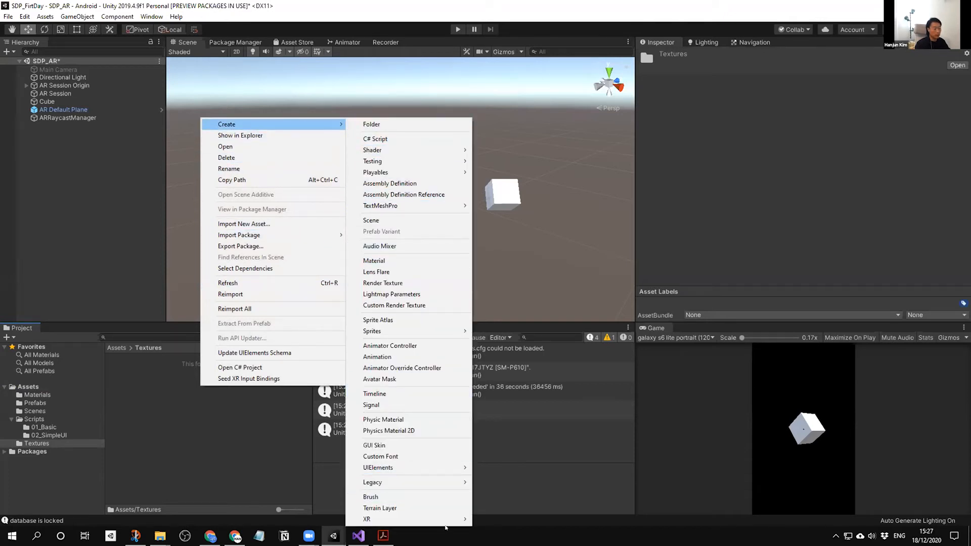
pyautogui.moveTo(446, 519)
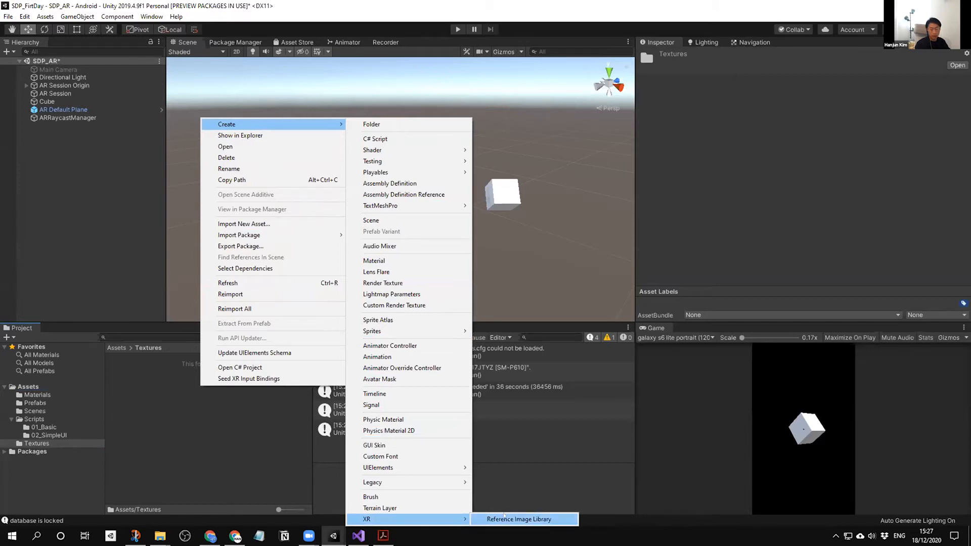
pyautogui.click(505, 519)
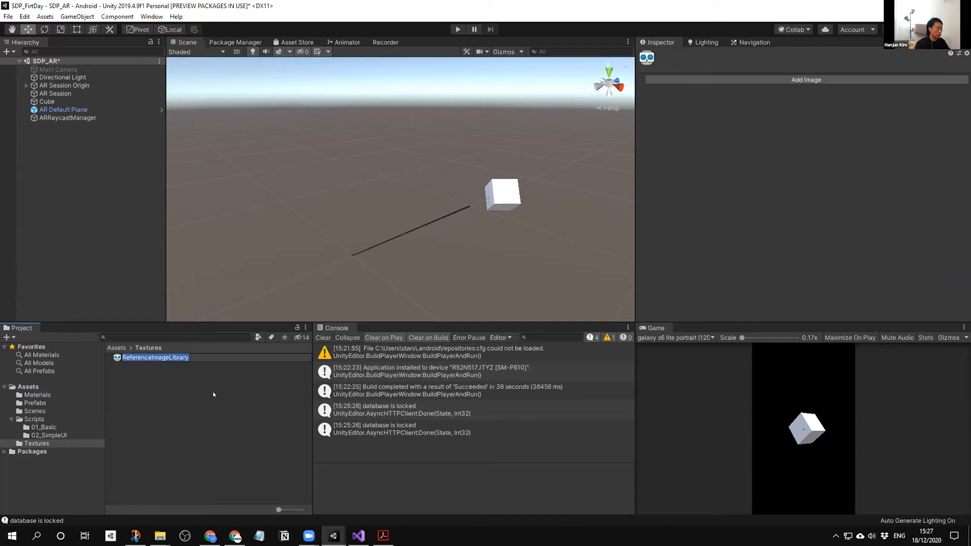
pyautogui.press('Return')
# - Delete AR Default Plane from the scene and deactivate the ARRaycastManager object
pyautogui.click(81, 118)
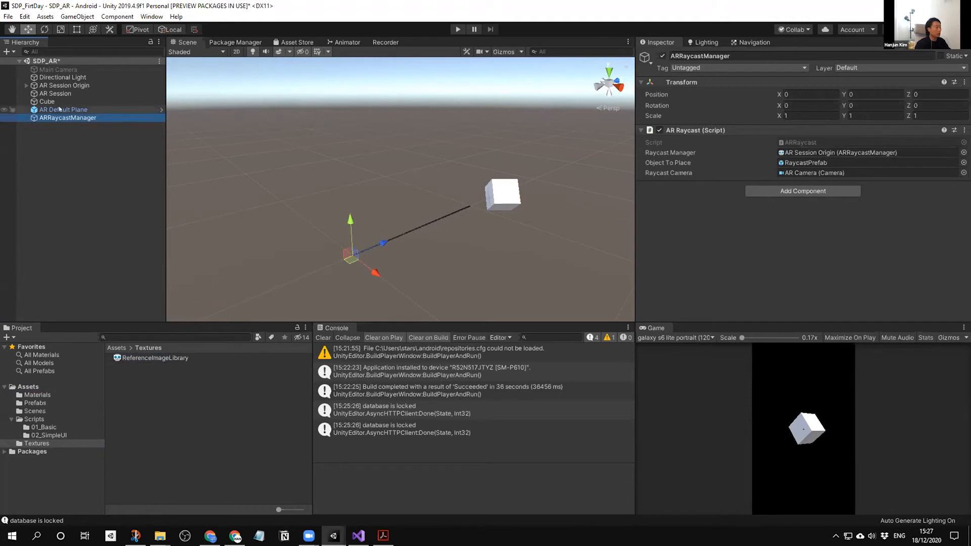
pyautogui.click(92, 84)
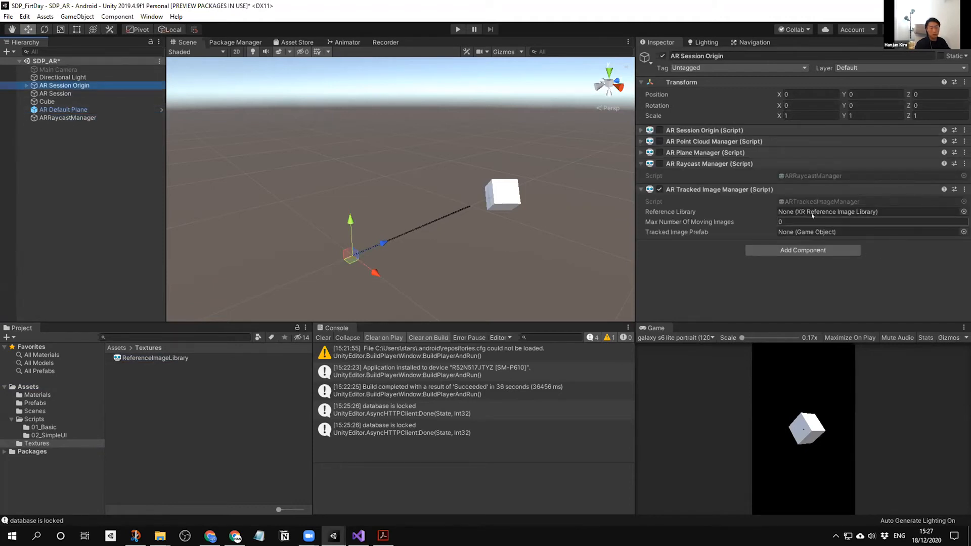
pyautogui.click(63, 117)
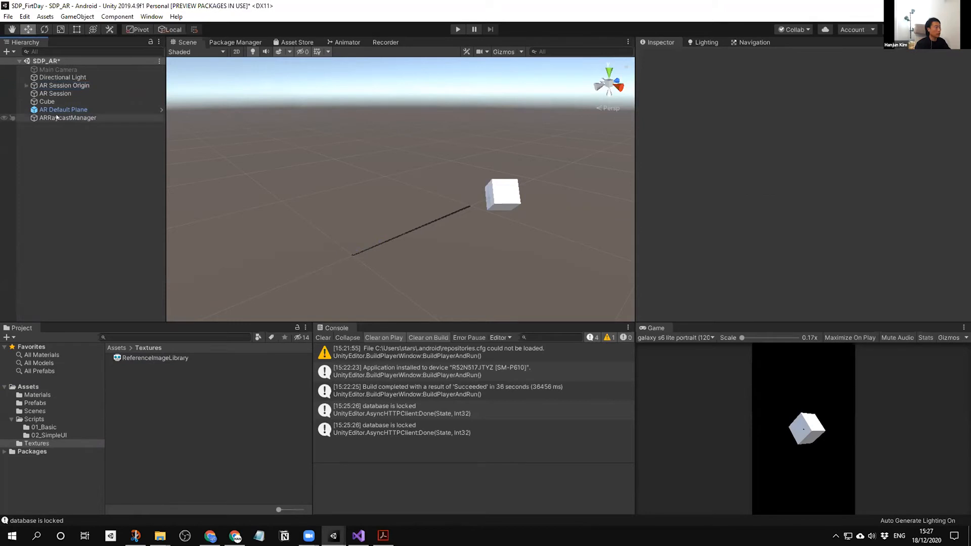
pyautogui.click(69, 110)
pyautogui.press('Delete')
pyautogui.click(68, 109)
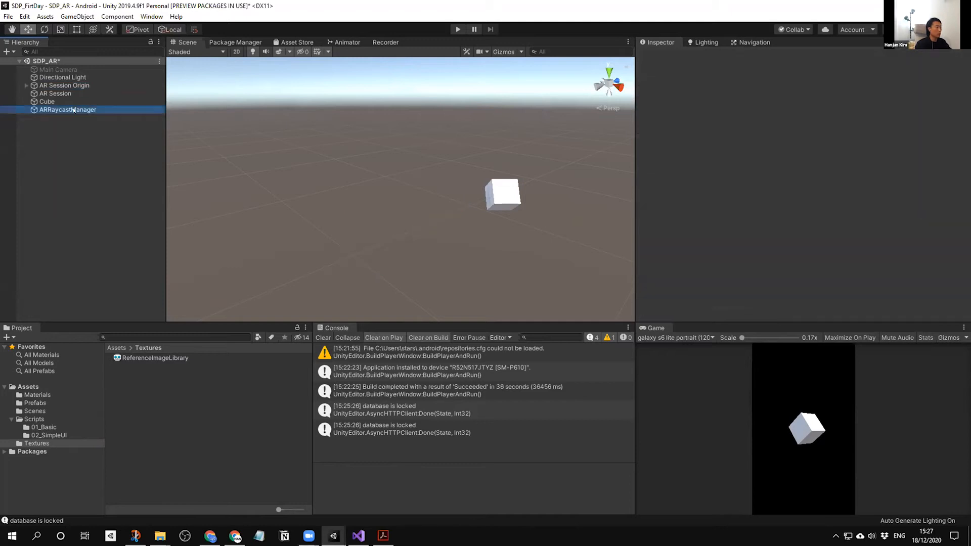
pyautogui.click(662, 55)
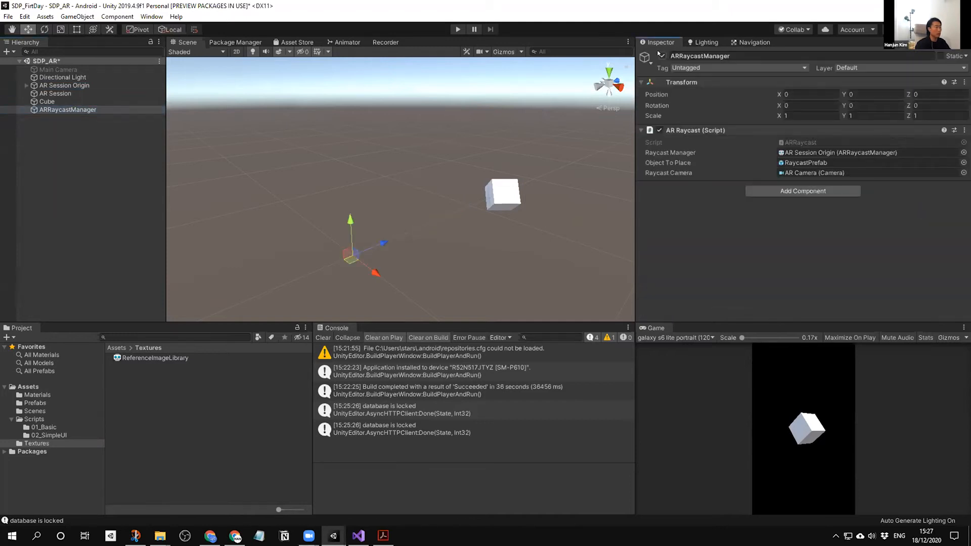
pyautogui.click(57, 93)
pyautogui.click(61, 86)
pyautogui.click(51, 102)
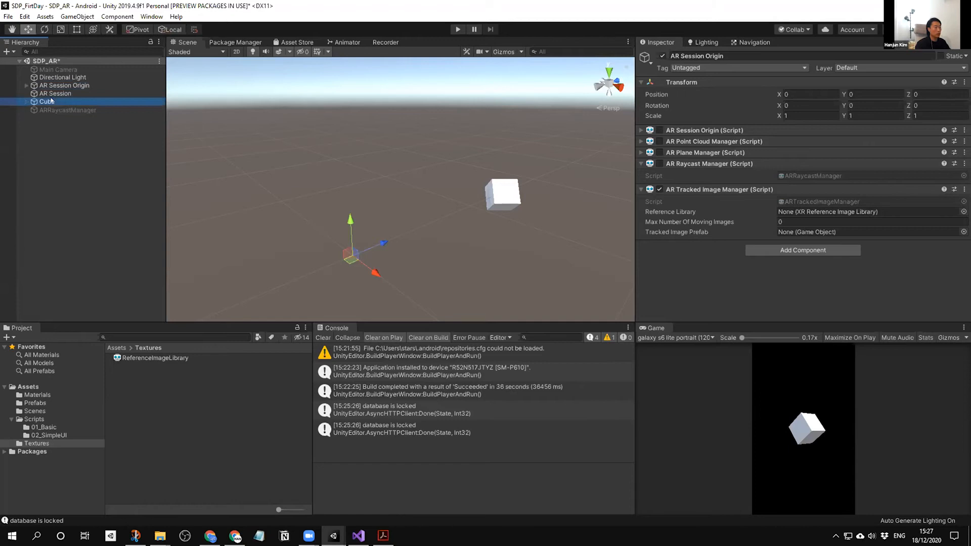
pyautogui.click(662, 56)
pyautogui.click(662, 56)
pyautogui.click(51, 142)
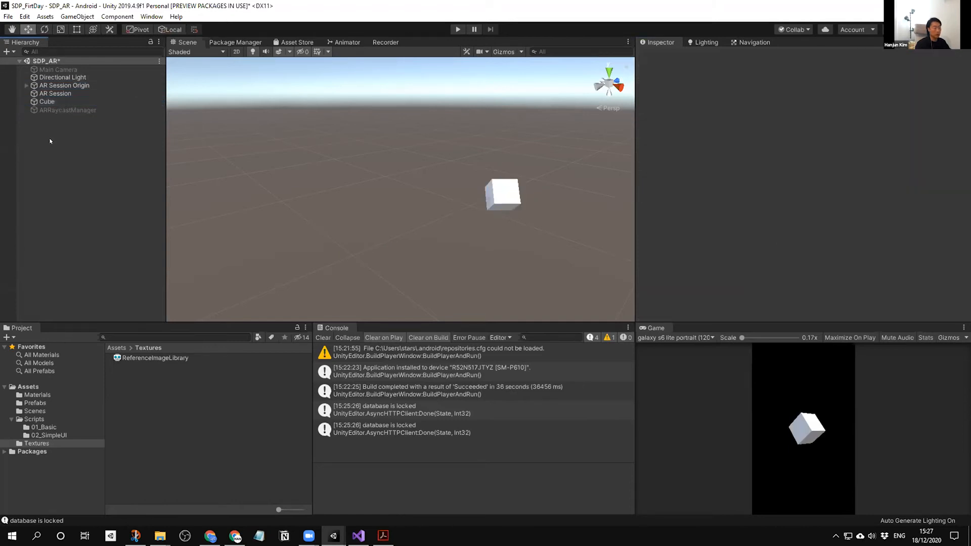
# - Rename the Cube object in the scene as CubeForARTest
pyautogui.click(47, 101)
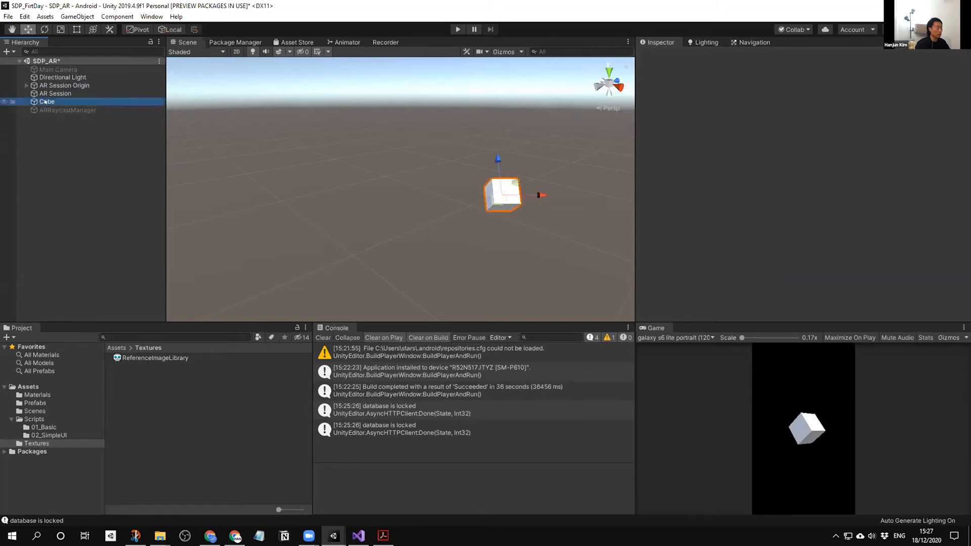
pyautogui.click(36, 102)
pyautogui.click(55, 102)
pyautogui.write('For')
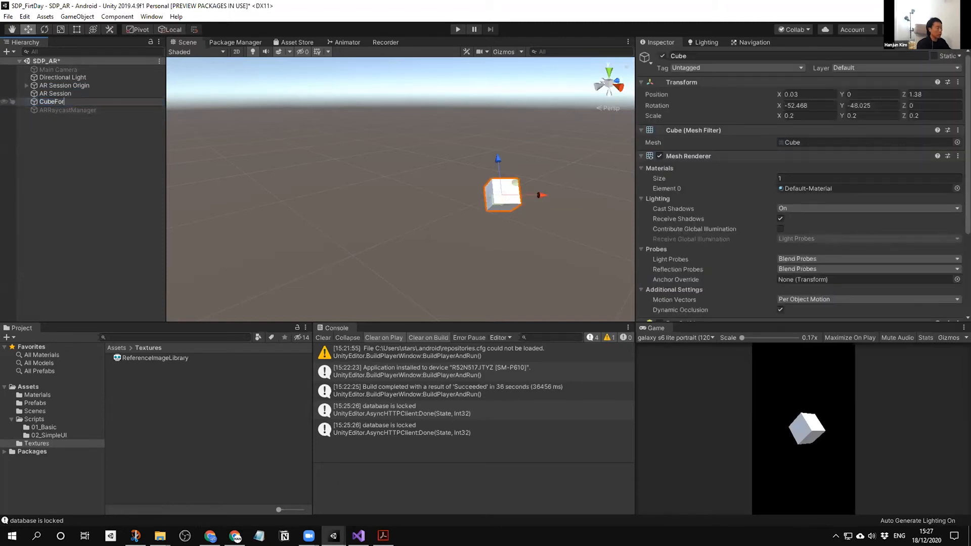
pyautogui.write('ARTest')
pyautogui.press('Return')
pyautogui.click(84, 133)
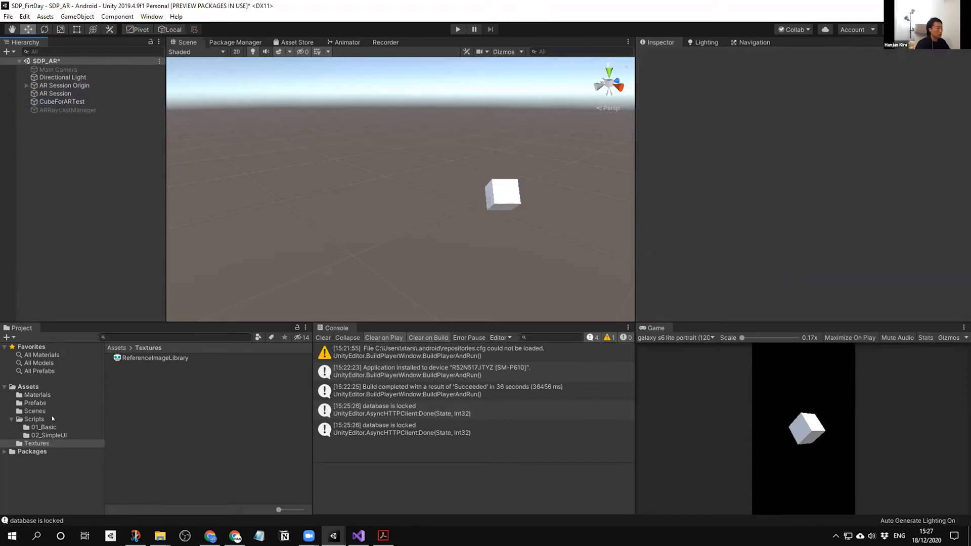
# - Rename CubeForARTest as RotatedCubeForARTest and save it as a prefab in the Prefabs folder
pyautogui.click(35, 403)
pyautogui.click(49, 102)
pyautogui.press('F2')
pyautogui.press('Home')
pyautogui.write('Roate')
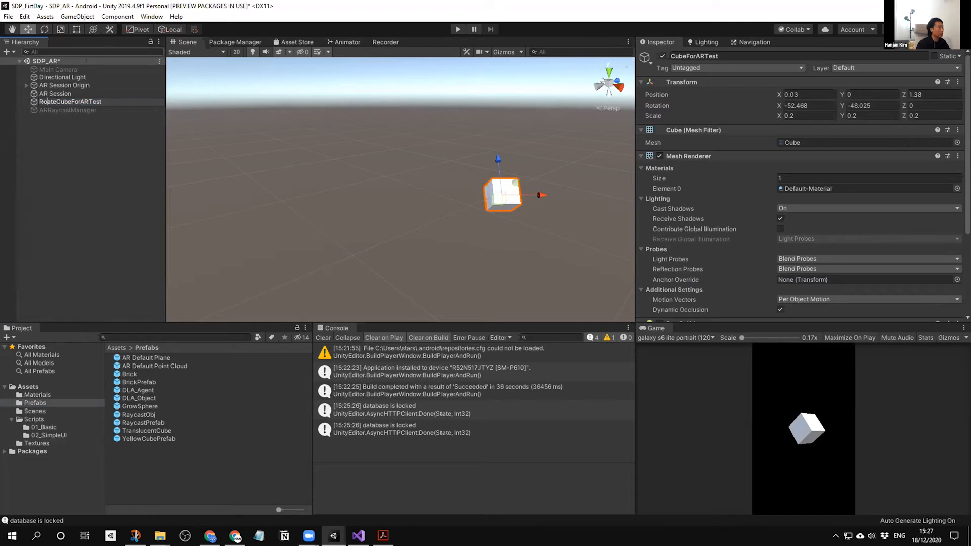
pyautogui.write('ted')
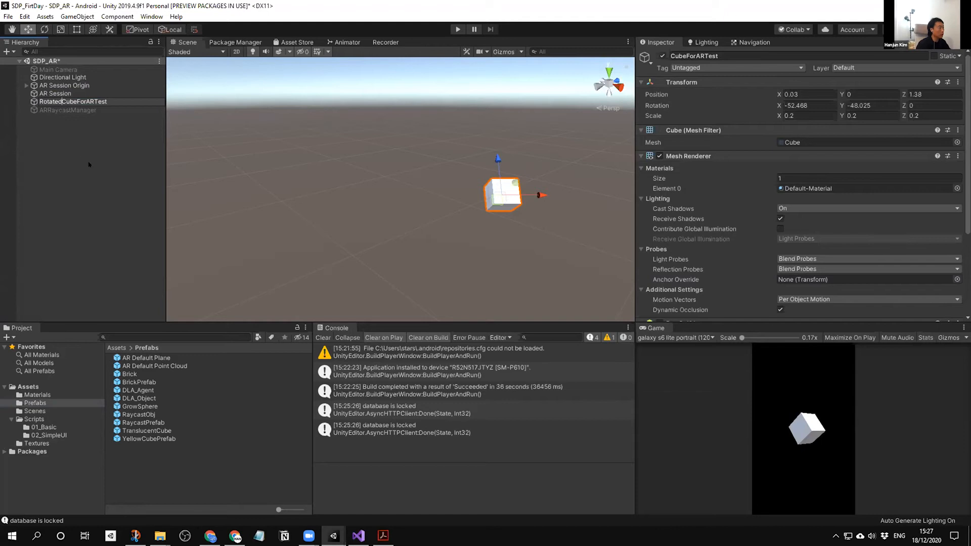
pyautogui.click(191, 452)
pyautogui.moveTo(192, 452); pyautogui.dragTo(191, 452)
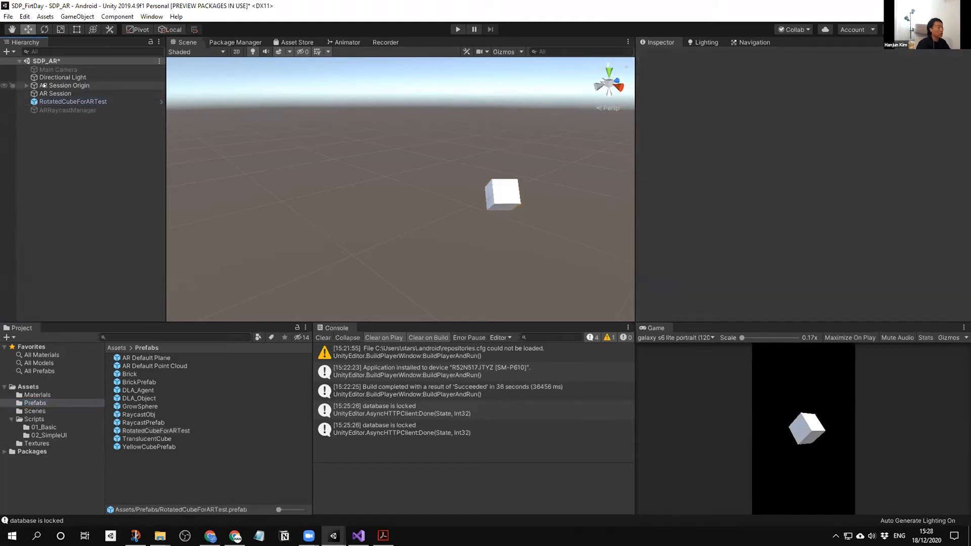
# - Assign RotatedCubeForARTest as AR Session Origin's Tracked Image Prefab, and select ReferenceImageLibrary in the Textures folder
pyautogui.click(76, 86)
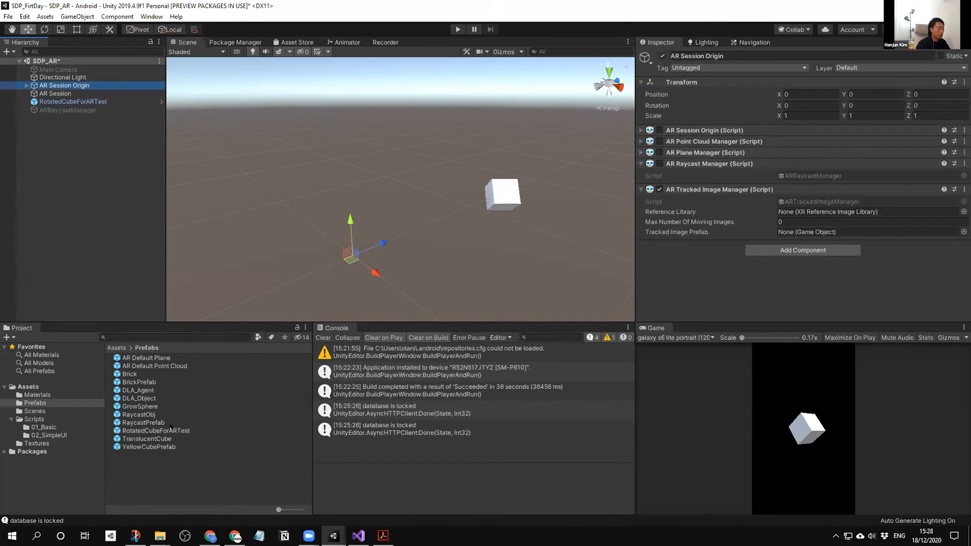
pyautogui.moveTo(171, 430); pyautogui.dragTo(835, 231)
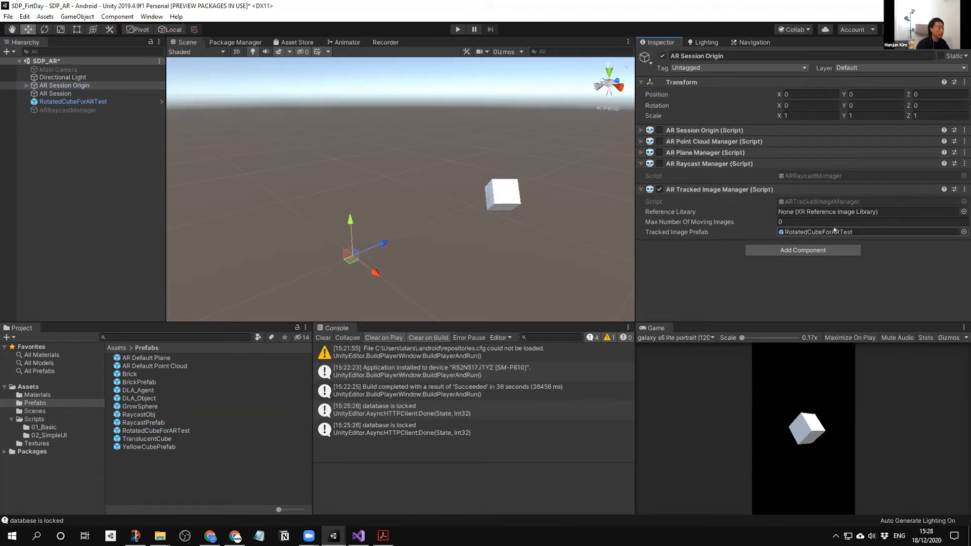
pyautogui.click(41, 443)
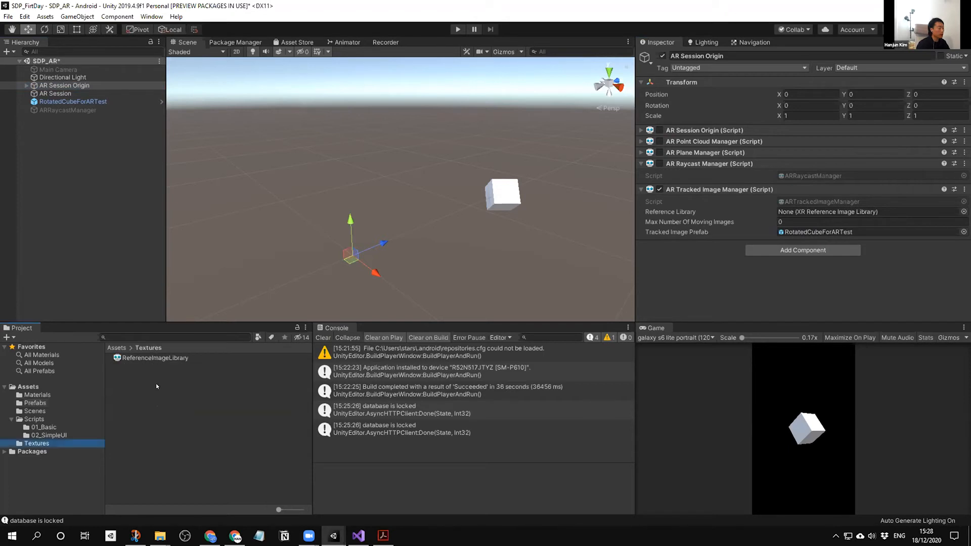
pyautogui.click(157, 359)
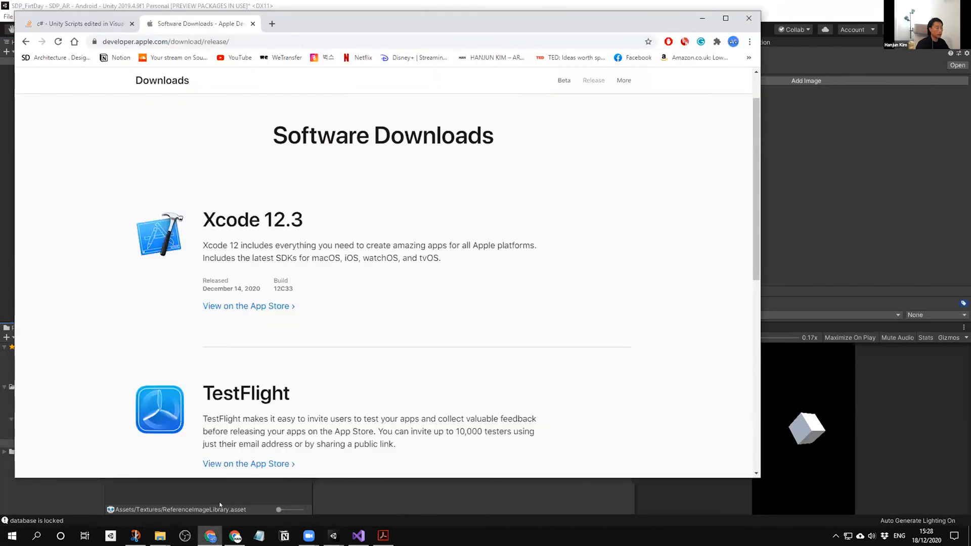
# - Find the TrackMarker_SDP-01.jpg and TrackMarker_SDP-02.jpg marker images in the Day1 folder of Google Drive, then return to Unity
pyautogui.click(210, 536)
pyautogui.click(749, 19)
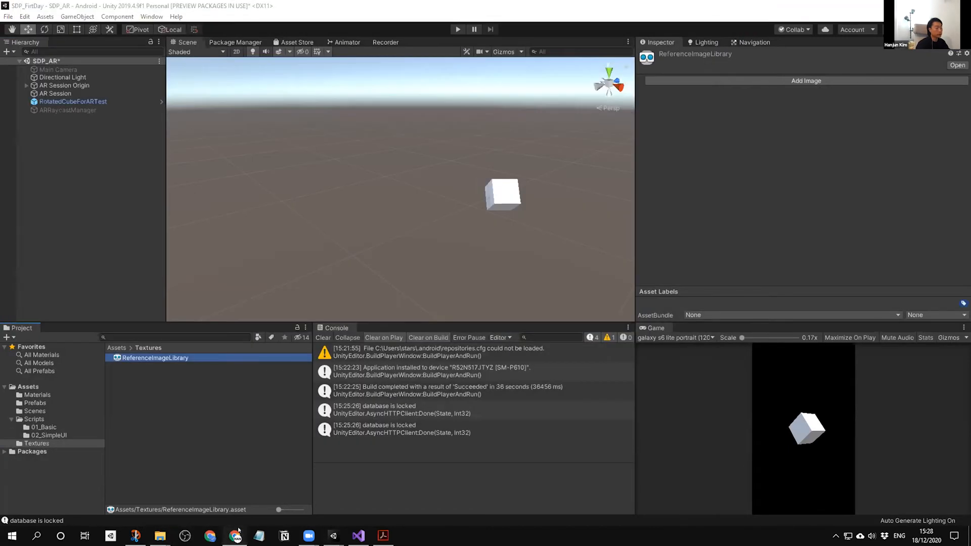
pyautogui.click(235, 536)
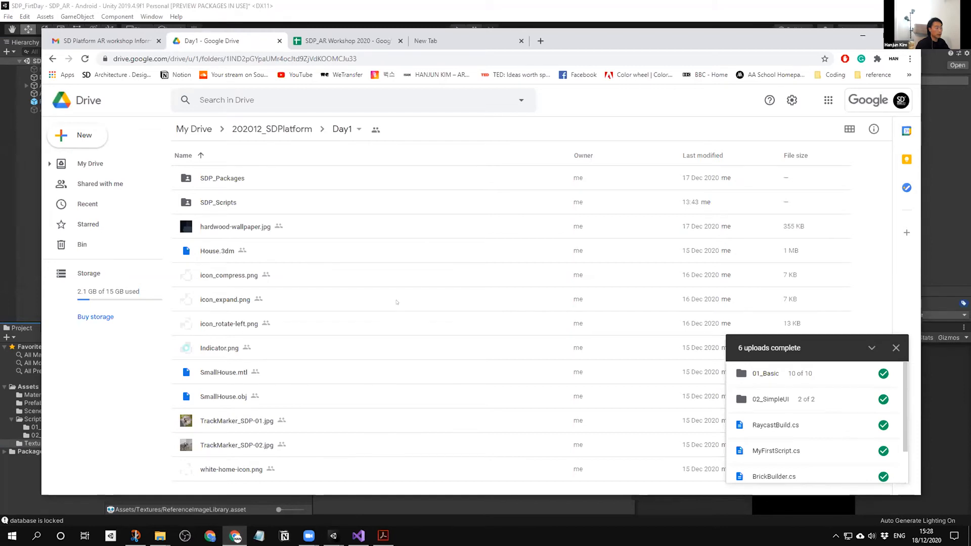
pyautogui.click(896, 348)
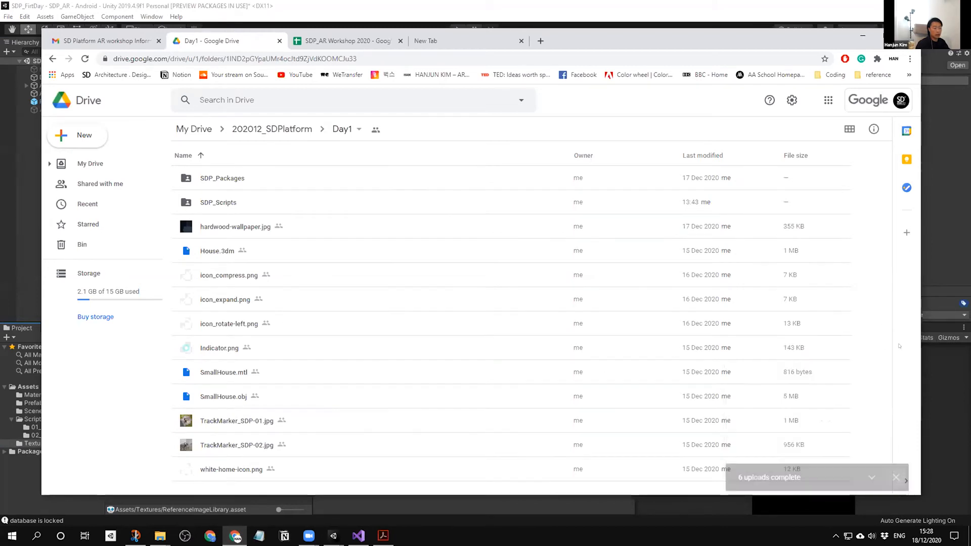
pyautogui.click(229, 429)
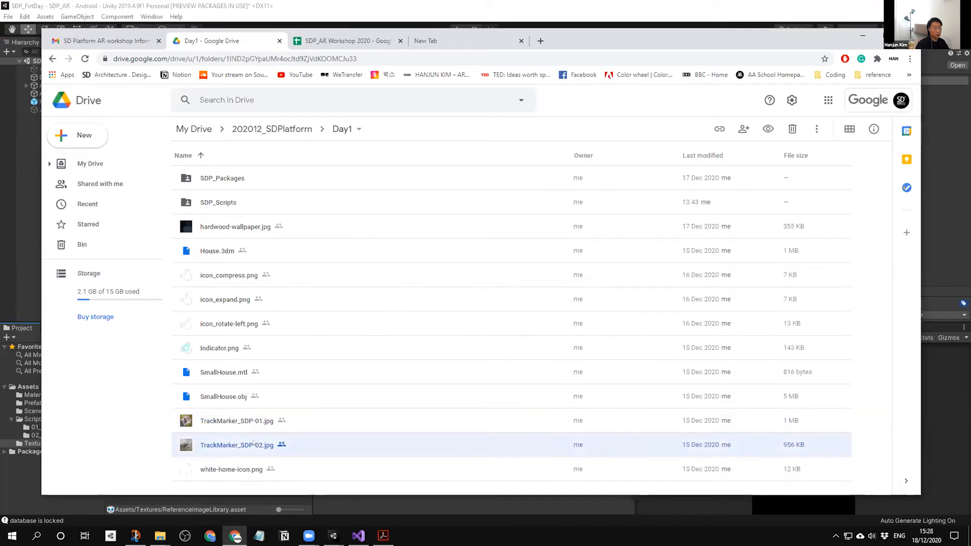
pyautogui.click(244, 448)
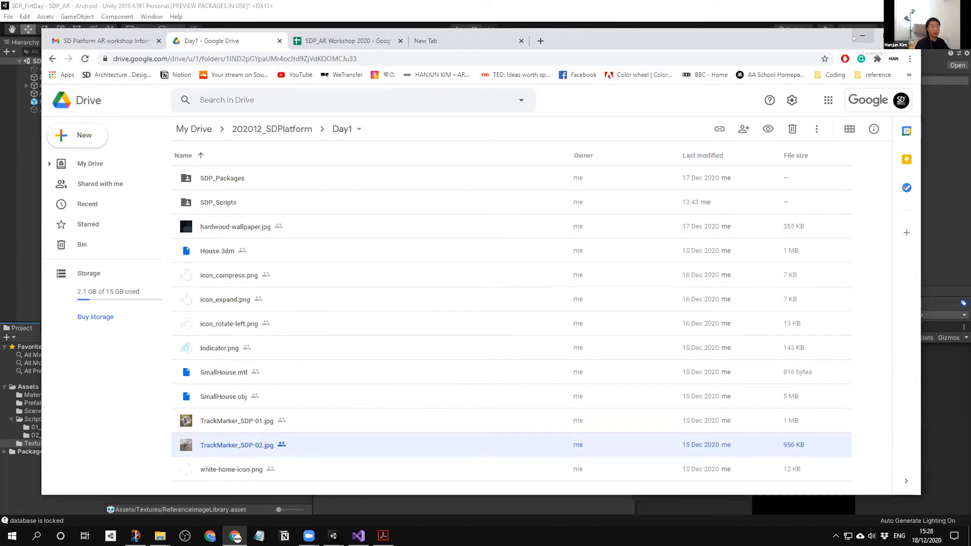
pyautogui.click(863, 36)
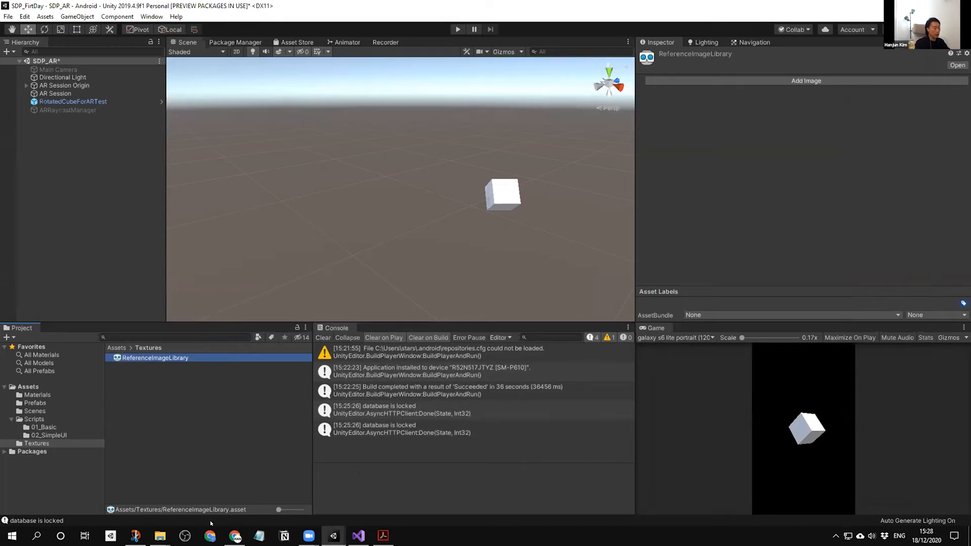
# - Browse to the local UnityResearch > U201205_AR folder in File Explorer and view TrackMarker_SDP-01 and its neighbouring image in Photos
pyautogui.moveTo(160, 536)
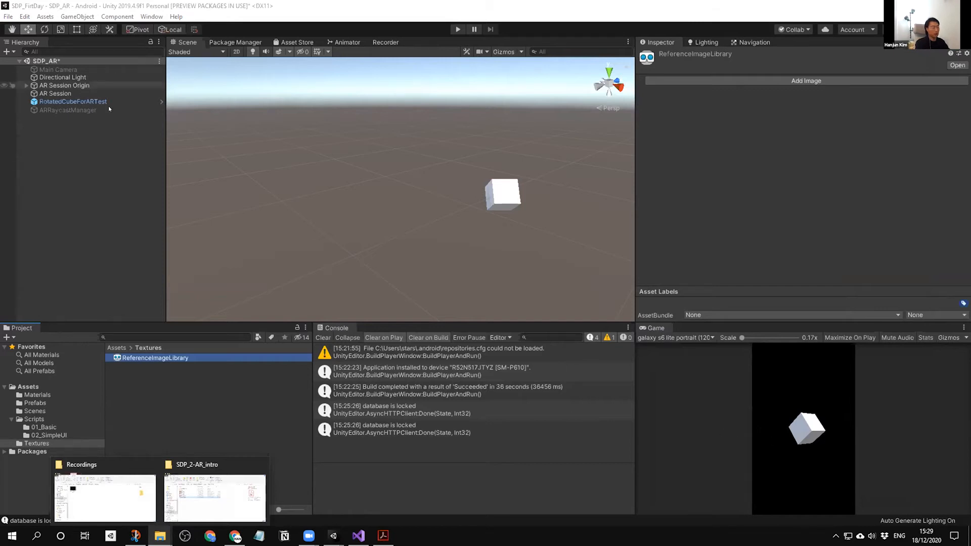
pyautogui.click(98, 165)
pyautogui.click(156, 536)
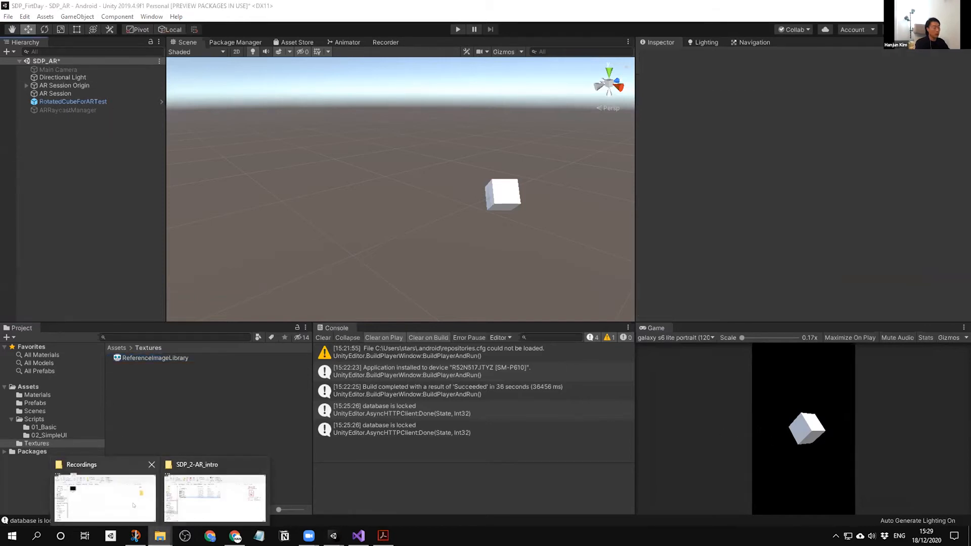
pyautogui.click(103, 498)
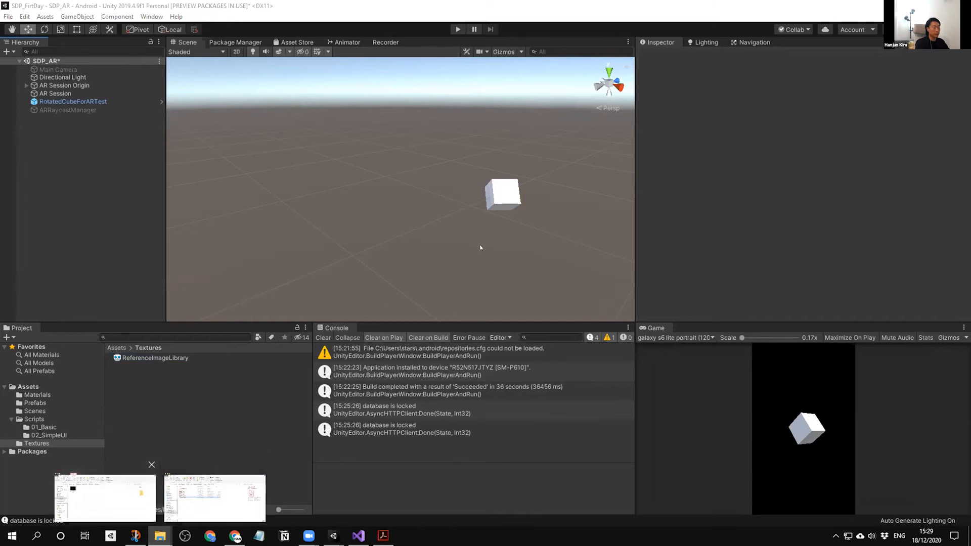
pyautogui.click(262, 156)
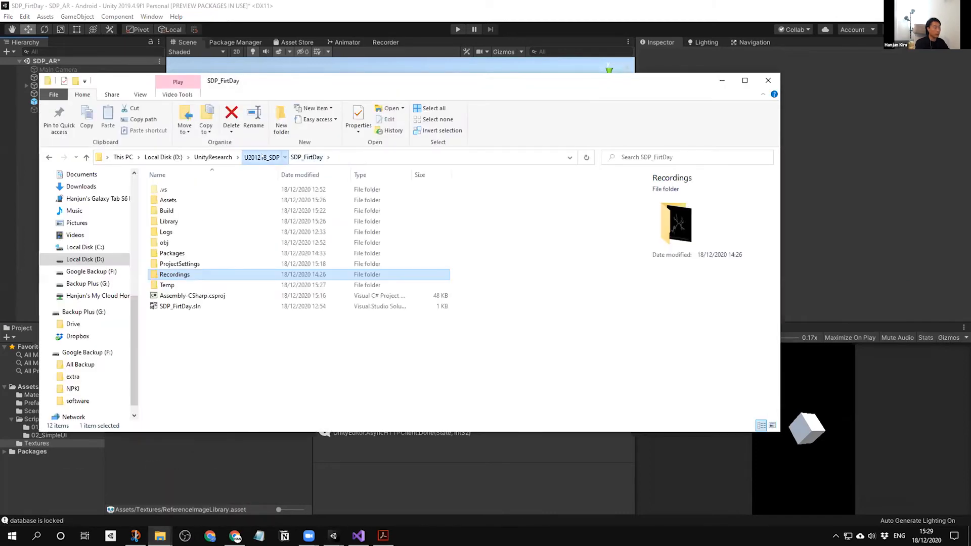
pyautogui.press('Up')
pyautogui.click(212, 157)
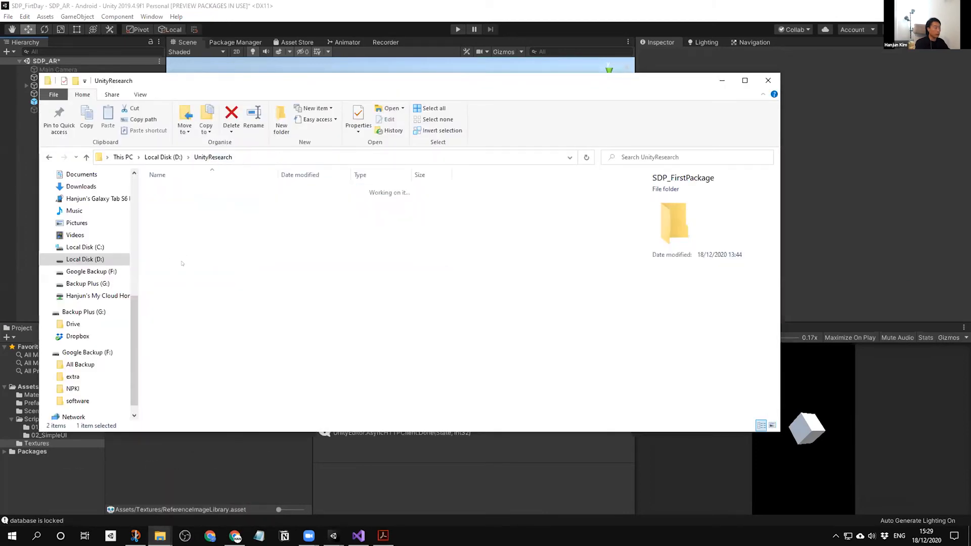
pyautogui.doubleClick(177, 338)
pyautogui.doubleClick(180, 360)
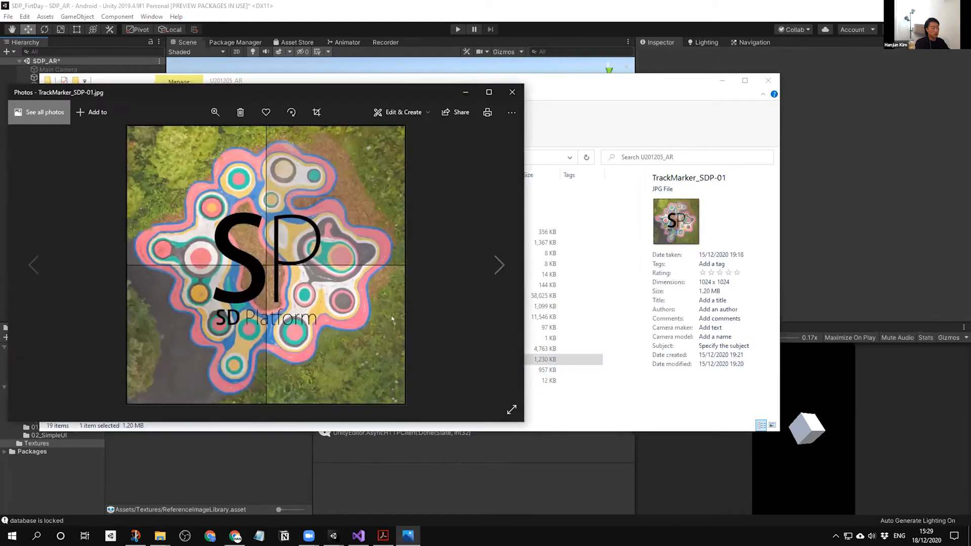
pyautogui.press('Right')
pyautogui.press('Left')
pyautogui.click(602, 3)
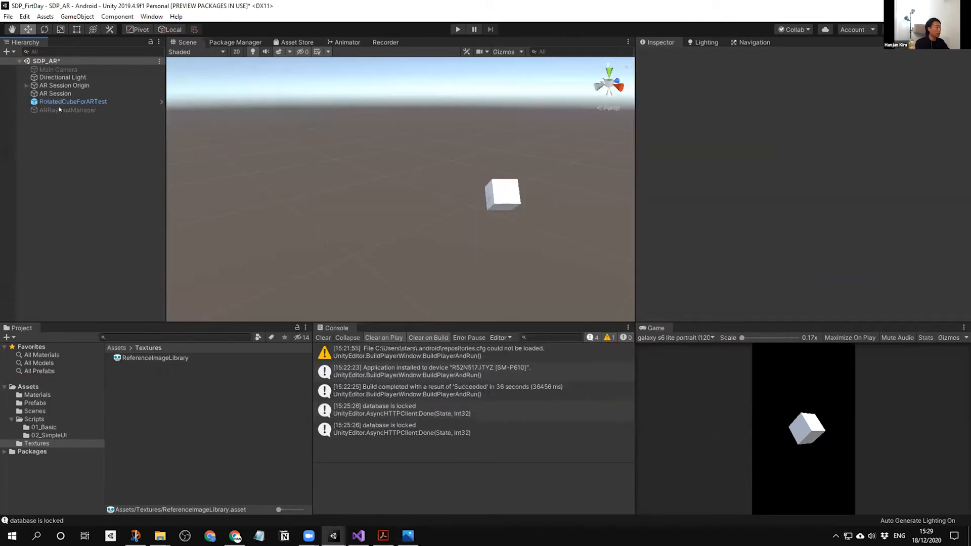
# - Delete the RotatedCubeForARTest object from the scene
pyautogui.click(150, 358)
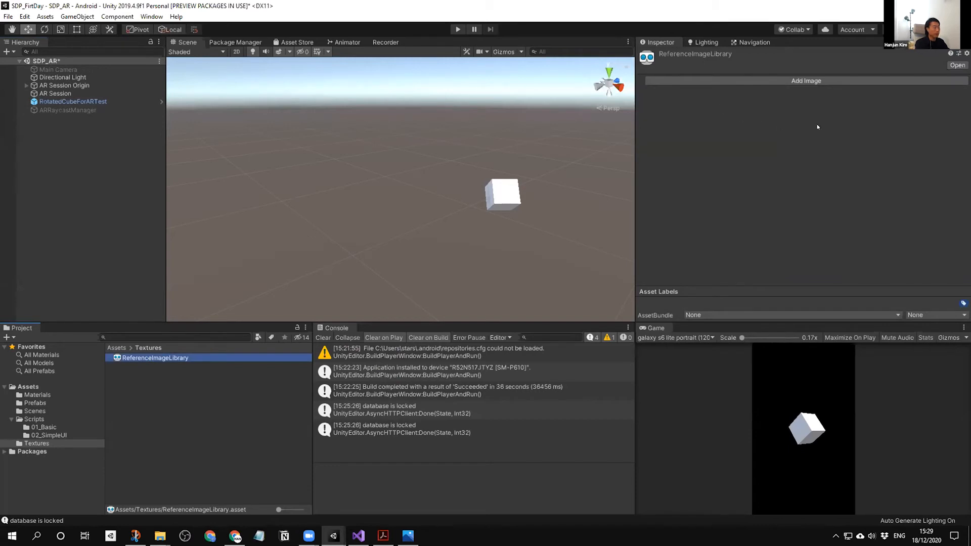
pyautogui.click(73, 102)
pyautogui.press('Delete')
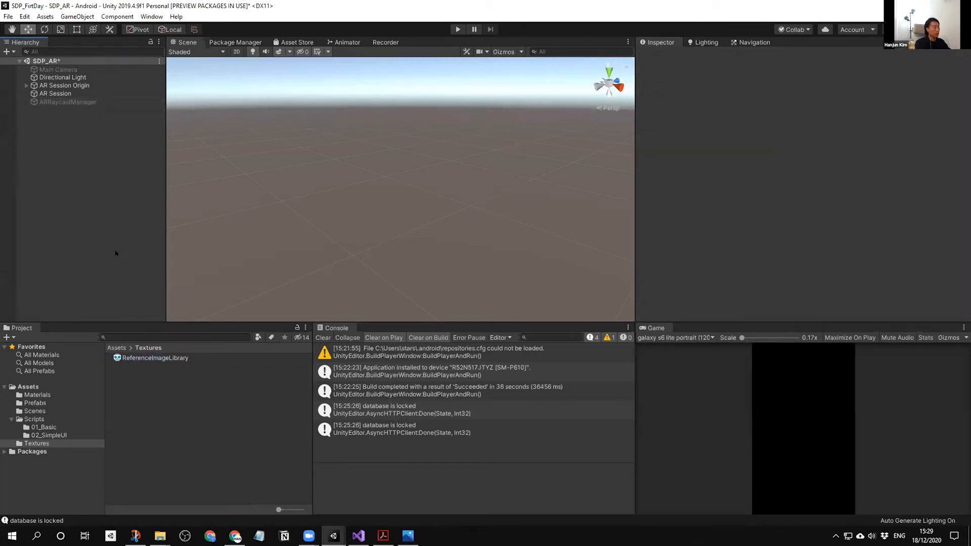
# - Add an image entry to ReferenceImageLibrary and import TrackMarker_SDP-01 and TrackMarker_SDP-02 from the U201205_AR folder into Textures
pyautogui.click(154, 358)
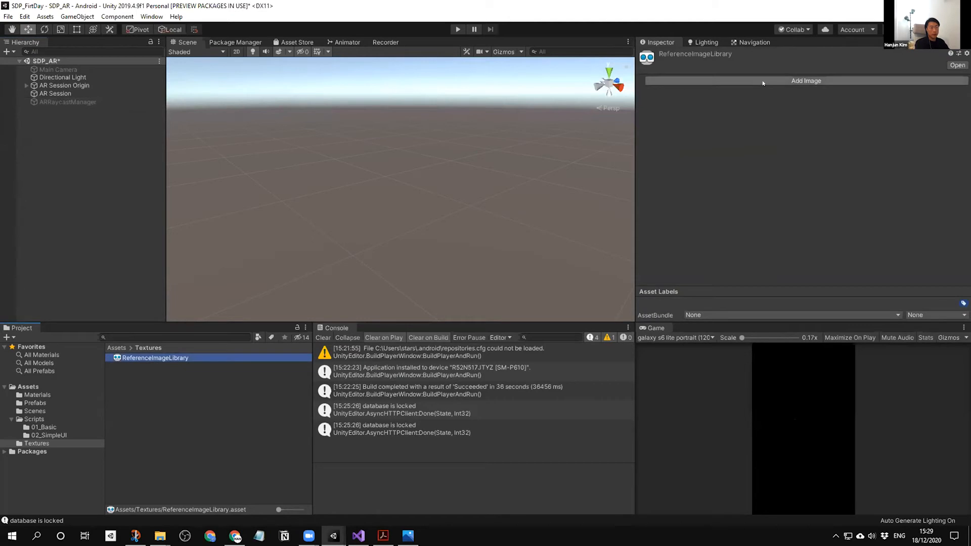
pyautogui.click(762, 81)
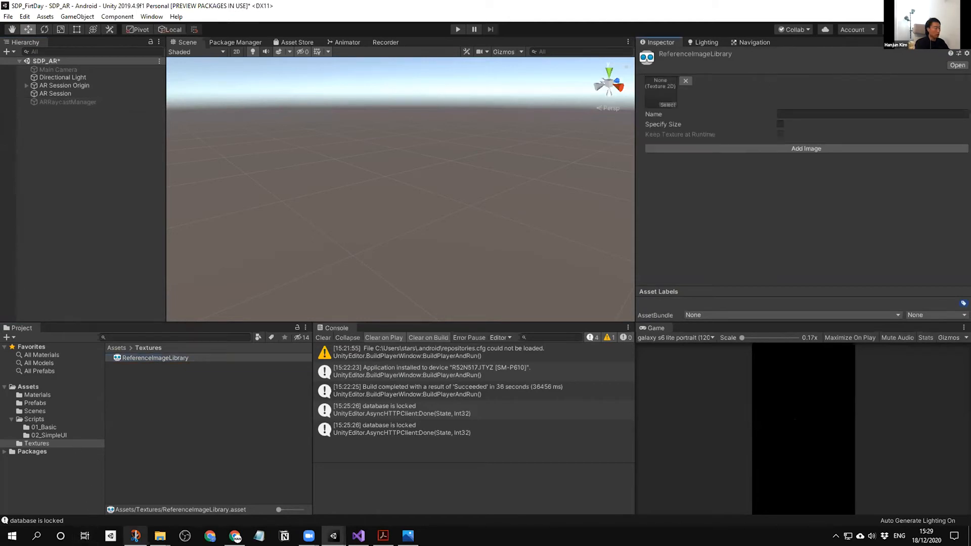
pyautogui.moveTo(160, 536)
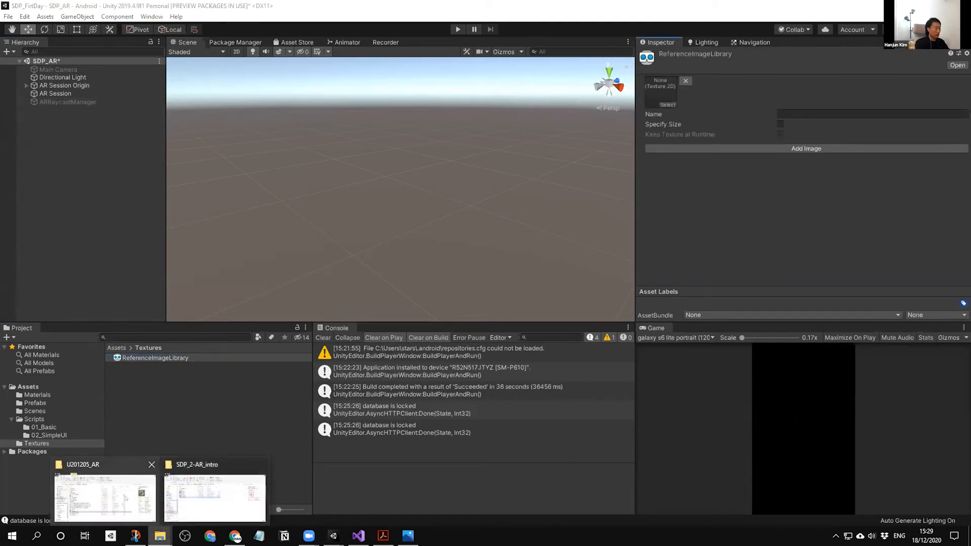
pyautogui.click(104, 498)
pyautogui.keyDown('shift'); pyautogui.click(499, 396); pyautogui.keyUp('shift')
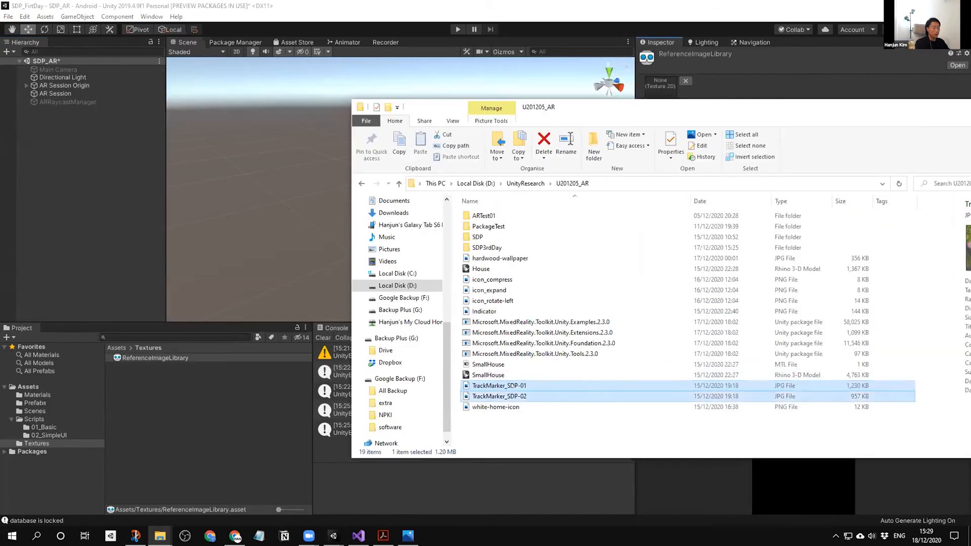
pyautogui.moveTo(500, 396); pyautogui.dragTo(223, 411)
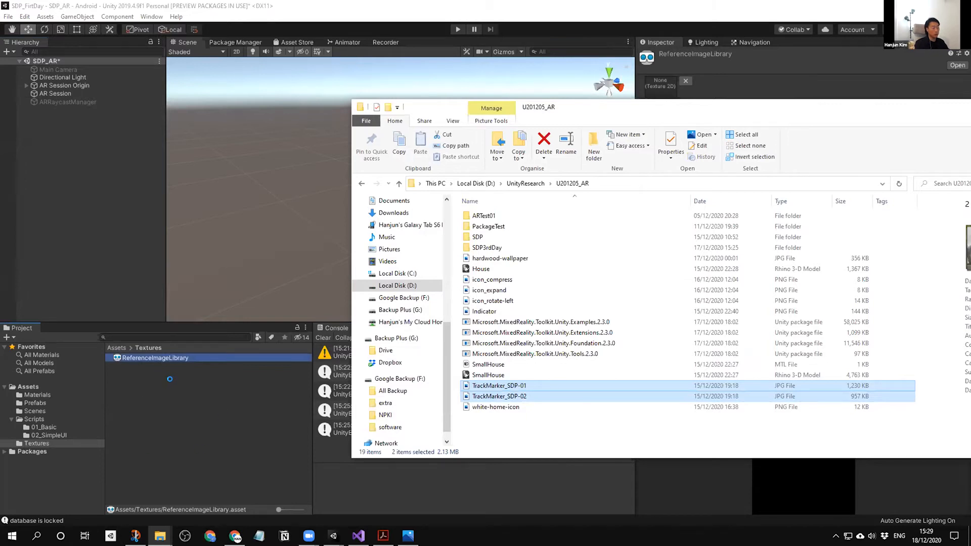
pyautogui.click(196, 405)
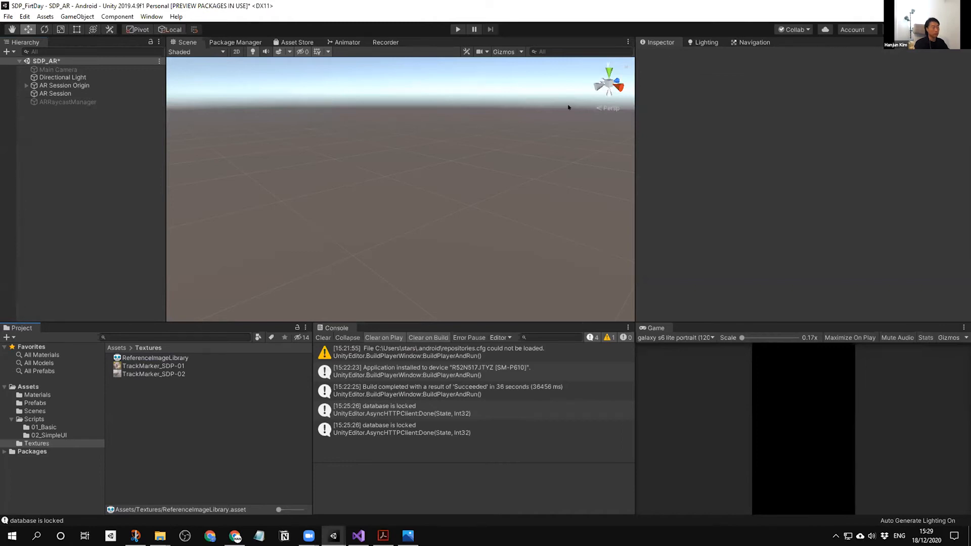
# - Assign TrackMarker_SDP-01 as the texture of the image entry in ReferenceImageLibrary
pyautogui.click(155, 358)
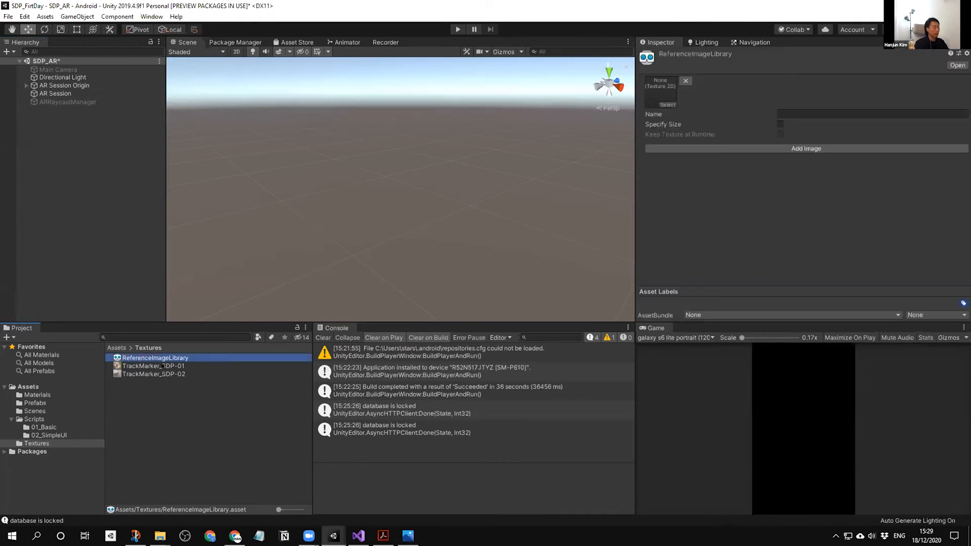
pyautogui.moveTo(162, 367); pyautogui.dragTo(660, 90)
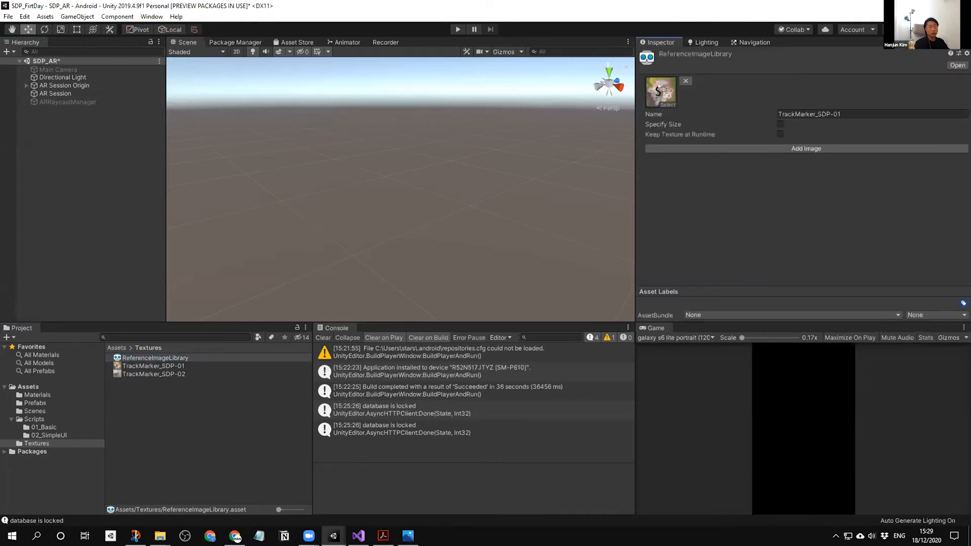
pyautogui.click(763, 149)
pyautogui.moveTo(153, 374); pyautogui.dragTo(669, 182)
pyautogui.click(686, 159)
# - Specify a physical size of 0.2 by 0.2 meters for TrackMarker_SDP-01 and keep its texture at runtime
pyautogui.click(780, 124)
pyautogui.click(781, 176)
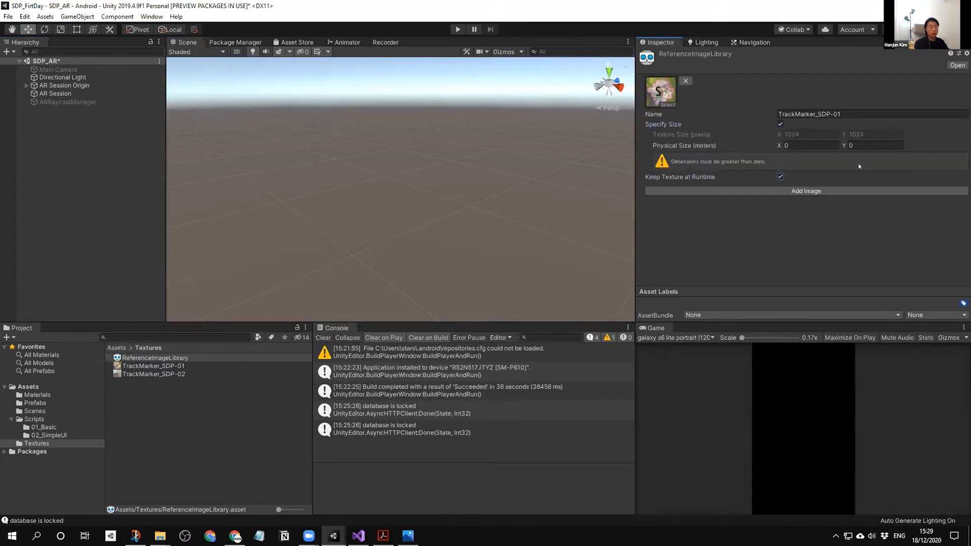
pyautogui.click(809, 145)
pyautogui.write('0.2')
pyautogui.press('Tab')
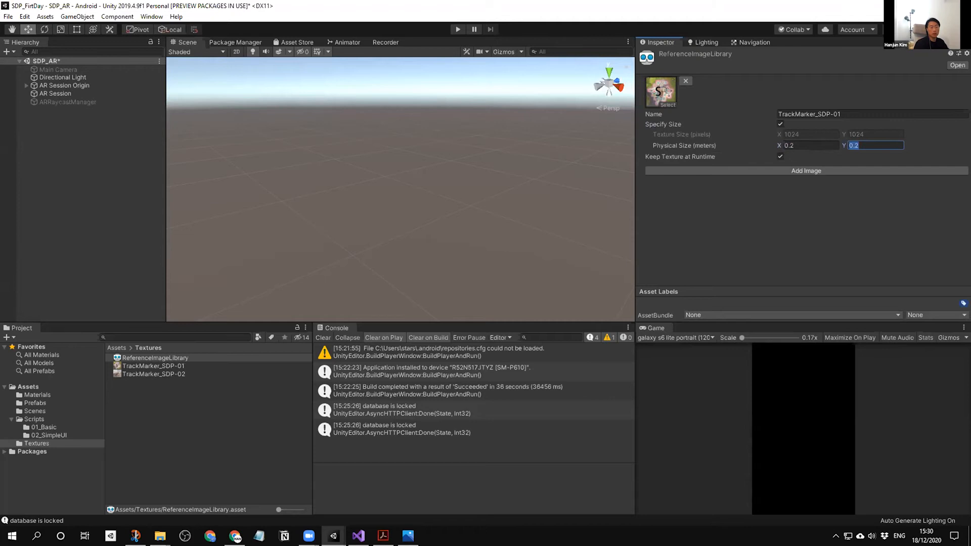
pyautogui.click(859, 199)
# - Assign ReferenceImageLibrary as the Reference Library of AR Session Origin's AR Tracked Image Manager
pyautogui.click(50, 85)
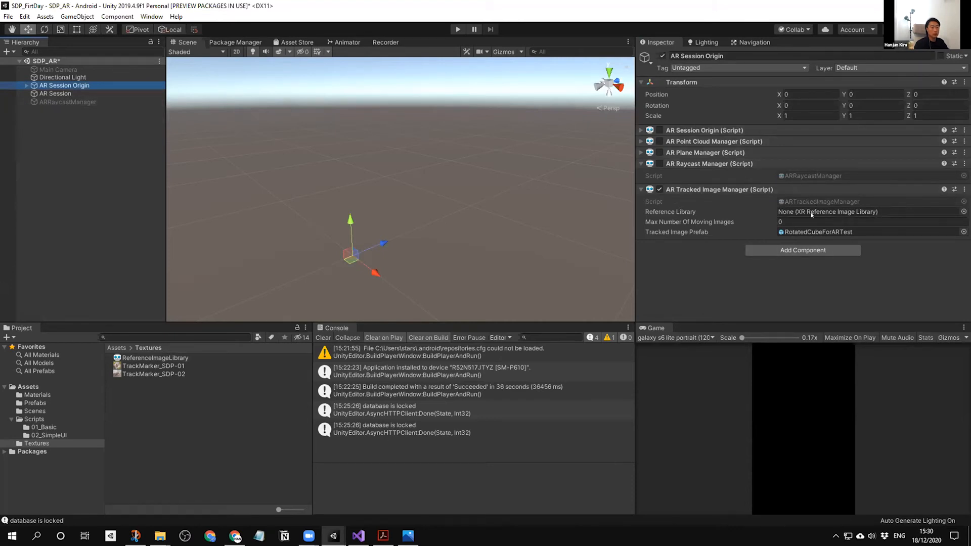
pyautogui.moveTo(155, 358); pyautogui.dragTo(830, 215)
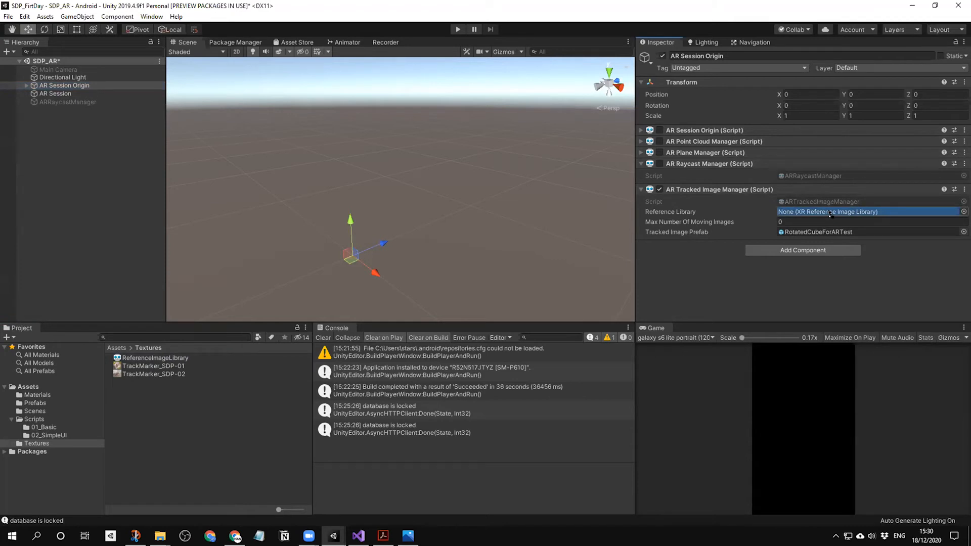
pyautogui.moveTo(830, 215); pyautogui.dragTo(829, 215)
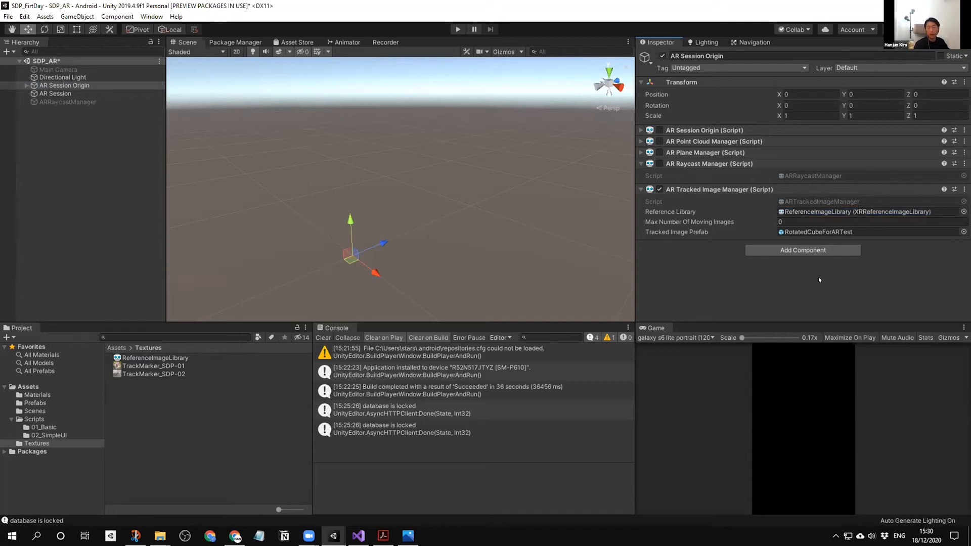
pyautogui.click(171, 455)
# - Change the Product Name in the Player settings to an SDP_ name for the image tracking app
pyautogui.click(8, 16)
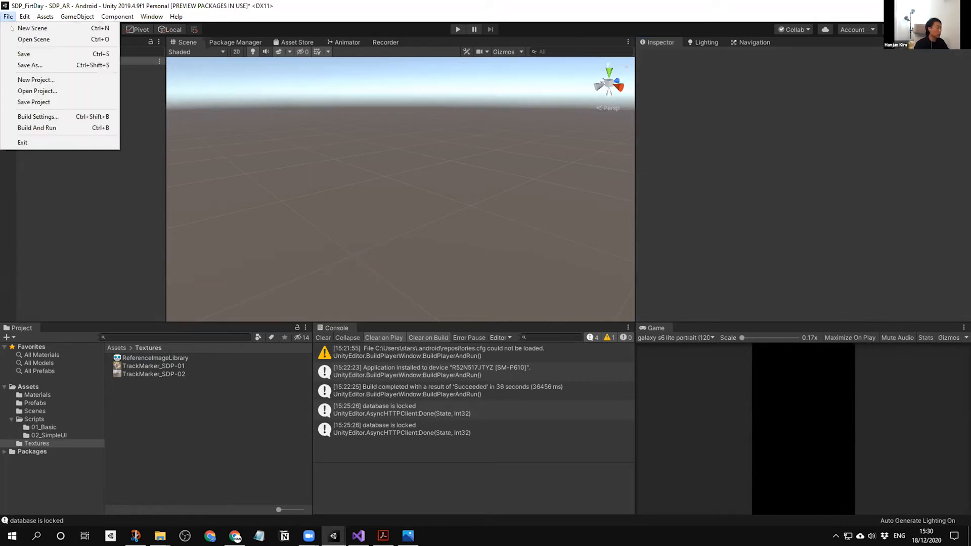
pyautogui.click(39, 117)
pyautogui.click(362, 410)
pyautogui.moveTo(452, 114); pyautogui.dragTo(480, 114)
pyautogui.write('ImageT')
pyautogui.press('BackSpace')
pyautogui.press('BackSpace')
pyautogui.press('BackSpace')
pyautogui.press('BackSpace')
pyautogui.press('BackSpace')
pyautogui.press('BackSpace')
pyautogui.press('BackSpace')
pyautogui.press('BackSpace')
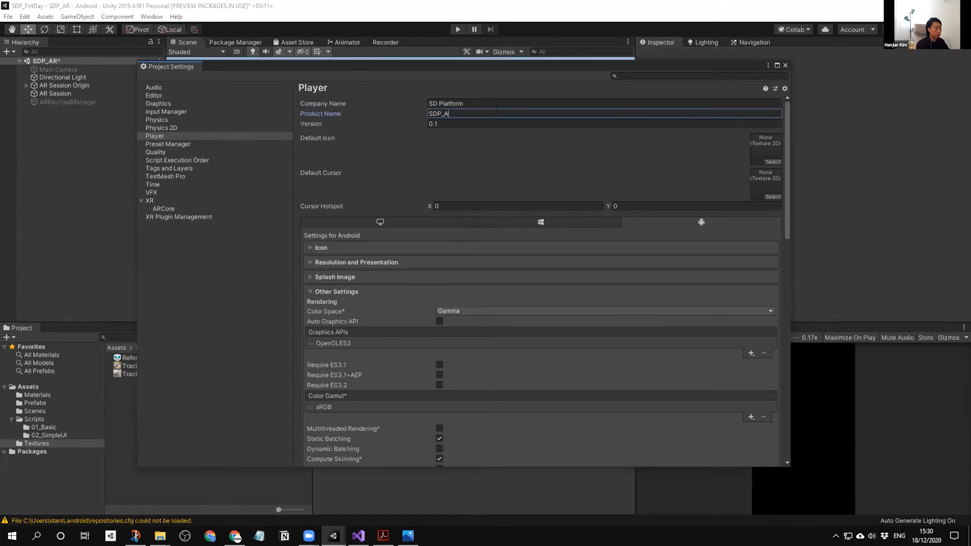
pyautogui.write('ImageTarack')
pyautogui.press('BackSpace')
pyautogui.click(785, 65)
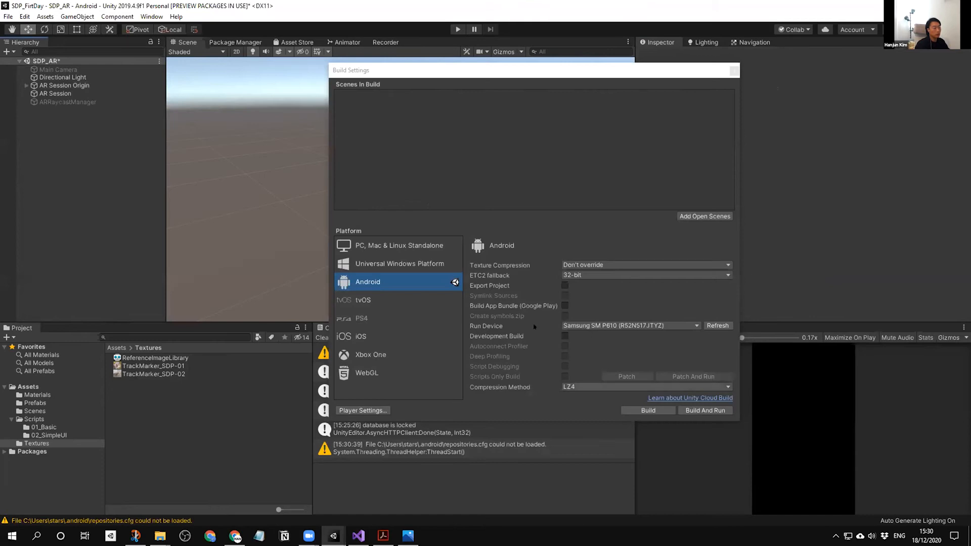
# - Build and run the Android app on the connected Samsung tablet, saving it as ImageTrack in the Build folder
pyautogui.click(711, 411)
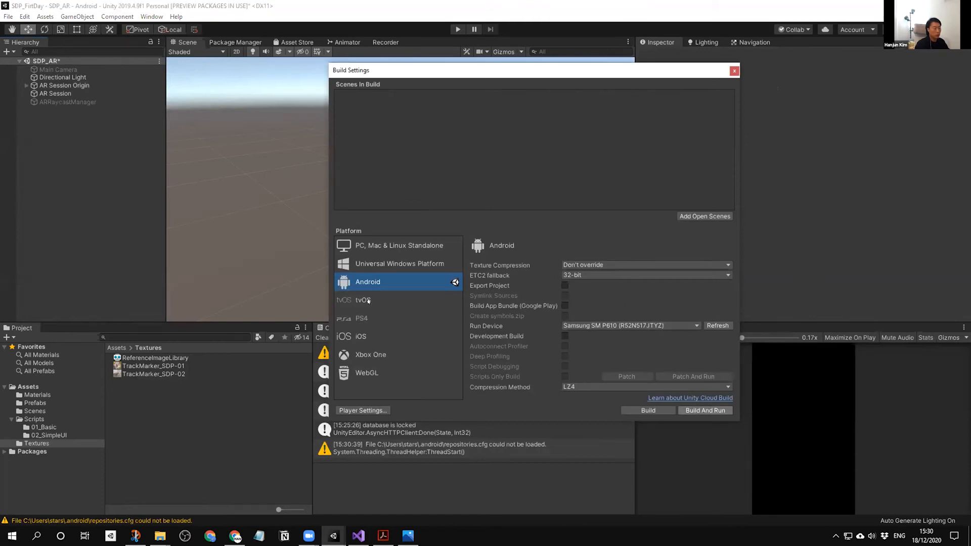
pyautogui.write('ImageTra')
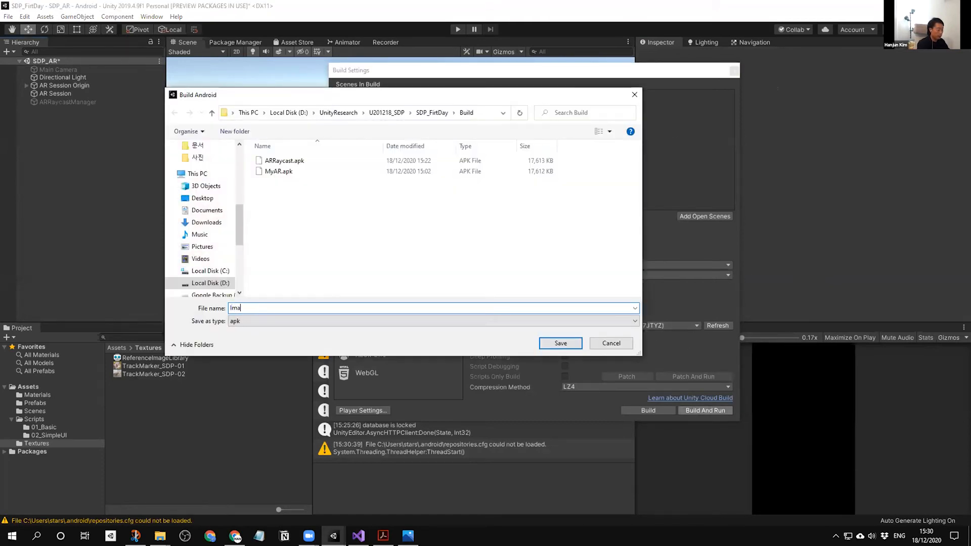
pyautogui.write('ck')
pyautogui.press('Tab')
pyautogui.press('Return')
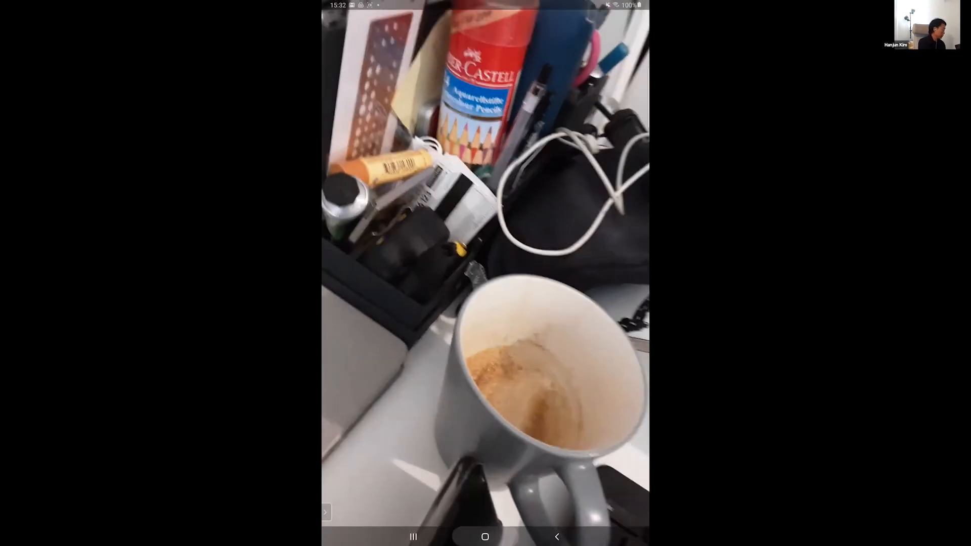
# - Close the TrackMarker_SDP-01 image preview and open the House model from the U201205_AR folder in Rhino
pyautogui.click(485, 537)
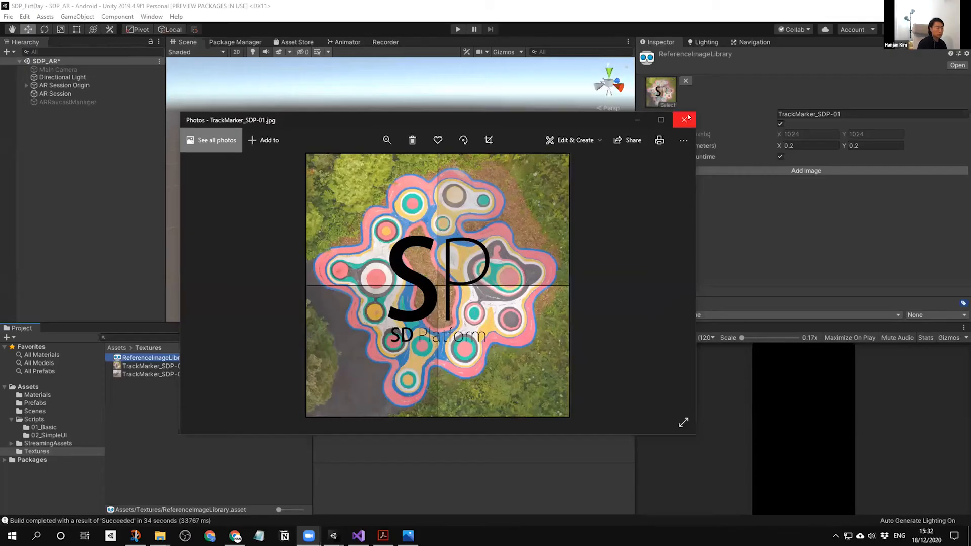
pyautogui.click(688, 117)
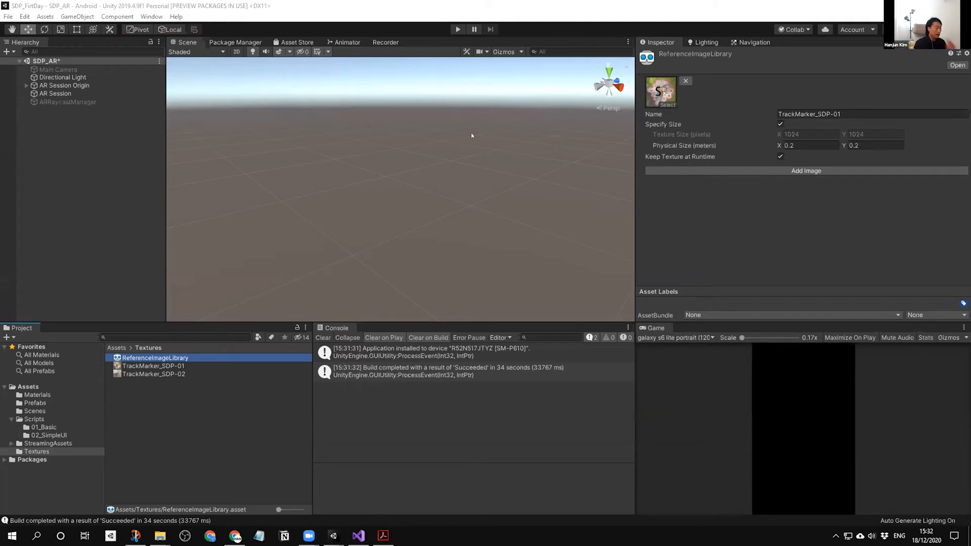
pyautogui.moveTo(160, 535)
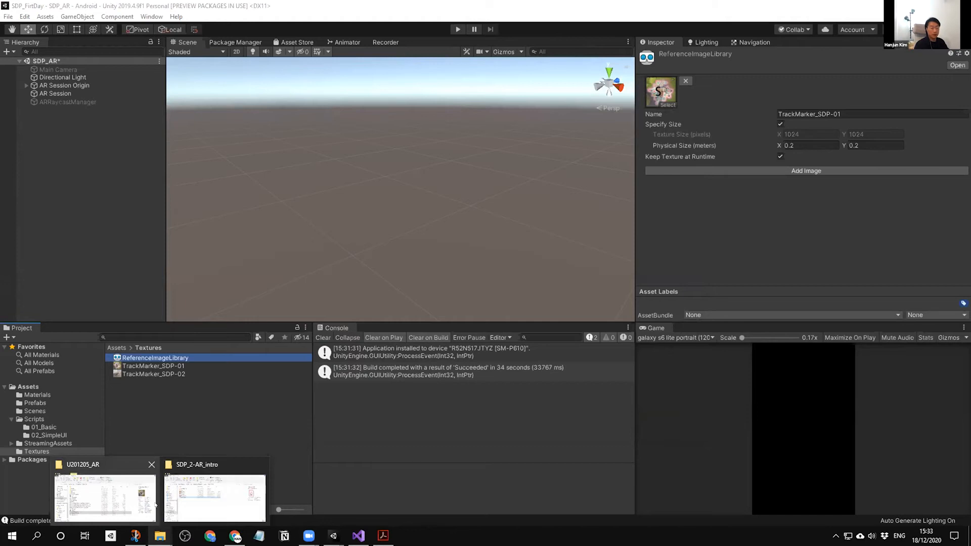
pyautogui.click(138, 505)
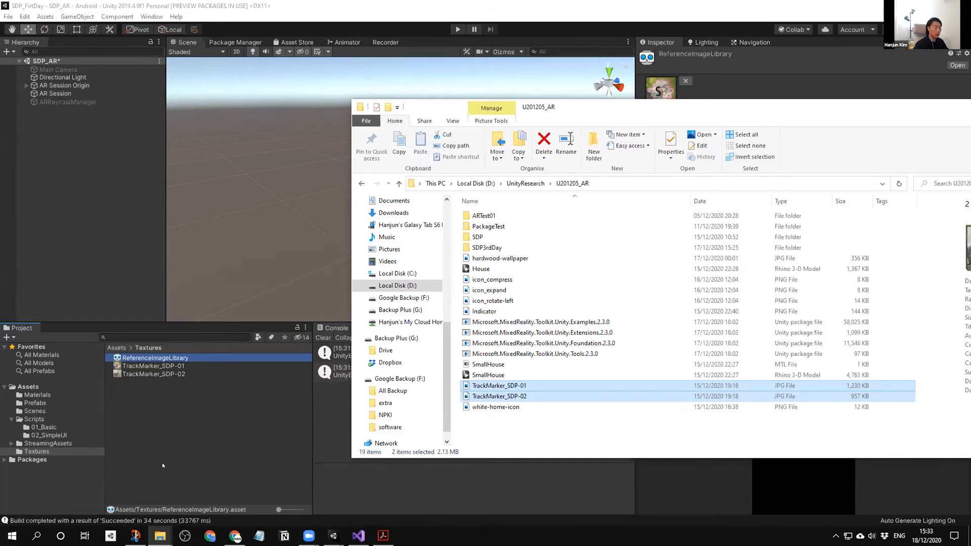
pyautogui.click(512, 423)
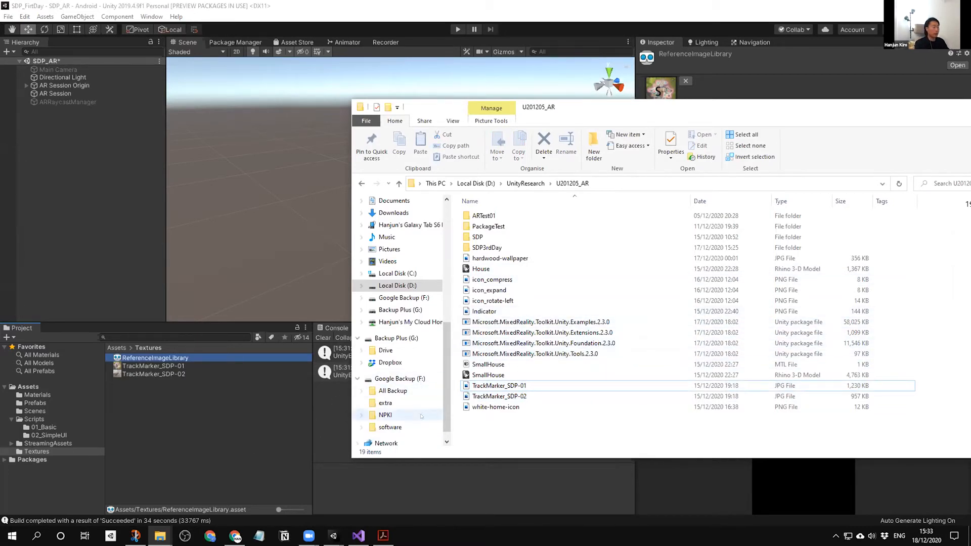
pyautogui.click(521, 375)
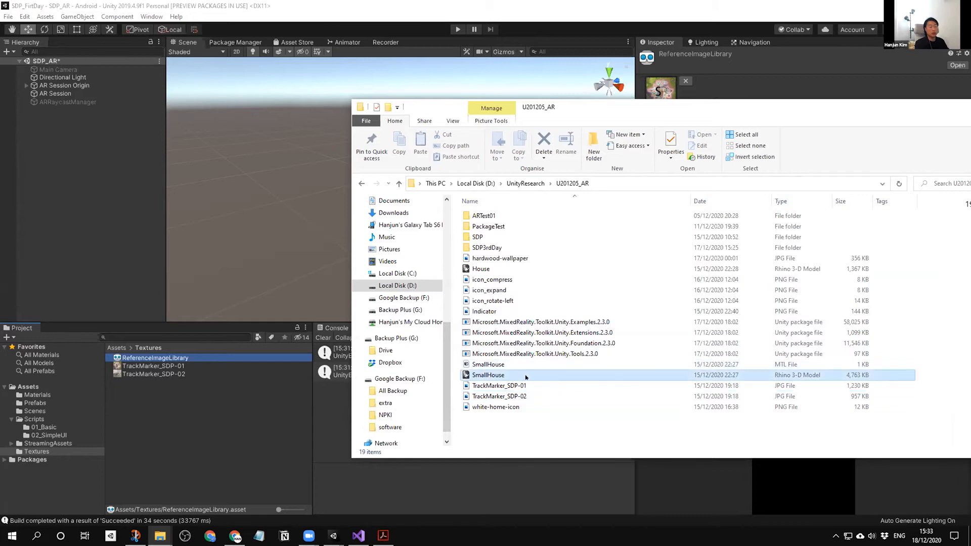
pyautogui.click(481, 269)
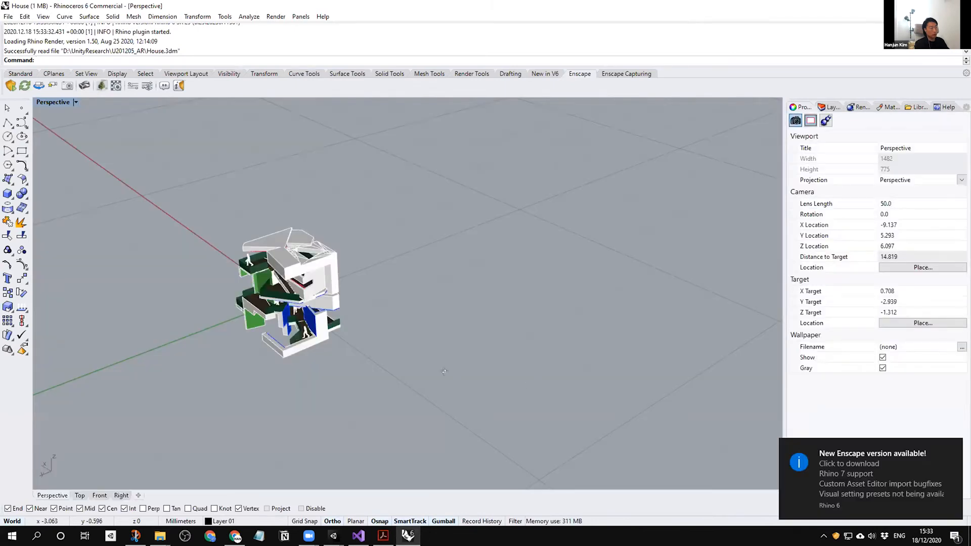
# - Select the house meshes, start exporting them in OBJ format, cancel the export and close Rhino
pyautogui.moveTo(480, 247); pyautogui.dragTo(324, 289, button='right')
pyautogui.middleClick(406, 294)
pyautogui.scroll(2, 470, 366)
pyautogui.moveTo(335, 316); pyautogui.dragTo(60, 144)
pyautogui.click(8, 17)
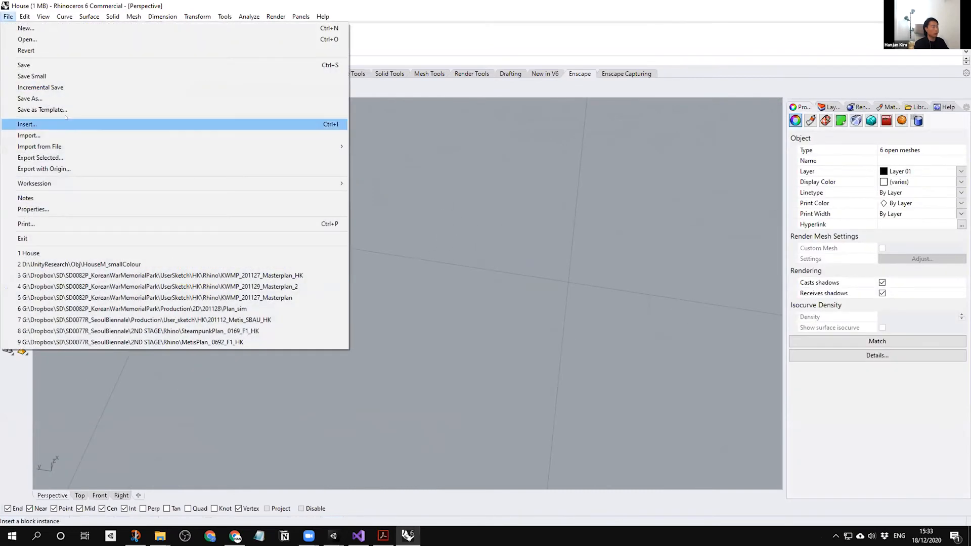
pyautogui.click(40, 157)
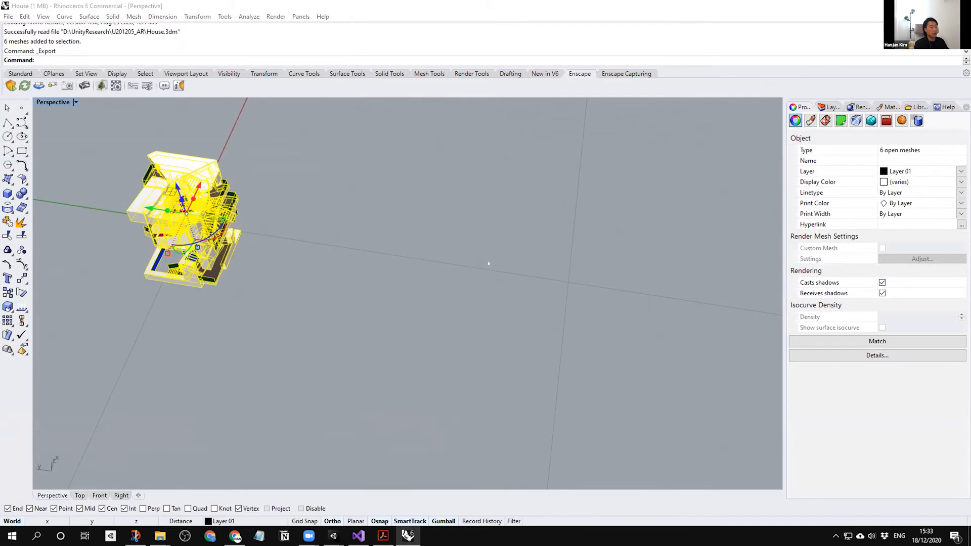
pyautogui.click(487, 309)
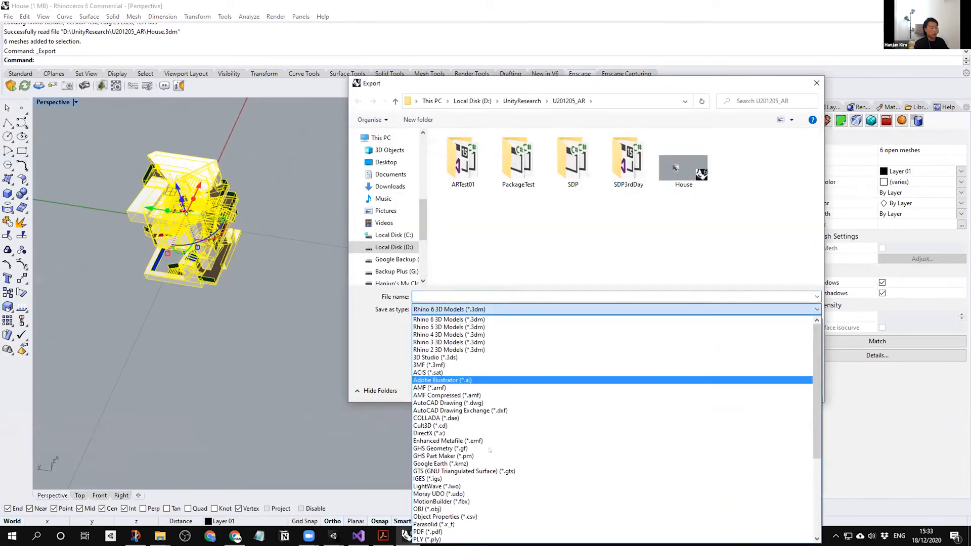
pyautogui.click(489, 509)
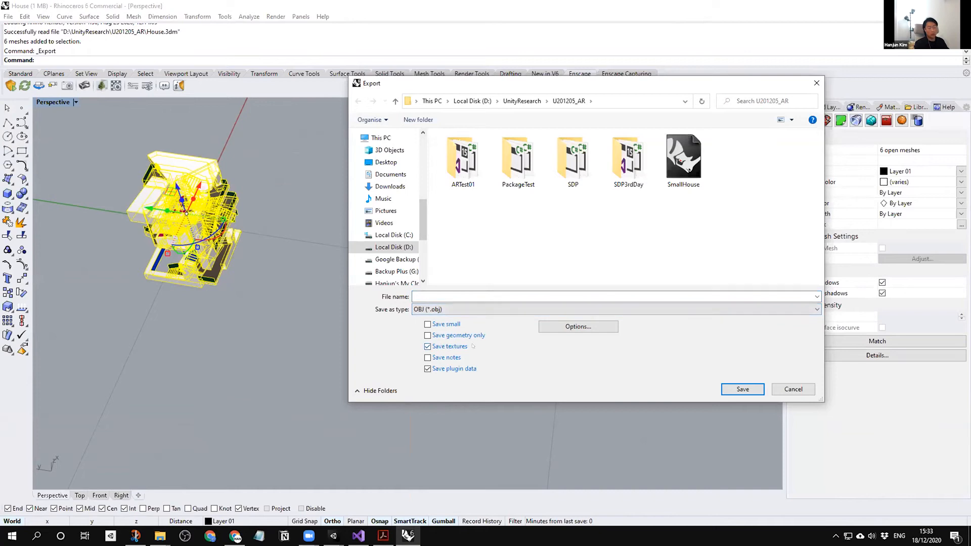
pyautogui.click(804, 389)
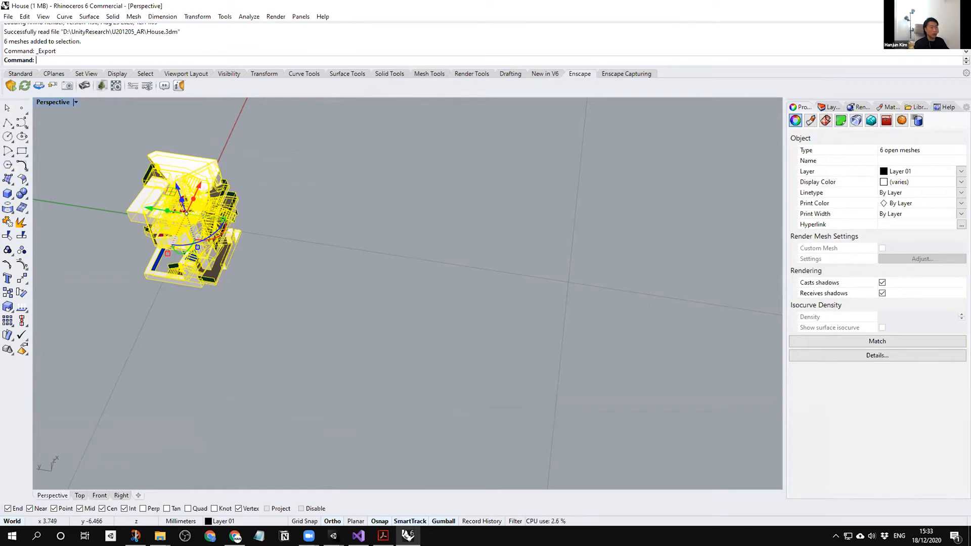
pyautogui.hotkey('alt', 'F4')
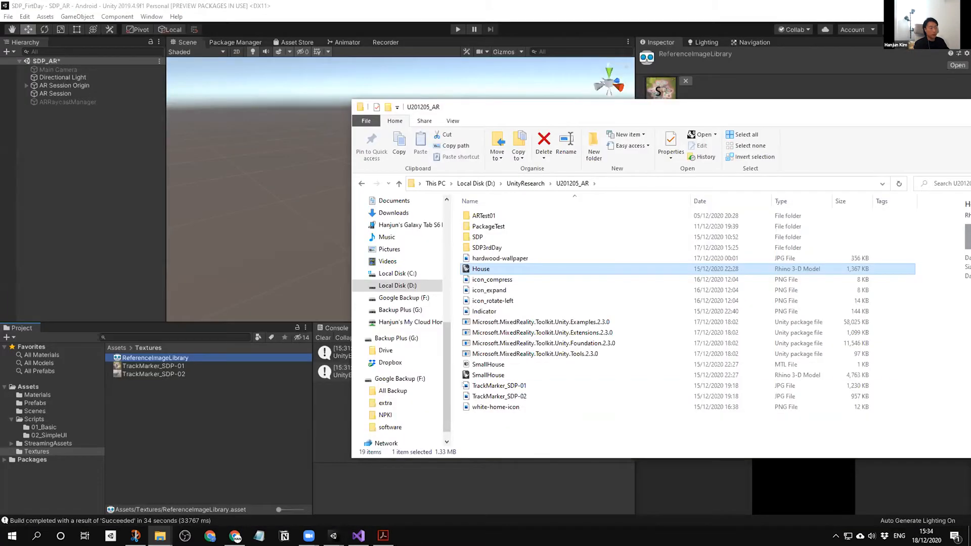
# - Import the SmallHouse model and its MTL material file from the U201205_AR folder into Unity's Prefabs folder
pyautogui.click(552, 365)
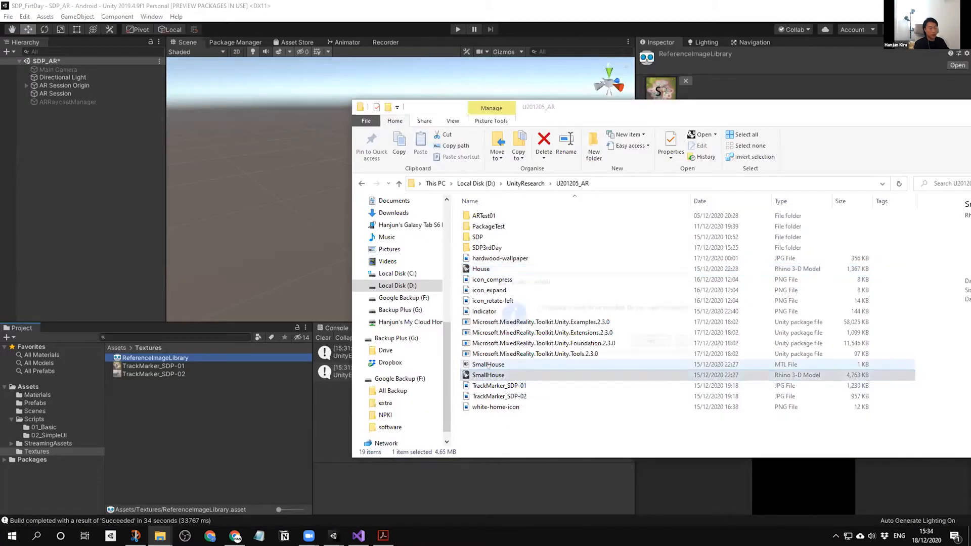
pyautogui.keyDown('shift'); pyautogui.click(537, 374); pyautogui.keyUp('shift')
pyautogui.moveTo(537, 375); pyautogui.dragTo(478, 367)
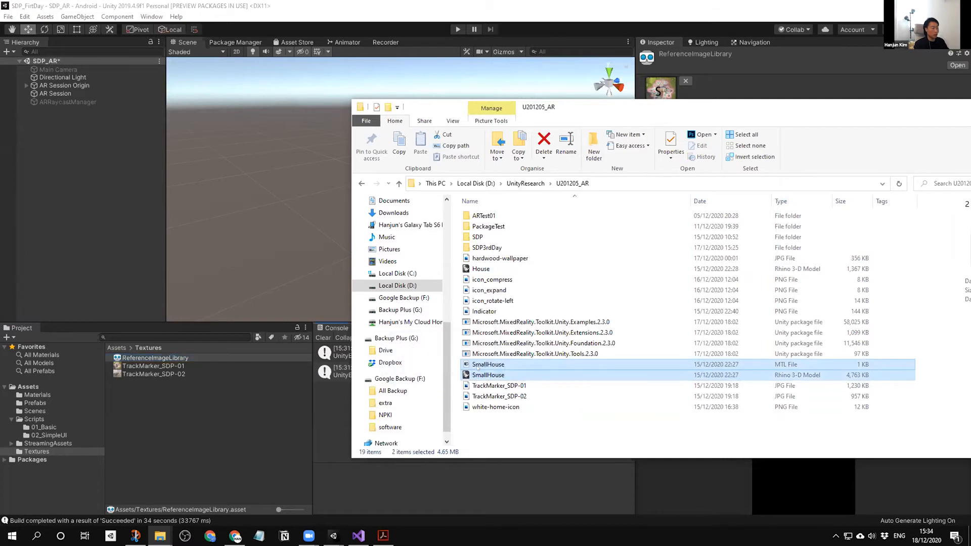
pyautogui.click(49, 403)
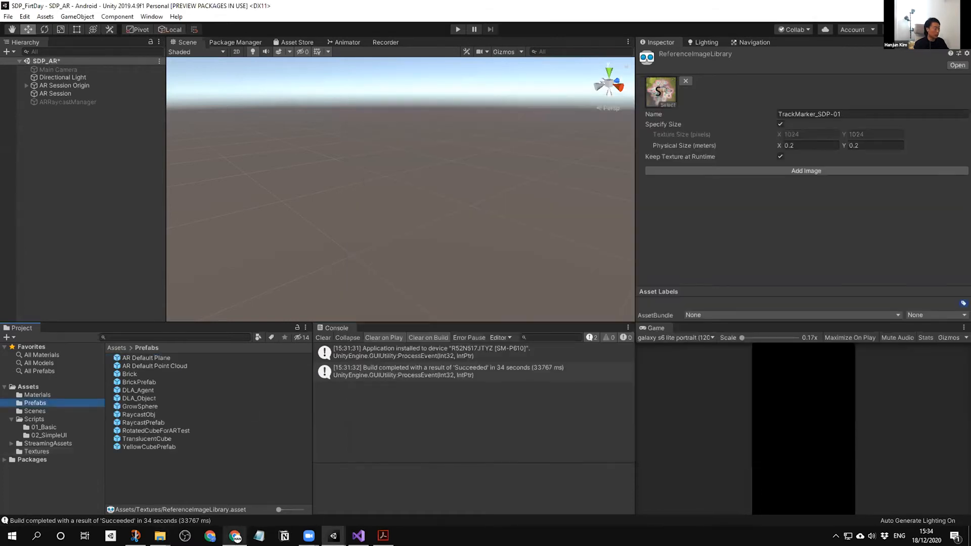
pyautogui.moveTo(160, 536)
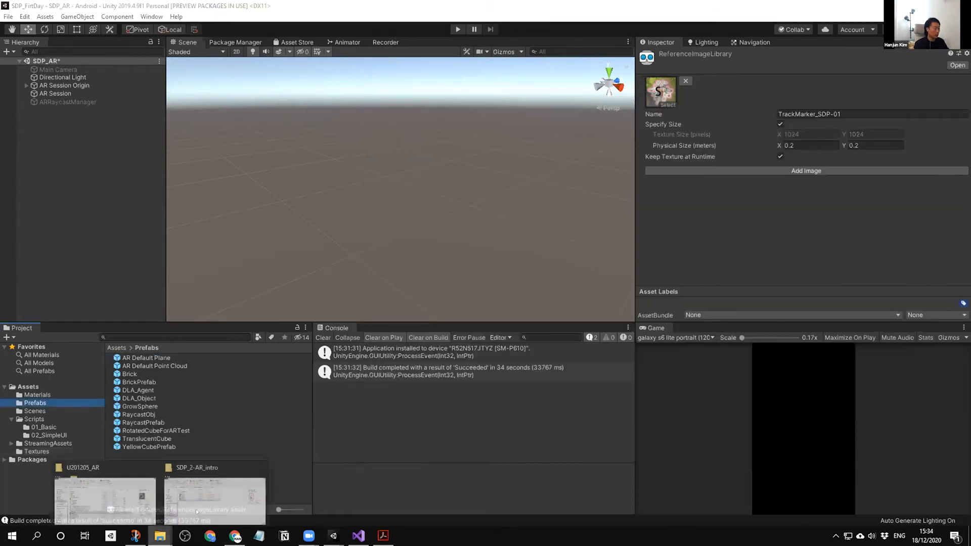
pyautogui.click(105, 498)
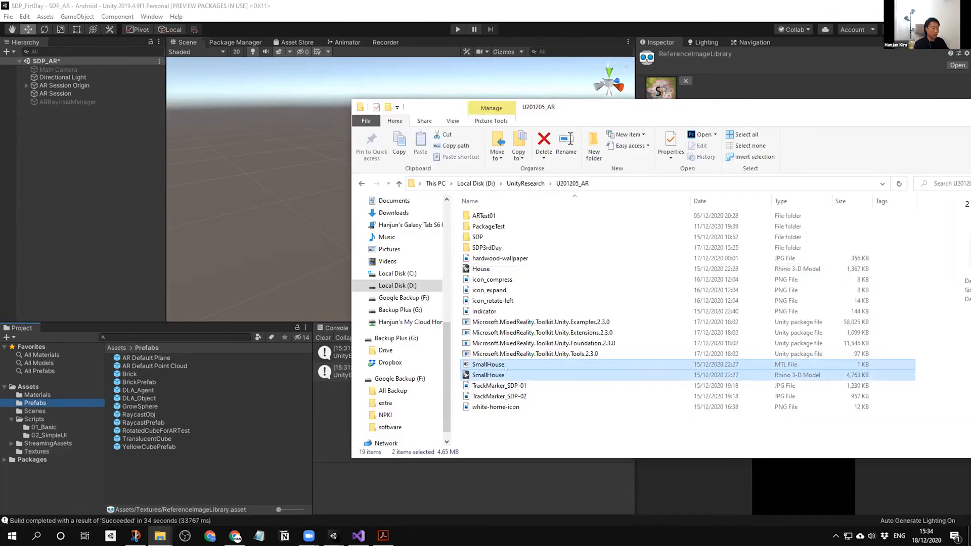
pyautogui.click(190, 475)
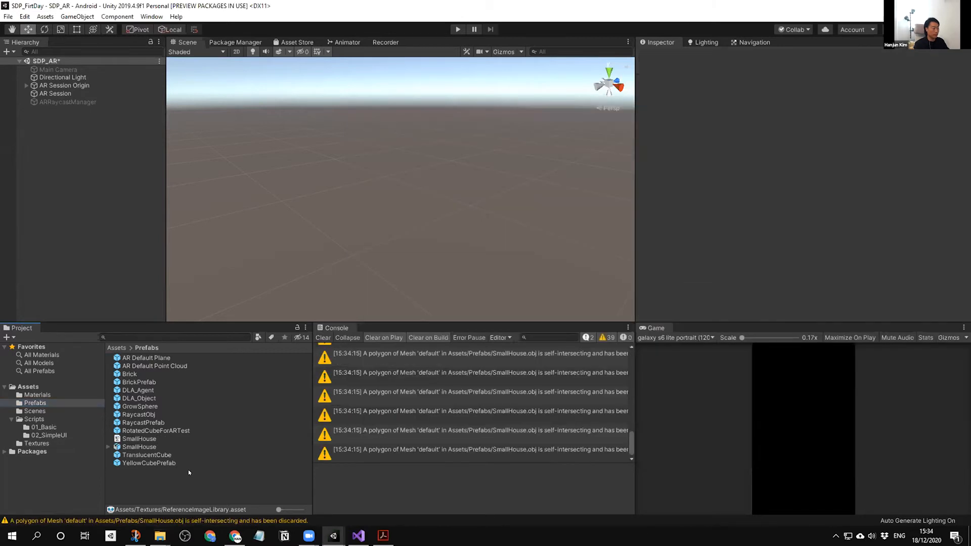
# - Place the imported SmallHouse model from the Prefabs folder into the SDP_AR scene
pyautogui.click(139, 447)
pyautogui.click(139, 439)
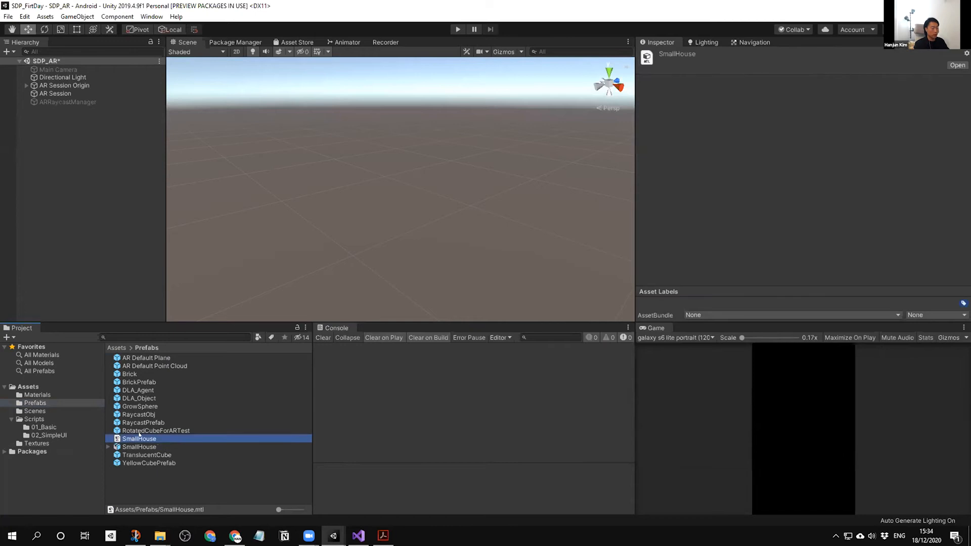
pyautogui.click(140, 447)
pyautogui.moveTo(134, 444); pyautogui.dragTo(352, 257)
pyautogui.scroll(3, 344, 259)
pyautogui.moveTo(317, 262); pyautogui.dragTo(327, 173, button='middle')
pyautogui.scroll(4, 326, 173)
pyautogui.press('f')
pyautogui.moveTo(333, 175); pyautogui.dragTo(387, 116, button='right')
pyautogui.moveTo(397, 182); pyautogui.dragTo(402, 80, button='middle')
pyautogui.scroll(-5, 401, 81)
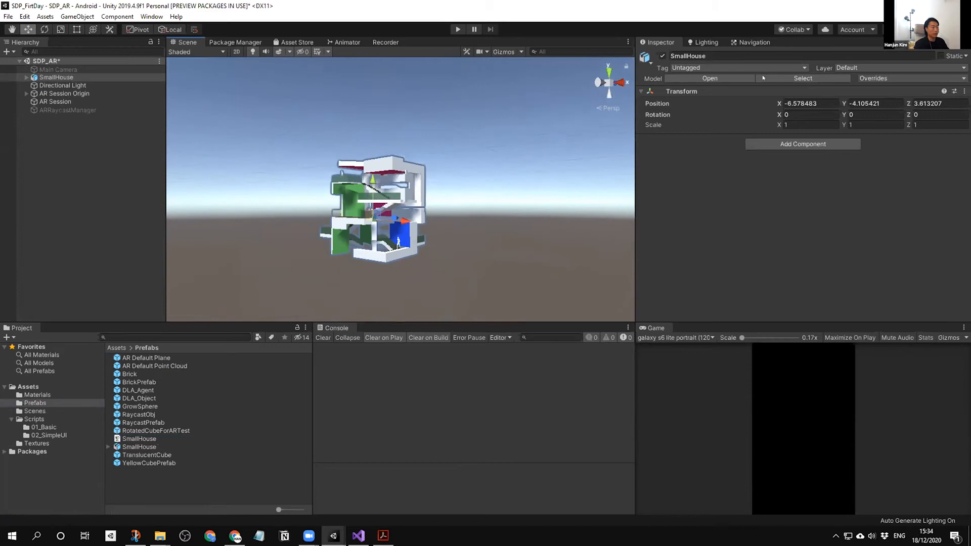
# - Reset SmallHouse's position to 0, 0, 0 and frame the house in the Scene view
pyautogui.rightClick(683, 91)
pyautogui.click(701, 96)
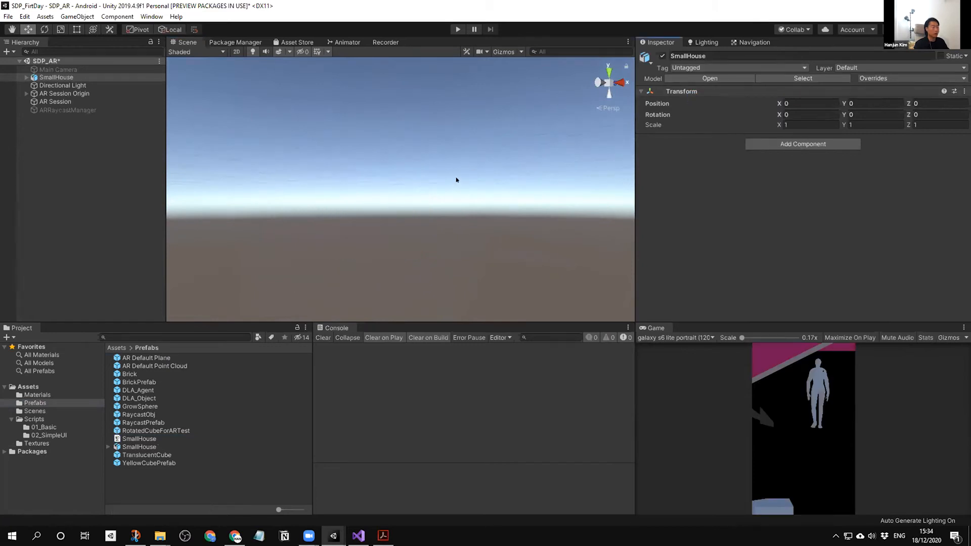
pyautogui.click(50, 77)
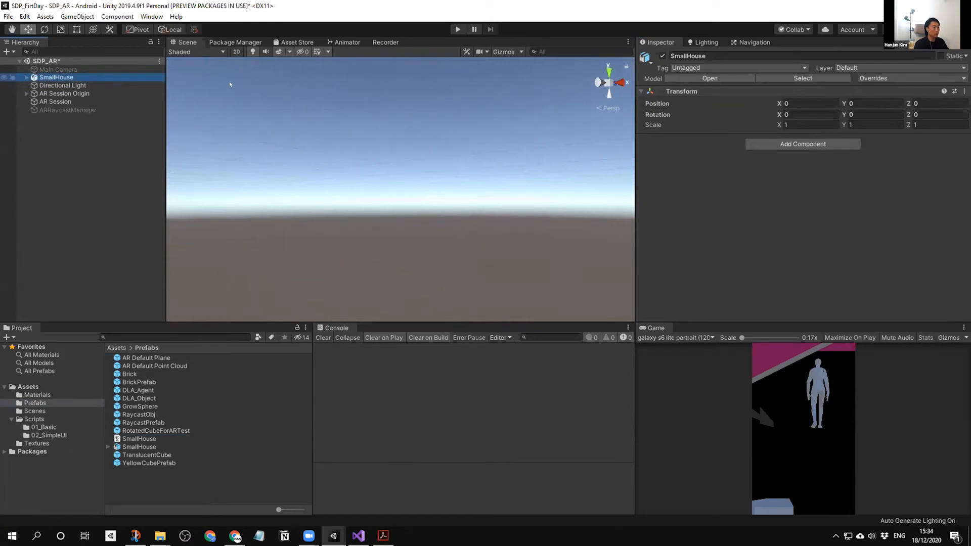
pyautogui.click(413, 42)
pyautogui.press('f')
pyautogui.moveTo(488, 96); pyautogui.dragTo(415, 172, button='right')
pyautogui.scroll(-5, 414, 172)
pyautogui.moveTo(414, 172); pyautogui.dragTo(346, 209, button='middle')
pyautogui.scroll(7, 377, 208)
pyautogui.scroll(-5, 346, 209)
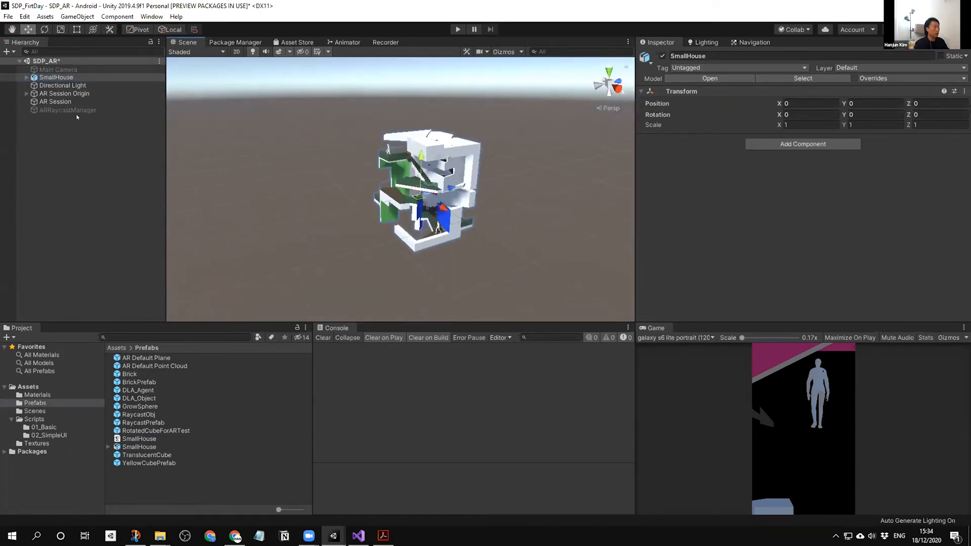
# - Check SmallHouse's child object in the scene hierarchy and unpack the SmallHouse prefab completely
pyautogui.click(28, 77)
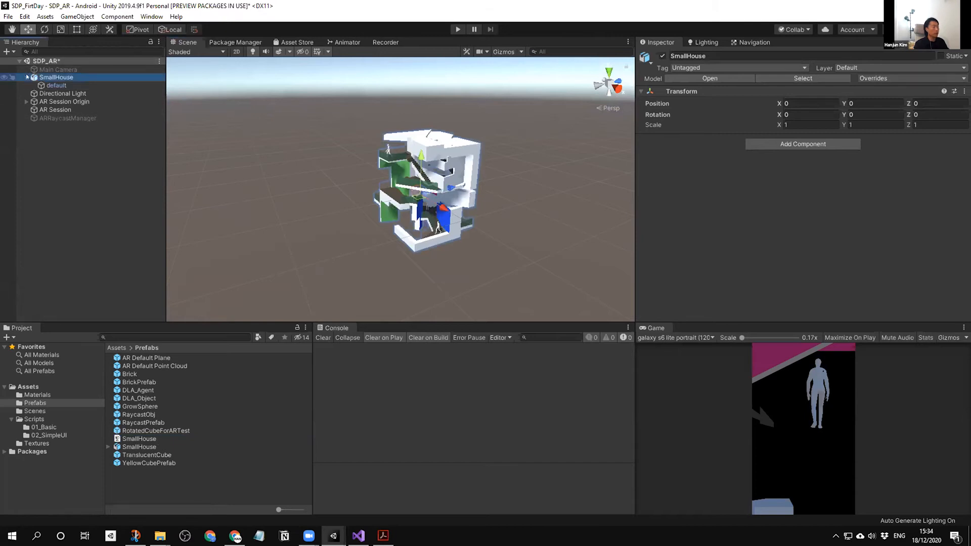
pyautogui.click(26, 77)
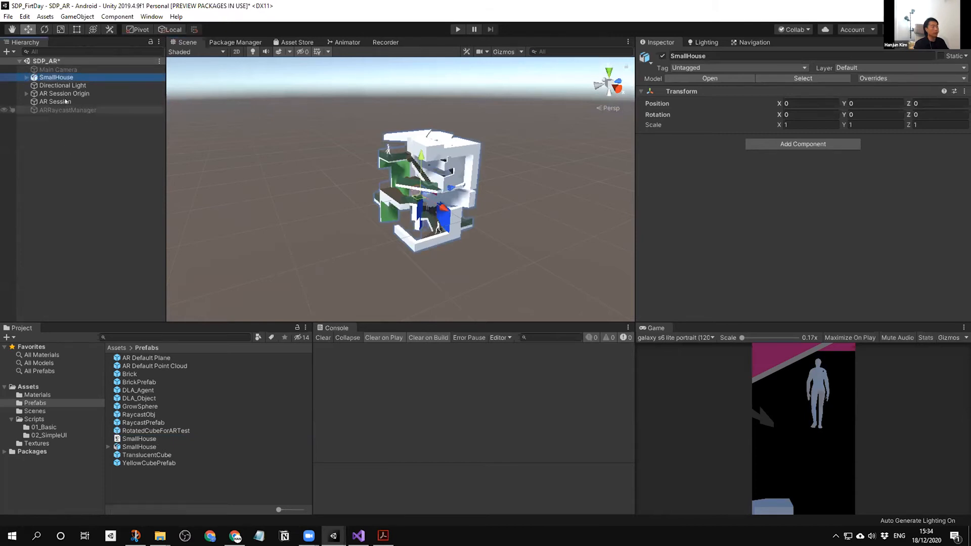
pyautogui.click(91, 231)
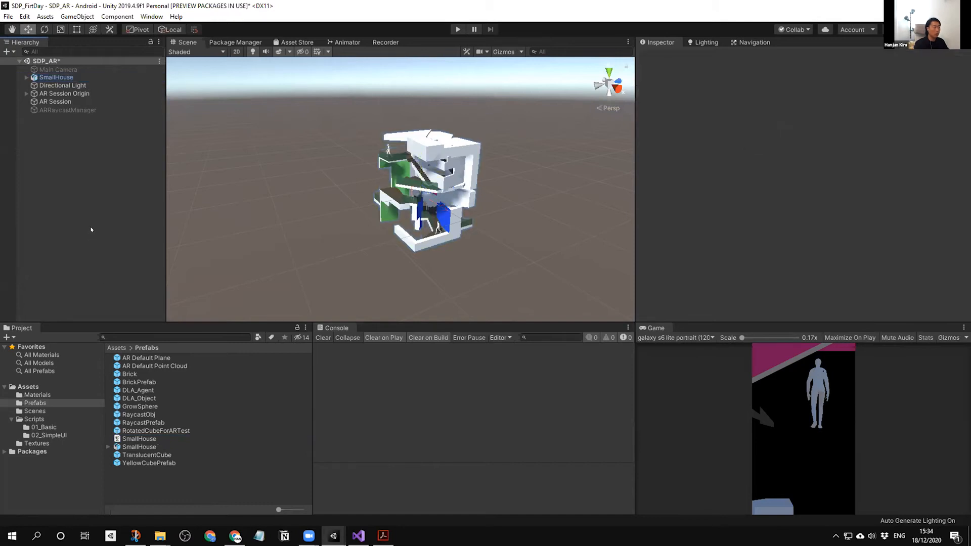
pyautogui.rightClick(51, 78)
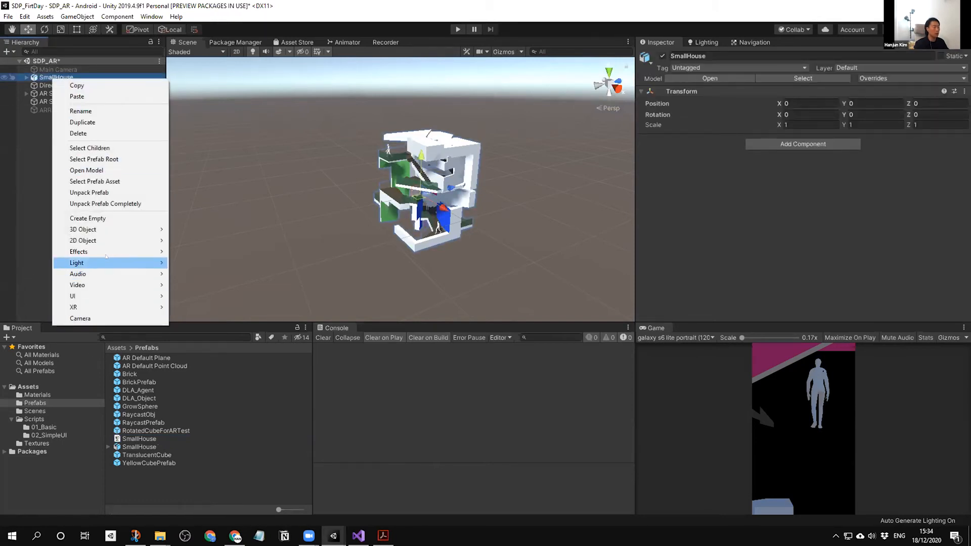
pyautogui.click(91, 202)
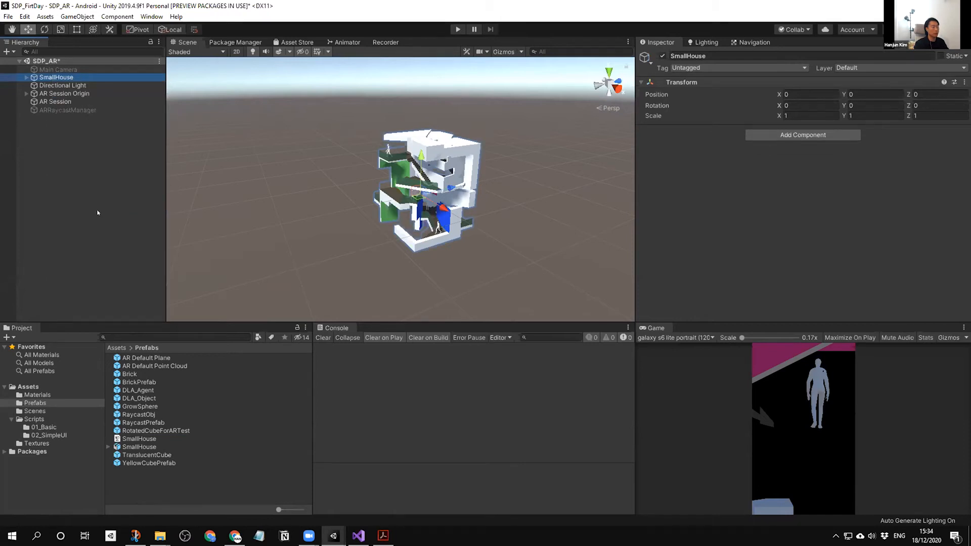
# - Save the unpacked SmallHouse object as a new prefab in the Prefabs folder
pyautogui.click(44, 78)
pyautogui.moveTo(45, 78); pyautogui.dragTo(171, 487)
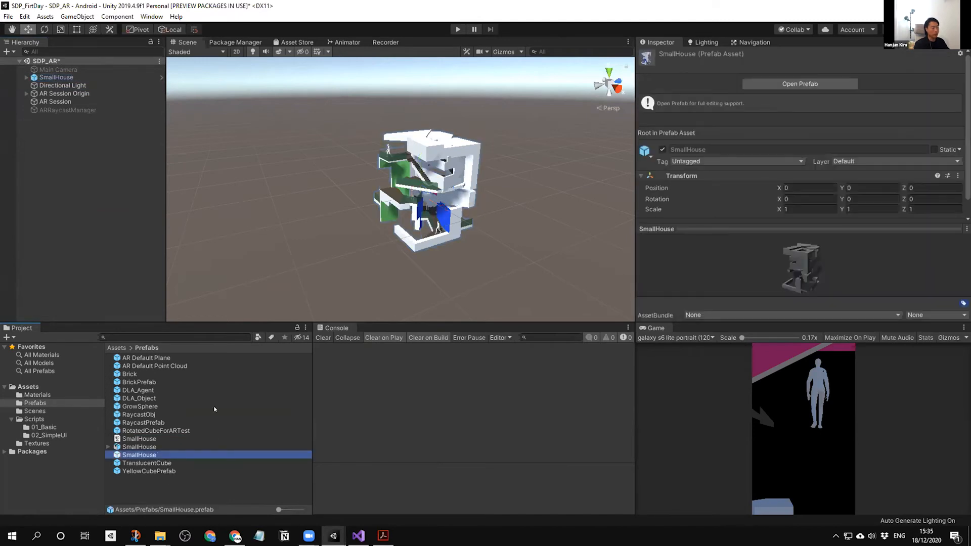
pyautogui.click(147, 447)
pyautogui.click(147, 455)
pyautogui.click(164, 479)
pyautogui.click(148, 455)
pyautogui.moveTo(489, 263); pyautogui.dragTo(494, 199, button='right')
pyautogui.moveTo(494, 199); pyautogui.dragTo(466, 158, button='middle')
pyautogui.scroll(-8, 417, 180)
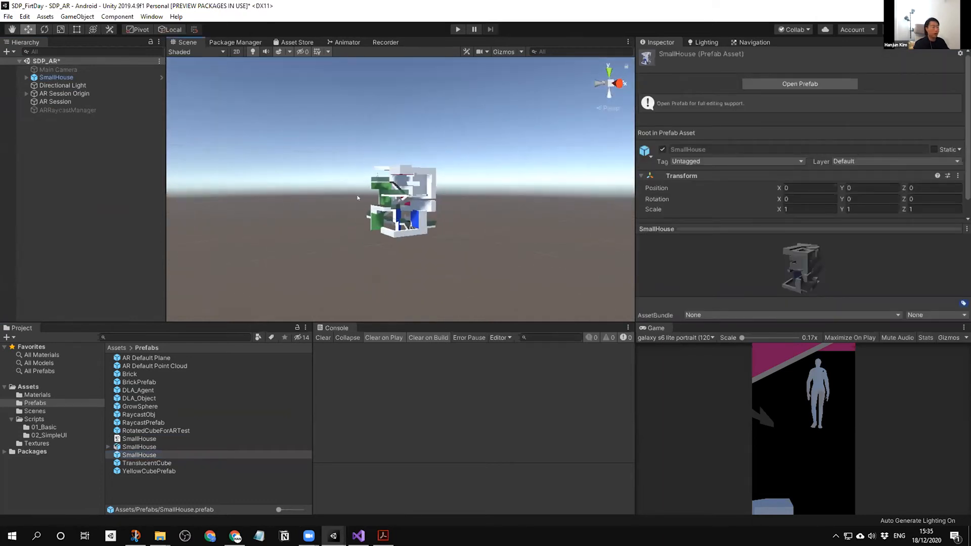
pyautogui.scroll(-3, 359, 198)
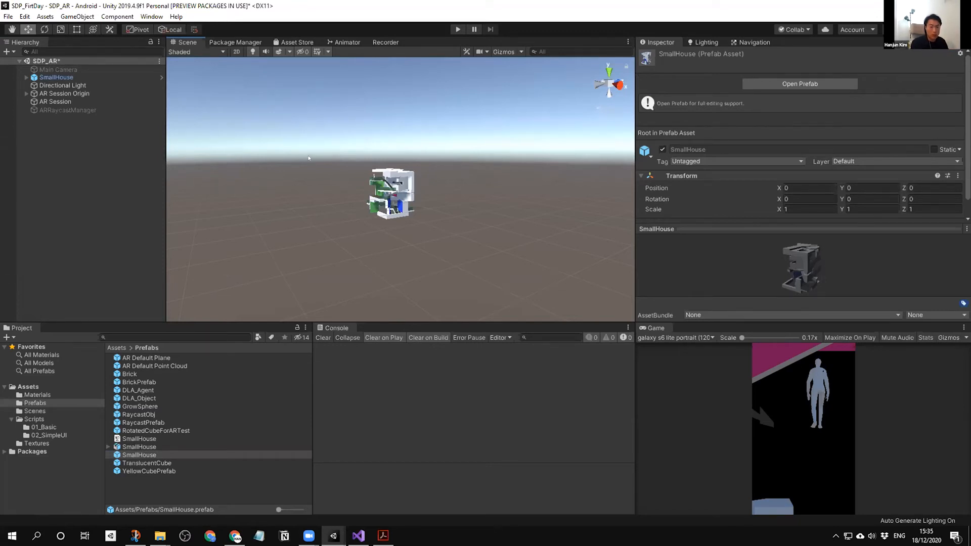
pyautogui.click(303, 189)
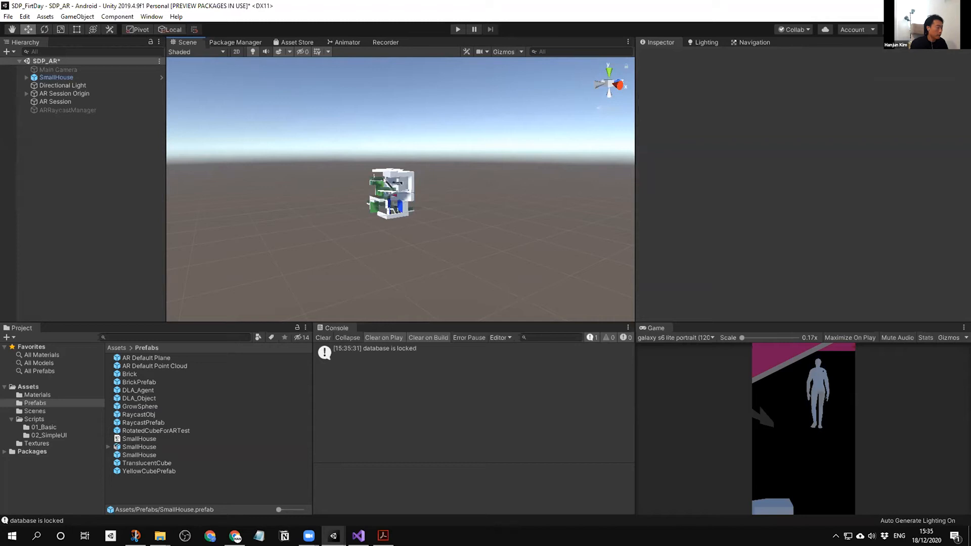
pyautogui.click(178, 490)
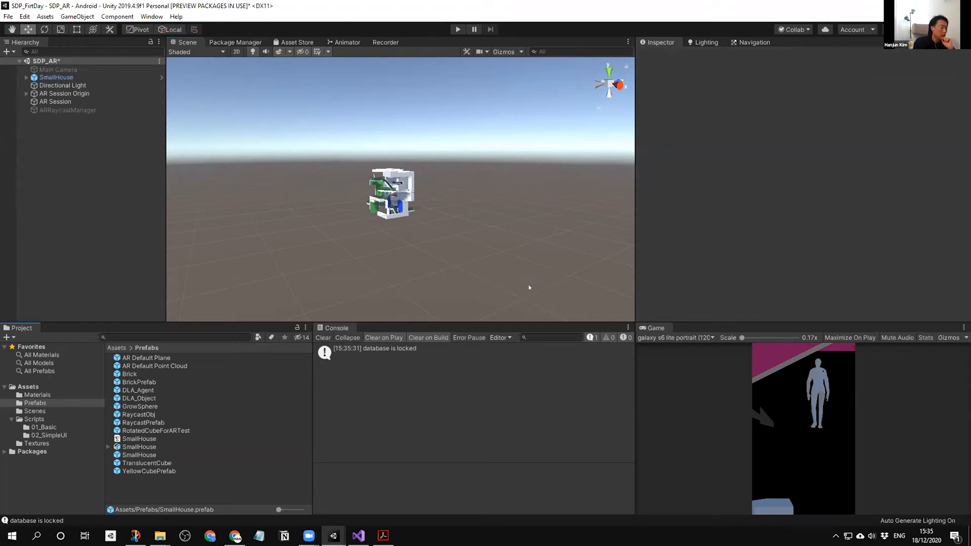
pyautogui.click(414, 200)
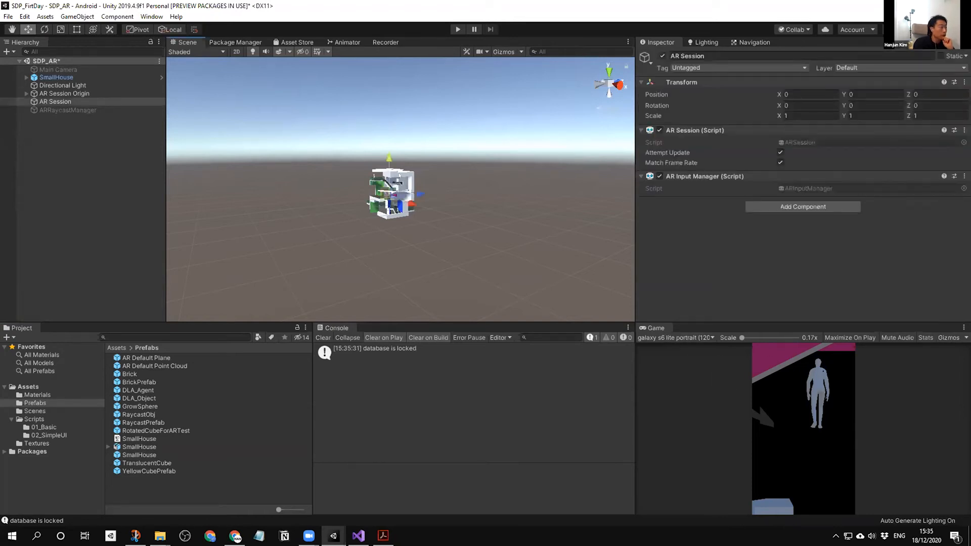
# - Add a Cube to the scene beside SmallHouse and reset its Transform to serve as a size reference
pyautogui.click(50, 126)
pyautogui.click(393, 193)
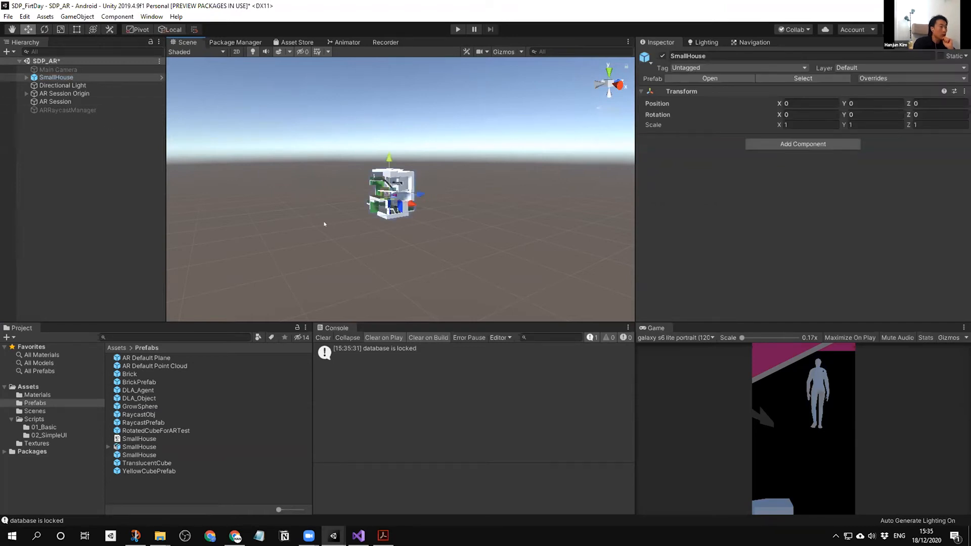
pyautogui.press('f')
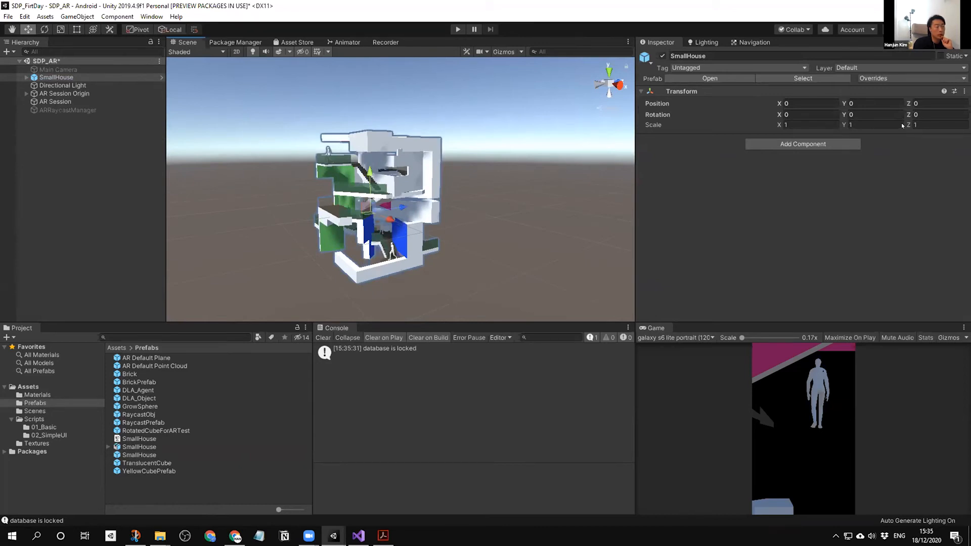
pyautogui.rightClick(27, 159)
pyautogui.moveTo(91, 294)
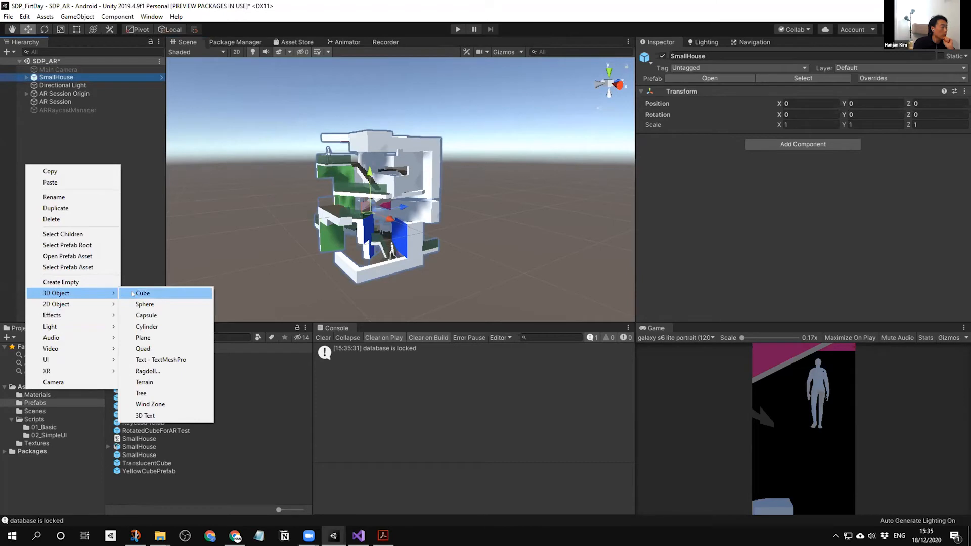
pyautogui.click(132, 293)
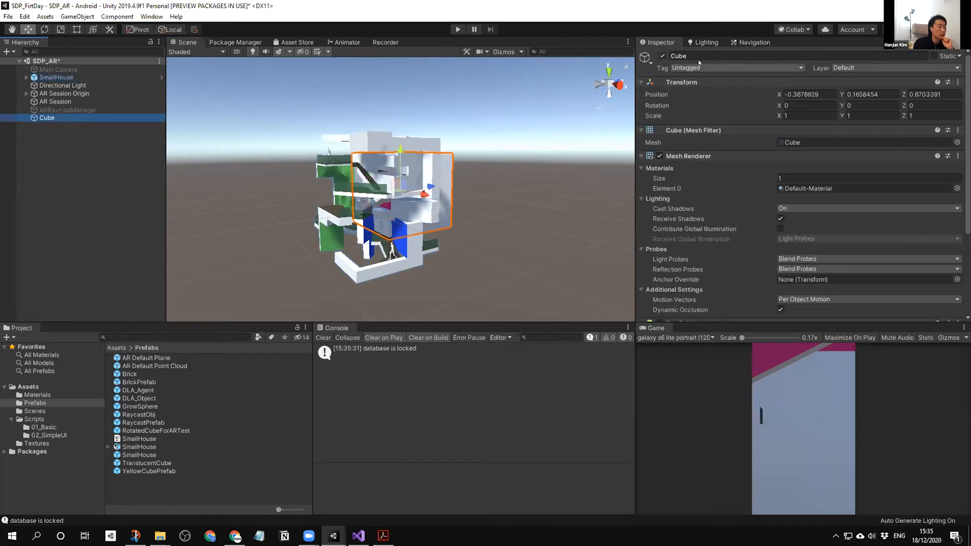
pyautogui.rightClick(667, 82)
pyautogui.click(678, 85)
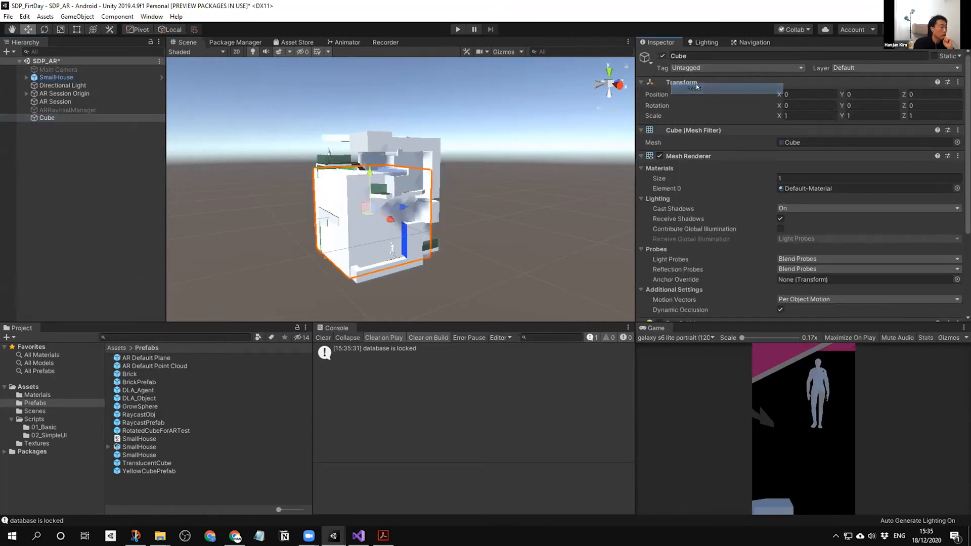
# - Compare the size of SmallHouse with the default cube from several sides in the Scene view
pyautogui.moveTo(360, 189); pyautogui.dragTo(323, 225, button='right')
pyautogui.moveTo(498, 189); pyautogui.dragTo(459, 215, button='middle')
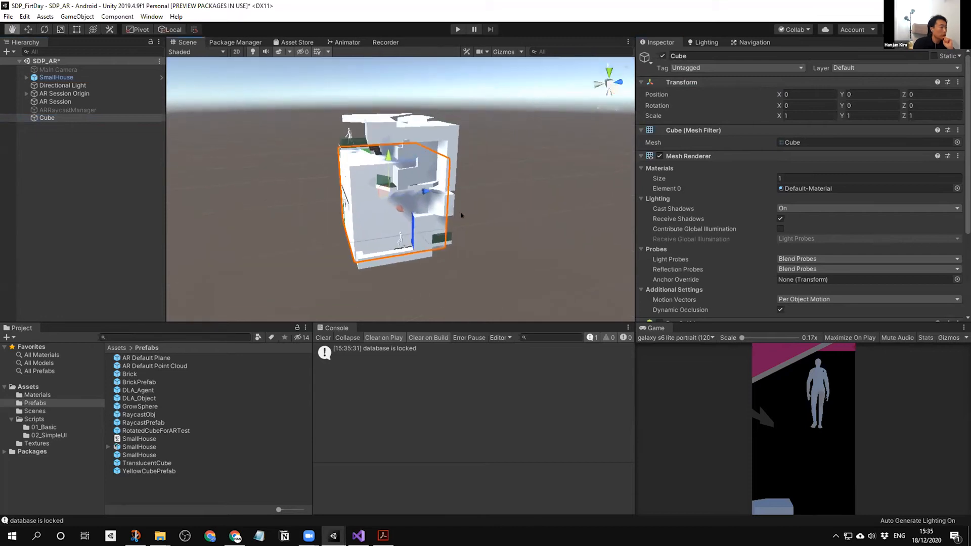
pyautogui.moveTo(459, 214); pyautogui.dragTo(442, 188, button='right')
pyautogui.moveTo(442, 189); pyautogui.dragTo(288, 188, button='middle')
pyautogui.scroll(-3, 288, 189)
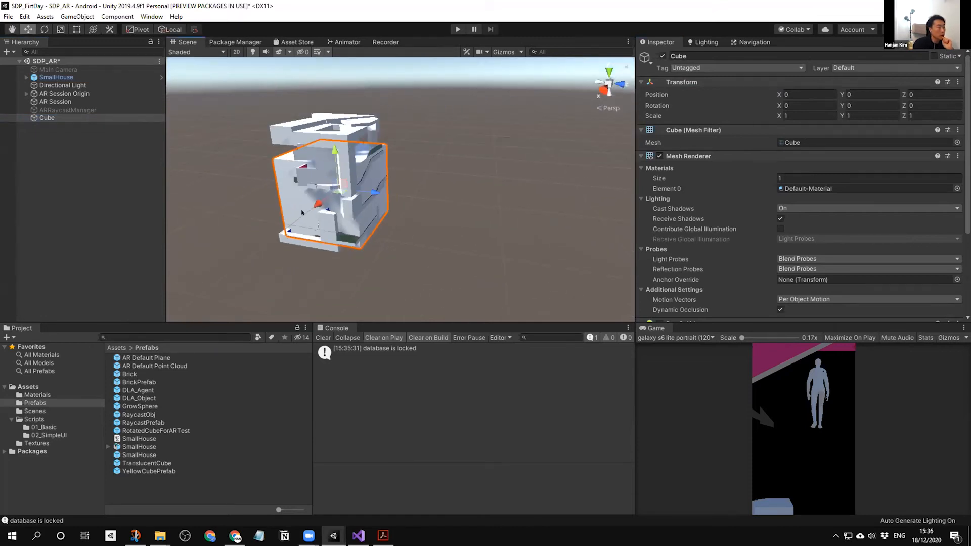
pyautogui.moveTo(288, 188); pyautogui.dragTo(347, 208, button='right')
pyautogui.moveTo(347, 208); pyautogui.dragTo(476, 194, button='middle')
pyautogui.scroll(-3, 476, 194)
pyautogui.moveTo(315, 195); pyautogui.dragTo(390, 196, button='right')
pyautogui.moveTo(390, 196); pyautogui.dragTo(475, 194, button='middle')
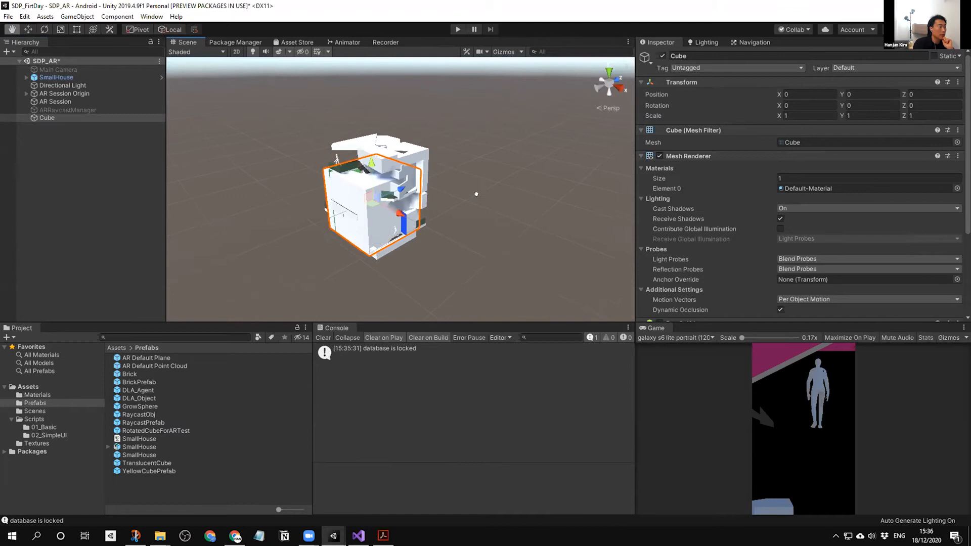
pyautogui.scroll(6, 350, 190)
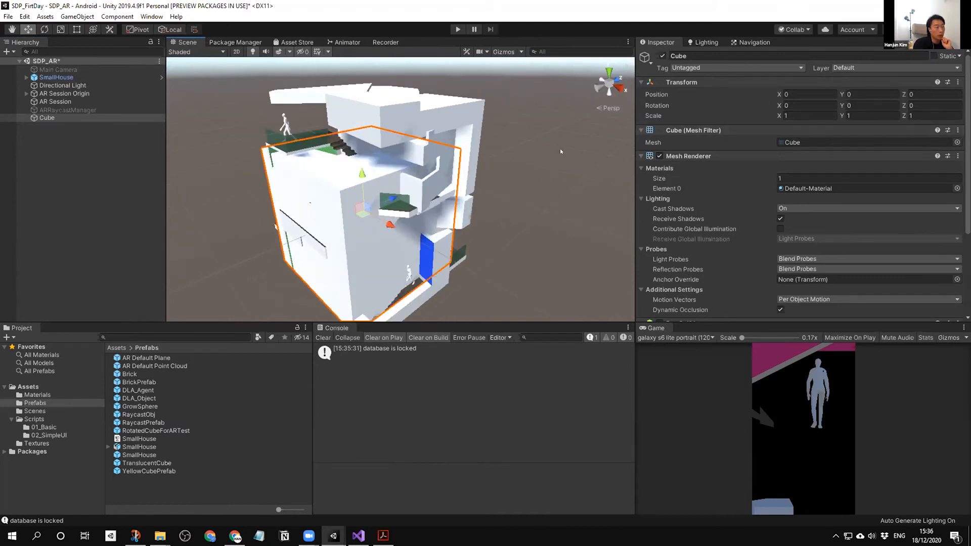
# - Delete the reference Cube from the SDP_AR scene
pyautogui.click(91, 167)
pyautogui.click(35, 117)
pyautogui.press('Delete')
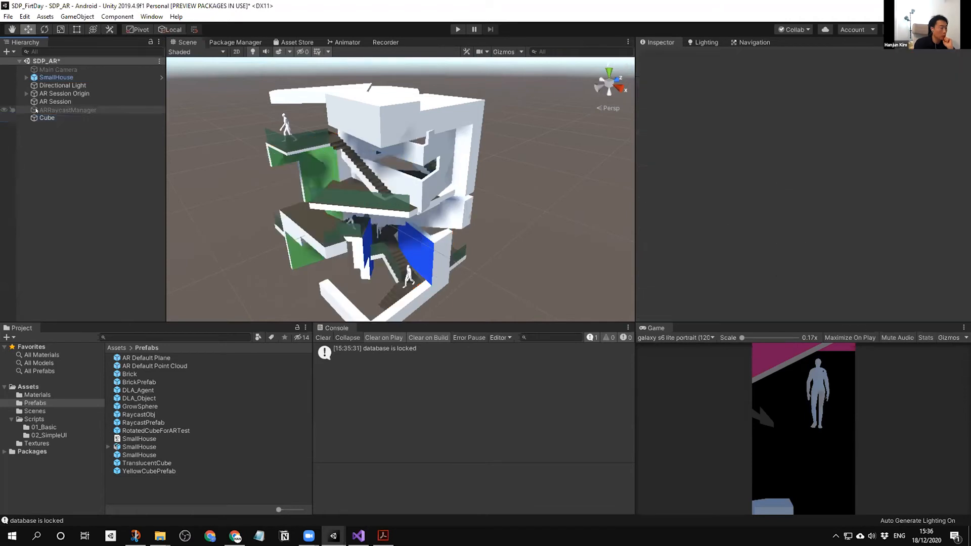
# - Remove the SmallHouse instance from the SDP_AR scene, keeping its prefab asset in the Prefabs folder
pyautogui.click(56, 77)
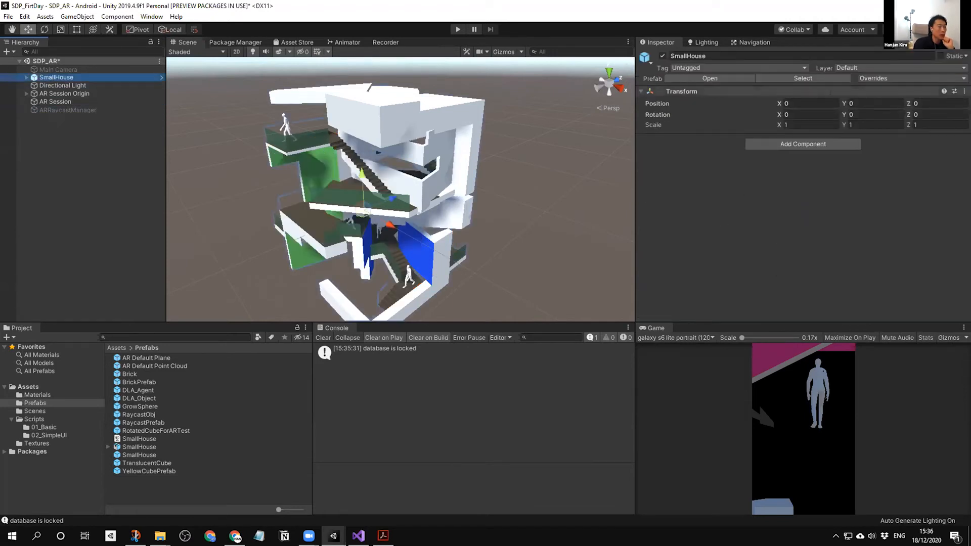
pyautogui.click(157, 449)
pyautogui.click(68, 77)
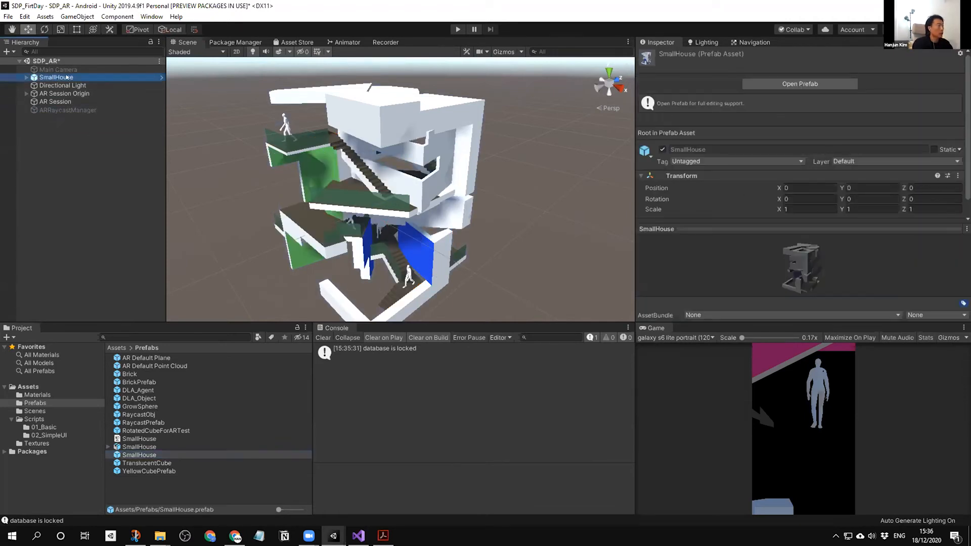
pyautogui.press('Delete')
# - Set the SmallHouse prefab asset's scale to 0.2 on the X, Y and Z axes
pyautogui.click(141, 456)
pyautogui.click(809, 209)
pyautogui.write('0.2')
pyautogui.press('Tab')
pyautogui.write('0.2')
pyautogui.press('Tab')
pyautogui.write('0.2')
pyautogui.click(872, 209)
pyautogui.click(438, 247)
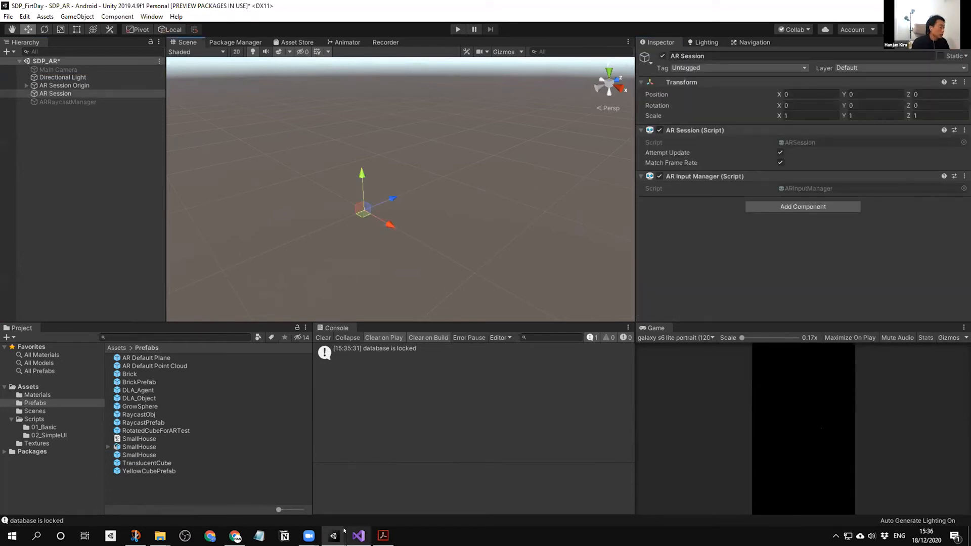
# - Switch to SDP_2-AR_HK.pdf in Adobe Acrobat, view the Simple AR Place App slide and return to Unity
pyautogui.click(383, 536)
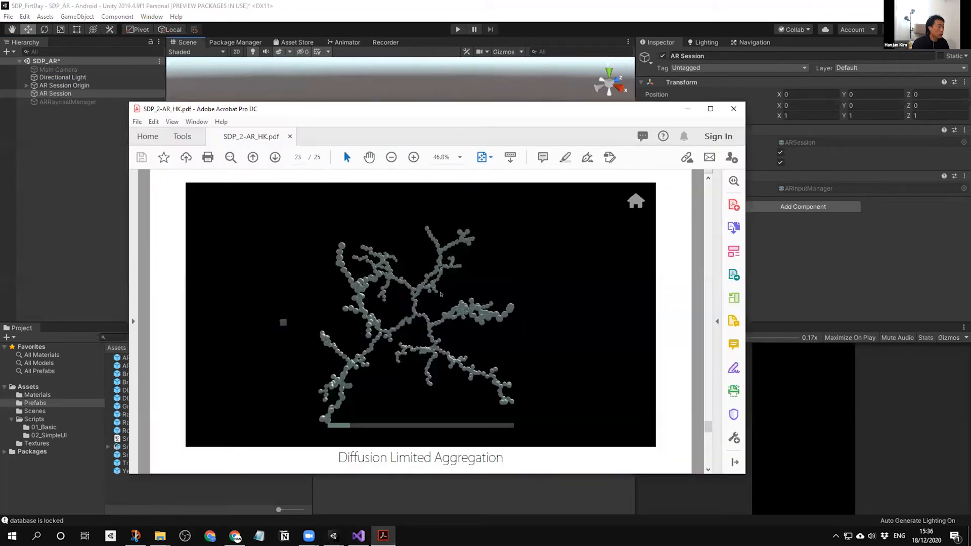
pyautogui.click(276, 154)
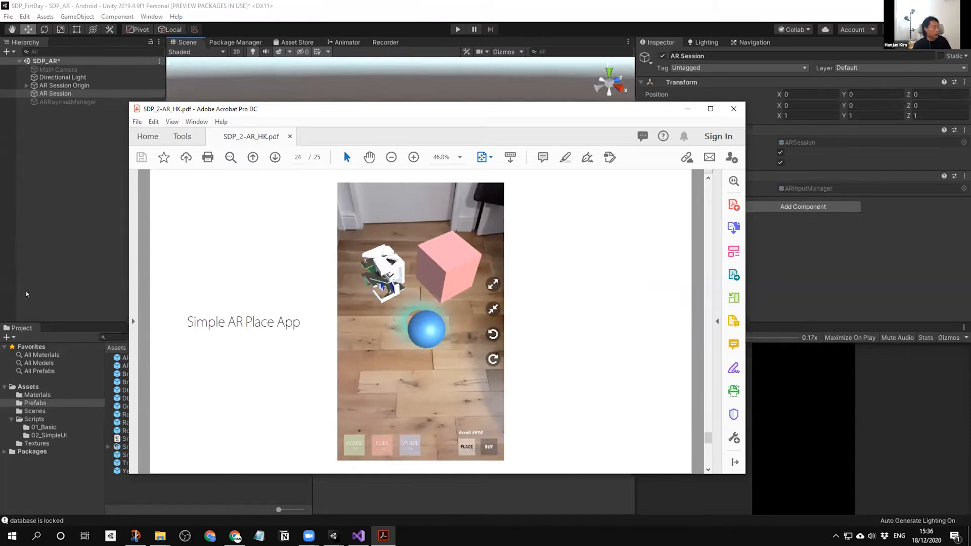
pyautogui.click(57, 498)
# - Open the project's Textures folder and preview Indicator.png from the U201205_AR folder in File Explorer
pyautogui.click(35, 442)
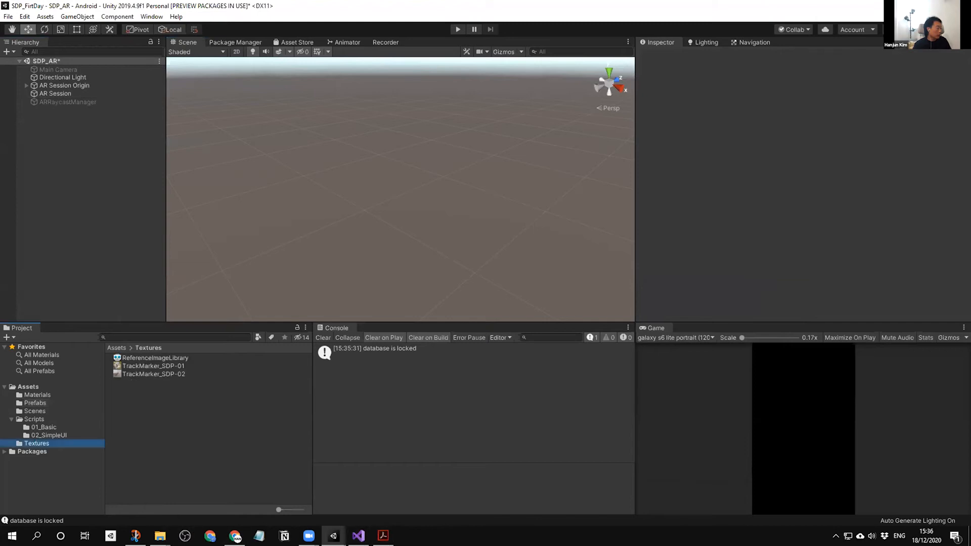
pyautogui.moveTo(160, 536)
pyautogui.click(104, 494)
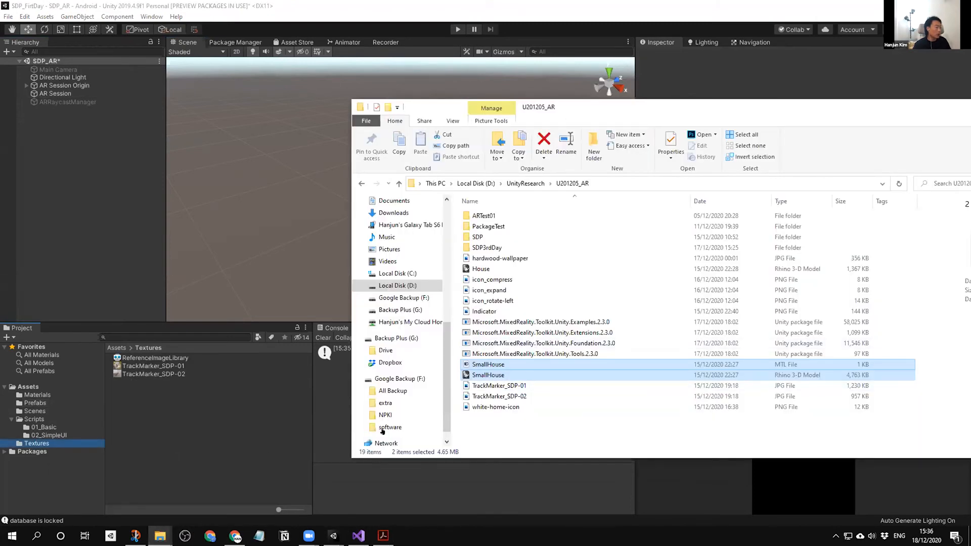
pyautogui.doubleClick(483, 311)
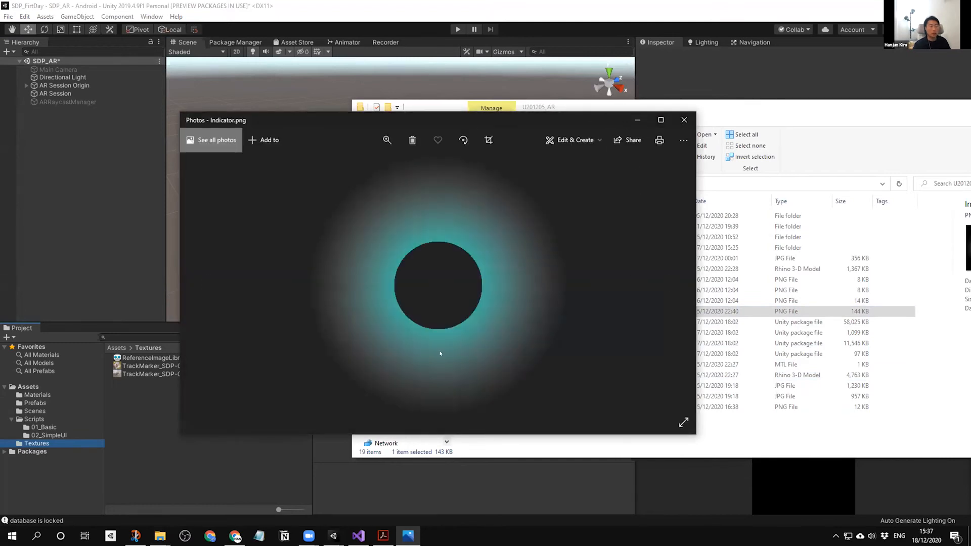
pyautogui.click(684, 120)
# - Switch to Chrome and locate Indicator.png in the Day1 folder on Google Drive
pyautogui.moveTo(478, 311); pyautogui.dragTo(563, 318)
pyautogui.click(235, 536)
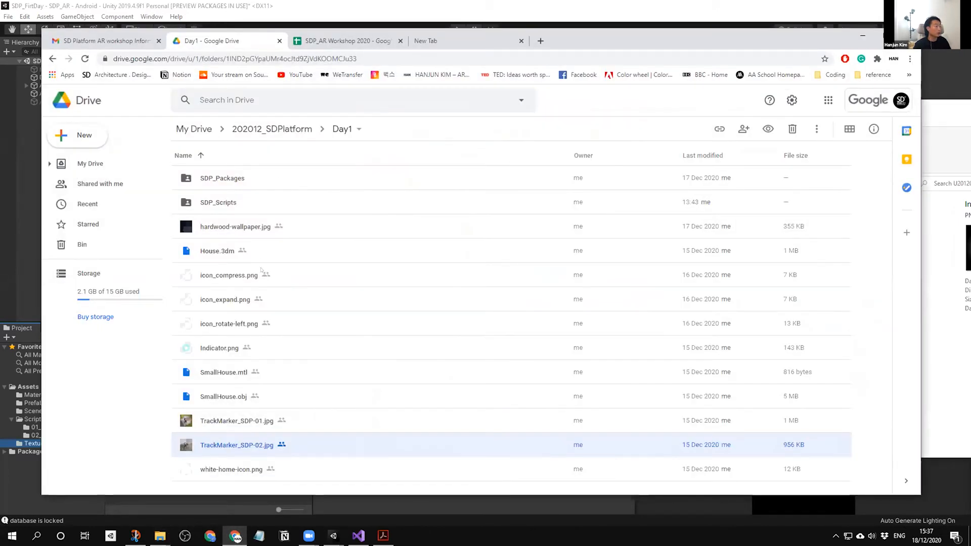
pyautogui.click(212, 348)
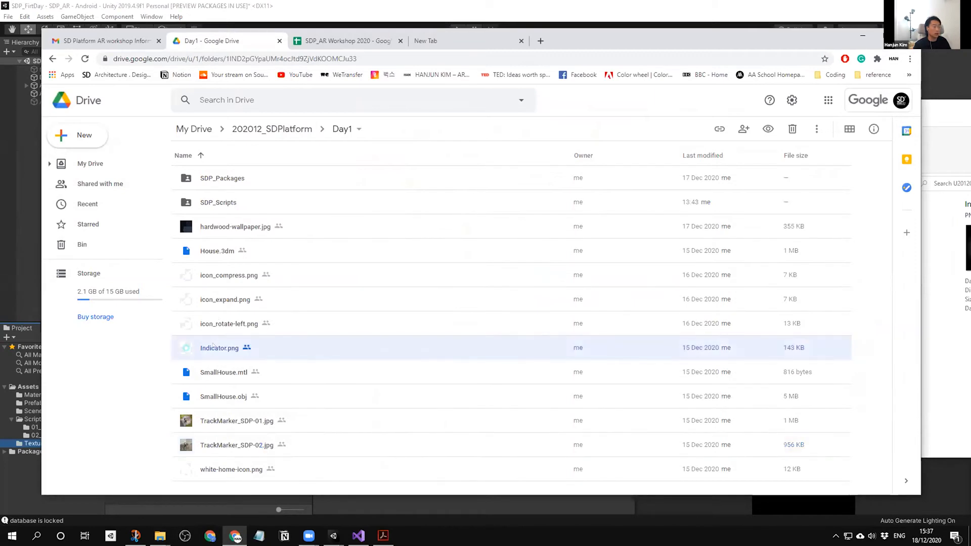
pyautogui.click(666, 16)
# - Import Indicator.png from the U201205_AR folder into the Unity project's Textures folder
pyautogui.click(148, 471)
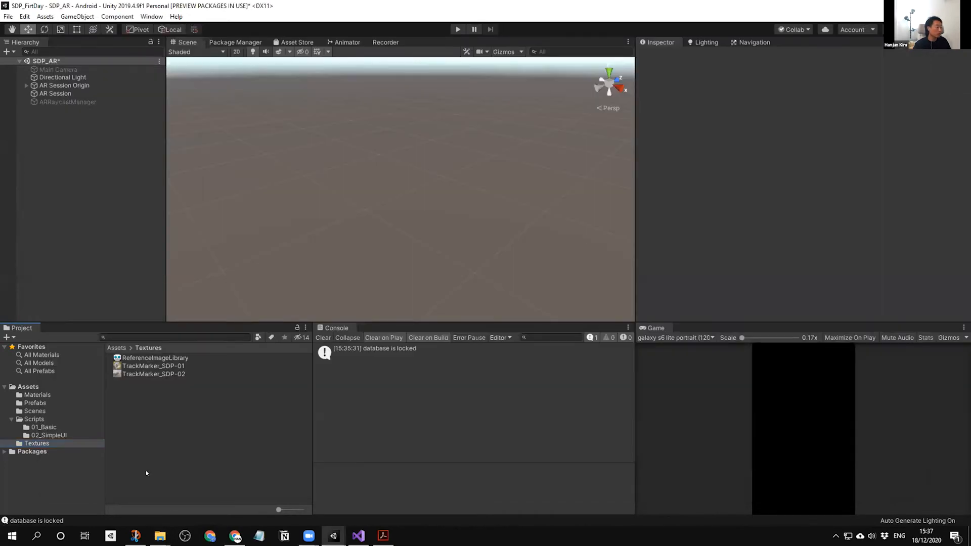
pyautogui.moveTo(160, 535)
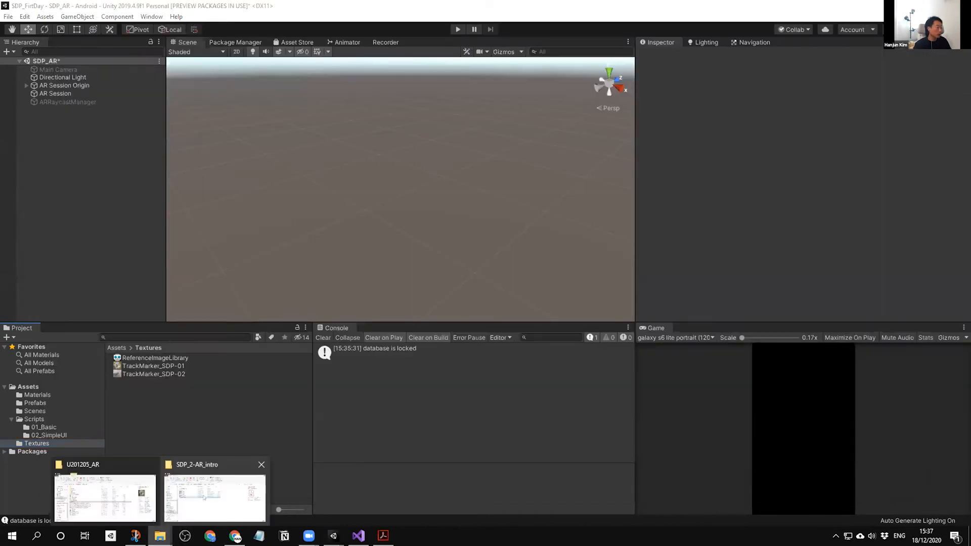
pyautogui.click(92, 489)
pyautogui.click(261, 464)
pyautogui.moveTo(488, 311); pyautogui.dragTo(175, 426)
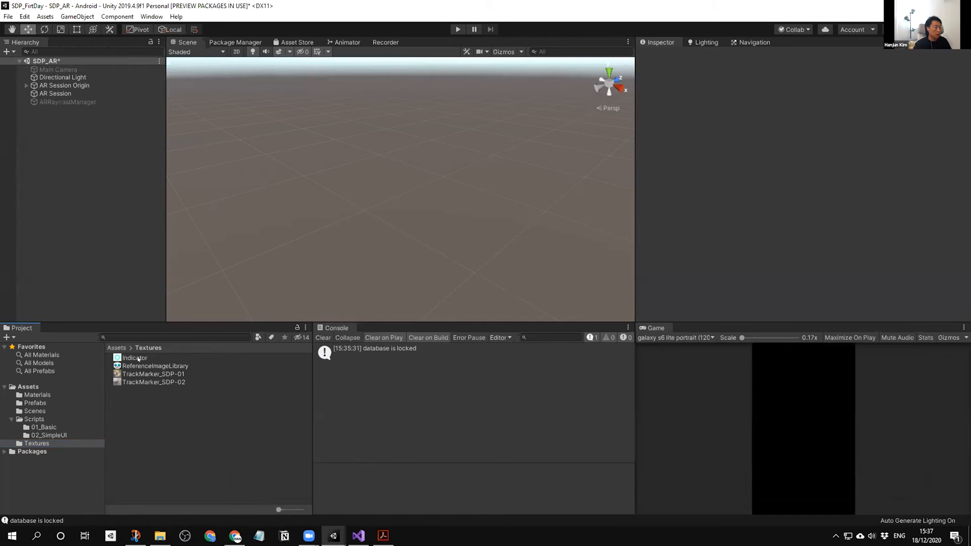
# - Keep the Indicator texture's type as Default, enable Alpha Is Transparency and apply the import settings
pyautogui.click(135, 358)
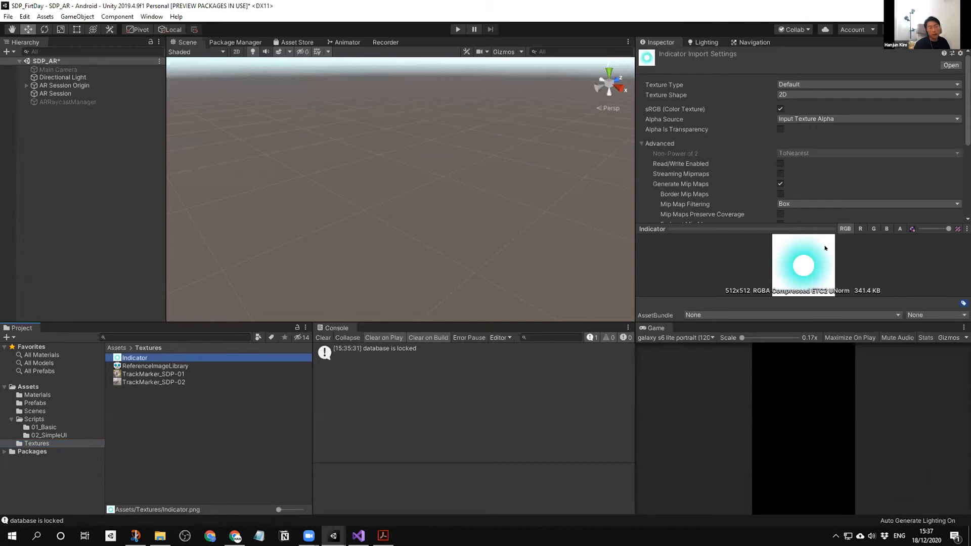
pyautogui.click(794, 84)
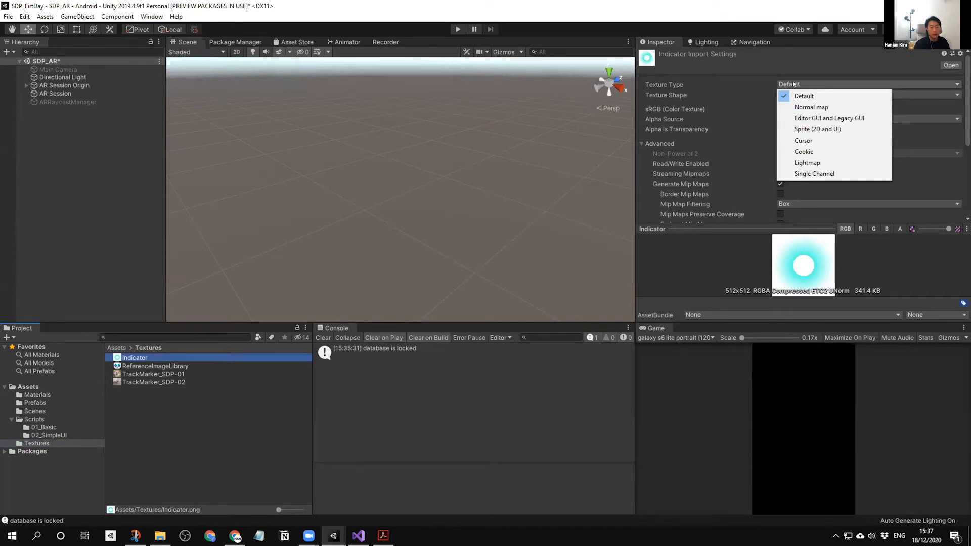
pyautogui.click(873, 96)
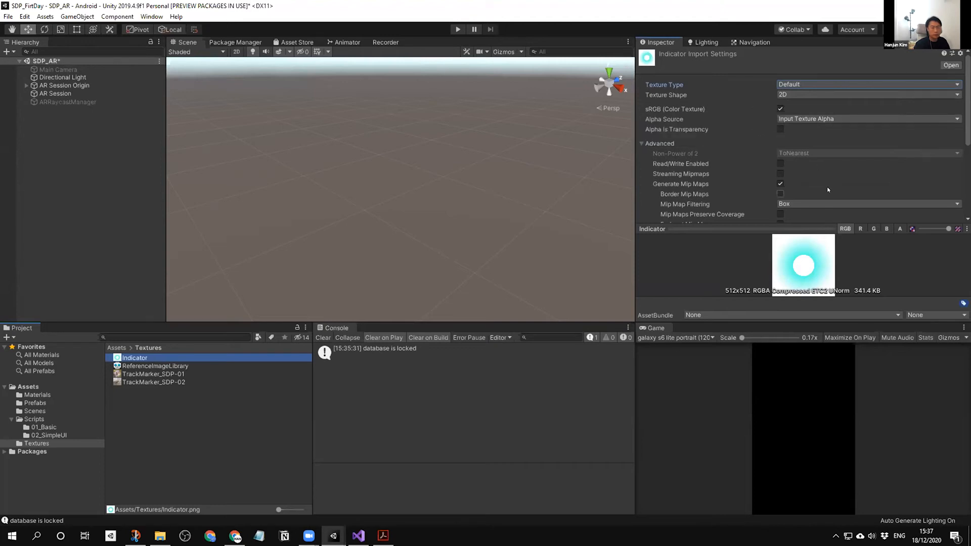
pyautogui.click(780, 130)
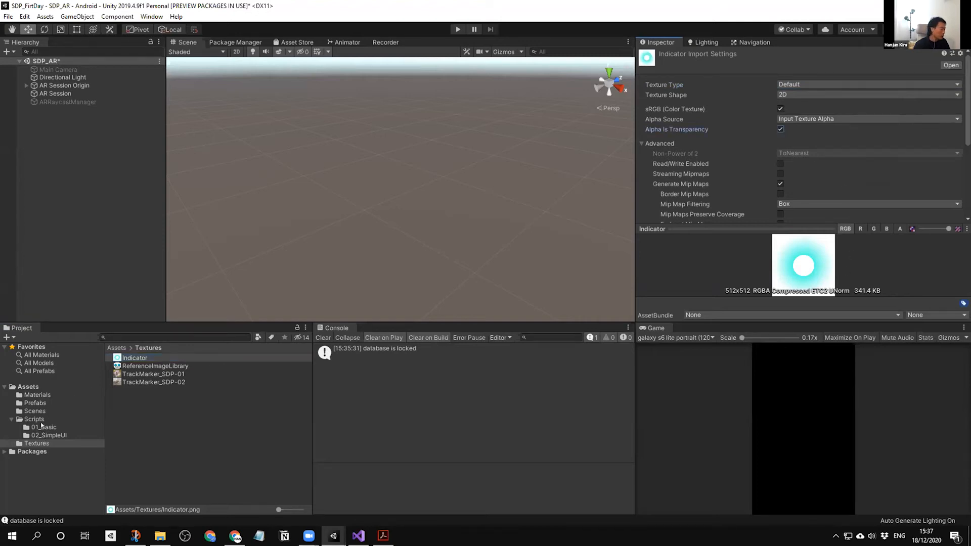
pyautogui.click(35, 402)
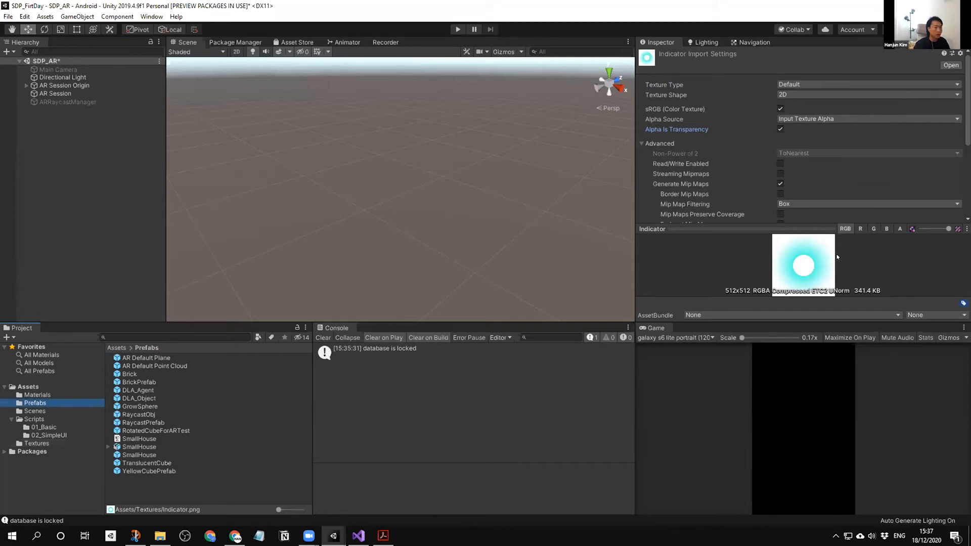
pyautogui.moveTo(967, 106); pyautogui.dragTo(967, 182)
pyautogui.click(947, 213)
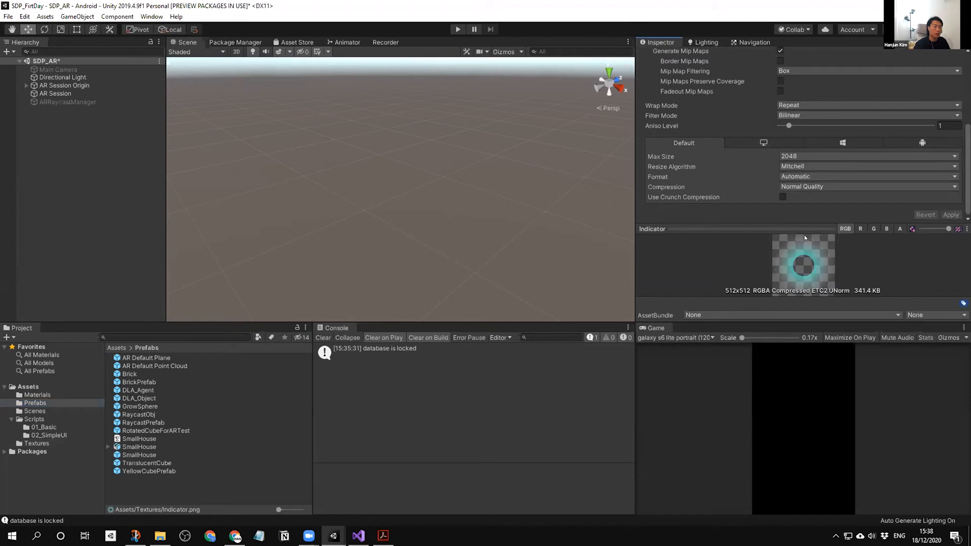
# - Create a new material named IndicatorMat in the Materials folder
pyautogui.click(36, 394)
pyautogui.rightClick(178, 439)
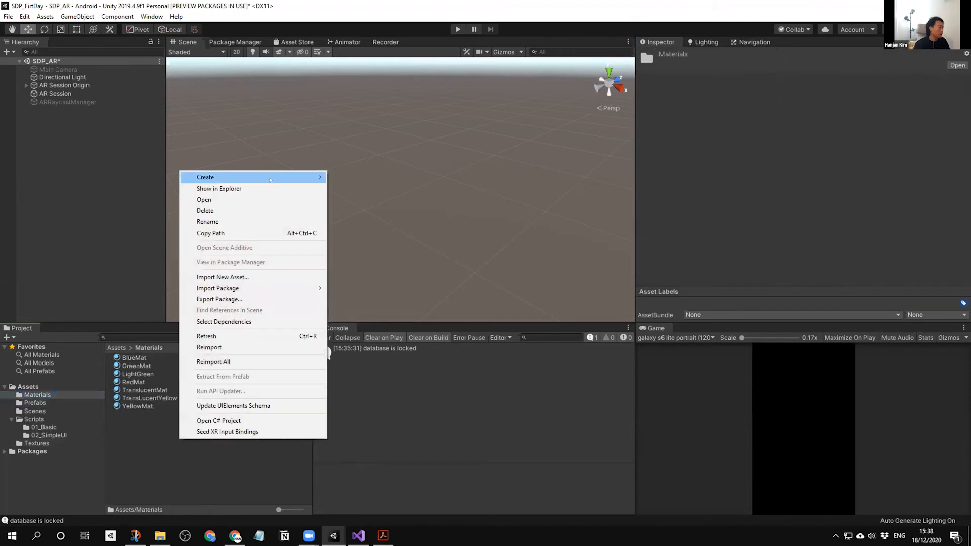
pyautogui.moveTo(270, 177)
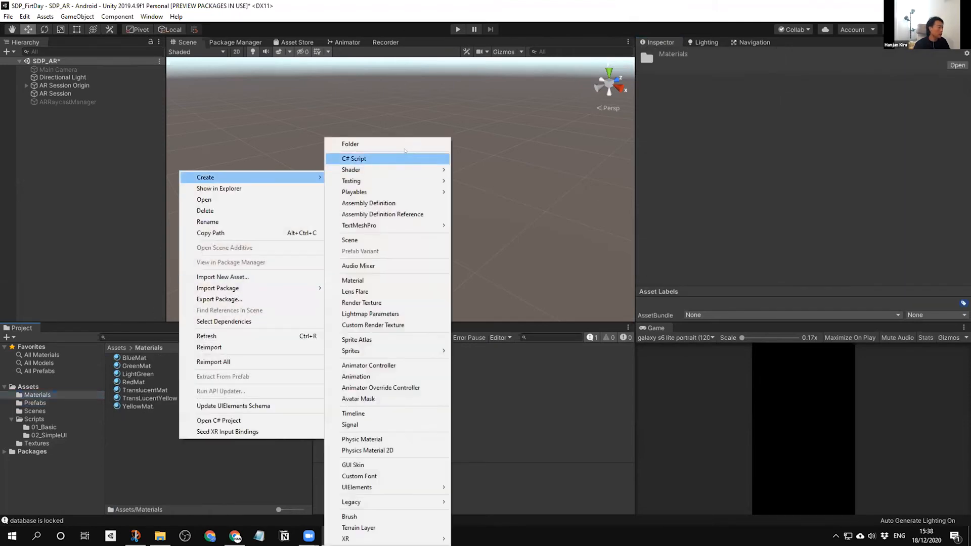
pyautogui.click(415, 281)
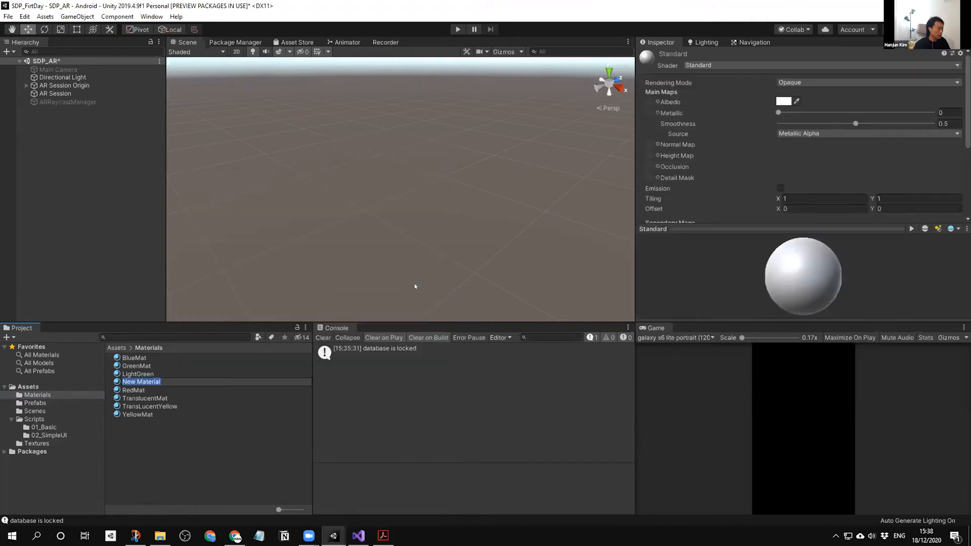
pyautogui.write('Indica')
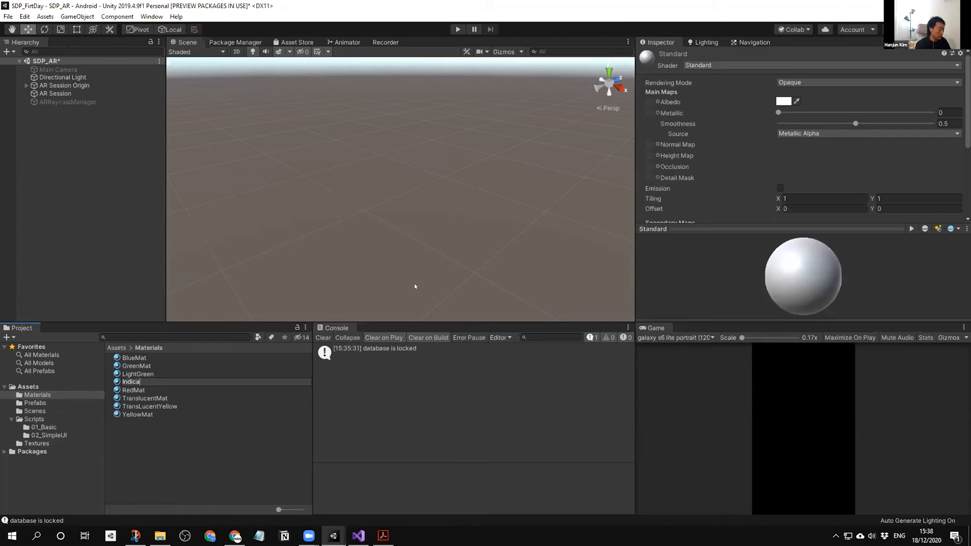
pyautogui.write('torMat')
pyautogui.press('Return')
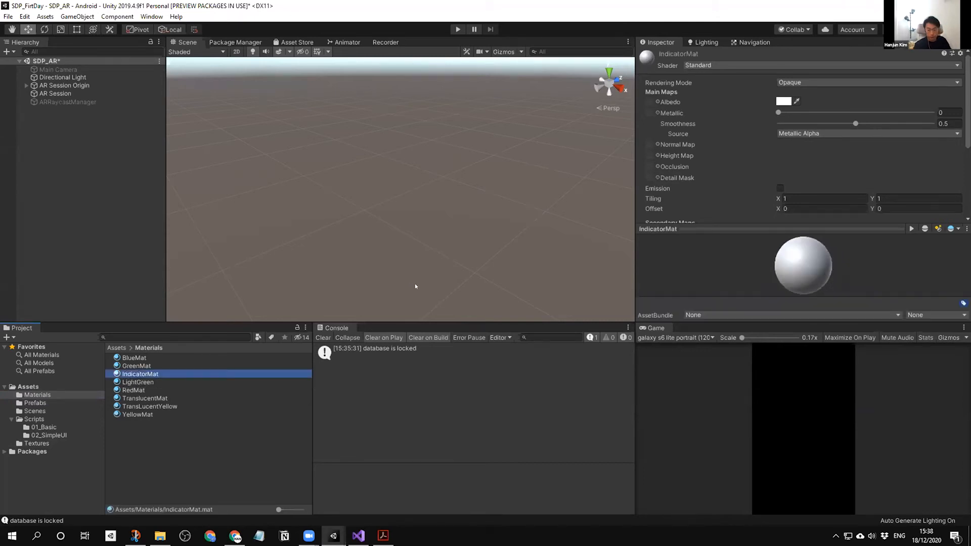
# - Change the IndicatorMat material's shader to Unlit/Transparent
pyautogui.click(155, 374)
pyautogui.click(762, 65)
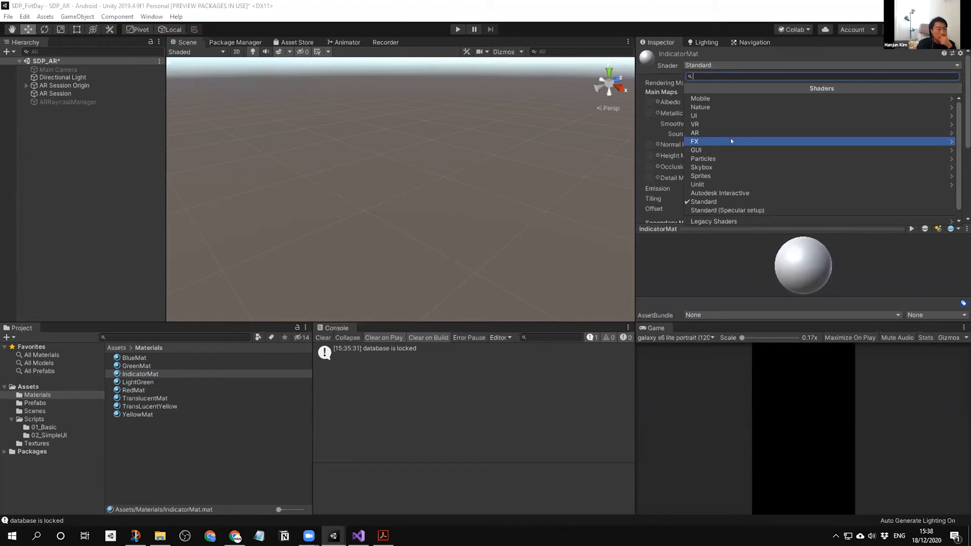
pyautogui.click(925, 182)
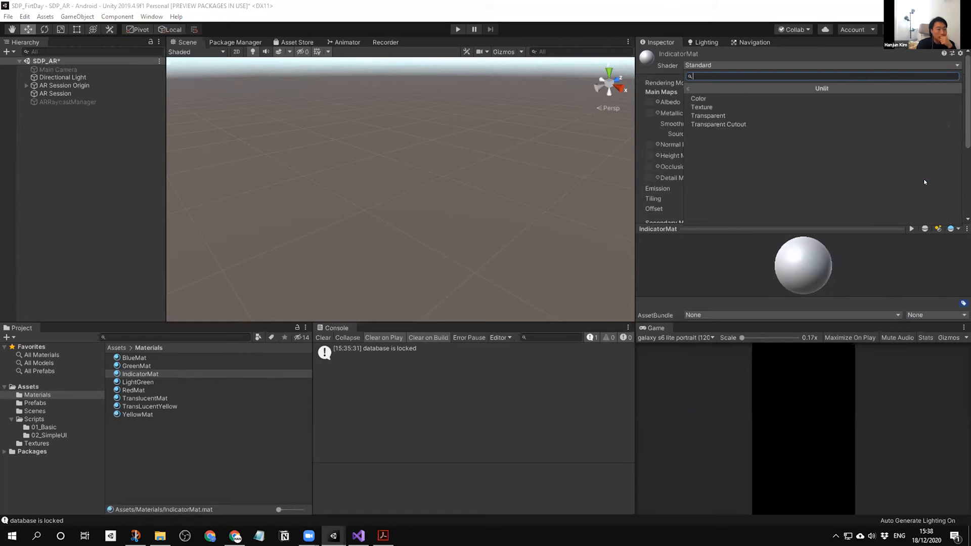
pyautogui.click(722, 116)
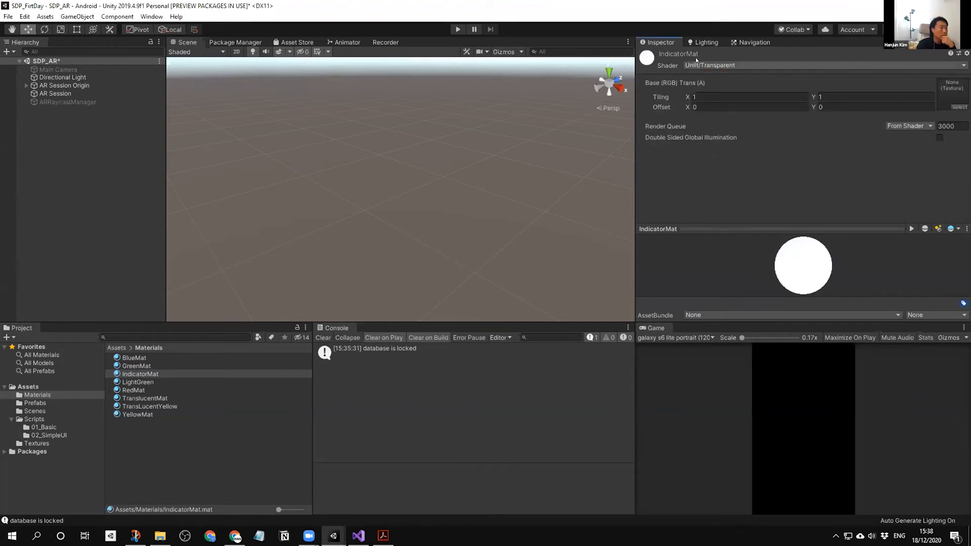
# - Assign the Indicator texture from the Textures folder as IndicatorMat's base texture
pyautogui.click(152, 374)
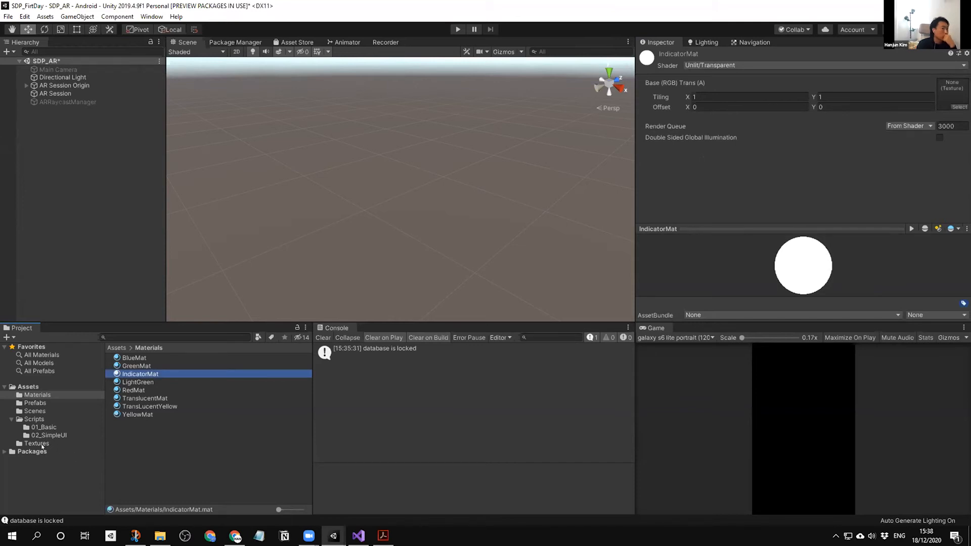
pyautogui.click(37, 444)
pyautogui.moveTo(146, 359); pyautogui.dragTo(949, 102)
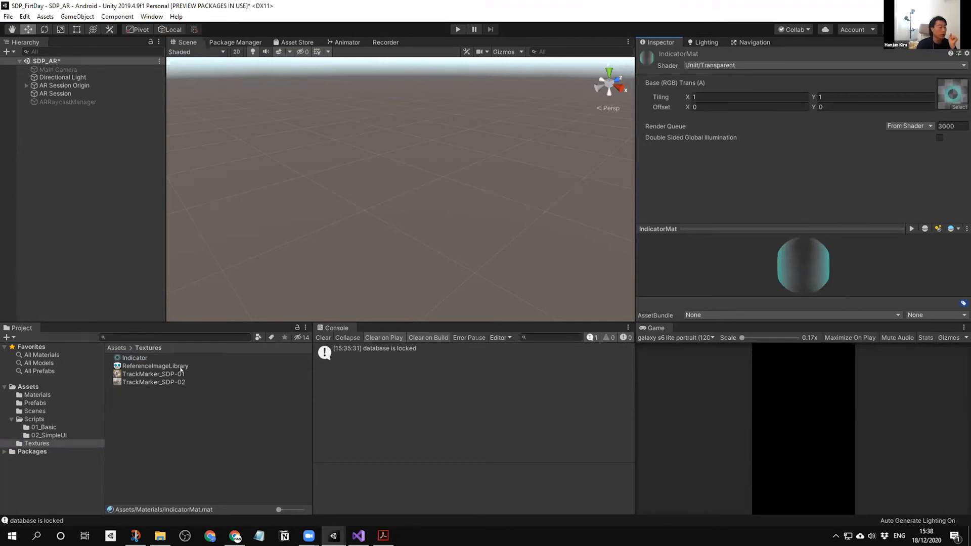
# - Create an empty object at the scene's root level and reset its transform
pyautogui.click(12, 147)
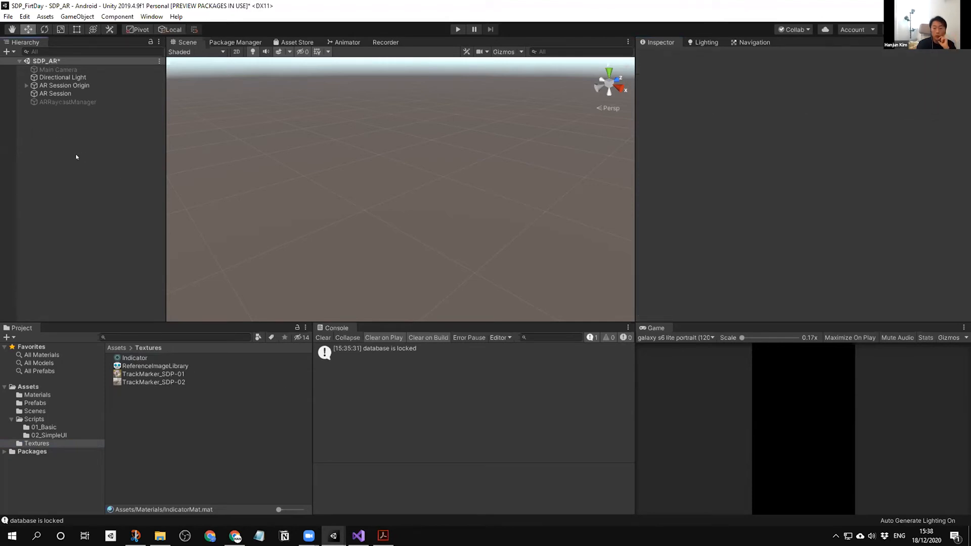
pyautogui.rightClick(85, 213)
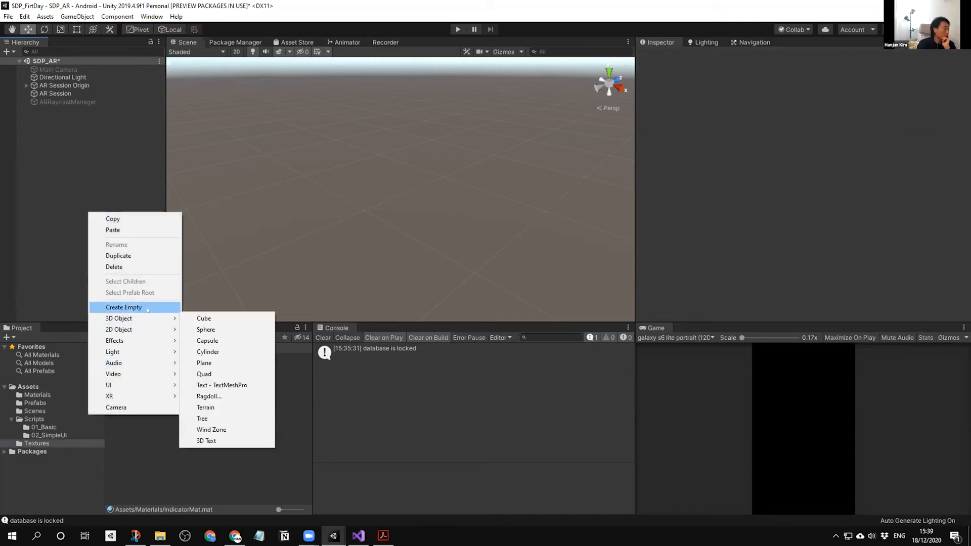
pyautogui.click(123, 308)
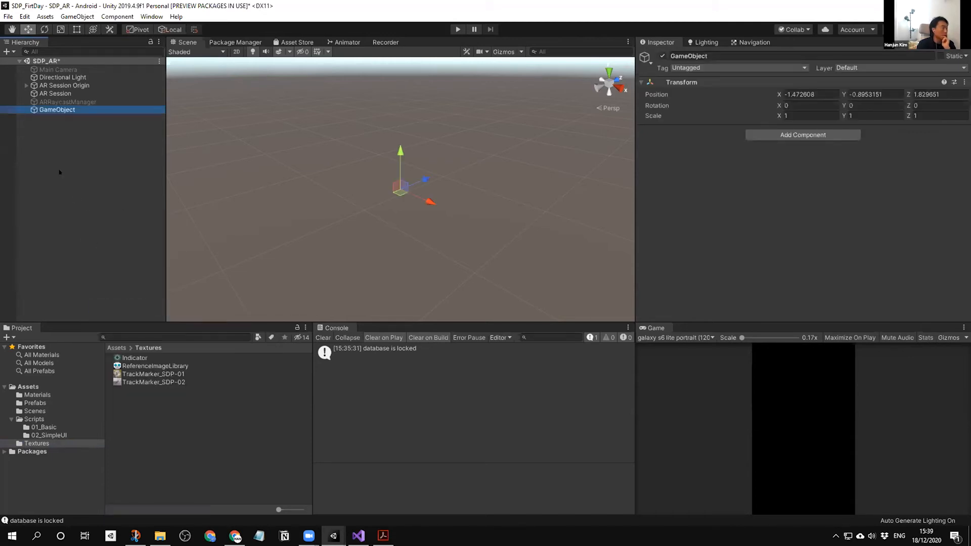
pyautogui.rightClick(657, 85)
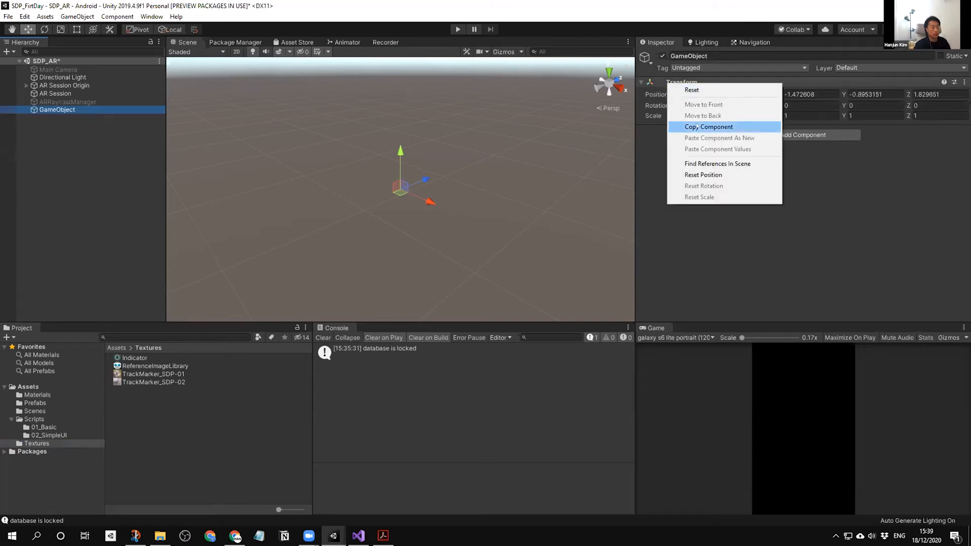
pyautogui.click(692, 90)
# - Rename the new empty object as PlacementIndicator
pyautogui.click(41, 174)
pyautogui.click(52, 110)
pyautogui.click(52, 110)
pyautogui.write('Placement')
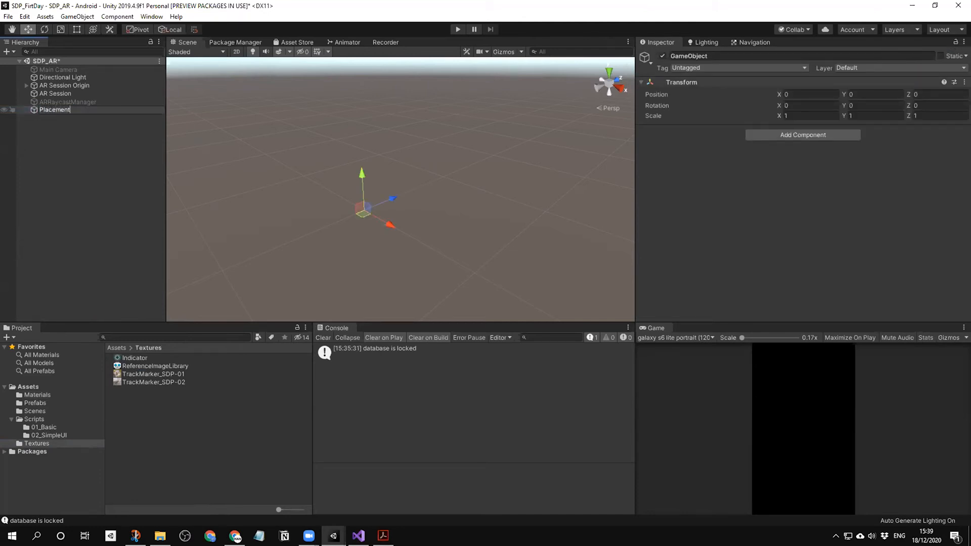
pyautogui.write('Indicator')
pyautogui.press('Return')
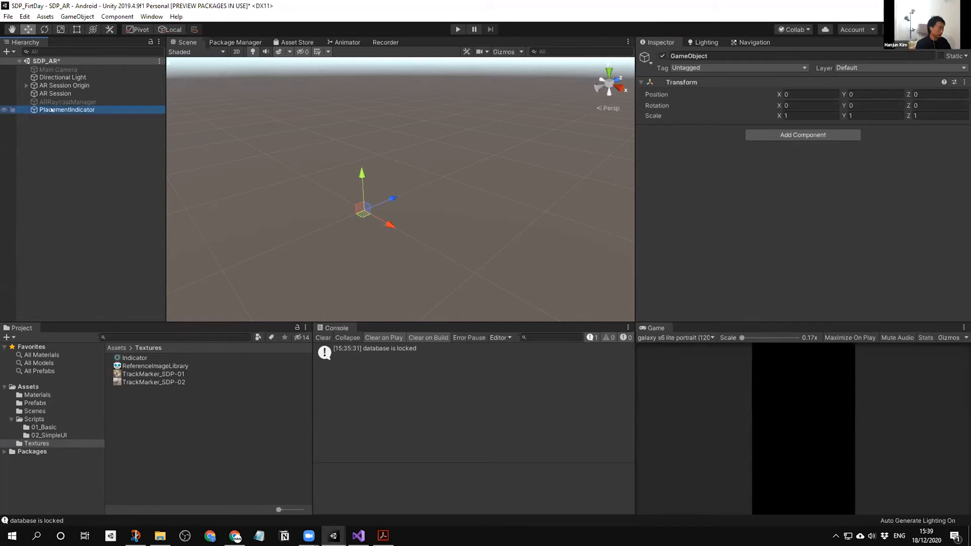
# - Add a 3D Plane as a child of PlacementIndicator
pyautogui.rightClick(74, 110)
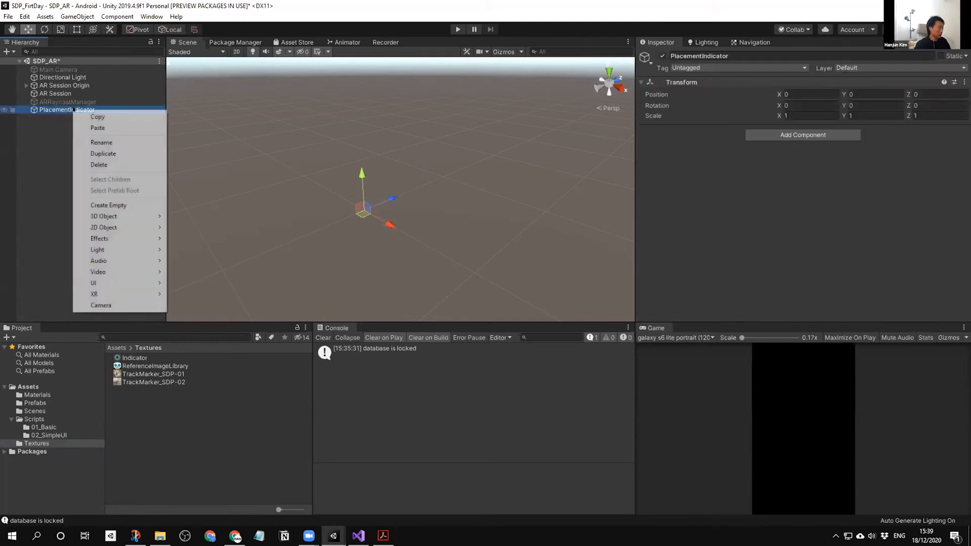
pyautogui.click(52, 129)
pyautogui.rightClick(54, 112)
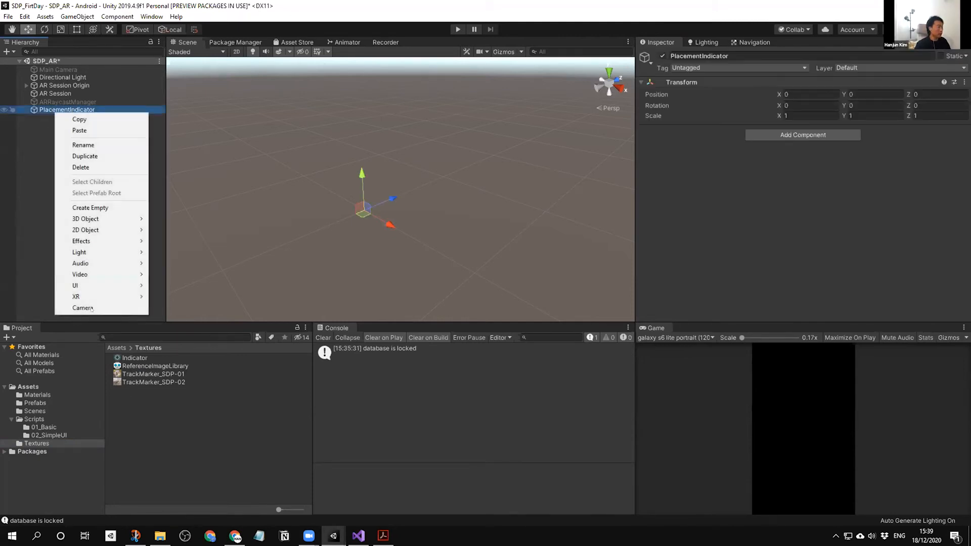
pyautogui.moveTo(121, 219)
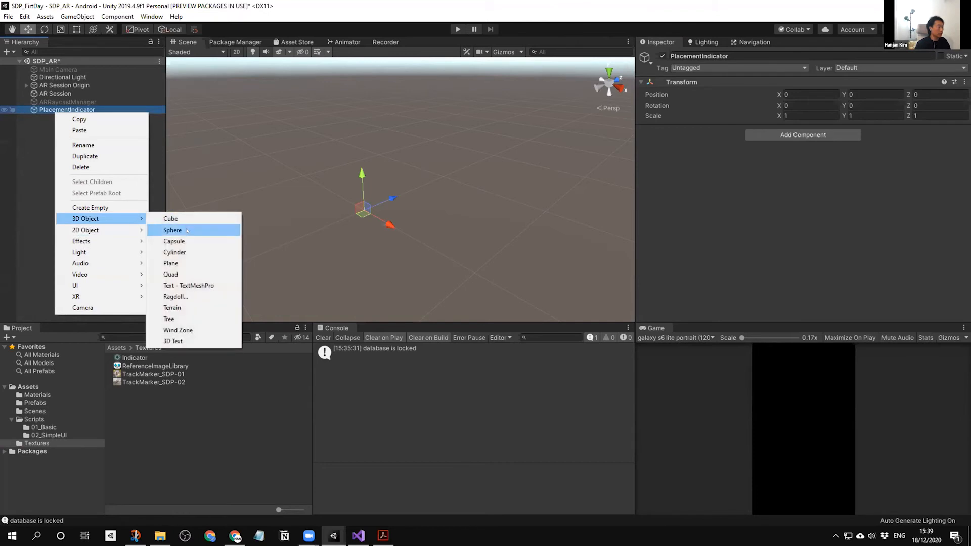
pyautogui.click(174, 263)
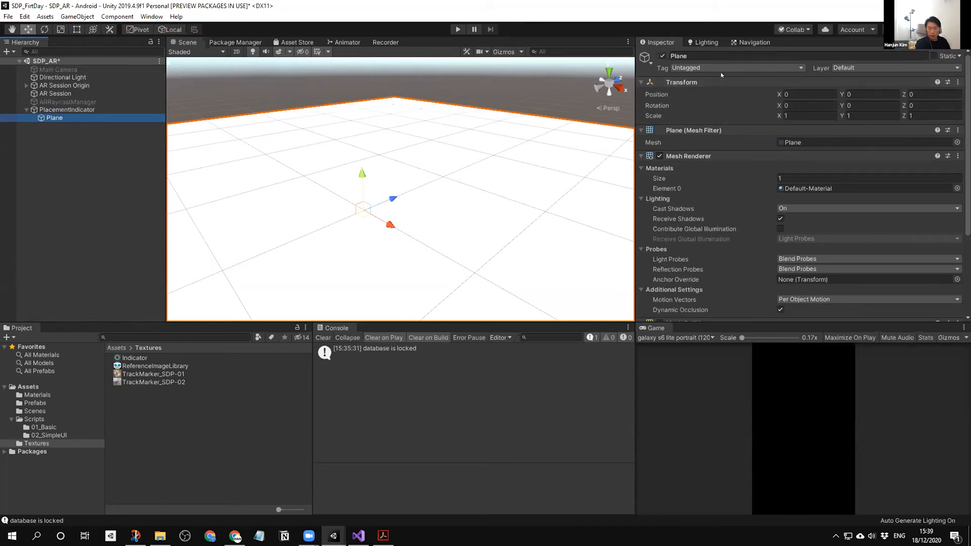
# - Remove the Mesh Collider component from the Plane
pyautogui.scroll(-5, 737, 190)
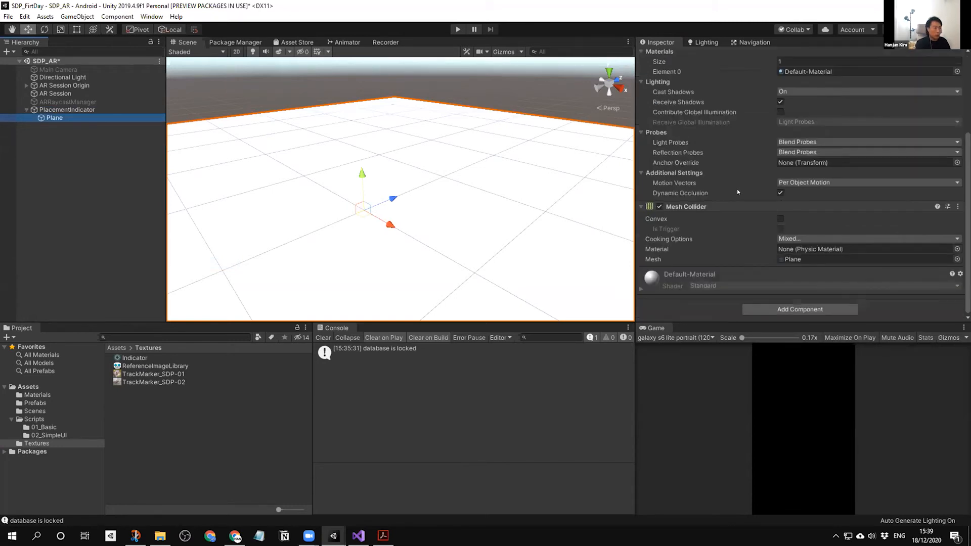
pyautogui.click(667, 206)
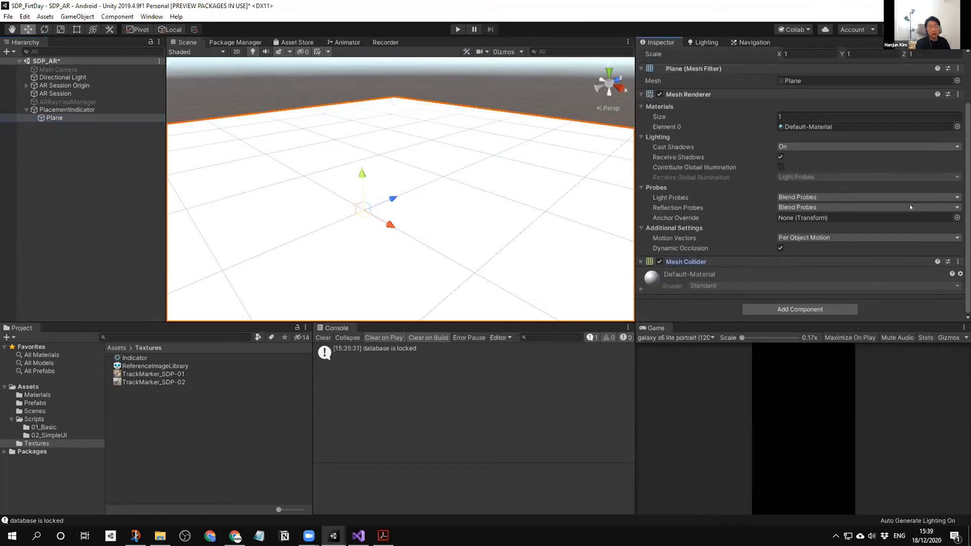
pyautogui.click(958, 262)
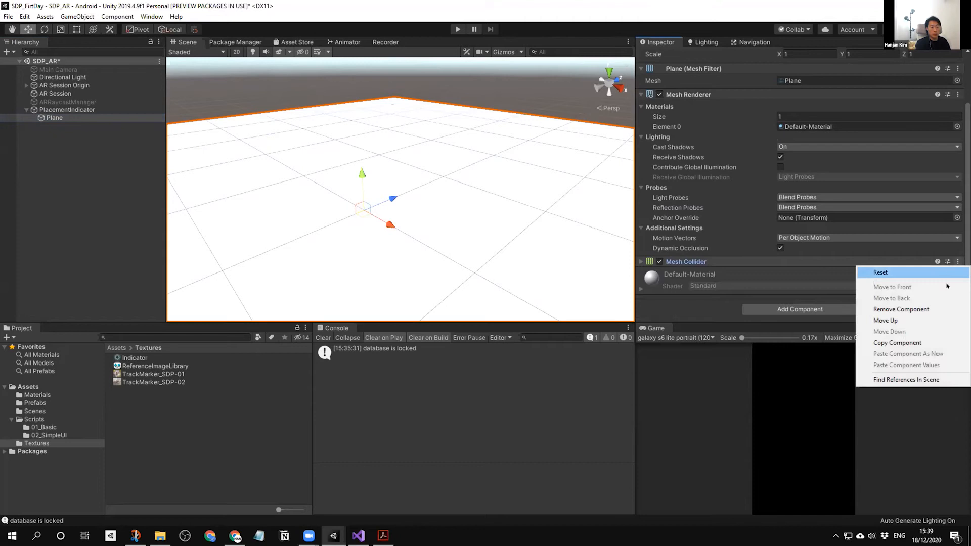
pyautogui.click(943, 309)
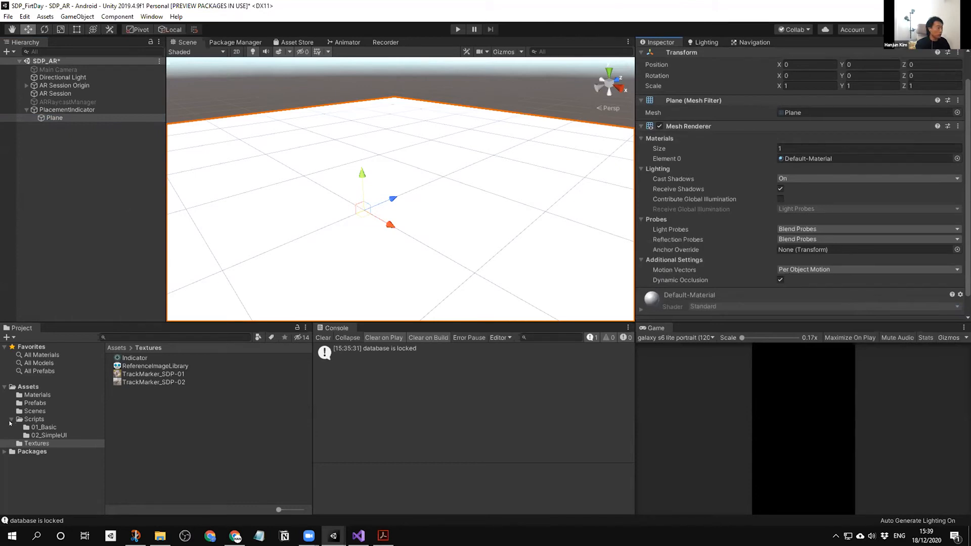
# - Apply IndicatorMat from the Materials folder to the Plane under PlacementIndicator
pyautogui.click(38, 395)
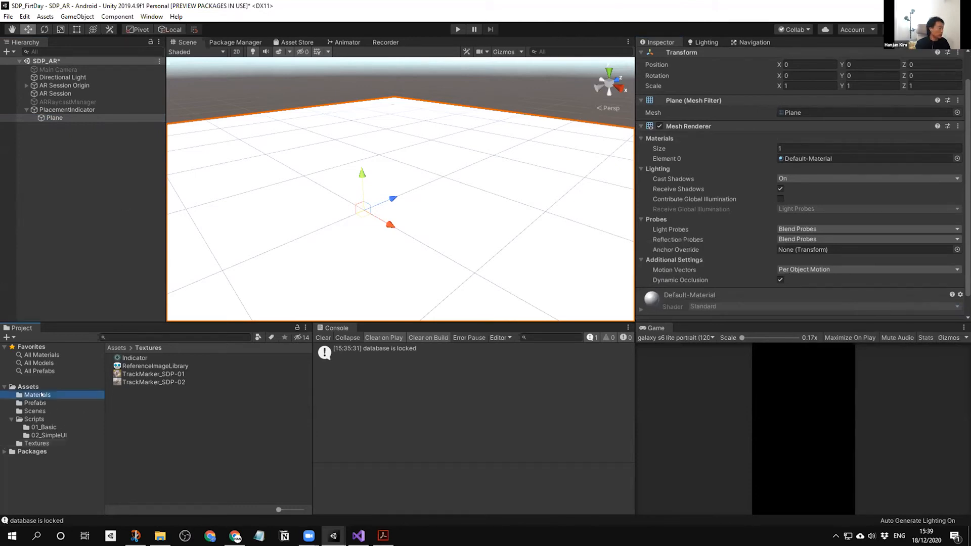
pyautogui.moveTo(148, 375); pyautogui.dragTo(91, 118)
pyautogui.click(522, 215)
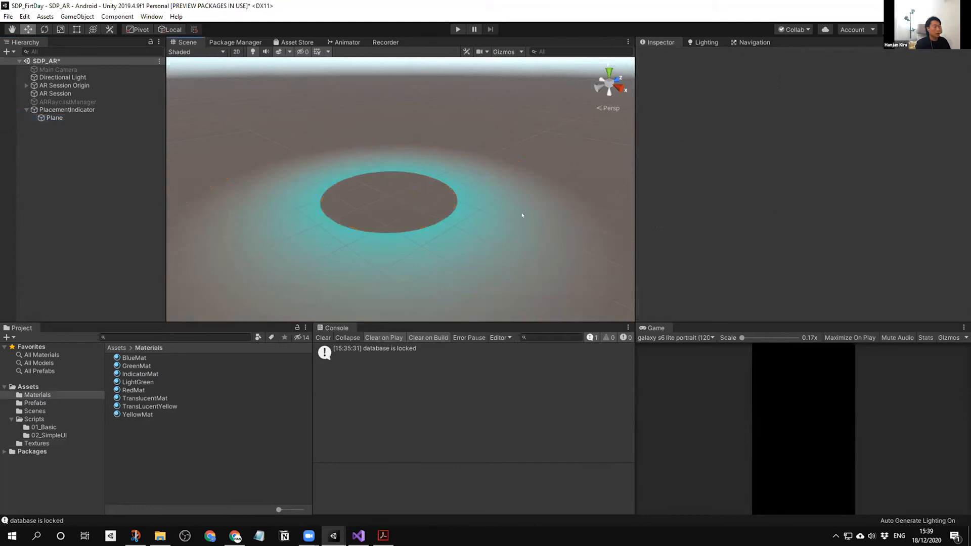
# - Set the Plane's scale to 0.05 on X, Y and Z
pyautogui.click(523, 214)
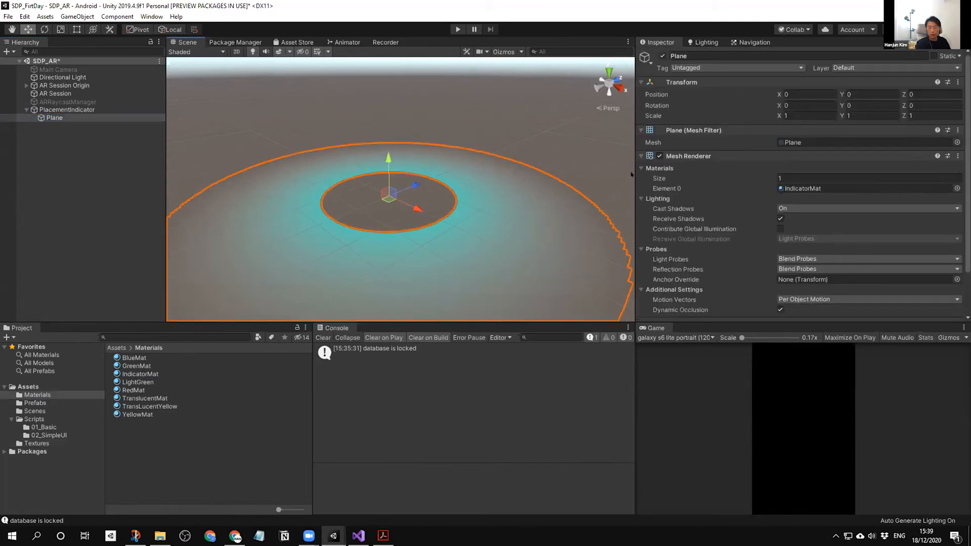
pyautogui.click(809, 115)
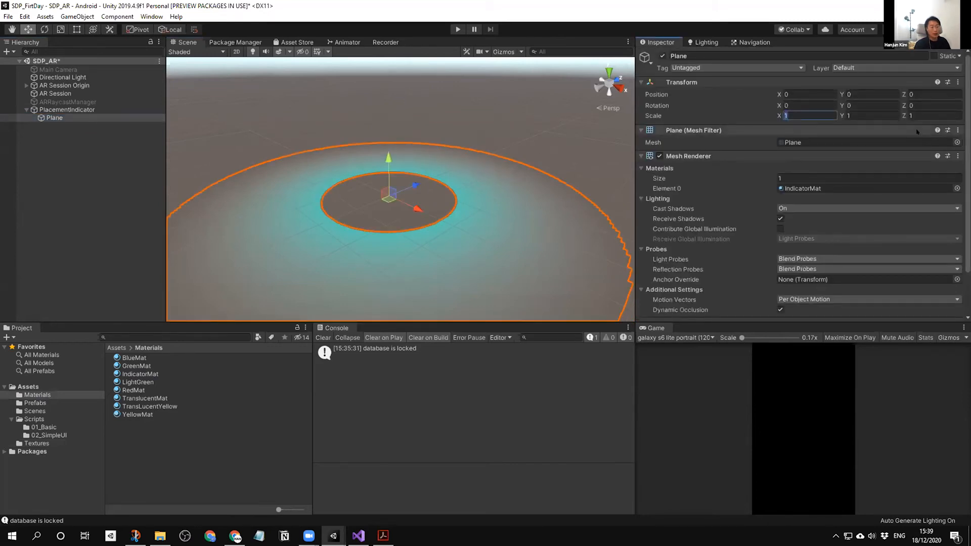
pyautogui.write('0.25')
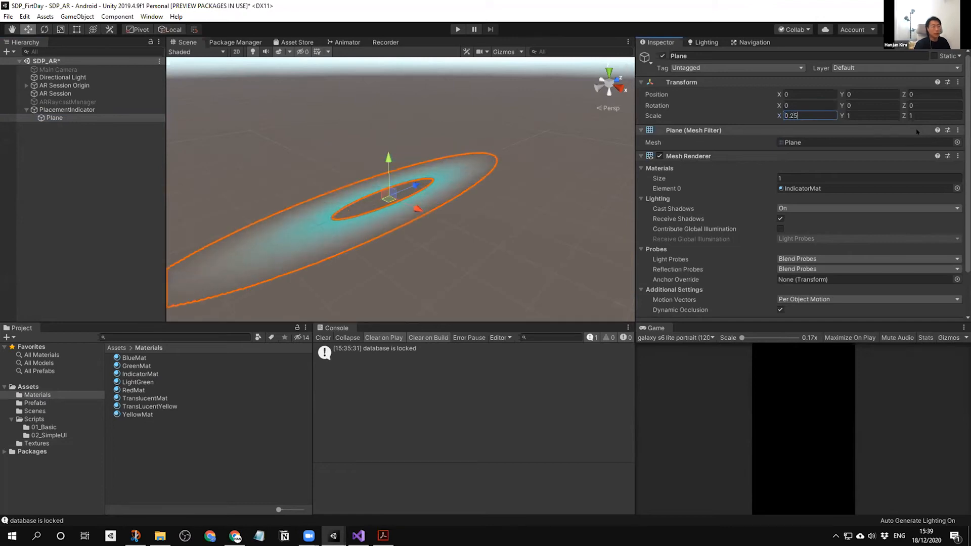
pyautogui.press('BackSpace')
pyautogui.press('BackSpace')
pyautogui.write('05')
pyautogui.press('Tab')
pyautogui.write('0.05')
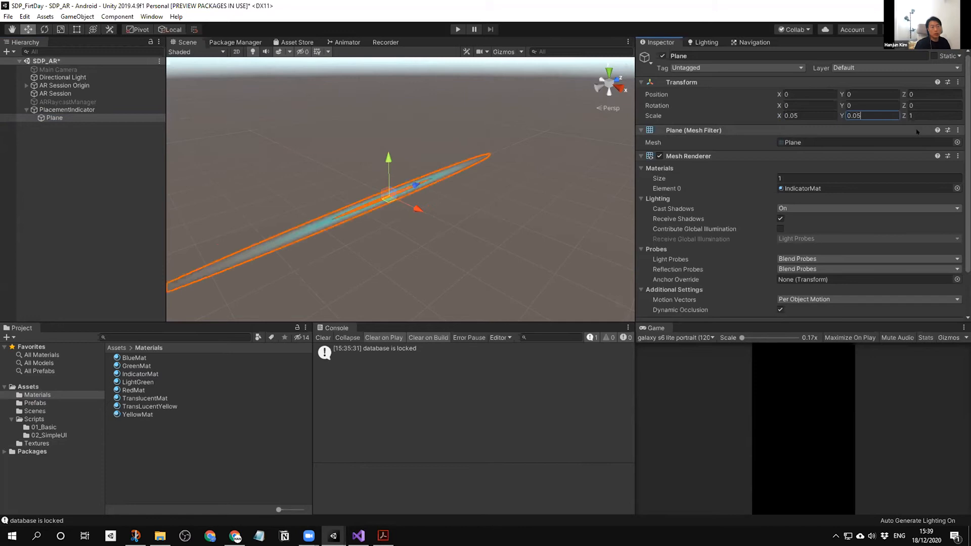
pyautogui.press('Tab')
pyautogui.write('0')
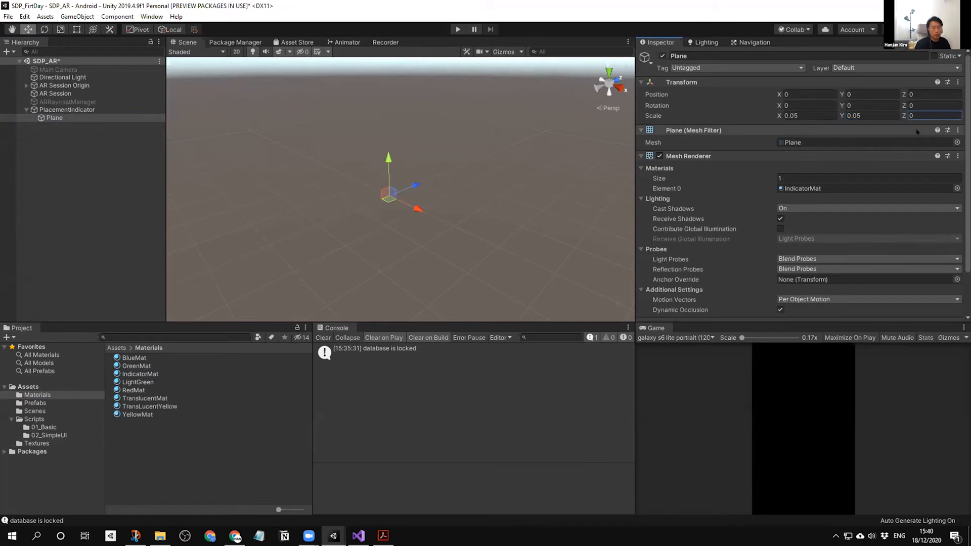
pyautogui.write('.05')
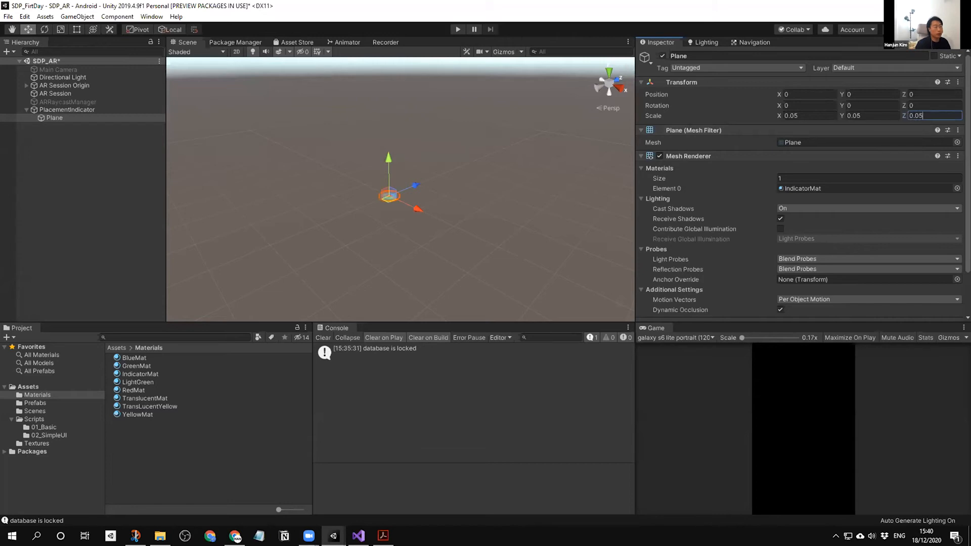
pyautogui.click(465, 197)
pyautogui.moveTo(359, 180); pyautogui.dragTo(480, 249)
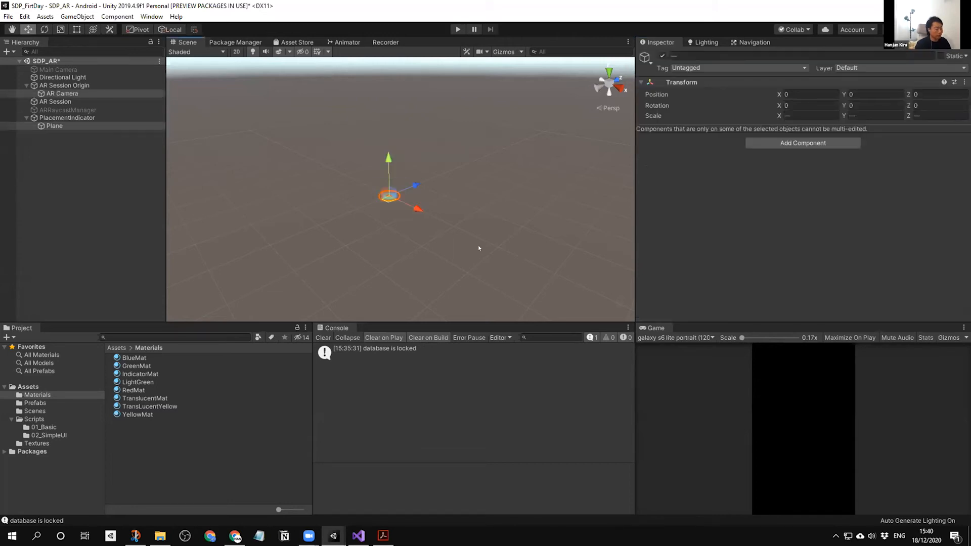
pyautogui.click(505, 277)
# - Set the Plane's Cast Shadows to Off and disable Receive Shadows in its Mesh Renderer
pyautogui.click(449, 217)
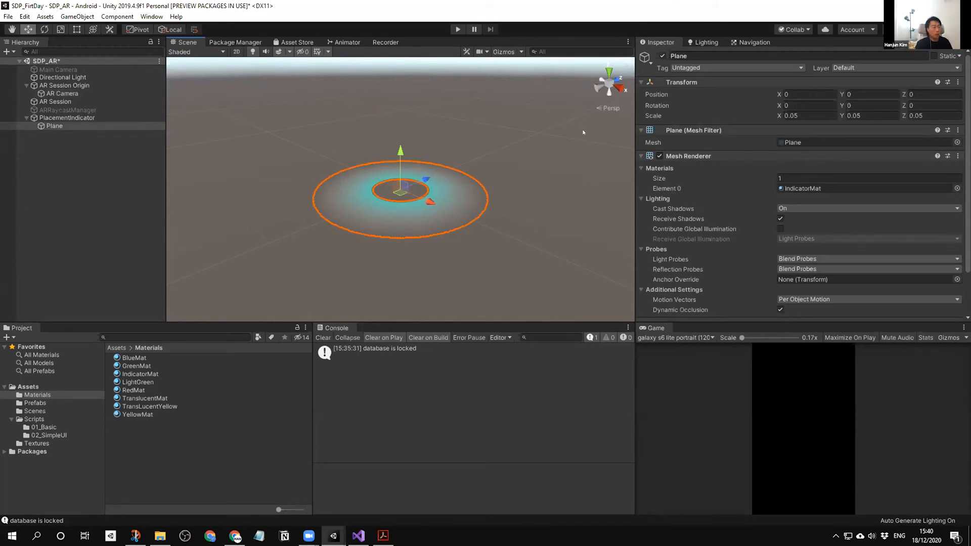
pyautogui.scroll(-2, 801, 202)
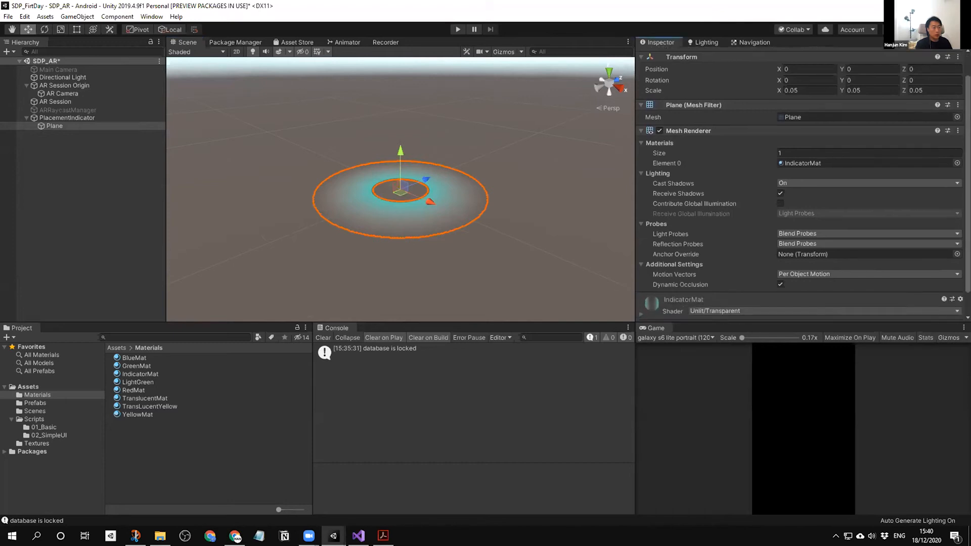
pyautogui.scroll(-1, 801, 182)
pyautogui.scroll(-1, 802, 203)
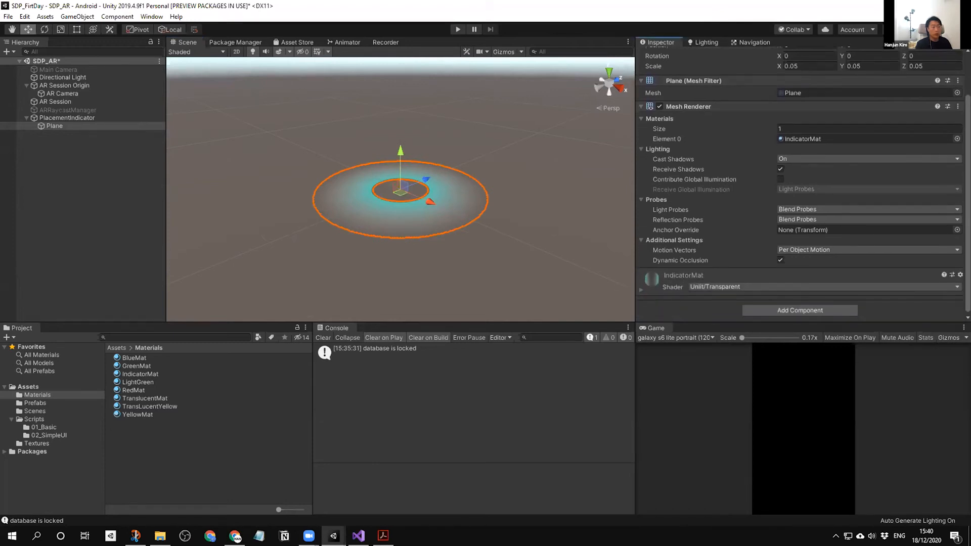
pyautogui.click(788, 158)
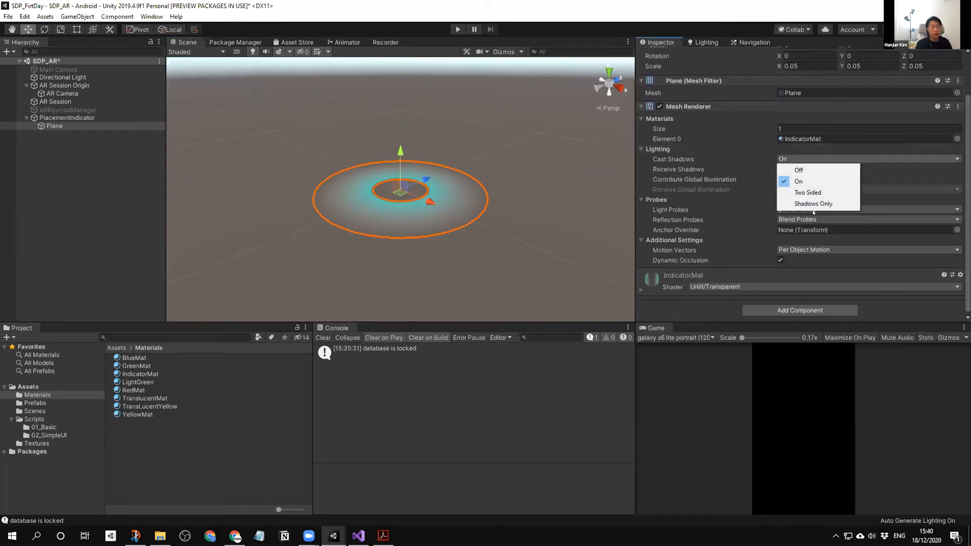
pyautogui.click(799, 170)
pyautogui.click(780, 168)
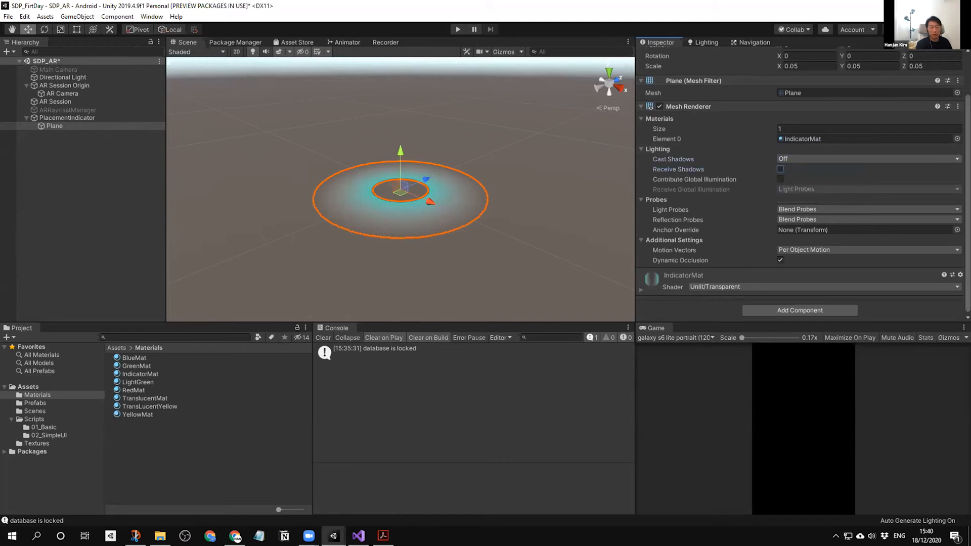
pyautogui.click(522, 246)
pyautogui.click(76, 118)
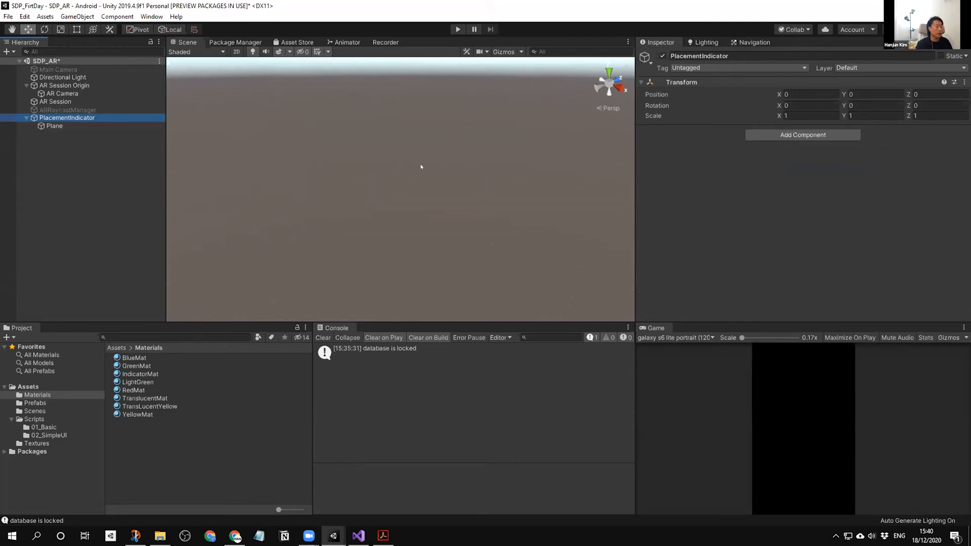
pyautogui.click(512, 175)
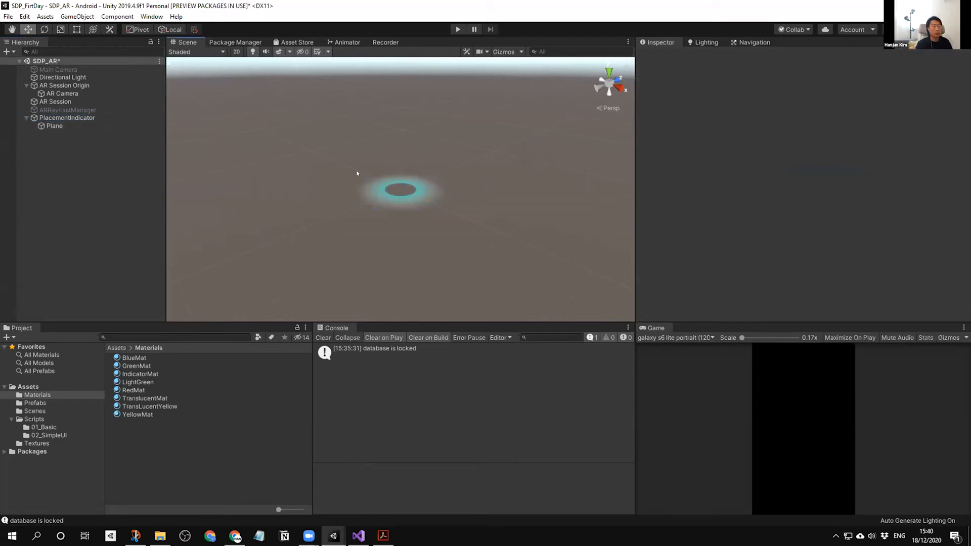
# - Create a C# script named PlaceIndicator in the Scripts folder under Assets
pyautogui.click(51, 141)
pyautogui.click(27, 387)
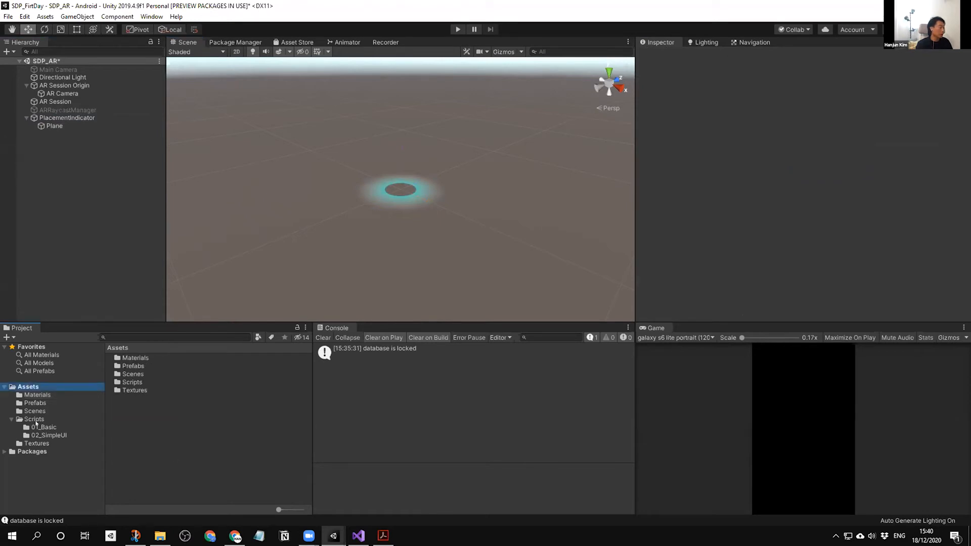
pyautogui.click(32, 419)
pyautogui.rightClick(203, 445)
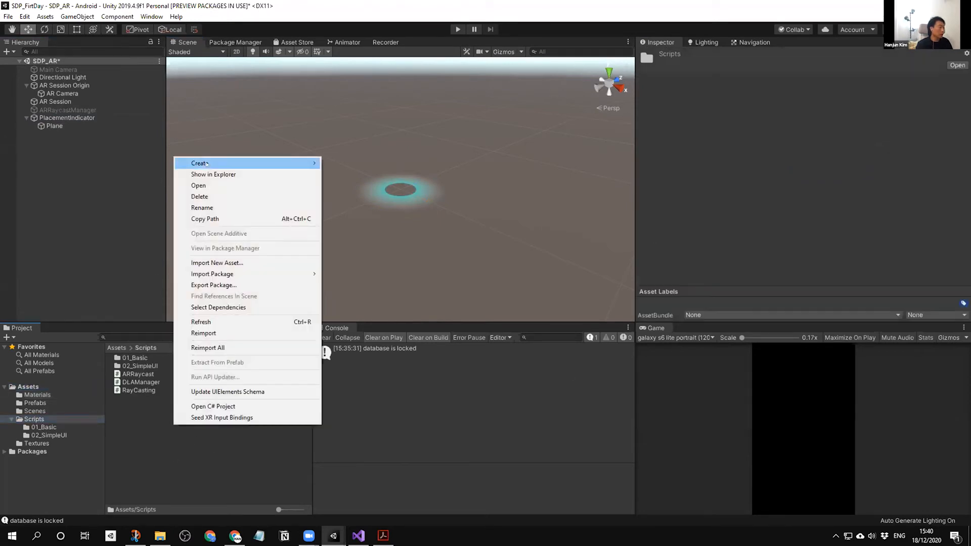
pyautogui.moveTo(284, 163)
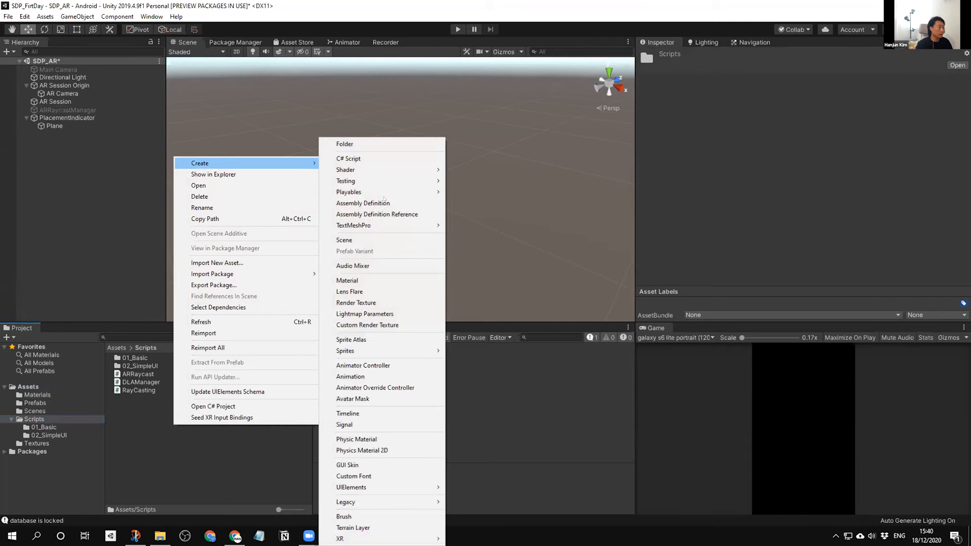
pyautogui.click(367, 158)
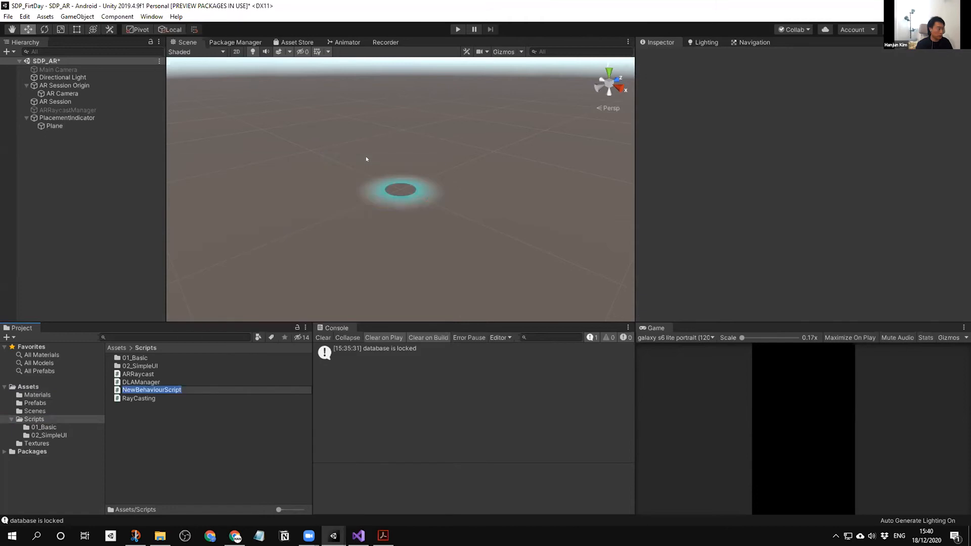
pyautogui.write('Pl')
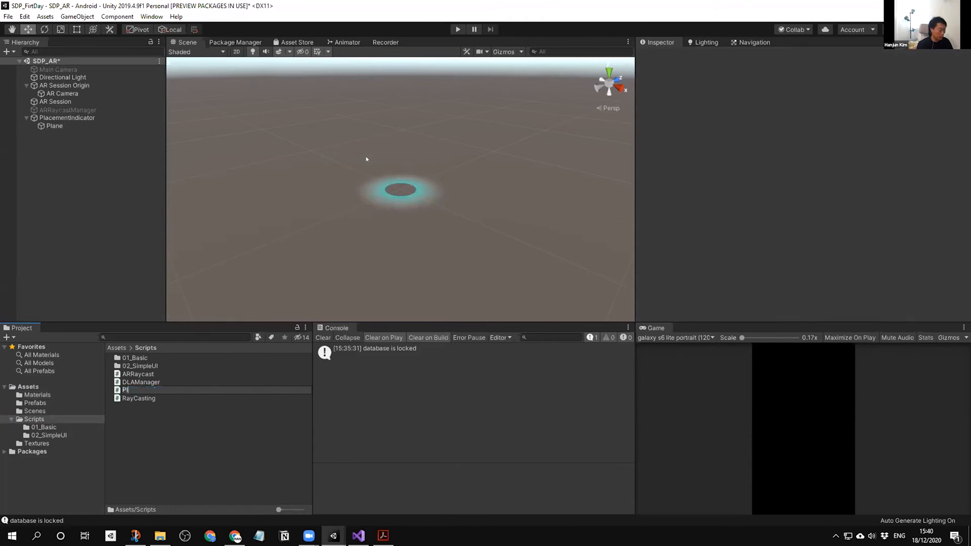
pyautogui.write('aceIndicator')
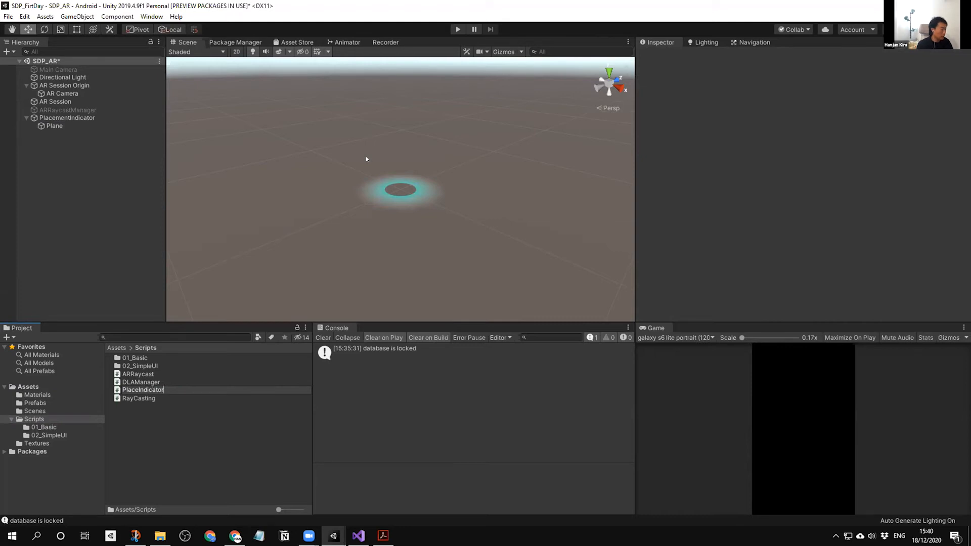
pyautogui.press('Return')
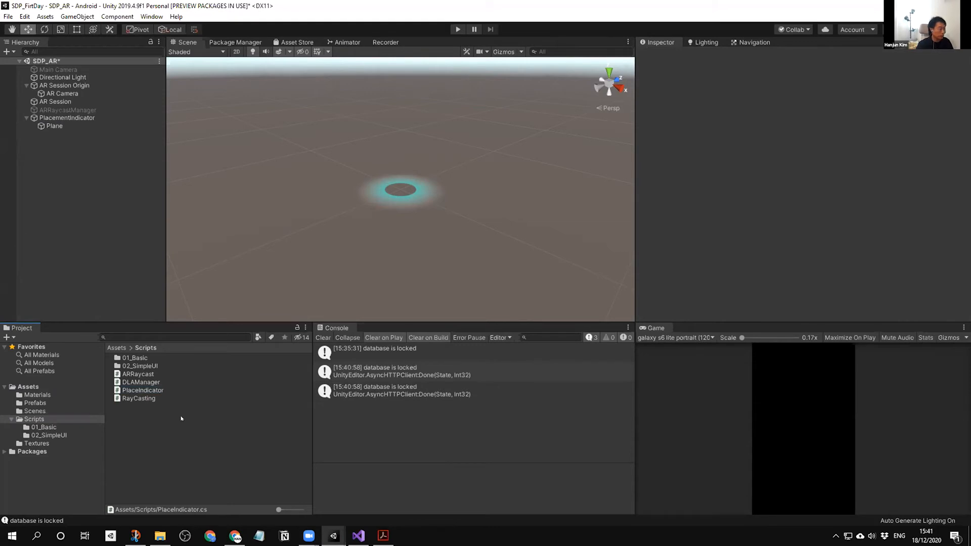
# - Clear the console messages and open the PlaceIndicator script in Visual Studio for editing
pyautogui.click(323, 337)
pyautogui.click(142, 390)
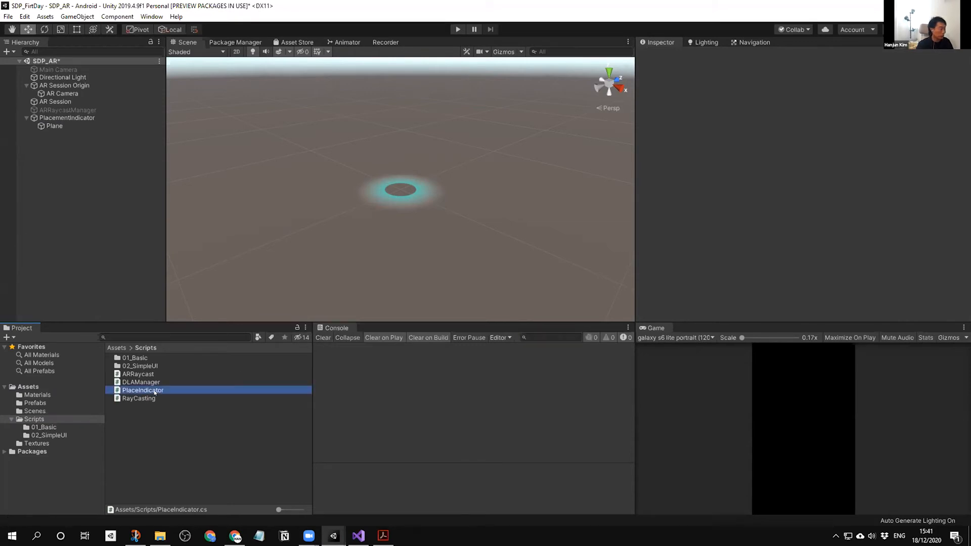
pyautogui.doubleClick(155, 390)
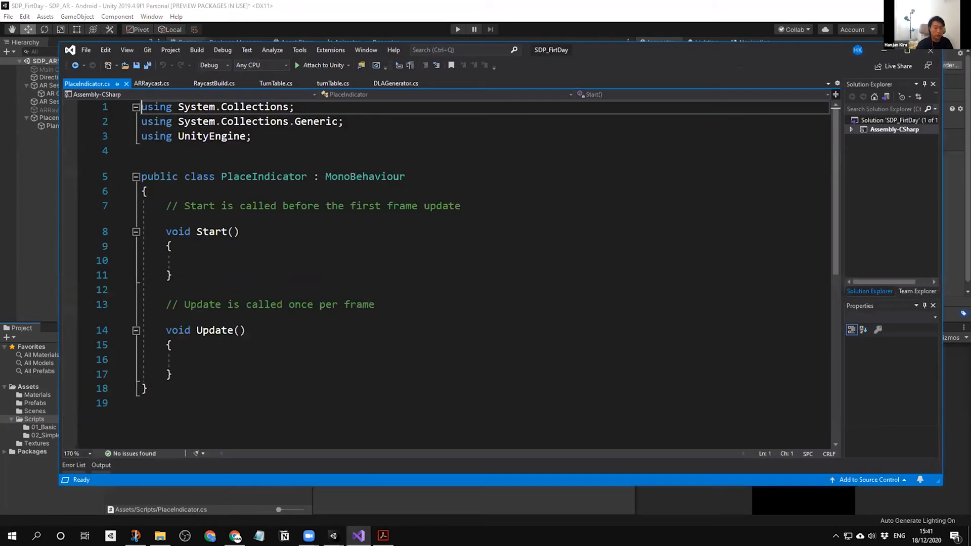
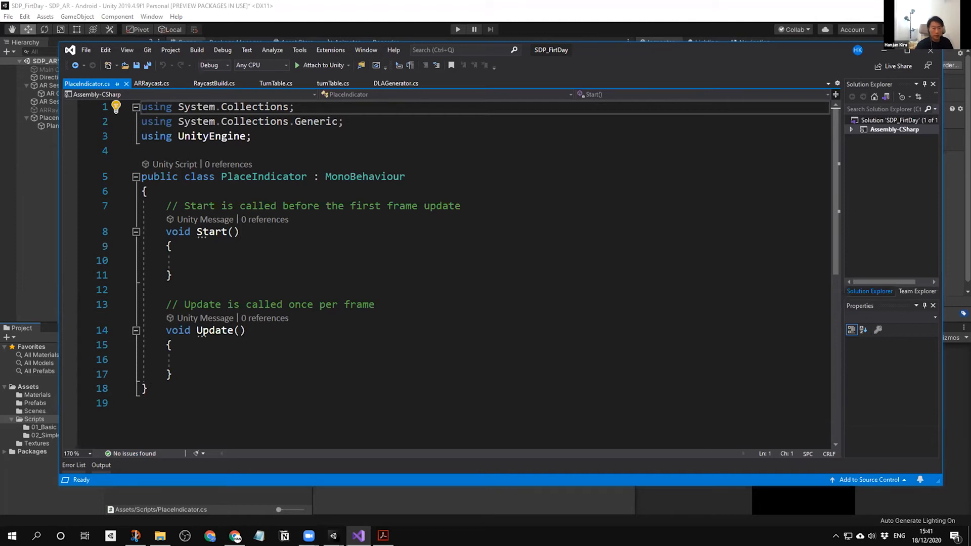
# - Copy the public ARRaycastManager raycastManager declaration from ARRaycast.cs into the top of the PlaceIndicator class, leaving an empty line below it
pyautogui.click(150, 84)
pyautogui.scroll(5, 120, 375)
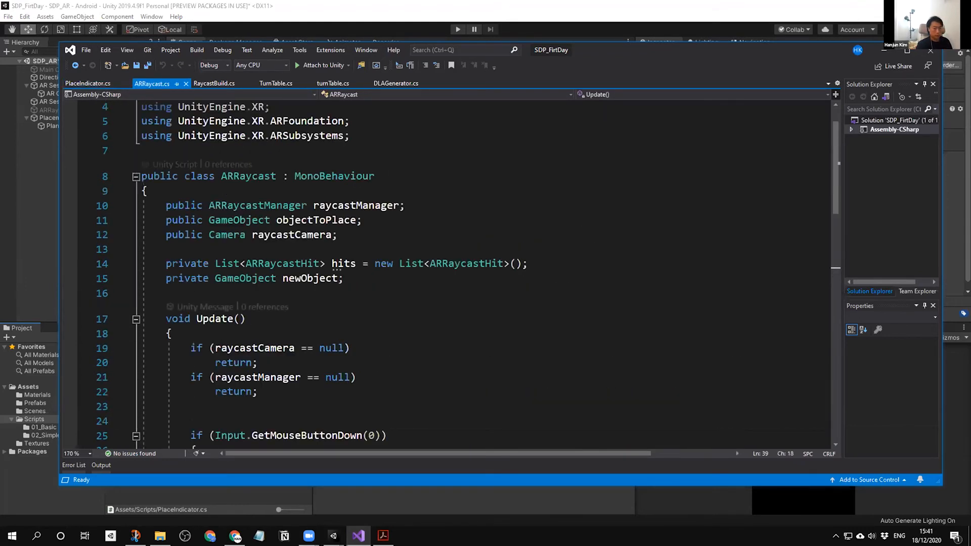
pyautogui.scroll(1, 455, 273)
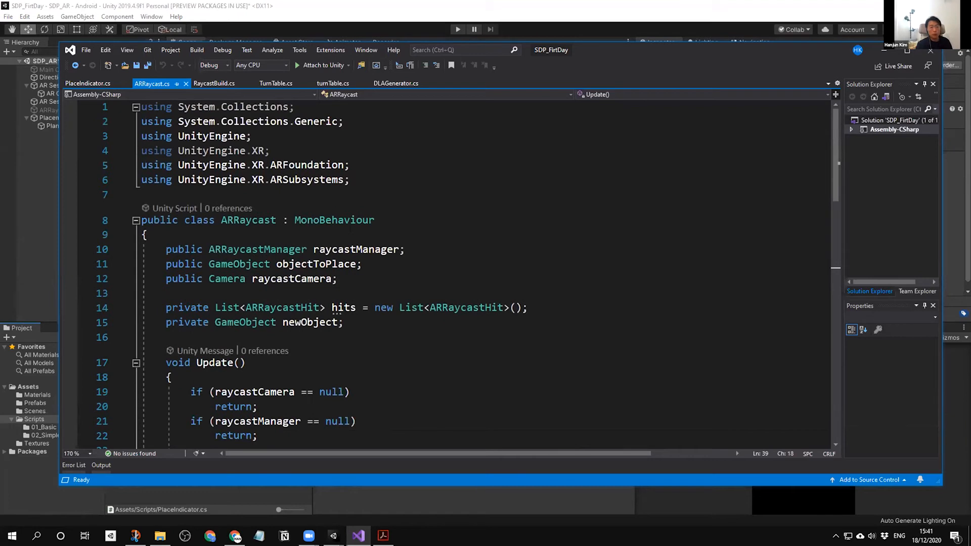
pyautogui.moveTo(411, 250); pyautogui.dragTo(166, 249)
pyautogui.hotkey('ctrl', 'c')
pyautogui.click(99, 83)
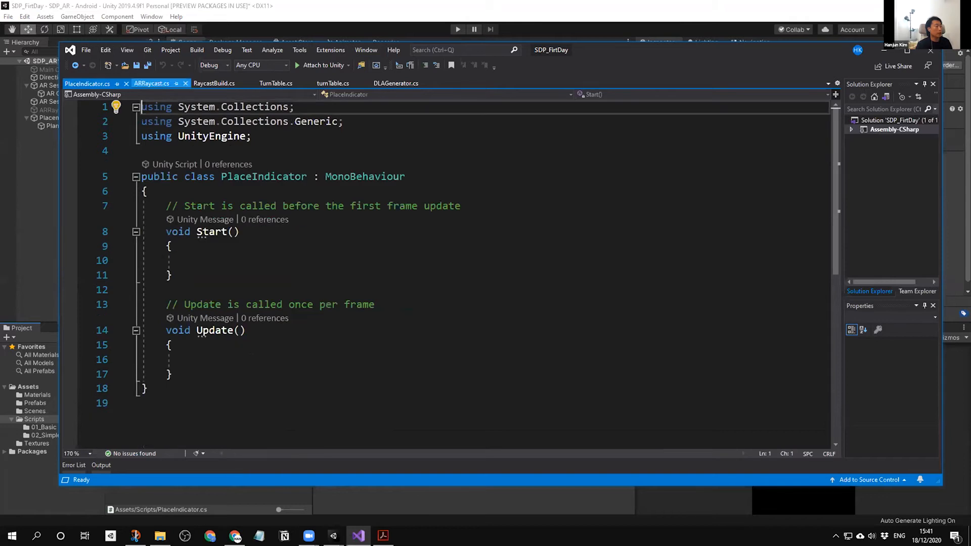
pyautogui.click(148, 191)
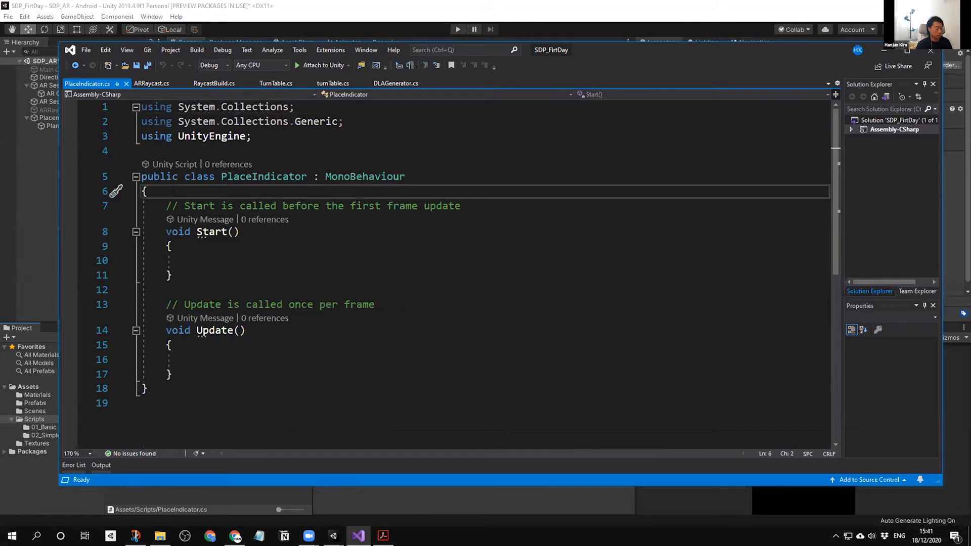
pyautogui.press('Return')
pyautogui.press('Return')
pyautogui.press('Up')
pyautogui.hotkey('ctrl', 'v')
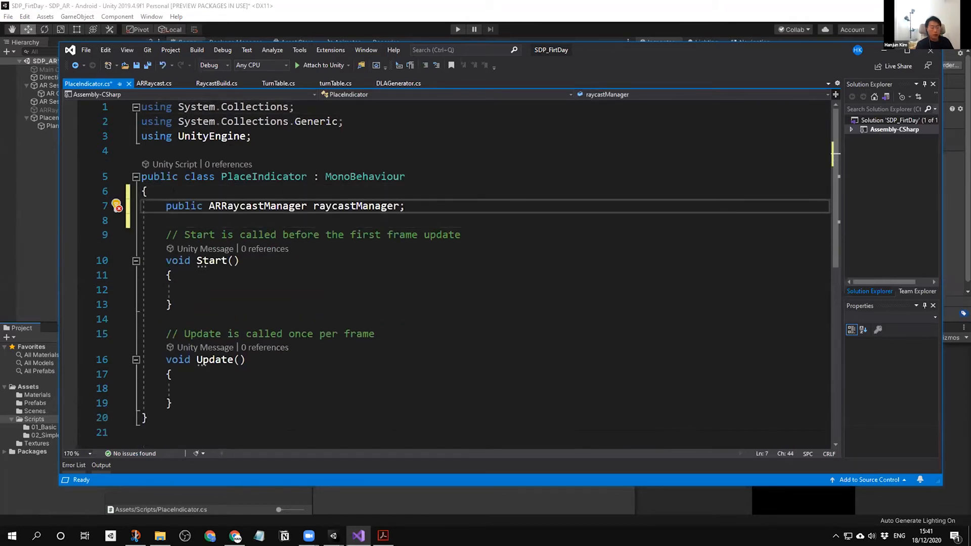
pyautogui.press('Return')
pyautogui.write('prei')
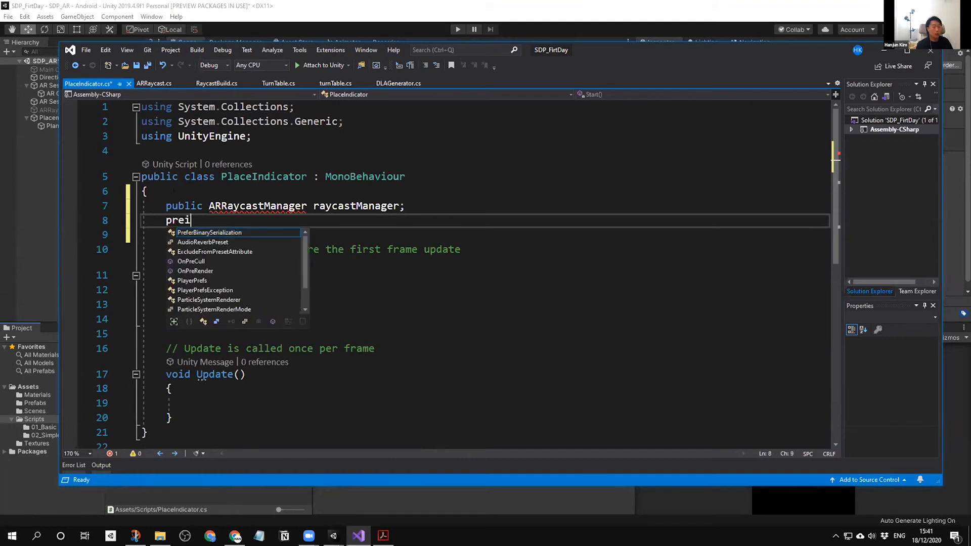
pyautogui.press('BackSpace')
pyautogui.press('BackSpace')
pyautogui.press('BackSpace')
pyautogui.press('BackSpace')
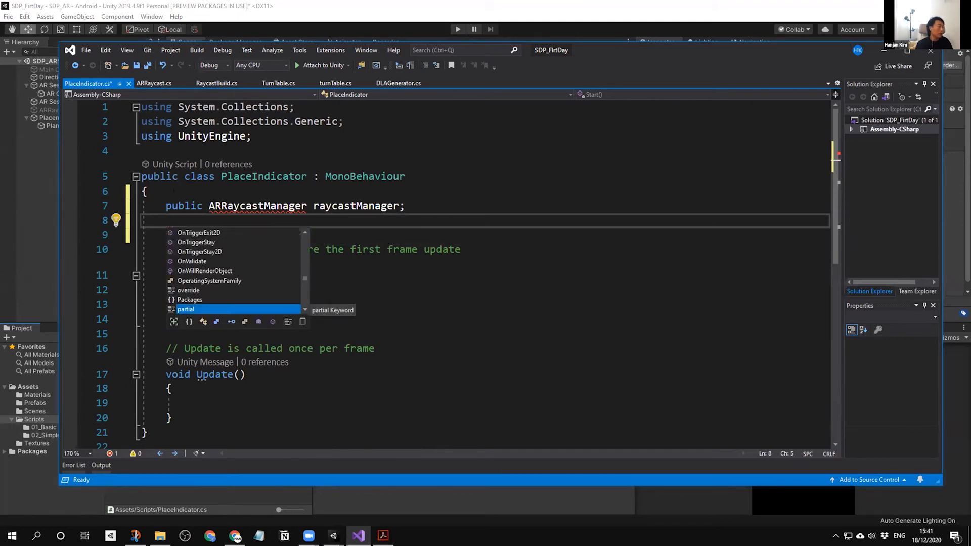
# - Copy the using directives for UnityEngine.XR, UnityEngine.XR.ARFoundation and UnityEngine.XR.ARSubsystems from ARRaycast.cs into PlaceIndicator.cs below using UnityEngine
pyautogui.click(154, 84)
pyautogui.moveTo(351, 180); pyautogui.dragTo(141, 152)
pyautogui.hotkey('ctrl', 'c')
pyautogui.click(89, 84)
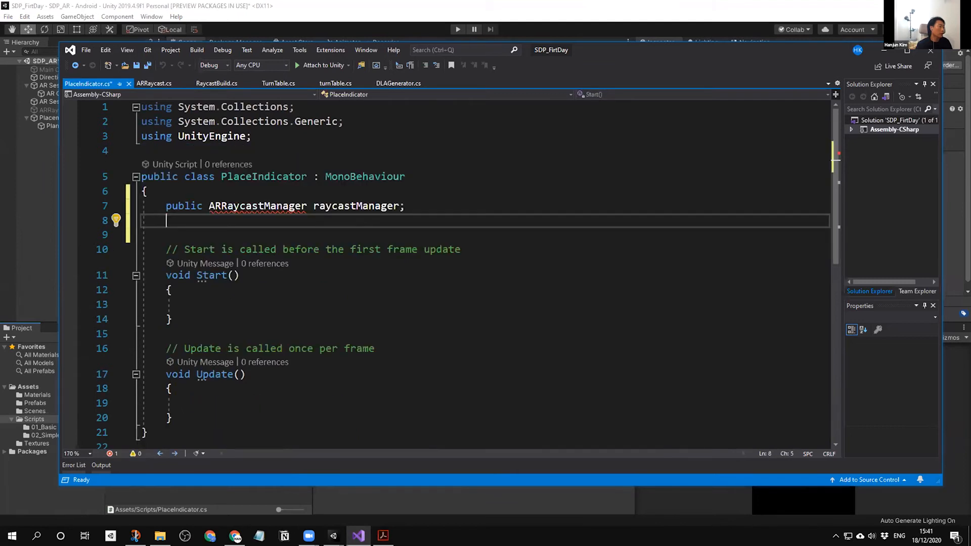
pyautogui.click(152, 151)
pyautogui.hotkey('ctrl', 'v')
# - Change the access modifier of the raycastManager field from public to private
pyautogui.click(184, 249)
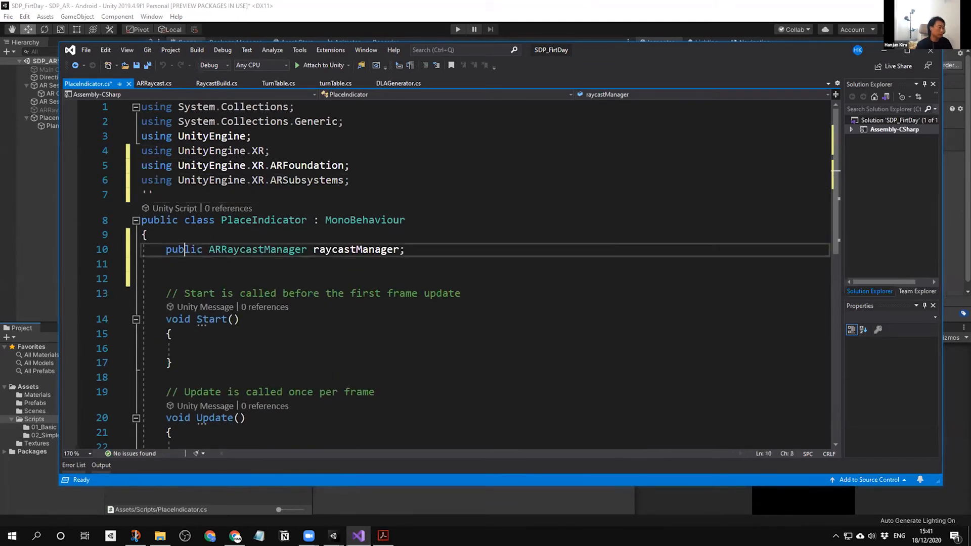
pyautogui.doubleClick(180, 249)
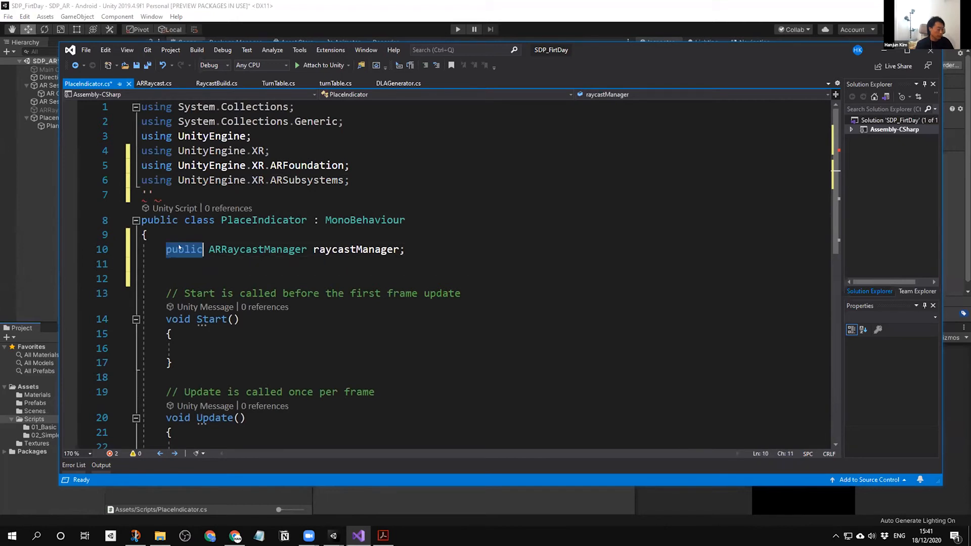
pyautogui.write('pri')
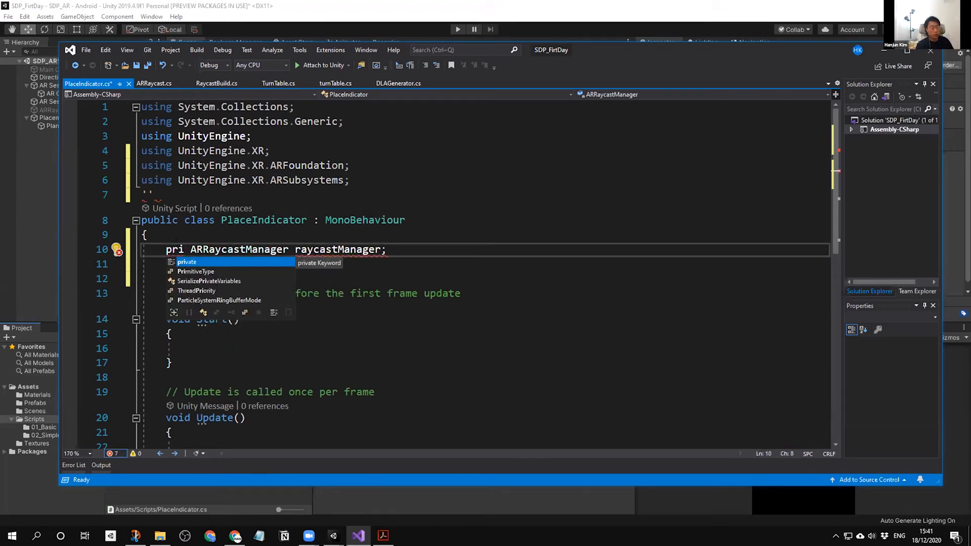
pyautogui.press('Tab')
# - Declare the field private GameObject visual; below raycastManager in the PlaceIndicator class
pyautogui.press('Down')
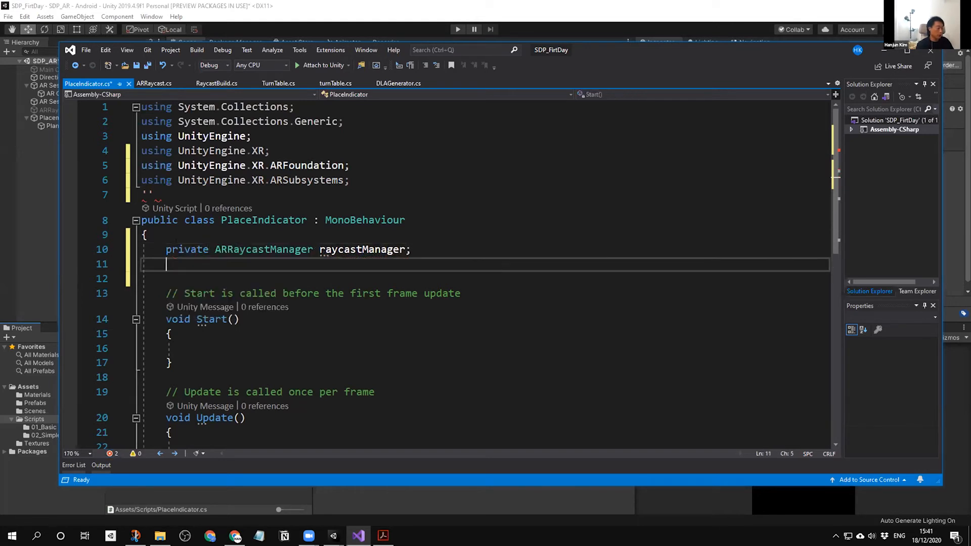
pyautogui.write('o')
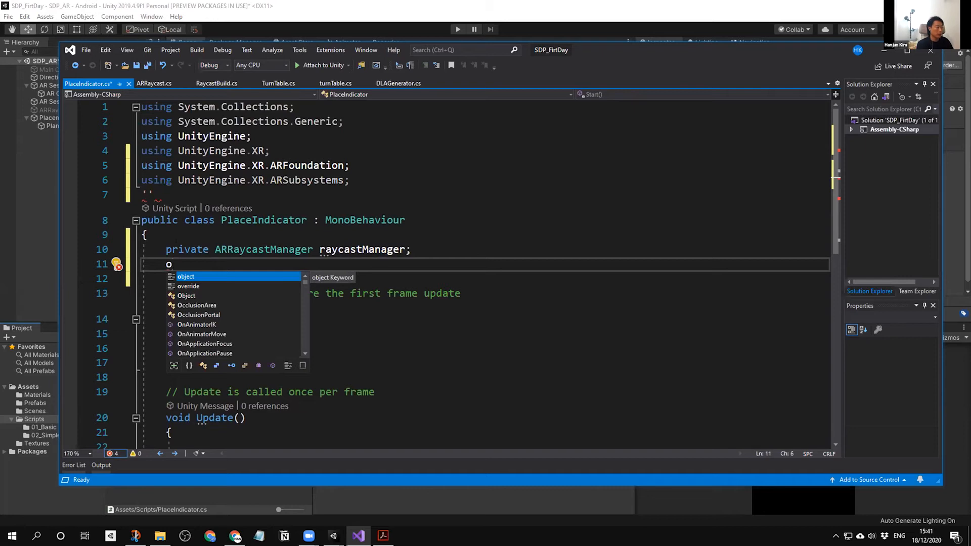
pyautogui.press('BackSpace')
pyautogui.write('pri')
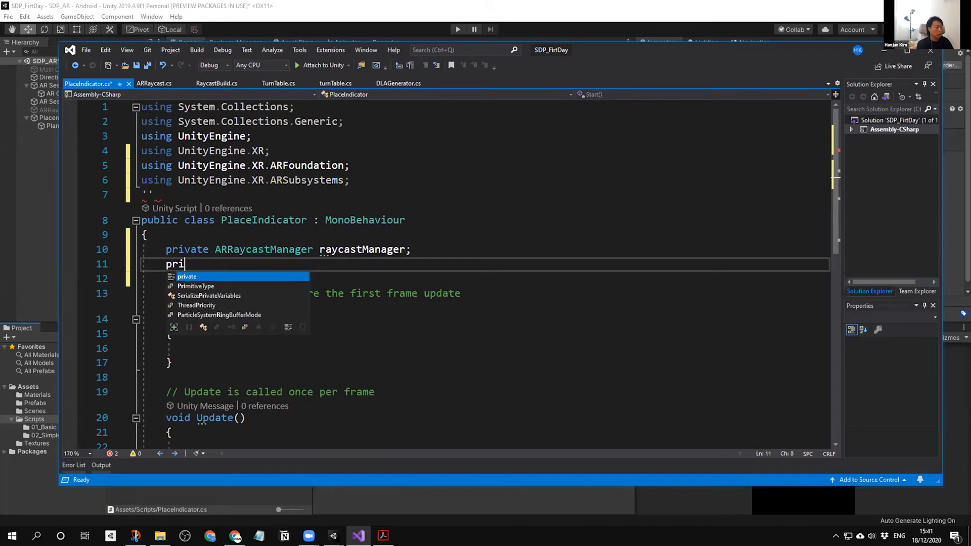
pyautogui.write('vate ')
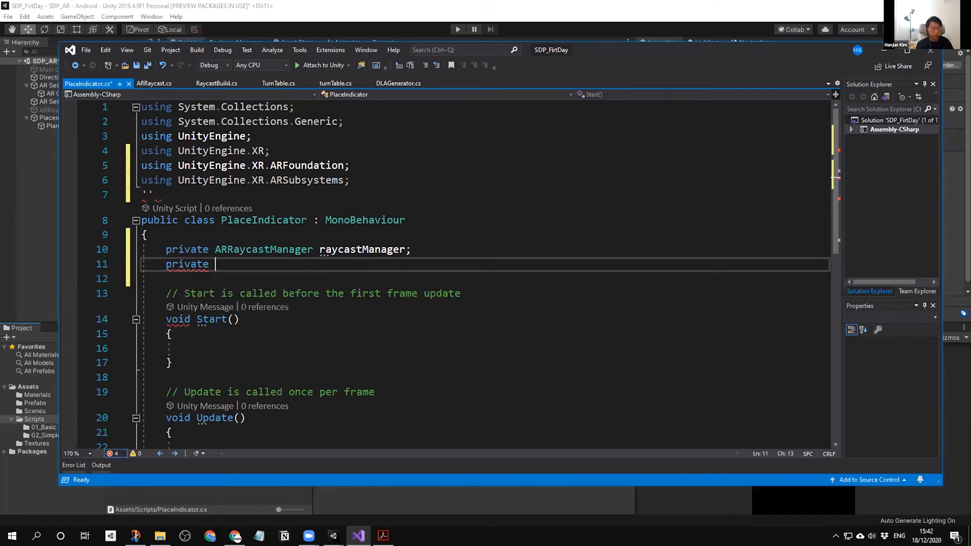
pyautogui.write('GameObject')
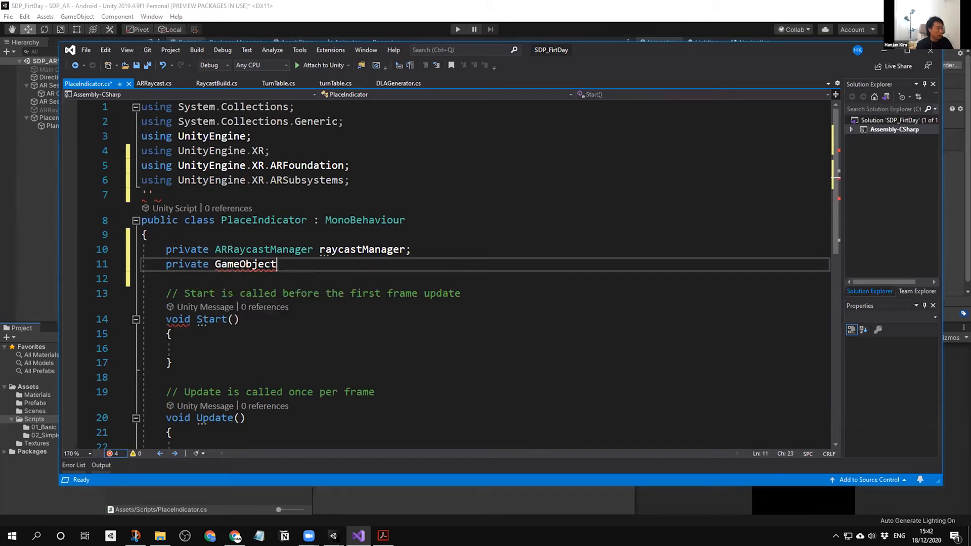
pyautogui.write(' visul')
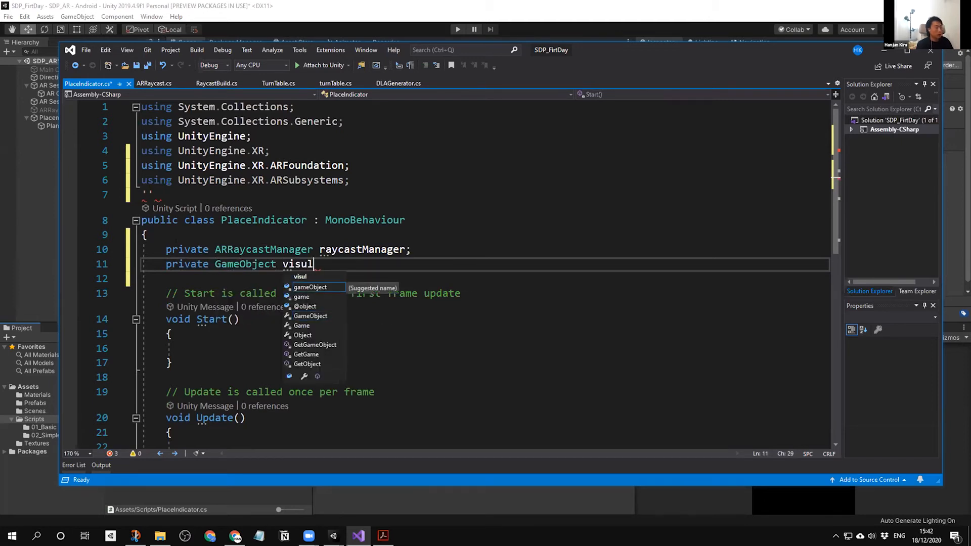
pyautogui.press('BackSpace')
pyautogui.press('BackSpace')
pyautogui.write('usl')
pyautogui.press('BackSpace')
pyautogui.press('BackSpace')
pyautogui.write('al;')
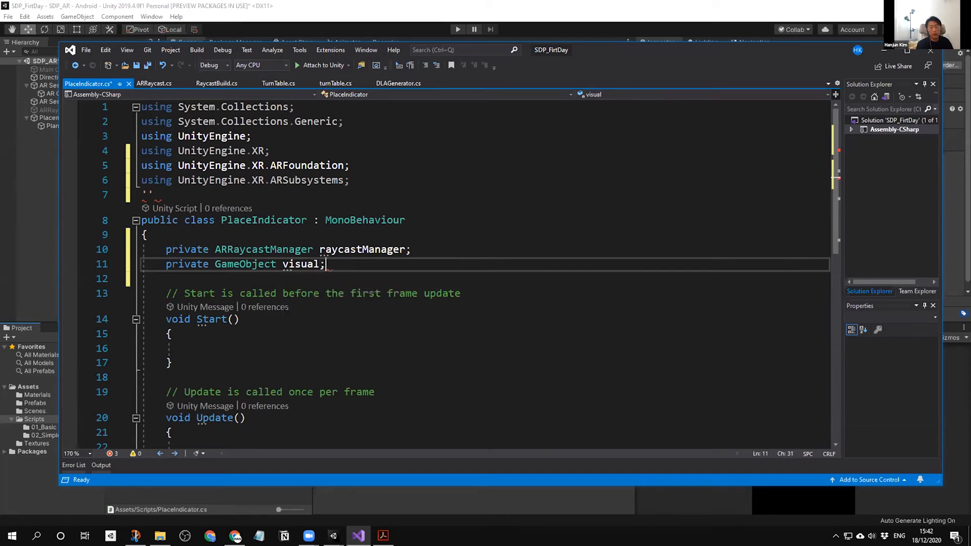
# - Copy the private List<ARRaycastHit> hits declaration from ARRaycast.cs to a new line below the visual field in PlaceIndicator.cs
pyautogui.press('Return')
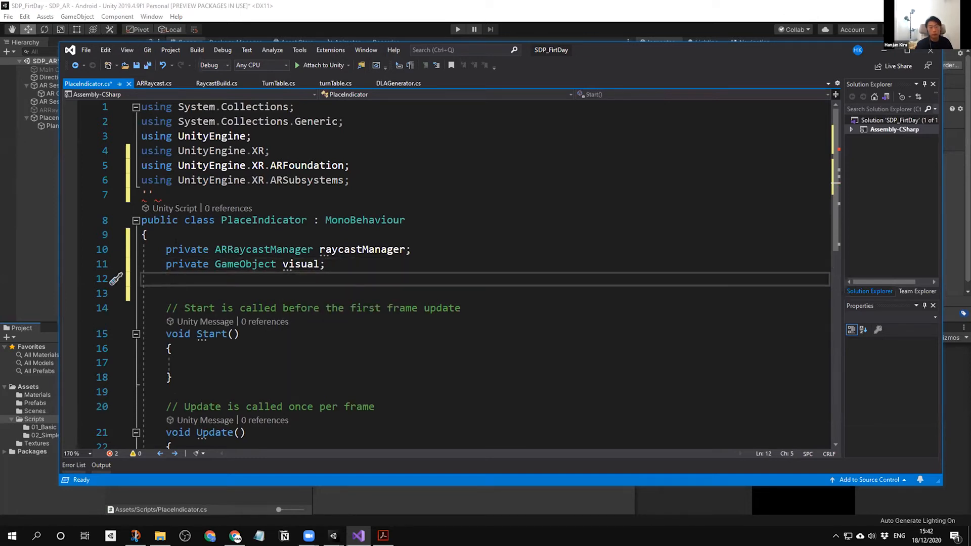
pyautogui.click(155, 83)
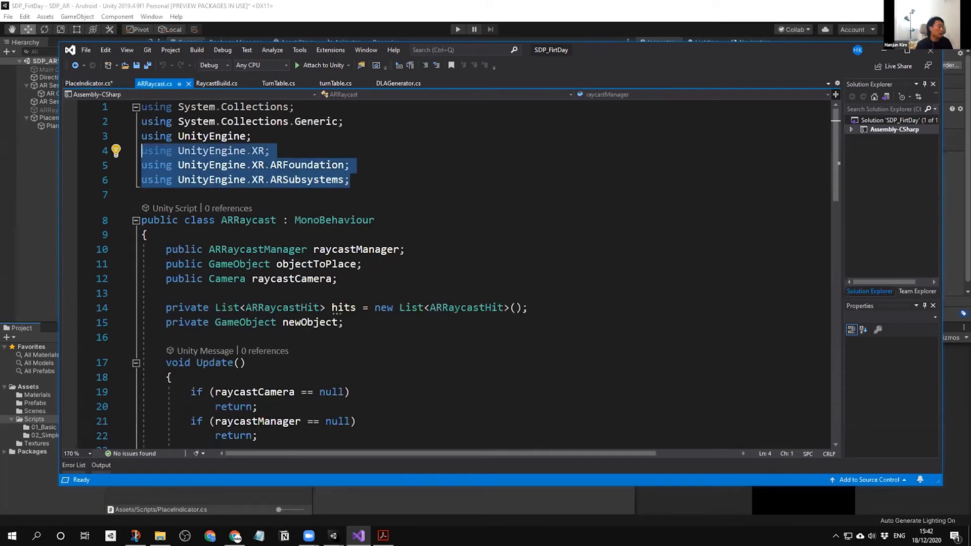
pyautogui.moveTo(527, 307); pyautogui.dragTo(166, 308)
pyautogui.hotkey('ctrl', 'c')
pyautogui.click(88, 84)
pyautogui.hotkey('ctrl', 'v')
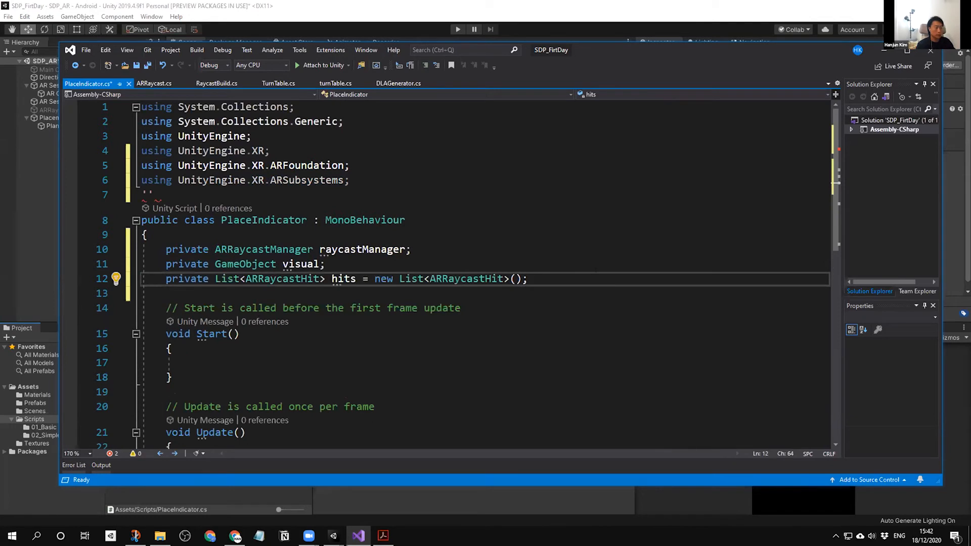
# - Delete the default comment above the Start method and begin a statement in the method body with ray
pyautogui.press('Return')
pyautogui.scroll(-1, 445, 273)
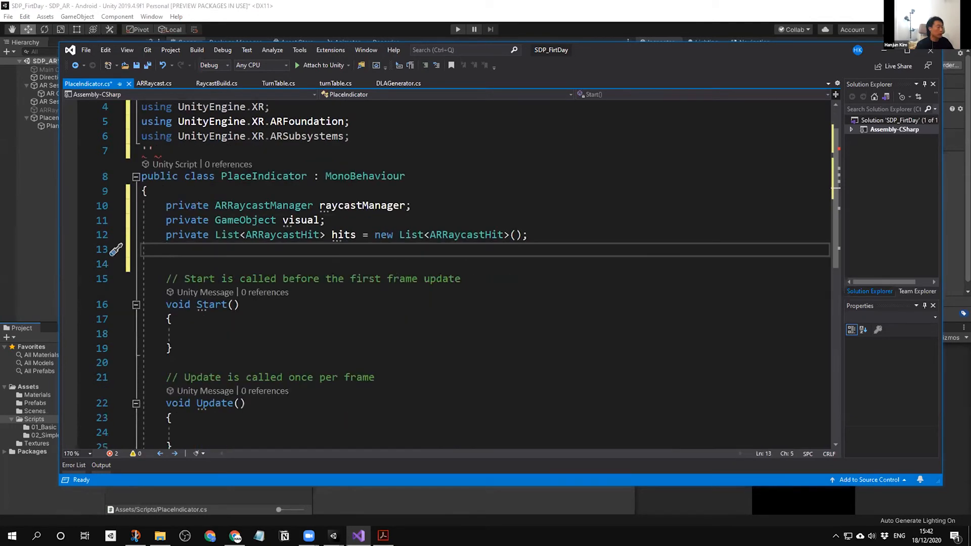
pyautogui.moveTo(461, 279); pyautogui.dragTo(169, 250)
pyautogui.press('BackSpace')
pyautogui.press('Down')
pyautogui.press('Down')
pyautogui.press('Down')
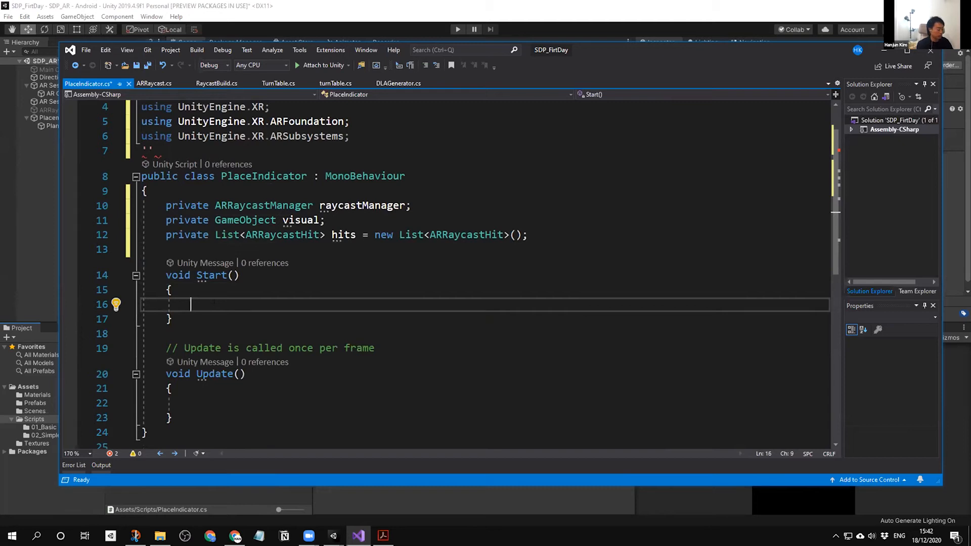
pyautogui.write('ray')
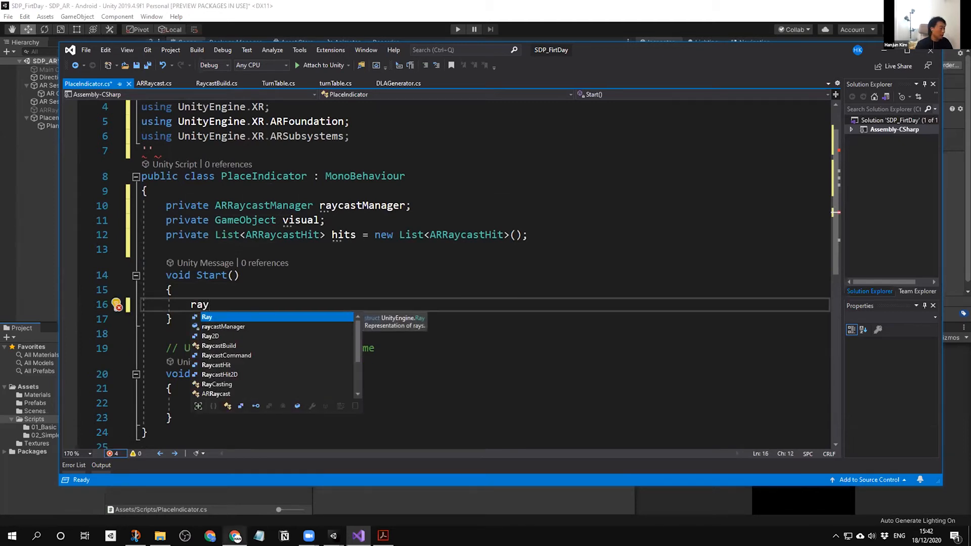
# - Switch to Google Drive in Chrome, locate SDP11_AR-PlaceIndicator.unitypackage in the SDP_Packages folder, and return to Visual Studio
pyautogui.hotkey('alt', 'Tab')
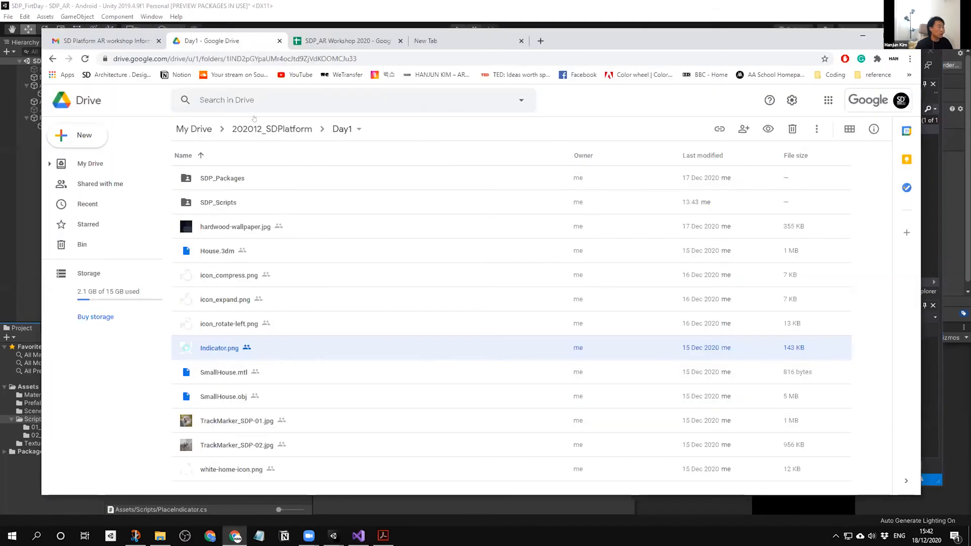
pyautogui.doubleClick(221, 180)
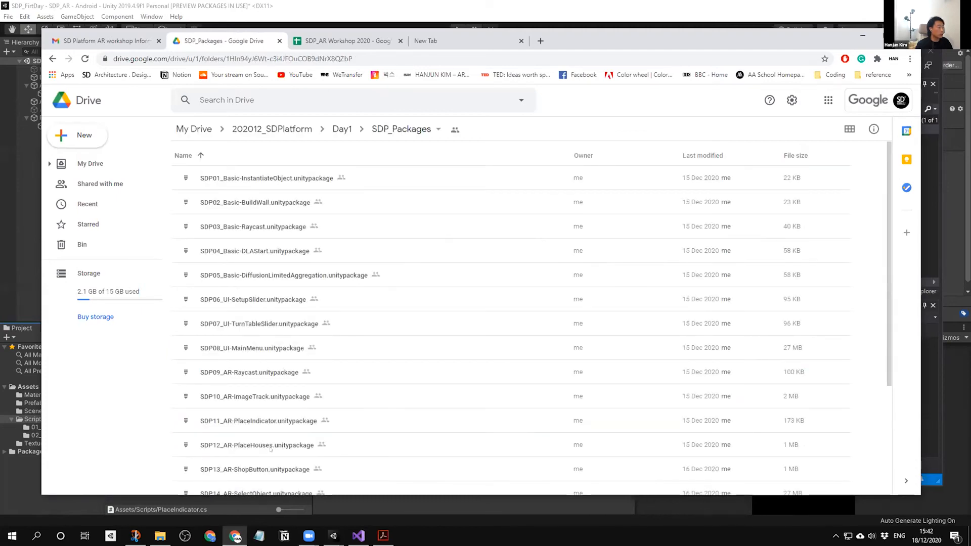
pyautogui.scroll(-1, 278, 374)
pyautogui.click(277, 372)
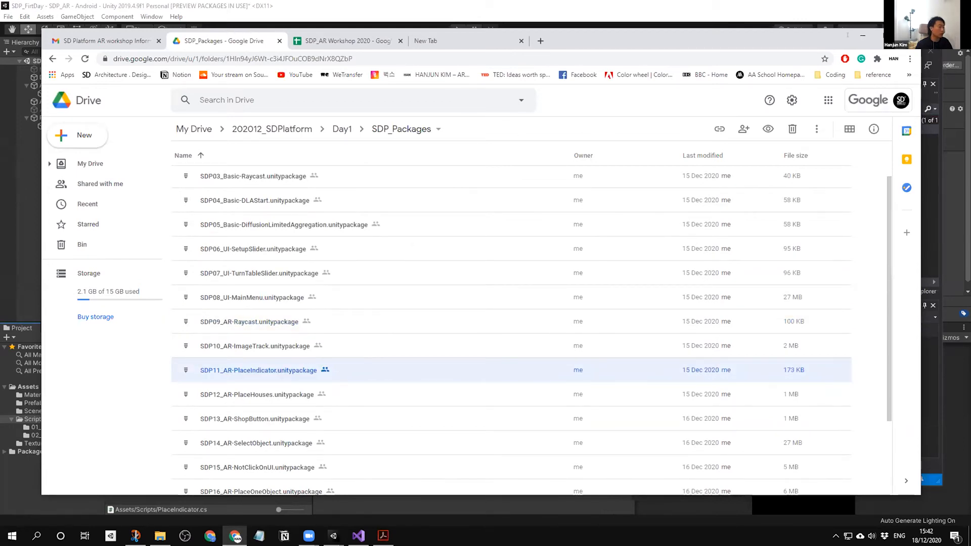
pyautogui.hotkey('alt', 'Tab')
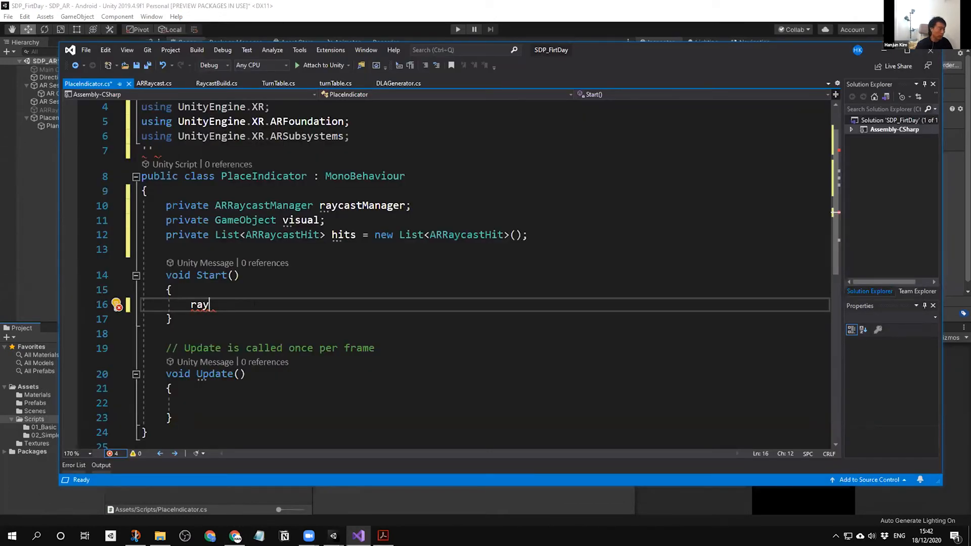
pyautogui.write('cay')
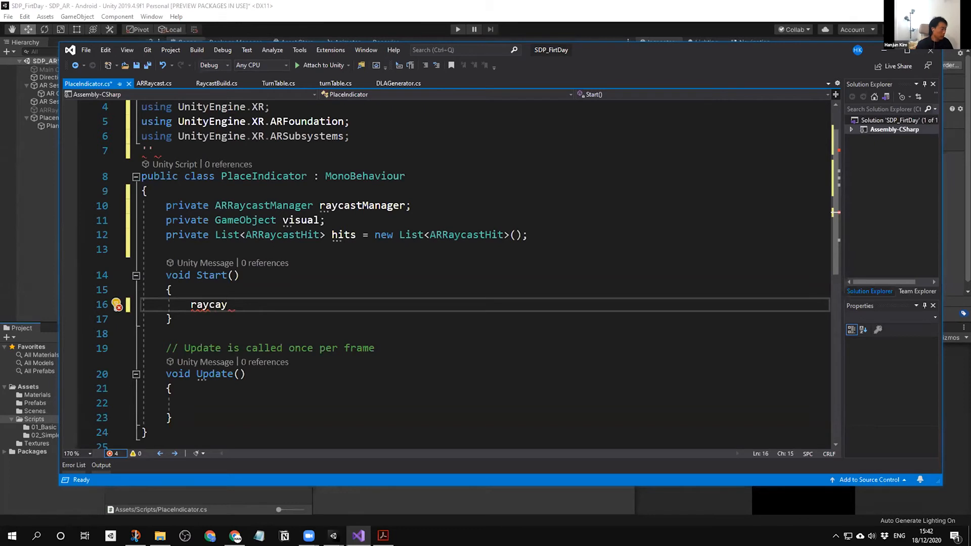
pyautogui.moveTo(235, 536)
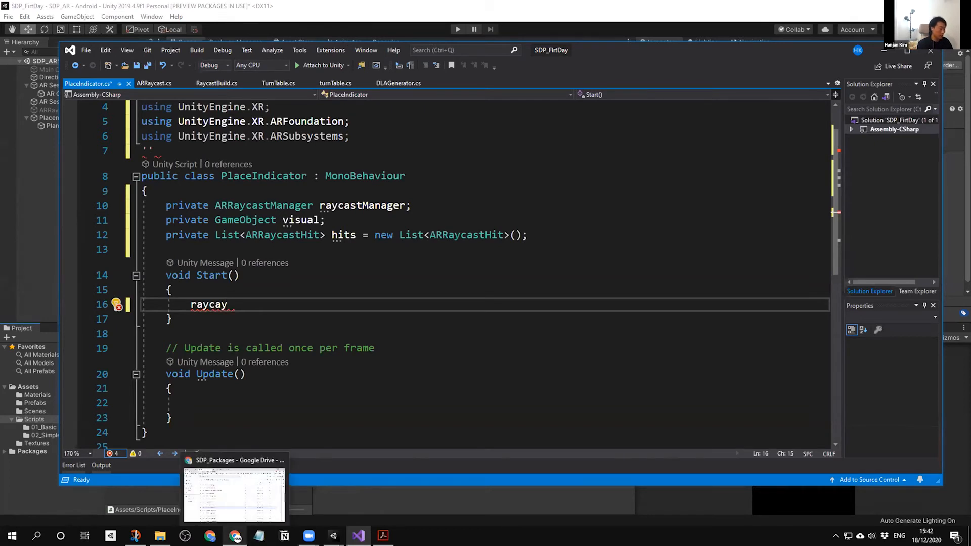
pyautogui.press('BackSpace')
pyautogui.press('BackSpace')
pyautogui.press('BackSpace')
pyautogui.press('BackSpace')
pyautogui.press('BackSpace')
pyautogui.press('BackSpace')
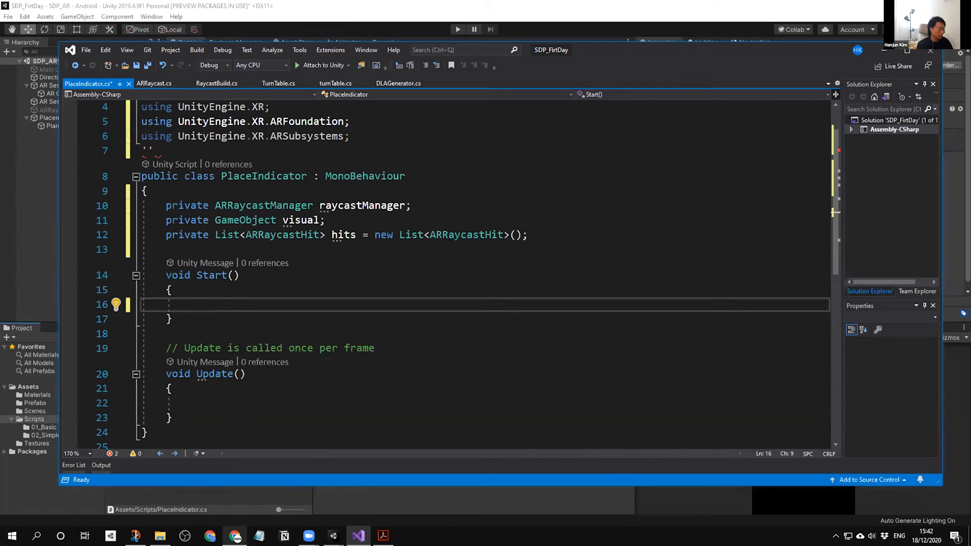
# - In the Start method, begin assigning raycastManager from FindObjectOfType<> with a type name starting with AR
pyautogui.write('ray')
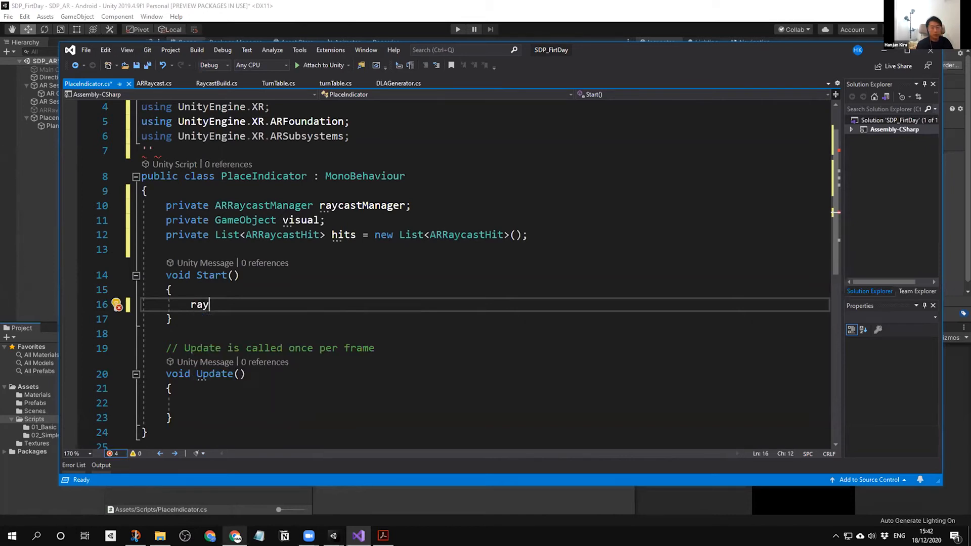
pyautogui.write('castManager = Fin')
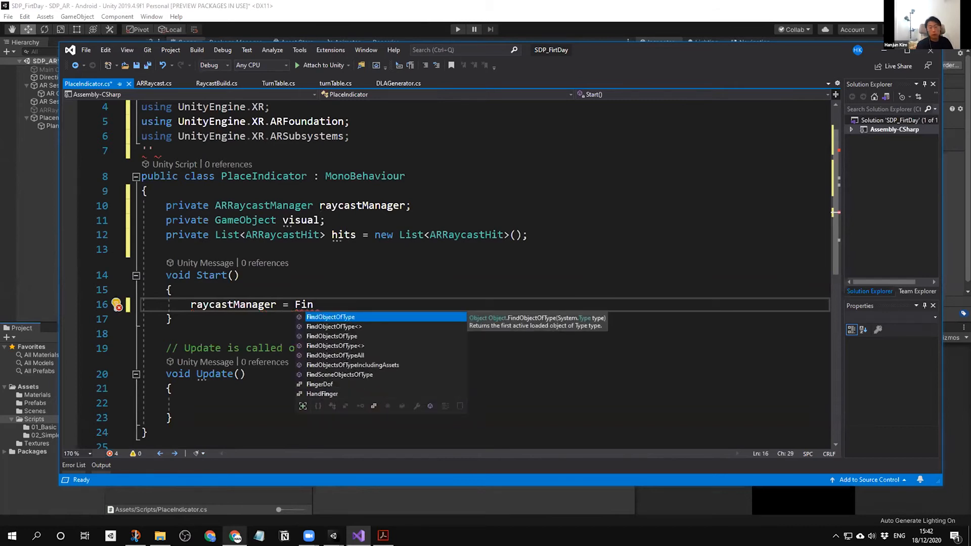
pyautogui.press('Tab')
pyautogui.write('<')
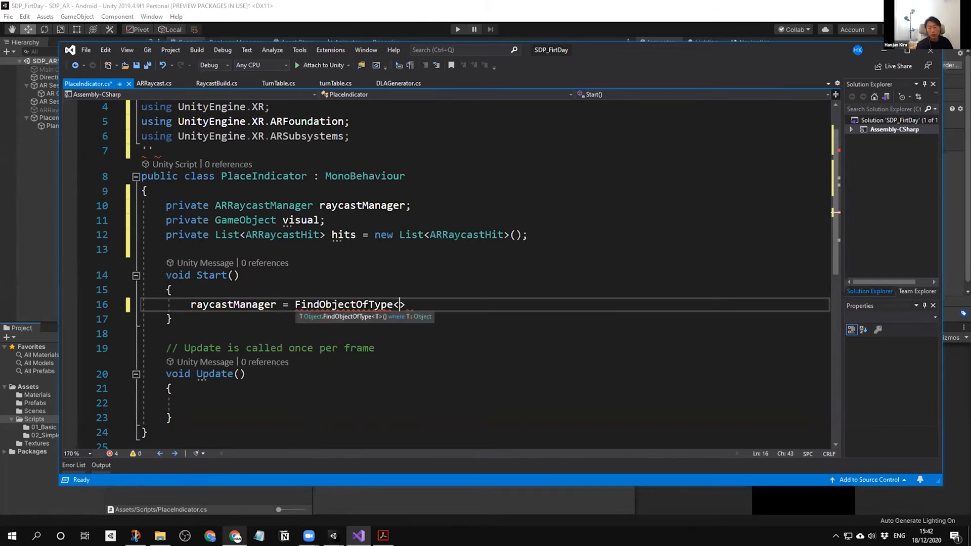
pyautogui.write('A')
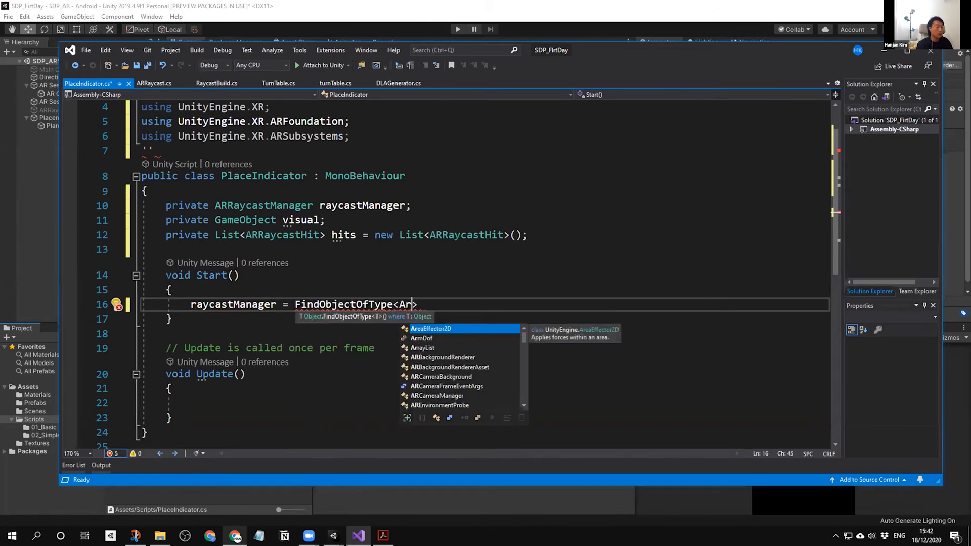
pyautogui.write('R')
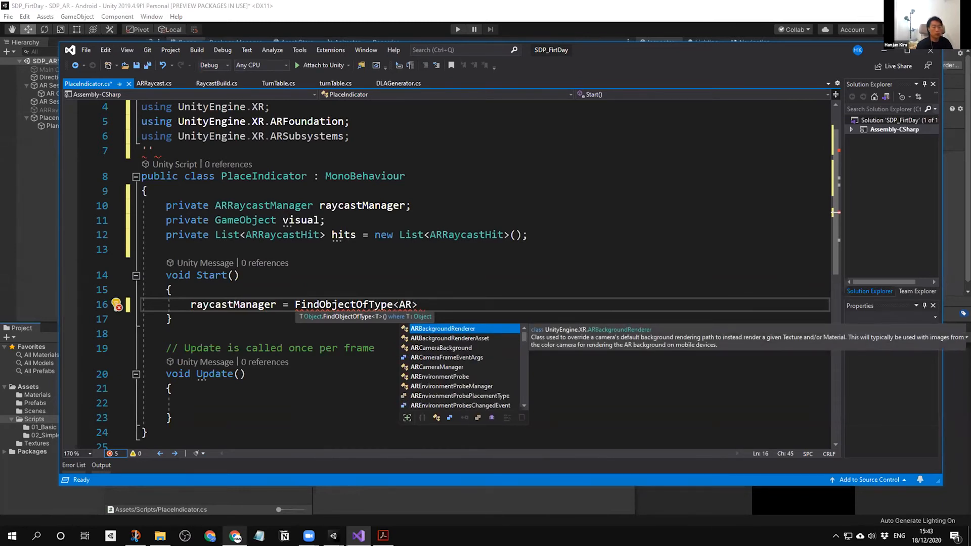
pyautogui.write('ay')
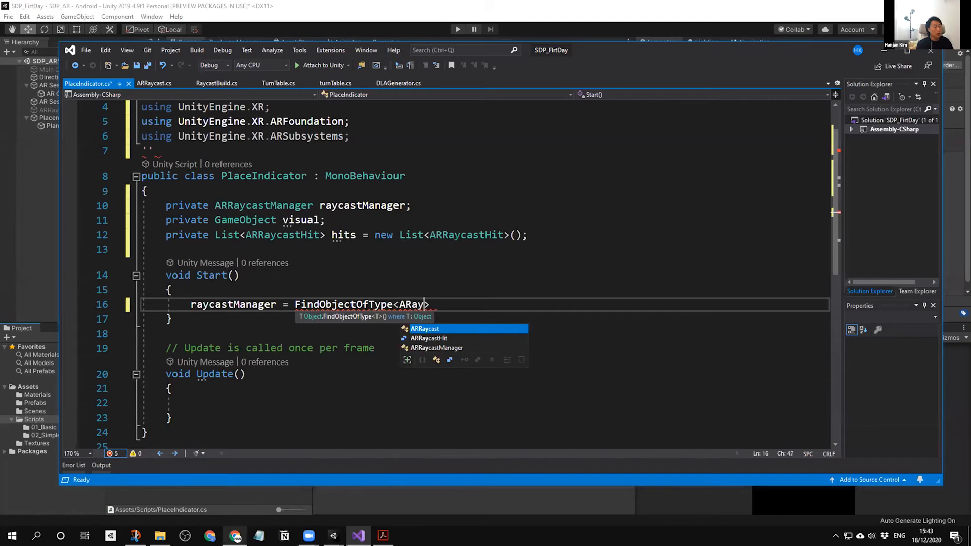
pyautogui.press('BackSpace')
pyautogui.press('BackSpace')
pyautogui.write('A')
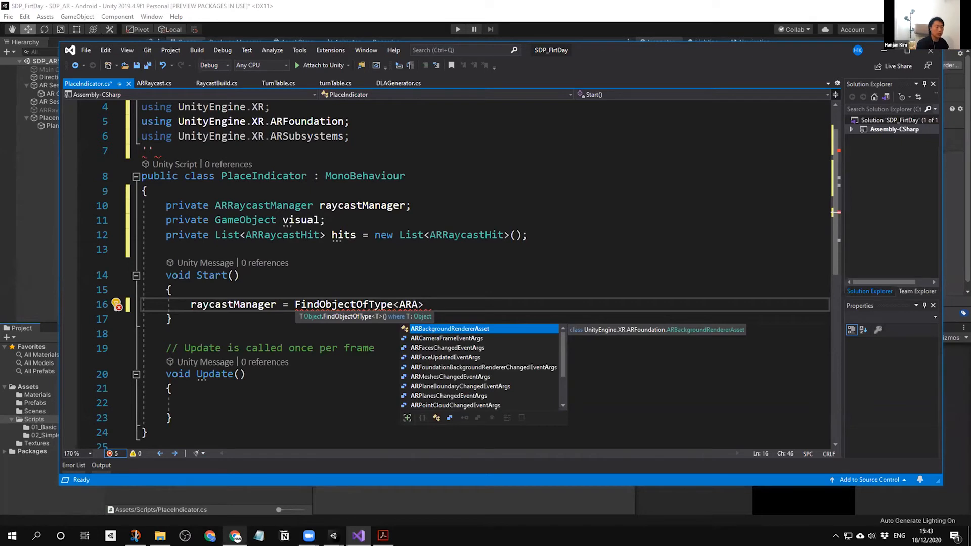
# - Switch to Unity, inspect the components of PlacementIndicator and AR Session Origin, and return to Visual Studio
pyautogui.click(794, 21)
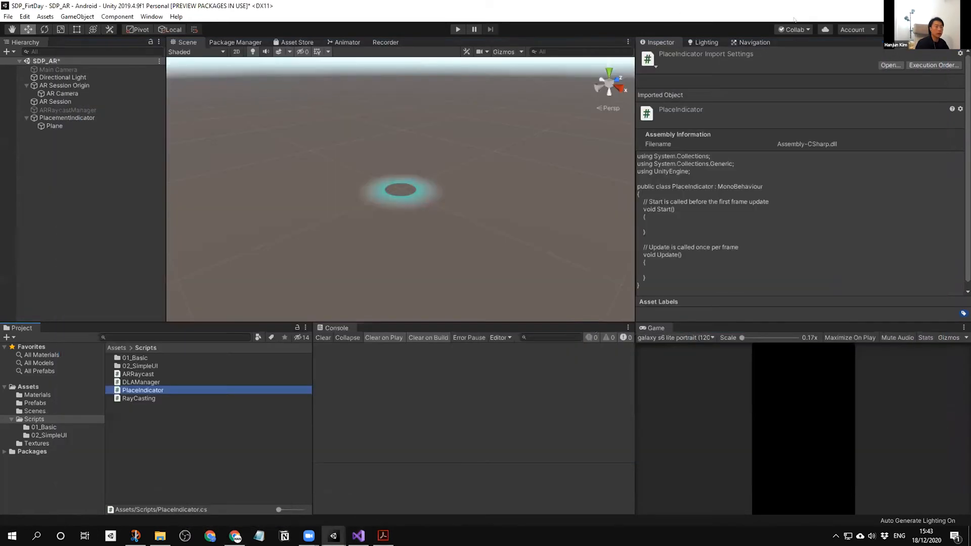
pyautogui.click(61, 118)
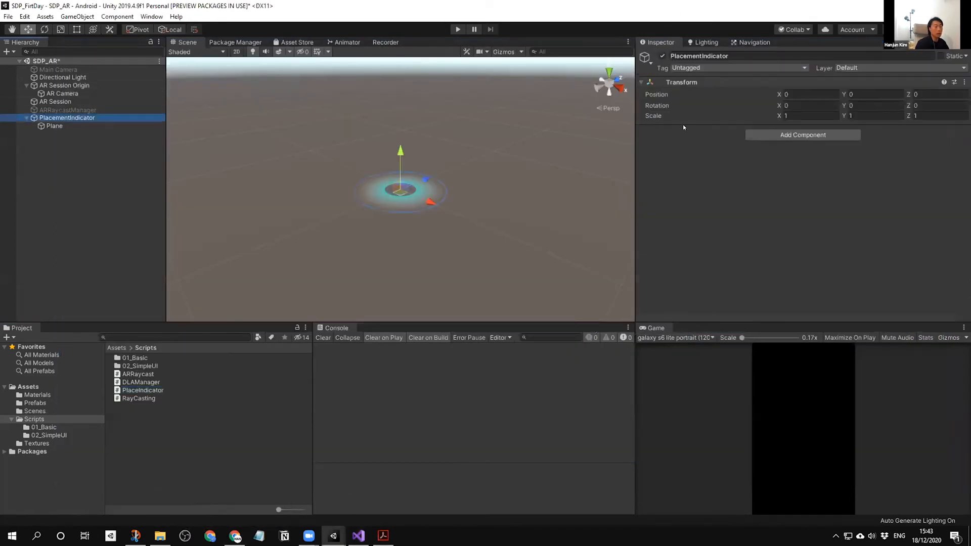
pyautogui.click(55, 85)
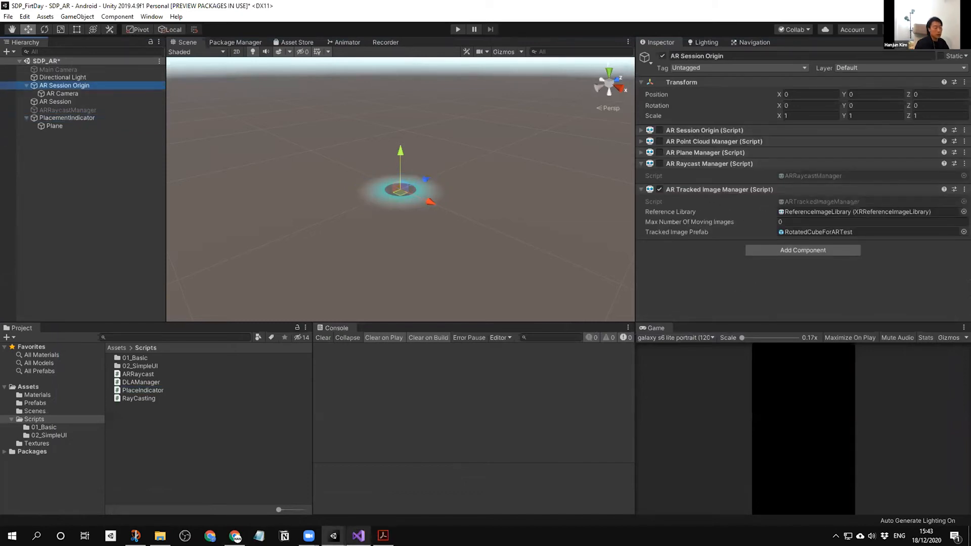
pyautogui.moveTo(358, 536)
pyautogui.click(367, 499)
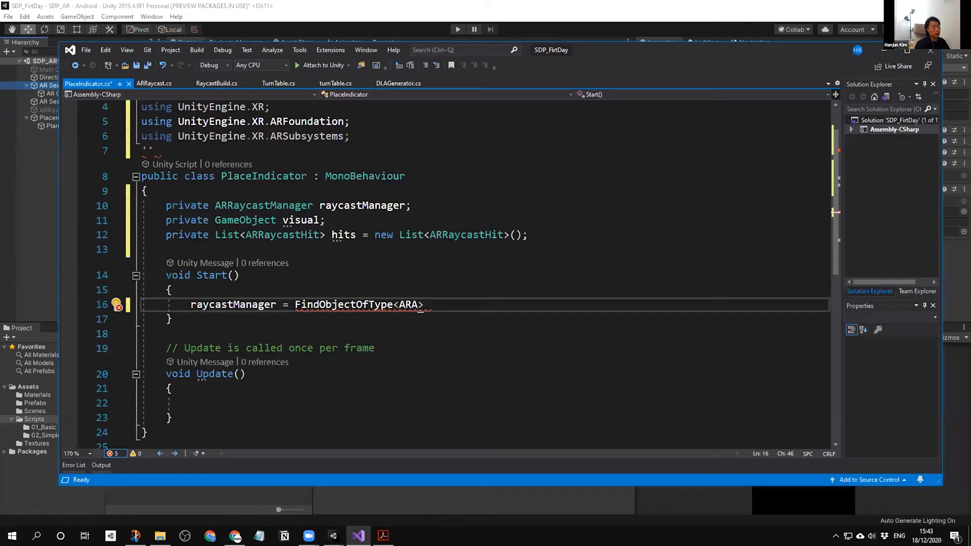
# - Complete the assignment in Start as raycastManager = FindObjectOfType<ARRaycastManager>();
pyautogui.press('BackSpace')
pyautogui.write('Ray')
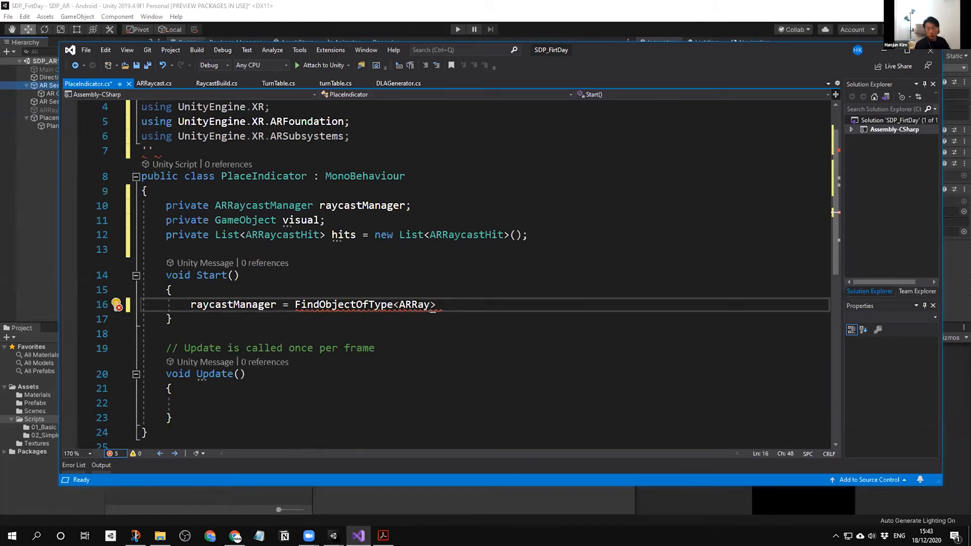
pyautogui.press('BackSpace')
pyautogui.press('BackSpace')
pyautogui.press('BackSpace')
pyautogui.press('BackSpace')
pyautogui.press('BackSpace')
pyautogui.write('ARRaycastManager')
pyautogui.press('Tab')
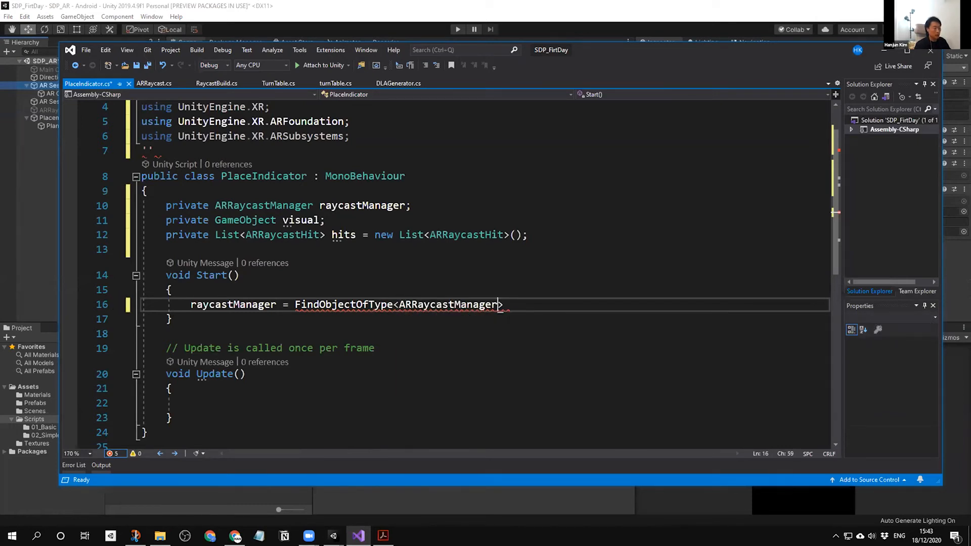
pyautogui.write('>();')
# - Add the line visual = transform.GetChild(0).gameObject; below the raycastManager assignment, checking the PlacementIndicator hierarchy in Unity along the way
pyautogui.press('Return')
pyautogui.write('vi')
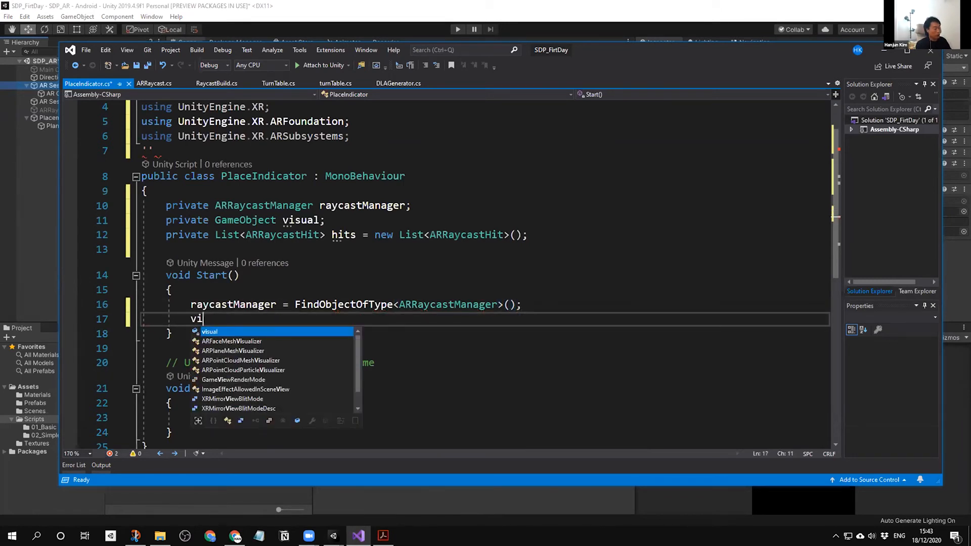
pyautogui.press('Tab')
pyautogui.write('= tr')
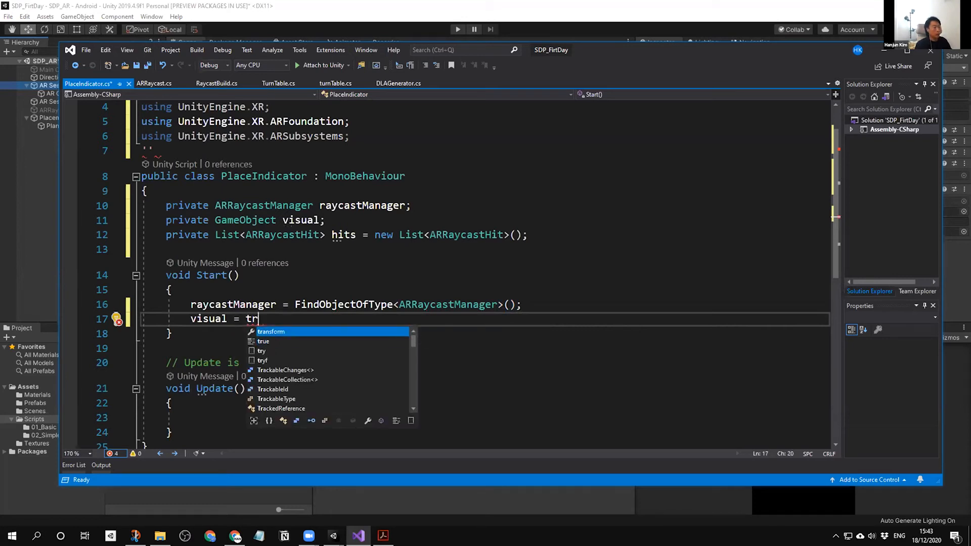
pyautogui.press('Tab')
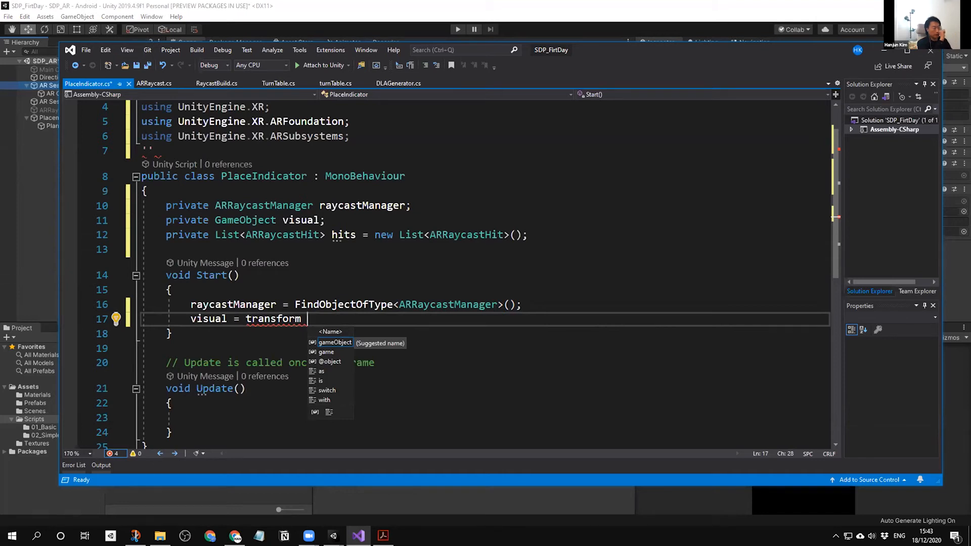
pyautogui.click(44, 150)
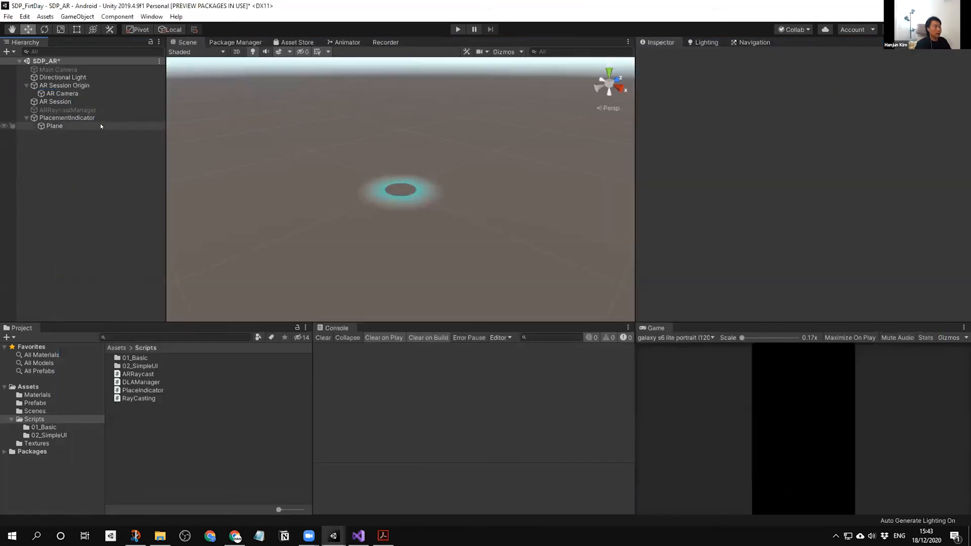
pyautogui.click(358, 535)
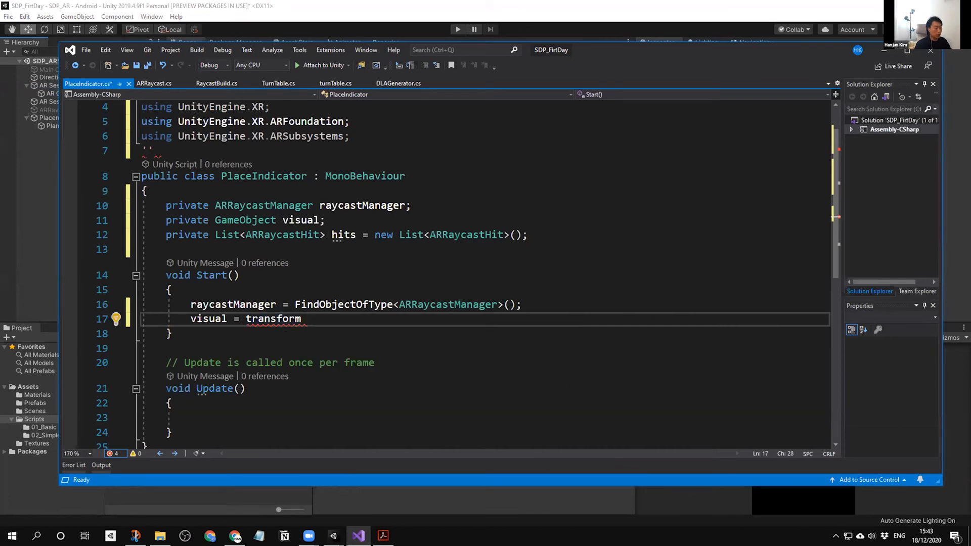
pyautogui.press('BackSpace')
pyautogui.write('.')
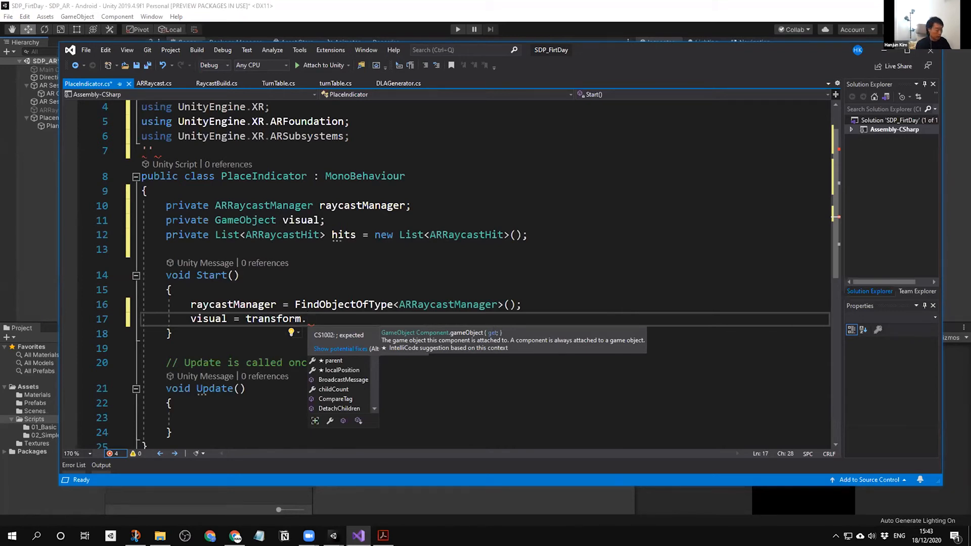
pyautogui.write('GetChild(0).gameObject;')
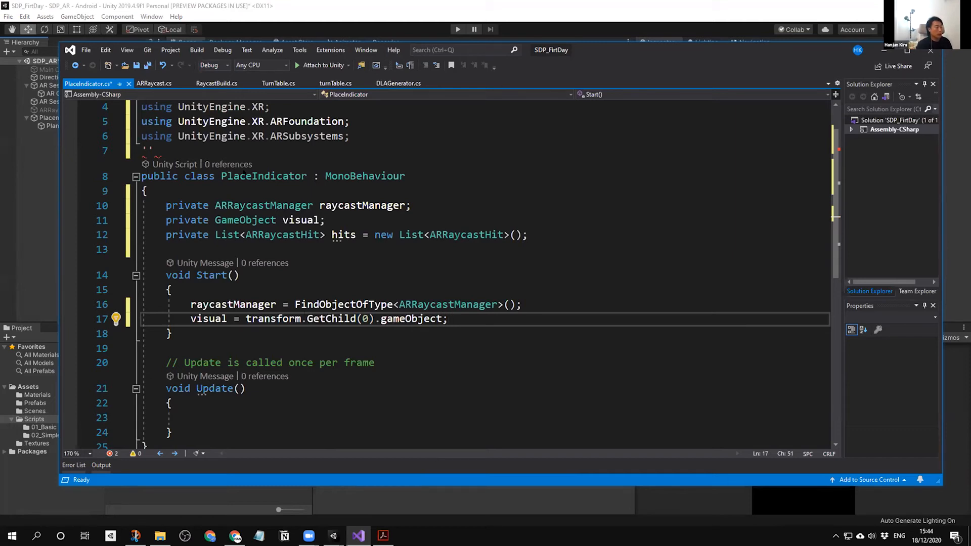
# - Compare the GetChild(0) line with the PlacementIndicator object and its Plane child in Unity, and return to Visual Studio
pyautogui.click(34, 154)
pyautogui.click(92, 118)
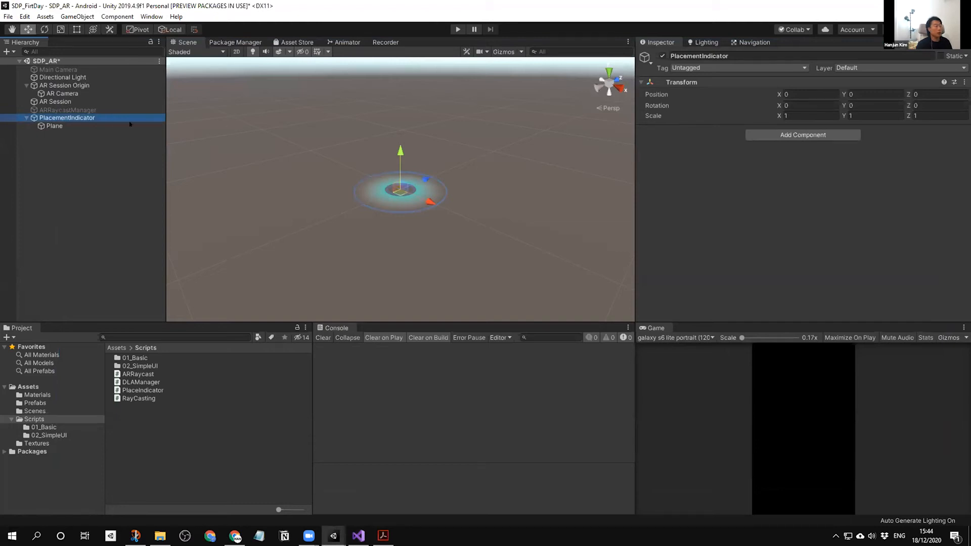
pyautogui.click(52, 126)
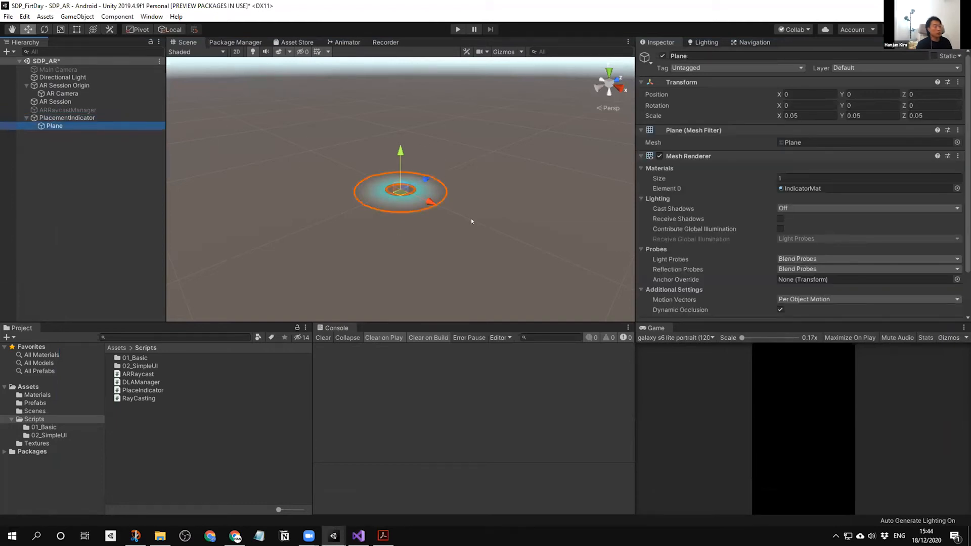
pyautogui.click(35, 118)
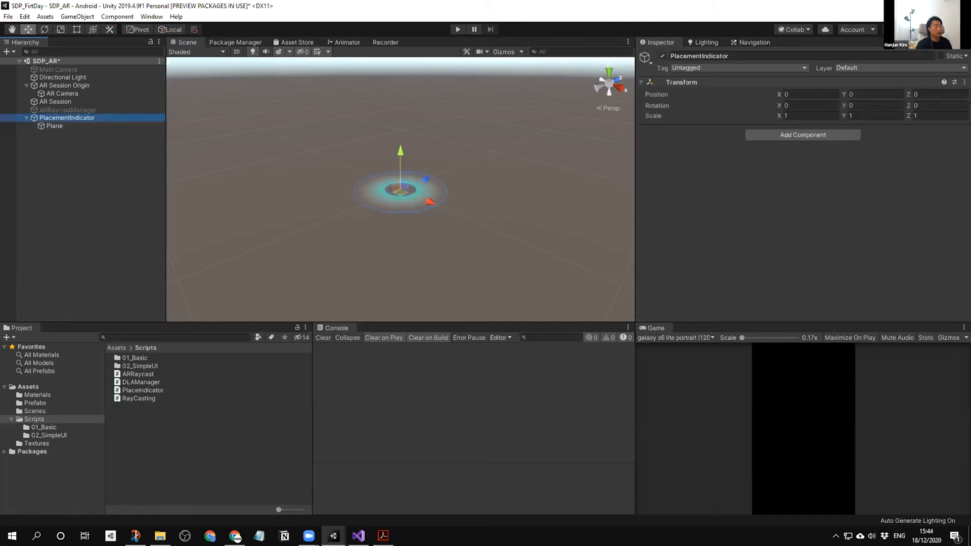
pyautogui.click(358, 536)
pyautogui.click(362, 319)
pyautogui.click(377, 363)
pyautogui.click(40, 154)
pyautogui.click(51, 126)
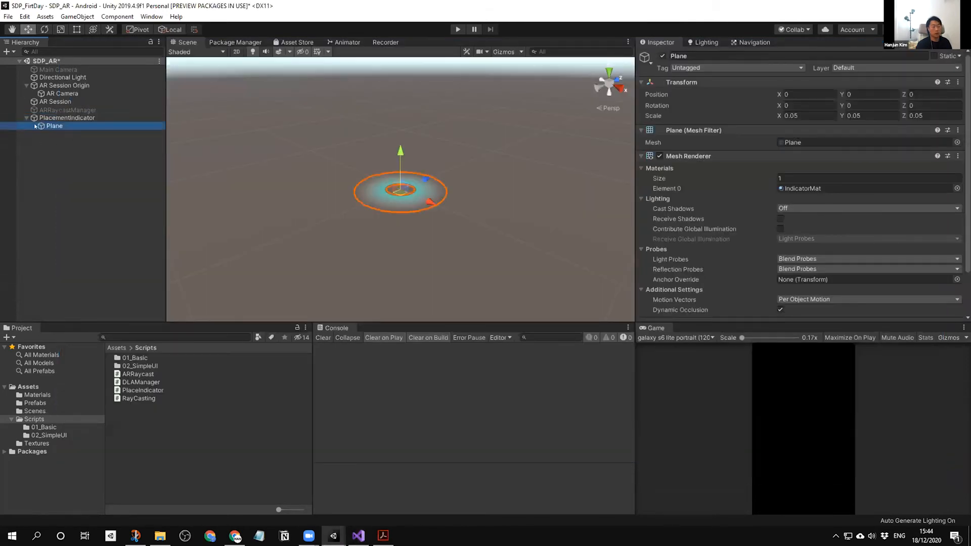
pyautogui.click(358, 535)
# - Leave a blank line after the GetChild statement in Start and add visual.SetActive(false);
pyautogui.click(472, 319)
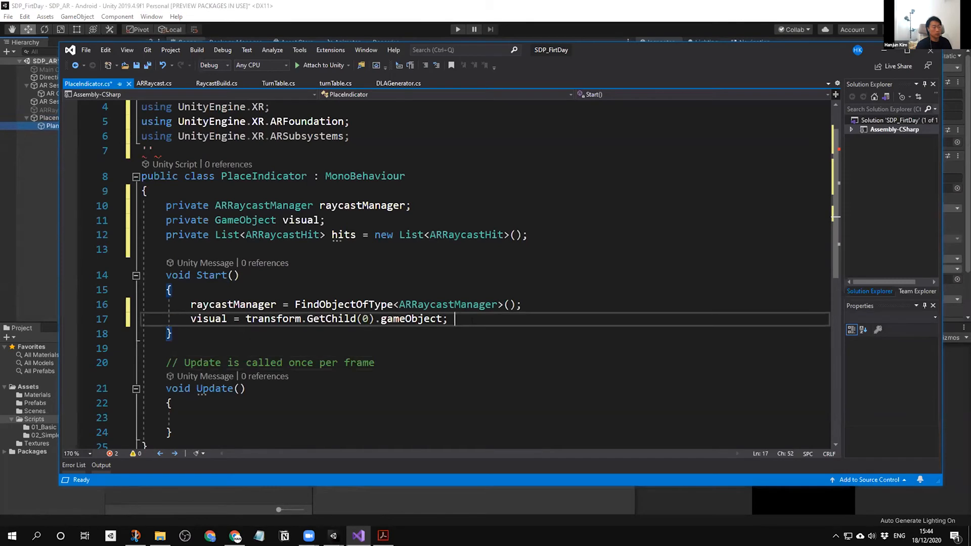
pyautogui.press('Return')
pyautogui.press('Return')
pyautogui.write('vio')
pyautogui.press('Tab')
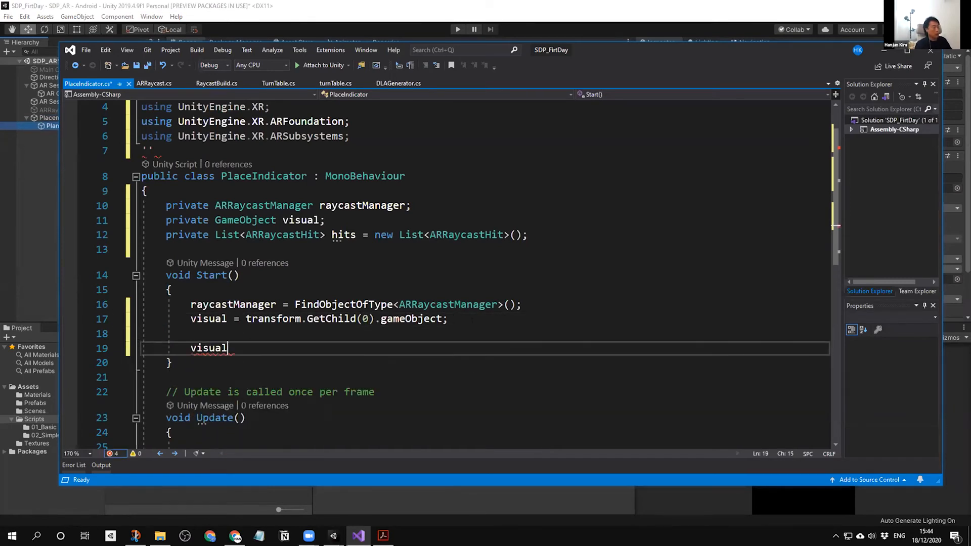
pyautogui.write('.S')
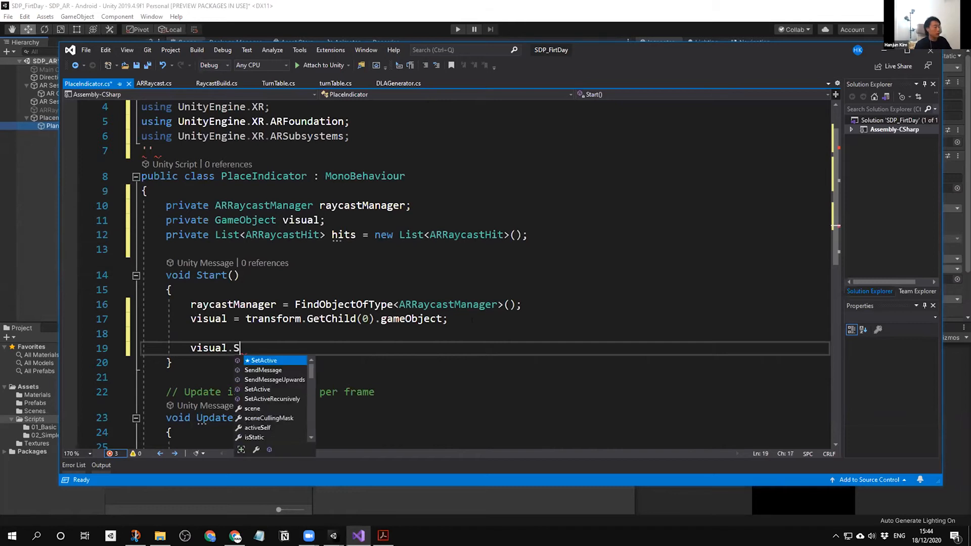
pyautogui.write('etActive(')
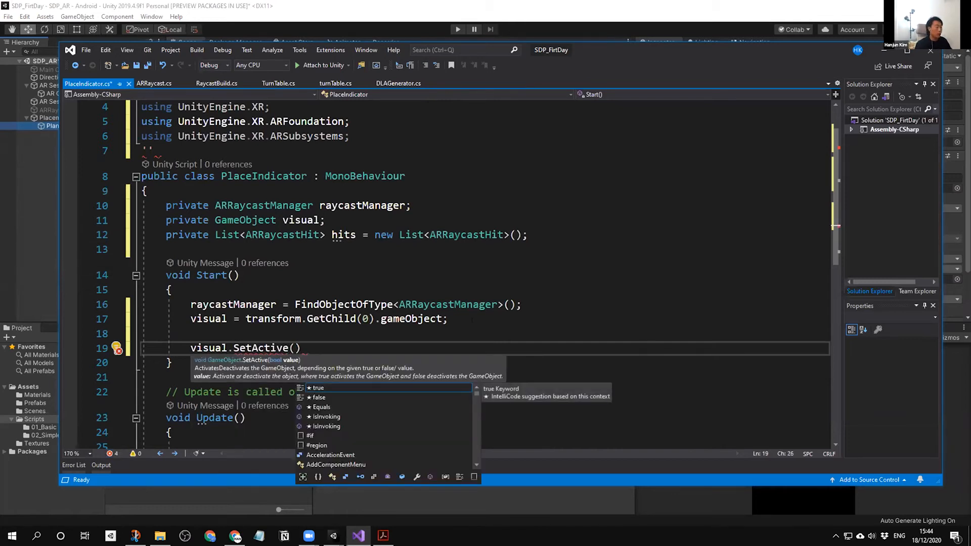
pyautogui.press('Tab')
pyautogui.write(');')
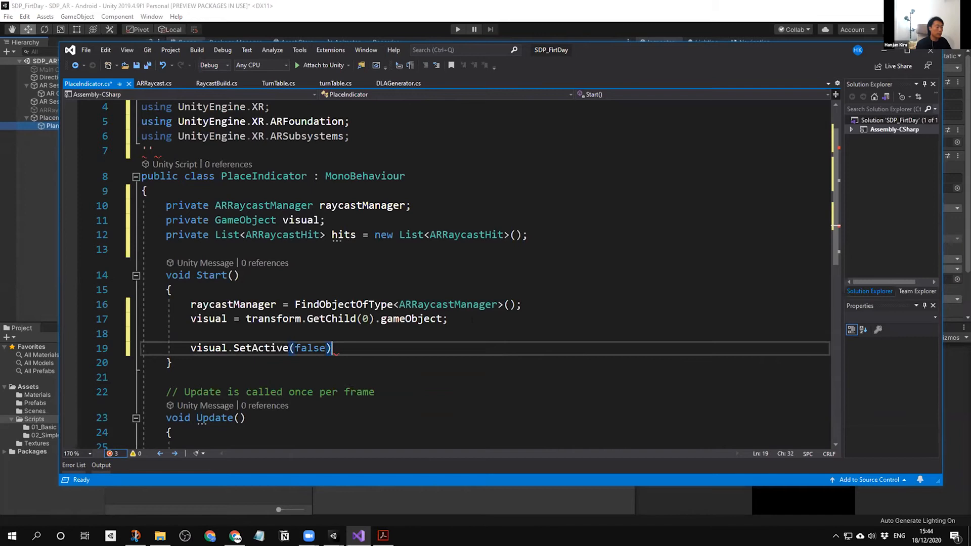
# - In the empty body of Update, begin declaring a ray variable with var ray =
pyautogui.scroll(-4, 456, 273)
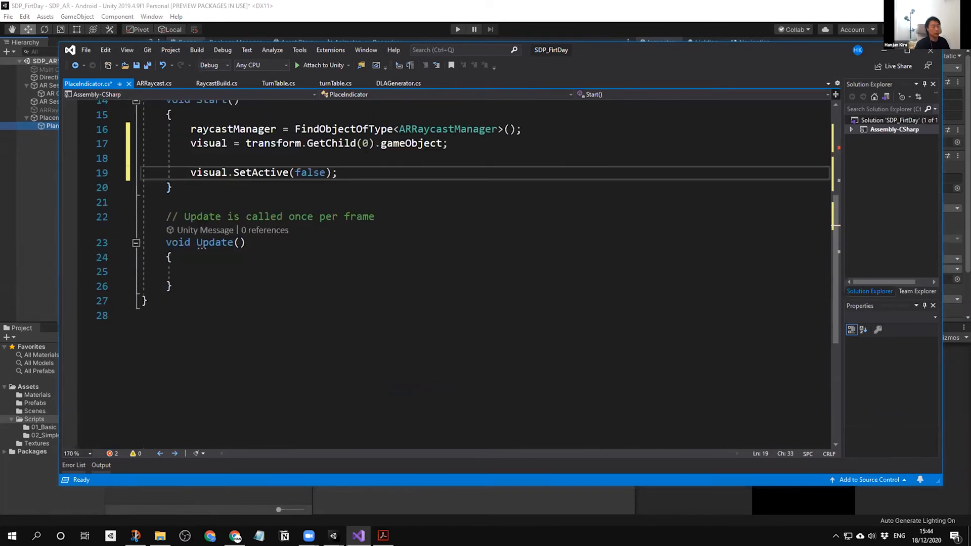
pyautogui.click(173, 258)
pyautogui.click(191, 272)
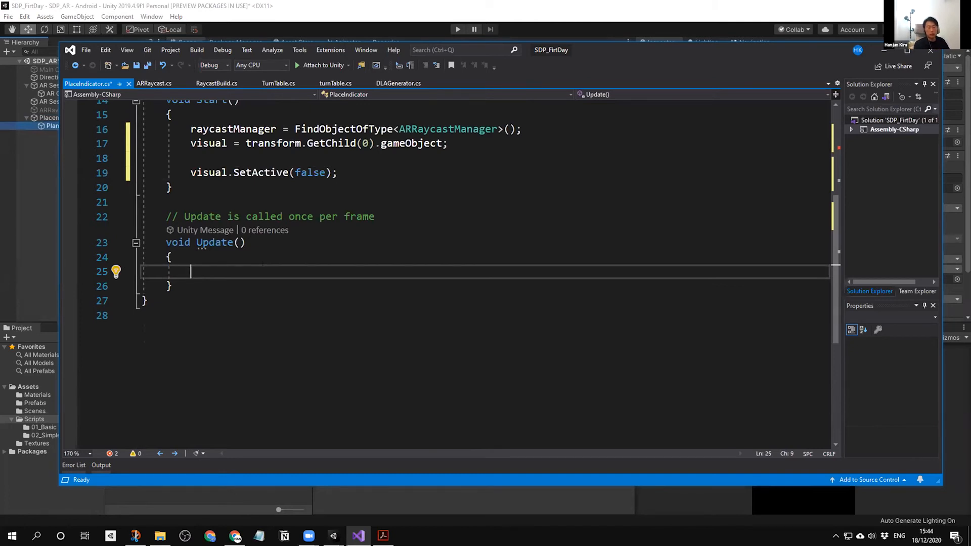
pyautogui.write('va')
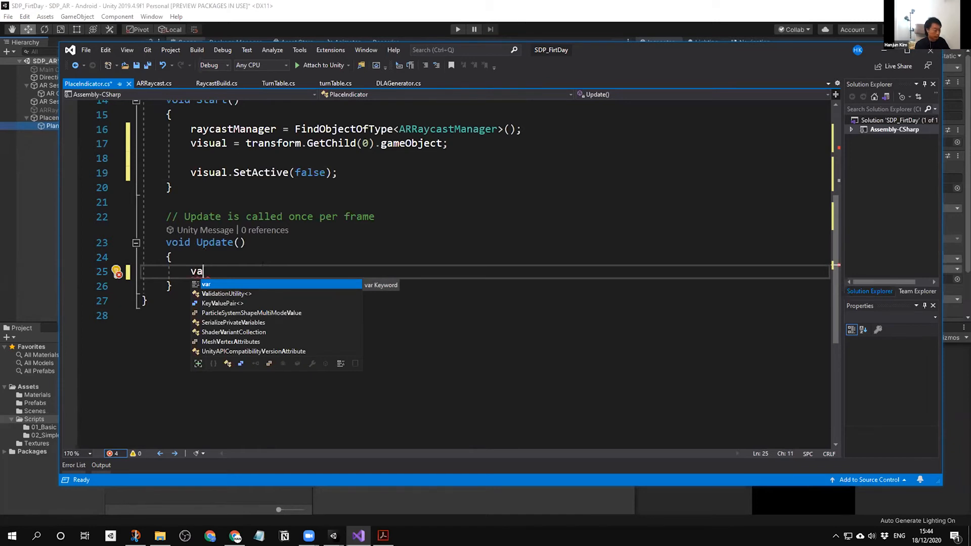
pyautogui.write('r ')
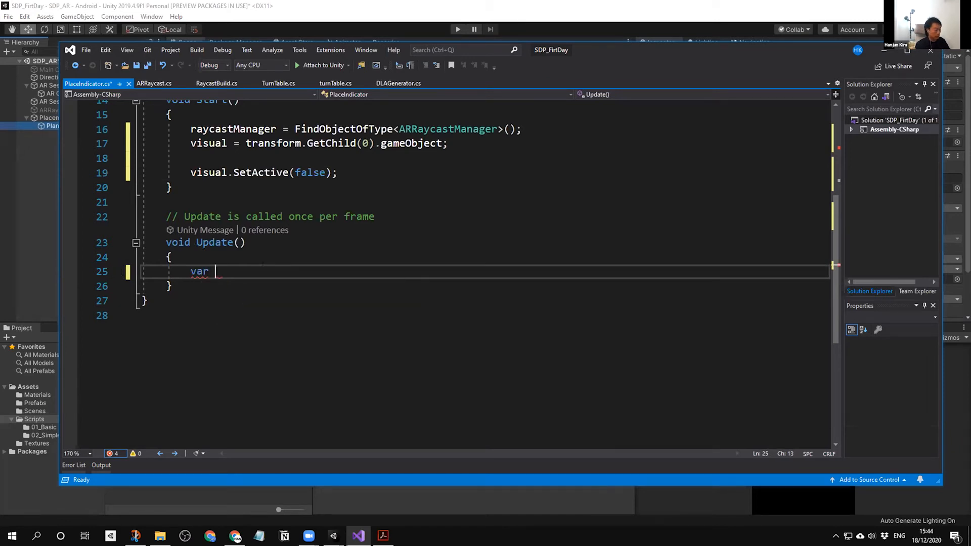
pyautogui.write('ray =')
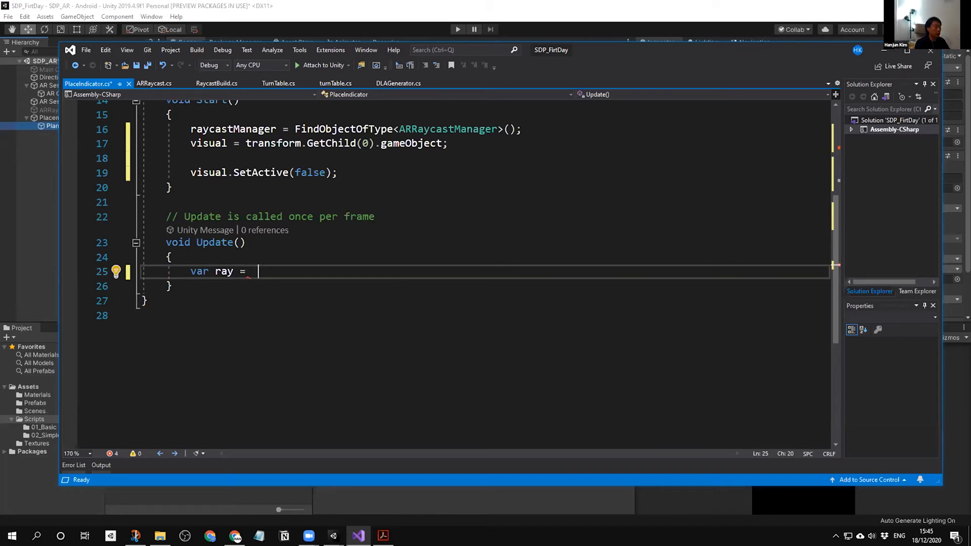
# - Make the value assigned to ray a new Vector2
pyautogui.write('Vector2 (')
pyautogui.press('BackSpace')
pyautogui.press('BackSpace')
pyautogui.press('BackSpace')
pyautogui.press('BackSpace')
pyautogui.press('BackSpace')
pyautogui.press('BackSpace')
pyautogui.press('BackSpace')
pyautogui.press('BackSpace')
pyautogui.press('BackSpace')
pyautogui.write('new v')
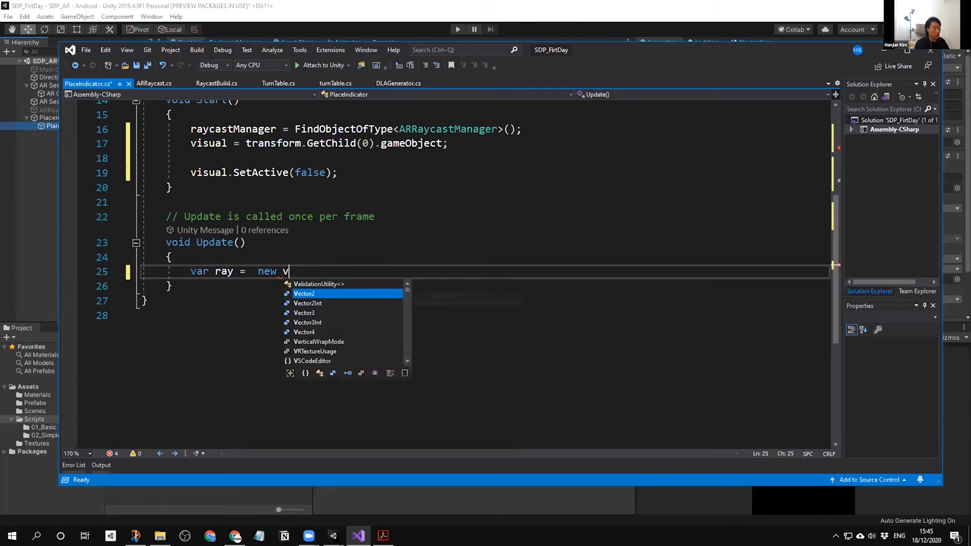
pyautogui.press('Tab')
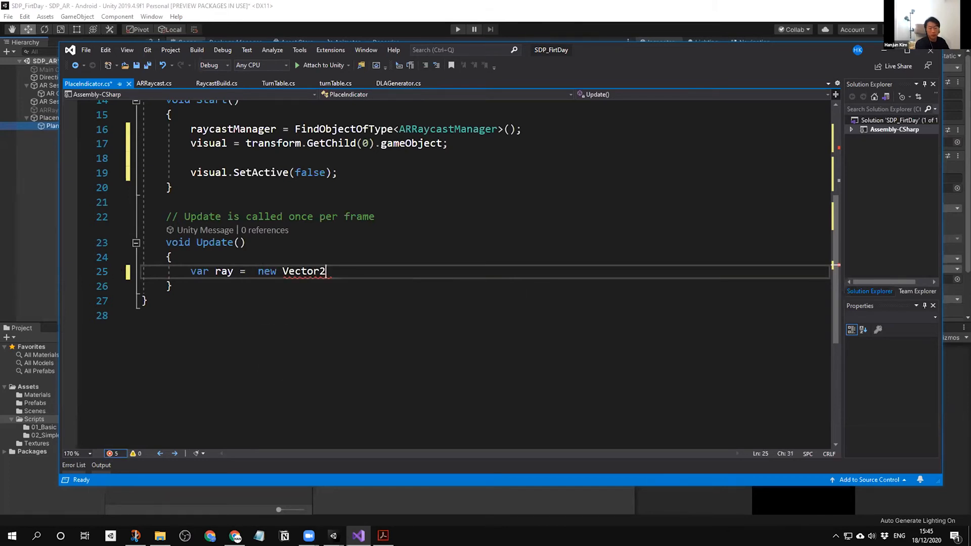
# - Give the Vector2 constructor Screen.width / 2 as its first argument, followed by a comma
pyautogui.write('(Scen')
pyautogui.press('BackSpace')
pyautogui.press('BackSpace')
pyautogui.write('re')
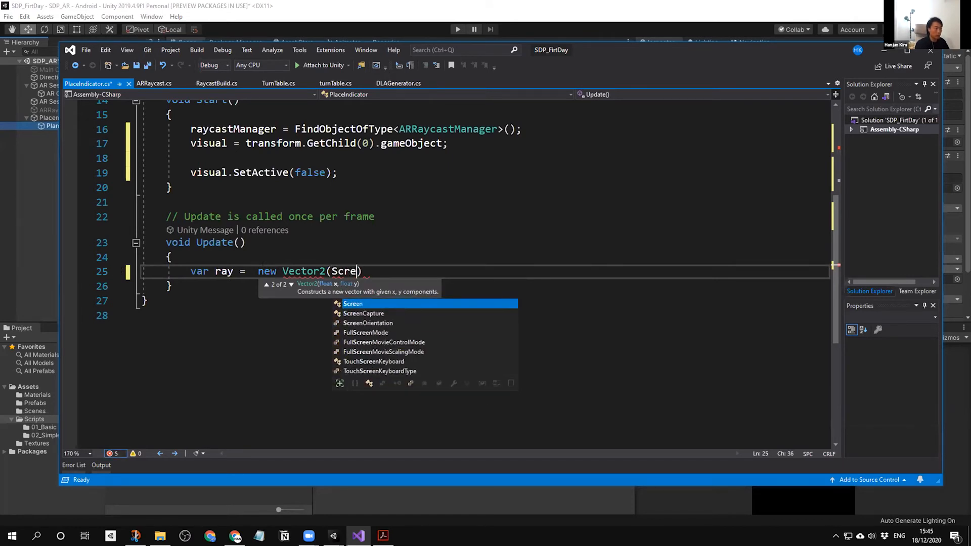
pyautogui.press('Tab')
pyautogui.write('.')
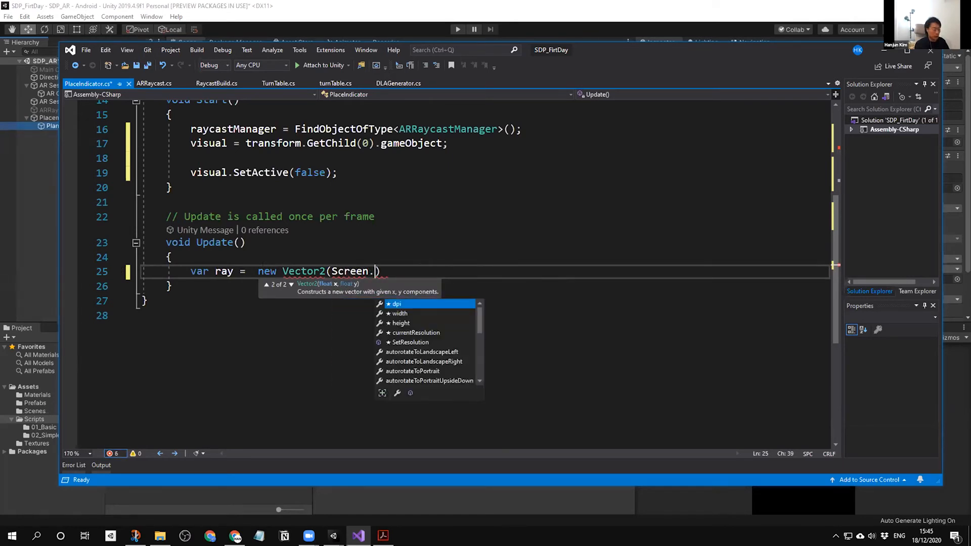
pyautogui.write('w')
pyautogui.press('Tab')
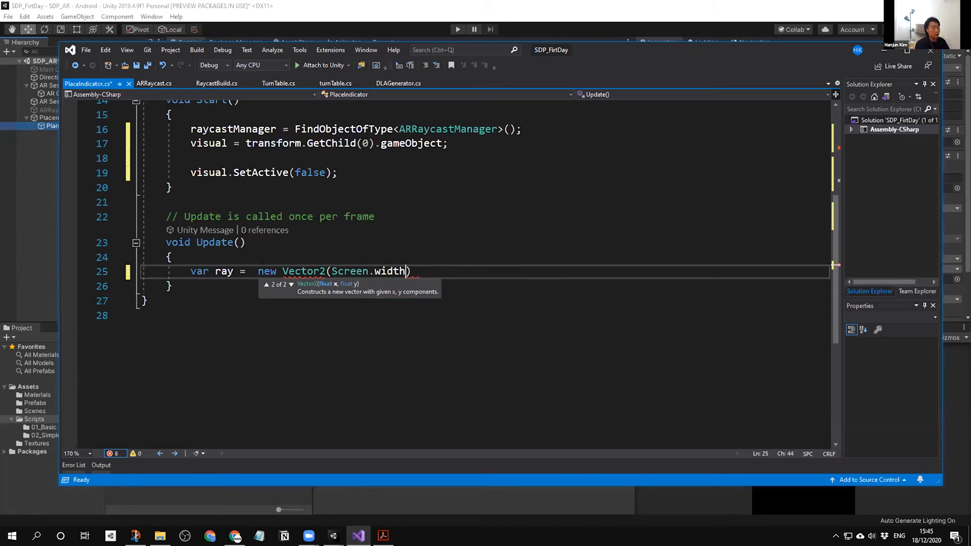
pyautogui.write('/')
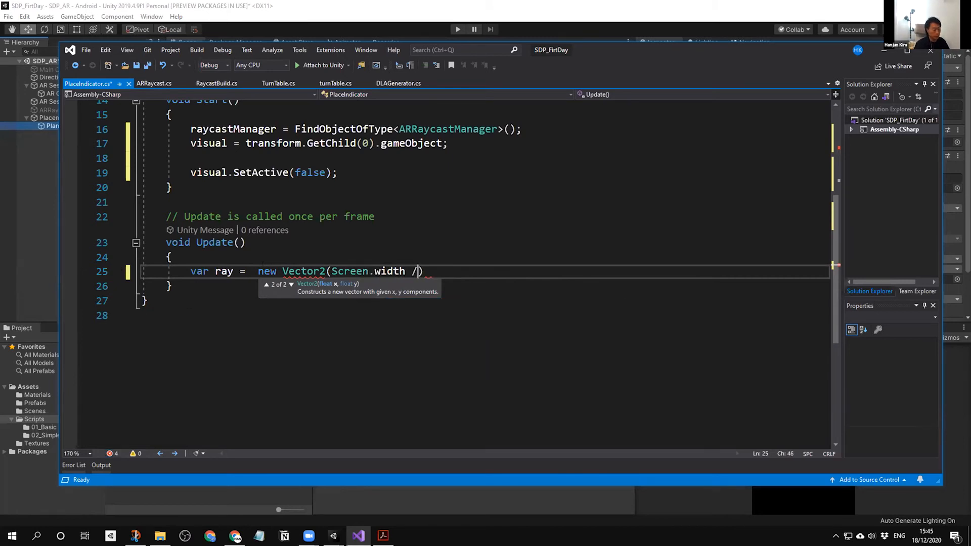
pyautogui.write(' 2 ,  Screen')
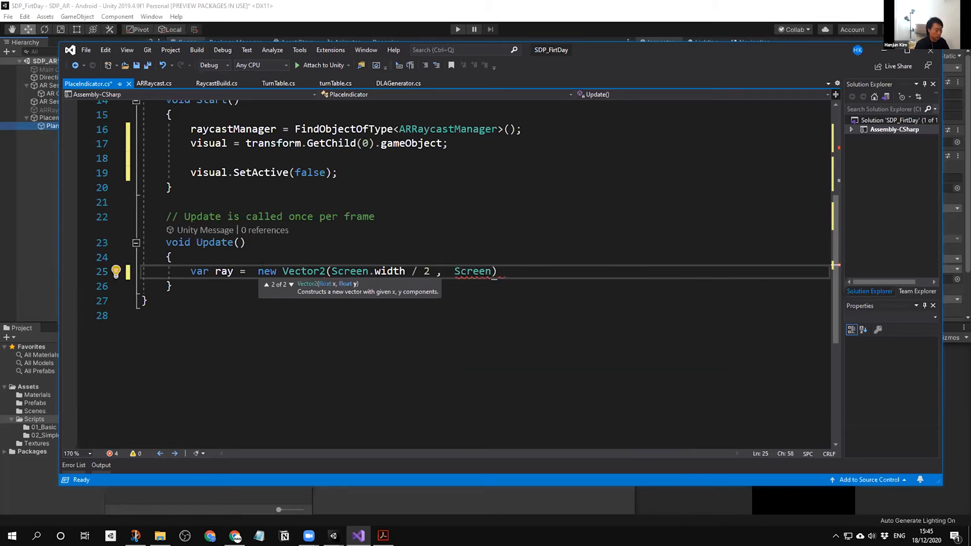
pyautogui.write('.height/2')
# - Add Screen.height / 2 as the second Vector2 argument and end the ray statement with a semicolon
pyautogui.press('End')
pyautogui.write(';')
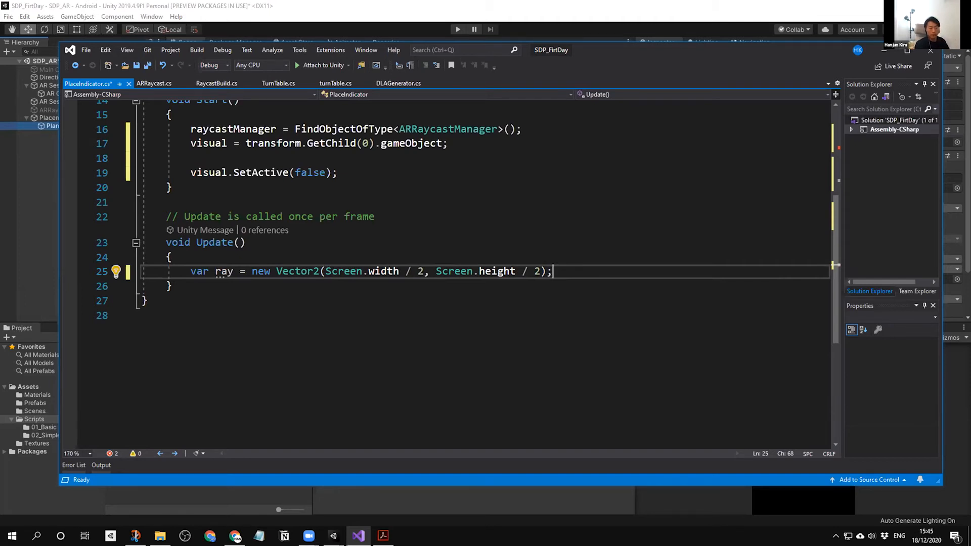
# - Leave a blank line below the ray declaration and open an if statement
pyautogui.press('Return')
pyautogui.press('Return')
pyautogui.write('if (')
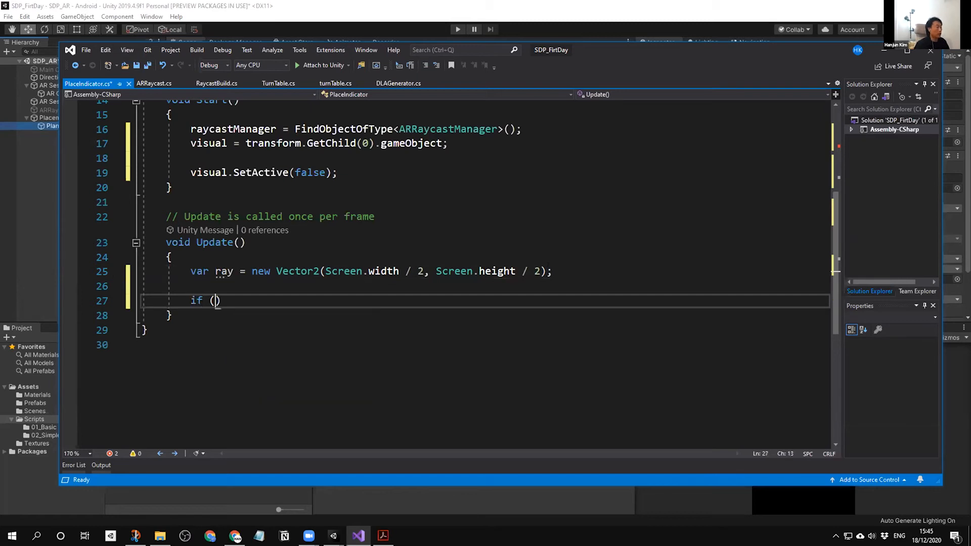
# - In ARRaycast.cs, copy the parenthesised condition (raycastManager.Raycast(ray, hits, TrackableType.Planes)) from its if statement
pyautogui.click(152, 83)
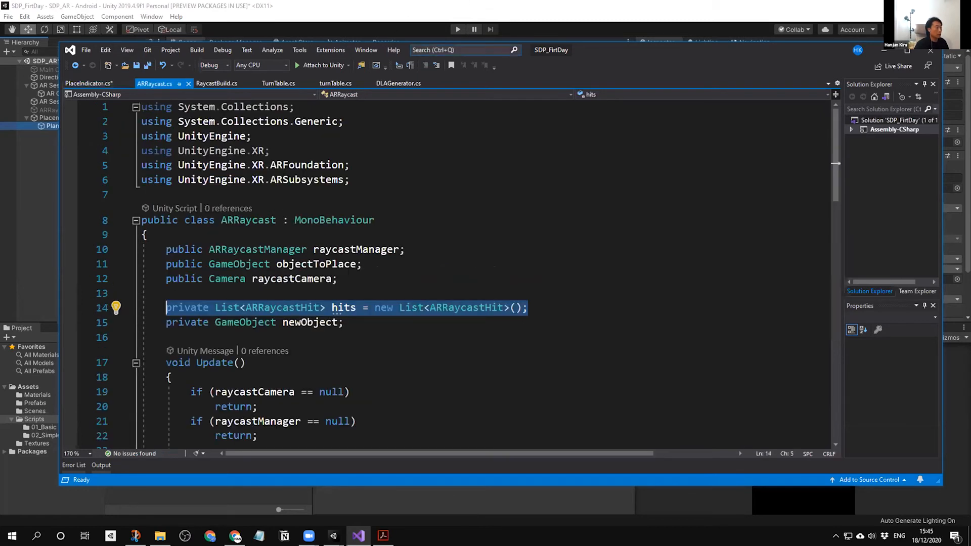
pyautogui.moveTo(440, 309); pyautogui.dragTo(536, 308)
pyautogui.click(412, 279)
pyautogui.scroll(-3, 412, 284)
pyautogui.scroll(-3, 445, 273)
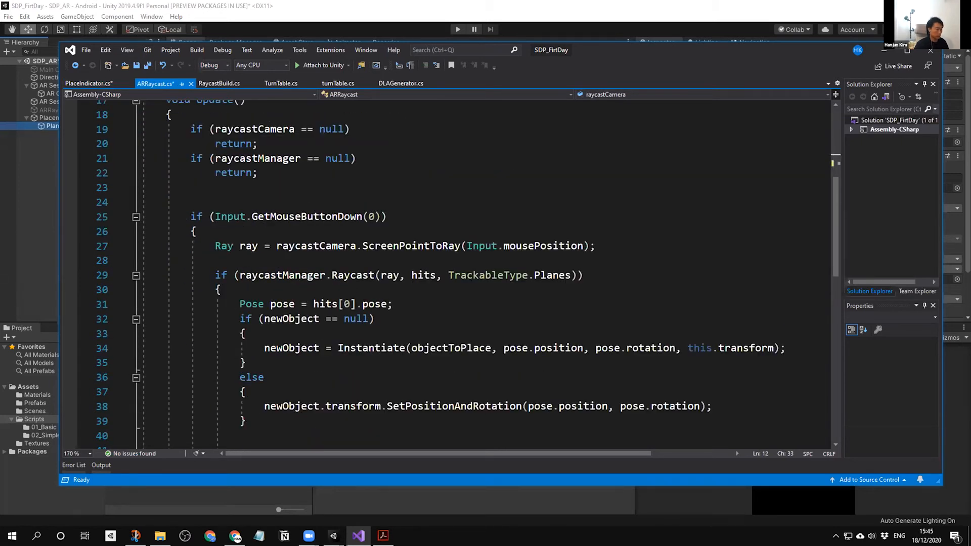
pyautogui.moveTo(240, 275); pyautogui.dragTo(577, 276)
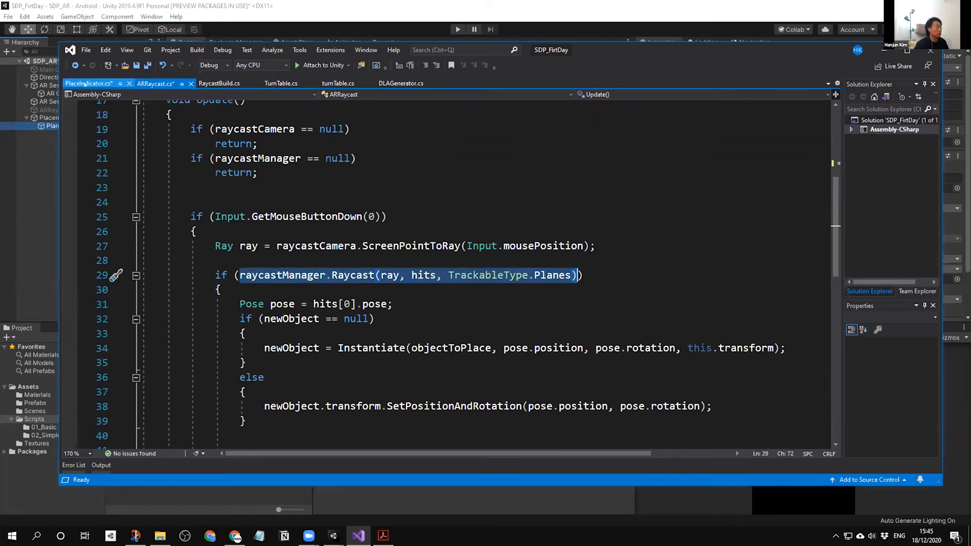
pyautogui.click(235, 275)
pyautogui.moveTo(234, 275); pyautogui.dragTo(584, 276)
pyautogui.hotkey('ctrl', 'c')
# - Back in PlaceIndicator.cs, paste the copied Raycast call as the condition of the if statement in Update
pyautogui.click(89, 84)
pyautogui.press('Left')
pyautogui.hotkey('shift', 'End')
pyautogui.hotkey('ctrl', 'v')
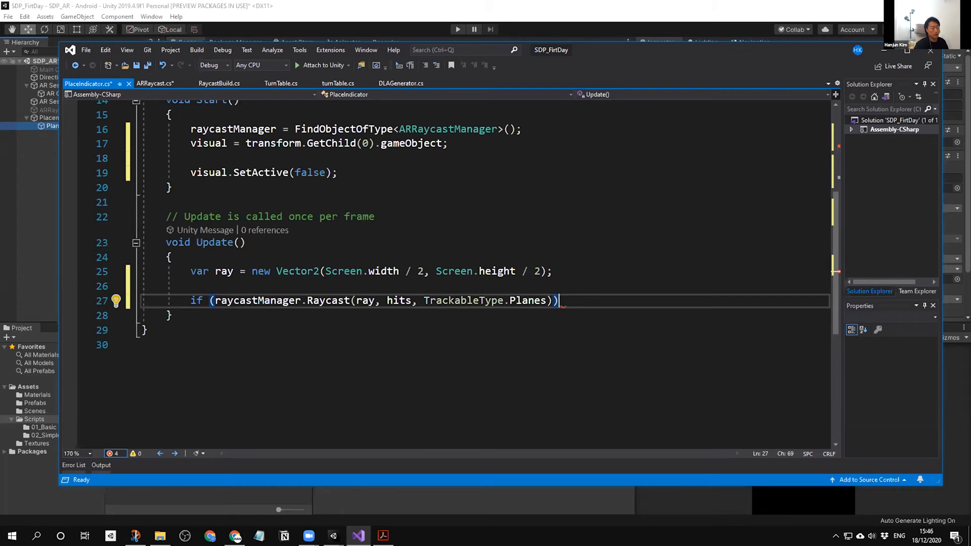
# - Add a braced body with empty lines below the Raycast if condition
pyautogui.press('Return')
pyautogui.write('{')
pyautogui.press('Return')
pyautogui.press('Return')
pyautogui.scroll(-1, 404, 283)
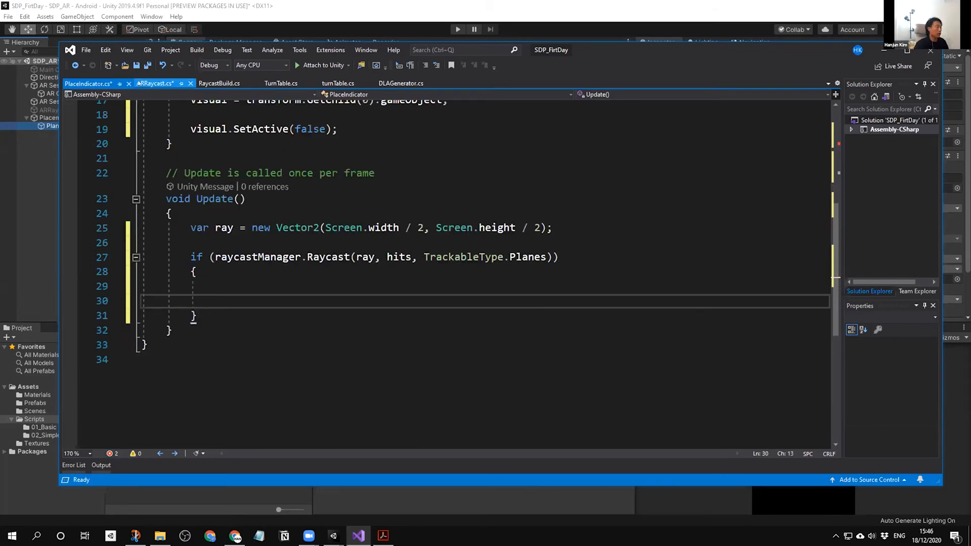
# - Copy the Pose declaration and the newObject if/else block from ARRaycast.cs into the body of the Raycast if statement in PlaceIndicator.cs
pyautogui.click(155, 83)
pyautogui.scroll(-3, 404, 253)
pyautogui.moveTo(240, 173); pyautogui.dragTo(247, 290)
pyautogui.hotkey('ctrl', 'c')
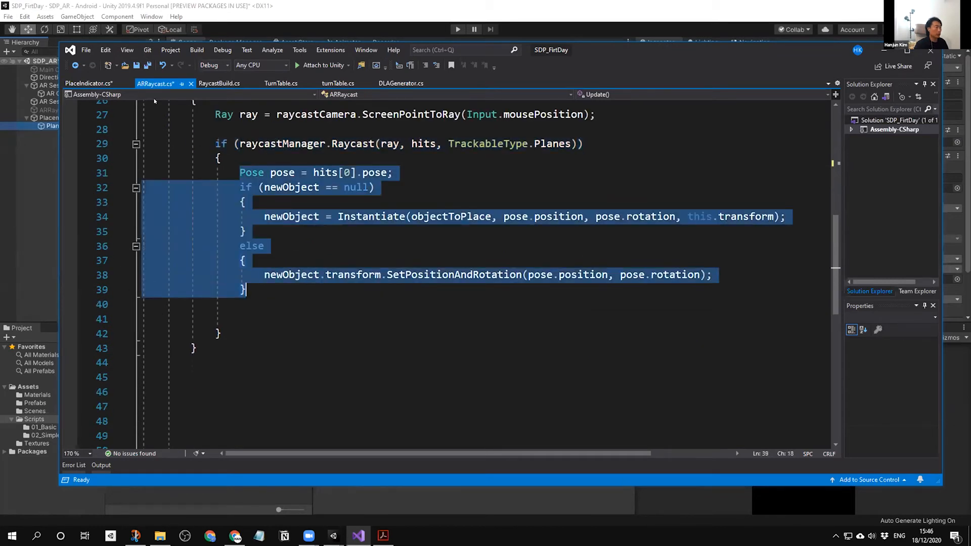
pyautogui.click(88, 83)
pyautogui.press('Up')
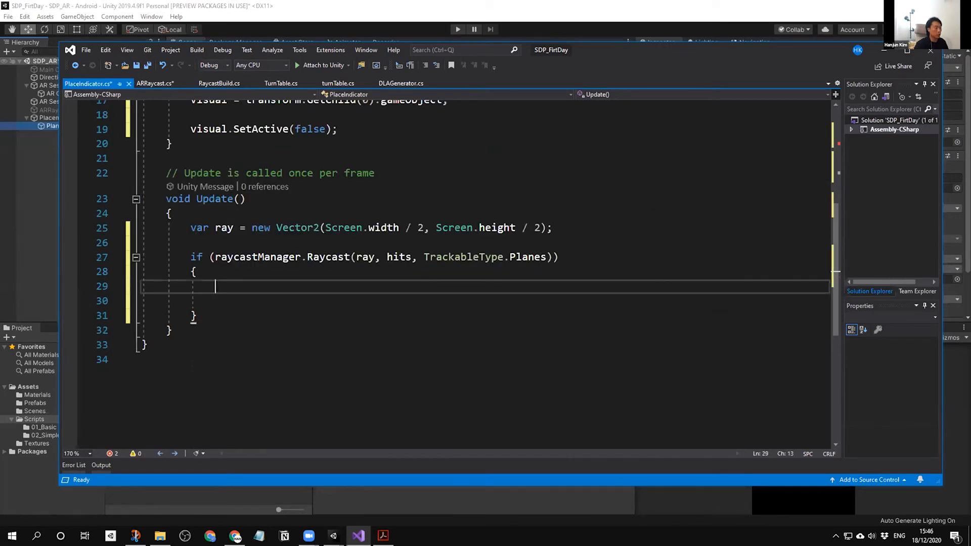
pyautogui.hotkey('ctrl', 'v')
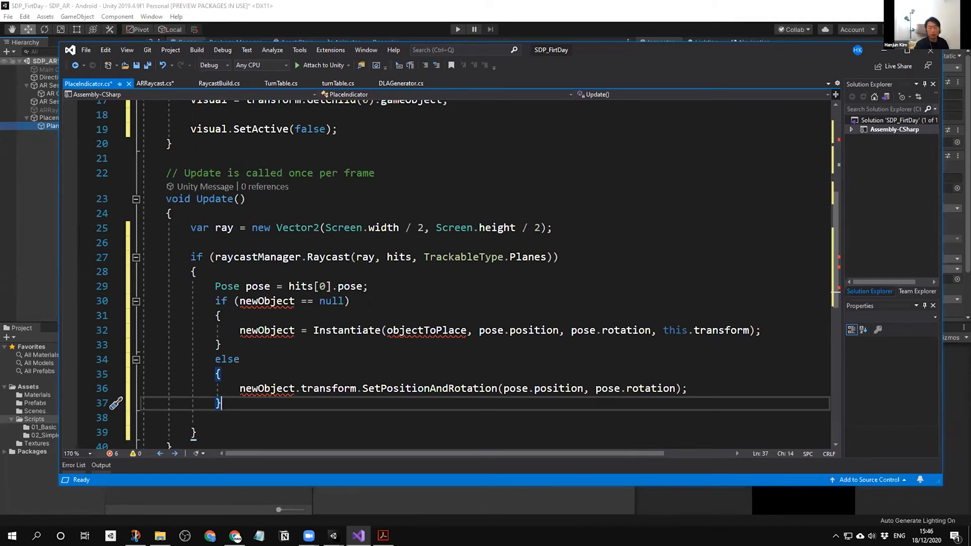
# - Cut the pasted newObject if/else block, keeping Pose pose = hits[0].pose; with a blank line below it
pyautogui.click(350, 302)
pyautogui.click(369, 287)
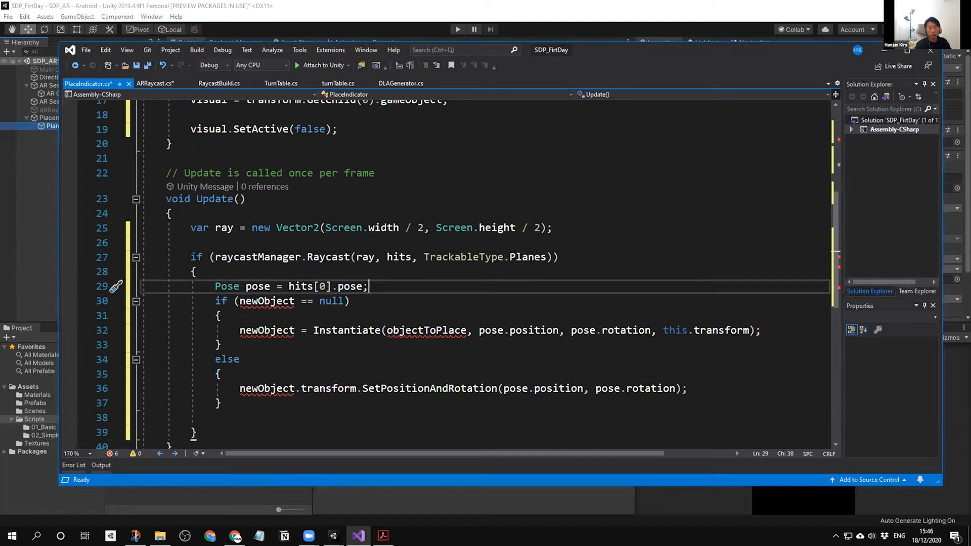
pyautogui.press('Return')
pyautogui.press('Return')
pyautogui.hotkey('shift', 'Down')
pyautogui.hotkey('shift', 'Down')
pyautogui.hotkey('shift', 'Down')
pyautogui.hotkey('shift', 'Down')
pyautogui.hotkey('shift', 'Down')
pyautogui.hotkey('shift', 'Down')
pyautogui.hotkey('shift', 'Down')
pyautogui.hotkey('shift', 'Down')
pyautogui.hotkey('shift', 'End')
pyautogui.hotkey('ctrl', 'x')
# - Below the Pose declaration, add transform.position = pose.position;, reusing the word transform from Start
pyautogui.scroll(4, 455, 274)
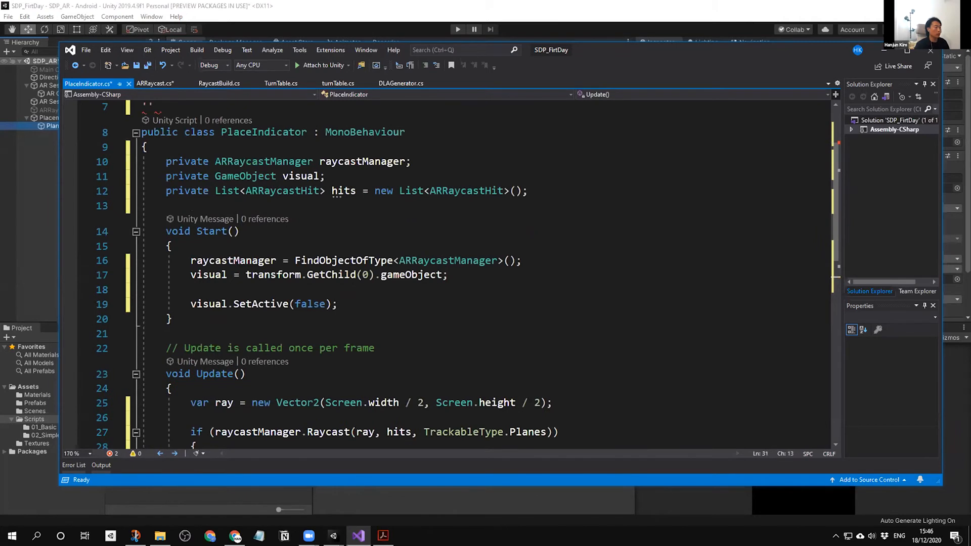
pyautogui.doubleClick(271, 275)
pyautogui.scroll(-4, 271, 275)
pyautogui.click(216, 316)
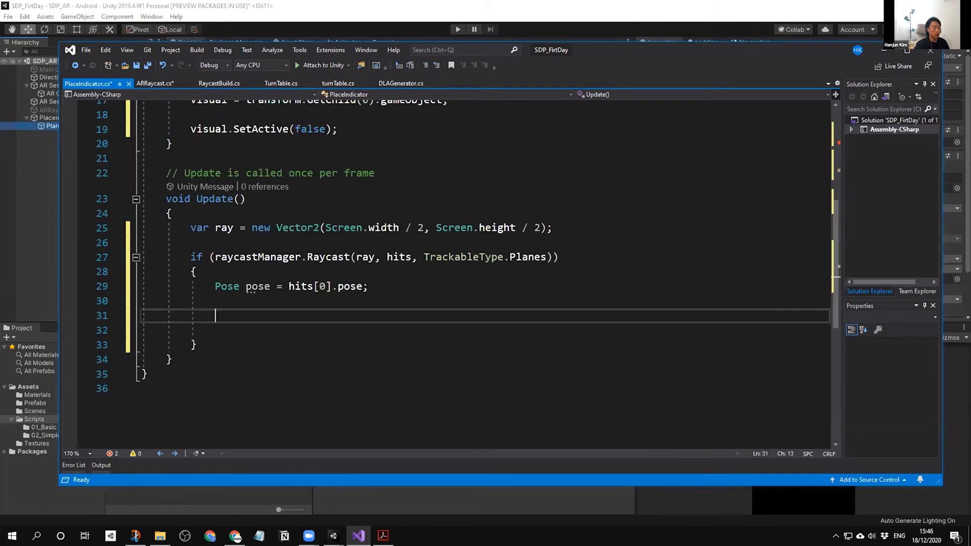
pyautogui.hotkey('ctrl', 'v')
pyautogui.write('.position = pos')
pyautogui.press('Escape')
pyautogui.write('e.position;')
# - Begin a transform.rotation assignment on the line below the position assignment
pyautogui.press('Return')
pyautogui.write('tr')
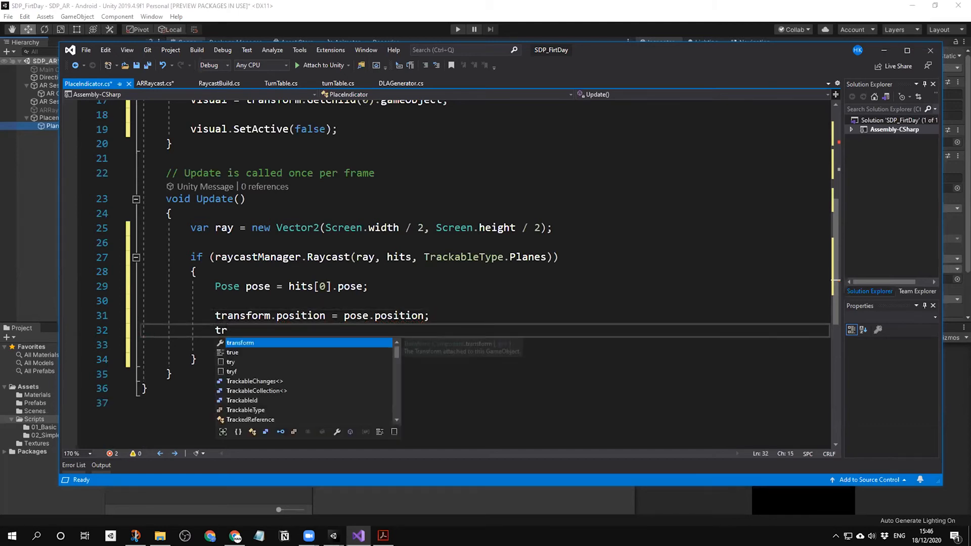
pyautogui.write('ansform.rotation = po')
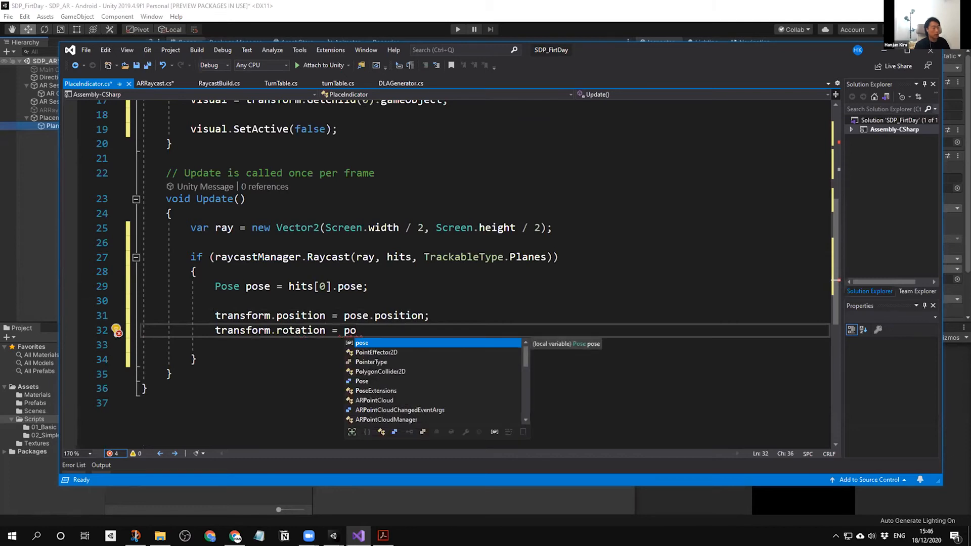
# - Complete the transform.rotation assignment with pose.rotation; and start a new line below it
pyautogui.press('Tab')
pyautogui.write('.roti')
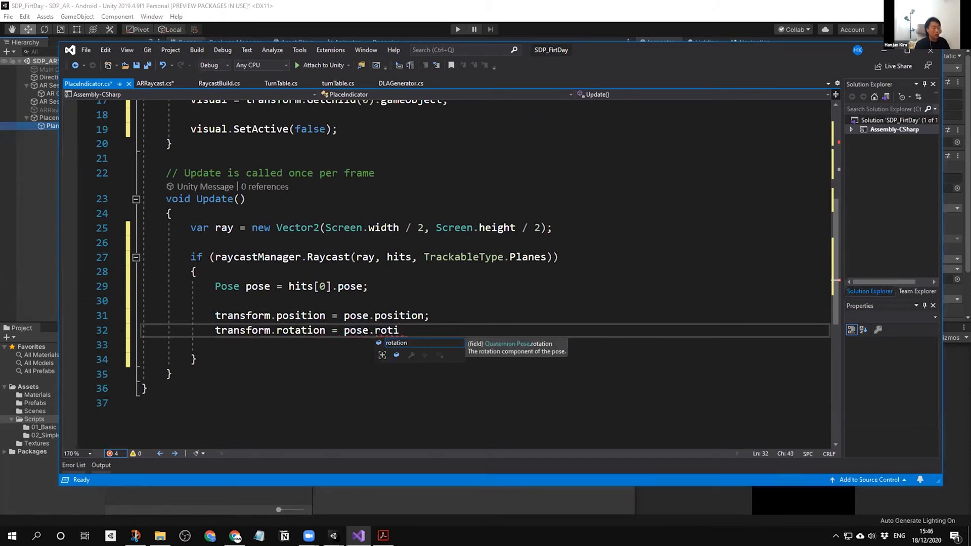
pyautogui.press('BackSpace')
pyautogui.press('BackSpace')
pyautogui.write('s')
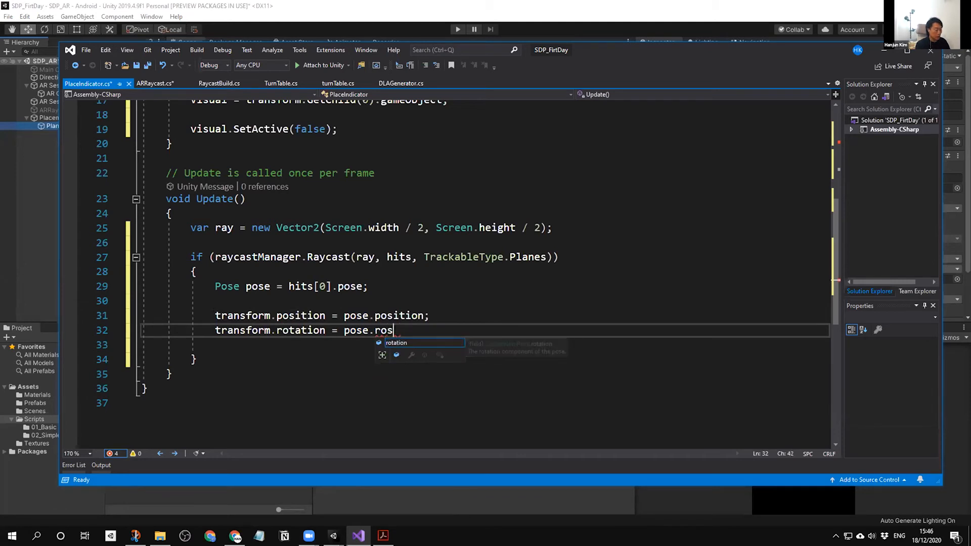
pyautogui.write('it')
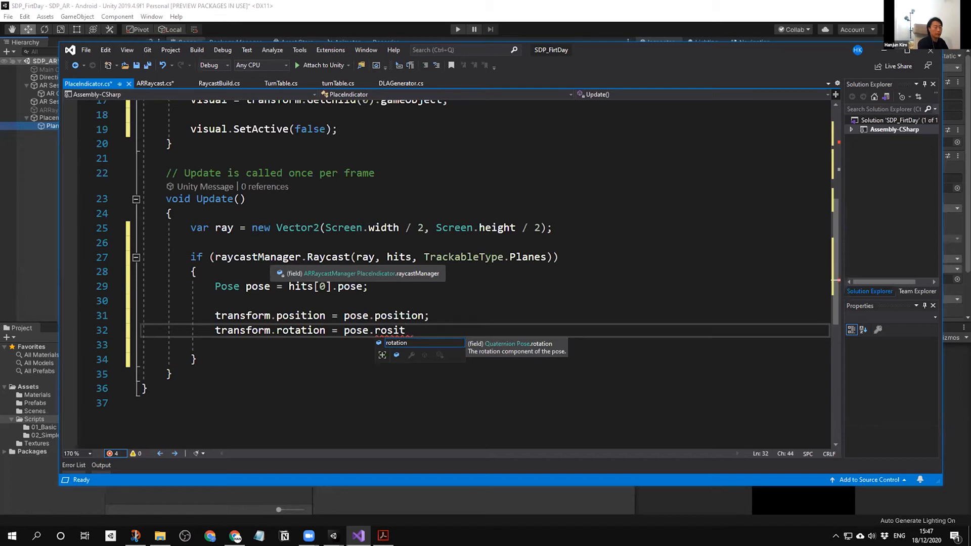
pyautogui.press('BackSpace')
pyautogui.press('BackSpace')
pyautogui.press('BackSpace')
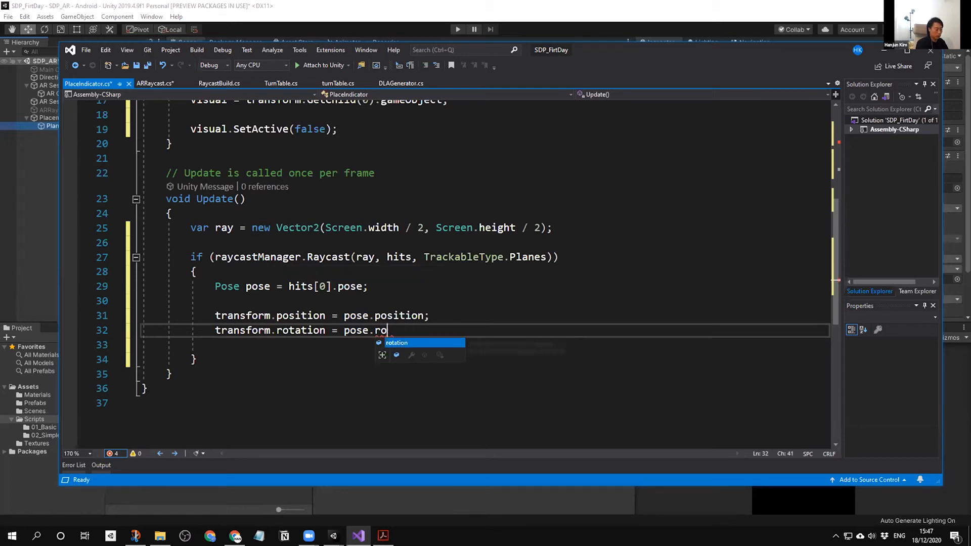
pyautogui.write(';')
pyautogui.press('Return')
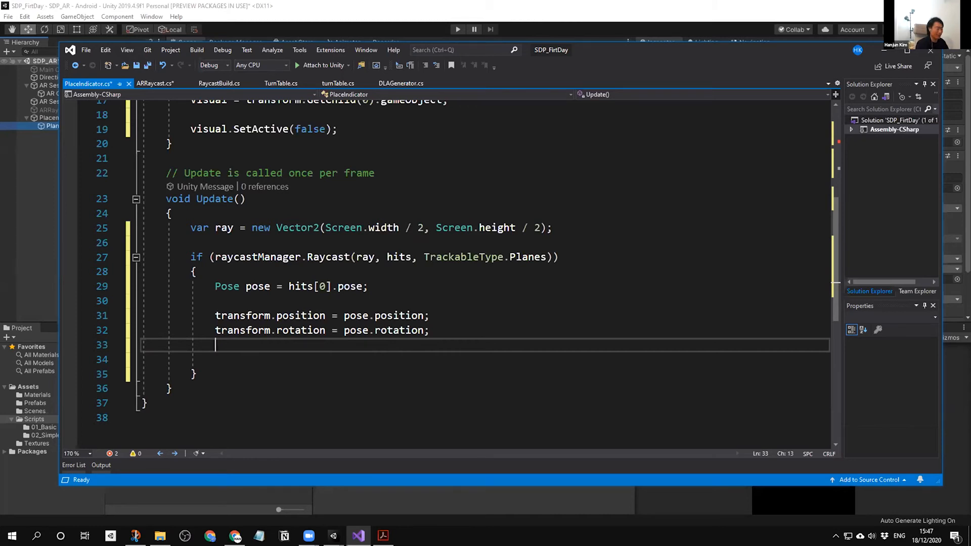
# - Leave a blank line after the rotation assignment and open a nested if statement with its parentheses on one line
pyautogui.press('Return')
pyautogui.write('if(')
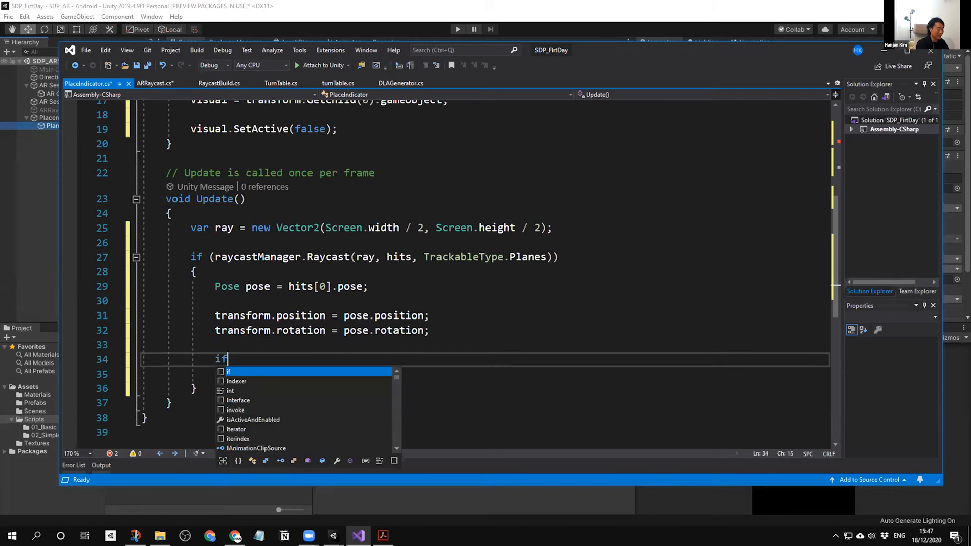
pyautogui.press('Return')
pyautogui.write('!')
pyautogui.press('BackSpace')
pyautogui.press('Up')
pyautogui.press('Delete')
pyautogui.press('Delete')
pyautogui.press('Delete')
pyautogui.press('Delete')
pyautogui.press('Delete')
pyautogui.press('Delete')
pyautogui.press('Delete')
pyautogui.press('Delete')
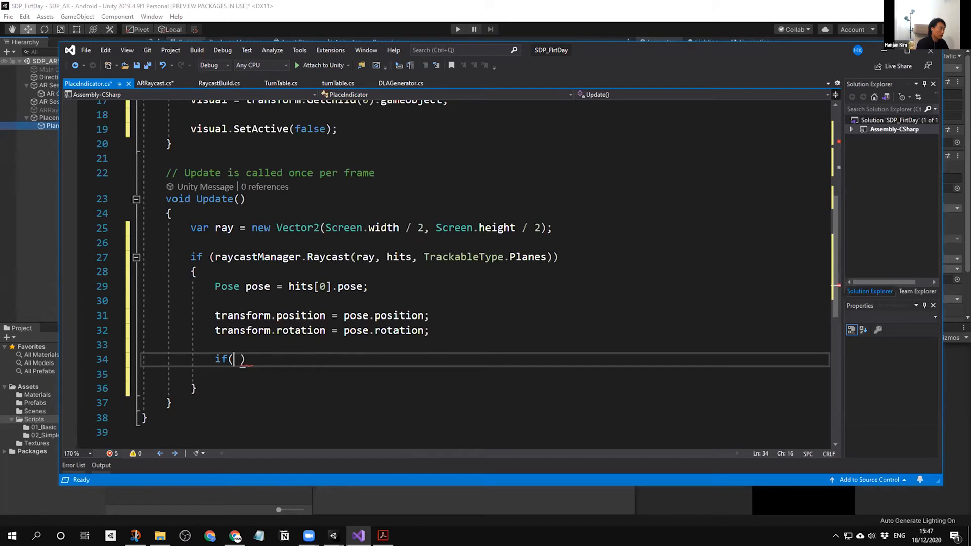
# - Complete the nested if condition as !visual.activeInHierarchy and open a braces block beneath it
pyautogui.write('!ovi')
pyautogui.press('BackSpace')
pyautogui.press('BackSpace')
pyautogui.press('BackSpace')
pyautogui.write('visual')
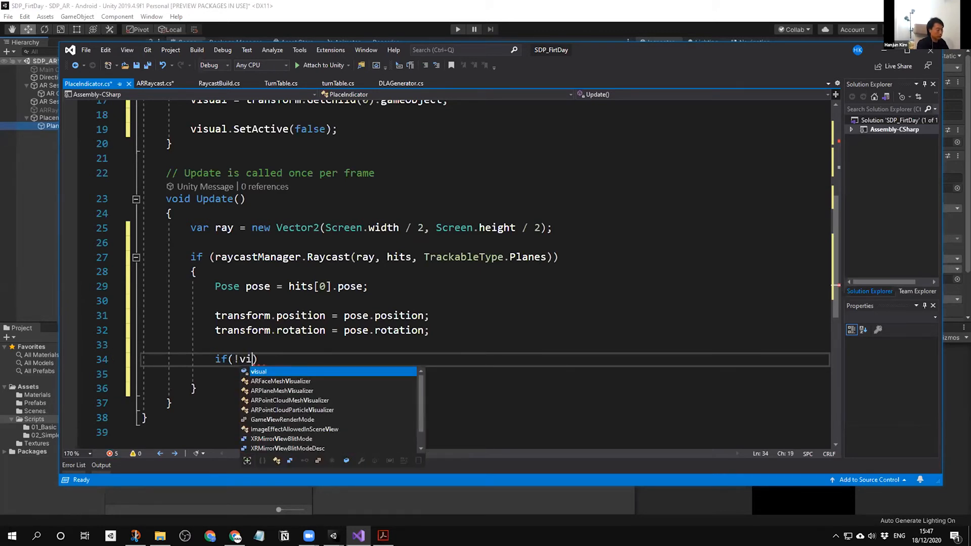
pyautogui.write('.')
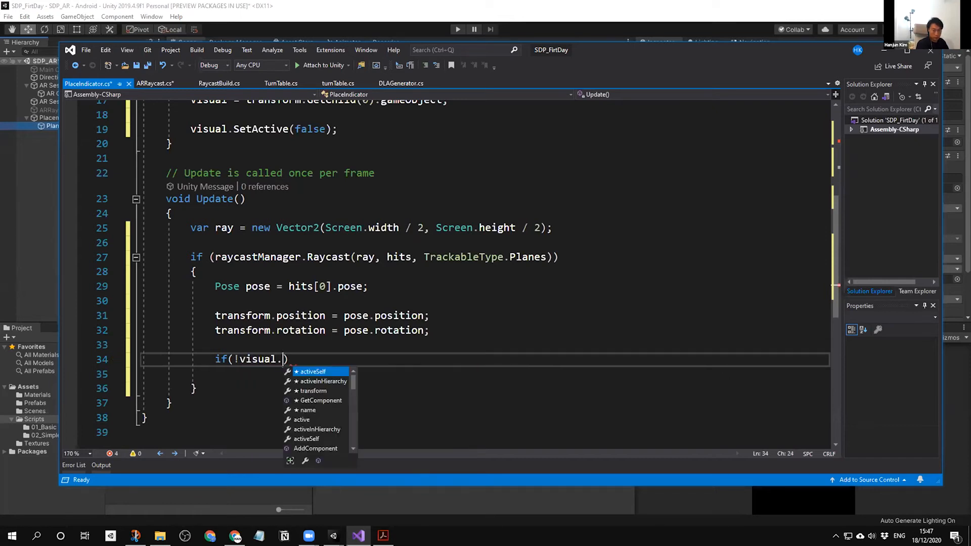
pyautogui.press('Down')
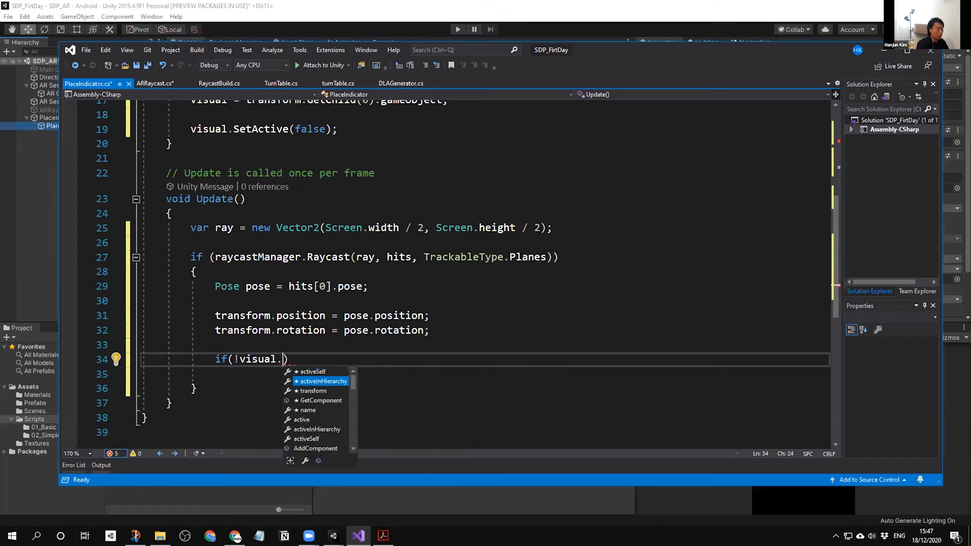
pyautogui.write(')')
pyautogui.press('Return')
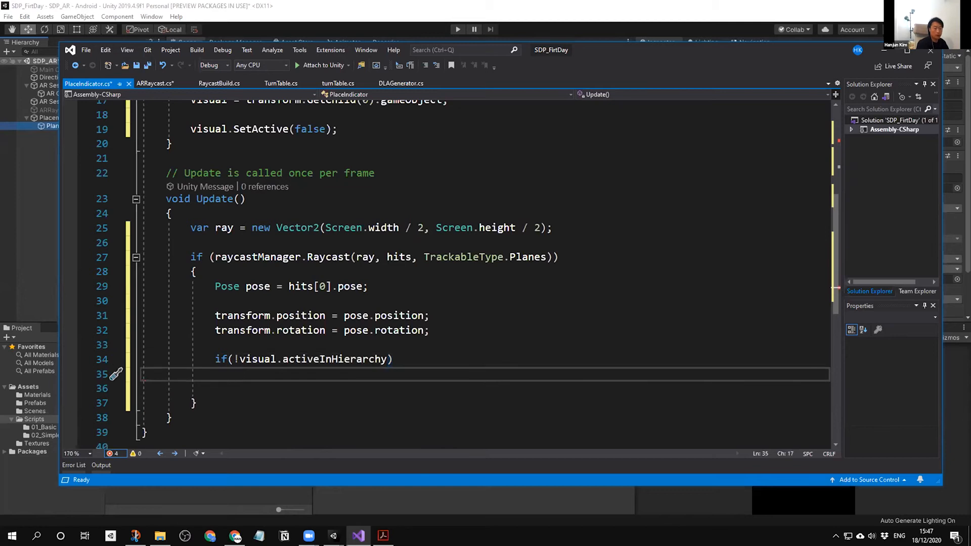
pyautogui.write('{')
pyautogui.press('Return')
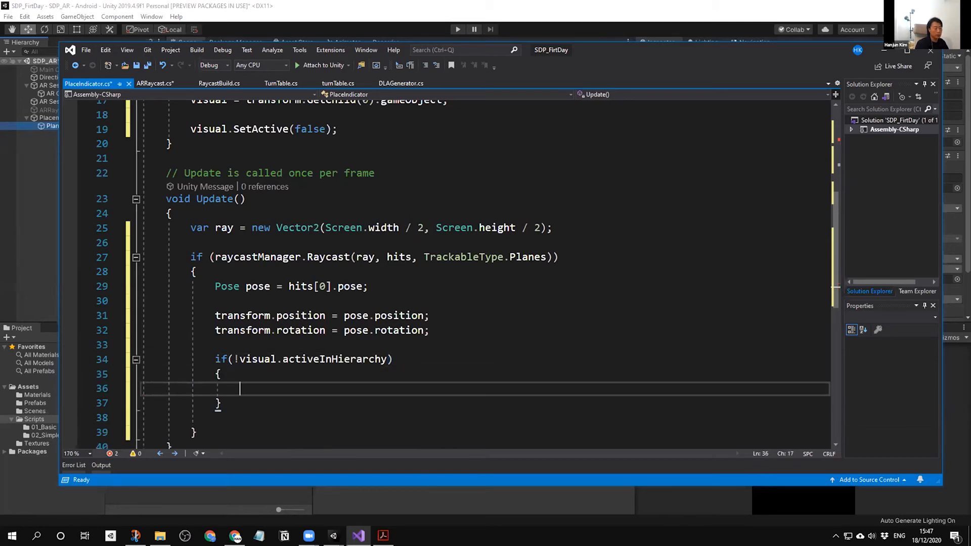
# - Copy visual.SetActive(false); from Start into the nested if block and change its argument to true
pyautogui.click(338, 360)
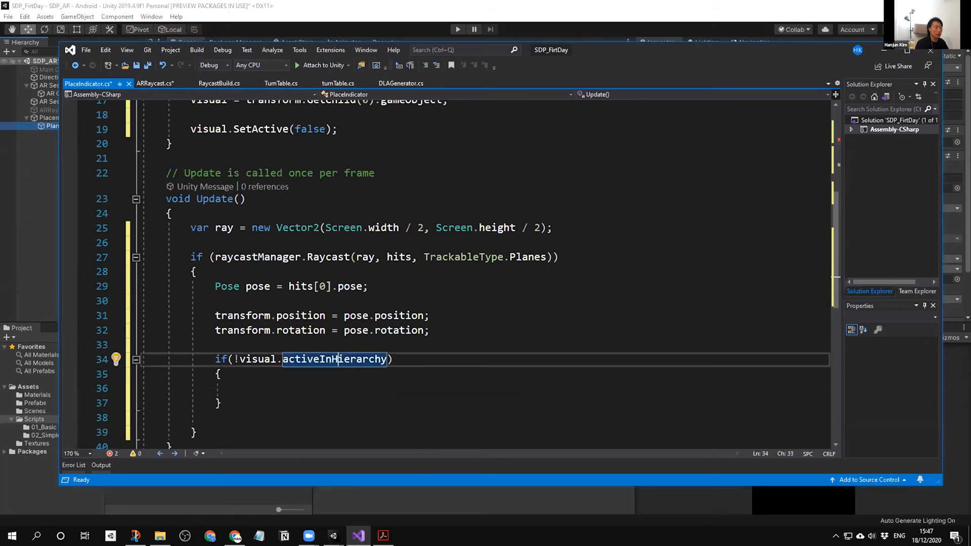
pyautogui.moveTo(338, 130); pyautogui.dragTo(188, 130)
pyautogui.hotkey('ctrl', 'c')
pyautogui.click(243, 389)
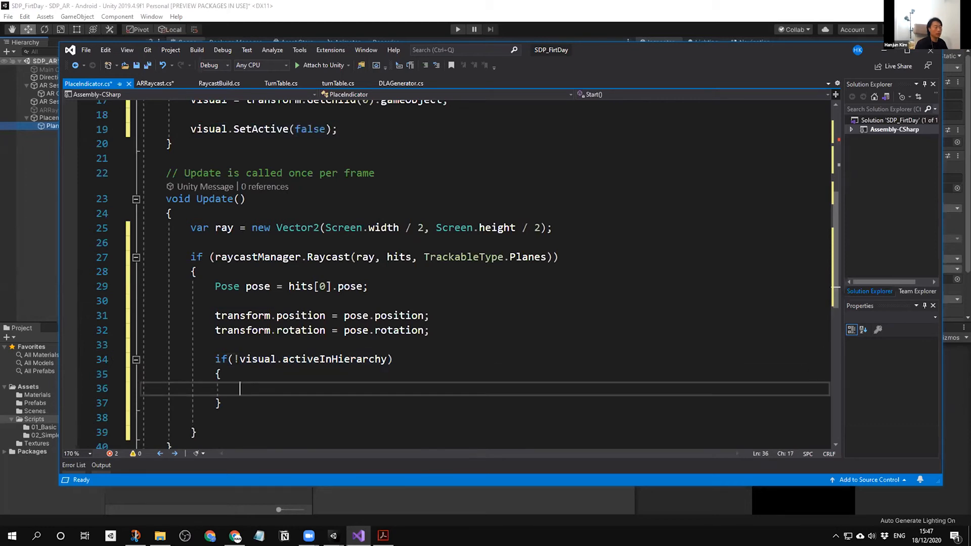
pyautogui.hotkey('ctrl', 'v')
pyautogui.doubleClick(362, 388)
pyautogui.write('tru')
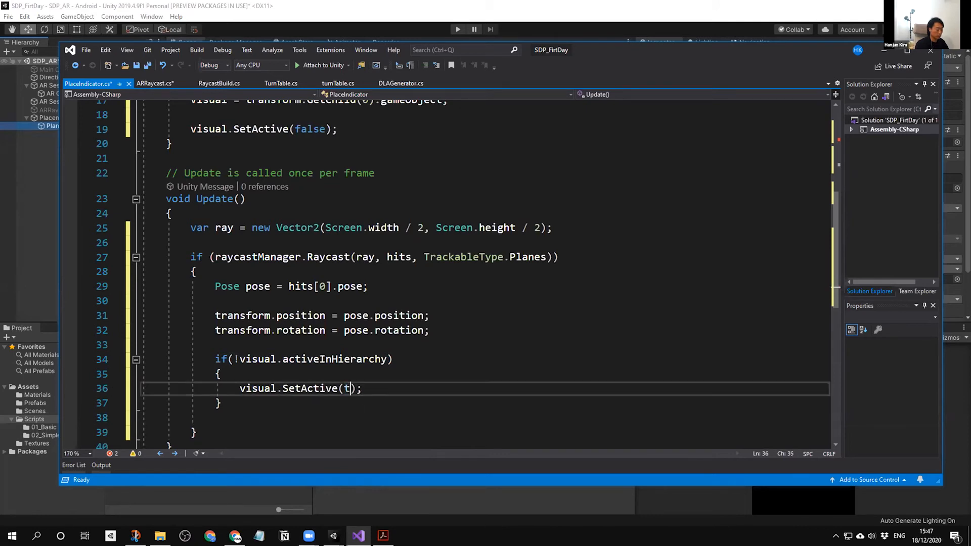
pyautogui.write('e')
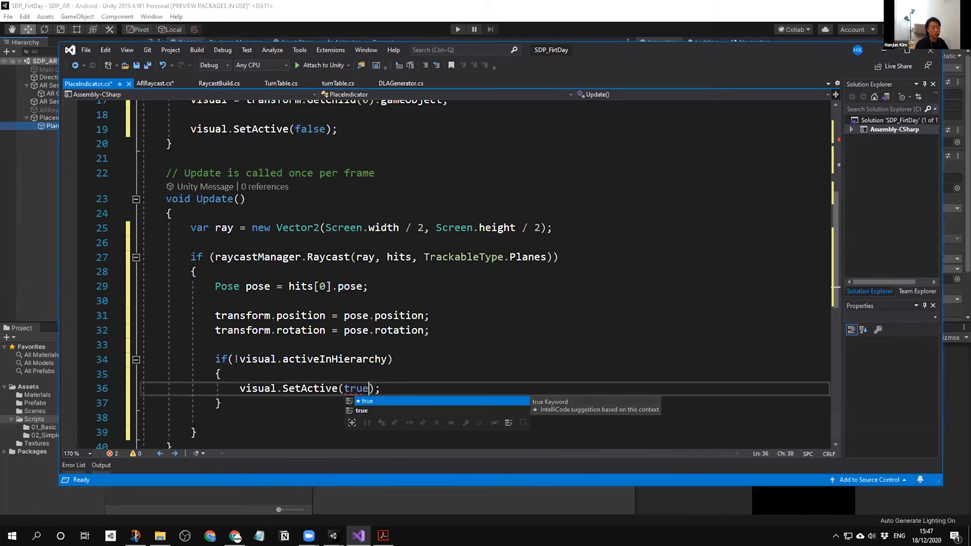
# - Review the Start and Update methods of the PlaceIndicator script
pyautogui.click(221, 374)
pyautogui.scroll(3, 446, 273)
pyautogui.scroll(-3, 445, 274)
pyautogui.scroll(-1, 445, 273)
pyautogui.scroll(4, 445, 273)
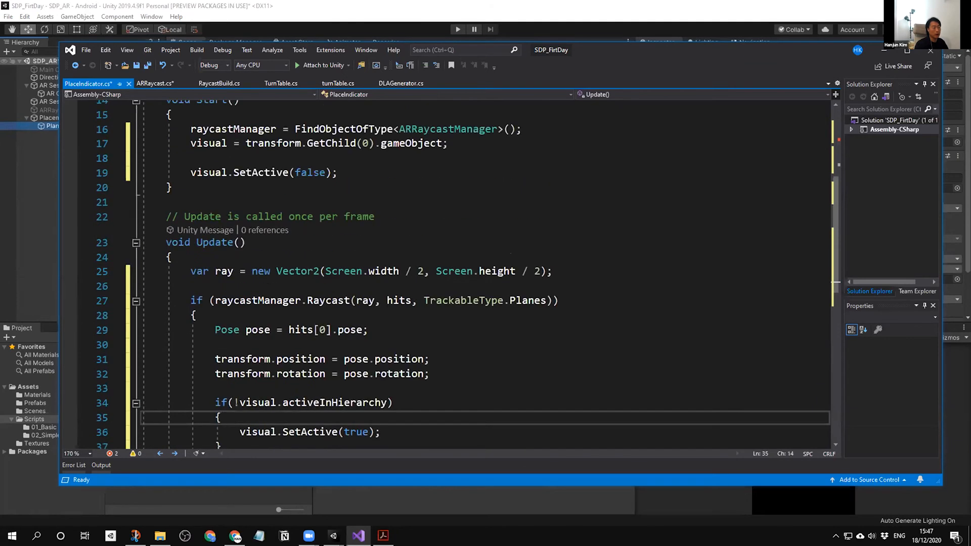
pyautogui.scroll(-3, 445, 273)
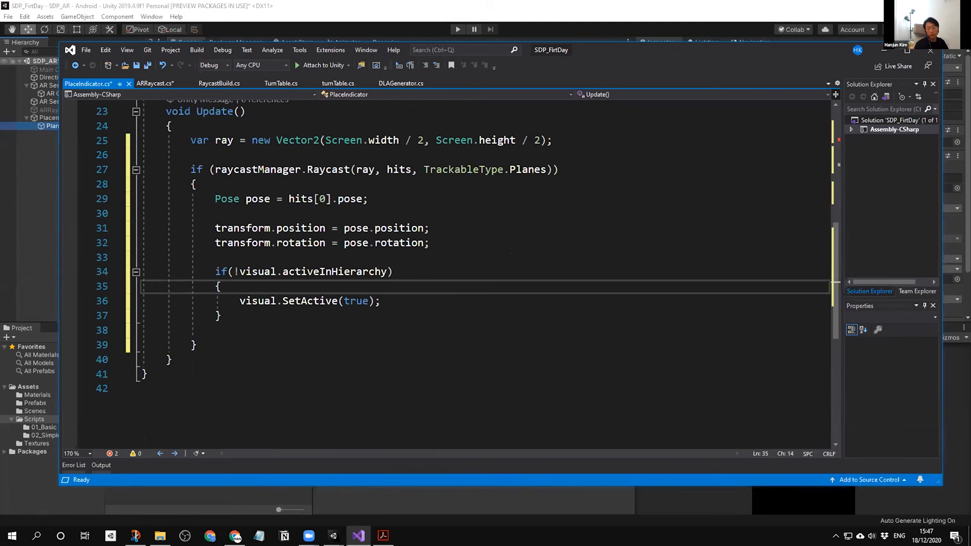
pyautogui.scroll(2, 445, 273)
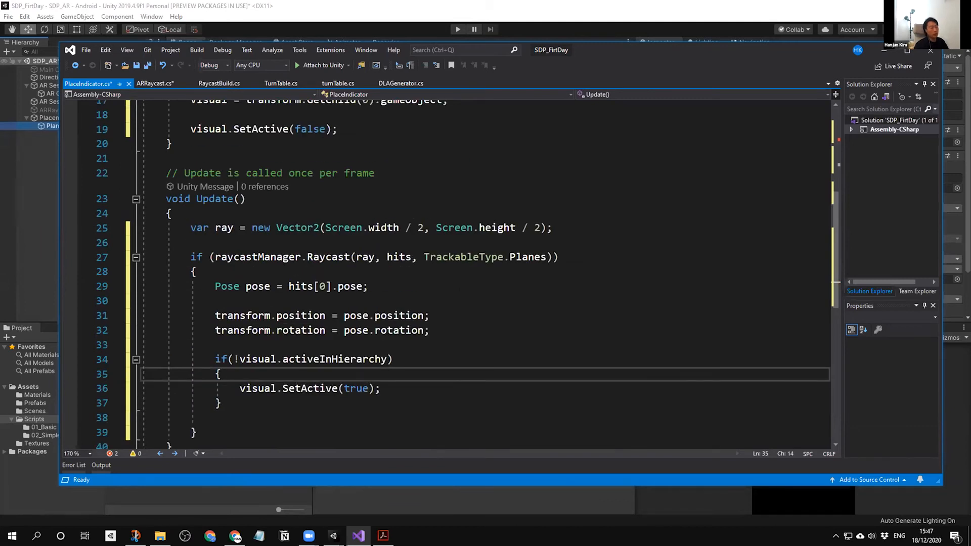
pyautogui.scroll(2, 383, 190)
# - Check the top of the ARRaycast script, return to PlaceIndicator, and save all open scripts
pyautogui.hotkey('alt', 'Tab')
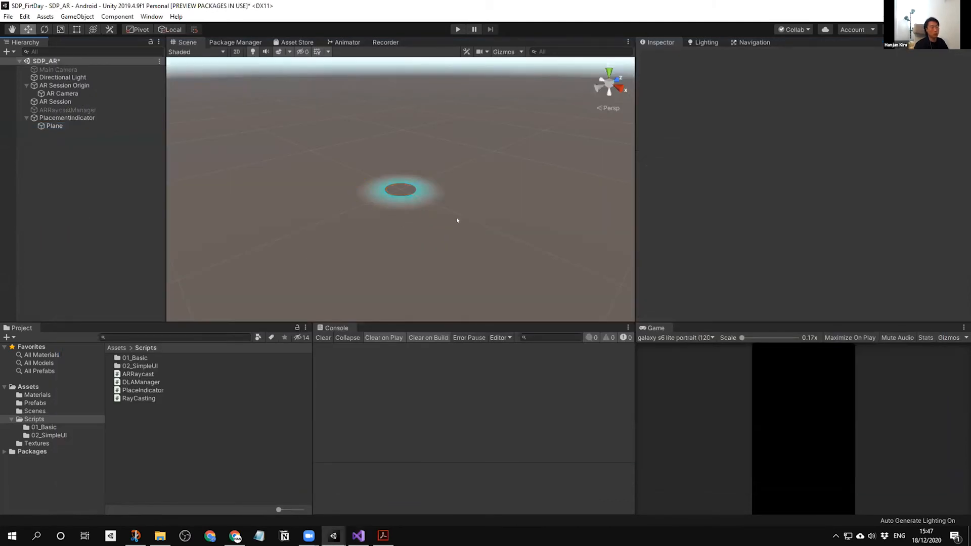
pyautogui.click(358, 536)
pyautogui.click(384, 374)
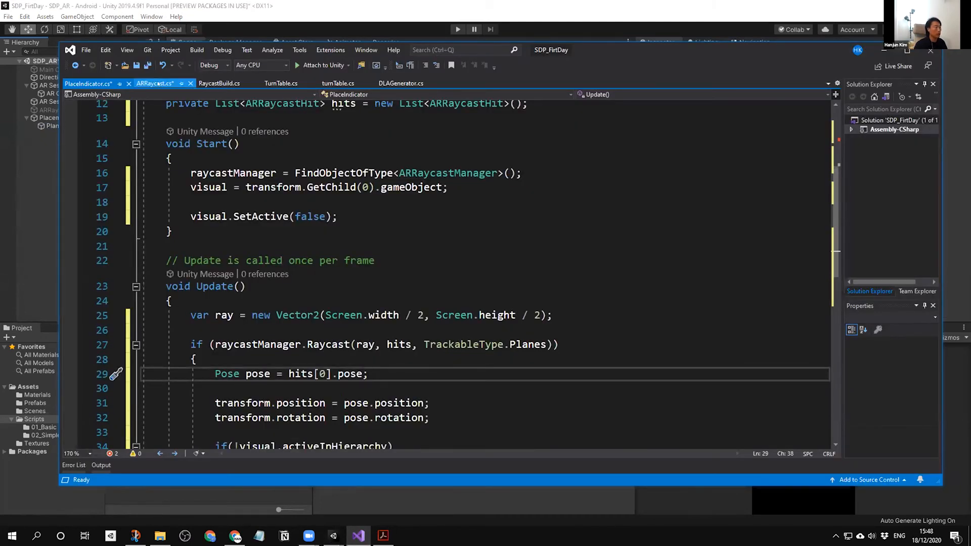
pyautogui.click(147, 84)
pyautogui.click(440, 279)
pyautogui.scroll(9, 440, 279)
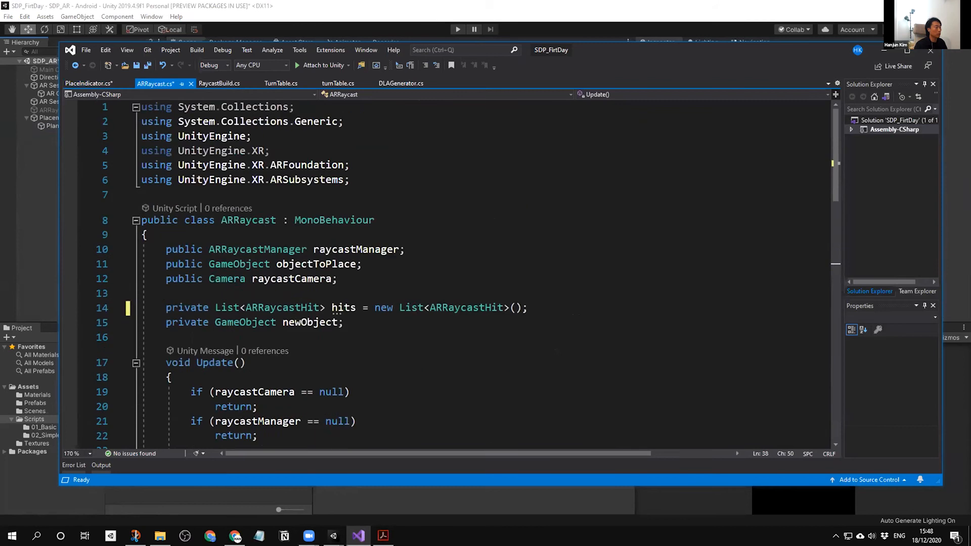
pyautogui.click(103, 83)
pyautogui.click(146, 65)
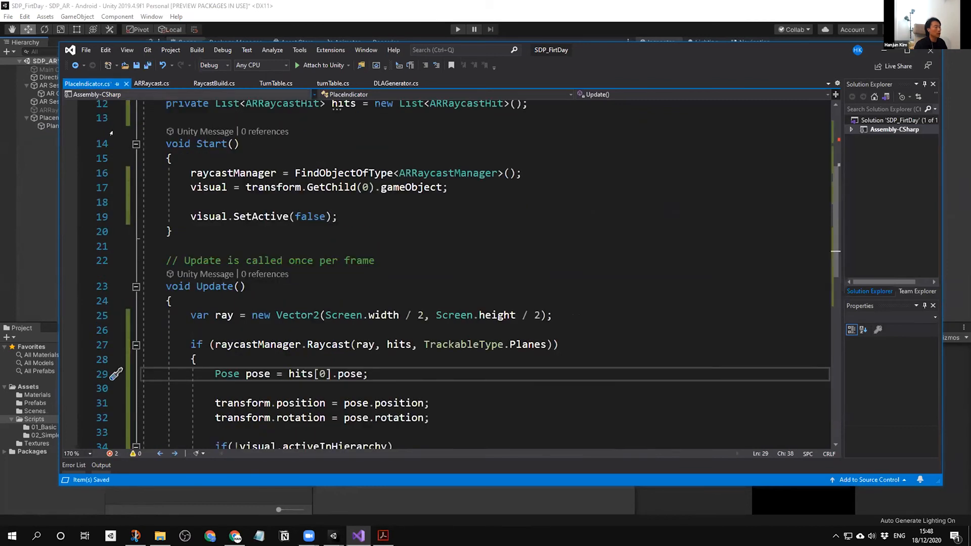
# - Switch to Unity and attach the PlaceIndicator script to the PlacementIndicator object, then select that object
pyautogui.scroll(-3, 445, 274)
pyautogui.click(17, 254)
pyautogui.click(139, 391)
pyautogui.moveTo(138, 391); pyautogui.dragTo(84, 117)
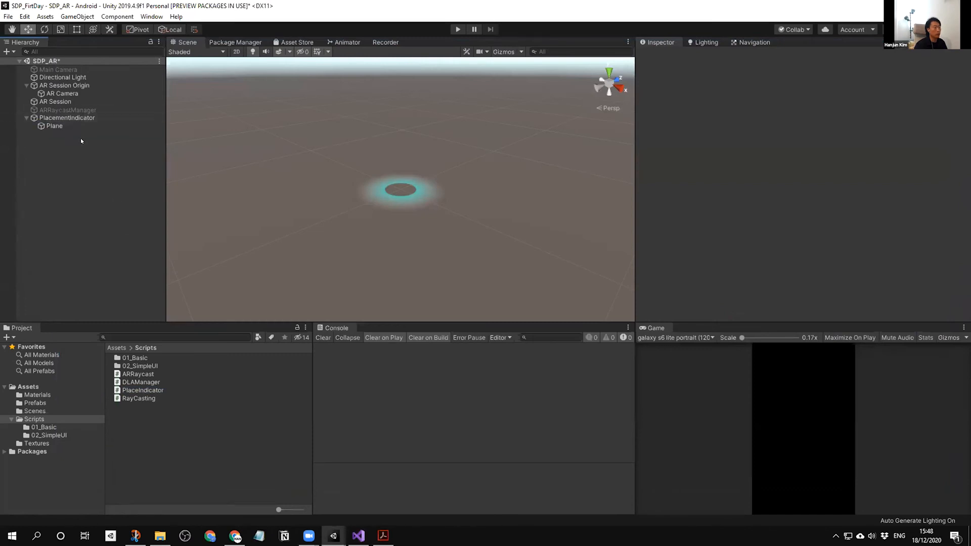
pyautogui.click(82, 110)
pyautogui.click(76, 117)
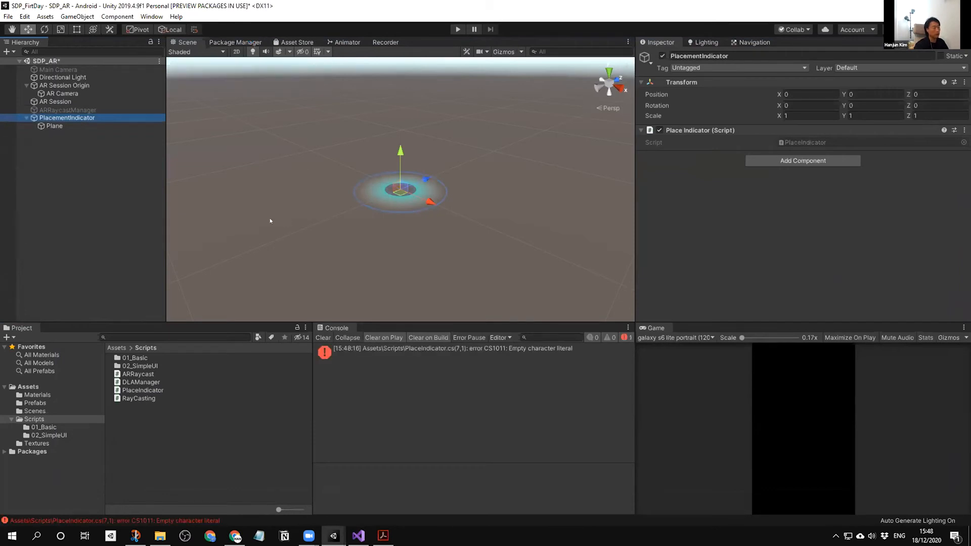
# - Open the PlaceIndicator.cs compile error, delete the stray '' on line 7, and return to Unity
pyautogui.click(407, 351)
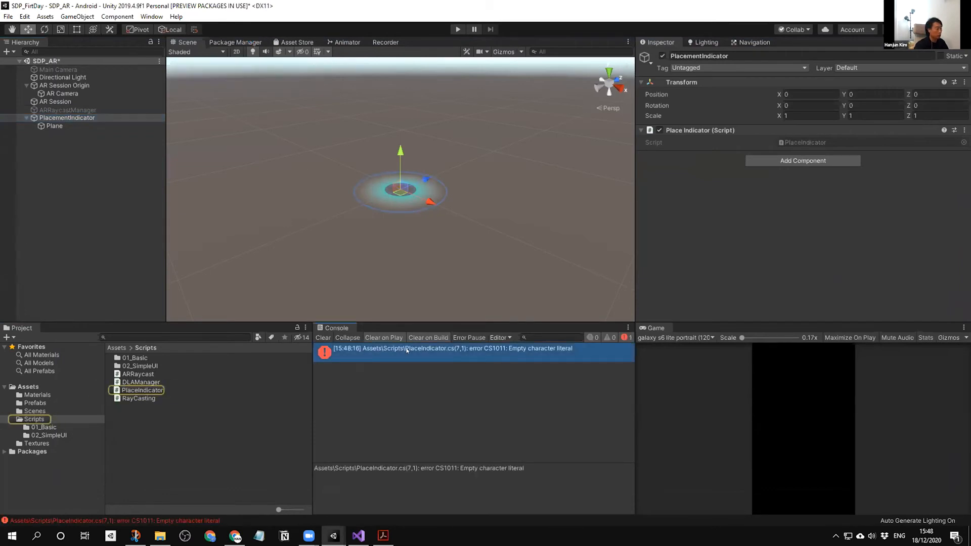
pyautogui.doubleClick(415, 351)
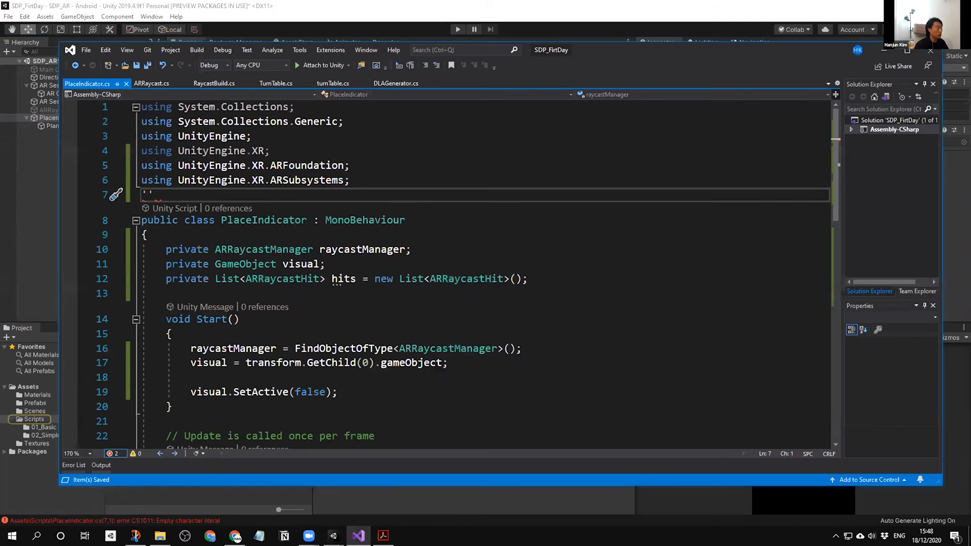
pyautogui.press('BackSpace')
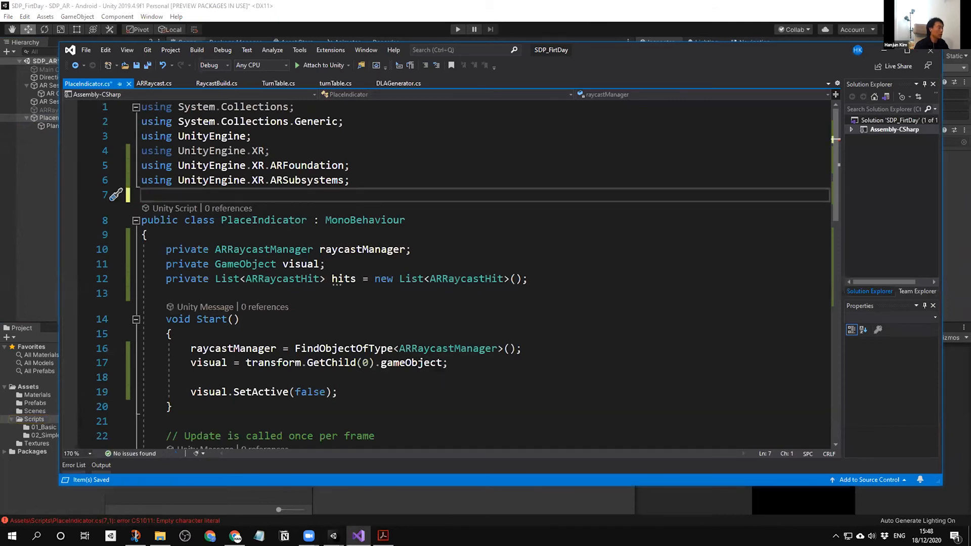
pyautogui.click(26, 223)
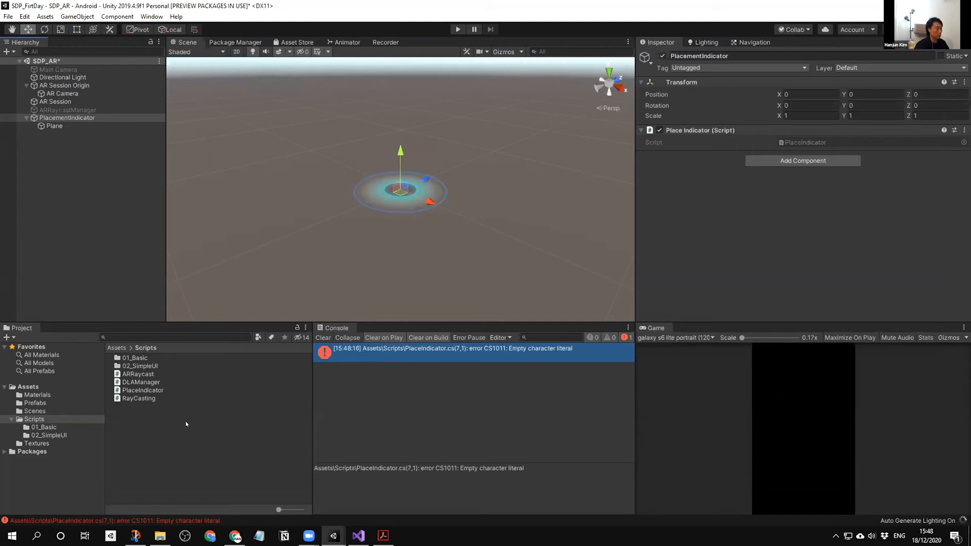
# - Clear the Unity console messages and deselect the PlacementIndicator object
pyautogui.click(399, 338)
pyautogui.click(324, 338)
pyautogui.click(215, 435)
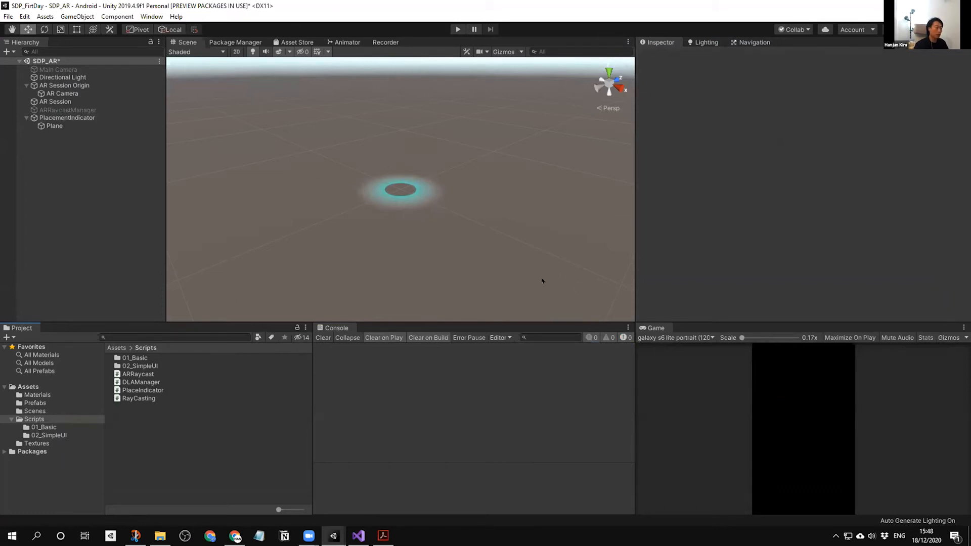
# - View the Simple AR Place App page in SDP_2-AR_HK.pdf in Acrobat, and return to Unity
pyautogui.click(358, 536)
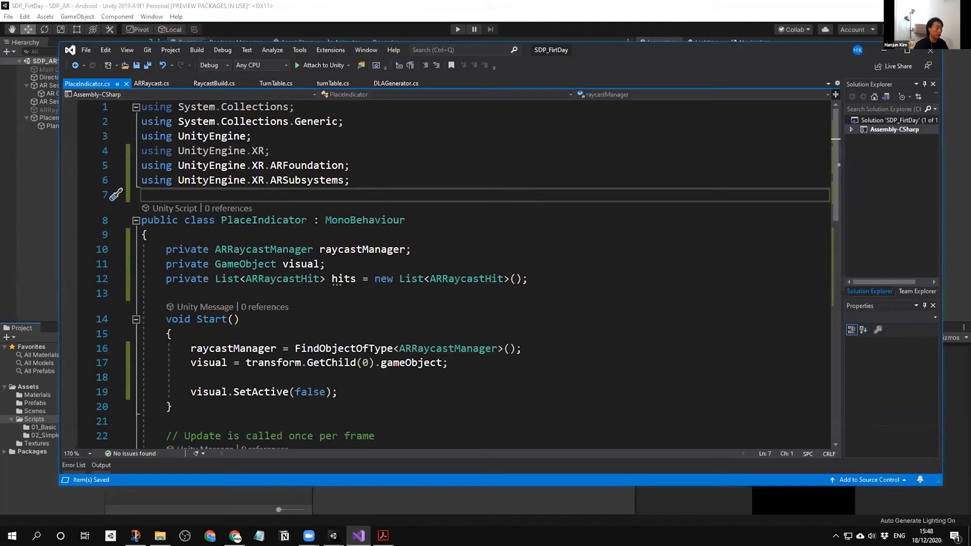
pyautogui.click(383, 535)
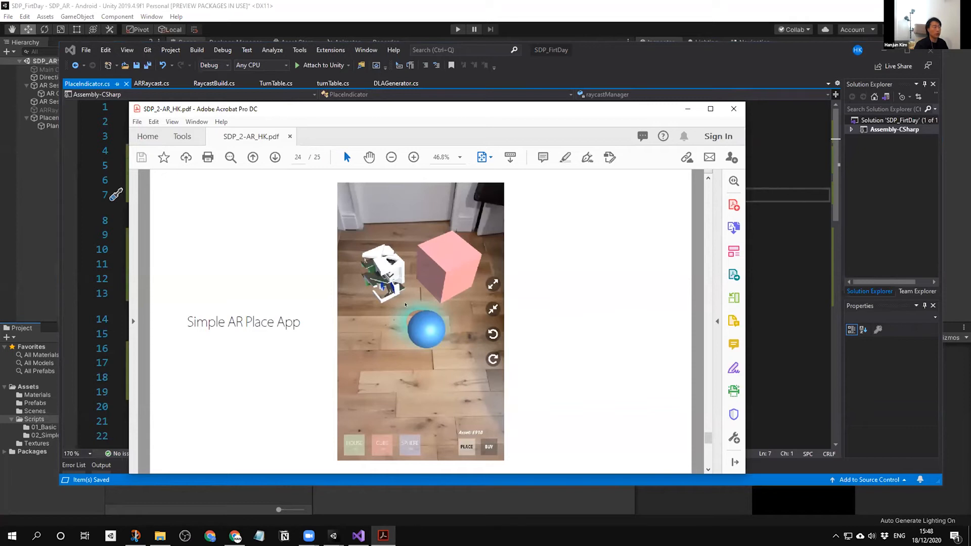
pyautogui.click(40, 154)
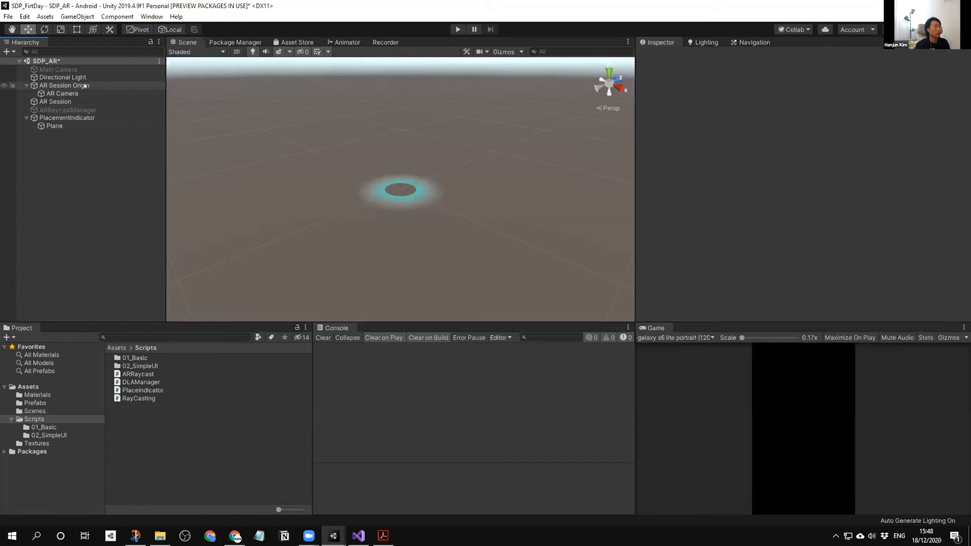
# - Enable the AR Plane Manager component on AR Session Origin with its settings expanded
pyautogui.click(84, 86)
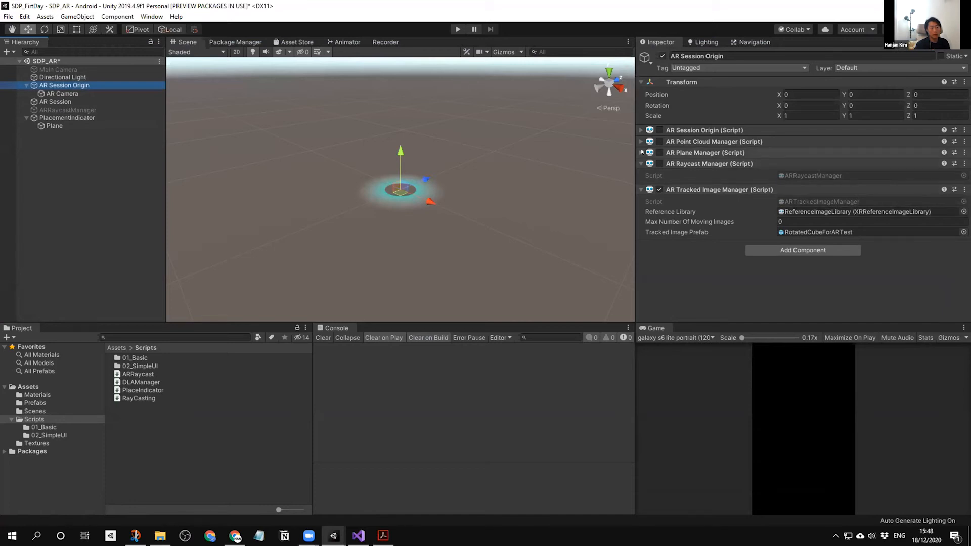
pyautogui.click(672, 153)
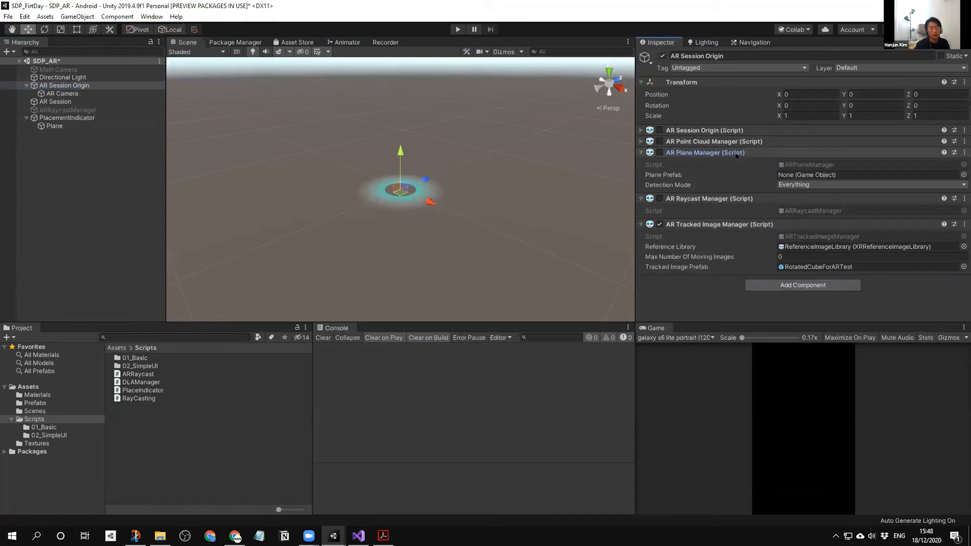
pyautogui.click(659, 152)
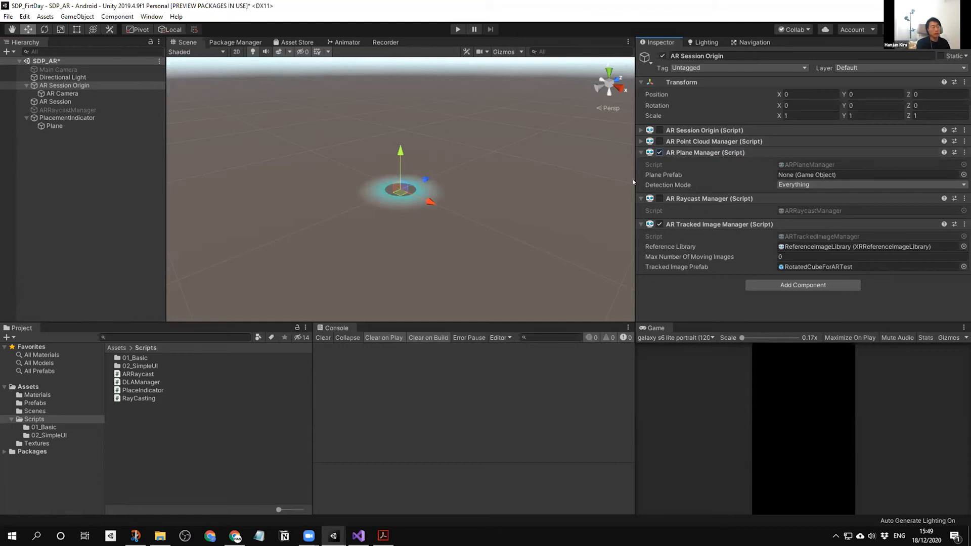
# - Inspect the components of AR Session, the indicator's Plane and AR Session Origin, including its AR Plane Manager
pyautogui.click(366, 179)
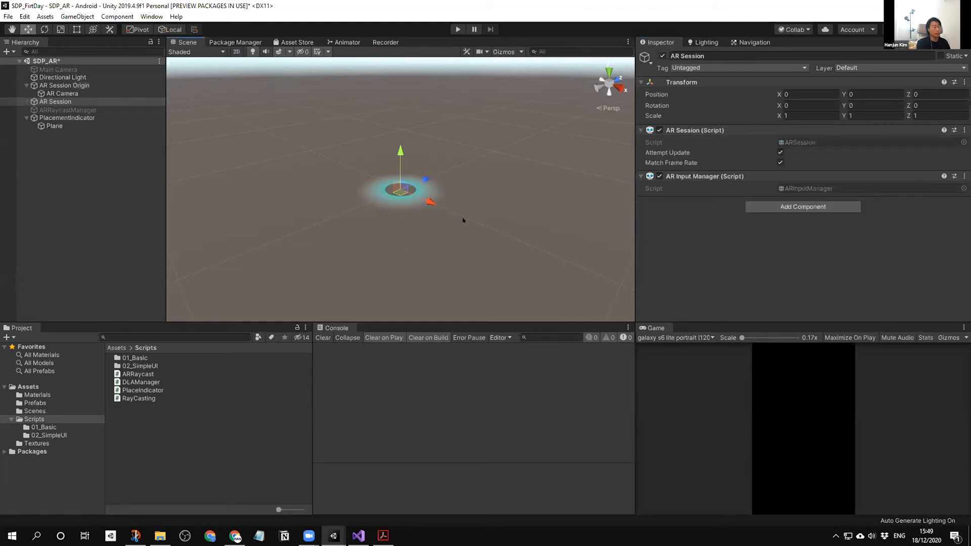
pyautogui.click(53, 125)
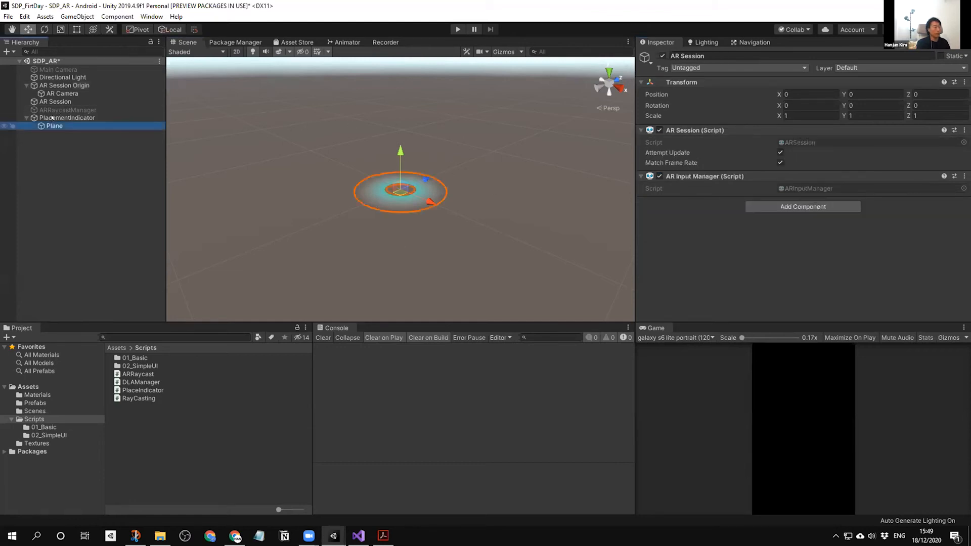
pyautogui.click(64, 85)
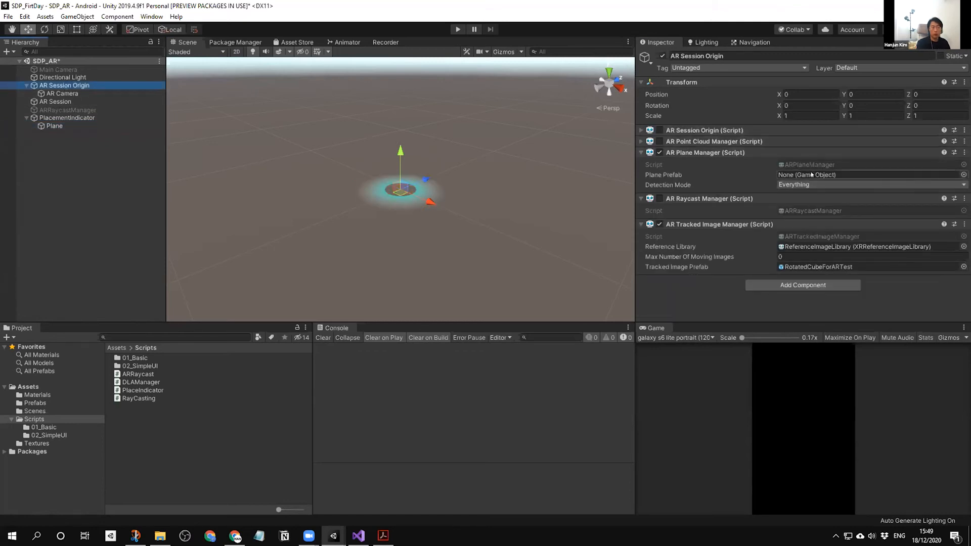
pyautogui.click(730, 152)
pyautogui.click(730, 153)
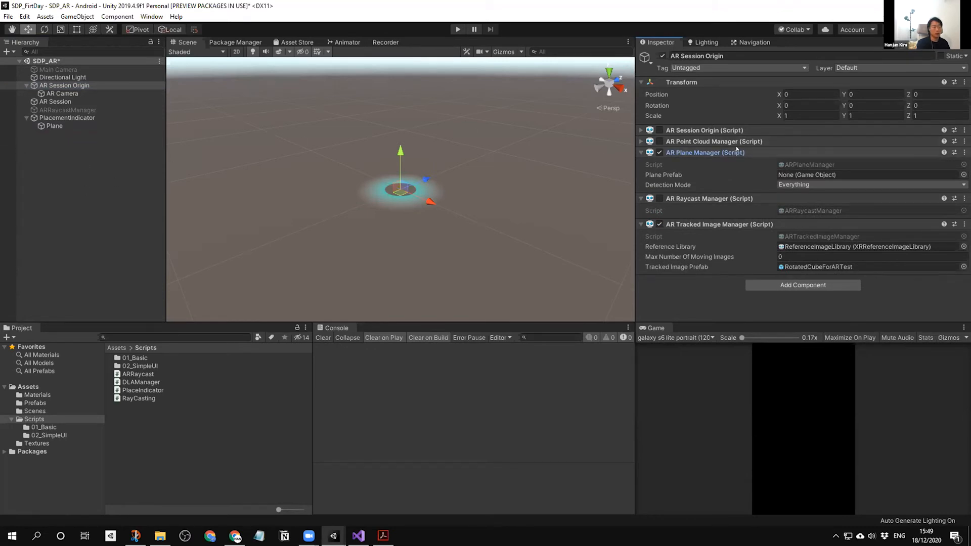
# - Disable AR Tracked Image Manager on AR Session Origin, and collapse it and AR Raycast Manager
pyautogui.click(660, 224)
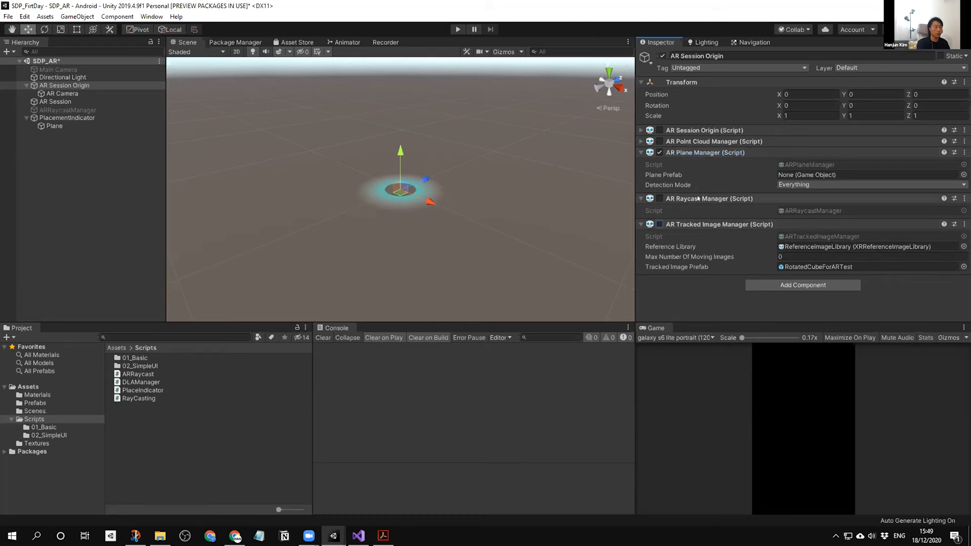
pyautogui.click(641, 224)
pyautogui.click(641, 198)
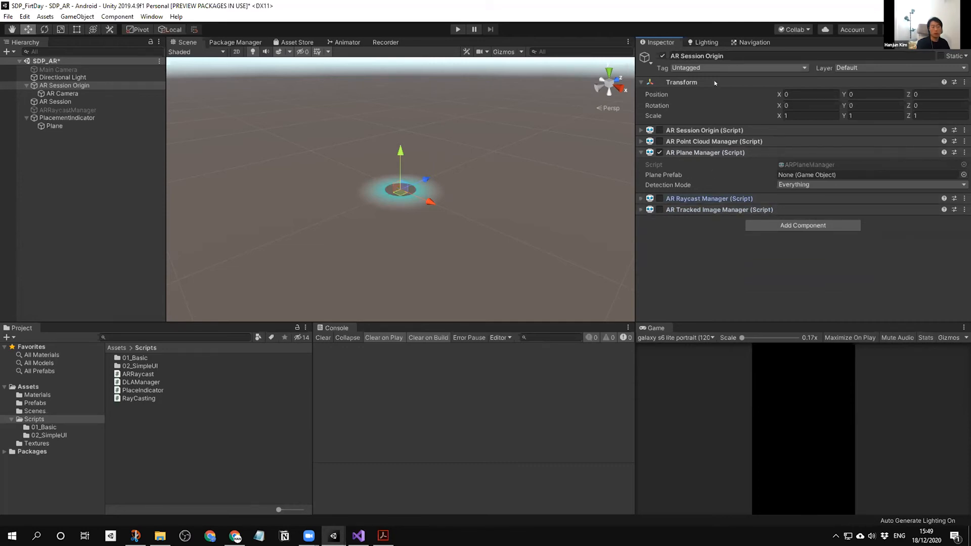
# - Inspect the Place Indicator script component on PlacementIndicator, and clear the selection
pyautogui.click(211, 147)
pyautogui.click(67, 118)
pyautogui.click(844, 237)
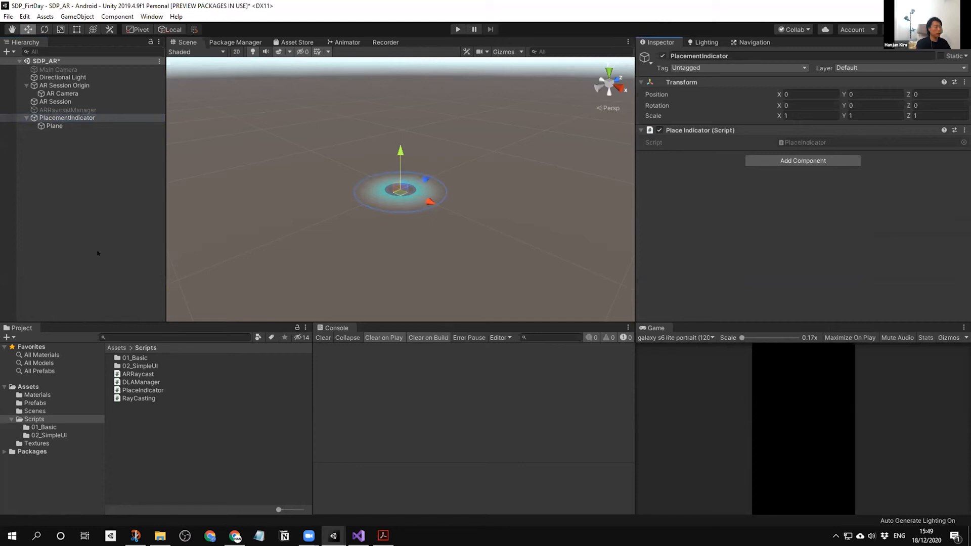
pyautogui.click(116, 176)
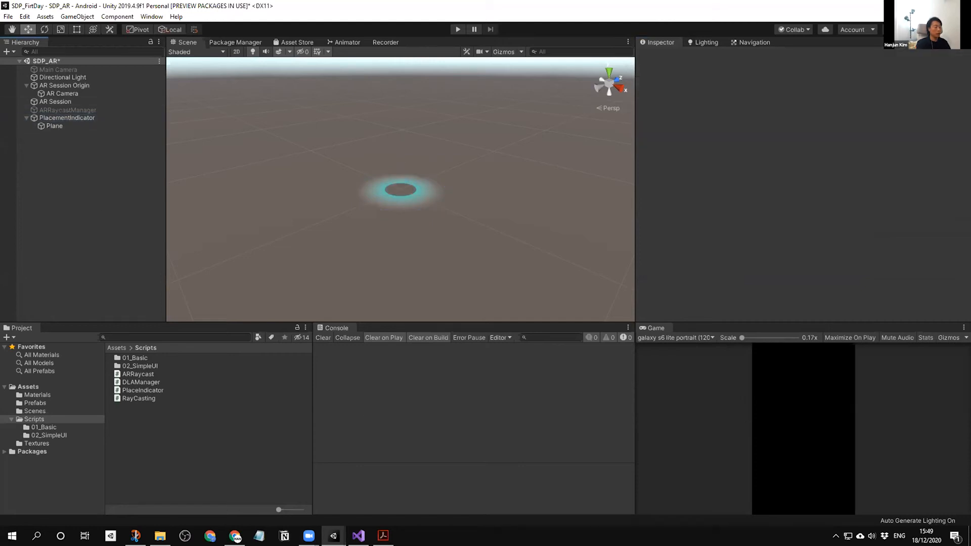
# - View PlaceIndicator.cs in Visual Studio and the Simple AR Place App page in Acrobat, and return to Unity
pyautogui.click(359, 536)
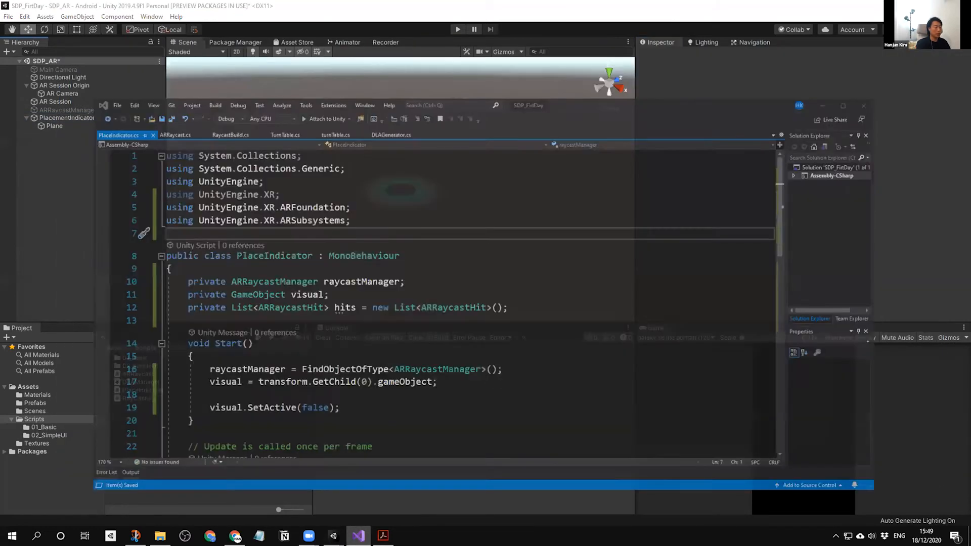
pyautogui.click(383, 536)
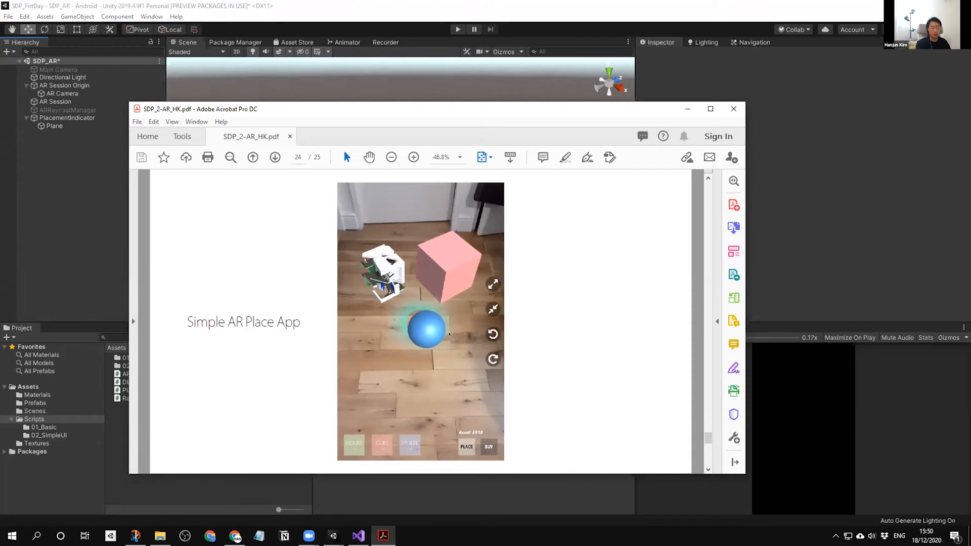
pyautogui.click(203, 487)
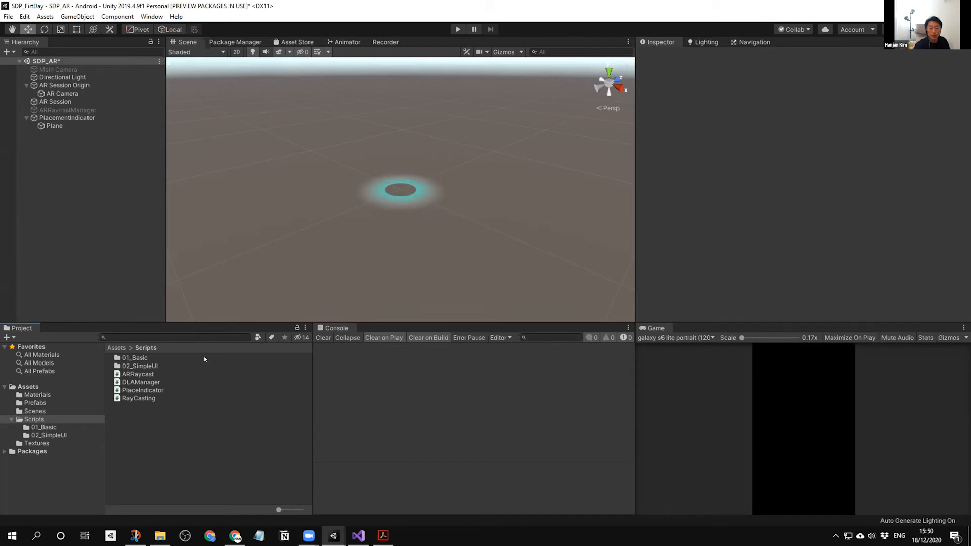
pyautogui.click(82, 181)
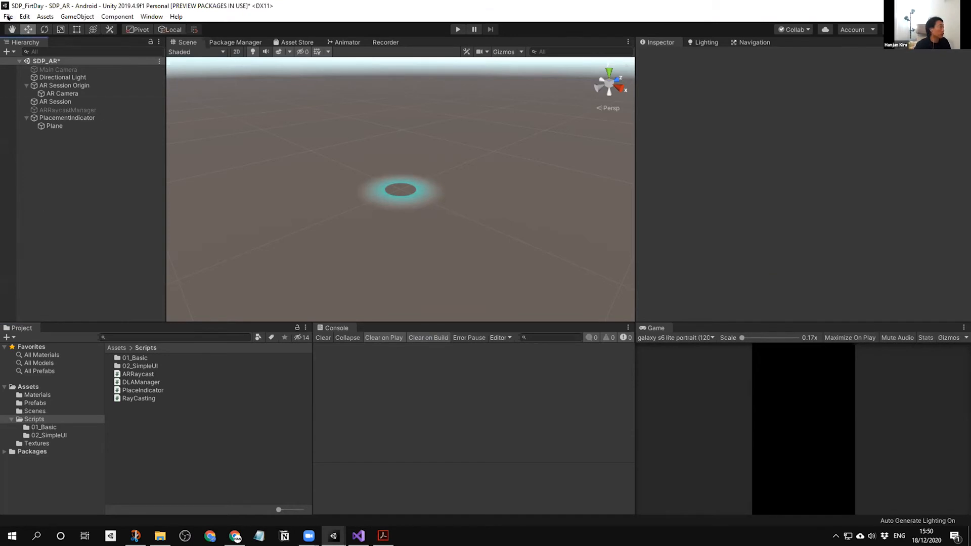
pyautogui.click(45, 17)
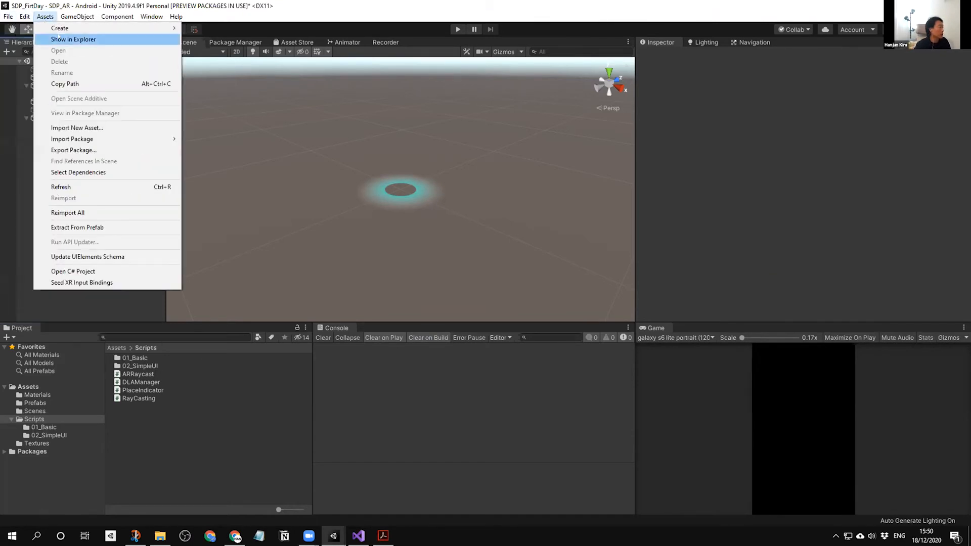
pyautogui.moveTo(134, 142)
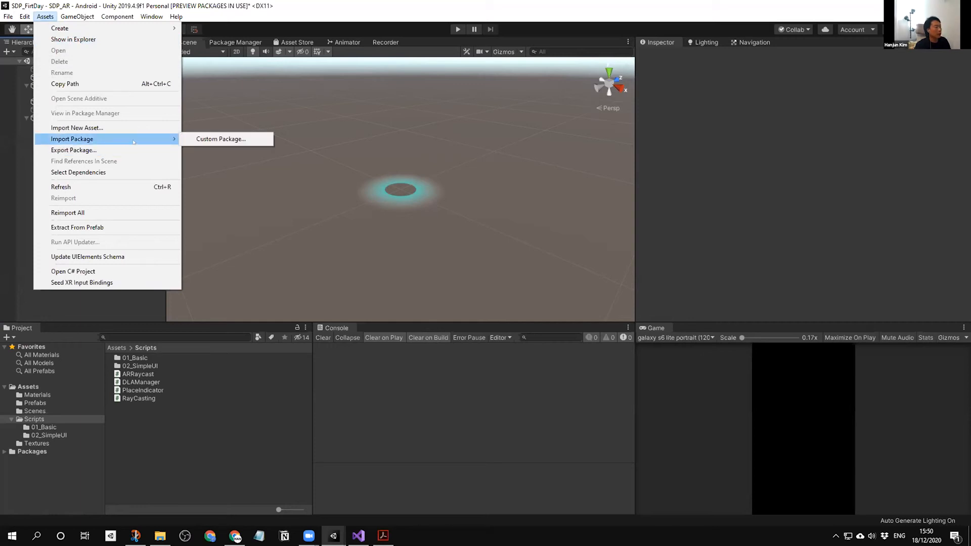
pyautogui.click(198, 139)
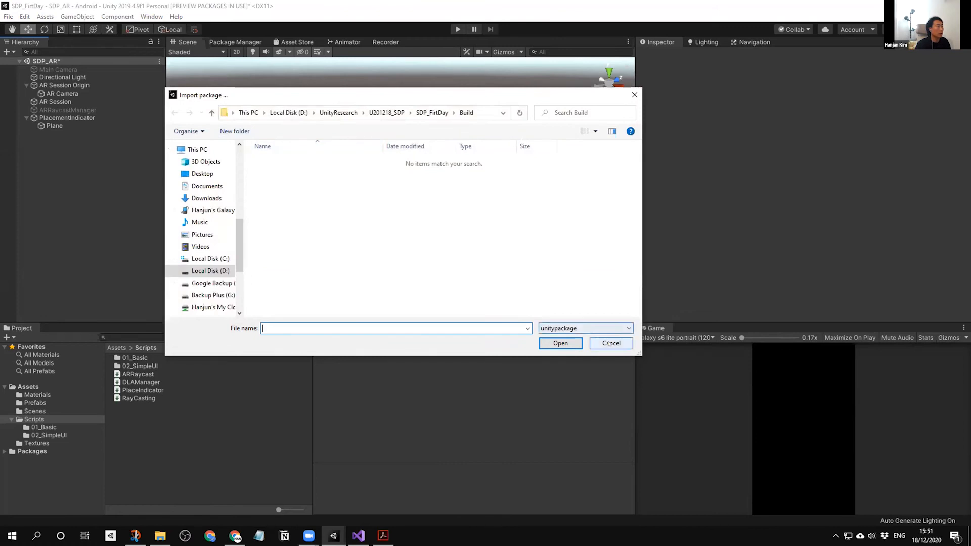
pyautogui.click(611, 343)
pyautogui.click(46, 17)
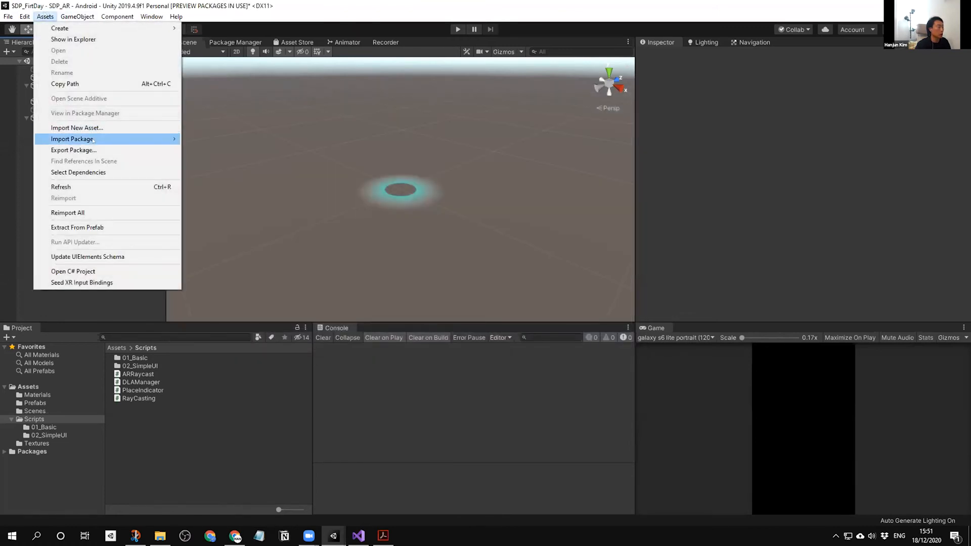
pyautogui.click(197, 139)
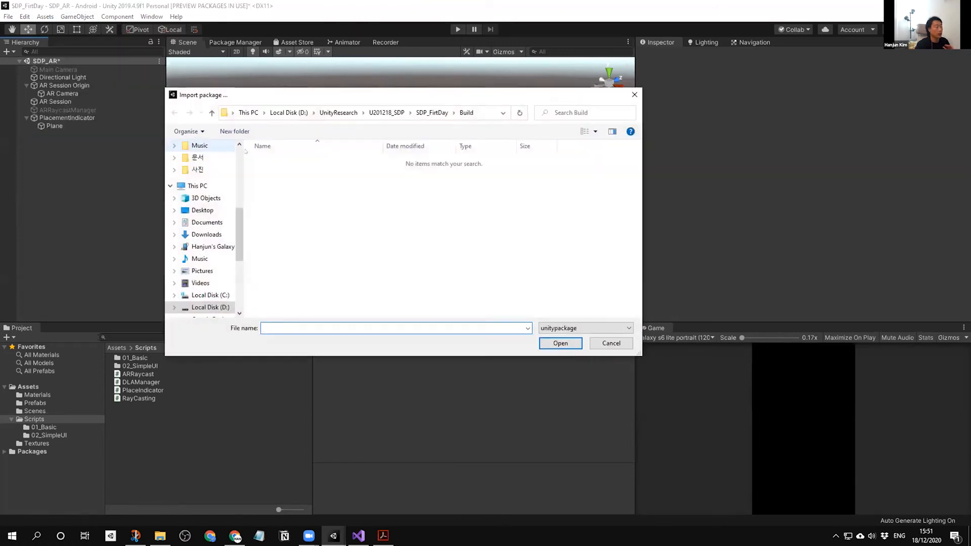
pyautogui.click(425, 112)
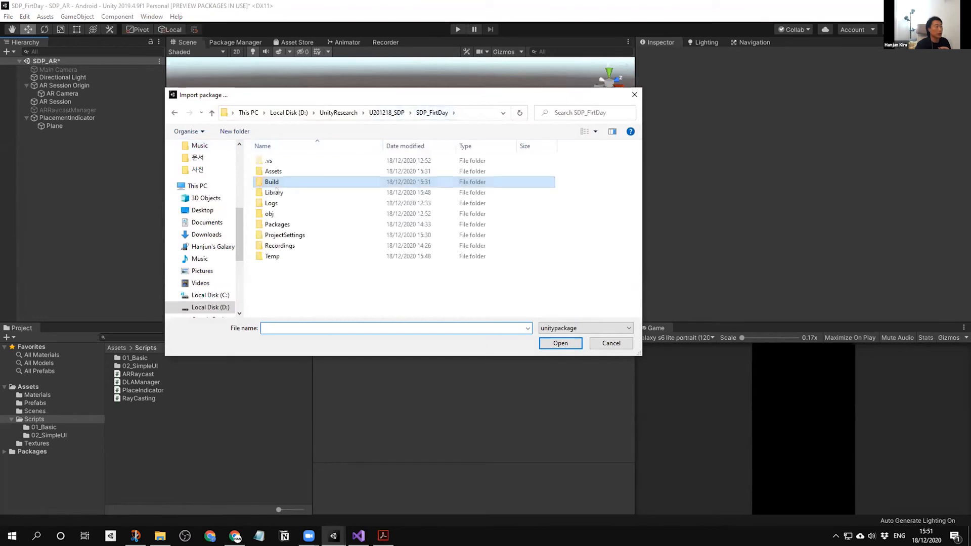
pyautogui.doubleClick(271, 171)
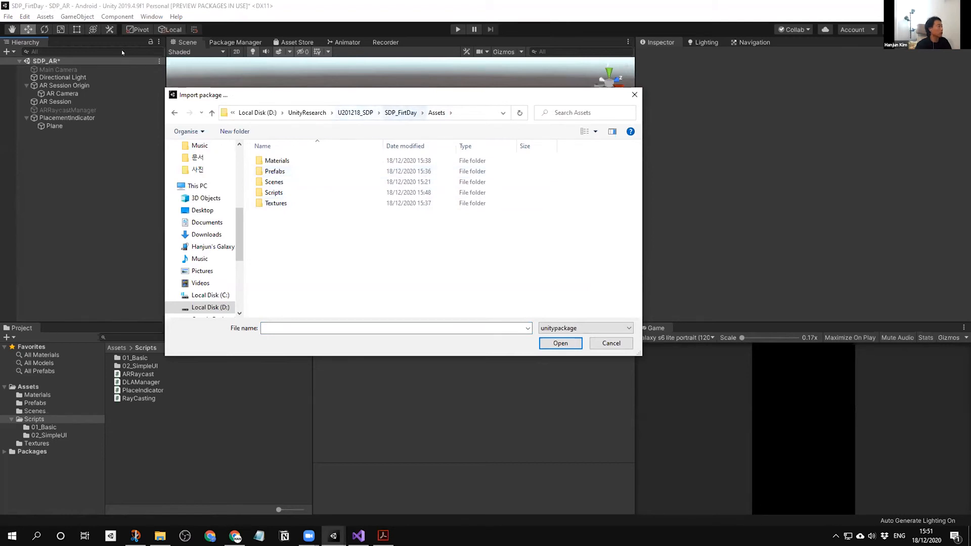
pyautogui.press('Escape')
# - Start a custom package import and browse to the SDP_Packages folder in UnityResearch\U201205_AR\SDP
pyautogui.click(45, 17)
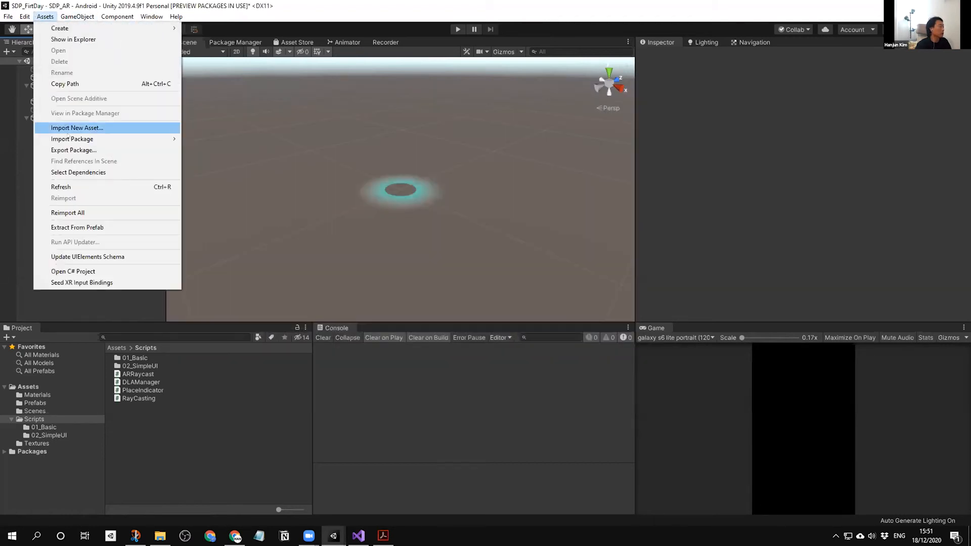
pyautogui.click(232, 138)
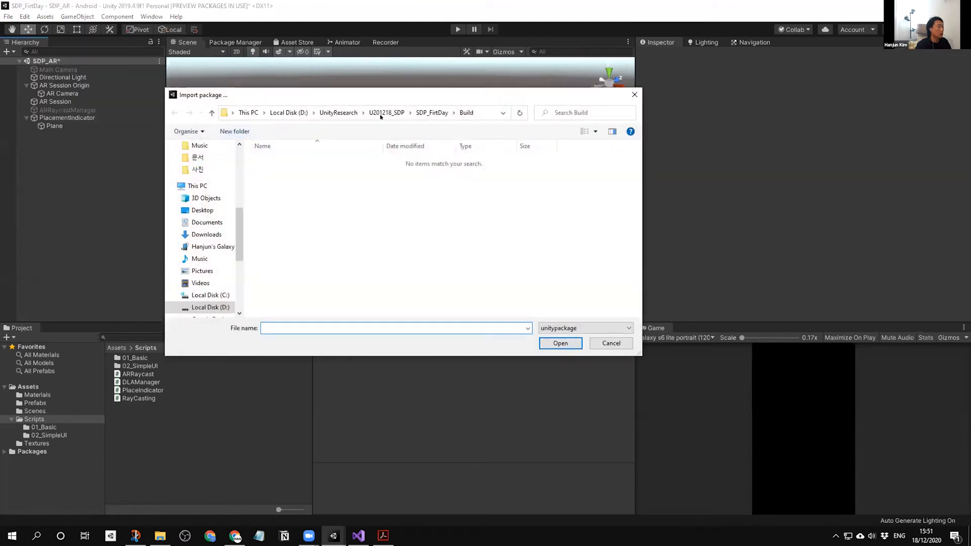
pyautogui.click(389, 113)
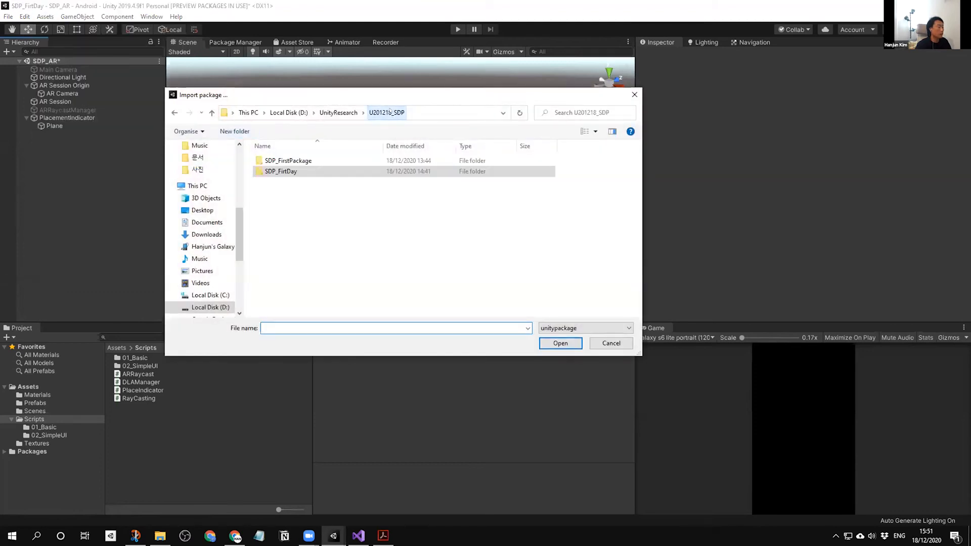
pyautogui.click(336, 113)
pyautogui.scroll(-1, 296, 299)
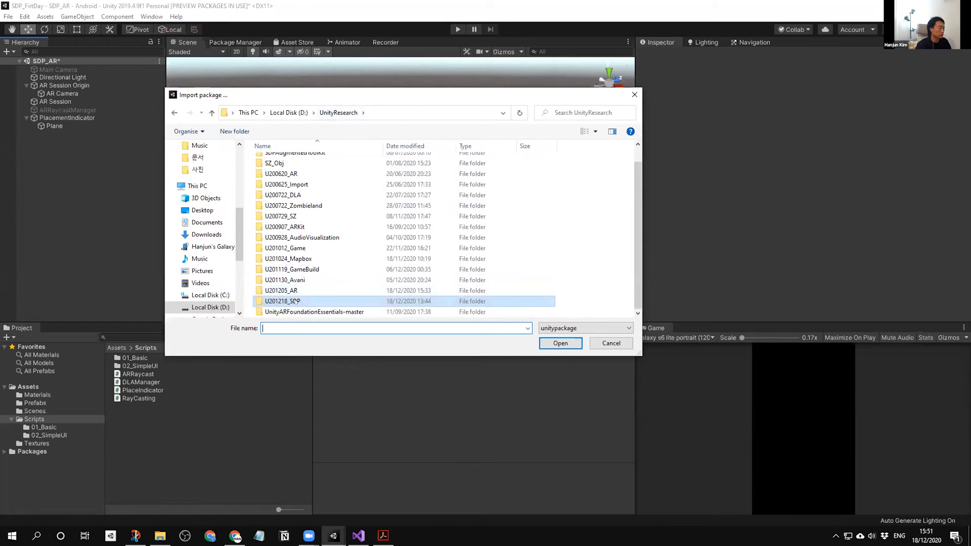
pyautogui.doubleClick(296, 302)
pyautogui.hotkey('alt', 'Left')
pyautogui.scroll(-1, 293, 286)
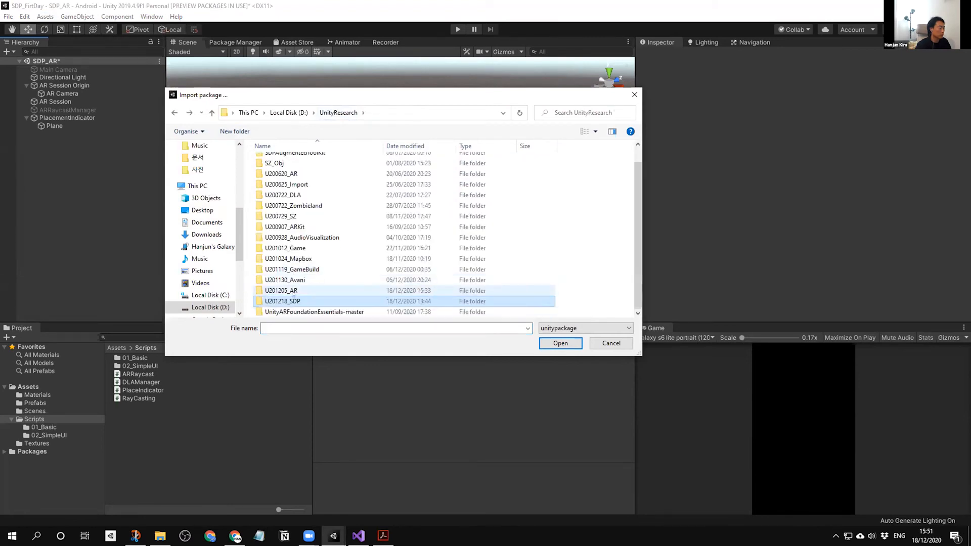
pyautogui.doubleClick(294, 289)
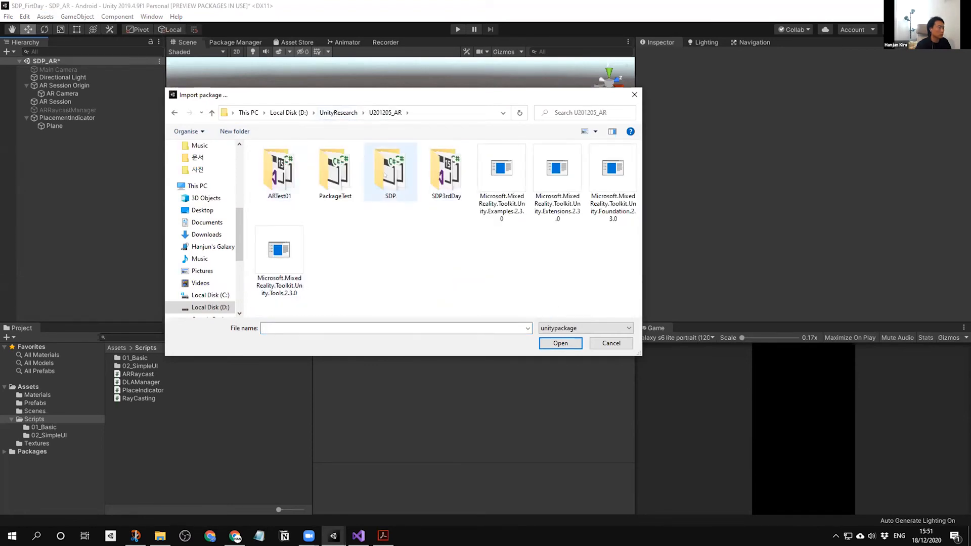
pyautogui.doubleClick(385, 175)
pyautogui.doubleClick(304, 255)
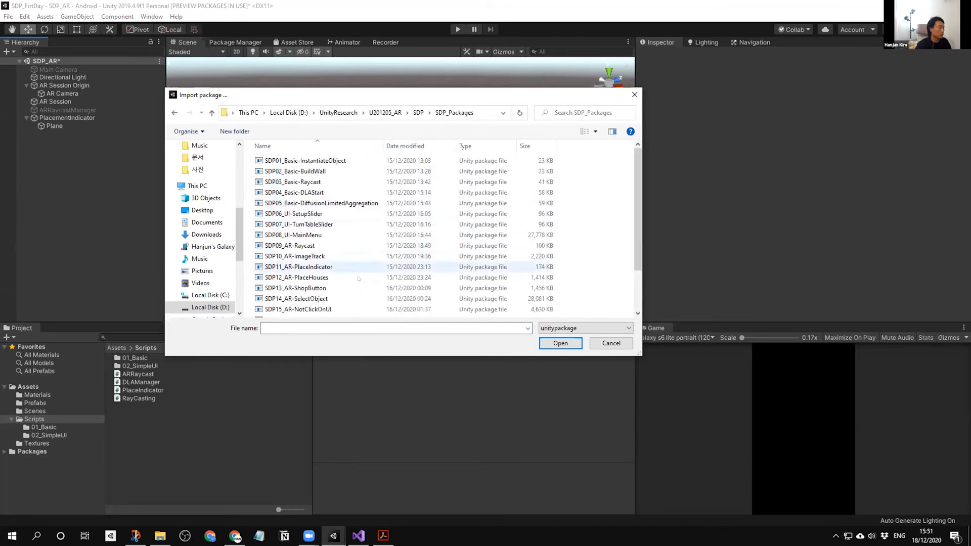
# - Import the SDP12_AR-PlaceHouses package into the project with all its items included
pyautogui.scroll(-2, 358, 278)
pyautogui.click(333, 214)
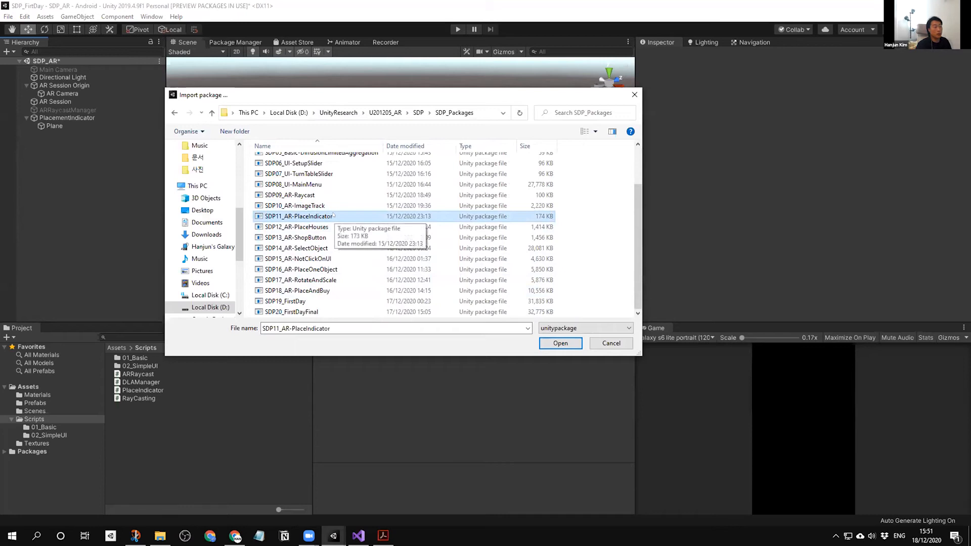
pyautogui.click(300, 227)
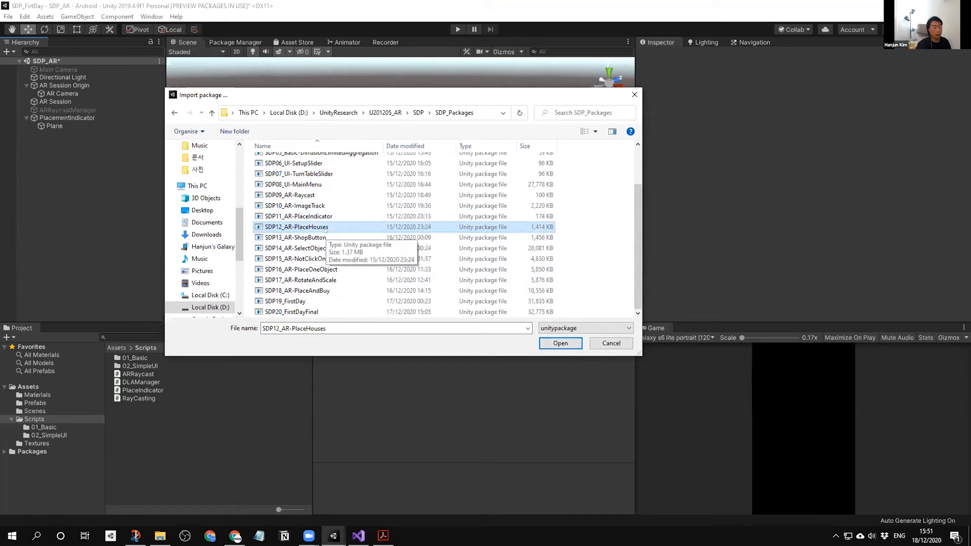
pyautogui.click(561, 344)
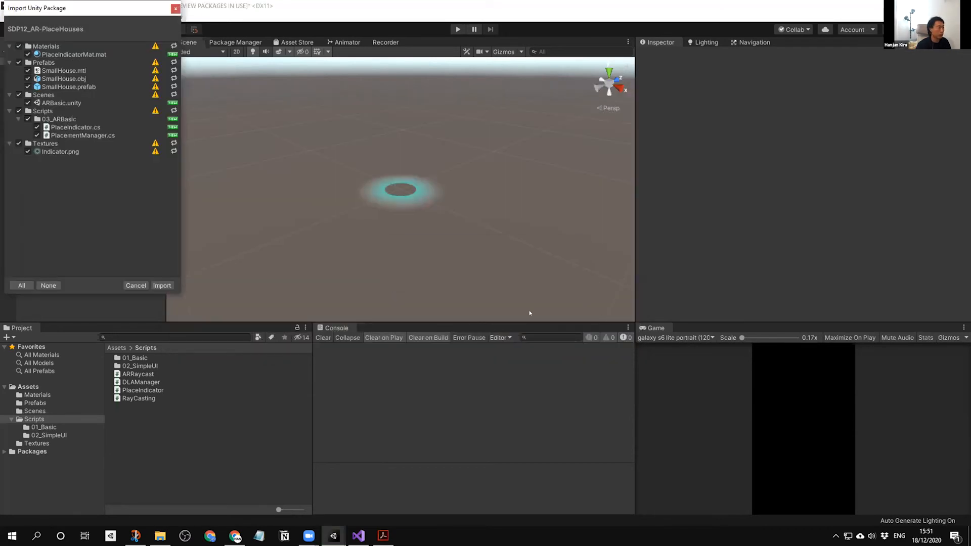
pyautogui.click(162, 285)
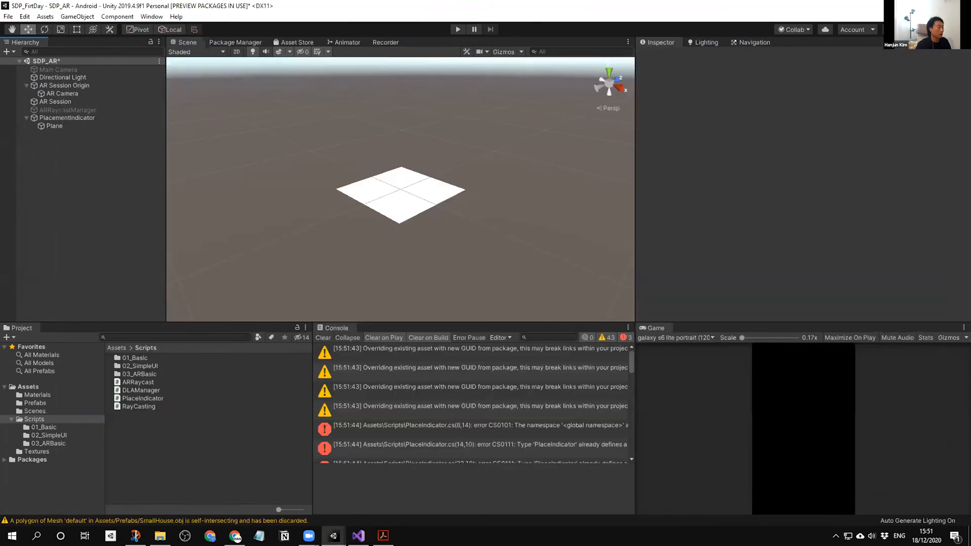
# - Close all open script files in Visual Studio, and clear the console back in Unity
pyautogui.click(358, 536)
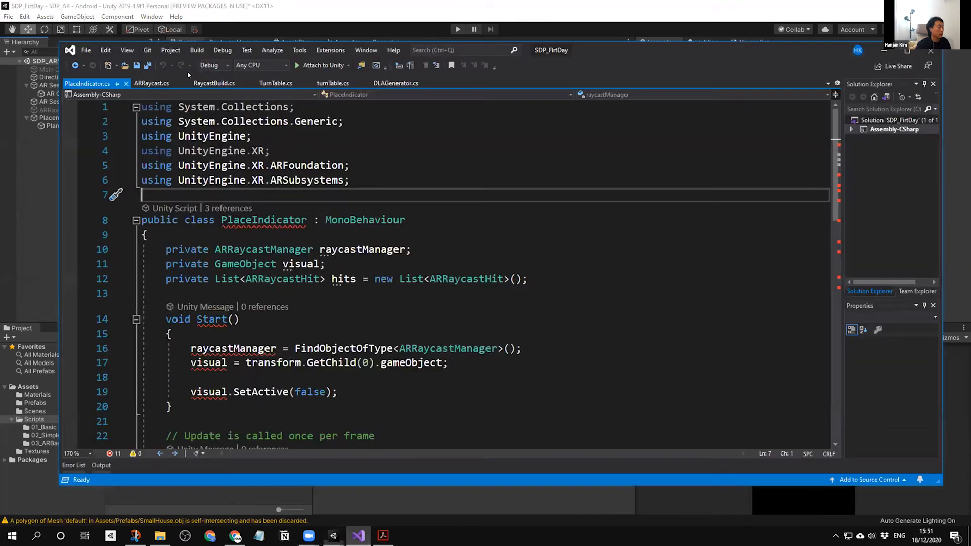
pyautogui.click(126, 83)
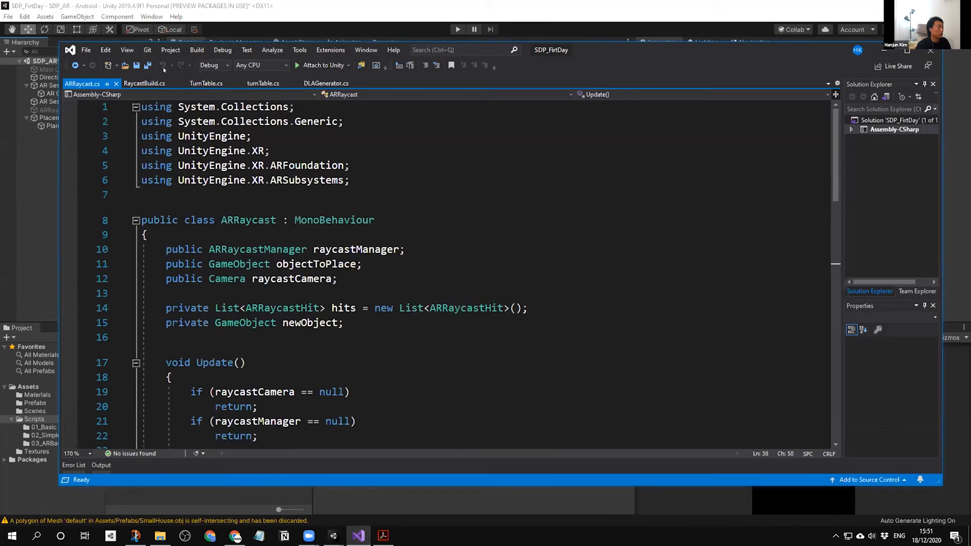
pyautogui.click(181, 84)
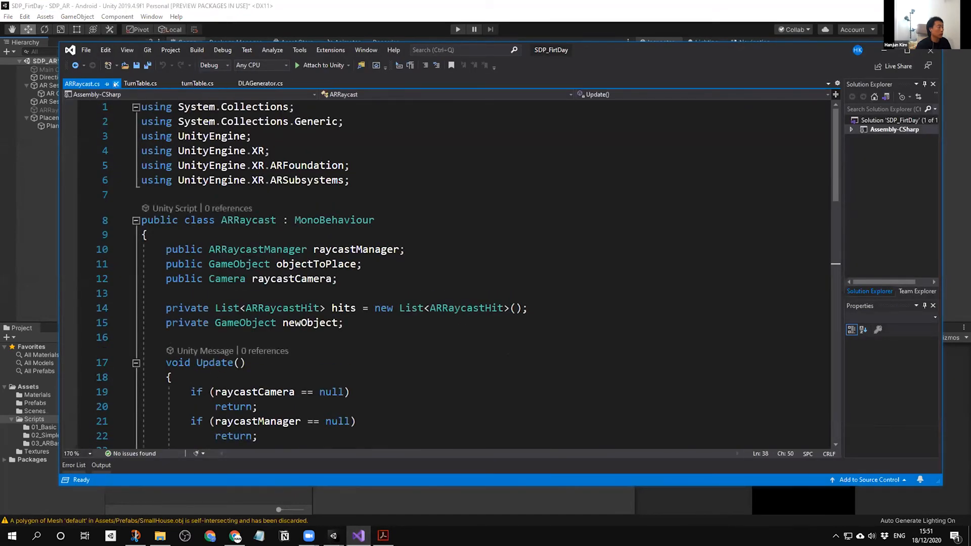
pyautogui.click(116, 83)
pyautogui.click(114, 84)
pyautogui.click(114, 84)
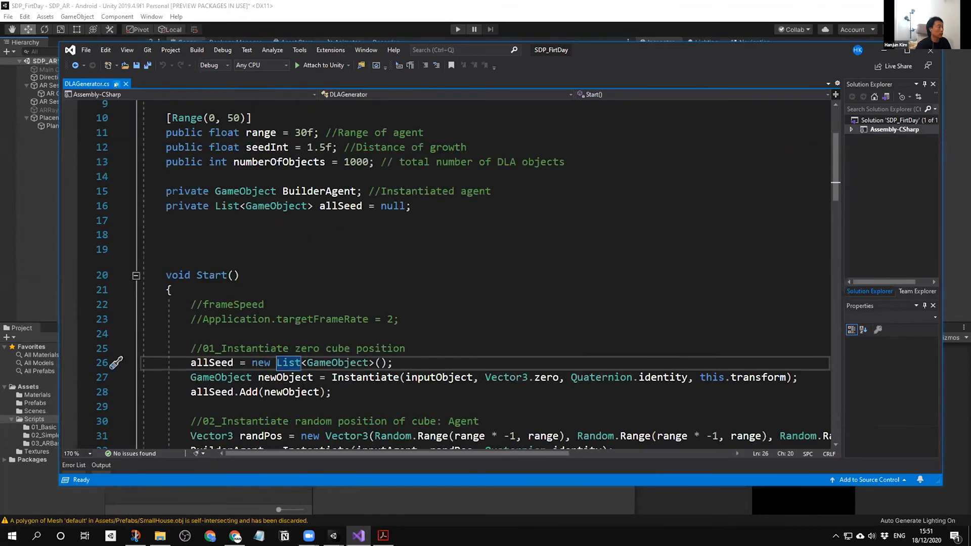
pyautogui.click(125, 84)
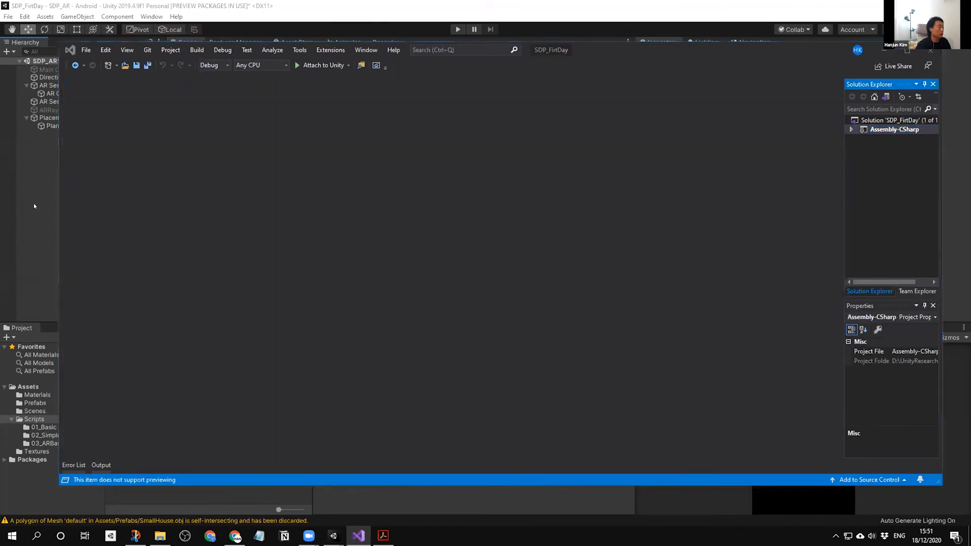
pyautogui.click(33, 206)
pyautogui.click(324, 337)
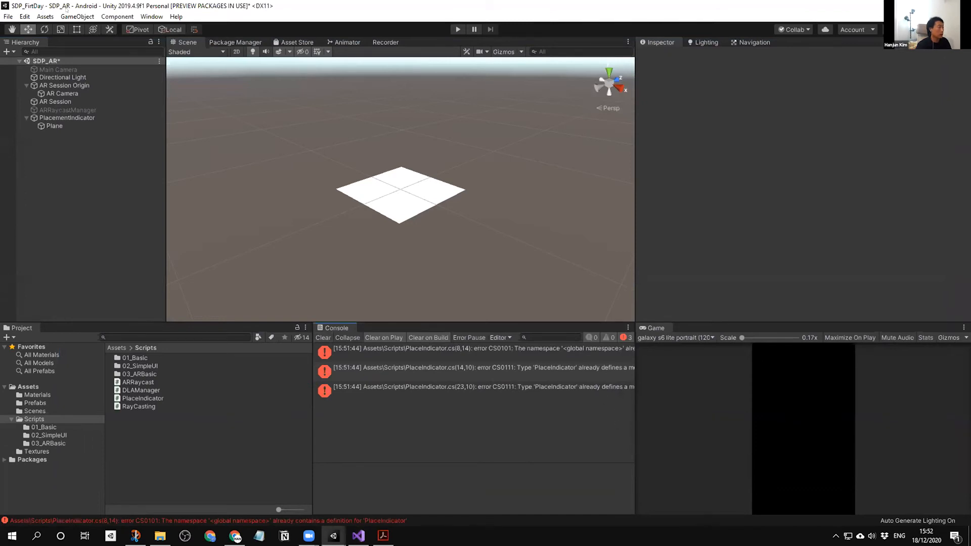
pyautogui.click(45, 16)
pyautogui.moveTo(106, 139)
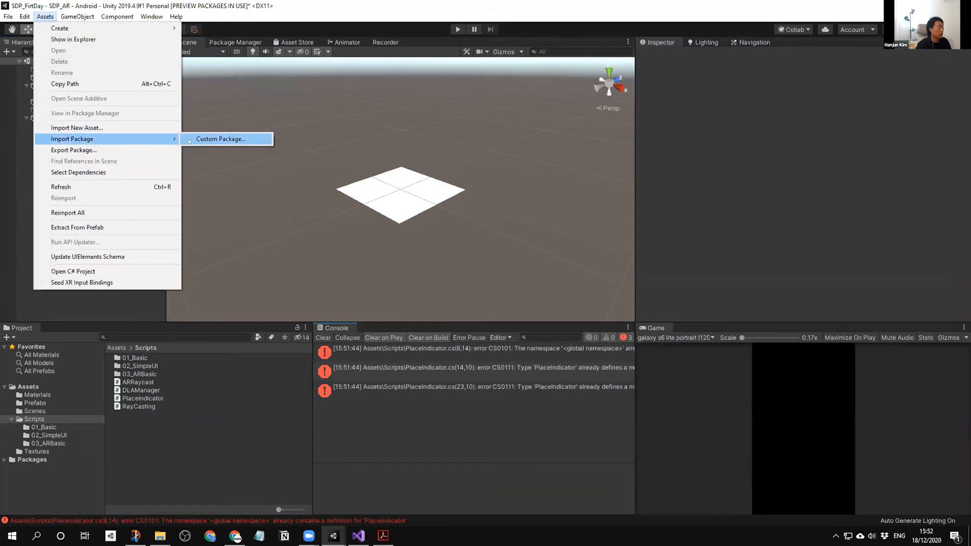
pyautogui.click(220, 139)
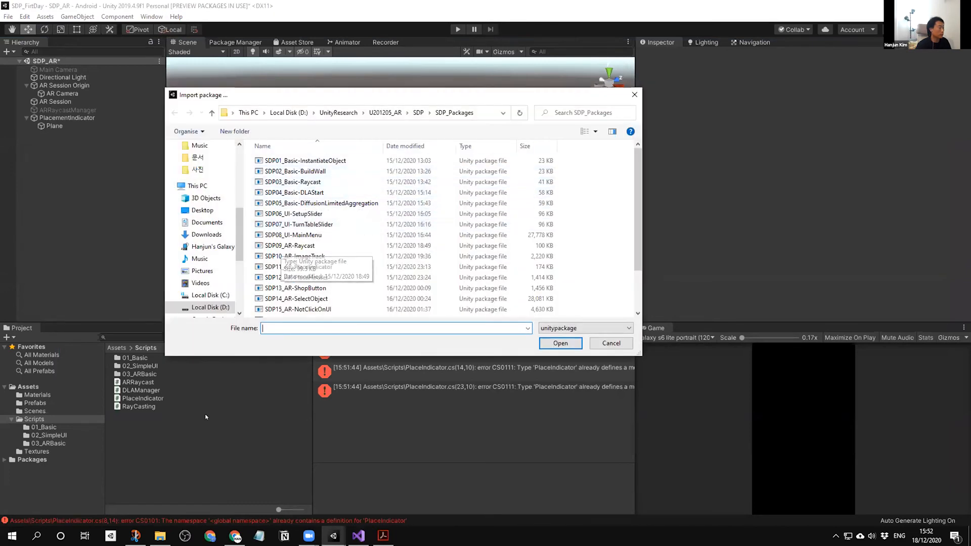
pyautogui.press('Escape')
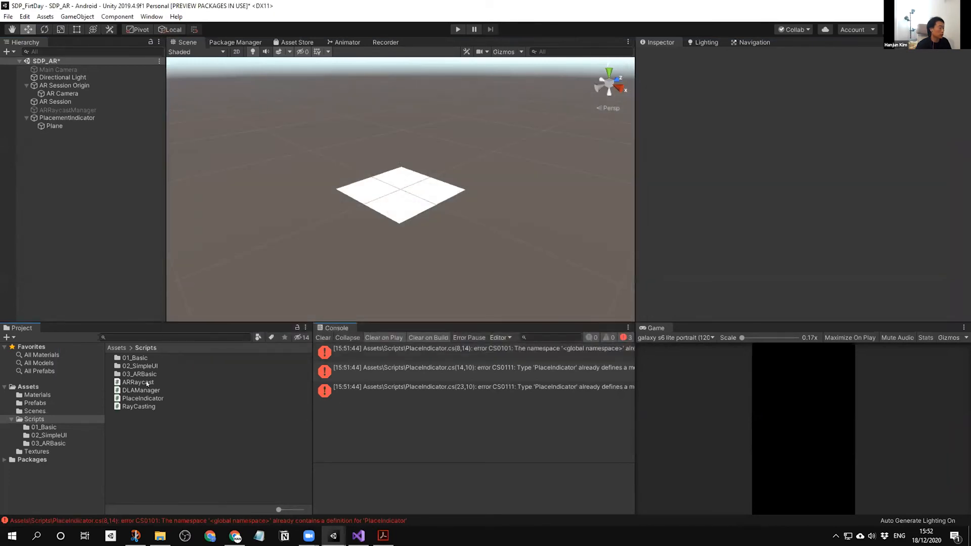
# - Delete the loose scripts ARRaycast, DLAManager, PlaceIndicator and RayCasting from the Scripts folder, keeping its subfolders
pyautogui.click(147, 384)
pyautogui.keyDown('shift'); pyautogui.click(139, 407); pyautogui.keyUp('shift')
pyautogui.press('Delete')
pyautogui.press('Return')
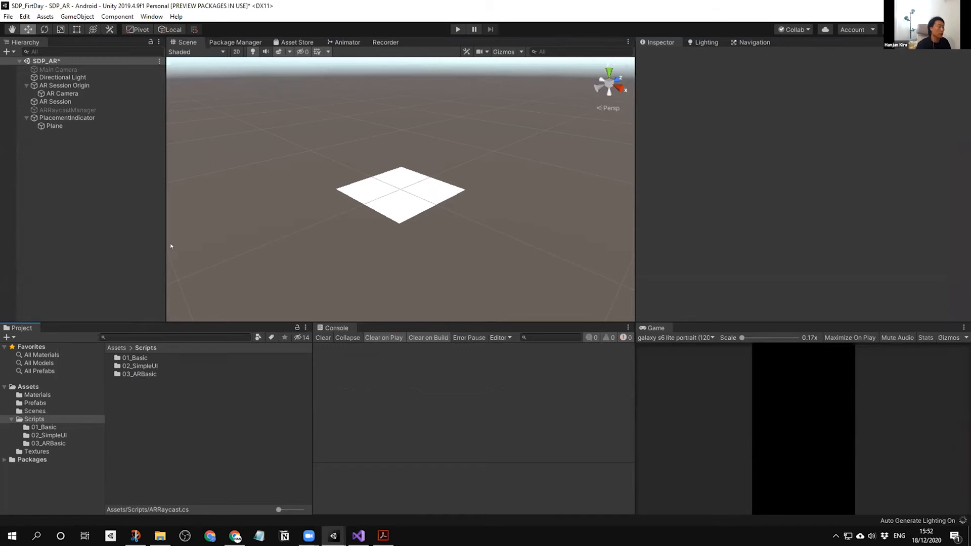
# - Try to import the SDP12_AR-PlaceHouses custom package again from the SDP_Packages folder, and dismiss the import window
pyautogui.click(45, 16)
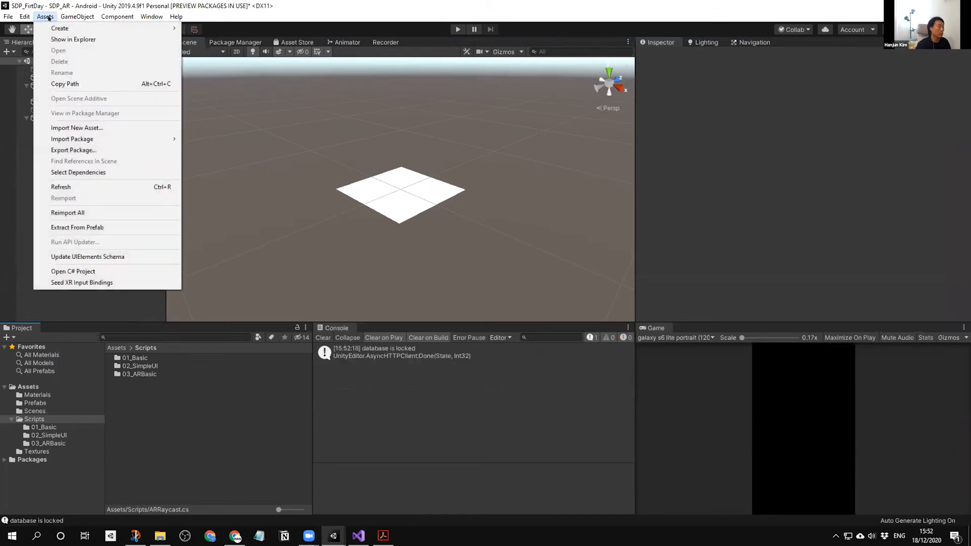
pyautogui.moveTo(78, 17)
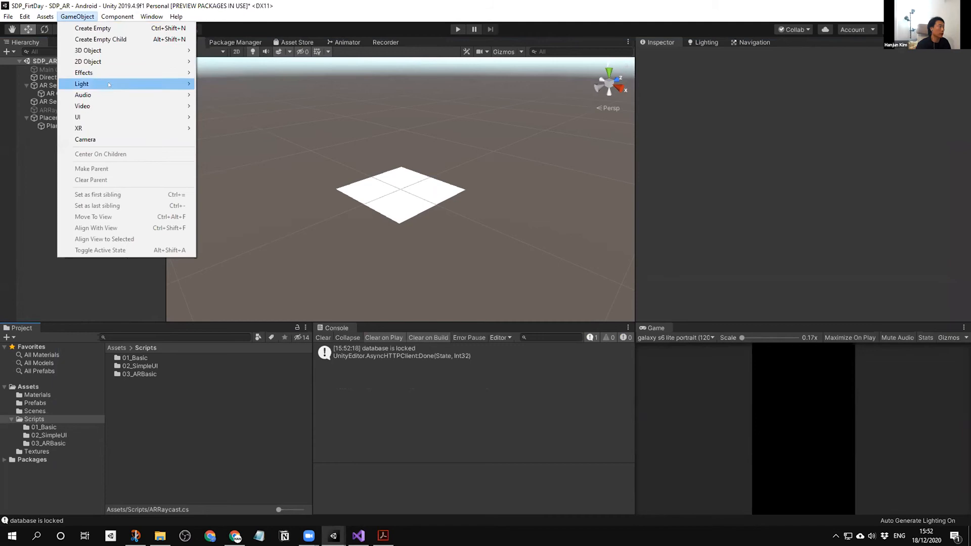
pyautogui.moveTo(45, 17)
pyautogui.moveTo(114, 138)
pyautogui.click(208, 139)
pyautogui.scroll(-2, 285, 256)
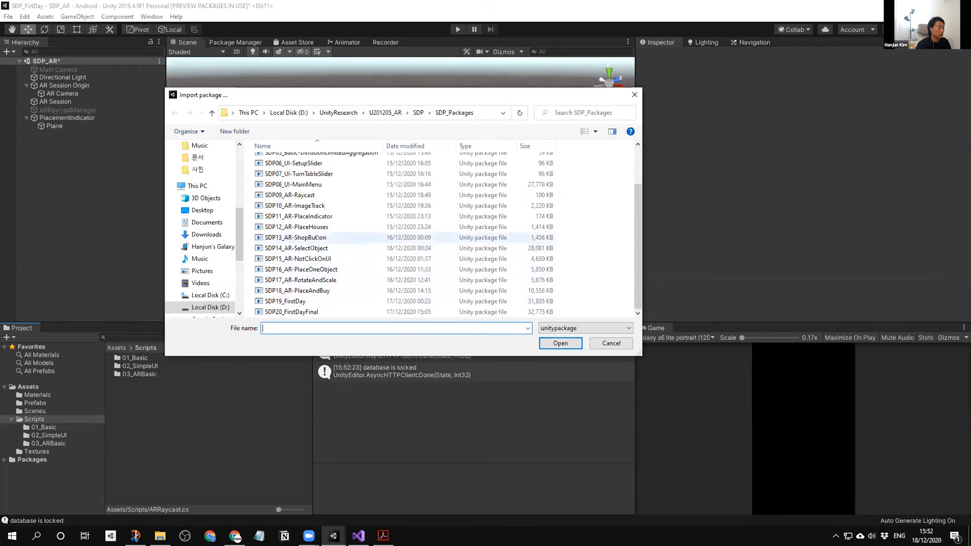
pyautogui.click(303, 227)
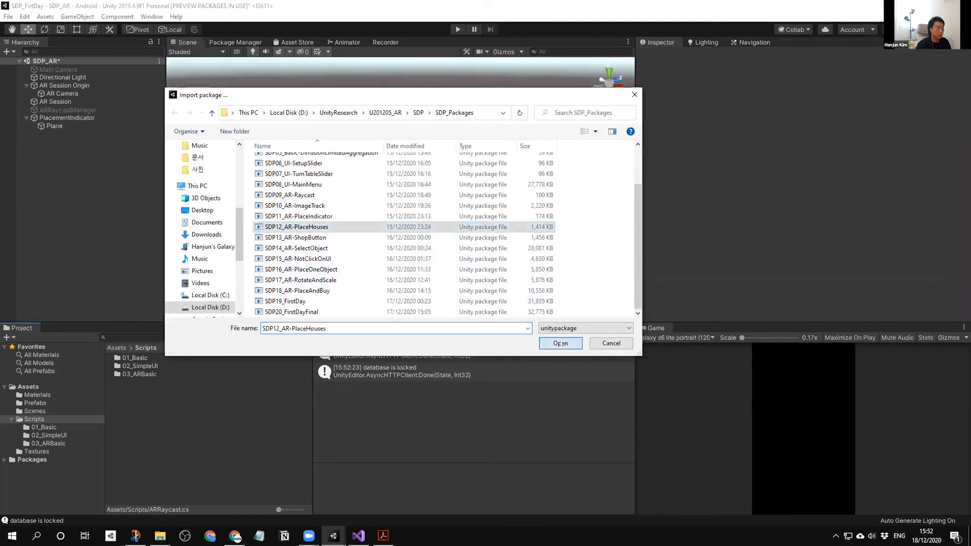
pyautogui.click(561, 343)
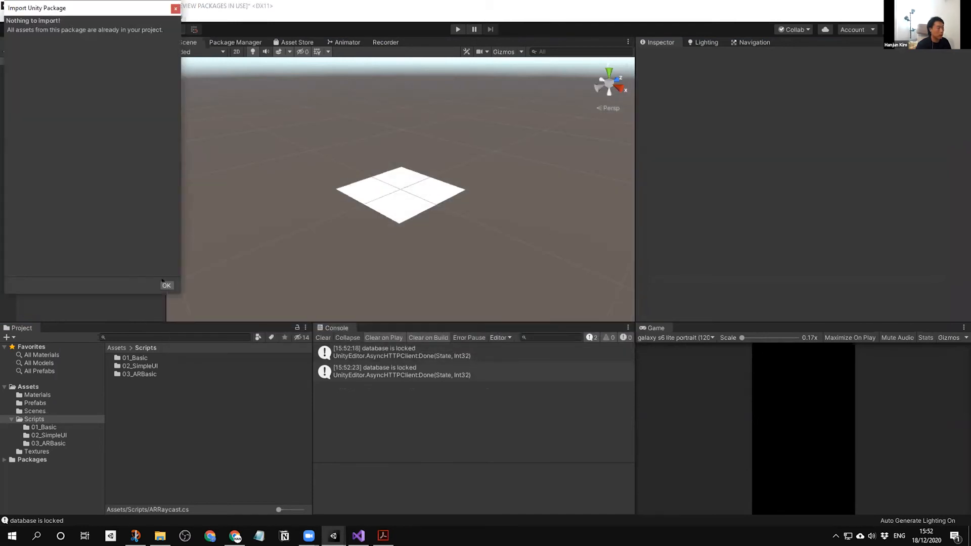
pyautogui.click(167, 285)
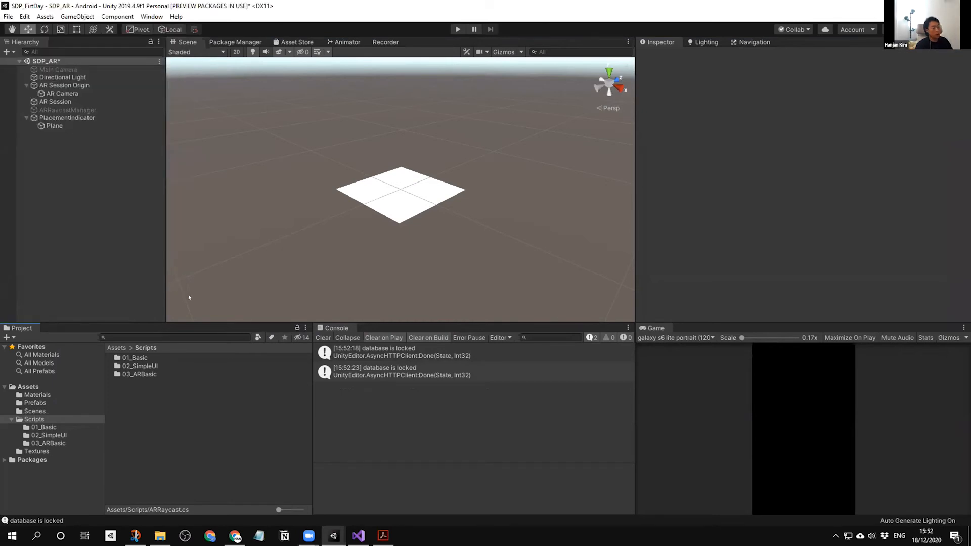
# - Open the PlaceIndicator and PlacementManager scripts from the 03_ARBasic folder in Visual Studio and look over their code
pyautogui.click(51, 442)
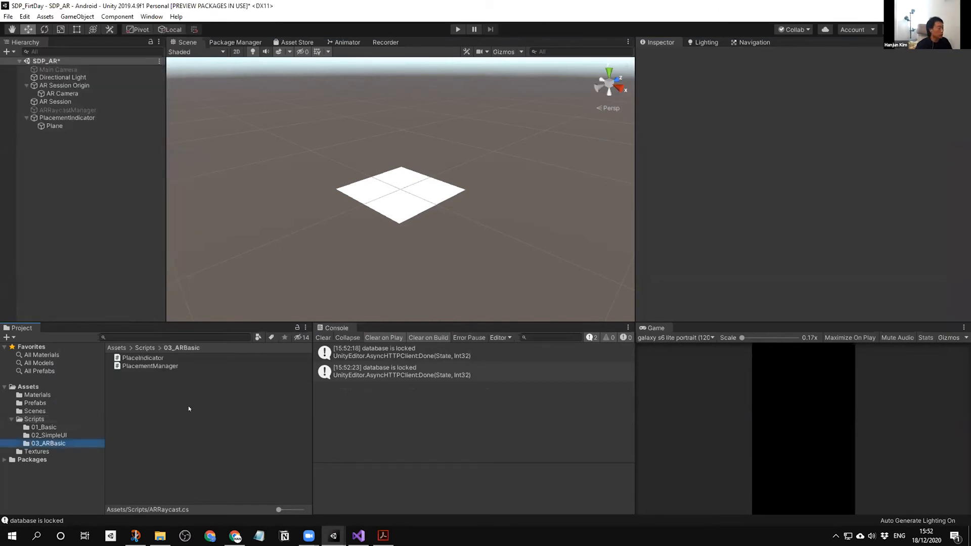
pyautogui.click(152, 366)
pyautogui.click(156, 359)
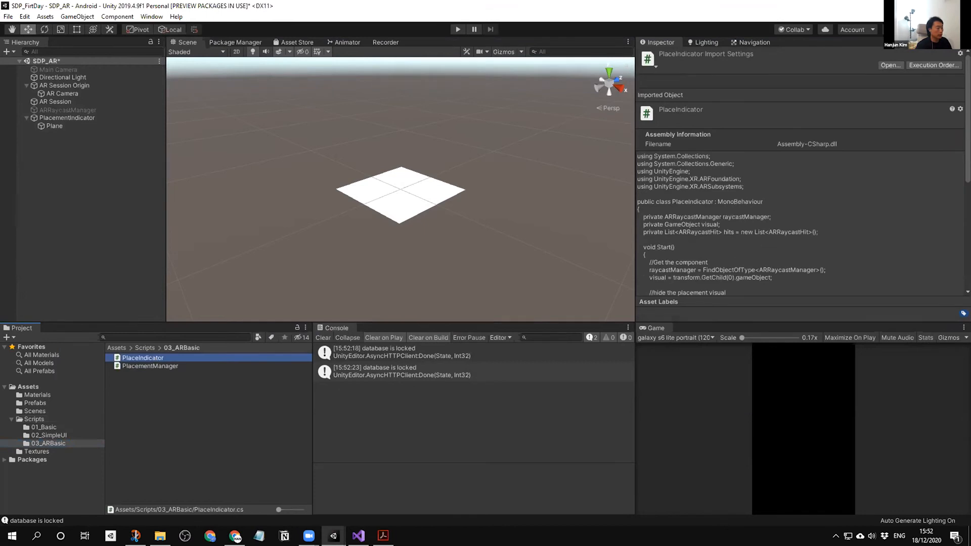
pyautogui.doubleClick(155, 358)
pyautogui.scroll(-4, 445, 273)
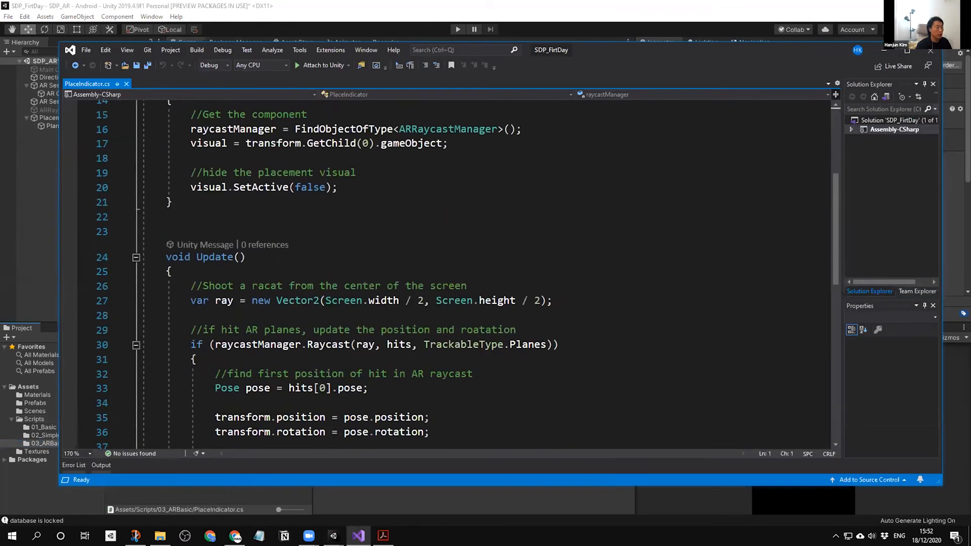
pyautogui.scroll(-6, 445, 274)
pyautogui.click(270, 493)
pyautogui.click(163, 366)
pyautogui.doubleClick(150, 366)
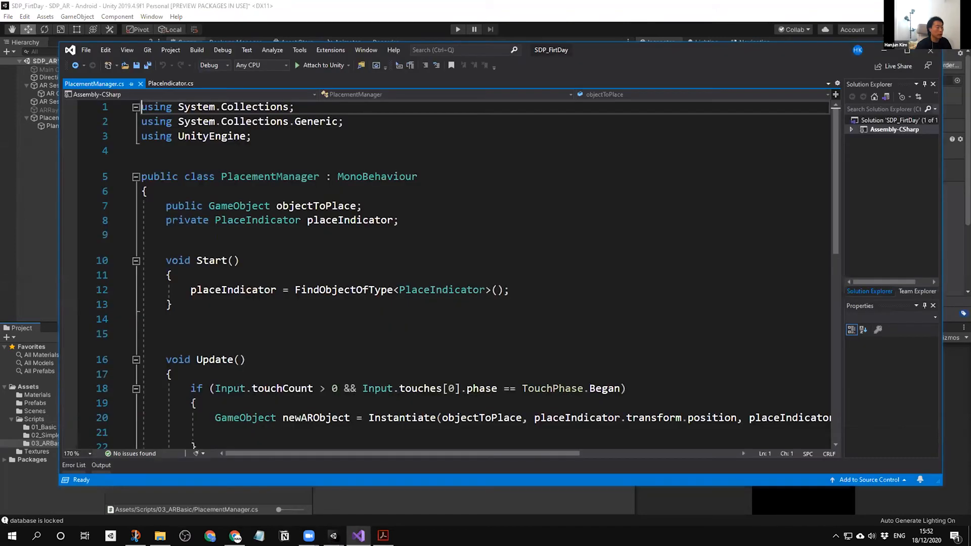
pyautogui.moveTo(616, 52); pyautogui.dragTo(830, 58)
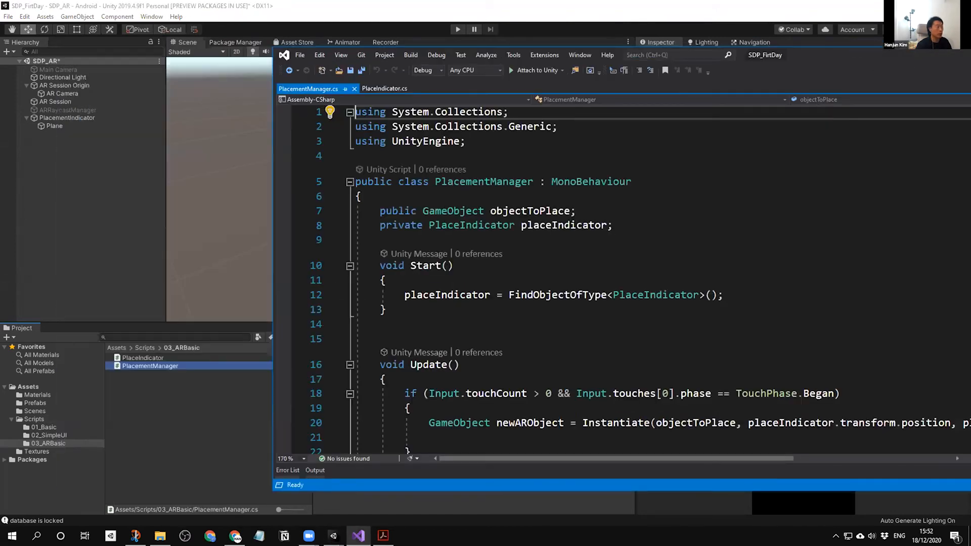
# - Back in Unity, remove the missing script component from PlacementIndicator and try to attach the PlaceIndicator script instead
pyautogui.click(67, 151)
pyautogui.click(76, 118)
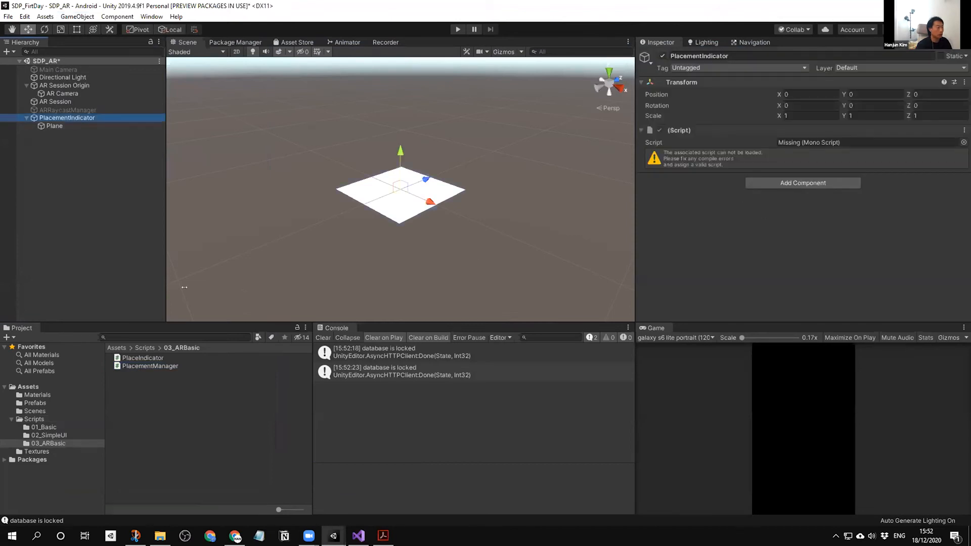
pyautogui.click(746, 248)
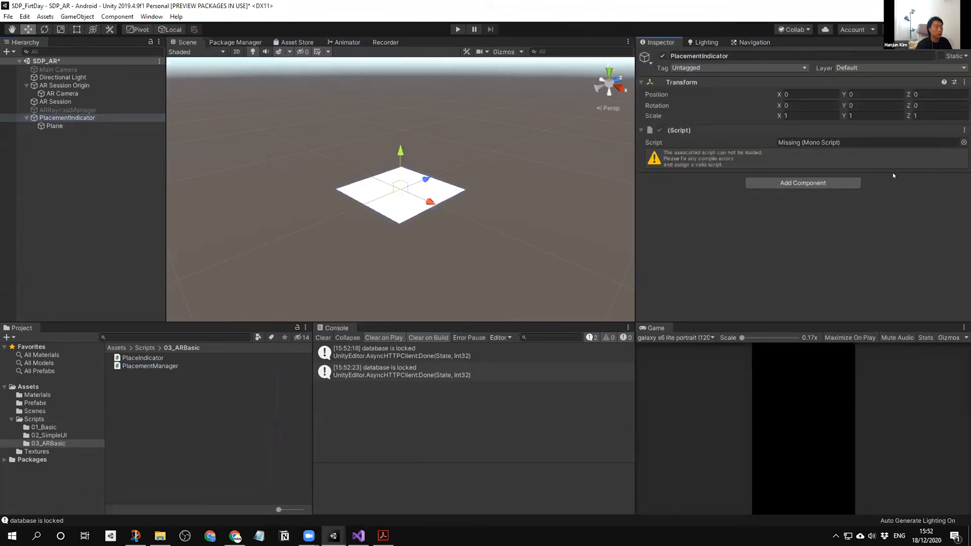
pyautogui.click(964, 130)
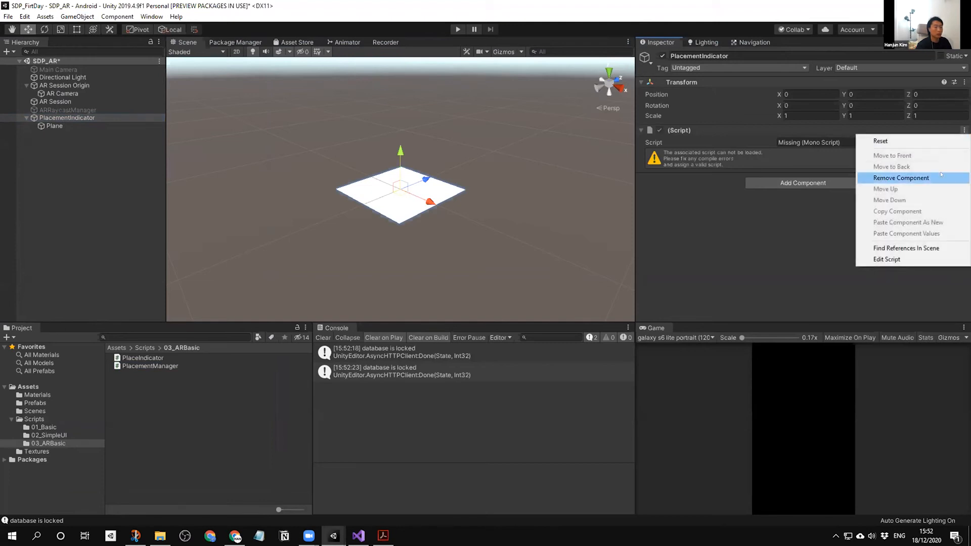
pyautogui.click(885, 178)
pyautogui.click(101, 118)
pyautogui.moveTo(142, 358); pyautogui.dragTo(696, 239)
pyautogui.click(129, 188)
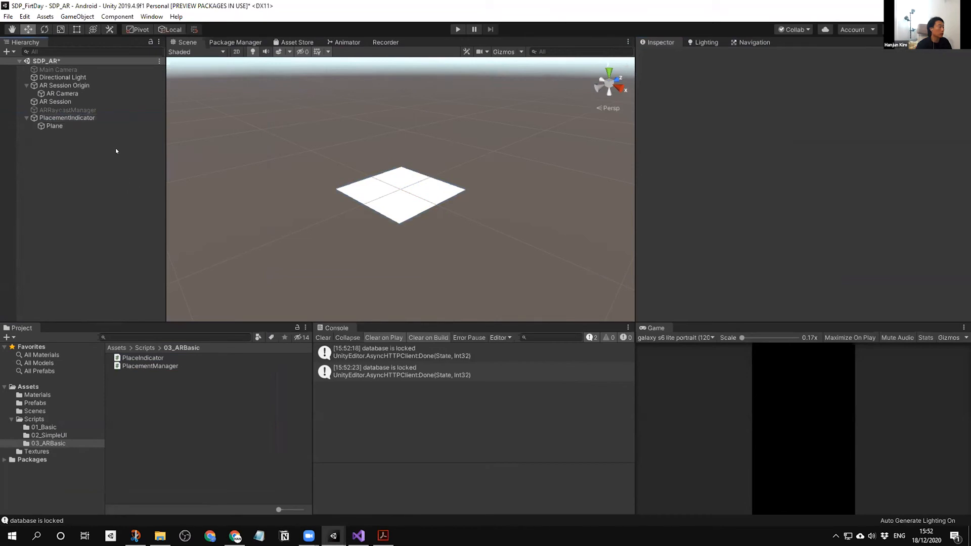
# - Open the ARBasic scene from the Scenes folder, discarding the unsaved changes to SDP_AR
pyautogui.click(68, 85)
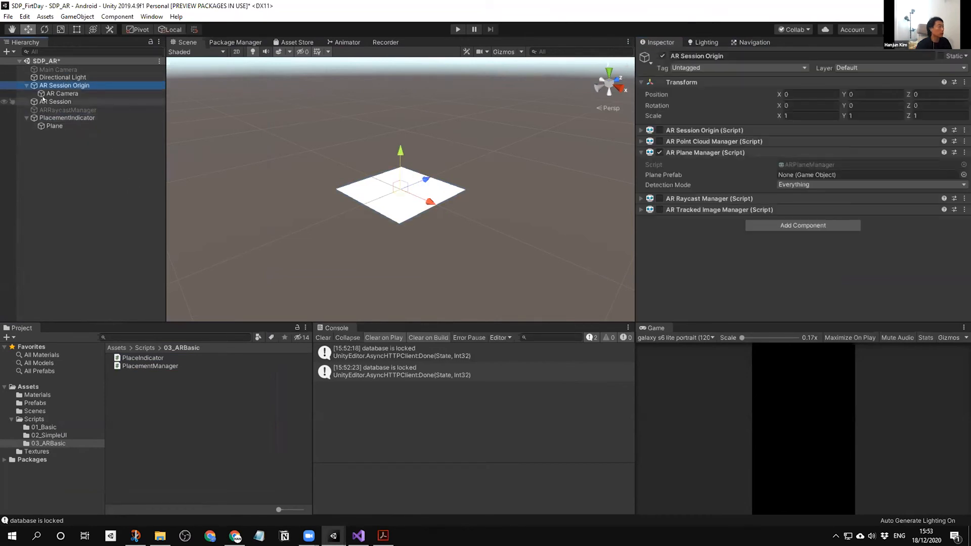
pyautogui.click(34, 412)
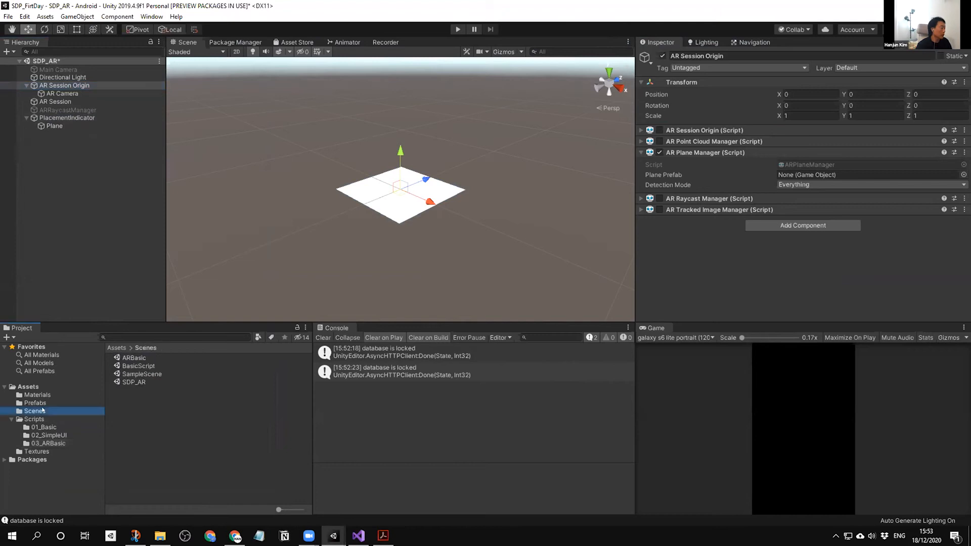
pyautogui.click(262, 443)
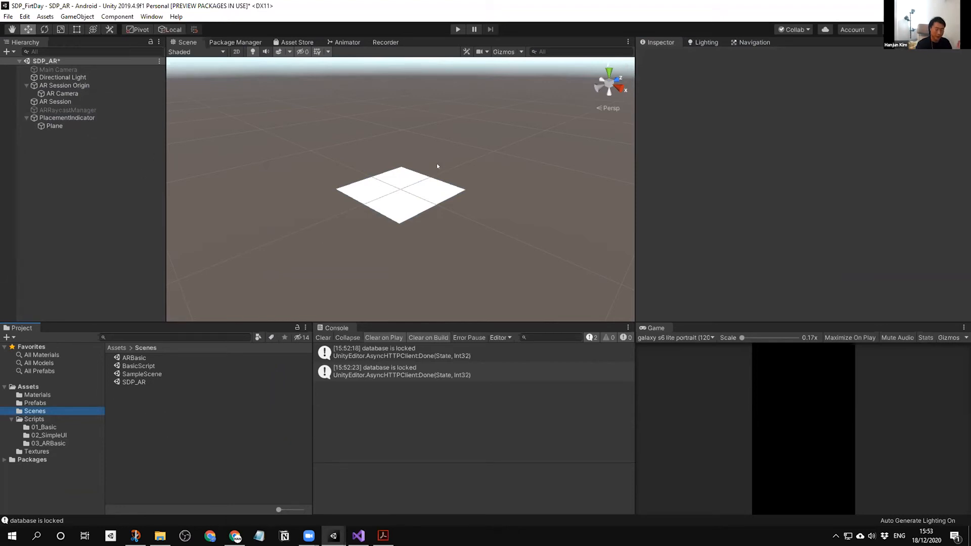
pyautogui.doubleClick(134, 358)
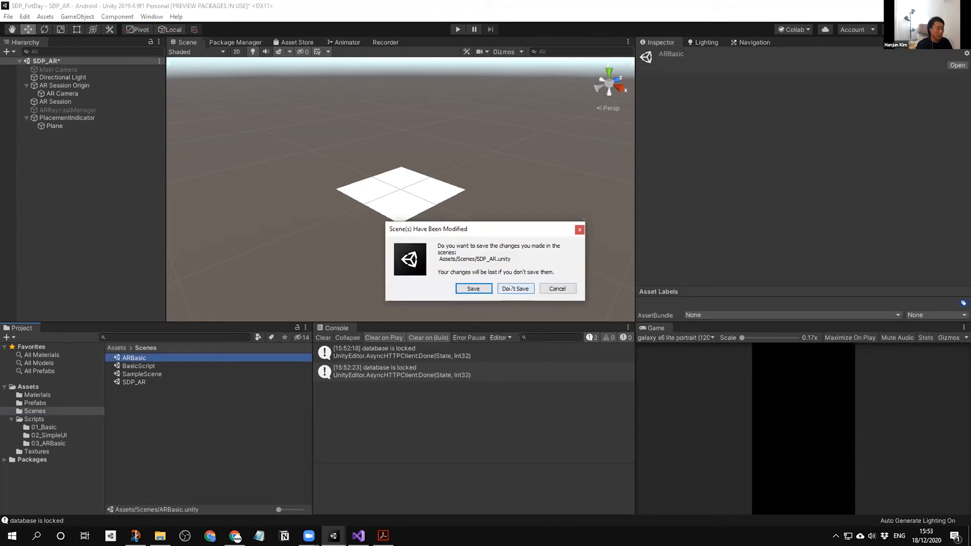
pyautogui.click(511, 287)
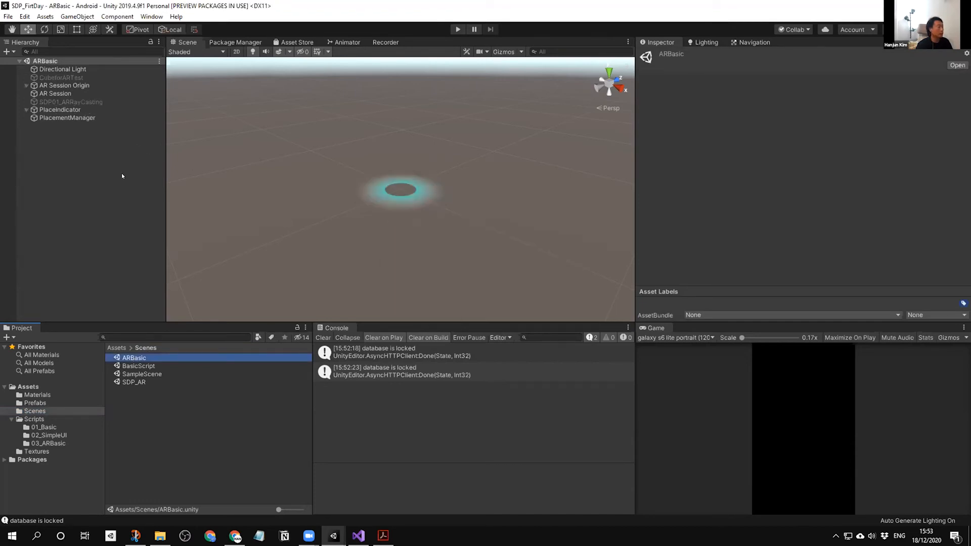
pyautogui.click(117, 191)
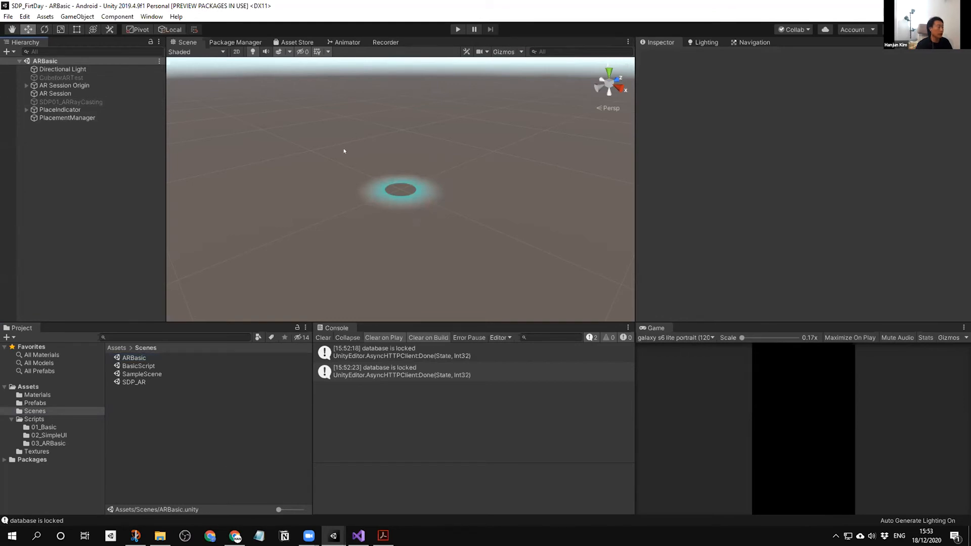
pyautogui.click(133, 382)
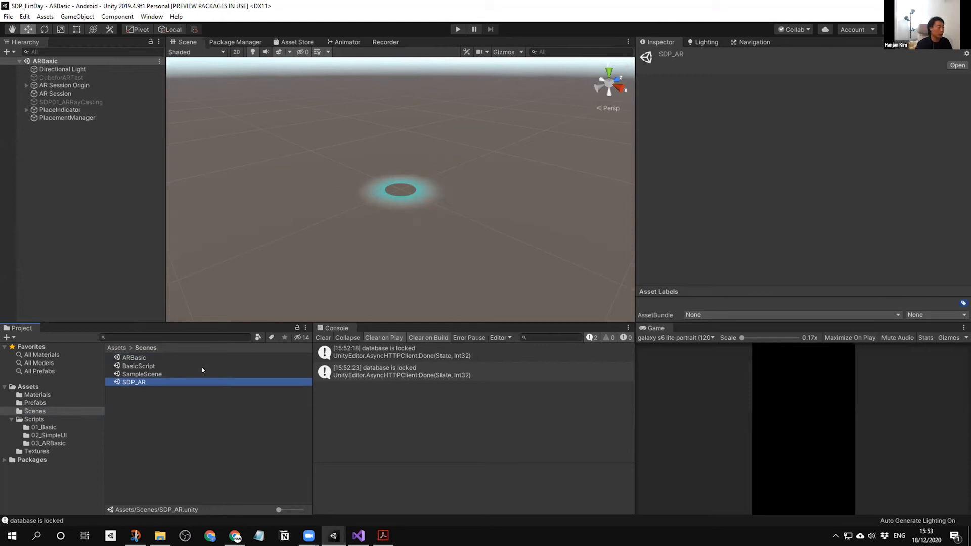
pyautogui.click(140, 435)
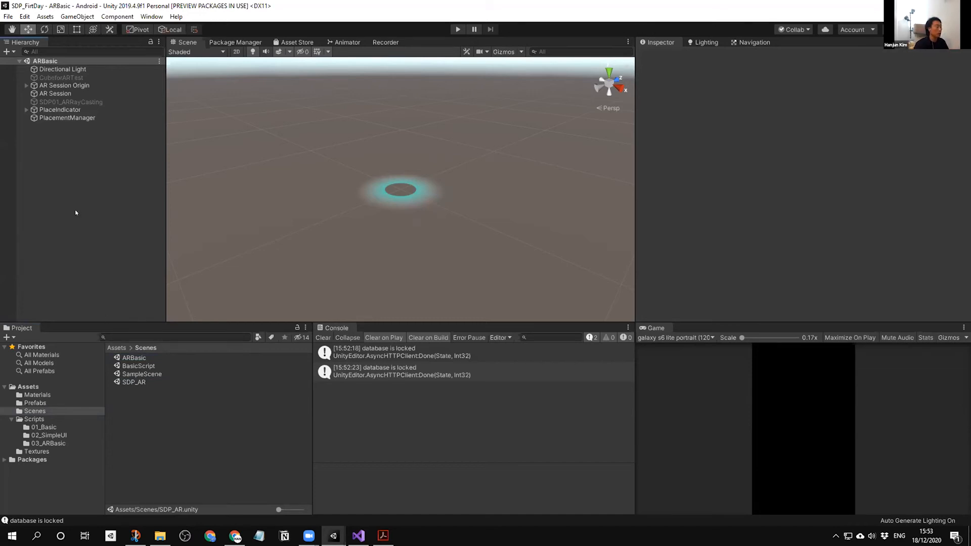
# - Inspect the script components on the PlaceIndicator and PlacementManager objects of the ARBasic scene
pyautogui.click(52, 111)
pyautogui.click(52, 118)
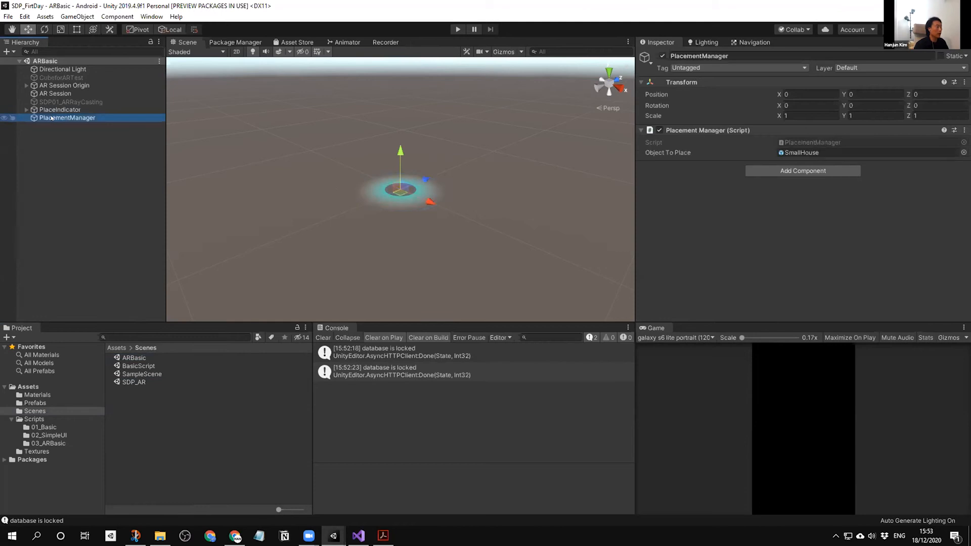
pyautogui.click(55, 110)
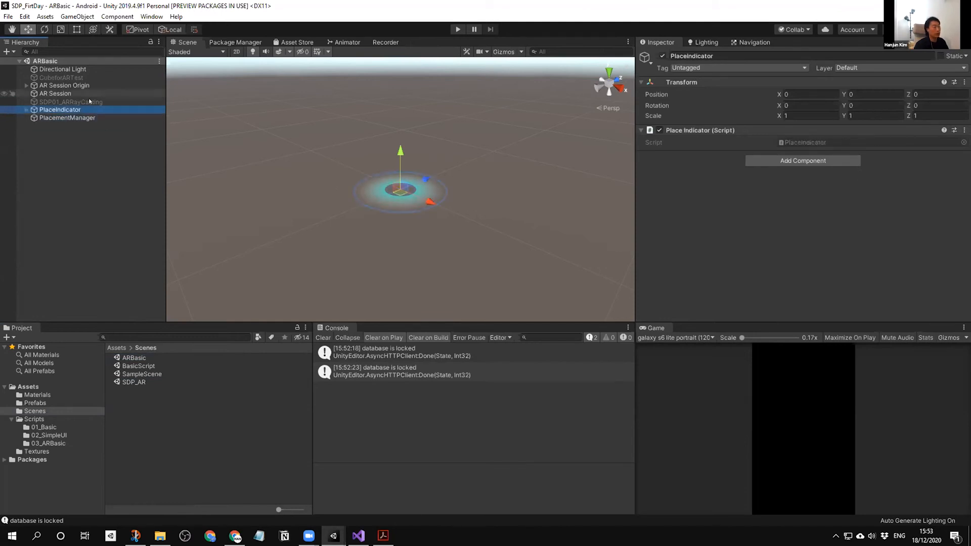
pyautogui.click(88, 140)
pyautogui.click(60, 118)
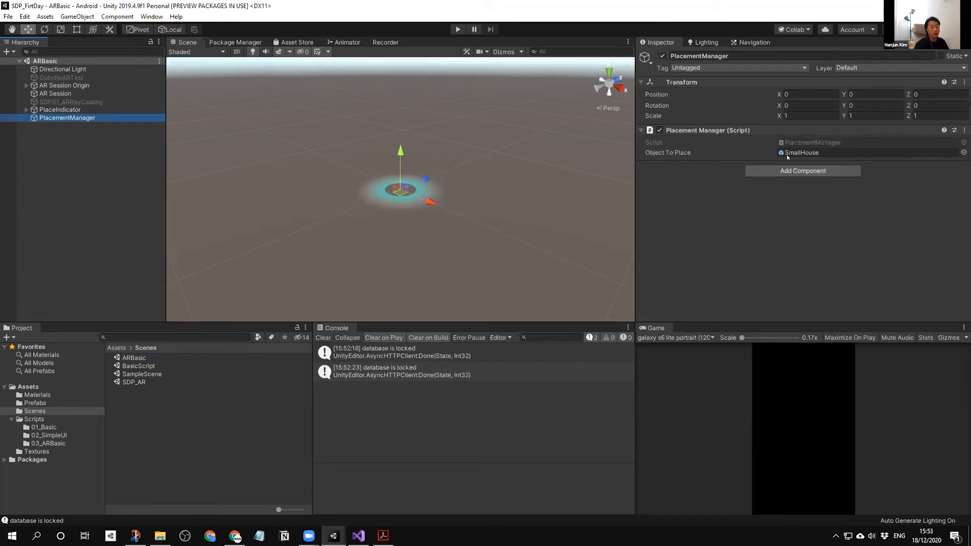
# - Set the scale of the SmallHouse prefab in the Prefabs folder to 0.2 on X, Y and Z
pyautogui.click(34, 403)
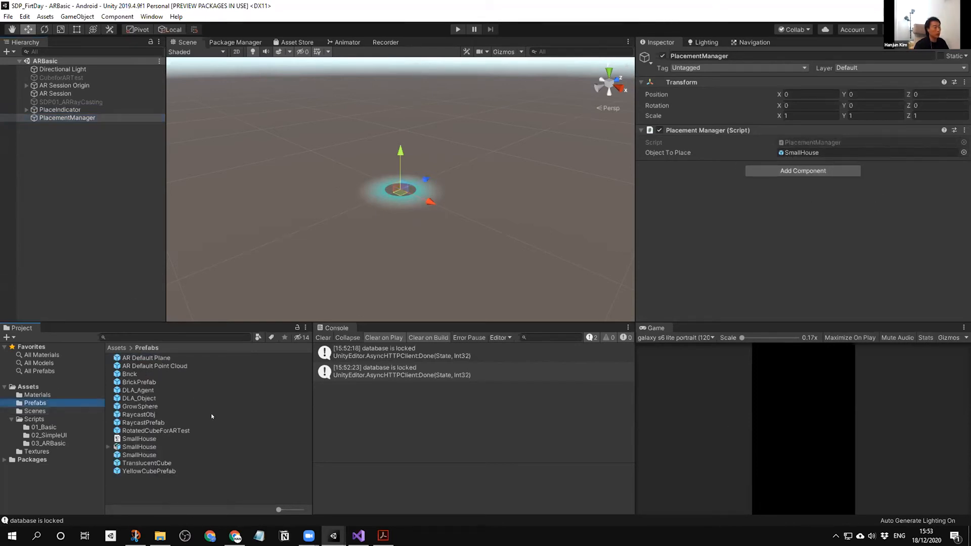
pyautogui.click(140, 455)
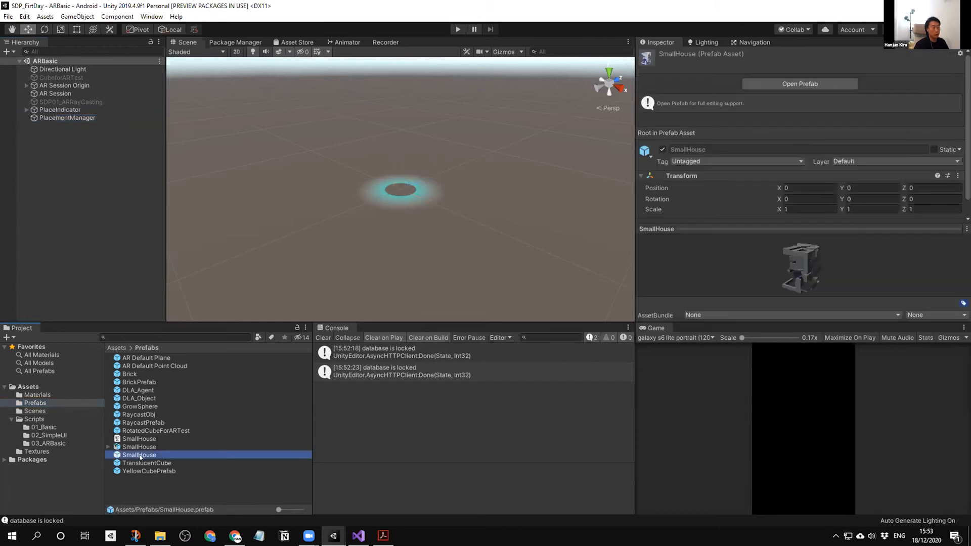
pyautogui.click(782, 210)
pyautogui.write('0.2')
pyautogui.press('Tab')
pyautogui.write('0.2')
pyautogui.press('Tab')
pyautogui.write('0.2')
# - Select PlacementManager and review its script in Visual Studio, examining the objectToPlace and placeIndicator declarations
pyautogui.click(149, 118)
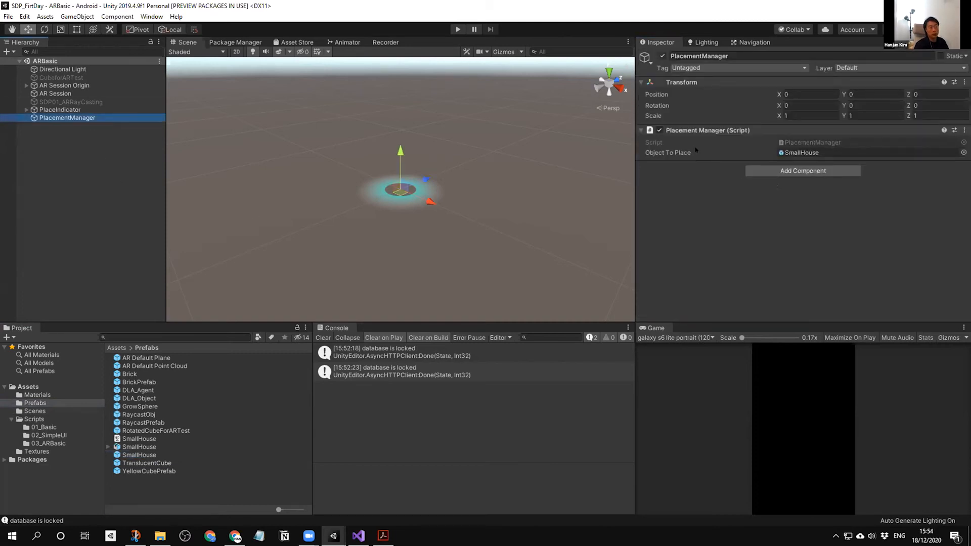
pyautogui.click(359, 536)
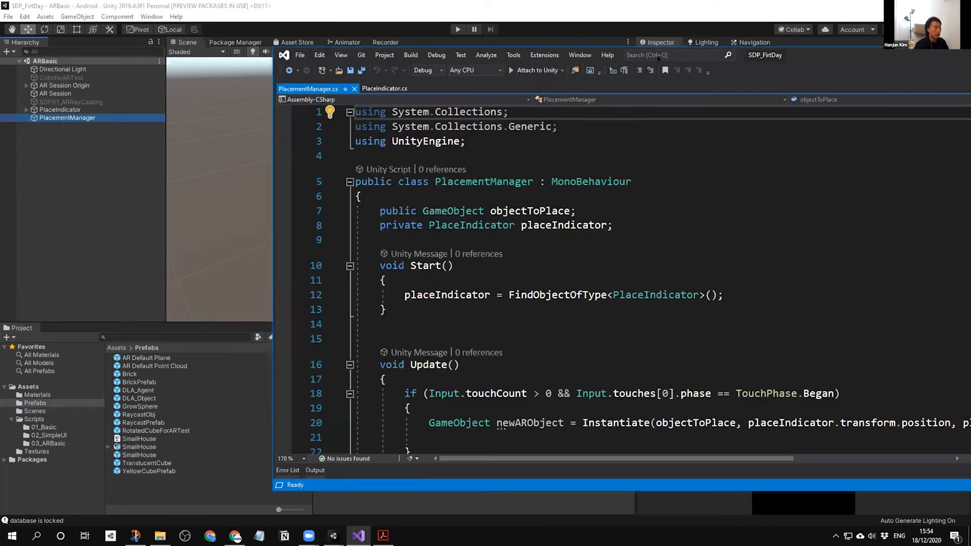
pyautogui.scroll(-3, 510, 299)
pyautogui.scroll(3, 511, 298)
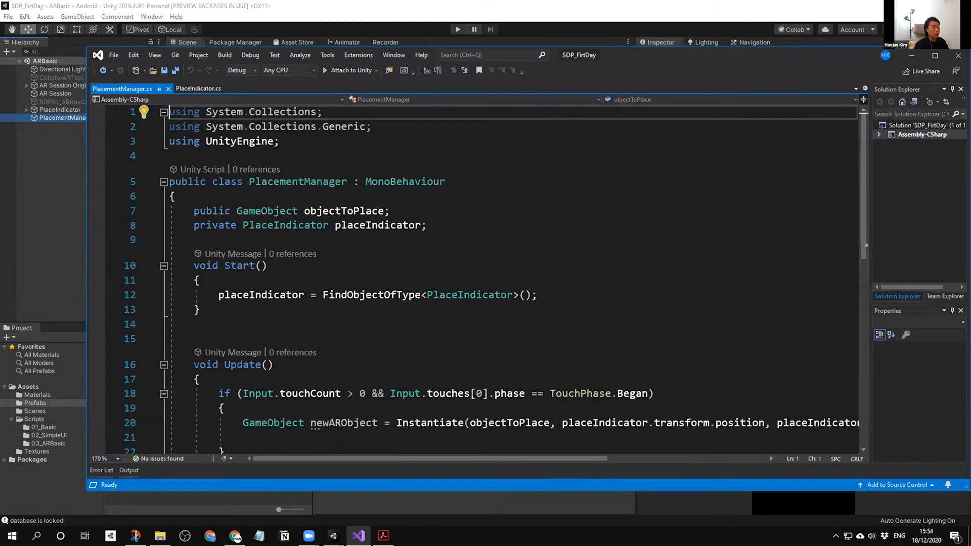
pyautogui.moveTo(563, 459); pyautogui.dragTo(738, 354)
pyautogui.moveTo(78, 238); pyautogui.dragTo(52, 238)
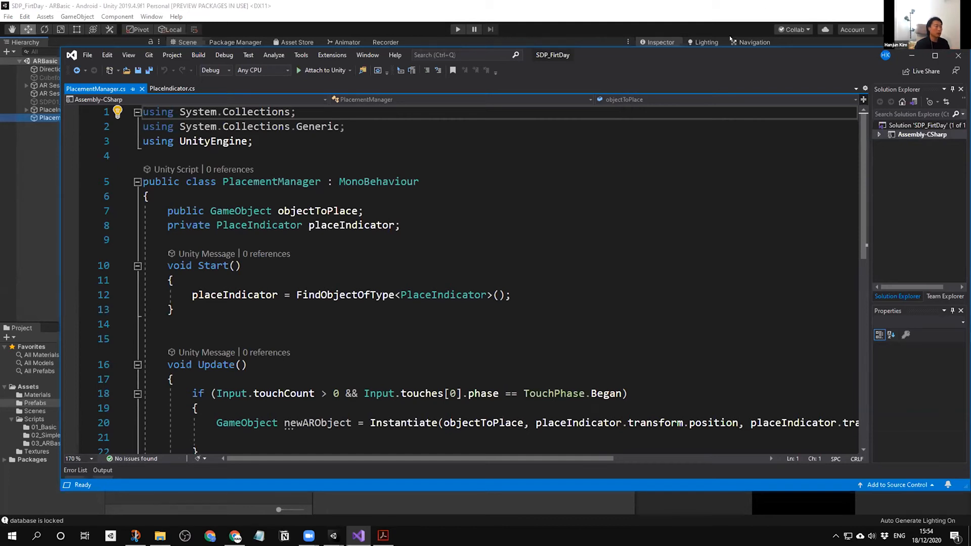
pyautogui.moveTo(677, 49); pyautogui.dragTo(790, 119)
pyautogui.moveTo(289, 275); pyautogui.dragTo(486, 275)
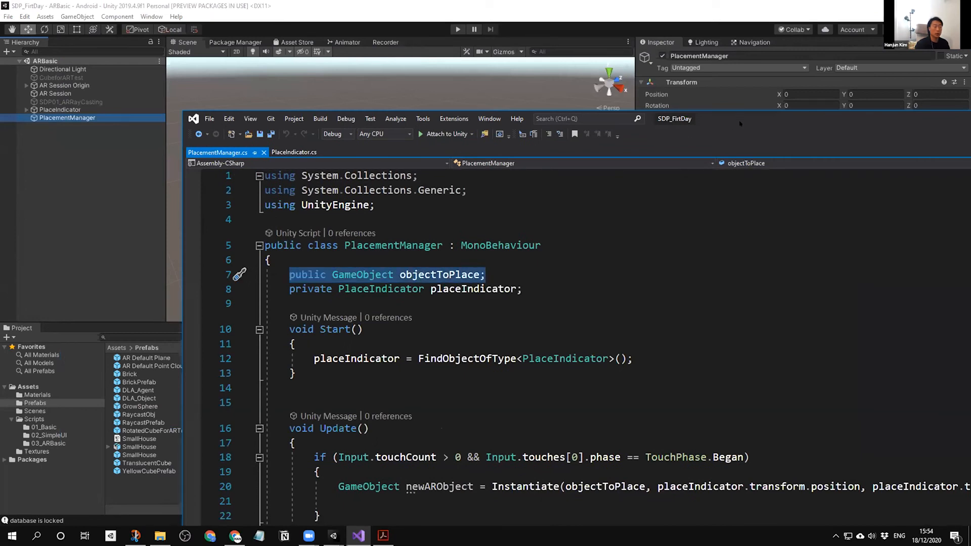
pyautogui.moveTo(709, 117); pyautogui.dragTo(709, 62)
pyautogui.click(373, 228)
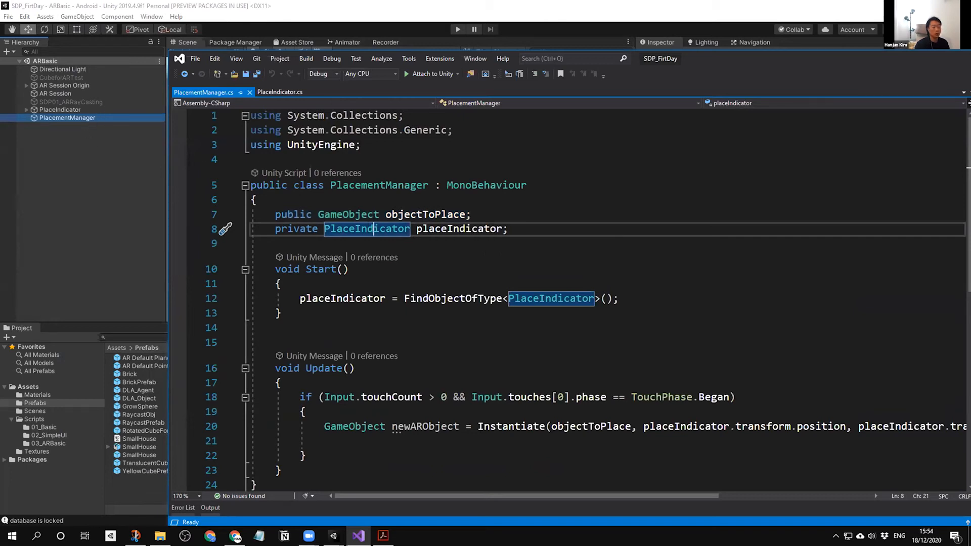
# - Select the PlaceIndicator object in Unity and read through the Update code of its script in Visual Studio
pyautogui.click(45, 110)
pyautogui.click(358, 536)
pyautogui.click(281, 92)
pyautogui.scroll(6, 587, 298)
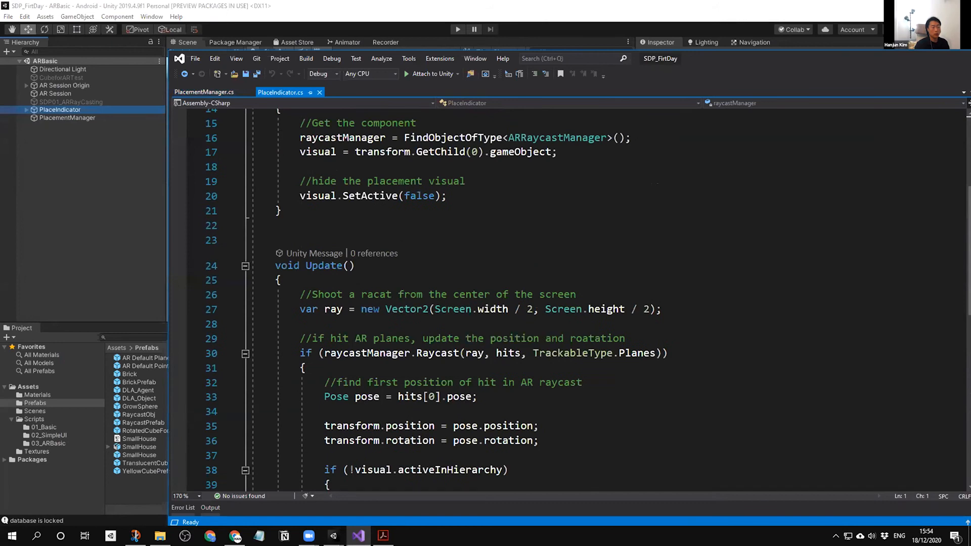
pyautogui.scroll(-2, 506, 354)
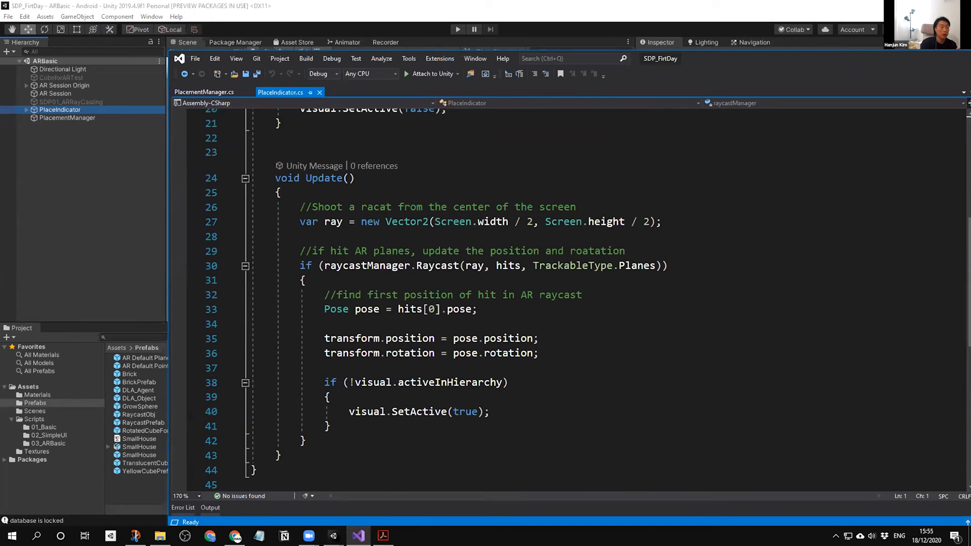
# - Read through the PlacementManager script in Visual Studio, examining the touch condition and the Instantiate call in Update
pyautogui.click(215, 92)
pyautogui.click(356, 369)
pyautogui.scroll(-2, 569, 301)
pyautogui.moveTo(324, 309); pyautogui.dragTo(730, 309)
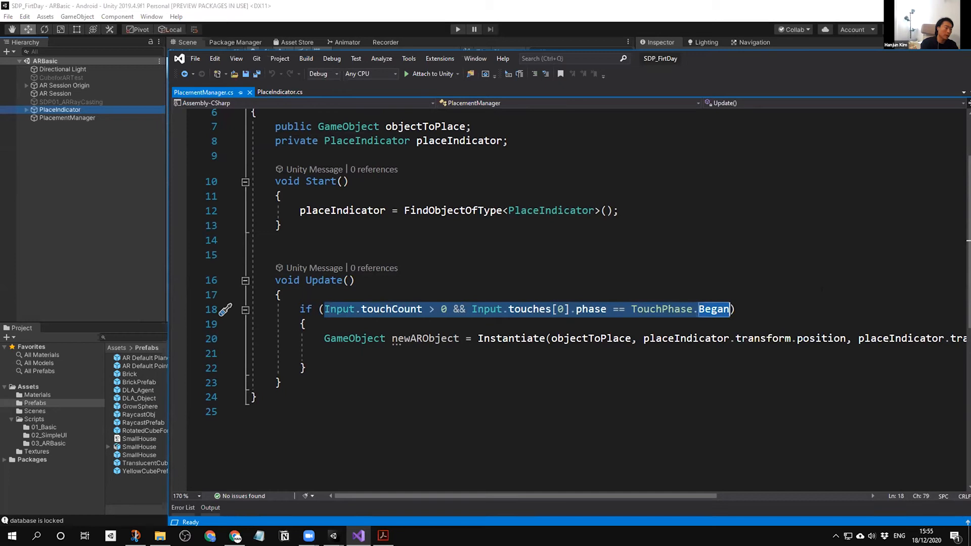
pyautogui.moveTo(719, 59); pyautogui.dragTo(651, 46)
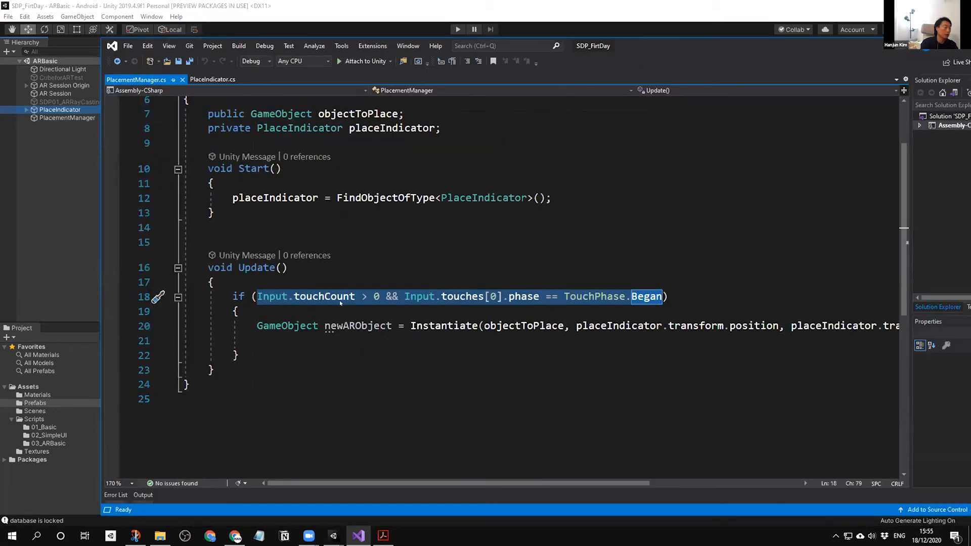
pyautogui.moveTo(405, 483); pyautogui.dragTo(486, 475)
pyautogui.click(404, 326)
pyautogui.click(557, 355)
pyautogui.click(638, 326)
pyautogui.click(454, 327)
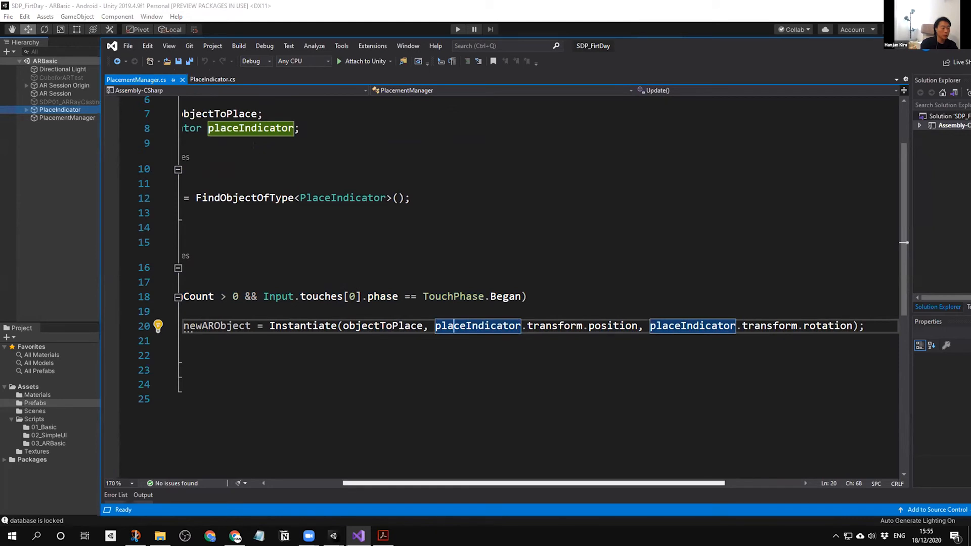
pyautogui.hscroll(-3, 501, 283)
# - Switch to the mirrored Android device and launch the Place Houses app
pyautogui.click(616, 19)
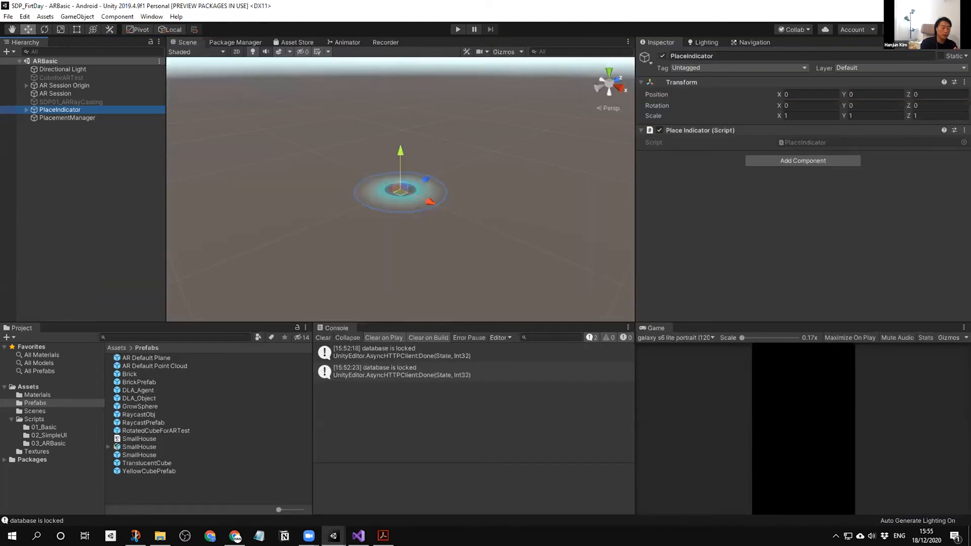
pyautogui.click(358, 536)
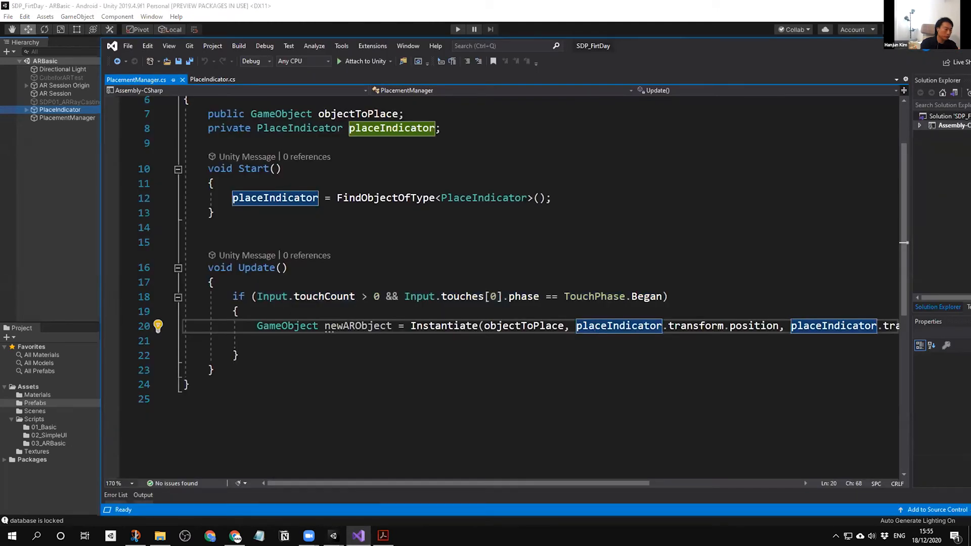
pyautogui.click(333, 535)
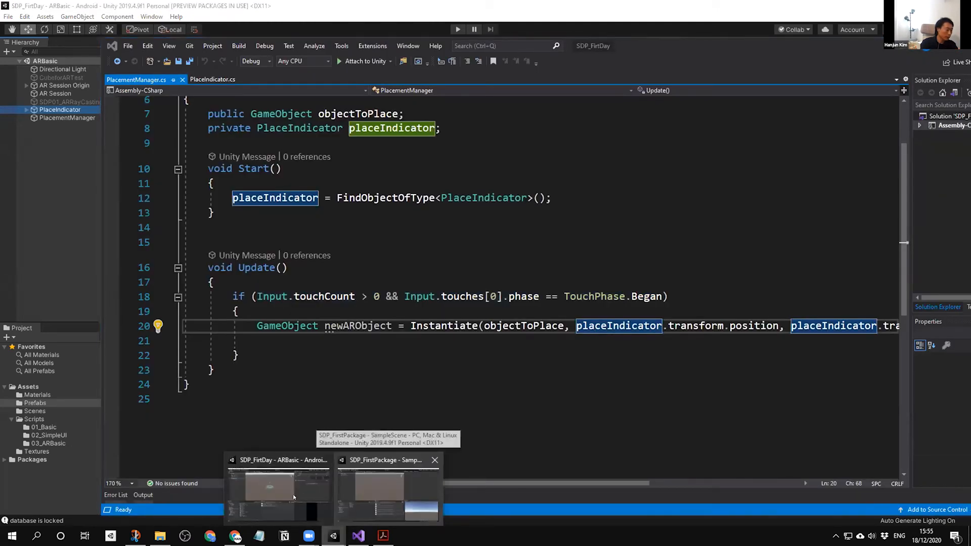
pyautogui.click(343, 401)
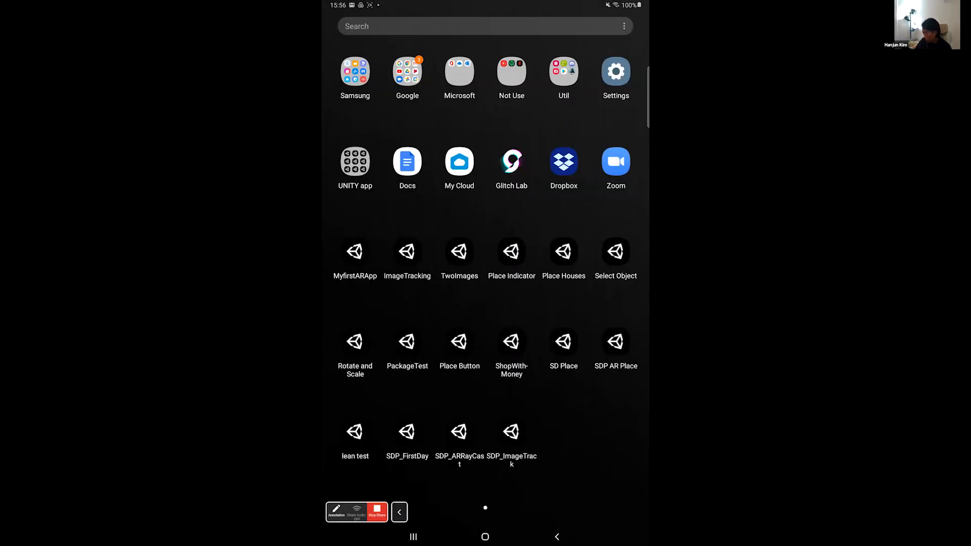
pyautogui.click(564, 252)
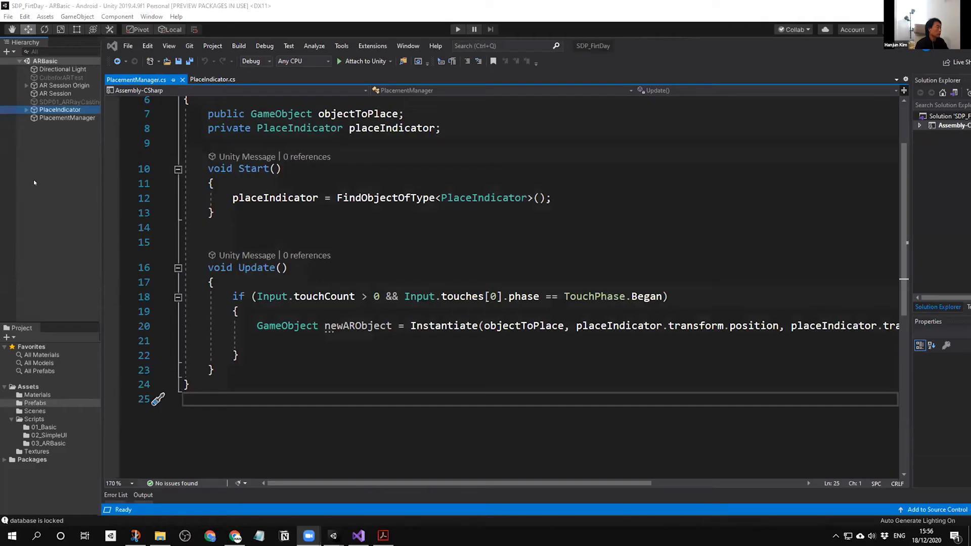
# - Import all selected items of the custom package SDP13_AR-ShopButton into the Unity project and reload the changed ARBasic scene
pyautogui.click(35, 182)
pyautogui.click(45, 16)
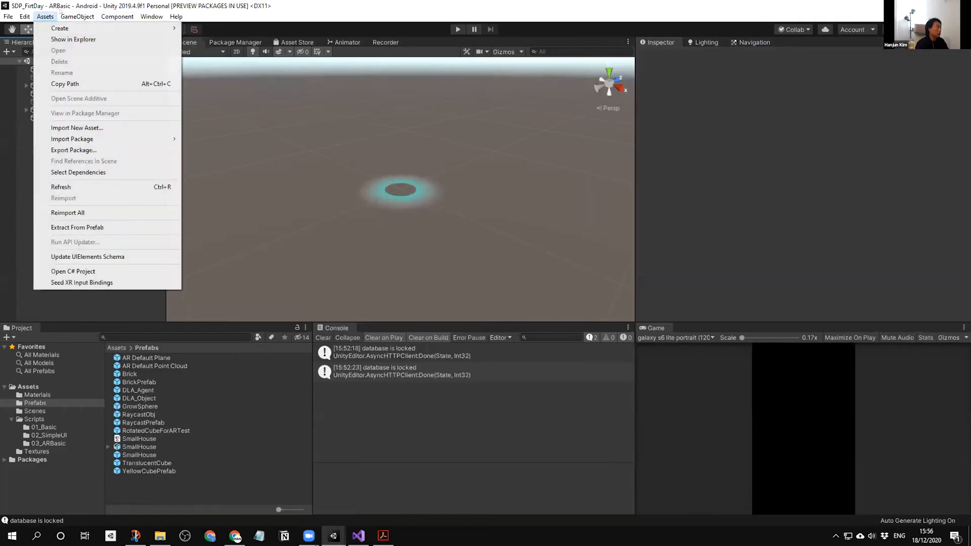
pyautogui.moveTo(93, 138)
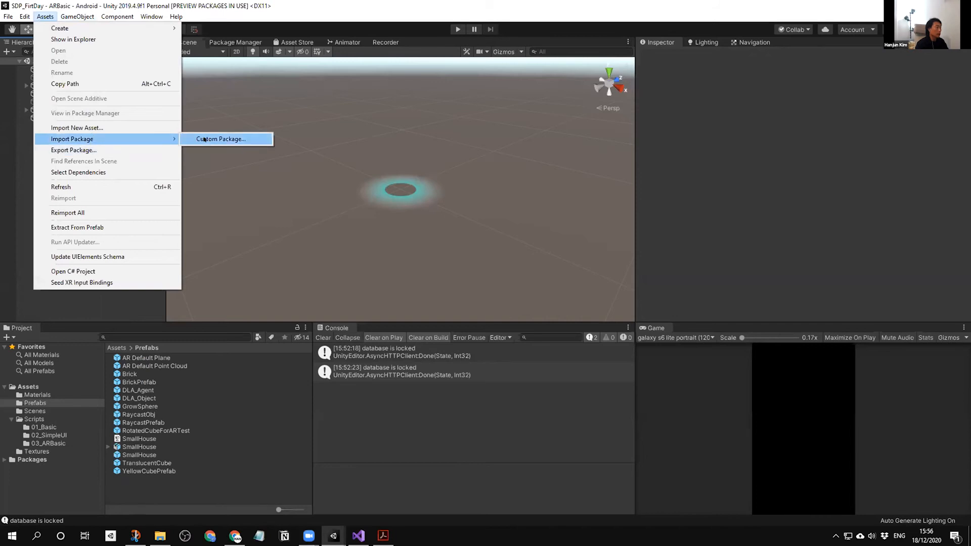
pyautogui.click(238, 138)
pyautogui.scroll(-2, 334, 261)
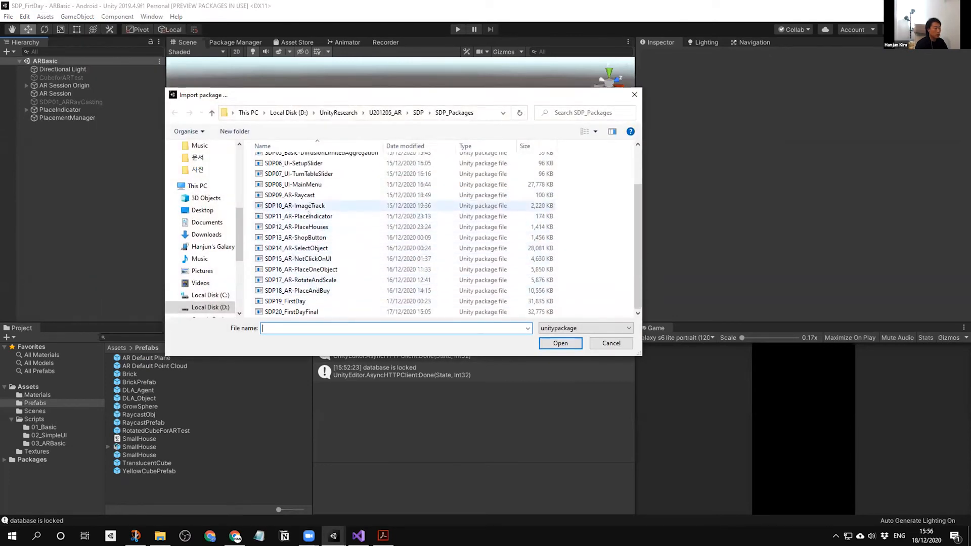
pyautogui.click(304, 238)
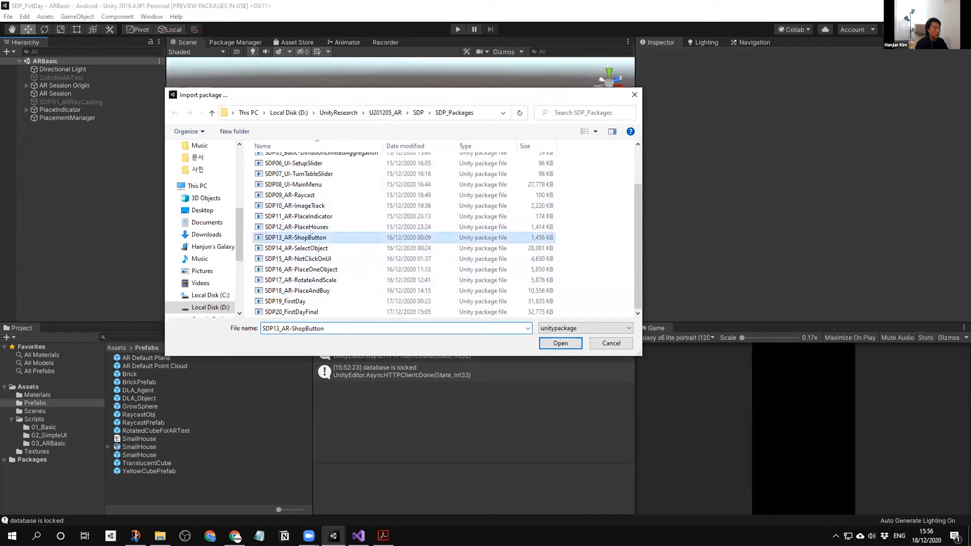
pyautogui.click(552, 344)
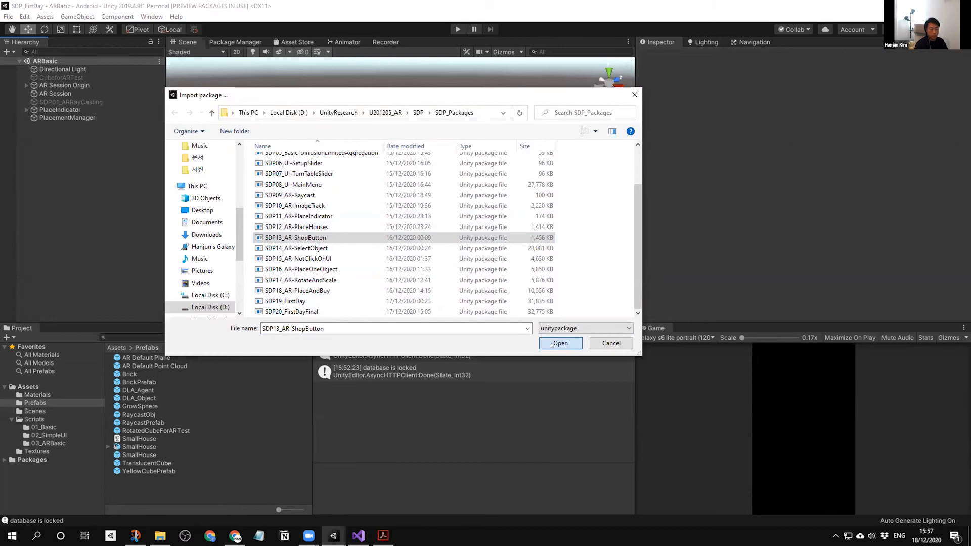
pyautogui.click(552, 344)
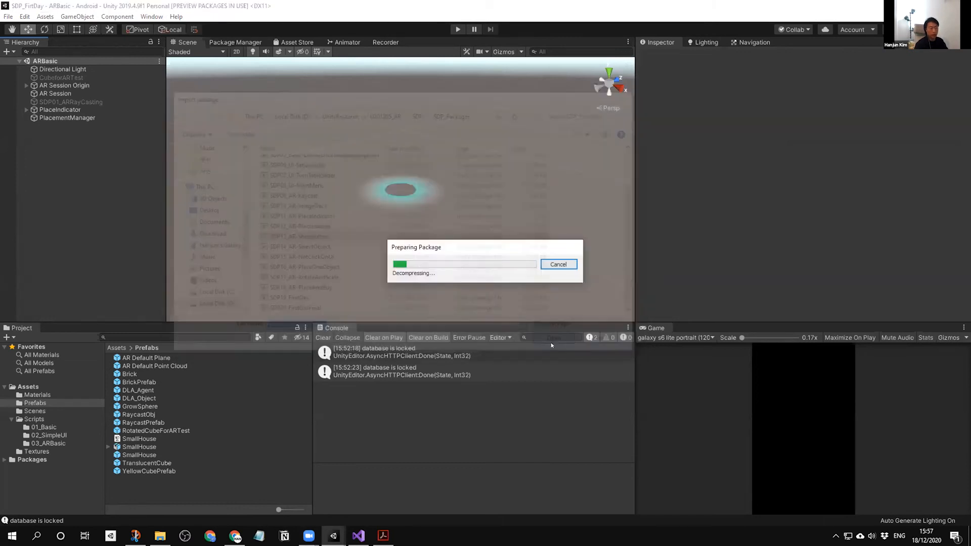
pyautogui.click(162, 286)
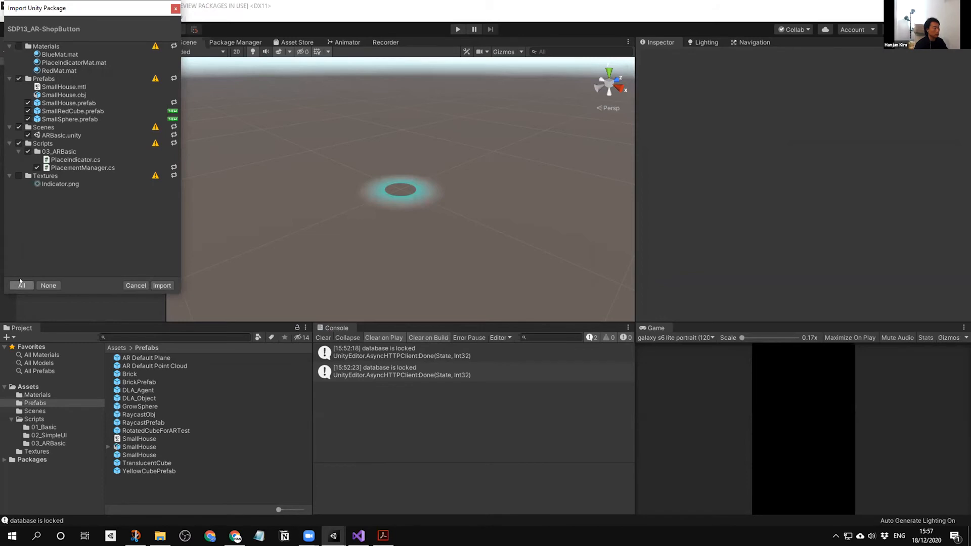
pyautogui.click(163, 284)
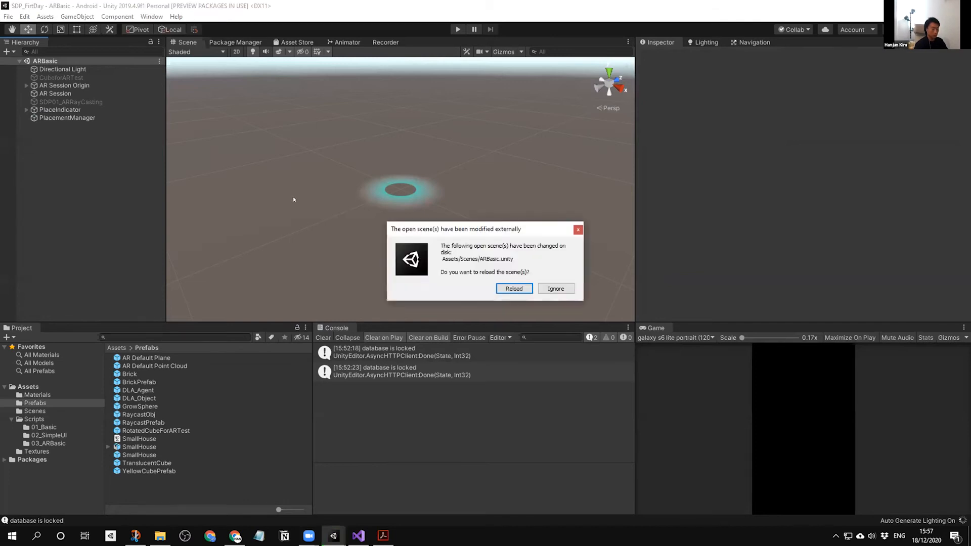
pyautogui.click(514, 288)
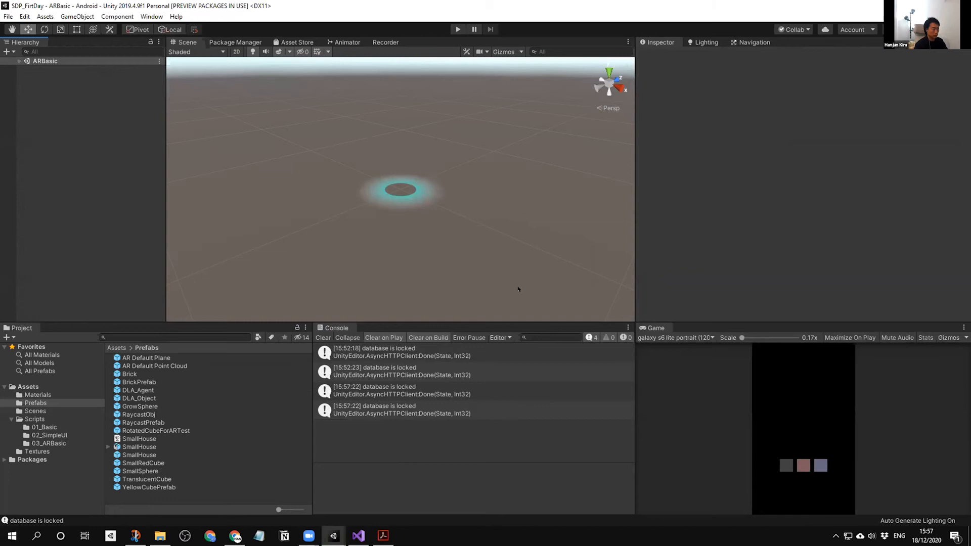
# - Clear the console and expand the ARBasic scene hierarchy to show the shop buttons under the Canvas's Shop object
pyautogui.click(330, 337)
pyautogui.click(20, 61)
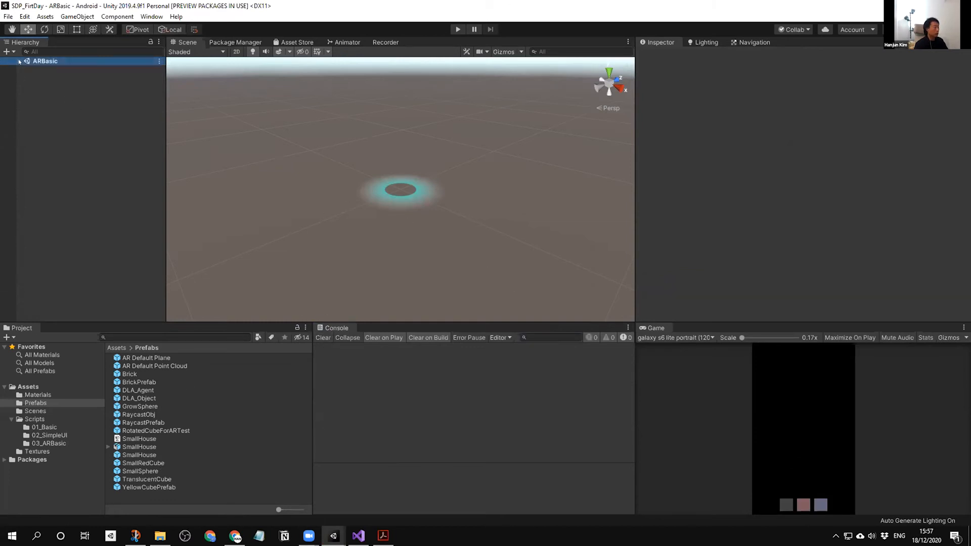
pyautogui.click(19, 61)
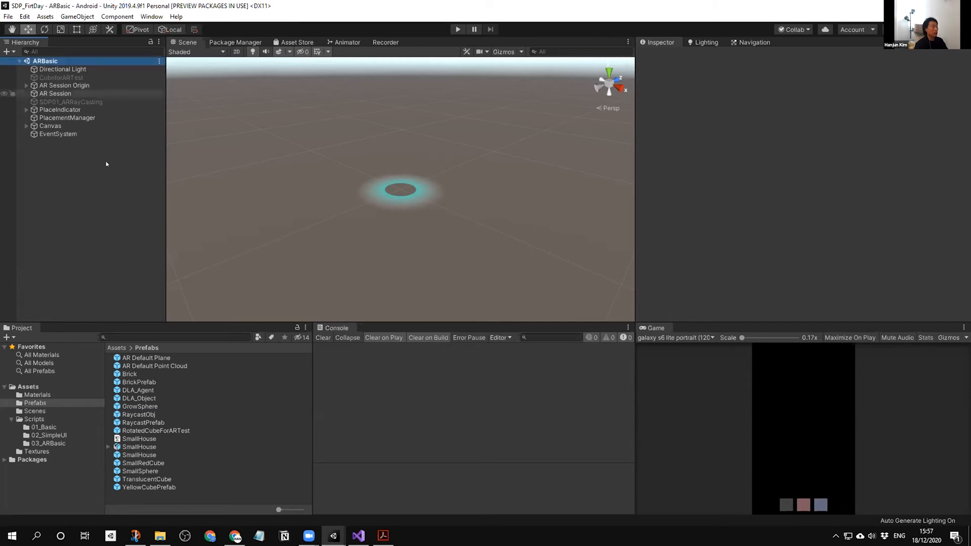
pyautogui.click(26, 126)
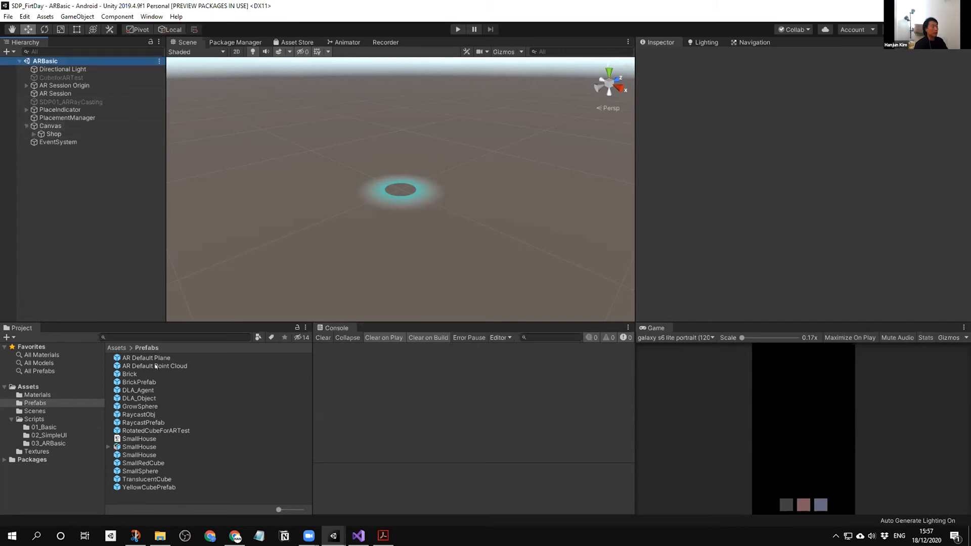
pyautogui.click(34, 134)
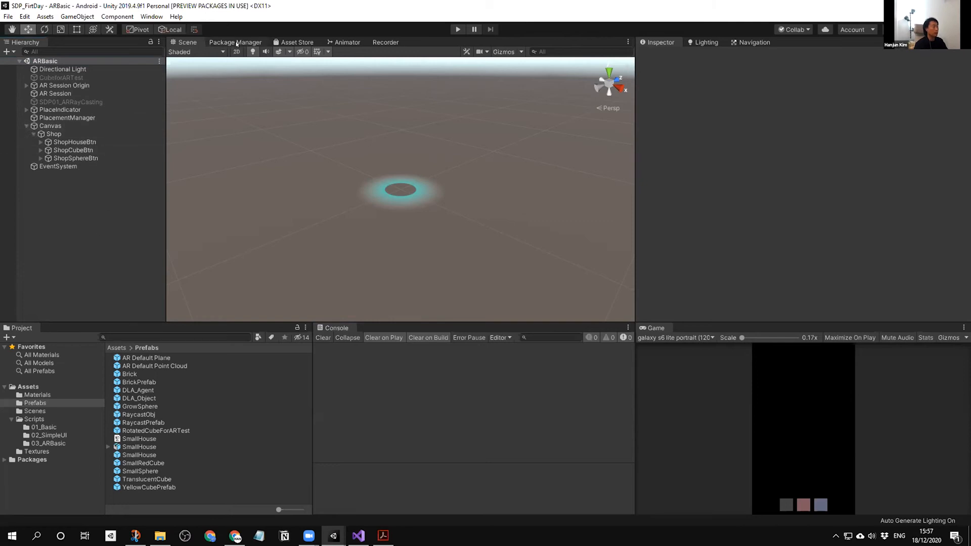
# - Switch the Scene view to 2D and frame the whole Canvas with its three shop buttons
pyautogui.click(205, 43)
pyautogui.click(188, 43)
pyautogui.click(225, 44)
pyautogui.click(186, 41)
pyautogui.click(236, 51)
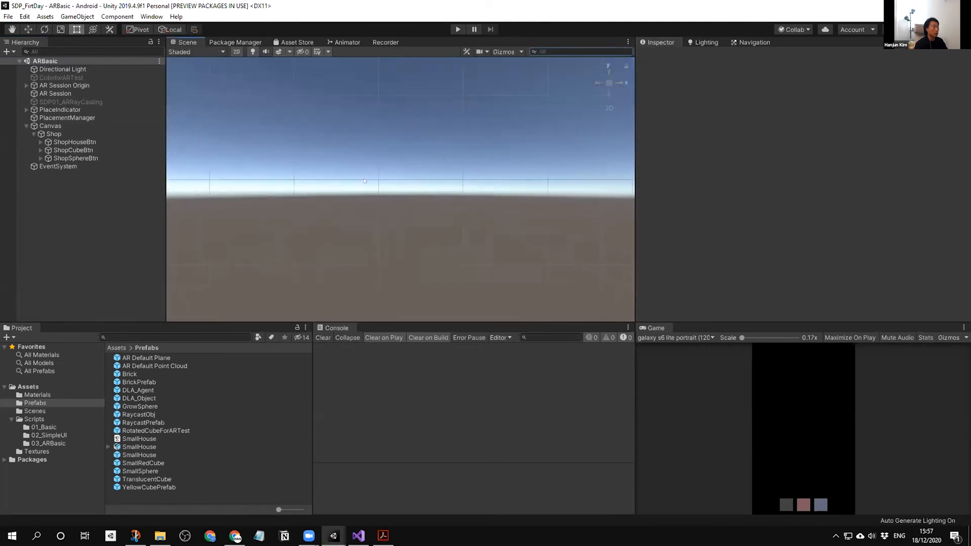
pyautogui.scroll(-5, 366, 182)
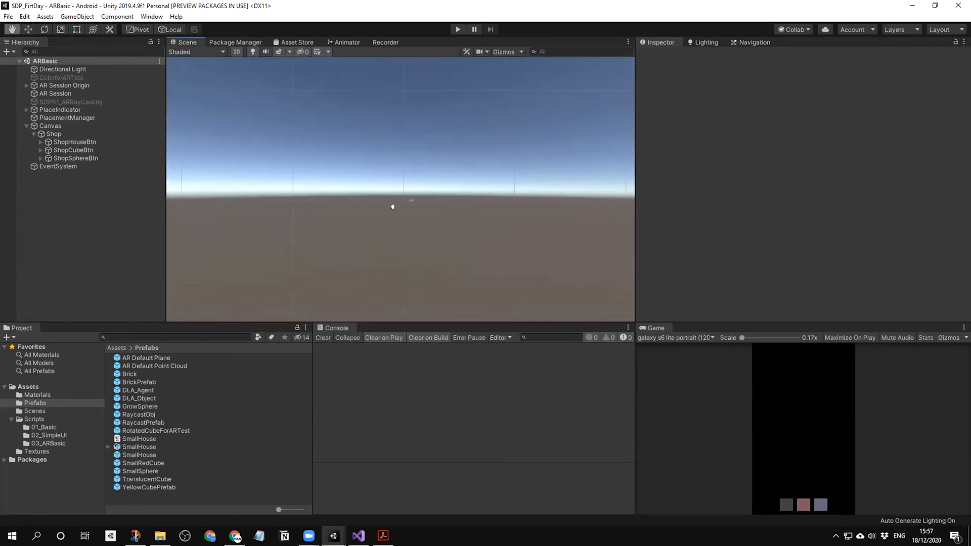
pyautogui.scroll(8, 422, 206)
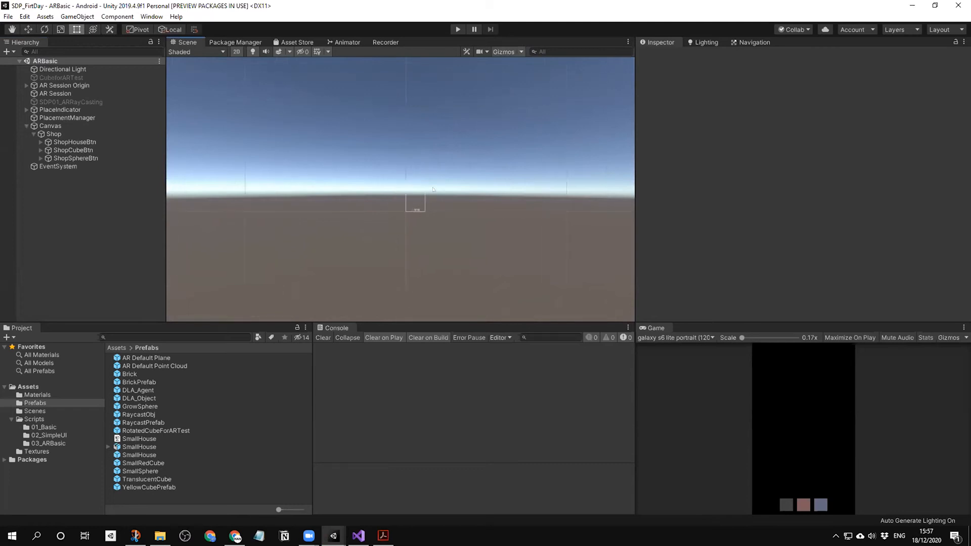
pyautogui.scroll(3, 422, 206)
pyautogui.moveTo(334, 230); pyautogui.dragTo(420, 236, button='middle')
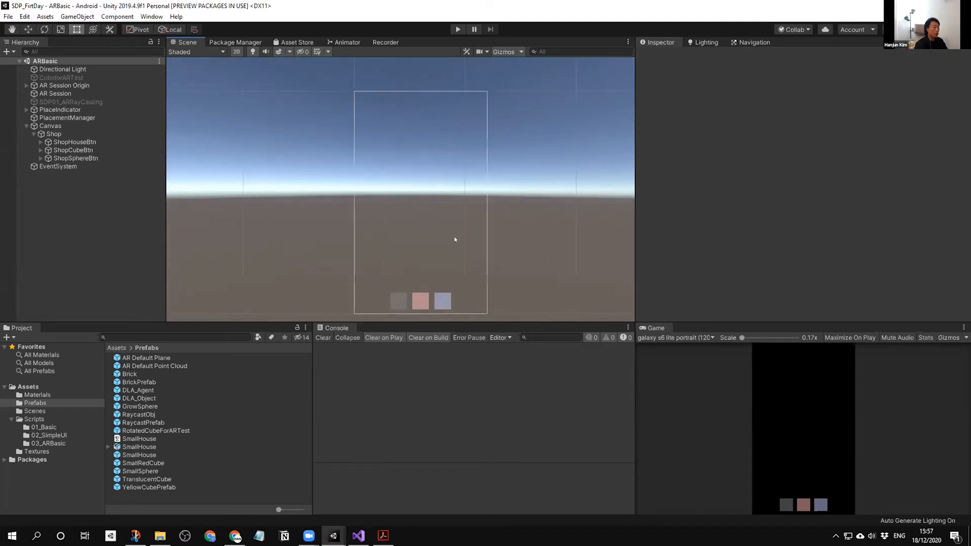
pyautogui.moveTo(452, 185); pyautogui.dragTo(420, 165, button='middle')
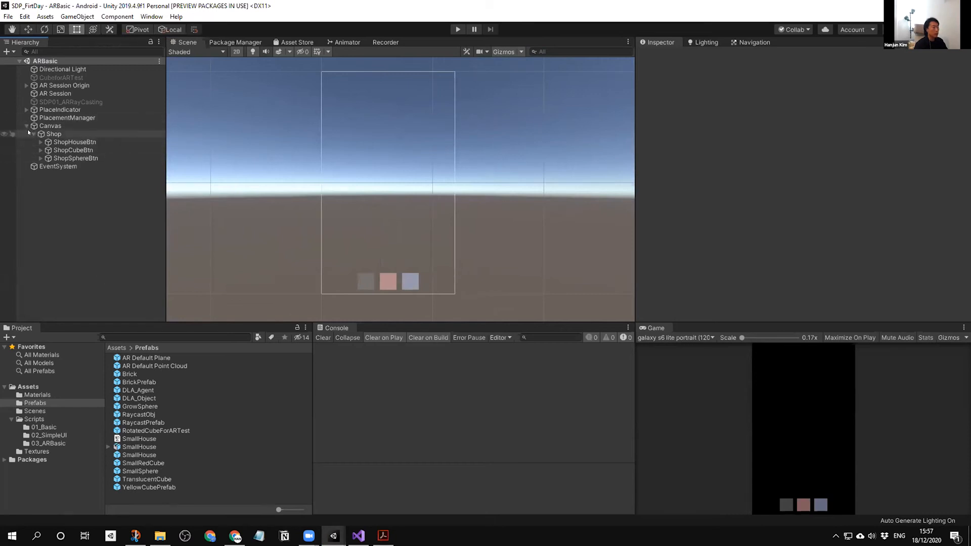
pyautogui.click(52, 126)
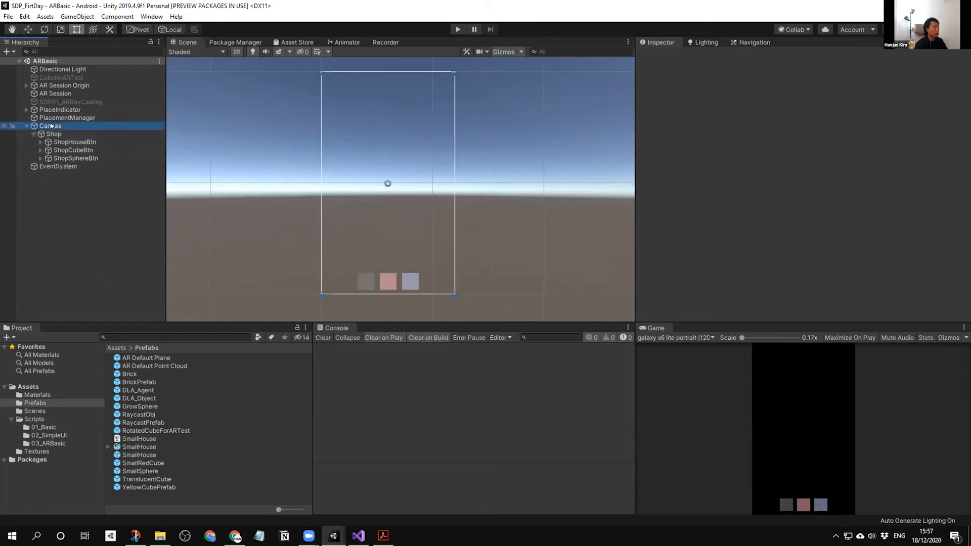
pyautogui.rightClick(48, 192)
pyautogui.moveTo(92, 369)
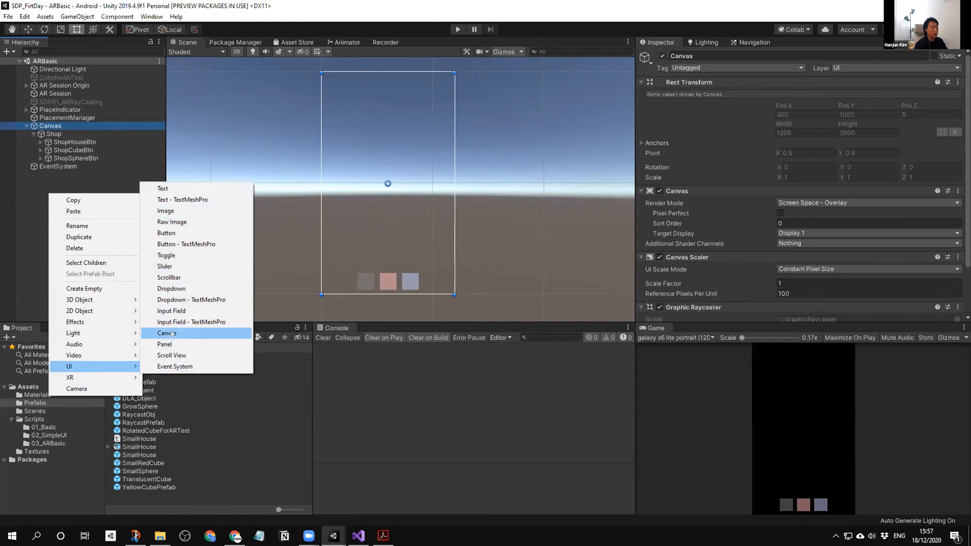
pyautogui.click(44, 175)
# - Add a UI Panel as a child of the Canvas object
pyautogui.rightClick(55, 127)
pyautogui.moveTo(122, 302)
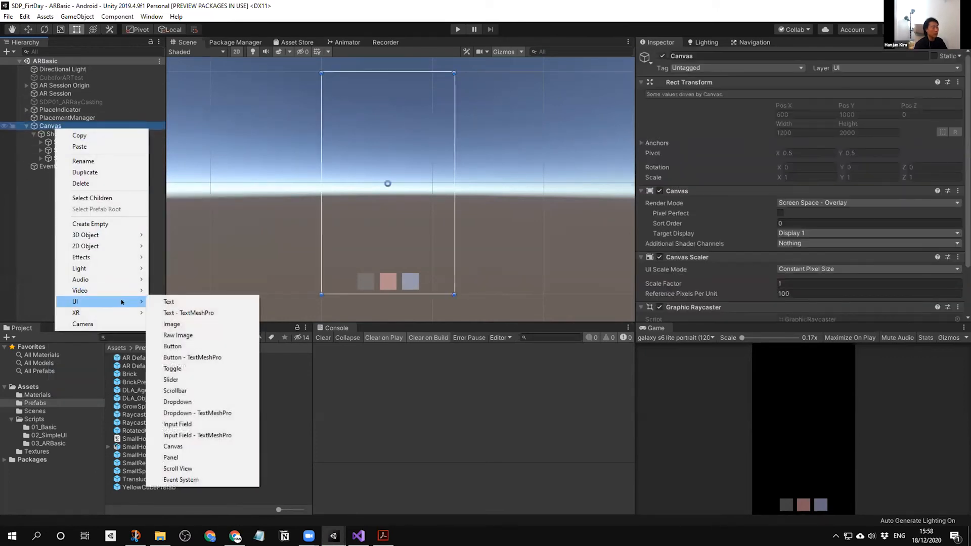
pyautogui.click(215, 456)
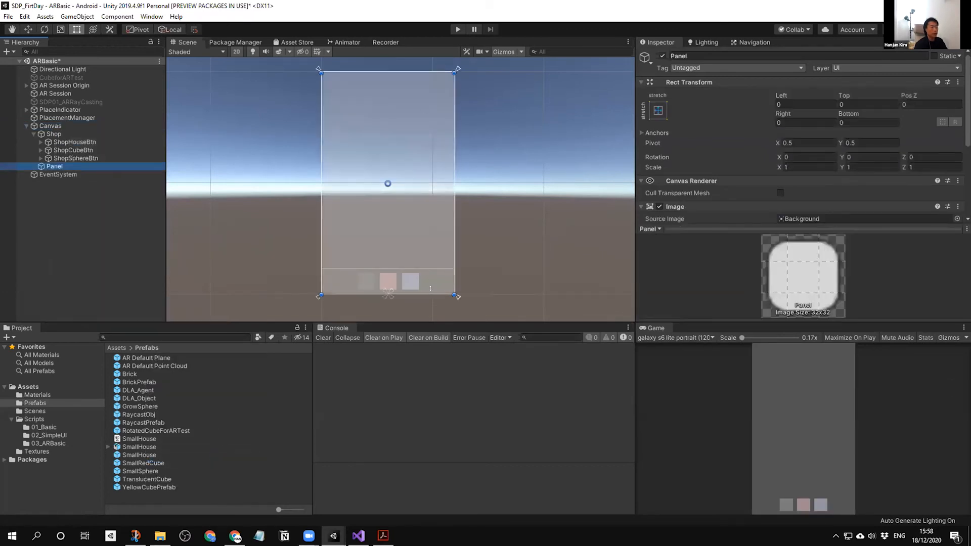
# - Shrink the panel to a strip about 195 high along the Canvas's upper edge and anchor it to top center
pyautogui.moveTo(430, 289); pyautogui.dragTo(425, 92)
pyautogui.click(658, 111)
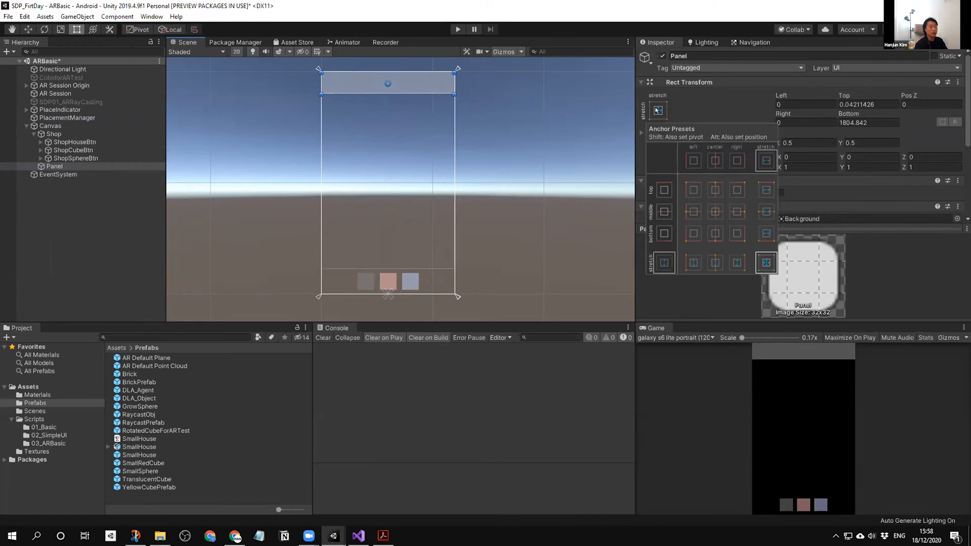
pyautogui.click(713, 190)
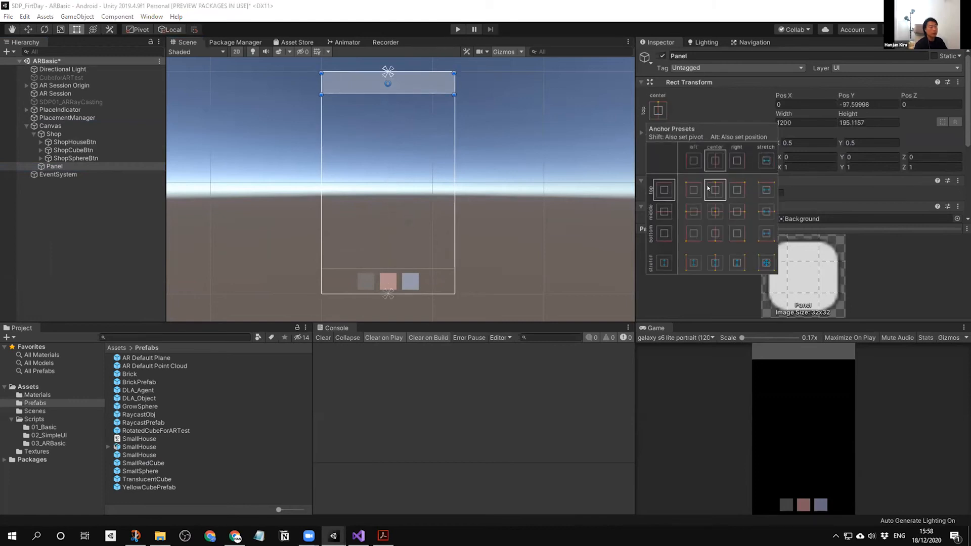
pyautogui.click(518, 92)
# - Rename the new Panel object as NewShop
pyautogui.click(55, 166)
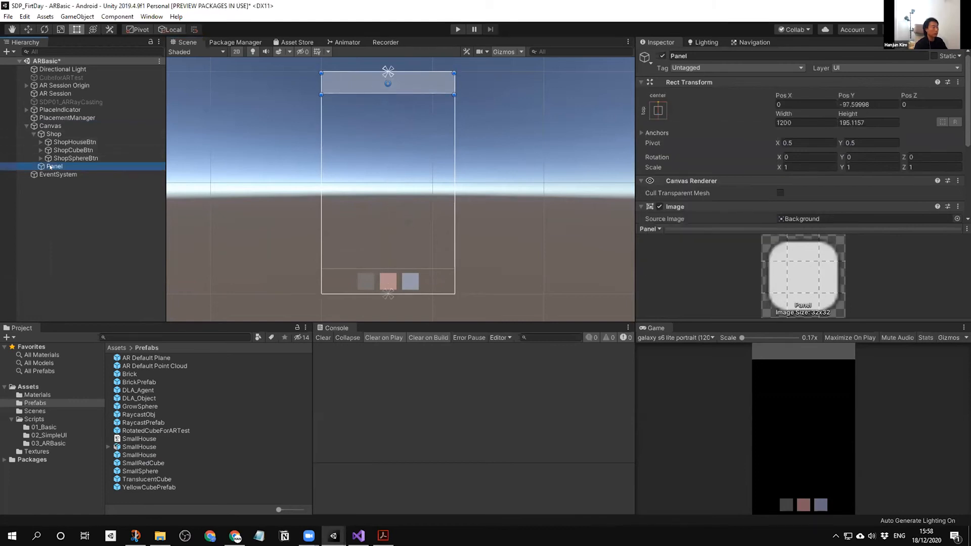
pyautogui.press('F2')
pyautogui.write('NewShop')
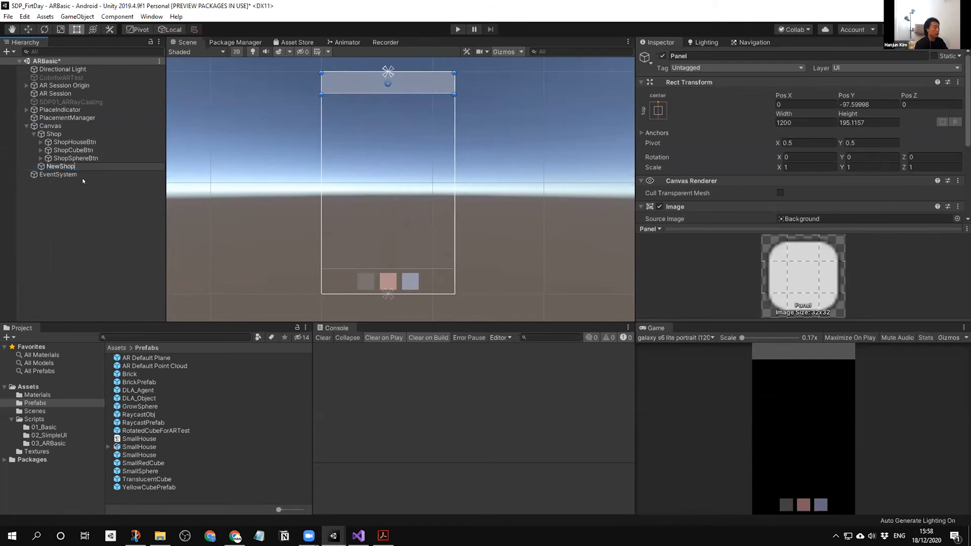
pyautogui.press('Return')
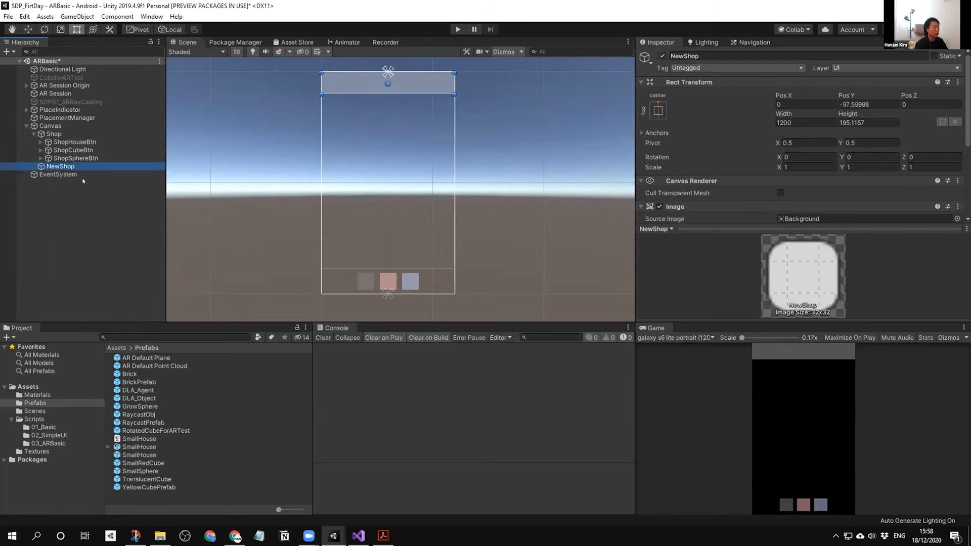
# - Add a UI Button as a child of the NewShop panel and frame it in the Scene view
pyautogui.click(84, 180)
pyautogui.rightClick(59, 167)
pyautogui.moveTo(127, 339)
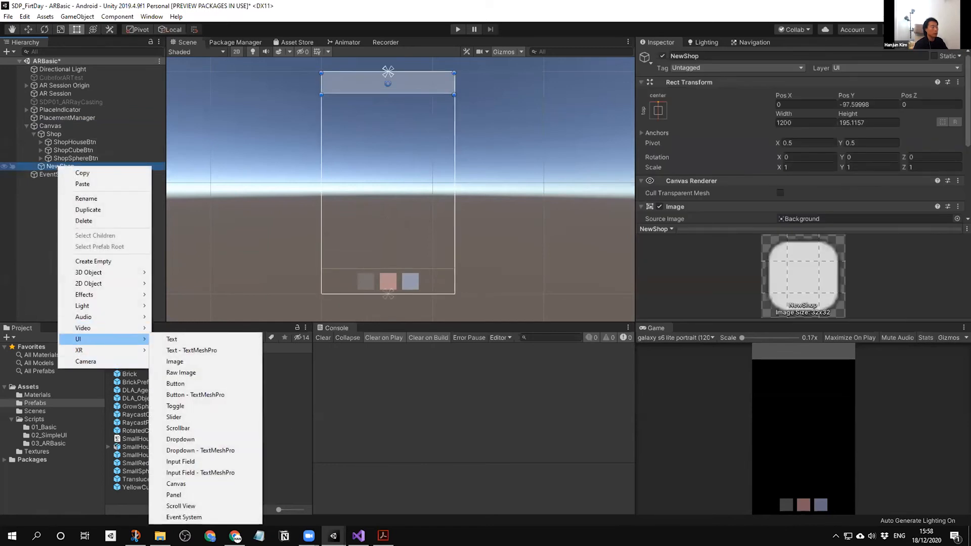
pyautogui.click(211, 384)
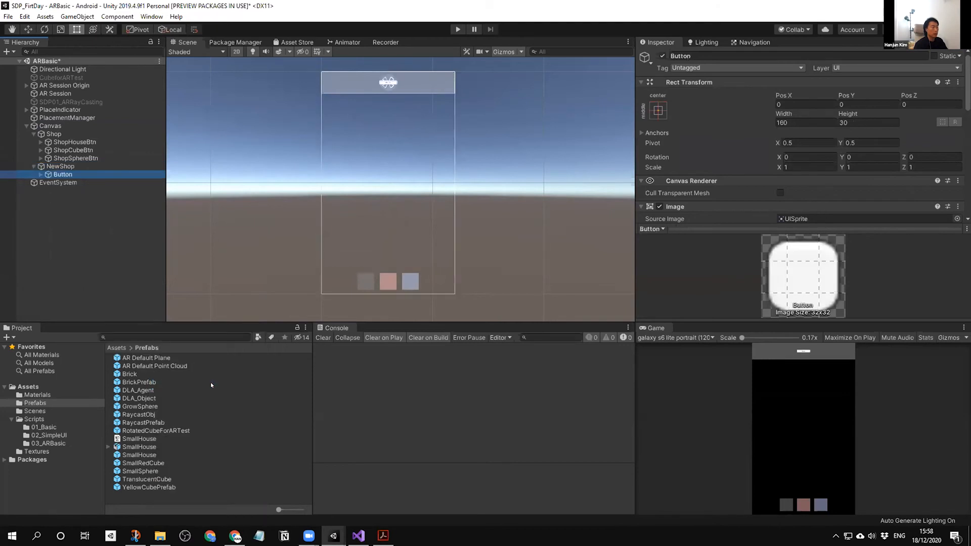
pyautogui.press('f')
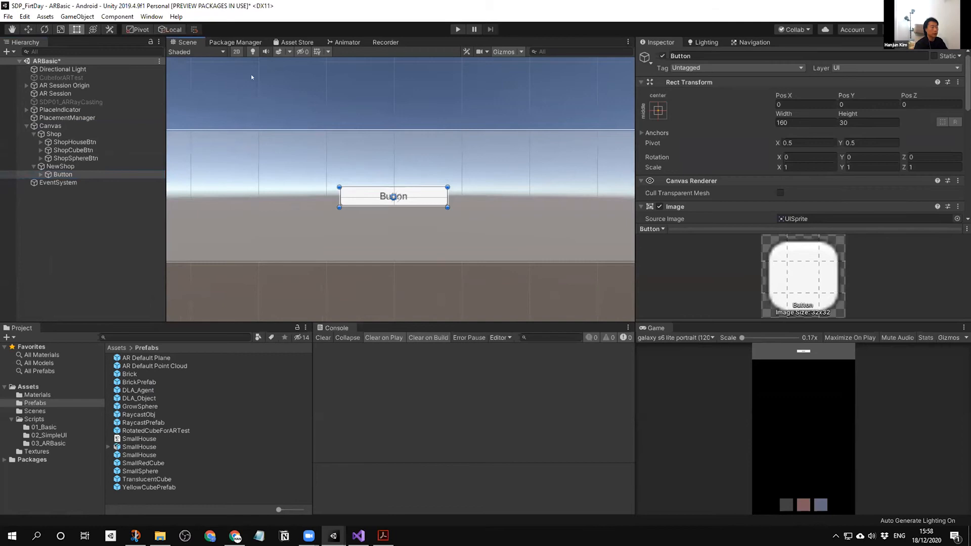
# - Stretch the new button's height to about 127 while keeping it centered in the NewShop panel
pyautogui.click(236, 52)
pyautogui.click(236, 52)
pyautogui.moveTo(421, 206)
pyautogui.mouseDown()
pyautogui.moveTo(421, 255)
pyautogui.moveTo(412, 220)
pyautogui.moveTo(432, 253)
pyautogui.moveTo(412, 212)
pyautogui.mouseUp()
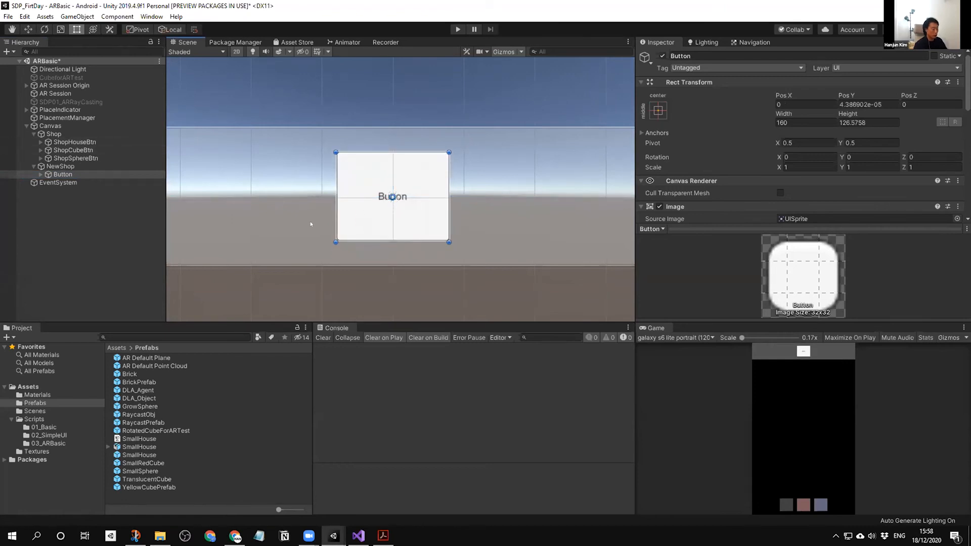
# - Try duplicating the button twice and placing one copy on each side of the original
pyautogui.hotkey('ctrl', 'd')
pyautogui.click(107, 208)
pyautogui.click(78, 182)
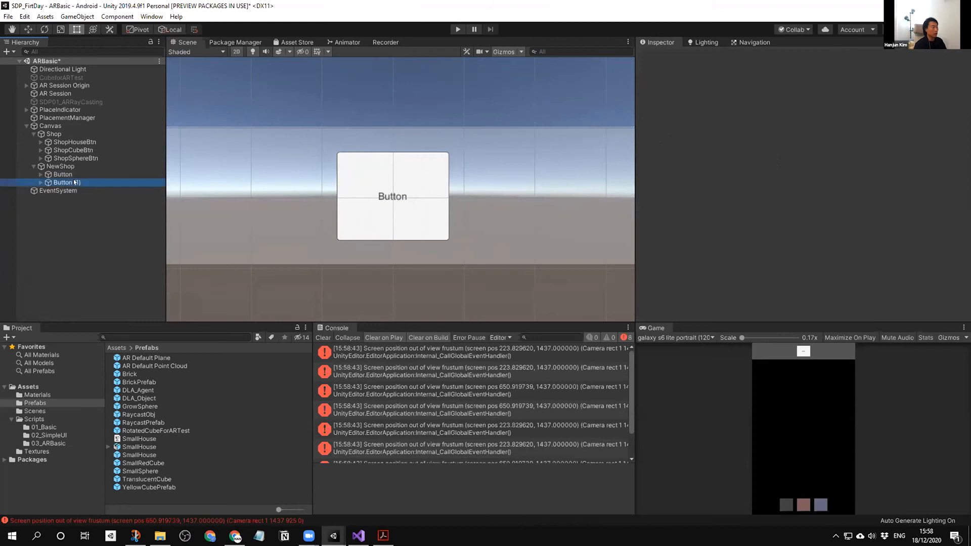
pyautogui.moveTo(412, 218); pyautogui.dragTo(272, 217)
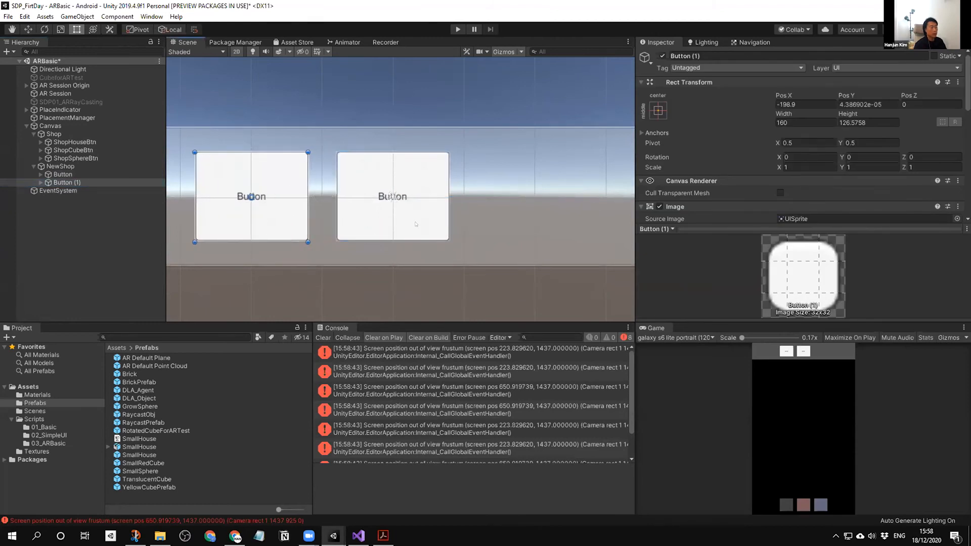
pyautogui.click(408, 235)
pyautogui.hotkey('ctrl', 'd')
pyautogui.moveTo(425, 229); pyautogui.dragTo(590, 225)
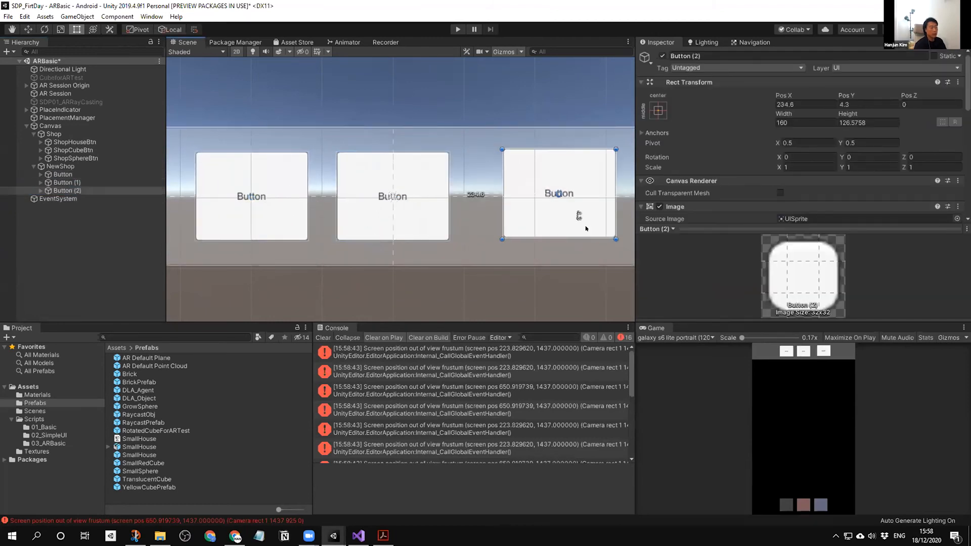
# - Undo both button duplications and their moves, leaving only the original button under NewShop
pyautogui.hotkey('ctrl', 'z')
pyautogui.hotkey('ctrl', 'z')
pyautogui.hotkey('ctrl', 'z')
pyautogui.hotkey('ctrl', 'z')
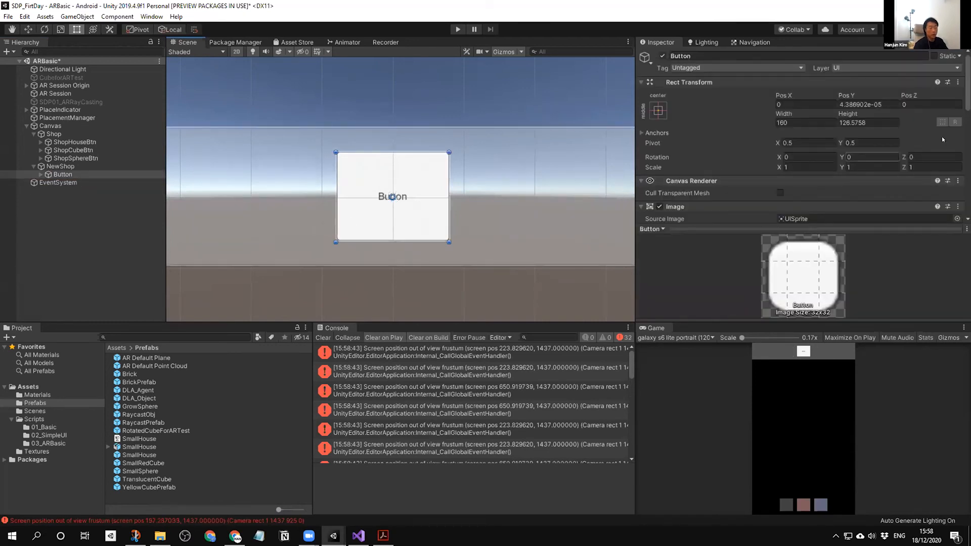
# - Start adding a component to the NewShop panel and search the component list for "hor"
pyautogui.scroll(-5, 437, 204)
pyautogui.scroll(10, 452, 200)
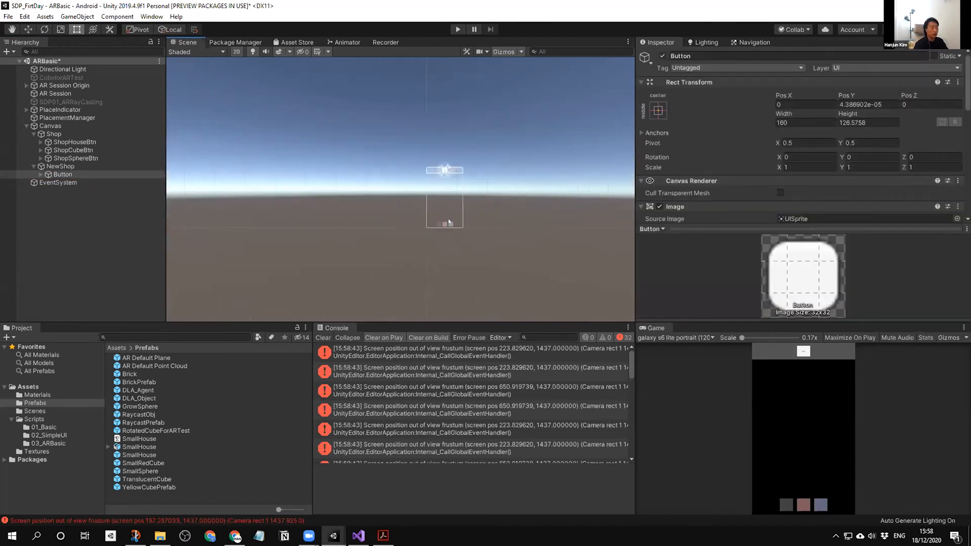
pyautogui.press('f')
pyautogui.press('t')
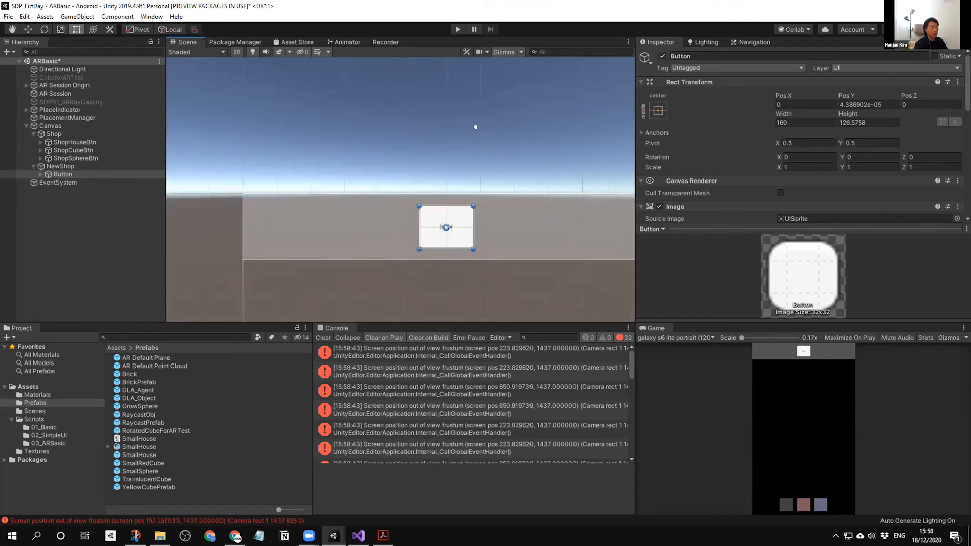
pyautogui.click(51, 166)
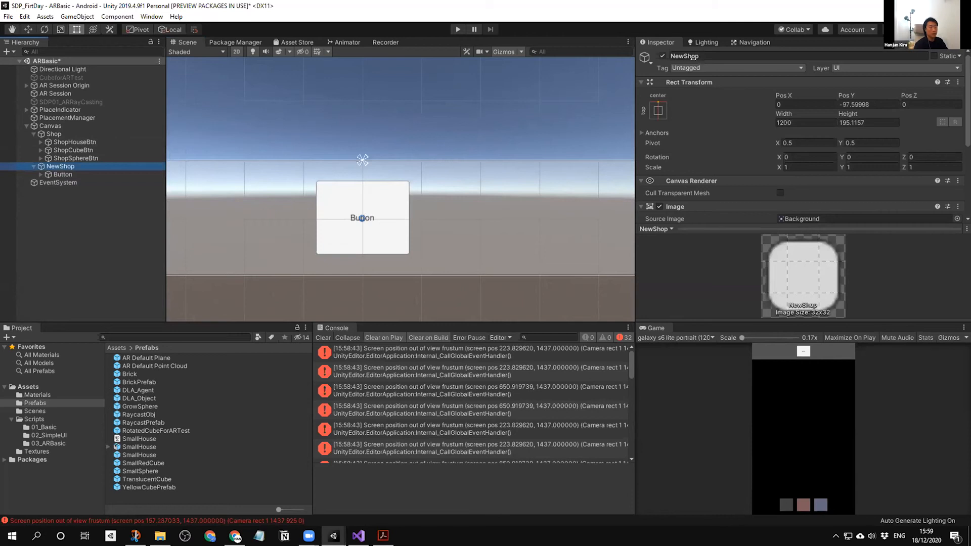
pyautogui.scroll(-3, 800, 152)
pyautogui.click(810, 211)
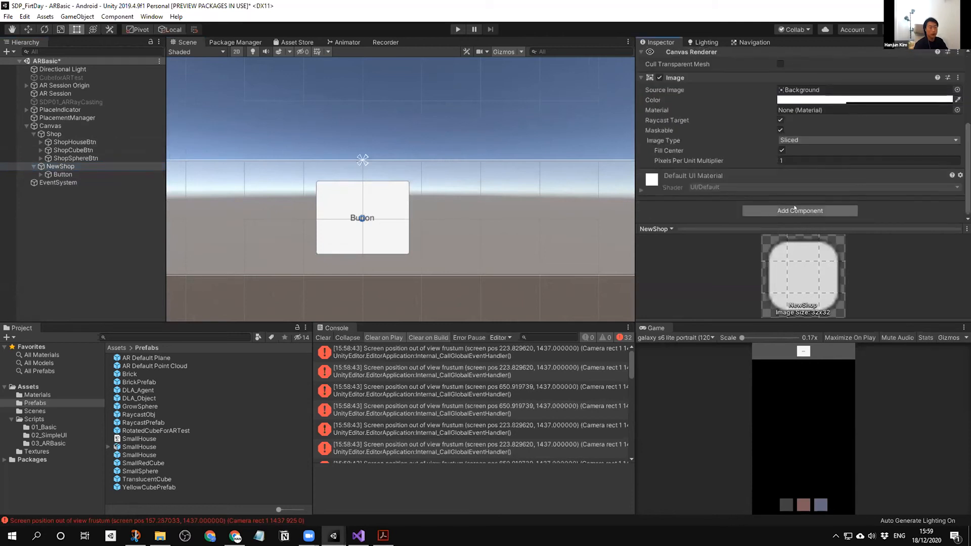
pyautogui.write('h')
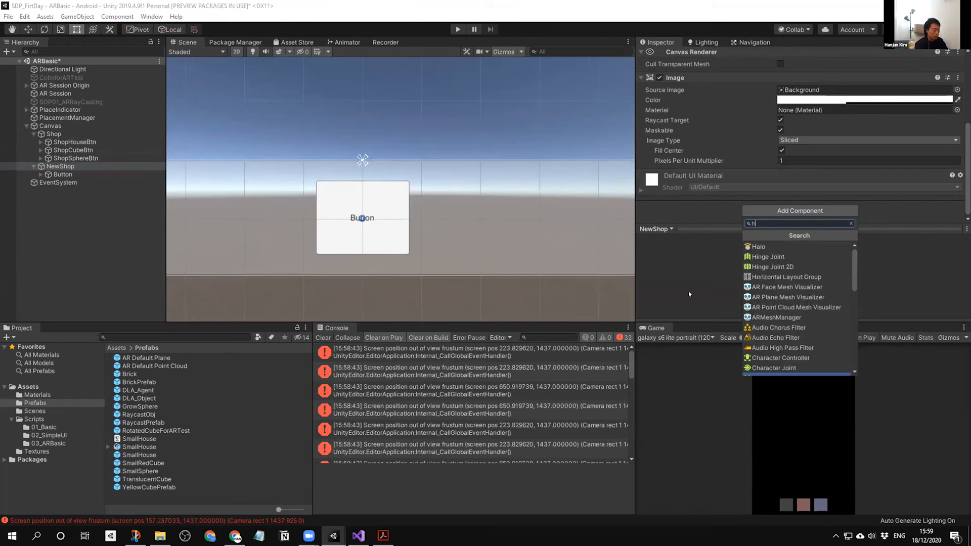
pyautogui.write('or')
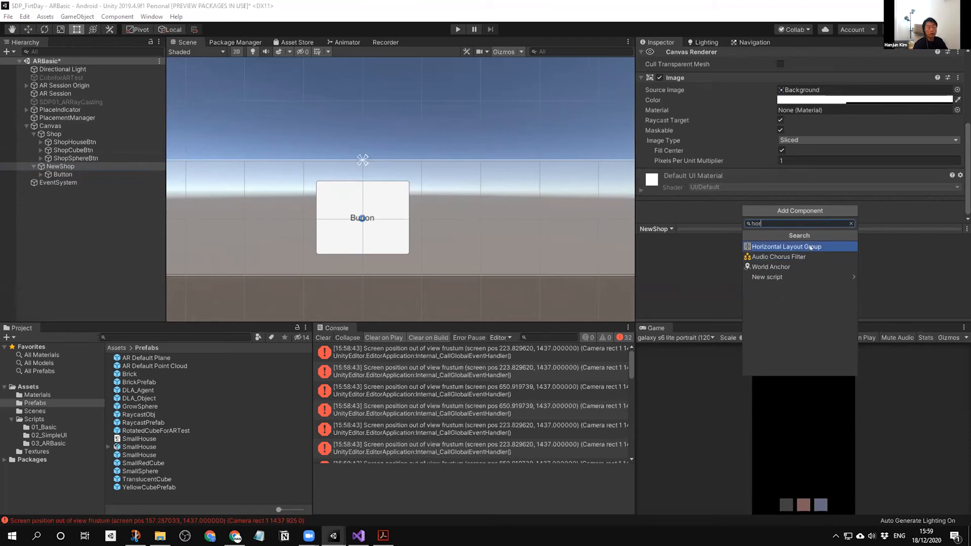
# - Look up the Vertical Layout Group alternative in the component list and clear the search
pyautogui.press('BackSpace')
pyautogui.press('BackSpace')
pyautogui.press('BackSpace')
pyautogui.write('ver')
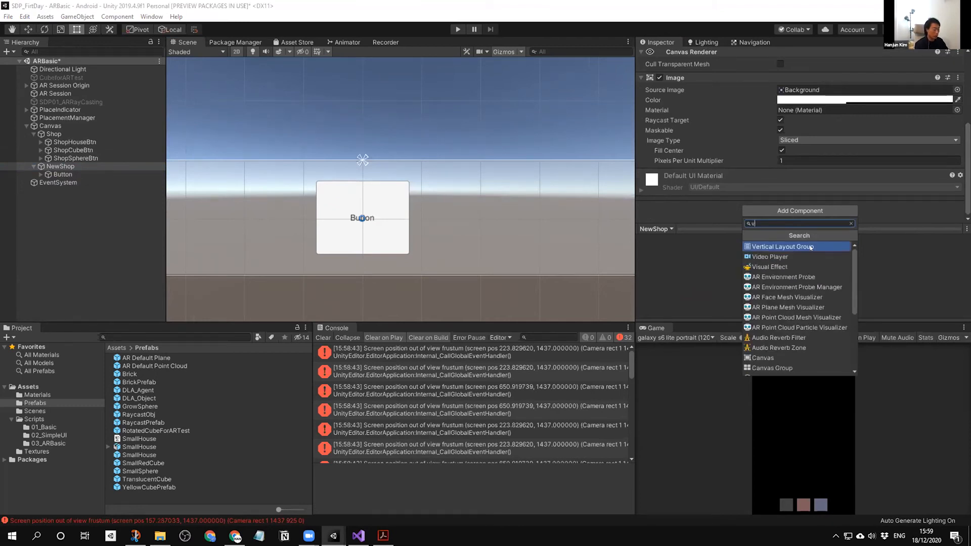
pyautogui.press('BackSpace')
pyautogui.press('BackSpace')
pyautogui.press('BackSpace')
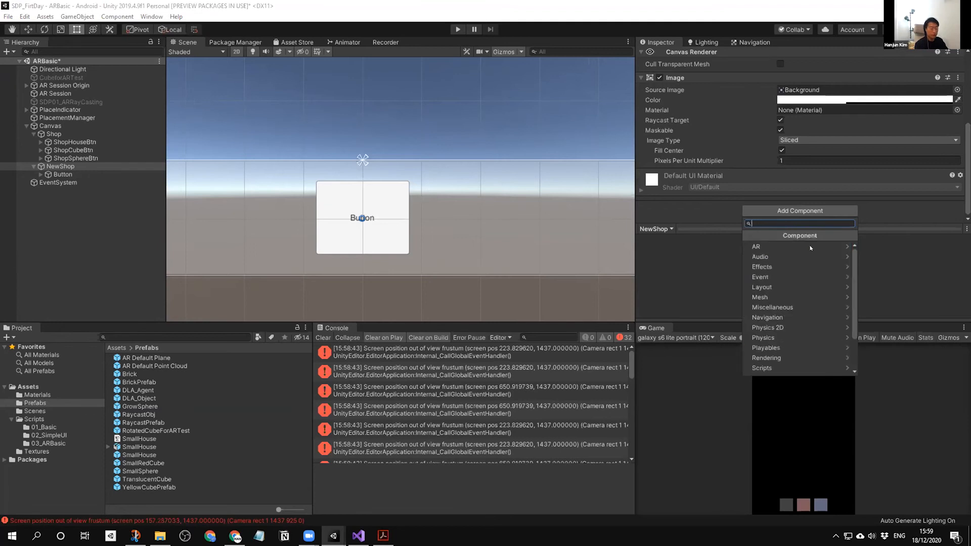
# - Add a Horizontal Layout Group component to the NewShop panel
pyautogui.write('hri')
pyautogui.press('BackSpace')
pyautogui.press('BackSpace')
pyautogui.write('o')
pyautogui.press('Down')
pyautogui.press('Up')
pyautogui.press('Return')
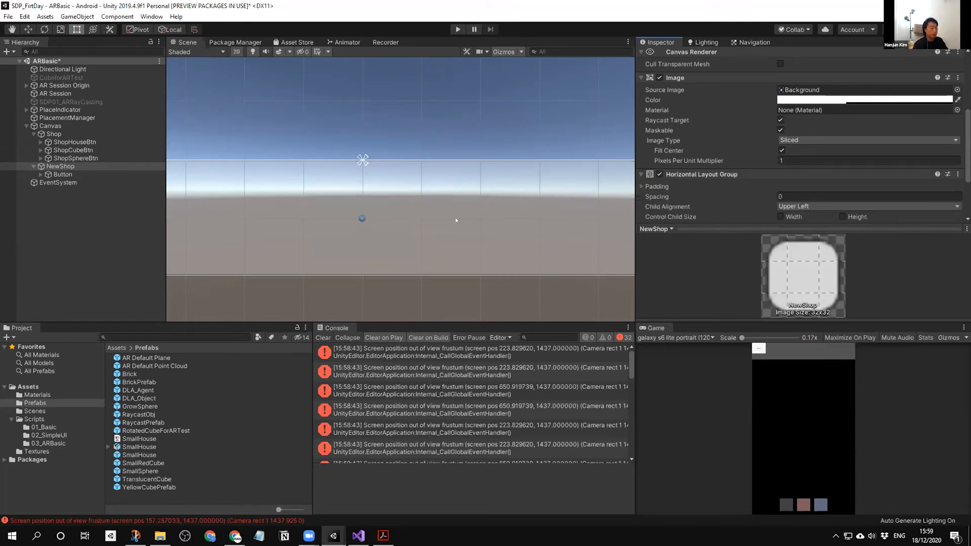
# - Set the Child Alignment of NewShop's Horizontal Layout Group to Middle Center
pyautogui.scroll(-4, 463, 181)
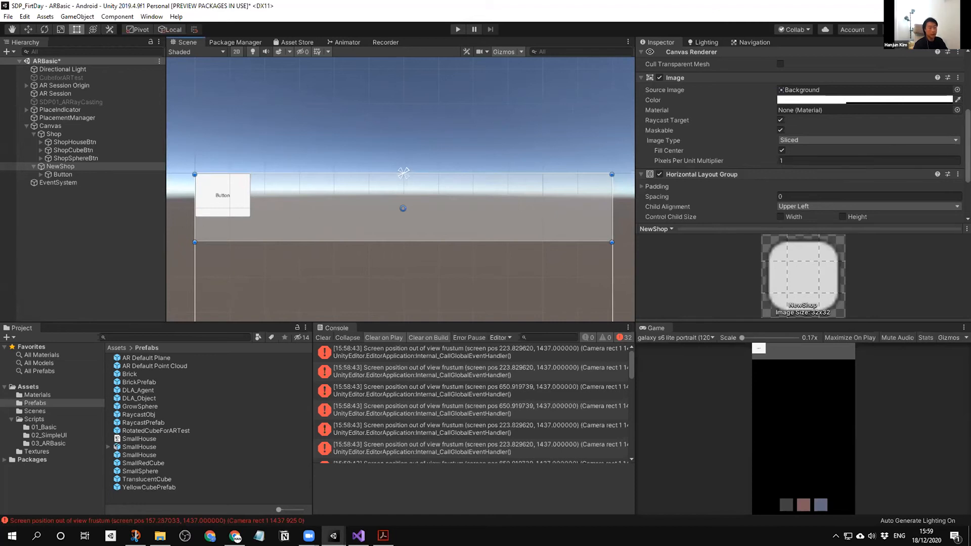
pyautogui.scroll(-3, 804, 131)
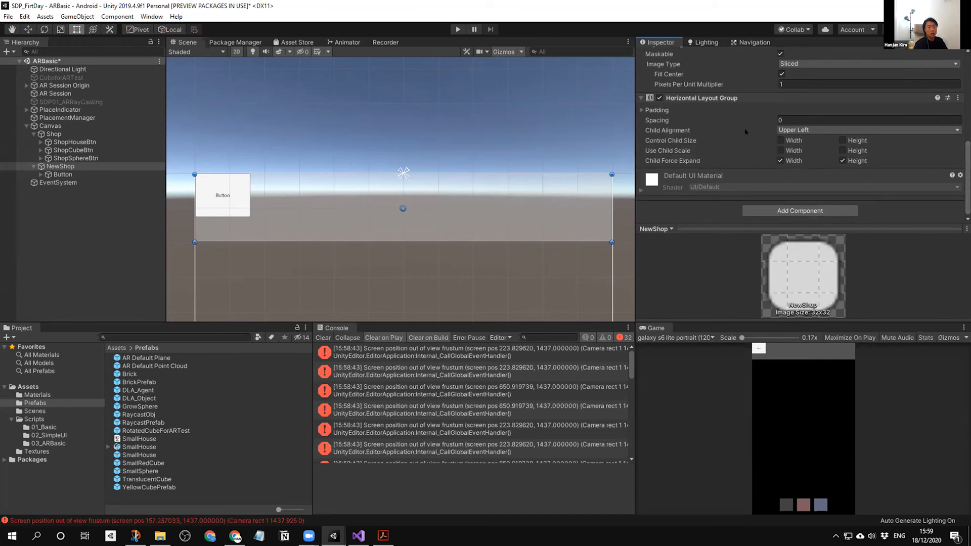
pyautogui.click(796, 128)
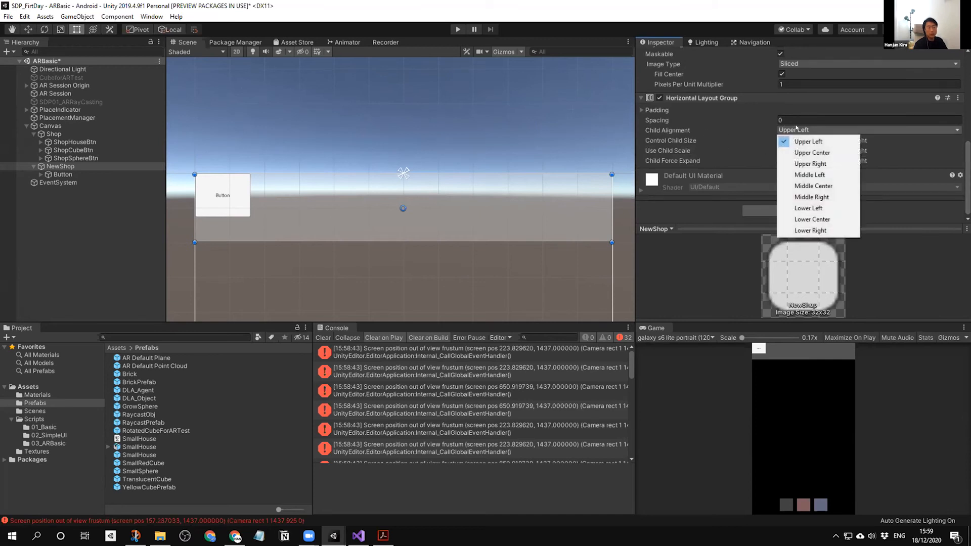
pyautogui.click(811, 185)
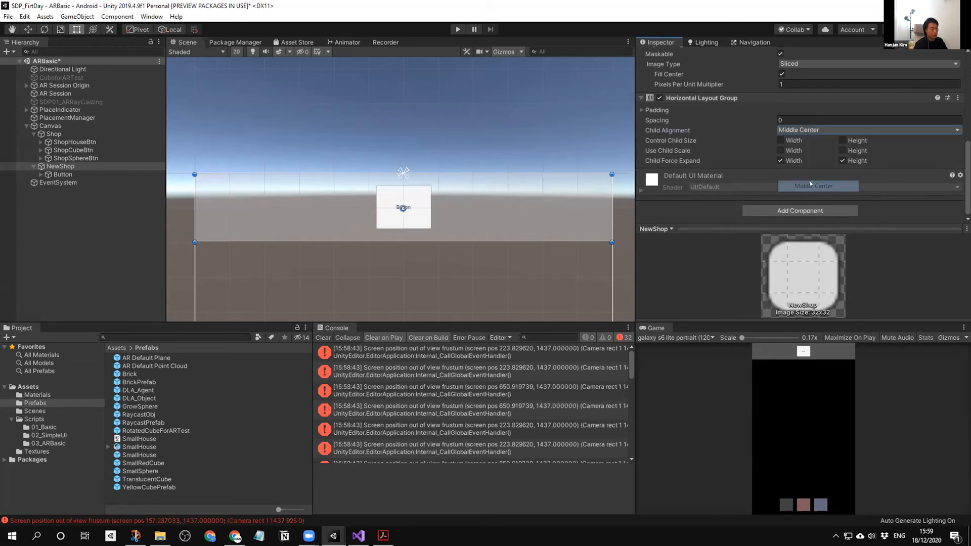
# - Set the width and height of the Button under NewShop to 150 each
pyautogui.click(127, 174)
pyautogui.scroll(6, 941, 92)
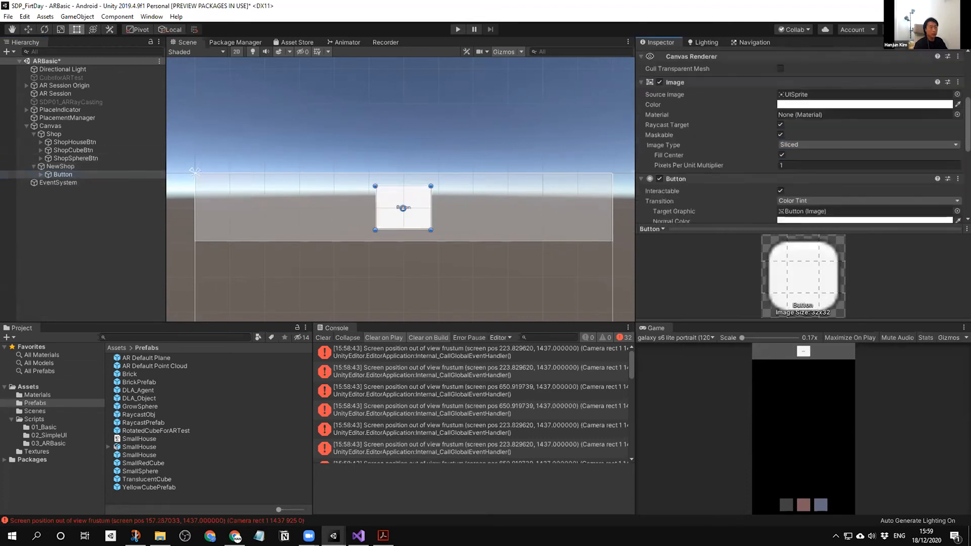
pyautogui.doubleClick(804, 133)
pyautogui.write('150')
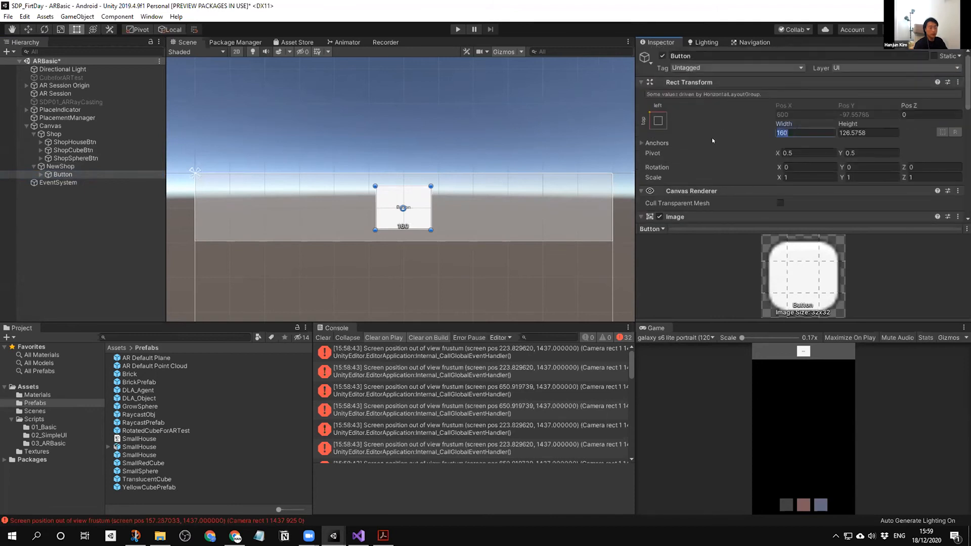
pyautogui.press('Tab')
pyautogui.write('150')
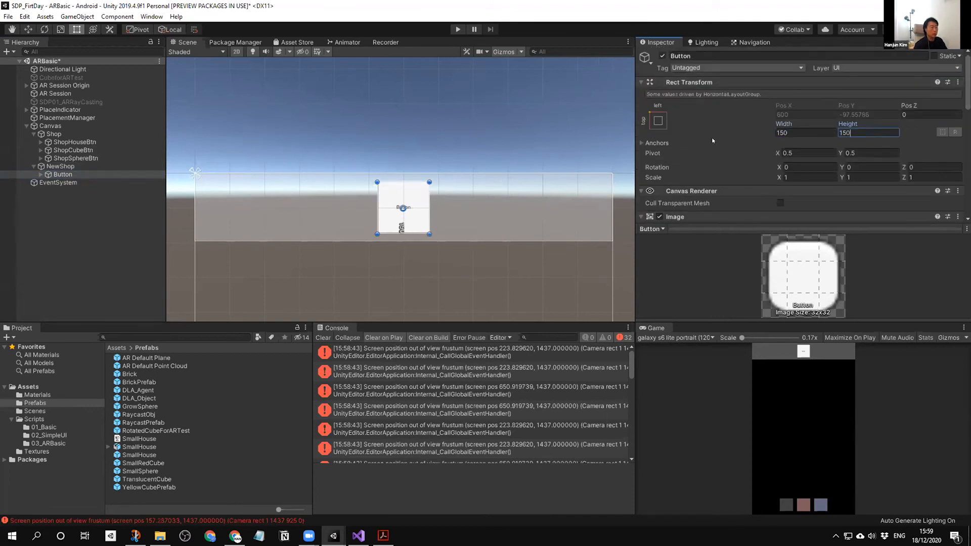
# - Disable the Image component of the NewShop panel so its background is hidden
pyautogui.click(60, 166)
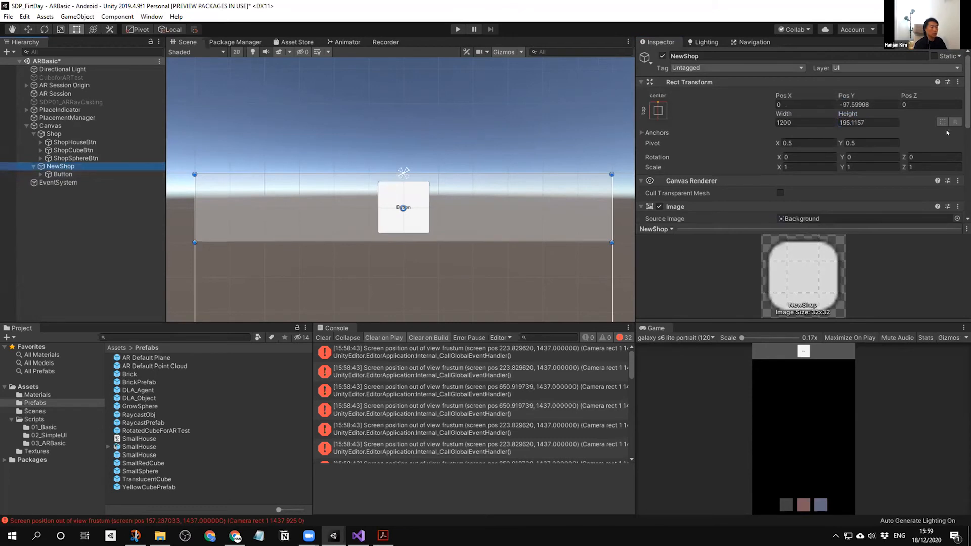
pyautogui.scroll(-5, 802, 131)
pyautogui.scroll(2, 806, 133)
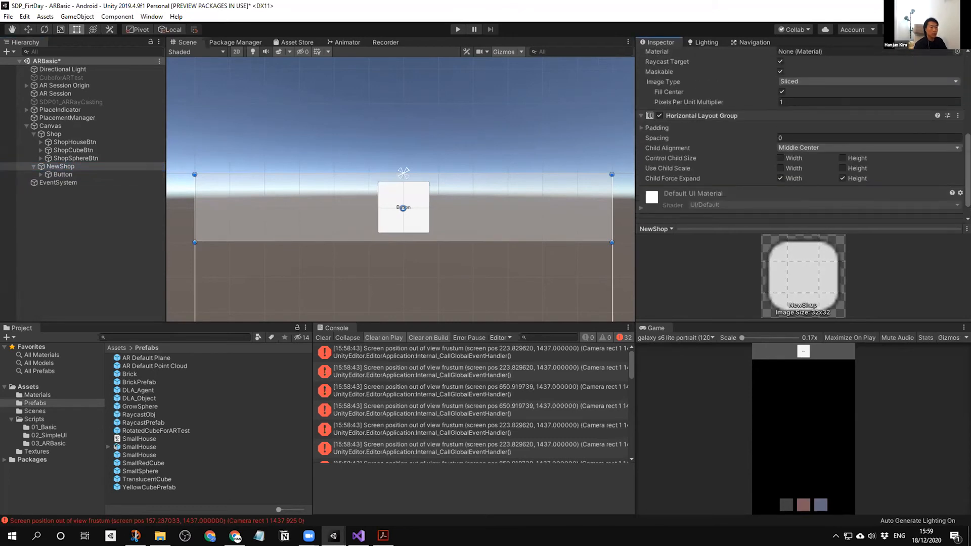
pyautogui.scroll(5, 805, 134)
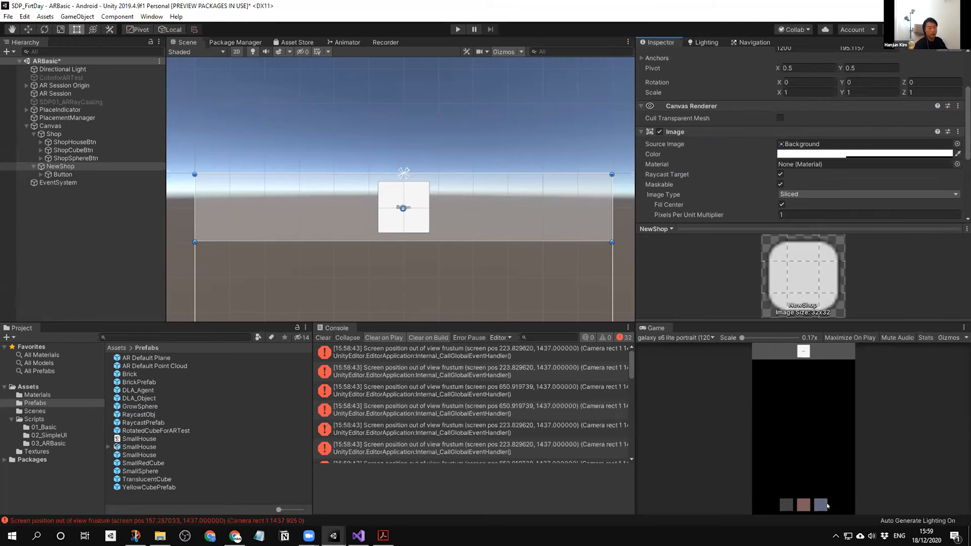
pyautogui.click(659, 132)
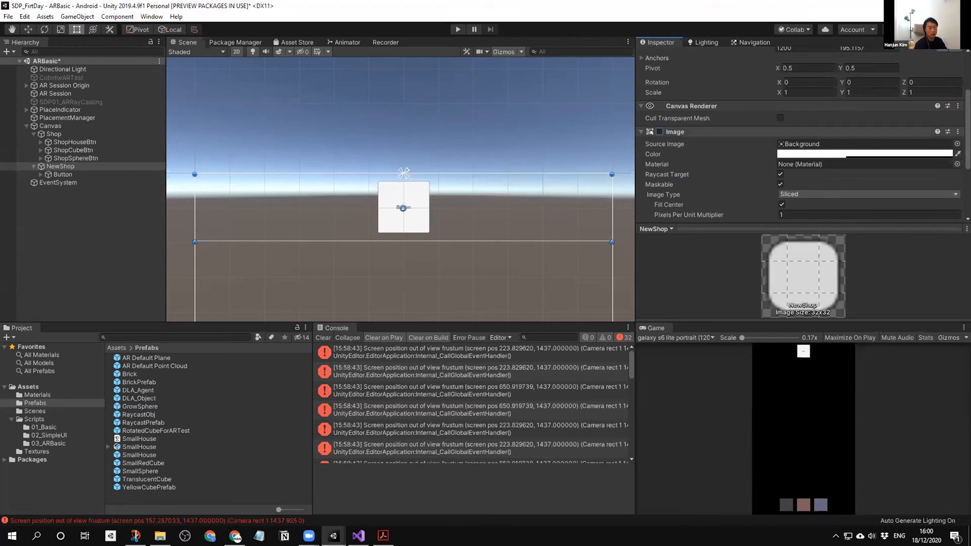
# - Review the Button's component settings, enlarge it in the Game view and run the scene in Play mode
pyautogui.click(59, 174)
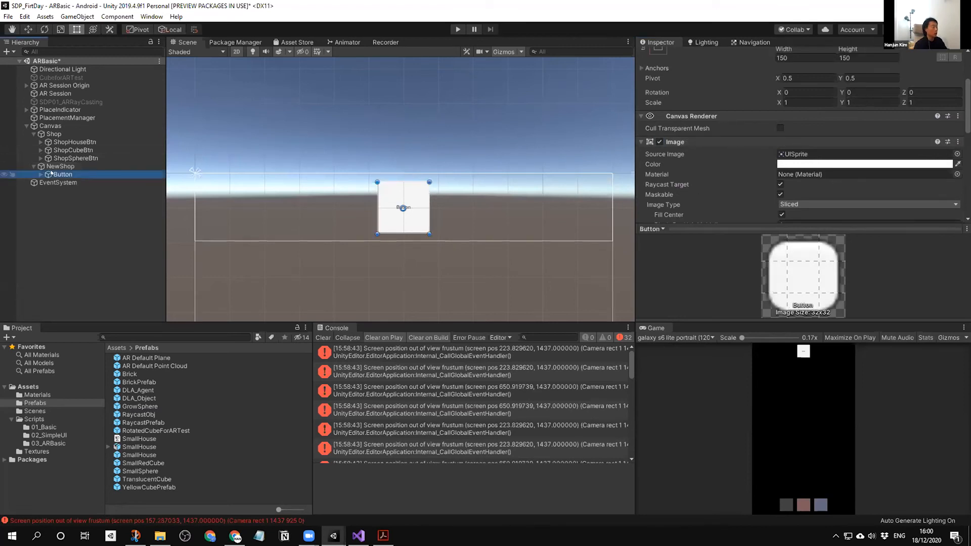
pyautogui.scroll(-3, 805, 152)
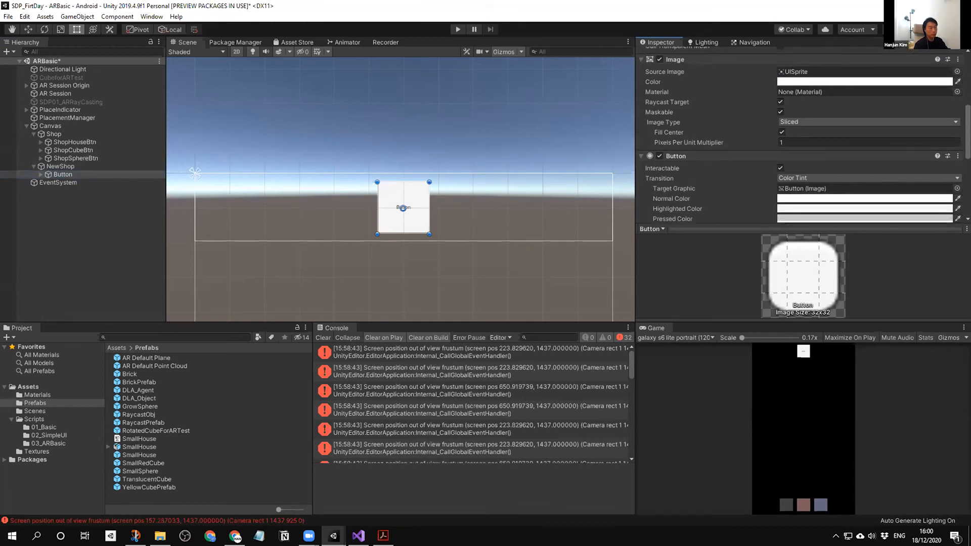
pyautogui.scroll(6, 804, 152)
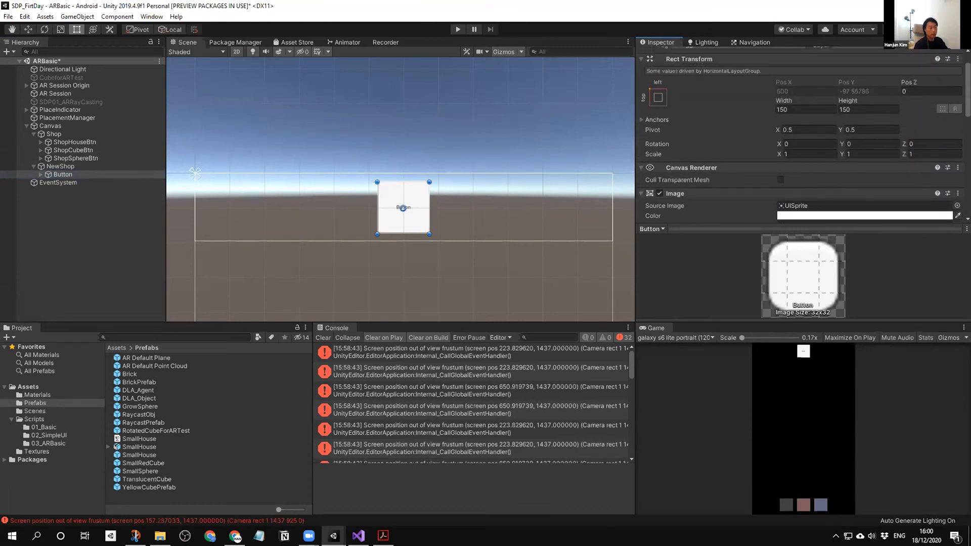
pyautogui.scroll(-2, 804, 152)
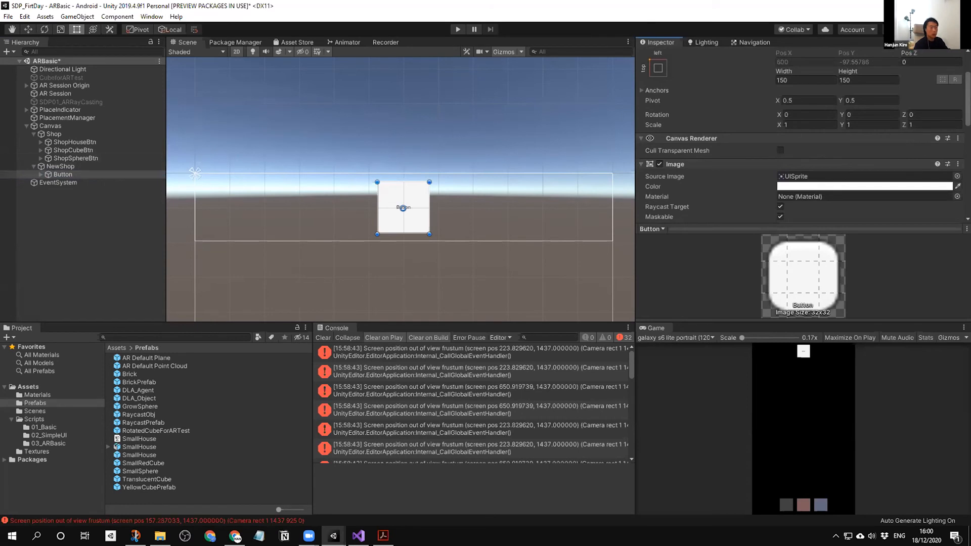
pyautogui.scroll(-8, 804, 152)
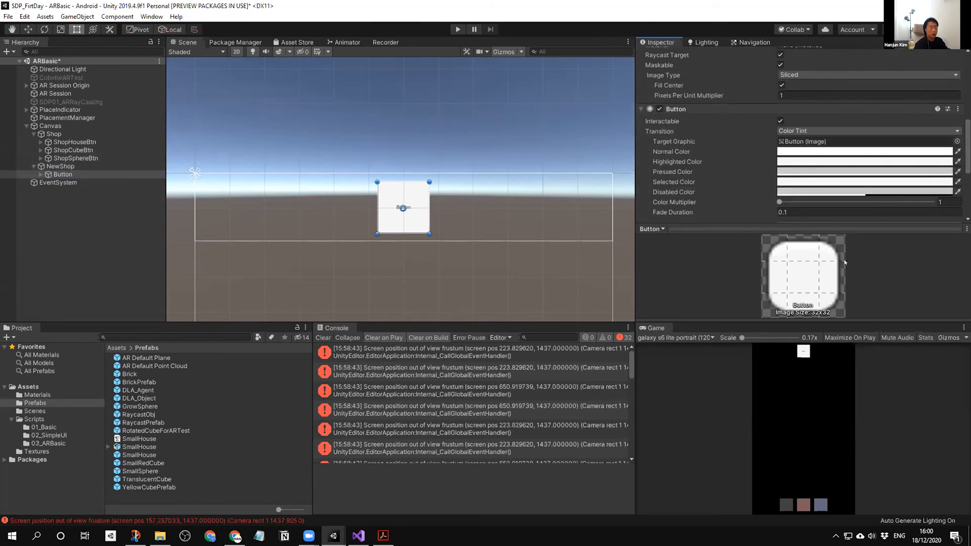
pyautogui.scroll(6, 809, 364)
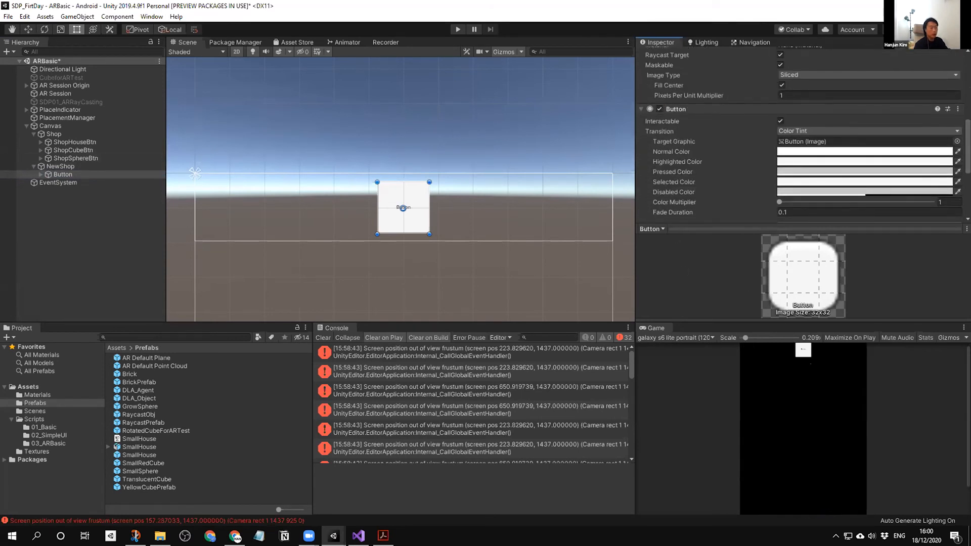
pyautogui.scroll(-1, 802, 460)
pyautogui.click(458, 29)
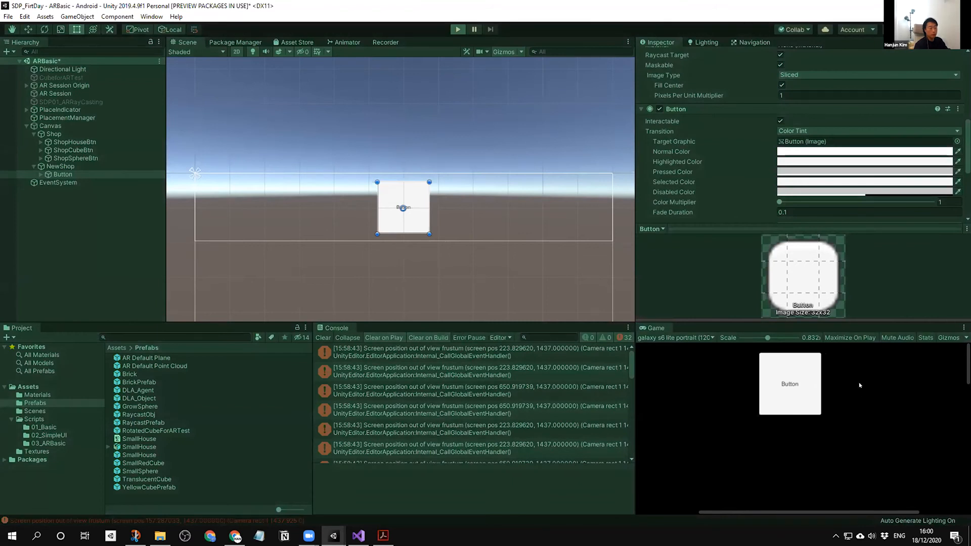
# - Test the NewShop Button's press response several times in the running Game view, and stop Play mode
pyautogui.click(802, 394)
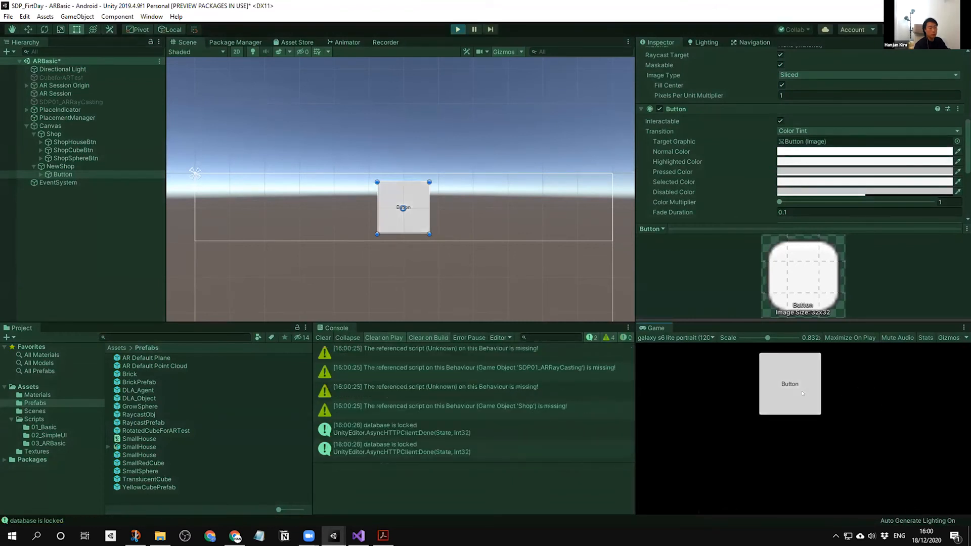
pyautogui.click(802, 394)
pyautogui.click(803, 394)
pyautogui.click(802, 394)
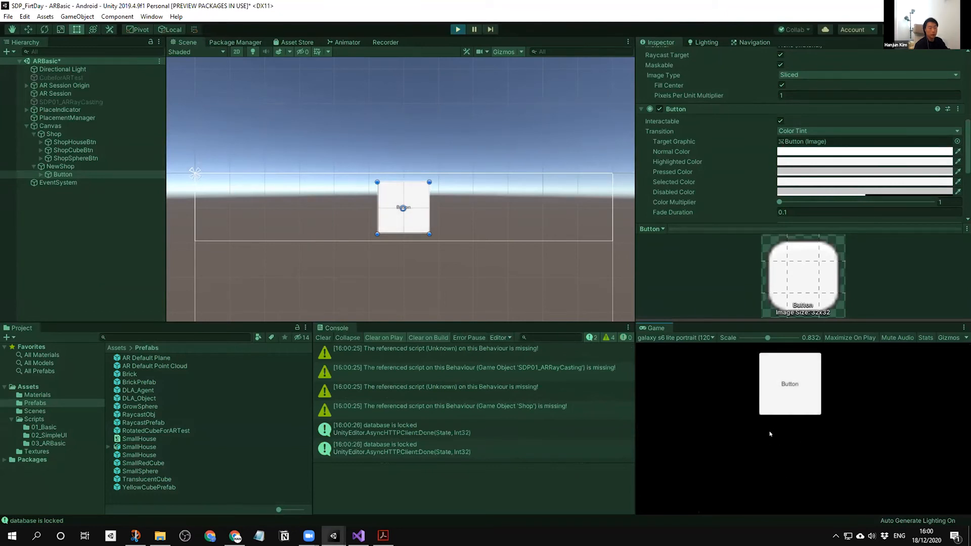
pyautogui.click(457, 29)
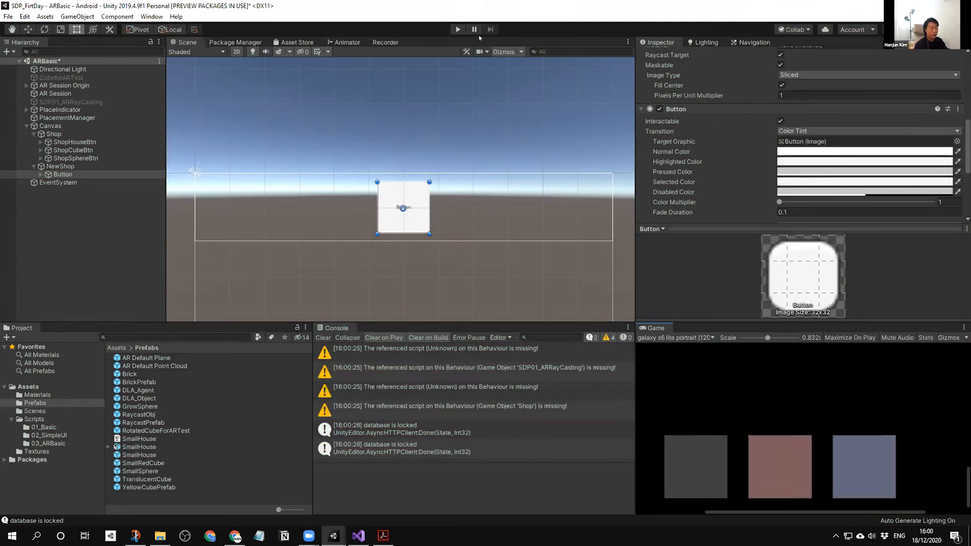
# - Run the scene again, test the dark grey shop button in the Game view, and stop Play mode
pyautogui.hotkey('ctrl', 'p')
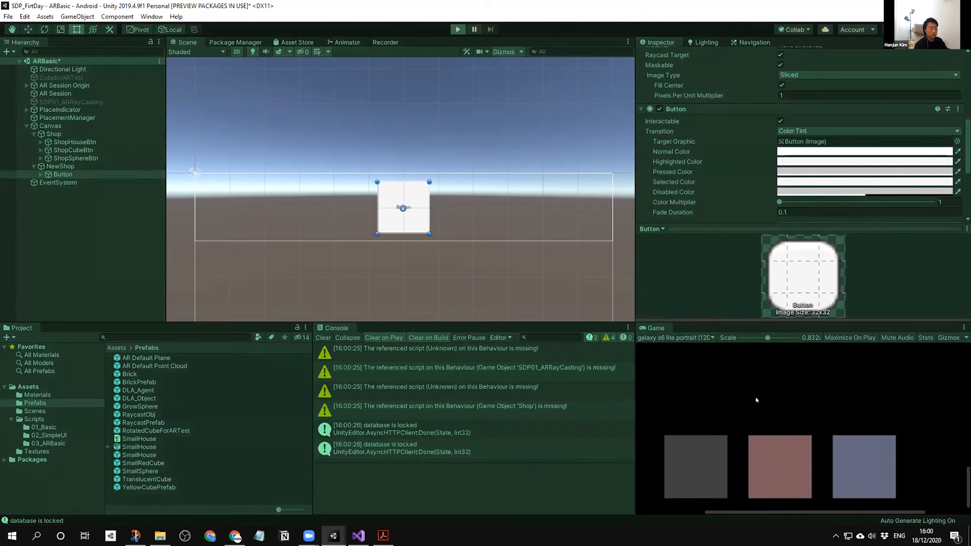
pyautogui.click(708, 464)
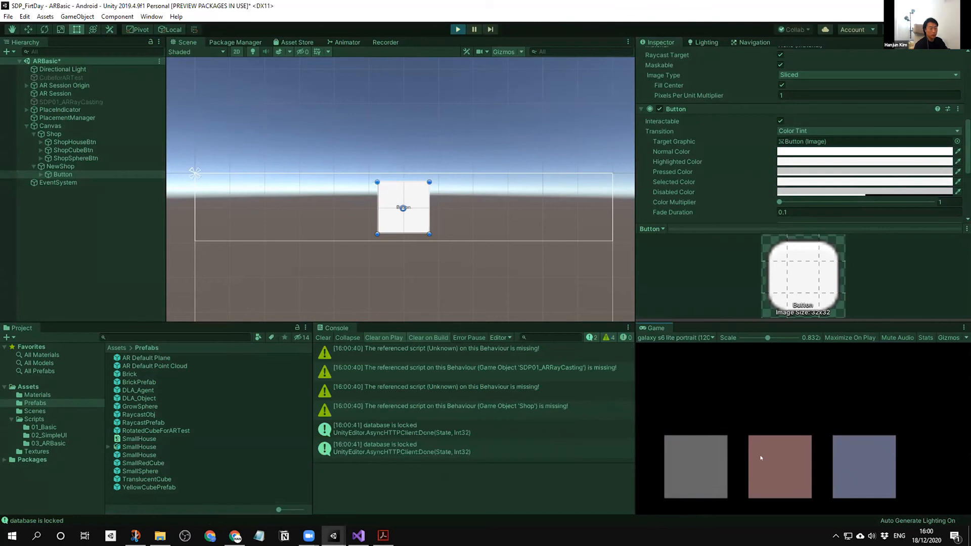
pyautogui.click(458, 30)
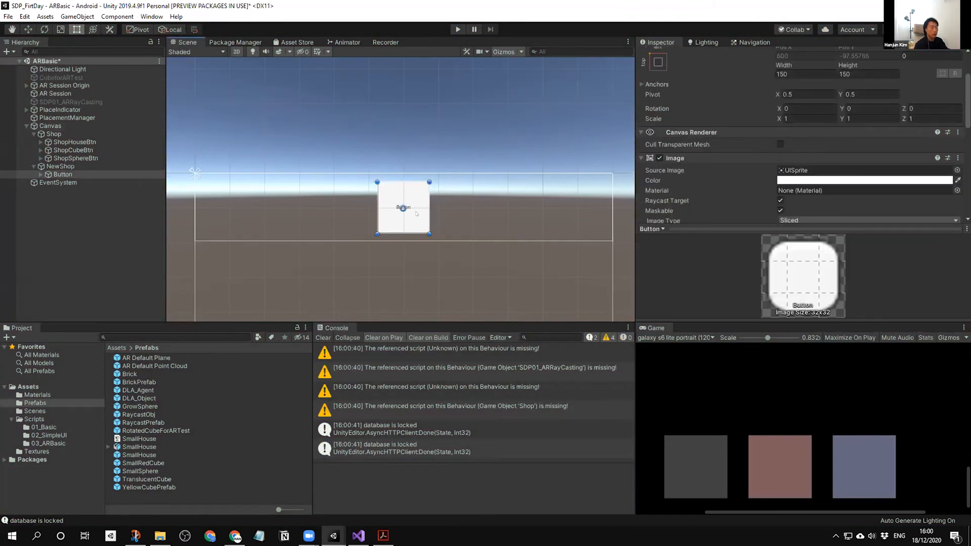
# - Open the Navigation options in the Button component of the Button under NewShop
pyautogui.scroll(-6, 804, 136)
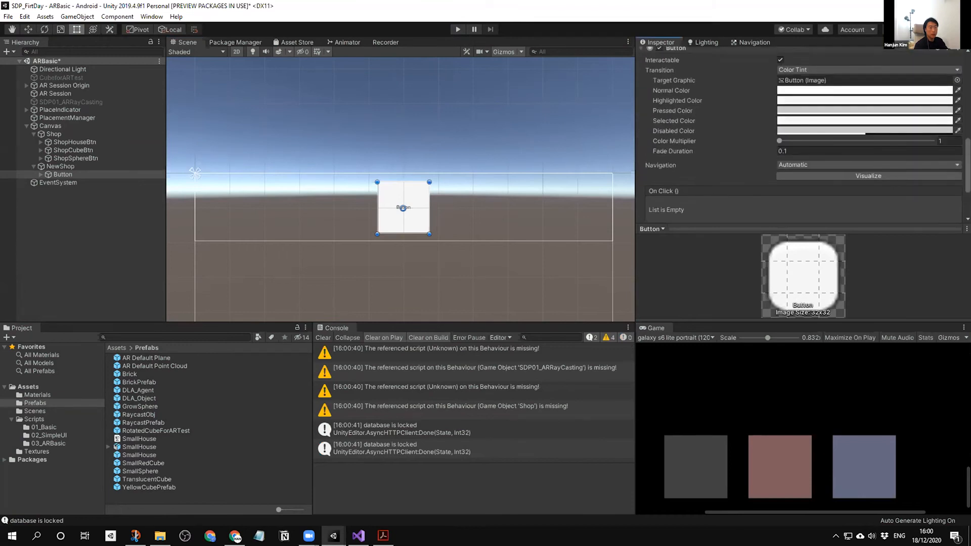
pyautogui.scroll(2, 804, 137)
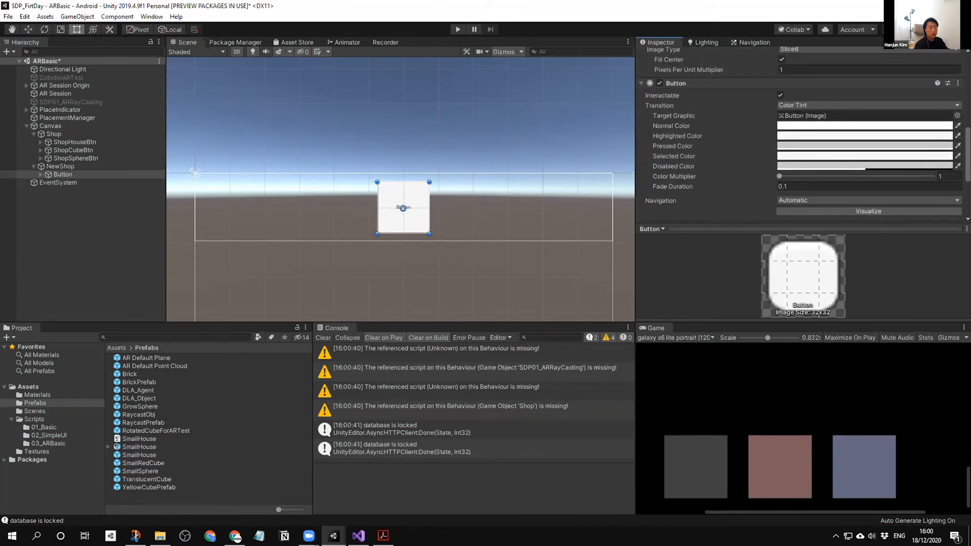
pyautogui.click(843, 208)
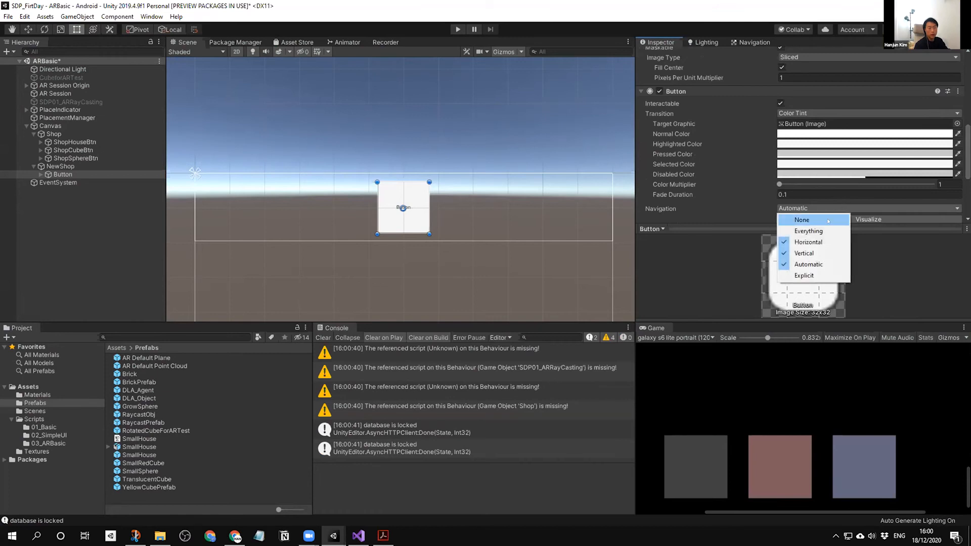
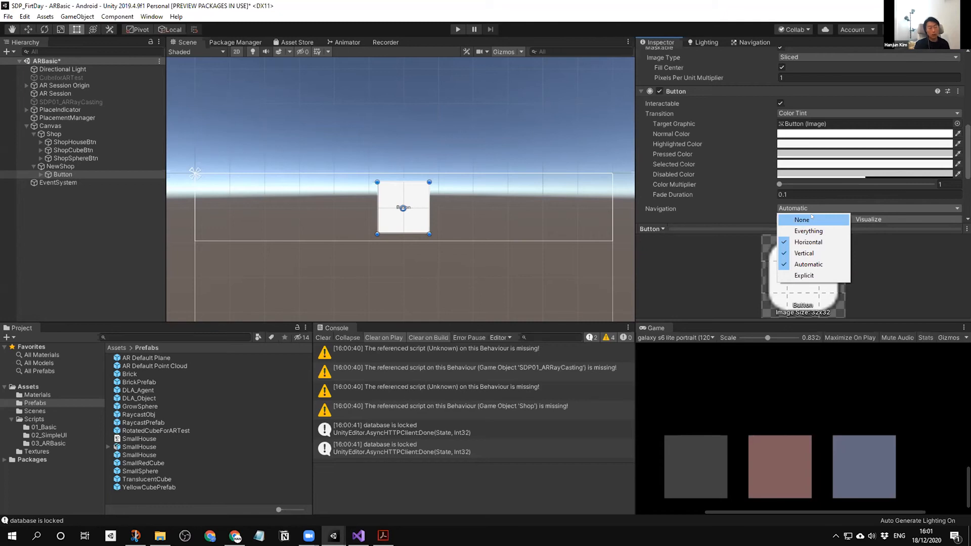
# - Set the NewShop button's navigation to None and its normal color to grey A9A9A9
pyautogui.click(812, 218)
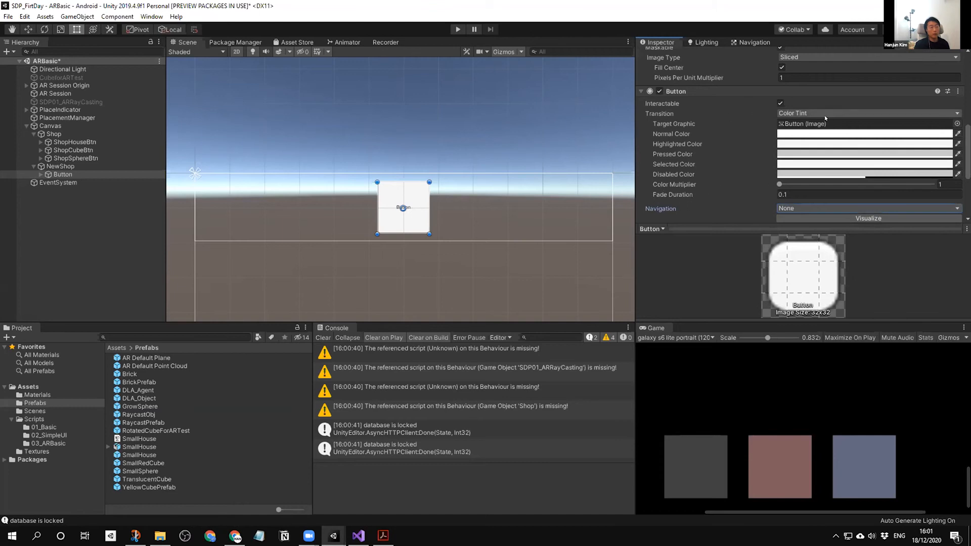
pyautogui.click(828, 134)
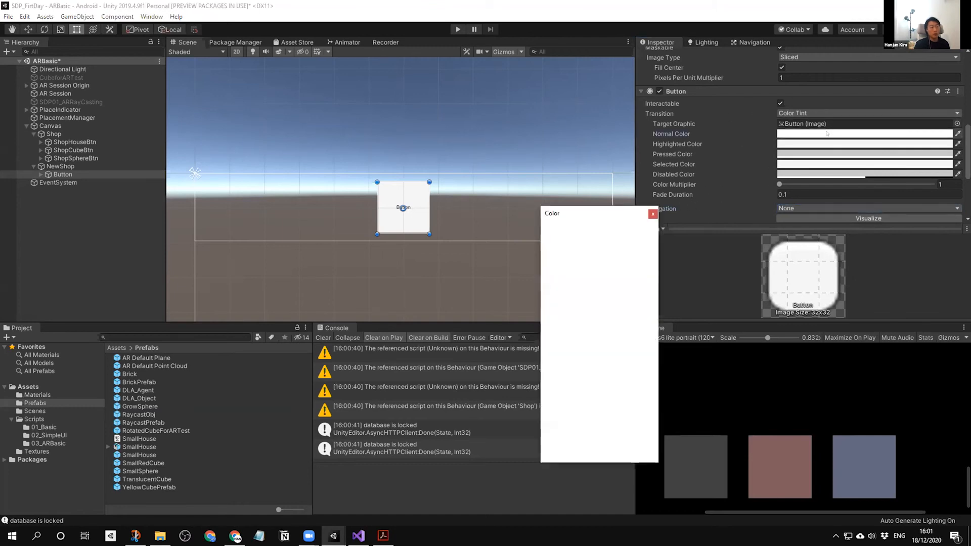
pyautogui.moveTo(625, 276); pyautogui.dragTo(567, 284)
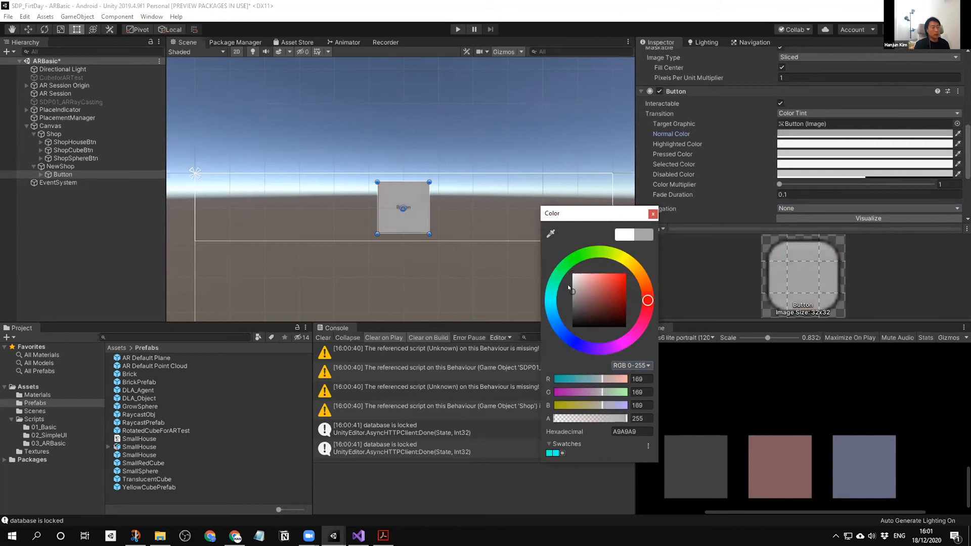
pyautogui.click(653, 213)
# - Set the source image of the button's Image component to the Background sprite
pyautogui.scroll(2, 384, 241)
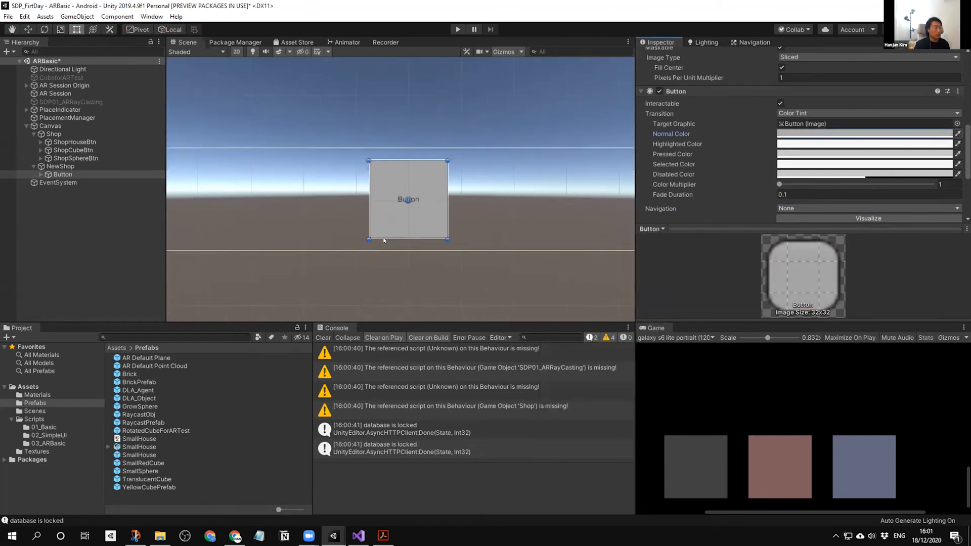
pyautogui.scroll(5, 384, 240)
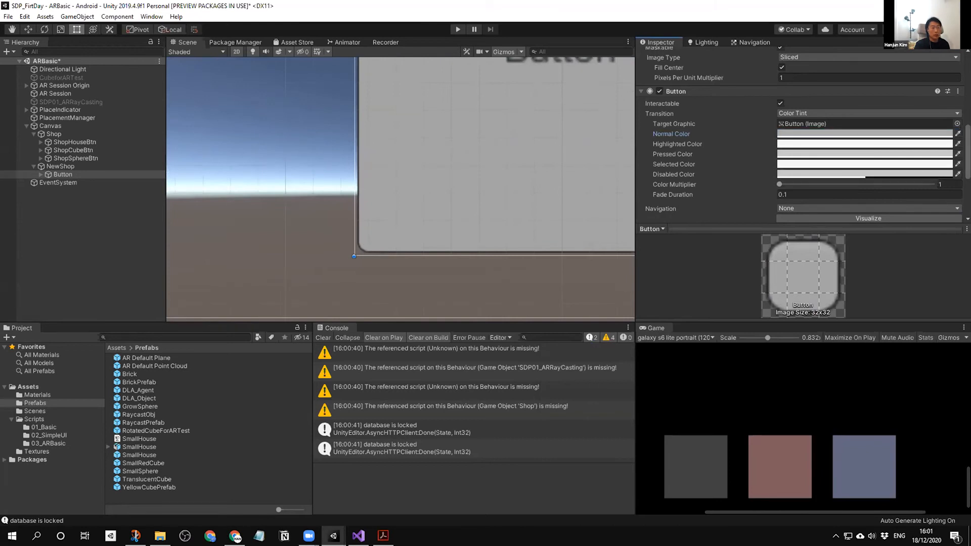
pyautogui.scroll(4, 859, 175)
pyautogui.scroll(1, 652, 133)
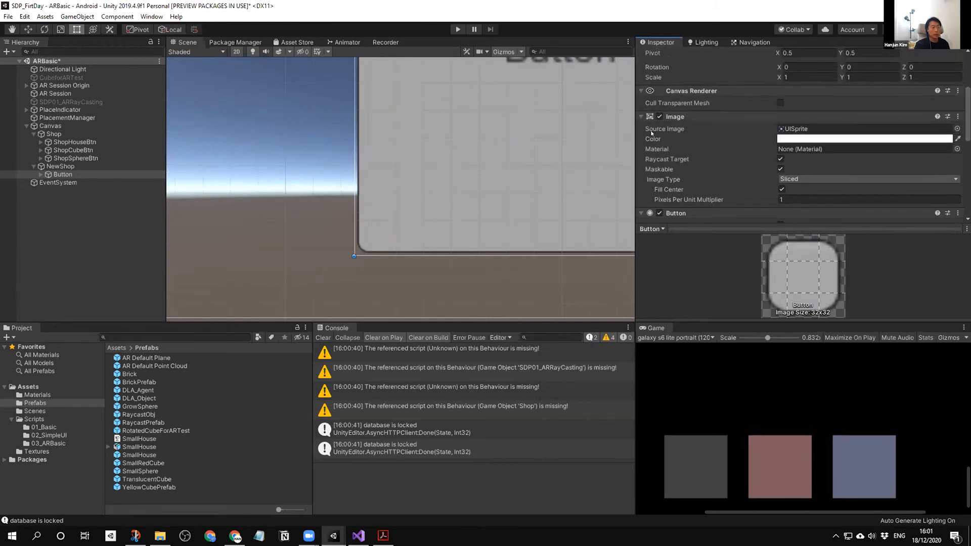
pyautogui.click(957, 129)
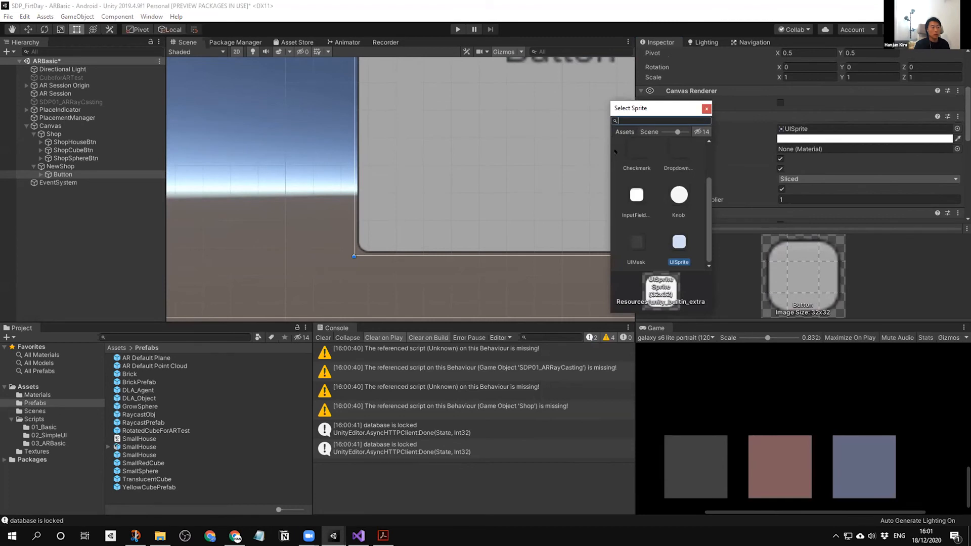
pyautogui.click(639, 167)
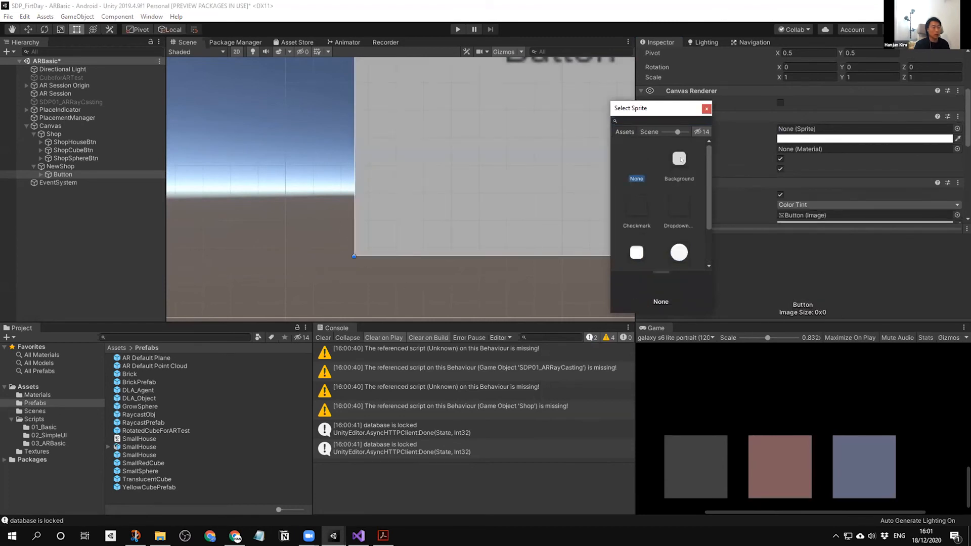
pyautogui.click(680, 159)
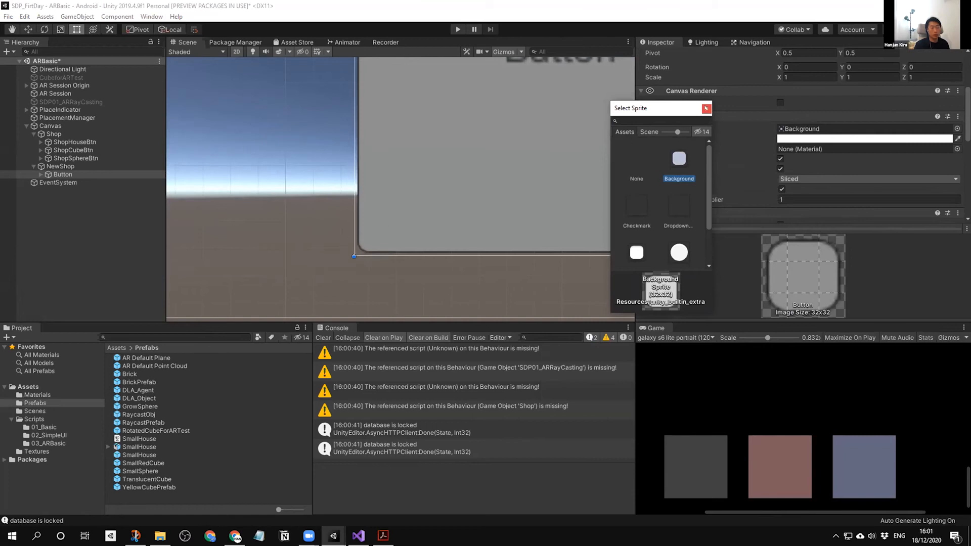
pyautogui.click(706, 108)
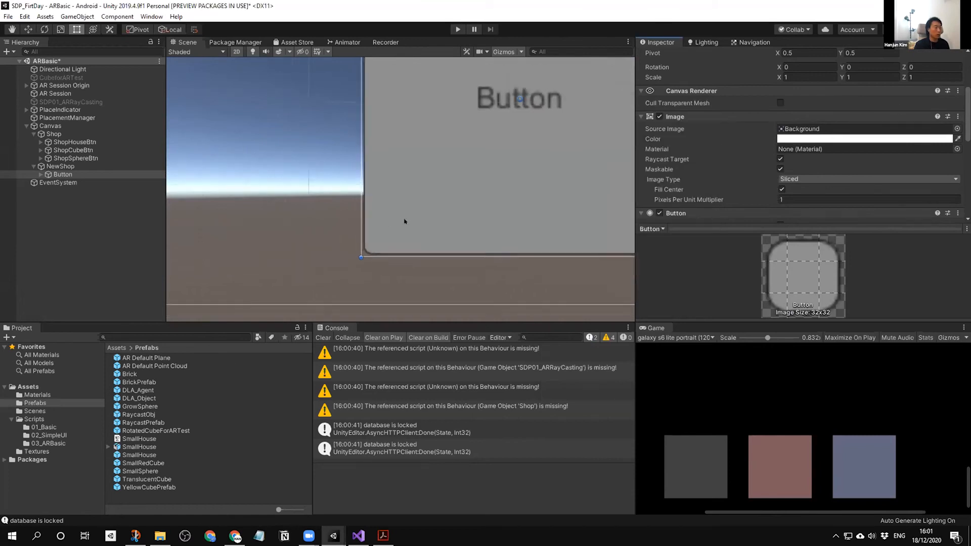
# - Set the button's normal color to light red FFA5A5 with an alpha of 107
pyautogui.scroll(-5, 407, 212)
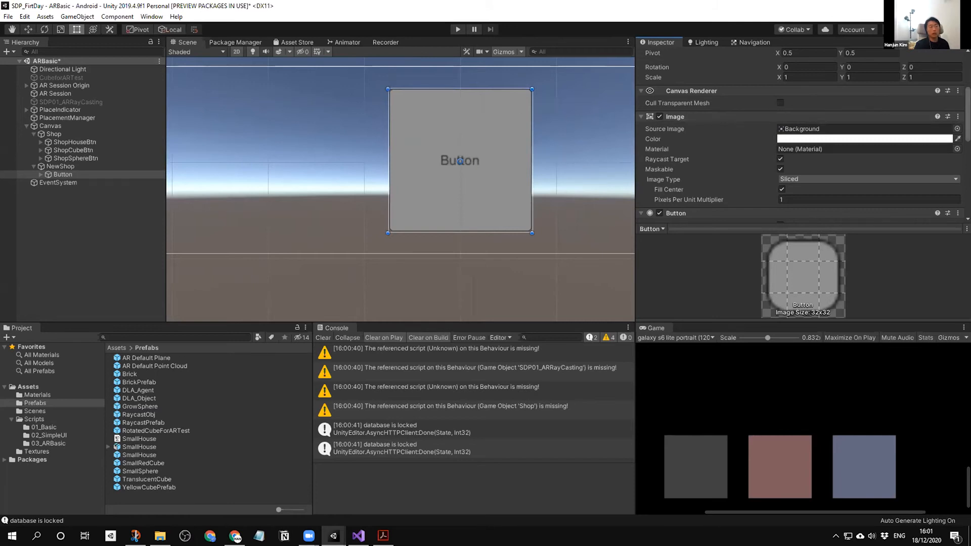
pyautogui.scroll(-3, 803, 134)
pyautogui.scroll(2, 803, 134)
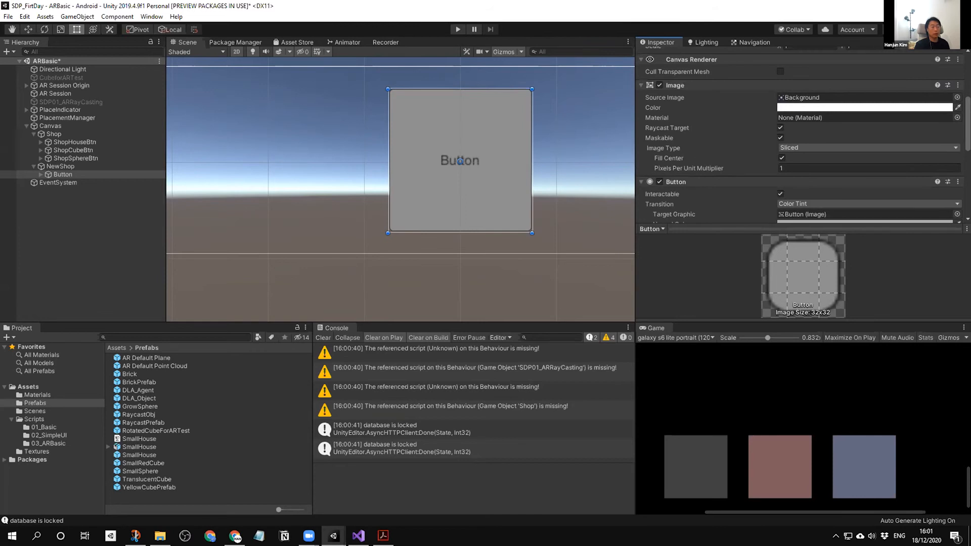
pyautogui.scroll(-1, 803, 134)
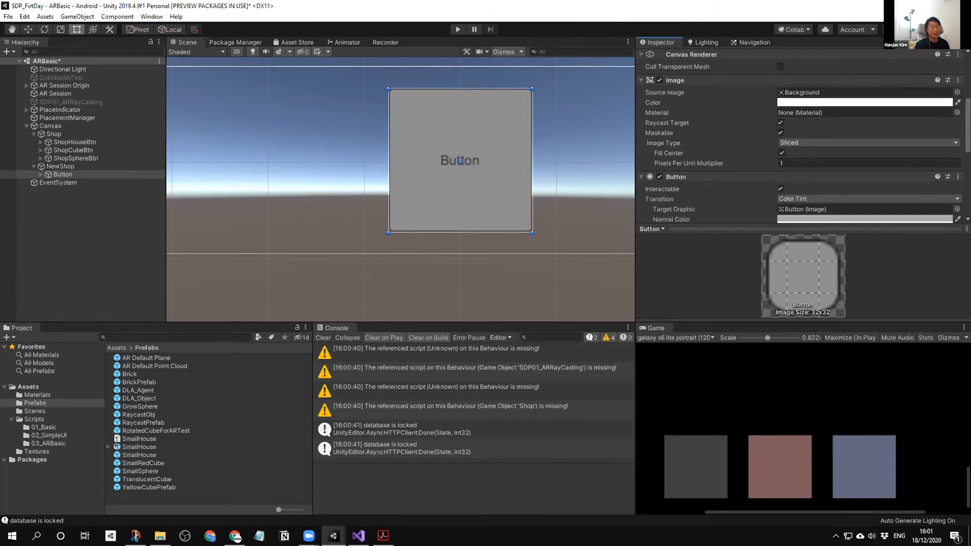
pyautogui.scroll(1, 803, 136)
pyautogui.scroll(-4, 958, 158)
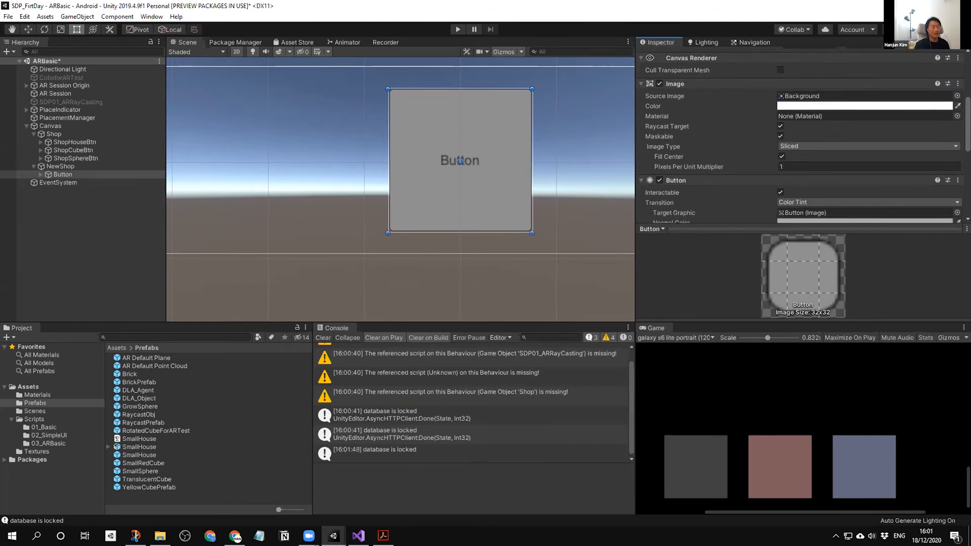
pyautogui.scroll(-1, 958, 159)
pyautogui.click(941, 137)
pyautogui.click(593, 272)
pyautogui.moveTo(593, 271); pyautogui.dragTo(592, 270)
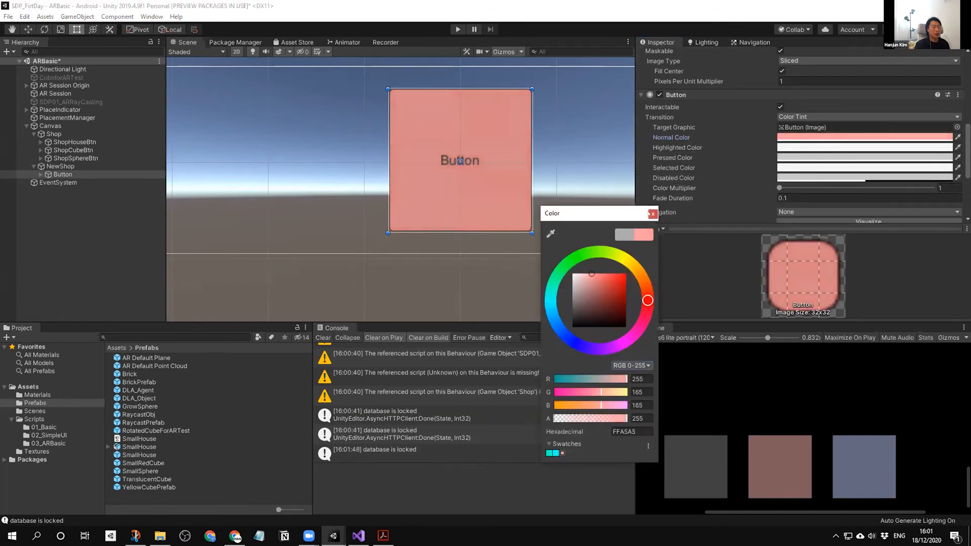
pyautogui.moveTo(590, 418)
pyautogui.mouseDown()
pyautogui.moveTo(561, 419)
pyautogui.moveTo(584, 417)
pyautogui.mouseUp()
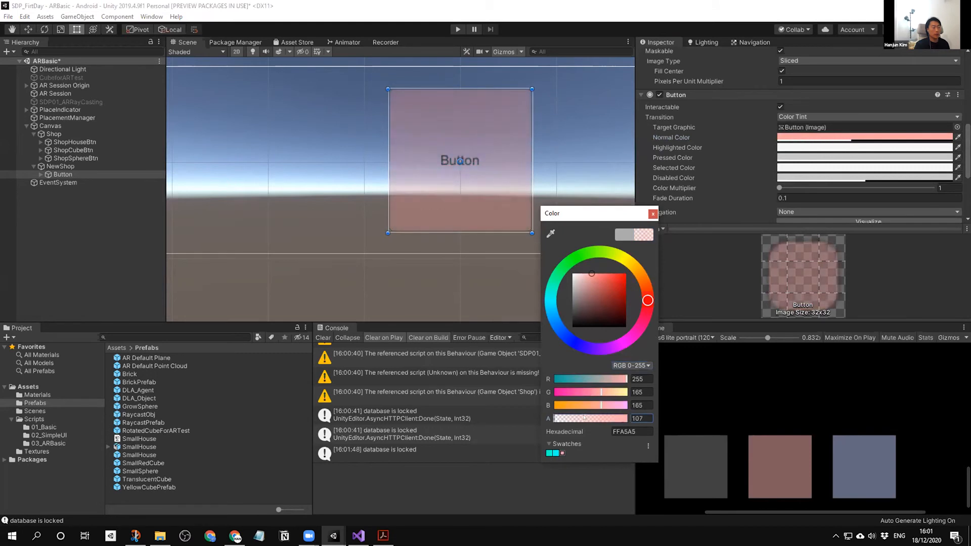
pyautogui.click(652, 213)
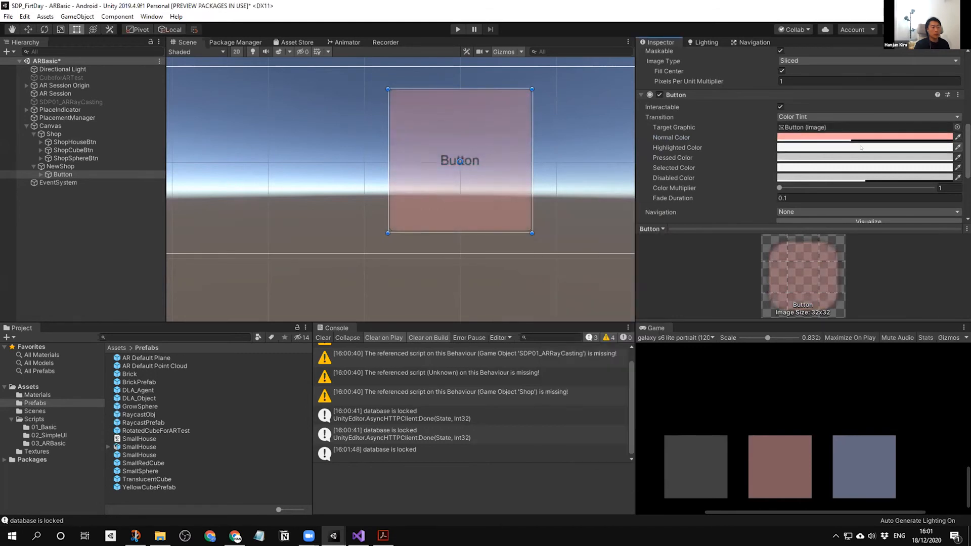
# - Make the button's highlighted color partly transparent and set its pressed color's alpha to 212
pyautogui.click(861, 147)
pyautogui.moveTo(616, 418)
pyautogui.mouseDown()
pyautogui.moveTo(592, 418)
pyautogui.moveTo(611, 418)
pyautogui.mouseUp()
pyautogui.click(651, 215)
pyautogui.click(861, 157)
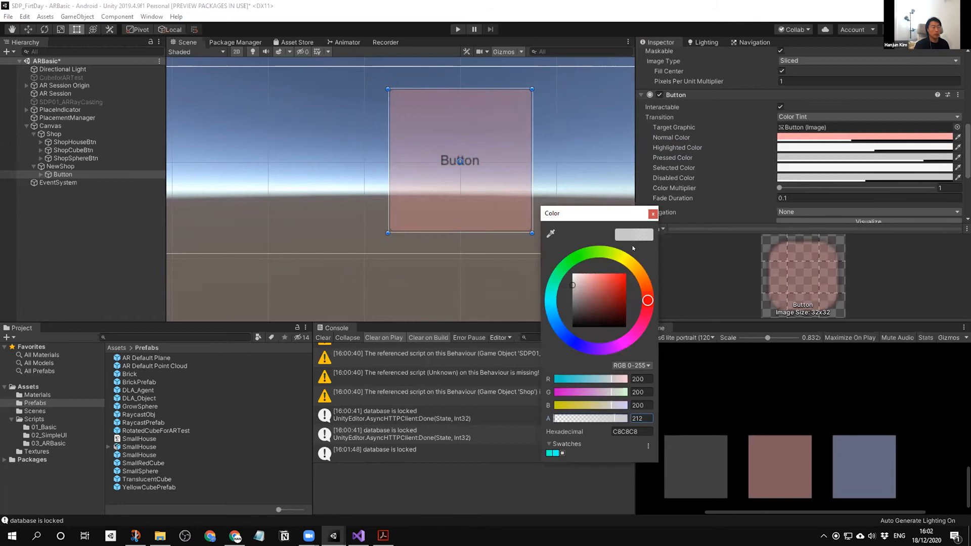
pyautogui.click(652, 214)
pyautogui.scroll(-3, 805, 434)
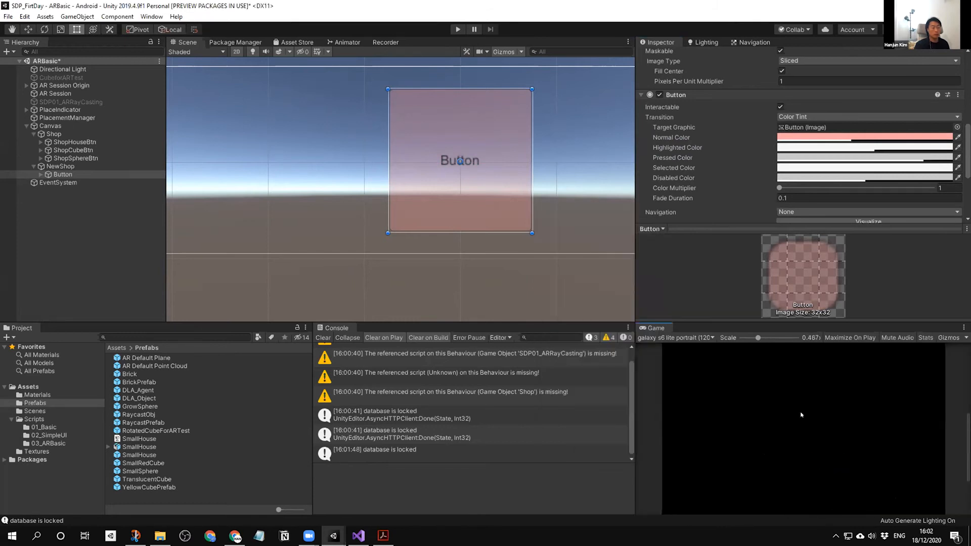
pyautogui.scroll(5, 799, 404)
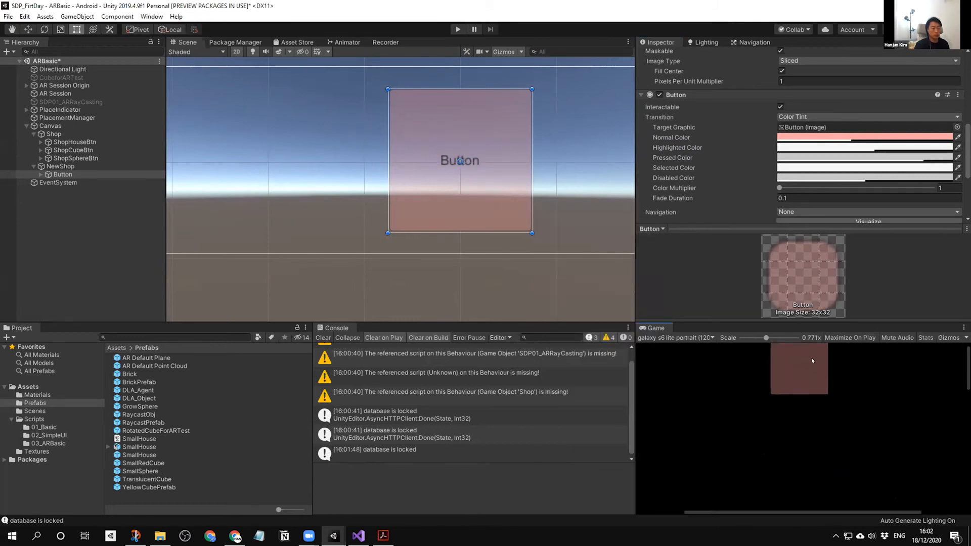
# - Change the label in the button's child Text object to HOUSE
pyautogui.click(41, 174)
pyautogui.click(66, 183)
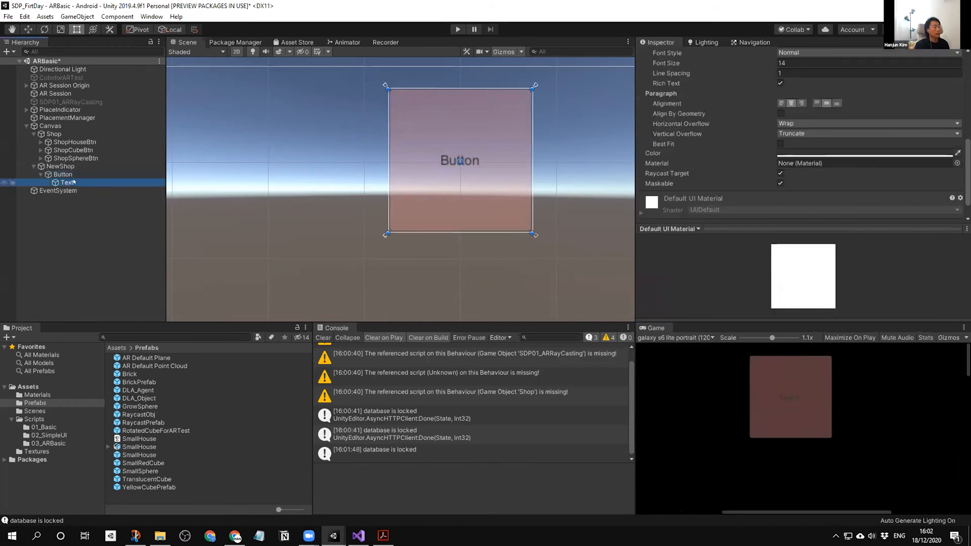
pyautogui.click(958, 154)
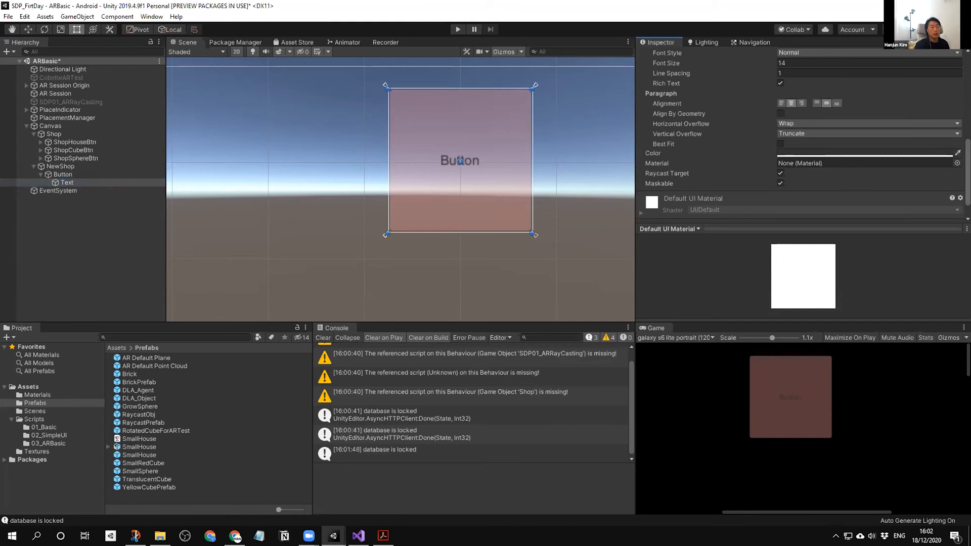
pyautogui.scroll(5, 799, 152)
pyautogui.moveTo(672, 177); pyautogui.dragTo(381, 152)
pyautogui.write('HOUSE')
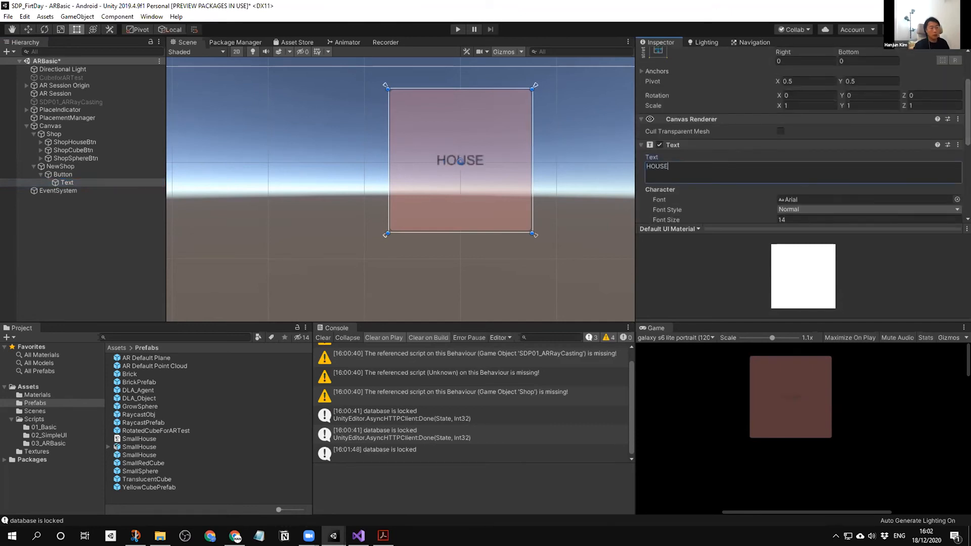
# - Try the Italic font style on the HOUSE label and set it to Bold
pyautogui.click(957, 209)
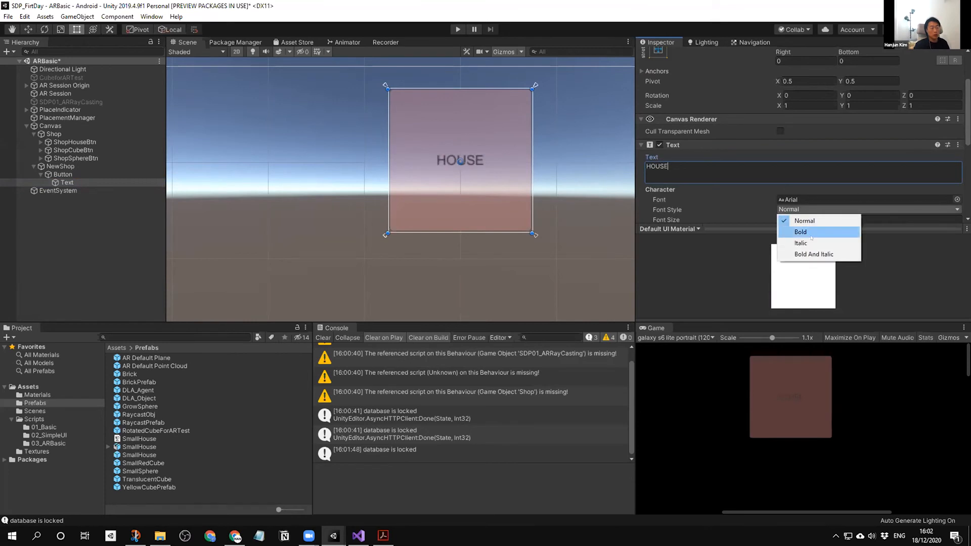
pyautogui.click(811, 235)
pyautogui.click(815, 210)
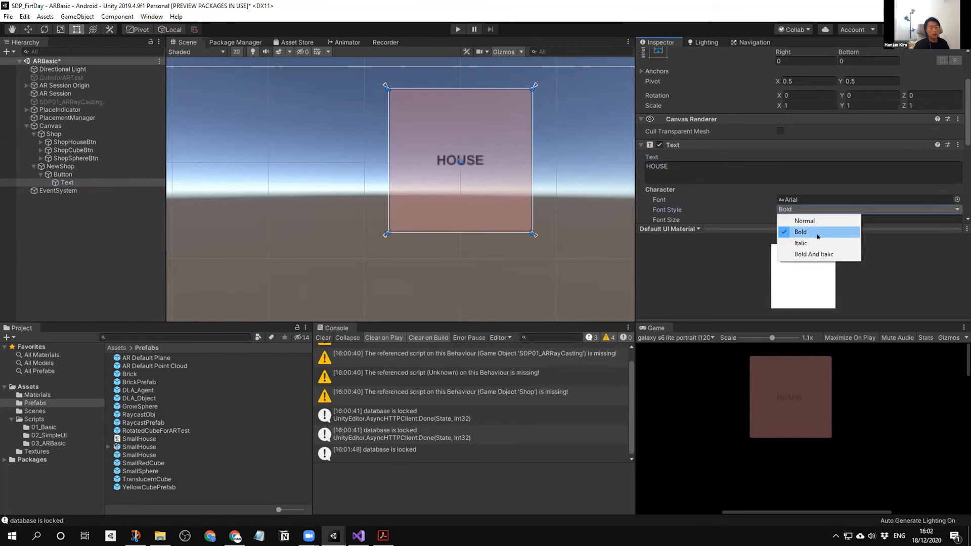
pyautogui.click(811, 244)
pyautogui.click(812, 210)
pyautogui.click(811, 231)
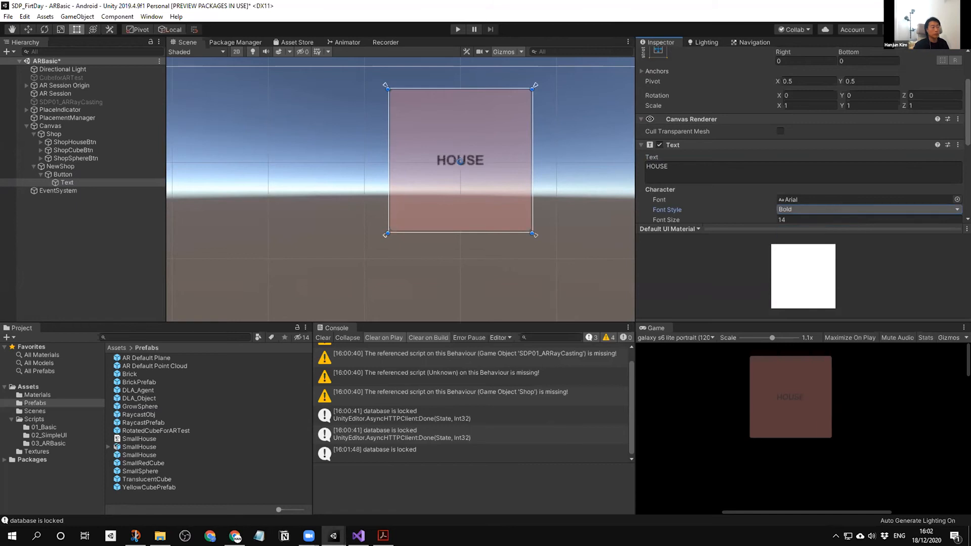
# - Check which fonts are available for the label and open the project's Textures folder
pyautogui.click(957, 199)
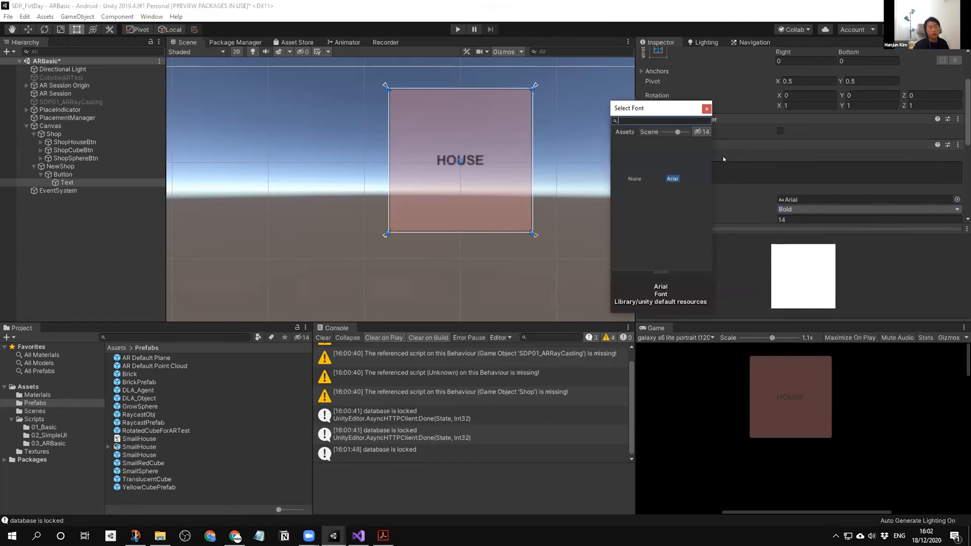
pyautogui.click(705, 109)
pyautogui.click(36, 451)
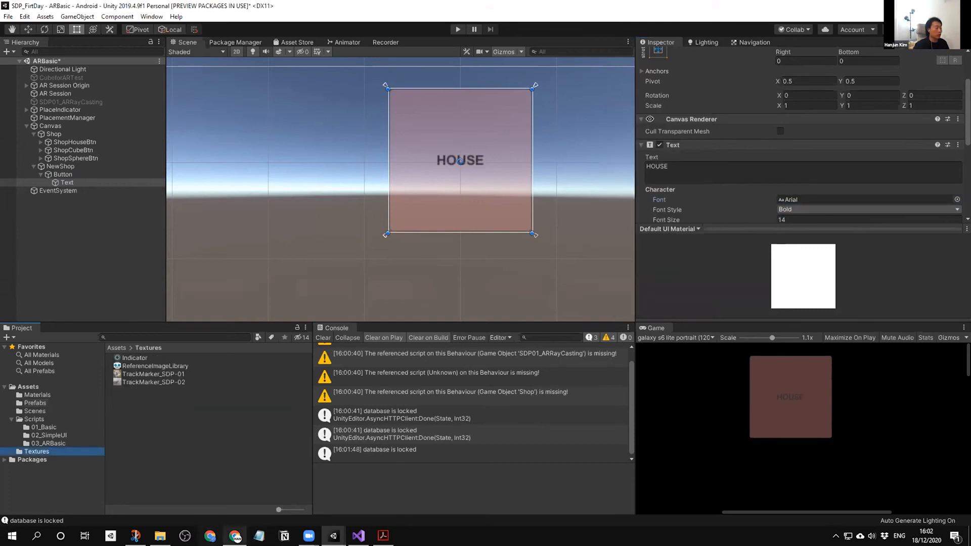
# - Switch to a new File Explorer window, open the Fonts folder in C:\Windows, and move the window to show more fonts
pyautogui.click(160, 536)
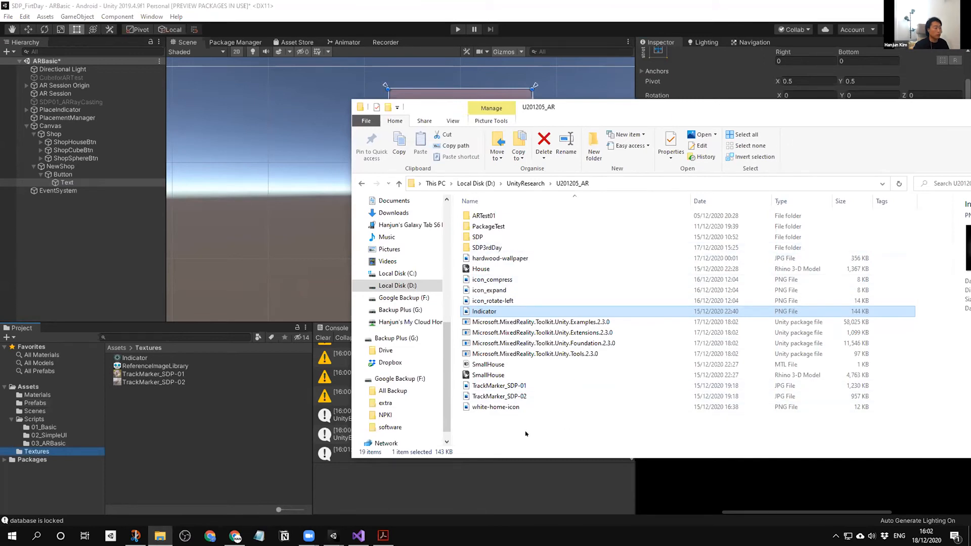
pyautogui.rightClick(160, 536)
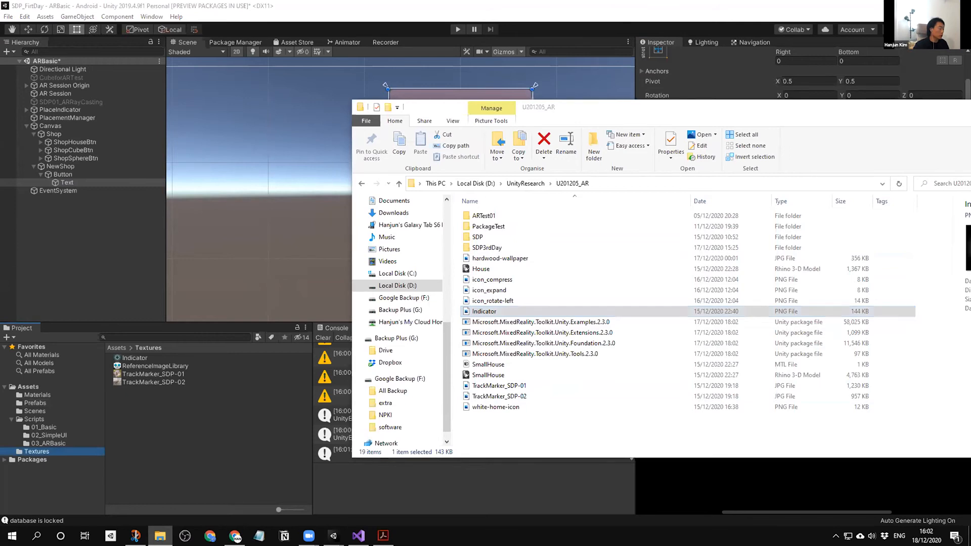
pyautogui.click(171, 483)
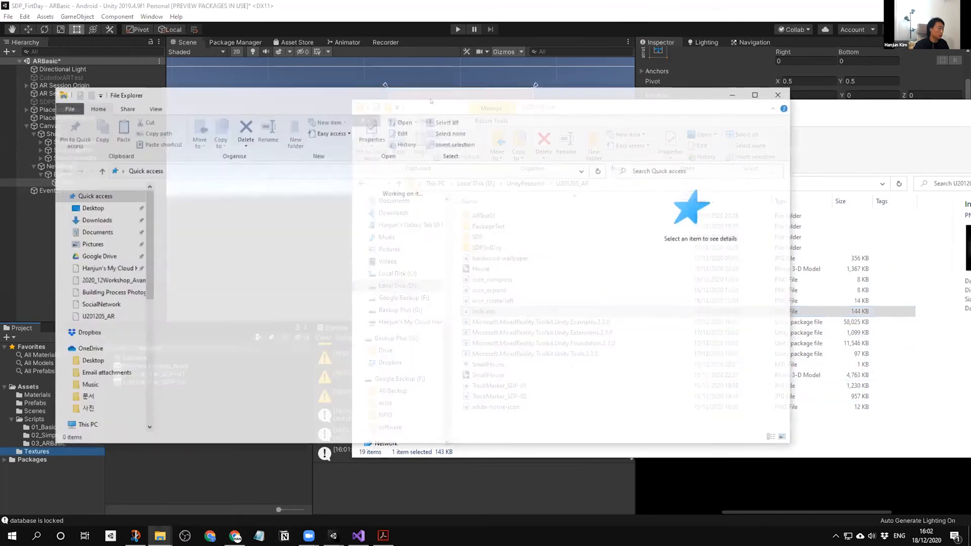
pyautogui.scroll(-7, 506, 329)
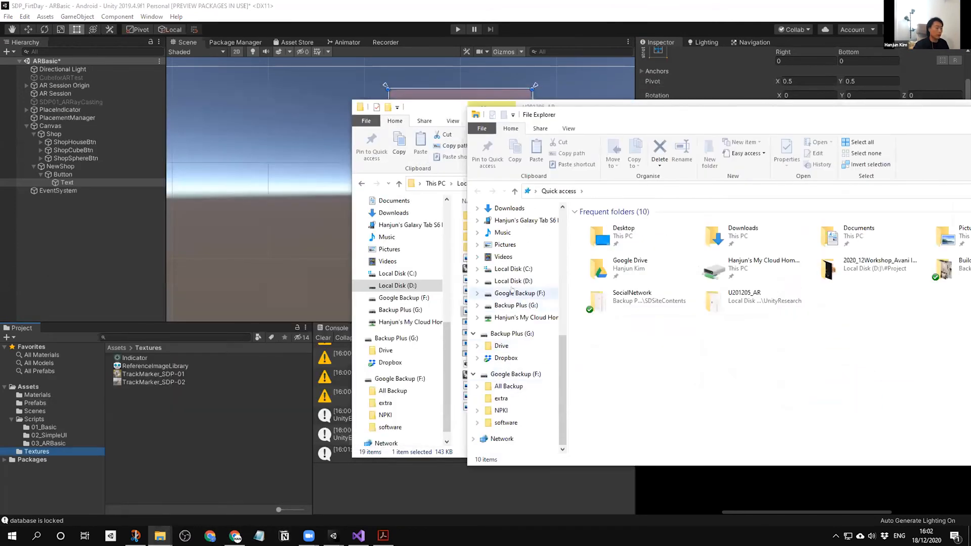
pyautogui.click(513, 269)
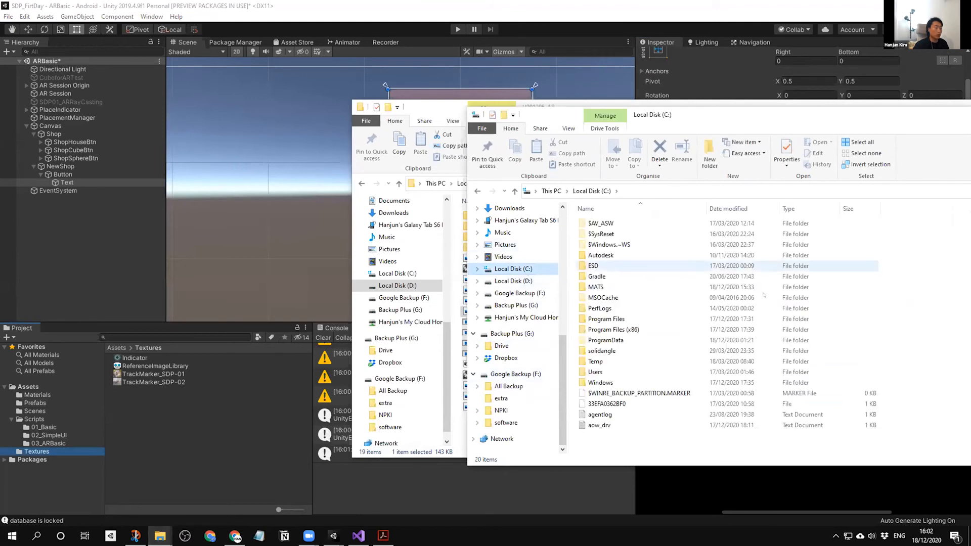
pyautogui.doubleClick(601, 383)
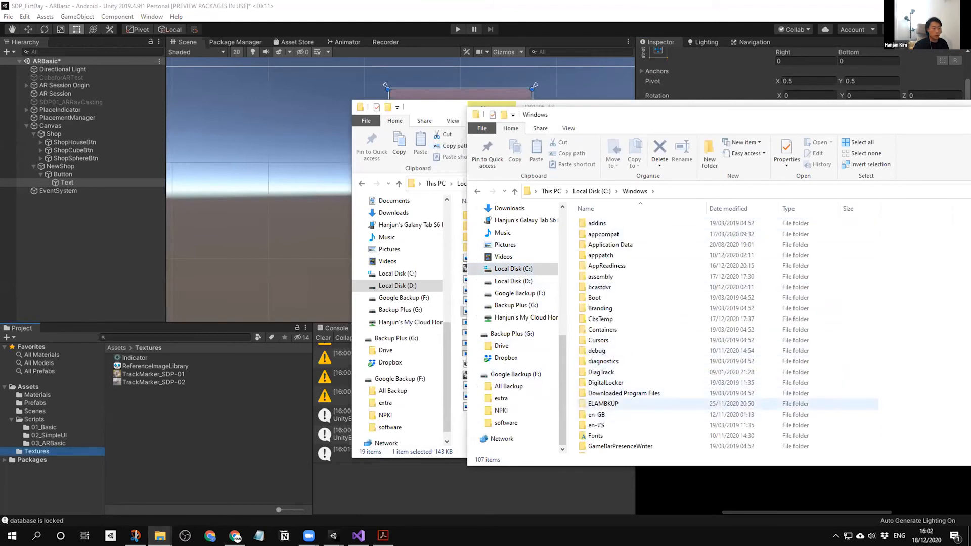
pyautogui.doubleClick(596, 434)
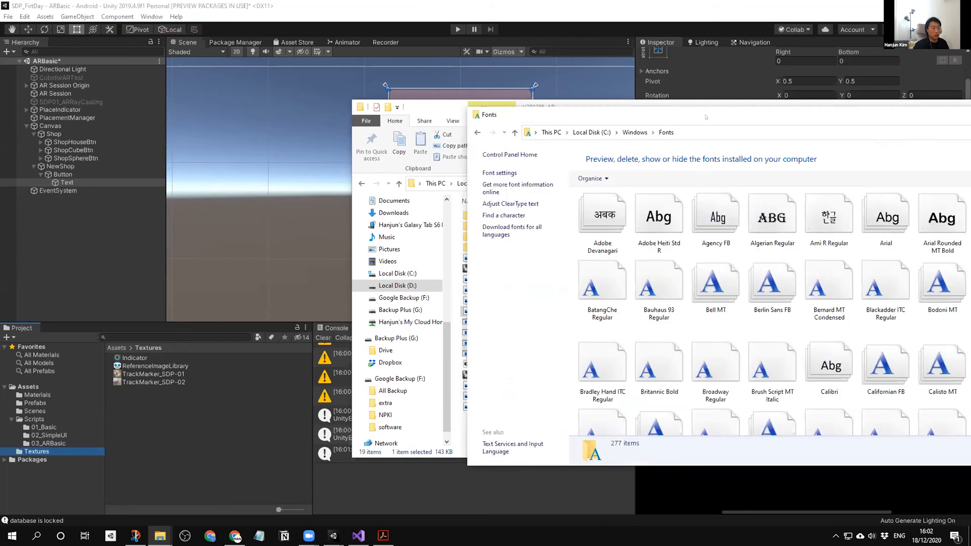
pyautogui.moveTo(744, 112); pyautogui.dragTo(577, 74)
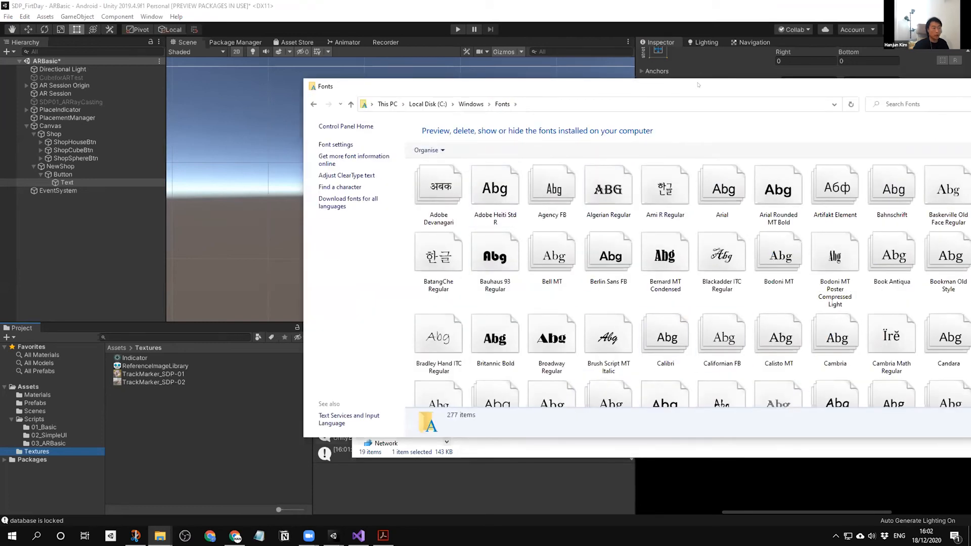
# - Import the Futura font family from the Windows Fonts folder into the project's Textures folder
pyautogui.moveTo(698, 85); pyautogui.dragTo(622, 85)
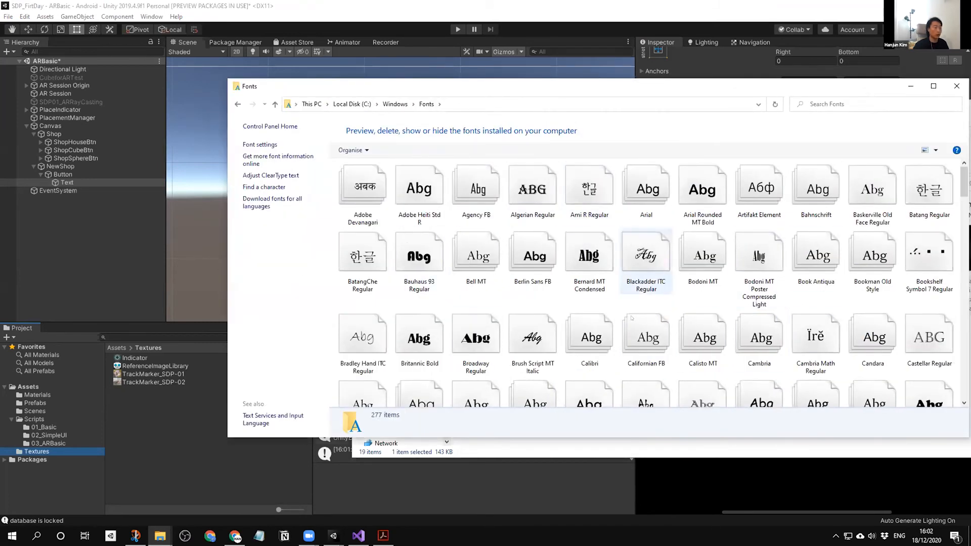
pyautogui.scroll(-10, 631, 317)
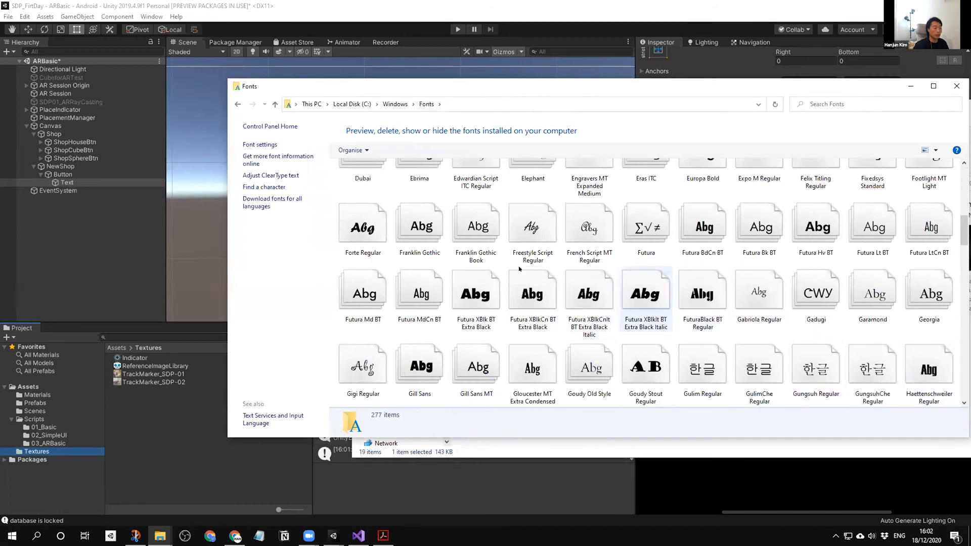
pyautogui.moveTo(656, 207); pyautogui.dragTo(151, 434)
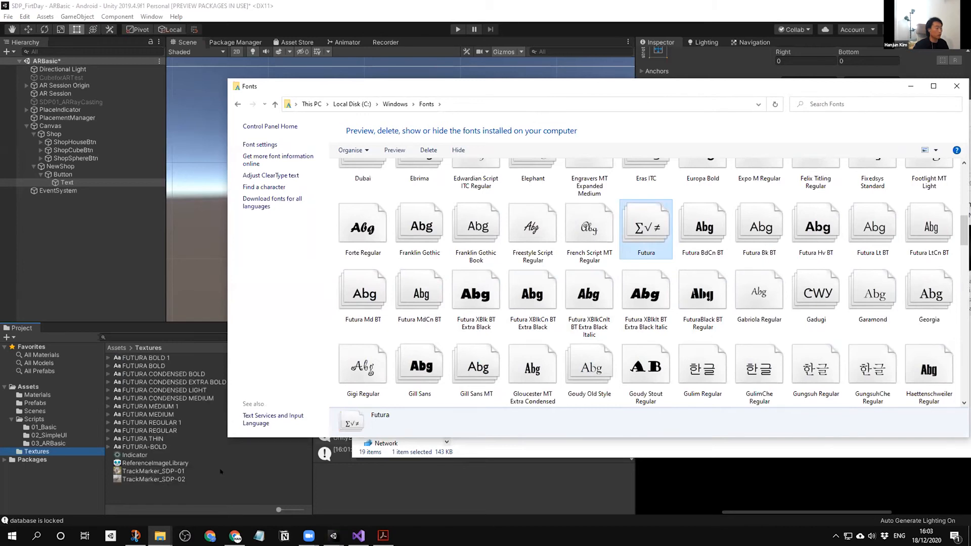
pyautogui.click(220, 472)
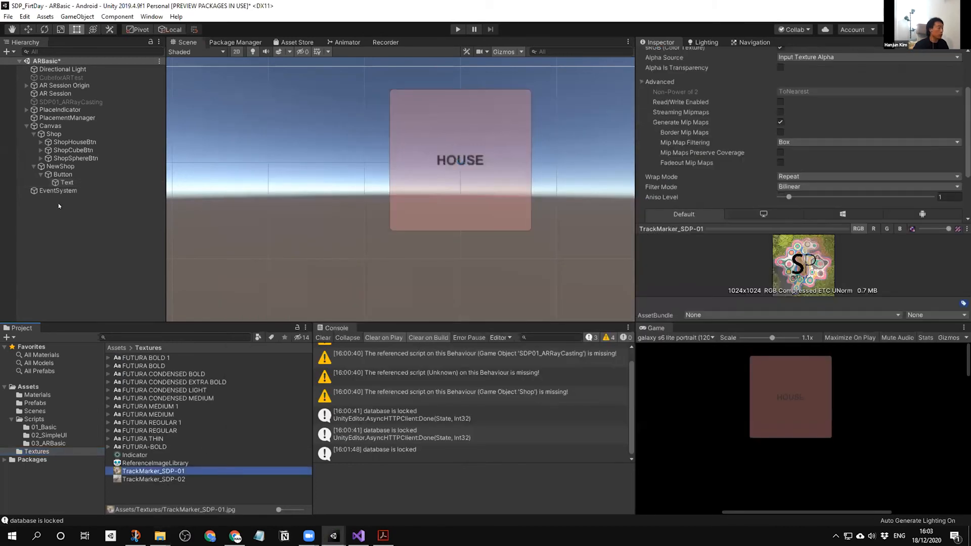
# - Try several Futura fonts on the new button's HOUSE label and set its font to FUTURA MEDIUM
pyautogui.click(67, 183)
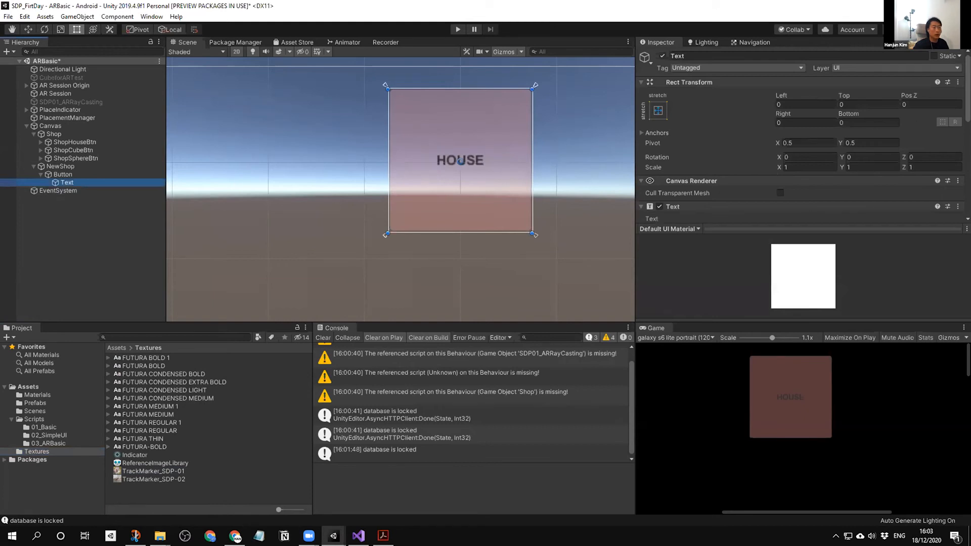
pyautogui.scroll(-3, 802, 152)
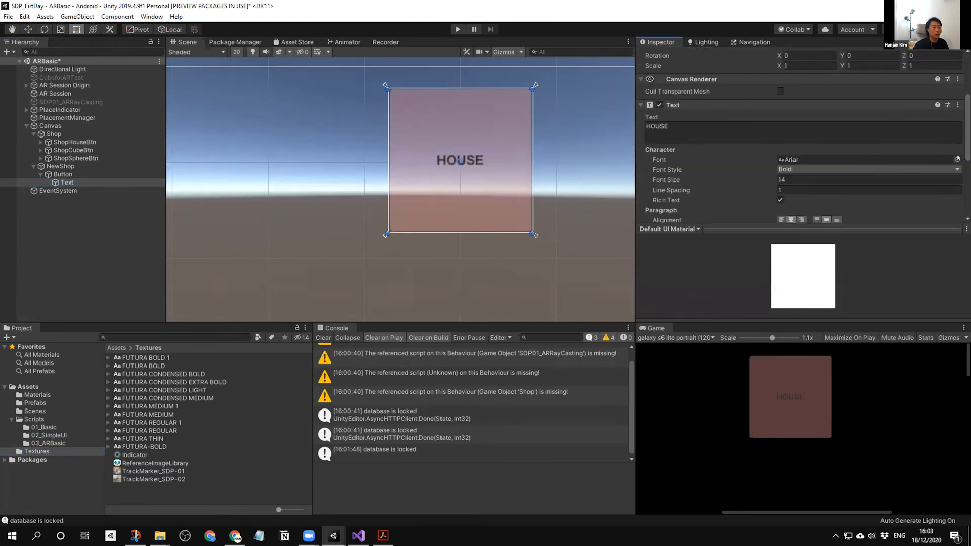
pyautogui.click(957, 159)
pyautogui.click(680, 202)
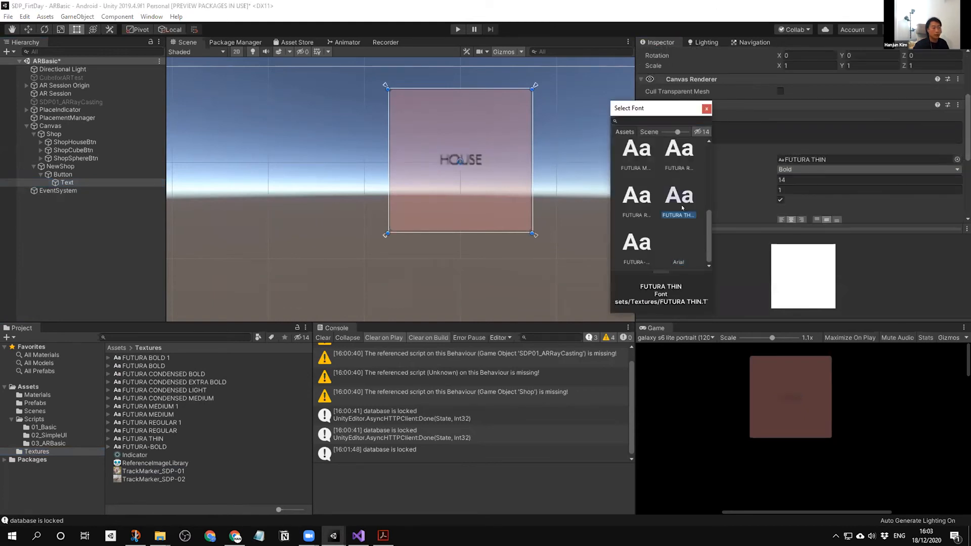
pyautogui.click(635, 199)
pyautogui.click(635, 155)
pyautogui.click(667, 152)
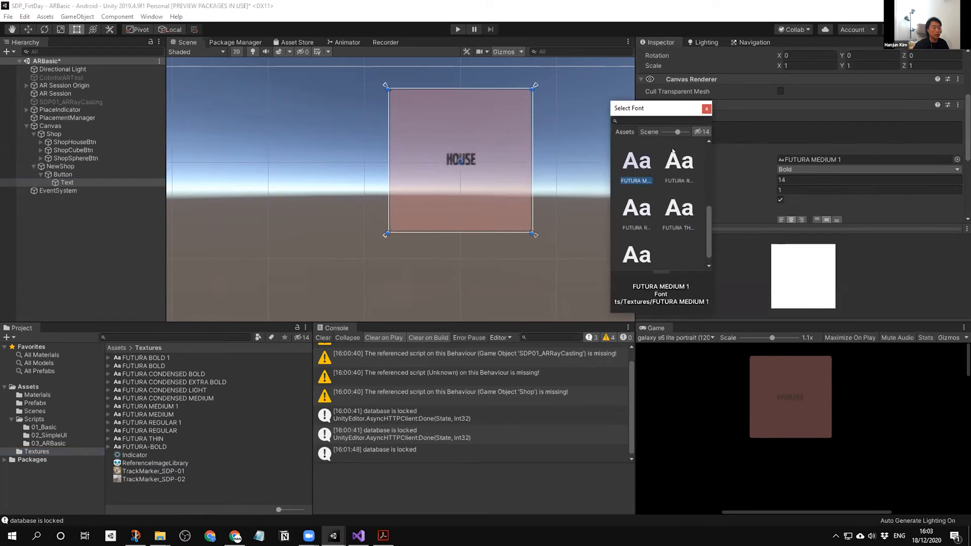
pyautogui.scroll(1, 683, 190)
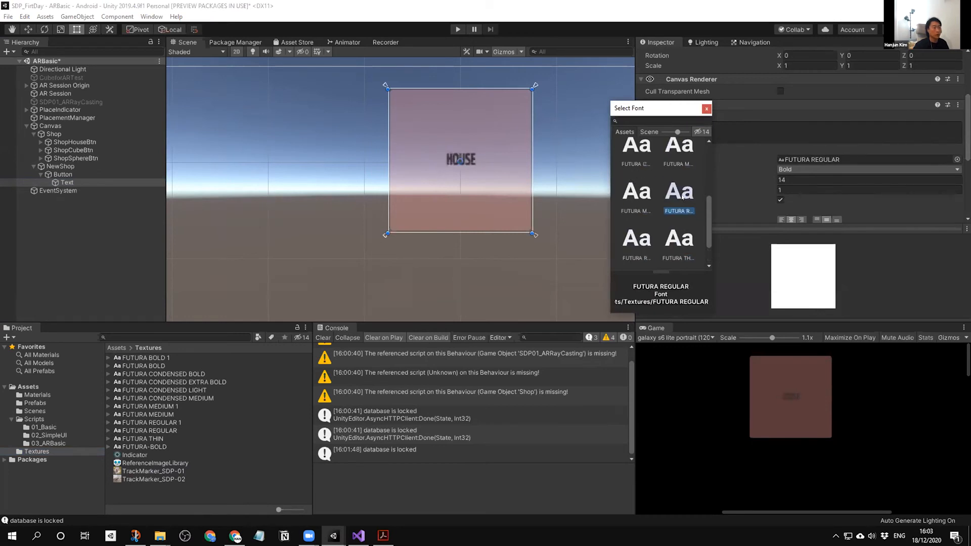
pyautogui.click(684, 150)
pyautogui.scroll(1, 634, 175)
pyautogui.click(634, 176)
pyautogui.click(664, 148)
pyautogui.click(706, 108)
# - Set the HOUSE label's font size to 35 and its color to white (FFFFFF)
pyautogui.moveTo(669, 180); pyautogui.dragTo(682, 181)
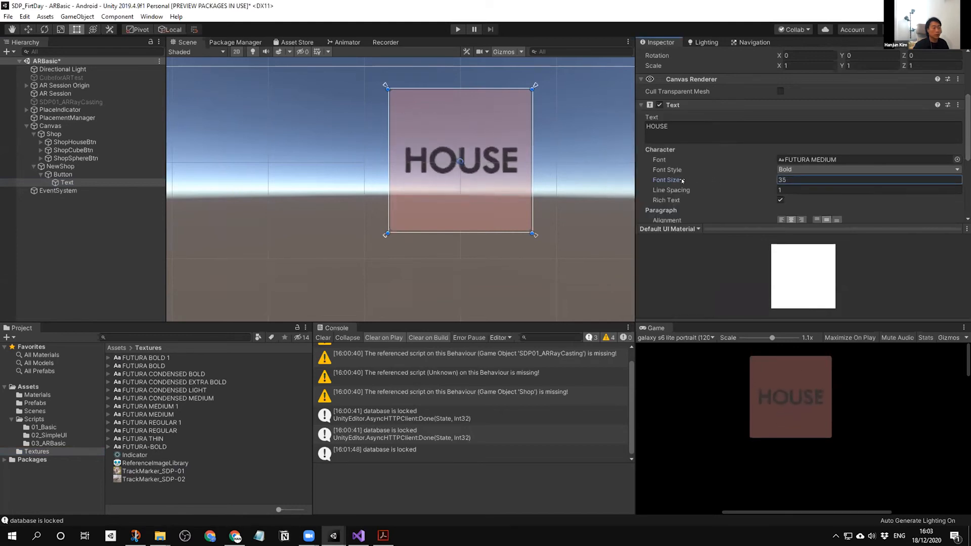
pyautogui.scroll(-5, 804, 152)
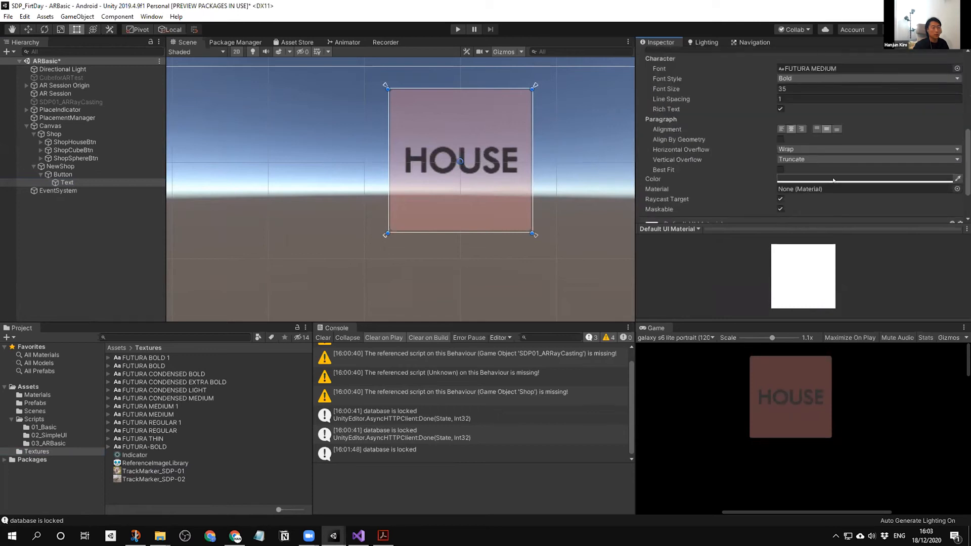
pyautogui.click(865, 180)
pyautogui.click(573, 275)
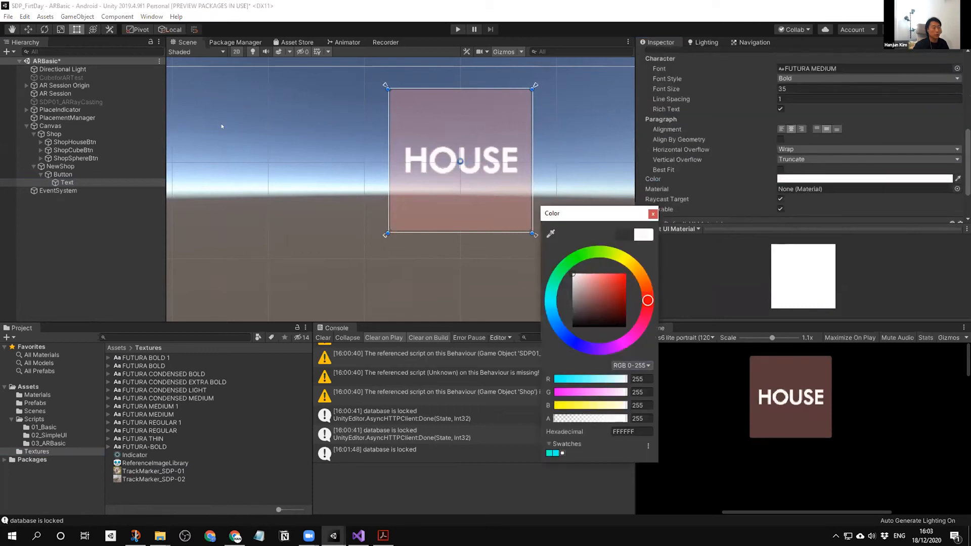
pyautogui.click(651, 214)
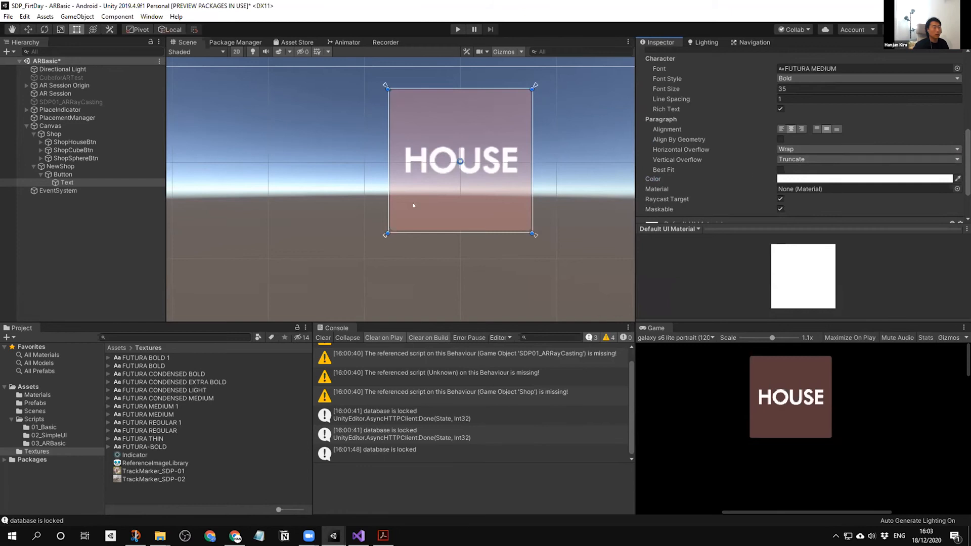
# - Review the canvas layout and check the On Click event assigned to ShopHouseBtn
pyautogui.click(341, 196)
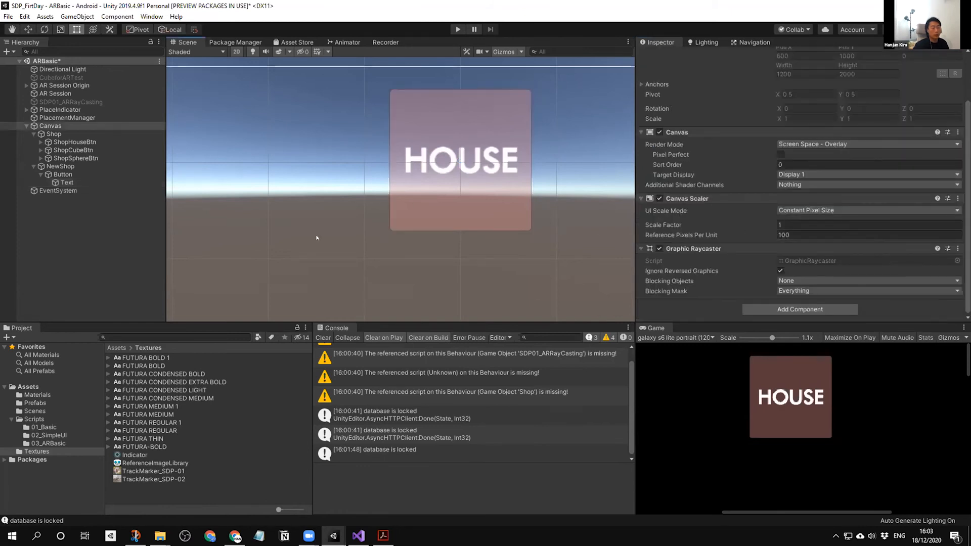
pyautogui.scroll(-6, 390, 213)
pyautogui.scroll(7, 396, 118)
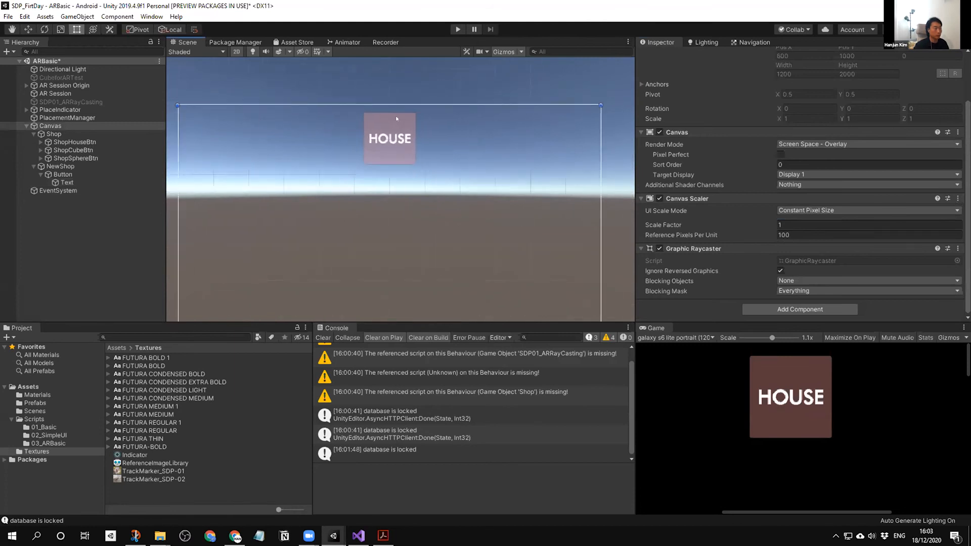
pyautogui.scroll(-2, 397, 118)
pyautogui.click(54, 143)
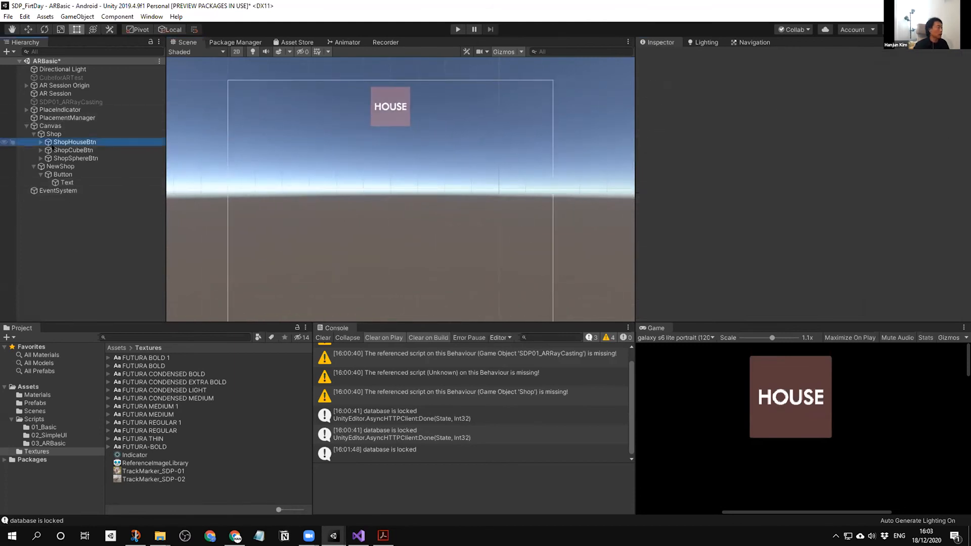
pyautogui.scroll(-10, 908, 190)
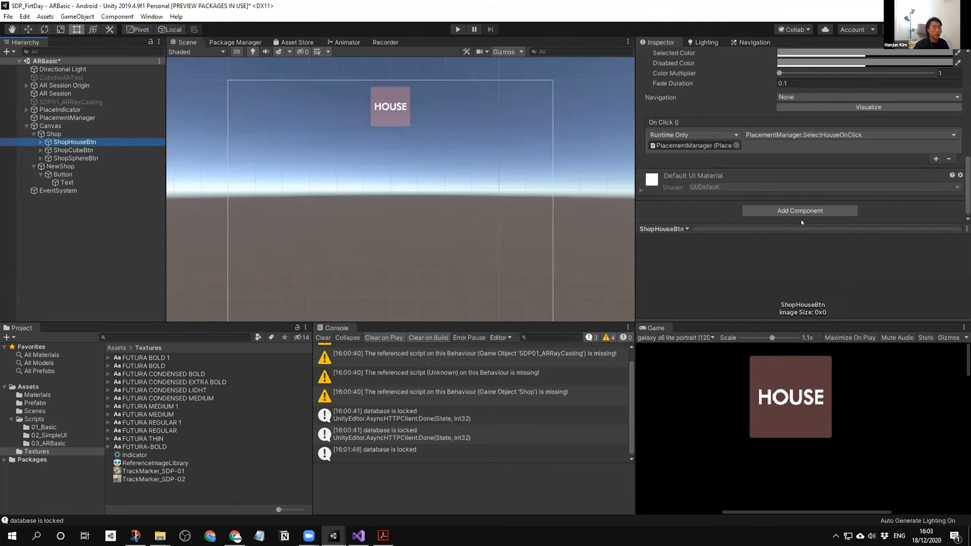
pyautogui.click(66, 204)
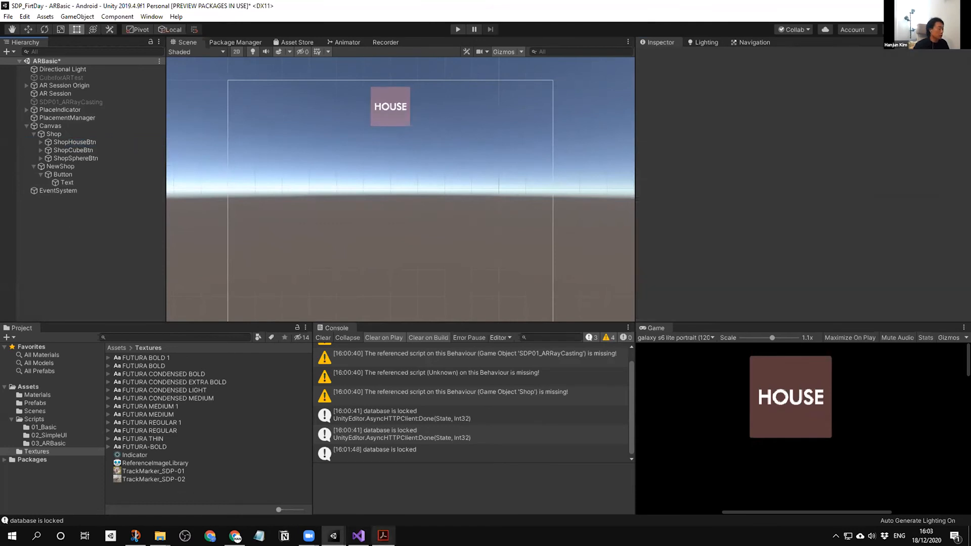
# - Switch to Visual Studio and review the SelectHouseOnClick, SelectCubeOnClick and SelectSphereOnClick methods in PlacementManager.cs
pyautogui.click(358, 536)
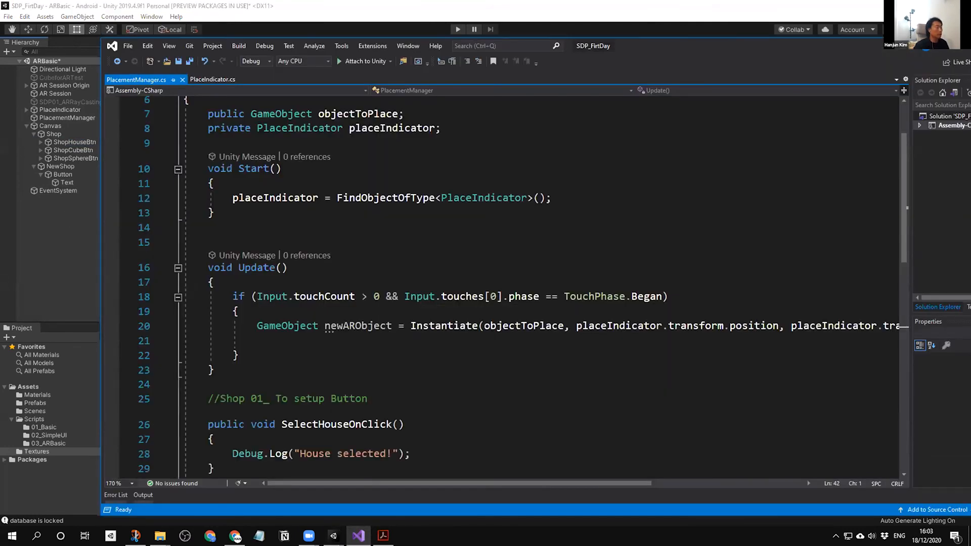
pyautogui.scroll(-5, 501, 288)
pyautogui.click(208, 206)
pyautogui.moveTo(208, 206); pyautogui.dragTo(214, 403)
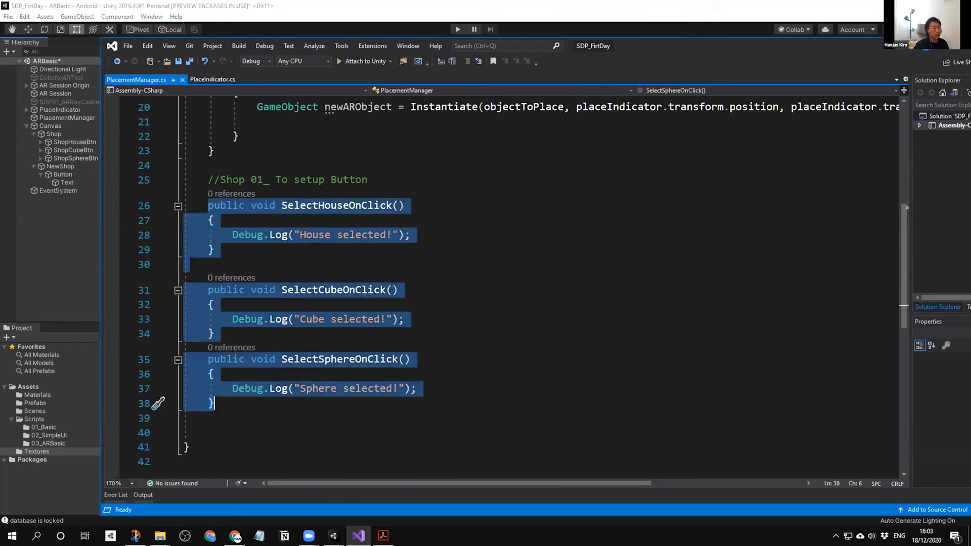
pyautogui.click(490, 376)
pyautogui.click(282, 206)
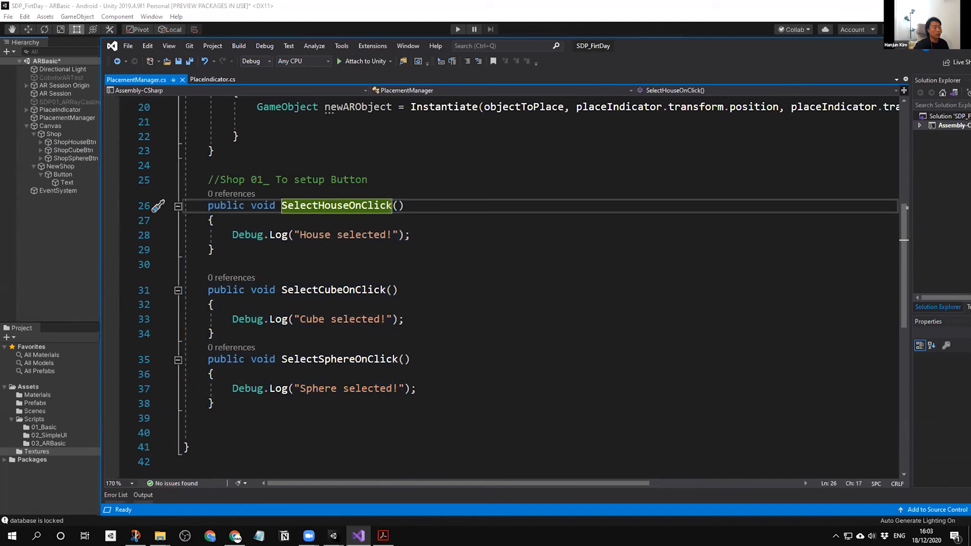
pyautogui.click(214, 220)
pyautogui.moveTo(405, 206); pyautogui.dragTo(276, 206)
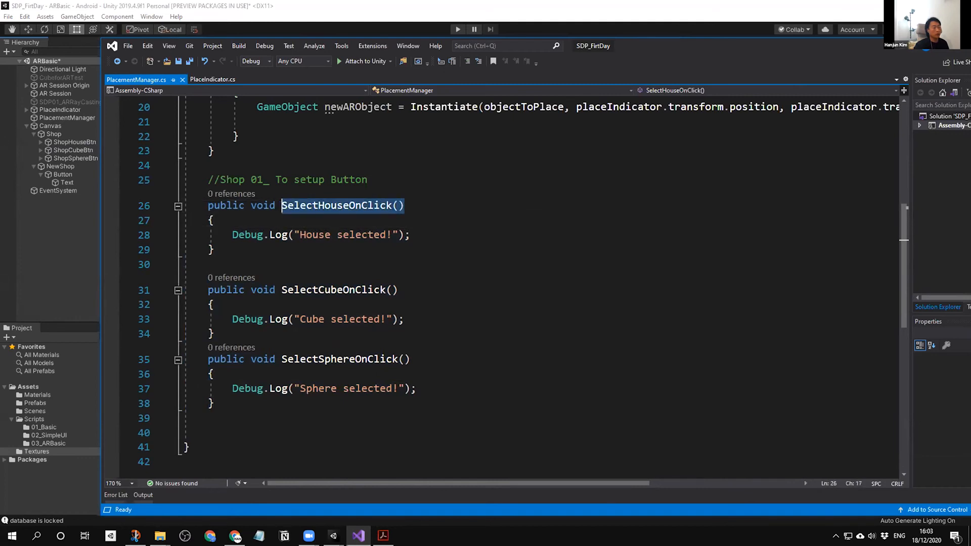
pyautogui.moveTo(400, 290); pyautogui.dragTo(183, 290)
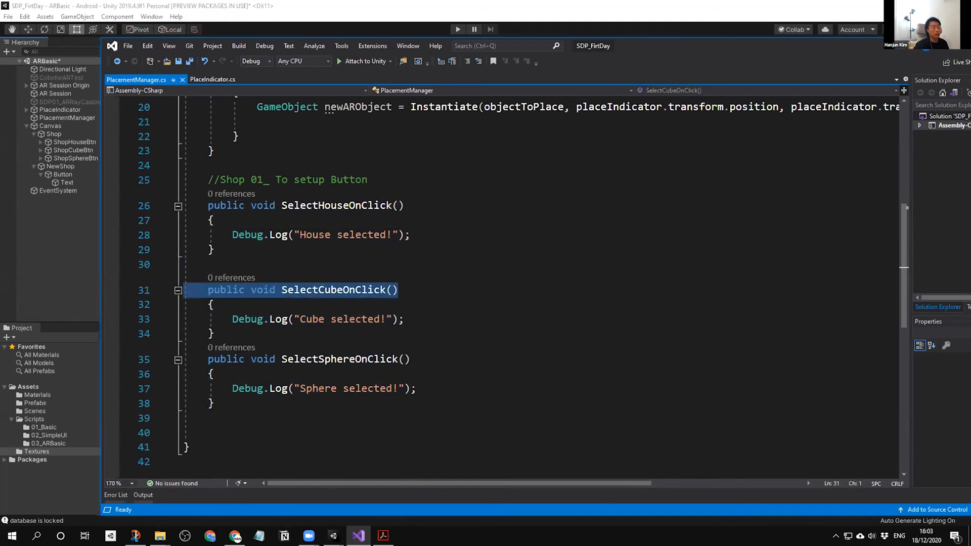
pyautogui.moveTo(208, 418); pyautogui.dragTo(168, 201)
# - Examine the Debug.Log messages inside the house, cube and sphere selection methods
pyautogui.click(214, 304)
pyautogui.moveTo(410, 234); pyautogui.dragTo(232, 235)
pyautogui.moveTo(404, 320); pyautogui.dragTo(232, 319)
pyautogui.moveTo(416, 389); pyautogui.dragTo(233, 389)
pyautogui.click(312, 235)
pyautogui.click(317, 333)
pyautogui.click(325, 388)
pyautogui.click(344, 290)
# - Return to Unity and set the font of ShopHouseBtn's child Text to FUTURA CONDENSED BOLD
pyautogui.click(44, 213)
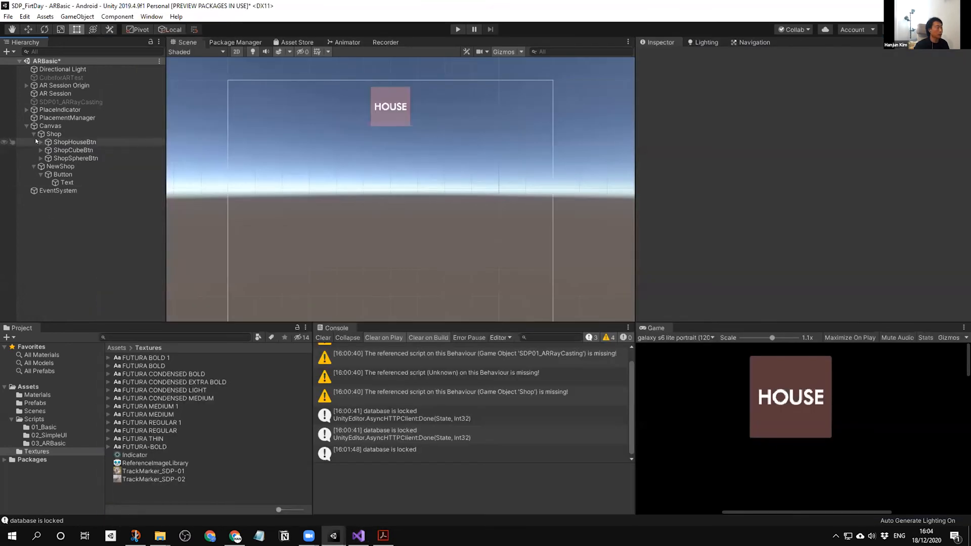
pyautogui.click(40, 142)
pyautogui.click(67, 150)
pyautogui.scroll(-2, 356, 223)
pyautogui.scroll(-3, 356, 223)
pyautogui.scroll(5, 343, 281)
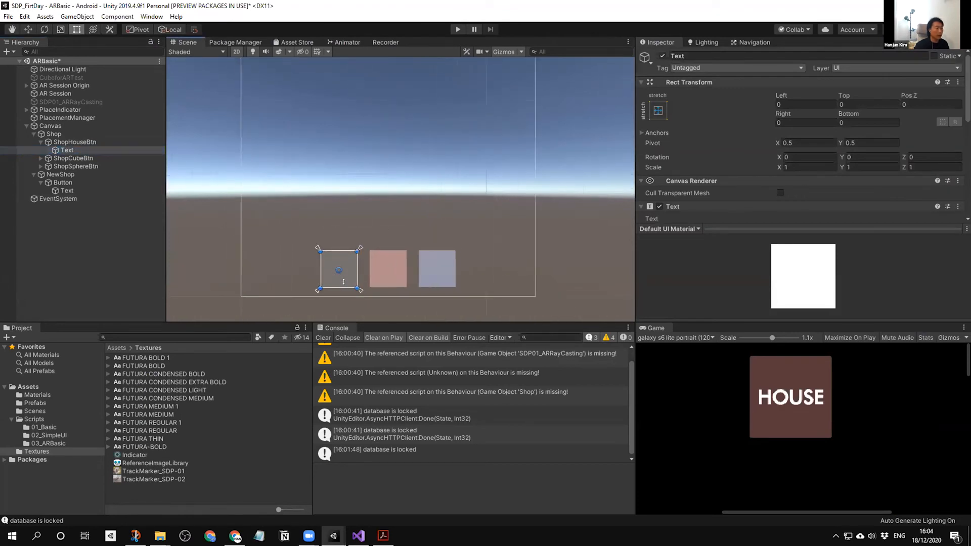
pyautogui.scroll(-5, 859, 152)
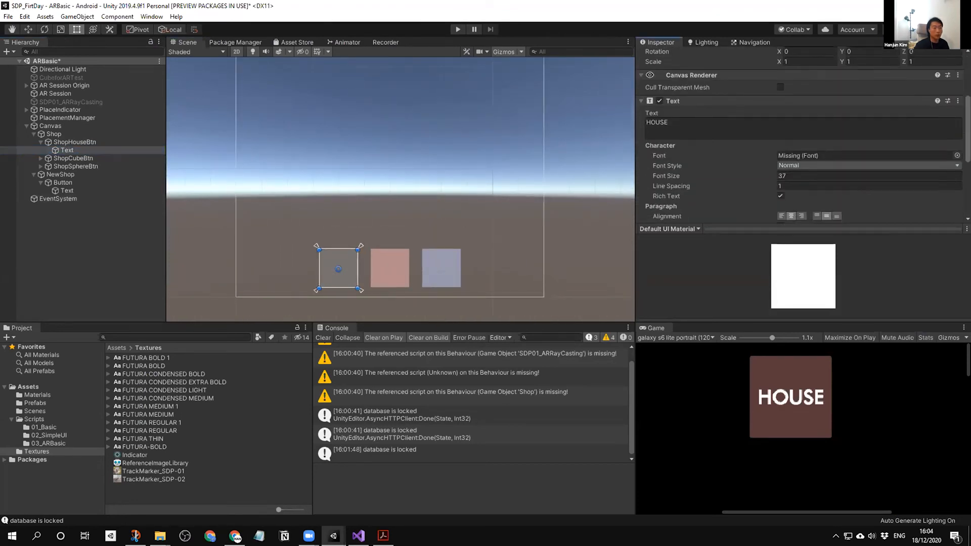
pyautogui.click(956, 146)
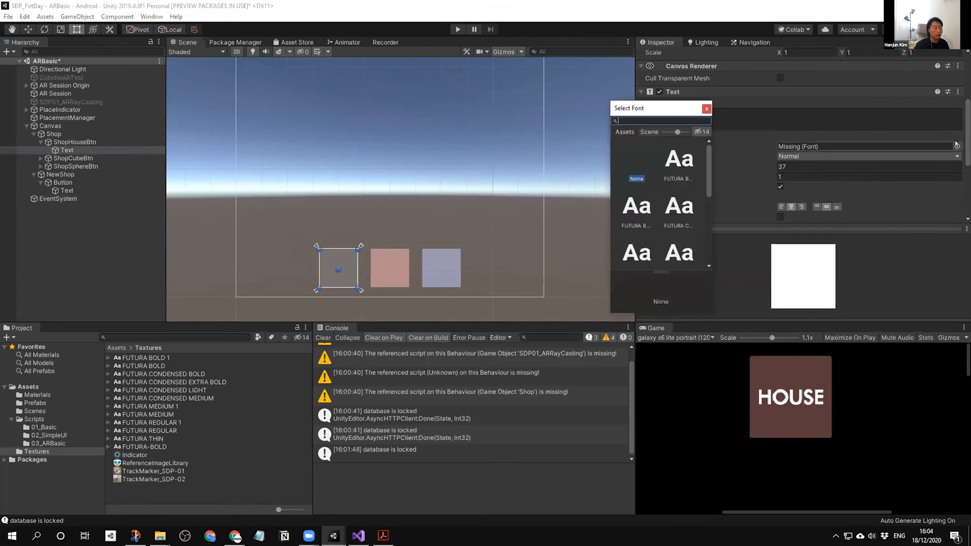
pyautogui.click(673, 207)
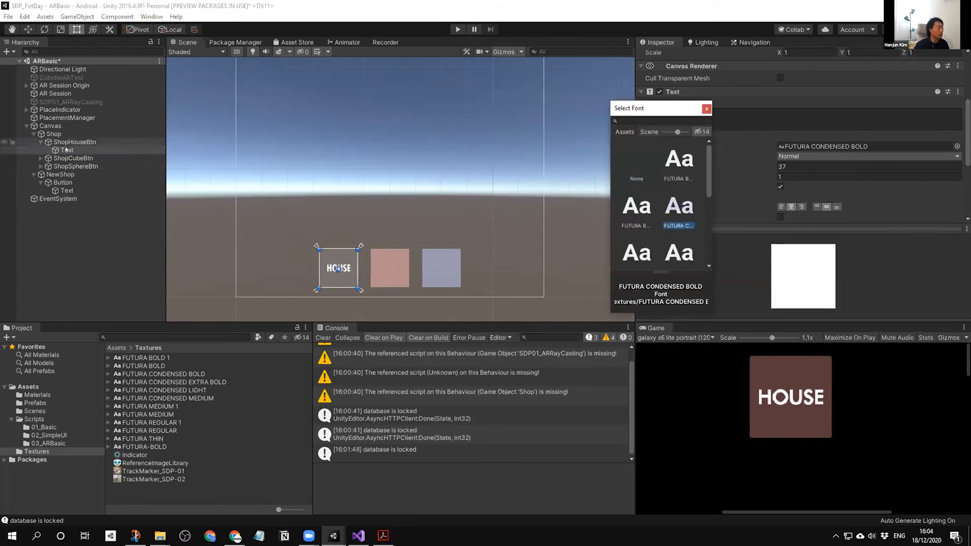
# - Set the font of ShopCubeBtn's child Text to FUTURA CONDENSED BOLD
pyautogui.click(41, 158)
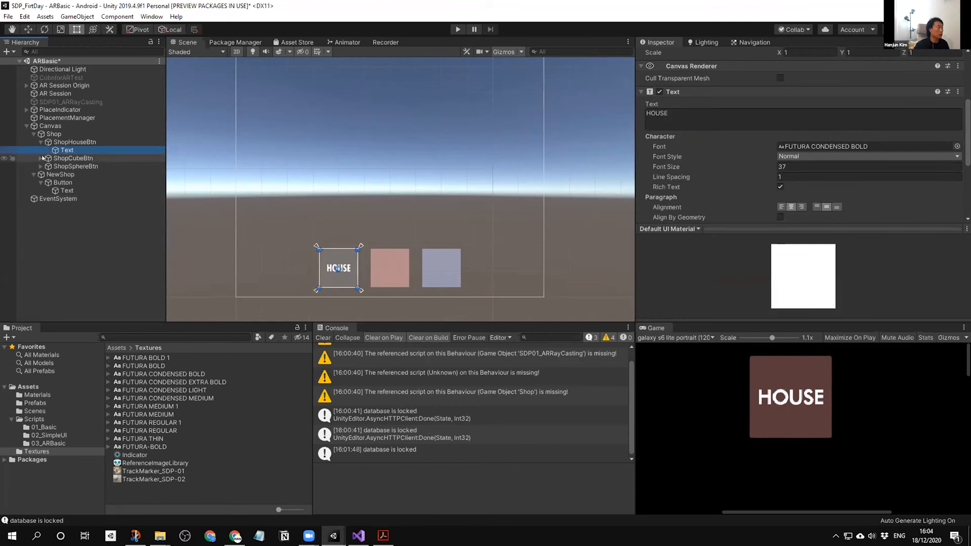
pyautogui.click(68, 166)
pyautogui.click(957, 146)
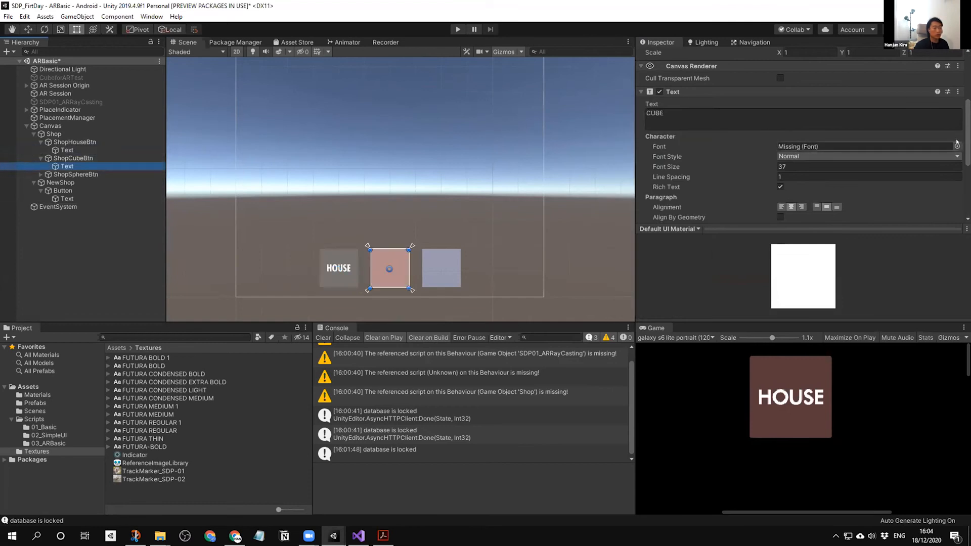
pyautogui.click(673, 206)
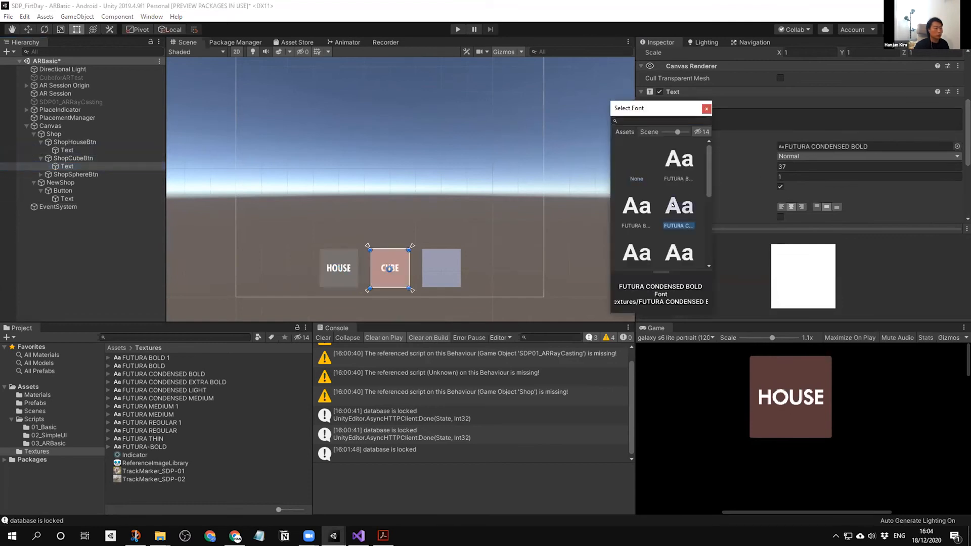
# - Set the font of ShopSphereBtn's child Text to FUTURA CONDENSED BOLD and close the font picker
pyautogui.click(42, 175)
pyautogui.click(41, 174)
pyautogui.click(67, 183)
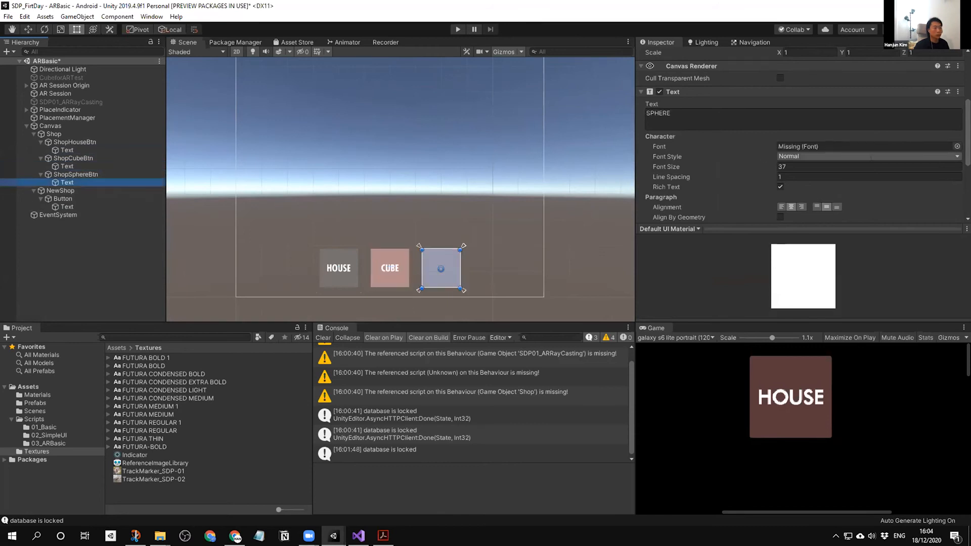
pyautogui.click(957, 146)
pyautogui.click(679, 207)
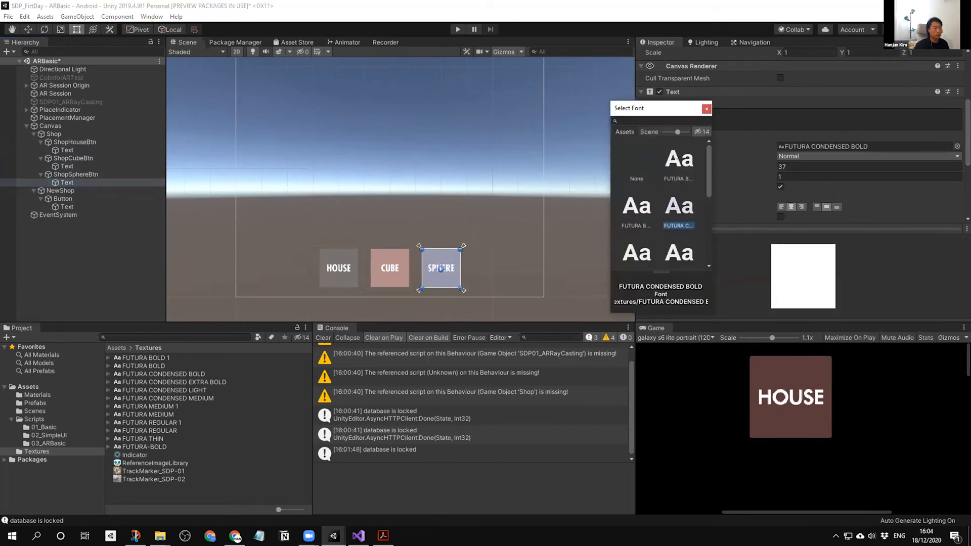
pyautogui.click(705, 110)
# - Inspect the three labelled shop buttons in the canvas and start Play mode to test the scene
pyautogui.click(422, 197)
pyautogui.scroll(3, 447, 281)
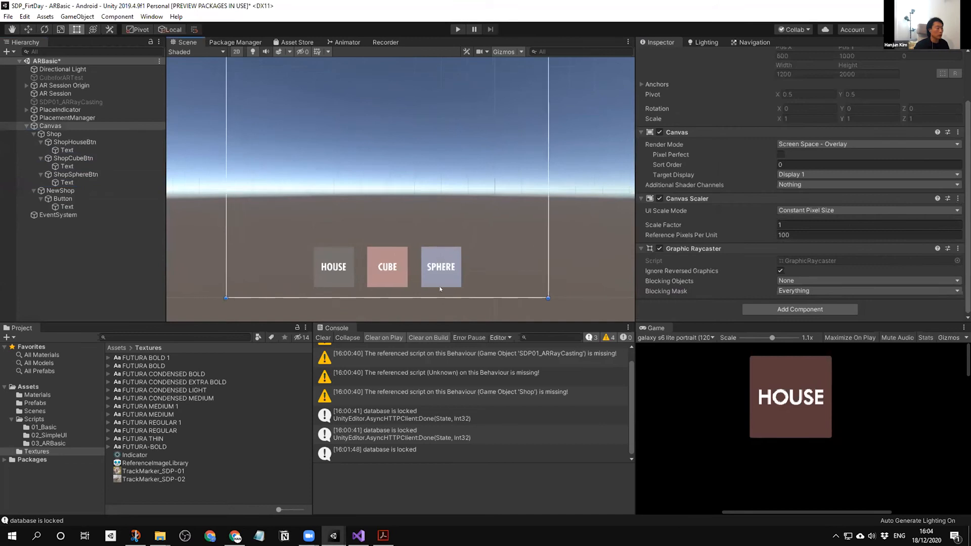
pyautogui.scroll(1, 447, 280)
pyautogui.moveTo(447, 280); pyautogui.dragTo(470, 233, button='middle')
pyautogui.click(457, 30)
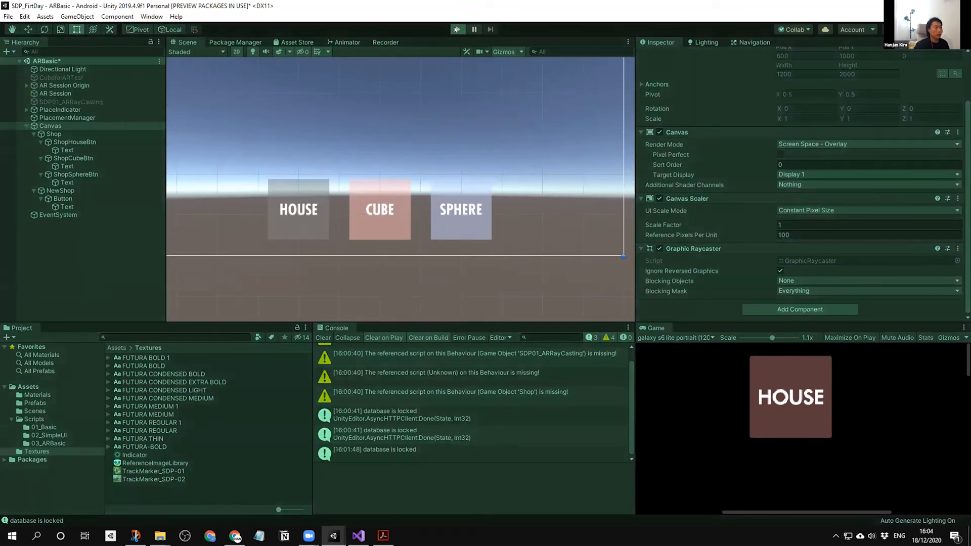
# - Stop Play mode and add an empty On Click entry to the Button under NewShop
pyautogui.click(456, 30)
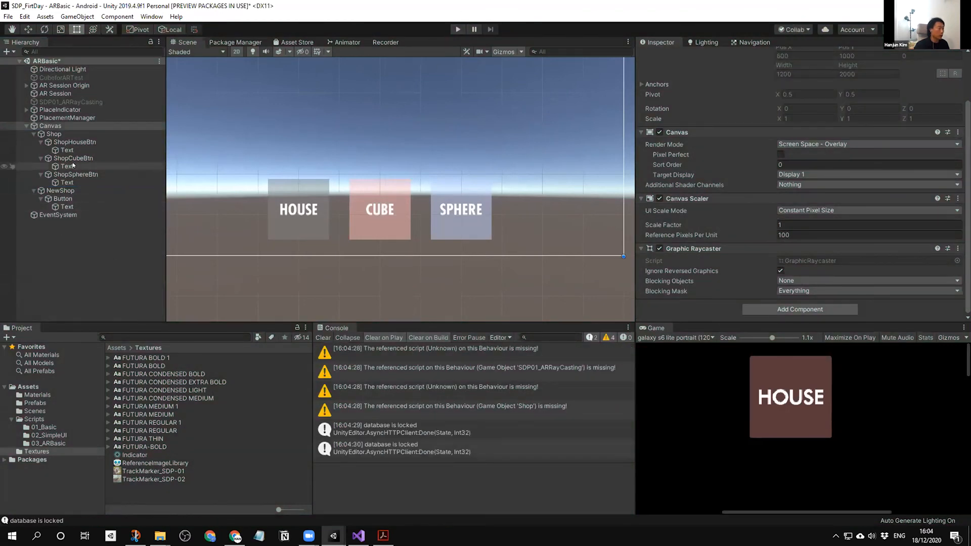
pyautogui.click(63, 199)
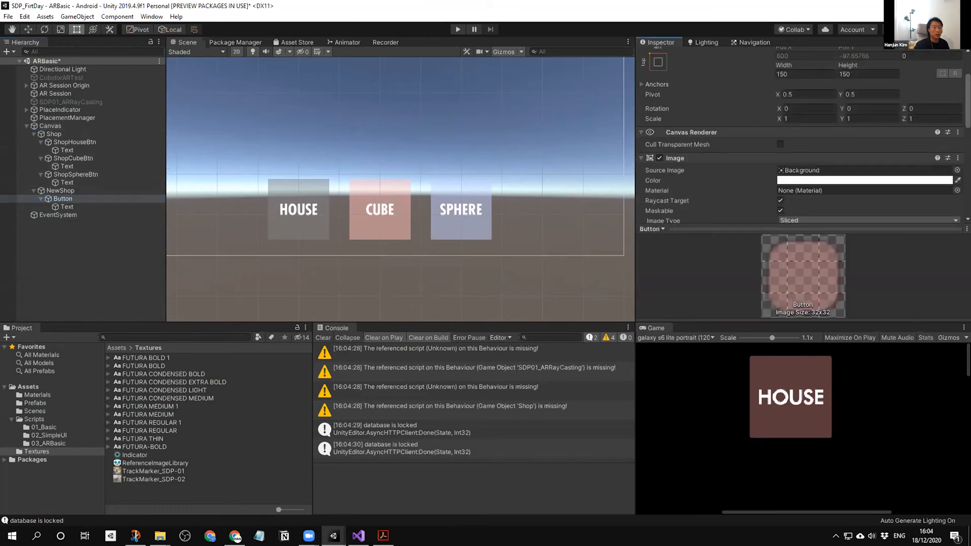
pyautogui.scroll(-10, 956, 127)
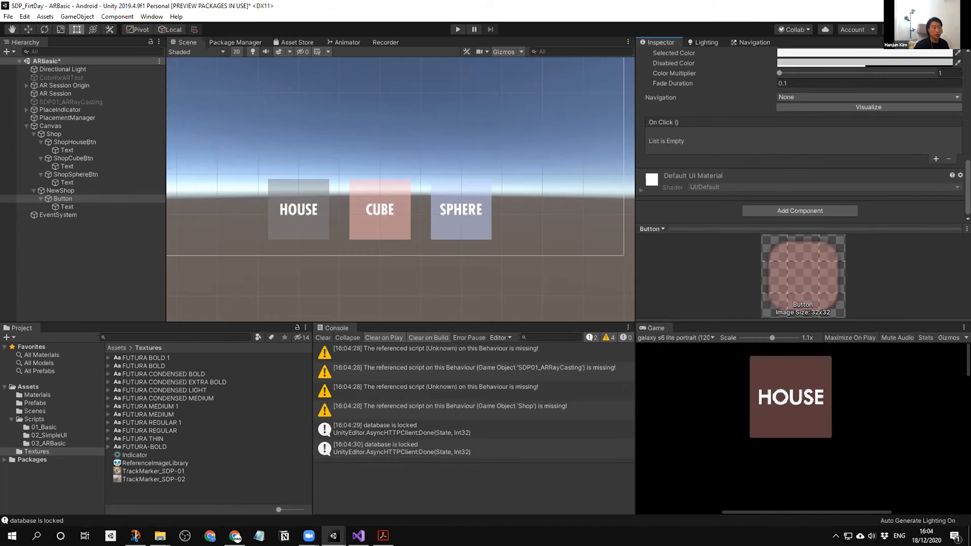
pyautogui.click(936, 158)
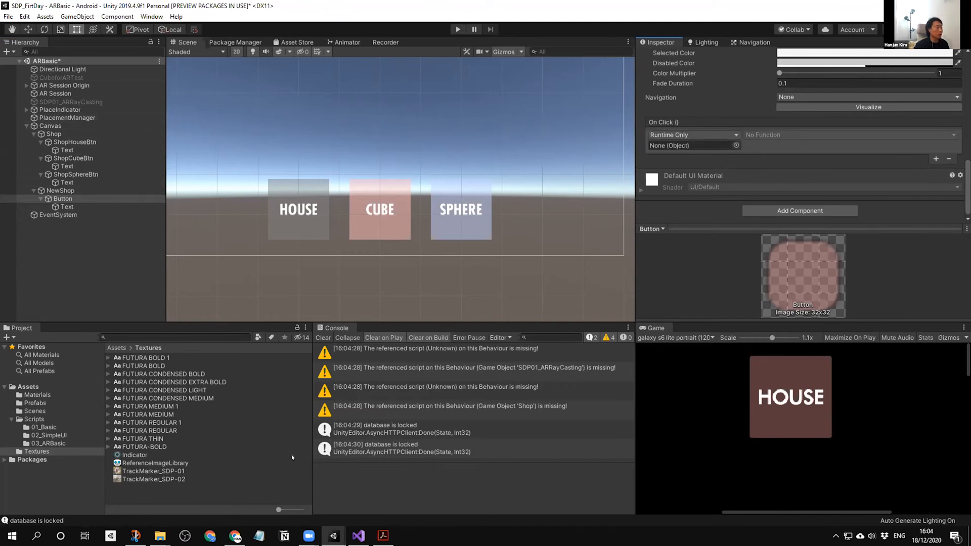
# - Check the click methods in the PlacementManager script, then assign the PlacementManager object to the NewShop Button's On Click entry
pyautogui.click(365, 534)
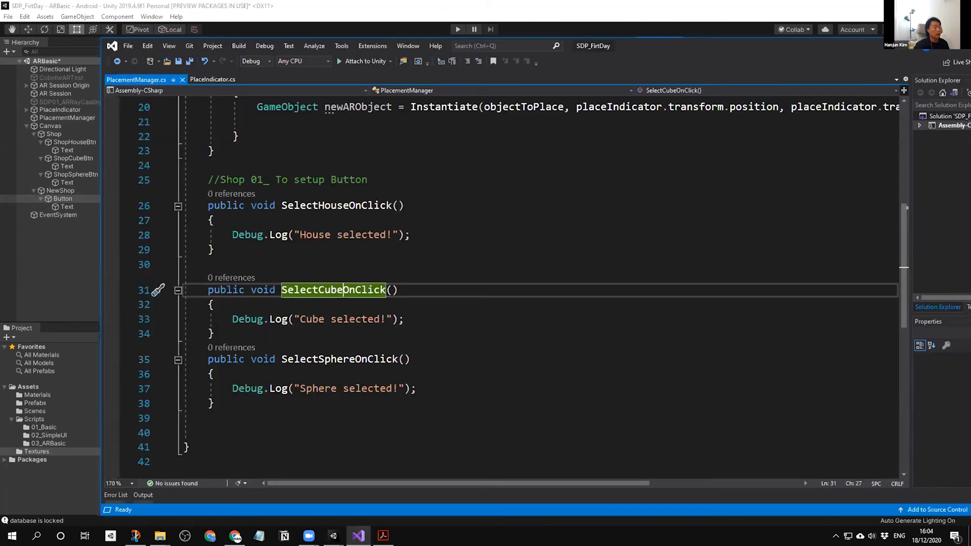
pyautogui.click(101, 248)
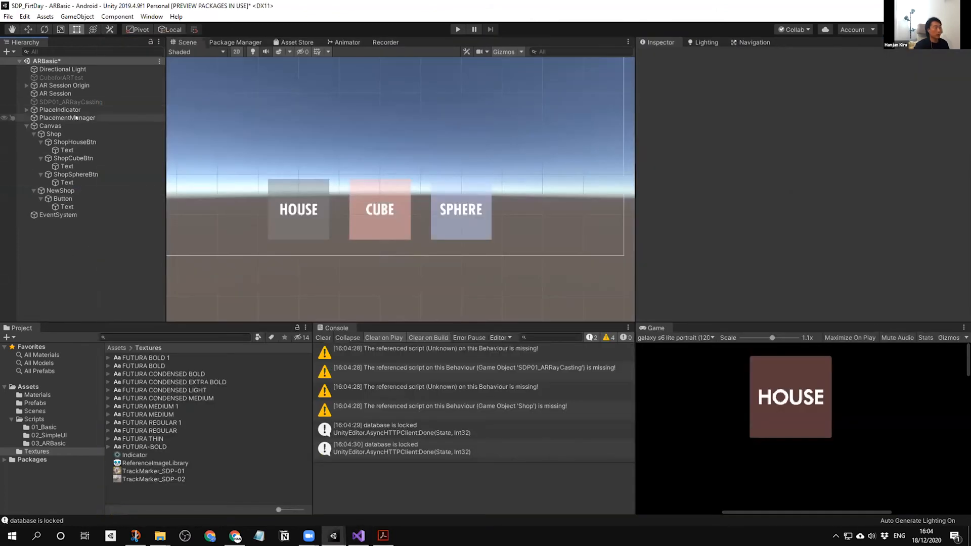
pyautogui.click(60, 199)
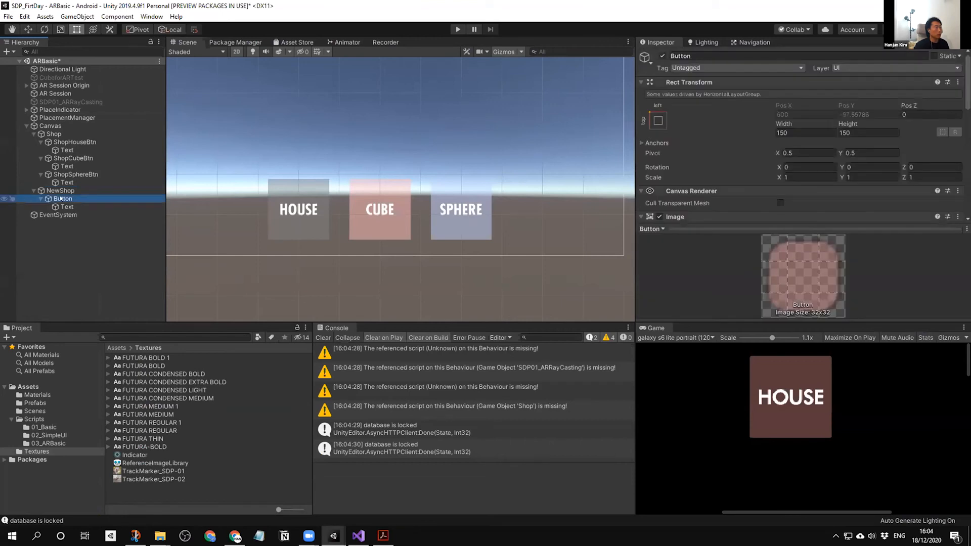
pyautogui.scroll(-10, 665, 173)
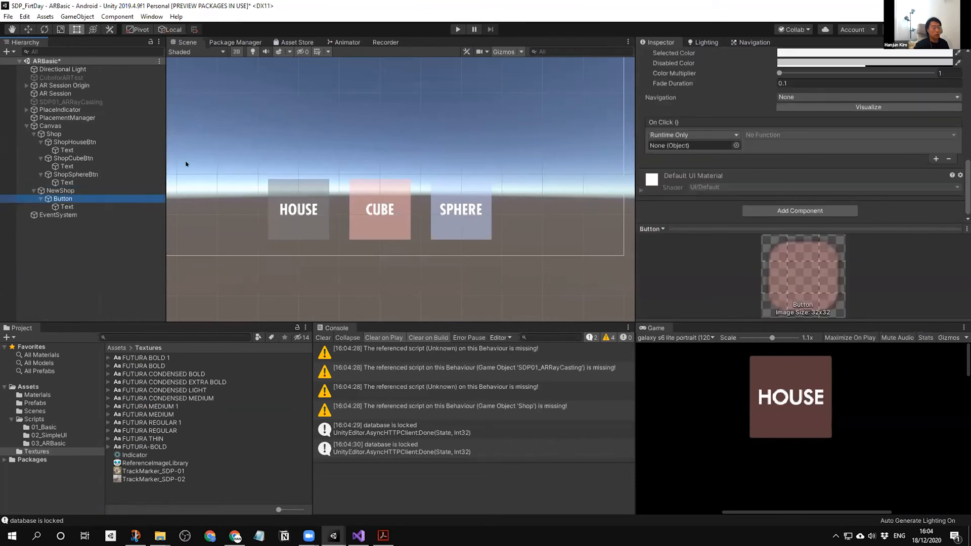
pyautogui.moveTo(87, 119); pyautogui.dragTo(311, 118)
pyautogui.moveTo(572, 126); pyautogui.dragTo(676, 148)
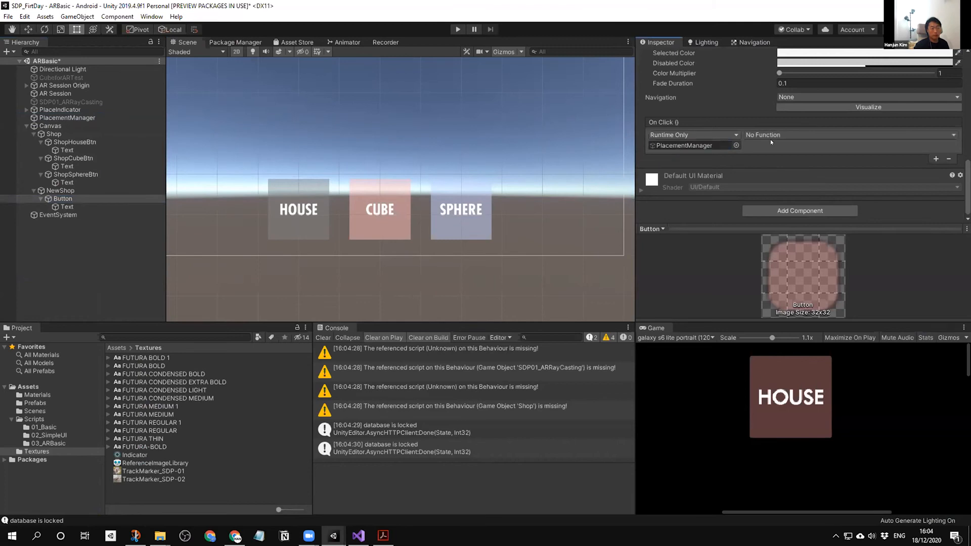
# - Set the Button's On Click function to PlacementManager.SelectHouseOnClick and save the scene
pyautogui.click(794, 134)
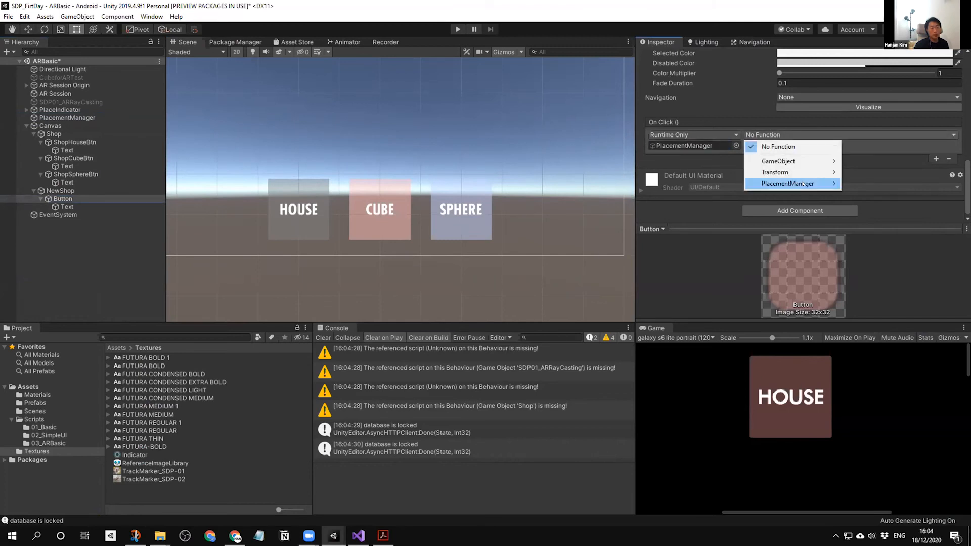
pyautogui.moveTo(803, 183)
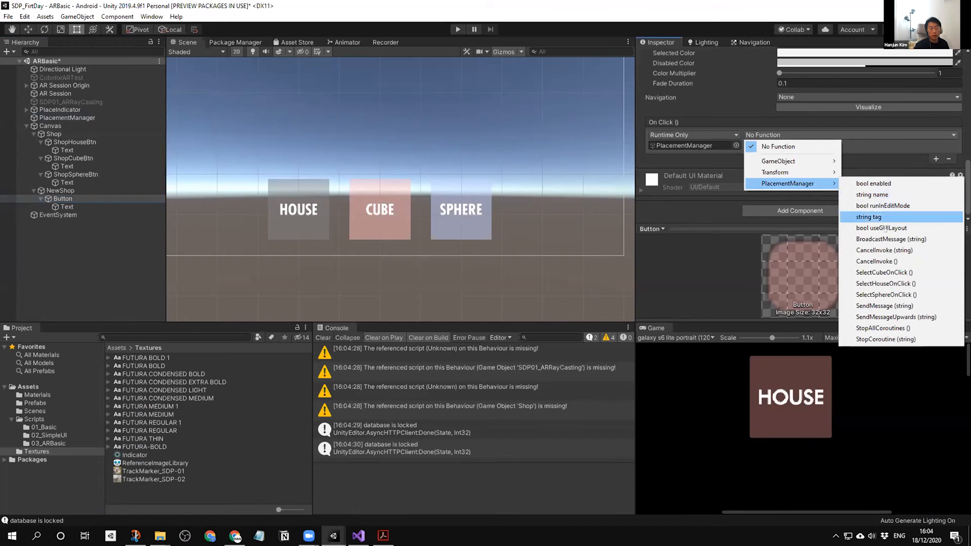
pyautogui.click(885, 283)
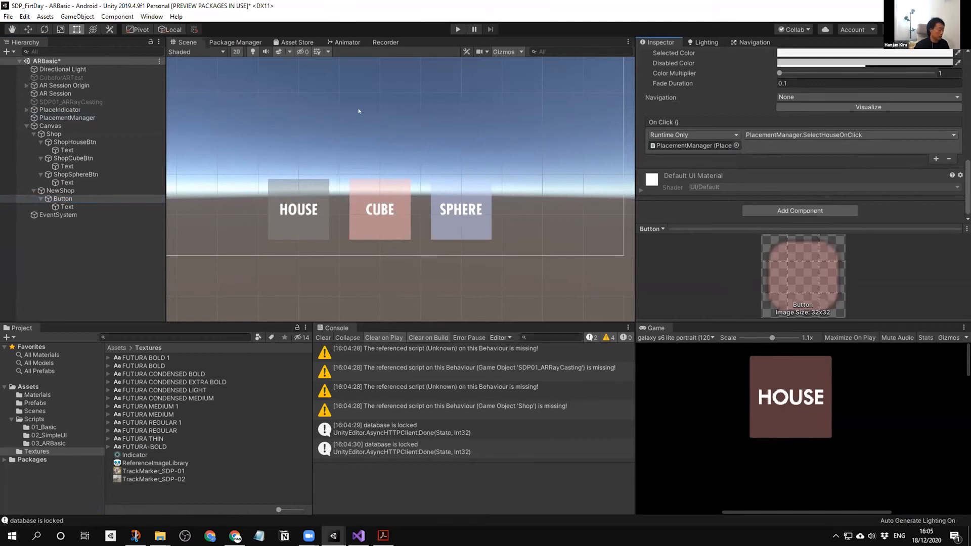
pyautogui.hotkey('ctrl', 's')
# - Run the scene, test the large HOUSE button in the Game view several times, and stop Play mode
pyautogui.click(457, 31)
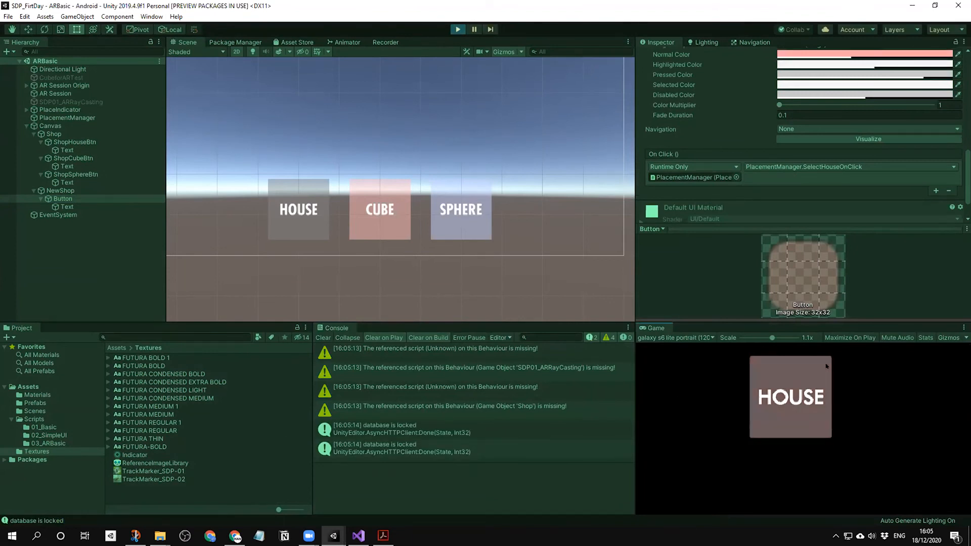
pyautogui.click(782, 404)
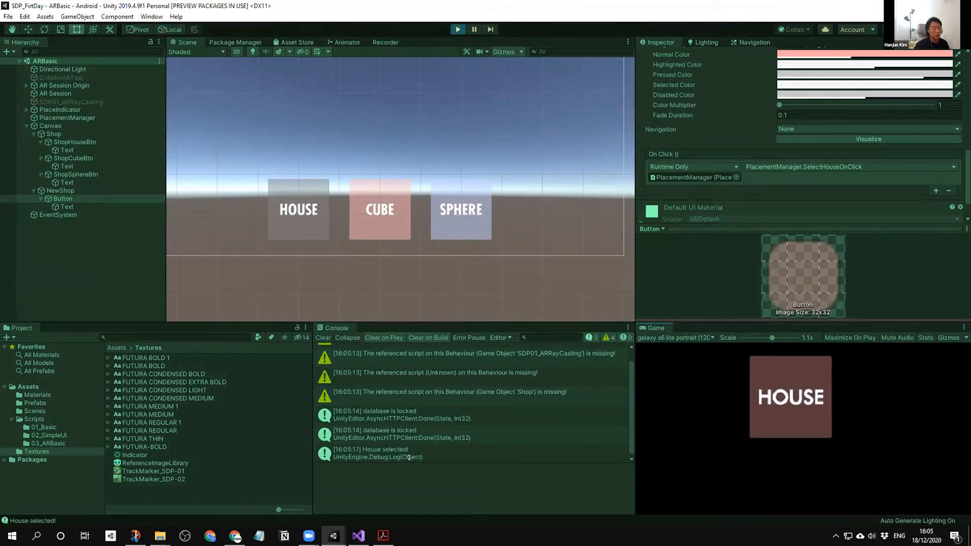
pyautogui.click(779, 398)
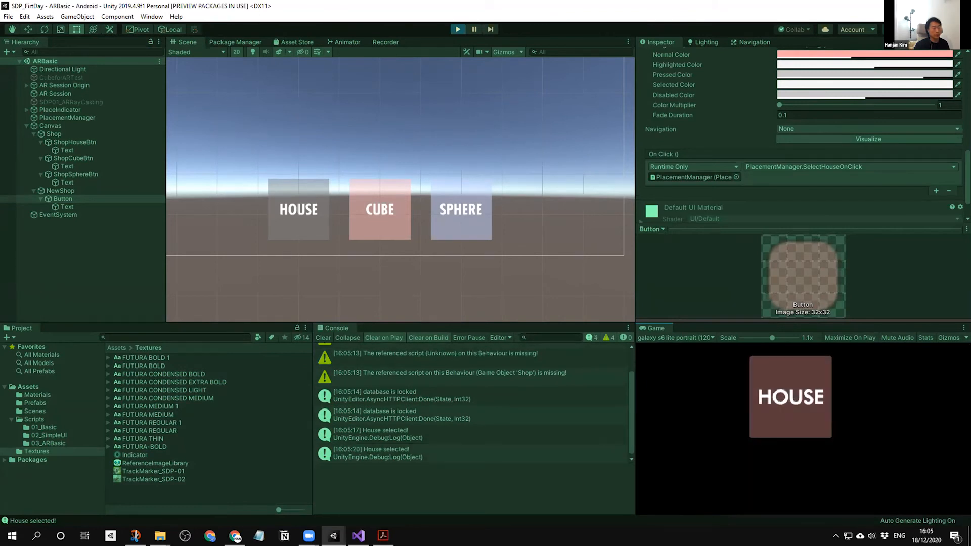
pyautogui.click(820, 406)
pyautogui.click(781, 395)
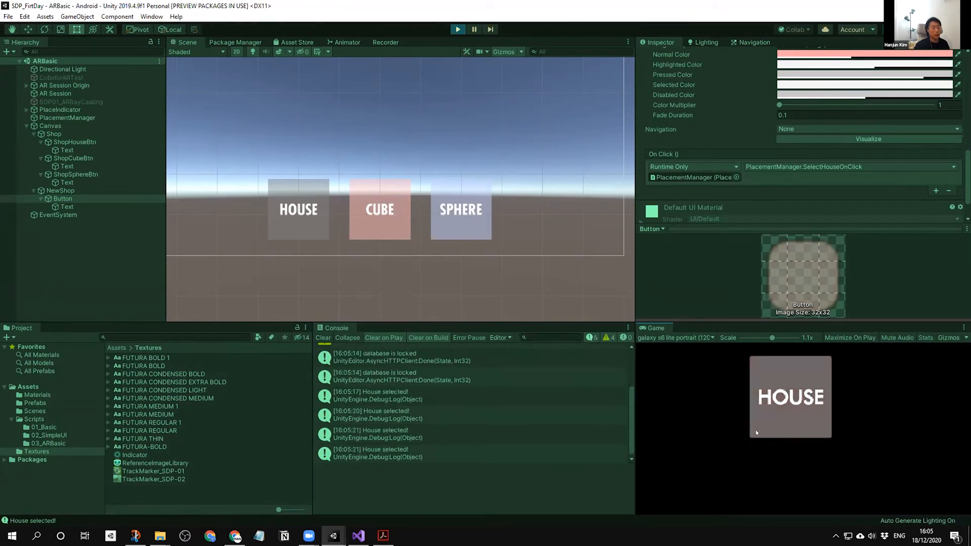
pyautogui.click(458, 29)
# - Show the whole phone screen in the Game view and test the small House, Cube and Sphere buttons in Play mode
pyautogui.scroll(-4, 778, 438)
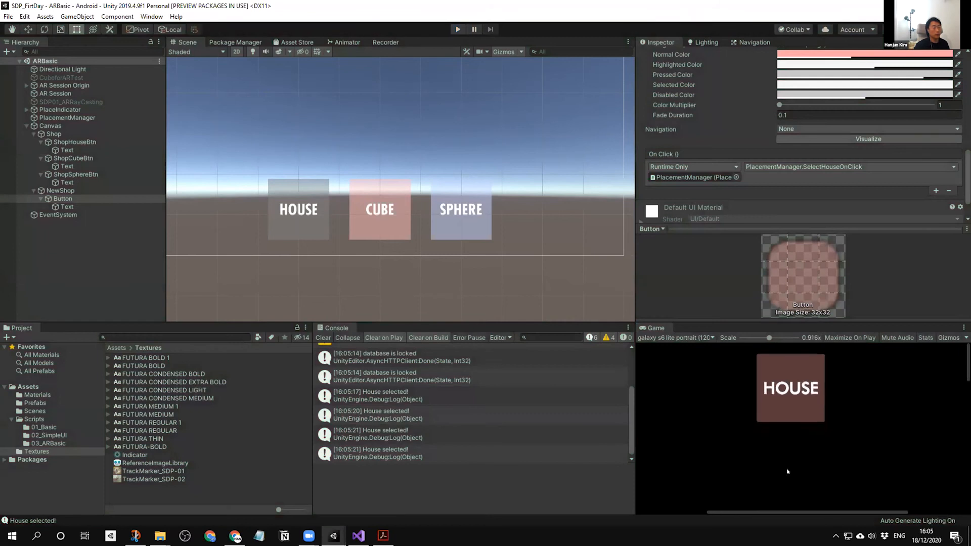
pyautogui.scroll(-5, 778, 438)
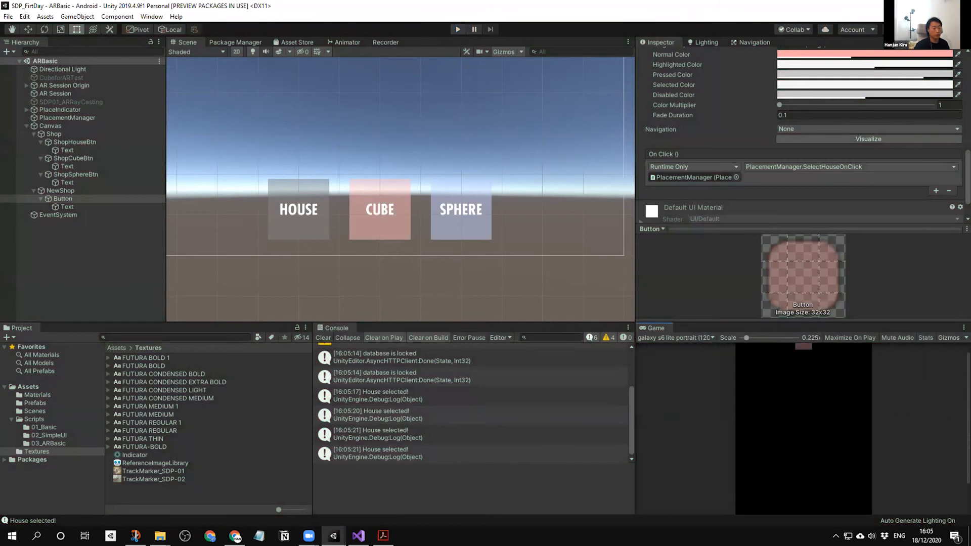
pyautogui.click(457, 29)
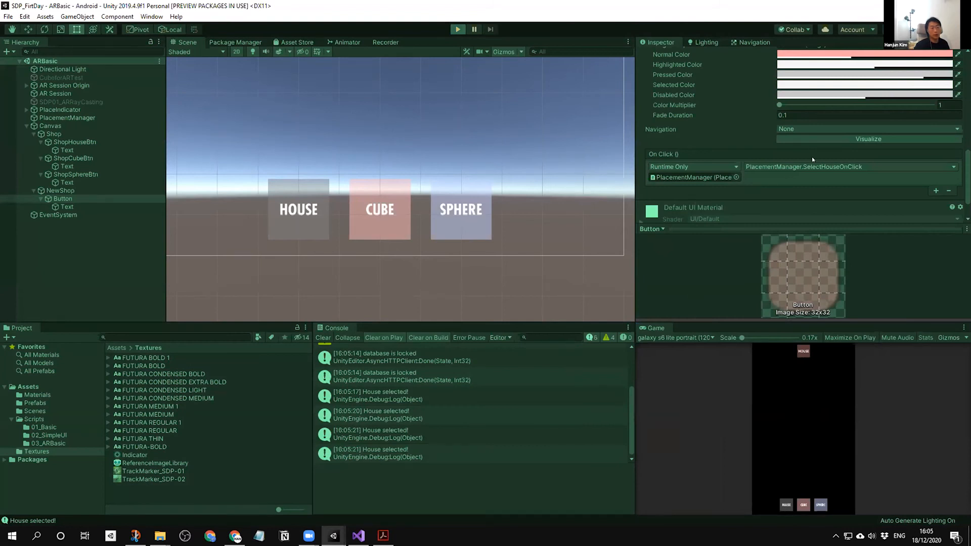
pyautogui.click(784, 505)
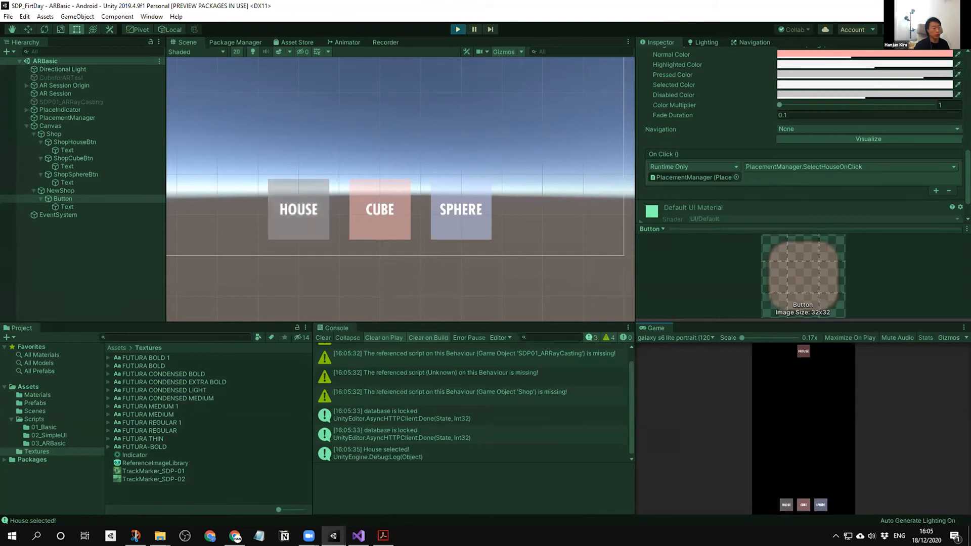
pyautogui.click(804, 505)
pyautogui.click(820, 505)
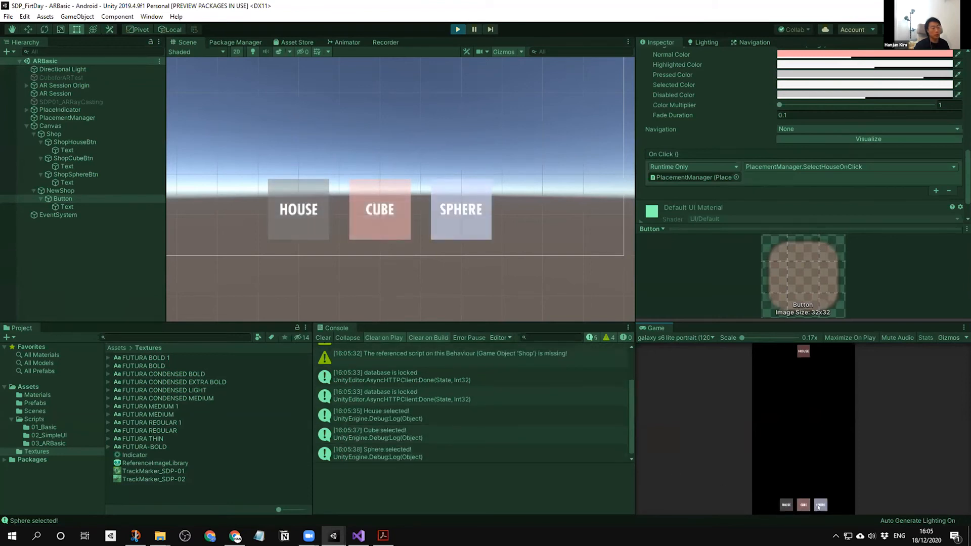
pyautogui.click(458, 29)
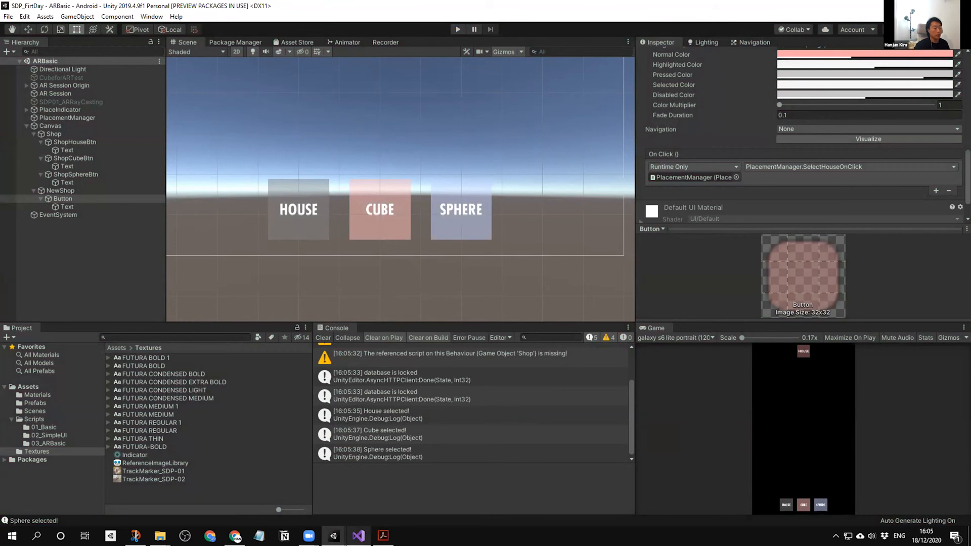
# - Review the PlacementManager script's fields and its Start and Update methods in Visual Studio, then return to Unity
pyautogui.click(359, 537)
pyautogui.scroll(7, 500, 287)
pyautogui.scroll(-8, 501, 287)
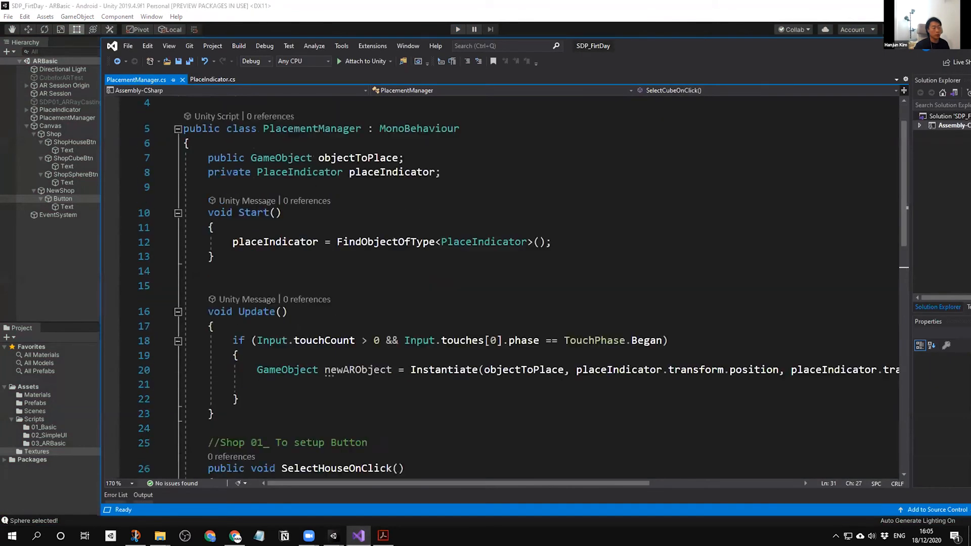
pyautogui.scroll(5, 501, 286)
pyautogui.scroll(3, 501, 286)
pyautogui.click(85, 240)
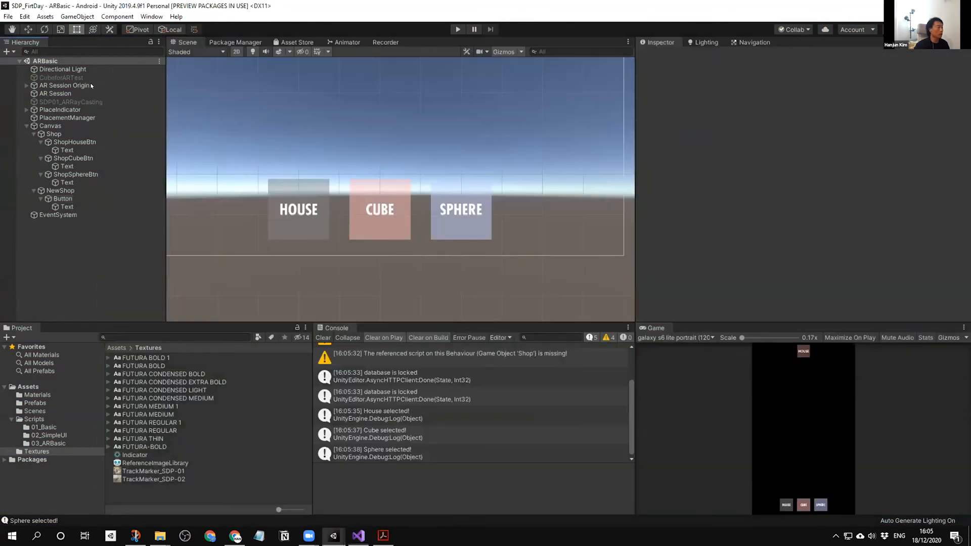
# - Start a custom package import and select SDP13_AR-ShopButton in the SDP_Packages folder
pyautogui.click(46, 17)
pyautogui.moveTo(126, 139)
pyautogui.click(238, 139)
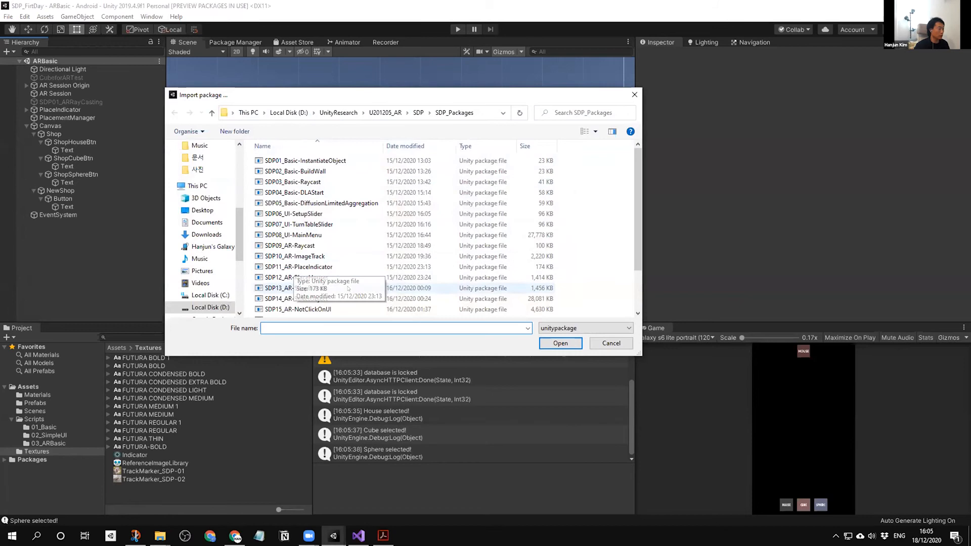
pyautogui.scroll(-1, 338, 242)
pyautogui.scroll(-1, 340, 238)
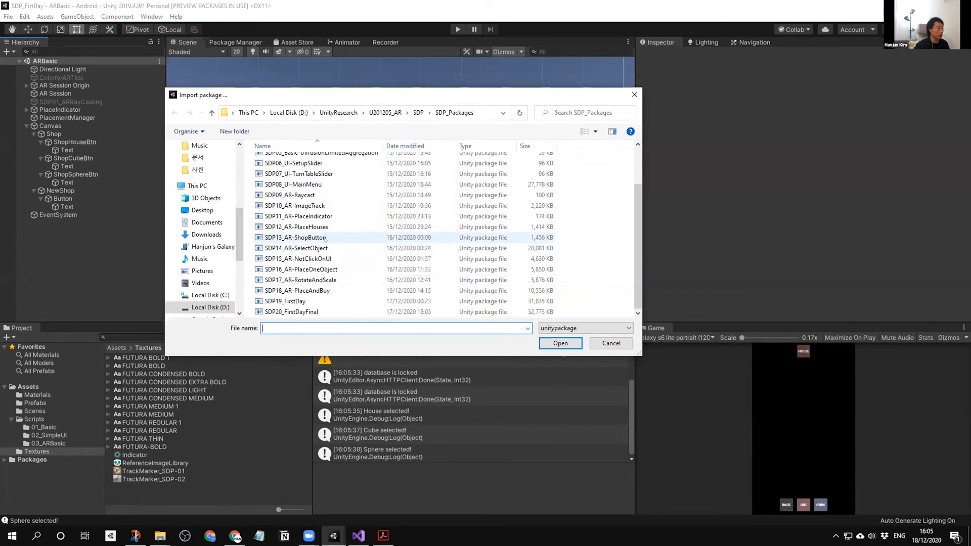
pyautogui.click(324, 238)
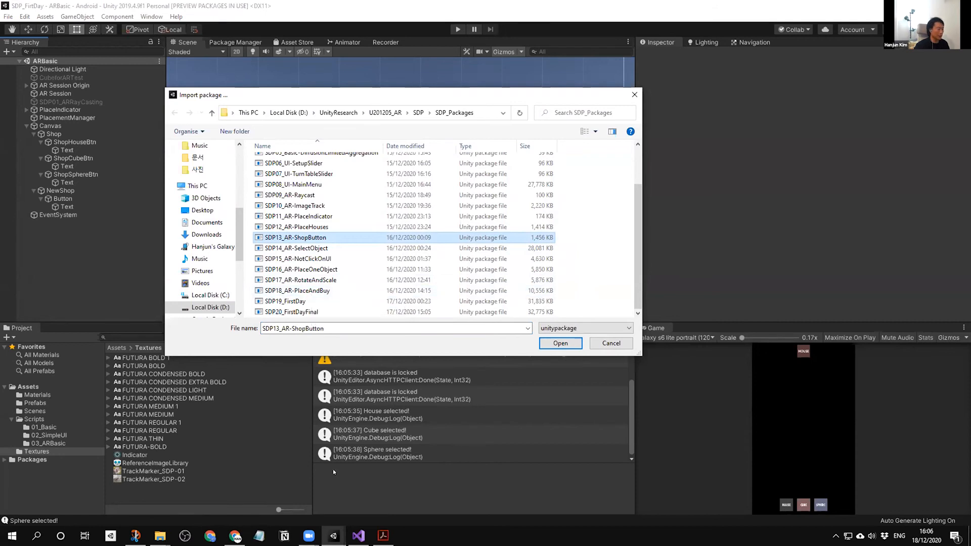
# - Import the contents of the SDP13_AR-ShopButton package and reload the ARBasic scene from disk
pyautogui.click(308, 536)
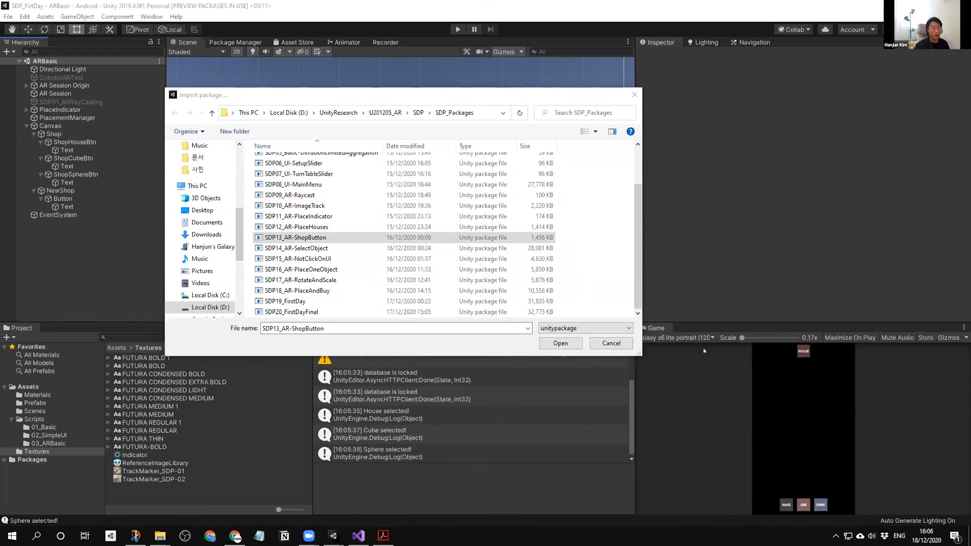
pyautogui.click(296, 237)
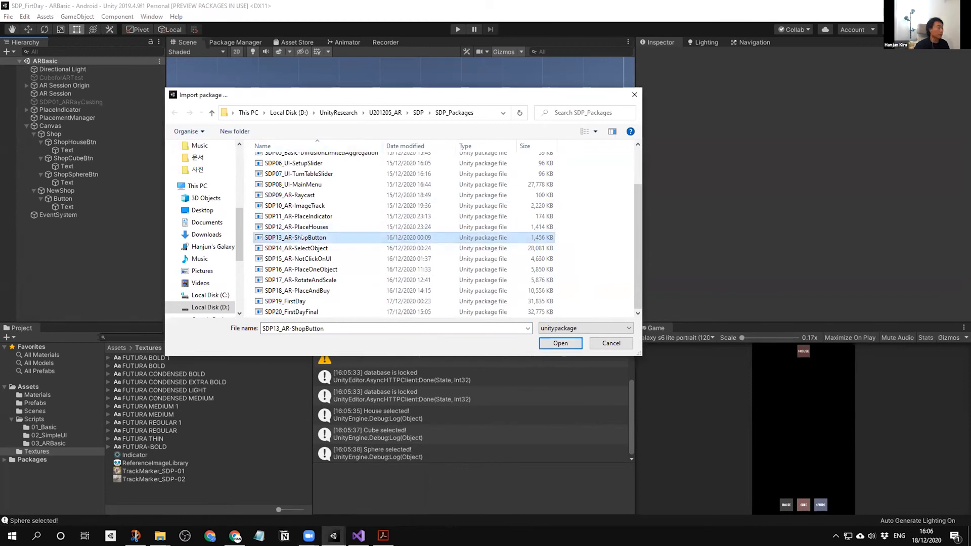
pyautogui.click(560, 344)
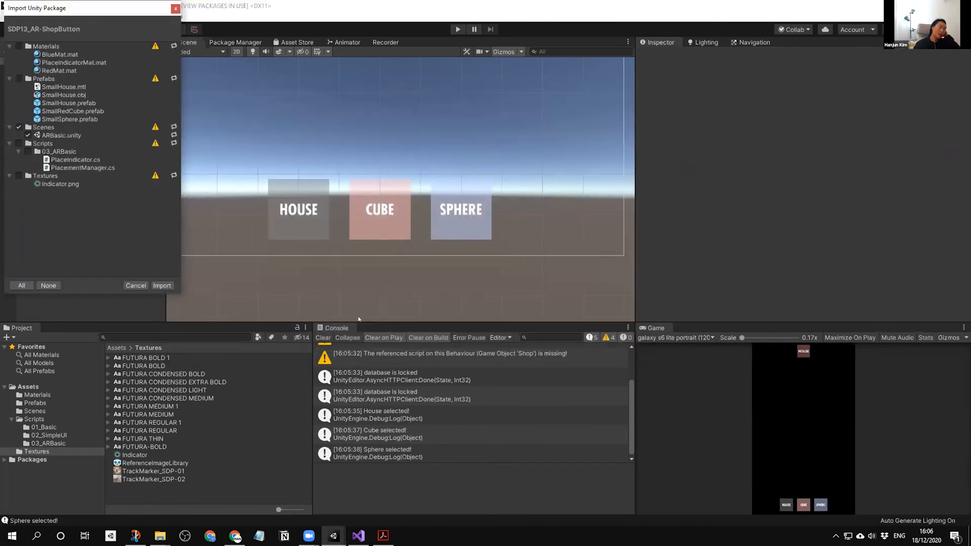
pyautogui.click(164, 282)
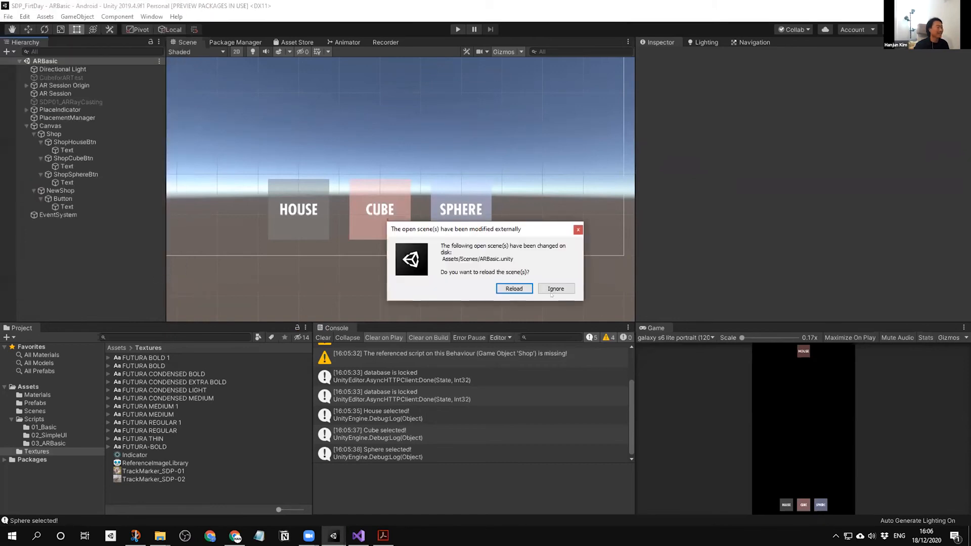
pyautogui.click(519, 290)
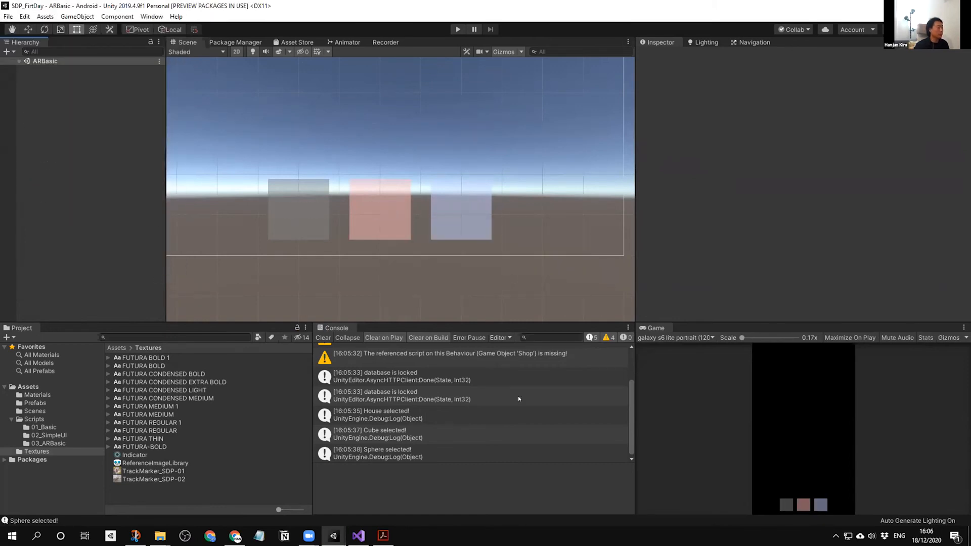
# - Expand the reloaded ARBasic scene's hierarchy and inspect ShopHouseBtn in the canvas
pyautogui.click(18, 61)
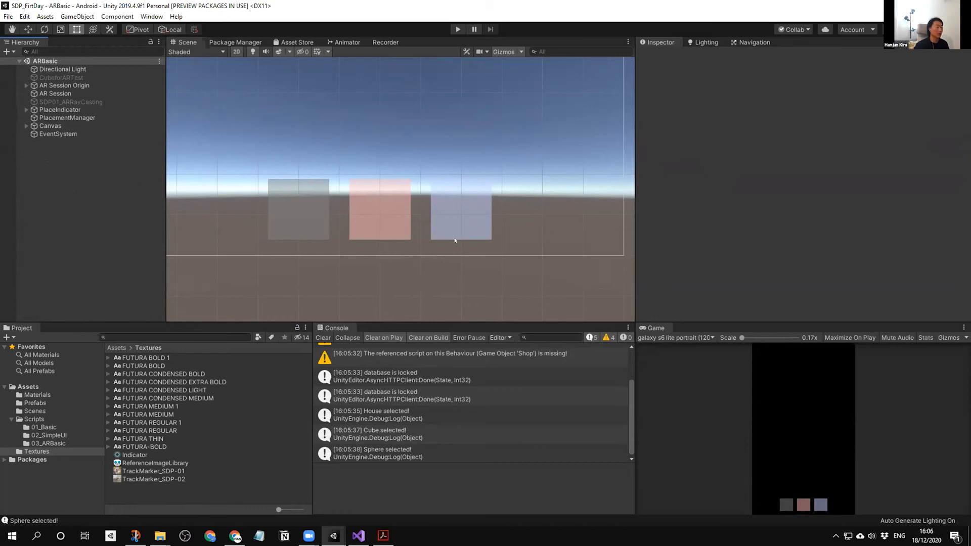
pyautogui.click(278, 216)
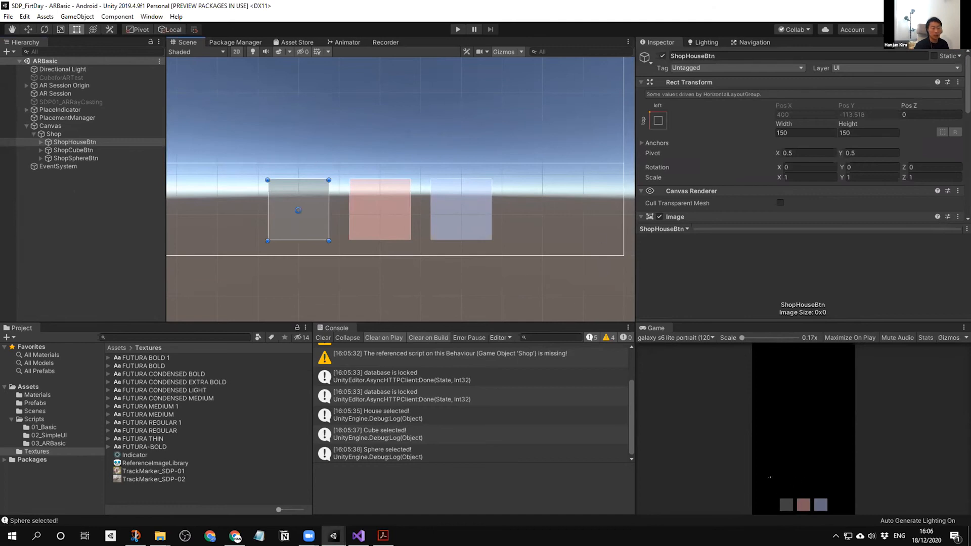
pyautogui.scroll(-8, 379, 184)
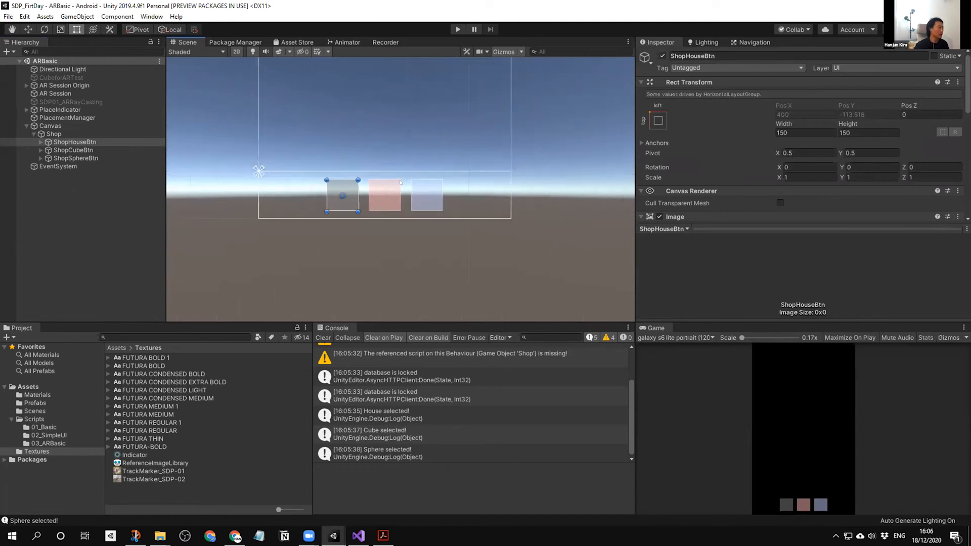
# - Switch to Visual Studio, review the click methods in the PlacementManager script, then close it and return to Unity
pyautogui.moveTo(379, 184); pyautogui.dragTo(382, 188, button='middle')
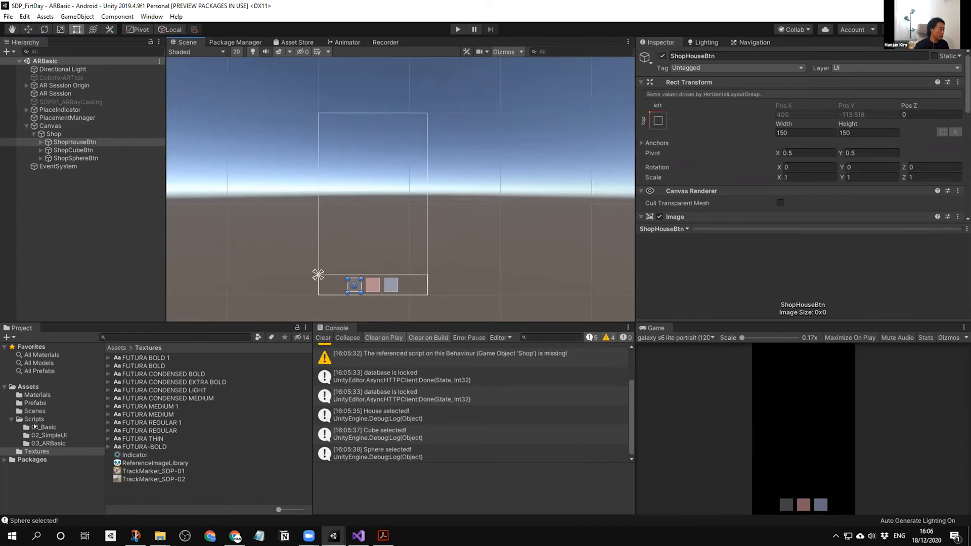
pyautogui.click(358, 536)
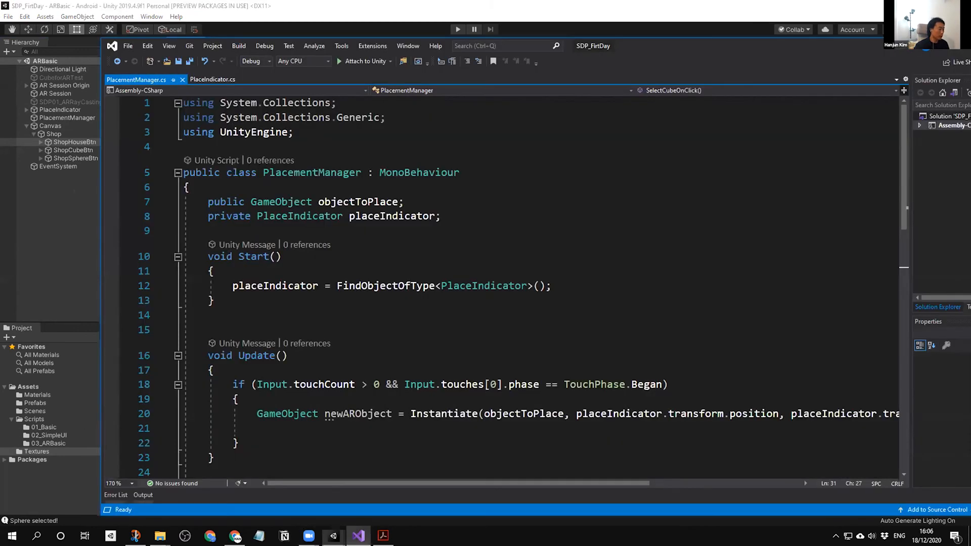
pyautogui.click(43, 286)
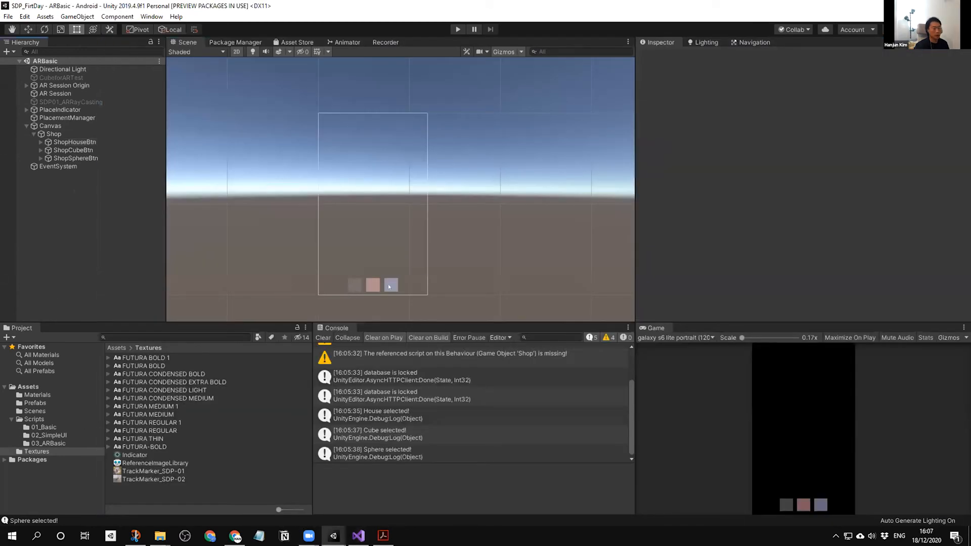
pyautogui.click(358, 537)
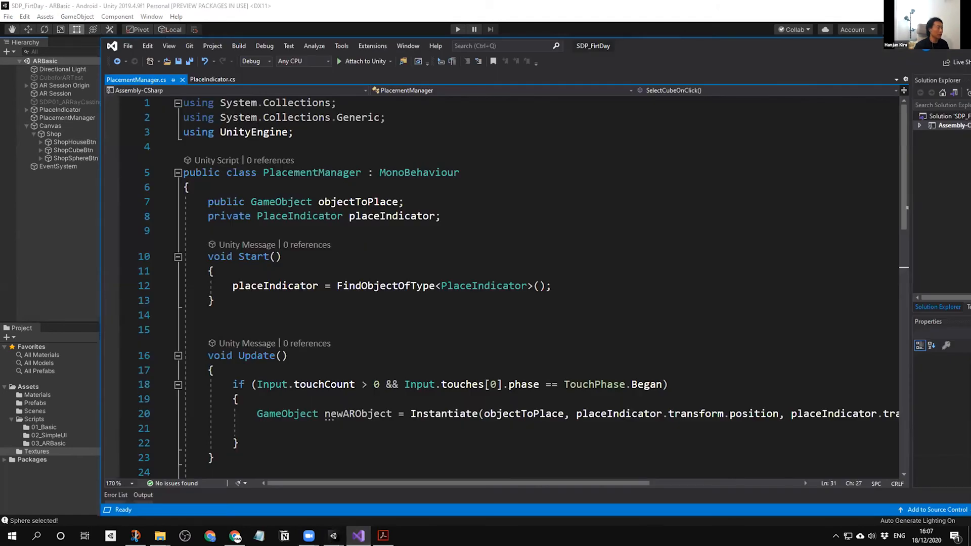
pyautogui.scroll(-12, 456, 283)
pyautogui.scroll(5, 455, 283)
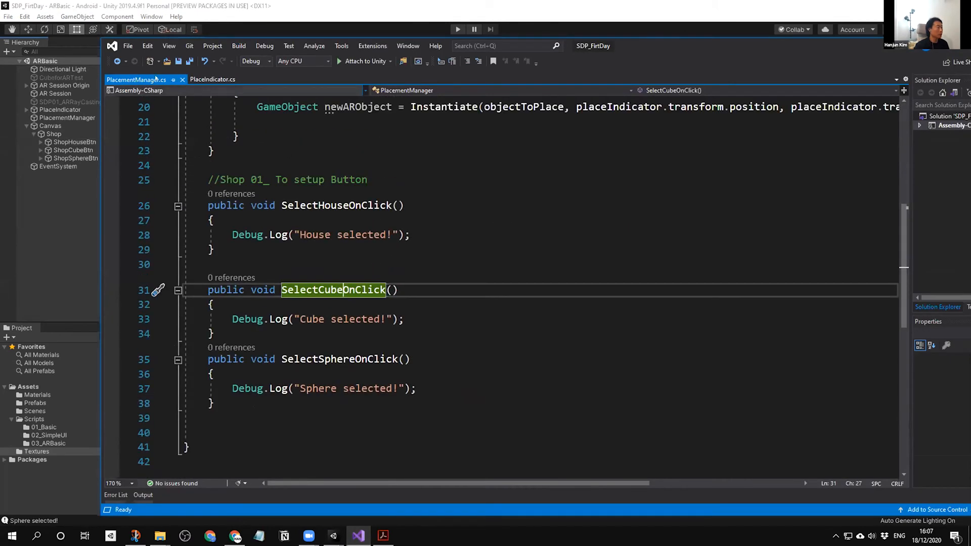
pyautogui.click(183, 79)
pyautogui.click(34, 196)
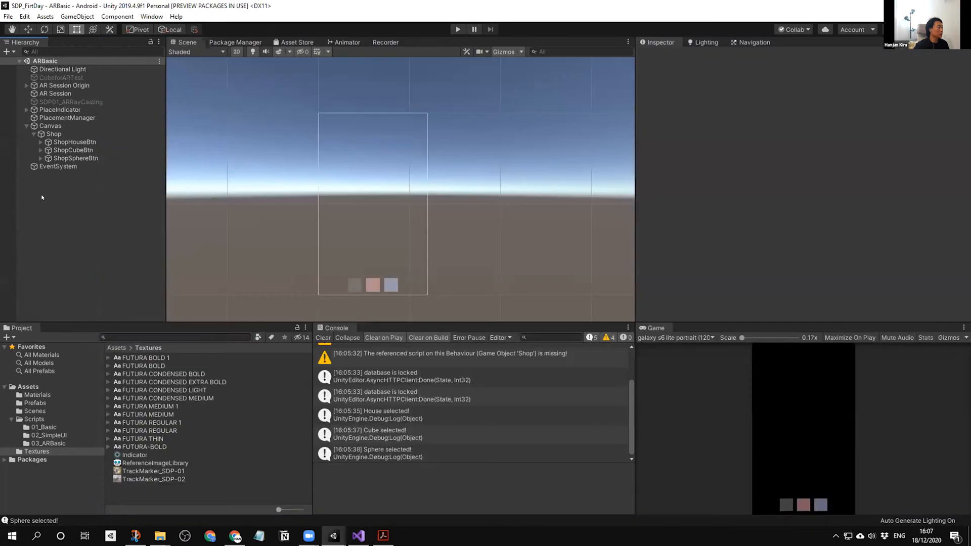
pyautogui.click(253, 490)
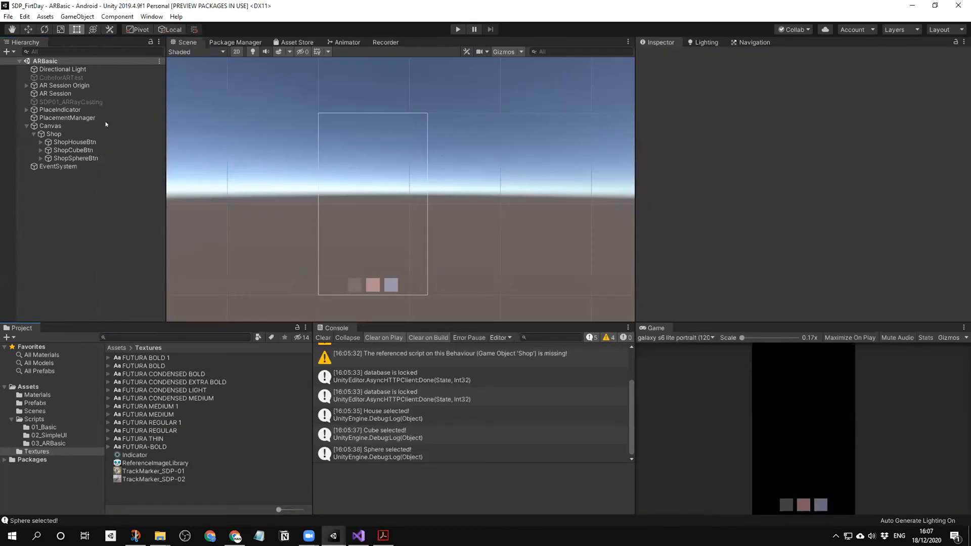
# - Reopen the PlacementManager script from the 03_ARBasic scripts folder and skim through its code
pyautogui.click(68, 263)
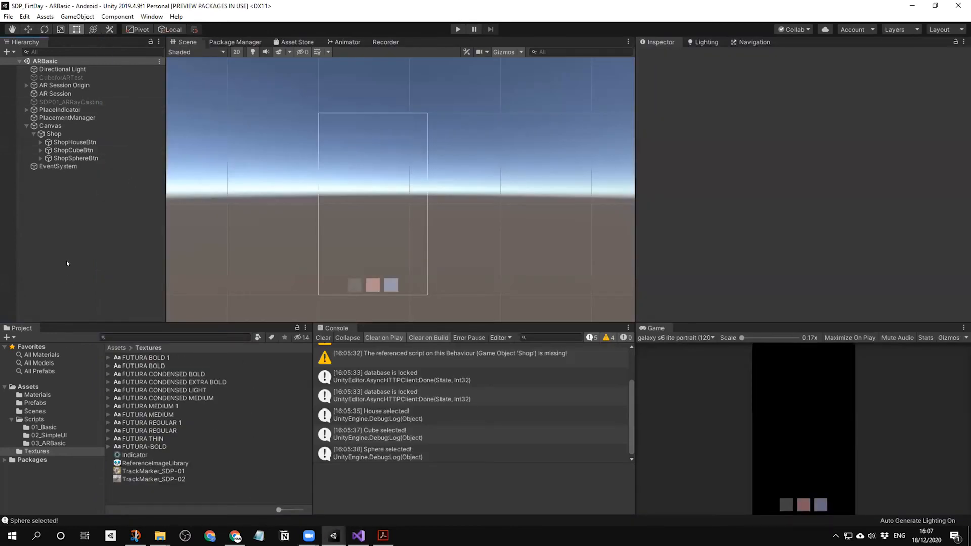
pyautogui.click(45, 444)
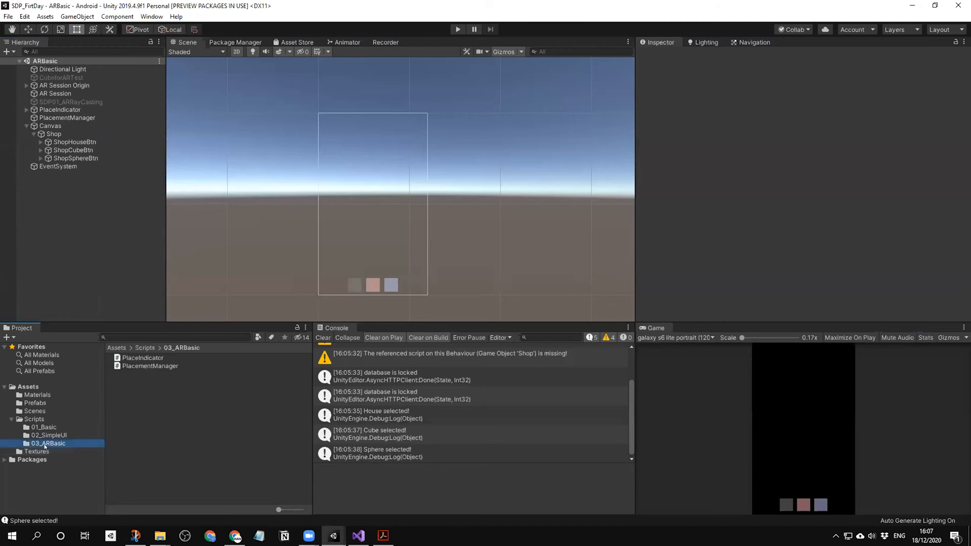
pyautogui.doubleClick(147, 365)
pyautogui.scroll(-3, 433, 336)
pyautogui.scroll(8, 433, 336)
# - Expand ShopHouseBtn in the ARBasic hierarchy and inspect its Text child
pyautogui.click(45, 151)
pyautogui.click(40, 142)
pyautogui.click(65, 150)
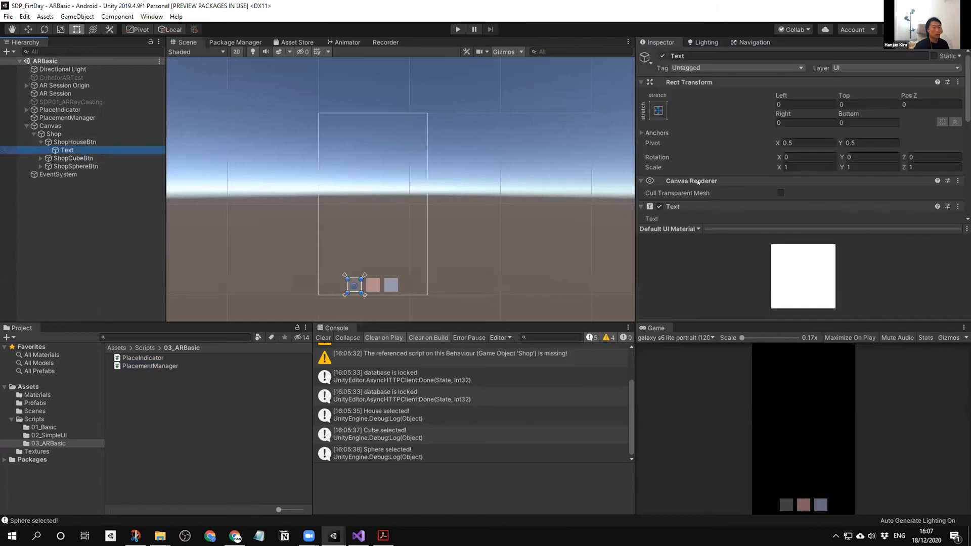
# - Import the custom package SDP14_AR-SelectObject from the SDP_Packages folder and reload the ARBasic scene from disk
pyautogui.click(45, 16)
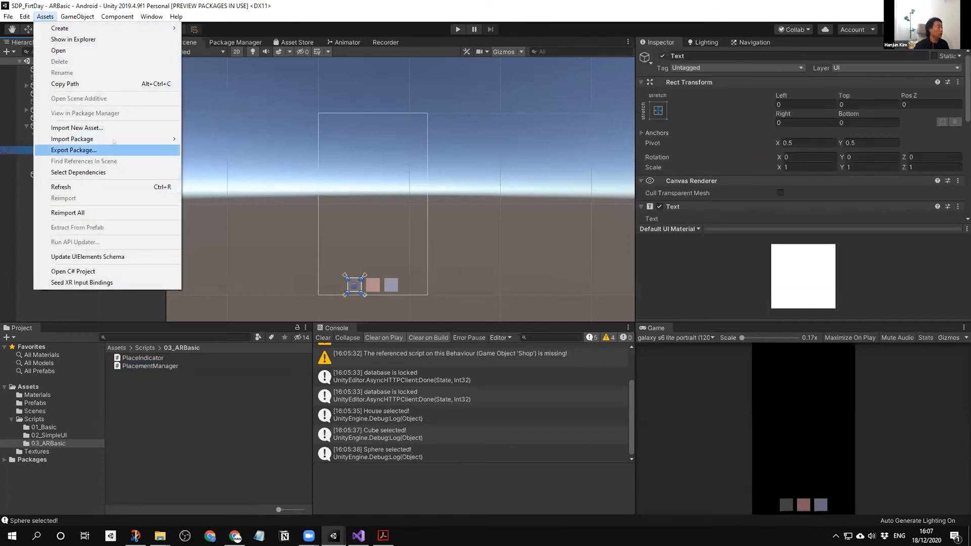
pyautogui.moveTo(114, 139)
pyautogui.click(222, 140)
pyautogui.scroll(-1, 299, 222)
pyautogui.click(319, 259)
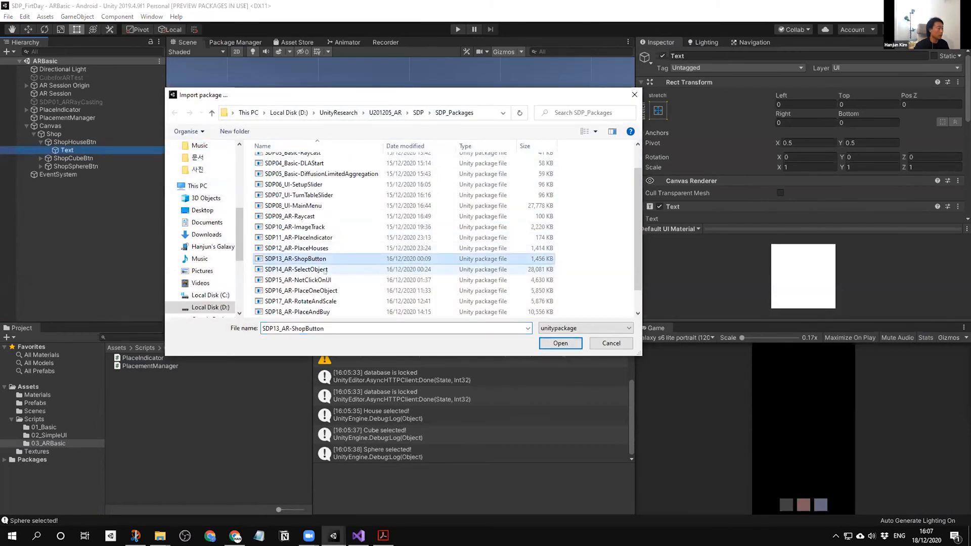
pyautogui.click(324, 269)
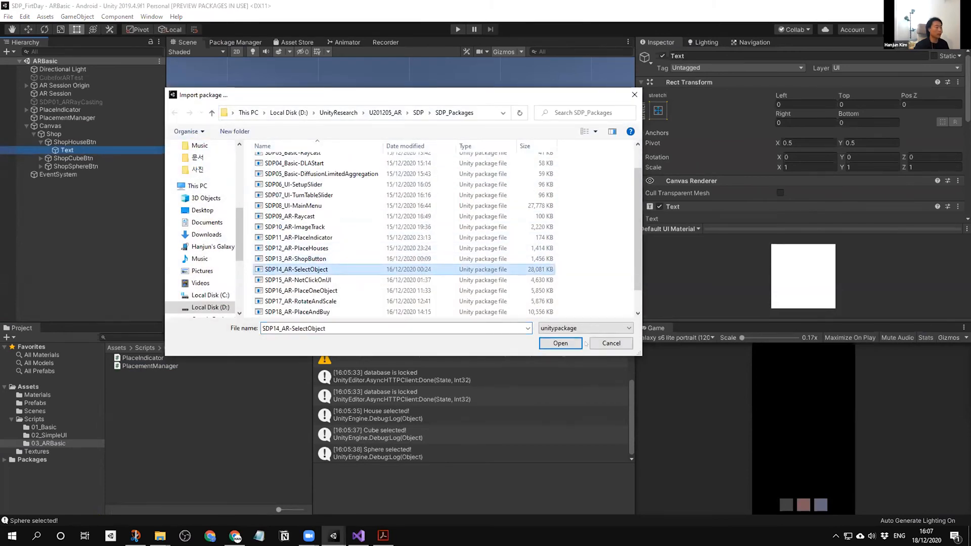
pyautogui.click(561, 344)
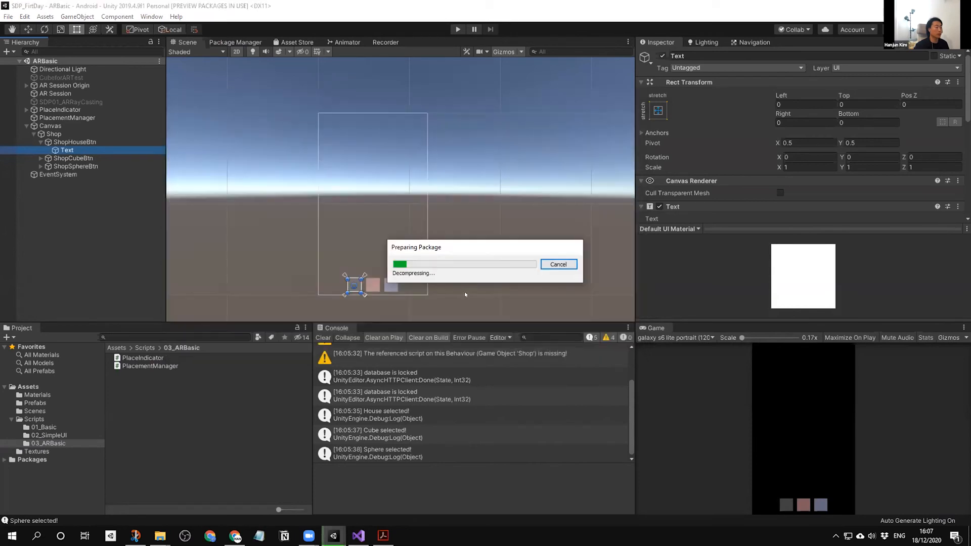
pyautogui.click(162, 285)
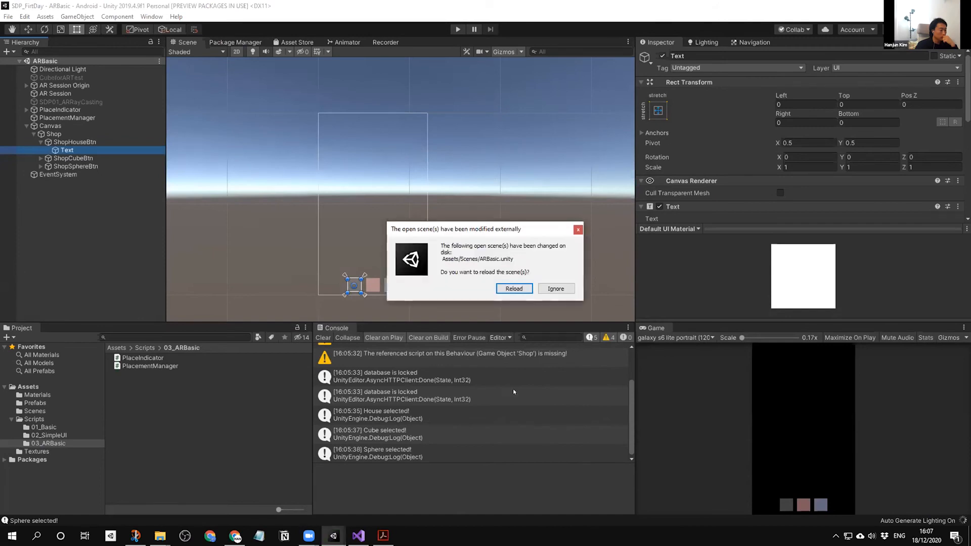
pyautogui.click(513, 288)
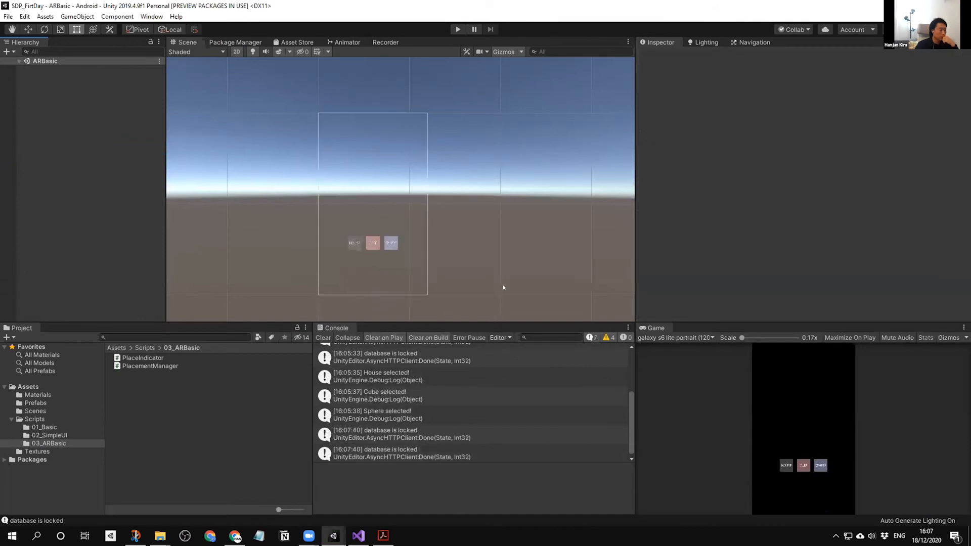
# - Examine the House, Cube and Sphere buttons in the reloaded scene and expand the ARBasic hierarchy
pyautogui.scroll(8, 331, 260)
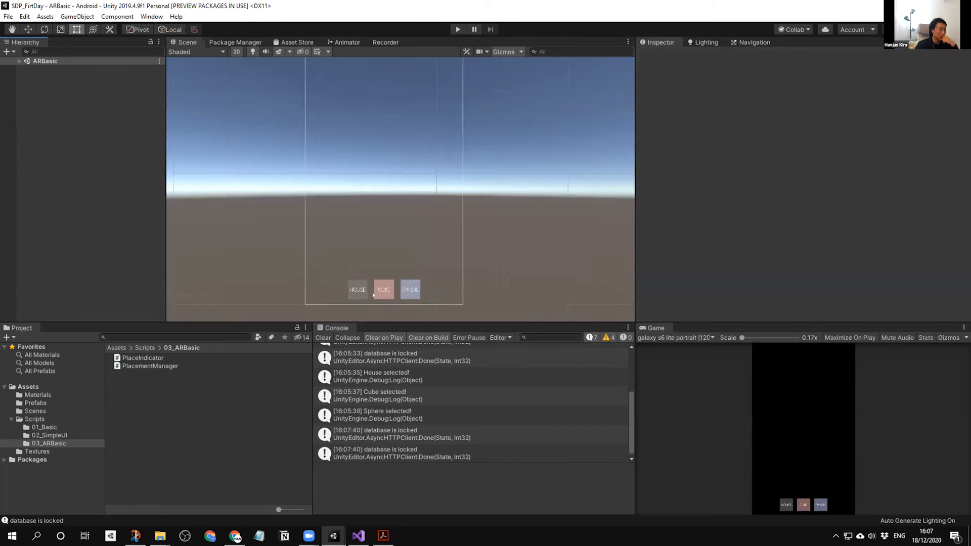
pyautogui.scroll(2, 413, 296)
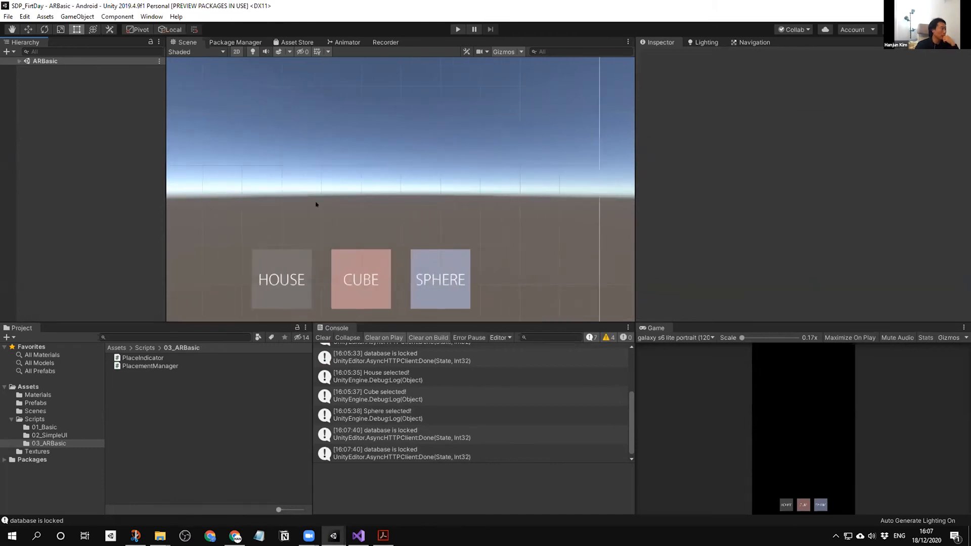
pyautogui.click(19, 60)
pyautogui.scroll(-8, 302, 214)
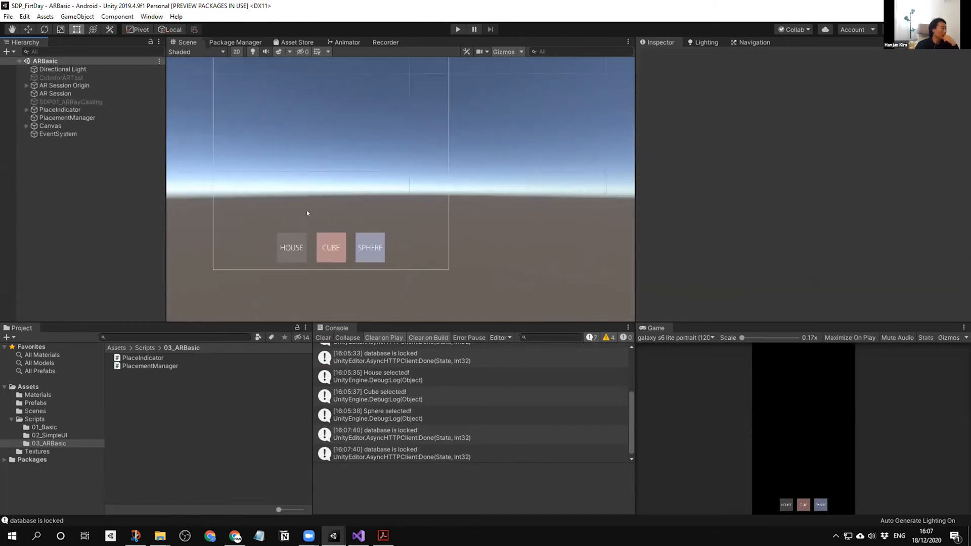
pyautogui.scroll(-1, 367, 192)
pyautogui.moveTo(367, 191); pyautogui.dragTo(390, 228, button='middle')
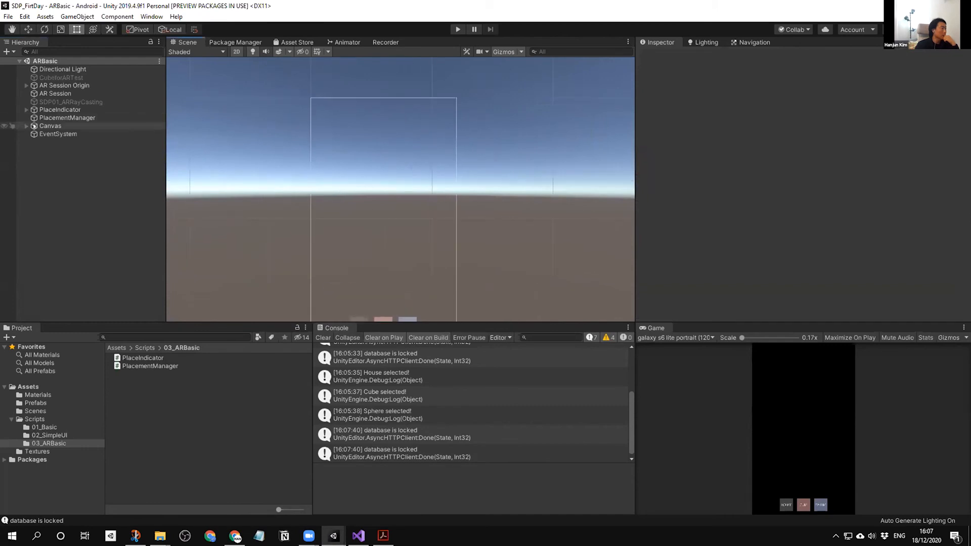
# - Expand Canvas and Shop, inspect ShopHouseBtn's On Click event, then clear the selection
pyautogui.click(26, 125)
pyautogui.click(33, 133)
pyautogui.click(51, 142)
pyautogui.scroll(-10, 752, 167)
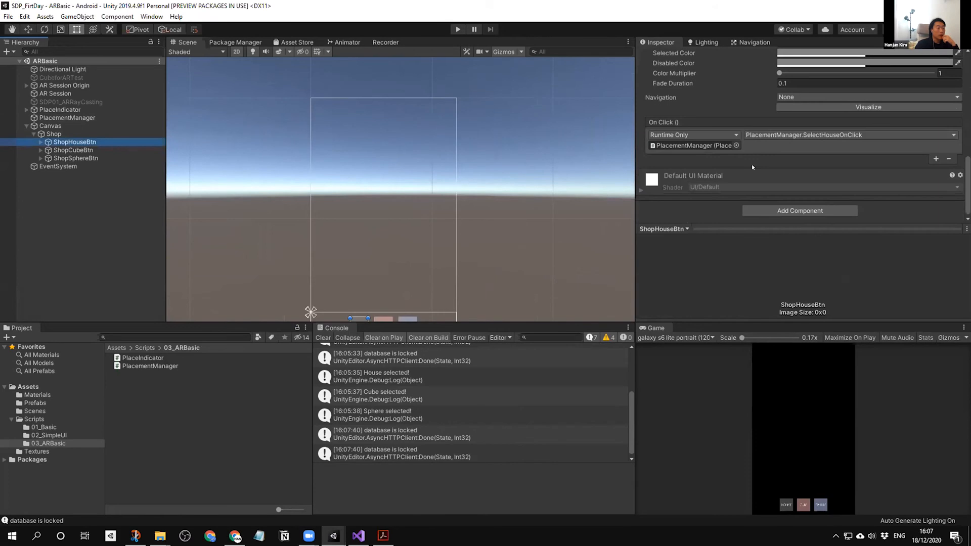
pyautogui.click(69, 219)
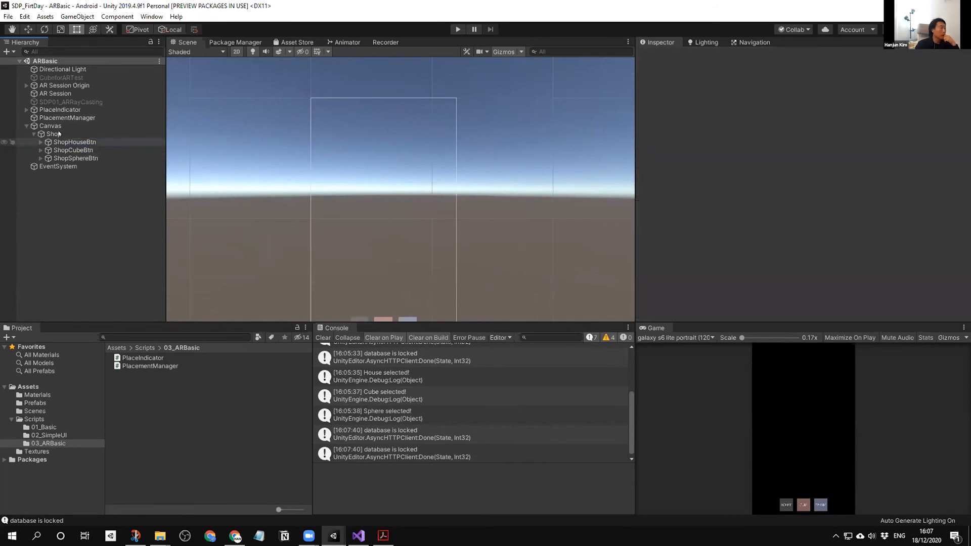
# - Open the updated PlacementManager script in Visual Studio and highlight the housePrefab, cubePrefab and spherePrefab declarations
pyautogui.doubleClick(146, 367)
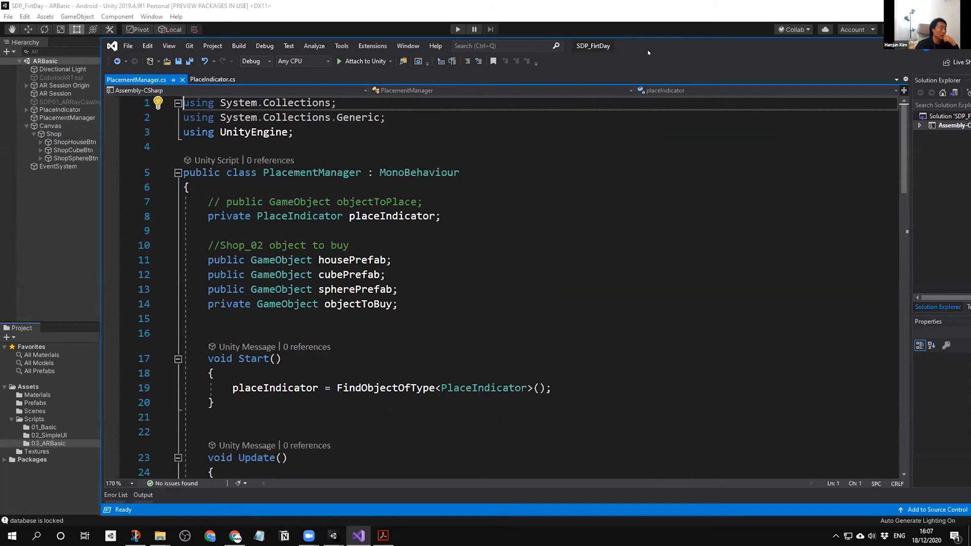
pyautogui.moveTo(648, 49); pyautogui.dragTo(703, 38)
pyautogui.moveTo(454, 293); pyautogui.dragTo(264, 234)
pyautogui.click(443, 263)
pyautogui.moveTo(474, 278); pyautogui.dragTo(240, 248)
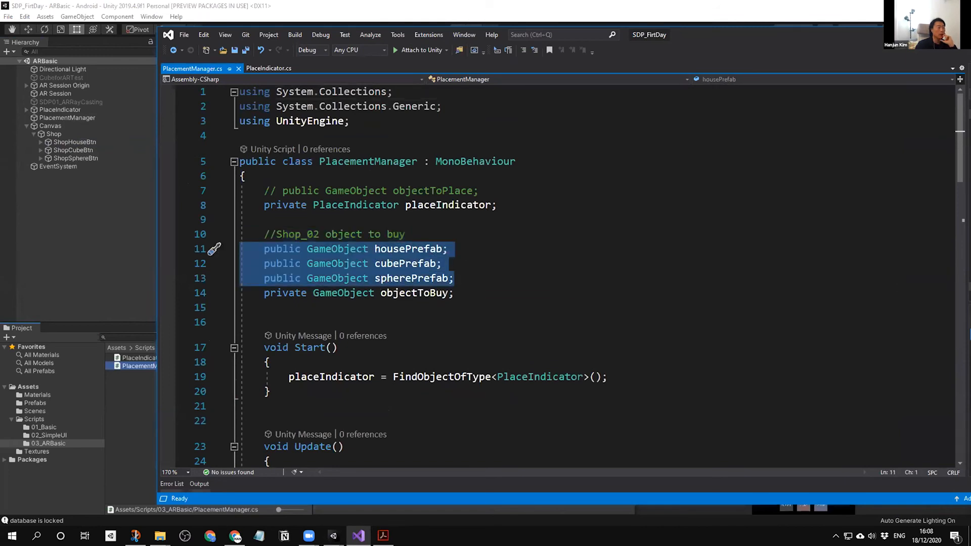
# - Review the script's object-to-buy methods and the house, cube and sphere click methods, then return to the prefab fields
pyautogui.scroll(-4, 348, 257)
pyautogui.scroll(1, 348, 257)
pyautogui.scroll(3, 348, 257)
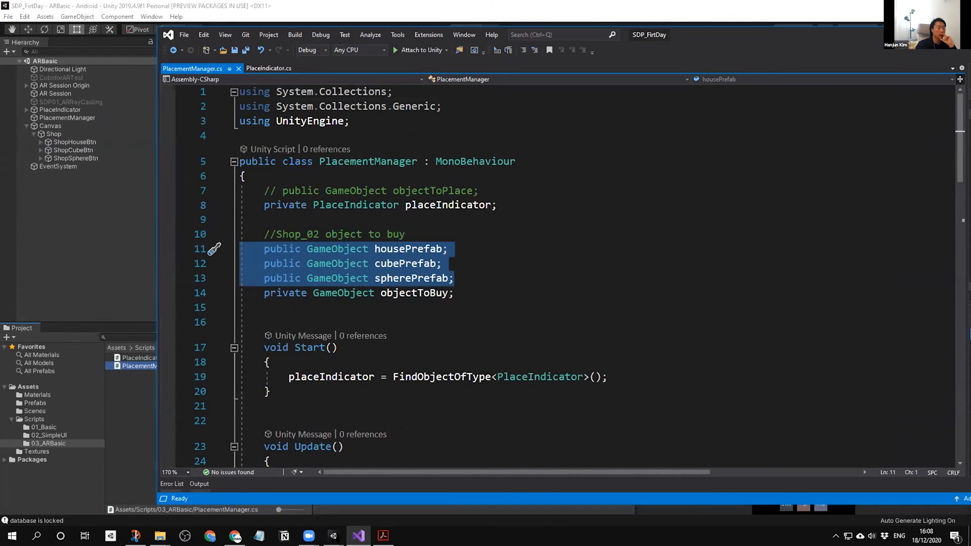
pyautogui.scroll(-12, 348, 257)
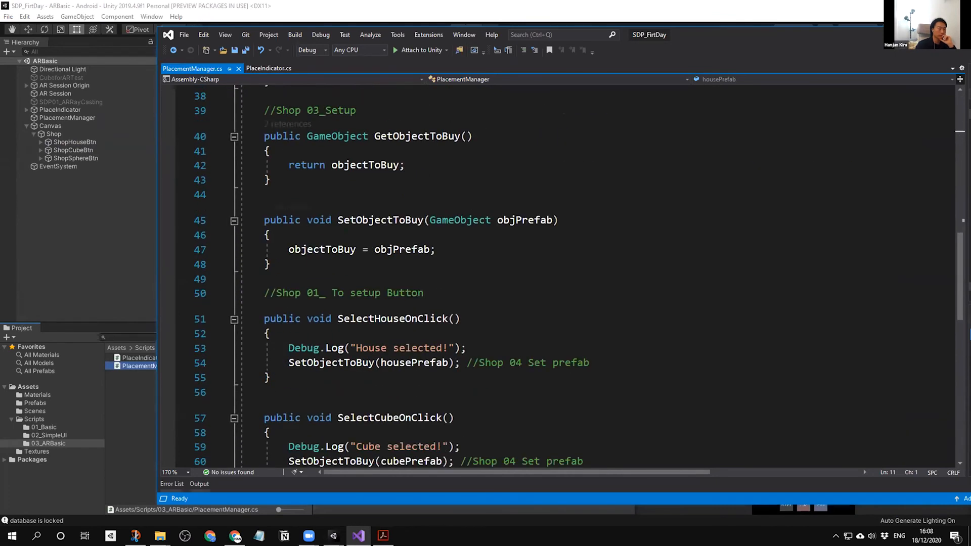
pyautogui.scroll(-3, 556, 276)
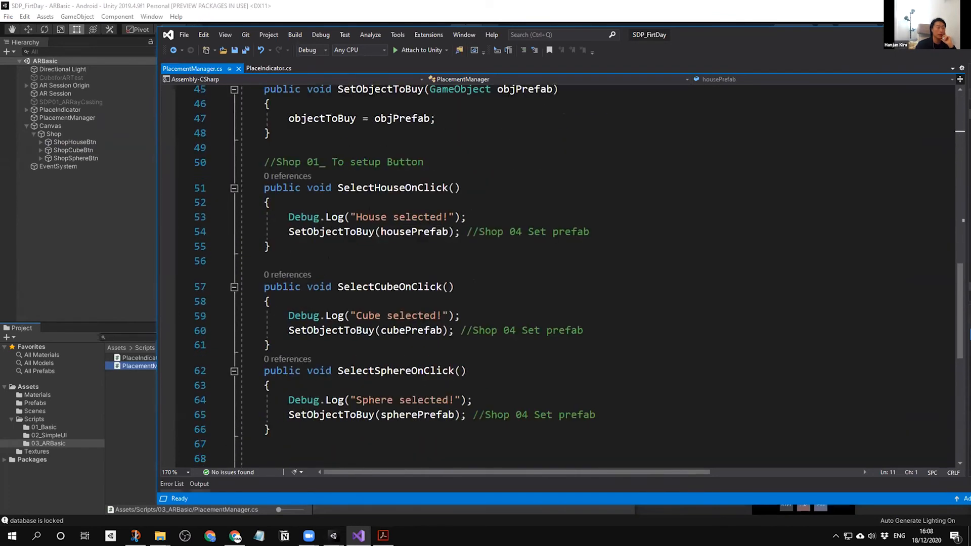
pyautogui.scroll(14, 319, 218)
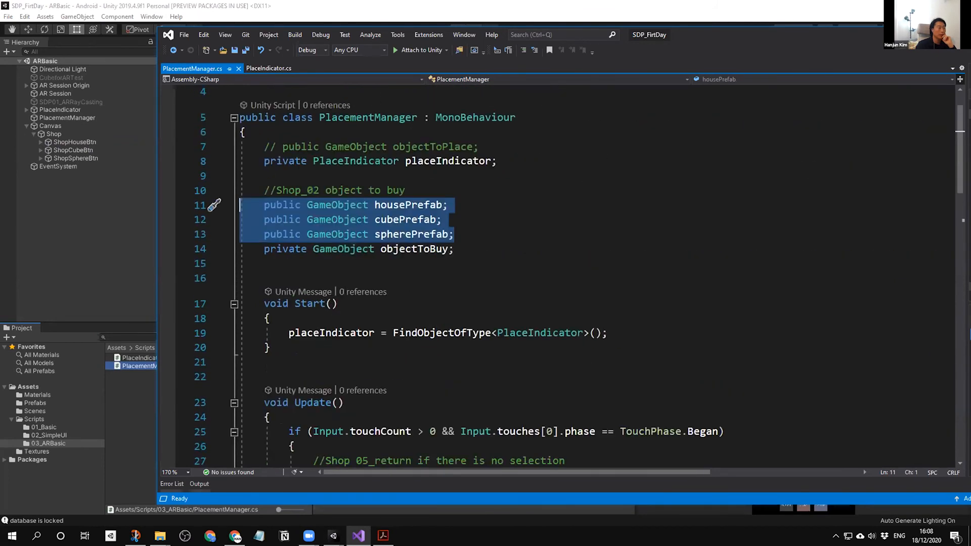
pyautogui.click(326, 205)
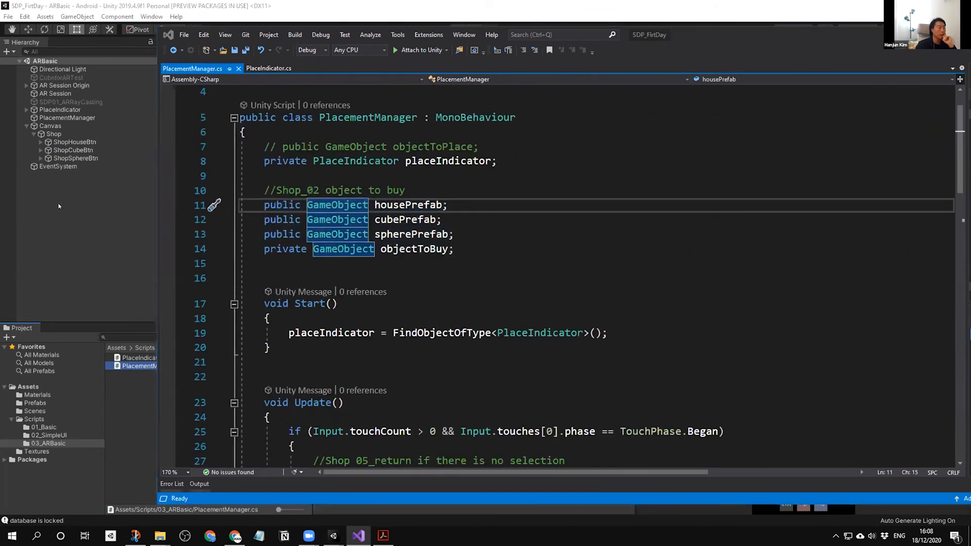
# - Return to Unity, inspect the prefab fields of the PlacementManager object, and select ShopCubePrefab in the Prefabs folder
pyautogui.click(60, 181)
pyautogui.click(67, 118)
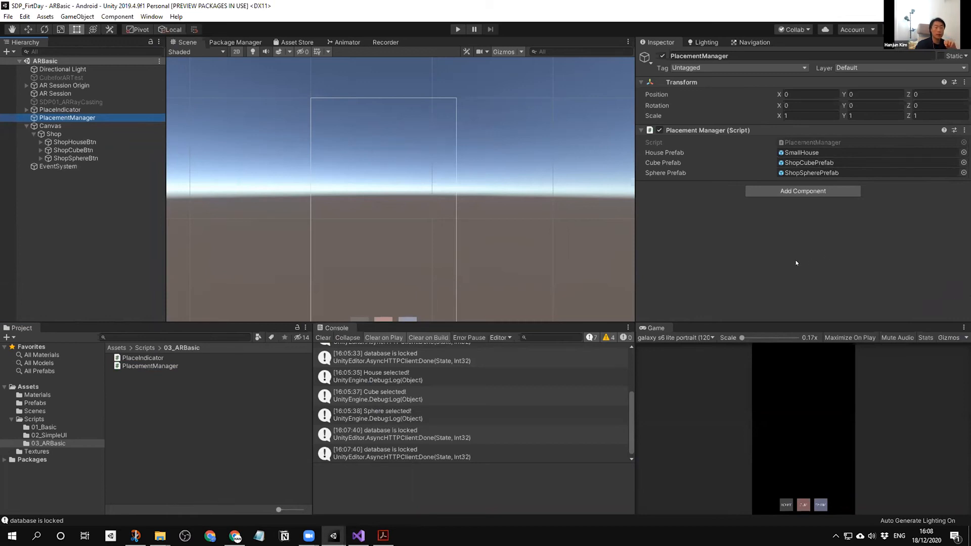
pyautogui.click(33, 402)
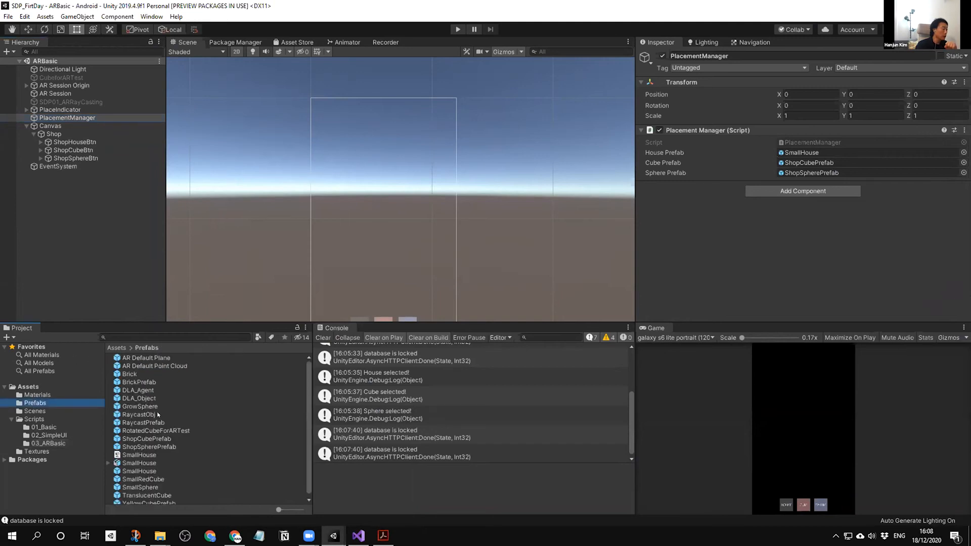
pyautogui.click(156, 439)
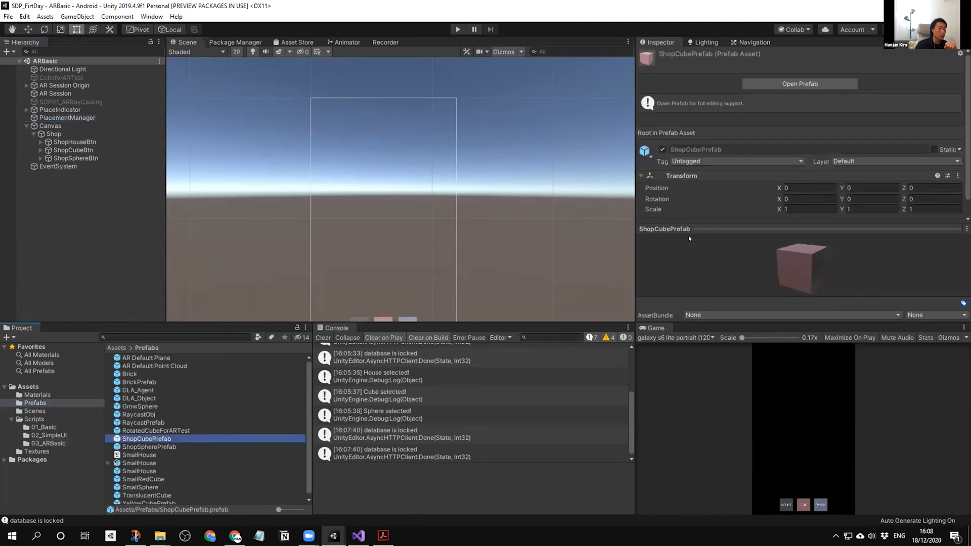
# - Open ShopCubePrefab in prefab mode, select its Cube child and examine the cube's placement in the 3D view
pyautogui.doubleClick(139, 434)
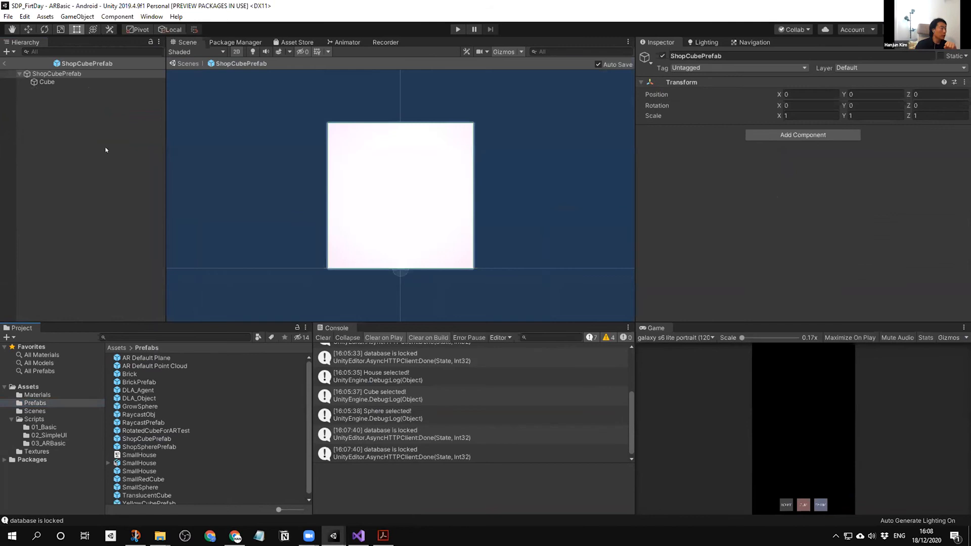
pyautogui.click(44, 83)
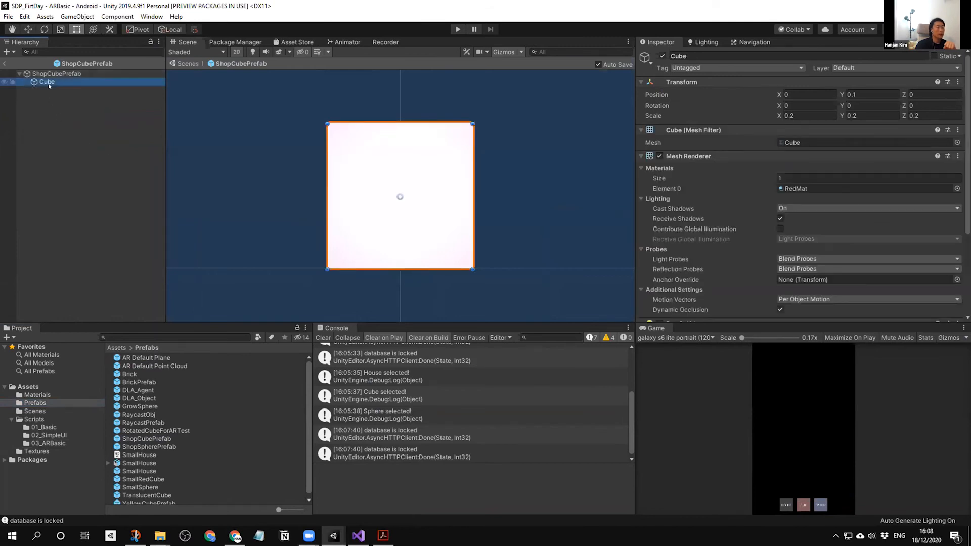
pyautogui.click(237, 52)
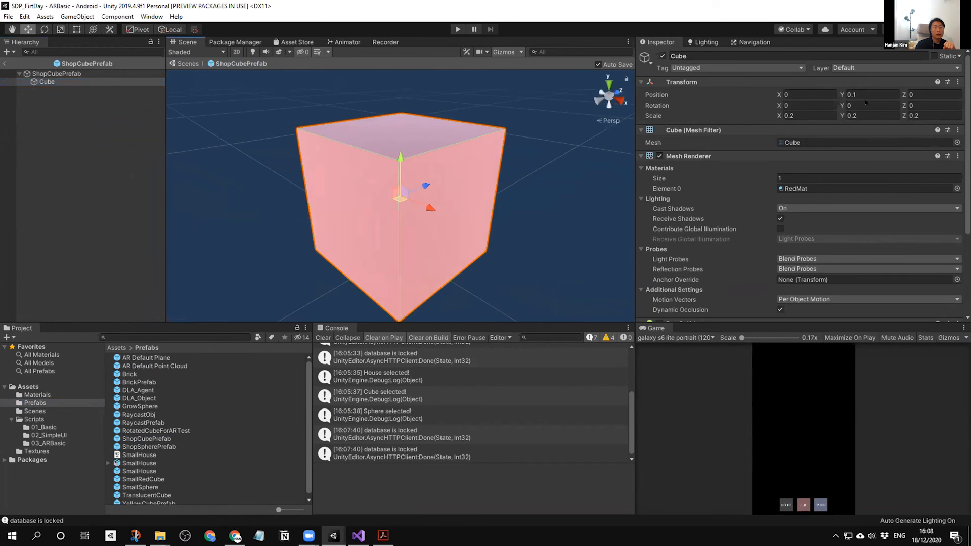
pyautogui.scroll(-5, 437, 187)
pyautogui.moveTo(437, 187); pyautogui.dragTo(434, 89, button='middle')
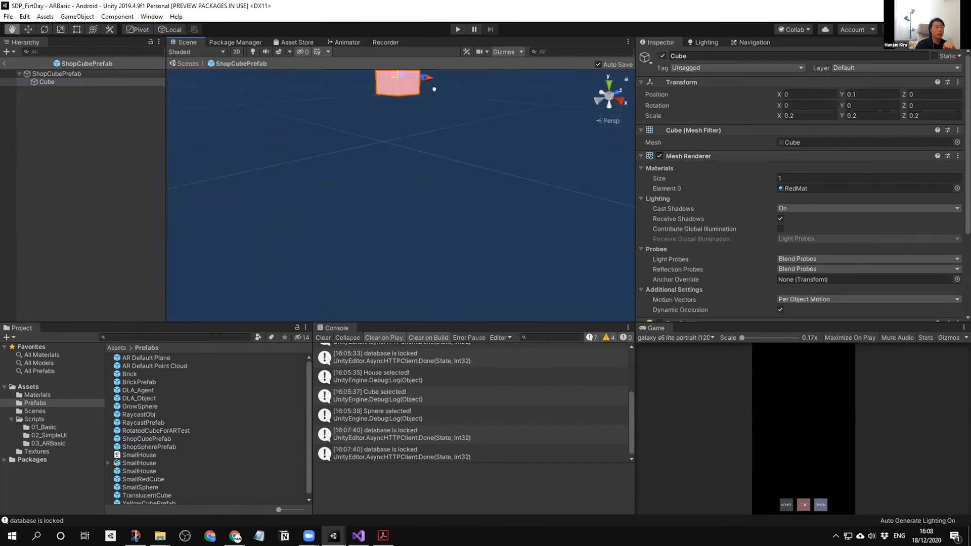
# - Check the root object of ShopCubePrefab, leave prefab mode, and select the PlacementManager object in the ARBasic scene
pyautogui.press('f')
pyautogui.click(42, 73)
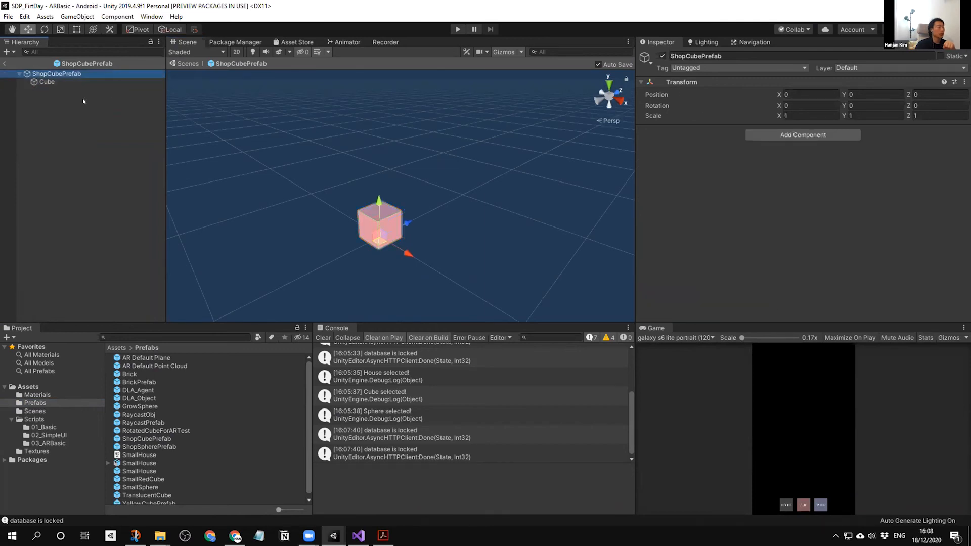
pyautogui.click(7, 63)
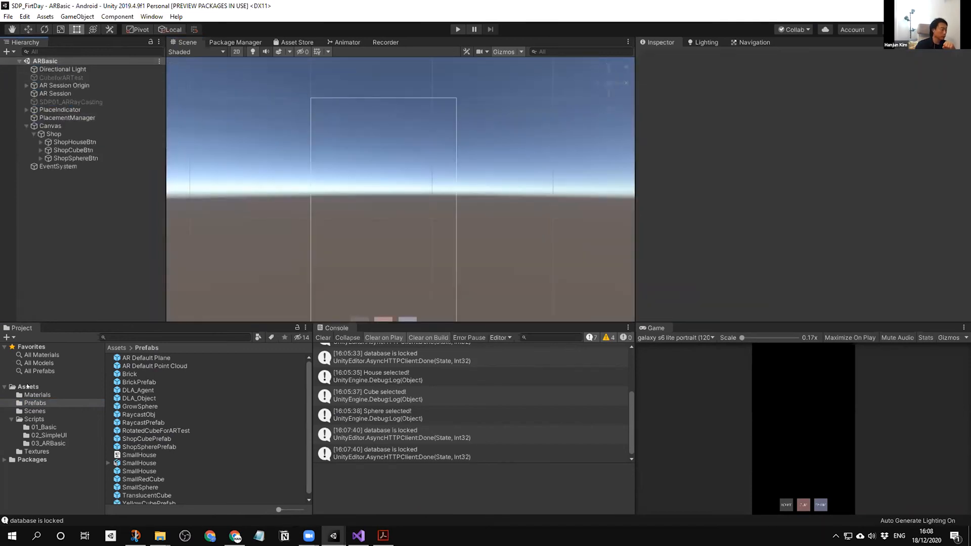
pyautogui.click(27, 386)
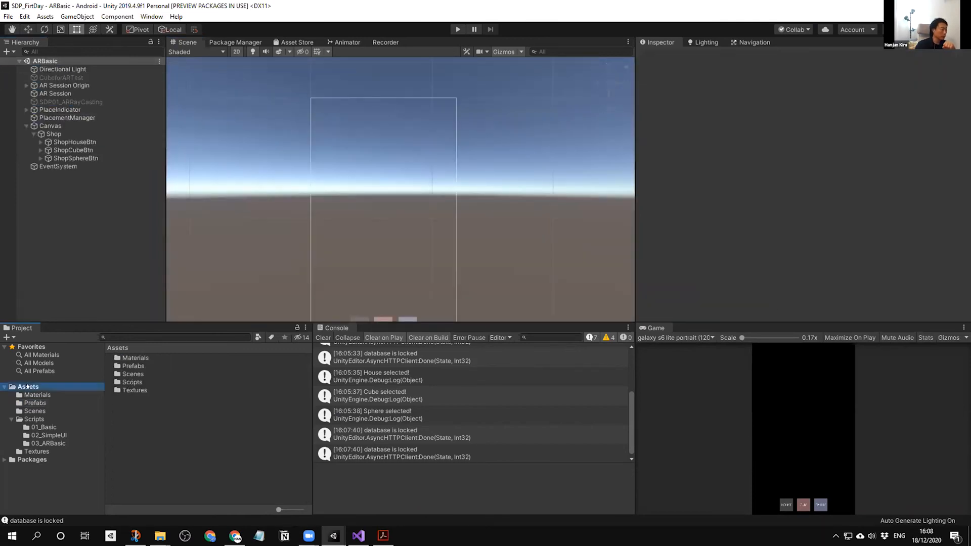
pyautogui.click(65, 118)
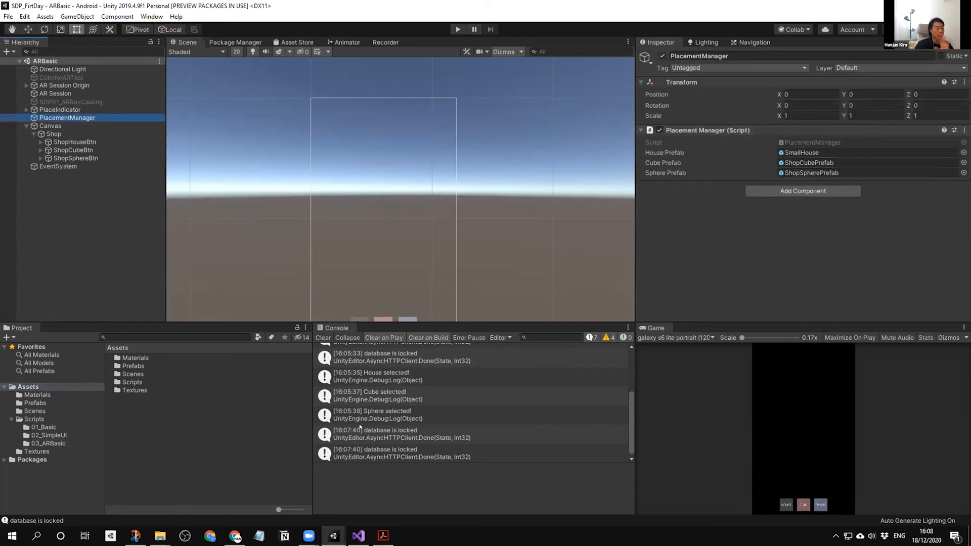
# - Switch to Visual Studio and highlight the house, cube and sphere prefab declarations at the start of the PlacementManager class
pyautogui.click(359, 536)
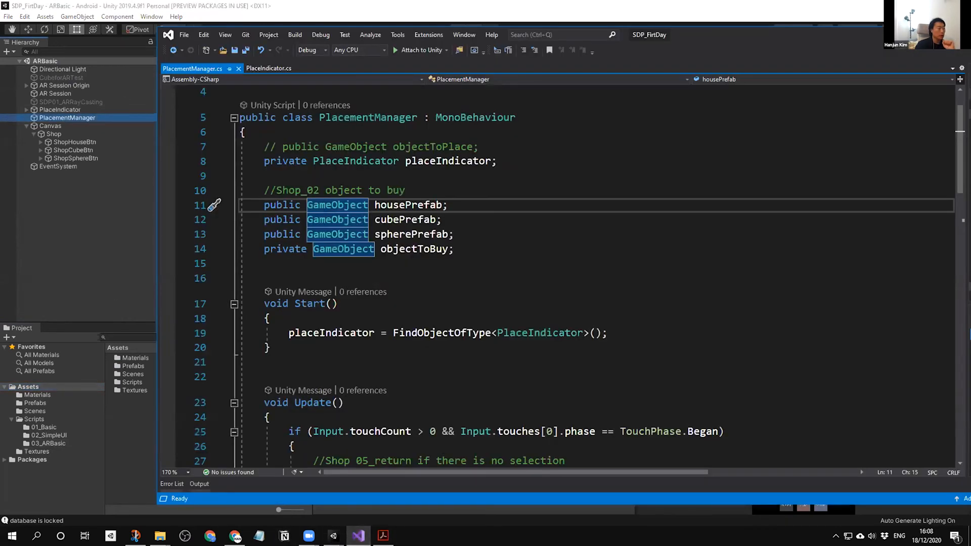
pyautogui.click(264, 264)
pyautogui.moveTo(264, 205); pyautogui.dragTo(455, 235)
pyautogui.click(265, 263)
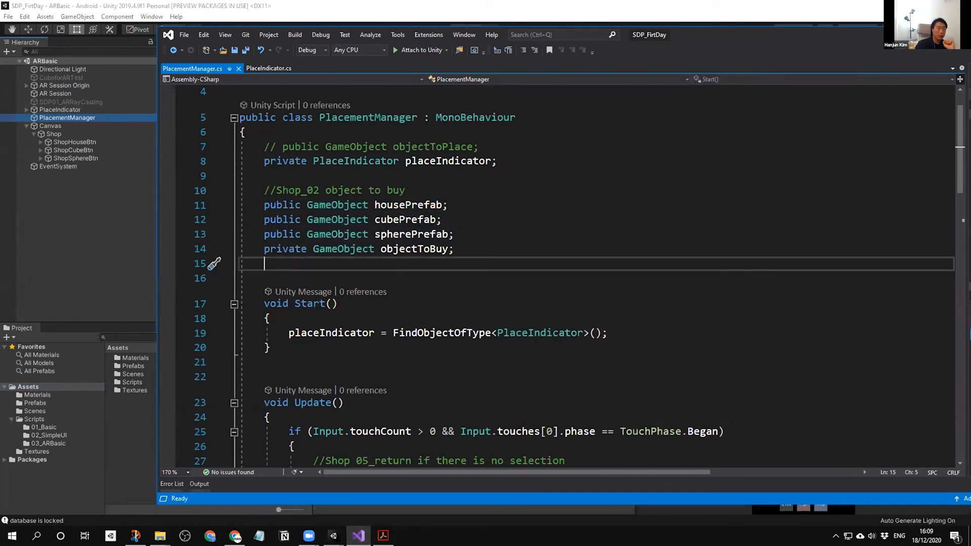
pyautogui.scroll(-3, 506, 268)
pyautogui.scroll(2, 506, 268)
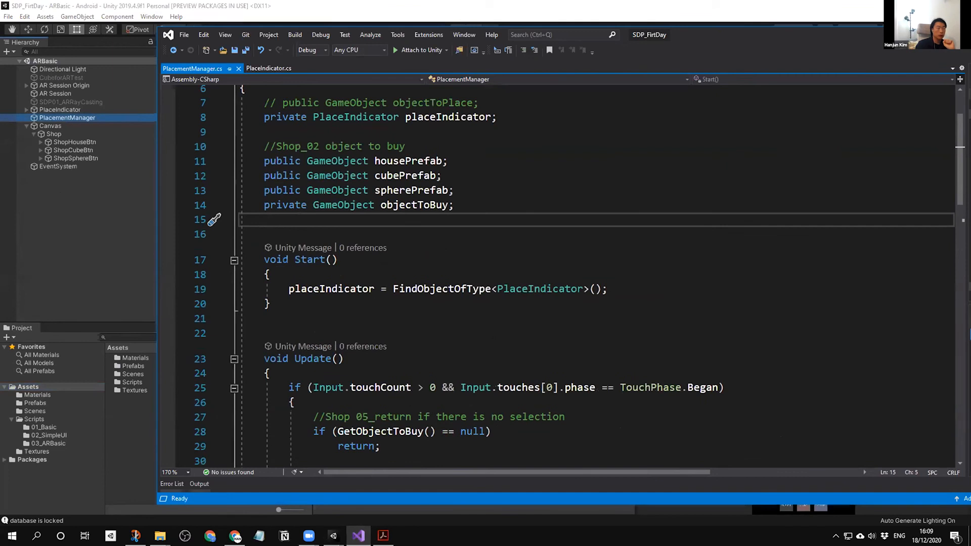
pyautogui.scroll(2, 506, 268)
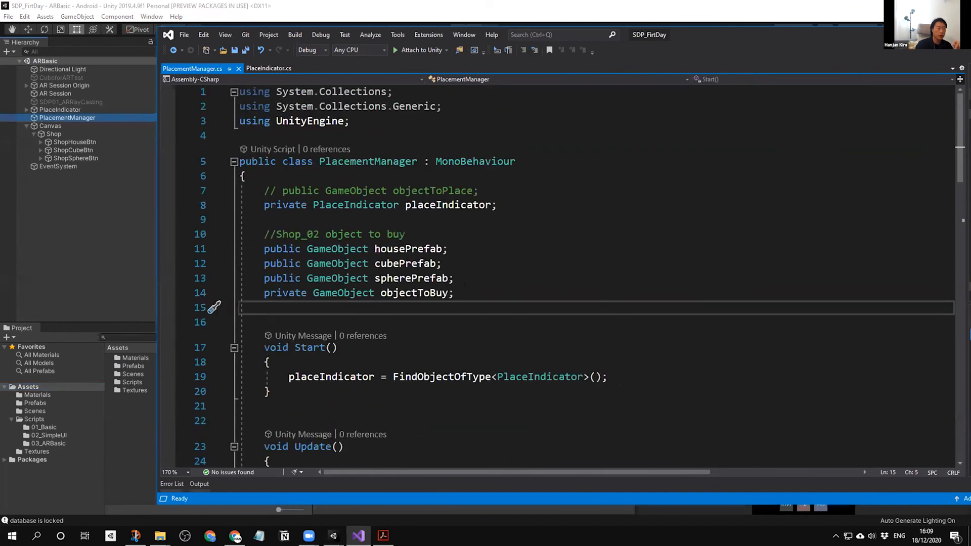
# - Find the Shop 03_Setup section of the script and highlight the GetObjectToBuy and SetObjectToBuy methods
pyautogui.scroll(-3, 506, 268)
pyautogui.scroll(2, 359, 215)
pyautogui.scroll(-3, 359, 215)
pyautogui.scroll(-3, 556, 273)
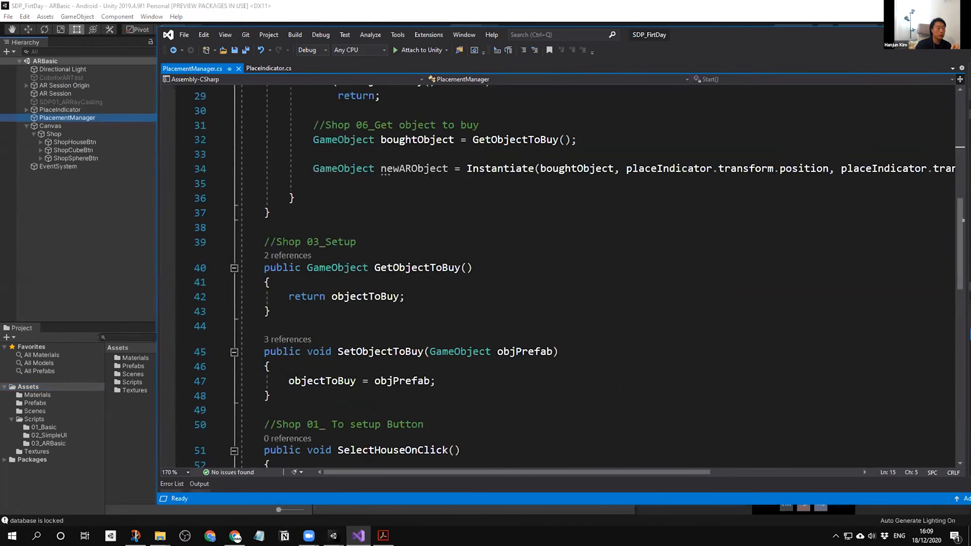
pyautogui.scroll(1, 556, 273)
pyautogui.scroll(-1, 556, 273)
pyautogui.scroll(-1, 557, 273)
pyautogui.moveTo(272, 352); pyautogui.dragTo(255, 224)
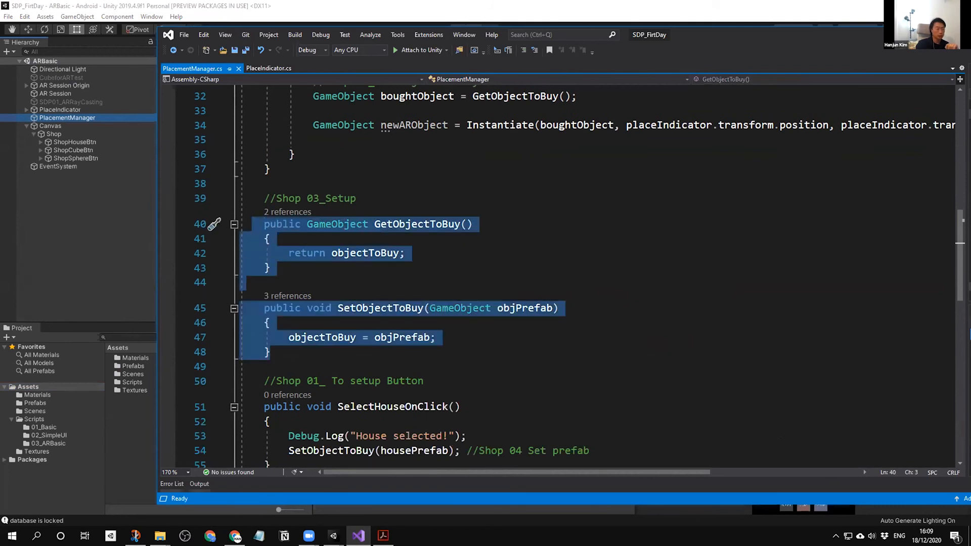
pyautogui.click(483, 269)
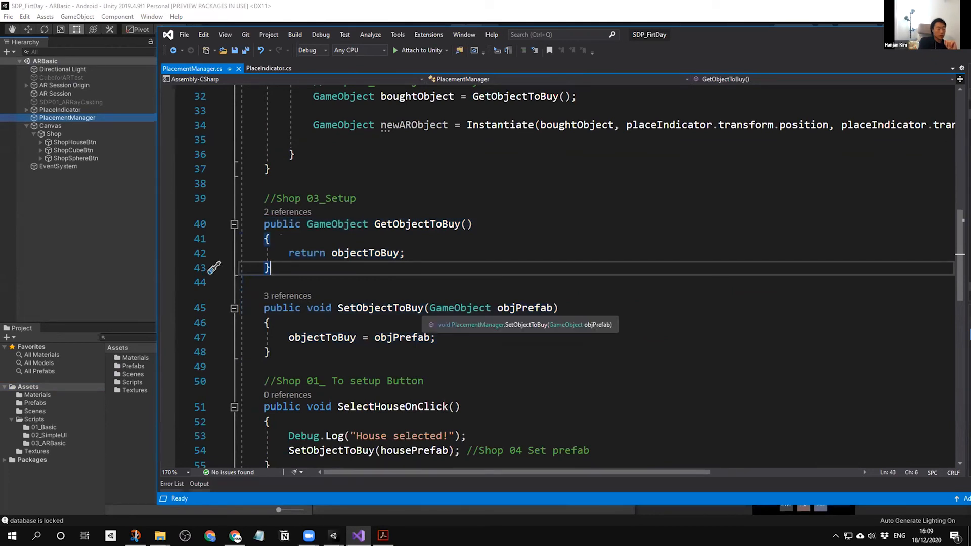
# - Examine SetObjectToBuy's GameObject objPrefab parameter and trace its assignment to the private objectToBuy field
pyautogui.click(375, 308)
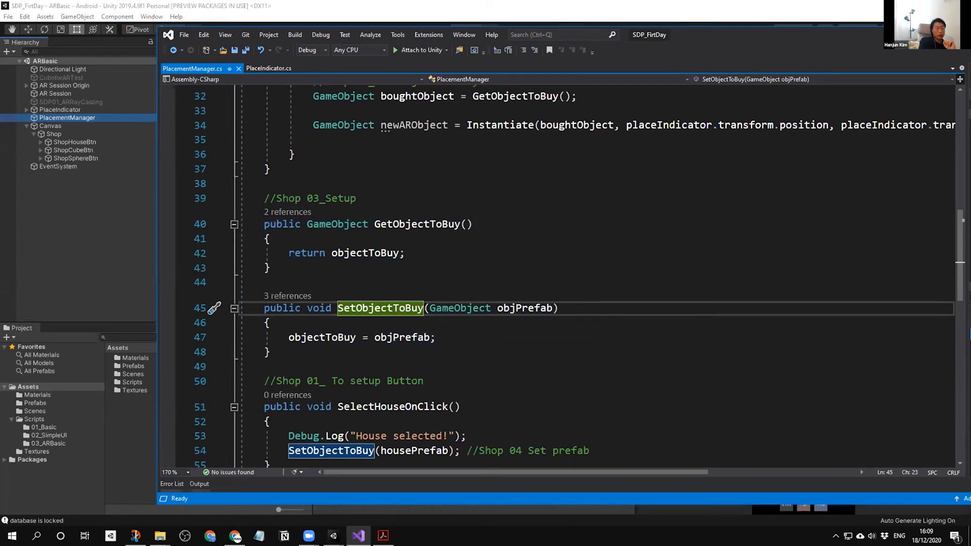
pyautogui.moveTo(430, 308); pyautogui.dragTo(554, 308)
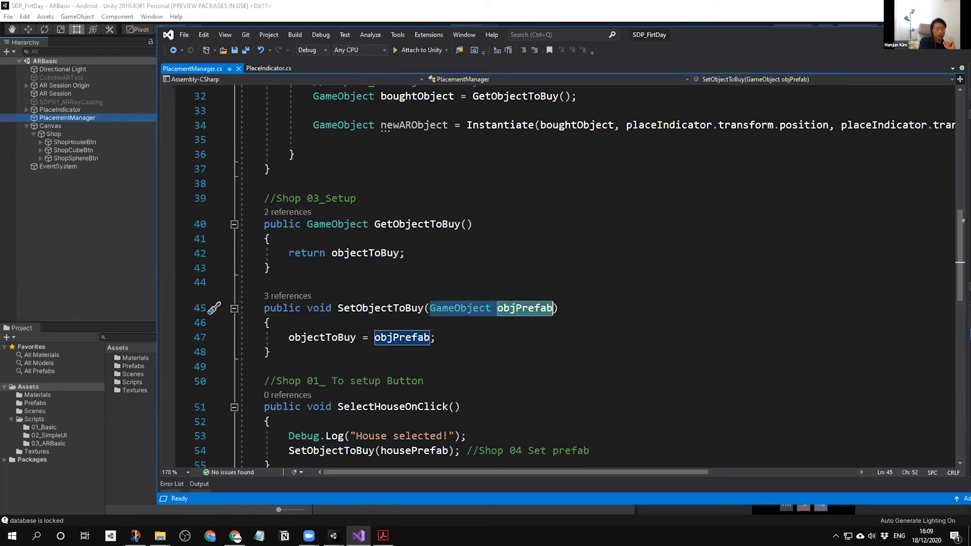
pyautogui.click(559, 308)
pyautogui.click(542, 308)
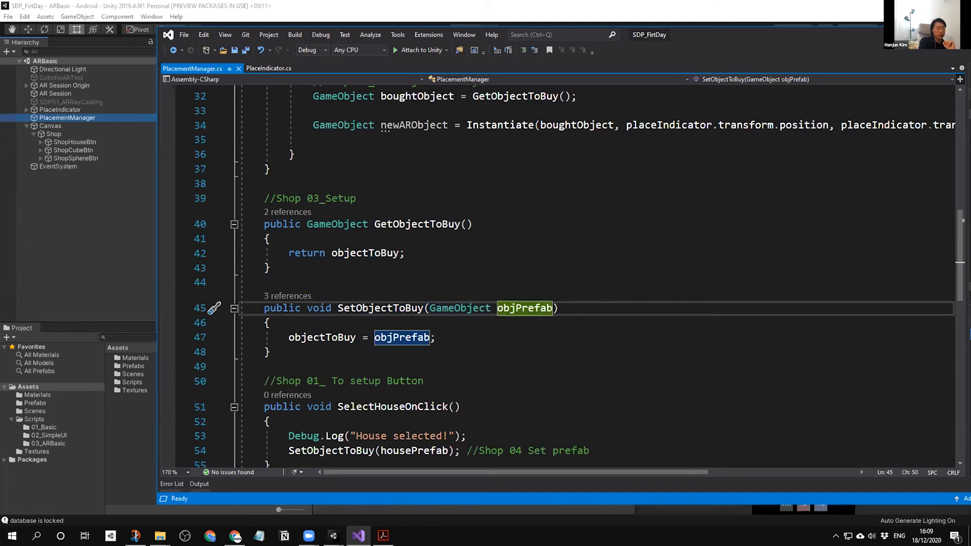
pyautogui.click(314, 352)
pyautogui.click(314, 337)
pyautogui.scroll(10, 314, 337)
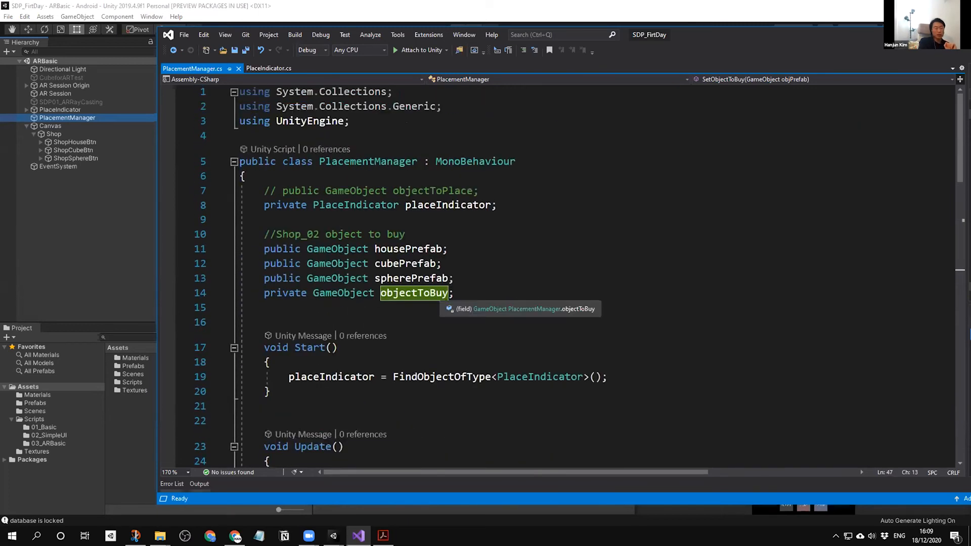
pyautogui.scroll(-11, 313, 337)
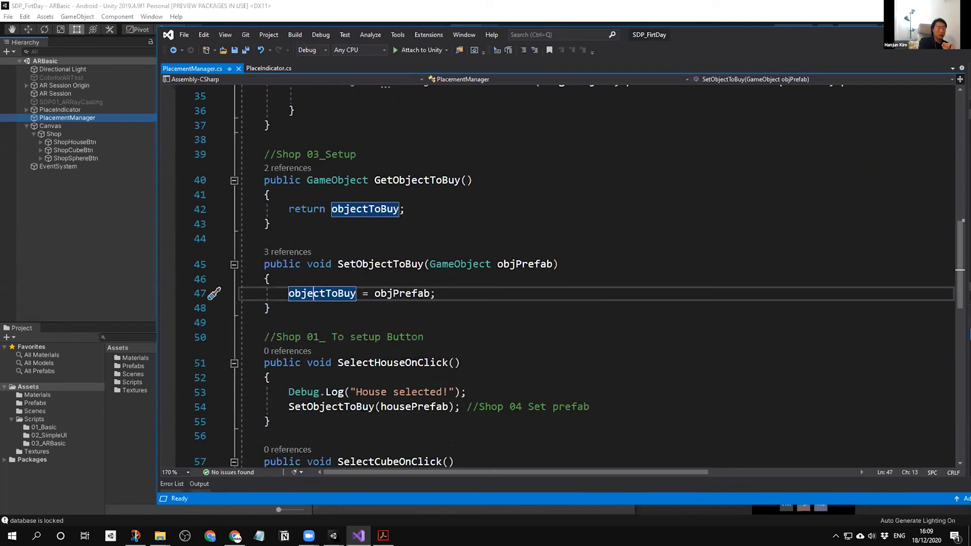
pyautogui.click(516, 264)
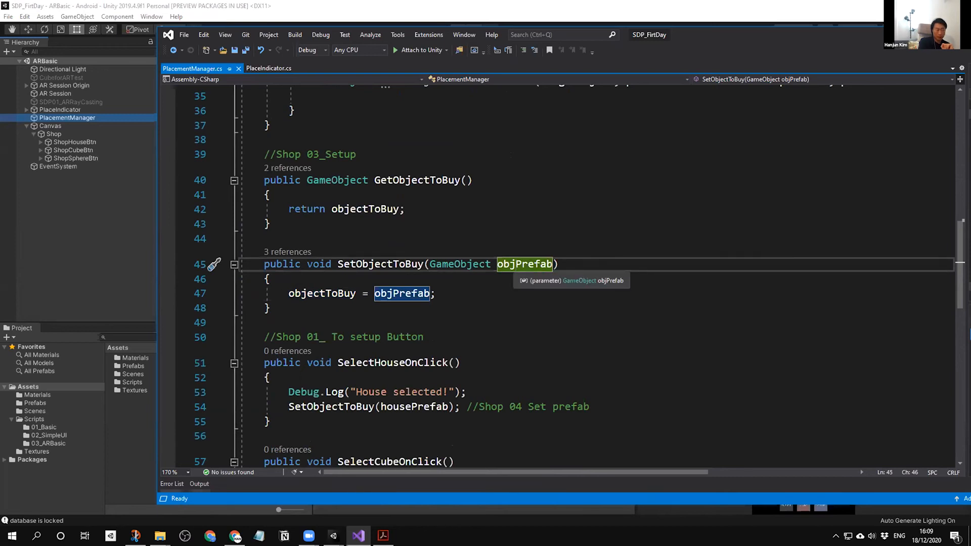
# - Compare the SetObjectToBuy calls in the house, cube and sphere click methods, checking each prefab argument against its field declaration
pyautogui.scroll(-2, 514, 266)
pyautogui.click(357, 177)
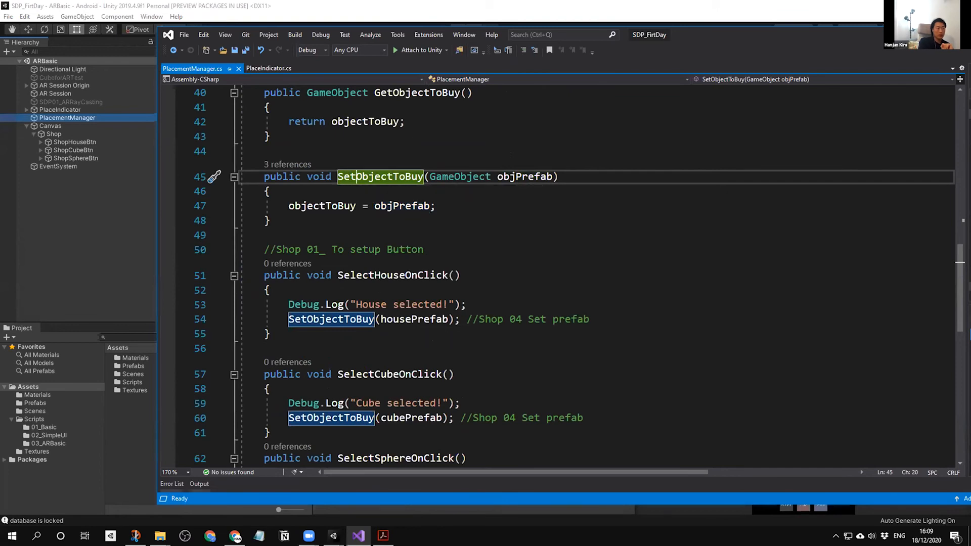
pyautogui.scroll(-3, 456, 284)
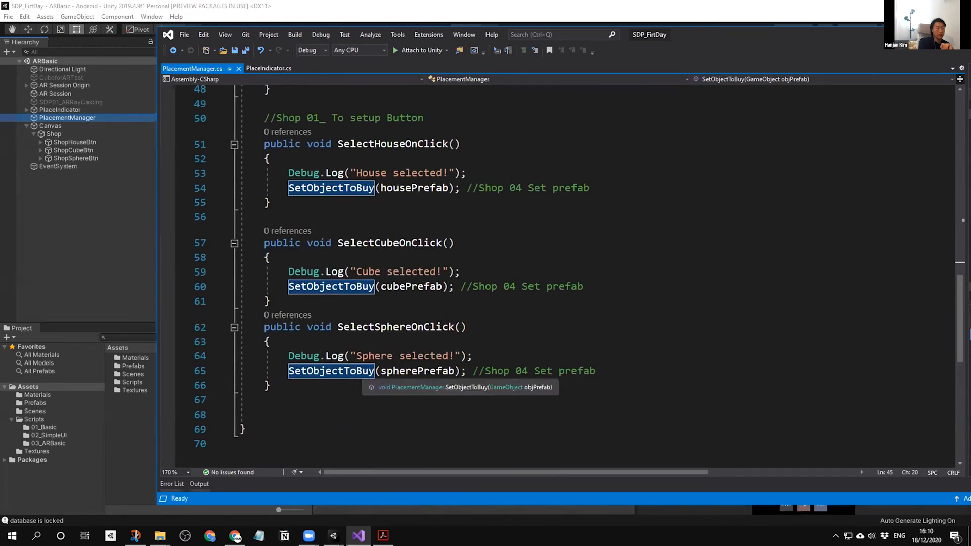
pyautogui.scroll(2, 374, 354)
pyautogui.scroll(-2, 579, 276)
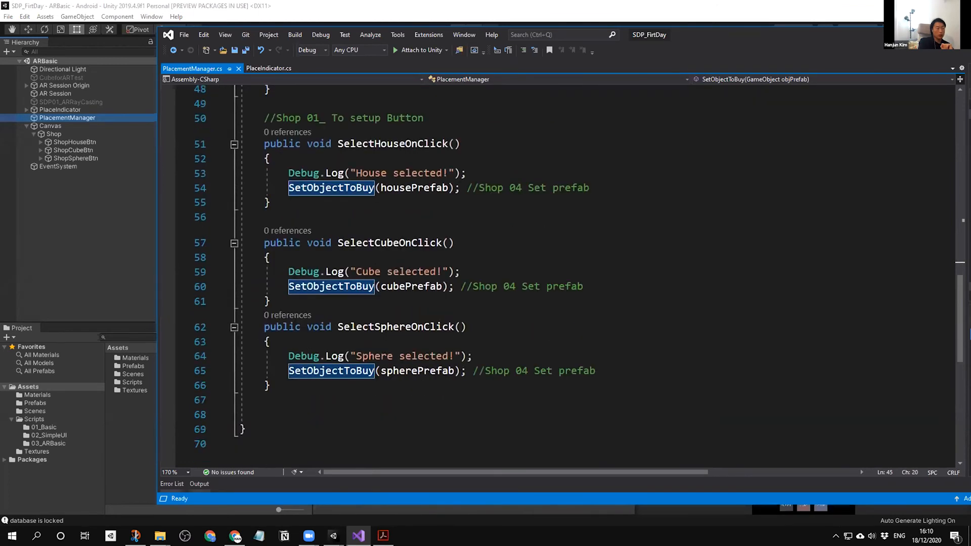
pyautogui.click(399, 188)
pyautogui.click(406, 287)
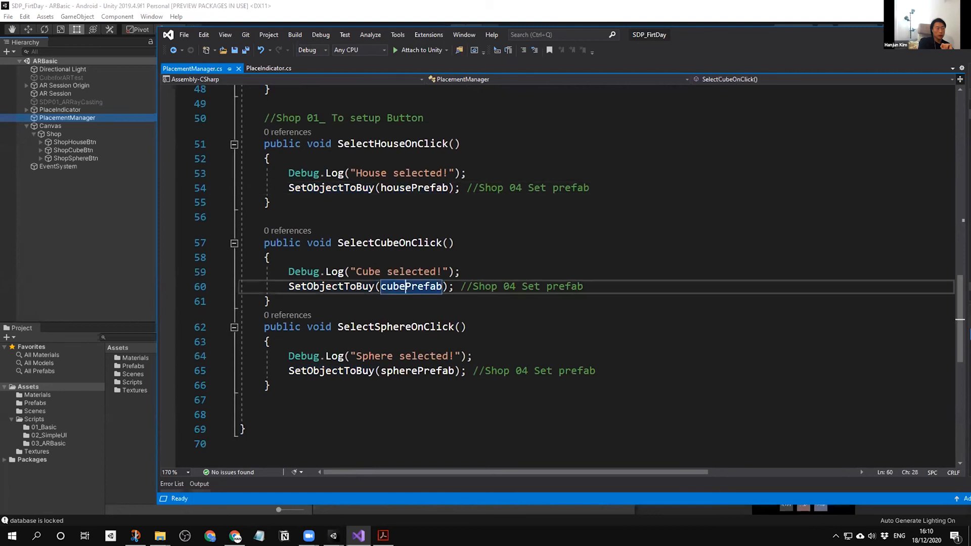
pyautogui.click(411, 372)
pyautogui.click(388, 188)
pyautogui.scroll(16, 389, 190)
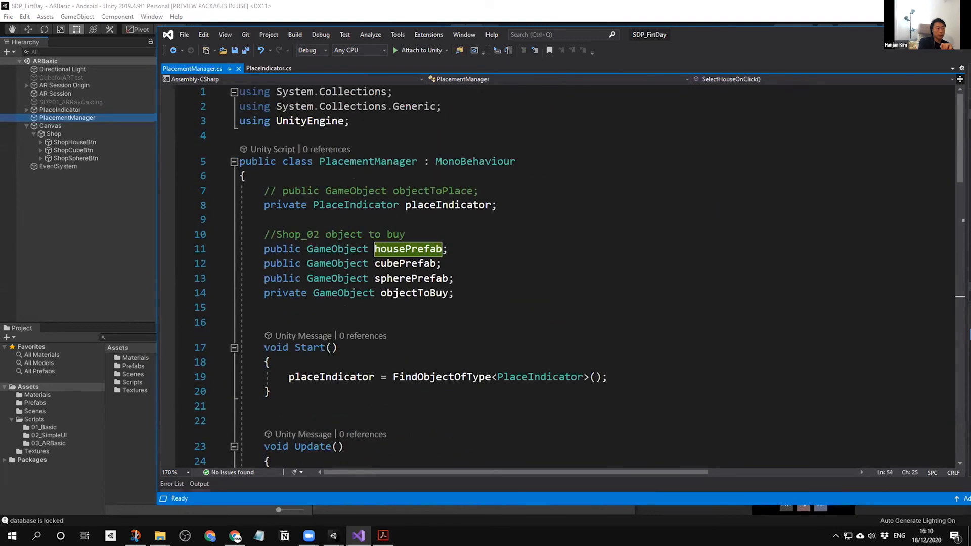
pyautogui.scroll(-15, 556, 273)
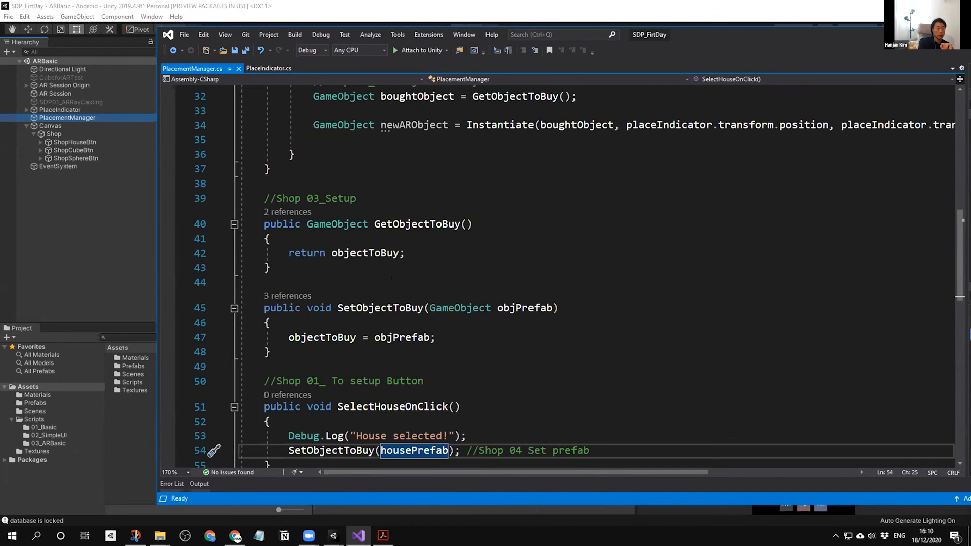
# - Trace how SelectHouseOnClick passes housePrefab through SetObjectToBuy into the objectToBuy variable
pyautogui.click(271, 247)
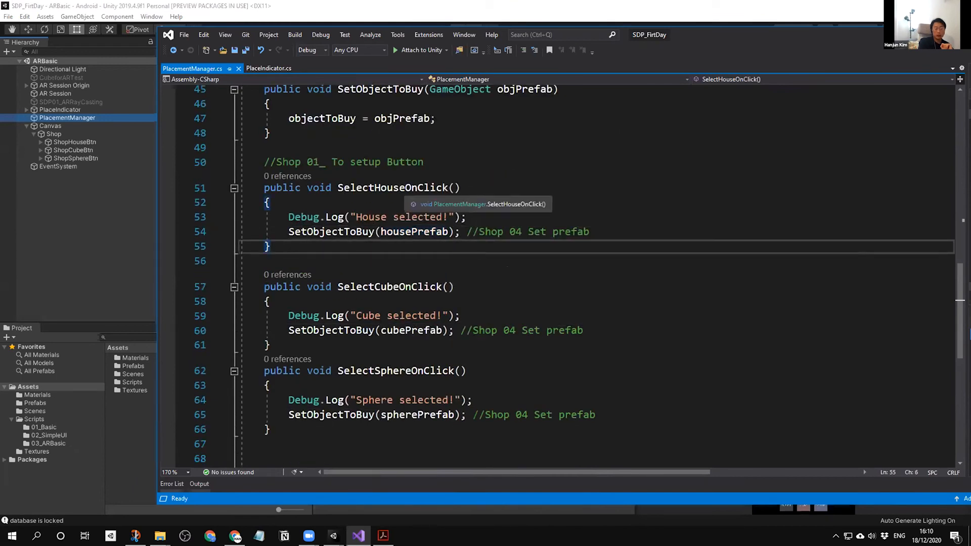
pyautogui.click(321, 232)
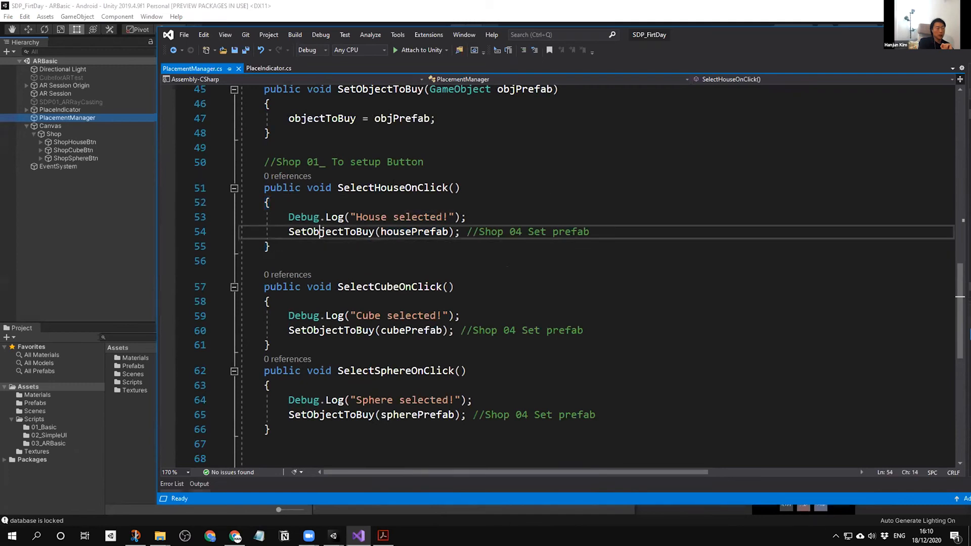
pyautogui.scroll(1, 321, 232)
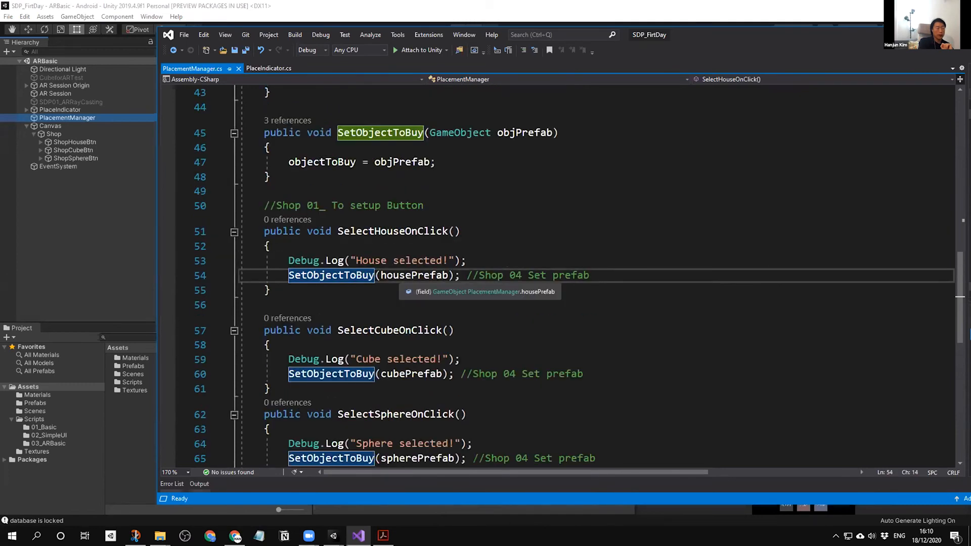
pyautogui.click(387, 275)
pyautogui.scroll(1, 387, 276)
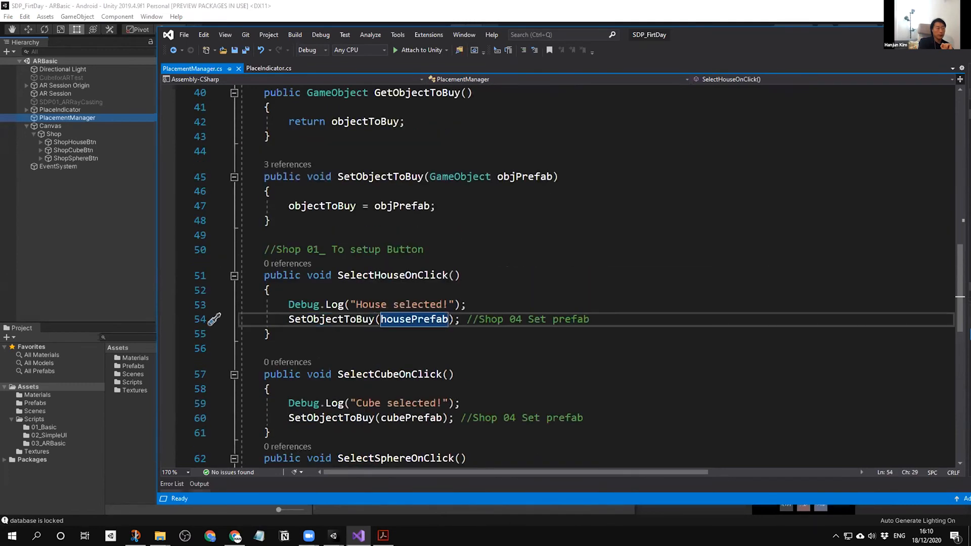
pyautogui.scroll(1, 324, 328)
pyautogui.click(320, 362)
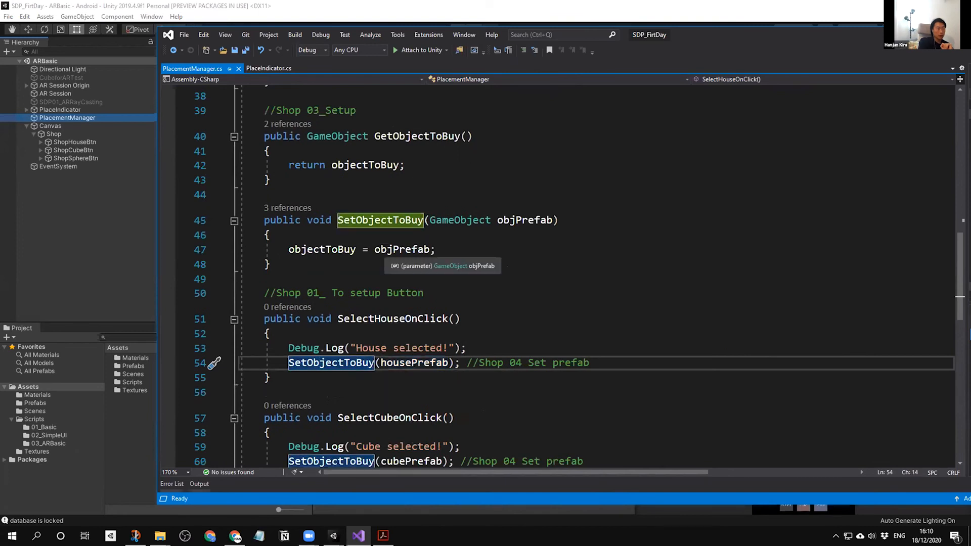
pyautogui.click(392, 250)
pyautogui.click(344, 249)
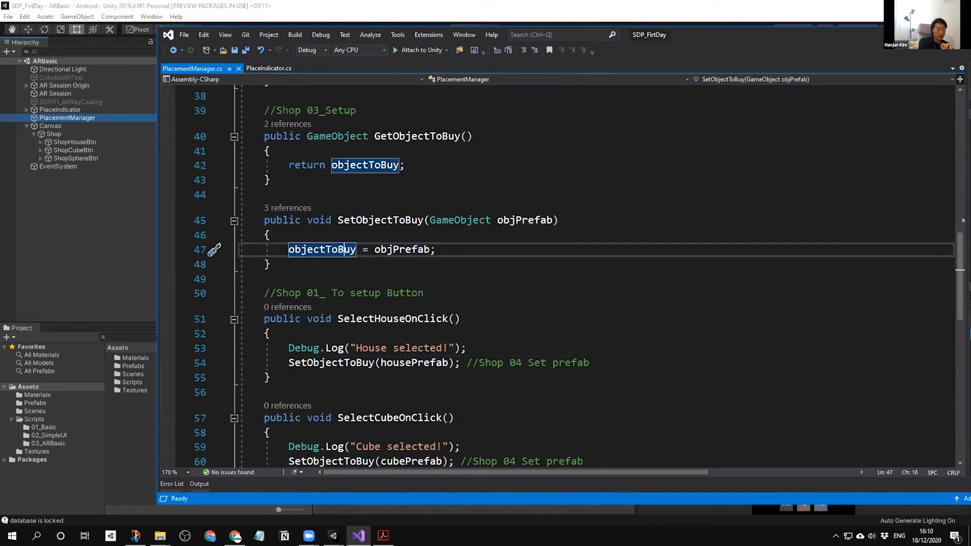
pyautogui.click(423, 362)
pyautogui.click(332, 249)
# - Highlight the GetObjectToBuy method name and examine the Shop 05 null check that calls it in Update
pyautogui.scroll(3, 332, 250)
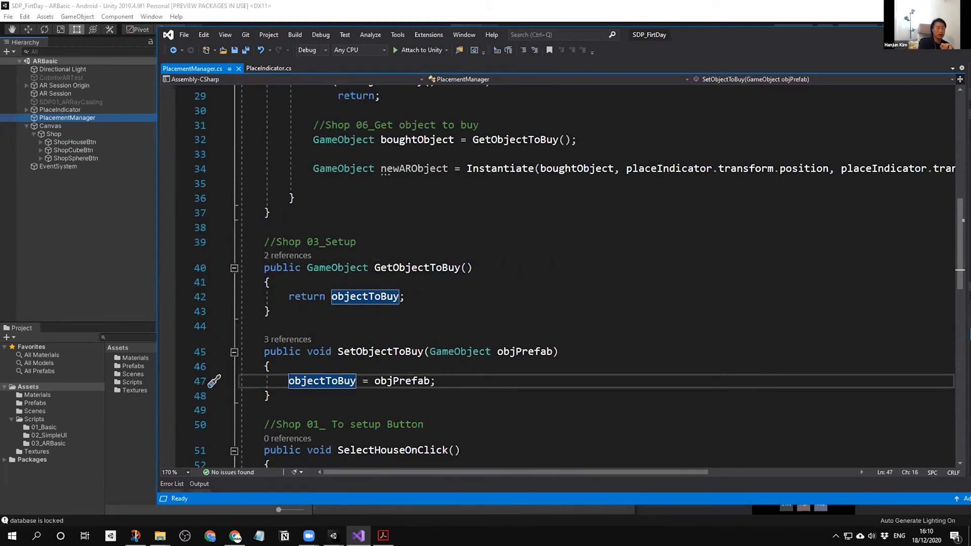
pyautogui.moveTo(375, 268); pyautogui.dragTo(473, 268)
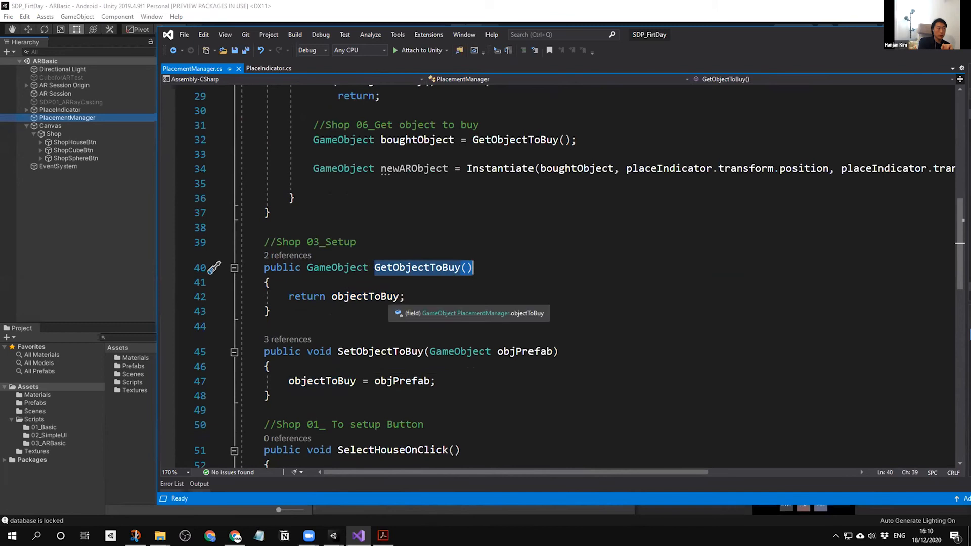
pyautogui.scroll(2, 370, 298)
pyautogui.scroll(3, 370, 298)
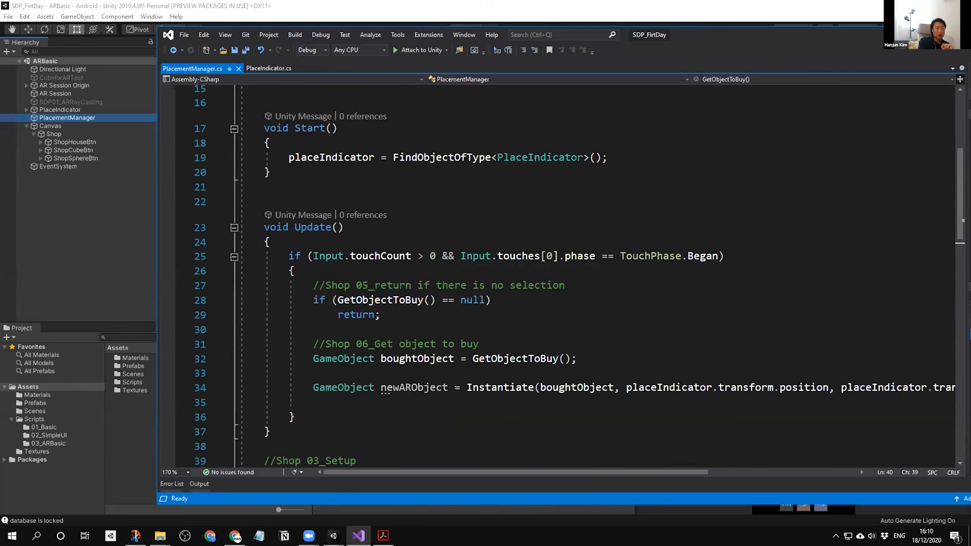
pyautogui.moveTo(380, 315); pyautogui.dragTo(318, 296)
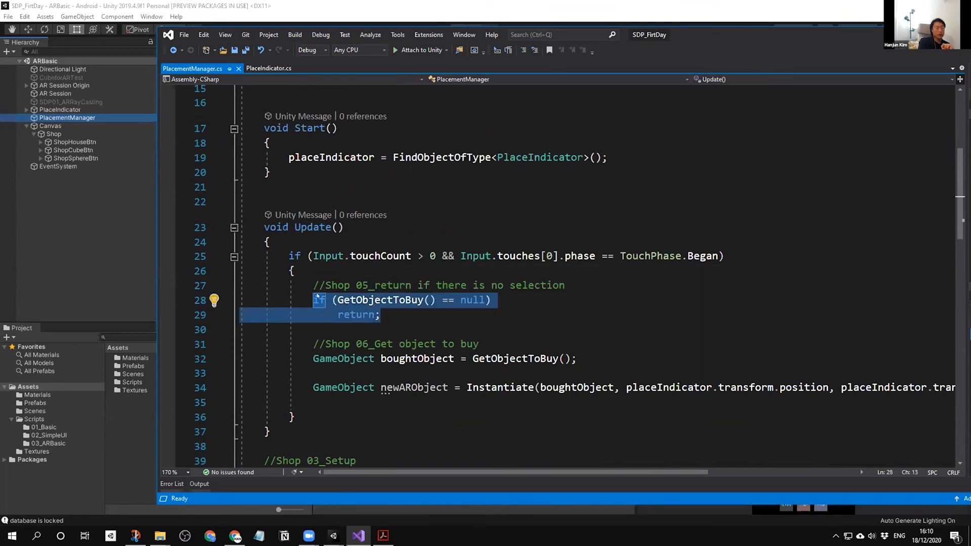
pyautogui.press('Right')
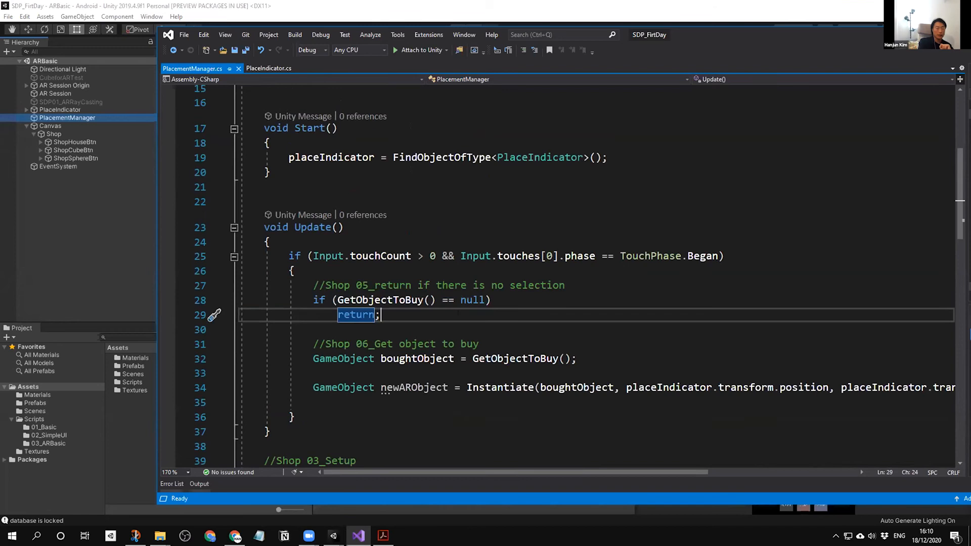
pyautogui.press('Down')
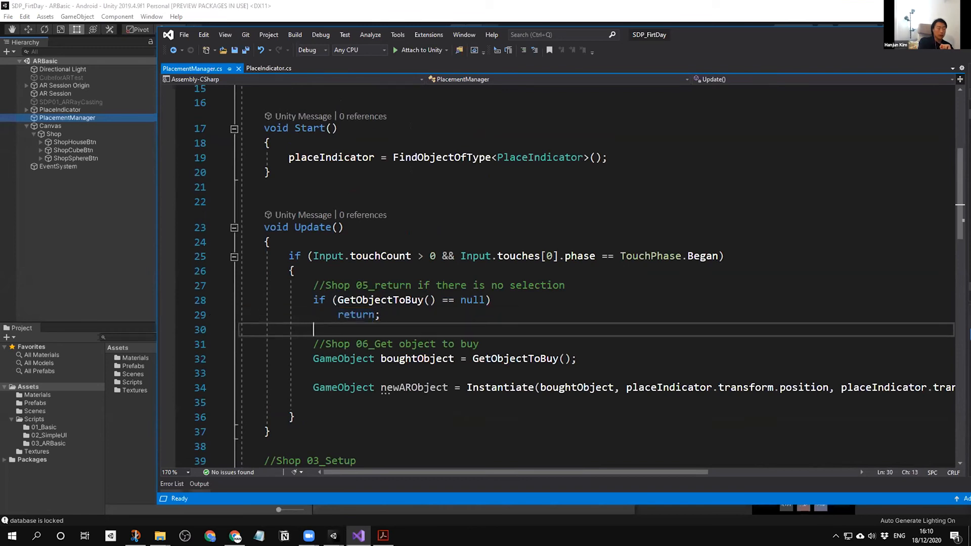
# - Examine how the Shop 06 line in Update fills boughtObject from GetObjectToBuy(), checking it against the method's definition
pyautogui.click(424, 359)
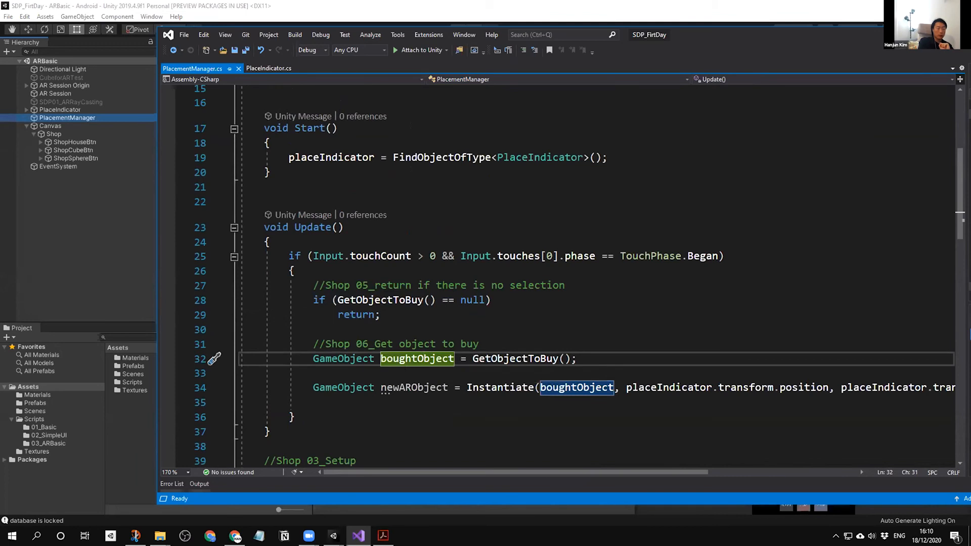
pyautogui.scroll(-2, 521, 273)
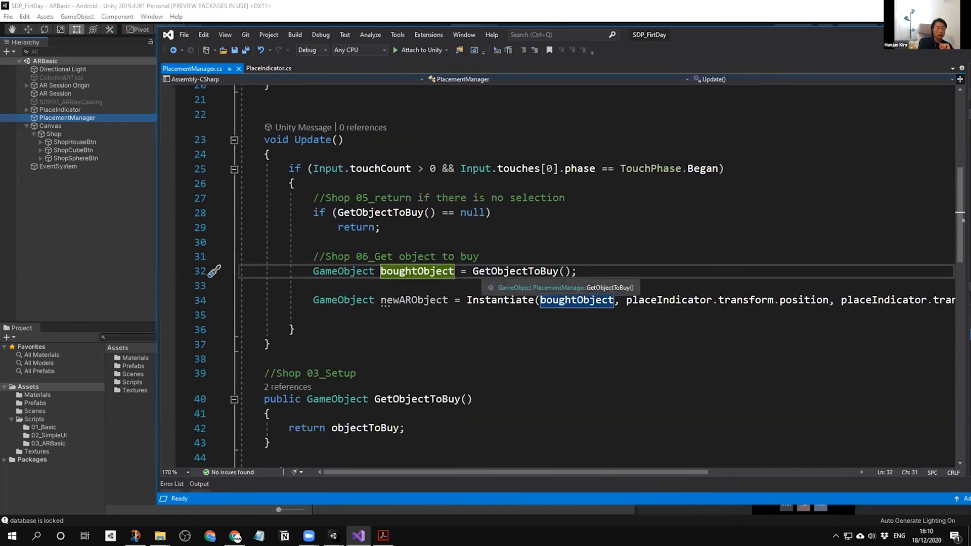
pyautogui.moveTo(473, 271); pyautogui.dragTo(577, 271)
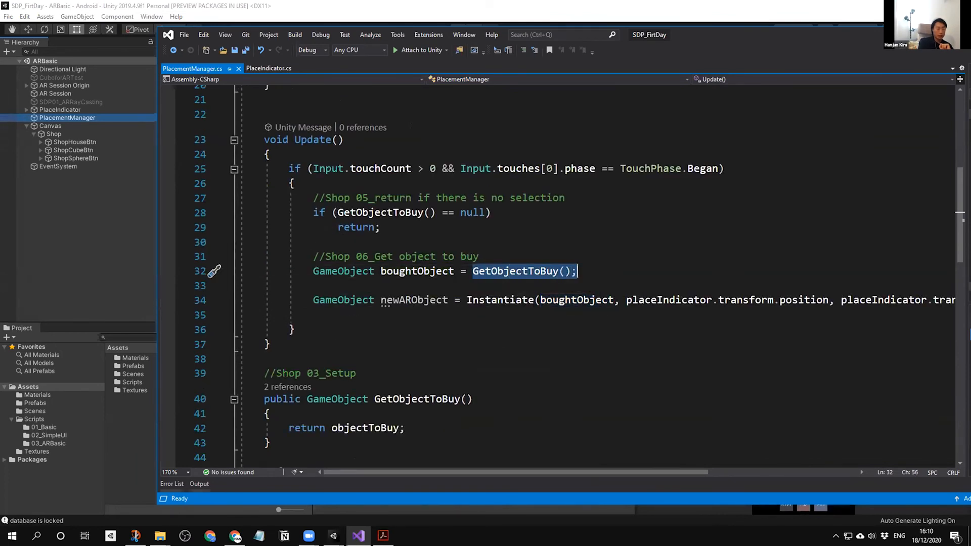
pyautogui.click(405, 272)
pyautogui.scroll(-5, 406, 271)
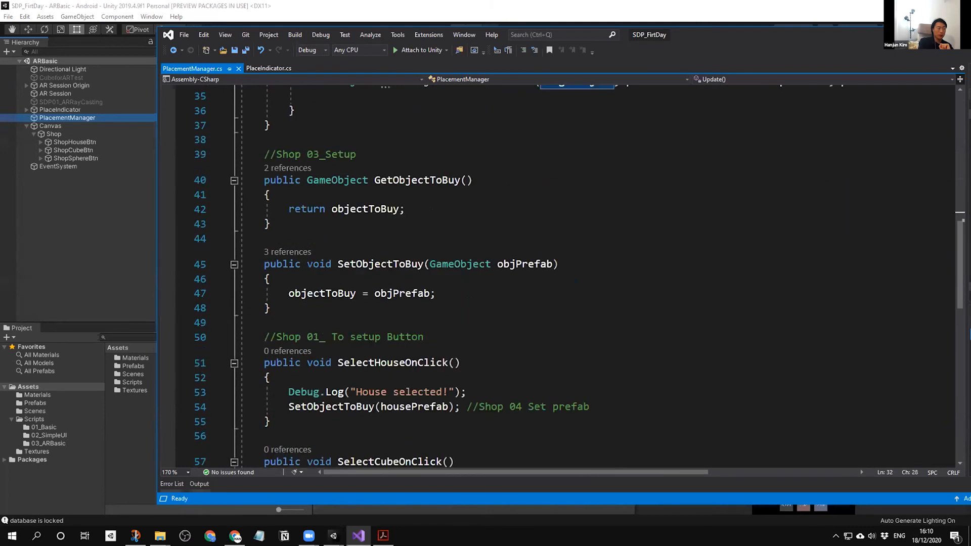
pyautogui.scroll(4, 556, 278)
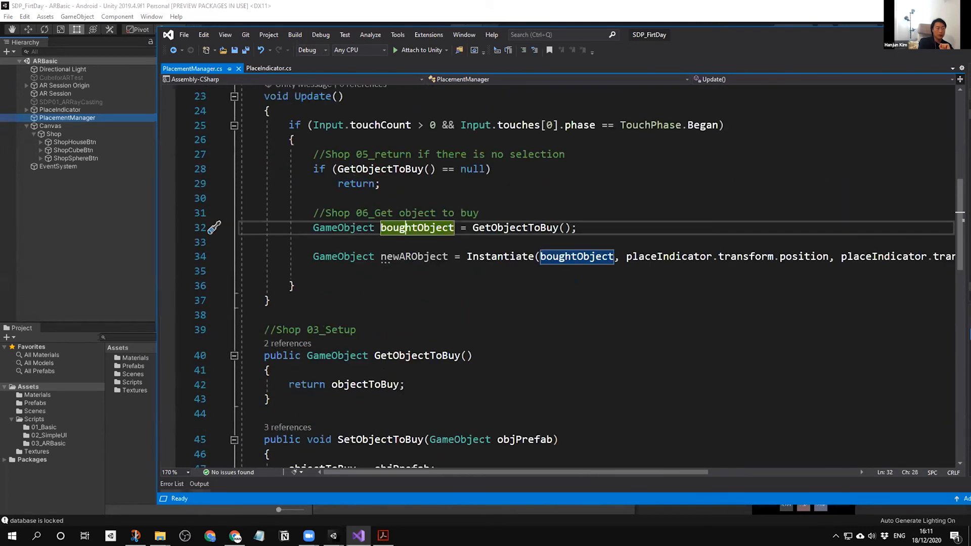
pyautogui.scroll(2, 557, 279)
# - Examine the newARObject Instantiate line, highlighting its placeIndicator.transform.position and placeIndicator.transform.rotation arguments
pyautogui.click(399, 344)
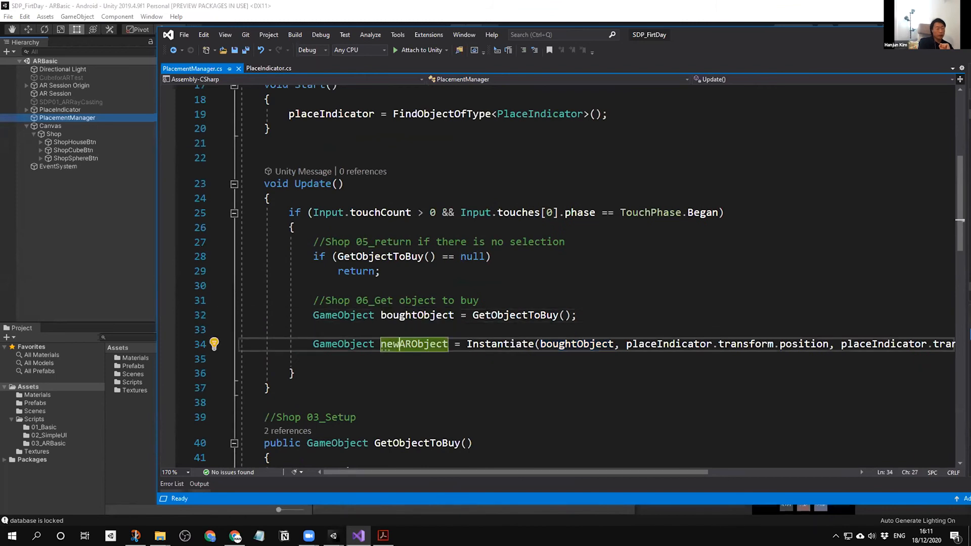
pyautogui.click(418, 315)
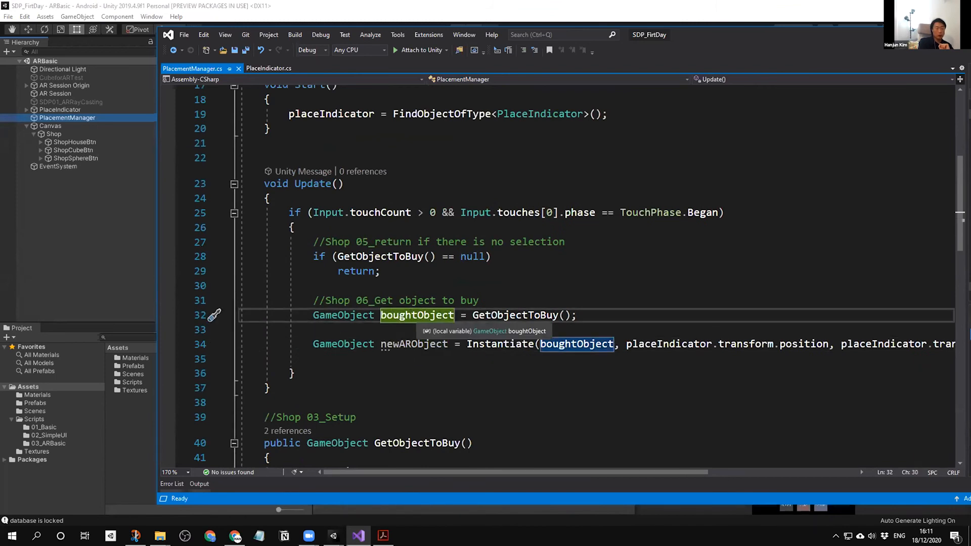
pyautogui.press('Right')
pyautogui.press('Right')
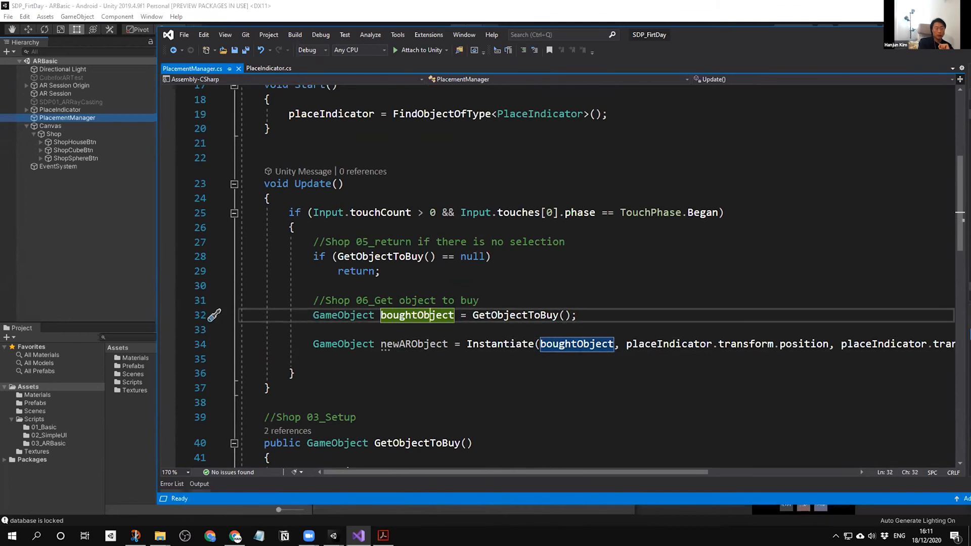
pyautogui.moveTo(666, 472); pyautogui.dragTo(755, 463)
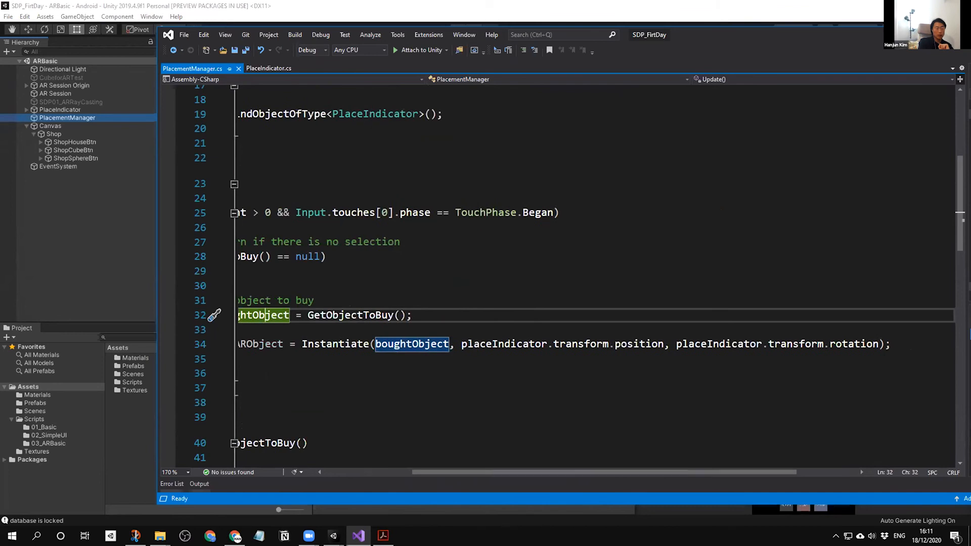
pyautogui.moveTo(664, 344); pyautogui.dragTo(462, 345)
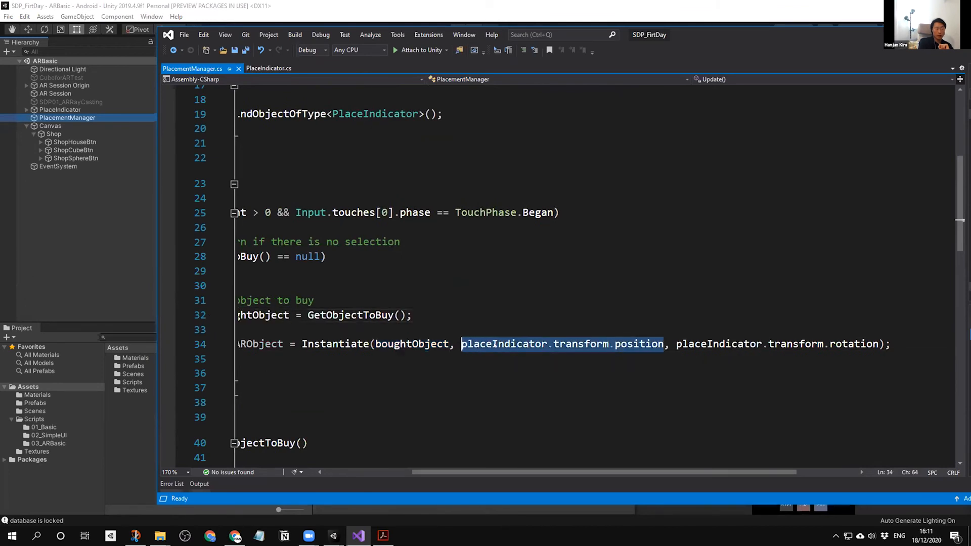
pyautogui.moveTo(878, 344); pyautogui.dragTo(468, 344)
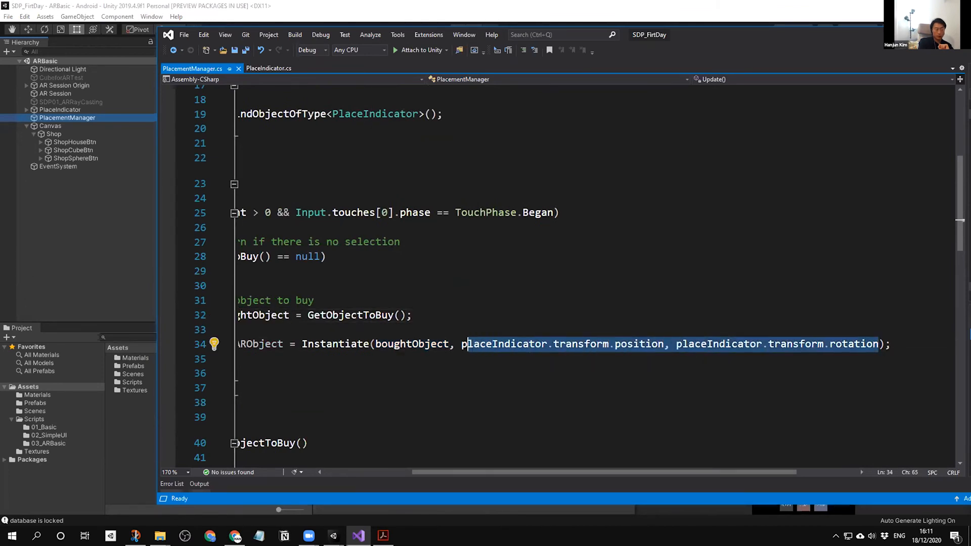
pyautogui.moveTo(607, 472); pyautogui.dragTo(519, 471)
# - Review the code from the GetObjectToBuy call in Update down to the house, cube and sphere click methods
pyautogui.scroll(-3, 440, 329)
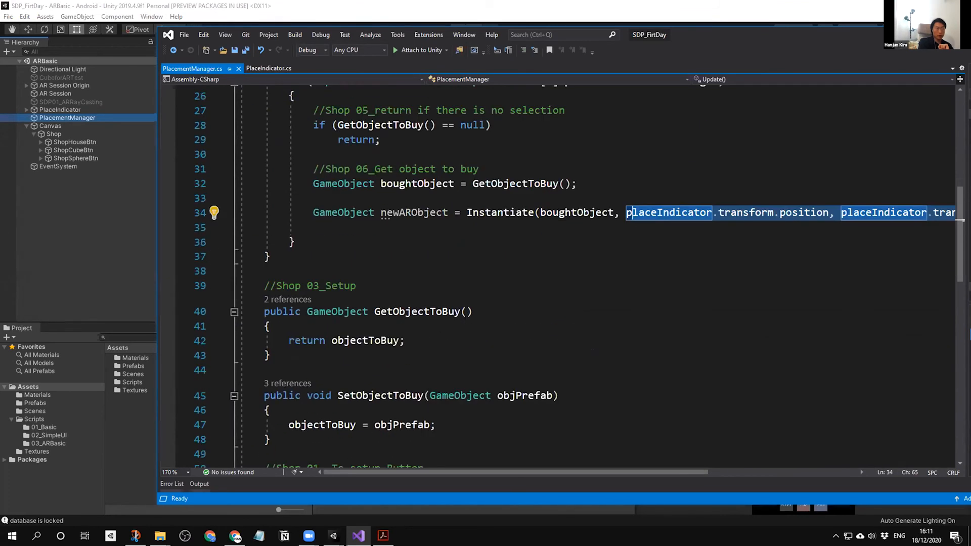
pyautogui.scroll(-1, 578, 278)
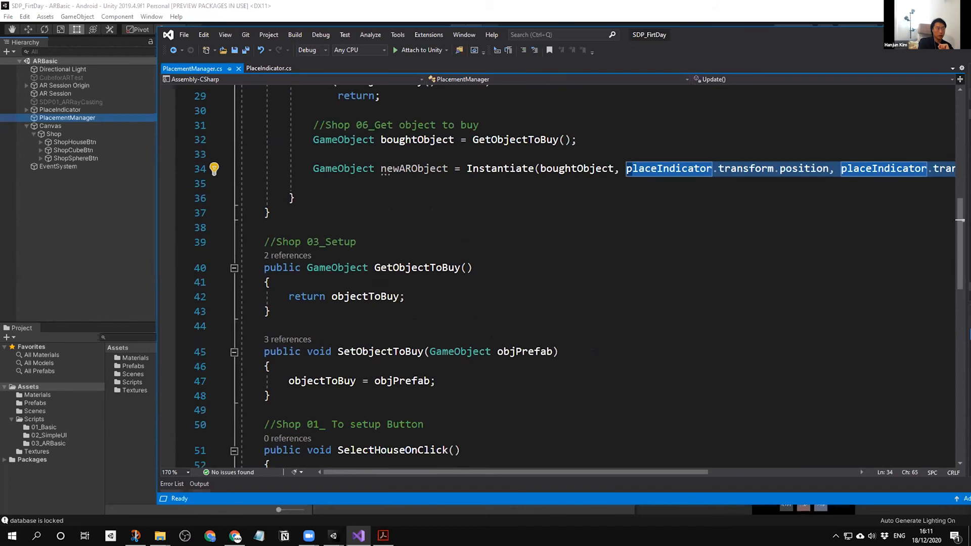
pyautogui.click(534, 140)
pyautogui.scroll(-5, 533, 140)
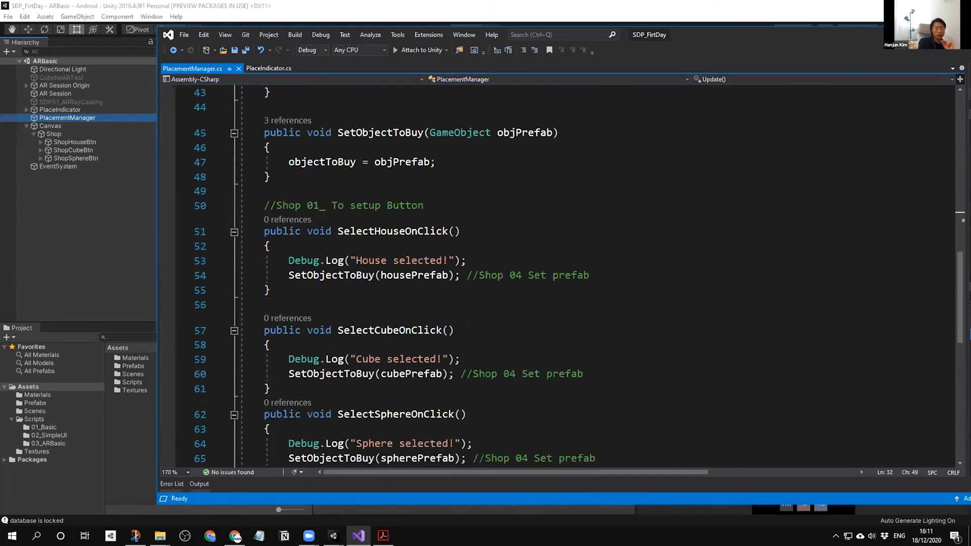
pyautogui.scroll(-2, 556, 274)
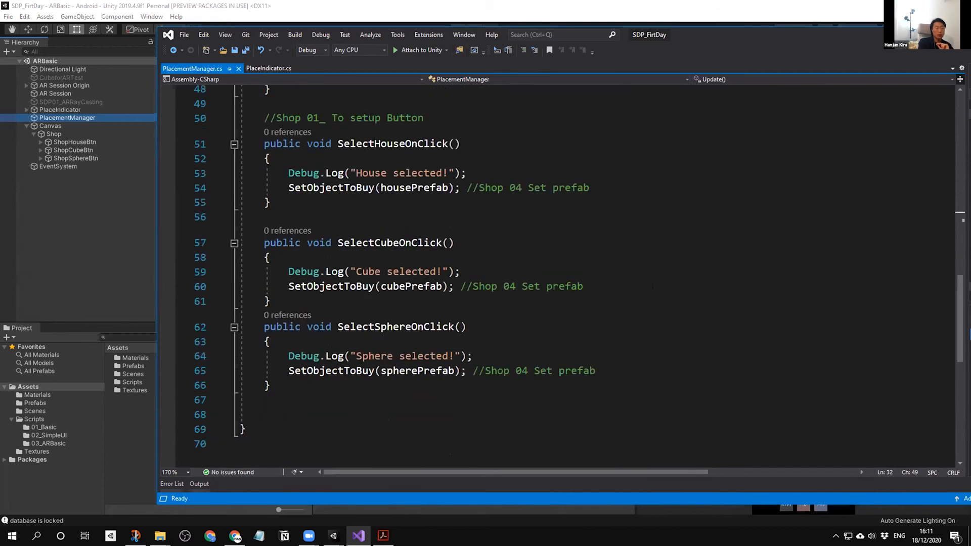
pyautogui.scroll(1, 556, 273)
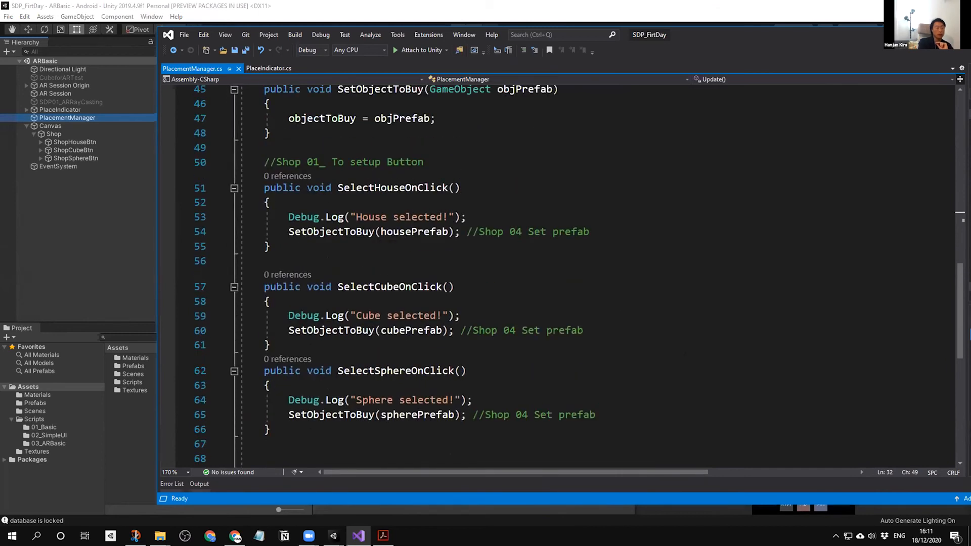
pyautogui.scroll(1, 556, 273)
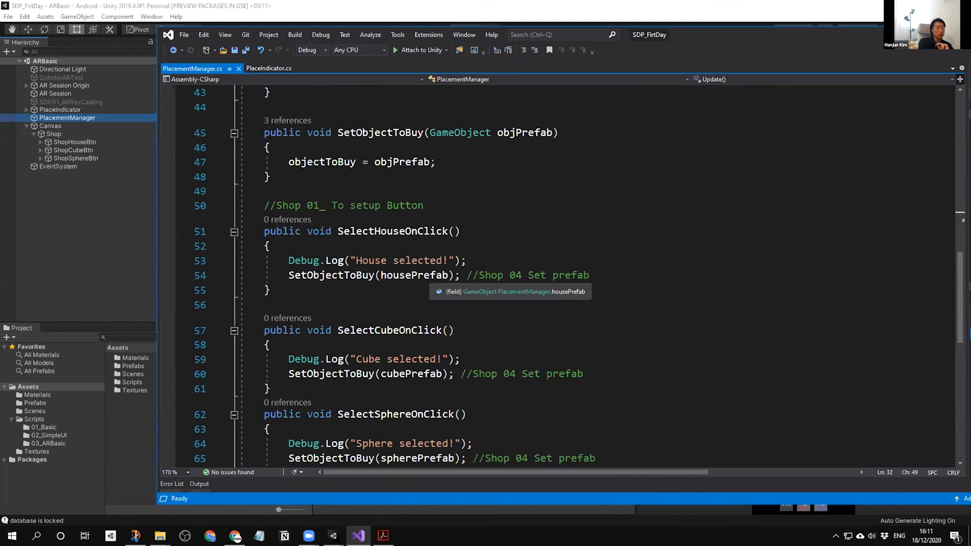
# - Trace housePrefab from SelectHouseOnClick through SetObjectToBuy to the GetObjectToBuy method, highlighting that method's name
pyautogui.click(375, 231)
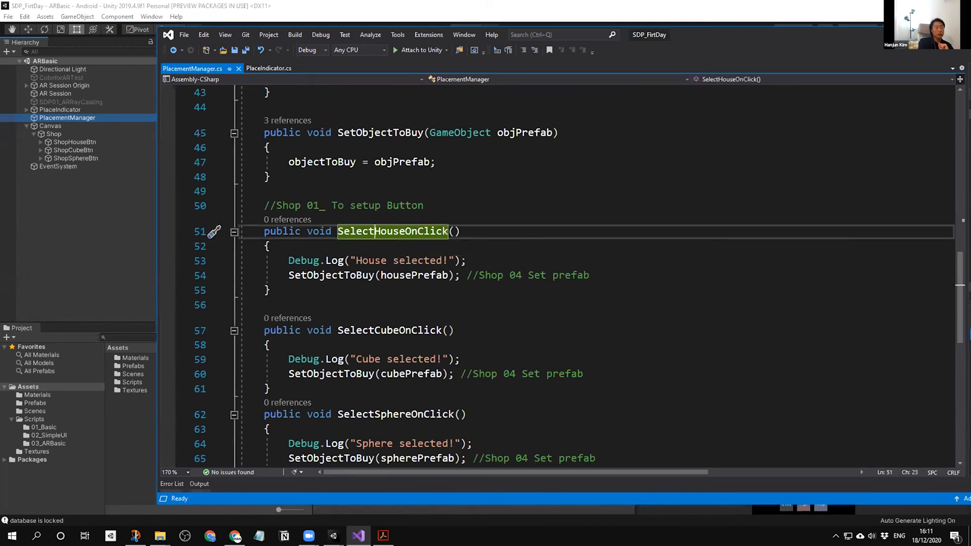
pyautogui.click(424, 276)
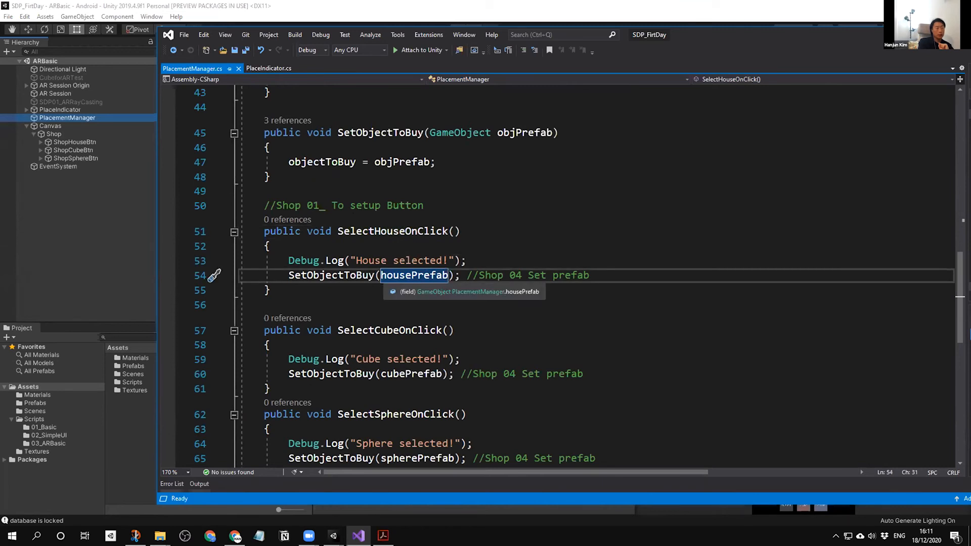
pyautogui.scroll(3, 579, 275)
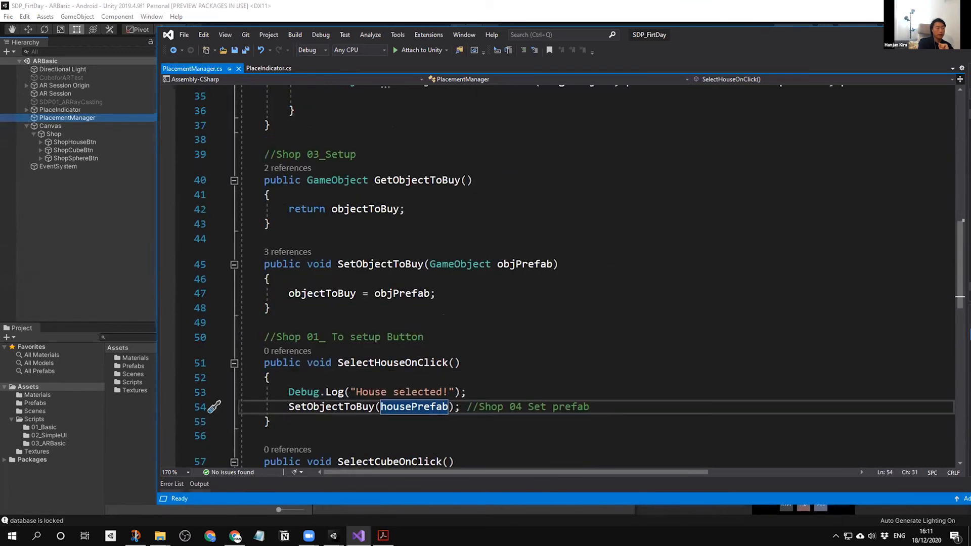
pyautogui.scroll(2, 579, 275)
pyautogui.click(451, 268)
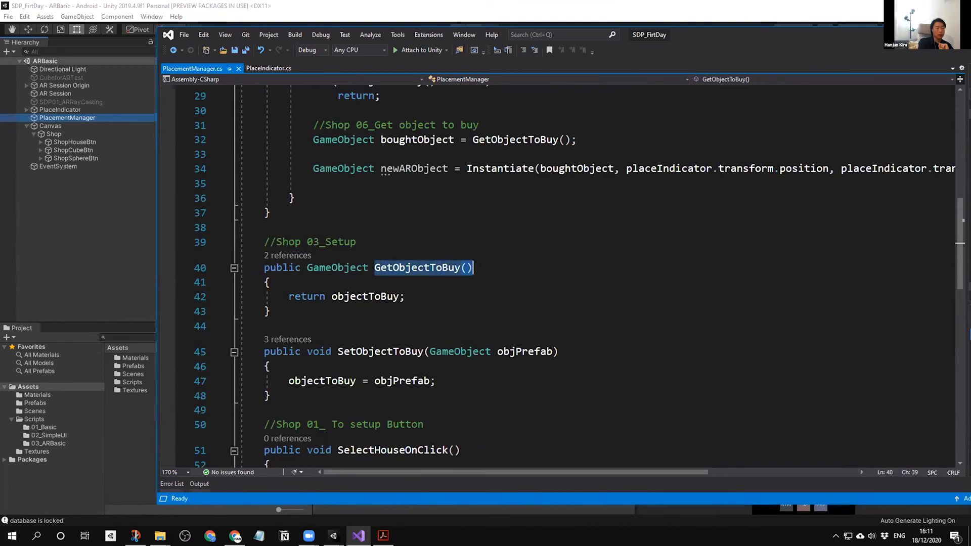
pyautogui.scroll(3, 451, 267)
pyautogui.scroll(1, 556, 276)
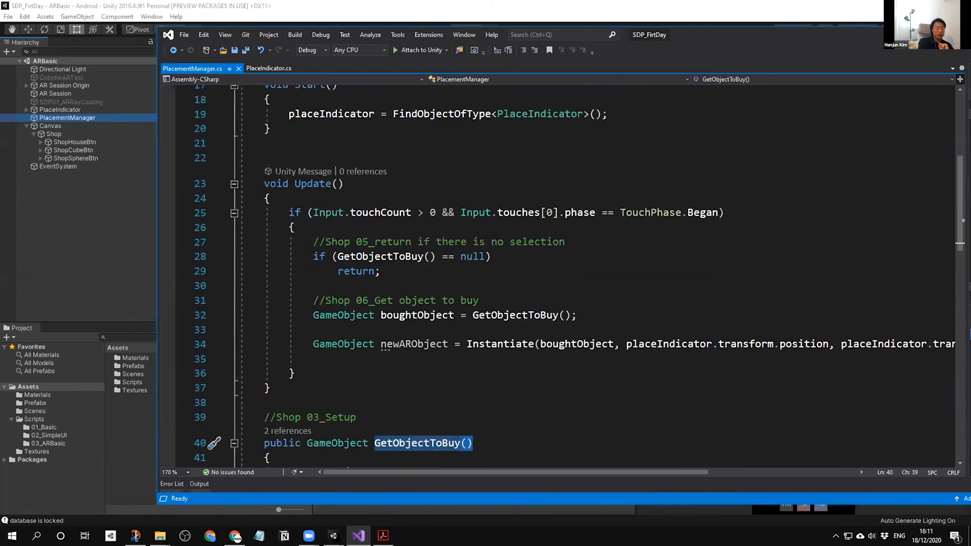
# - Follow boughtObject from its GetObjectToBuy() assignment into the Instantiate call and review the call's full argument list
pyautogui.click(436, 315)
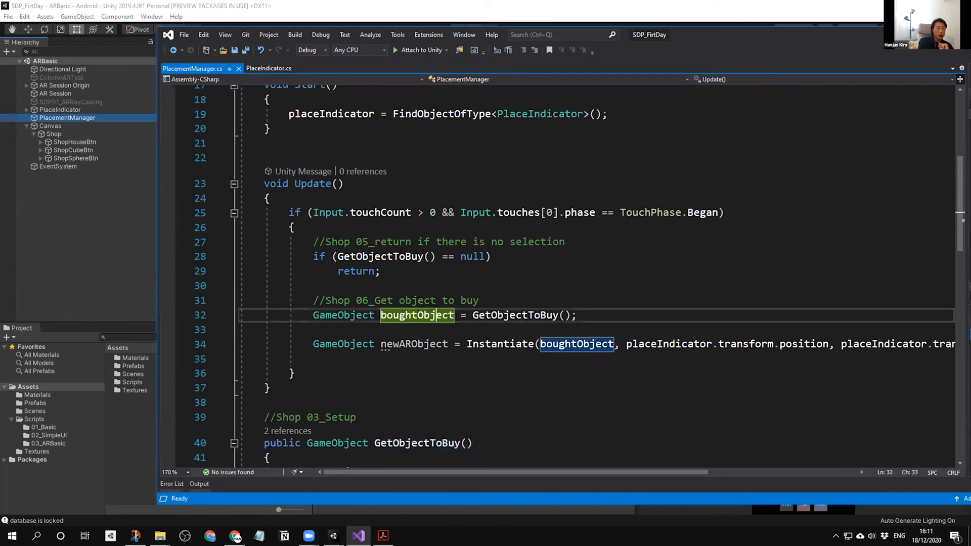
pyautogui.click(415, 317)
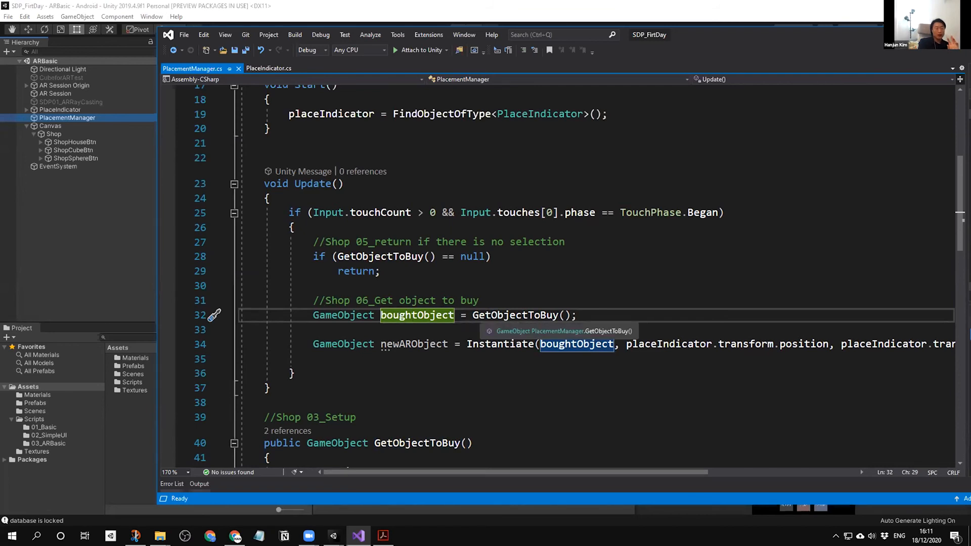
pyautogui.moveTo(473, 315); pyautogui.dragTo(578, 315)
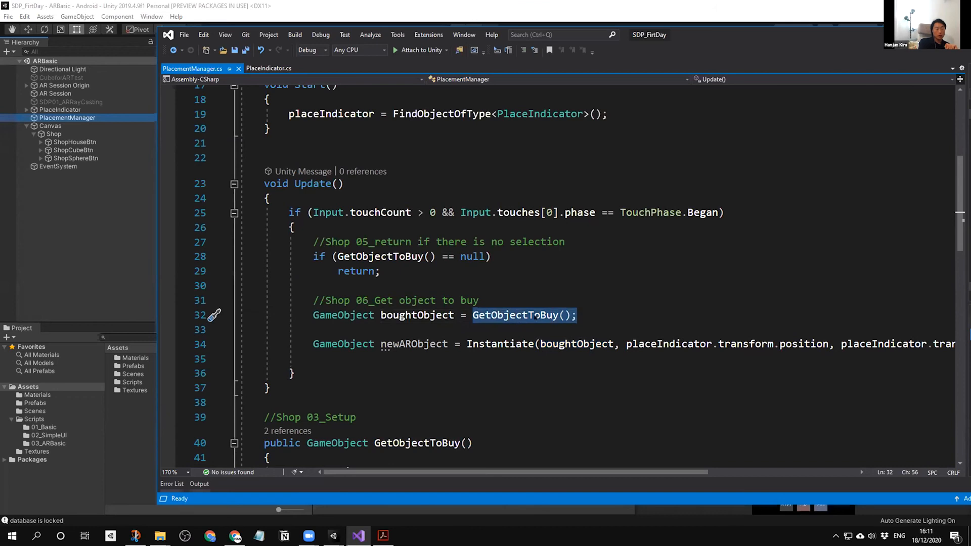
pyautogui.click(418, 315)
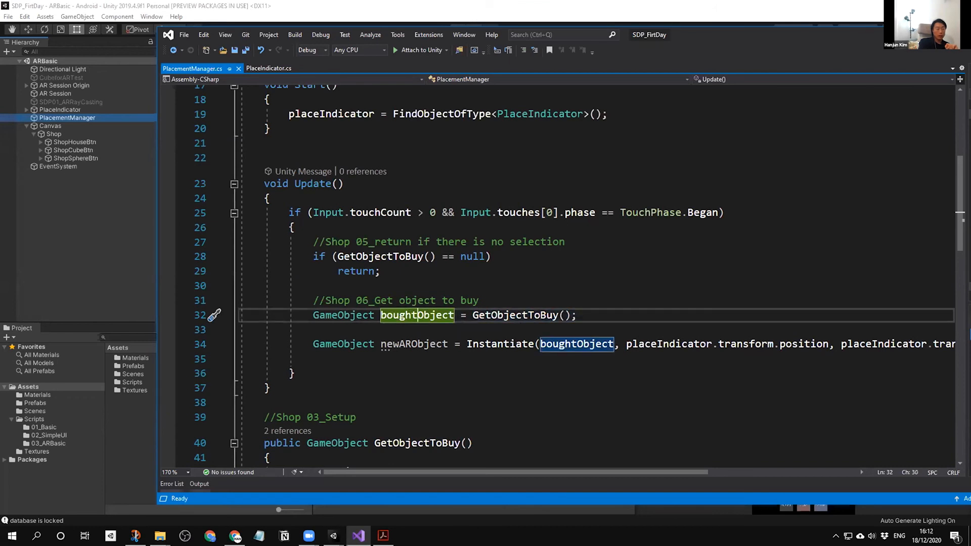
pyautogui.click(596, 344)
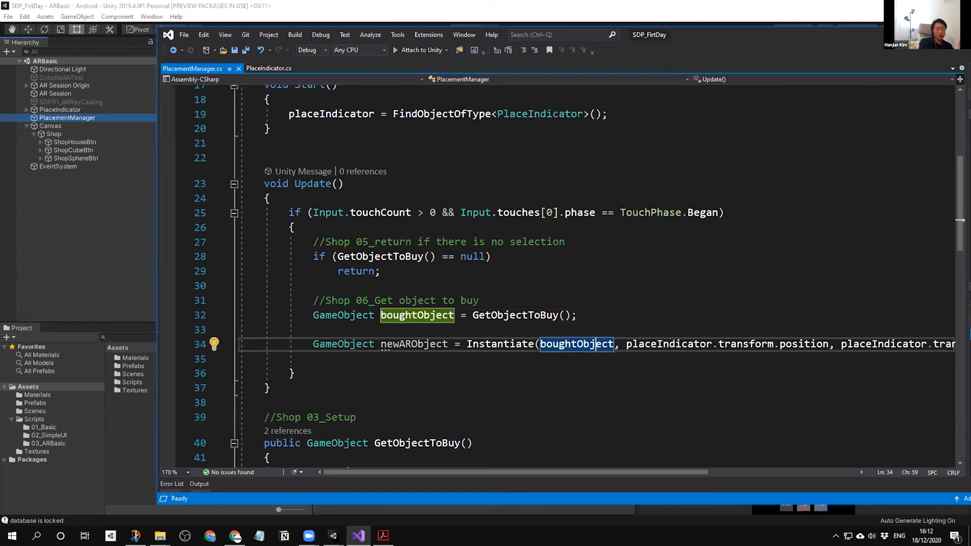
pyautogui.click(486, 344)
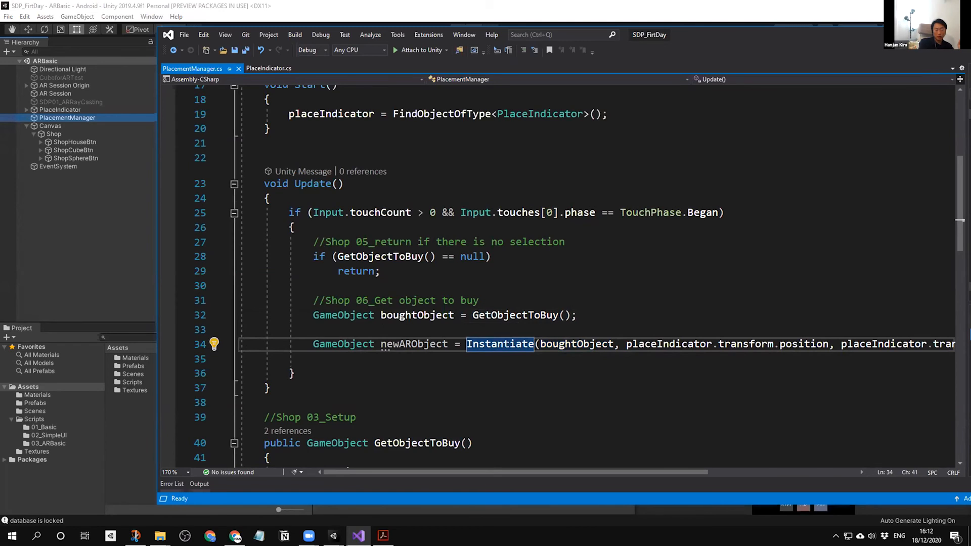
pyautogui.moveTo(669, 471); pyautogui.dragTo(745, 463)
pyautogui.moveTo(504, 468); pyautogui.dragTo(456, 453)
# - Switch to Unity, browse the Prefabs folder, inspect the Canvas and PlacementManager's prefab assignments, and expand ShopCubeBtn in the hierarchy
pyautogui.click(74, 202)
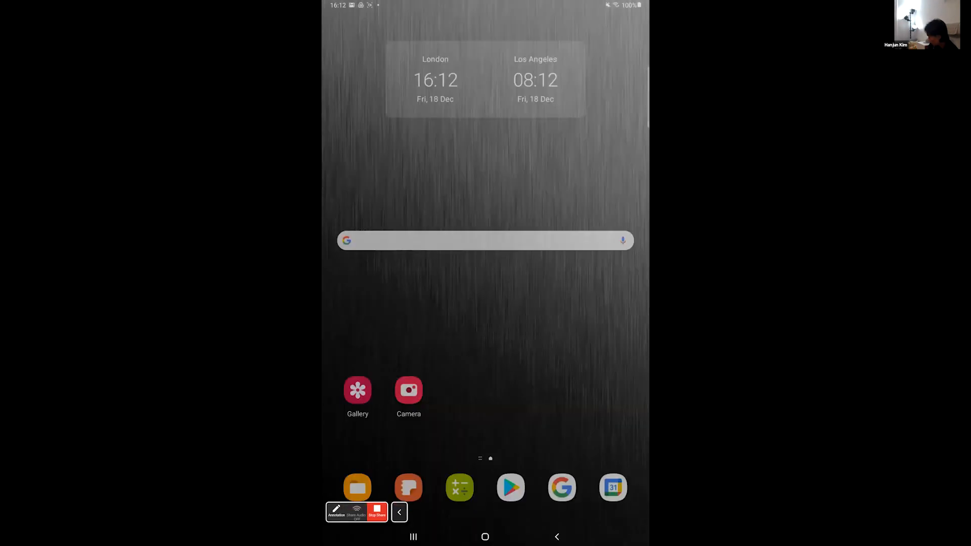
pyautogui.click(616, 252)
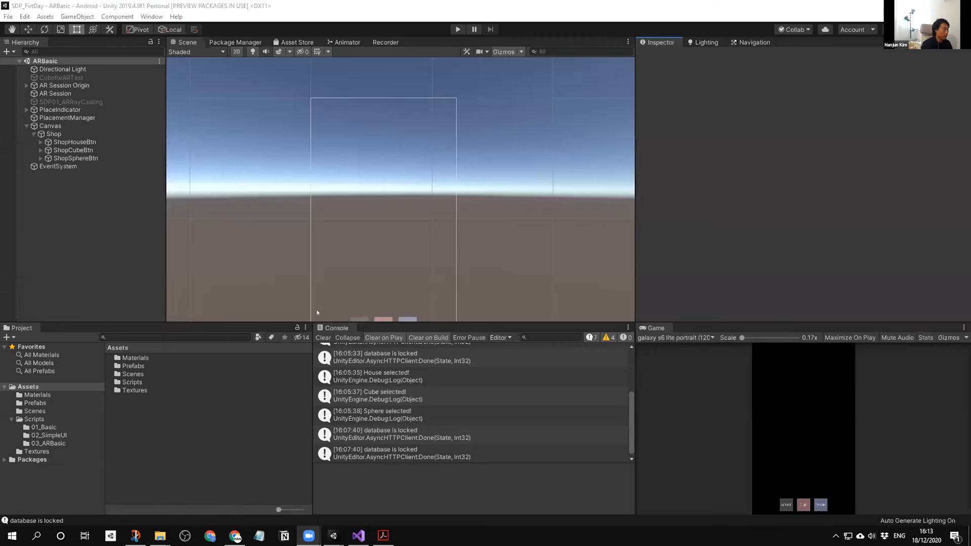
pyautogui.click(34, 402)
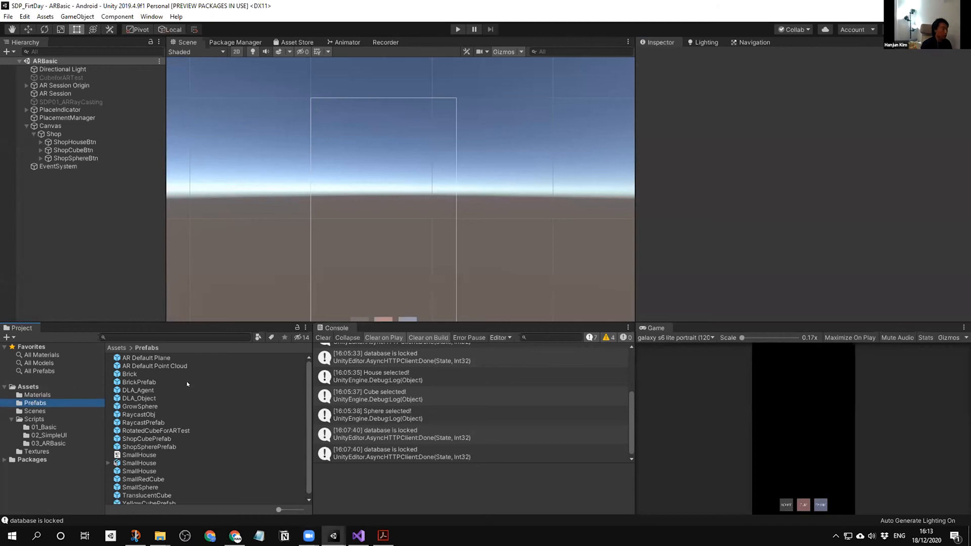
pyautogui.scroll(-1, 242, 441)
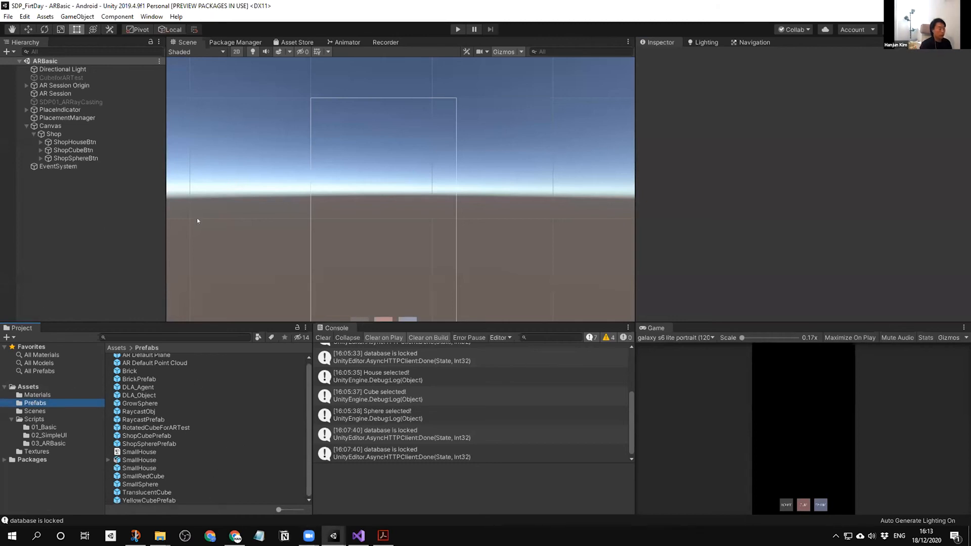
pyautogui.click(53, 126)
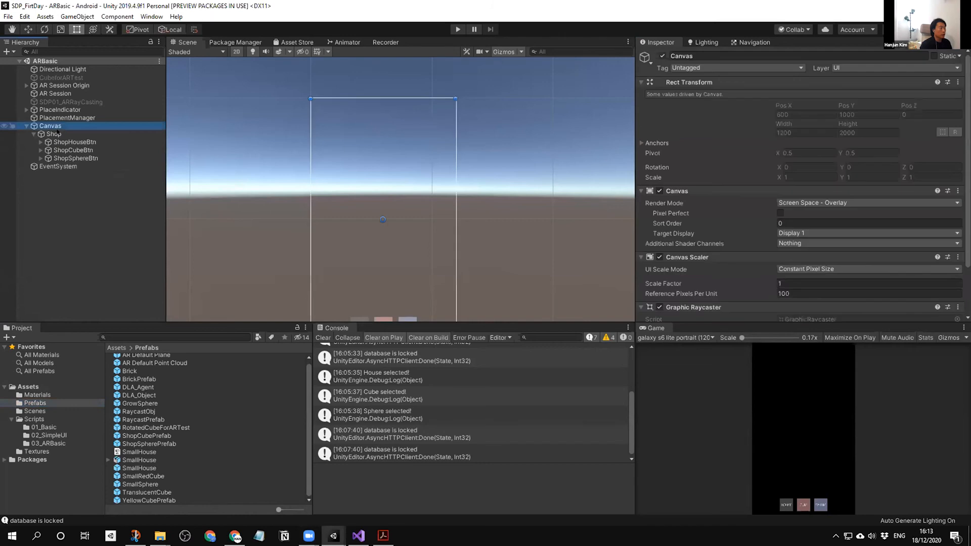
pyautogui.click(66, 118)
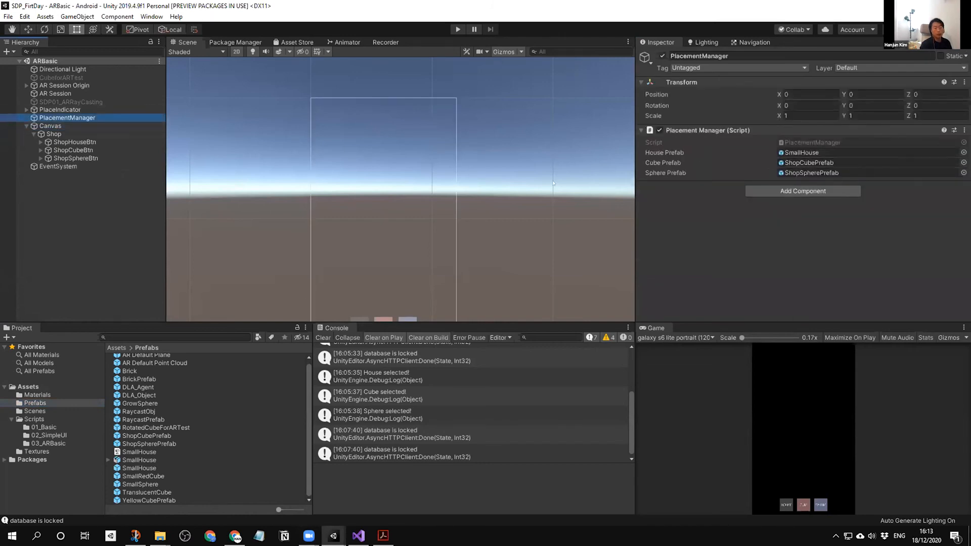
pyautogui.click(40, 150)
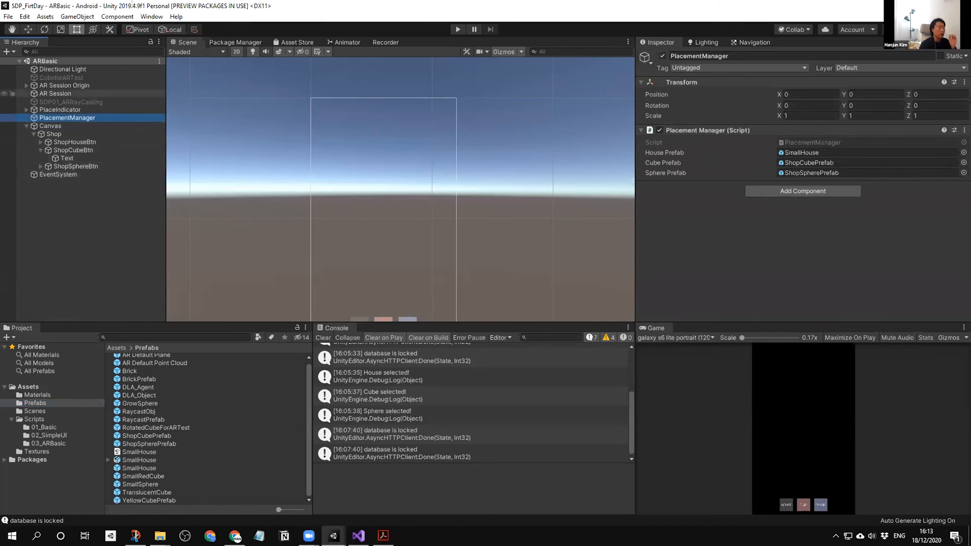
# - Import the SDP15_AR-NotClickOnUI custom package from the SDP_Packages folder and reload the modified ARBasic scene
pyautogui.click(44, 17)
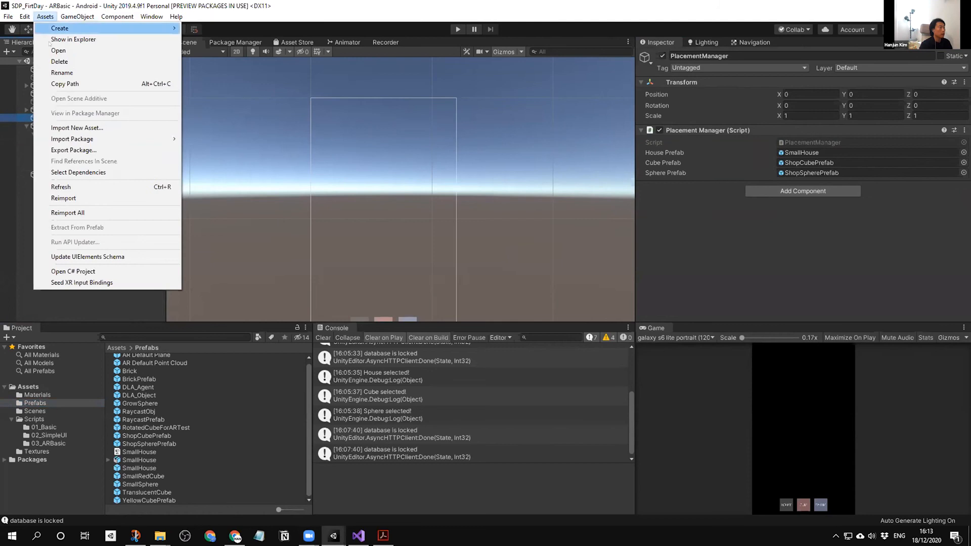
pyautogui.moveTo(76, 139)
pyautogui.click(218, 139)
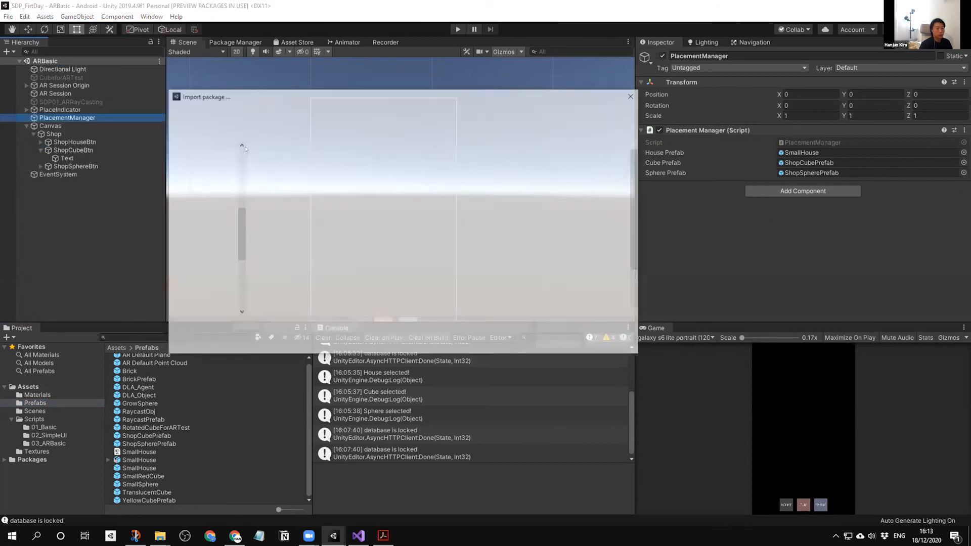
pyautogui.scroll(-1, 256, 204)
pyautogui.click(310, 259)
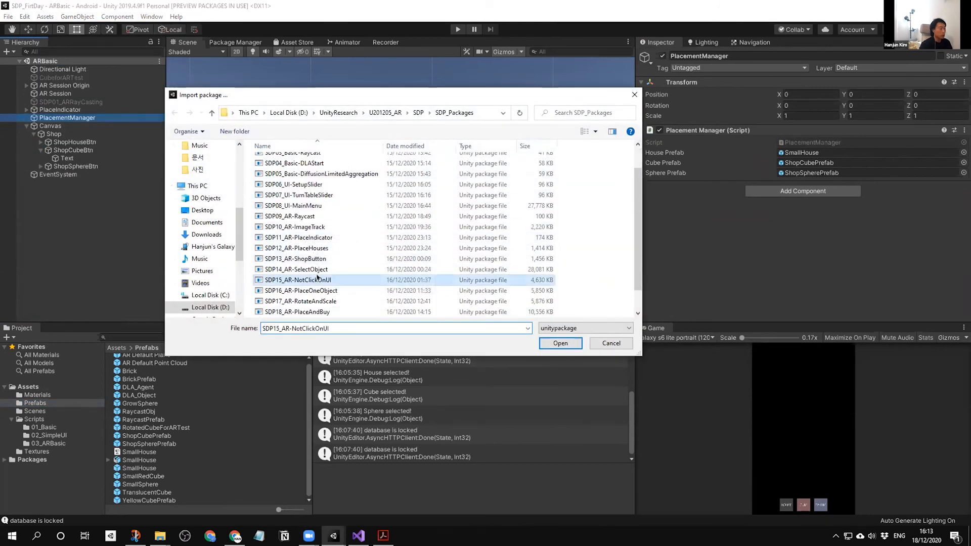
pyautogui.click(320, 280)
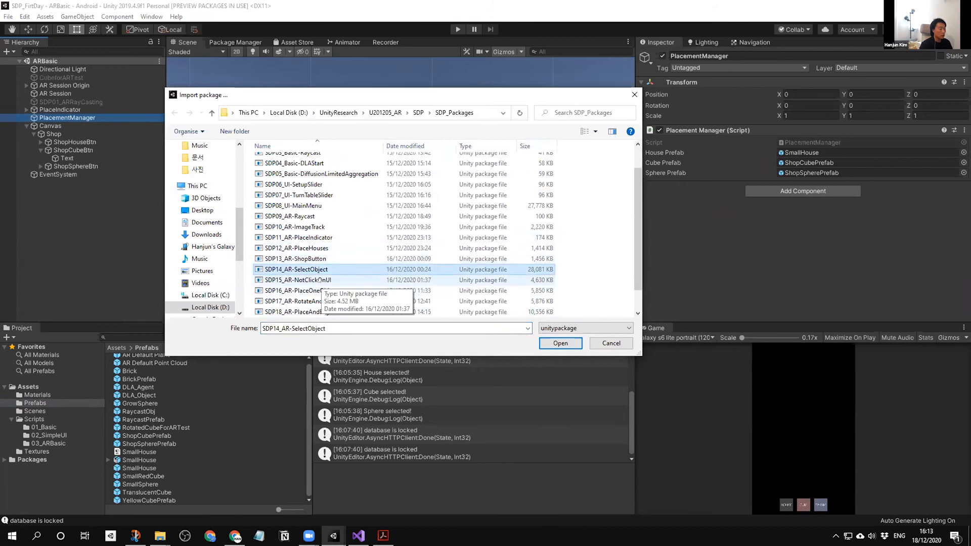
pyautogui.click(570, 343)
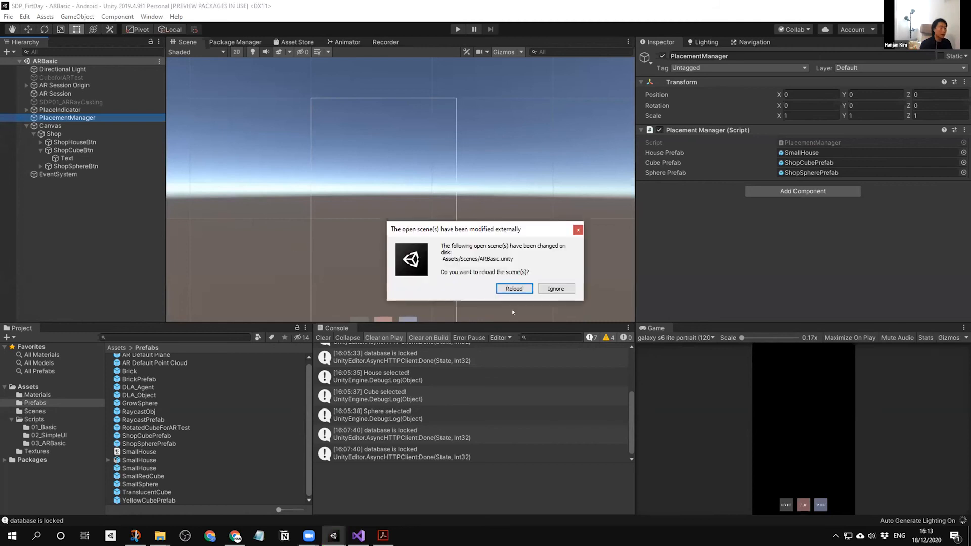
pyautogui.click(513, 288)
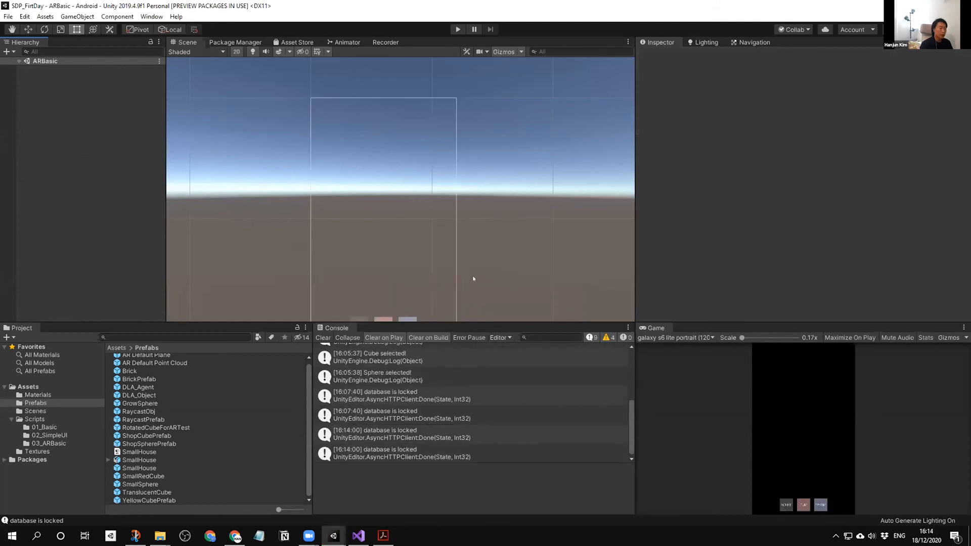
# - Expand the reloaded ARBasic scene and open the Vector2Extensions script from the 03_ARBasic scripts folder in Visual Studio
pyautogui.scroll(-3, 415, 228)
pyautogui.moveTo(410, 266); pyautogui.dragTo(391, 255, button='middle')
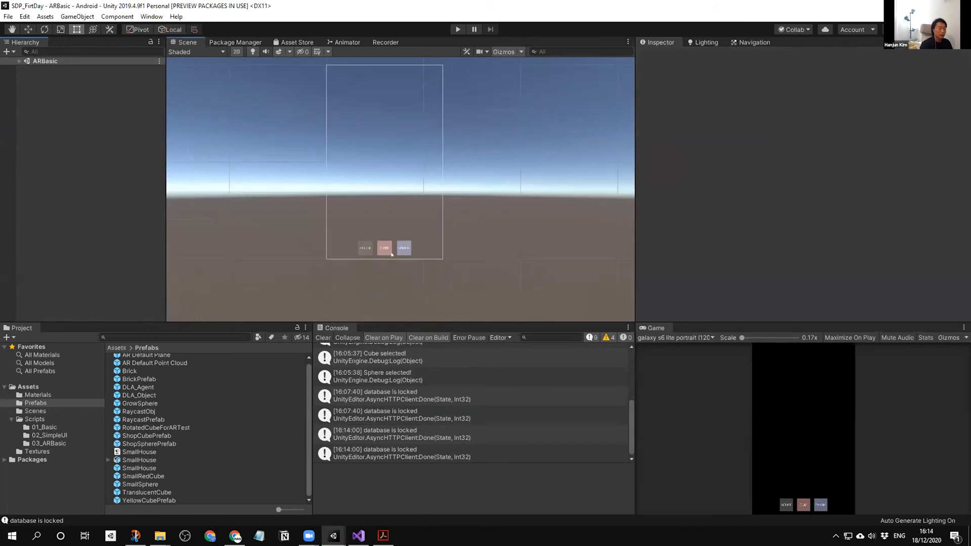
pyautogui.click(19, 61)
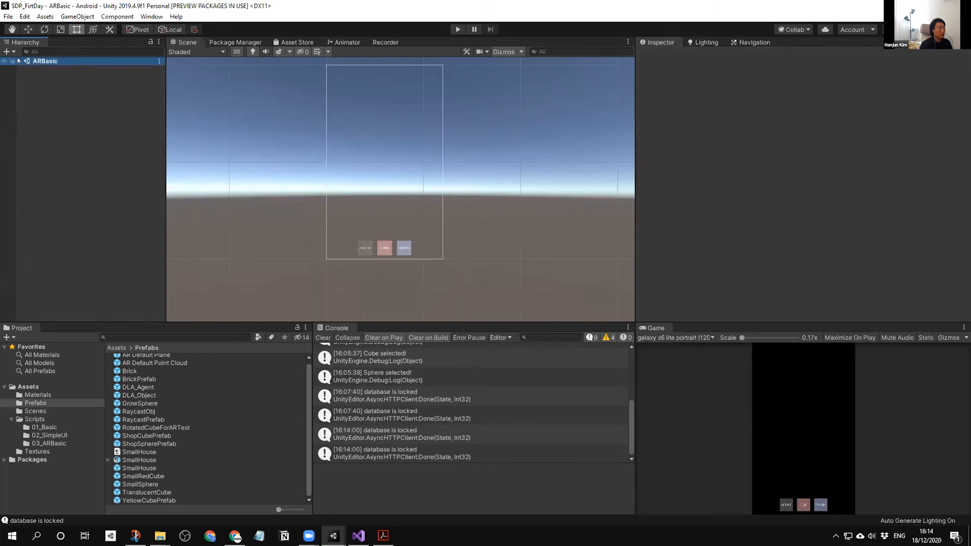
pyautogui.click(19, 61)
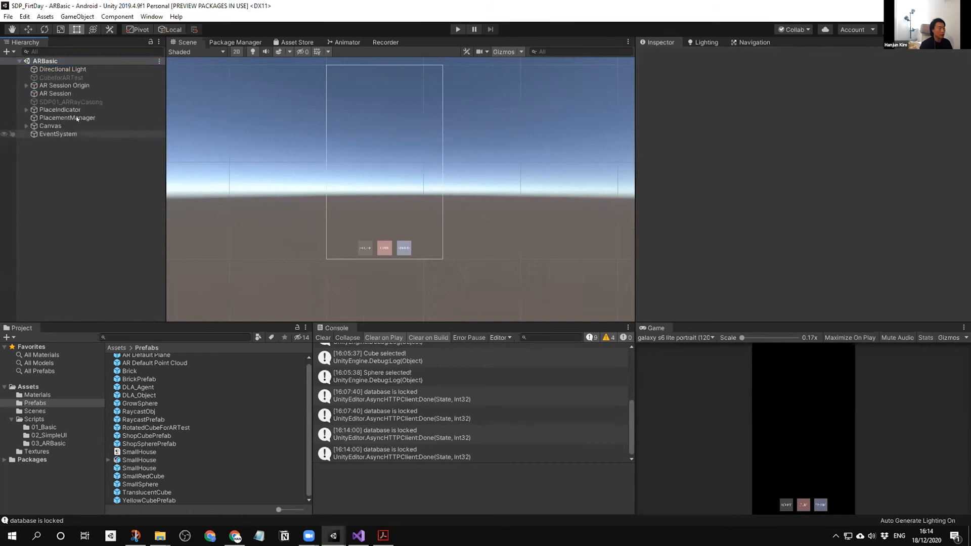
pyautogui.click(49, 442)
pyautogui.click(44, 451)
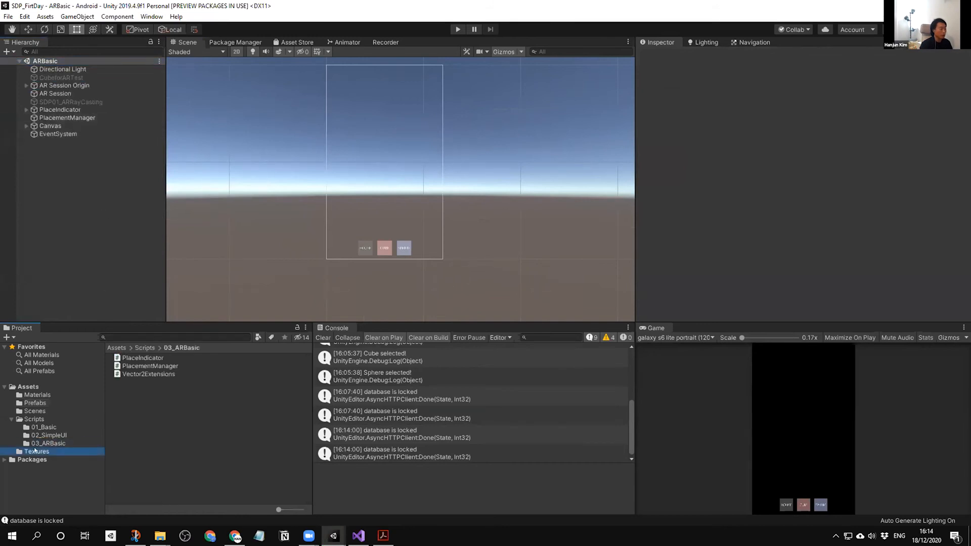
pyautogui.click(45, 444)
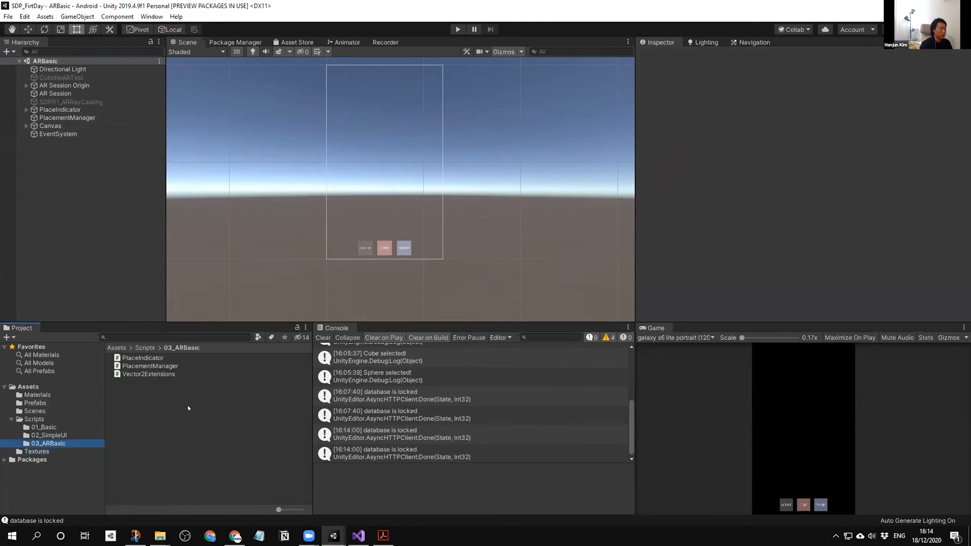
pyautogui.click(141, 374)
pyautogui.doubleClick(148, 374)
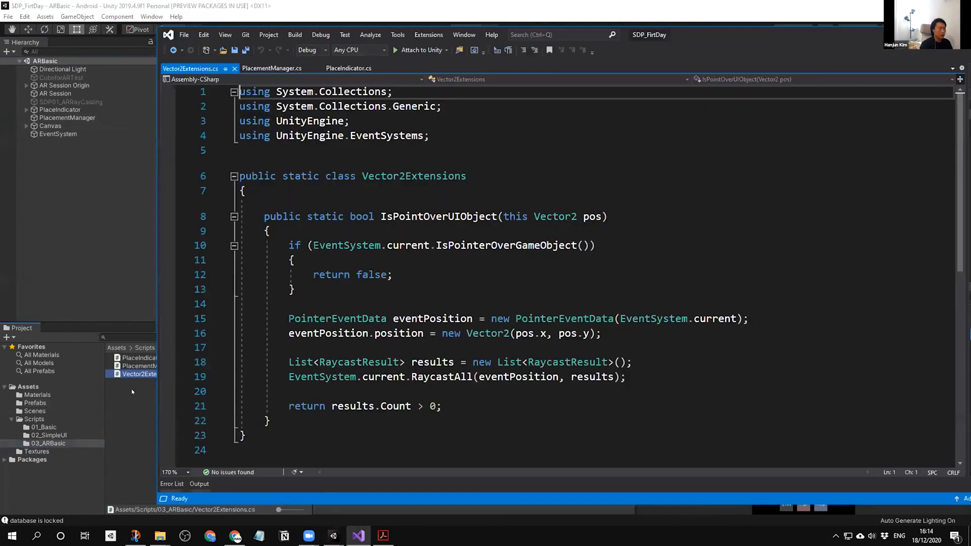
# - Open the PlacementManager script from the 03_ARBasic folder and review the touch handling in its Update method
pyautogui.click(132, 393)
pyautogui.doubleClick(142, 366)
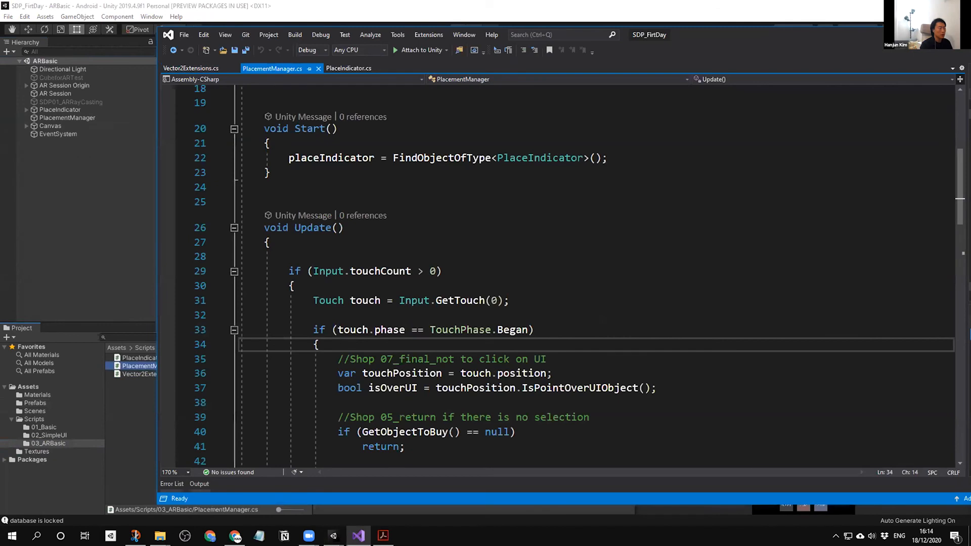
pyautogui.scroll(-2, 455, 273)
pyautogui.scroll(5, 455, 273)
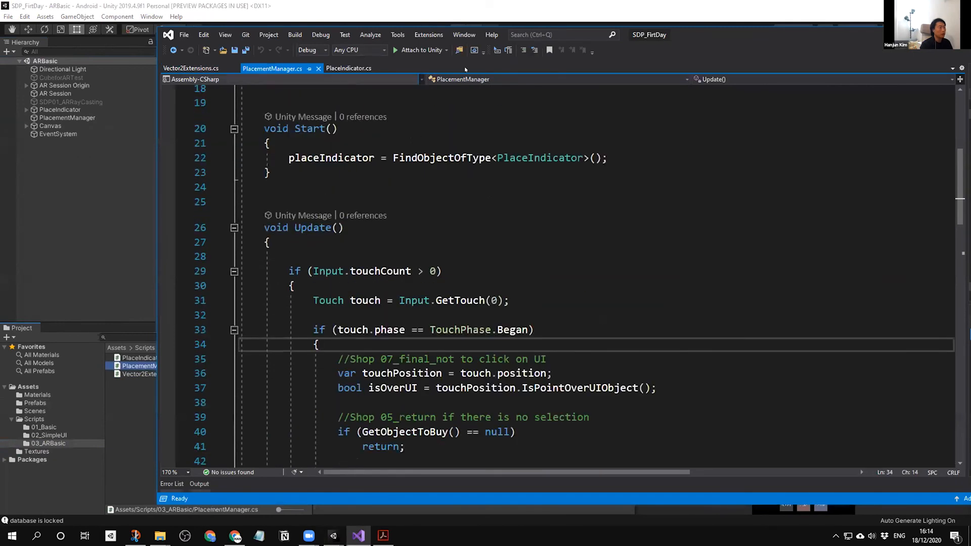
pyautogui.moveTo(708, 35); pyautogui.dragTo(816, 39)
pyautogui.scroll(-5, 632, 273)
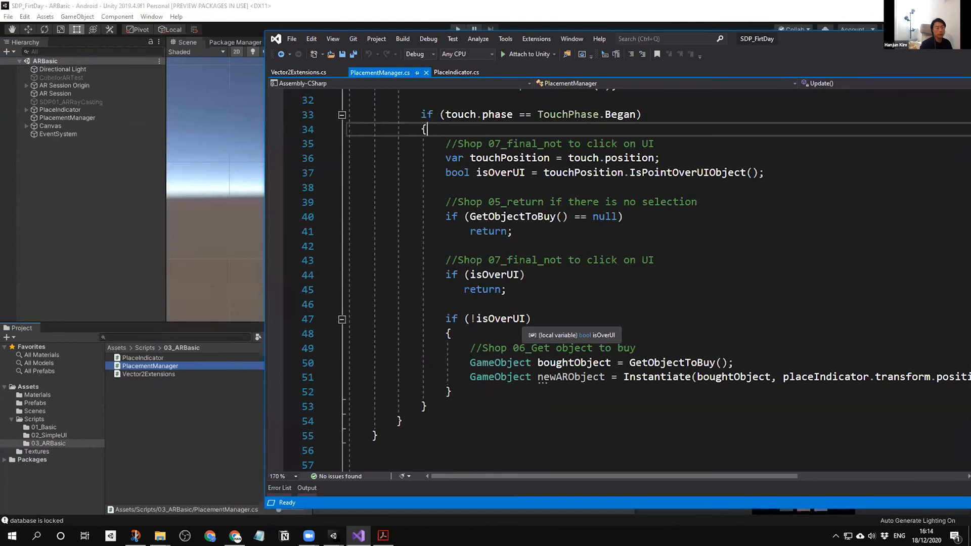
pyautogui.scroll(1, 632, 281)
# - Trace isOverUI from its bool declaration in Update to the negated !isOverUI condition around the Instantiate block
pyautogui.click(466, 217)
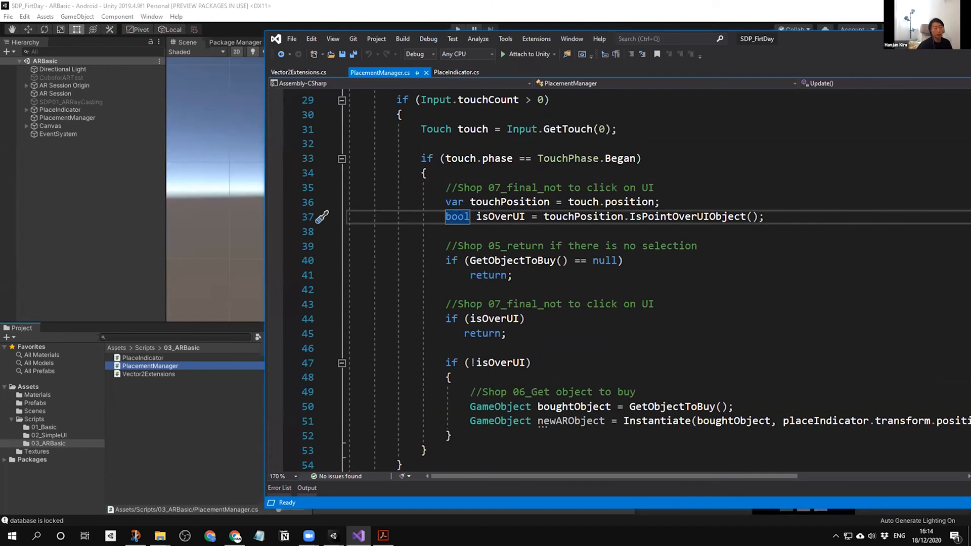
pyautogui.click(501, 217)
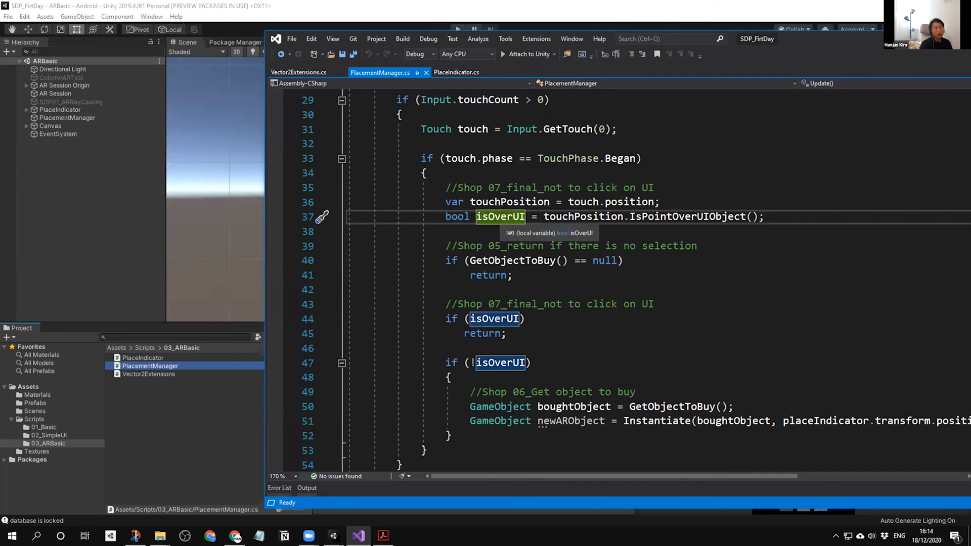
pyautogui.moveTo(476, 363); pyautogui.dragTo(524, 363)
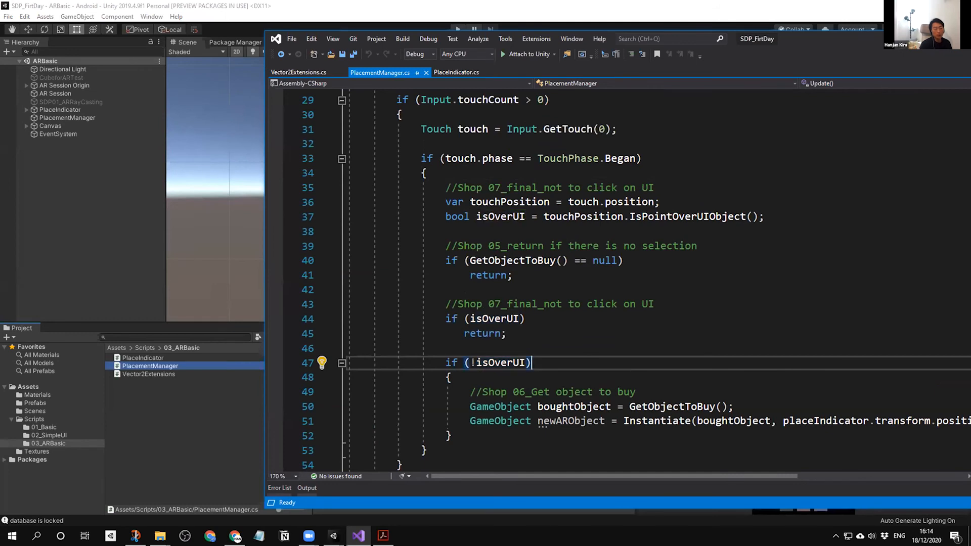
pyautogui.moveTo(525, 363); pyautogui.dragTo(472, 364)
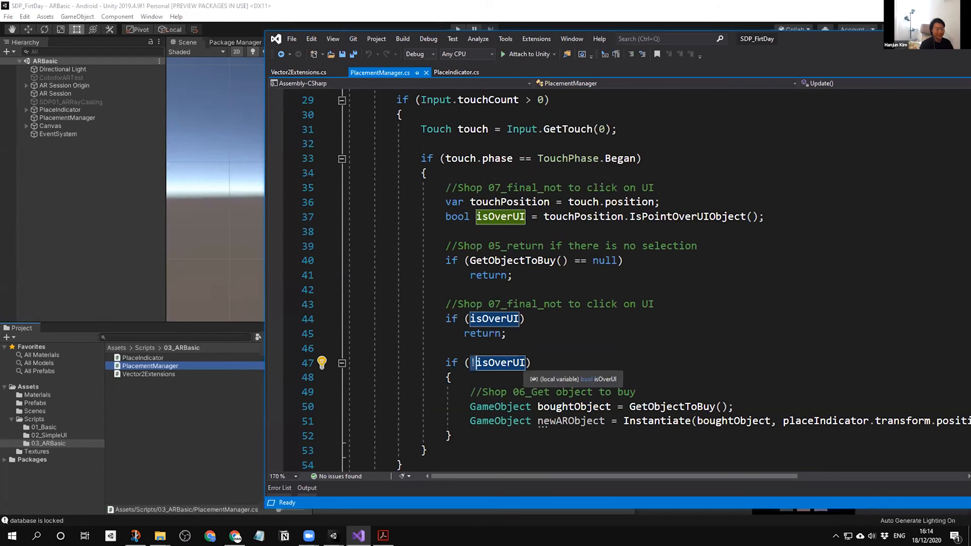
# - Rewrite the !isOverUI condition before the placement block as isOverUI == false
pyautogui.click(477, 363)
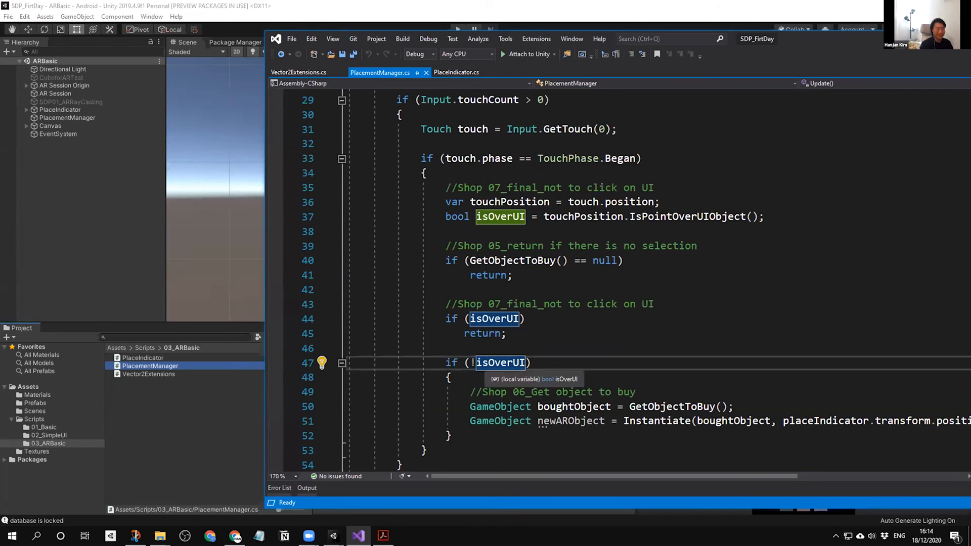
pyautogui.press('BackSpace')
pyautogui.click(520, 363)
pyautogui.write('== t')
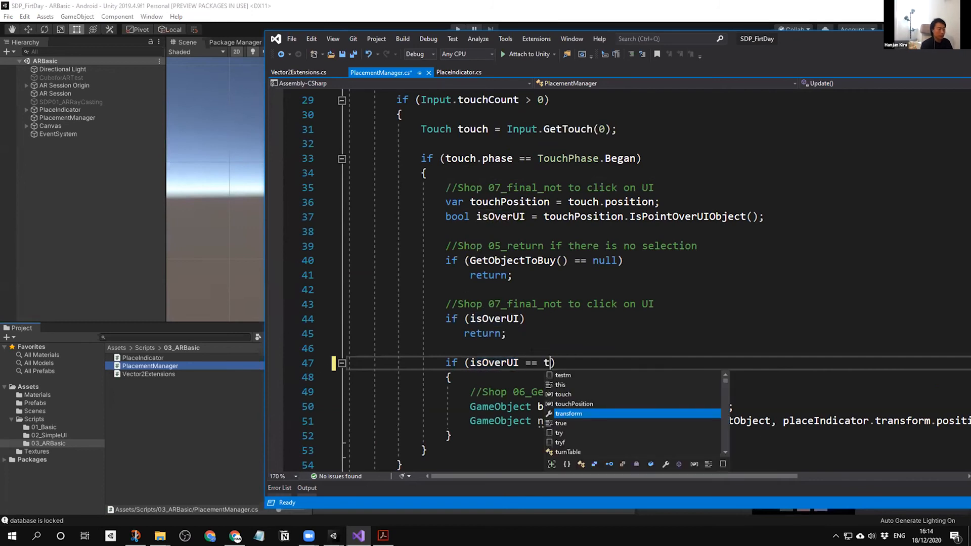
pyautogui.press('BackSpace')
pyautogui.write('false')
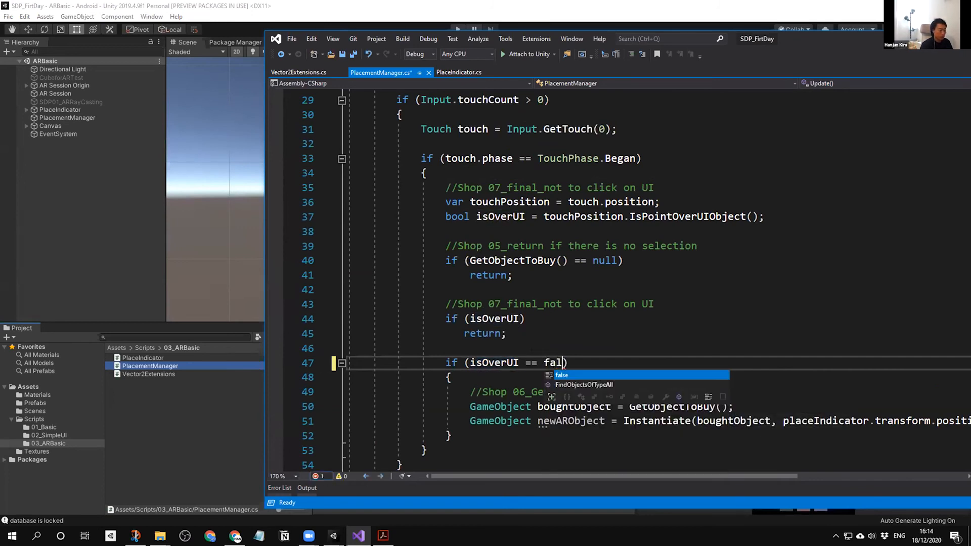
# - Examine the early-return check under the second Shop 07 comment, highlighting its isOverUI condition and return statement
pyautogui.click(446, 349)
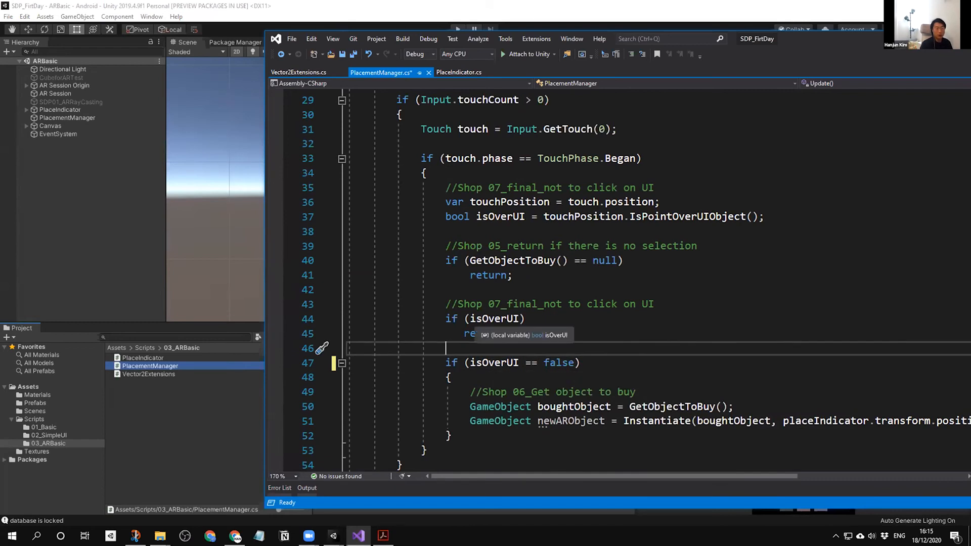
pyautogui.click(519, 319)
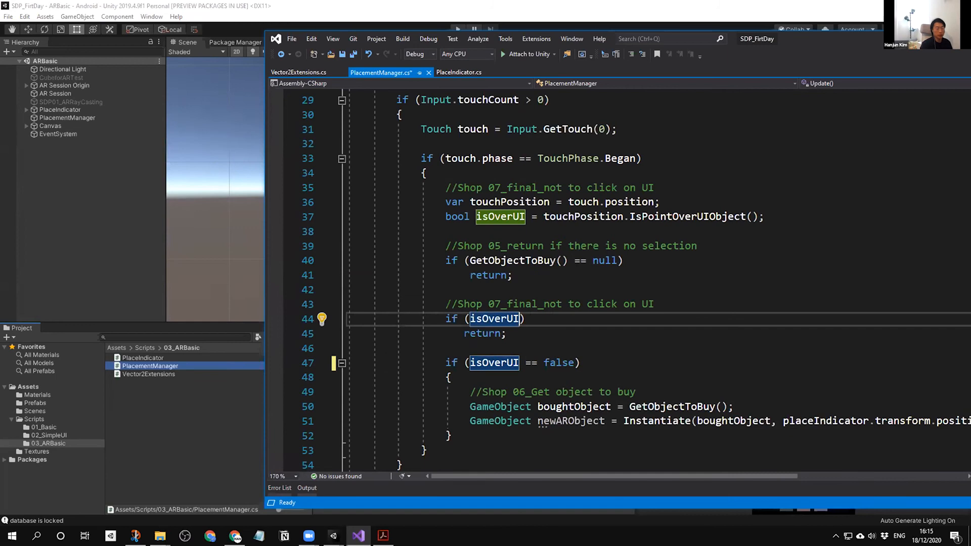
pyautogui.click(506, 334)
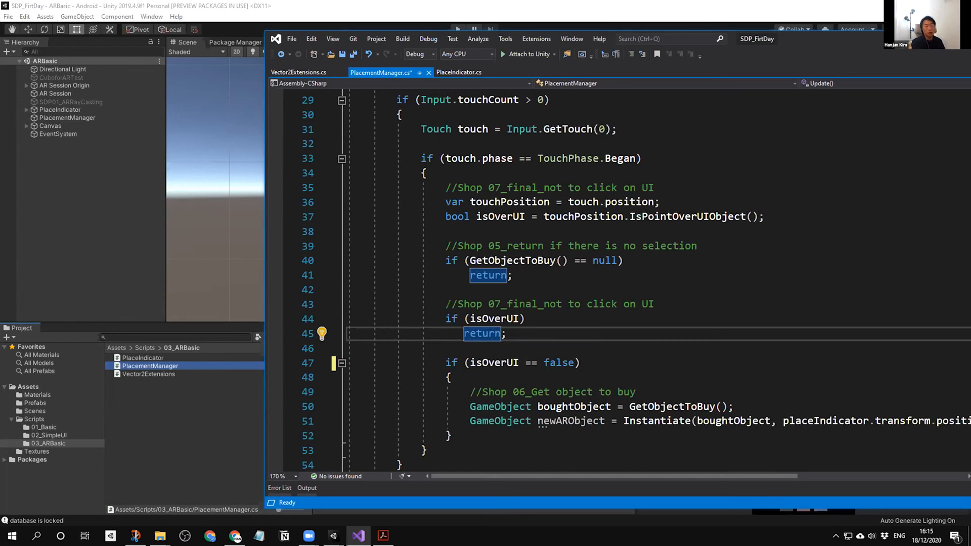
pyautogui.hotkey('shift', 'Up')
pyautogui.hotkey('ctrl', 'shift', 'Left')
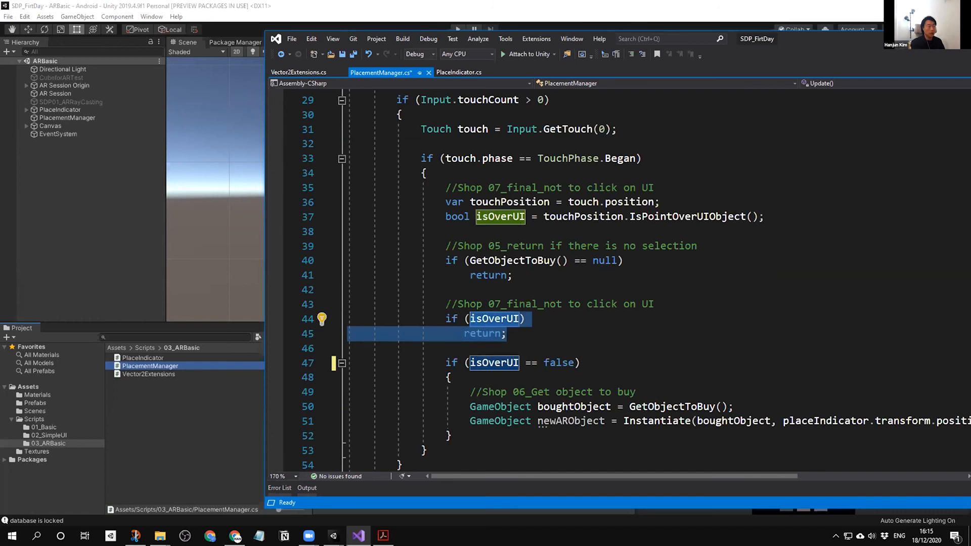
# - Return to the Vector2Extensions script and highlight the whole IsPointerOverGameObject check that returns false
pyautogui.click(171, 374)
pyautogui.doubleClick(171, 375)
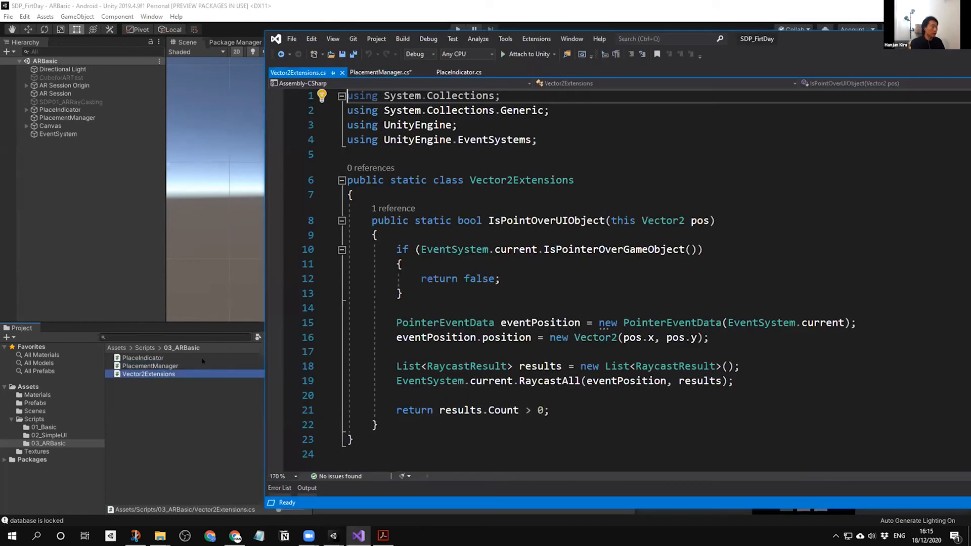
pyautogui.moveTo(403, 294); pyautogui.dragTo(397, 250)
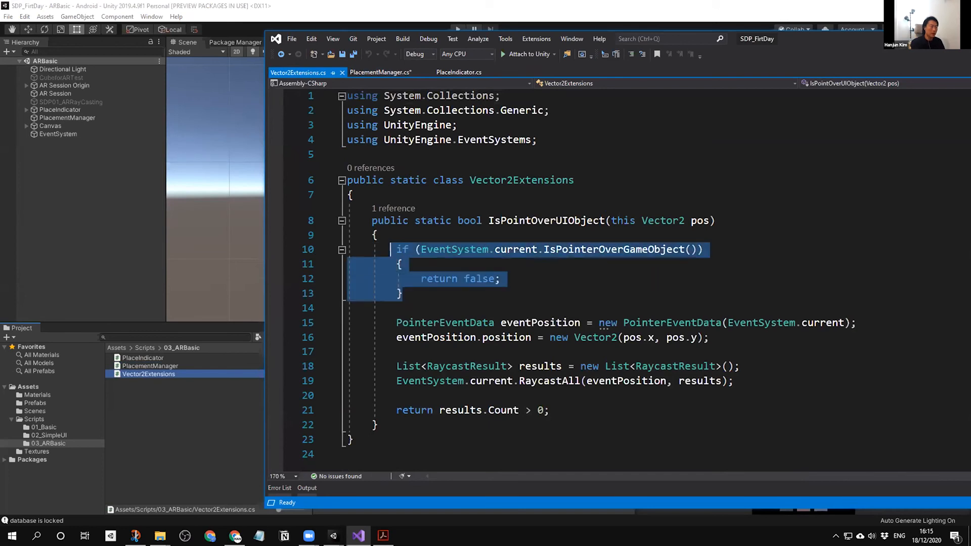
pyautogui.moveTo(403, 294); pyautogui.dragTo(349, 250)
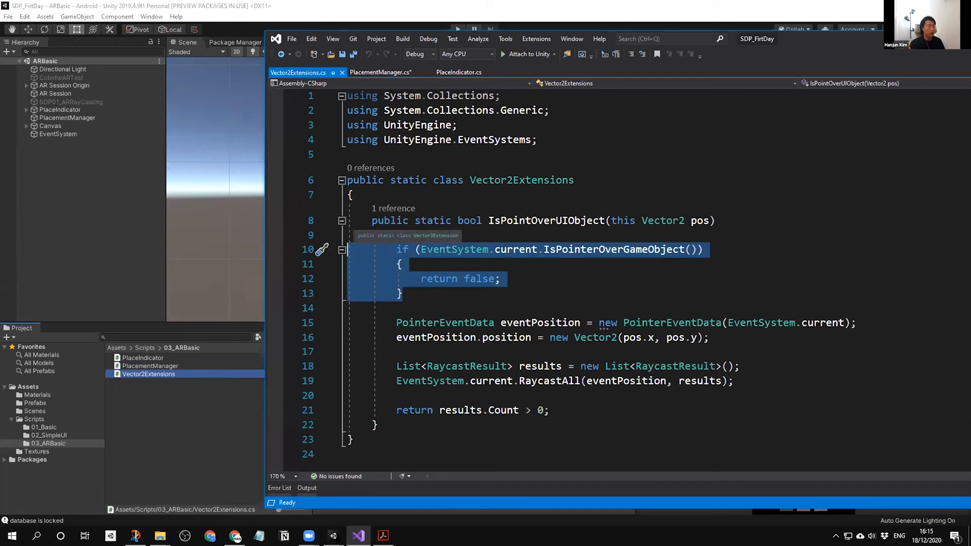
pyautogui.moveTo(403, 294); pyautogui.dragTo(349, 250)
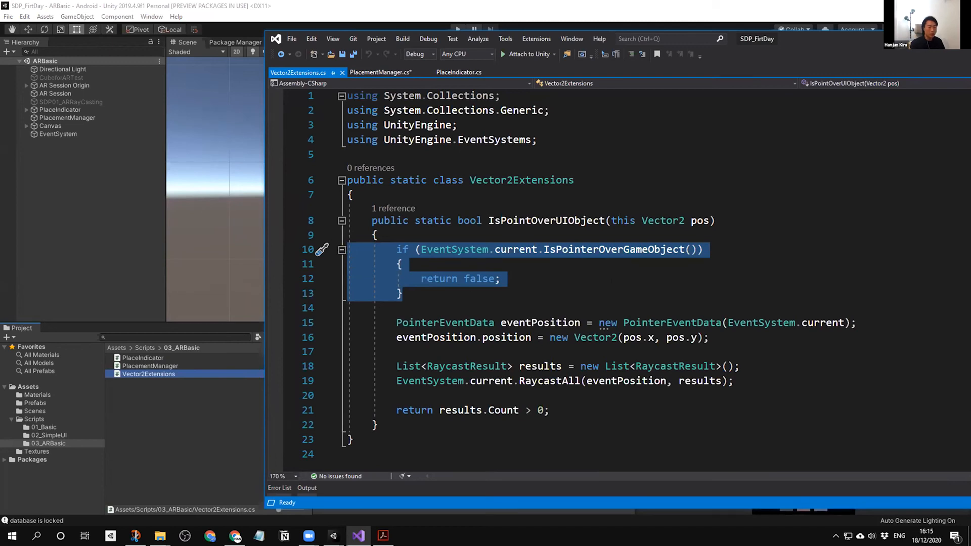
# - Highlight the rest of IsPointOverUIObject, from the PointerEventData declaration through the results.Count return statement
pyautogui.moveTo(396, 322); pyautogui.dragTo(379, 426)
pyautogui.moveTo(551, 411); pyautogui.dragTo(348, 322)
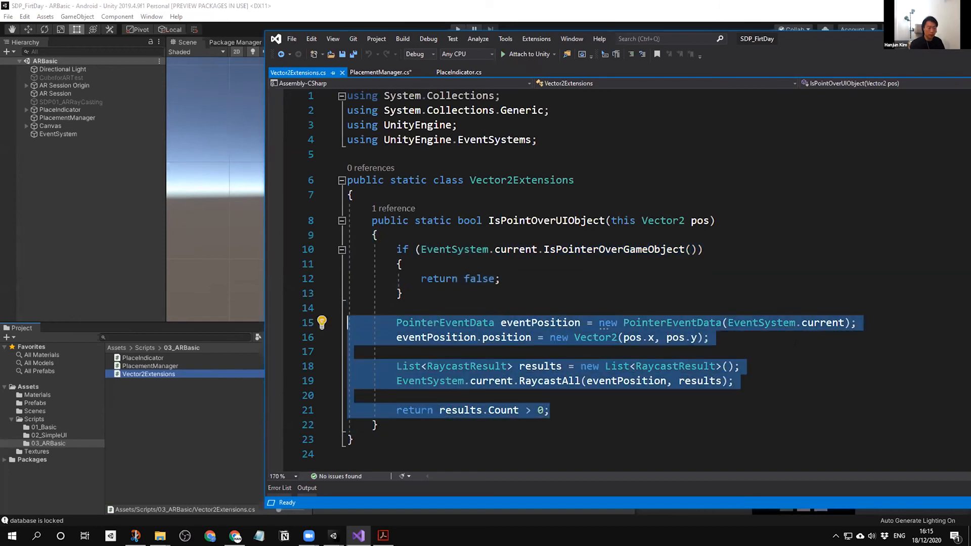
pyautogui.click(795, 350)
pyautogui.click(791, 340)
# - Study the two eventPosition setup lines, checking the uses of PointerEventData and EventSystem, and highlight both lines
pyautogui.moveTo(711, 338); pyautogui.dragTo(378, 324)
pyautogui.click(513, 324)
pyautogui.click(690, 323)
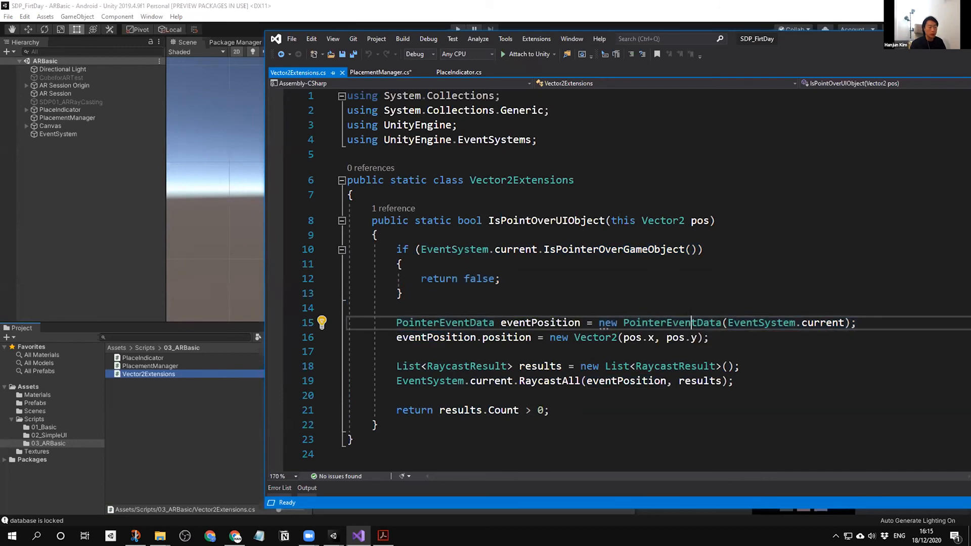
pyautogui.click(446, 323)
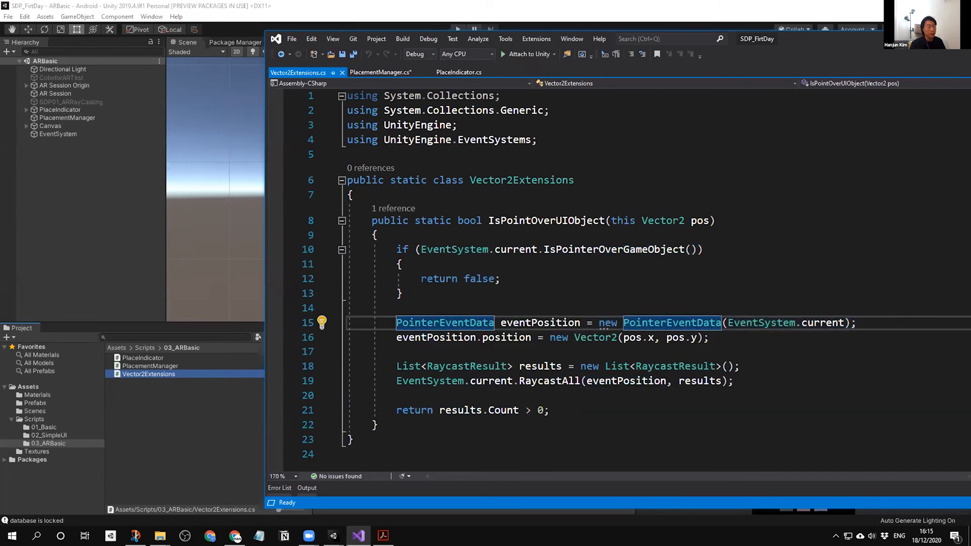
pyautogui.click(450, 263)
pyautogui.click(451, 250)
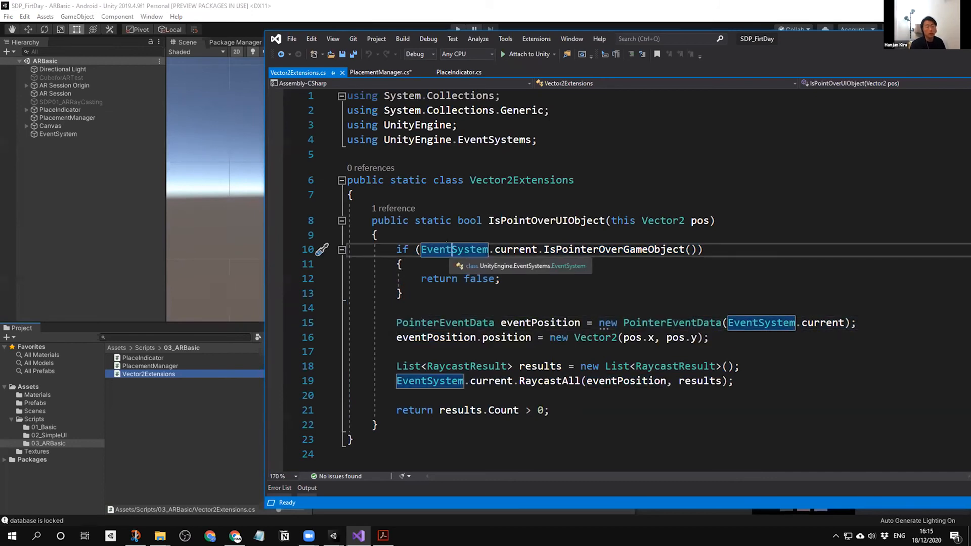
pyautogui.moveTo(710, 338); pyautogui.dragTo(348, 323)
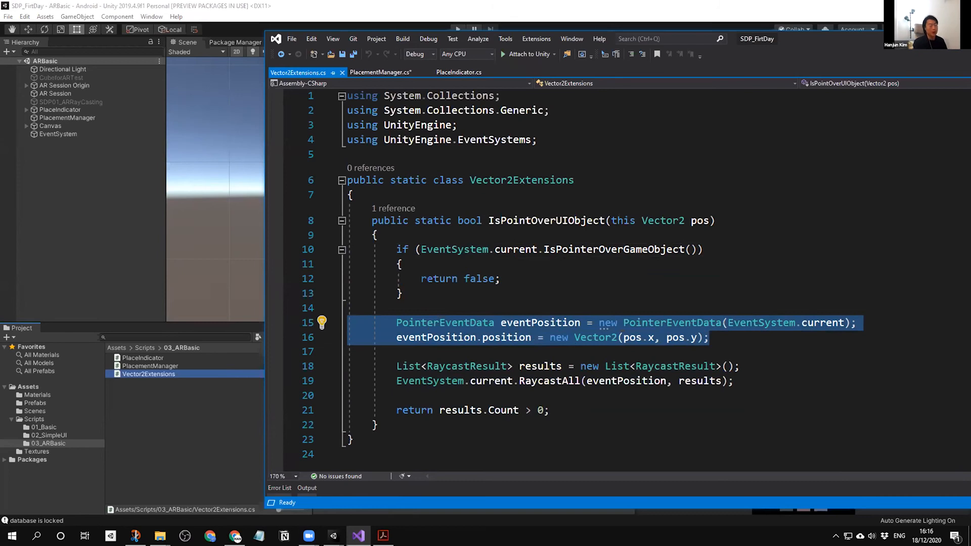
# - Return to the PlacementManager script and examine the touchPosition.IsPointOverUIObject() call, the isOverUI early return and the isOverUI == false condition
pyautogui.click(551, 410)
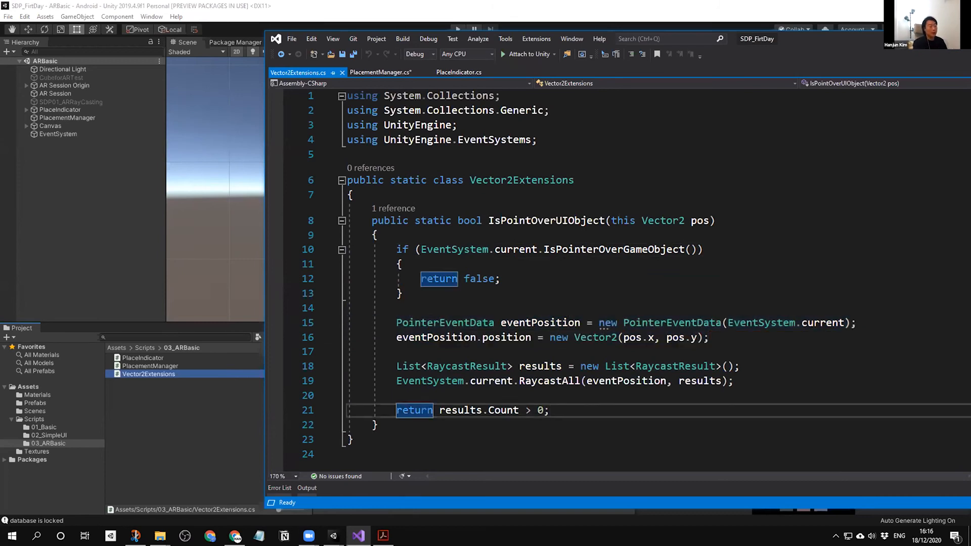
pyautogui.click(381, 73)
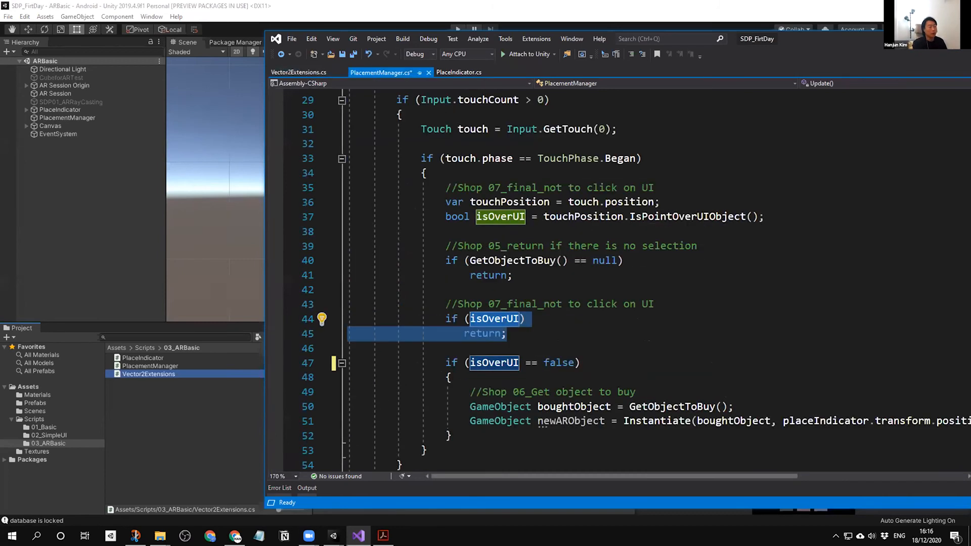
pyautogui.click(595, 217)
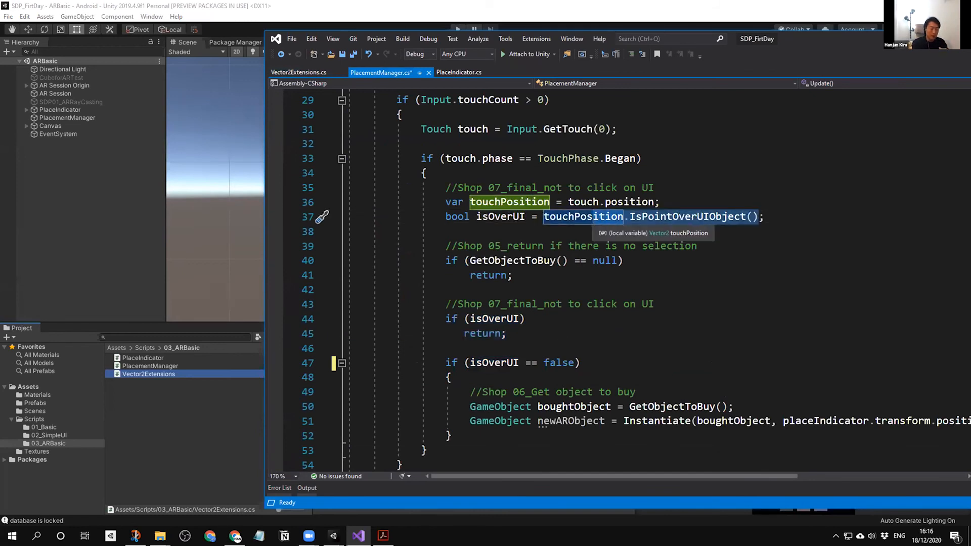
pyautogui.click(484, 333)
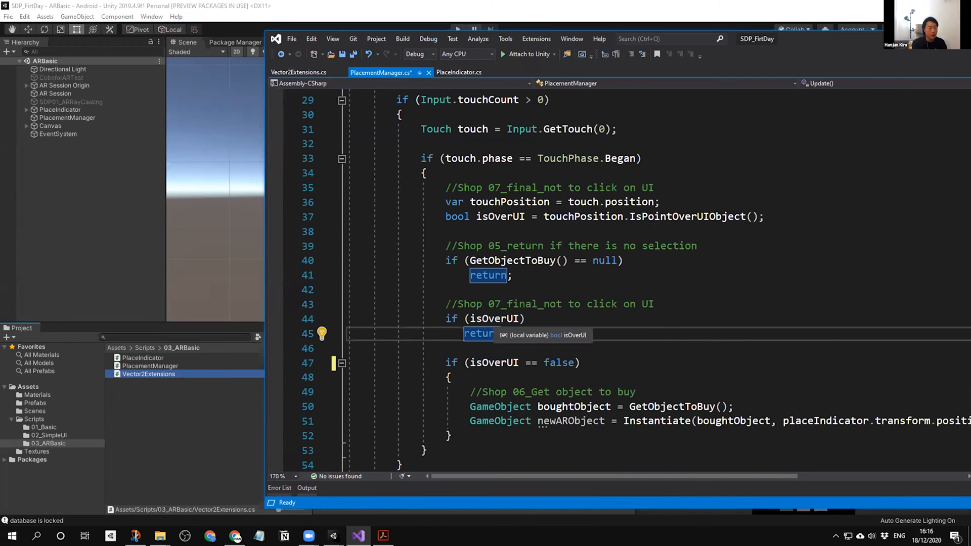
pyautogui.click(502, 363)
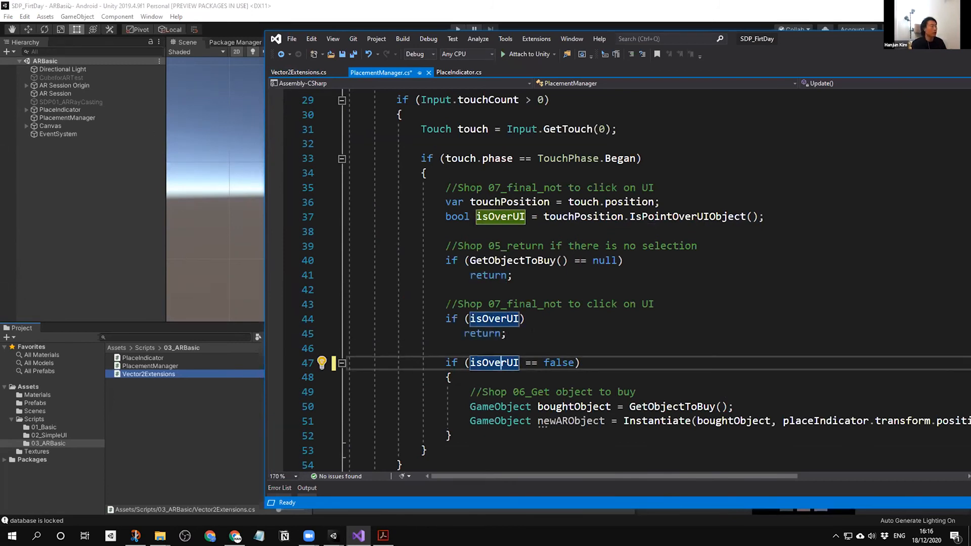
# - Switch to Unity and import the custom package SDP16_AR-PlaceOneObject from the SDP_Packages folder, including its PlacementManager.cs script
pyautogui.click(118, 17)
pyautogui.moveTo(77, 16)
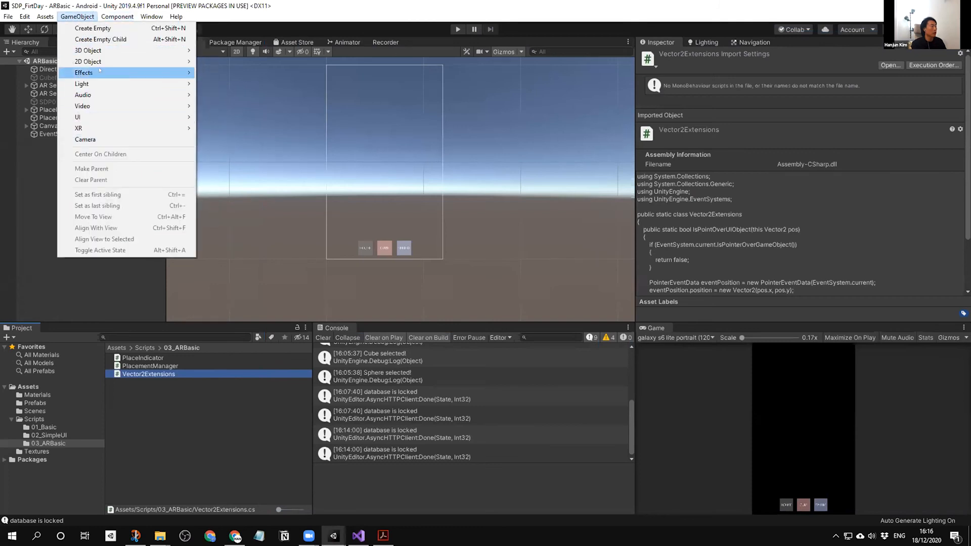
pyautogui.moveTo(45, 16)
pyautogui.moveTo(77, 140)
pyautogui.click(213, 139)
pyautogui.click(324, 290)
pyautogui.click(320, 299)
pyautogui.click(319, 308)
pyautogui.scroll(-1, 320, 302)
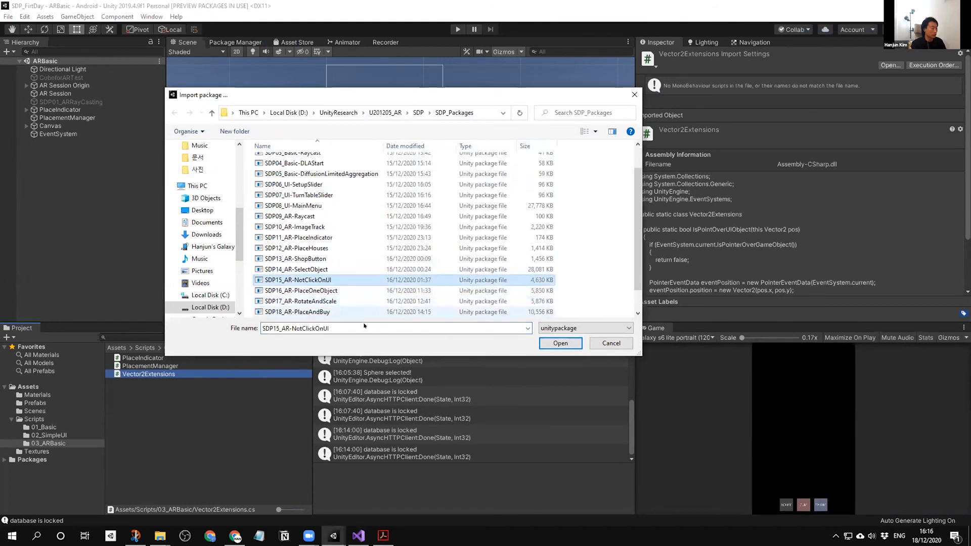
pyautogui.click(334, 290)
pyautogui.click(567, 339)
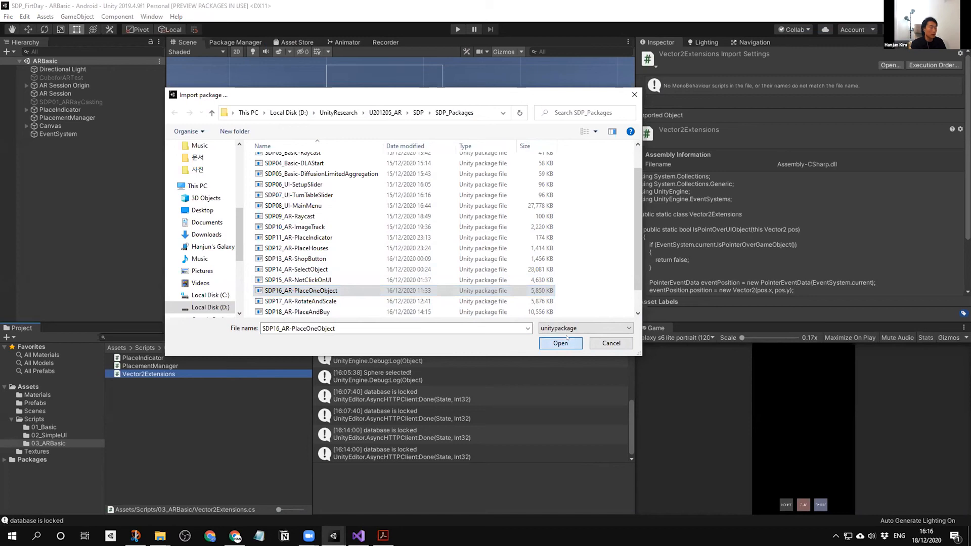
pyautogui.click(566, 340)
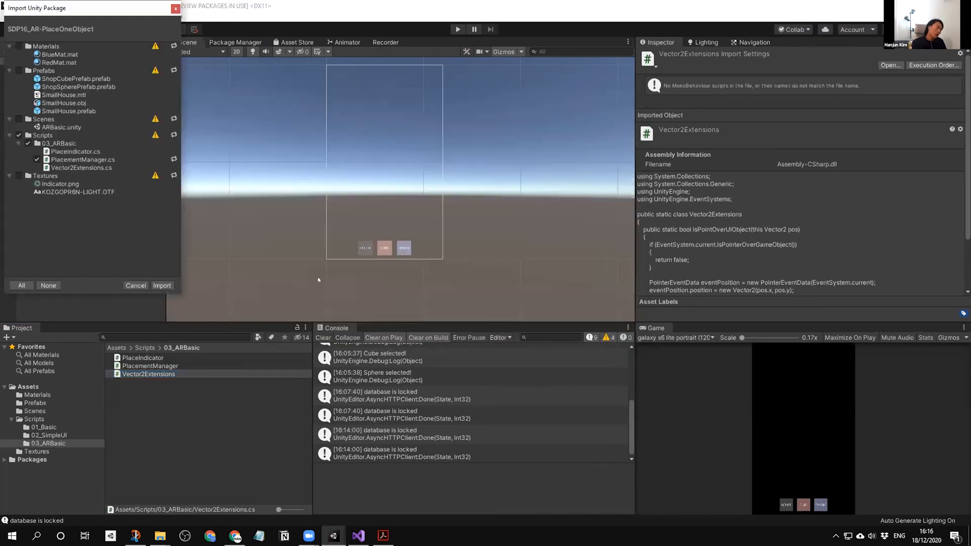
pyautogui.click(162, 285)
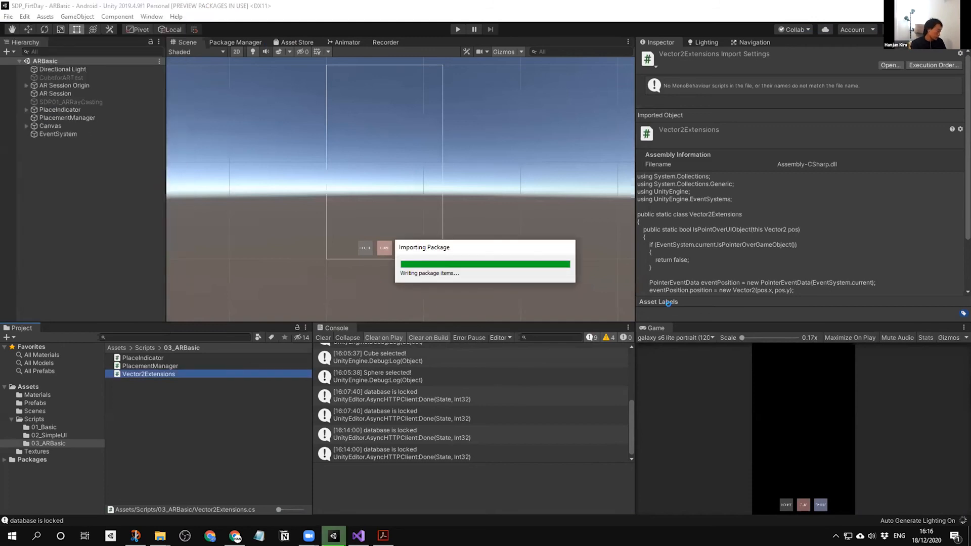
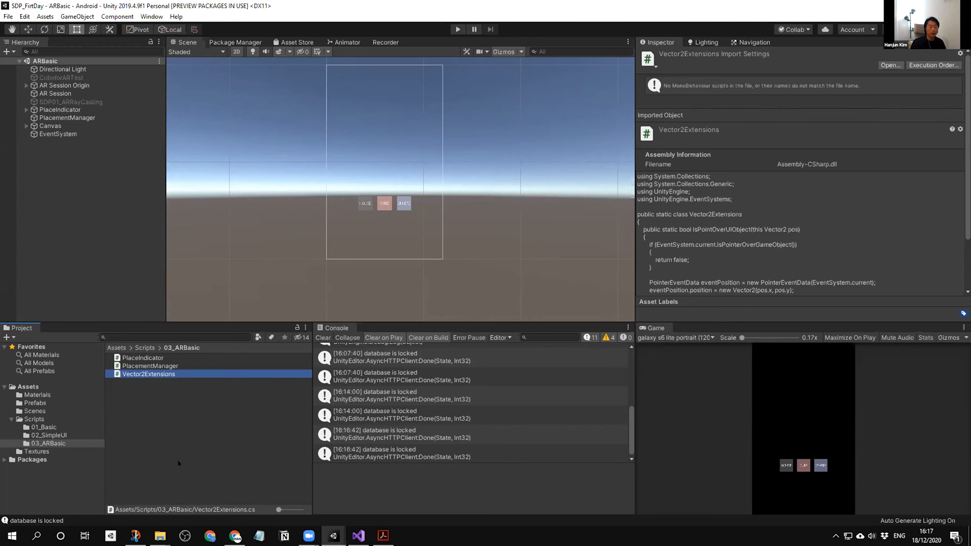
# - Start a custom package import and browse the SDP_Packages folder down to the AR packages
pyautogui.click(35, 149)
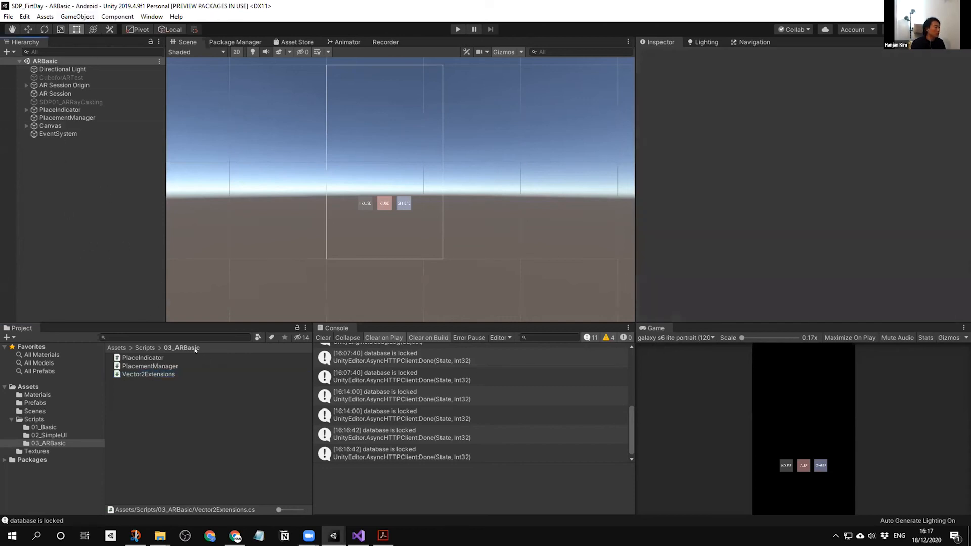
pyautogui.click(47, 17)
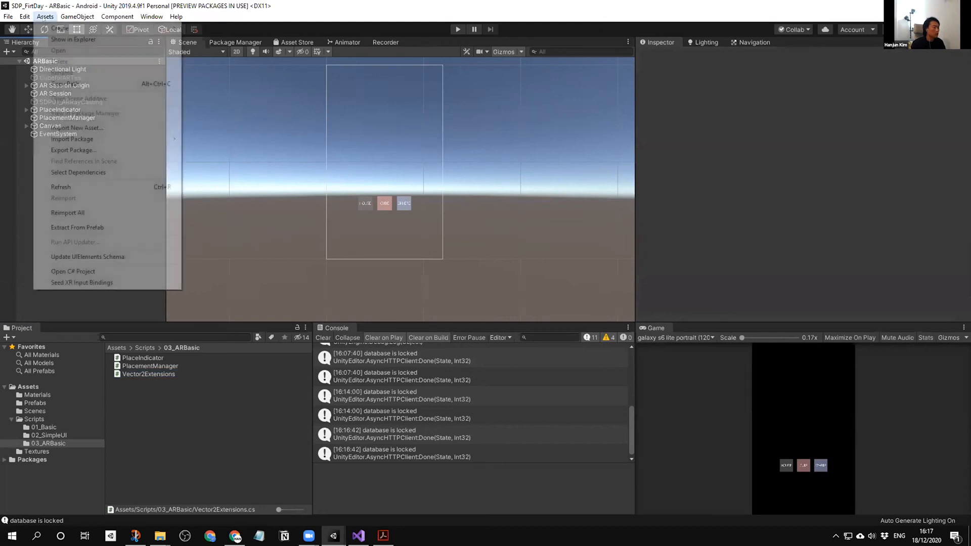
pyautogui.moveTo(77, 17)
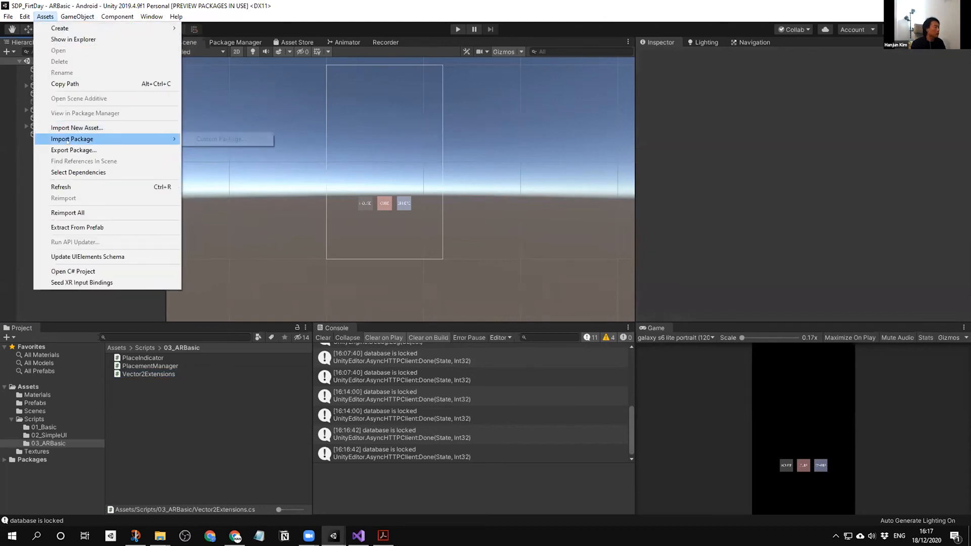
pyautogui.click(218, 138)
pyautogui.scroll(-2, 313, 282)
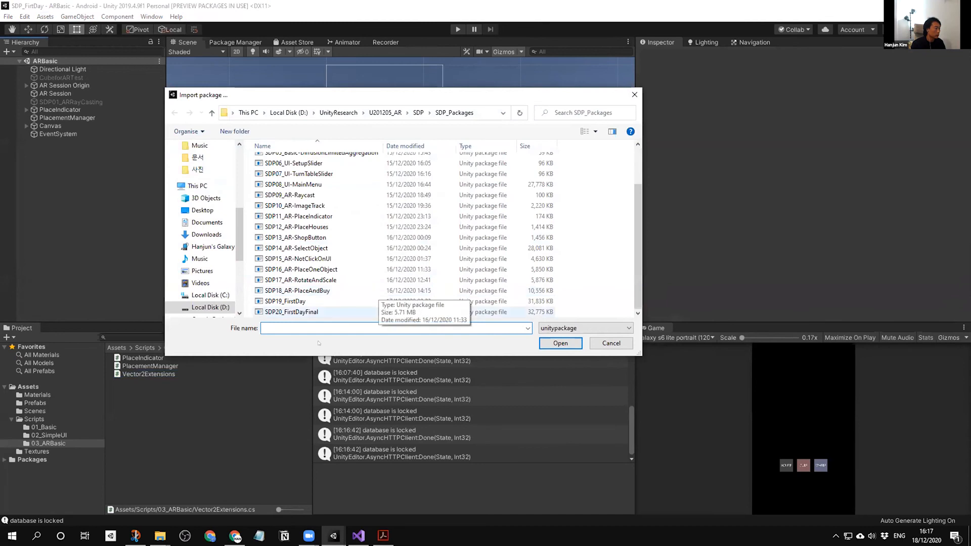
pyautogui.click(322, 270)
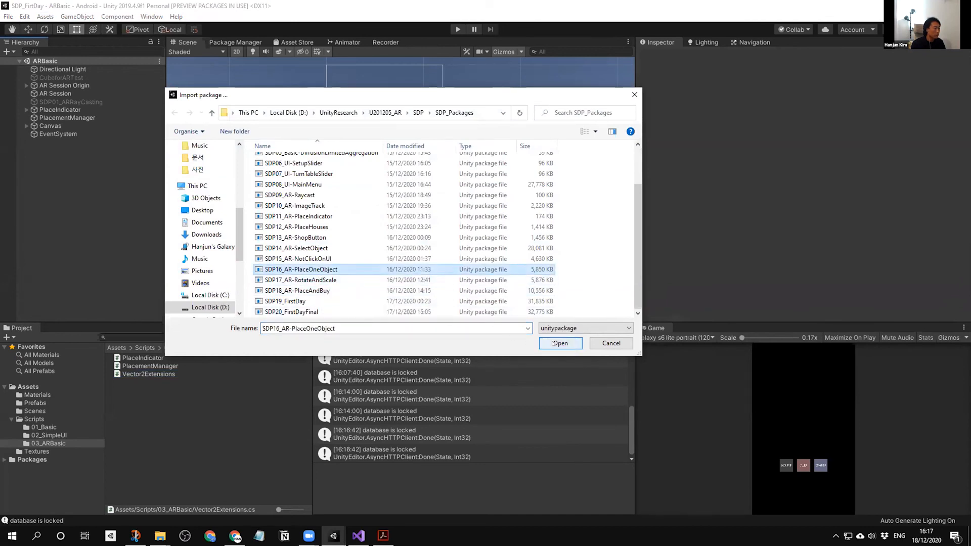
pyautogui.click(296, 280)
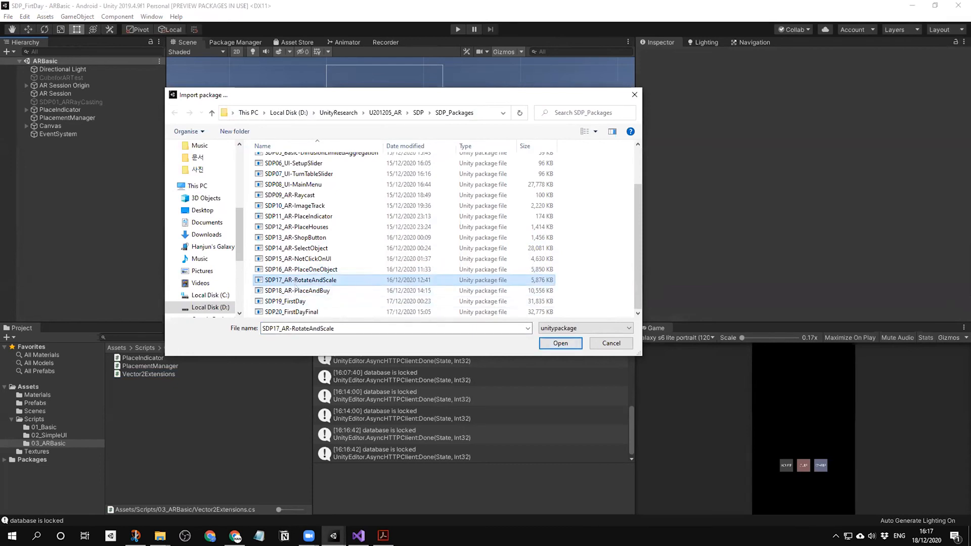
pyautogui.click(316, 269)
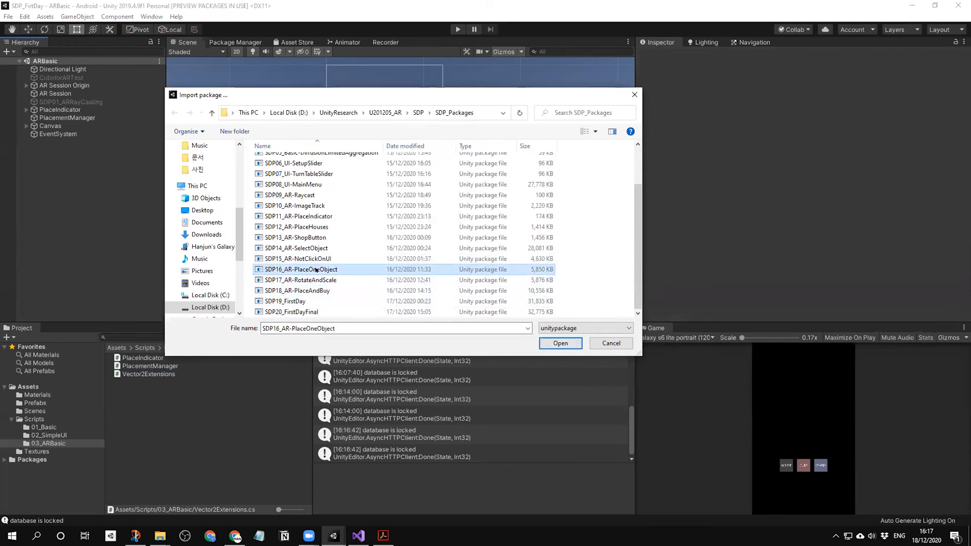
pyautogui.click(320, 281)
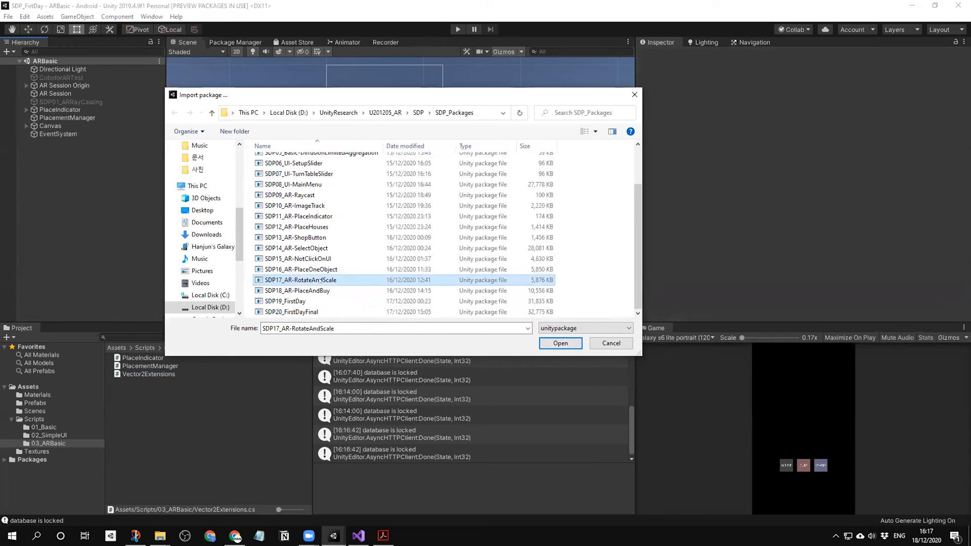
pyautogui.click(327, 270)
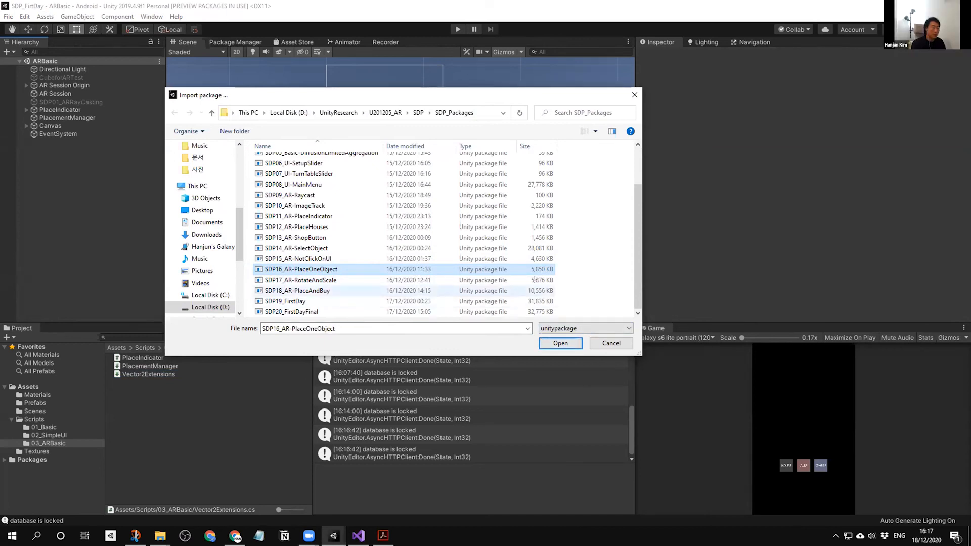
pyautogui.click(303, 270)
pyautogui.press('Escape')
pyautogui.press('Up')
pyautogui.press('Up')
pyautogui.click(333, 270)
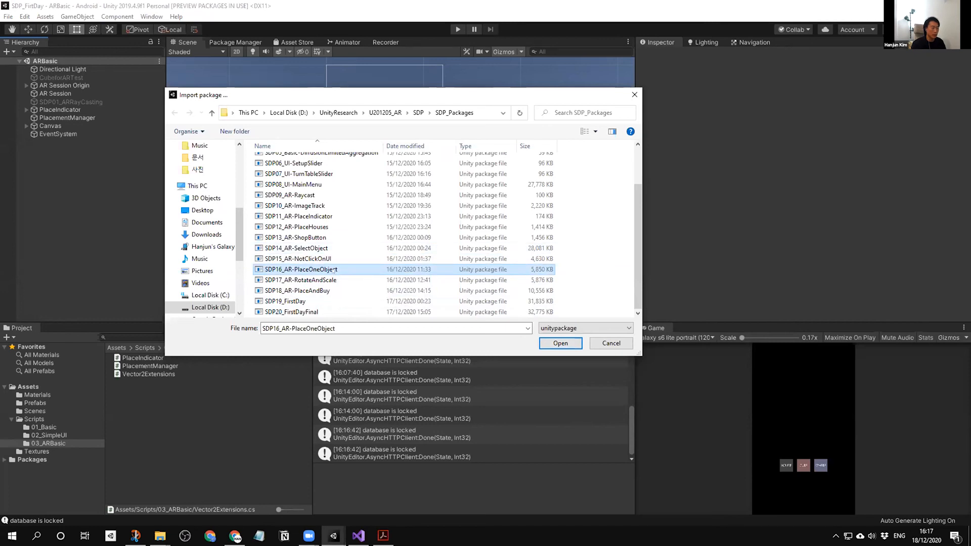
# - Import the custom package SDP17_AR-RotateAndScale and reload the modified ARBasic scene from disk
pyautogui.click(334, 281)
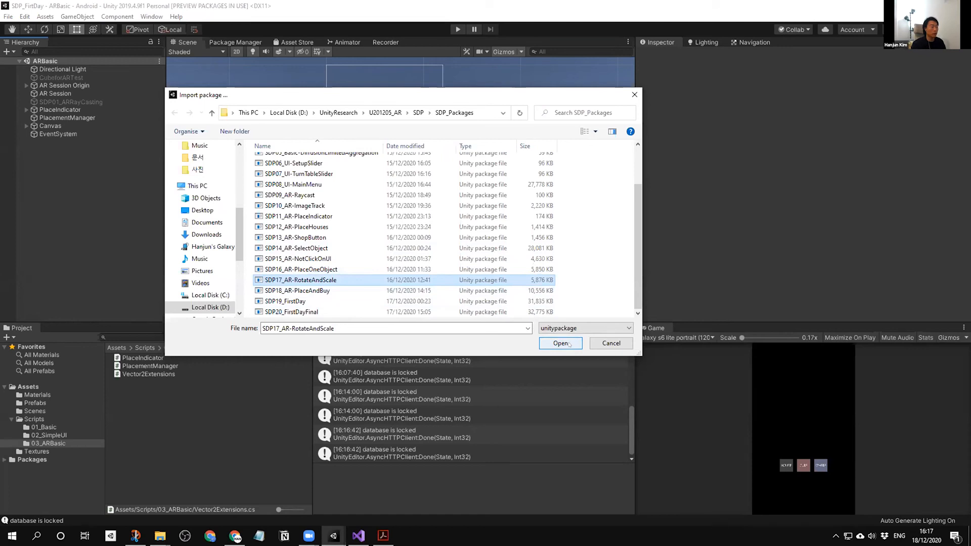
pyautogui.click(560, 344)
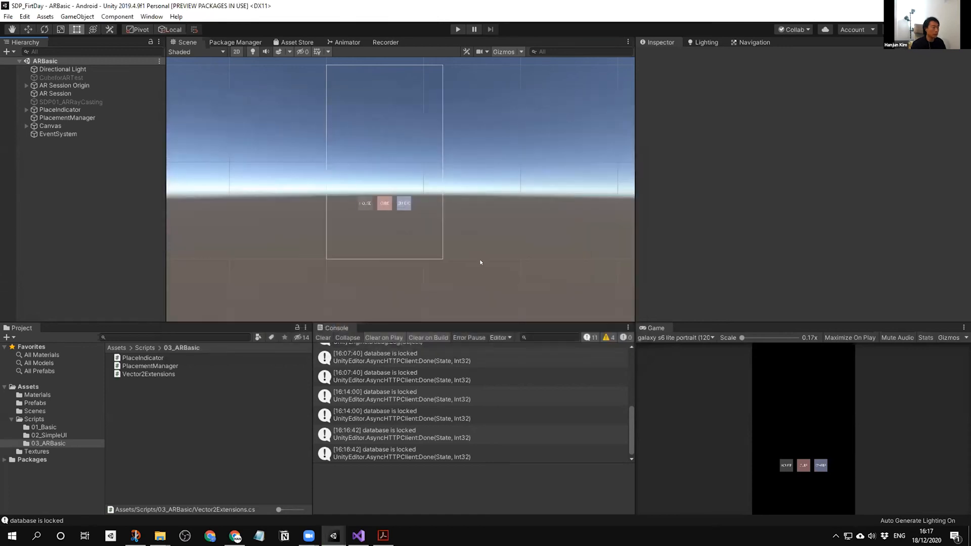
pyautogui.click(162, 285)
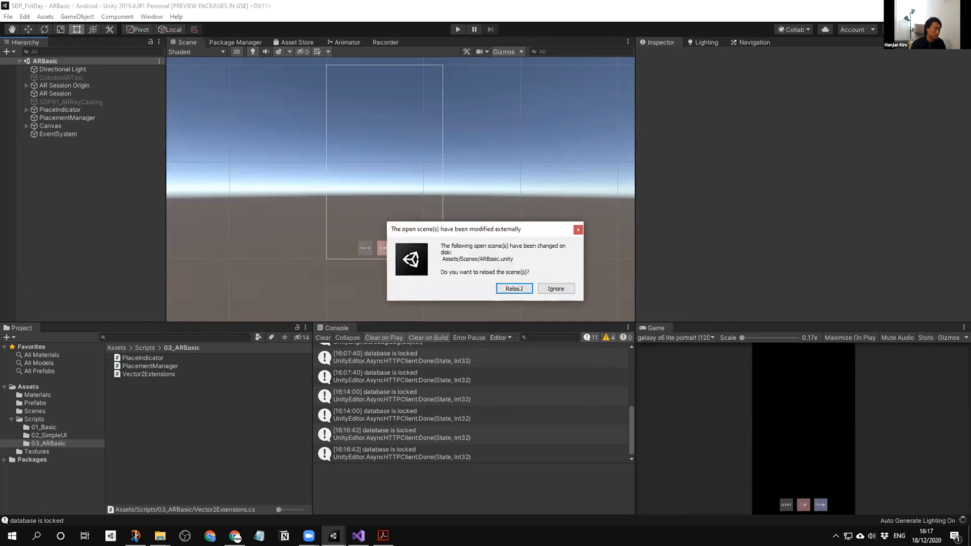
pyautogui.click(520, 289)
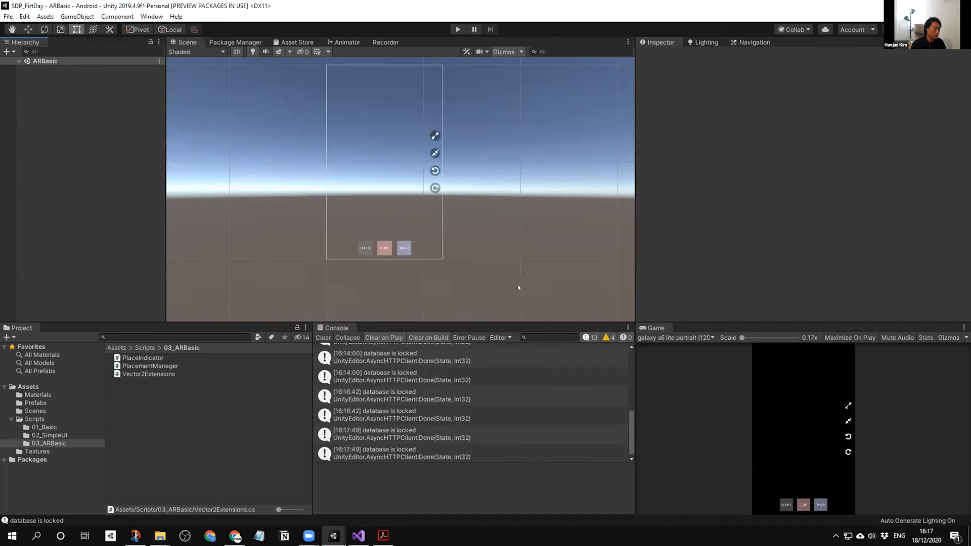
# - Examine the scale and rotate buttons in the scene and expand PlaceIndicator, Canvas, Shop and RotateAndScale under ARBasic to inspect their children
pyautogui.scroll(10, 421, 132)
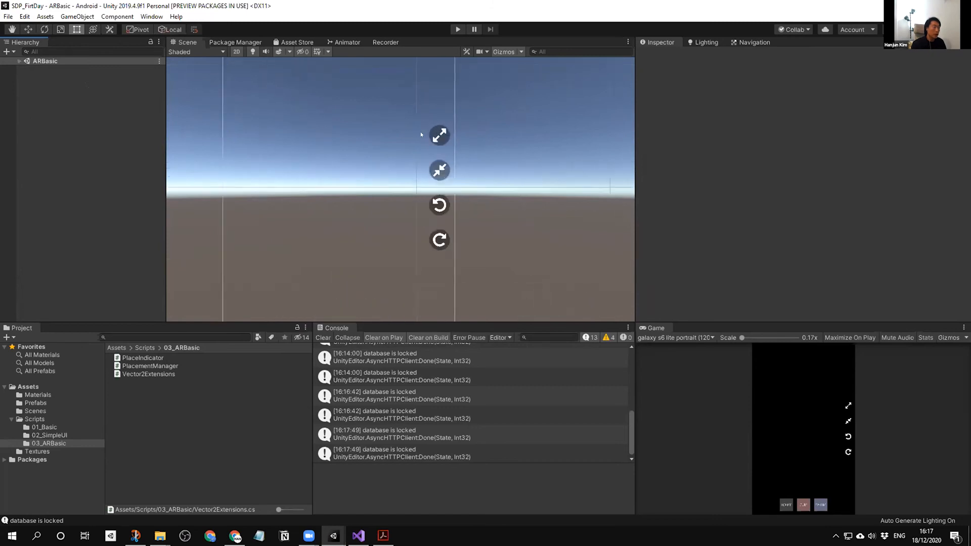
pyautogui.scroll(-1, 445, 208)
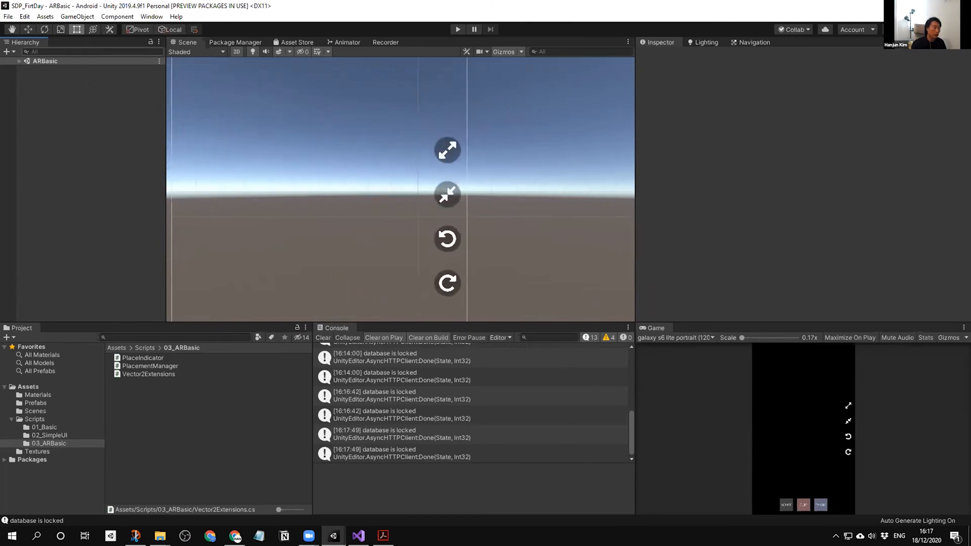
pyautogui.click(18, 61)
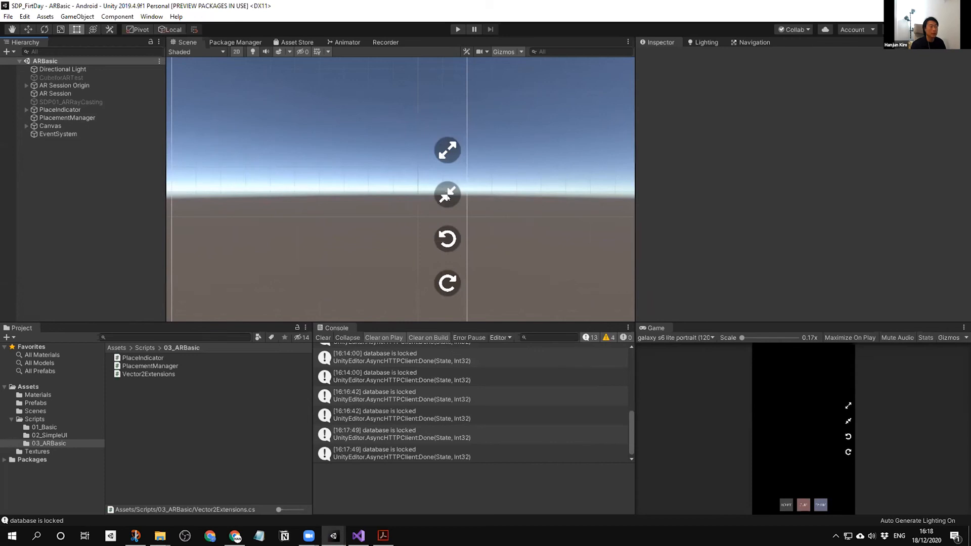
pyautogui.click(26, 125)
pyautogui.click(26, 109)
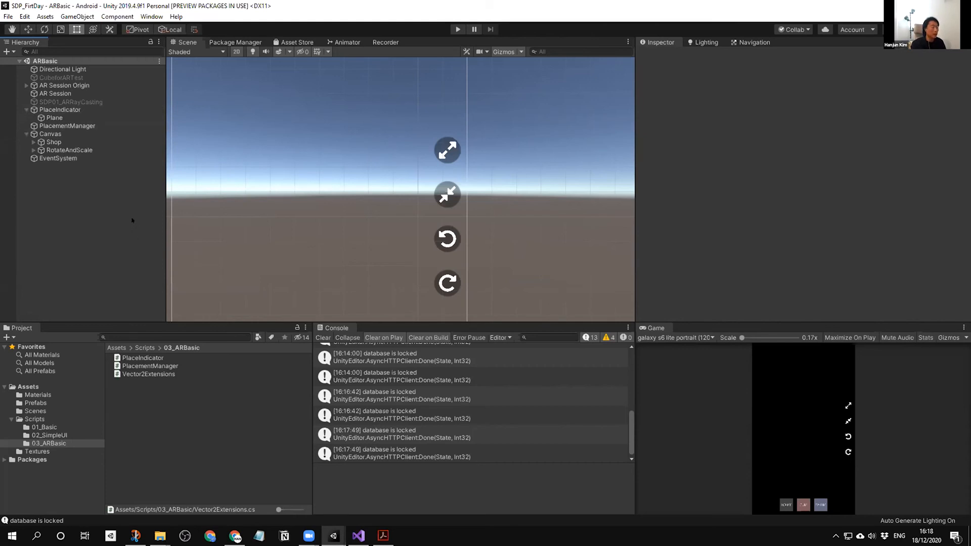
pyautogui.click(60, 153)
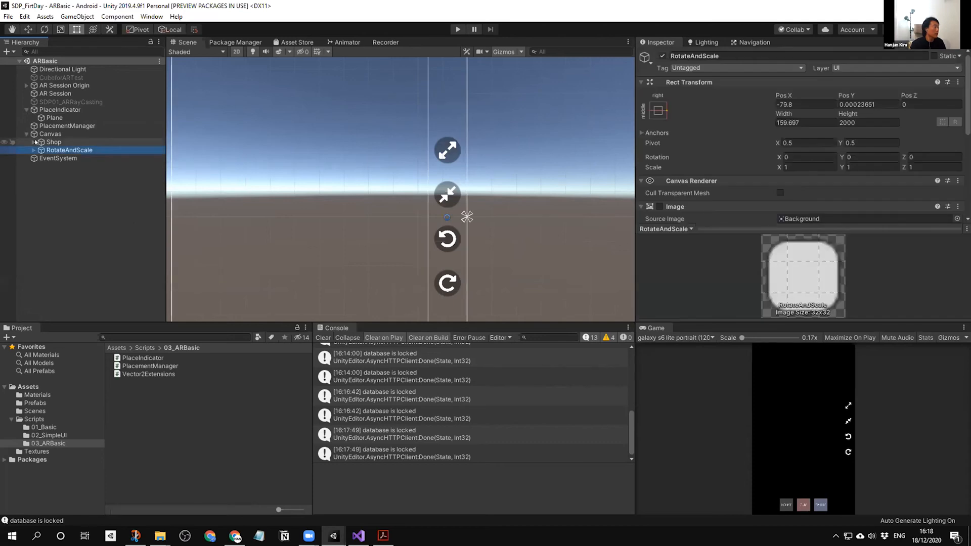
pyautogui.click(67, 190)
pyautogui.click(33, 149)
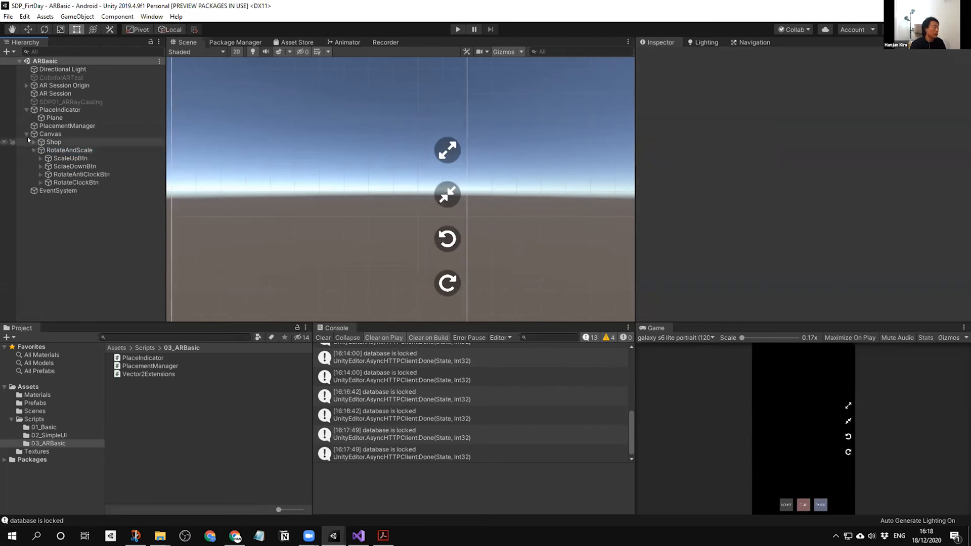
pyautogui.click(34, 141)
pyautogui.click(166, 414)
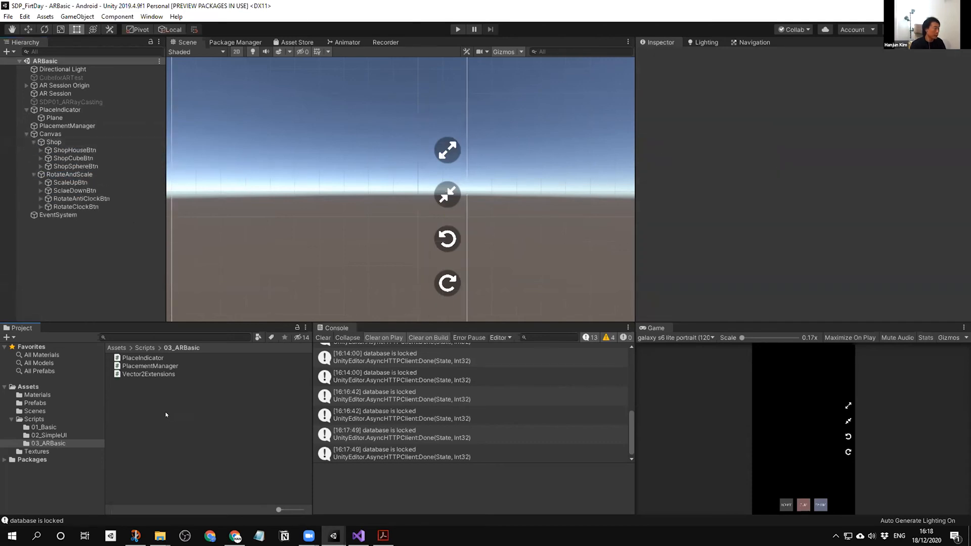
pyautogui.click(54, 436)
pyautogui.click(58, 441)
# - Switch to Visual Studio, reload all externally changed files, and close the Vector2Extensions.cs and PlaceIndicator.cs scripts
pyautogui.click(358, 536)
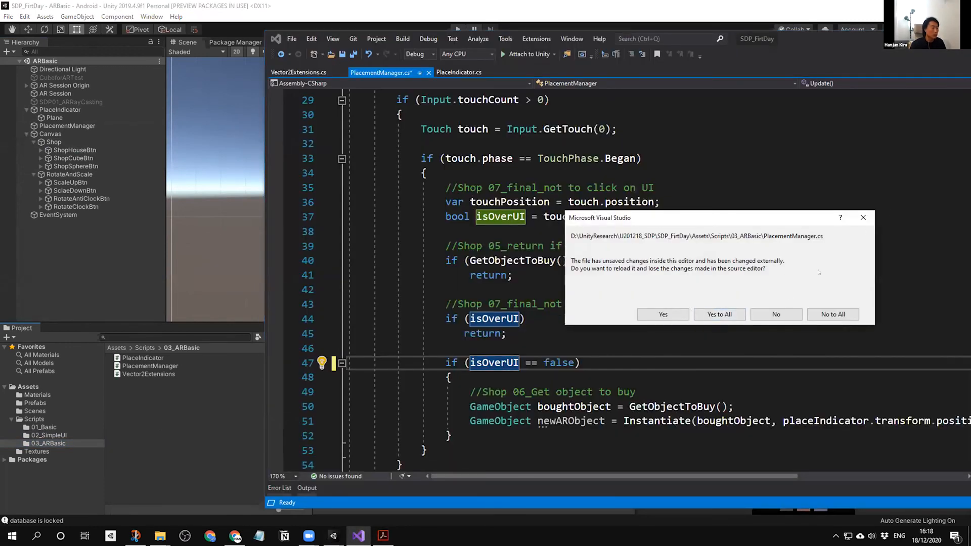
pyautogui.click(720, 314)
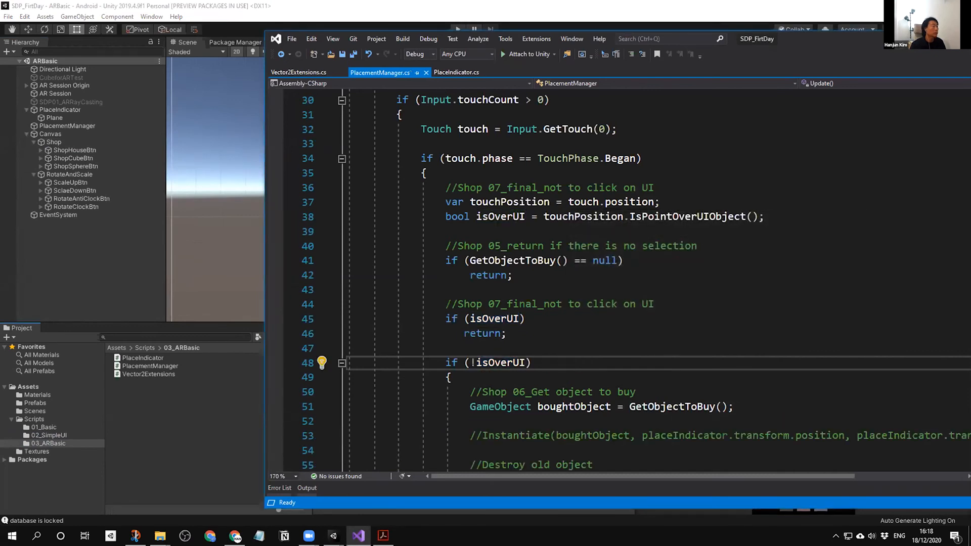
pyautogui.click(345, 72)
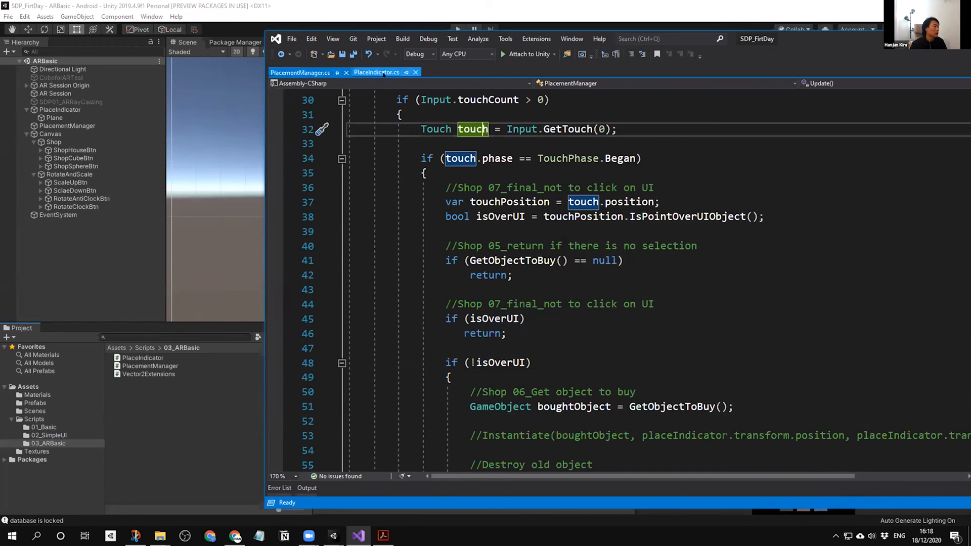
pyautogui.click(415, 72)
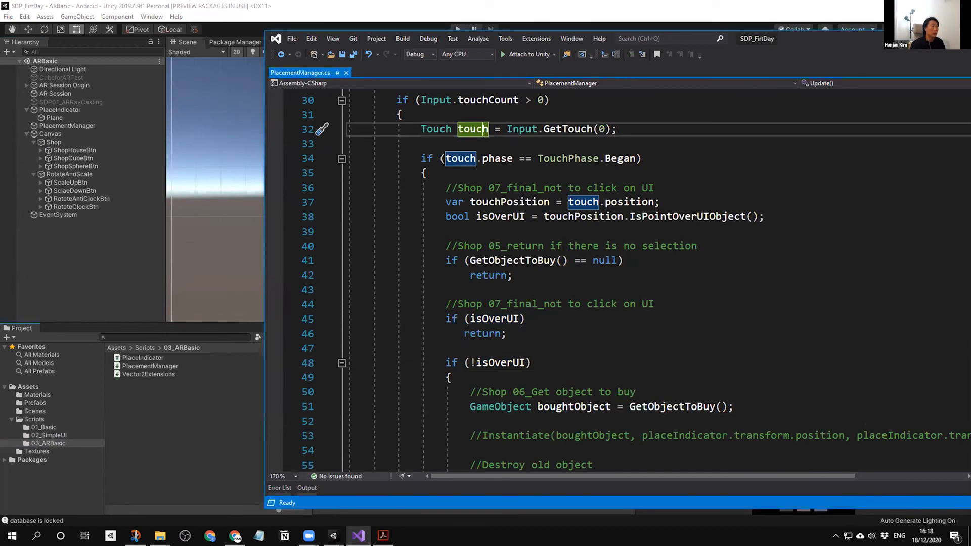
# - Look through the shop methods in PlacementManager.cs and highlight GetObjectToBuy and SetObjectToBuy
pyautogui.scroll(-15, 633, 279)
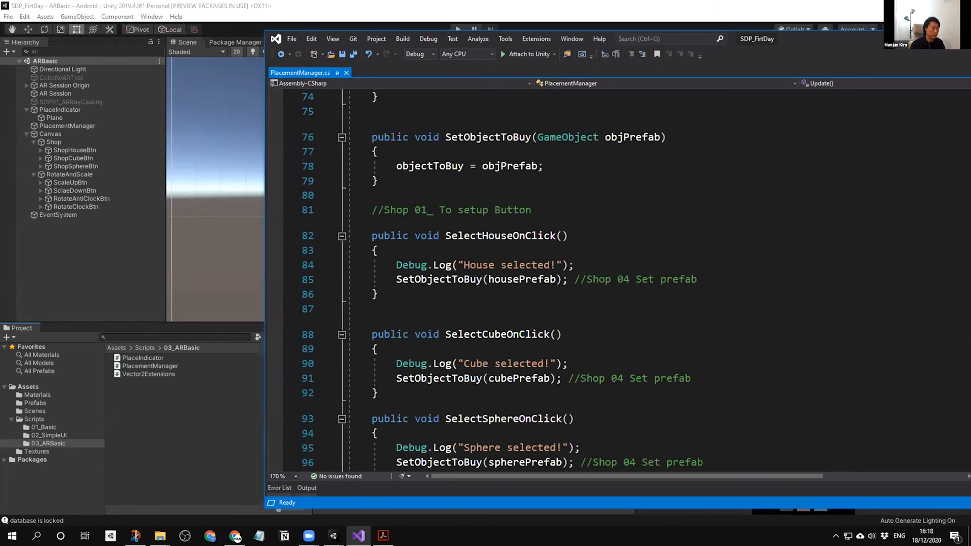
pyautogui.scroll(3, 617, 278)
pyautogui.scroll(-2, 617, 278)
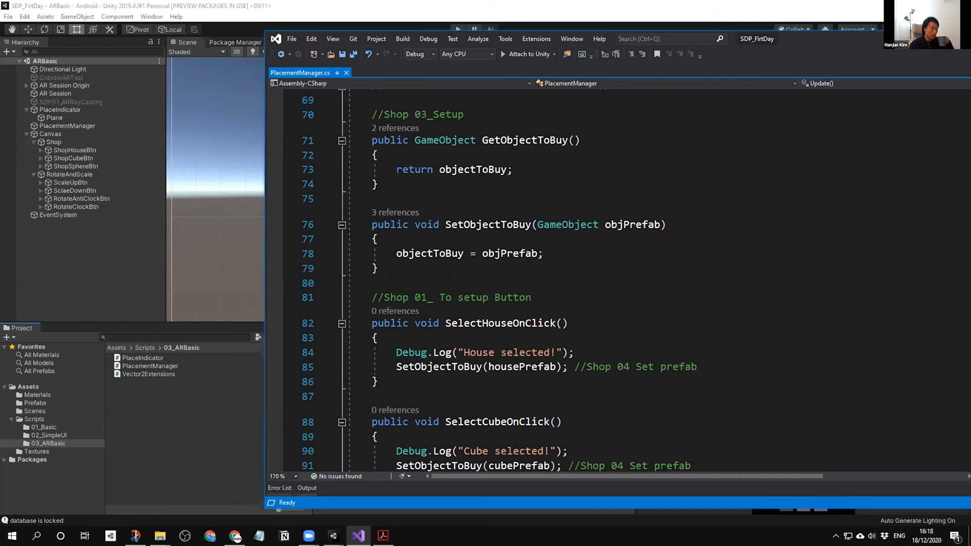
pyautogui.scroll(-3, 617, 278)
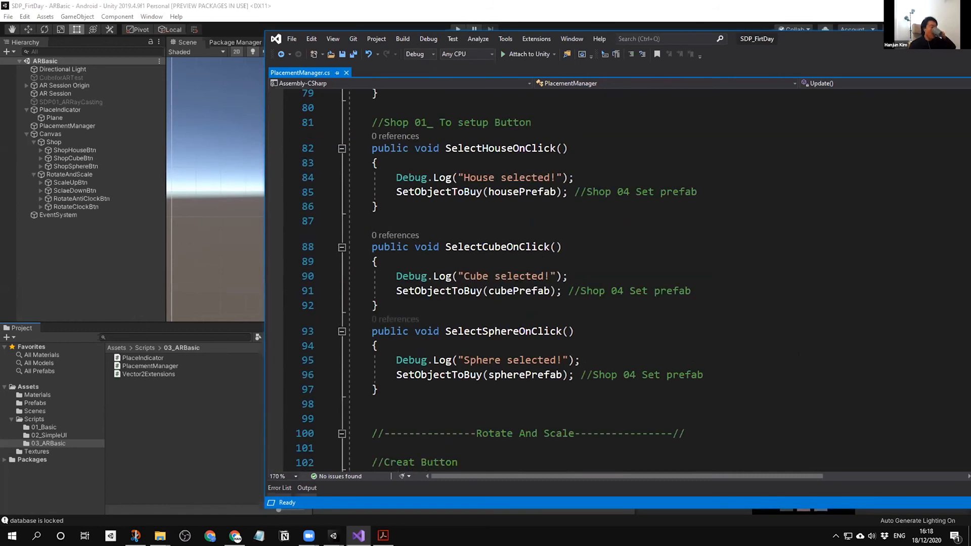
pyautogui.scroll(3, 618, 278)
pyautogui.moveTo(378, 268); pyautogui.dragTo(322, 140)
pyautogui.click(532, 298)
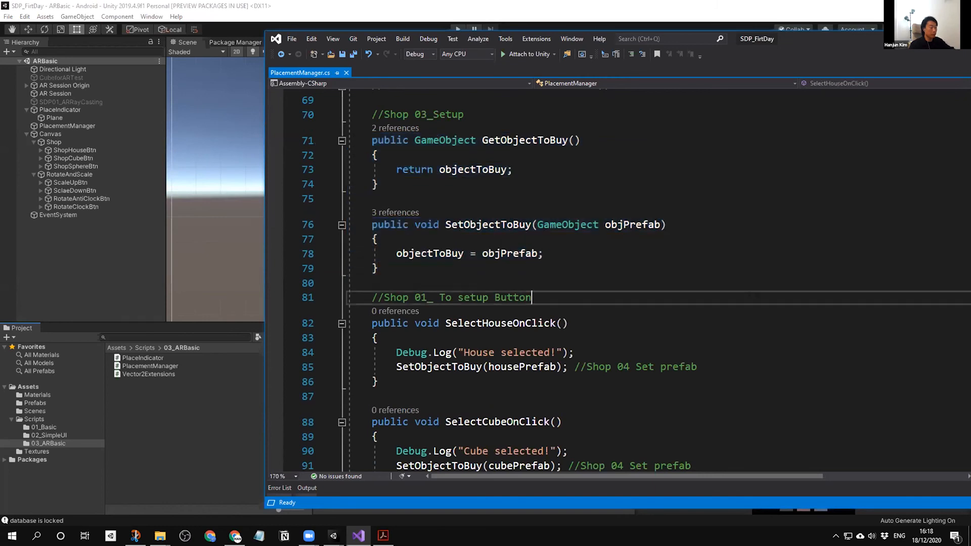
# - Find the Rotate And Scale section and highlight its four methods, from RotateClockOnClick through ScaleDownOnClick
pyautogui.scroll(-3, 532, 297)
pyautogui.scroll(-3, 532, 298)
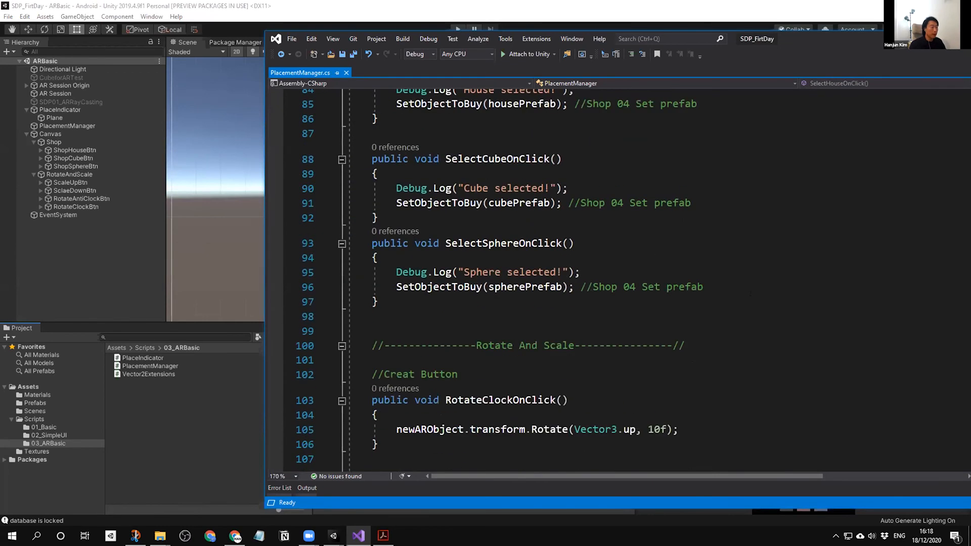
pyautogui.scroll(-6, 532, 298)
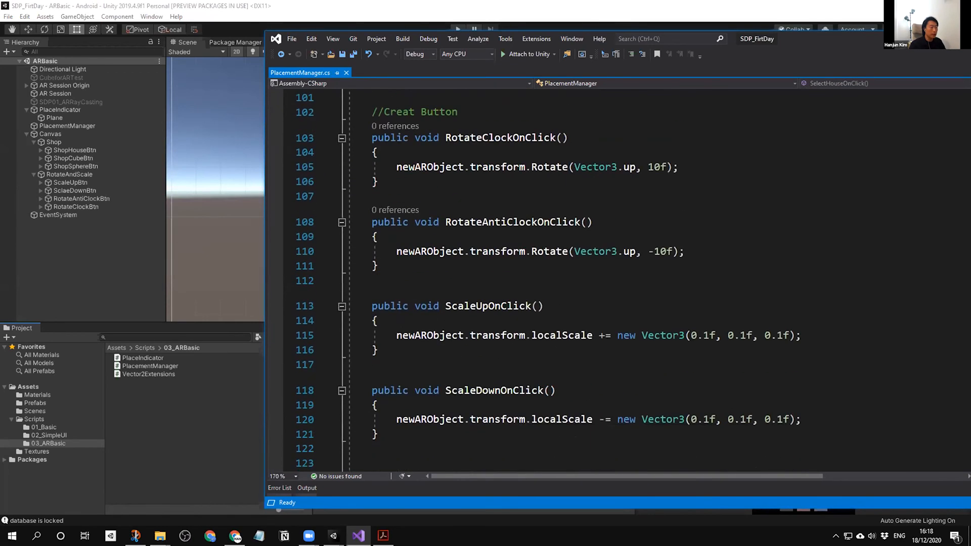
pyautogui.scroll(1, 532, 297)
pyautogui.moveTo(372, 181); pyautogui.dragTo(378, 434)
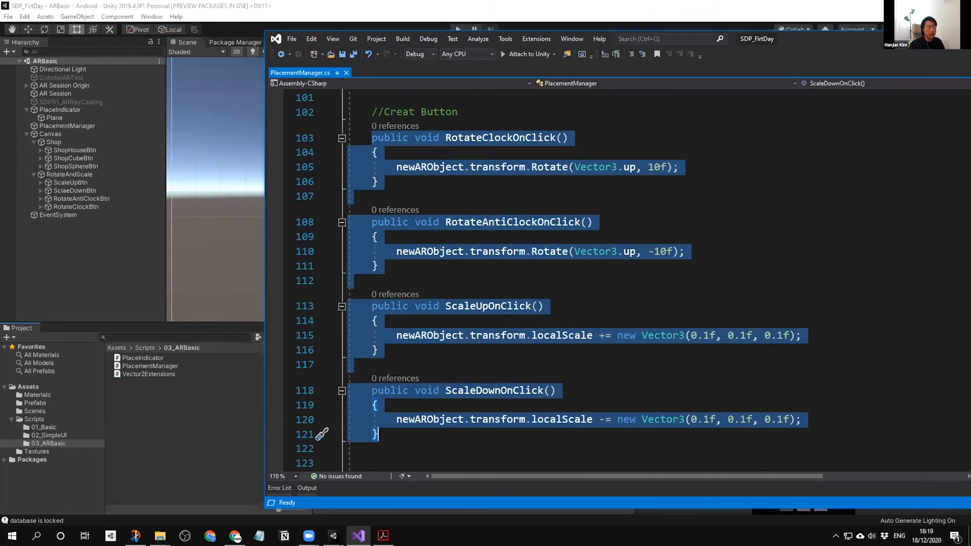
pyautogui.click(684, 221)
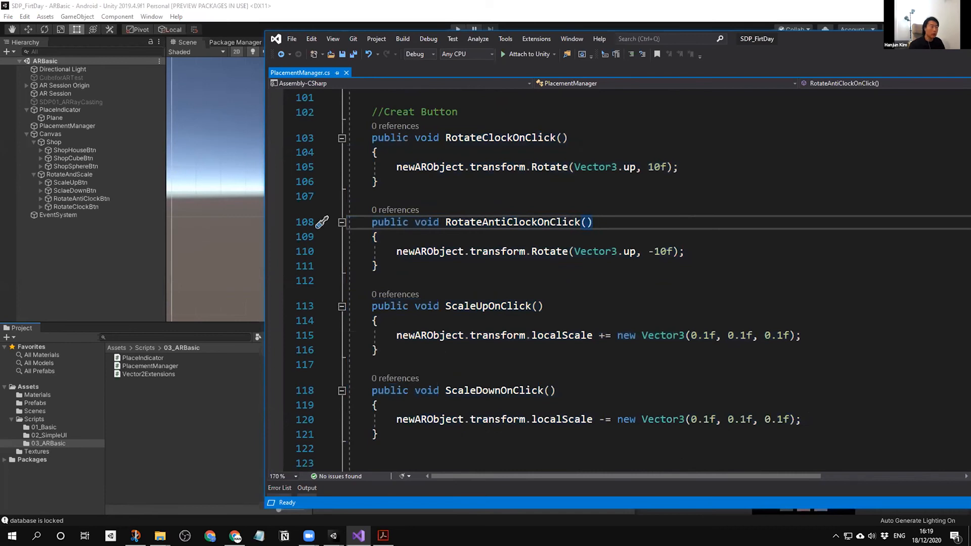
# - Review the declarations of the RotateClockOnClick, RotateAntiClockOnClick and ScaleUpOnClick methods in PlacementManager.cs
pyautogui.click(427, 138)
pyautogui.click(379, 237)
pyautogui.click(425, 306)
pyautogui.click(434, 137)
pyautogui.click(477, 222)
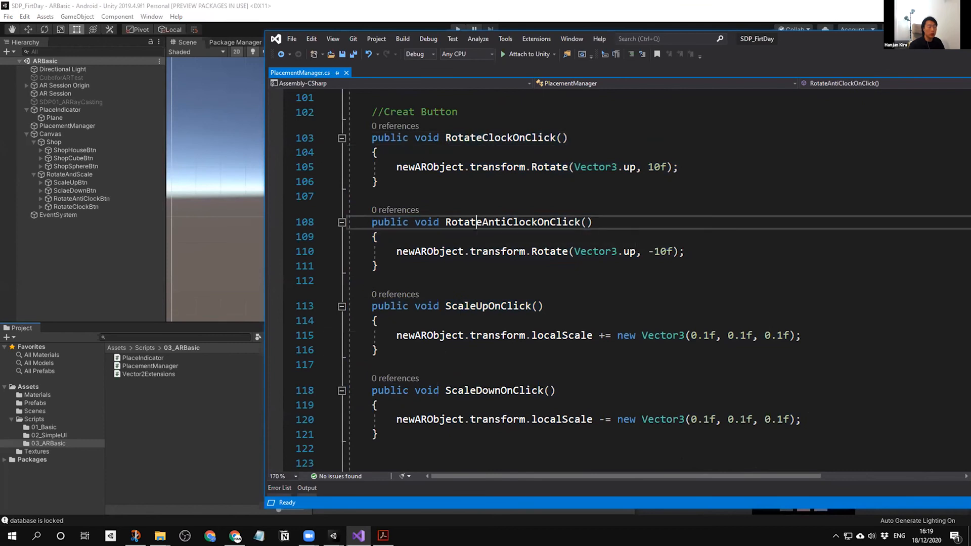
pyautogui.click(477, 307)
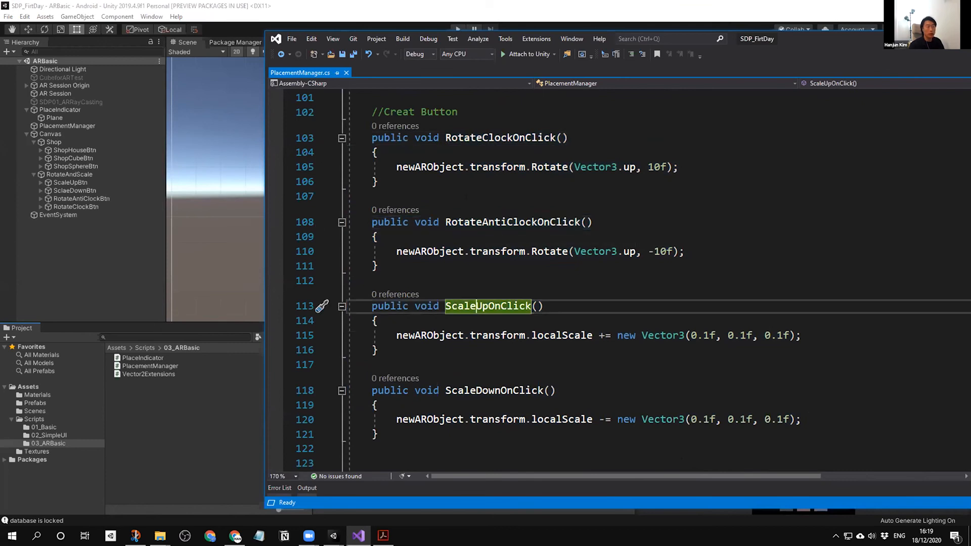
pyautogui.click(489, 139)
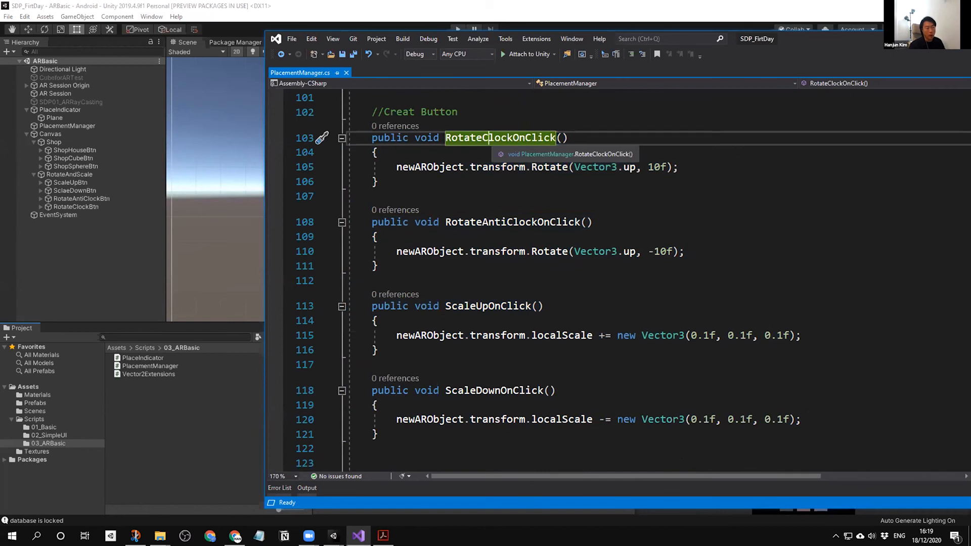
# - Examine the Rotate call in RotateClockOnClick, highlighting its angle argument and its Vector3.up axis argument
pyautogui.press('Down')
pyautogui.press('Down')
pyautogui.press('Down')
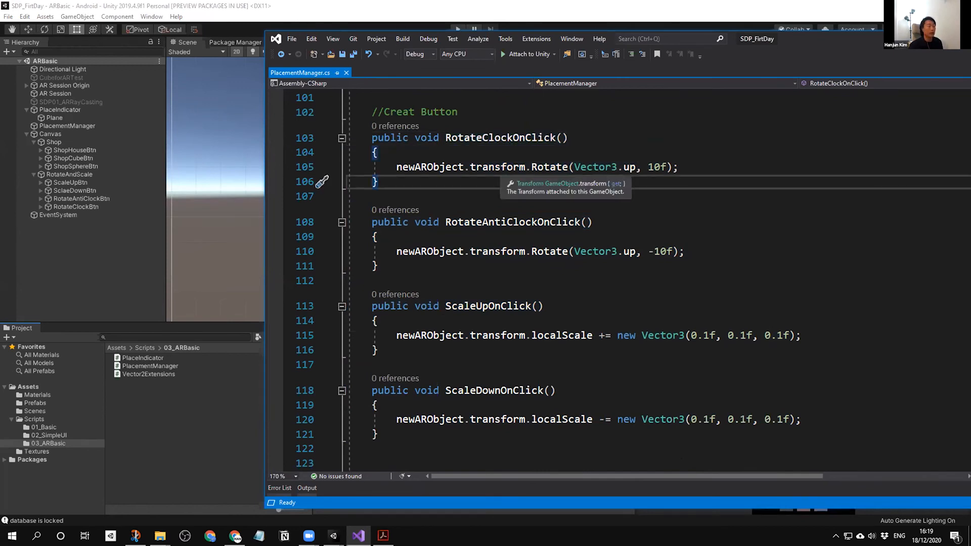
pyautogui.doubleClick(649, 167)
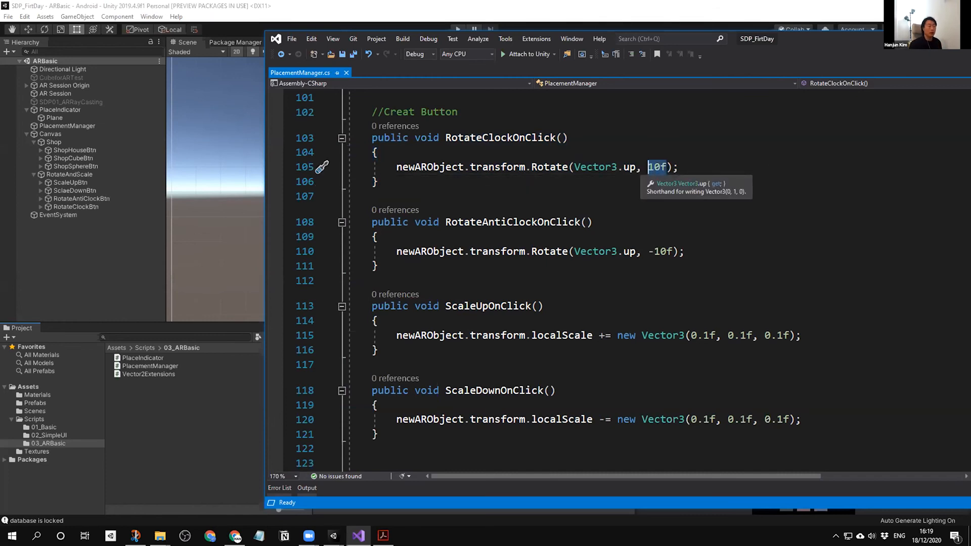
pyautogui.moveTo(637, 168); pyautogui.dragTo(575, 169)
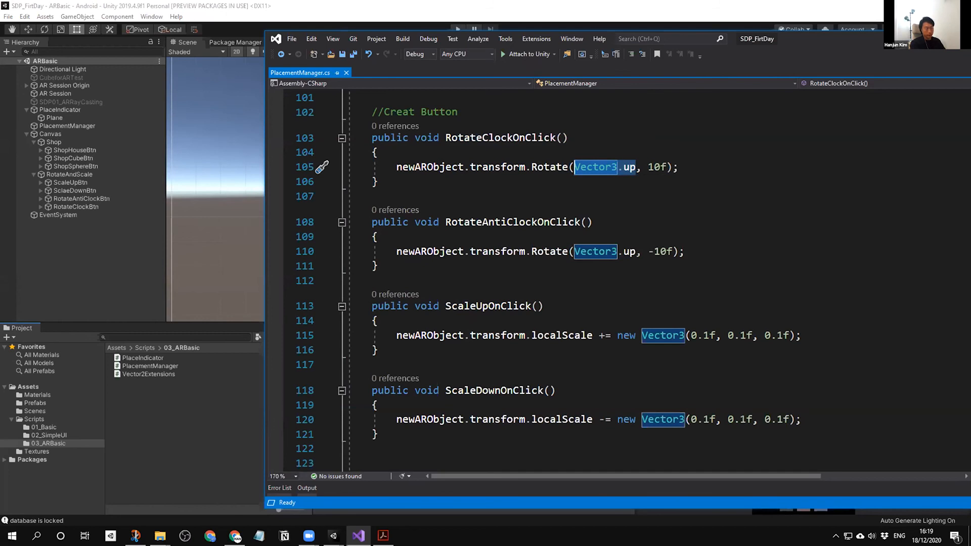
# - Examine the localScale statements in ScaleUpOnClick and ScaleDownOnClick, highlighting their += and -= operators and the Vector3 scale step
pyautogui.click(563, 335)
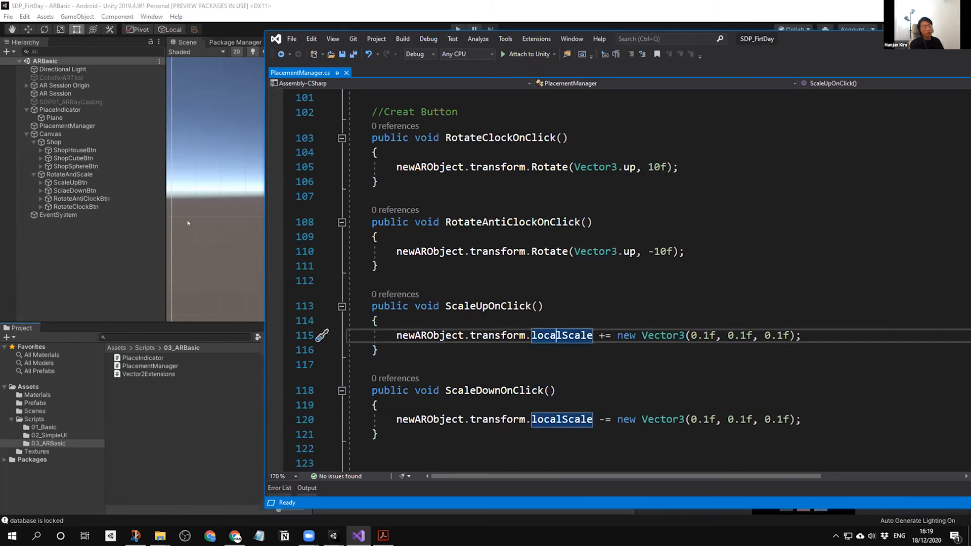
pyautogui.click(434, 336)
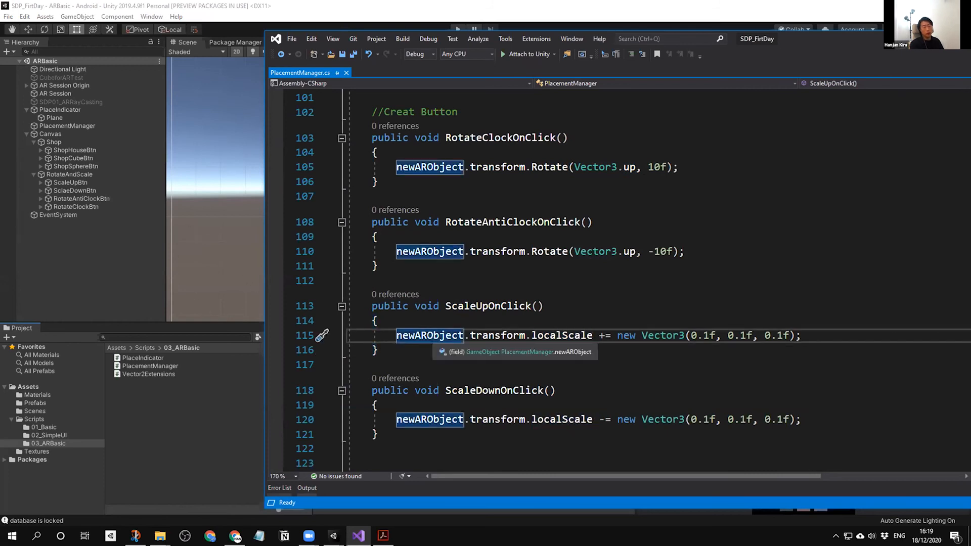
pyautogui.click(373, 364)
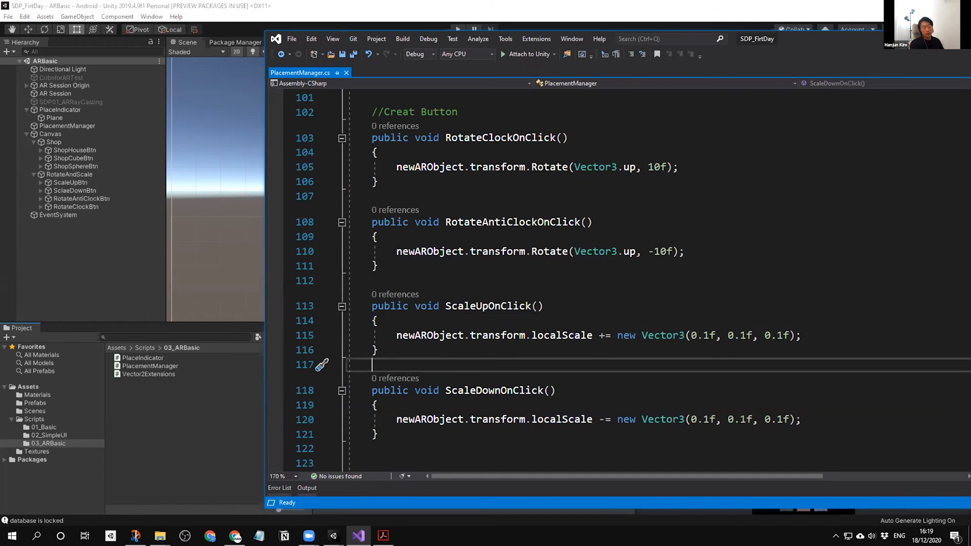
pyautogui.moveTo(612, 335); pyautogui.dragTo(598, 335)
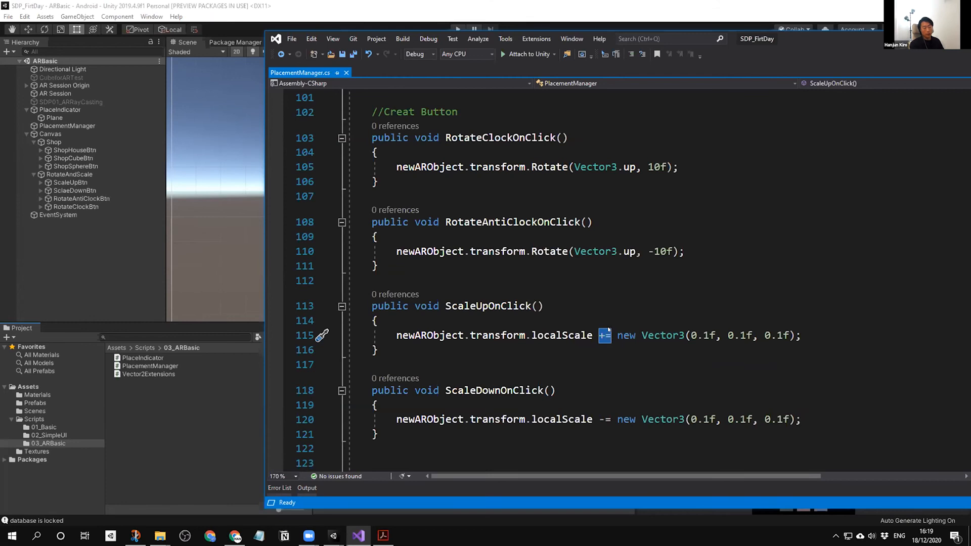
pyautogui.moveTo(612, 419); pyautogui.dragTo(598, 419)
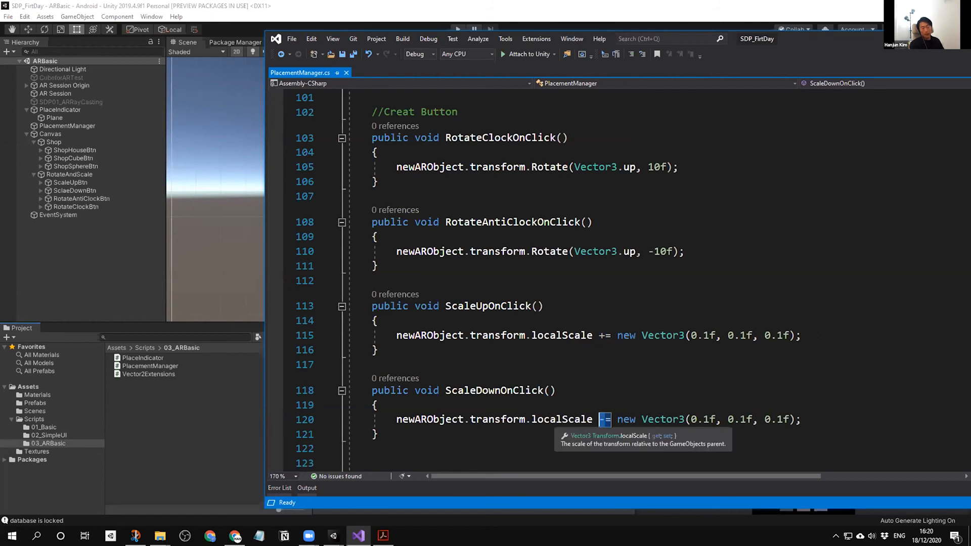
pyautogui.moveTo(802, 420); pyautogui.dragTo(641, 420)
# - Switch to Unity and inspect the components of RotateAndScale, including its Vertical Layout Group settings
pyautogui.hotkey('alt', 'Tab')
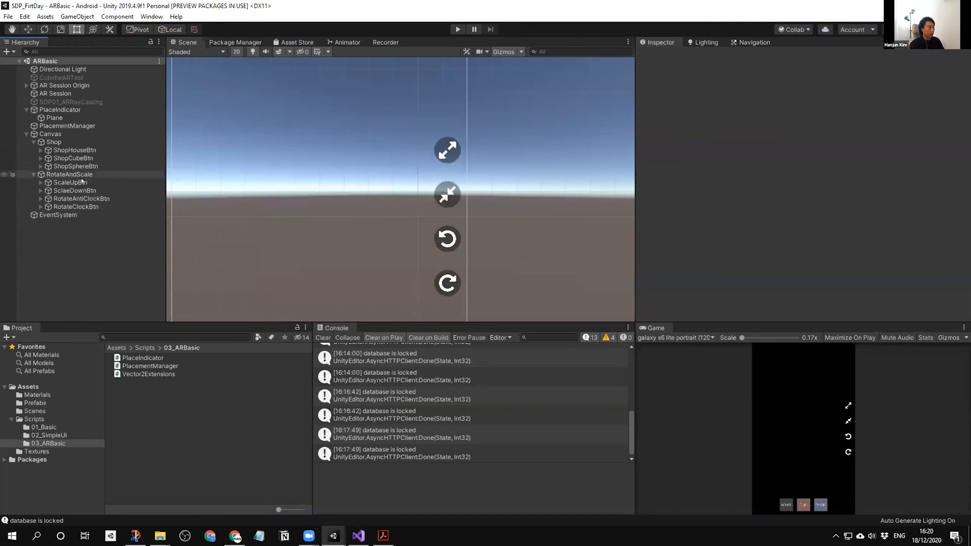
pyautogui.click(60, 174)
pyautogui.scroll(-2, 417, 176)
pyautogui.scroll(-3, 417, 176)
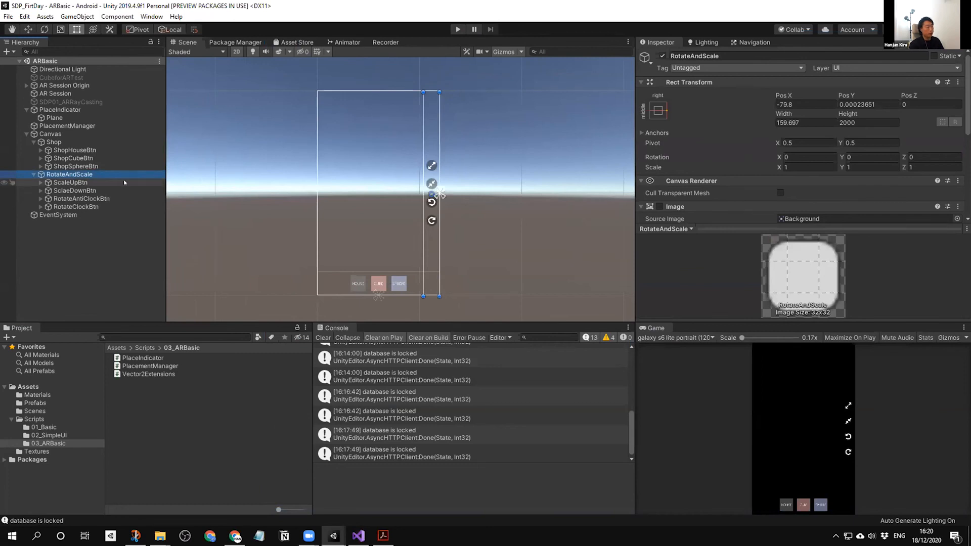
pyautogui.scroll(-1, 603, 198)
pyautogui.scroll(-5, 730, 162)
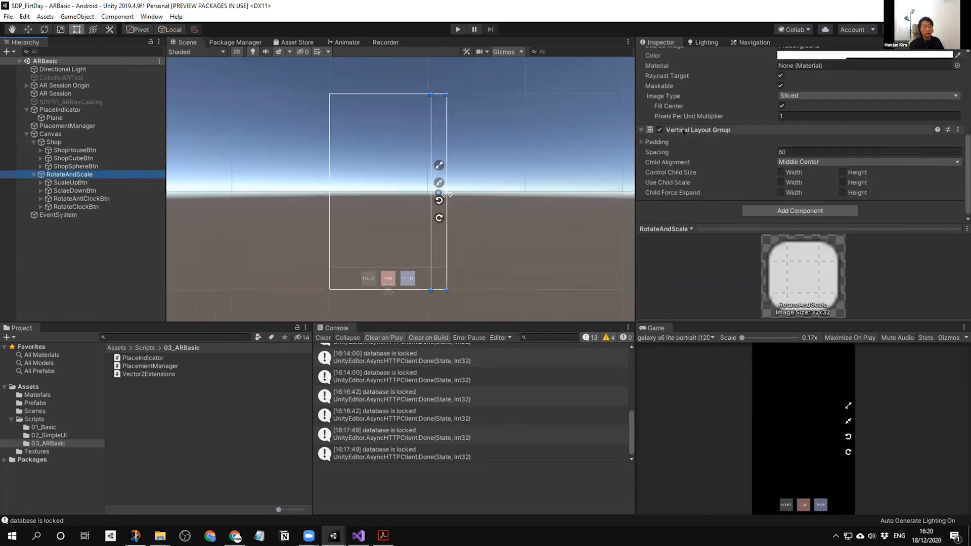
pyautogui.scroll(4, 438, 189)
pyautogui.scroll(2, 439, 189)
# - Try the InputFieldBackground sprite as ScaleUpBtn's source image, and set it back to Knob
pyautogui.click(61, 183)
pyautogui.click(41, 182)
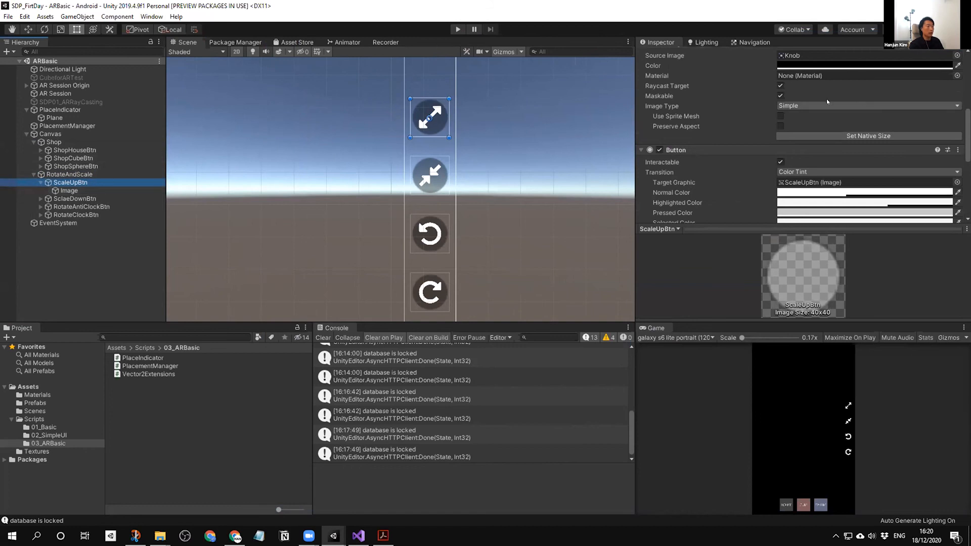
pyautogui.scroll(3, 684, 120)
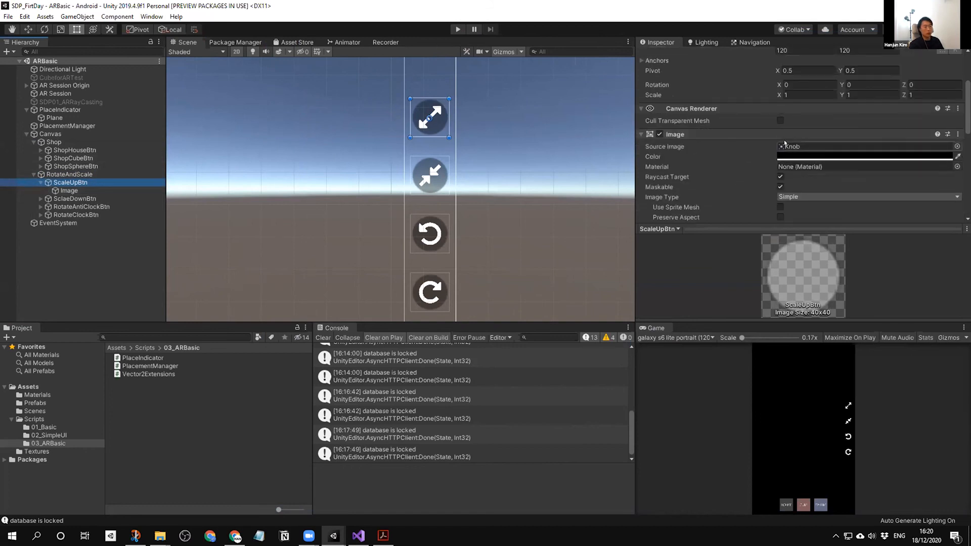
pyautogui.click(958, 147)
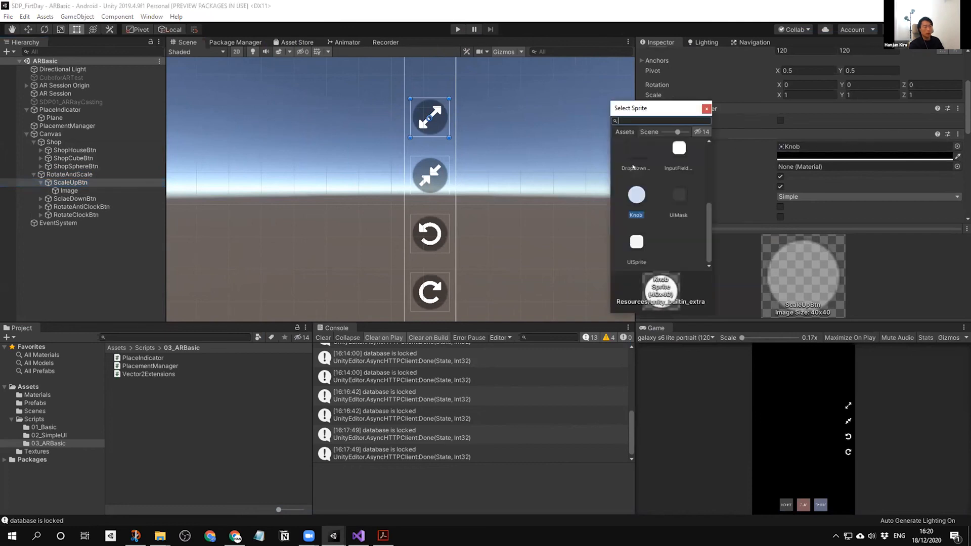
pyautogui.click(679, 161)
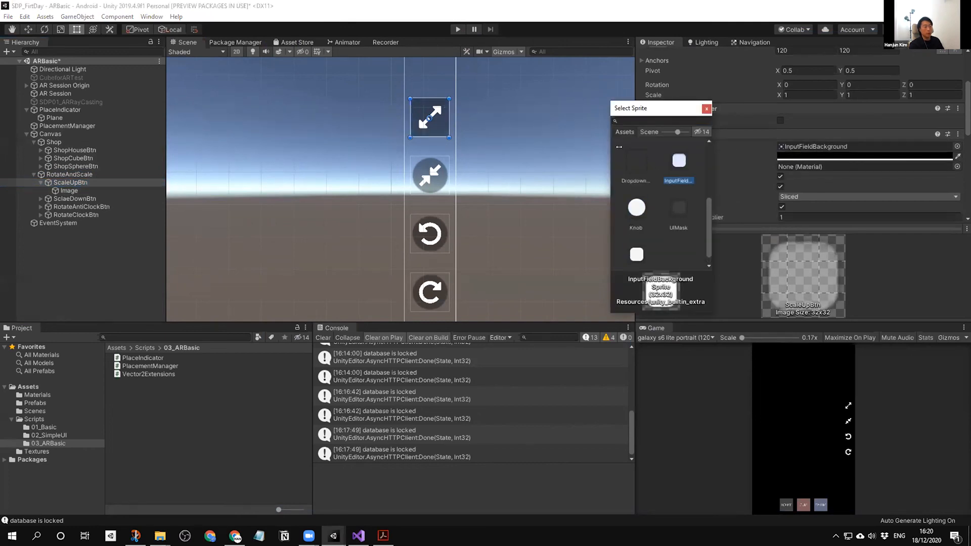
pyautogui.click(641, 211)
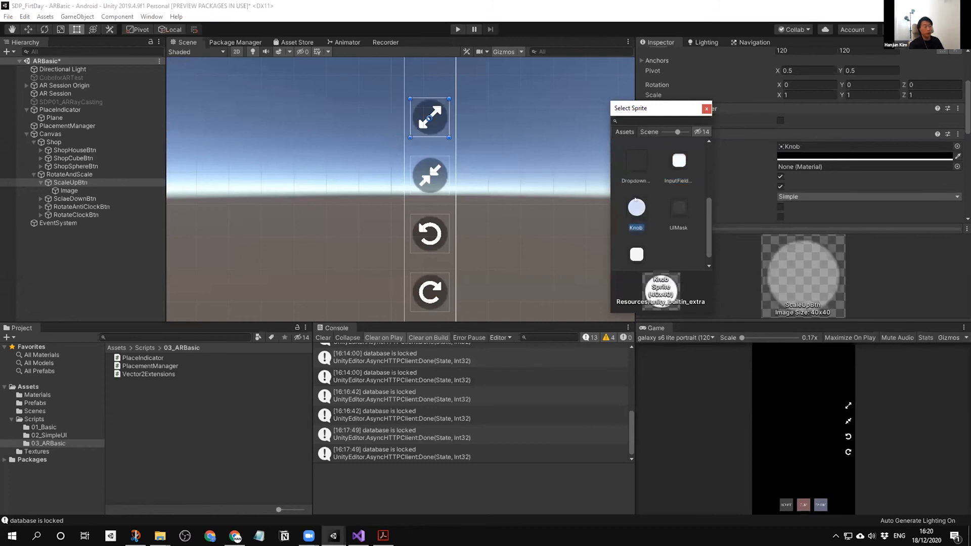
pyautogui.click(706, 109)
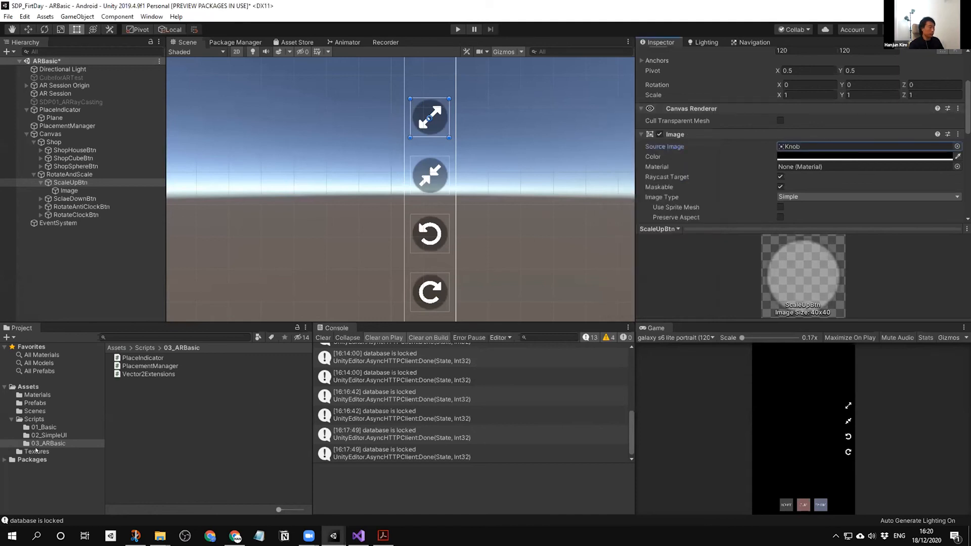
# - Check ScaleUpBtn's existing icon image, and add a second UI Image as a child of ScaleUpBtn
pyautogui.click(65, 190)
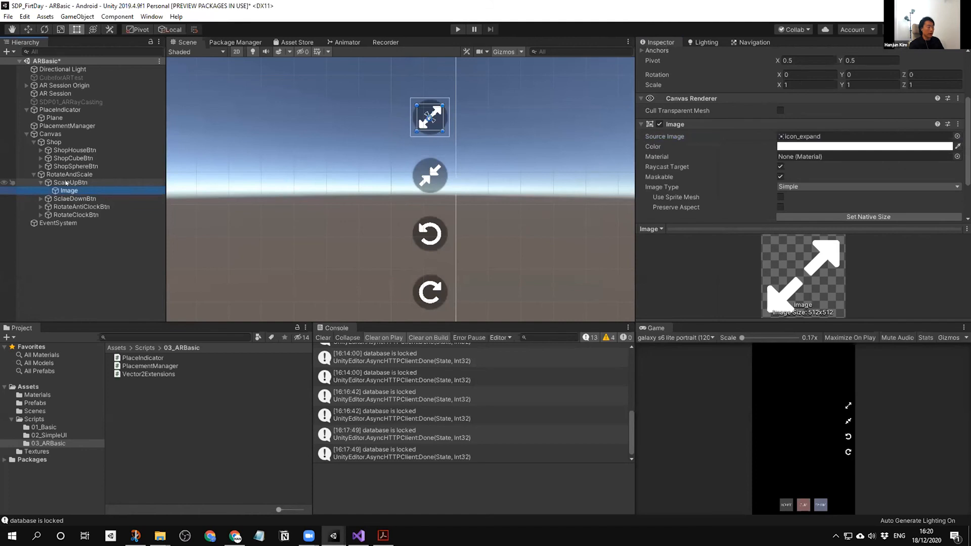
pyautogui.click(66, 182)
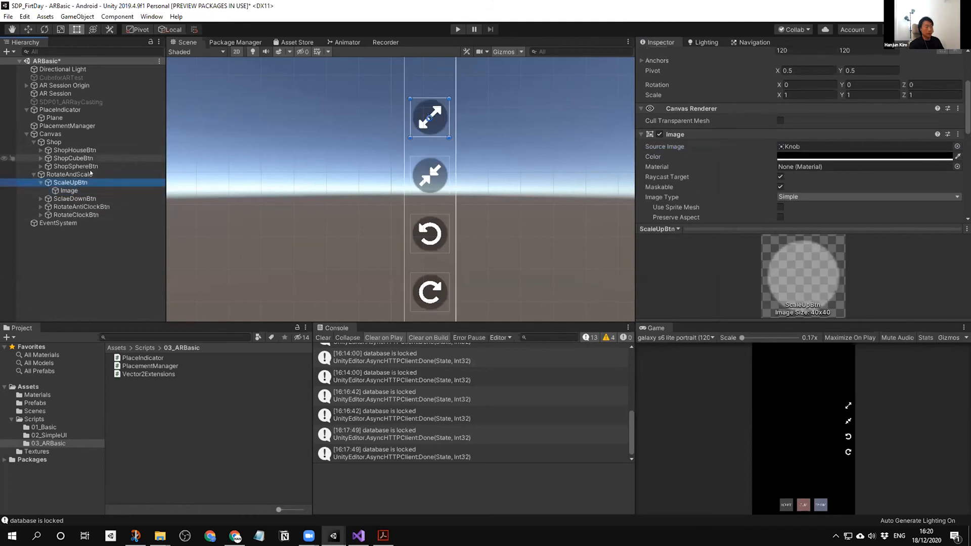
pyautogui.click(91, 190)
pyautogui.rightClick(84, 245)
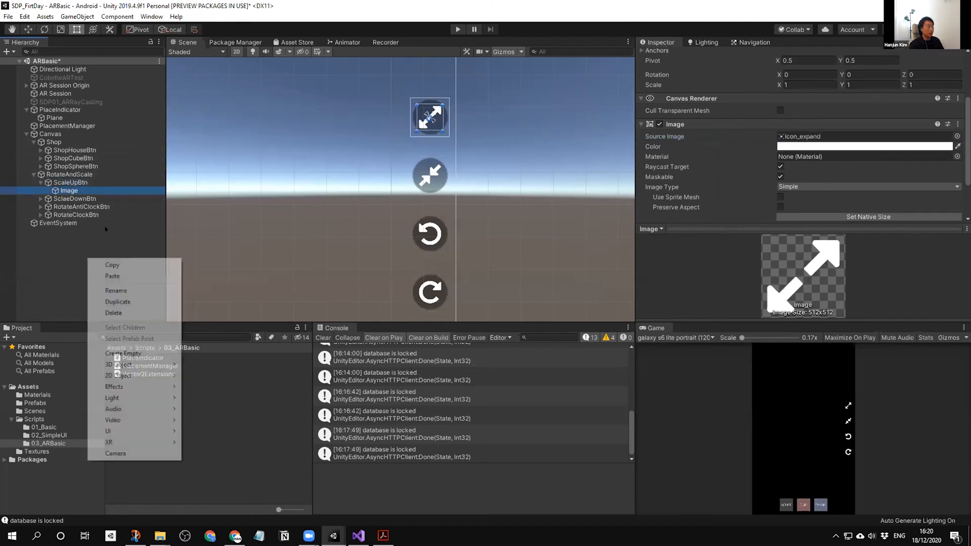
pyautogui.click(61, 182)
pyautogui.rightClick(59, 182)
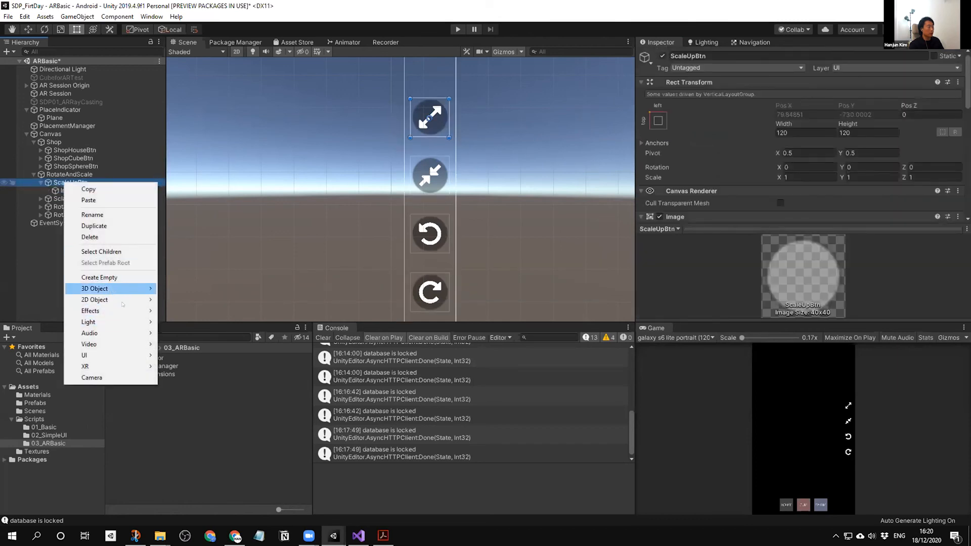
pyautogui.moveTo(125, 358)
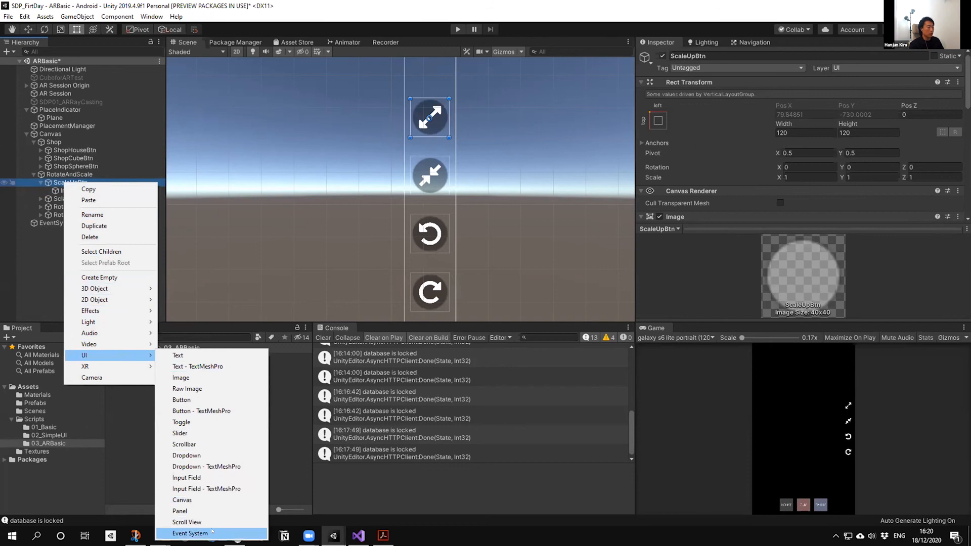
pyautogui.click(197, 378)
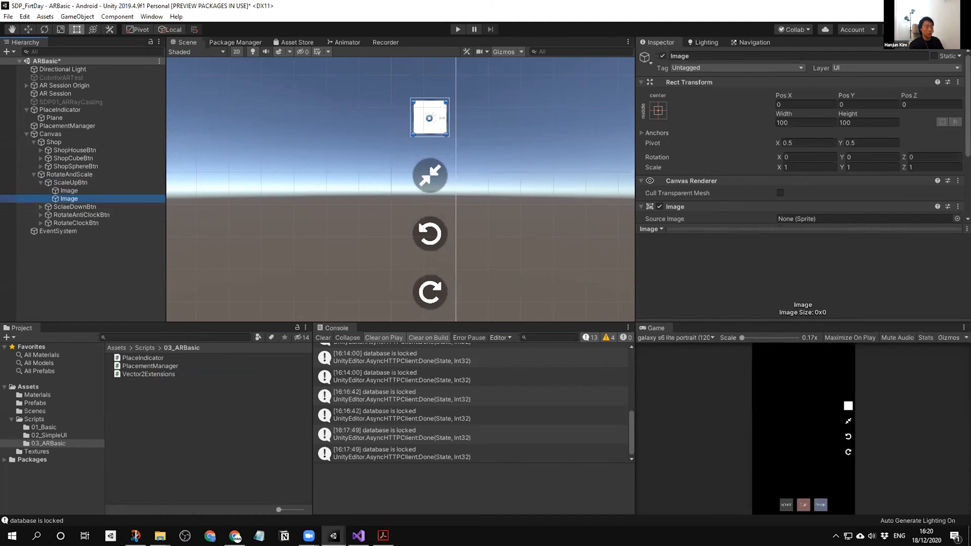
# - Deactivate ScaleUpBtn's original icon image and select the newly added Image
pyautogui.click(68, 191)
pyautogui.click(662, 56)
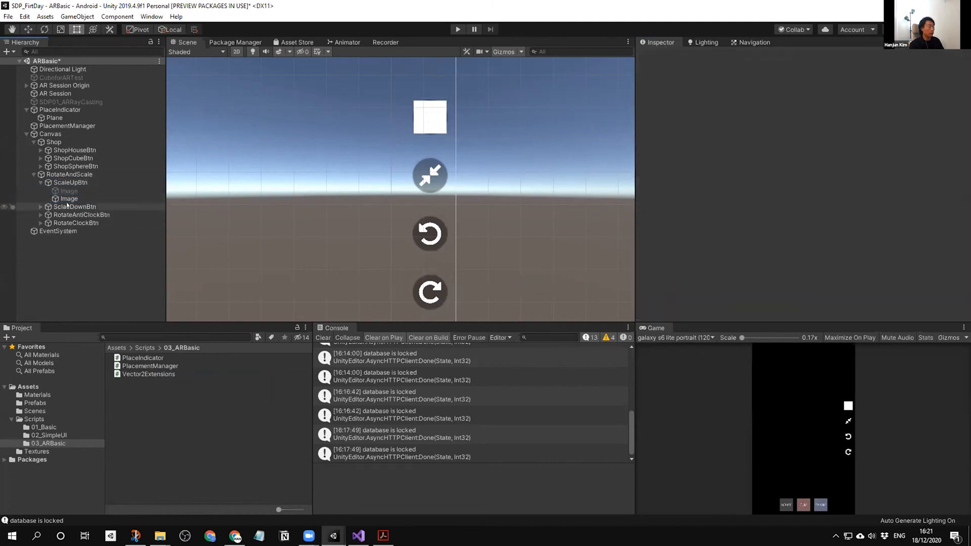
pyautogui.click(67, 200)
# - Open the Textures folder and examine the import settings of the compress, expand and rotate-left icons
pyautogui.click(36, 451)
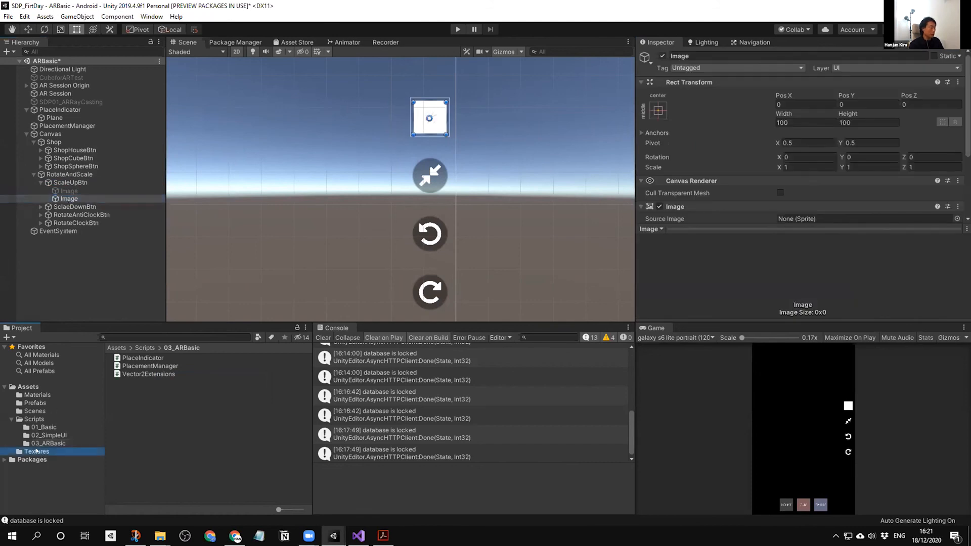
pyautogui.scroll(-5, 163, 448)
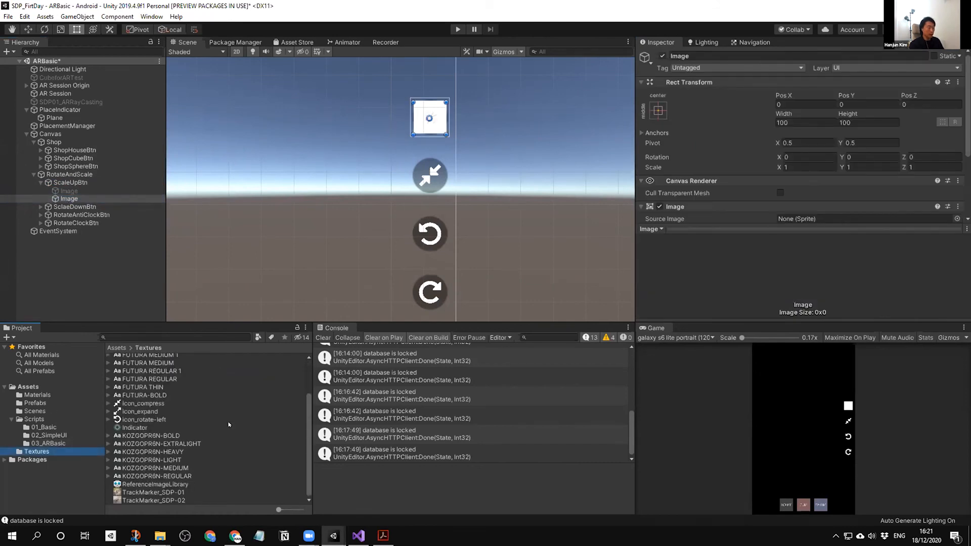
pyautogui.click(143, 403)
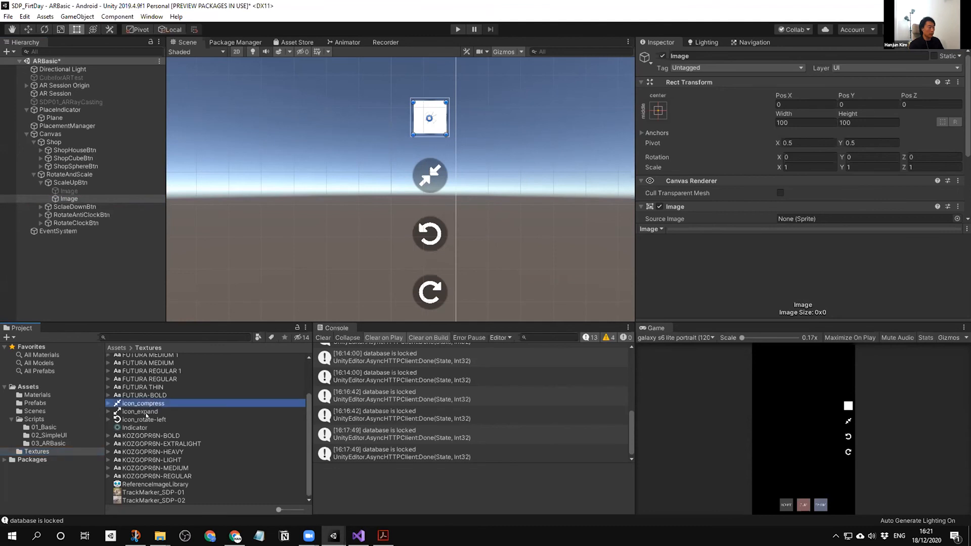
pyautogui.press('Down')
pyautogui.press('Down')
pyautogui.press('Up')
pyautogui.press('Up')
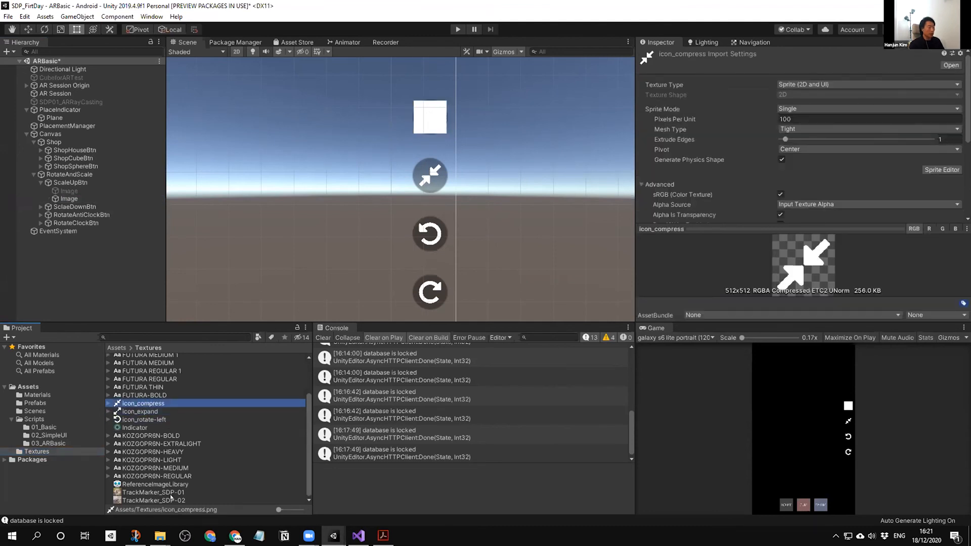
# - Examine the texture type options of TrackMarker_SDP-01 and compare them with the import settings of icon_expand
pyautogui.click(172, 492)
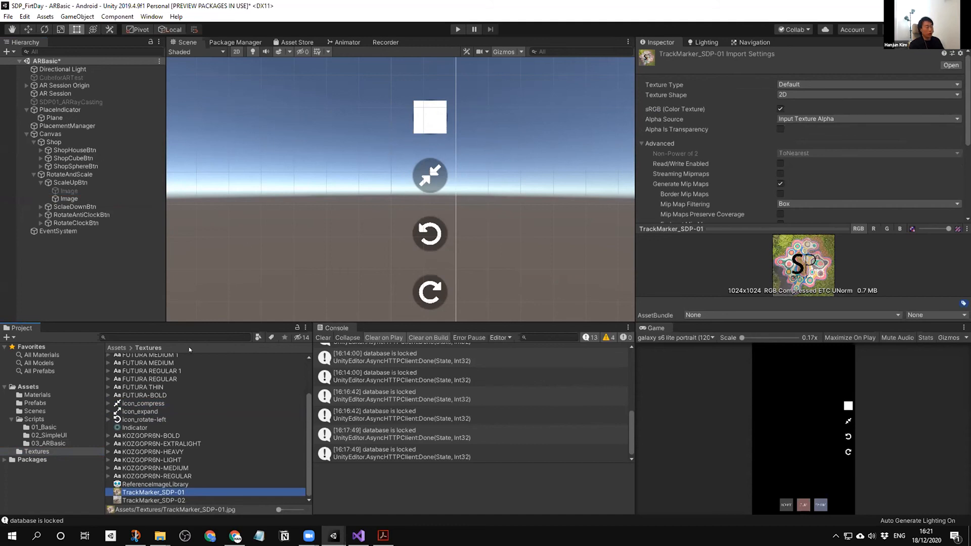
pyautogui.click(787, 85)
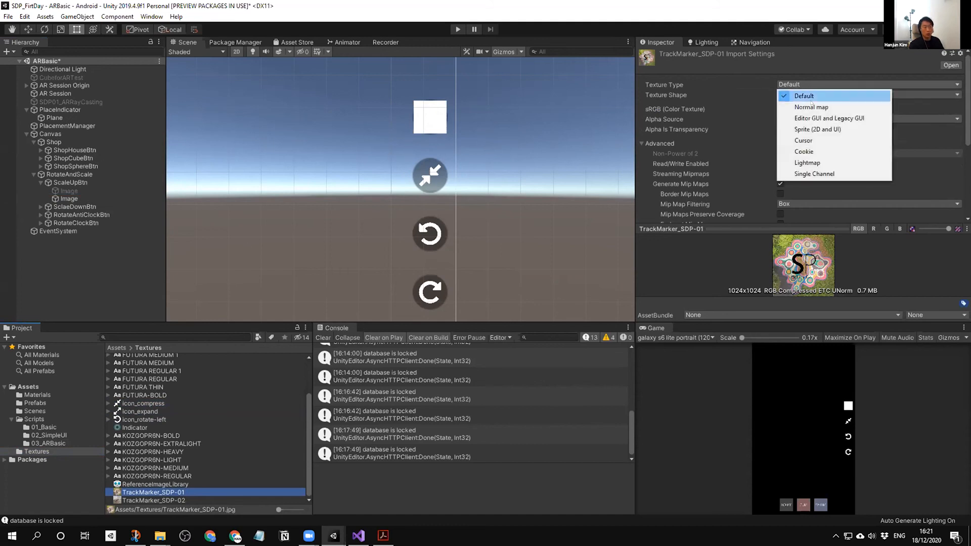
pyautogui.click(138, 401)
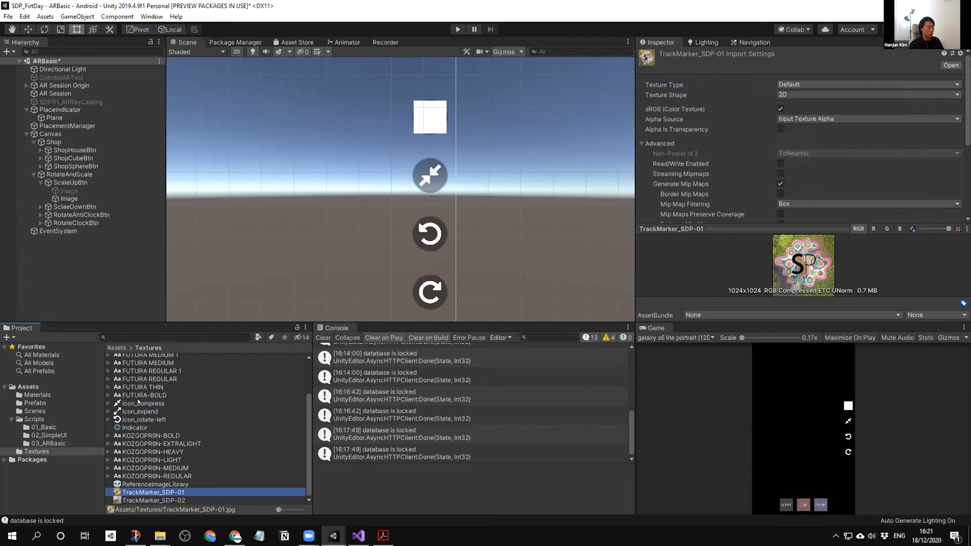
pyautogui.click(138, 411)
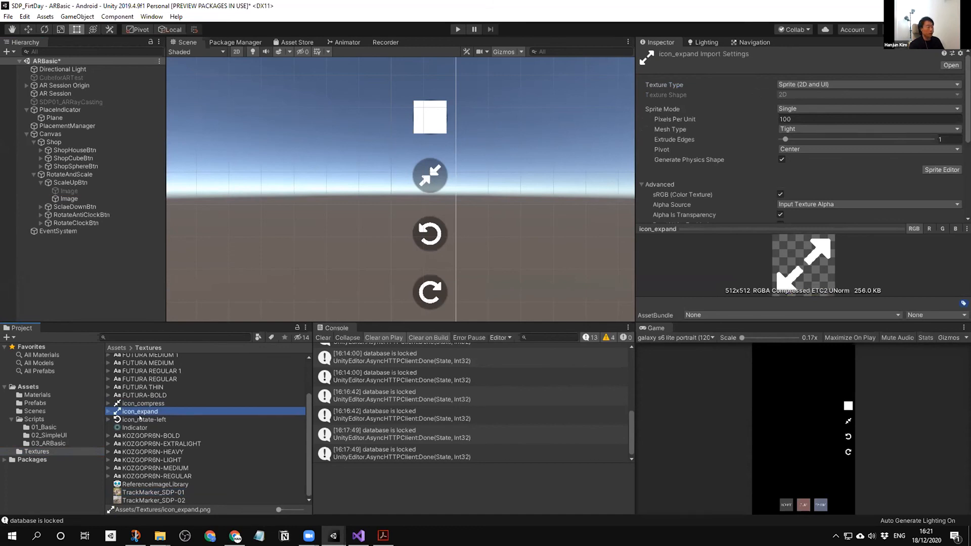
pyautogui.moveTo(154, 412); pyautogui.dragTo(73, 198)
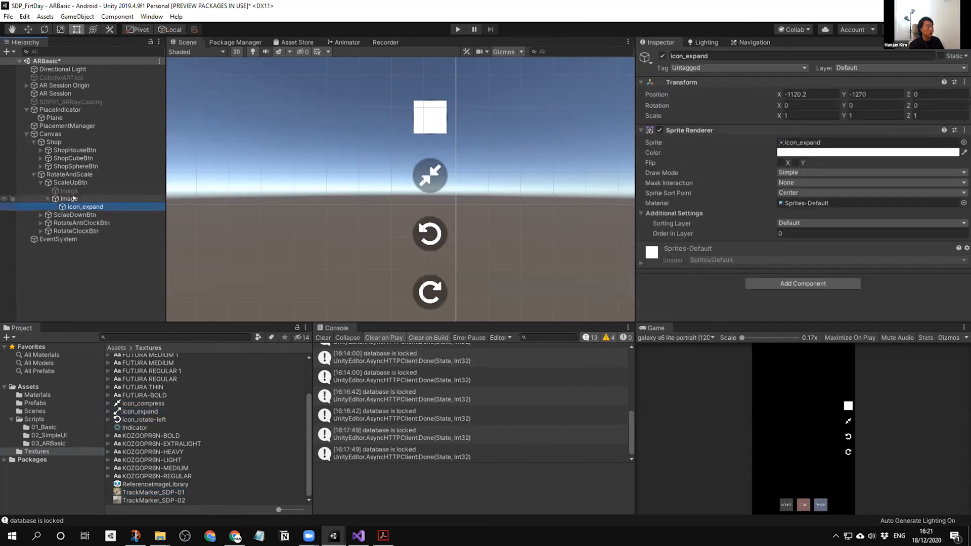
pyautogui.click(109, 206)
pyautogui.hotkey('ctrl', 'z')
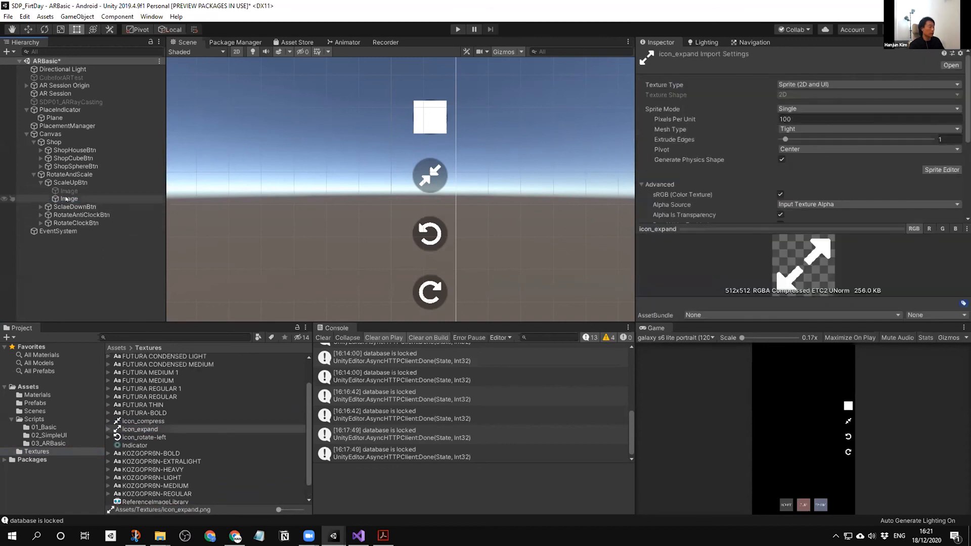
# - Assign the icon_expand sprite to ScaleUpBtn's new Image and set its X, Y and Z scale to 0.8
pyautogui.click(76, 200)
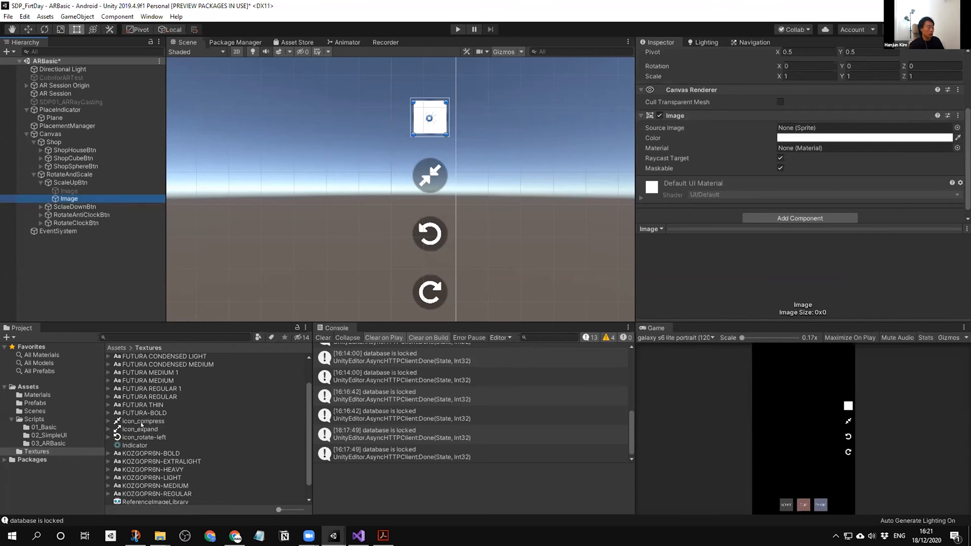
pyautogui.moveTo(142, 430); pyautogui.dragTo(812, 127)
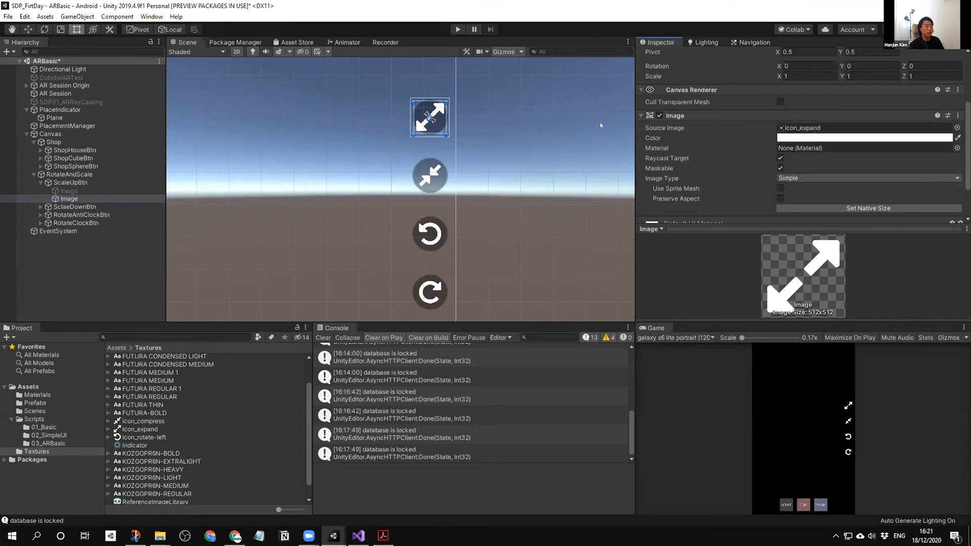
pyautogui.scroll(3, 729, 97)
pyautogui.click(656, 167)
pyautogui.write('0.8')
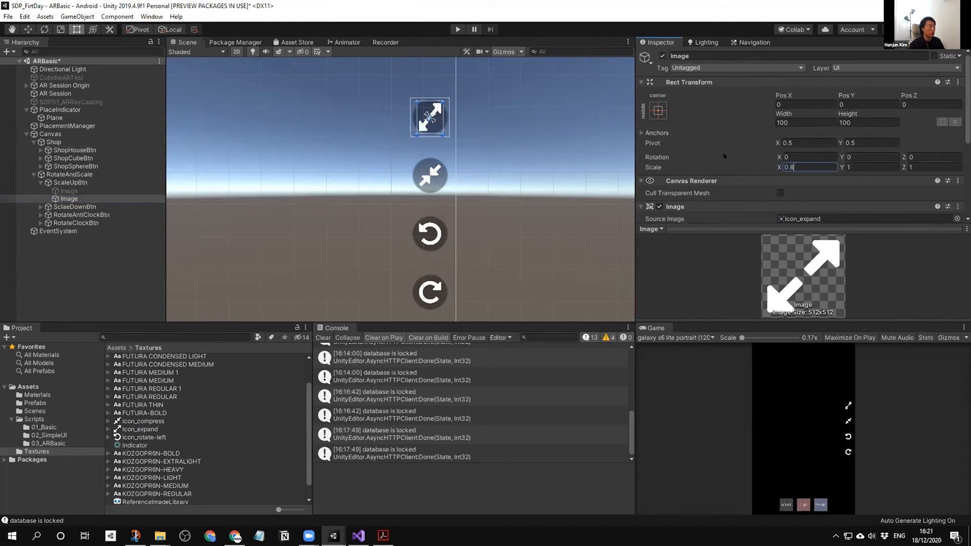
pyautogui.press('Tab')
pyautogui.write('0.8')
pyautogui.press('Tab')
pyautogui.write('0.8')
pyautogui.click(490, 116)
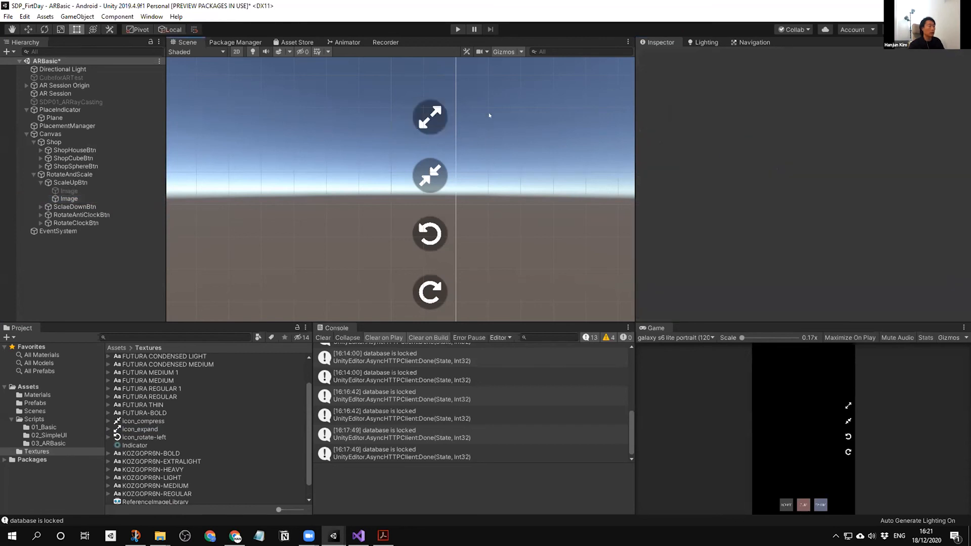
# - Add a trial On Click entry targeting PlacementManager to ScaleUpBtn, browse its available functions, and remove the entry
pyautogui.scroll(-1, 398, 143)
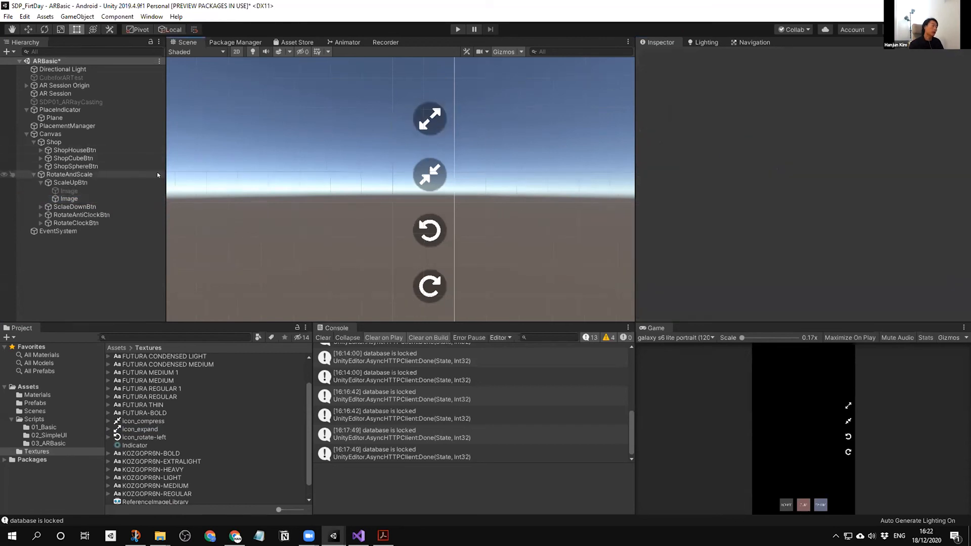
pyautogui.scroll(-2, 423, 146)
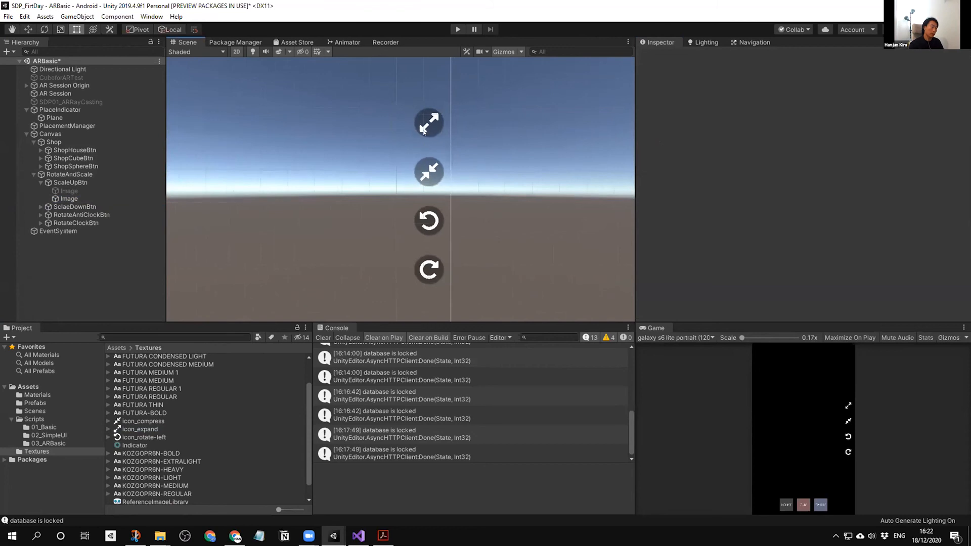
pyautogui.click(69, 183)
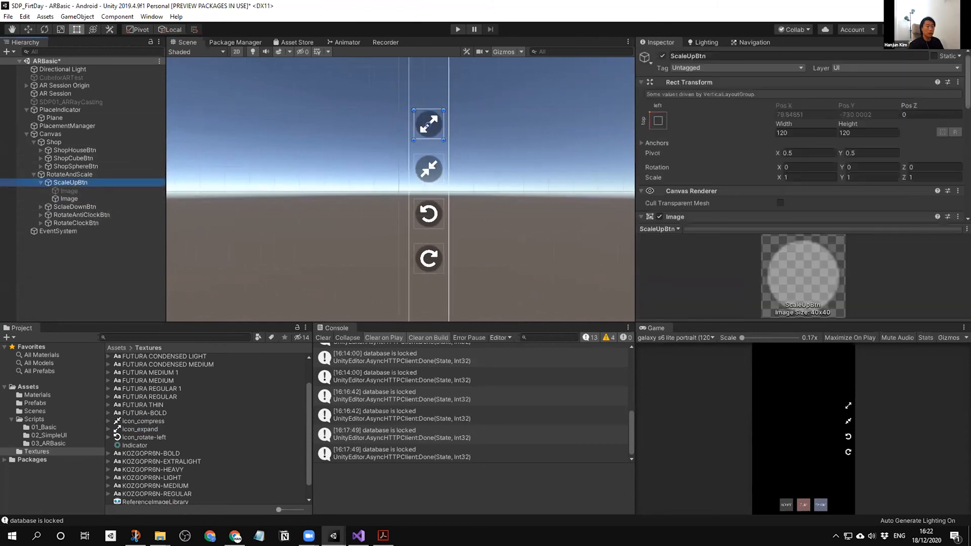
pyautogui.scroll(-8, 804, 152)
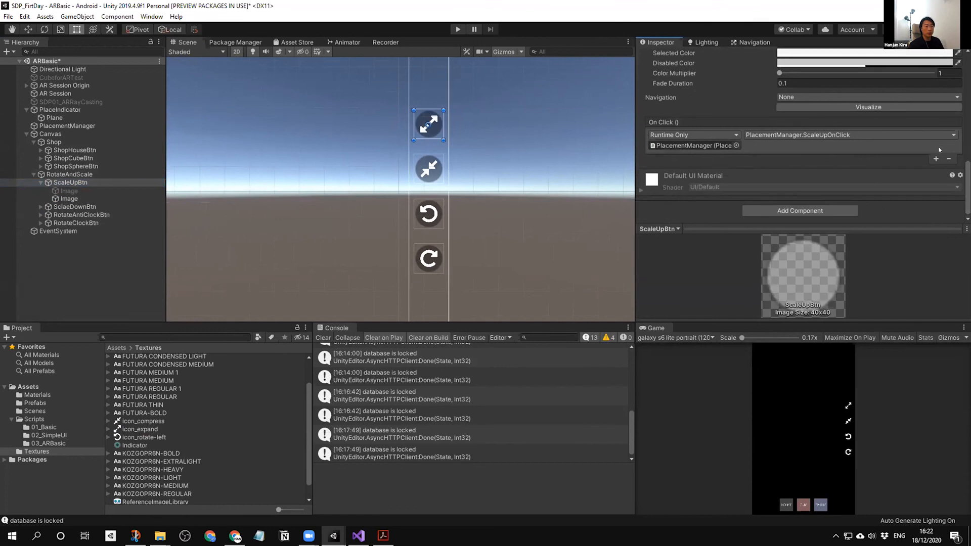
pyautogui.click(936, 159)
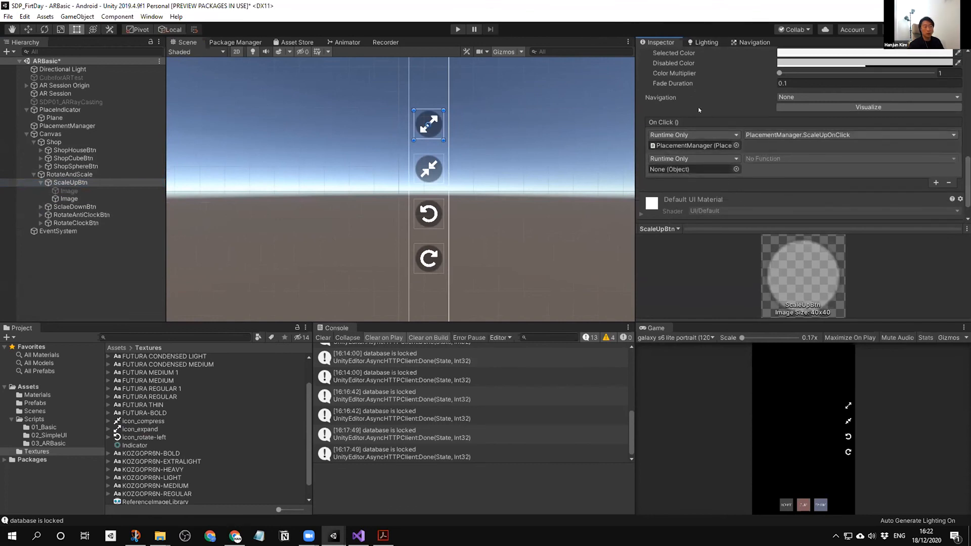
pyautogui.click(680, 146)
pyautogui.moveTo(678, 151); pyautogui.dragTo(693, 170)
pyautogui.click(797, 158)
pyautogui.moveTo(805, 207)
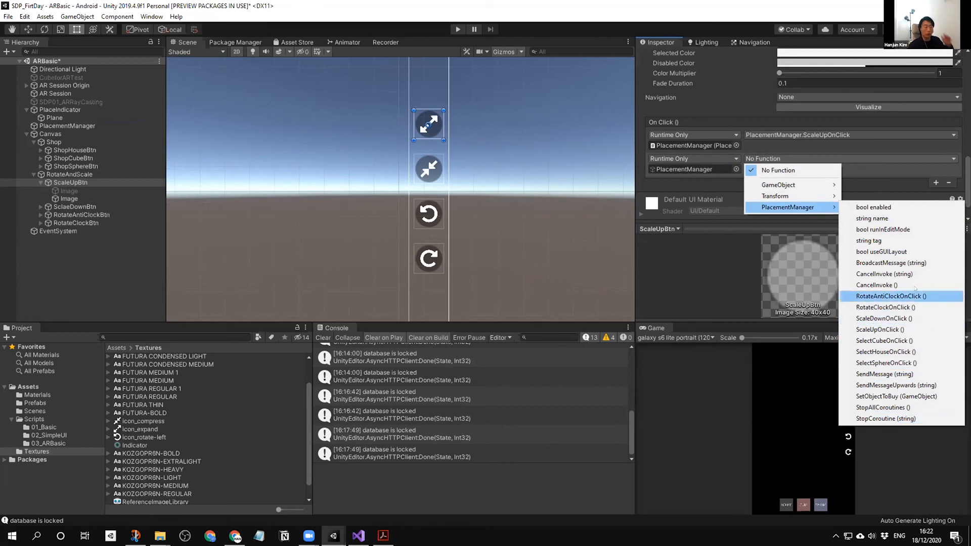
pyautogui.click(882, 167)
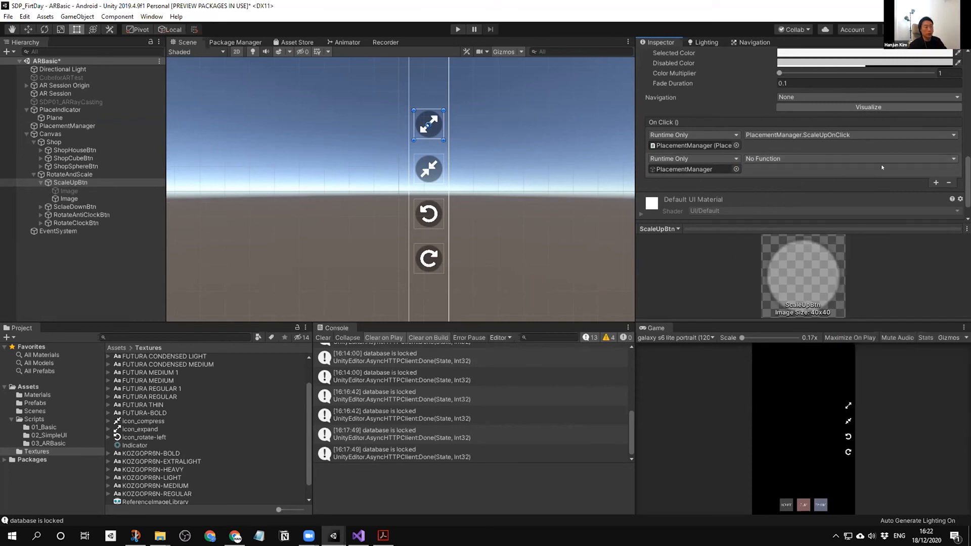
pyautogui.click(949, 182)
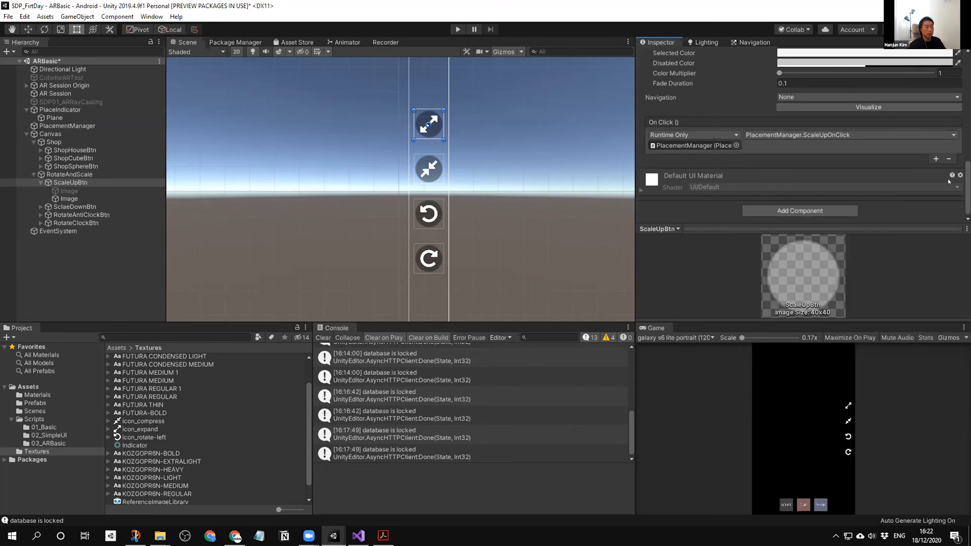
pyautogui.click(510, 166)
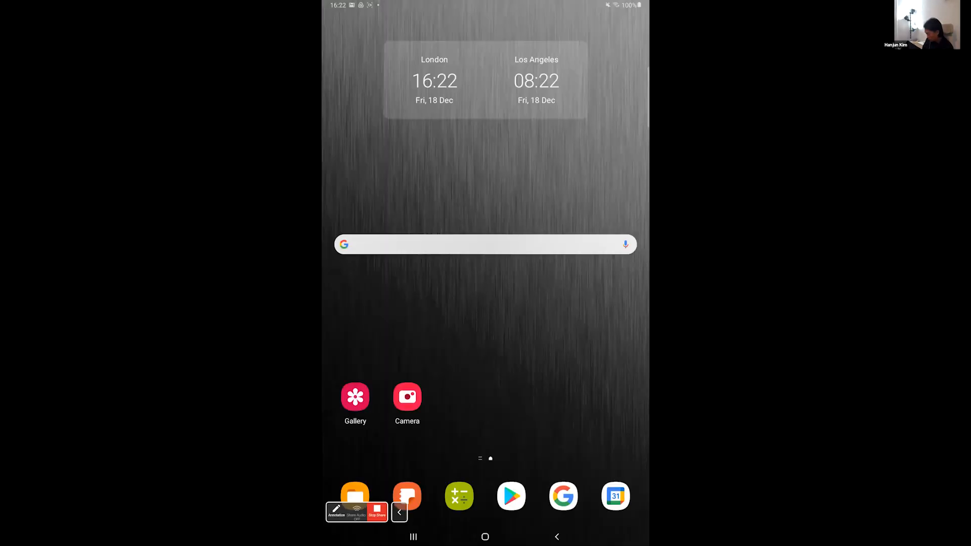
# - Open the app list on the shared phone and launch SDP_ImageTrack
pyautogui.moveTo(485, 354); pyautogui.dragTo(485, 177)
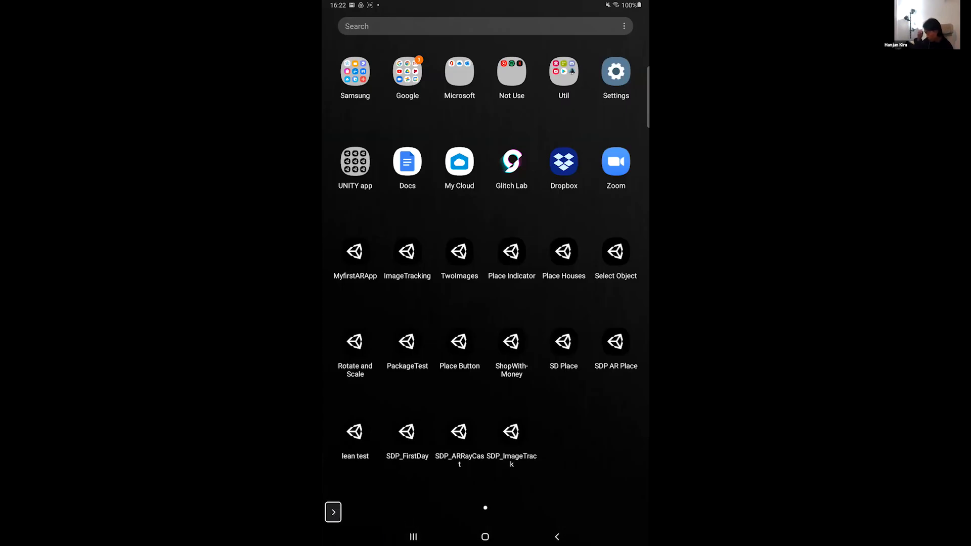
pyautogui.click(511, 432)
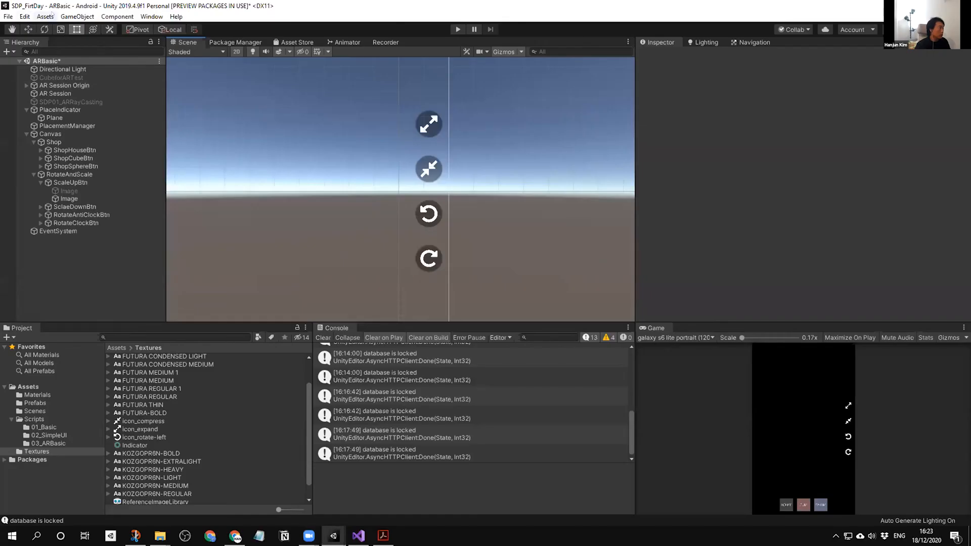
# - Import the custom package SDP18_AR-PlaceAndBuy into the project and reload the ARBasic scene
pyautogui.click(45, 16)
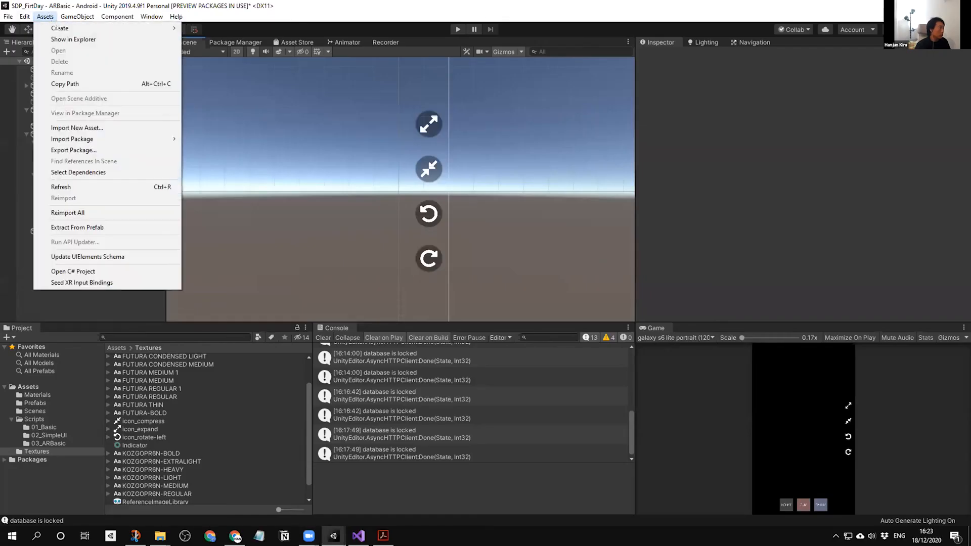
pyautogui.moveTo(101, 138)
pyautogui.click(232, 139)
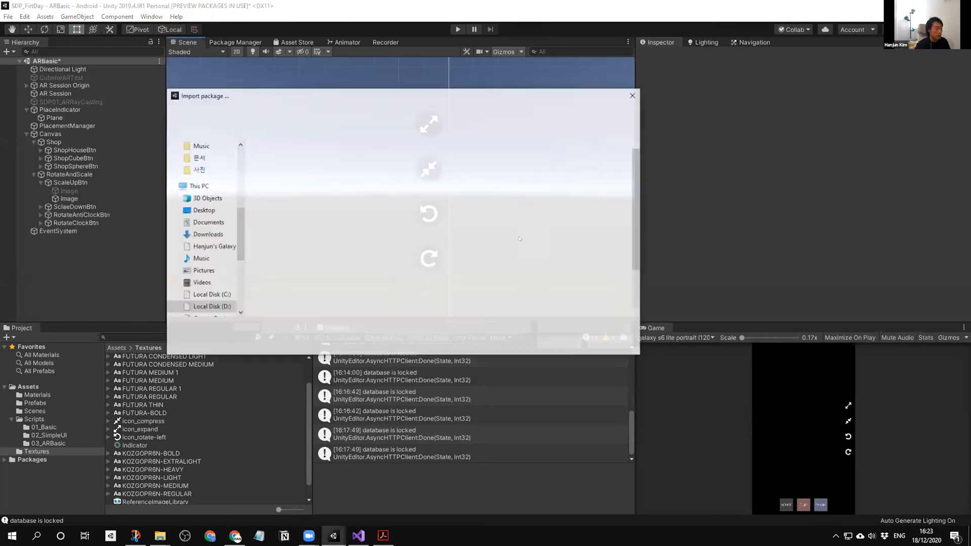
pyautogui.scroll(-2, 329, 253)
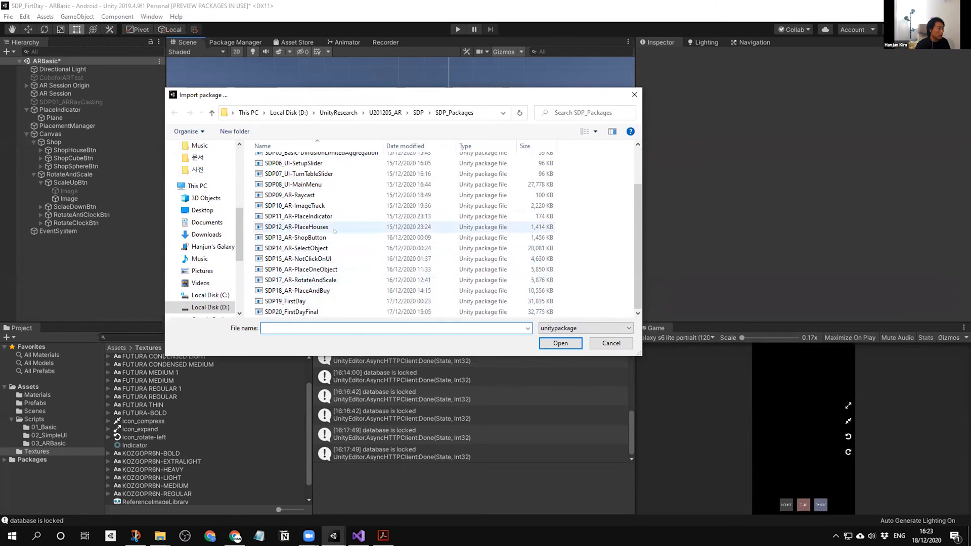
pyautogui.click(334, 280)
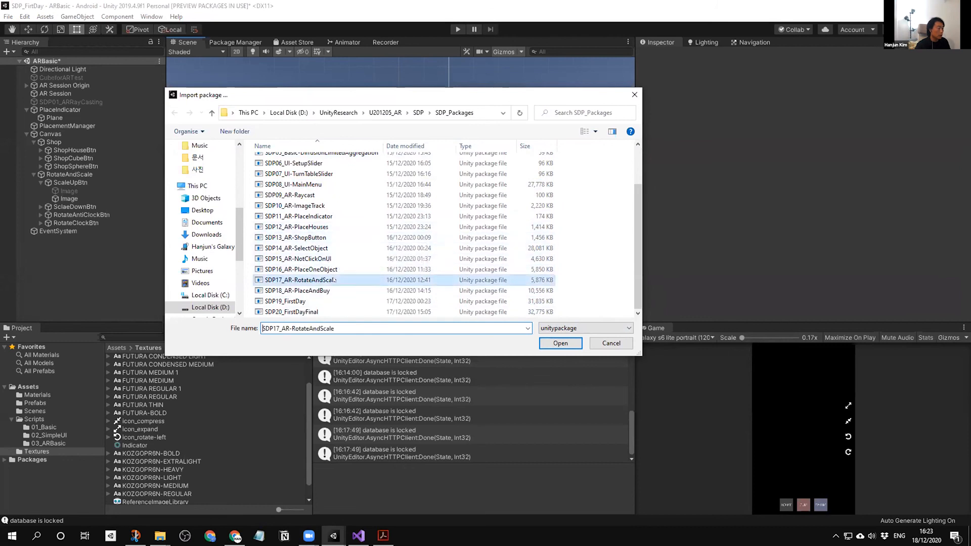
pyautogui.click(327, 290)
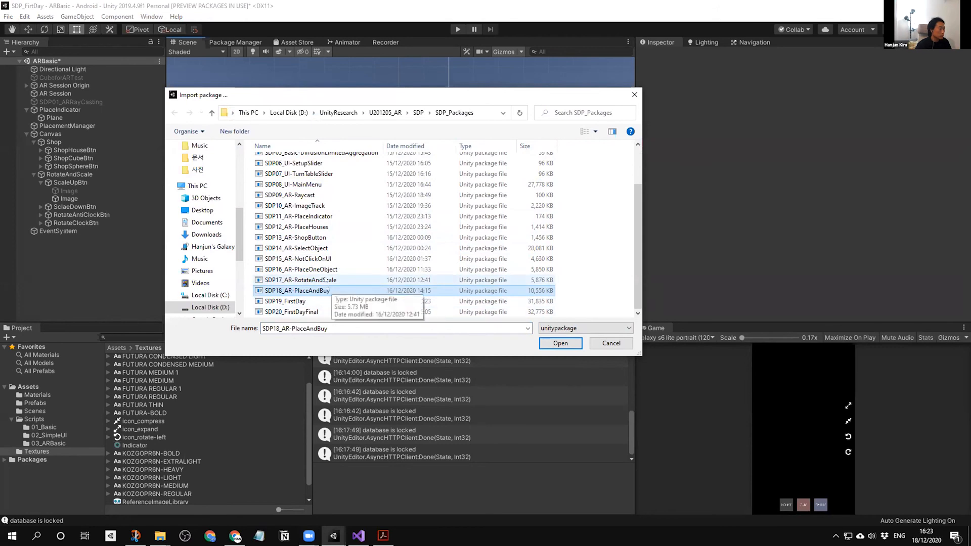
pyautogui.click(561, 343)
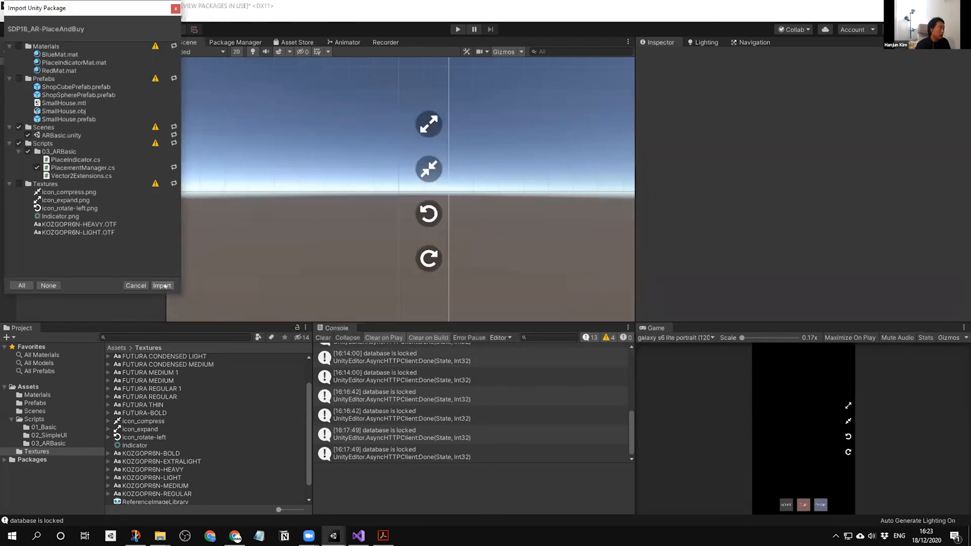
pyautogui.click(163, 286)
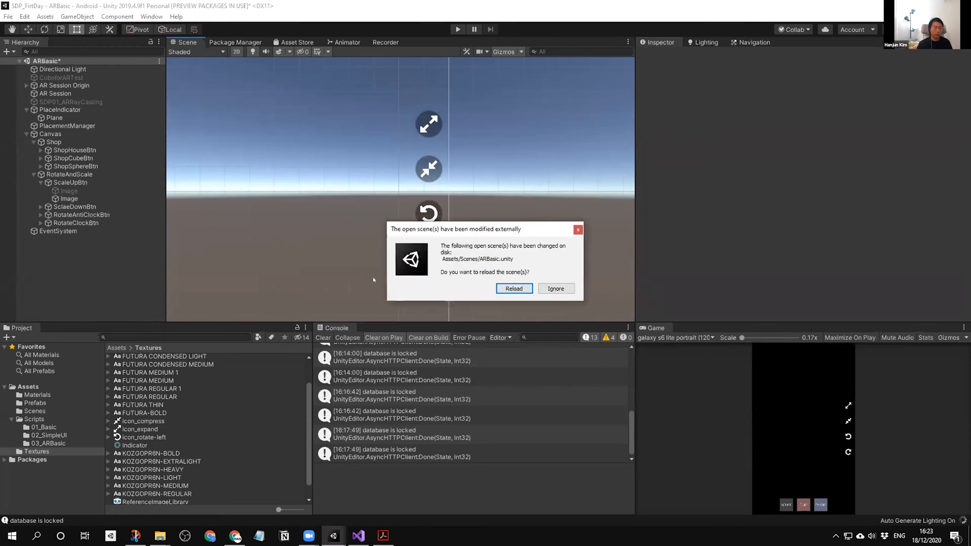
pyautogui.click(505, 287)
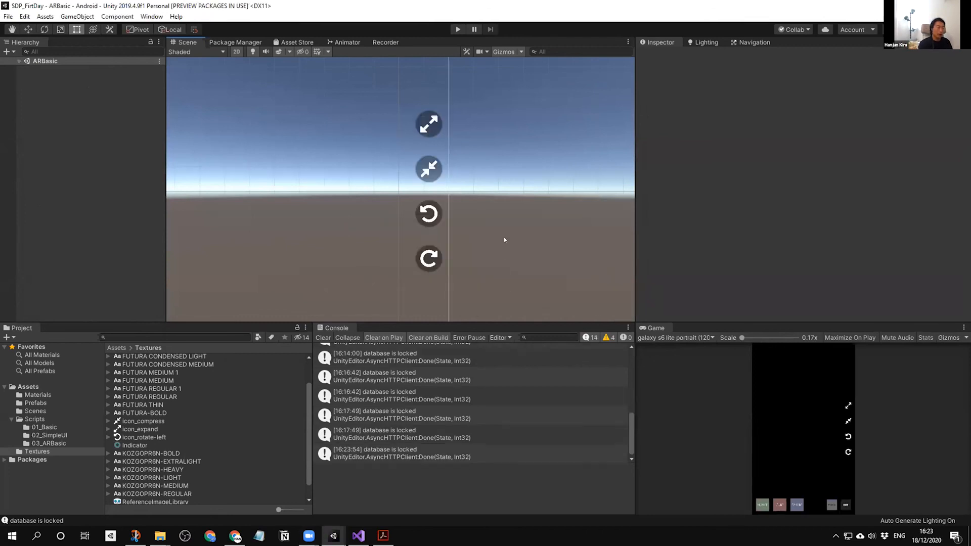
# - Examine the Canvas layout of the reloaded scene, expanding PlaceAndBuy down to the children of PlaceBtn and BuyBtn
pyautogui.scroll(-5, 493, 205)
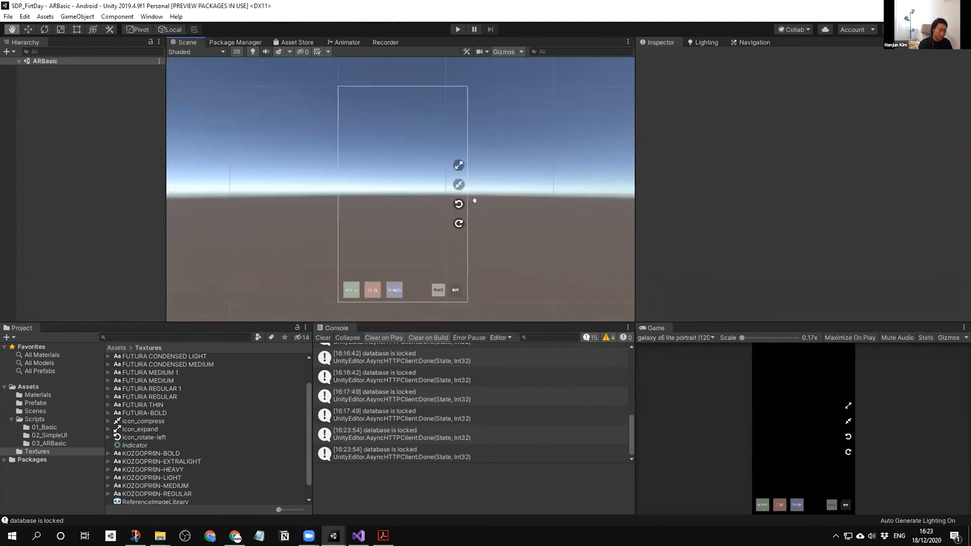
pyautogui.moveTo(475, 201); pyautogui.dragTo(478, 192, button='middle')
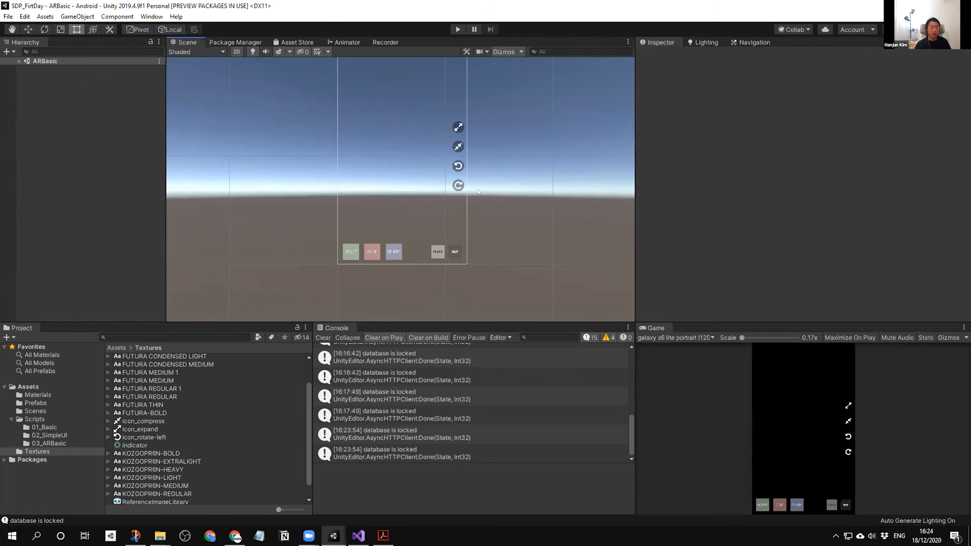
pyautogui.click(20, 61)
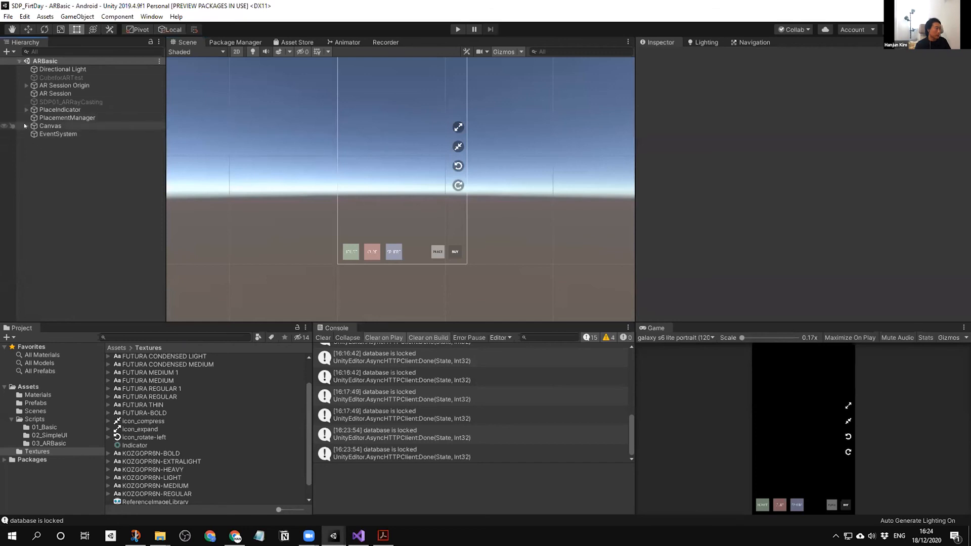
pyautogui.click(26, 125)
pyautogui.scroll(5, 445, 252)
pyautogui.scroll(5, 477, 267)
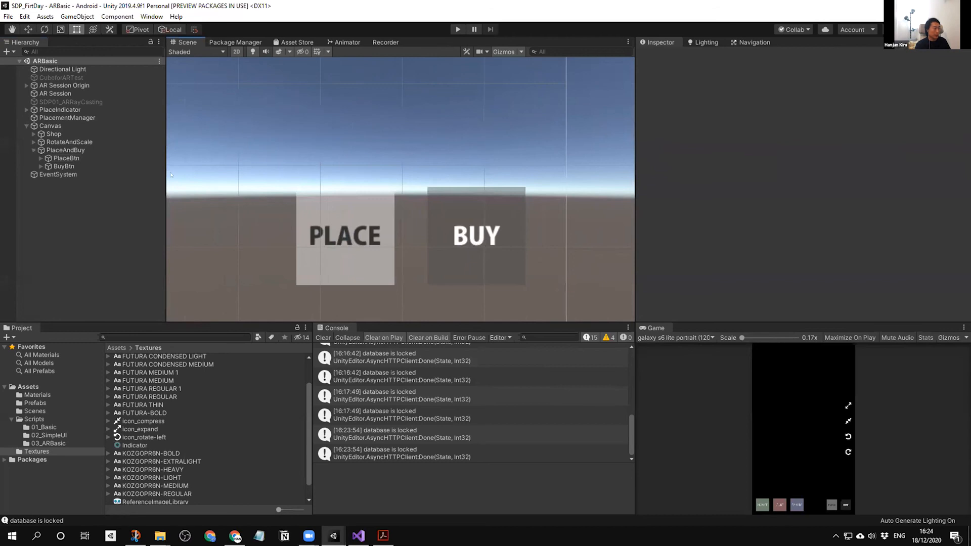
pyautogui.click(41, 167)
pyautogui.click(40, 158)
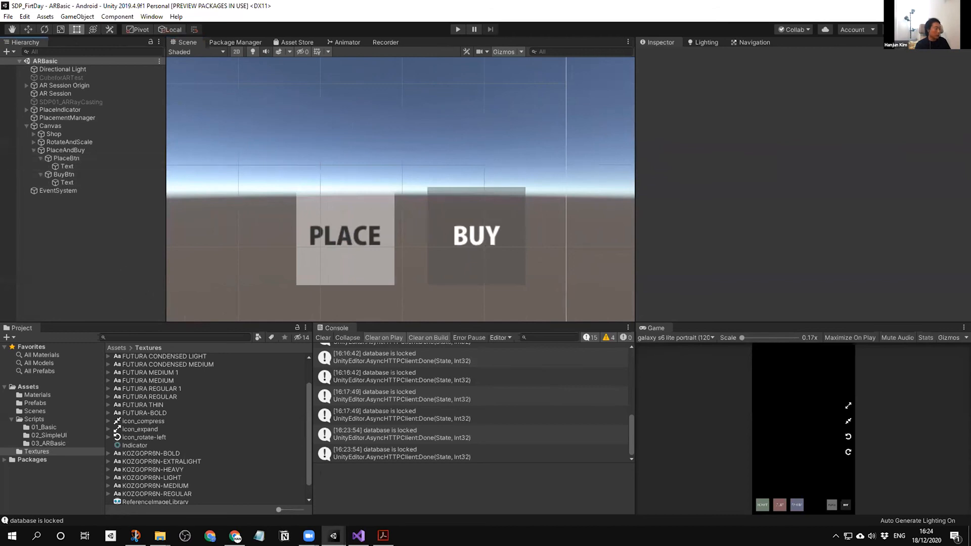
# - Close PlacementManager.cs in Visual Studio, reopen it from the 03_ARBasic scripts folder, and bring its Update method into view
pyautogui.click(358, 536)
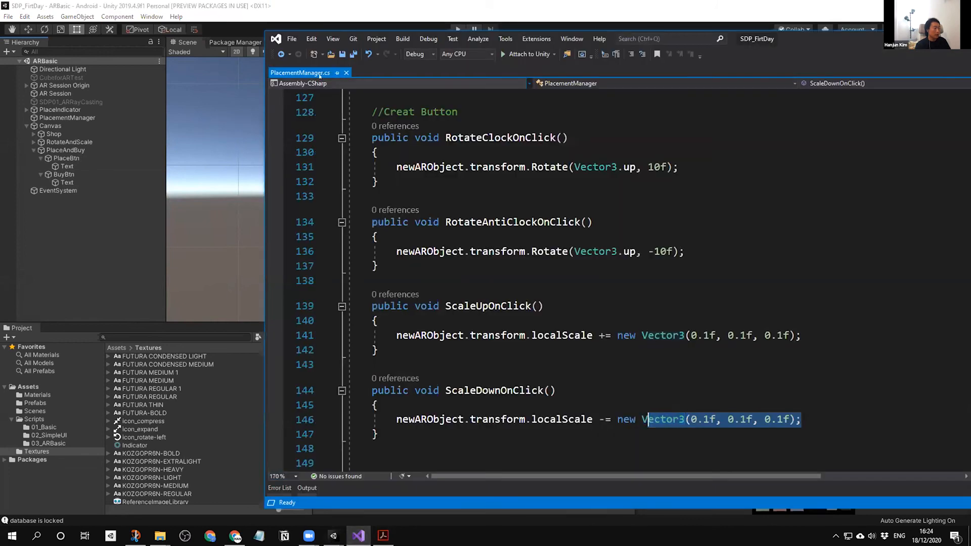
pyautogui.click(347, 73)
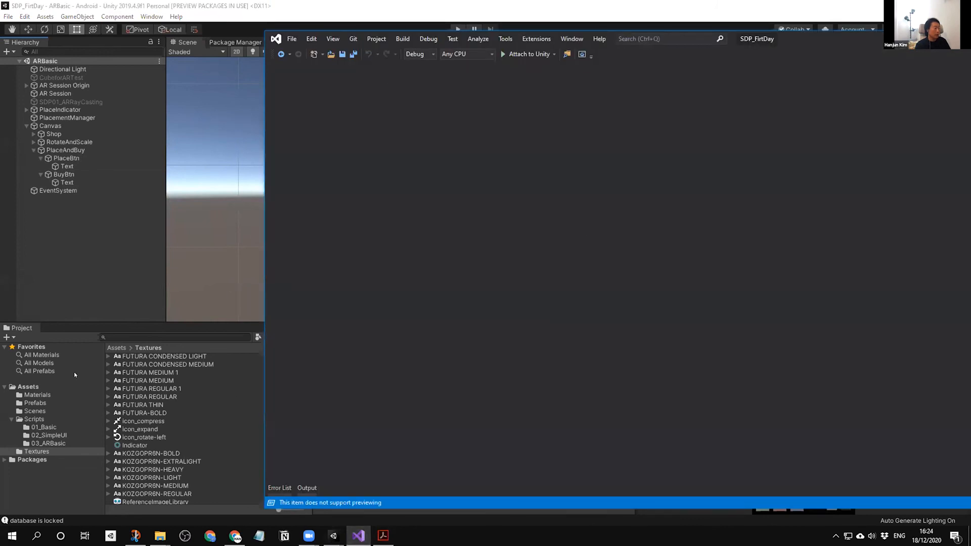
pyautogui.click(50, 466)
pyautogui.click(48, 443)
pyautogui.doubleClick(149, 365)
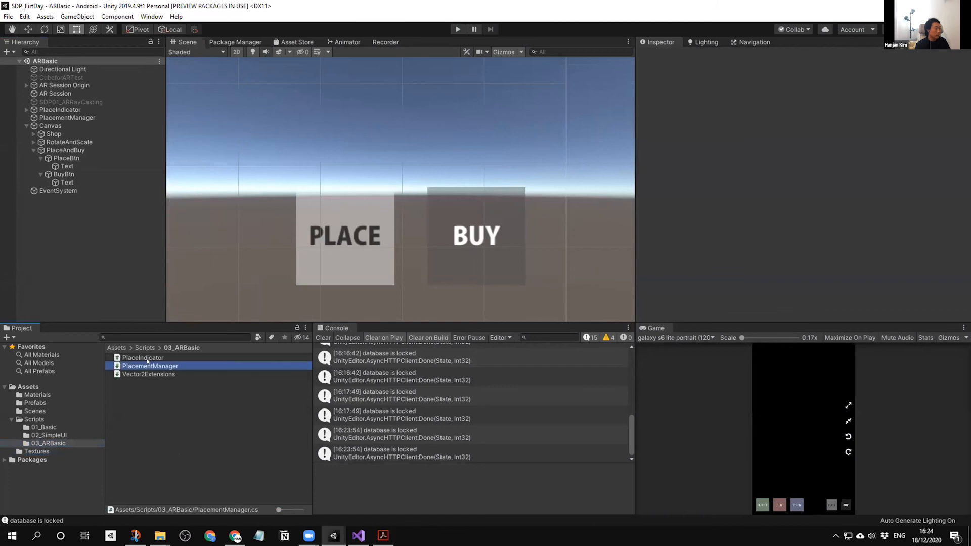
pyautogui.scroll(-4, 407, 368)
pyautogui.scroll(-3, 407, 368)
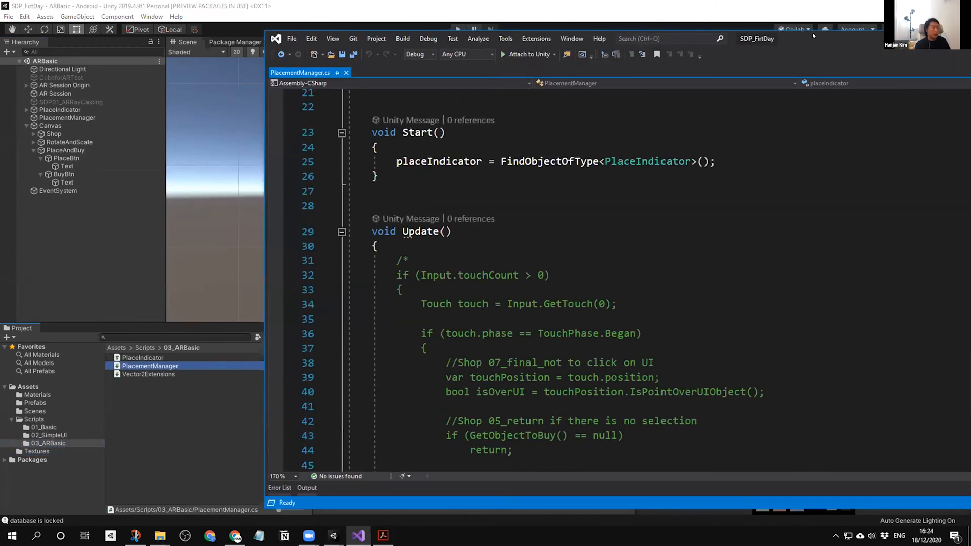
pyautogui.moveTo(813, 34); pyautogui.dragTo(681, 29)
pyautogui.scroll(-4, 607, 228)
pyautogui.scroll(3, 607, 227)
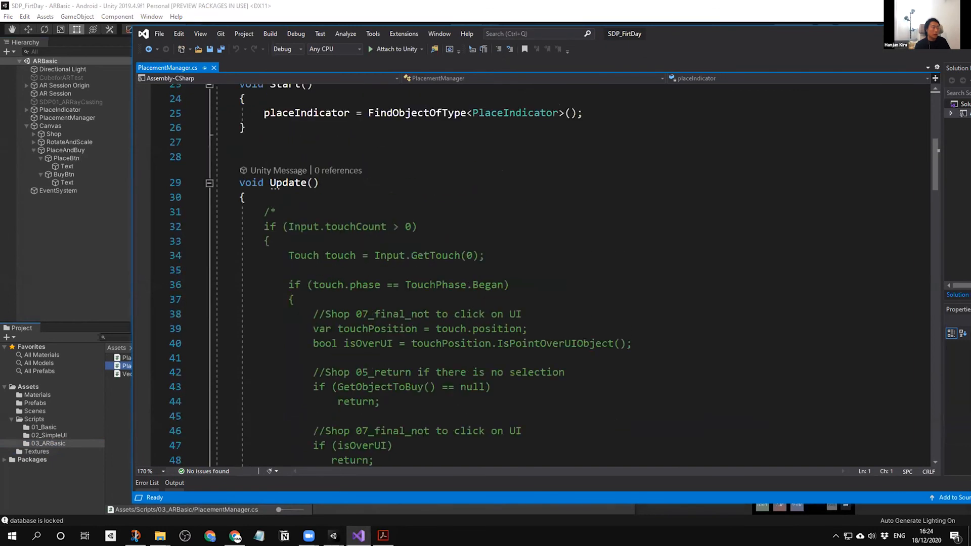
# - Delete the commented-out touch-input block inside the Update method of PlacementManager.cs, leaving the method body empty
pyautogui.moveTo(217, 211); pyautogui.dragTo(263, 316)
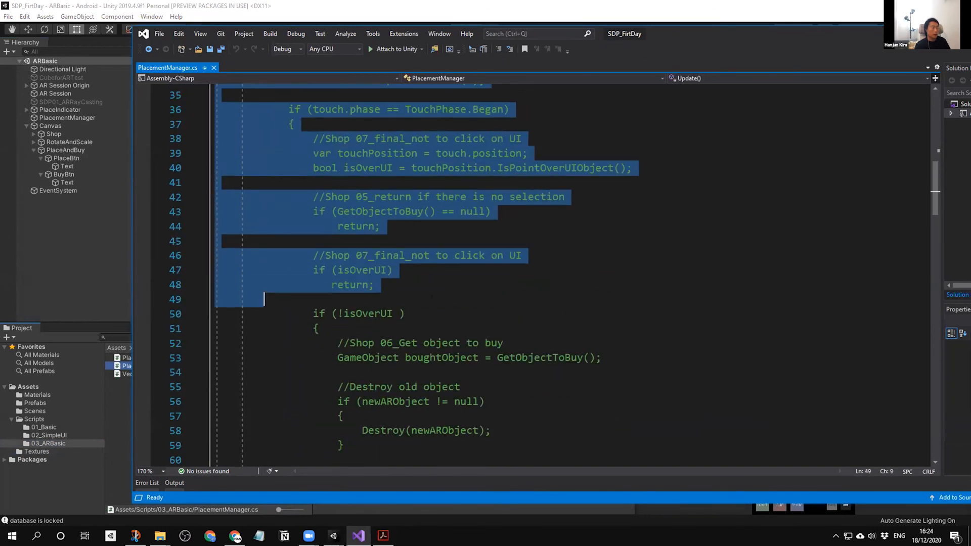
pyautogui.scroll(-3, 455, 303)
pyautogui.moveTo(263, 168); pyautogui.dragTo(278, 416)
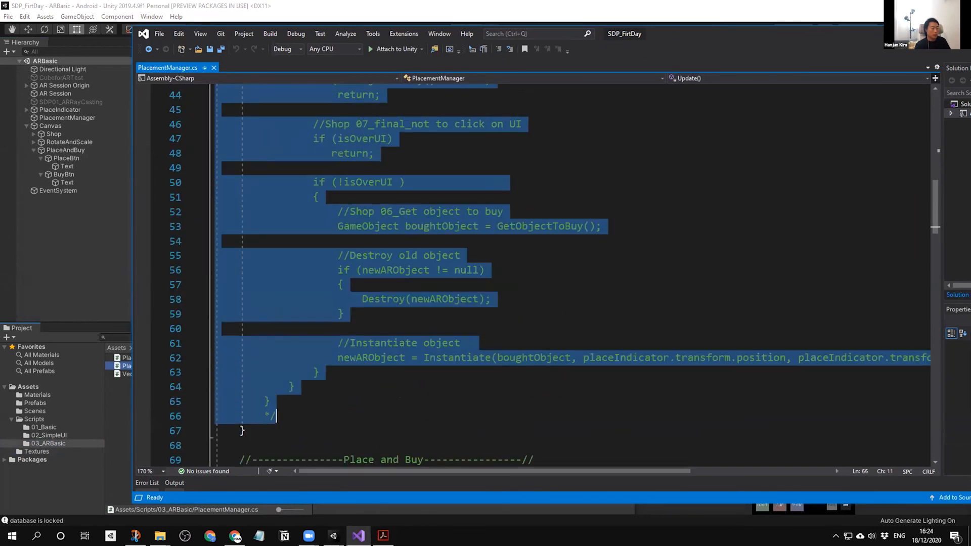
pyautogui.scroll(4, 433, 352)
pyautogui.scroll(2, 433, 352)
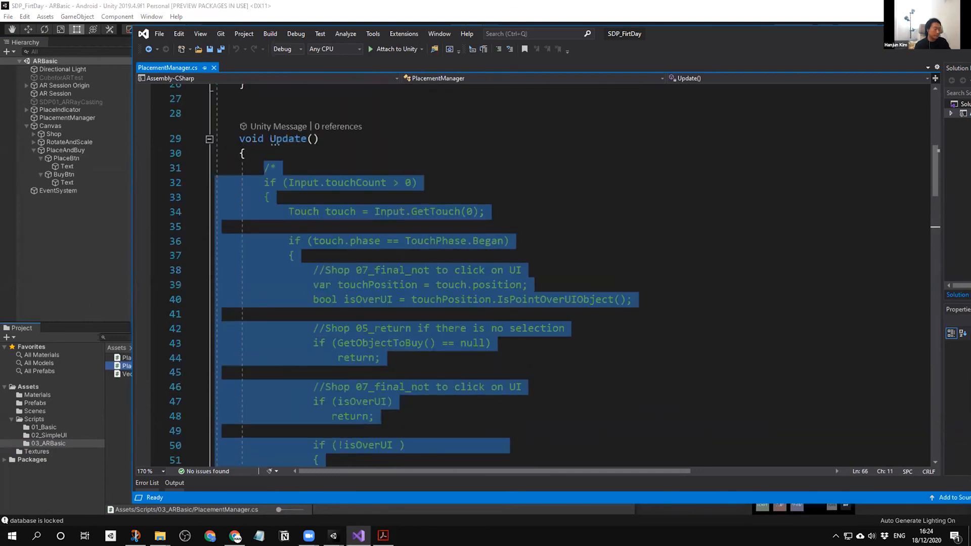
pyautogui.scroll(1, 532, 274)
pyautogui.press('Delete')
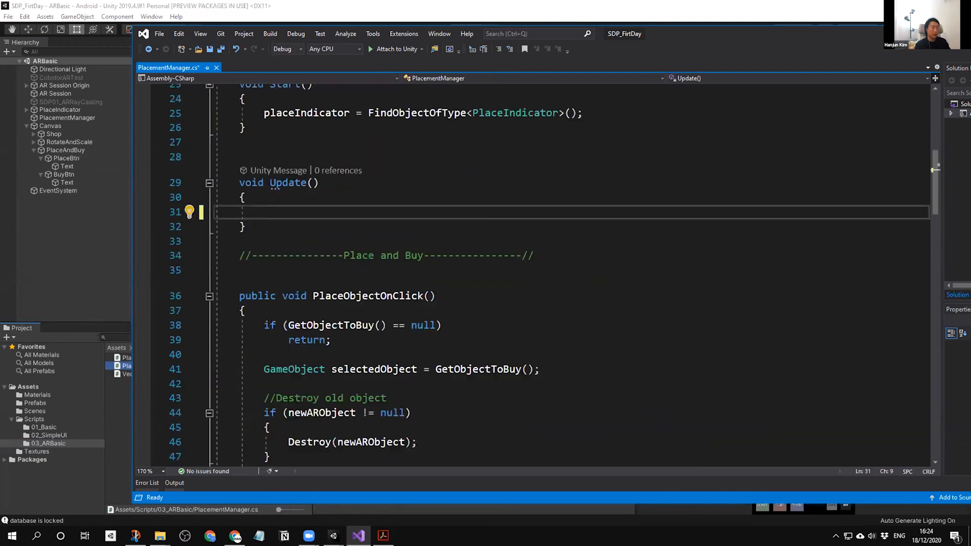
pyautogui.scroll(2, 554, 274)
pyautogui.hotkey('shift', 'Down')
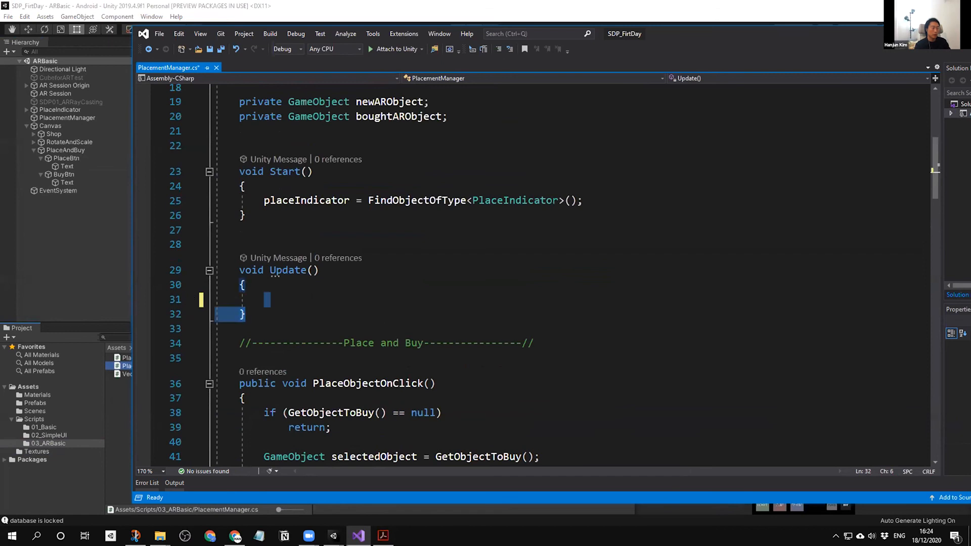
pyautogui.hotkey('shift', 'Up')
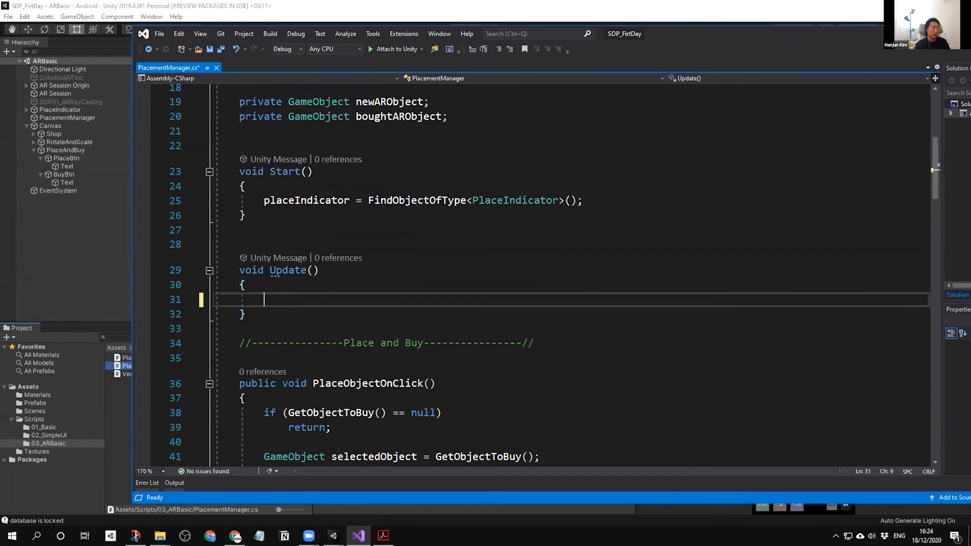
# - Switch to Unity and look closely at the PLACE and BUY buttons in the Scene view
pyautogui.click(76, 248)
pyautogui.scroll(-5, 422, 235)
pyautogui.scroll(-8, 431, 235)
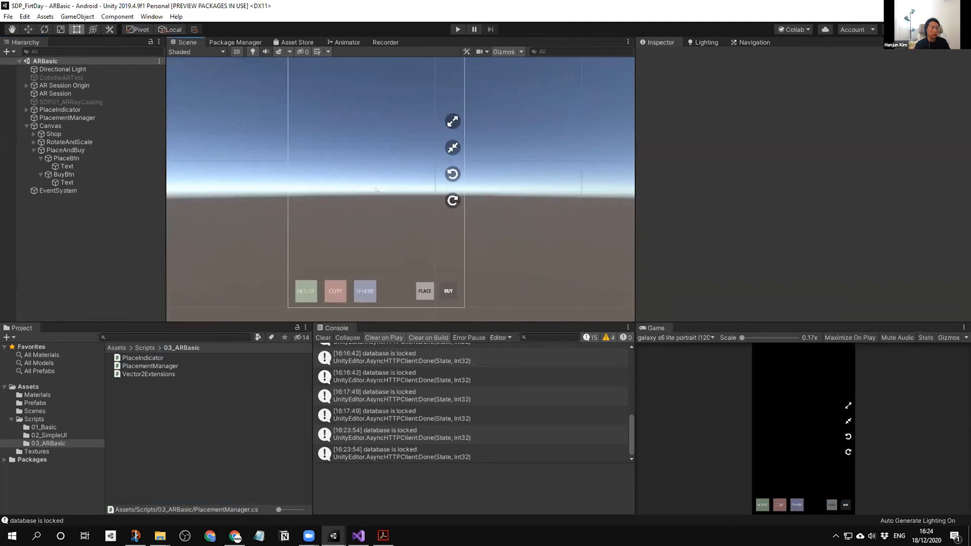
pyautogui.scroll(10, 430, 306)
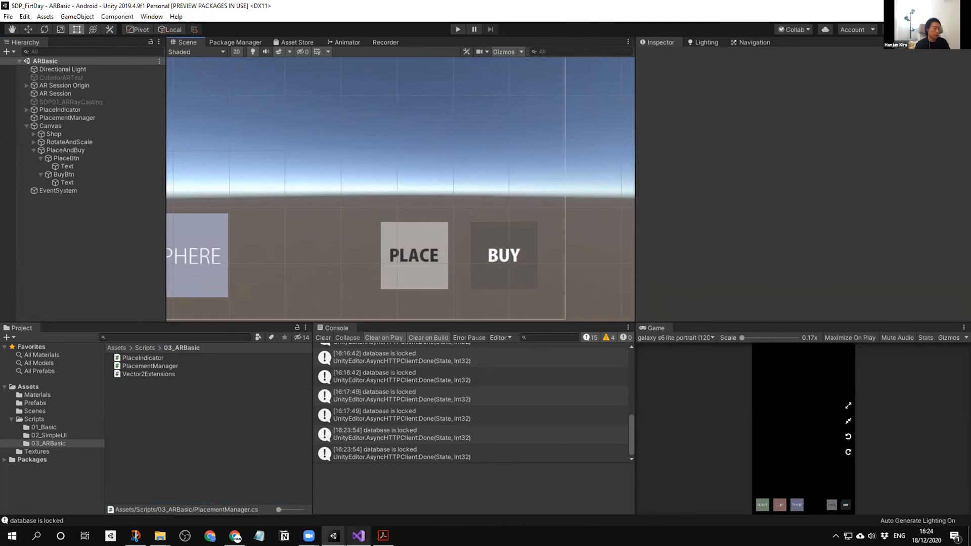
# - Return to PlacementManager.cs in Visual Studio and examine the PlaceObjectOnClick method from its null check to the Instantiate call
pyautogui.click(358, 536)
pyautogui.scroll(-3, 541, 275)
pyautogui.scroll(-3, 531, 276)
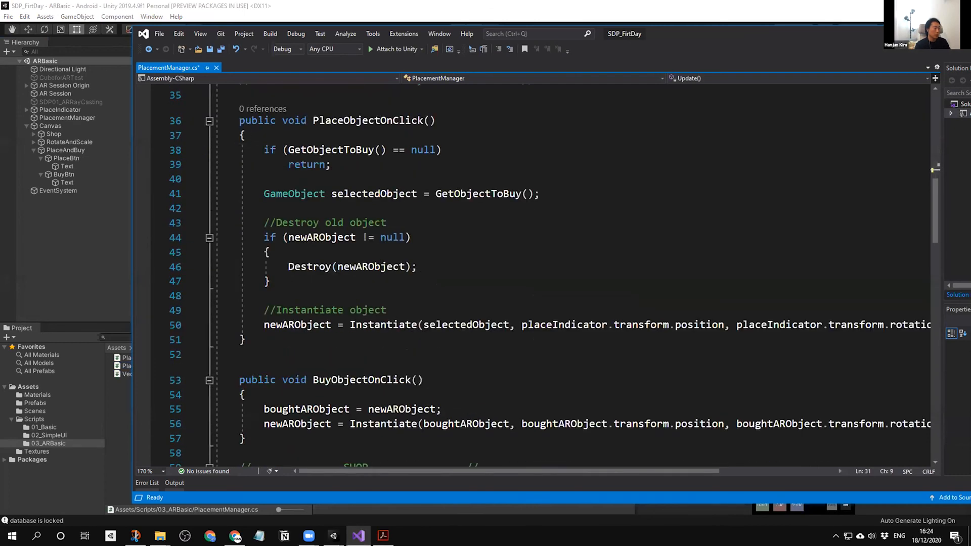
pyautogui.scroll(9, 531, 276)
pyautogui.scroll(-10, 531, 276)
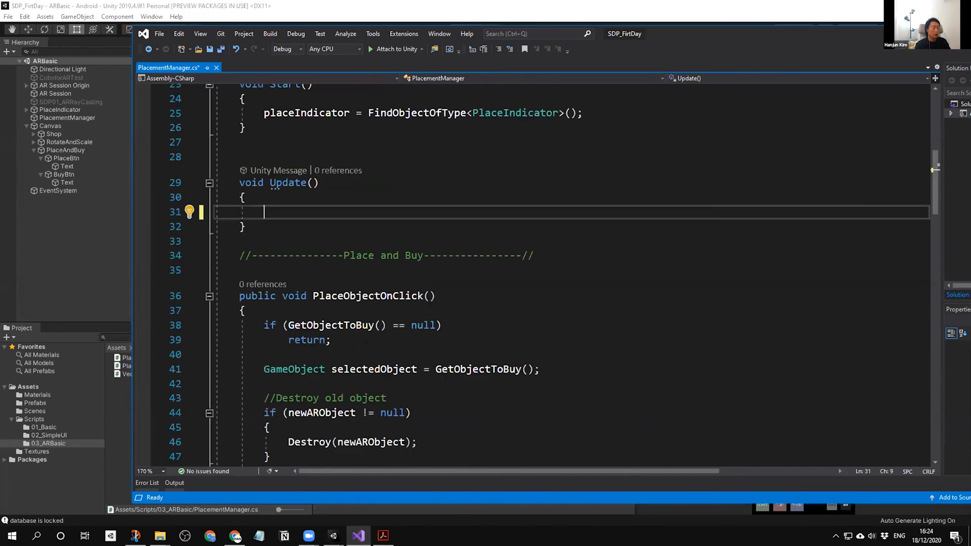
pyautogui.scroll(3, 531, 276)
pyautogui.moveTo(264, 194); pyautogui.dragTo(246, 384)
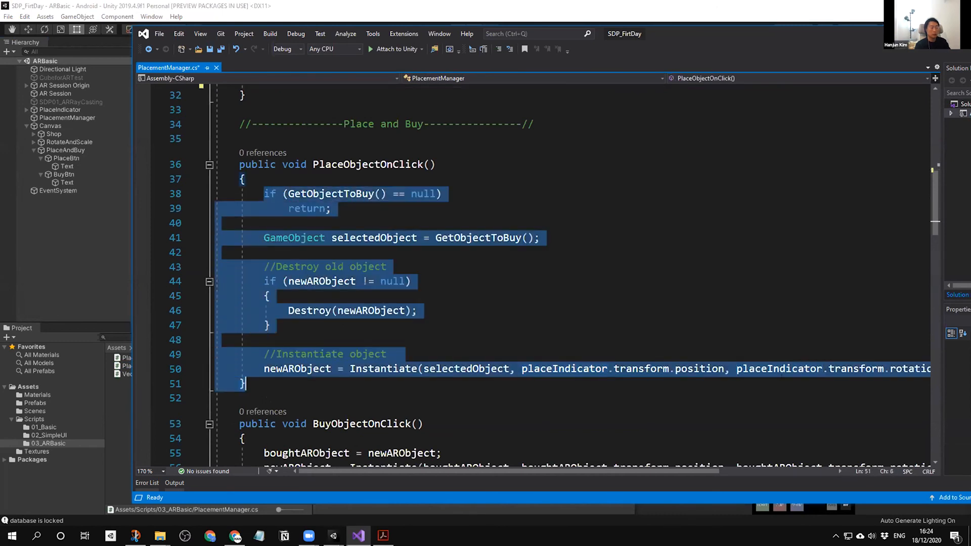
pyautogui.click(241, 398)
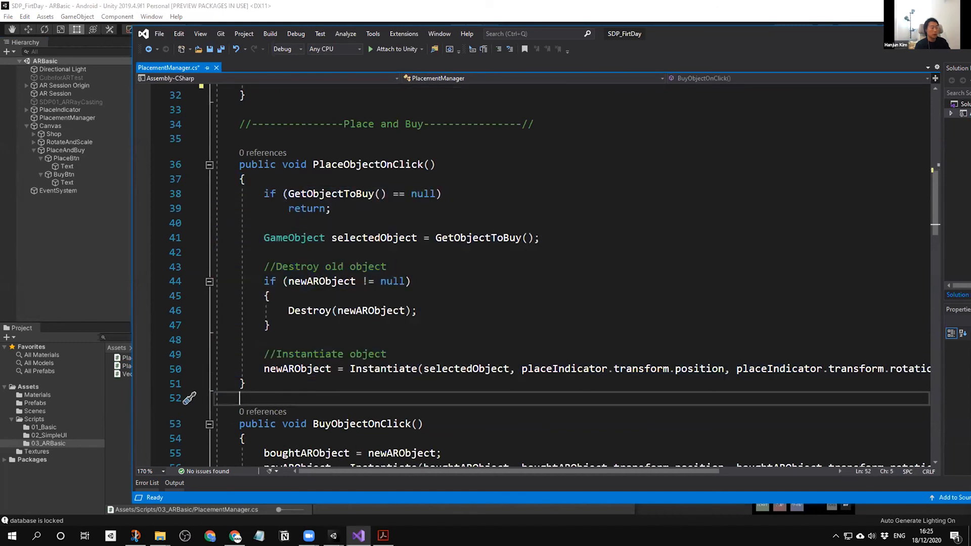
pyautogui.click(693, 357)
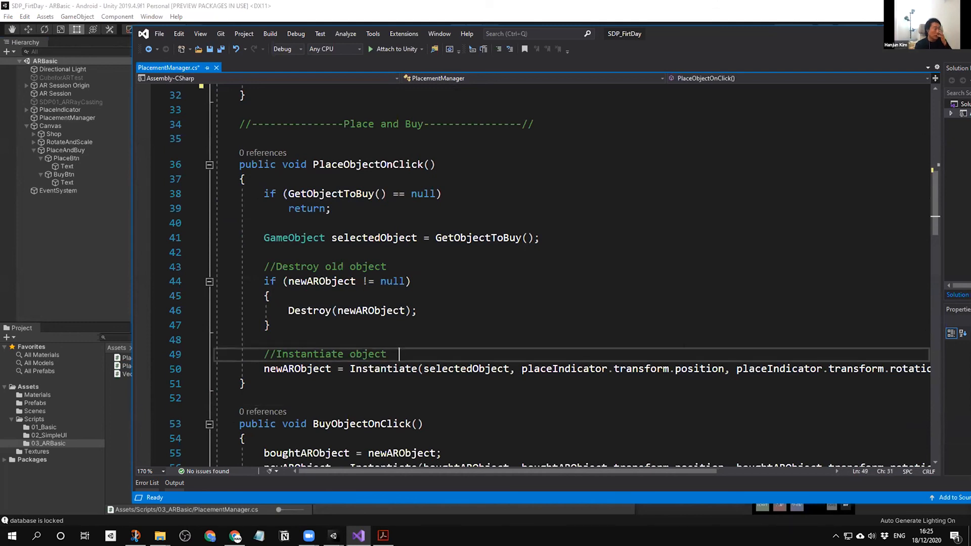
# - Undo the deletion of the commented-out block in Update and look through the restored code
pyautogui.scroll(7, 531, 273)
pyautogui.hotkey('ctrl', 'z')
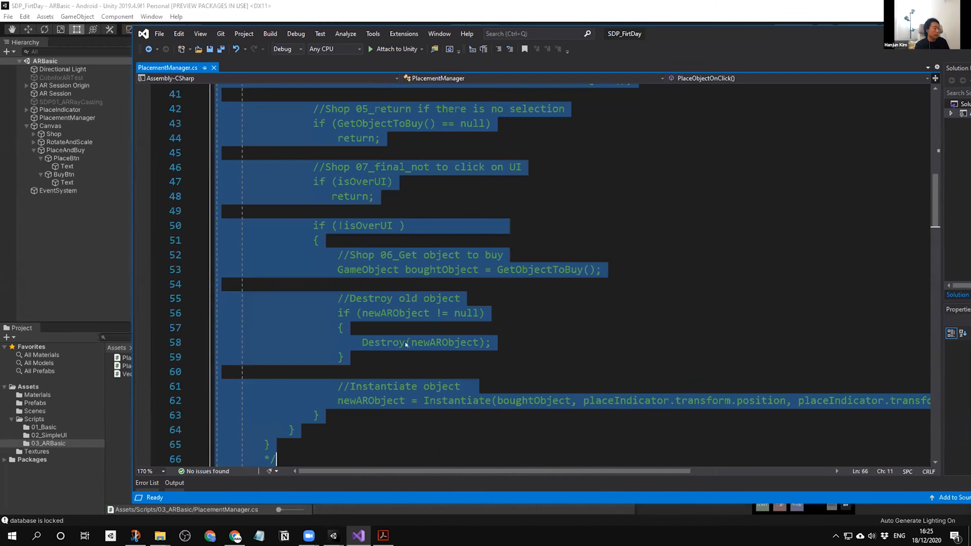
pyautogui.hotkey('ctrl', 'z')
pyautogui.click(264, 371)
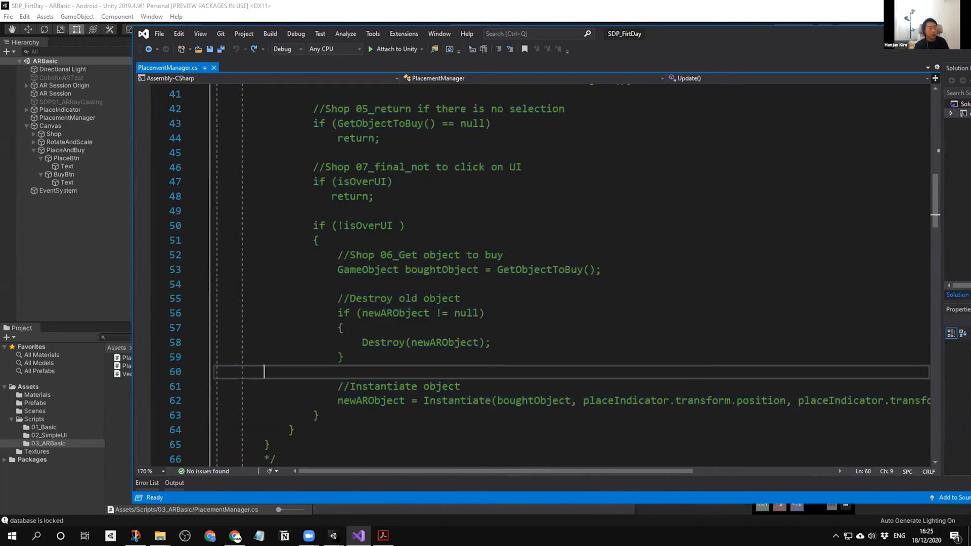
pyautogui.scroll(3, 553, 269)
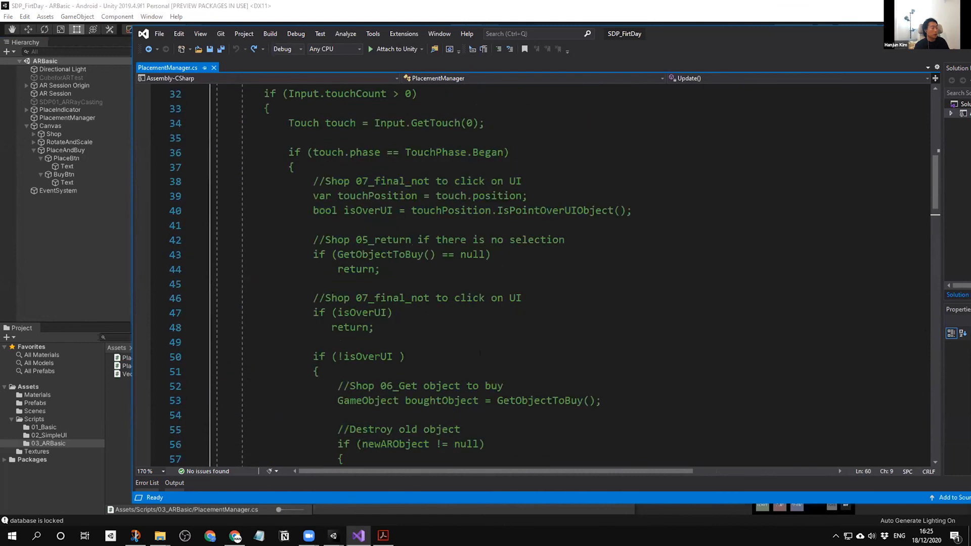
pyautogui.scroll(-3, 480, 353)
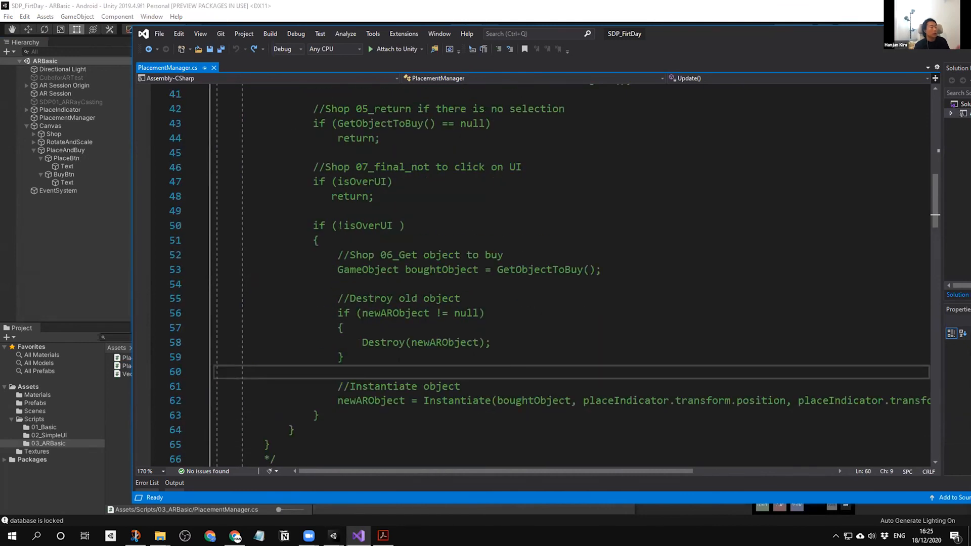
# - Remove the whole commented-out touch-input block from the Update method, from its opening /* to its closing */
pyautogui.moveTo(277, 459); pyautogui.dragTo(240, 241)
pyautogui.scroll(7, 218, 283)
pyautogui.hotkey('shift', 'Right')
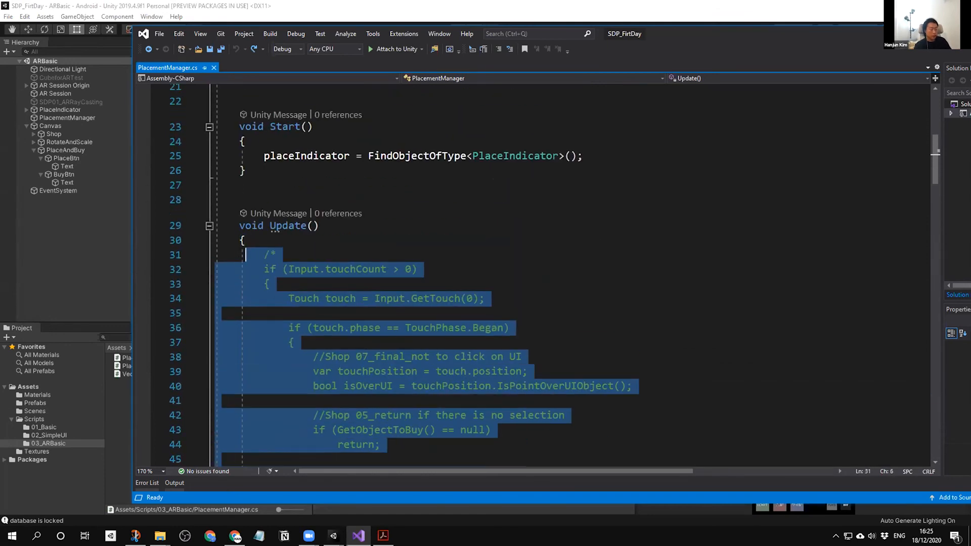
pyautogui.press('Return')
# - Review the PlaceObjectOnClick body against BuyObjectOnClick, focusing on the Destroy(newARObject) call
pyautogui.scroll(-3, 229, 381)
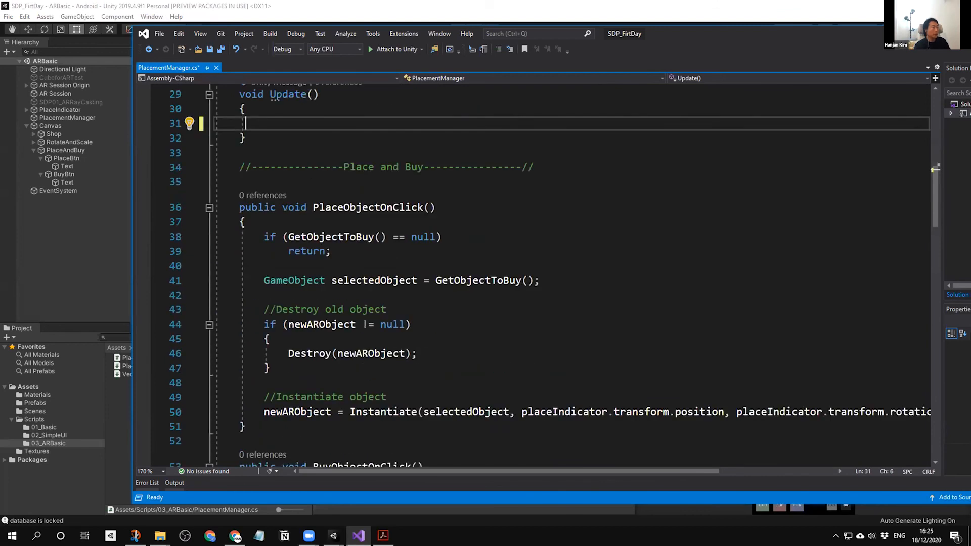
pyautogui.scroll(-2, 531, 273)
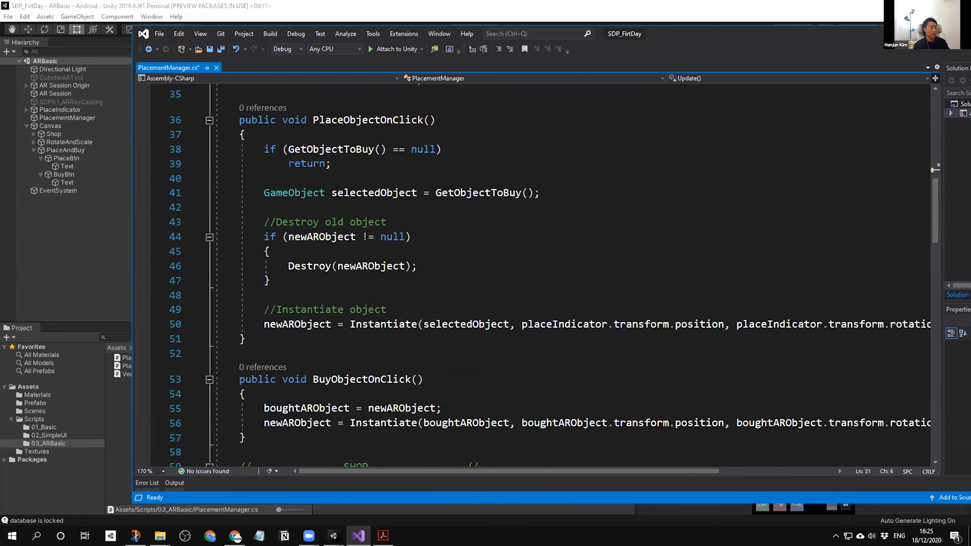
pyautogui.scroll(2, 531, 273)
pyautogui.moveTo(263, 237); pyautogui.dragTo(930, 413)
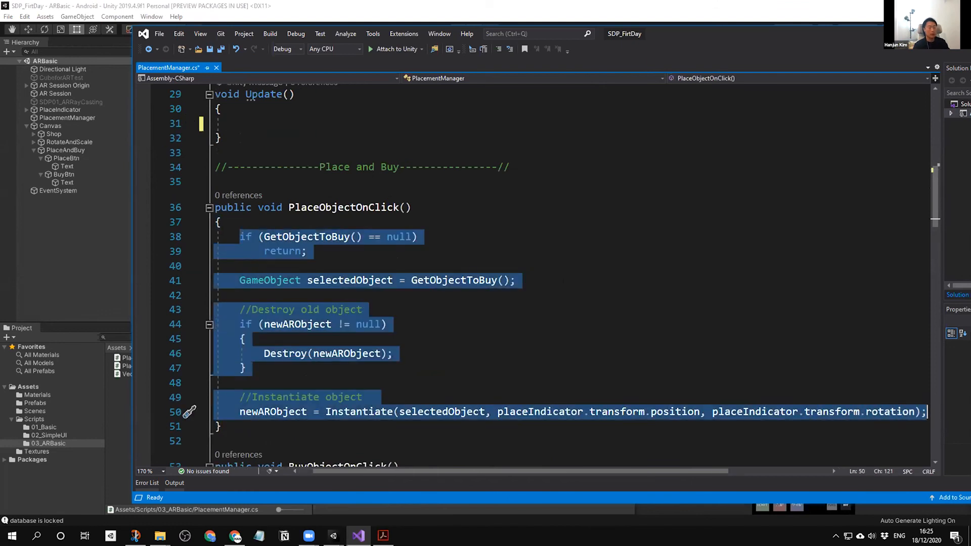
pyautogui.scroll(-5, 184, 272)
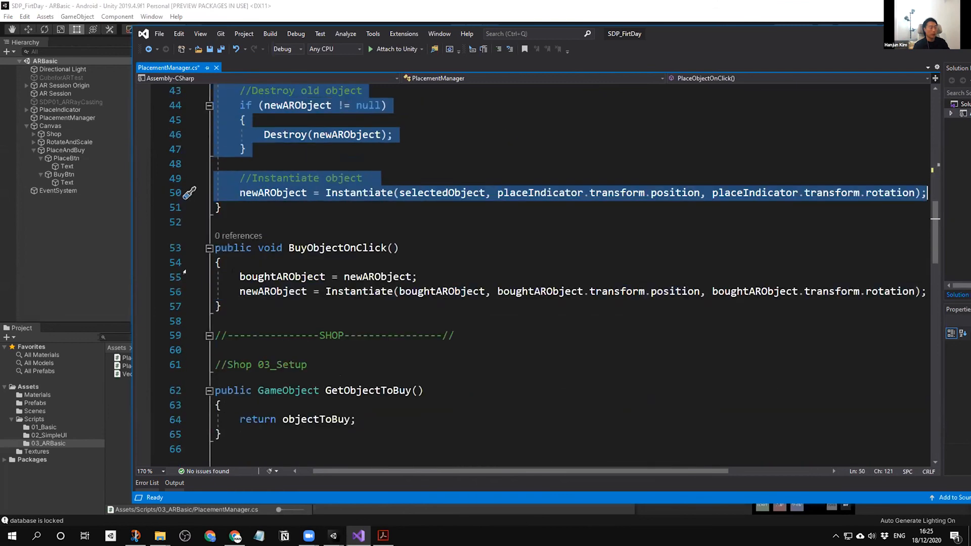
pyautogui.click(238, 277)
pyautogui.click(221, 262)
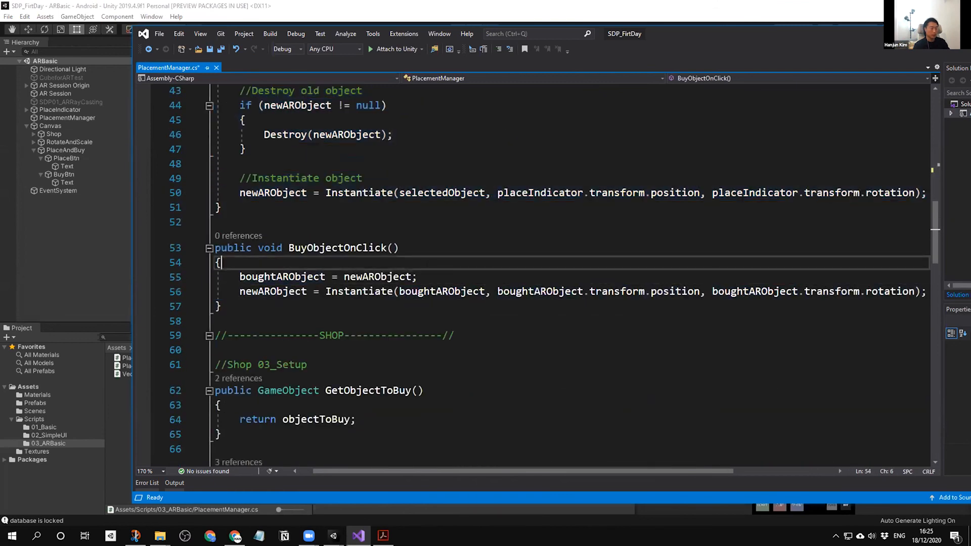
pyautogui.scroll(2, 304, 222)
pyautogui.moveTo(307, 222); pyautogui.dragTo(261, 222)
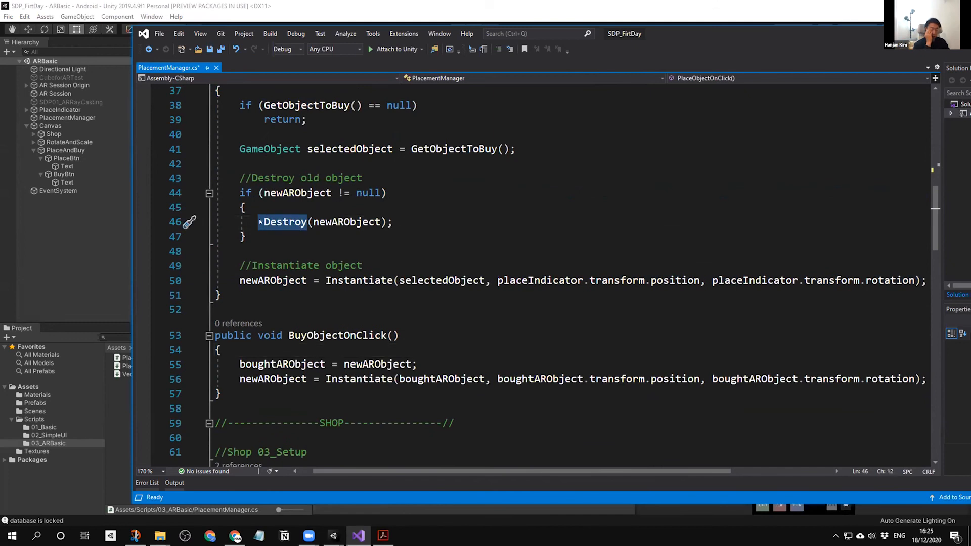
pyautogui.click(283, 310)
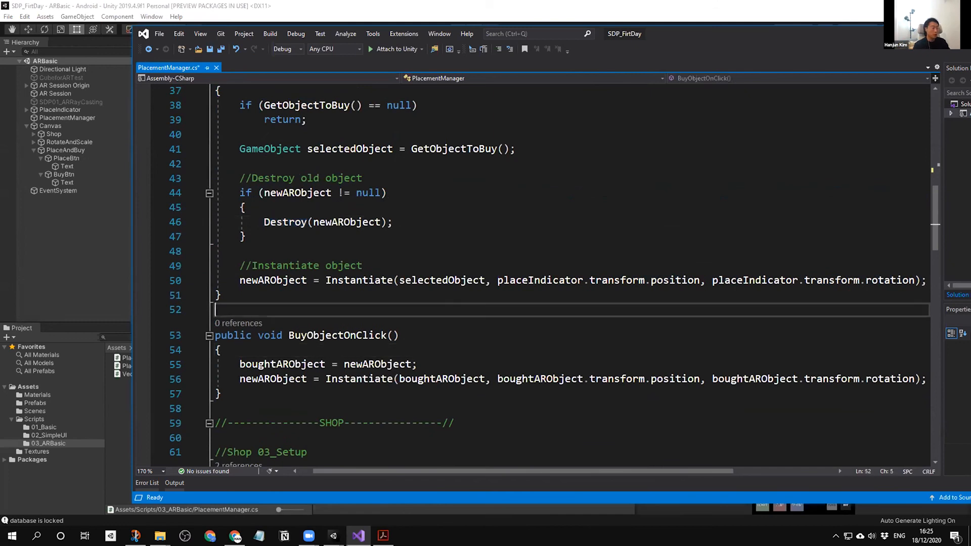
# - Inspect the boughtARObject assignment in BuyObjectOnClick and check the field's private GameObject declaration near the top of the class
pyautogui.click(314, 365)
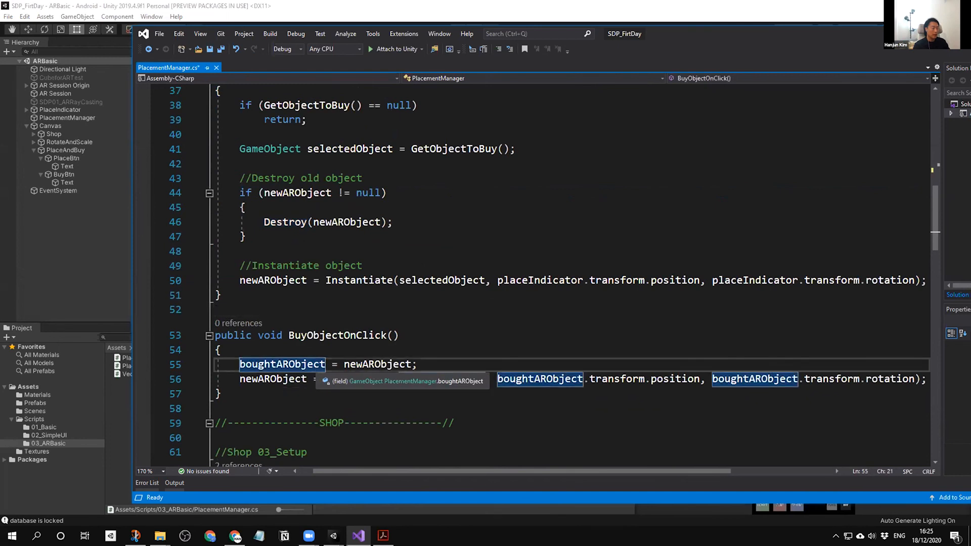
pyautogui.click(333, 364)
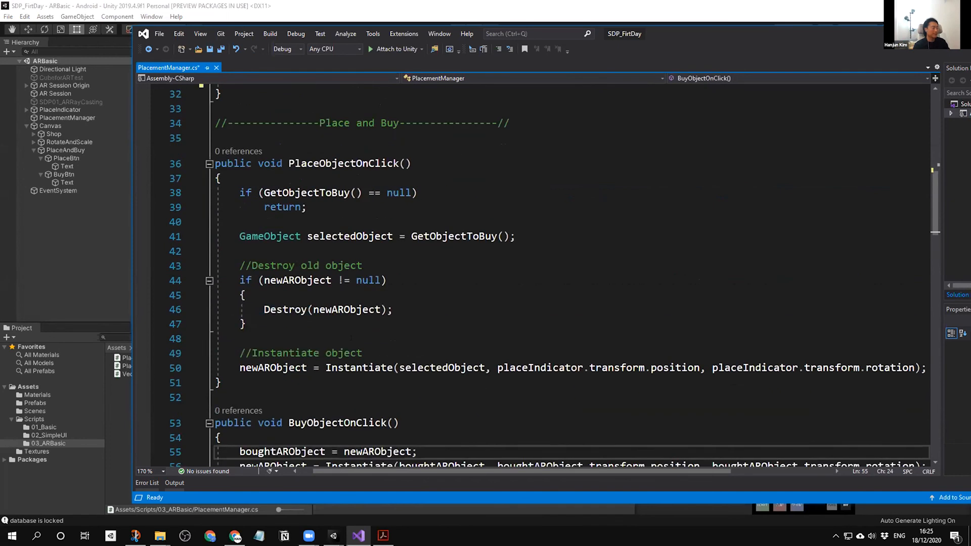
pyautogui.scroll(-3, 531, 273)
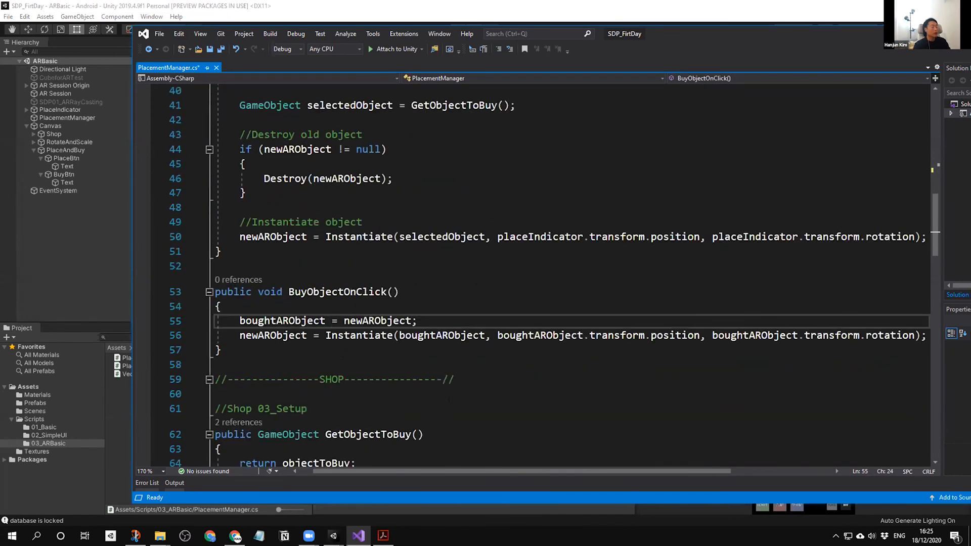
pyautogui.scroll(13, 531, 273)
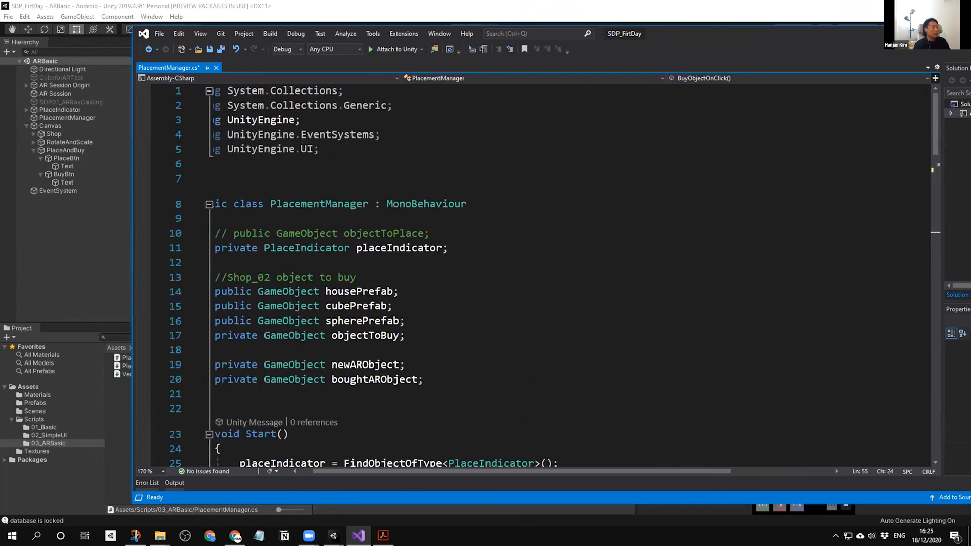
pyautogui.click(295, 379)
pyautogui.click(355, 379)
pyautogui.scroll(-4, 356, 379)
pyautogui.scroll(-8, 531, 273)
# - Trace how newARObject and boughtARObject are used in the assignment and Instantiate lines of BuyObjectOnClick
pyautogui.click(369, 365)
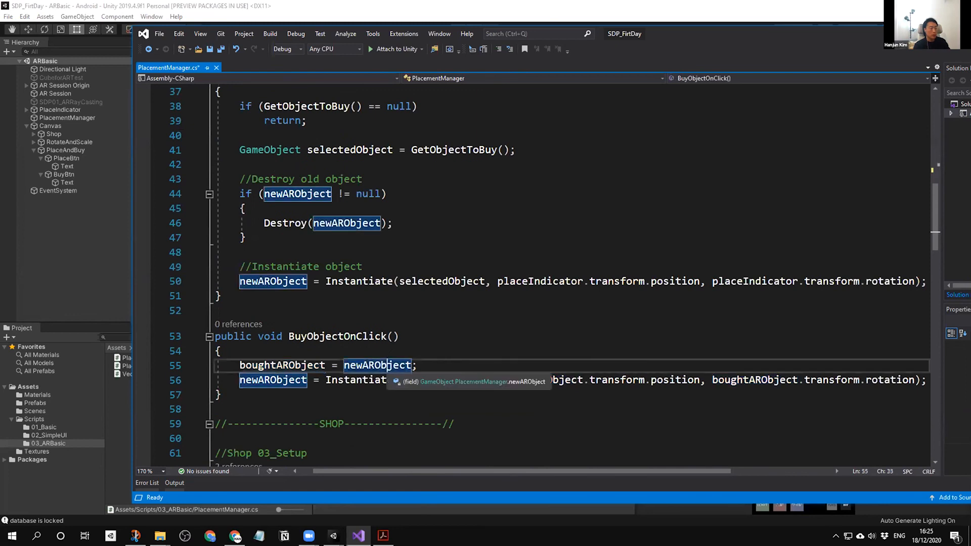
pyautogui.click(282, 365)
pyautogui.click(358, 365)
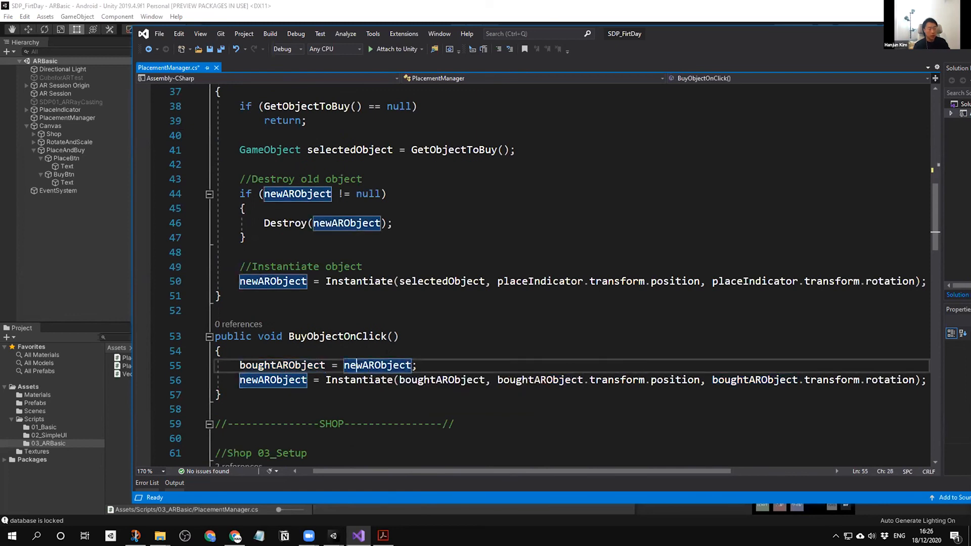
pyautogui.click(268, 364)
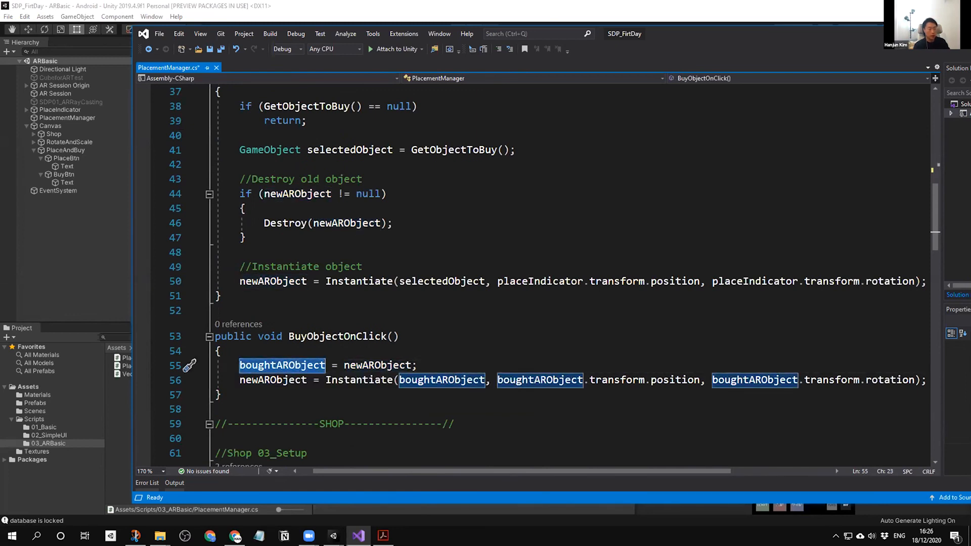
pyautogui.click(443, 380)
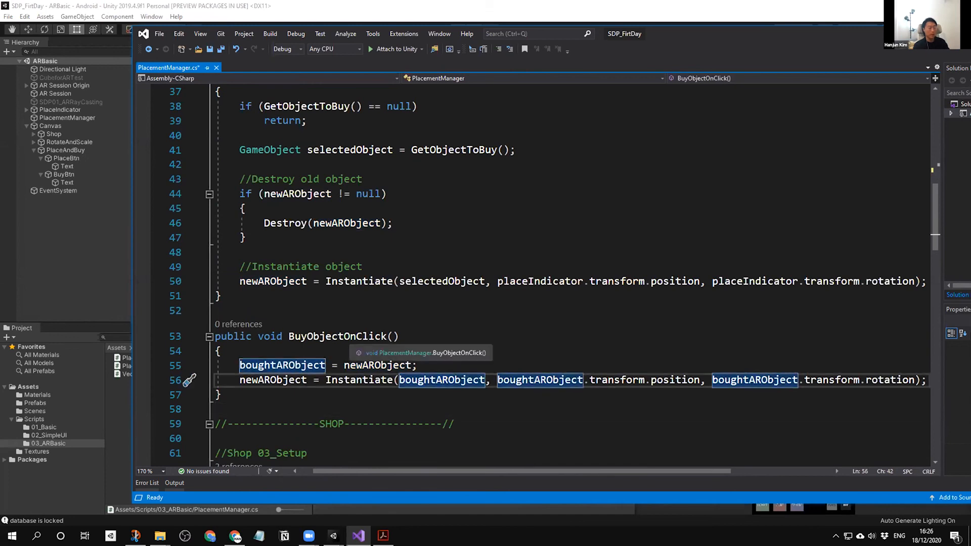
pyautogui.press('Down')
pyautogui.press('Down')
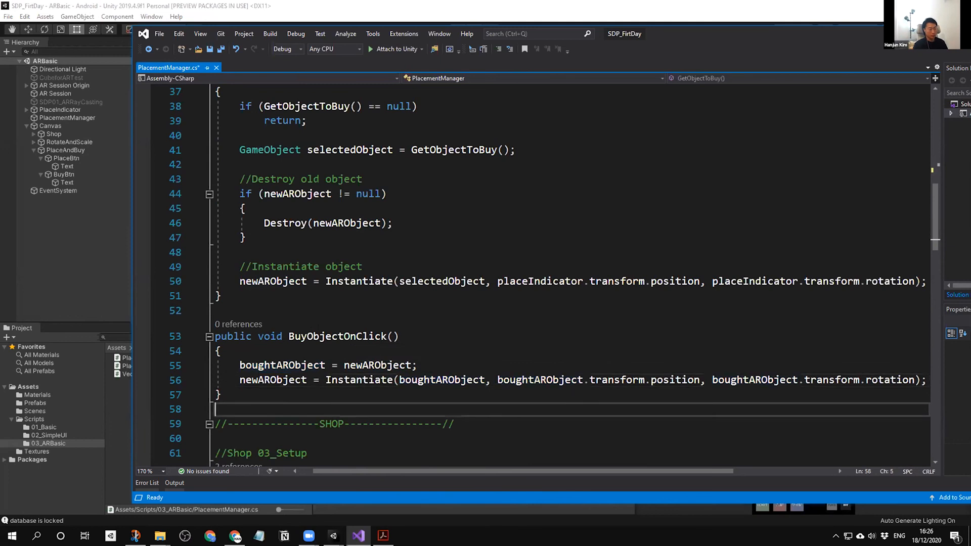
pyautogui.click(306, 365)
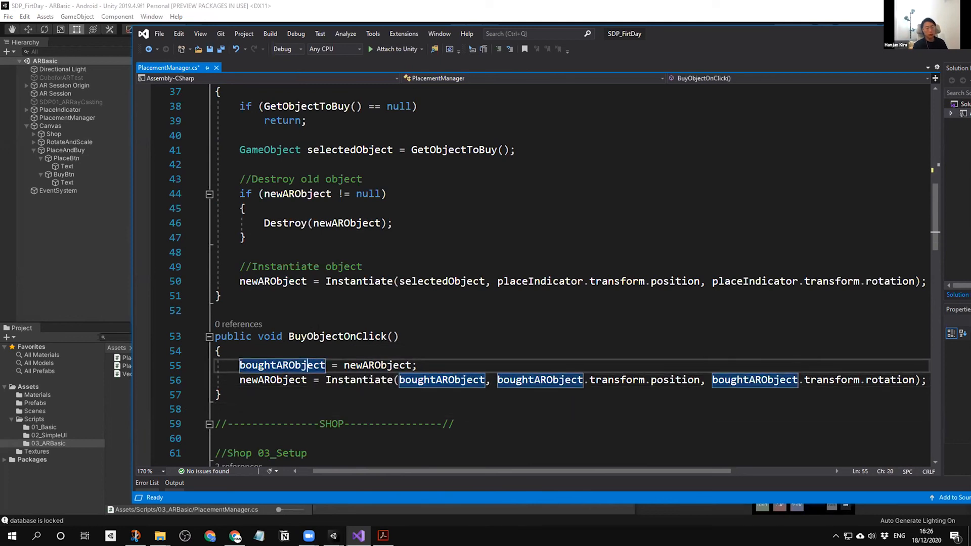
# - Replace newARObject with boughtARObject as the variable receiving the Instantiate result in BuyObjectOnClick, checking it against the Destroy(newARObject) call
pyautogui.doubleClick(275, 380)
pyautogui.write('visual.SetActive(false);')
pyautogui.click(467, 334)
pyautogui.hotkey('ctrl', 'z')
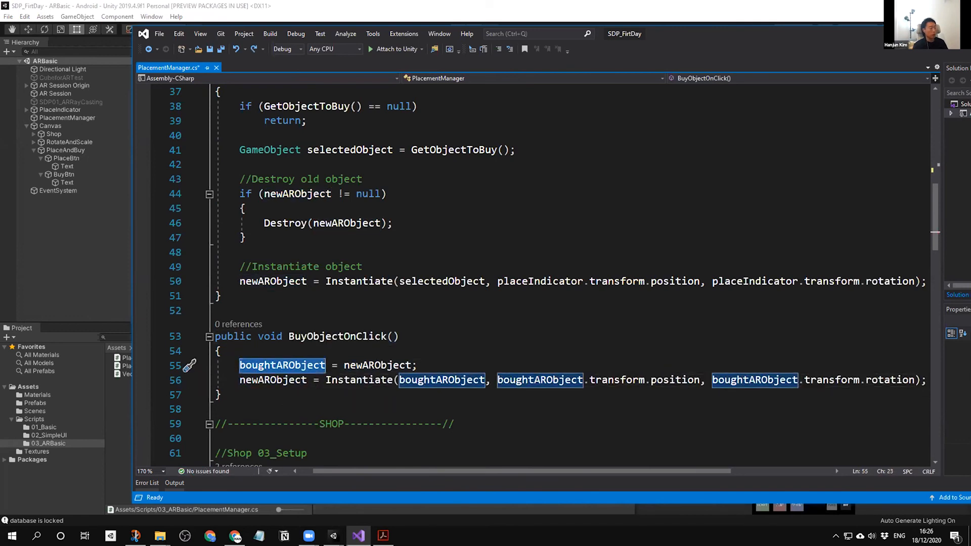
pyautogui.write('boughtARObject')
pyautogui.click(238, 409)
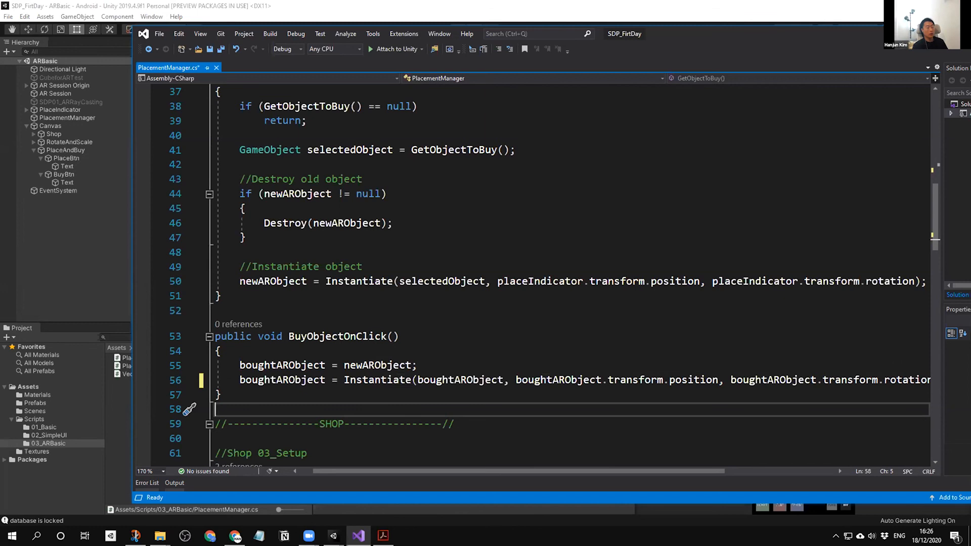
pyautogui.moveTo(393, 223); pyautogui.dragTo(264, 223)
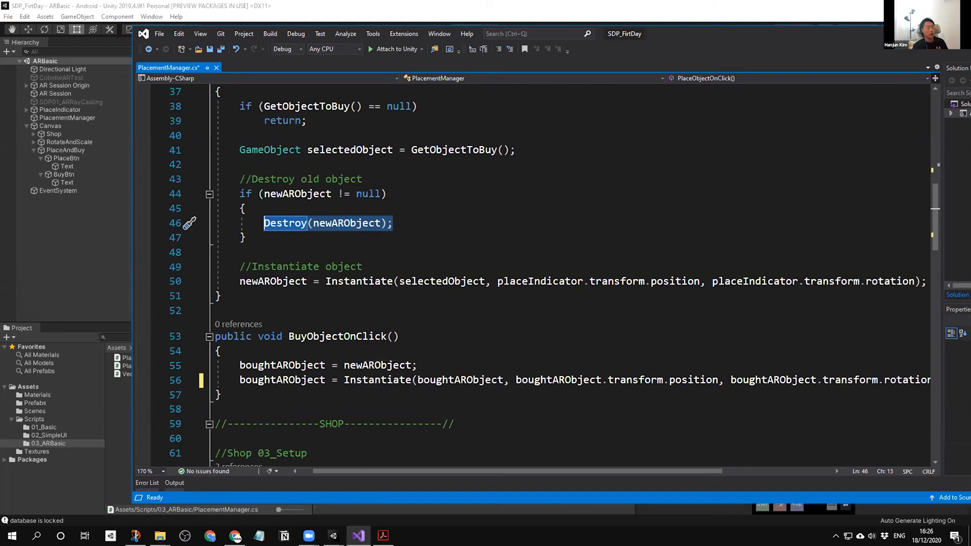
pyautogui.click(362, 365)
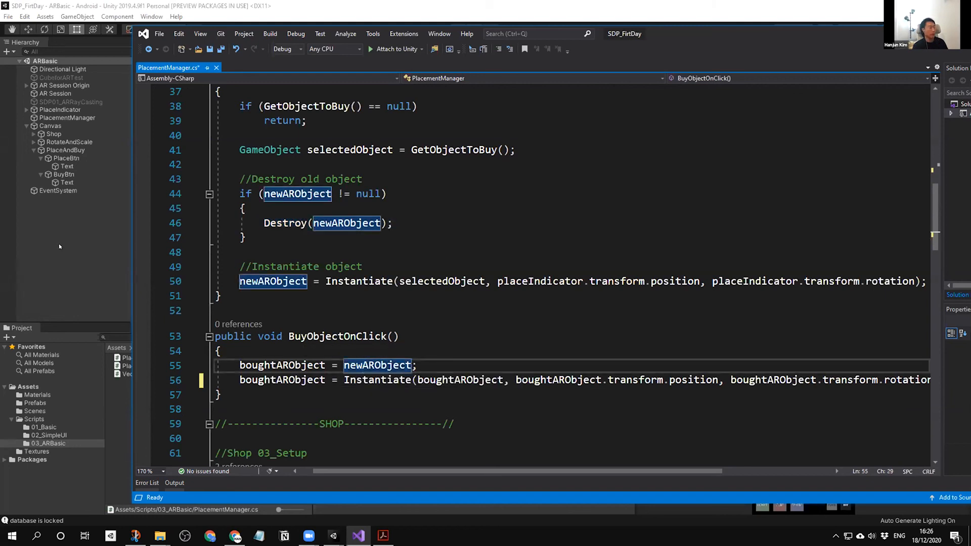
# - Switch to Unity and try to import the custom package SDP20_FirstDayFinal from the SDP_Packages folder
pyautogui.click(45, 17)
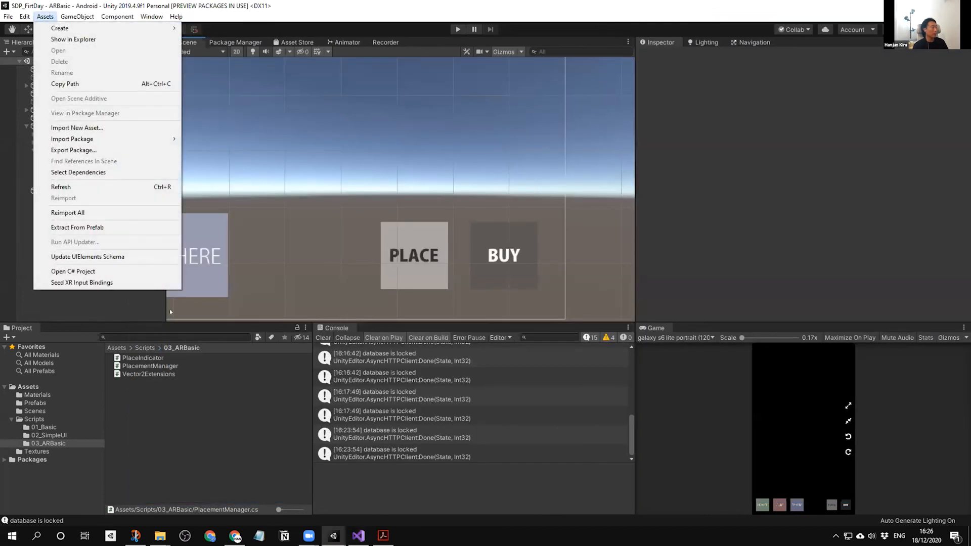
pyautogui.click(226, 140)
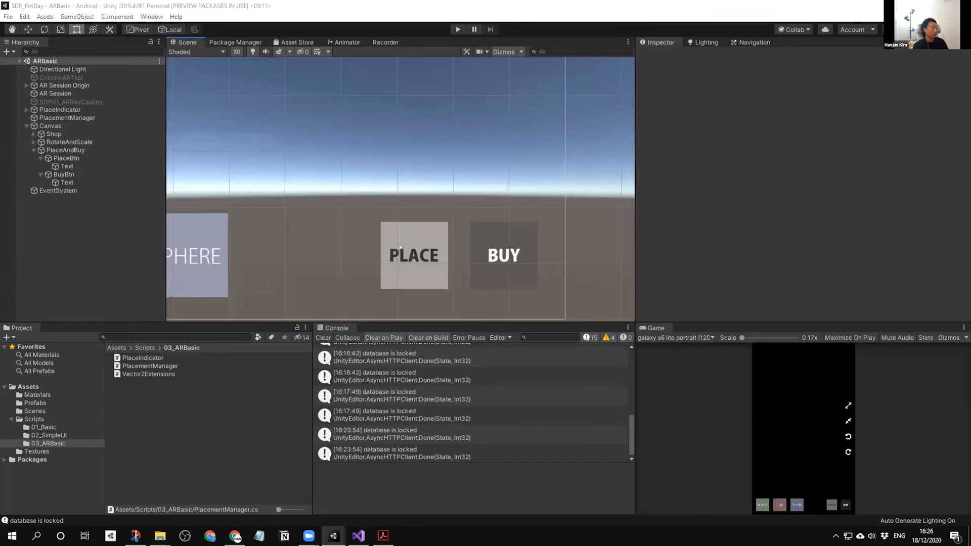
pyautogui.scroll(-2, 348, 245)
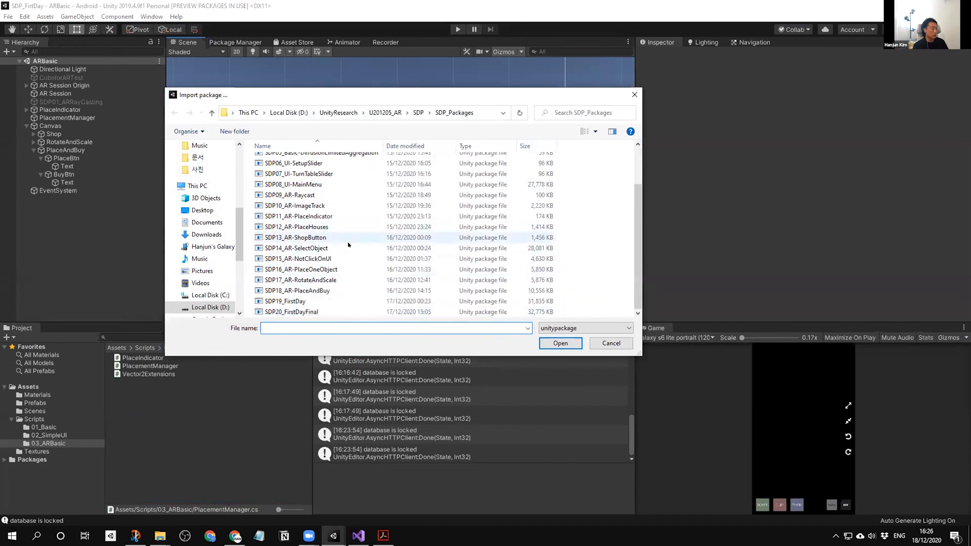
pyautogui.click(349, 311)
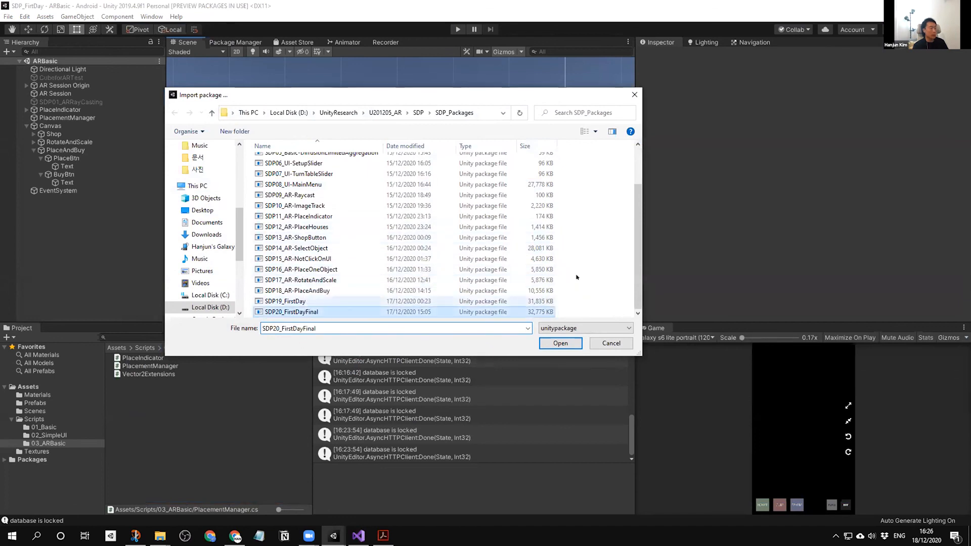
pyautogui.click(560, 344)
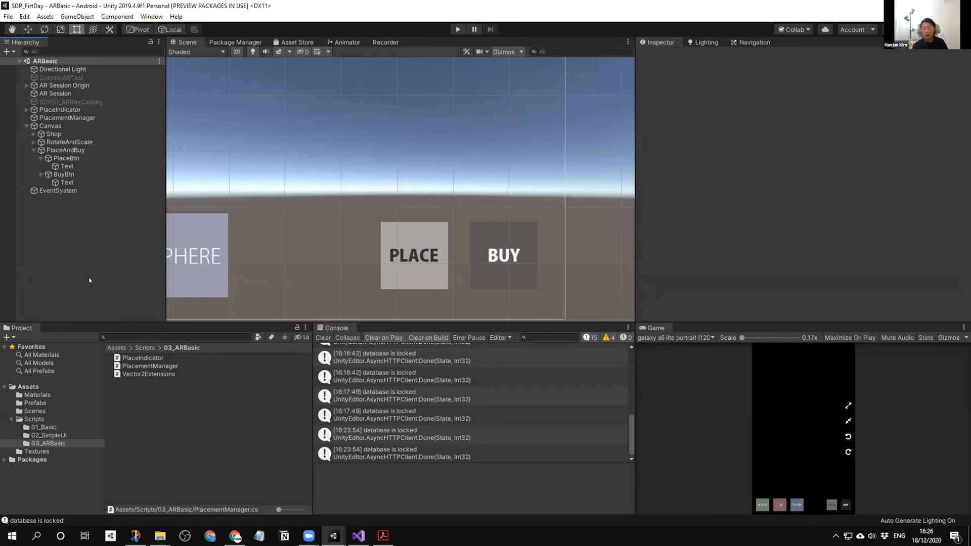
# - Import the custom package SDP20_FirstDayFinal into the project and reload the modified ARBasic scene from disk
pyautogui.click(44, 17)
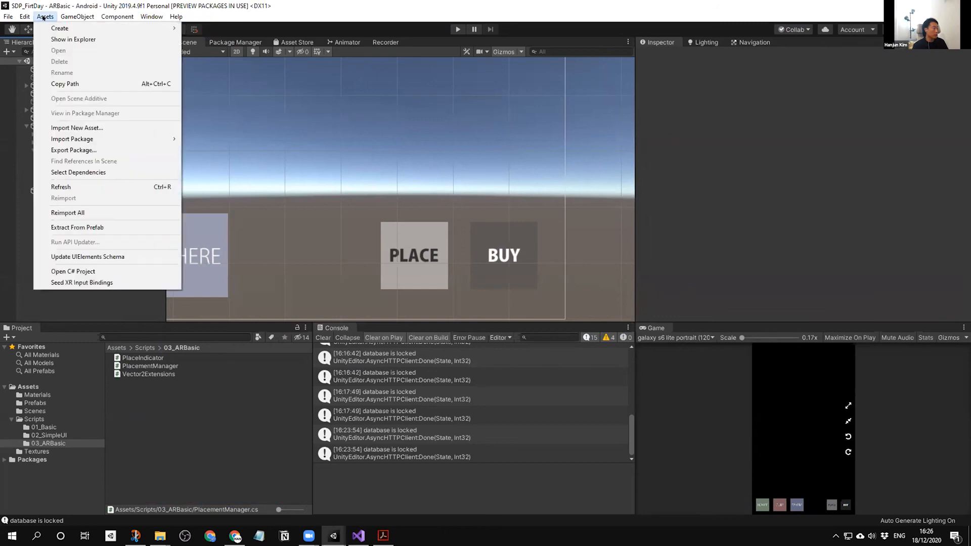
pyautogui.moveTo(118, 17)
pyautogui.moveTo(46, 17)
pyautogui.moveTo(152, 140)
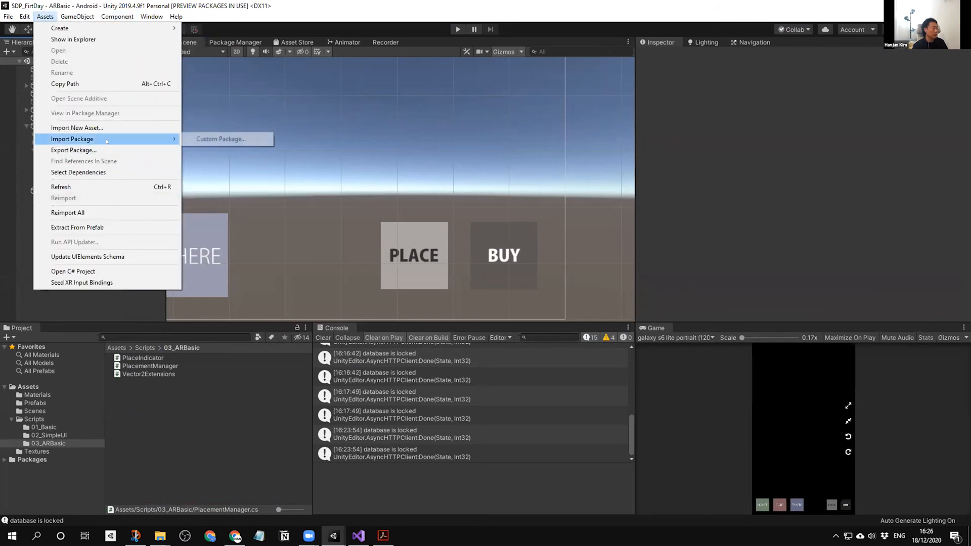
pyautogui.click(220, 138)
pyautogui.scroll(-1, 328, 263)
pyautogui.click(292, 312)
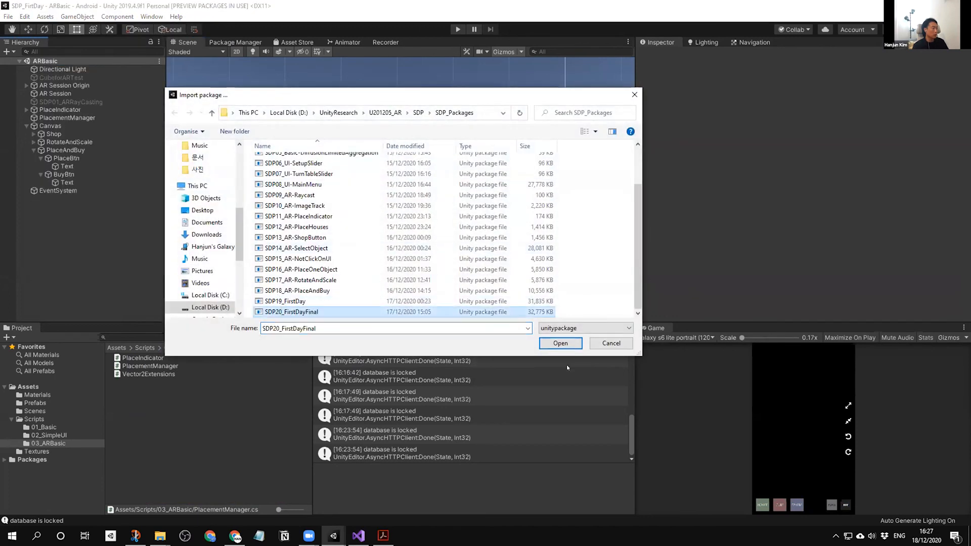
pyautogui.click(560, 344)
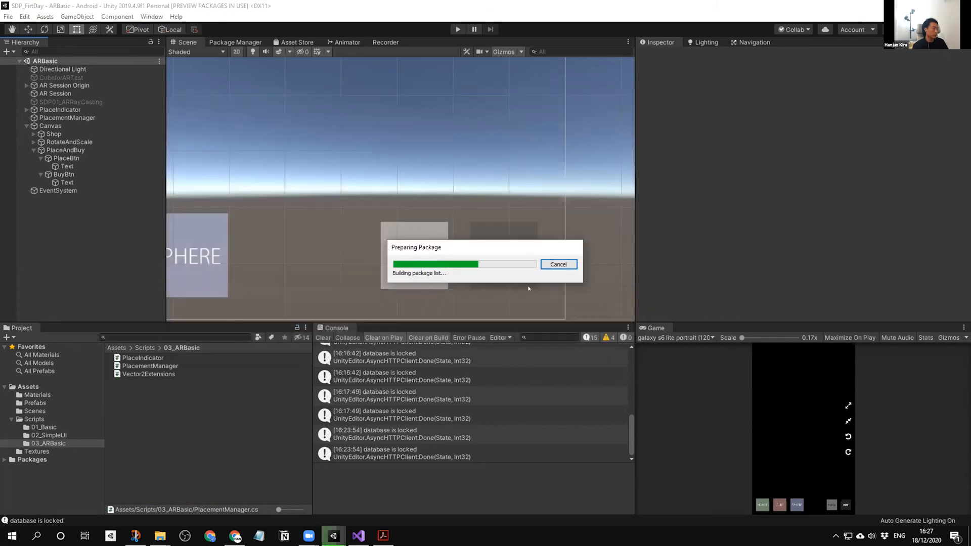
pyautogui.click(162, 286)
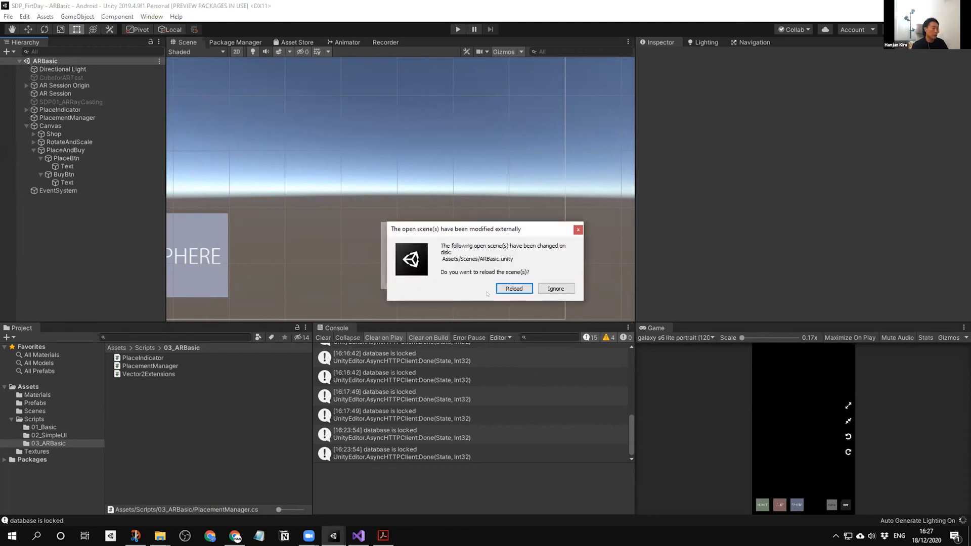
pyautogui.click(502, 286)
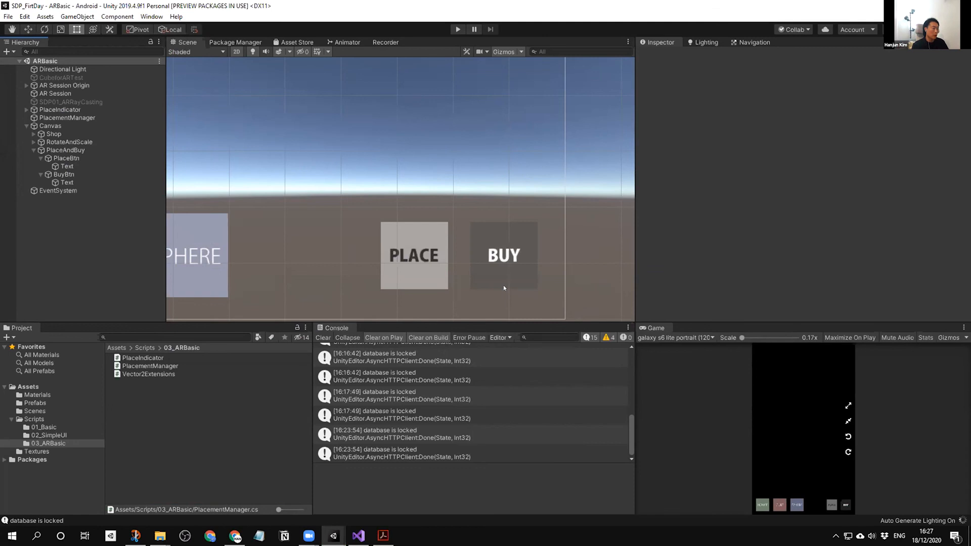
# - Examine the reloaded ARBasic scene's objects and canvas layout, including the shop buttons and the AssetText above the Place and Buy buttons
pyautogui.click(19, 61)
pyautogui.scroll(-5, 456, 221)
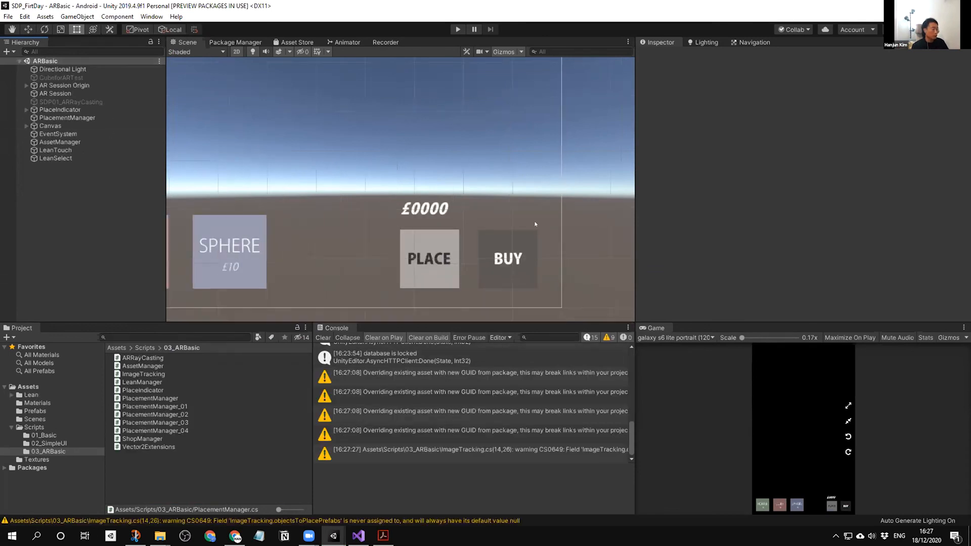
pyautogui.scroll(5, 455, 221)
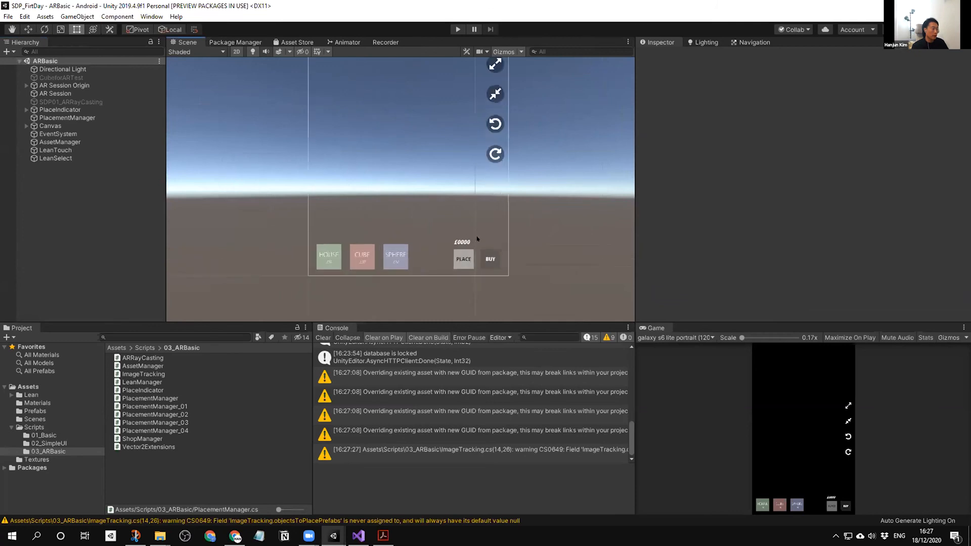
pyautogui.scroll(-2, 333, 206)
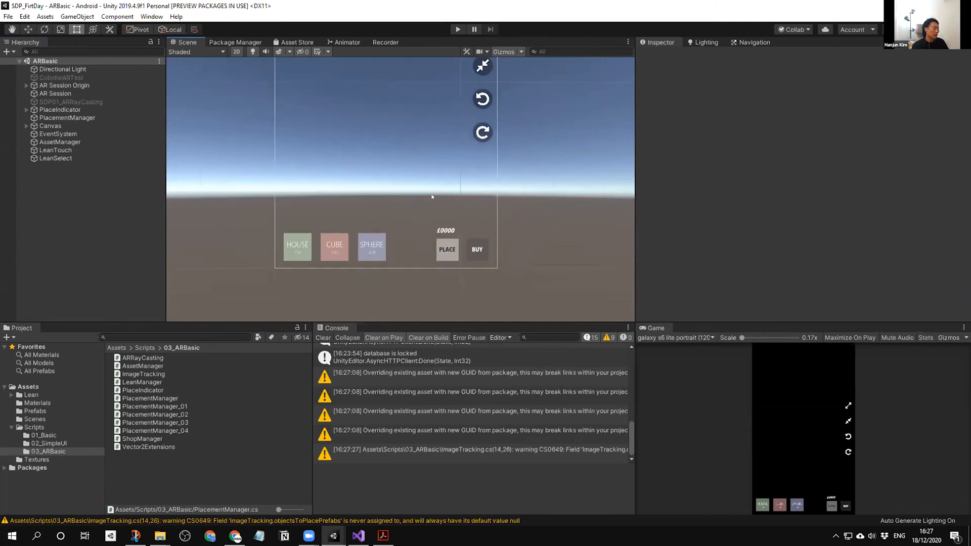
pyautogui.scroll(3, 447, 278)
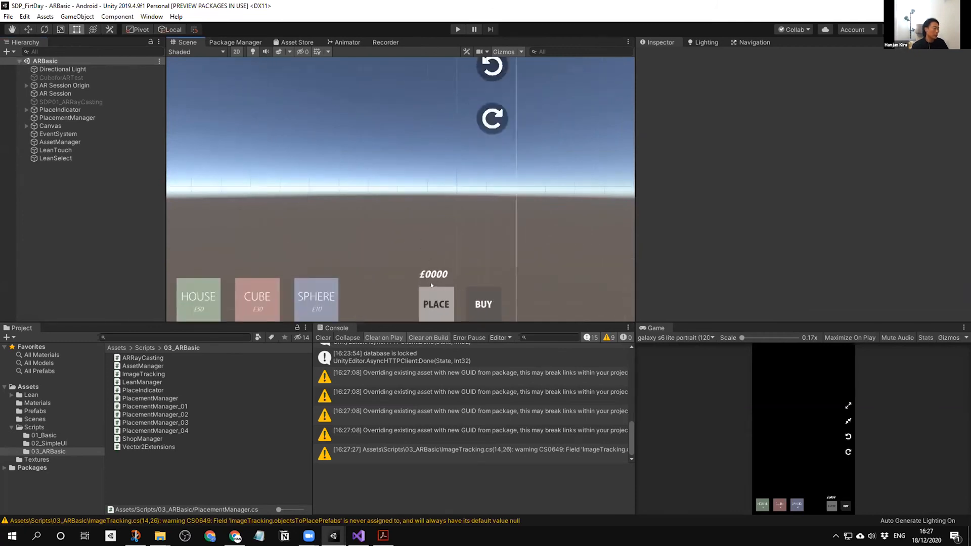
pyautogui.scroll(-3, 444, 210)
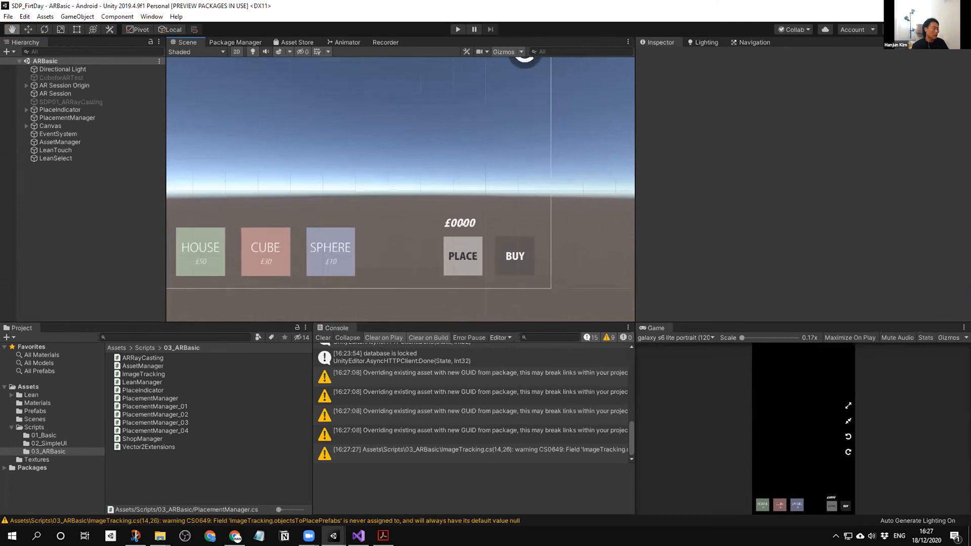
pyautogui.click(460, 223)
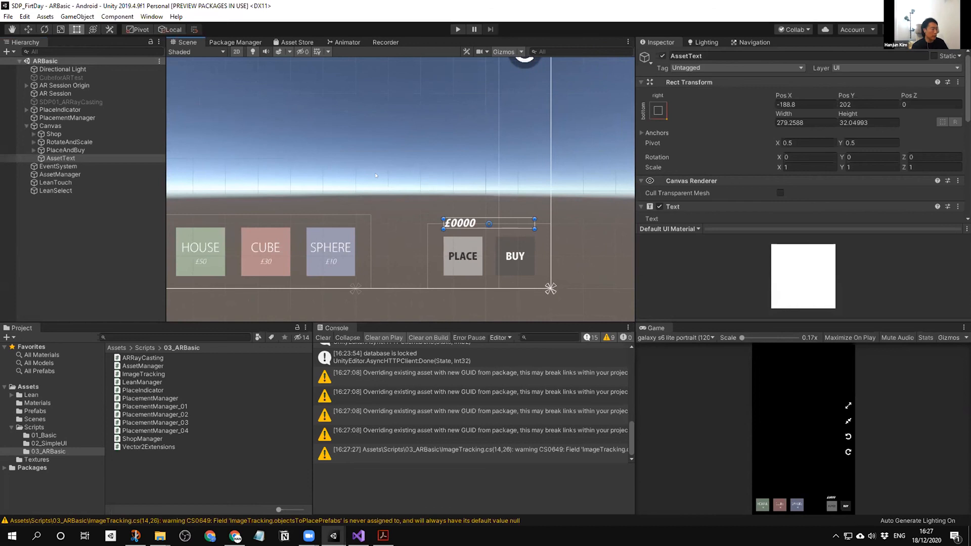
pyautogui.scroll(-6, 376, 176)
pyautogui.scroll(3, 423, 215)
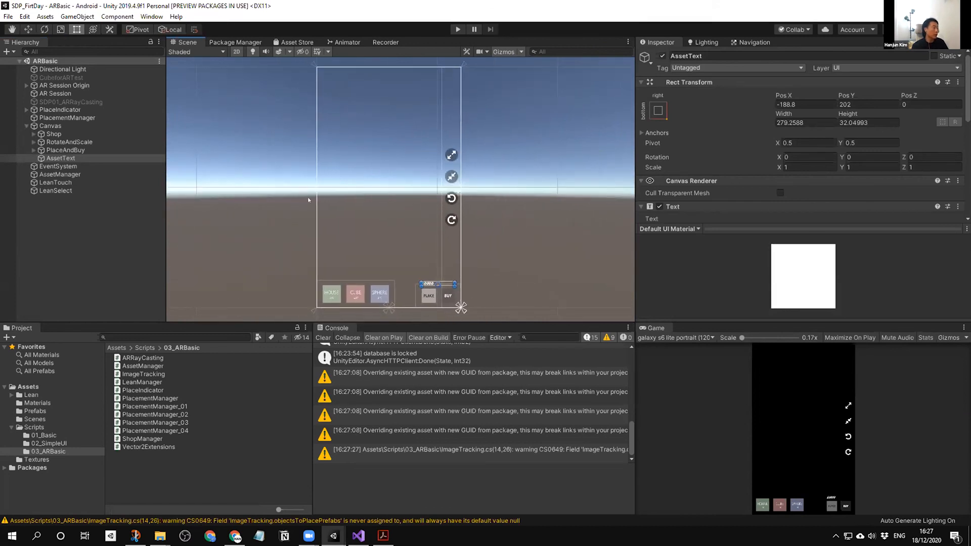
pyautogui.click(58, 213)
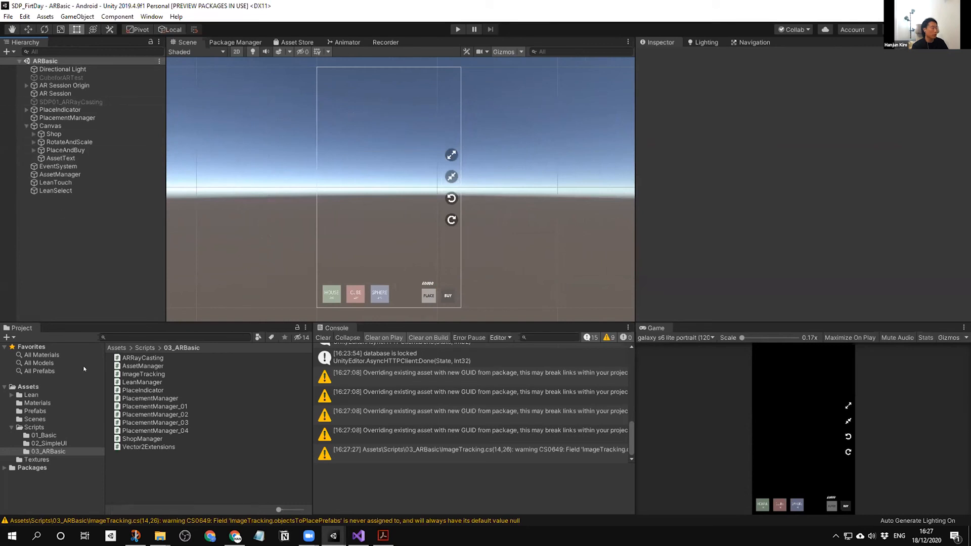
# - Show the contents of the project's Scenes folder and check the MenuForAR scene asset
pyautogui.click(27, 427)
pyautogui.click(35, 419)
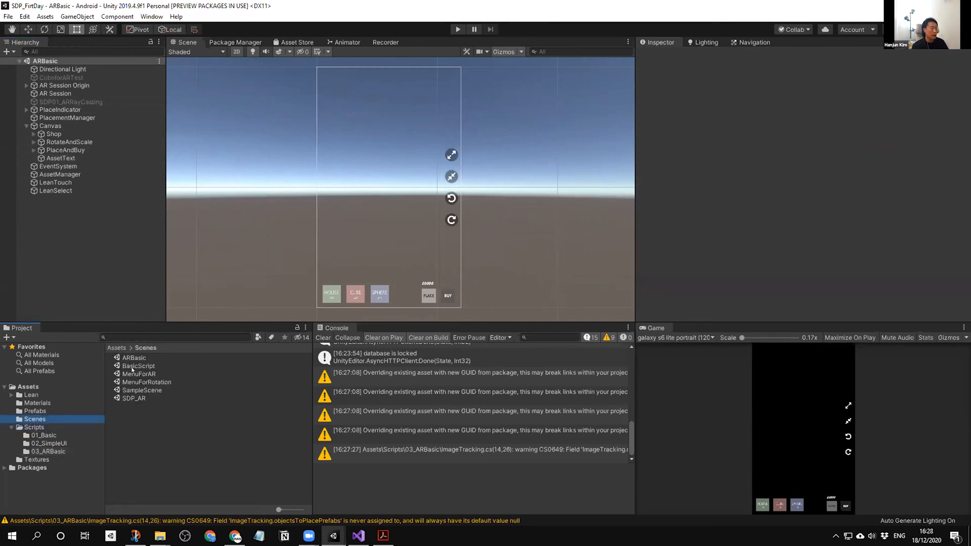
pyautogui.click(149, 376)
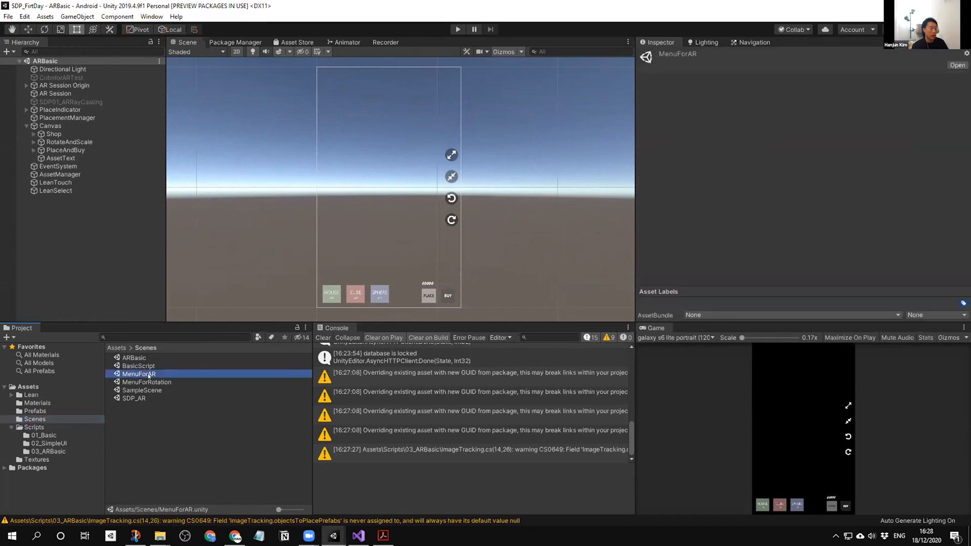
pyautogui.click(85, 238)
pyautogui.rightClick(142, 450)
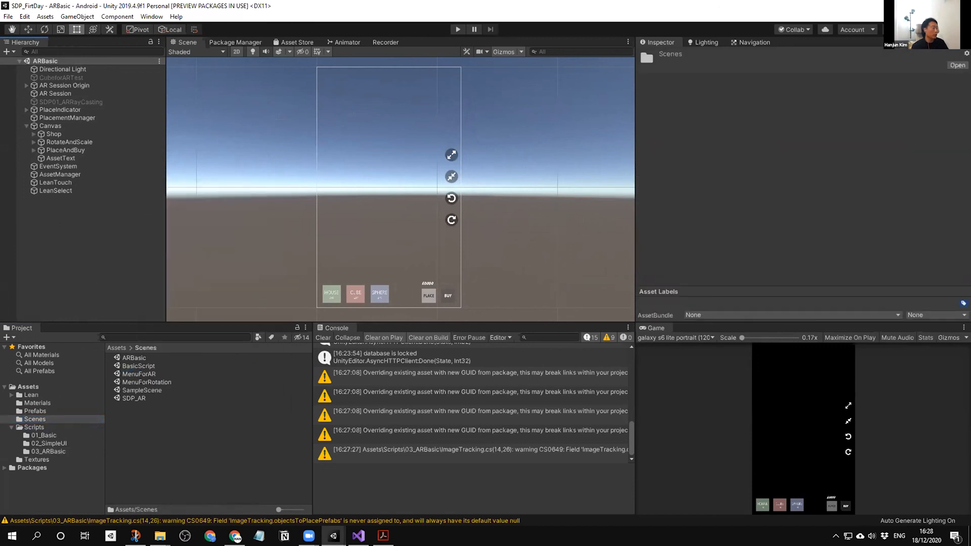
# - Create a new scene and save it as newMenu in the Scenes folder
pyautogui.click(9, 16)
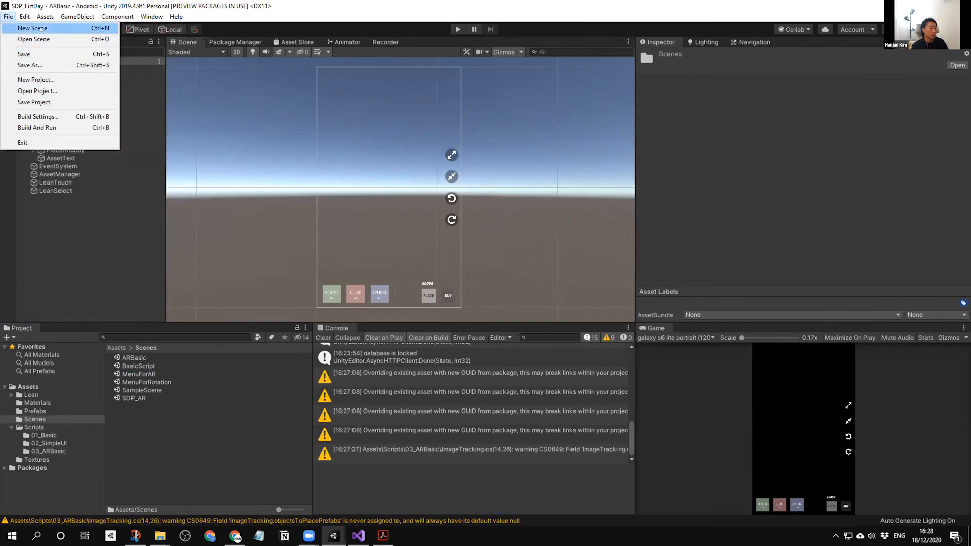
pyautogui.click(32, 29)
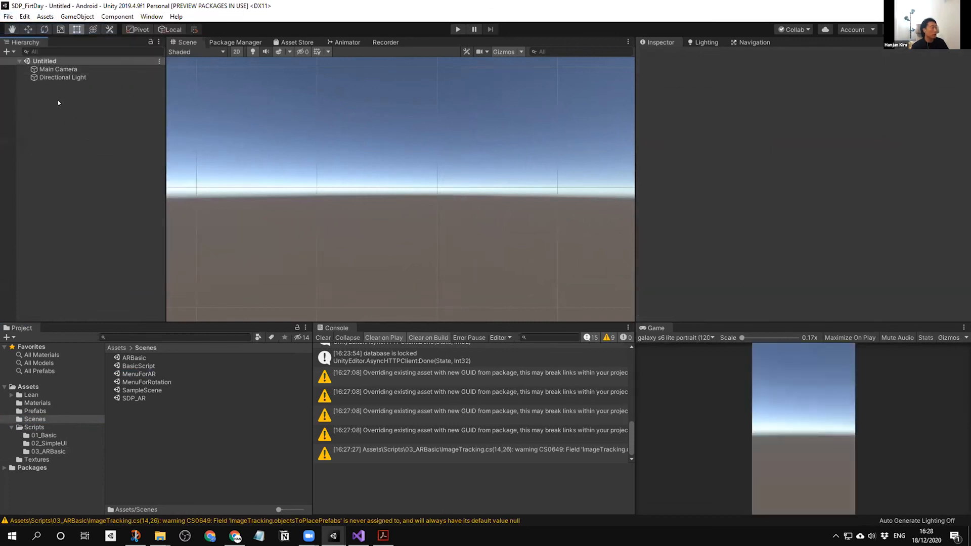
pyautogui.click(8, 16)
pyautogui.click(30, 64)
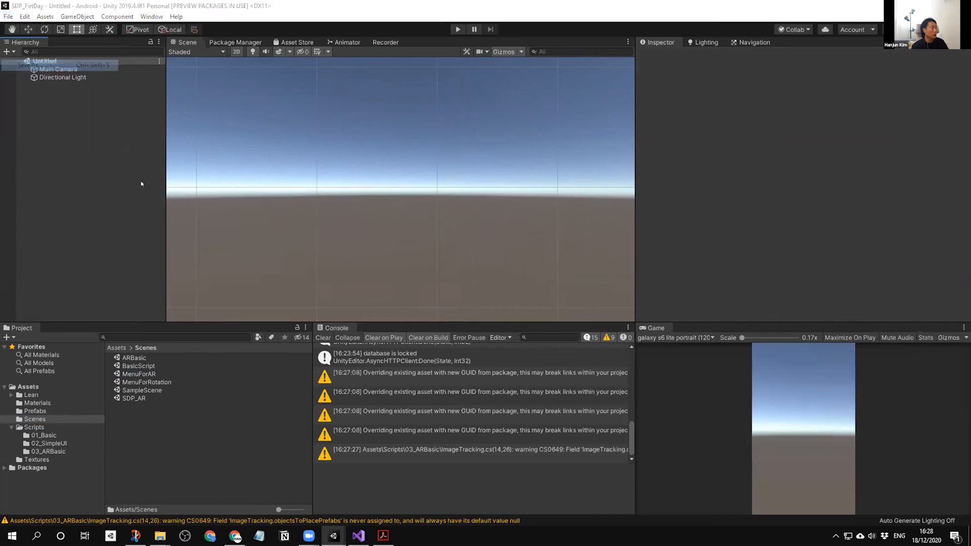
pyautogui.click(272, 192)
pyautogui.doubleClick(272, 192)
pyautogui.write('newMenu')
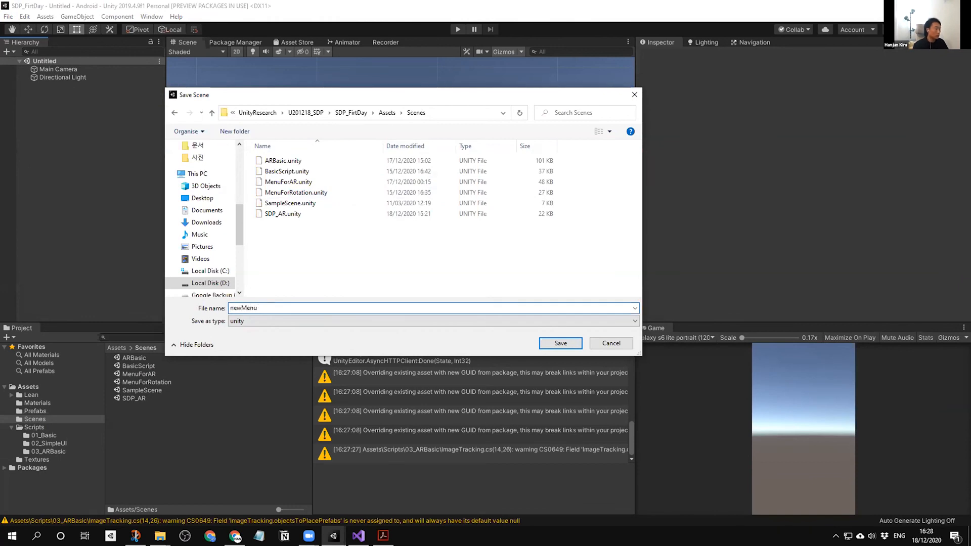
pyautogui.press('Return')
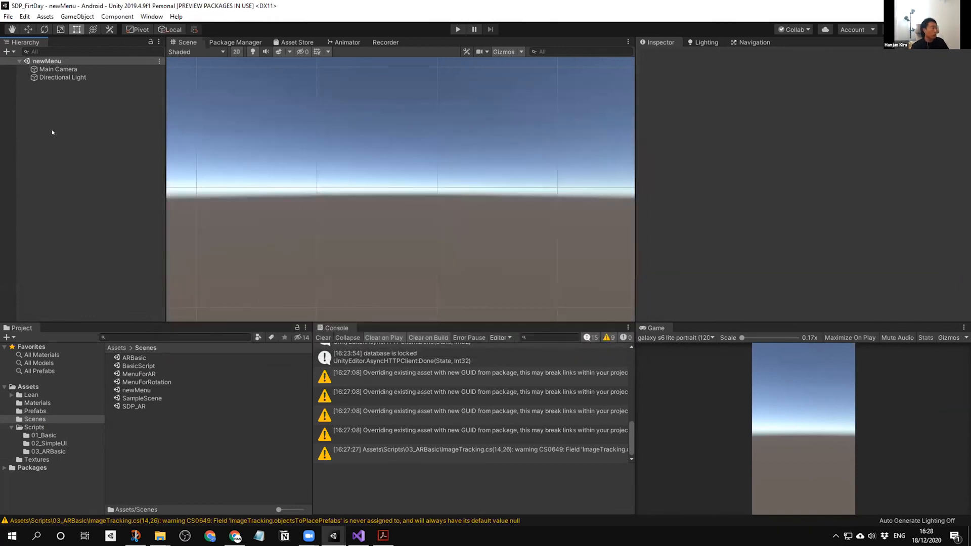
# - Add a UI Panel to the newMenu scene and review its Image component settings
pyautogui.rightClick(73, 132)
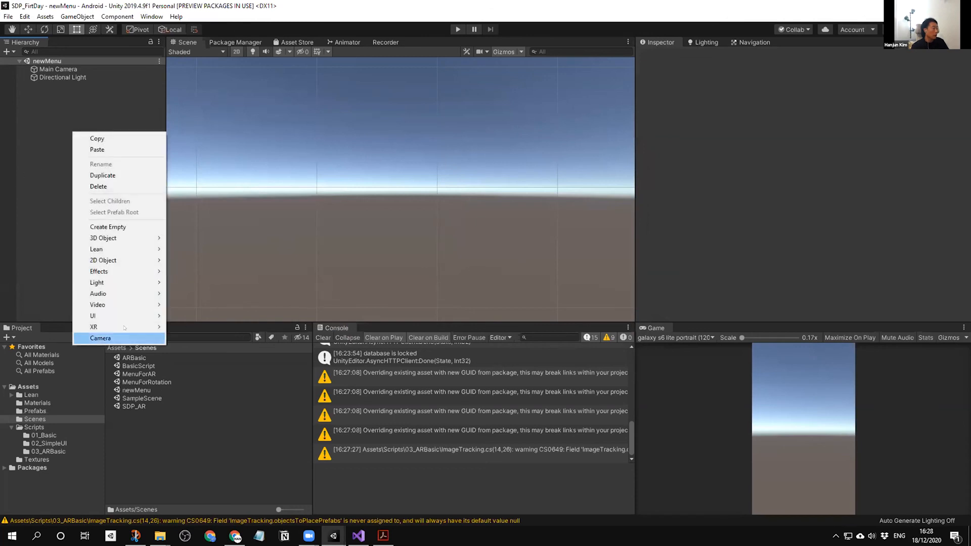
pyautogui.moveTo(126, 316)
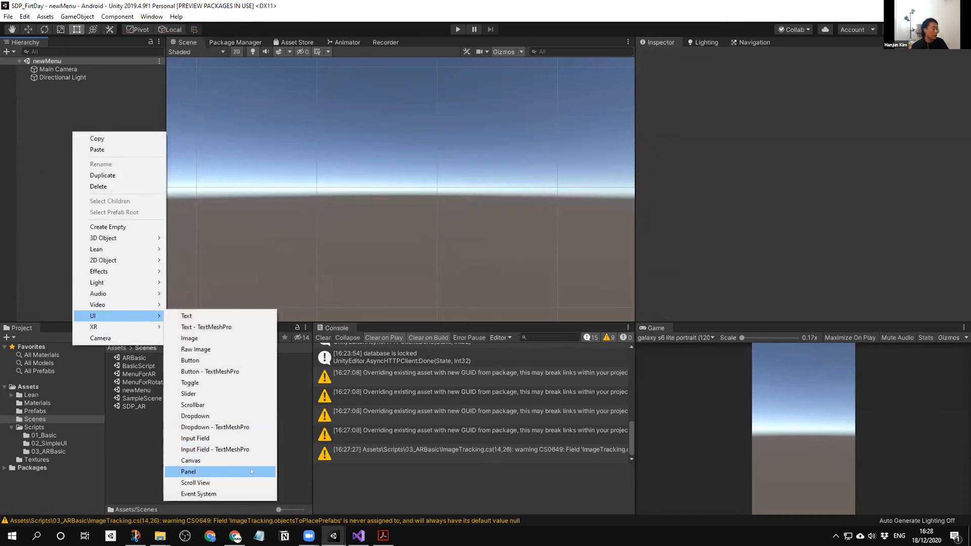
pyautogui.click(268, 472)
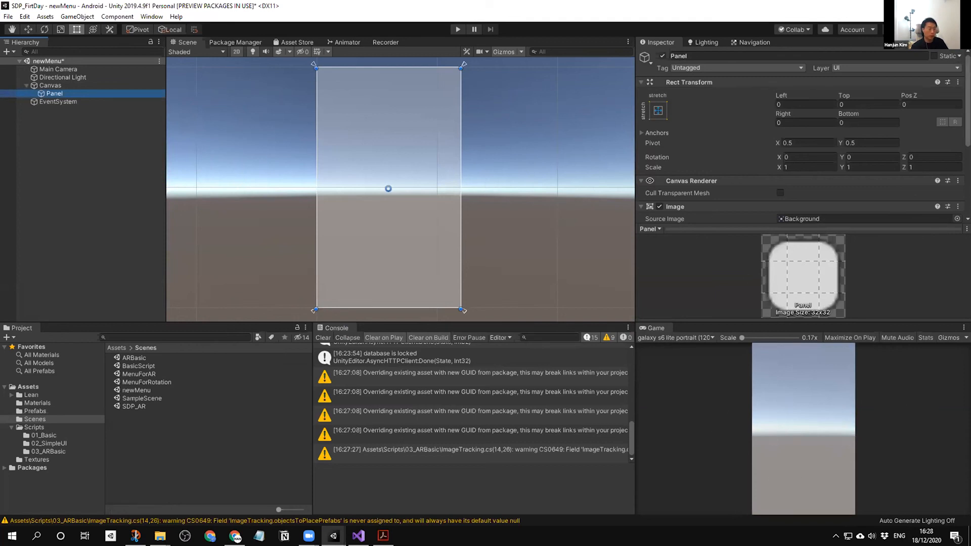
pyautogui.scroll(-5, 949, 168)
pyautogui.scroll(3, 653, 165)
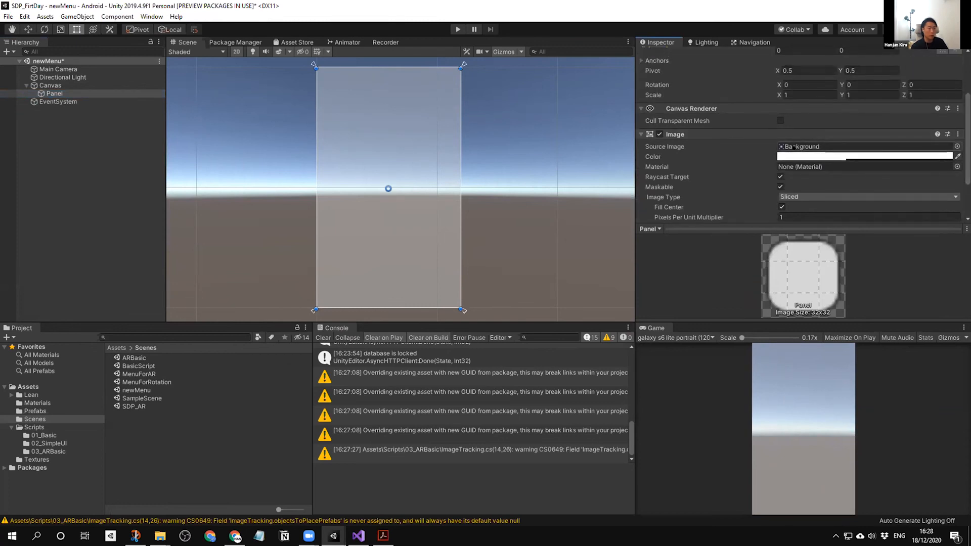
# - Set the Panel's Image colour to fully opaque black, hexadecimal 000000 with alpha 255
pyautogui.click(859, 157)
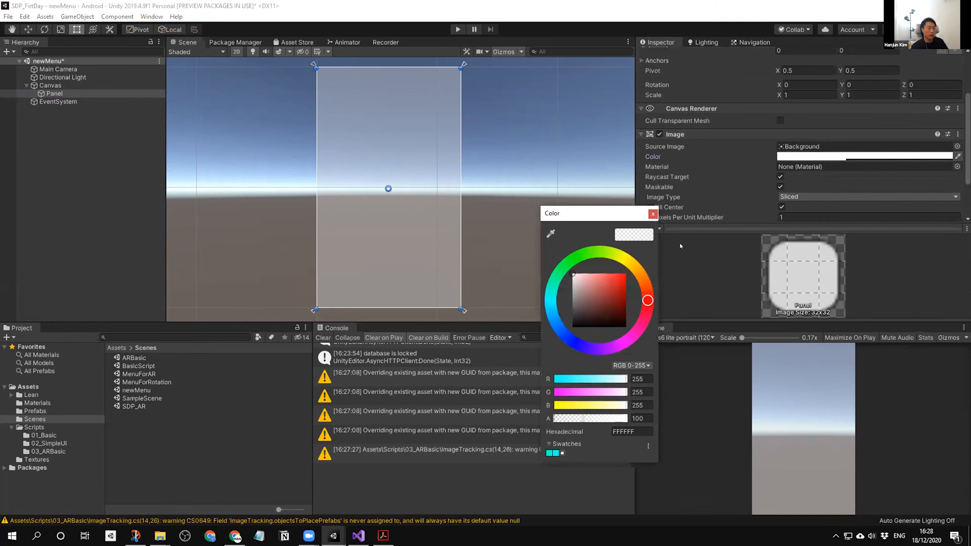
pyautogui.moveTo(620, 279); pyautogui.dragTo(672, 230)
pyautogui.moveTo(583, 418); pyautogui.dragTo(687, 406)
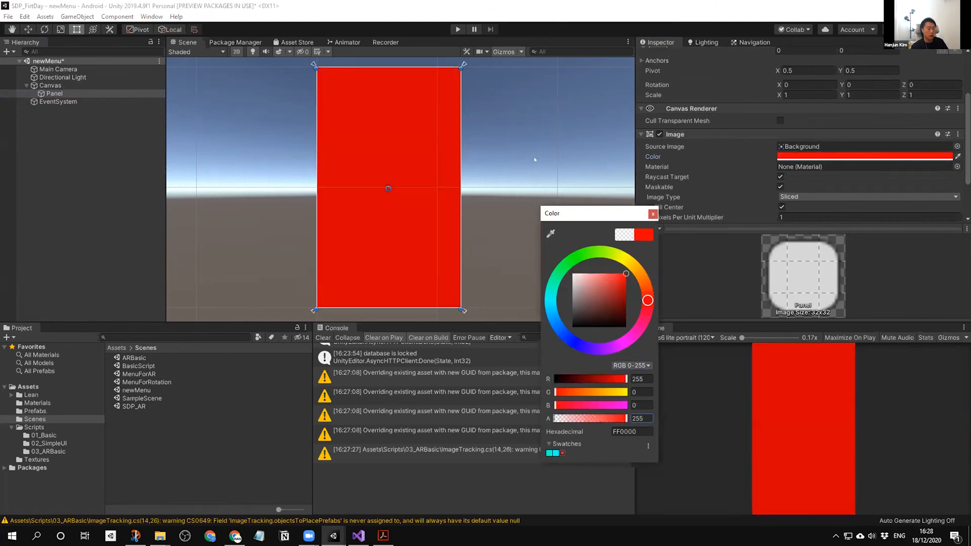
pyautogui.moveTo(573, 326); pyautogui.dragTo(527, 360)
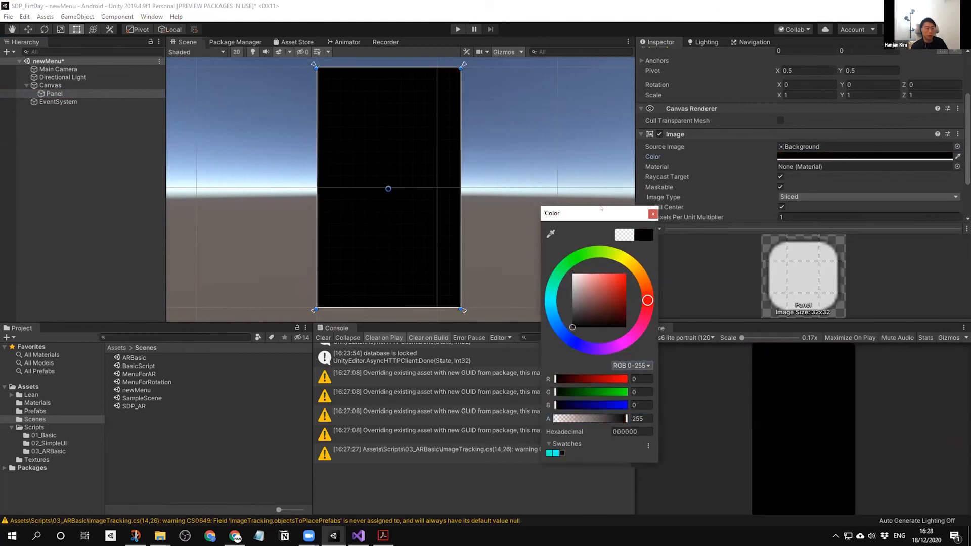
pyautogui.click(651, 215)
# - Assign the hardwood-wallpaper sprite from the Textures folder as the Panel's source image and review its import settings
pyautogui.click(196, 418)
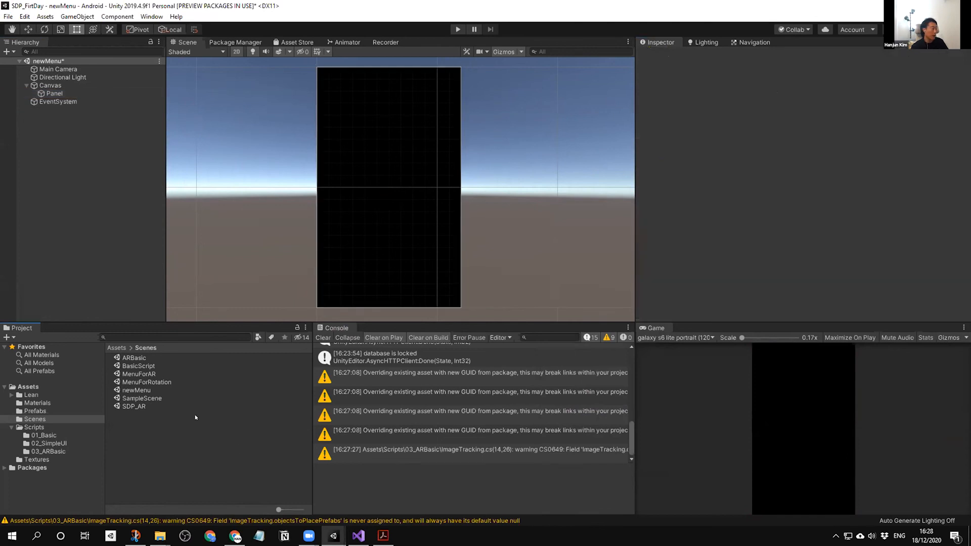
pyautogui.click(51, 460)
pyautogui.scroll(-3, 172, 431)
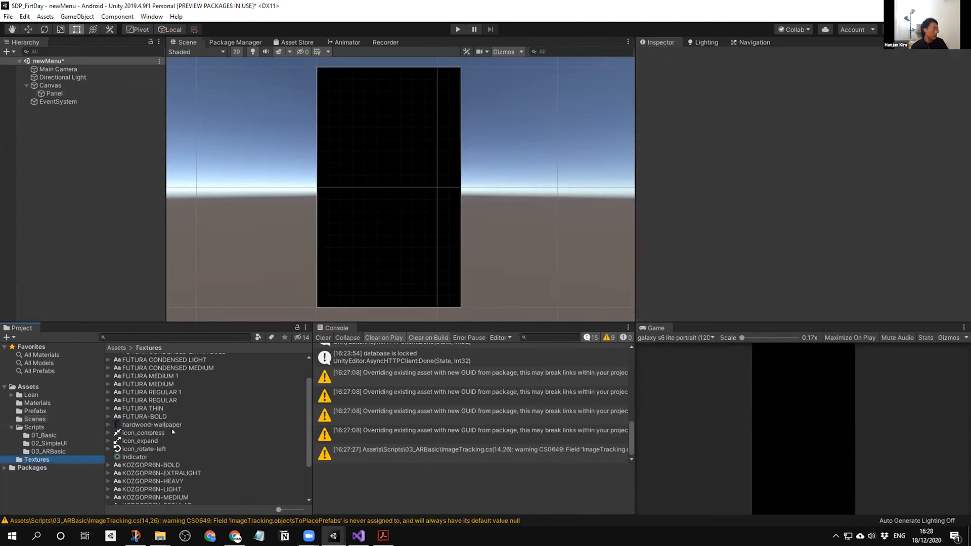
pyautogui.click(155, 424)
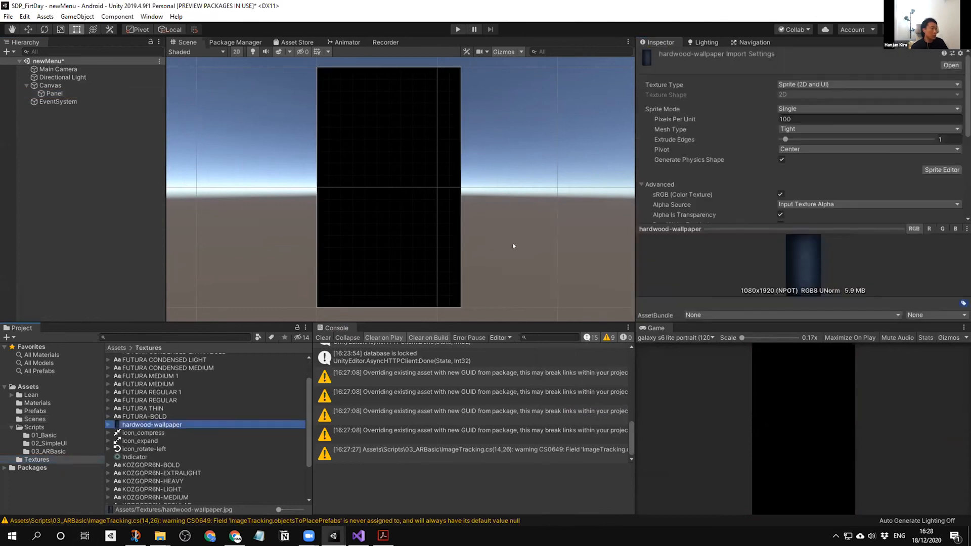
pyautogui.click(51, 93)
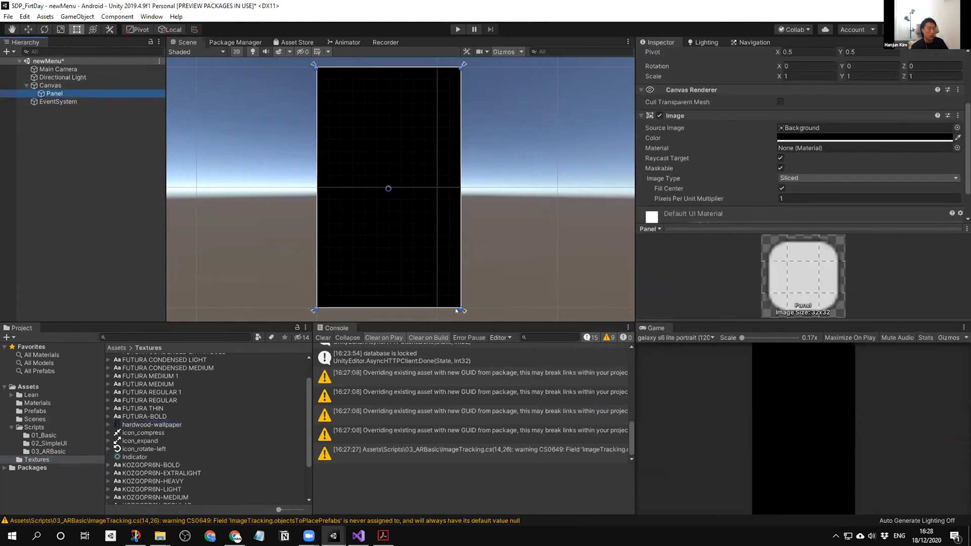
pyautogui.moveTo(155, 425); pyautogui.dragTo(792, 130)
pyautogui.click(146, 426)
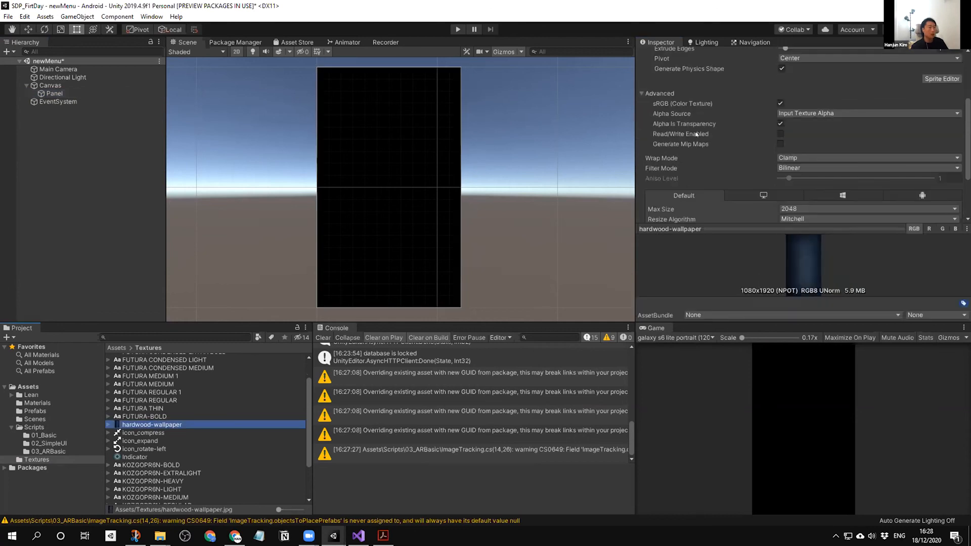
pyautogui.scroll(4, 825, 116)
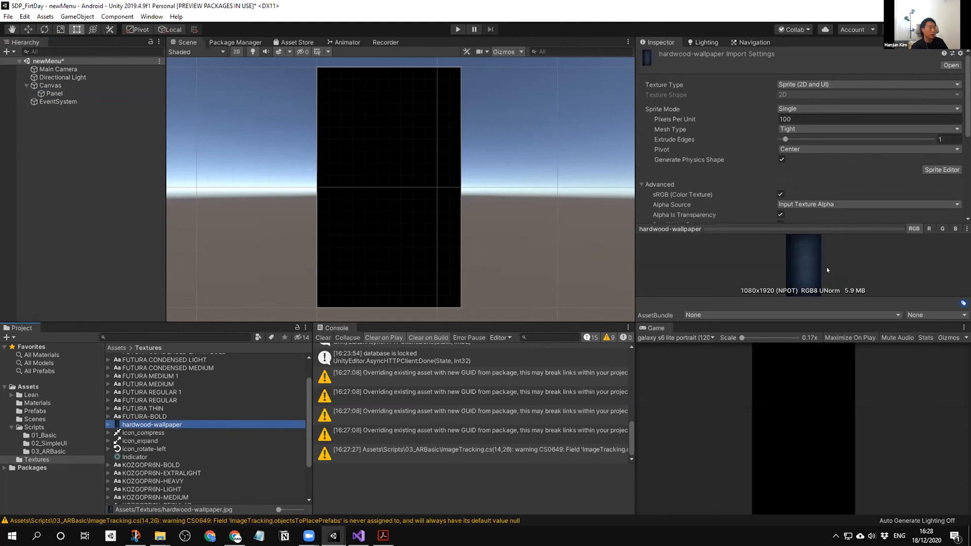
pyautogui.click(56, 101)
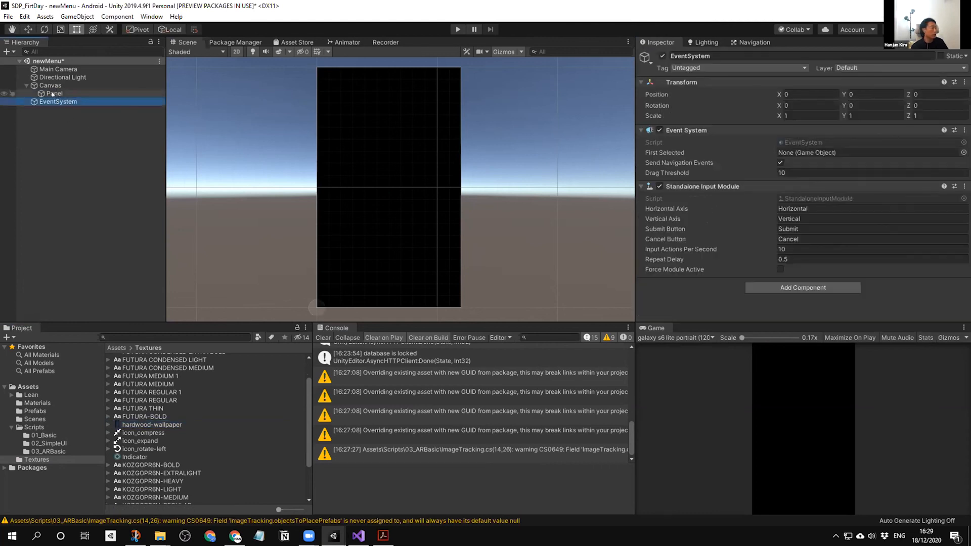
# - Set the Panel's Image colour to white, hexadecimal FFFFFF, at full opacity so the wallpaper keeps its own colours
pyautogui.click(52, 93)
pyautogui.moveTo(966, 122); pyautogui.dragTo(964, 195)
pyautogui.click(813, 125)
pyautogui.moveTo(592, 304); pyautogui.dragTo(489, 222)
pyautogui.click(652, 213)
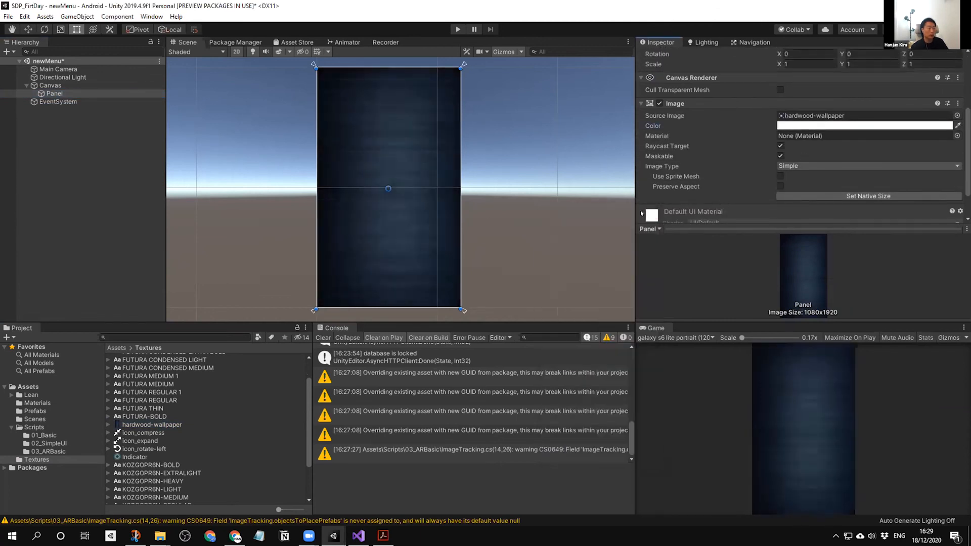
pyautogui.click(798, 126)
pyautogui.moveTo(609, 305)
pyautogui.mouseDown()
pyautogui.moveTo(577, 279)
pyautogui.moveTo(643, 256)
pyautogui.mouseUp()
pyautogui.moveTo(544, 245); pyautogui.dragTo(414, 156)
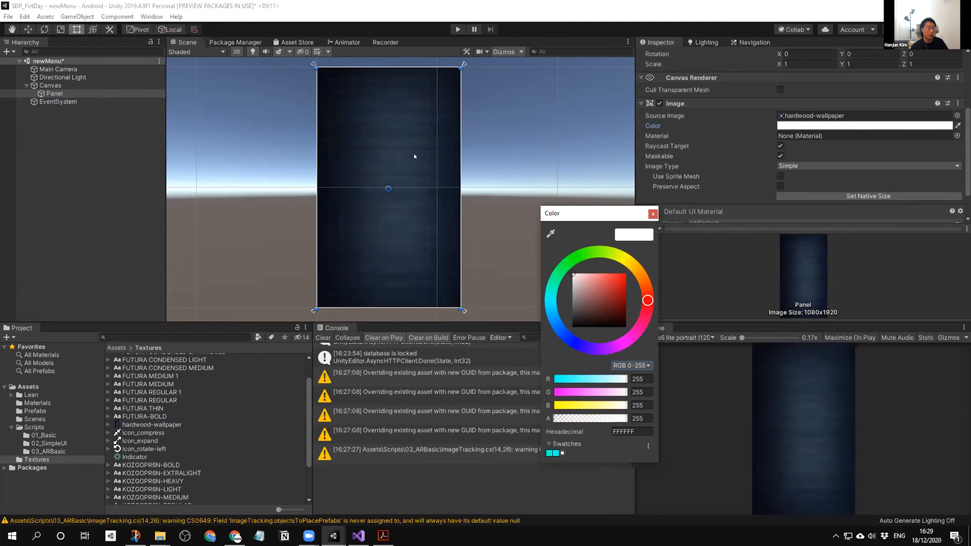
pyautogui.click(653, 214)
# - Create an empty child object named Menu under the Panel and enlarge its rectangle to about 1045 by 1610
pyautogui.click(49, 93)
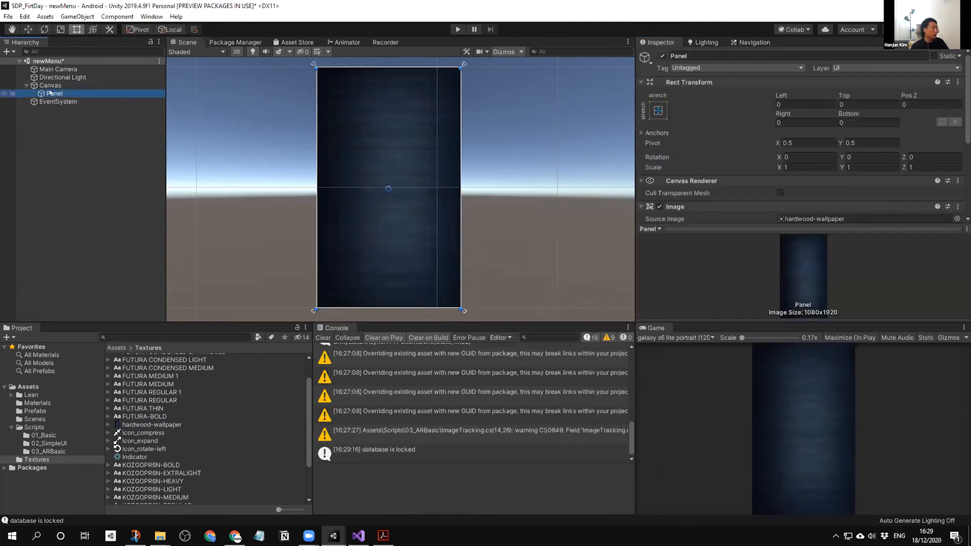
pyautogui.rightClick(50, 93)
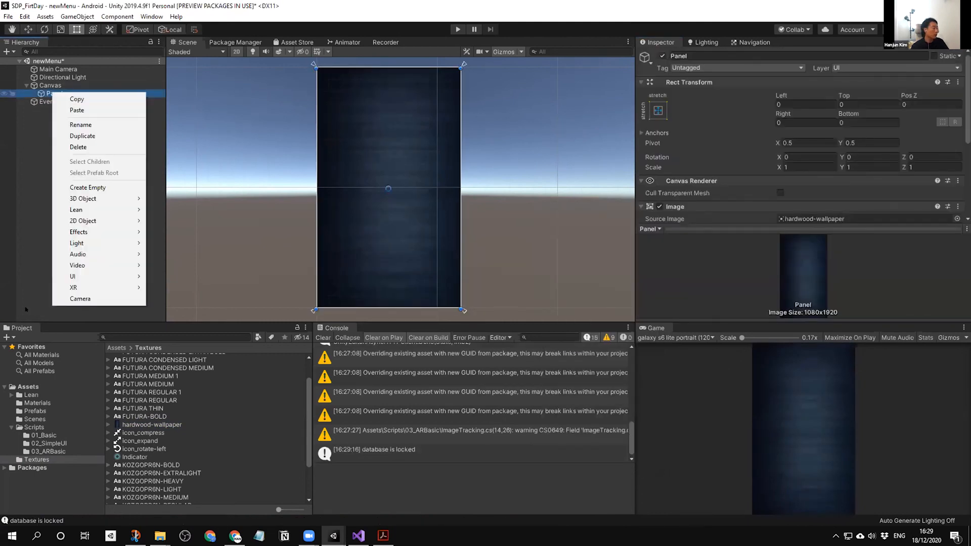
pyautogui.click(89, 188)
pyautogui.click(80, 108)
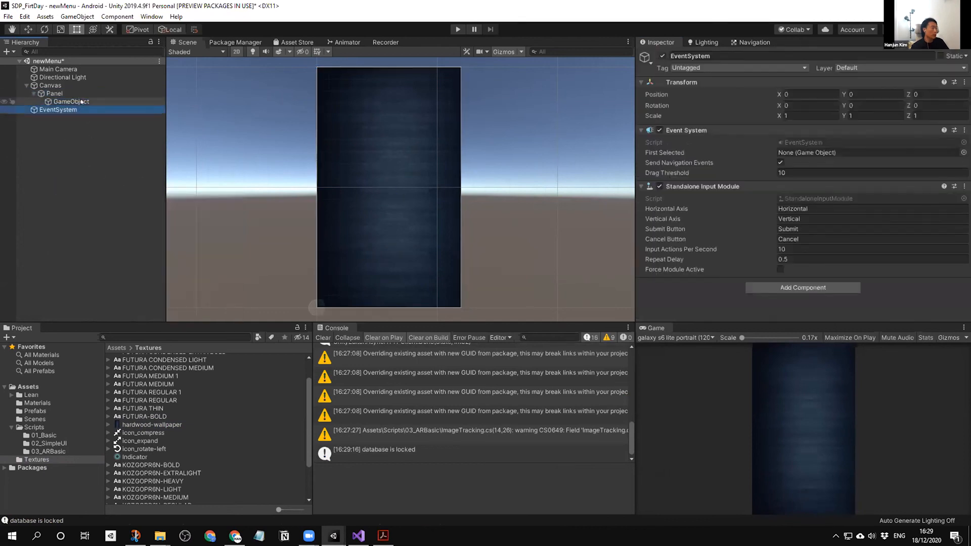
pyautogui.click(81, 101)
pyautogui.click(81, 102)
pyautogui.write('Menu')
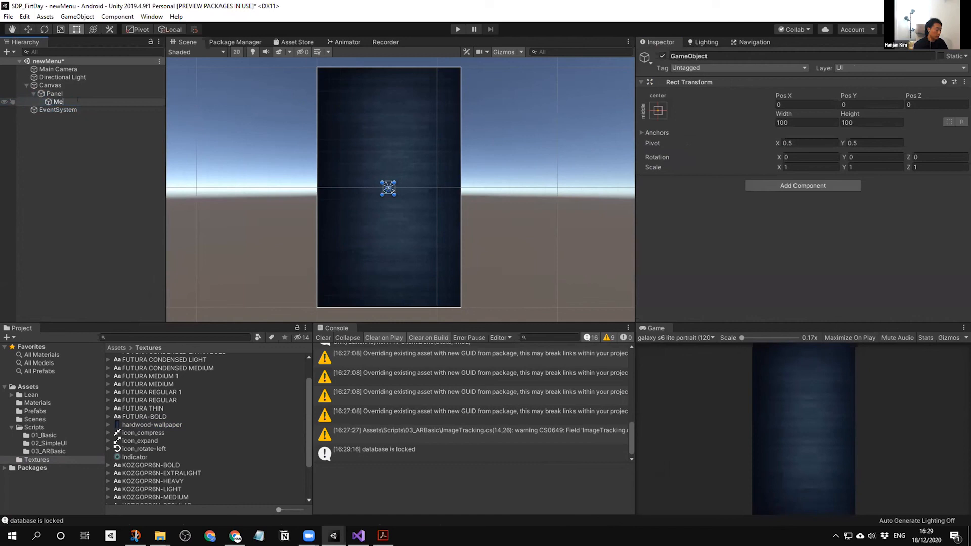
pyautogui.press('Return')
pyautogui.click(74, 122)
pyautogui.click(75, 101)
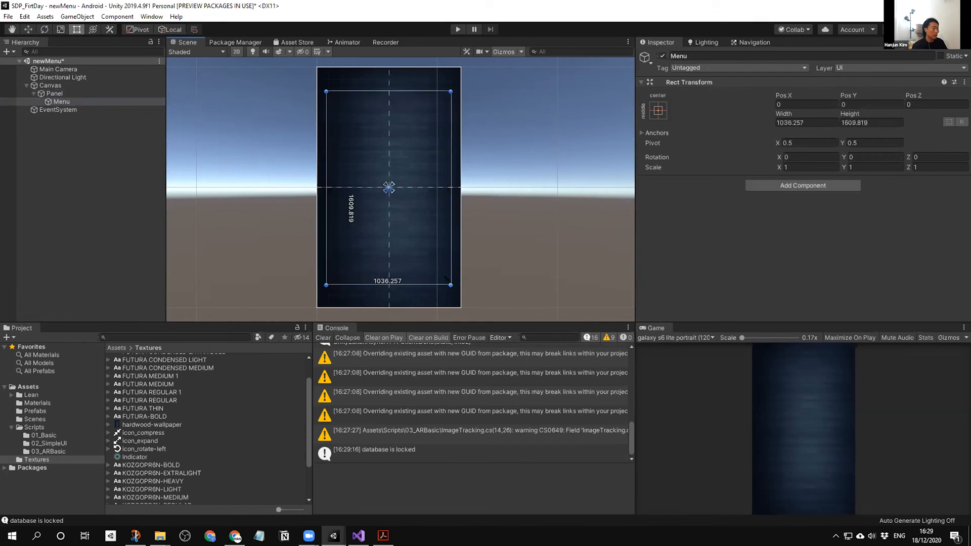
pyautogui.click(57, 118)
# - Add a UI Button inside Menu and enlarge it around its centre to about 565 by 148
pyautogui.rightClick(61, 102)
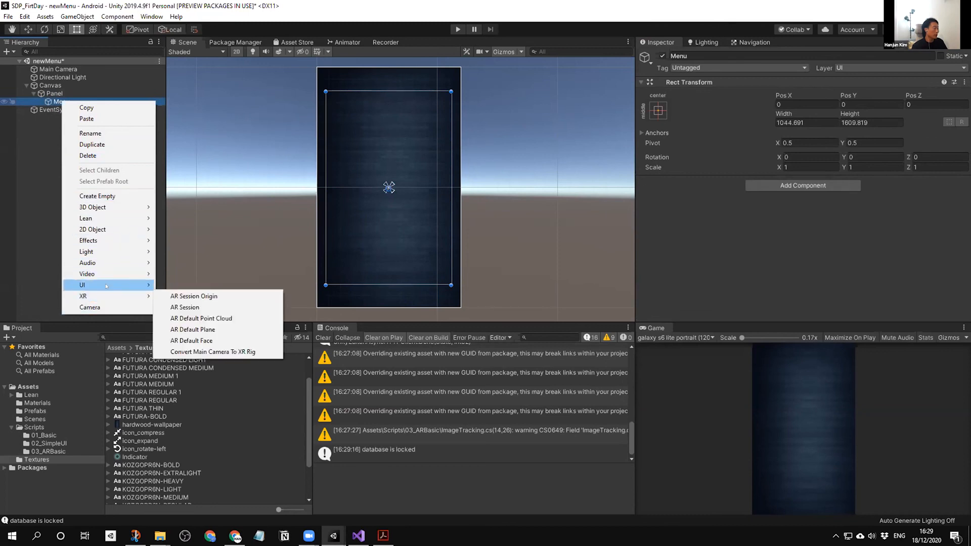
pyautogui.moveTo(127, 285)
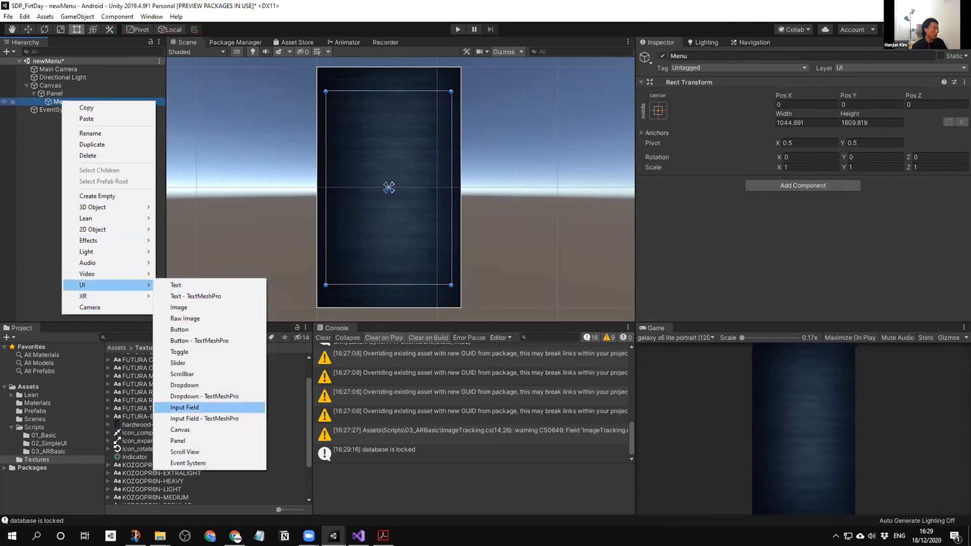
pyautogui.click(189, 332)
pyautogui.keyDown('alt'); pyautogui.moveTo(392, 188); pyautogui.dragTo(416, 192); pyautogui.keyUp('alt')
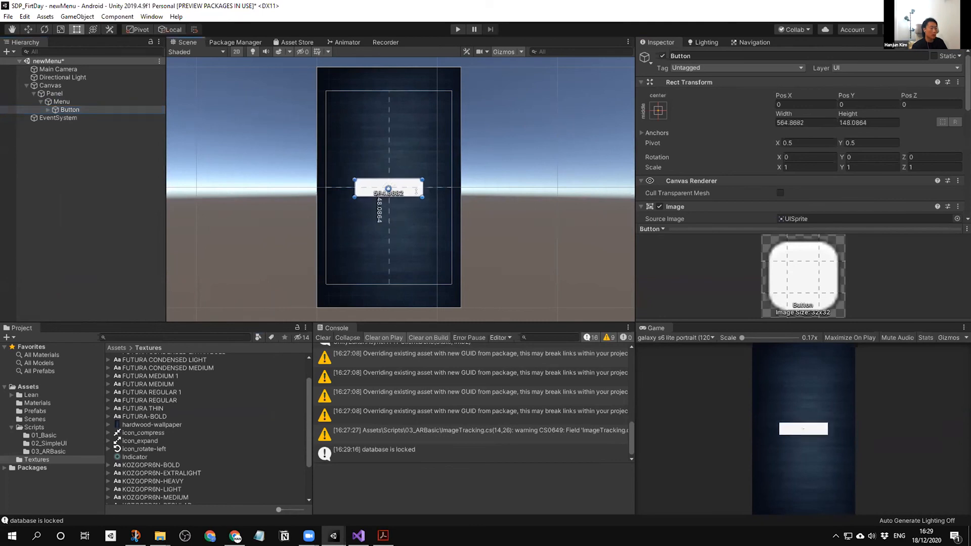
pyautogui.click(409, 191)
pyautogui.hotkey('ctrl', 'd')
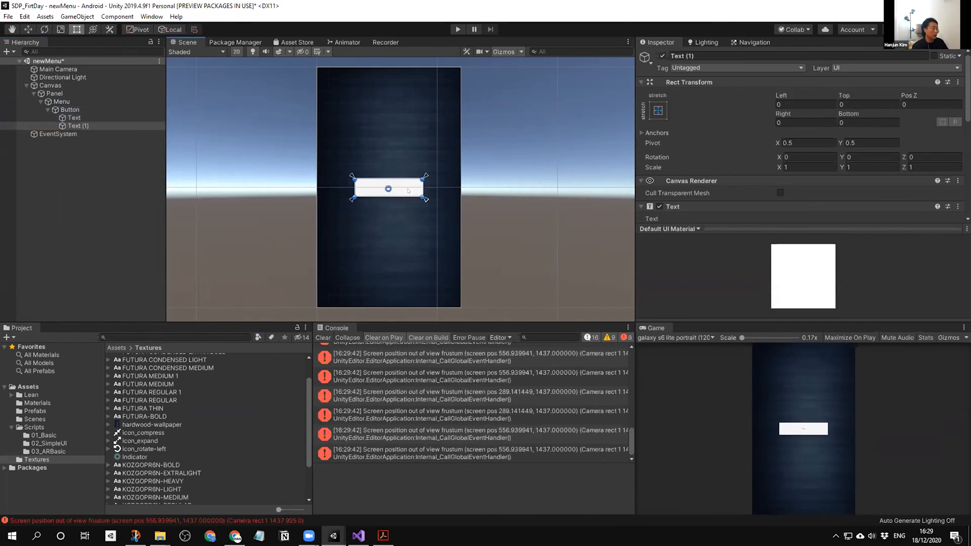
pyautogui.hotkey('ctrl', 'z')
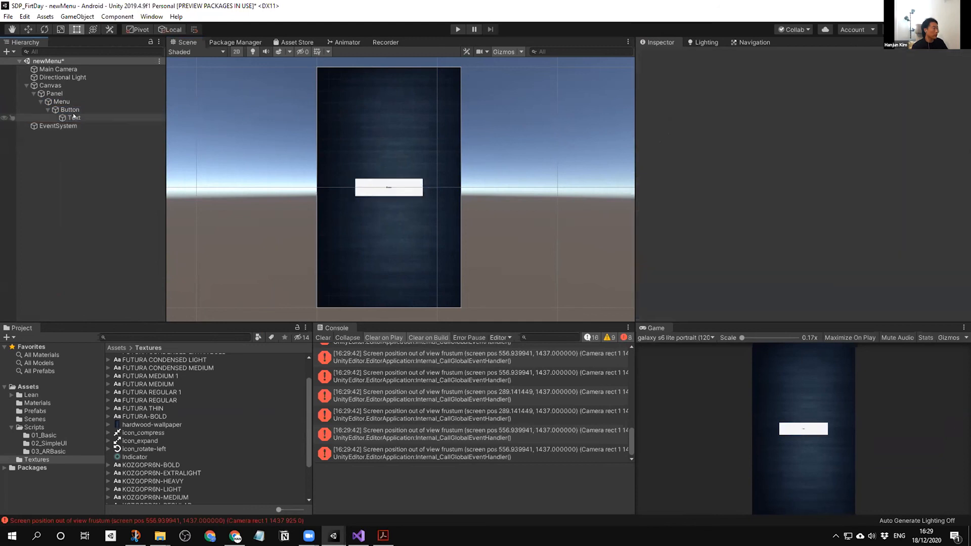
# - Change the button's label to START and set its font size to 79
pyautogui.click(69, 110)
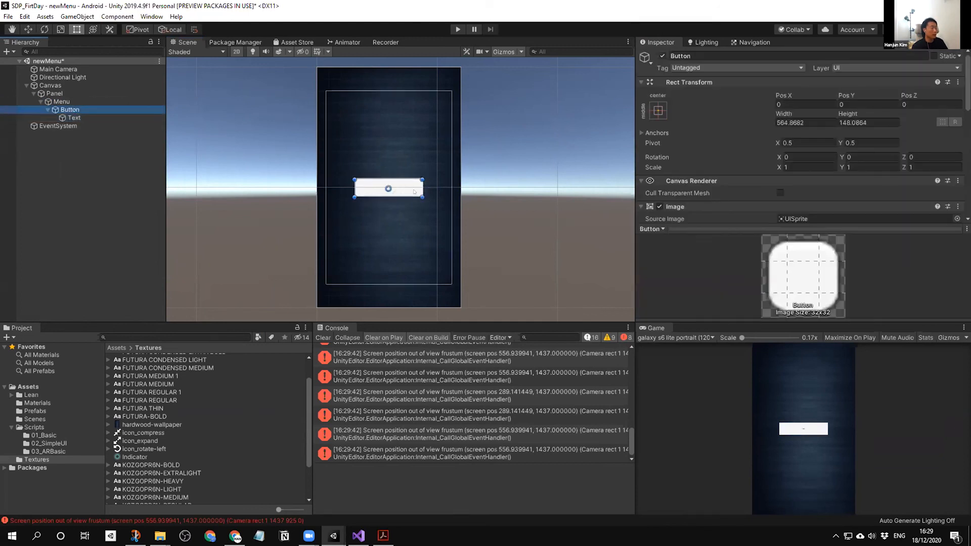
pyautogui.press('Down')
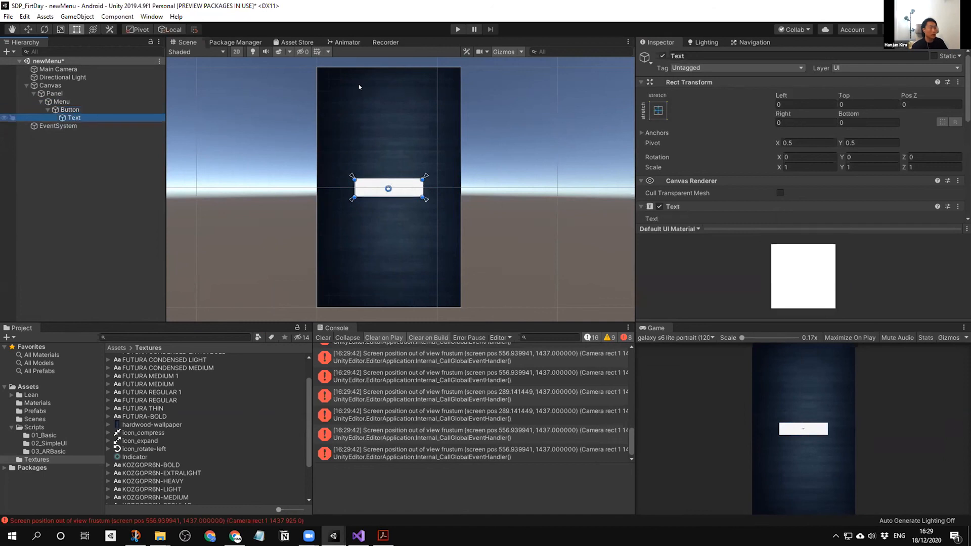
pyautogui.scroll(-7, 820, 106)
pyautogui.scroll(1, 708, 144)
pyautogui.moveTo(680, 126); pyautogui.dragTo(520, 124)
pyautogui.write('START')
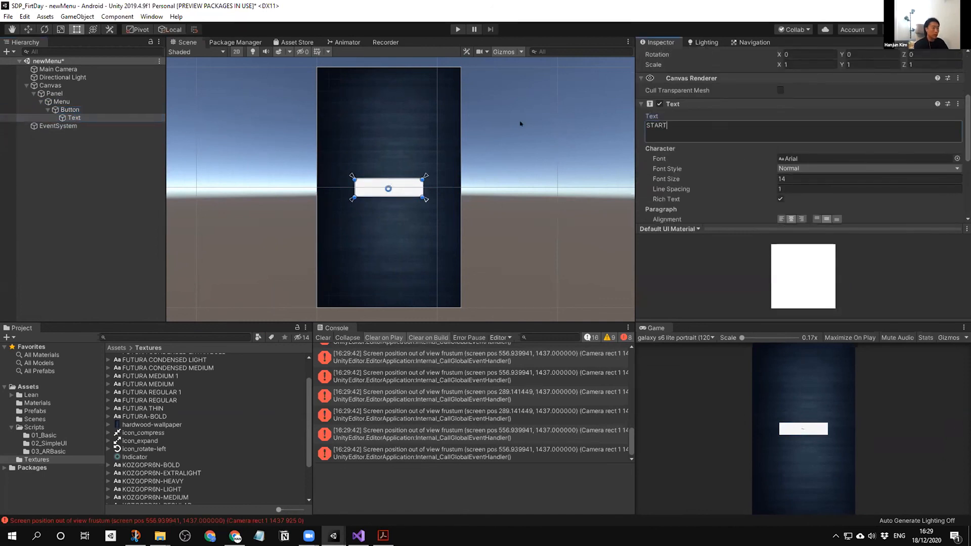
pyautogui.moveTo(661, 179); pyautogui.dragTo(700, 181)
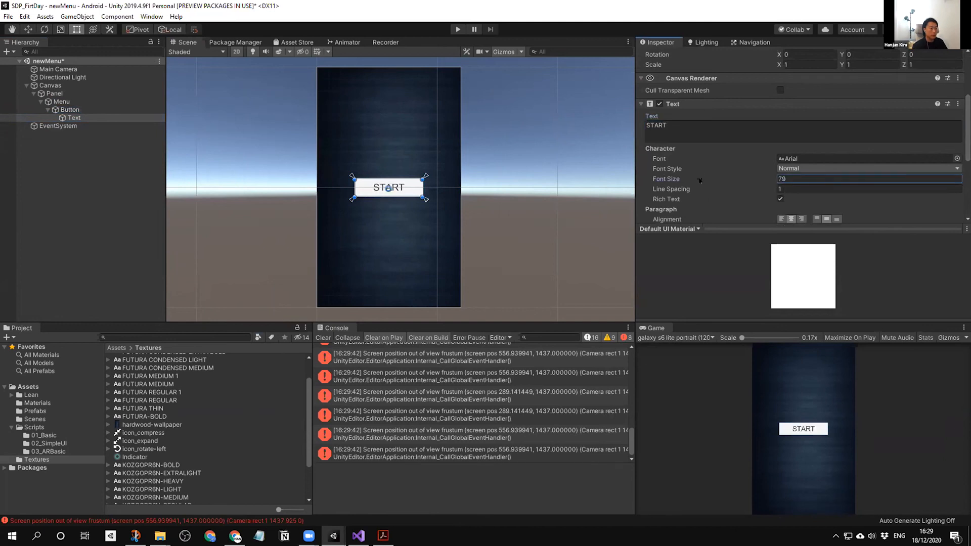
pyautogui.click(58, 158)
pyautogui.click(72, 117)
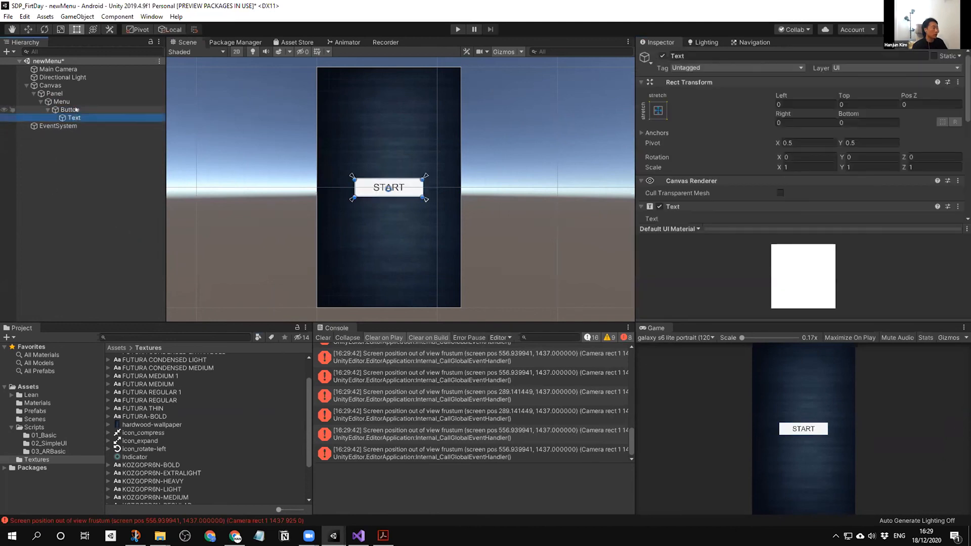
# - Lower the alpha of the button's Normal Color so its white background is mostly transparent
pyautogui.click(71, 110)
pyautogui.scroll(-6, 759, 151)
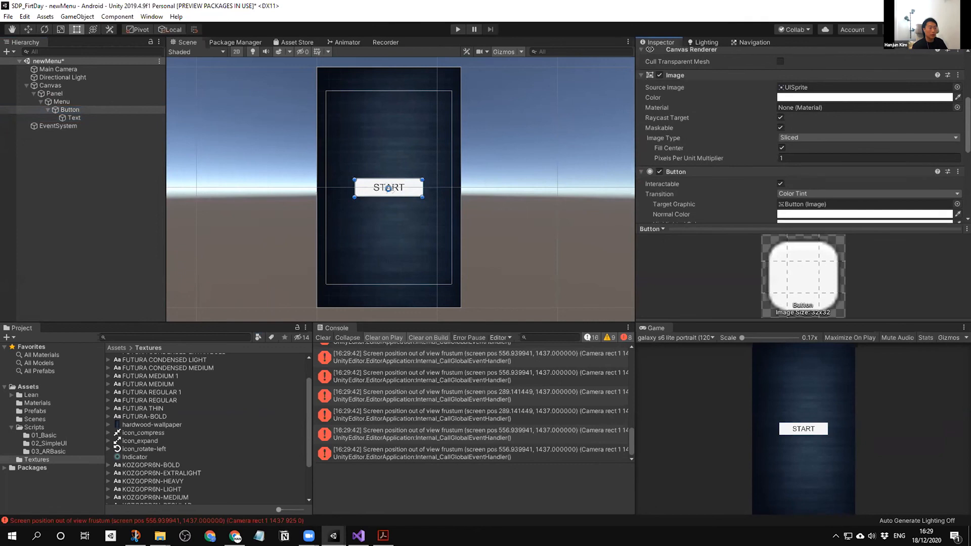
pyautogui.click(840, 183)
pyautogui.moveTo(626, 418); pyautogui.dragTo(567, 417)
pyautogui.click(652, 214)
# - Change the colour of the button's START text to white
pyautogui.click(71, 118)
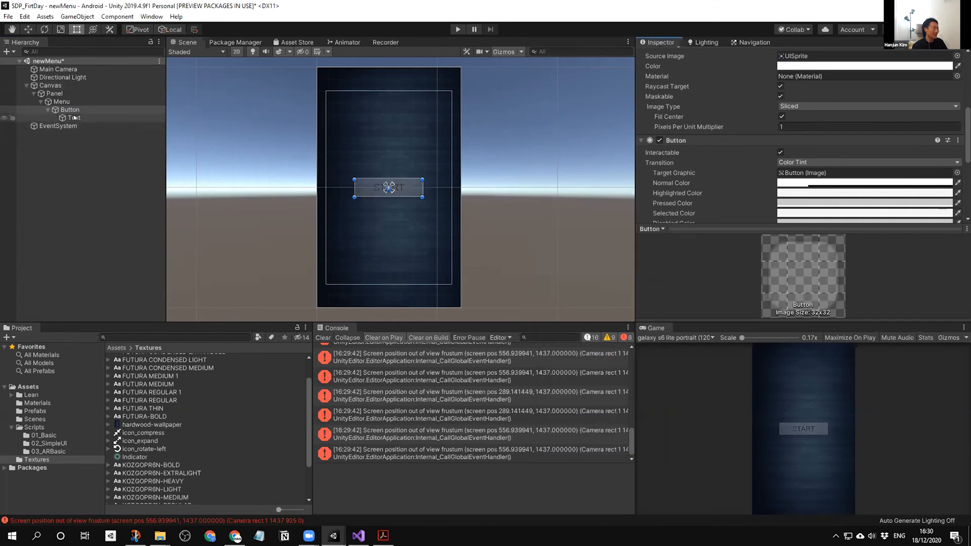
pyautogui.scroll(-3, 802, 155)
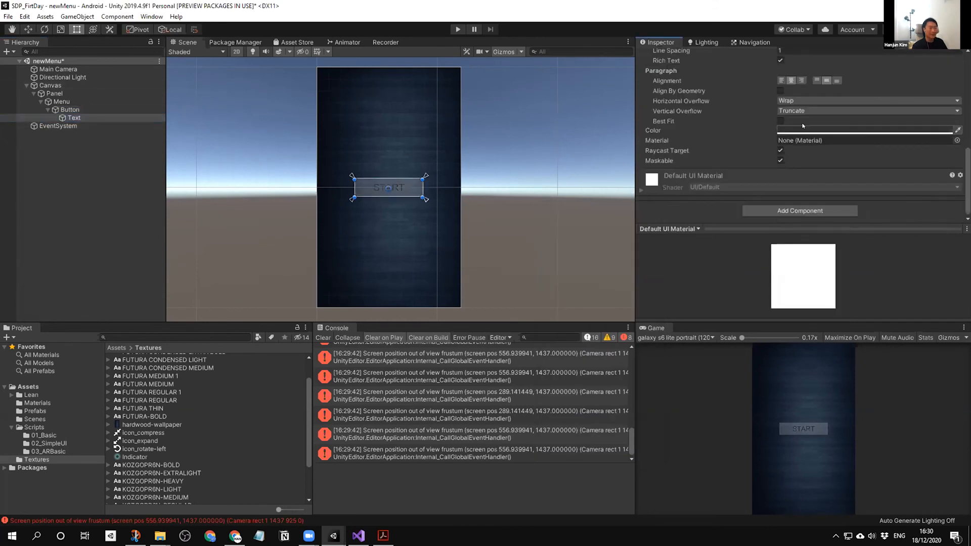
pyautogui.click(803, 130)
pyautogui.moveTo(582, 290); pyautogui.dragTo(569, 268)
pyautogui.click(653, 214)
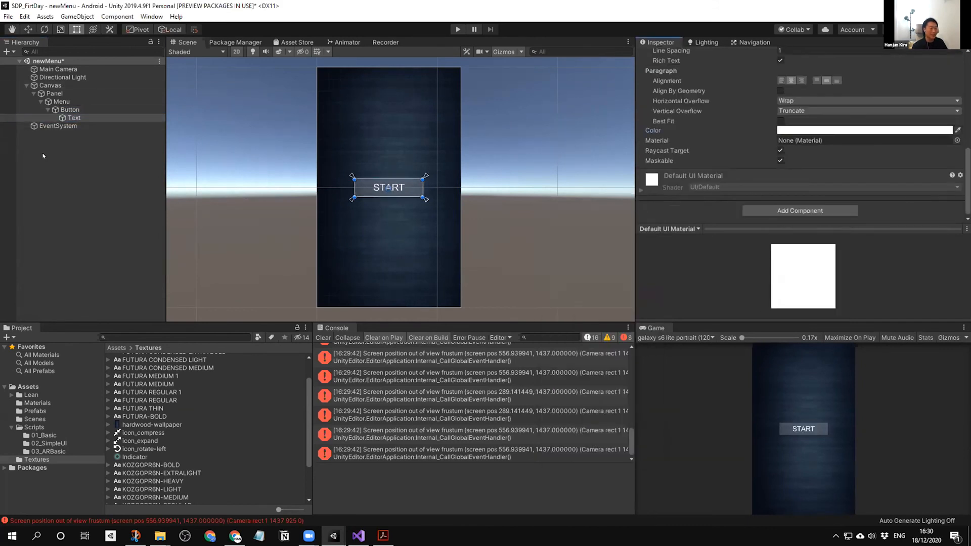
pyautogui.click(44, 157)
# - Duplicate the START button twice and move one copy above the centre to about Pos Y 342
pyautogui.click(62, 110)
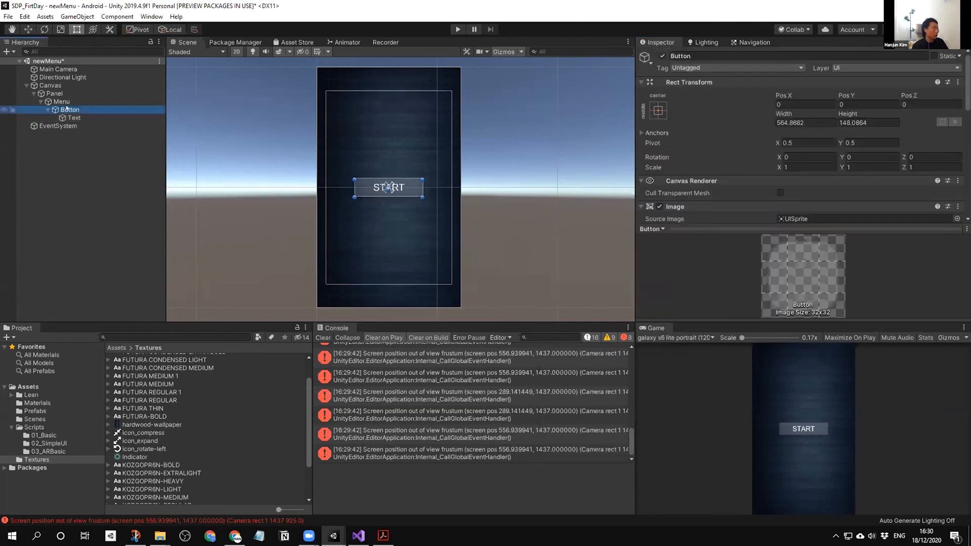
pyautogui.hotkey('ctrl', 'd')
pyautogui.hotkey('ctrl', 'd')
pyautogui.moveTo(405, 196); pyautogui.dragTo(405, 155)
pyautogui.click(351, 181)
pyautogui.click(341, 168)
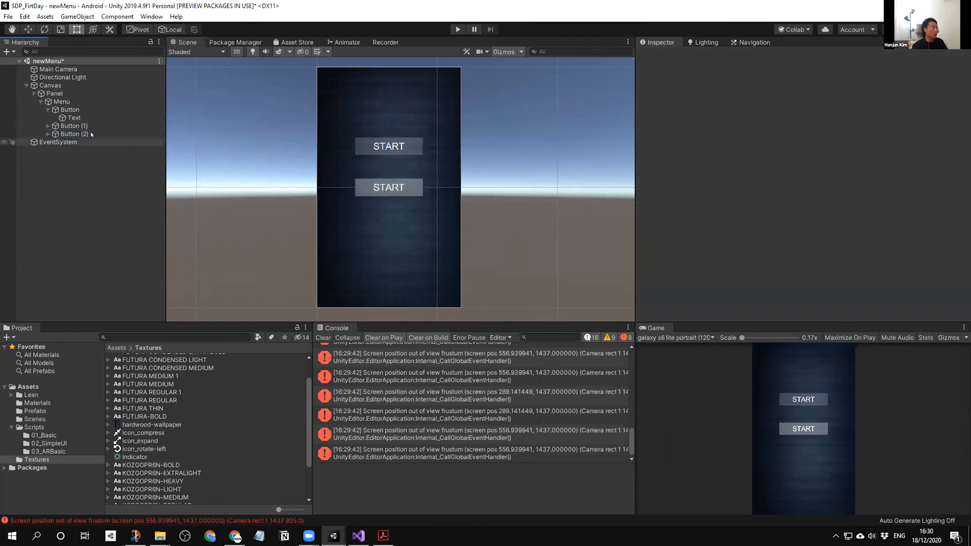
# - Move the original START button straight down below the centre button to form an evenly spaced column of three
pyautogui.moveTo(405, 149); pyautogui.dragTo(405, 228)
pyautogui.hotkey('ctrl', 'z')
pyautogui.click(412, 189)
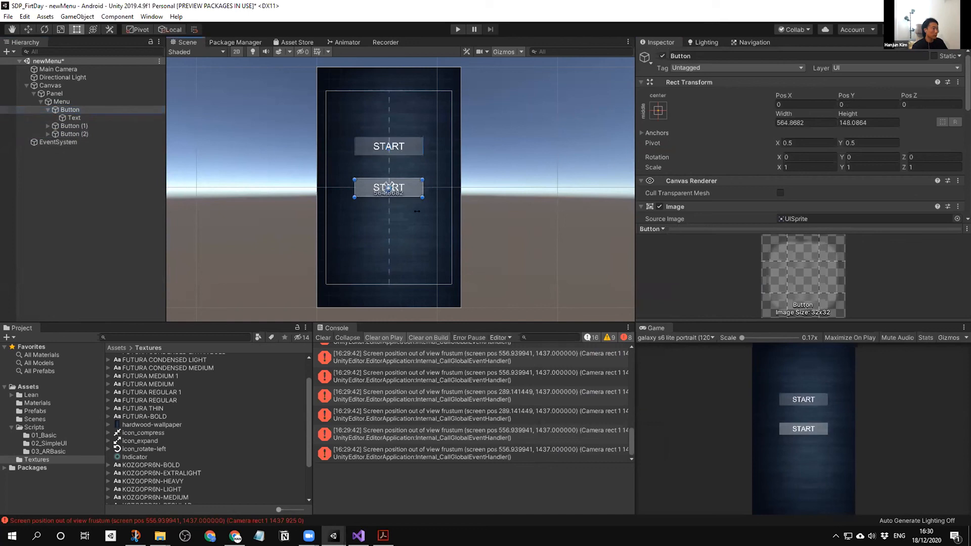
pyautogui.moveTo(414, 191); pyautogui.dragTo(413, 232)
pyautogui.click(106, 174)
# - Reorder the buttons under Menu to match their layout: Button (2) first, Button (1) second, Button last
pyautogui.click(71, 125)
pyautogui.click(69, 109)
pyautogui.moveTo(75, 132)
pyautogui.mouseDown()
pyautogui.moveTo(67, 108)
pyautogui.moveTo(71, 133)
pyautogui.moveTo(70, 116)
pyautogui.mouseUp()
pyautogui.click(74, 118)
# - Rename the uppermost button, Button (2), as StartBtn
pyautogui.click(75, 110)
pyautogui.click(74, 110)
pyautogui.write('Start')
pyautogui.write('Btm')
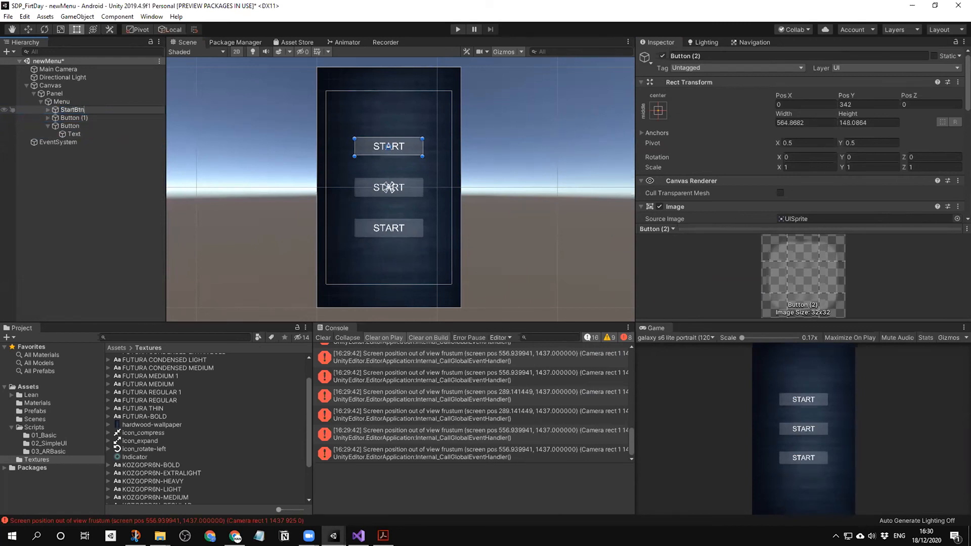
# - Rename the centre button, Button (1), as CreditBtn
pyautogui.click(388, 189)
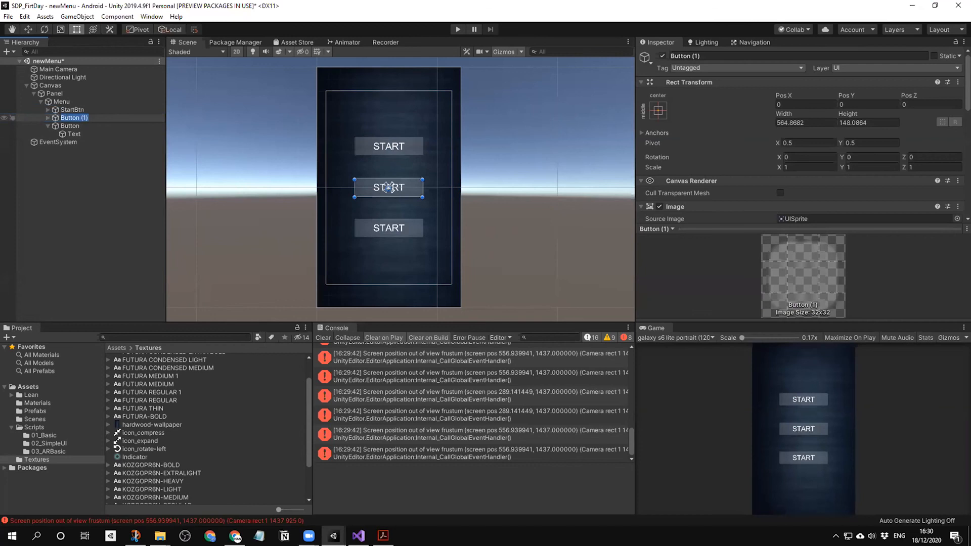
pyautogui.write('Dr')
pyautogui.write('e')
pyautogui.press('BackSpace')
pyautogui.press('BackSpace')
pyautogui.press('BackSpace')
pyautogui.write('Cre')
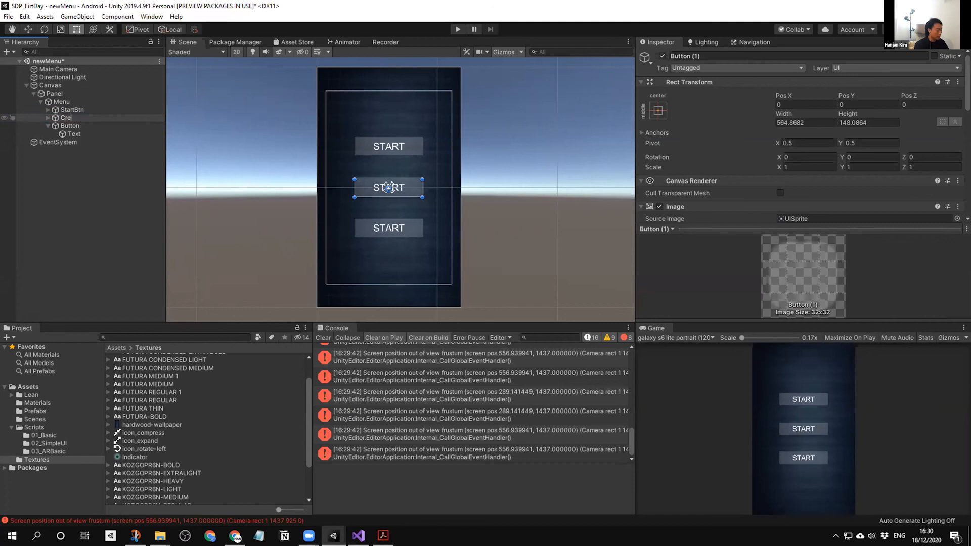
pyautogui.write('ditBtn')
pyautogui.press('Return')
# - Rename the lowest button in the Menu group as QuitBtn
pyautogui.press('Down')
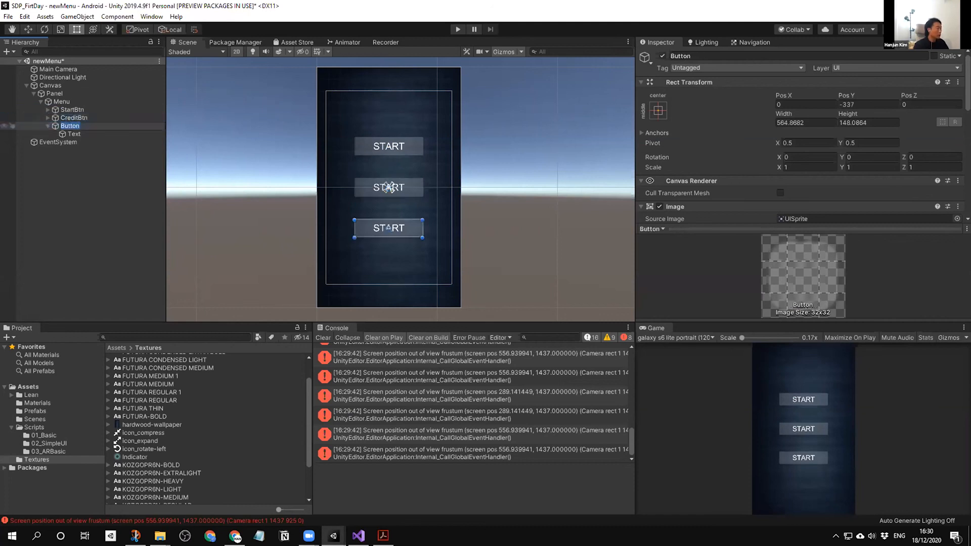
pyautogui.write('QuitBtn')
pyautogui.press('Return')
# - Change the label text of CreditBtn to CREDIT and that of QuitBtn to QUIT
pyautogui.click(48, 117)
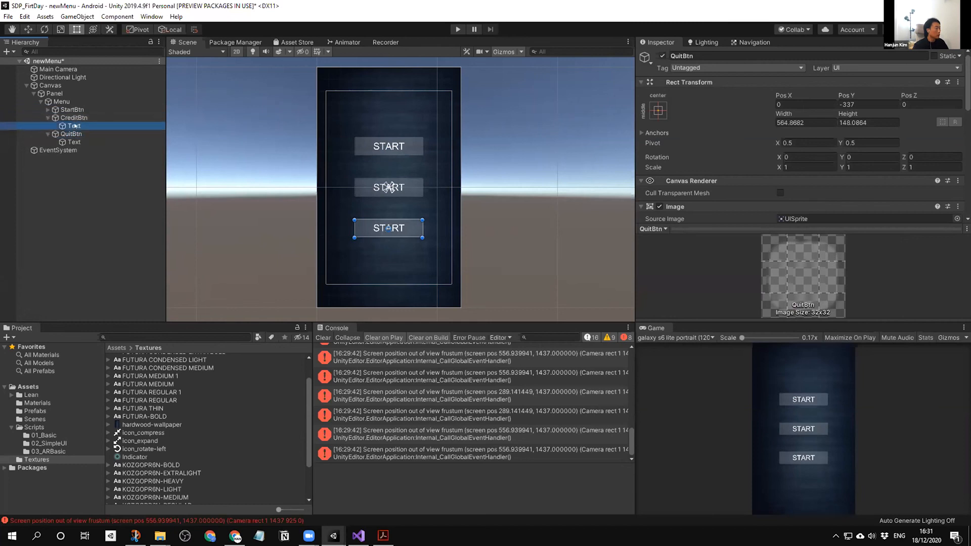
pyautogui.click(74, 125)
pyautogui.click(692, 143)
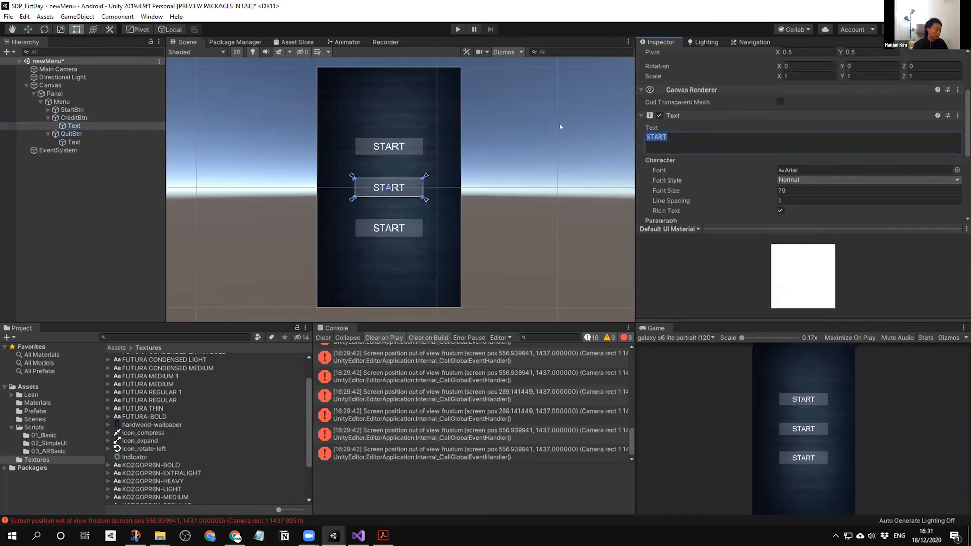
pyautogui.write('CREDIT')
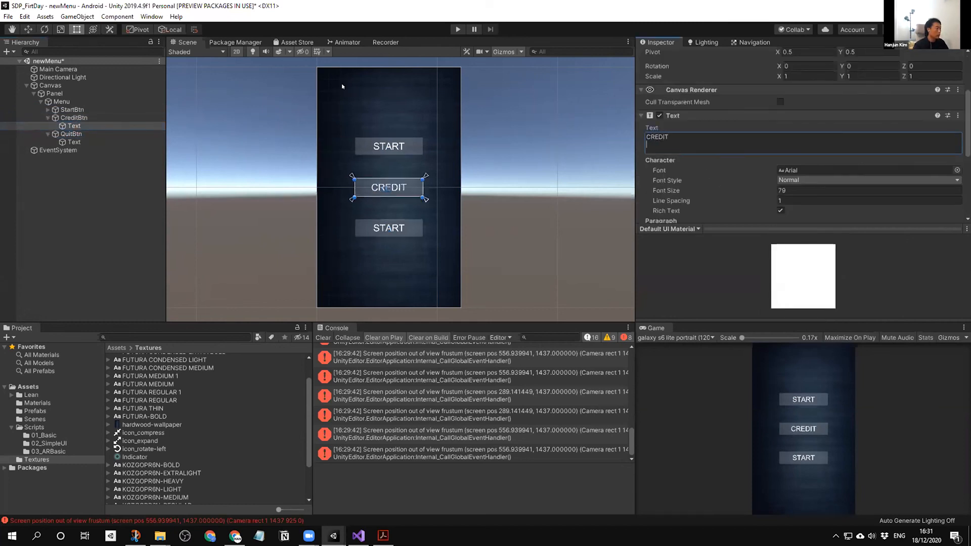
pyautogui.click(74, 141)
pyautogui.write('QUIT')
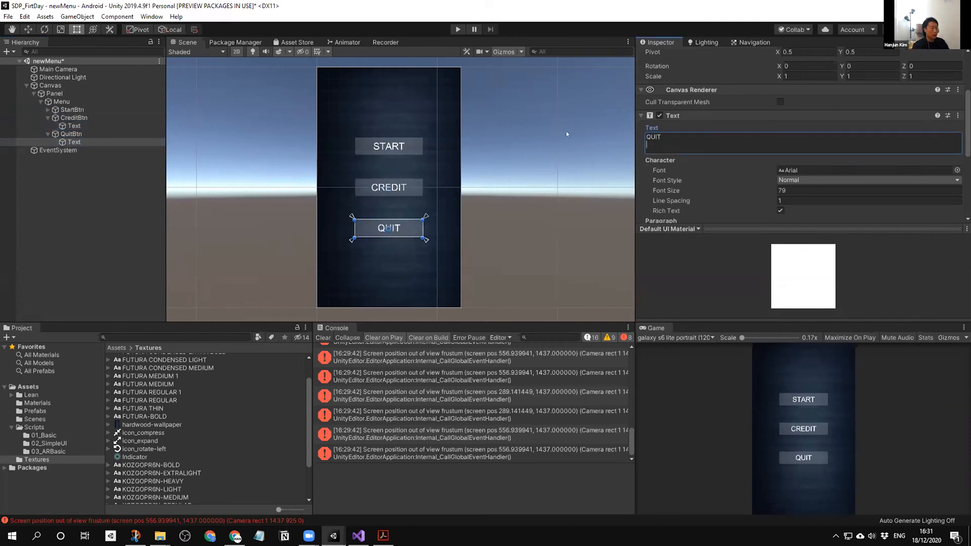
pyautogui.click(566, 131)
# - Select StartBtn and clear all messages from the console
pyautogui.click(56, 110)
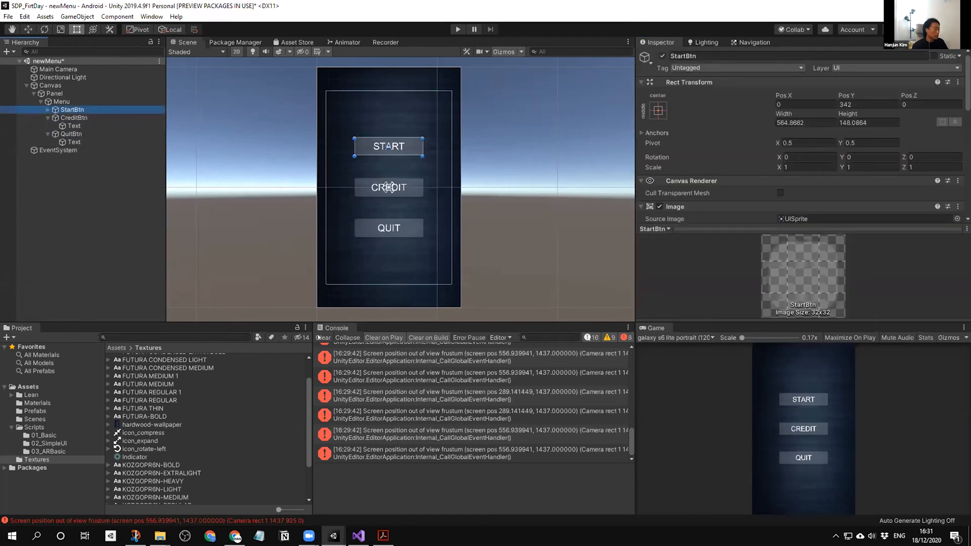
pyautogui.click(319, 338)
# - Look through the project's script folders for the menu script and preview MainMenu in 02_SimpleUI
pyautogui.click(48, 452)
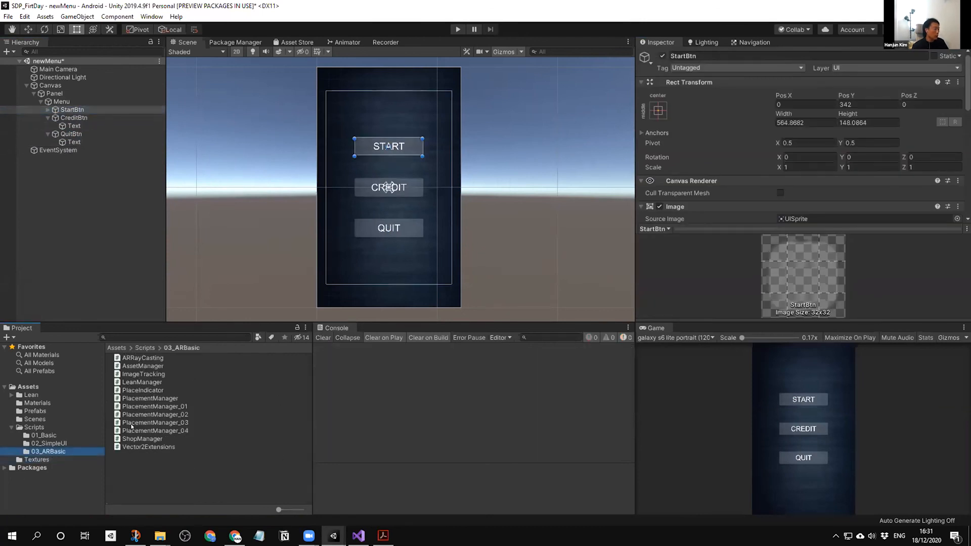
pyautogui.click(142, 383)
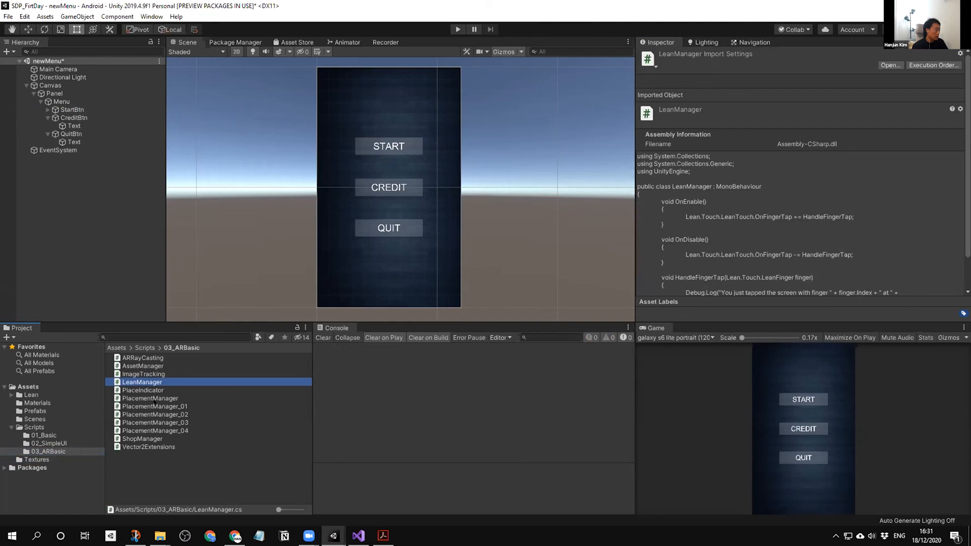
pyautogui.click(28, 426)
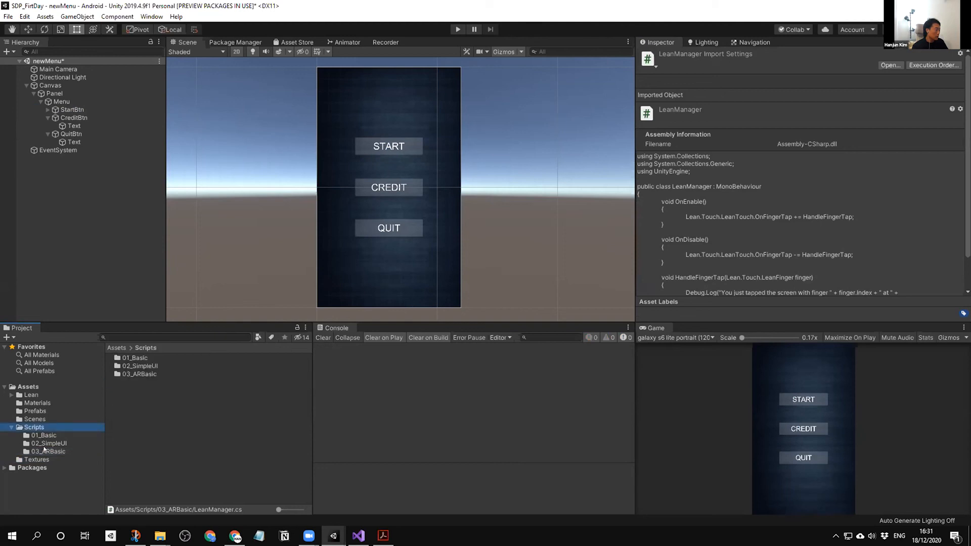
pyautogui.click(46, 451)
pyautogui.click(49, 435)
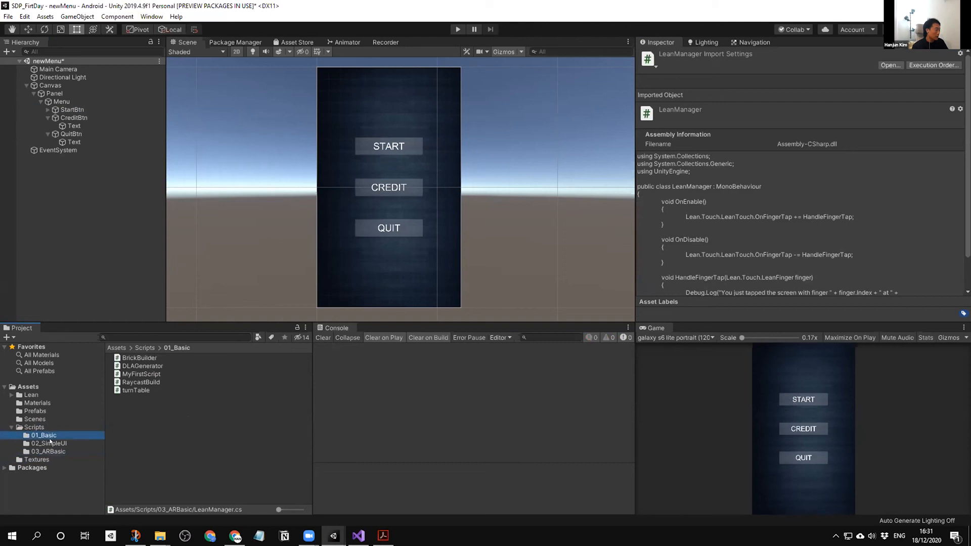
pyautogui.click(51, 443)
pyautogui.click(219, 463)
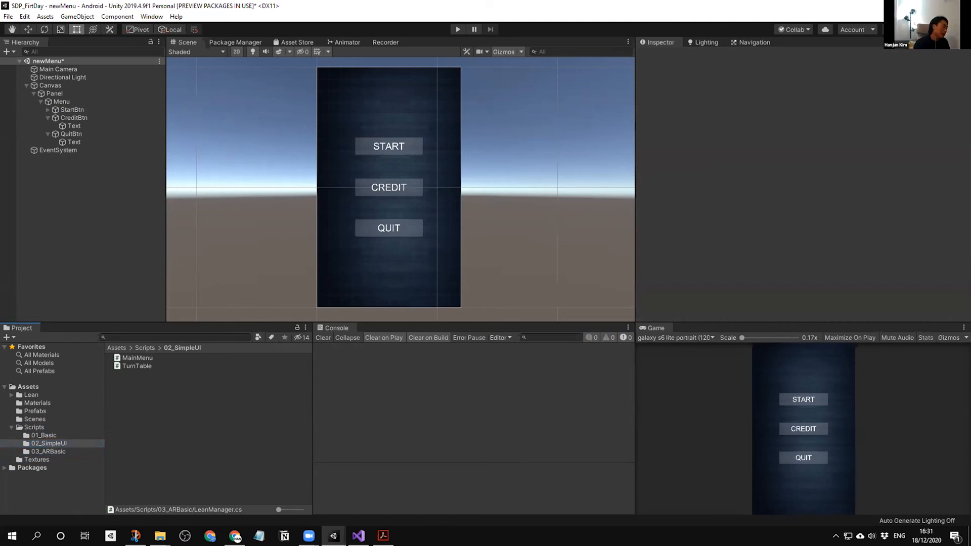
pyautogui.click(140, 359)
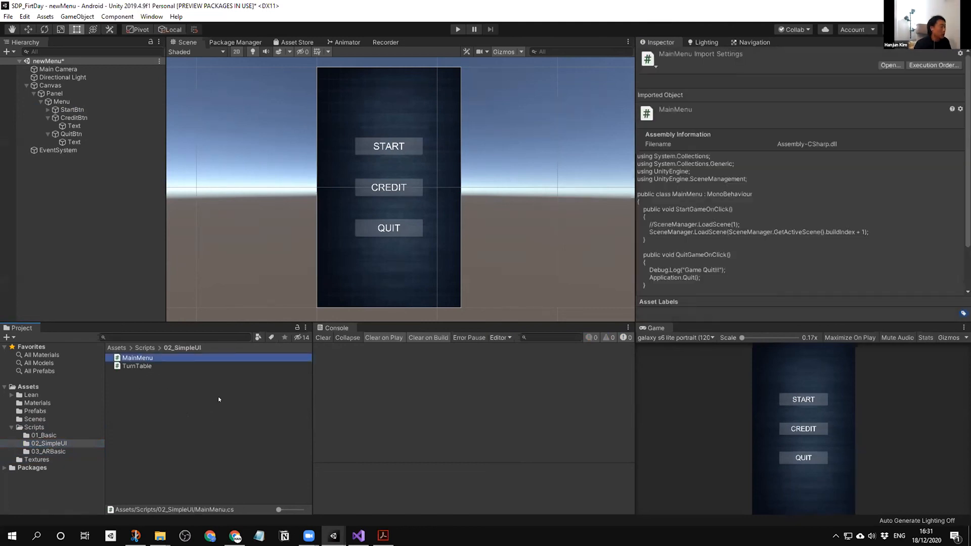
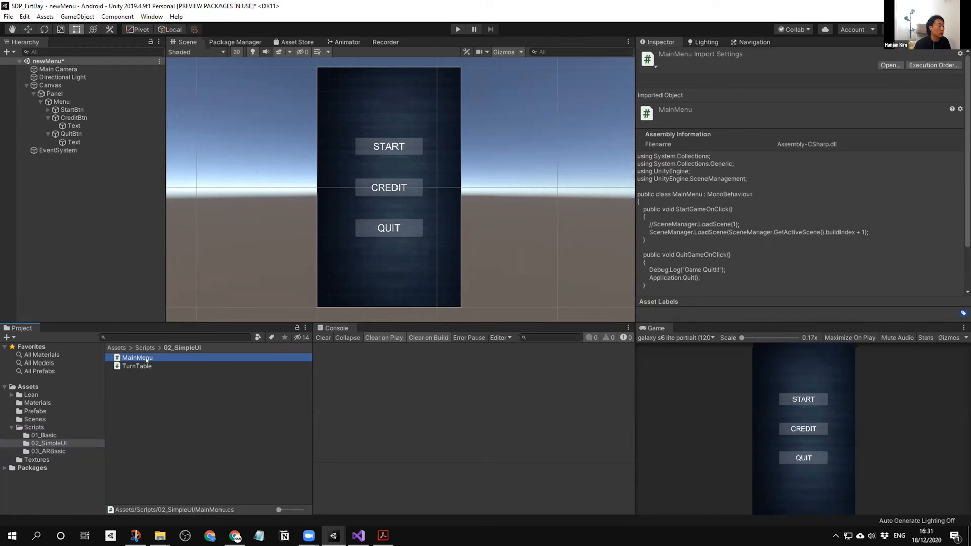
# - Switch to Visual Studio, reload the modified solution, and read the start, quit and go-to-menu click methods in MainMenu.cs
pyautogui.click(358, 535)
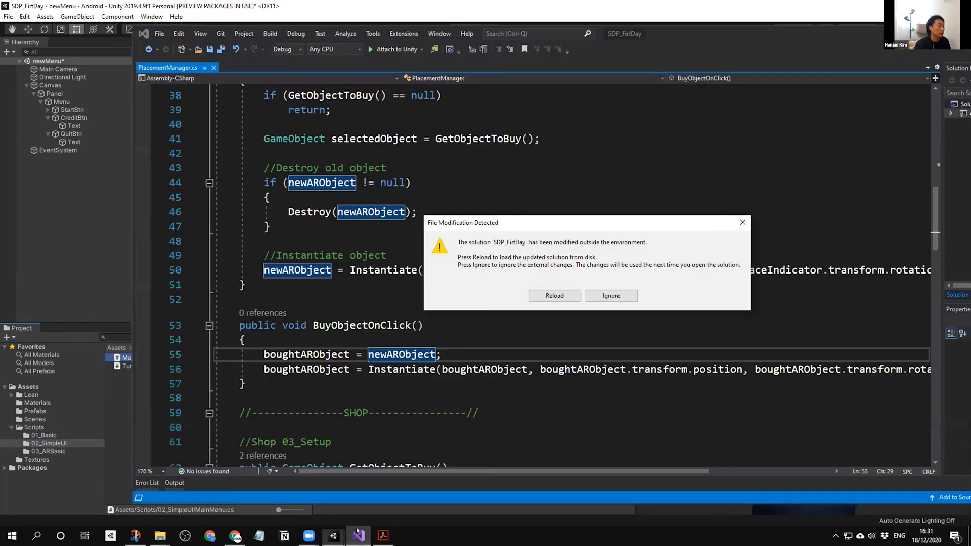
pyautogui.click(555, 295)
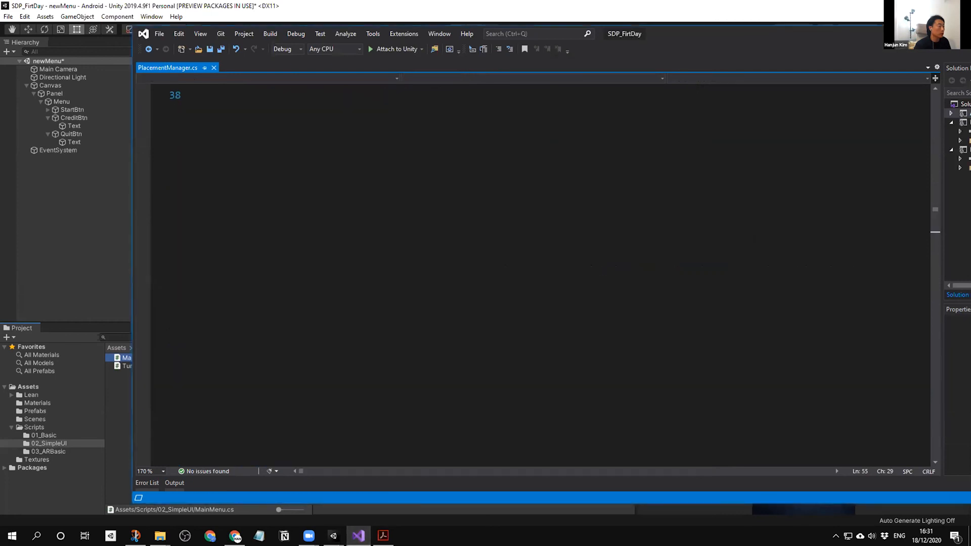
pyautogui.scroll(-3, 531, 273)
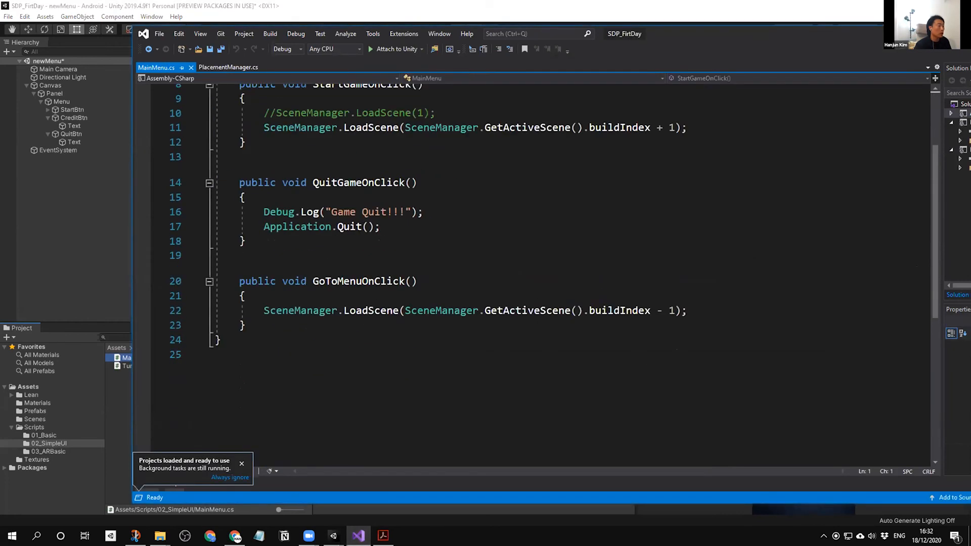
pyautogui.scroll(2, 531, 273)
pyautogui.moveTo(312, 172); pyautogui.dragTo(344, 172)
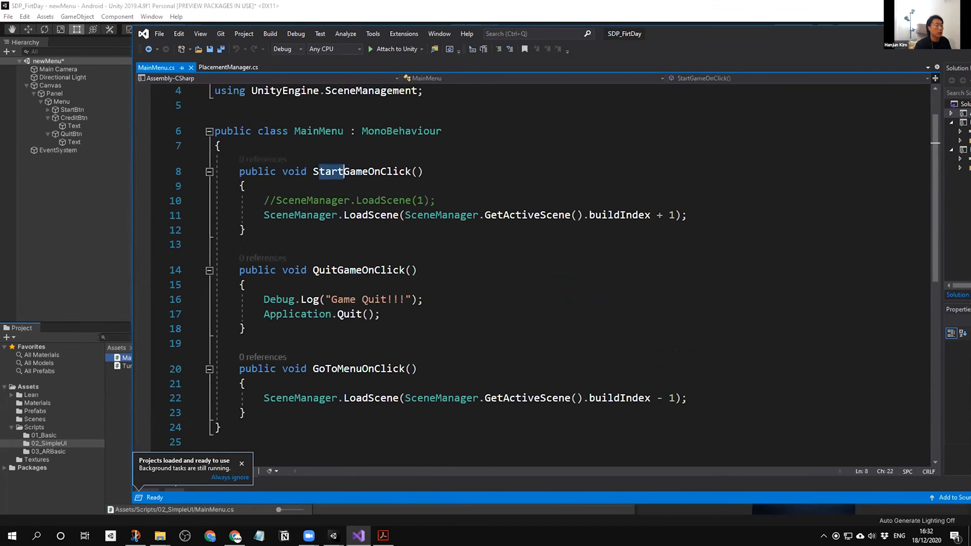
pyautogui.click(246, 186)
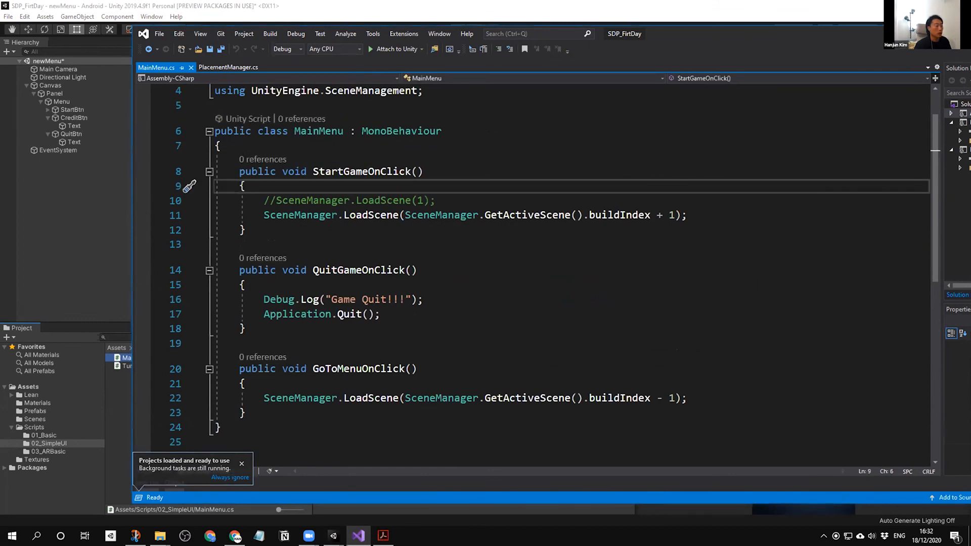
pyautogui.click(243, 343)
pyautogui.click(246, 384)
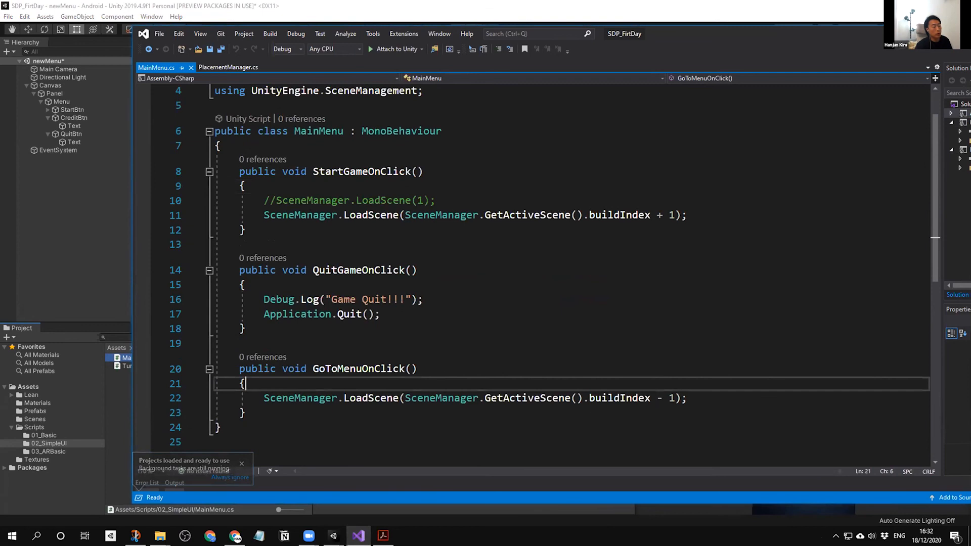
# - Examine the SceneManagement import and how the LoadScene calls use buildIndex in MainMenu.cs
pyautogui.scroll(1, 327, 253)
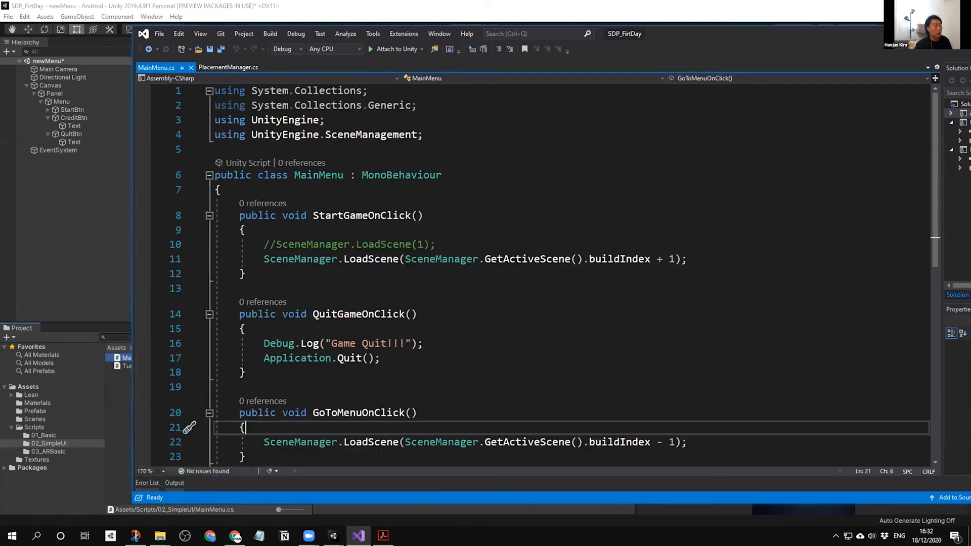
pyautogui.moveTo(423, 135); pyautogui.dragTo(326, 135)
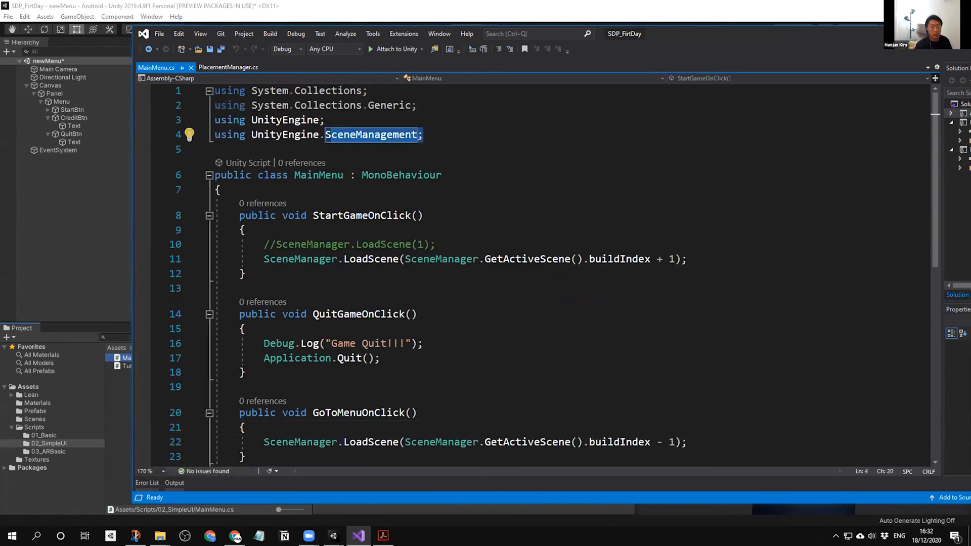
pyautogui.click(350, 259)
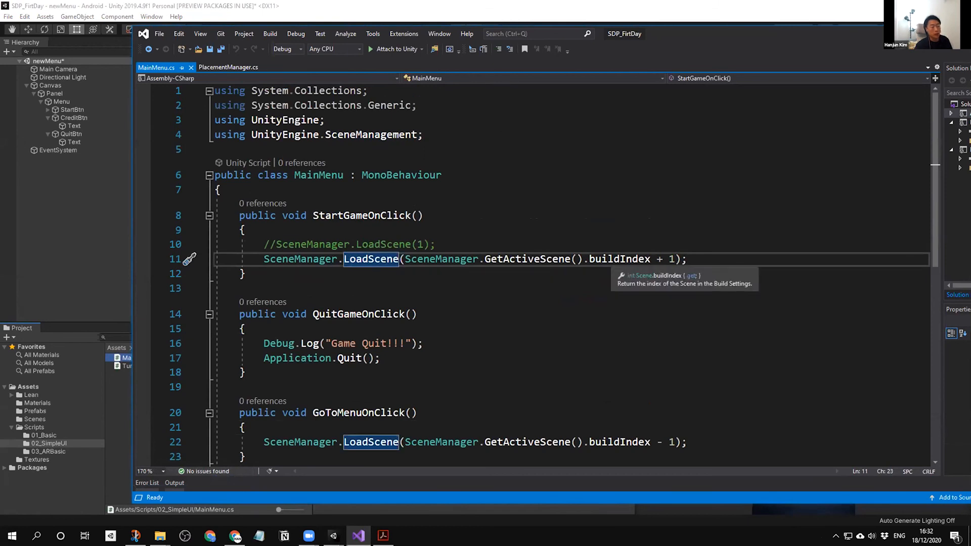
pyautogui.click(650, 259)
pyautogui.click(247, 427)
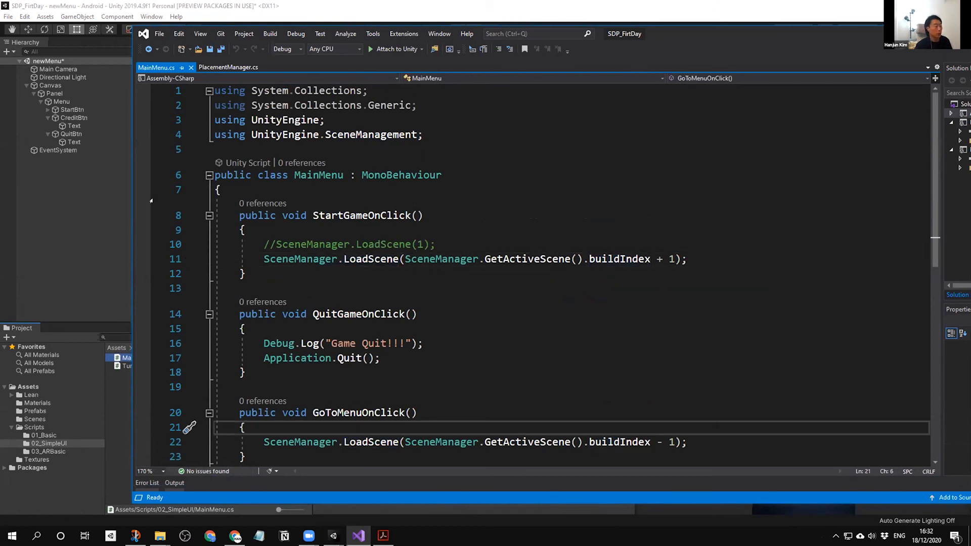
# - Switch back to Unity and add the newMenu and ARBasic scenes, in that order, to the build's scene list
pyautogui.click(59, 227)
pyautogui.click(8, 17)
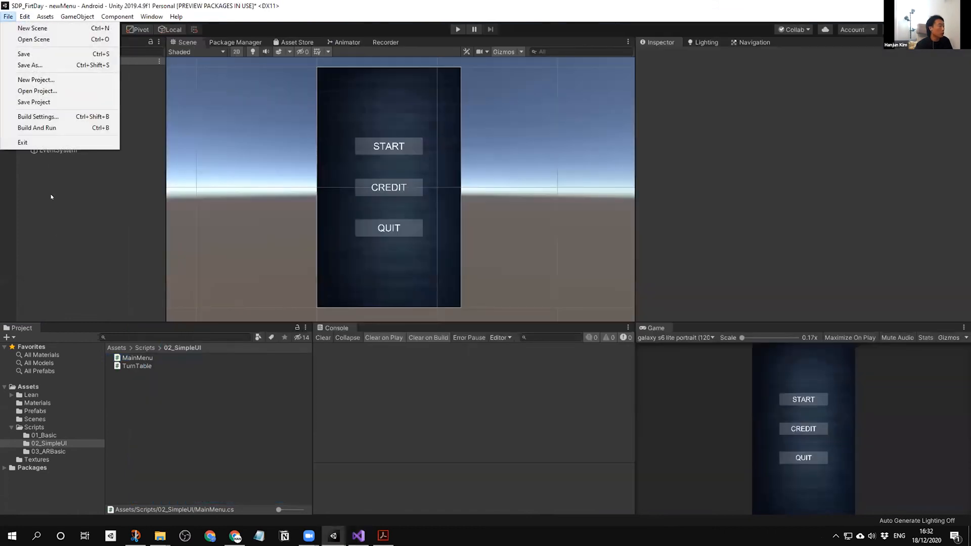
pyautogui.click(39, 117)
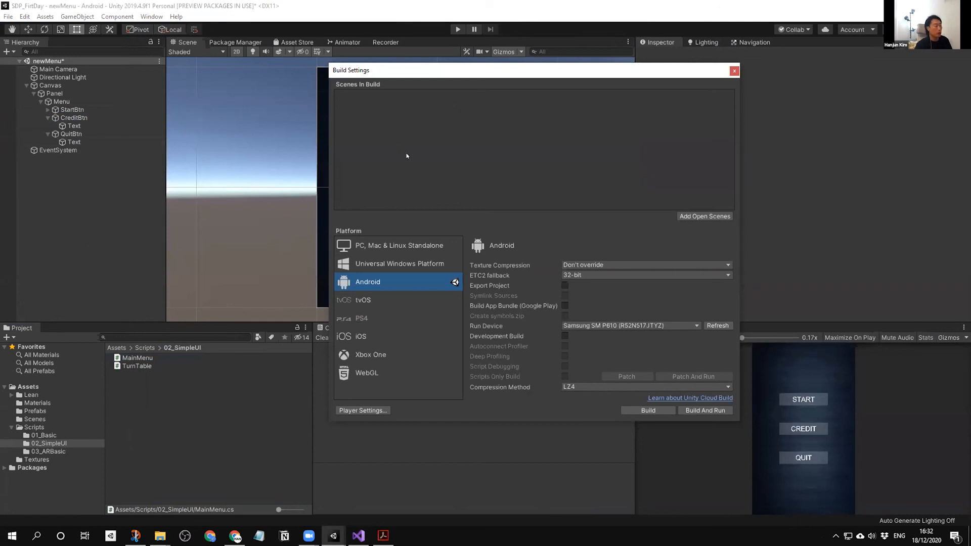
pyautogui.click(34, 417)
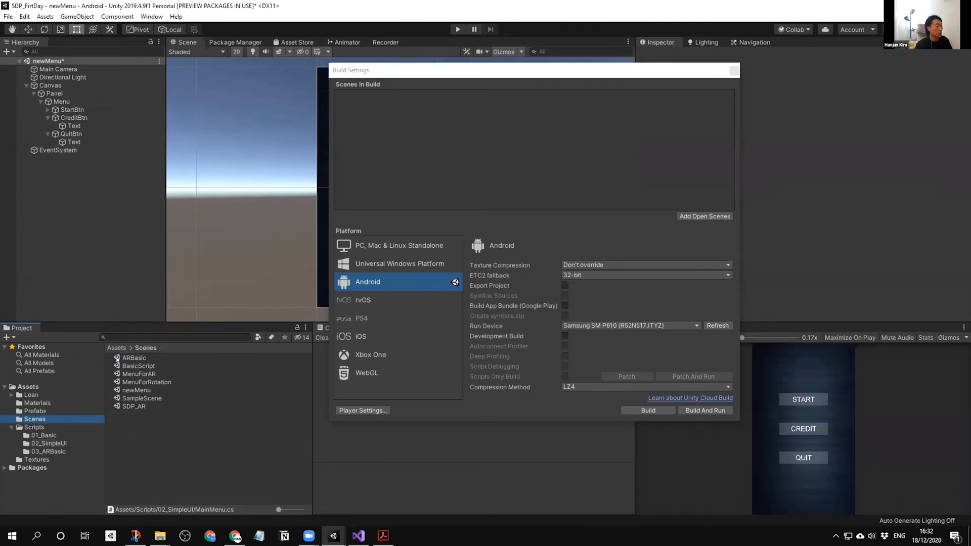
pyautogui.moveTo(139, 391); pyautogui.dragTo(411, 150)
pyautogui.moveTo(133, 358); pyautogui.dragTo(477, 149)
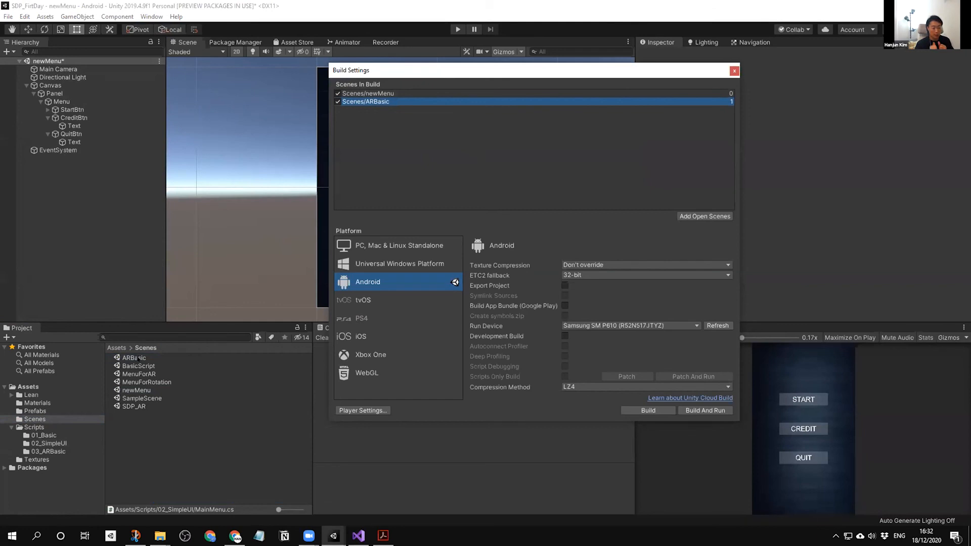
# - Compare the build indices of newMenu and ARBasic in the build's scene list
pyautogui.click(375, 95)
pyautogui.click(376, 103)
pyautogui.click(384, 94)
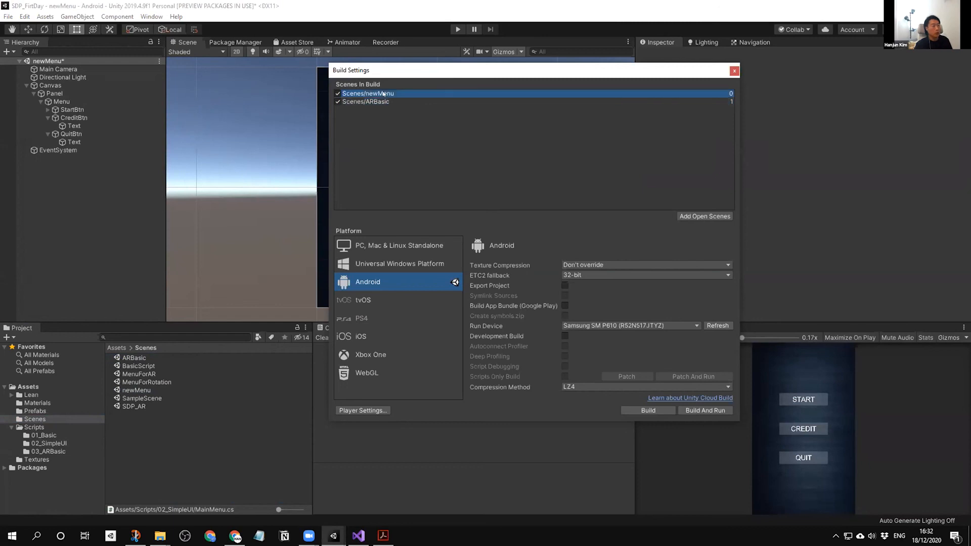
pyautogui.click(730, 102)
pyautogui.click(730, 96)
pyautogui.click(730, 101)
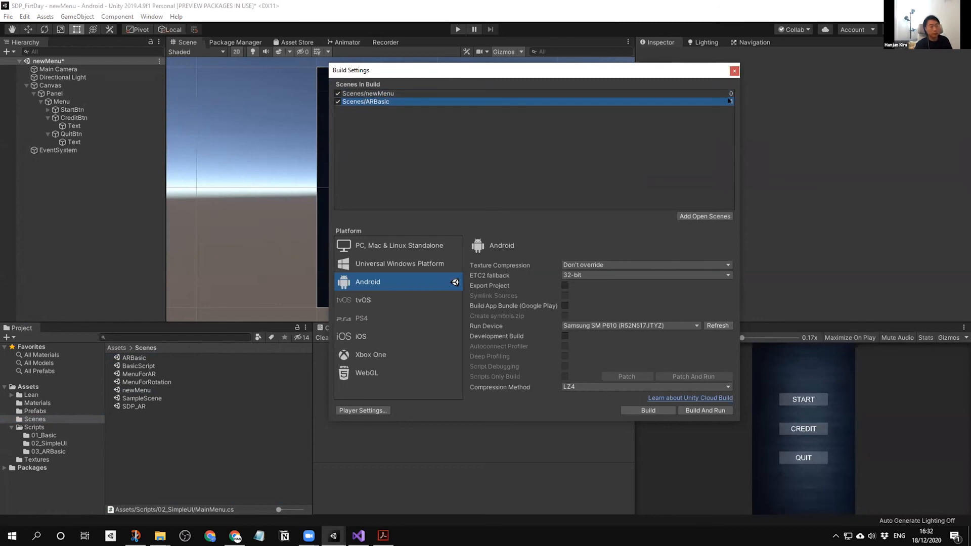
pyautogui.click(730, 94)
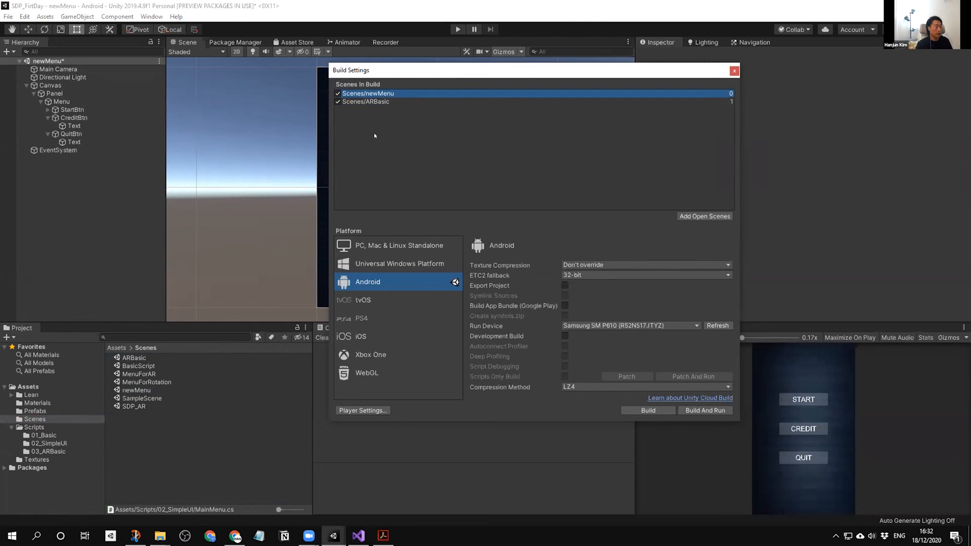
# - Compare the buildIndex + 1 call in MainMenu.cs with the build's scene order, viewing Visual Studio alongside the build settings
pyautogui.click(358, 536)
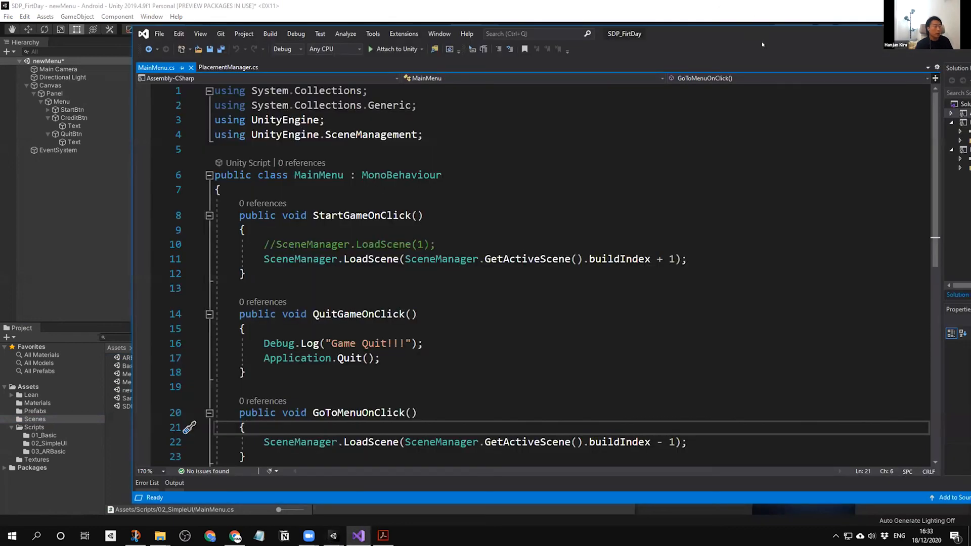
pyautogui.moveTo(762, 44); pyautogui.dragTo(798, 238)
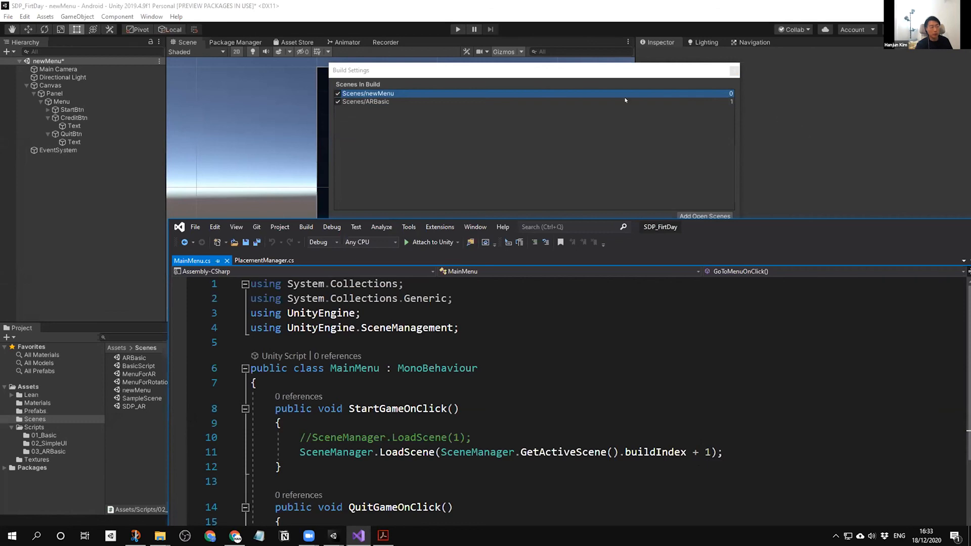
pyautogui.doubleClick(833, 229)
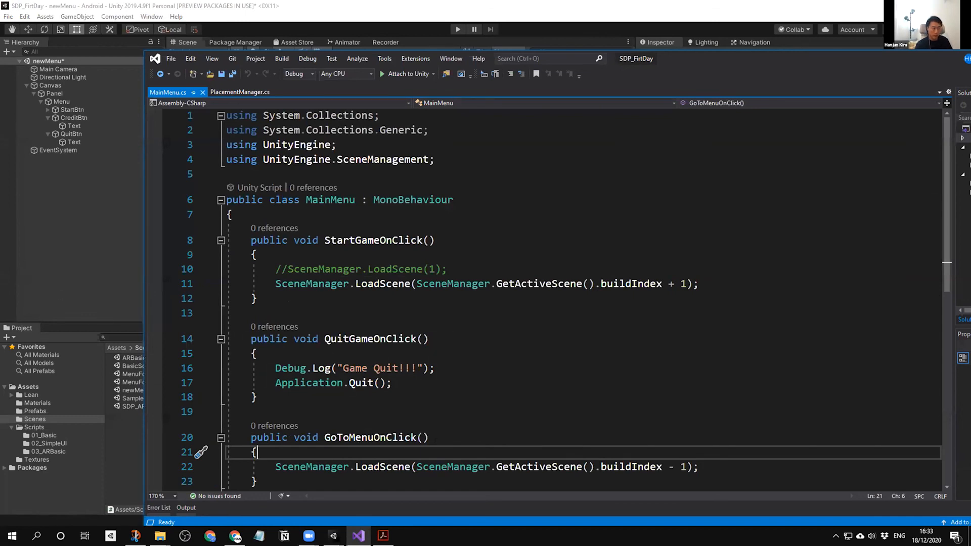
# - Return to Unity and save the newMenu scene
pyautogui.click(42, 213)
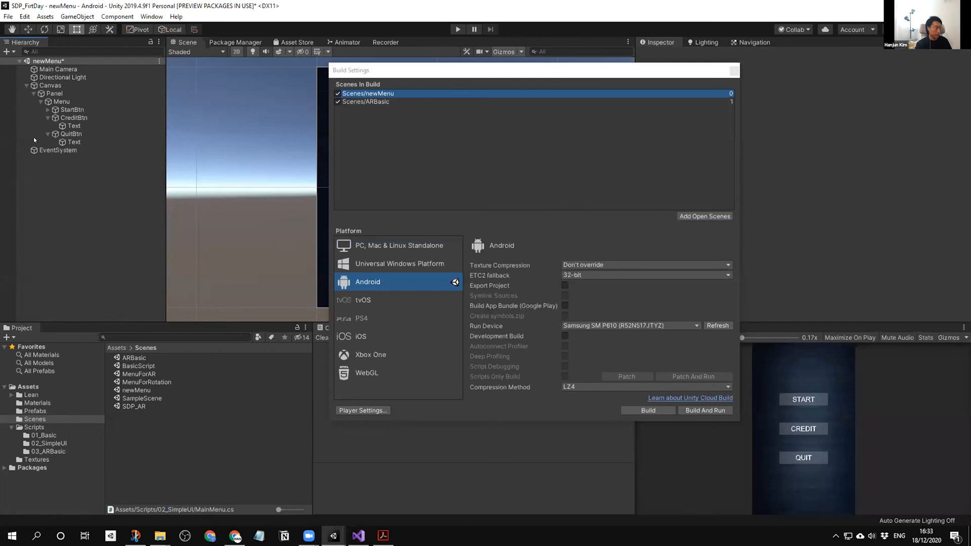
pyautogui.click(8, 16)
pyautogui.click(24, 54)
# - Open the ARBasic scene, uncover its view, and check the GoToMenuOnClick method in MainMenu.cs
pyautogui.click(138, 374)
pyautogui.doubleClick(134, 358)
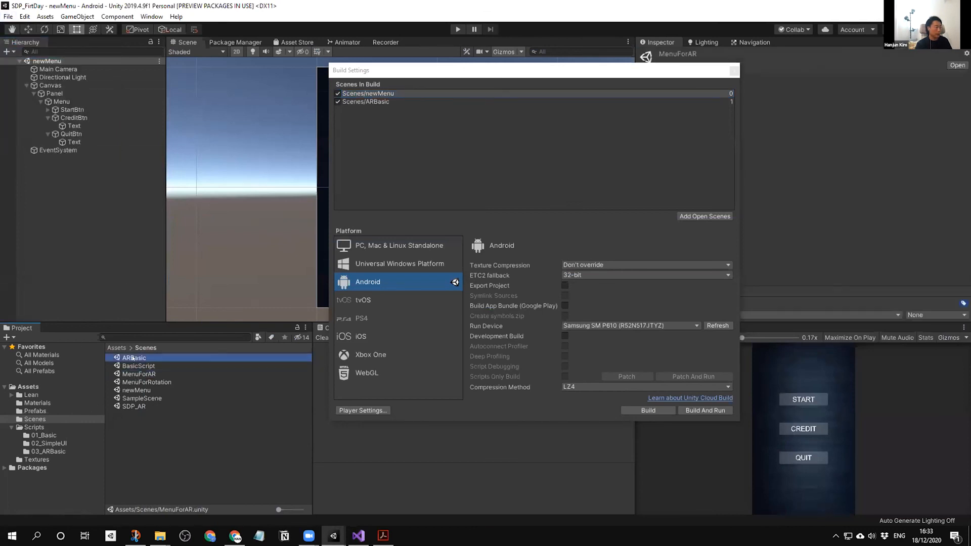
pyautogui.moveTo(505, 69); pyautogui.dragTo(760, 101)
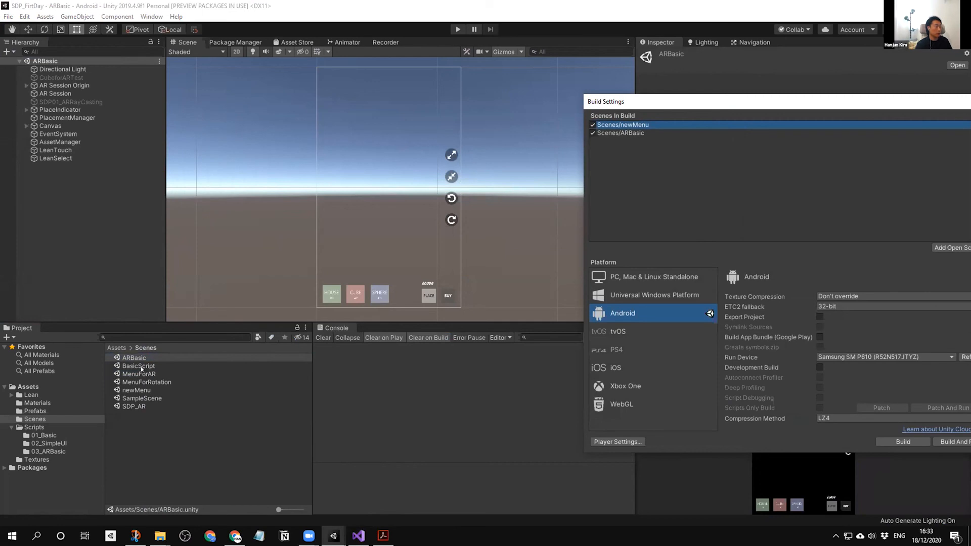
pyautogui.click(146, 382)
pyautogui.click(358, 536)
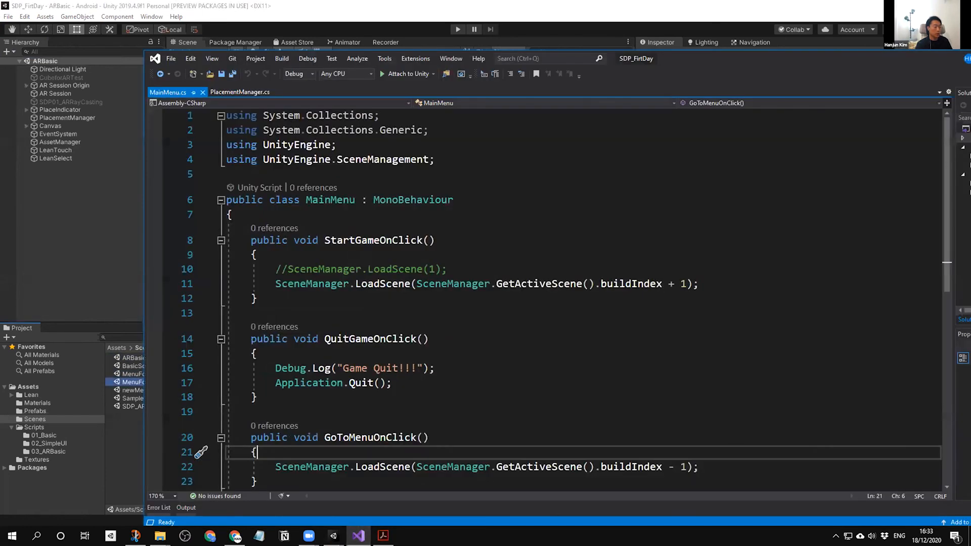
pyautogui.scroll(-2, 546, 298)
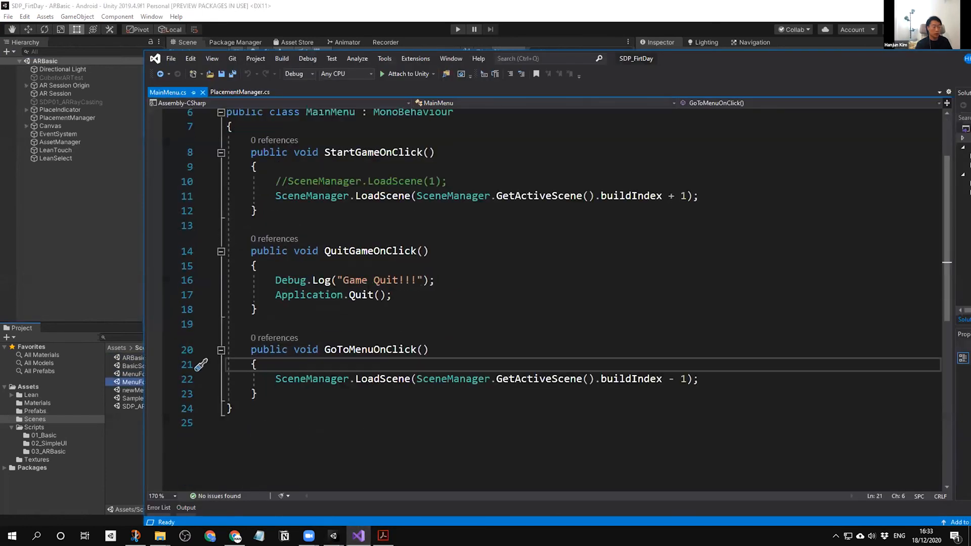
pyautogui.click(92, 255)
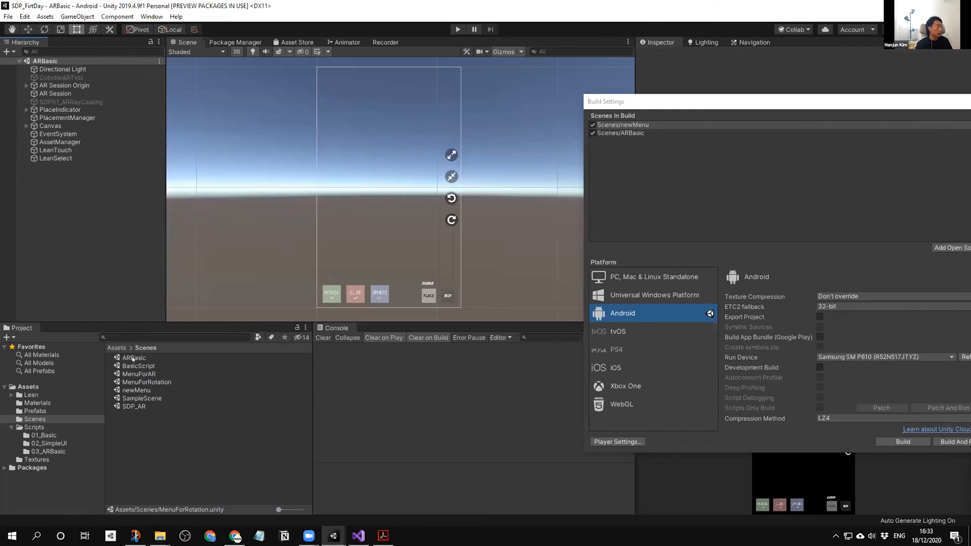
# - Reopen the newMenu scene, close the build settings, and glance at the MainMenu.cs methods again
pyautogui.doubleClick(137, 390)
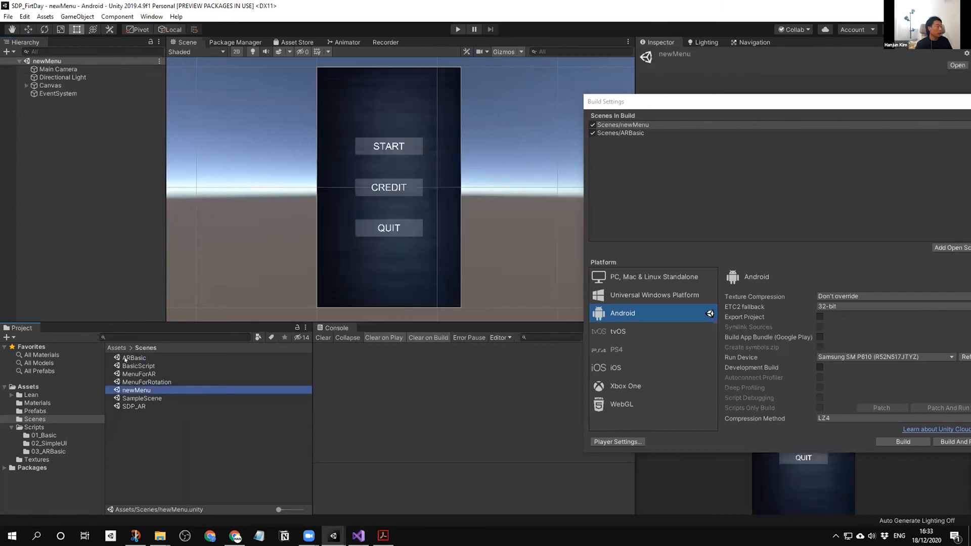
pyautogui.click(27, 85)
pyautogui.moveTo(672, 105); pyautogui.dragTo(286, 137)
pyautogui.click(603, 133)
pyautogui.click(358, 535)
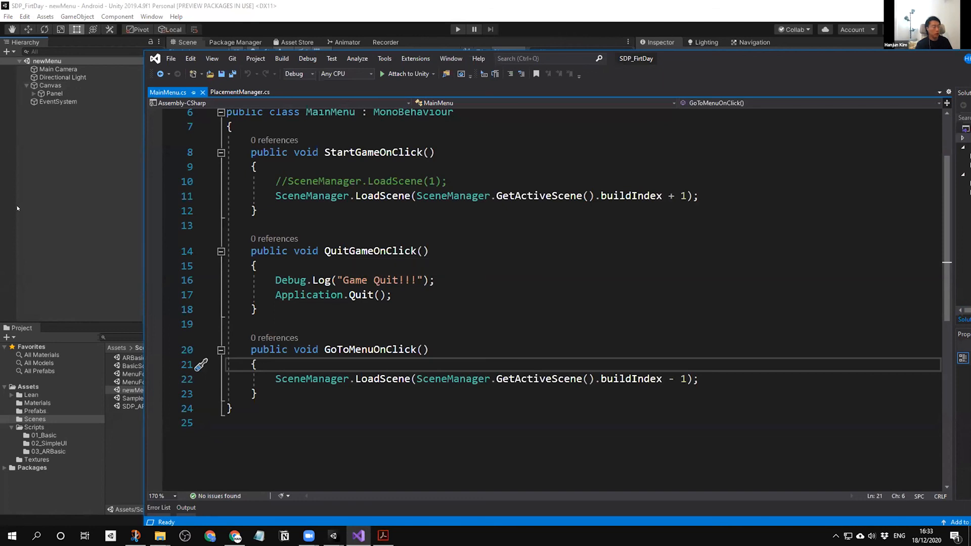
pyautogui.click(334, 536)
# - Check StartBtn's On Click list, then attach the MainMenu script from 02_SimpleUI to the Menu object
pyautogui.click(34, 94)
pyautogui.click(38, 101)
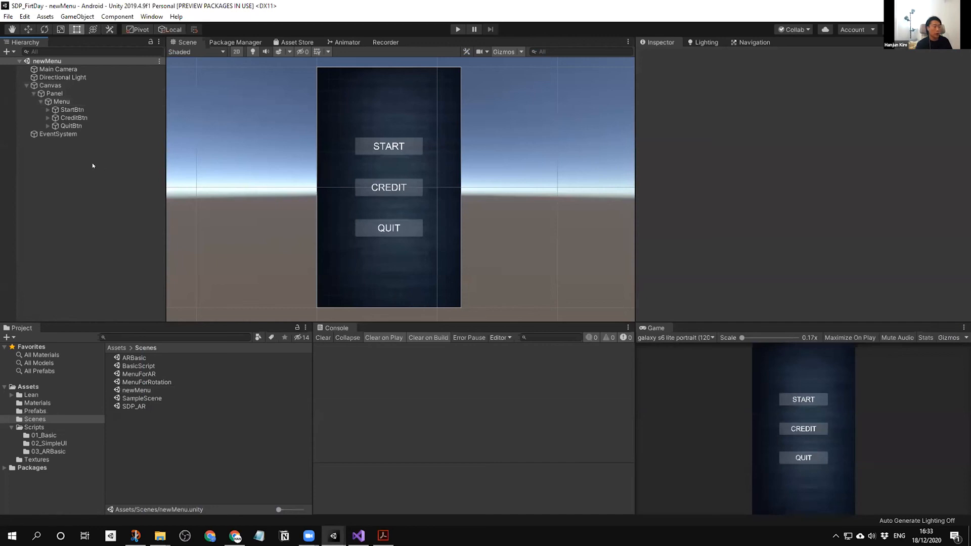
pyautogui.click(65, 110)
pyautogui.scroll(-5, 860, 152)
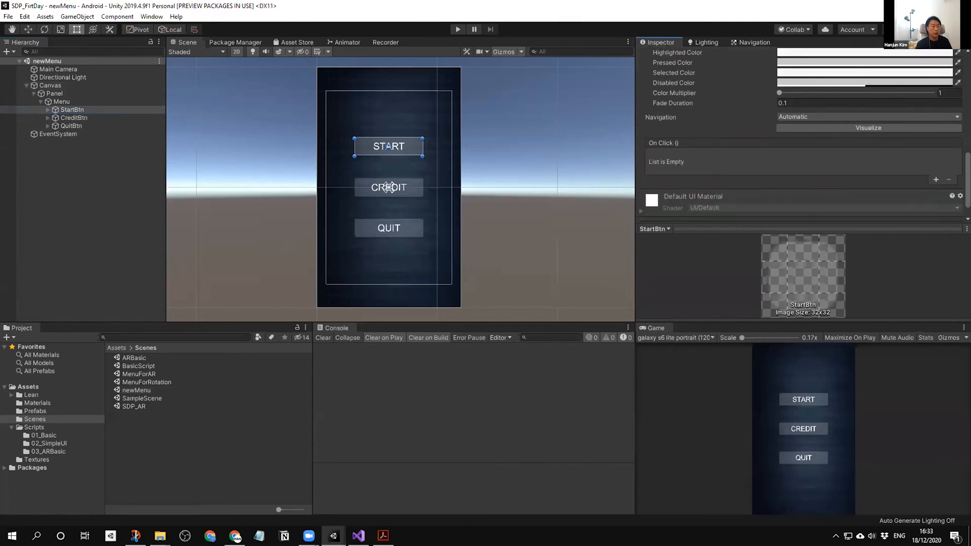
pyautogui.scroll(-1, 804, 136)
pyautogui.click(48, 443)
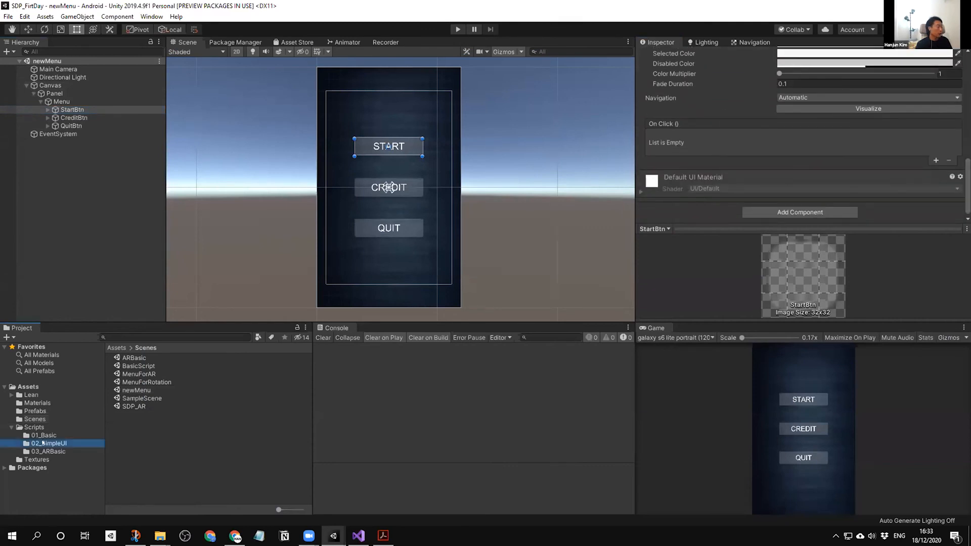
pyautogui.click(124, 358)
pyautogui.moveTo(124, 358); pyautogui.dragTo(61, 102)
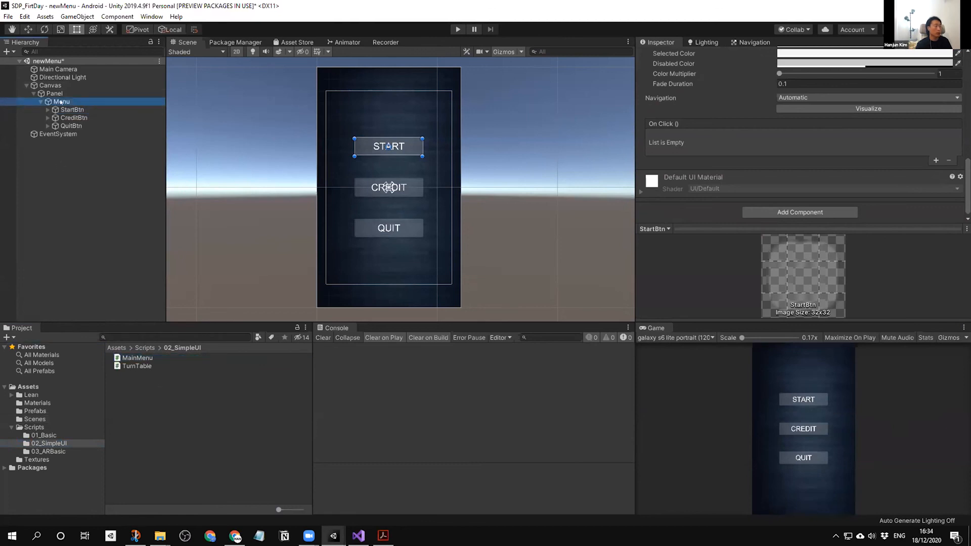
# - Add an On Click event to StartBtn and assign the Menu object as its target
pyautogui.click(70, 110)
pyautogui.scroll(-10, 667, 133)
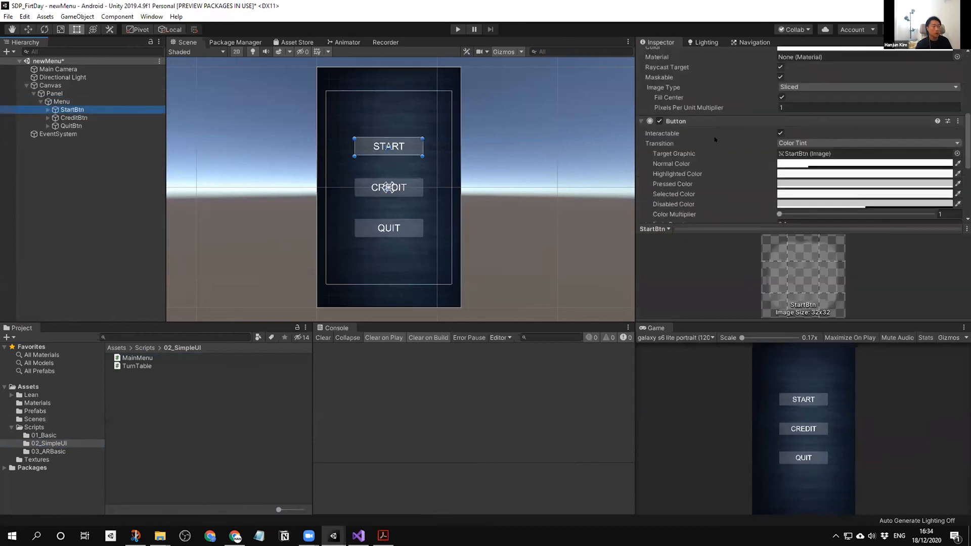
pyautogui.click(936, 159)
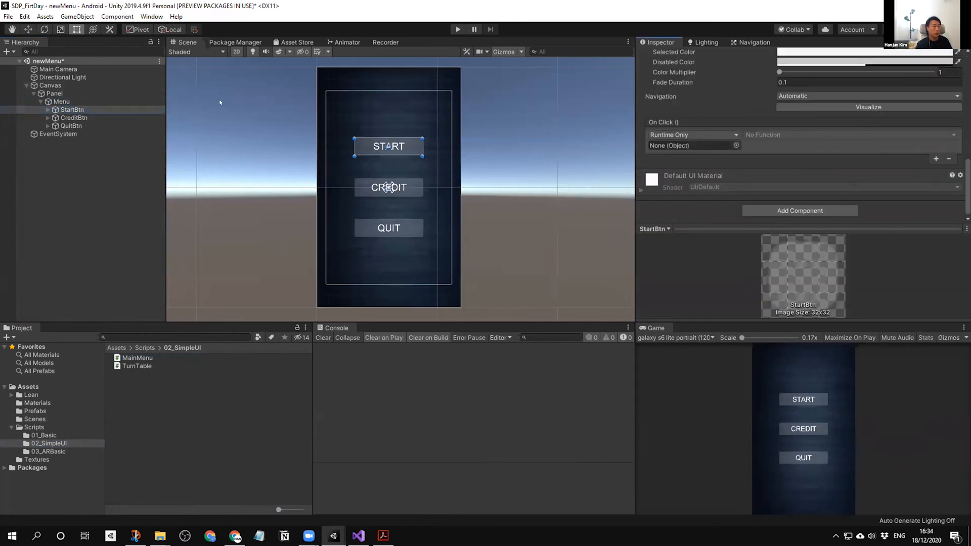
pyautogui.moveTo(62, 102); pyautogui.dragTo(707, 150)
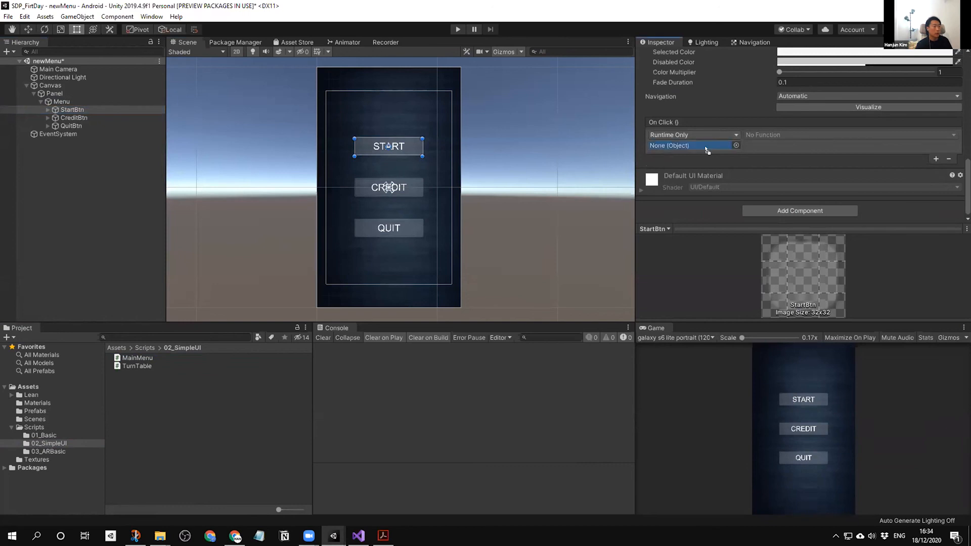
# - Set StartBtn's On Click function to MainMenu.StartGameOnClick
pyautogui.click(803, 134)
pyautogui.moveTo(812, 182)
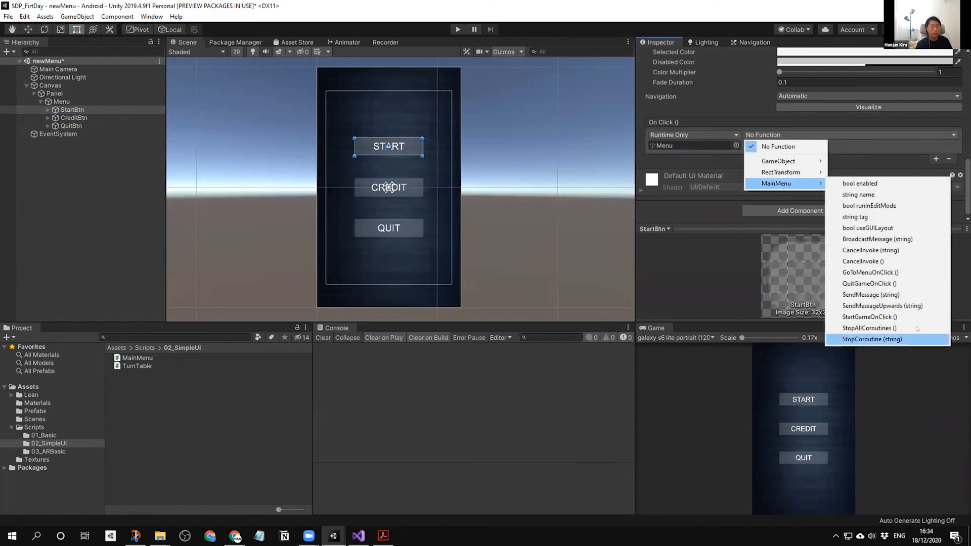
pyautogui.click(895, 317)
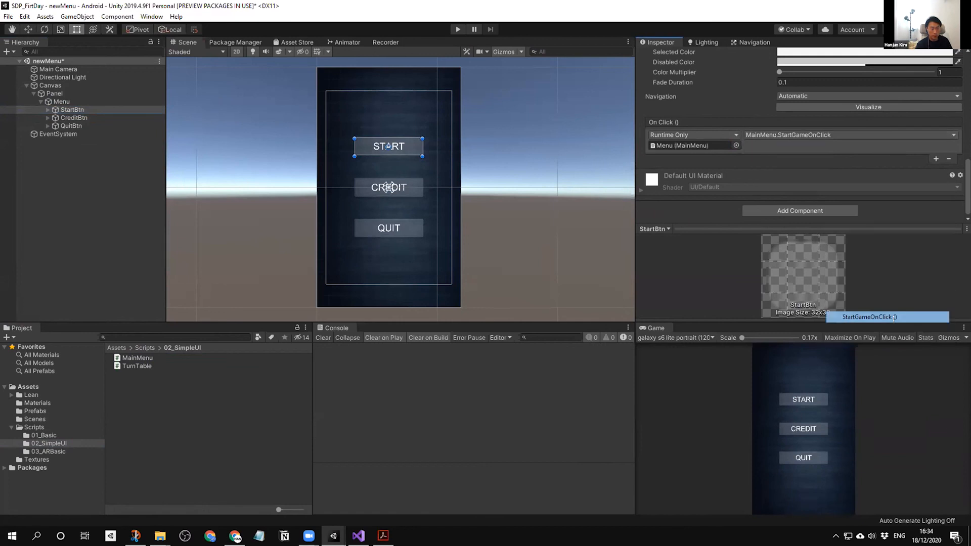
# - Add an On Click event to QuitBtn with the Menu object as target and MainMenu.QuitGameOnClick as its function
pyautogui.click(68, 125)
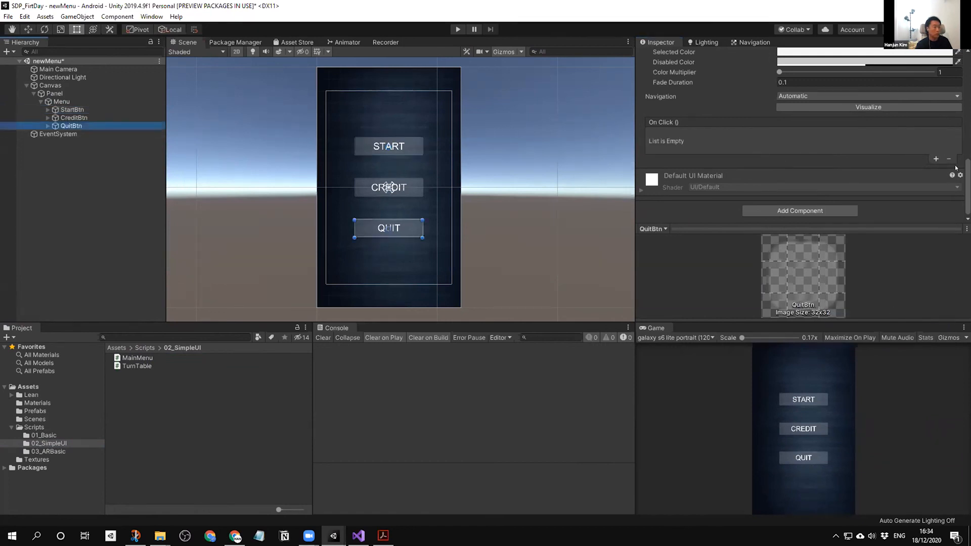
pyautogui.click(696, 133)
pyautogui.click(696, 134)
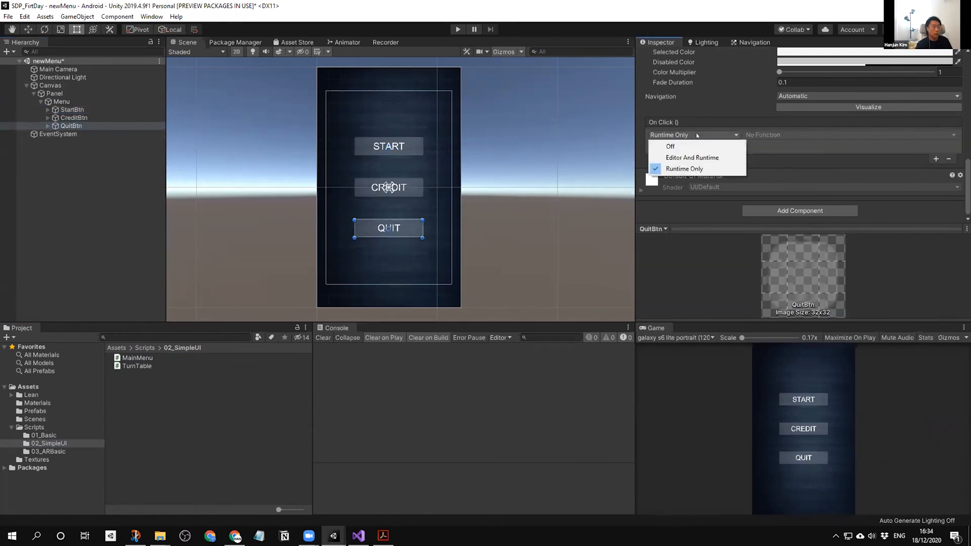
pyautogui.moveTo(58, 101); pyautogui.dragTo(693, 146)
pyautogui.click(766, 134)
pyautogui.moveTo(792, 183)
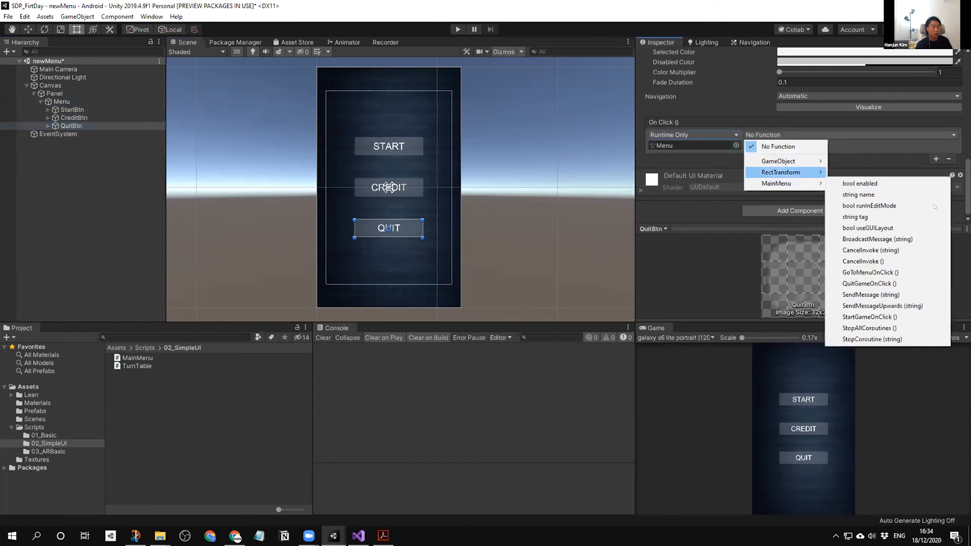
pyautogui.click(884, 284)
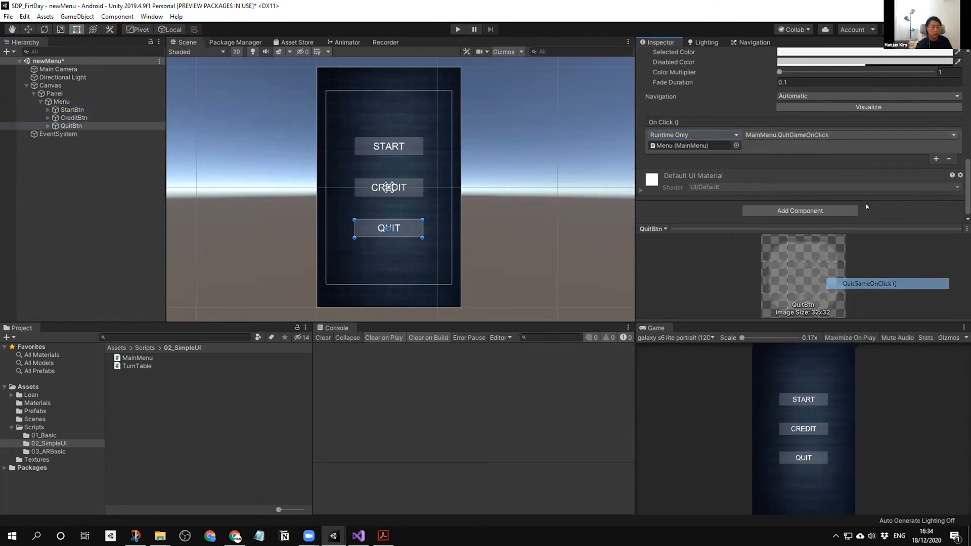
# - Select CreditBtn and check which click methods MainMenu.cs offers, returning to the Unity editor
pyautogui.click(67, 119)
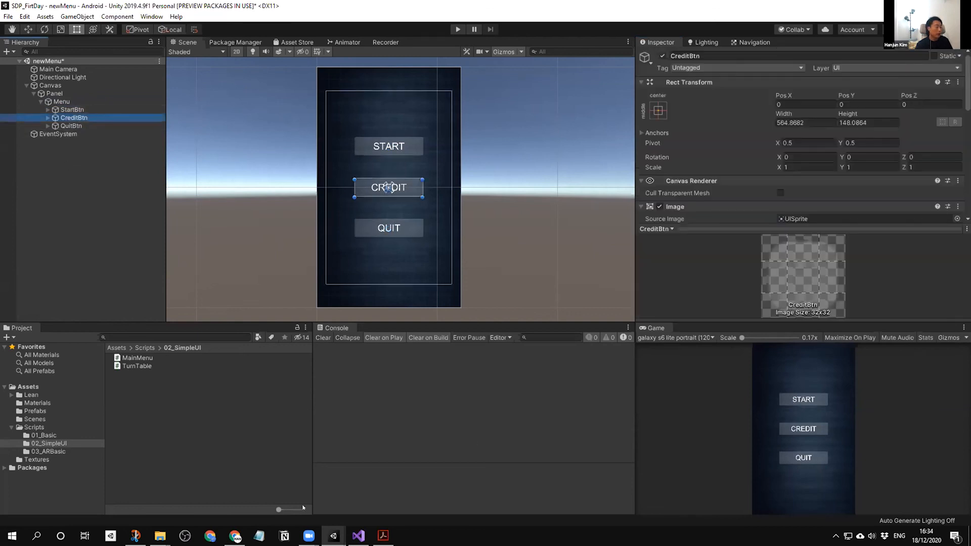
pyautogui.hotkey('alt', 'Tab')
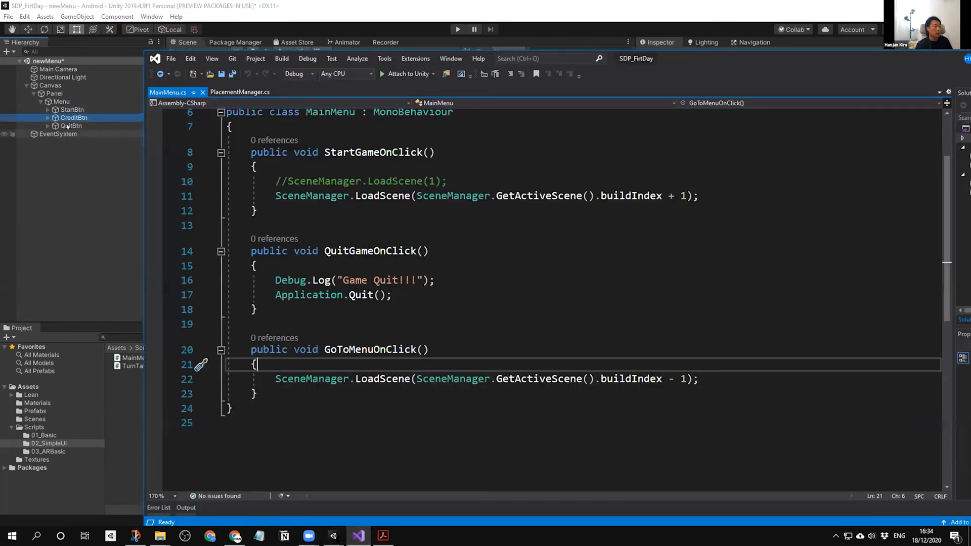
pyautogui.hotkey('alt', 'Tab')
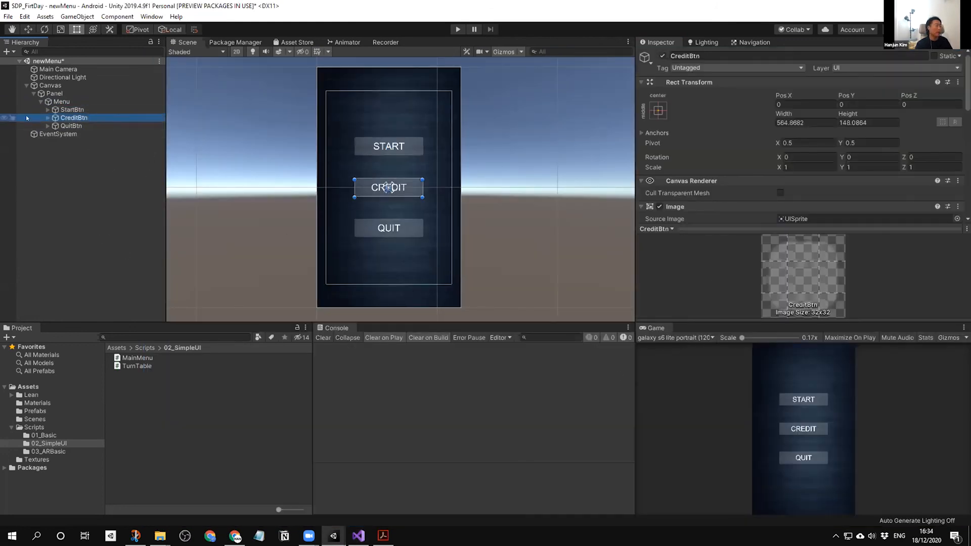
pyautogui.click(65, 170)
pyautogui.click(50, 94)
pyautogui.rightClick(52, 94)
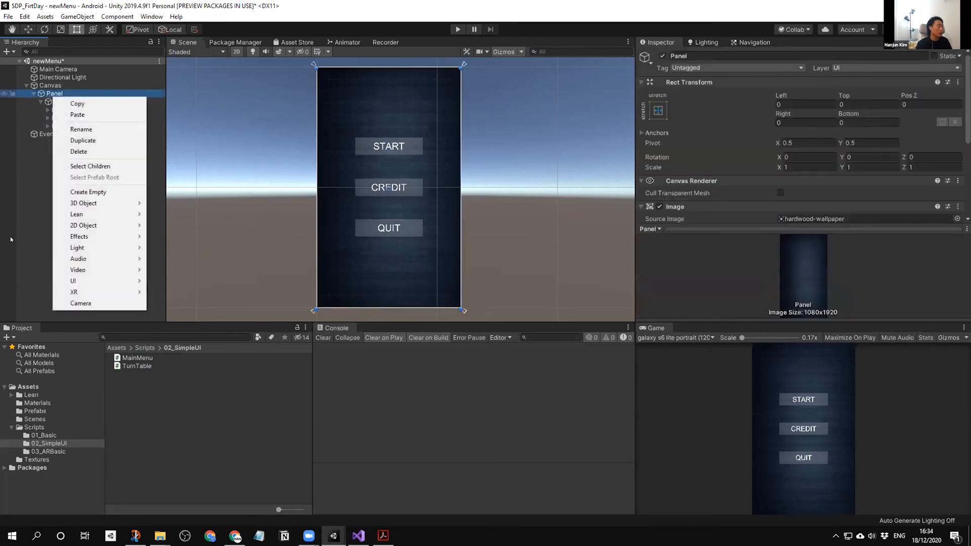
pyautogui.click(100, 191)
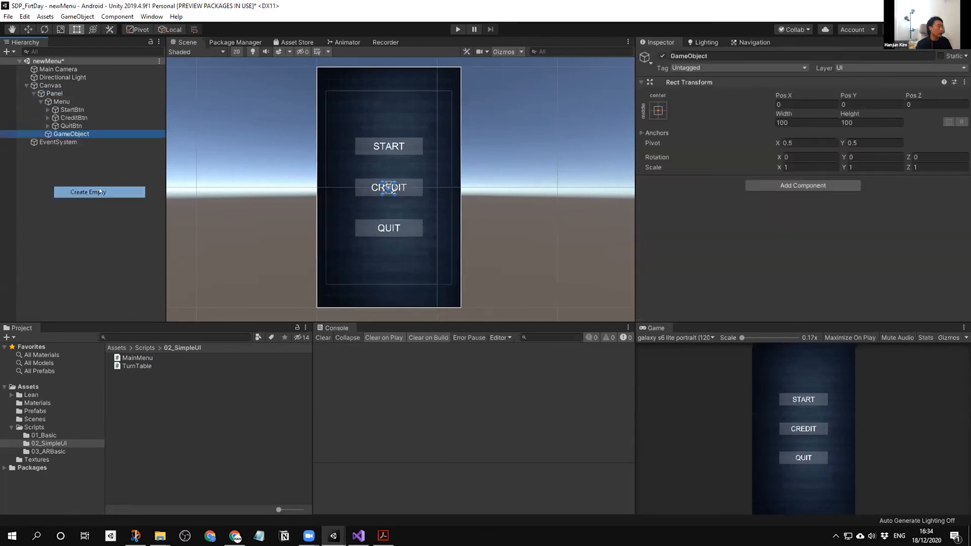
pyautogui.hotkey('ctrl', 'z')
# - Duplicate the Menu object under Panel and deactivate the original Menu
pyautogui.click(62, 102)
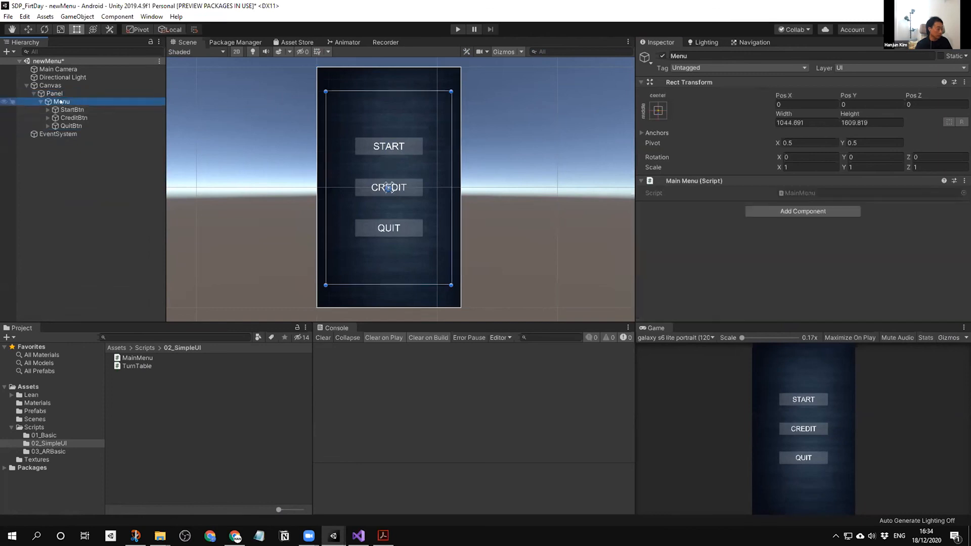
pyautogui.hotkey('ctrl', 'd')
pyautogui.click(41, 134)
pyautogui.click(61, 102)
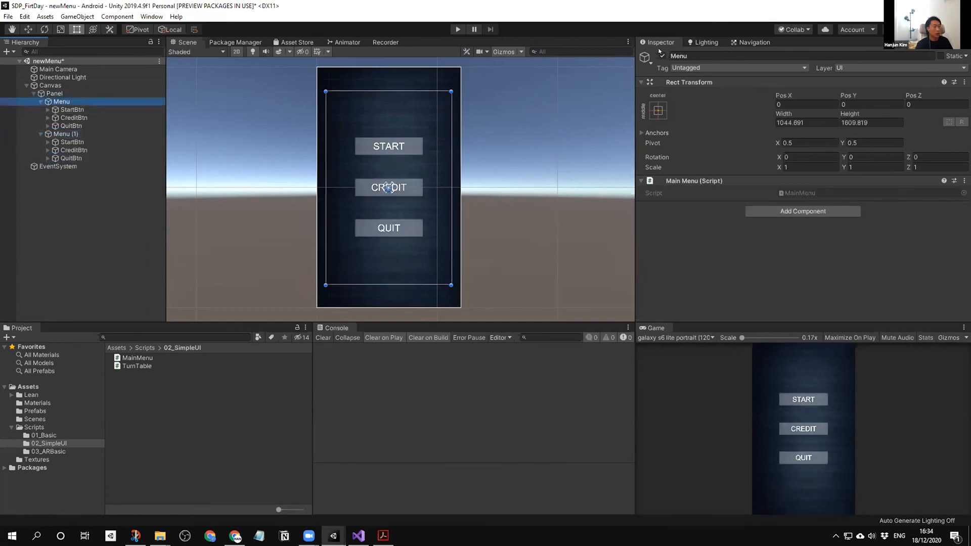
pyautogui.click(662, 55)
pyautogui.click(32, 202)
# - In the duplicated menu, move CreditBtn's Text directly under Menu (1) and delete CreditBtn
pyautogui.click(48, 142)
pyautogui.click(43, 158)
pyautogui.click(49, 167)
pyautogui.click(43, 159)
pyautogui.click(74, 167)
pyautogui.moveTo(76, 158); pyautogui.dragTo(80, 139)
pyautogui.click(74, 166)
pyautogui.press('Delete')
# - Move the duplicated StartBtn's Text directly under Menu (1) and delete that StartBtn
pyautogui.click(76, 150)
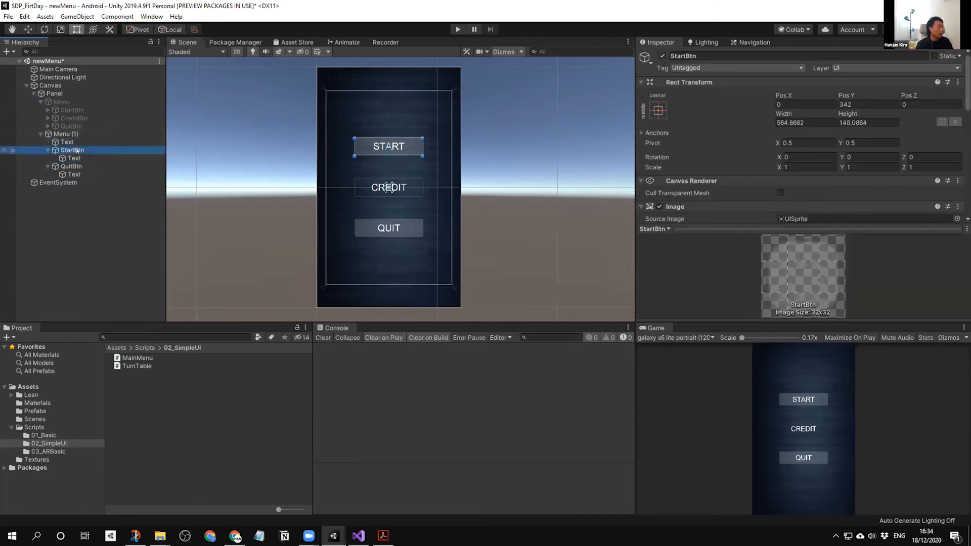
pyautogui.moveTo(77, 157); pyautogui.dragTo(76, 151)
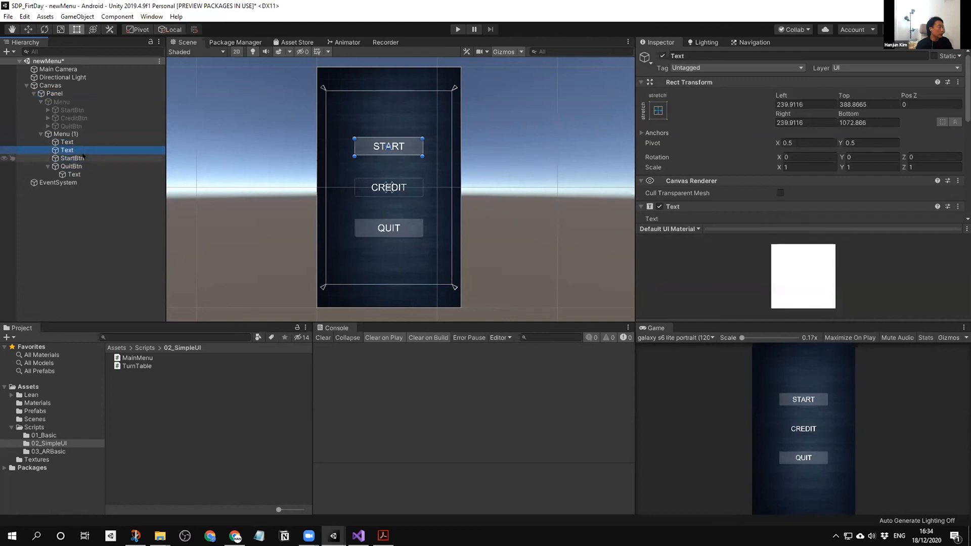
pyautogui.press('Delete')
# - Swap the two loose labels in the scene, placing the CREDIT text above the START text
pyautogui.click(67, 142)
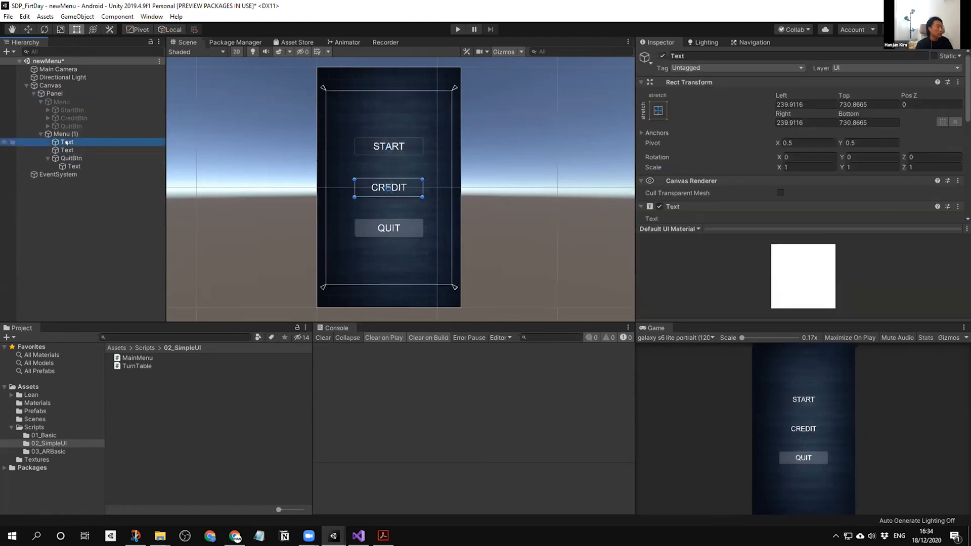
pyautogui.moveTo(415, 186); pyautogui.dragTo(417, 148)
pyautogui.click(415, 158)
pyautogui.moveTo(414, 149); pyautogui.dragTo(413, 189)
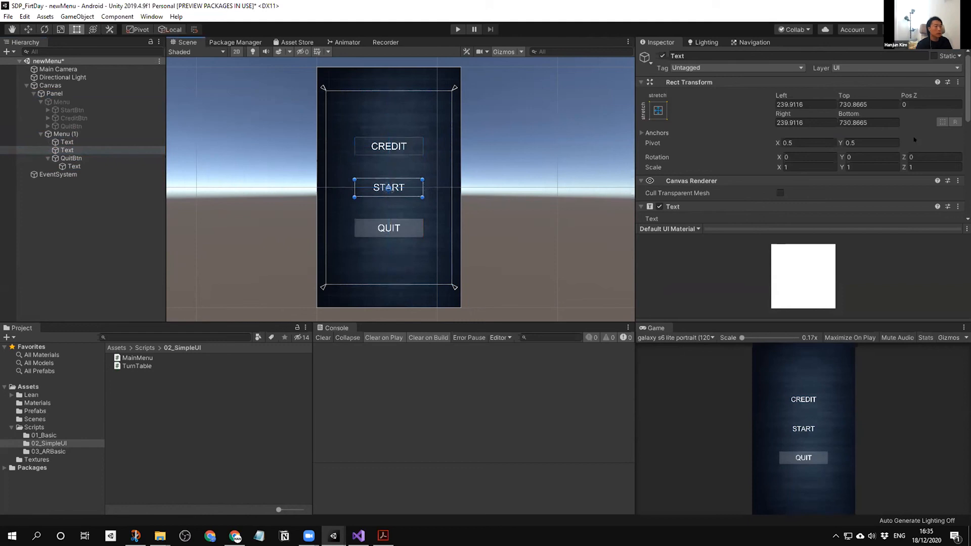
# - Change the START label's text to "Editted by" plus the author's full name and reduce its font size to fit
pyautogui.scroll(-3, 915, 139)
pyautogui.click(657, 156)
pyautogui.write('Edi')
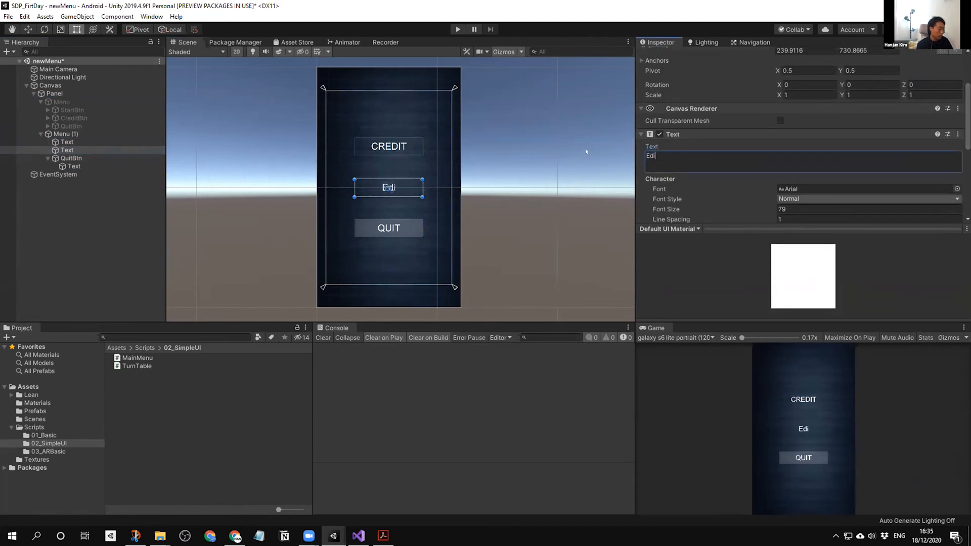
pyautogui.write('tted by Hanjun Kim')
pyautogui.moveTo(668, 206); pyautogui.dragTo(652, 207)
pyautogui.click(85, 222)
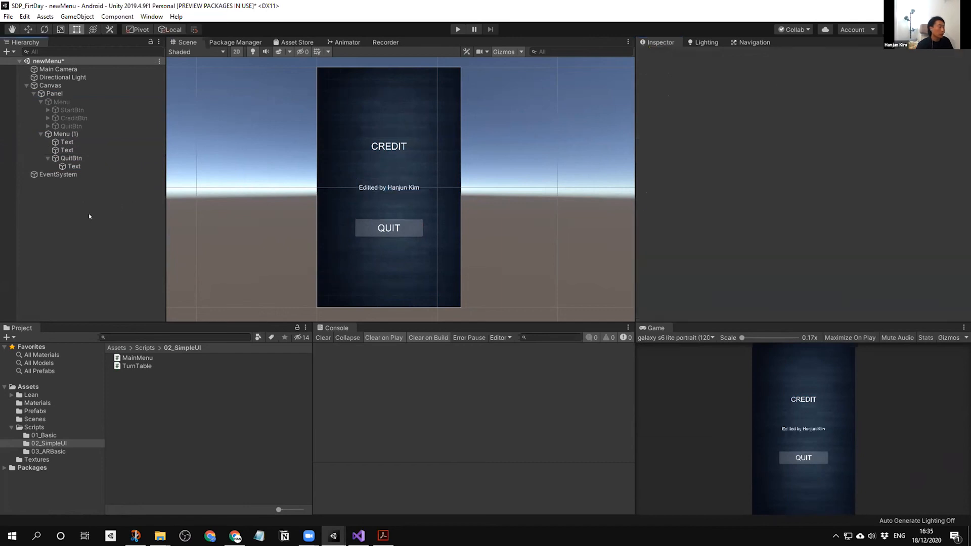
# - Change the duplicated QuitBtn's label to "GO BACK TO MENU" with a font size of 52
pyautogui.click(73, 166)
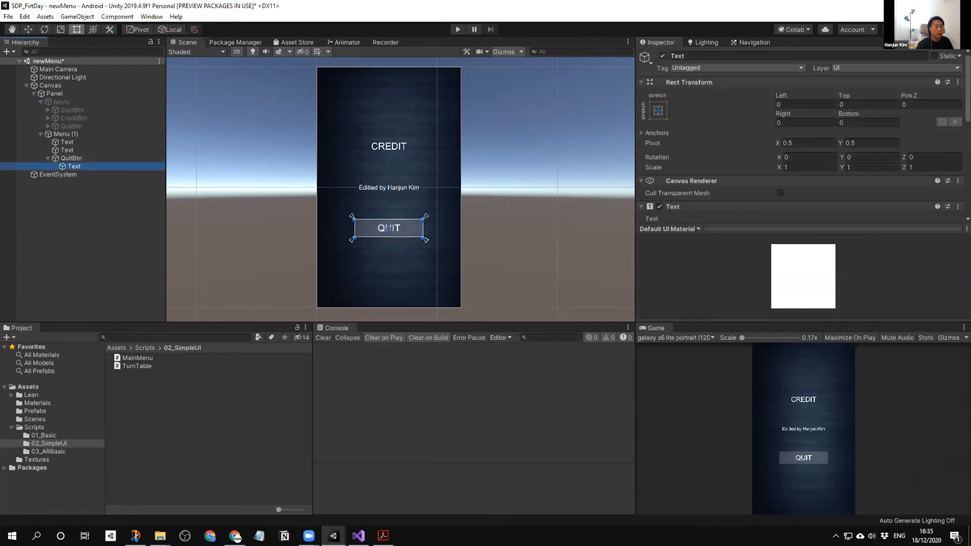
pyautogui.scroll(-1, 804, 152)
pyautogui.moveTo(676, 114); pyautogui.dragTo(563, 111)
pyautogui.write('GO BACK ')
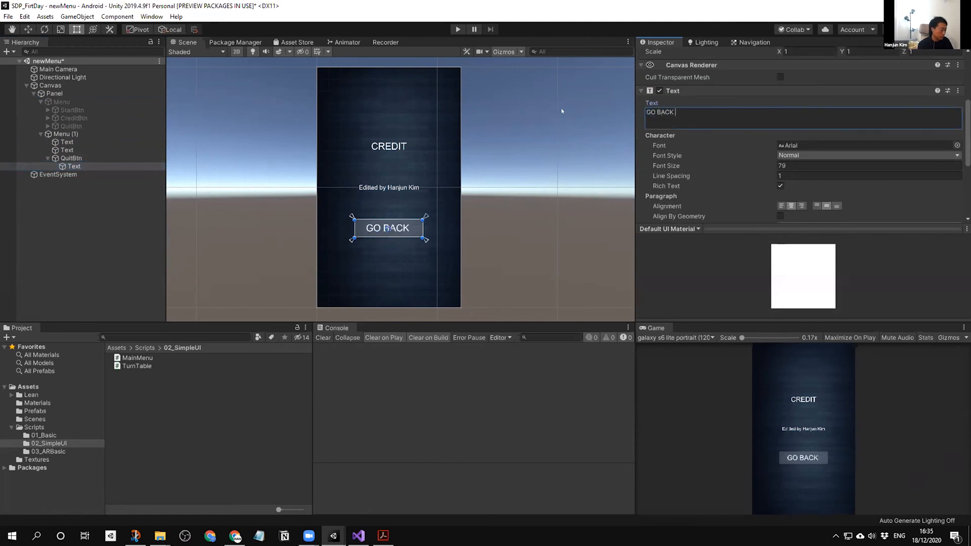
pyautogui.write('TO MENU')
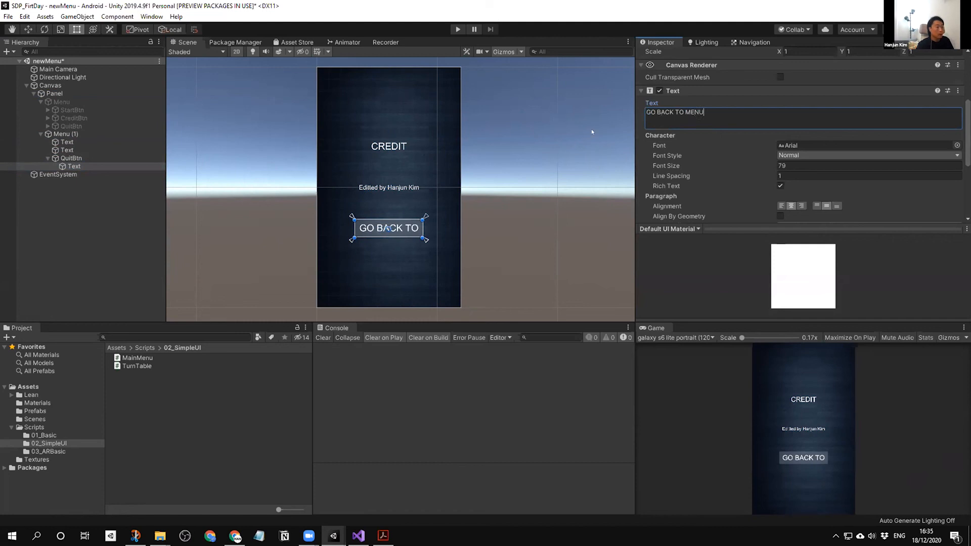
pyautogui.moveTo(672, 166); pyautogui.dragTo(659, 165)
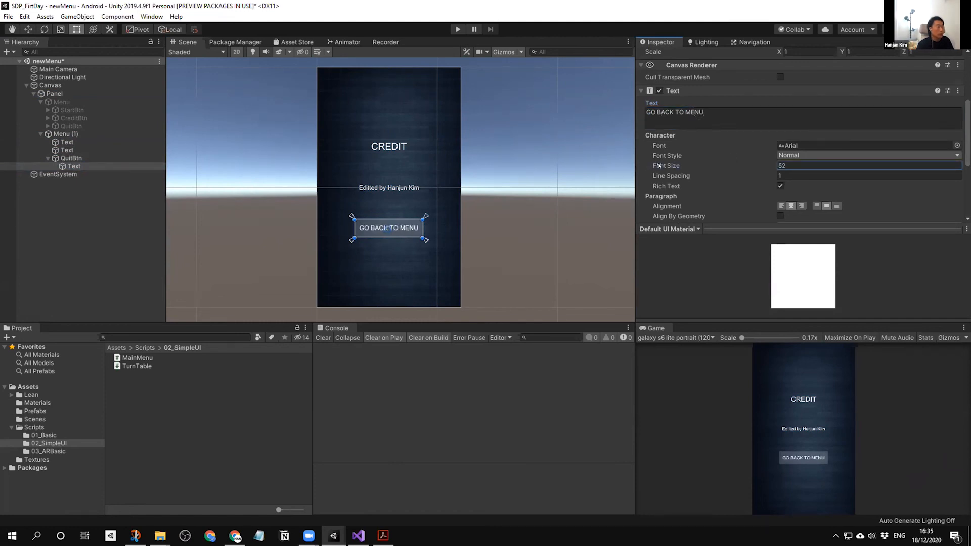
pyautogui.click(116, 190)
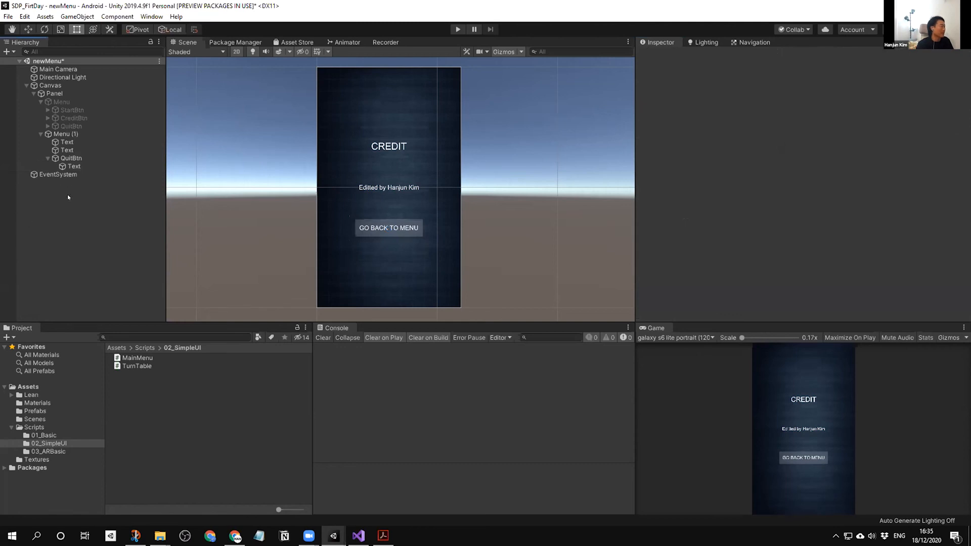
# - Remove the copied On Click event from the duplicated QuitBtn
pyautogui.click(72, 158)
pyautogui.click(78, 222)
pyautogui.click(71, 159)
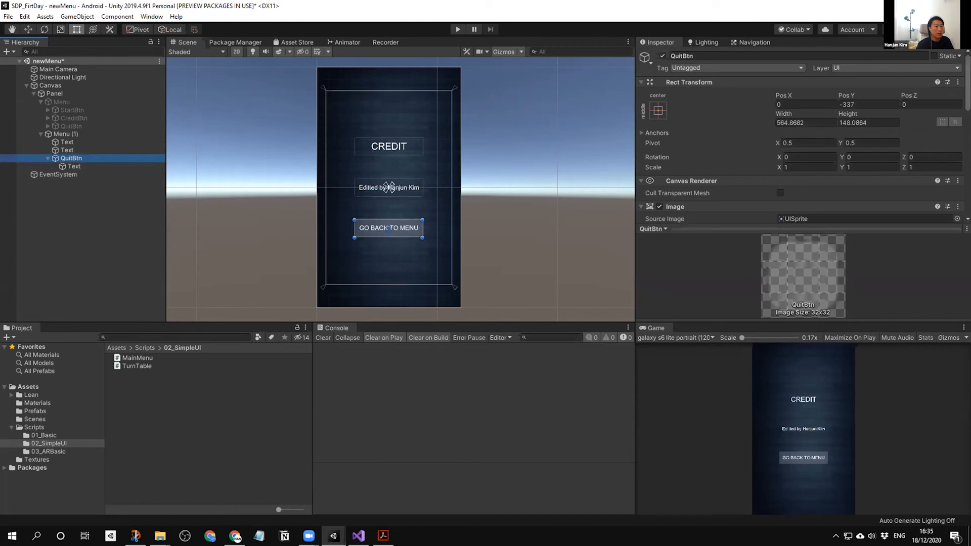
pyautogui.scroll(-10, 956, 169)
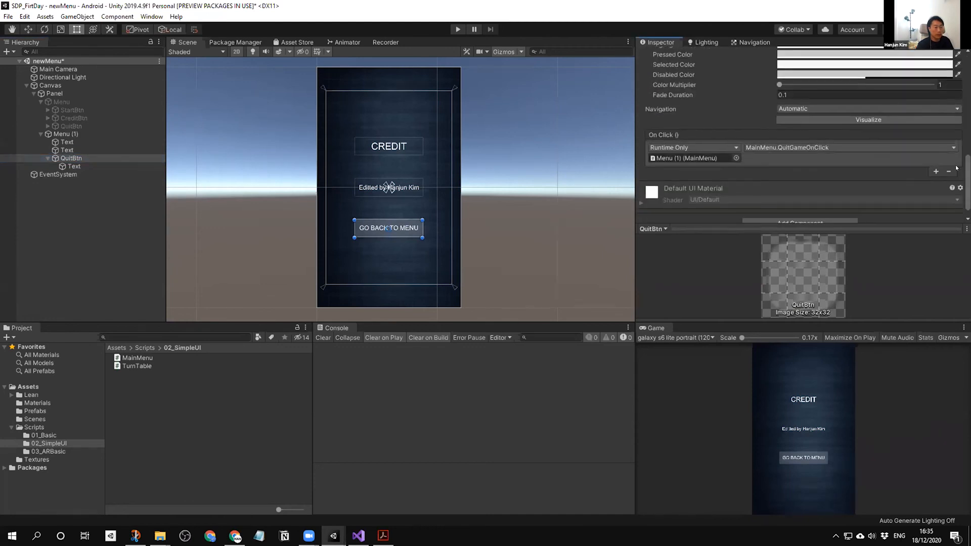
pyautogui.click(949, 171)
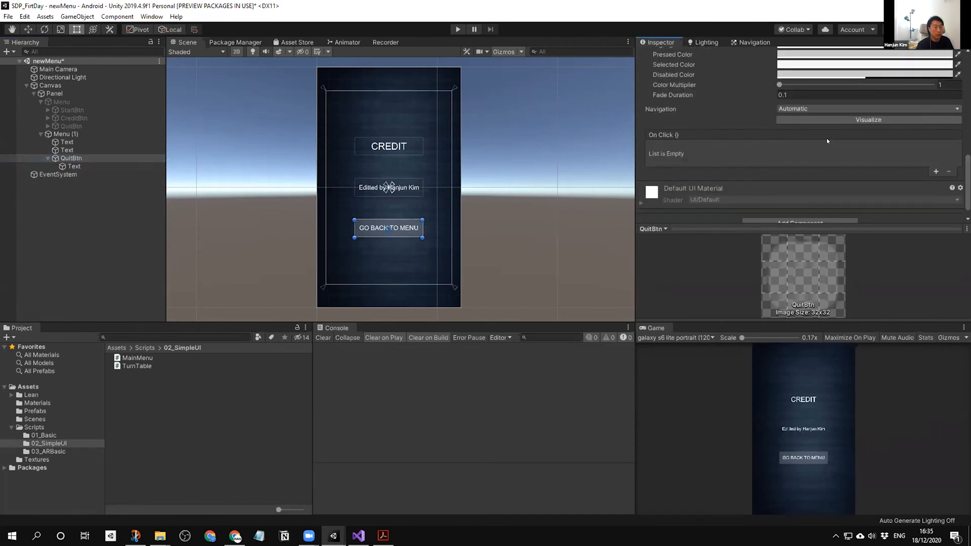
# - Collapse the duplicated QuitBtn and rename the Menu (1) object as Credit
pyautogui.click(108, 205)
pyautogui.click(49, 158)
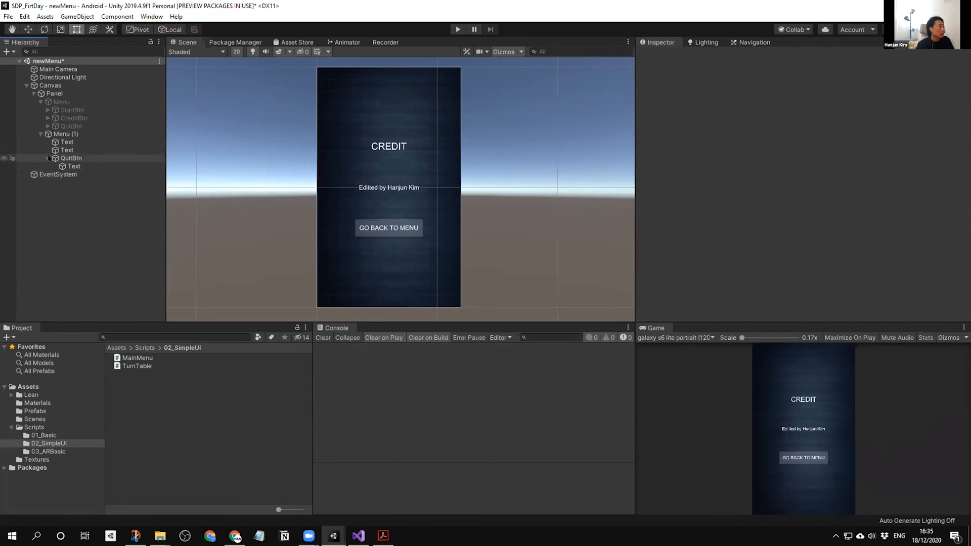
pyautogui.click(57, 133)
pyautogui.click(57, 134)
pyautogui.write('Crid')
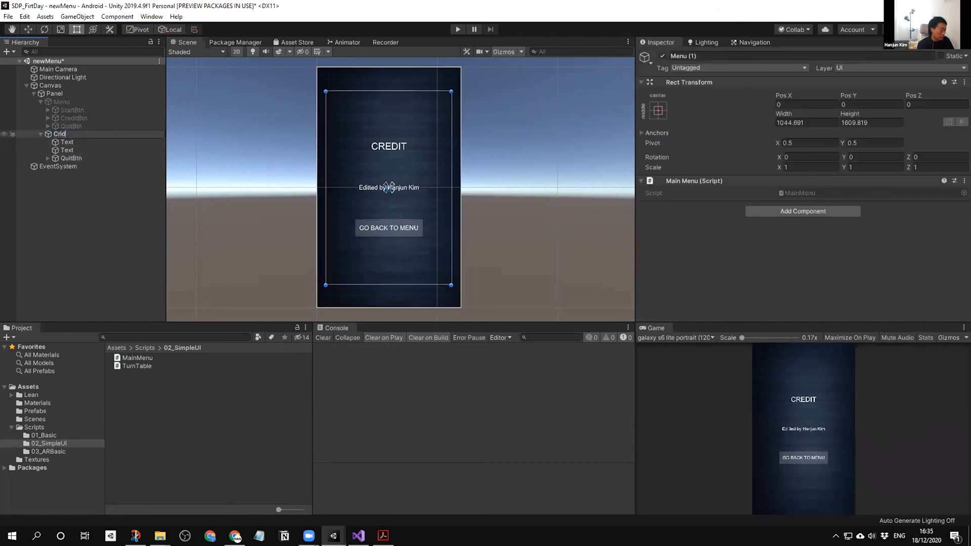
pyautogui.press('BackSpace')
pyautogui.press('BackSpace')
pyautogui.press('BackSpace')
pyautogui.write('edit')
pyautogui.press('Return')
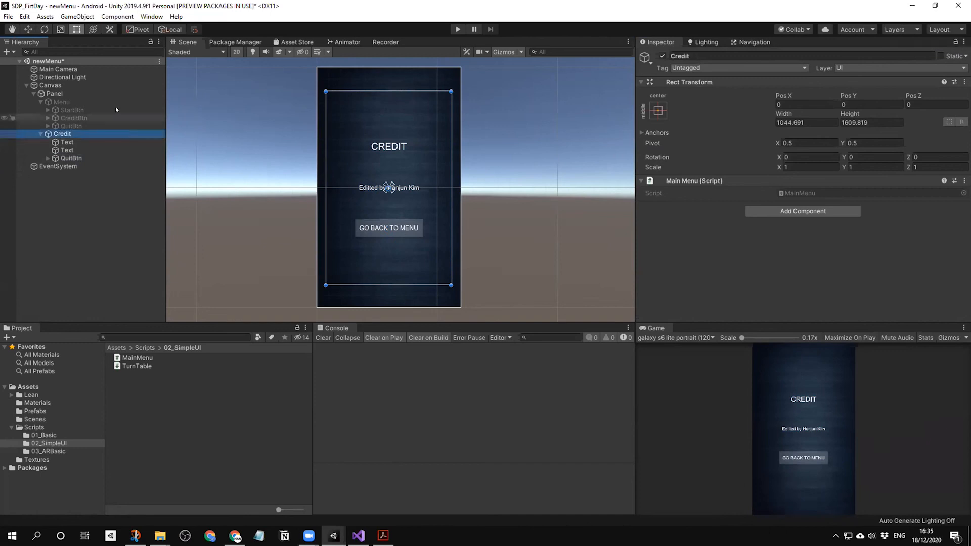
# - Add an On Click event to Credit's QuitBtn that calls GameObject.SetActive on the Credit object with the value unchecked
pyautogui.click(64, 158)
pyautogui.scroll(-10, 933, 163)
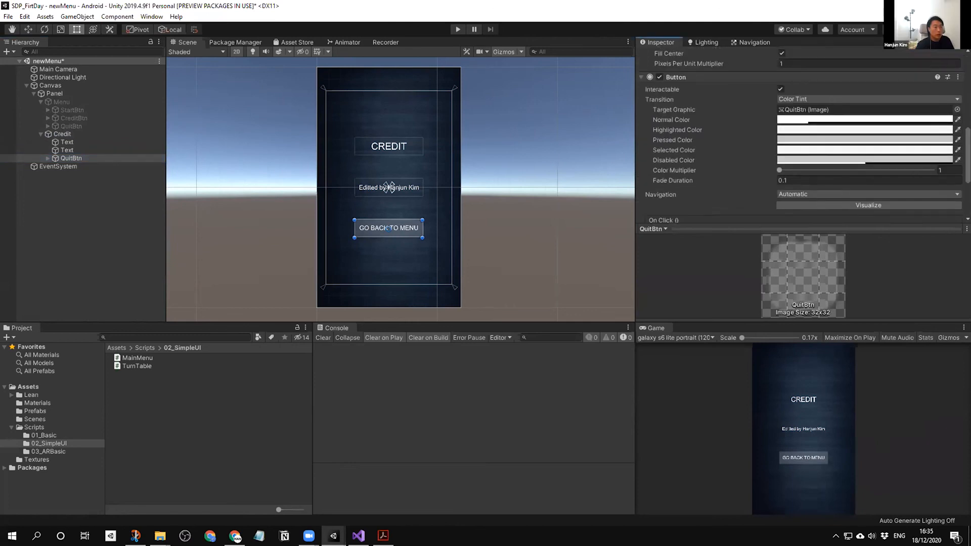
pyautogui.click(935, 162)
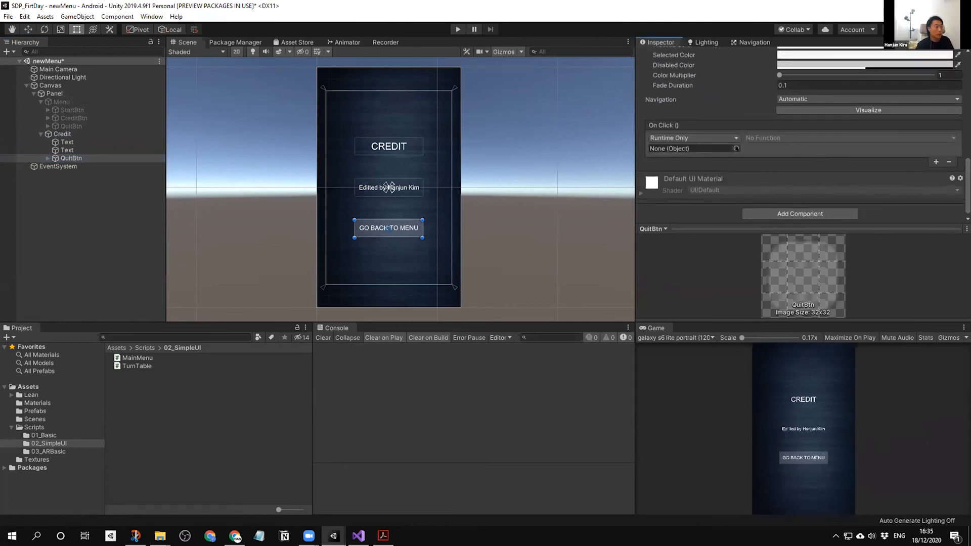
pyautogui.click(59, 134)
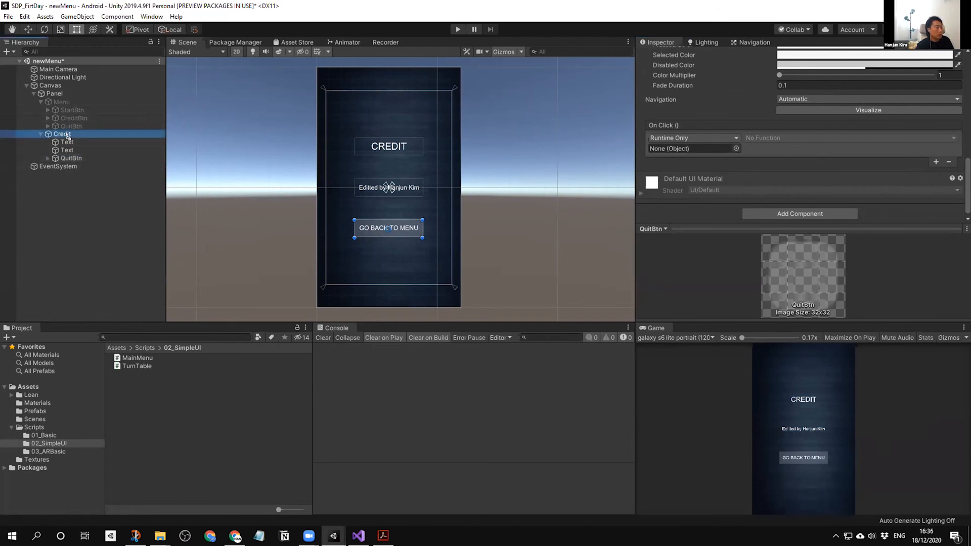
pyautogui.moveTo(71, 158); pyautogui.dragTo(675, 151)
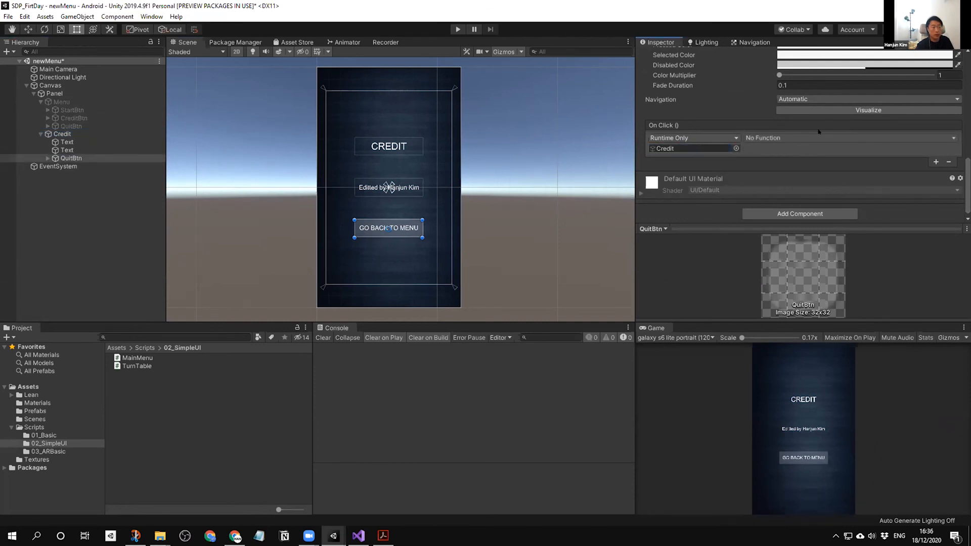
pyautogui.click(803, 140)
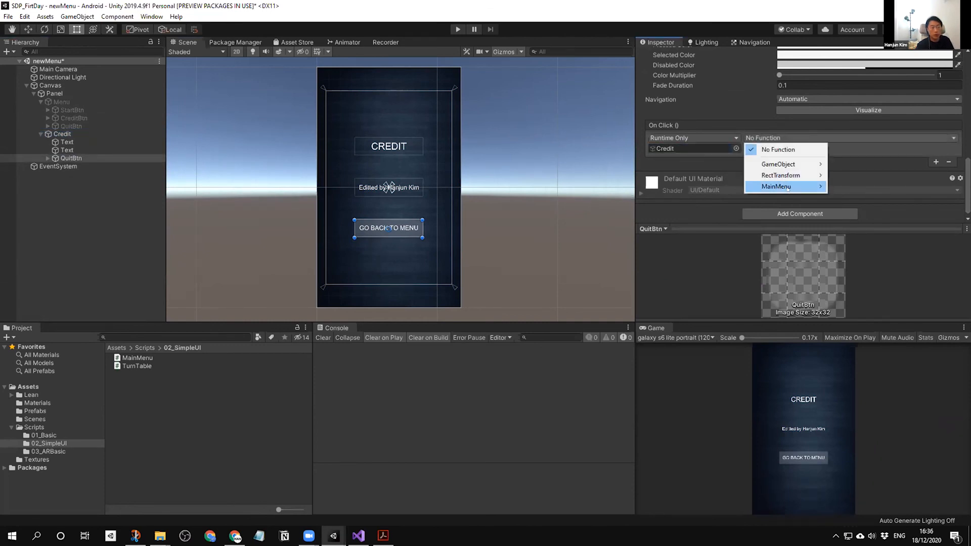
pyautogui.moveTo(788, 188)
pyautogui.moveTo(790, 166)
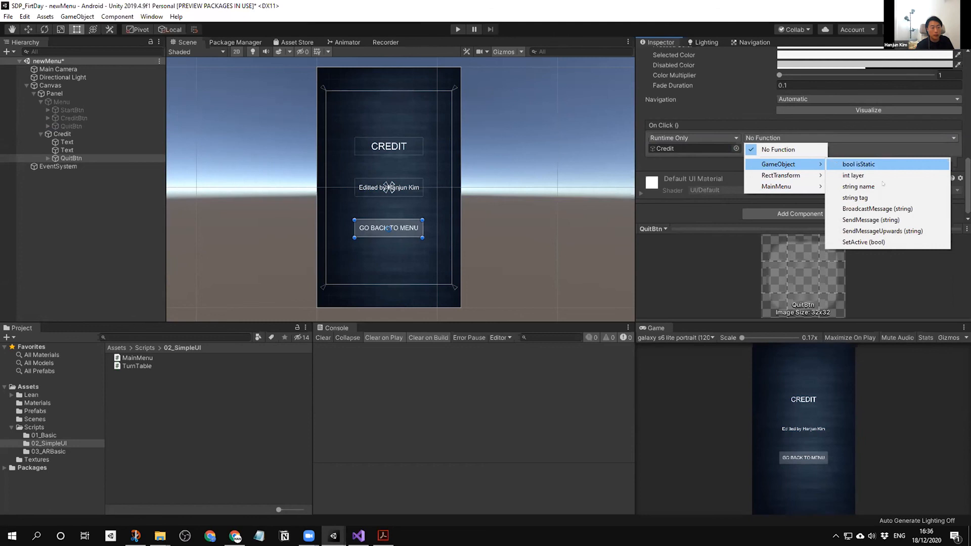
pyautogui.click(863, 241)
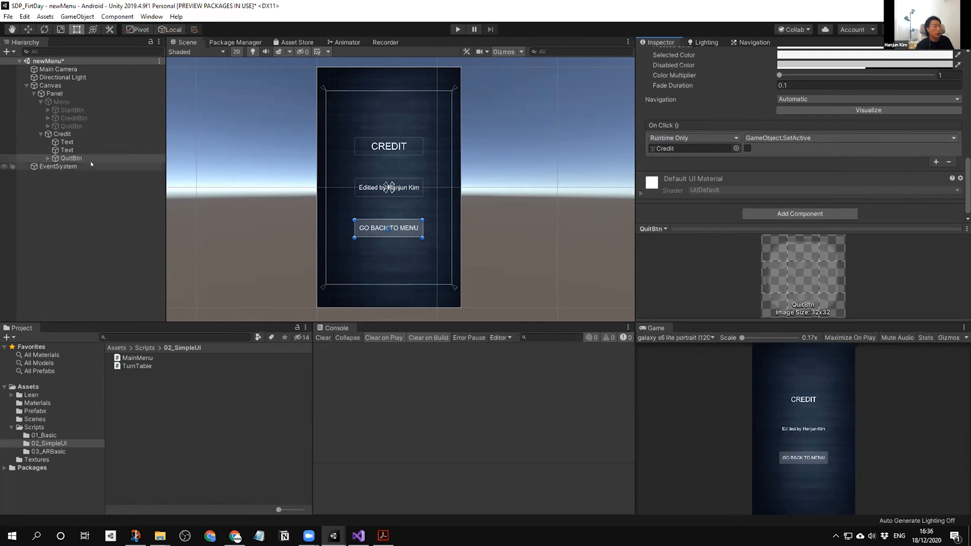
# - Add a second On Click event to Credit's QuitBtn that calls GameObject.SetActive on the Menu object with the value checked
pyautogui.click(935, 162)
pyautogui.moveTo(62, 101); pyautogui.dragTo(696, 173)
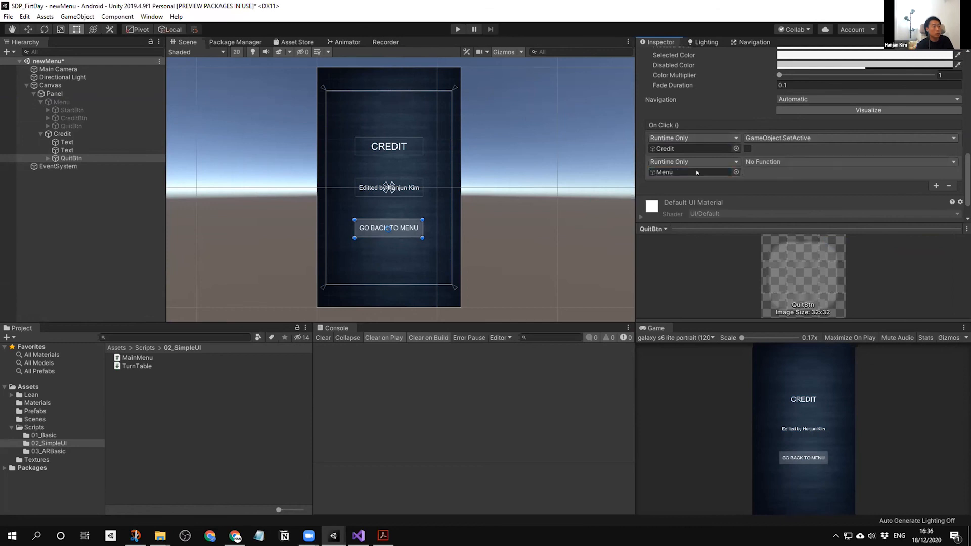
pyautogui.click(776, 162)
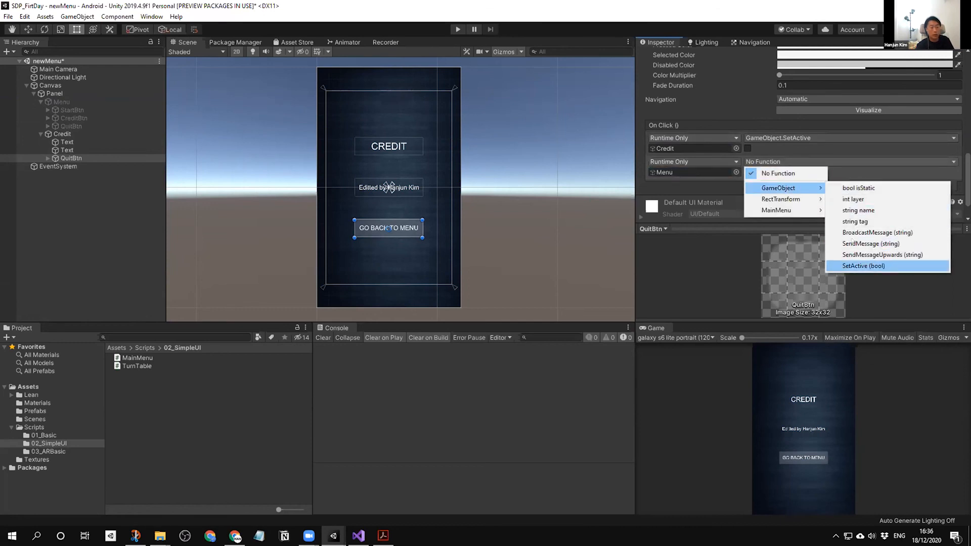
pyautogui.click(860, 265)
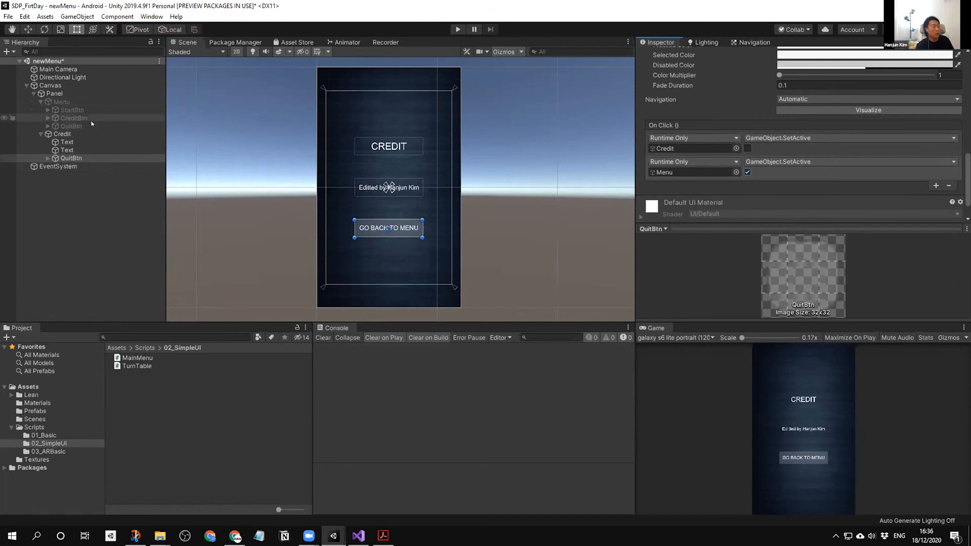
# - Deactivate the Credit object and activate the Menu object in the scene
pyautogui.click(63, 133)
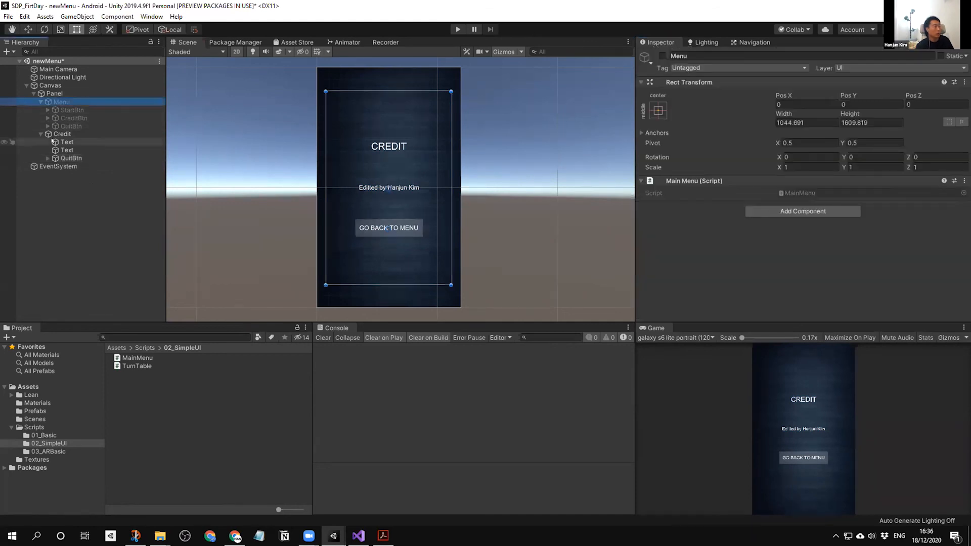
pyautogui.click(662, 56)
pyautogui.click(56, 101)
pyautogui.click(662, 56)
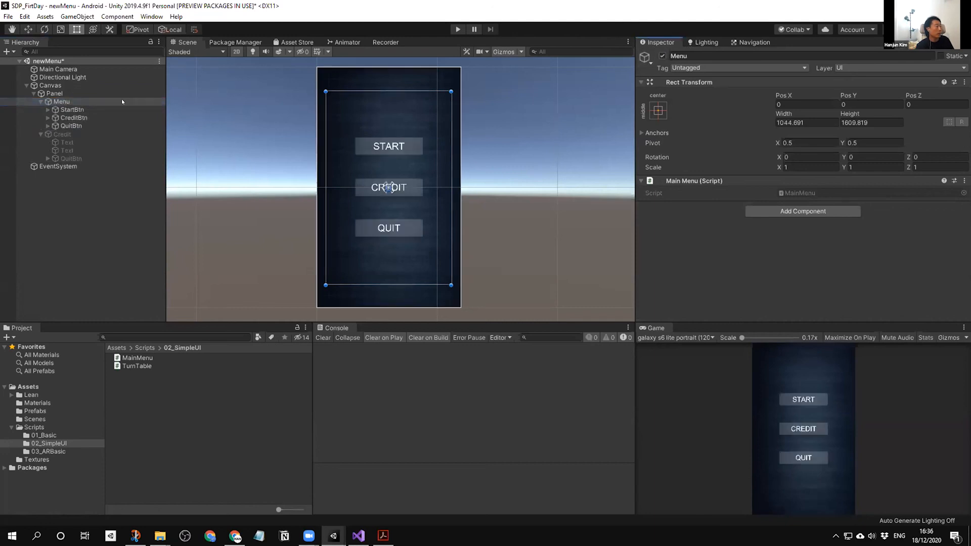
# - Add two On Click events to CreditBtn, assigning Menu to the first and Credit to the second
pyautogui.click(42, 117)
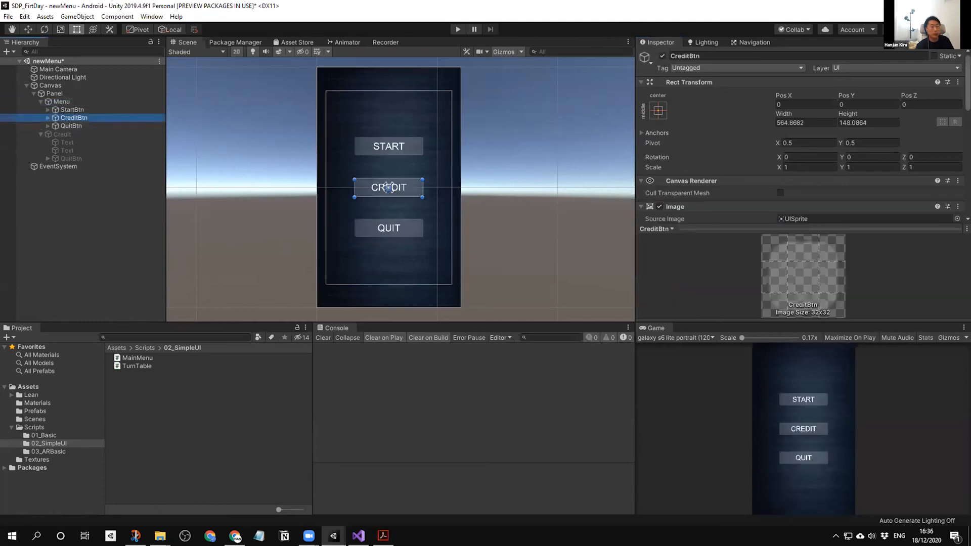
pyautogui.moveTo(967, 92); pyautogui.dragTo(968, 196)
pyautogui.click(937, 159)
pyautogui.click(936, 160)
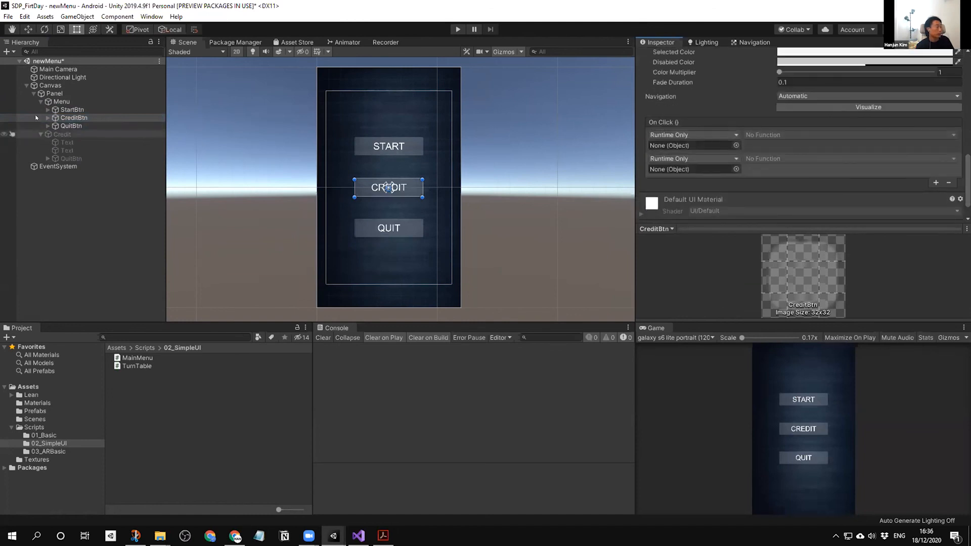
pyautogui.moveTo(62, 102); pyautogui.dragTo(692, 145)
pyautogui.moveTo(49, 135); pyautogui.dragTo(678, 169)
# - Set both CreditBtn events to GameObject.SetActive, with the value unchecked for Menu and checked for Credit
pyautogui.click(780, 135)
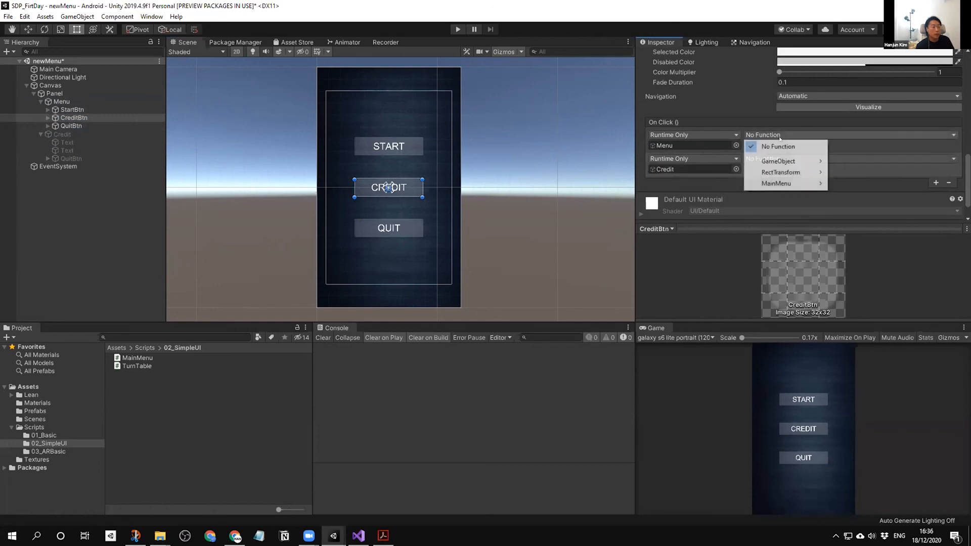
pyautogui.moveTo(782, 161)
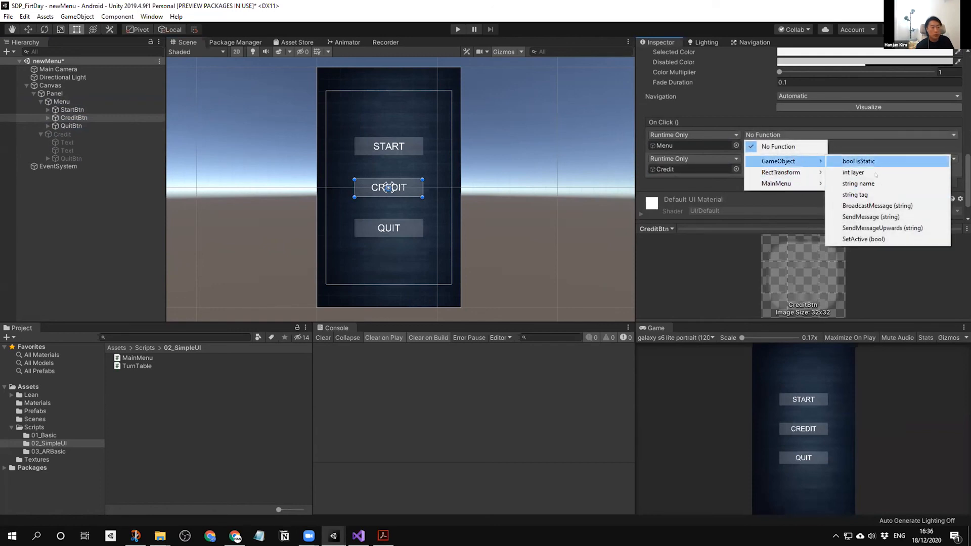
pyautogui.click(864, 240)
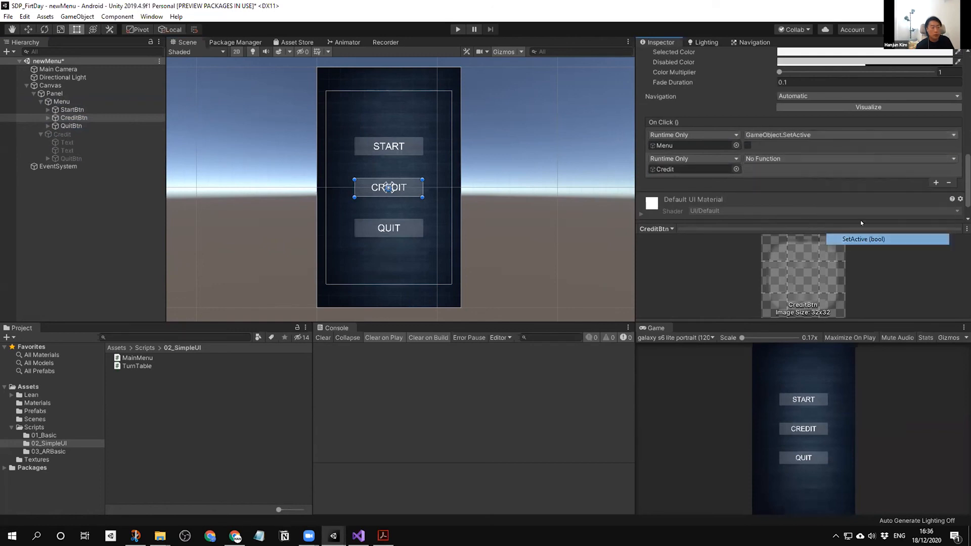
pyautogui.click(761, 158)
pyautogui.moveTo(789, 185)
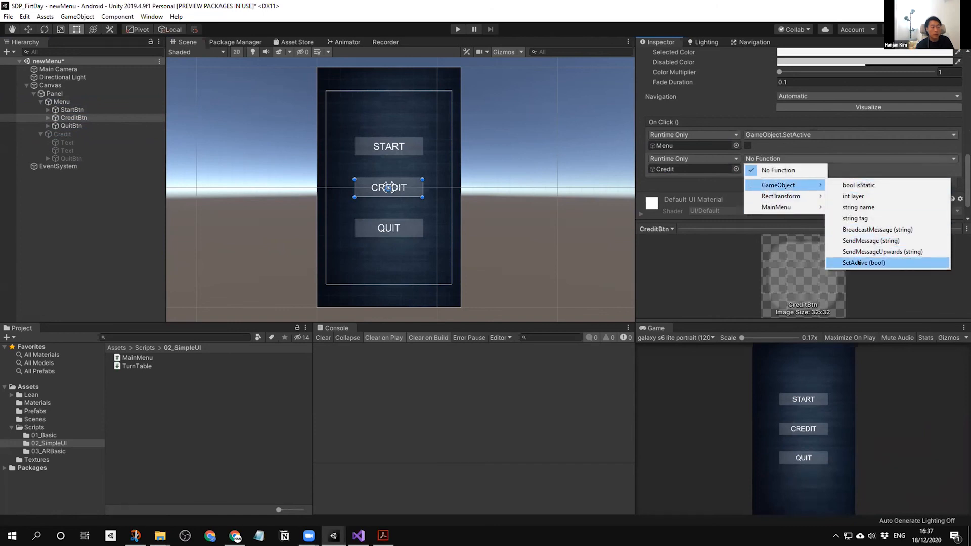
pyautogui.click(860, 252)
pyautogui.click(803, 158)
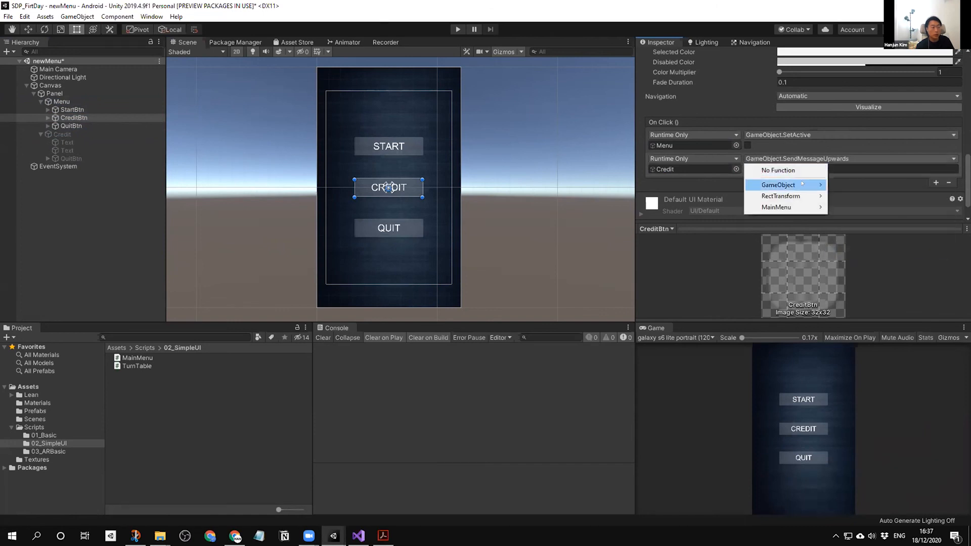
pyautogui.moveTo(802, 184)
pyautogui.click(864, 262)
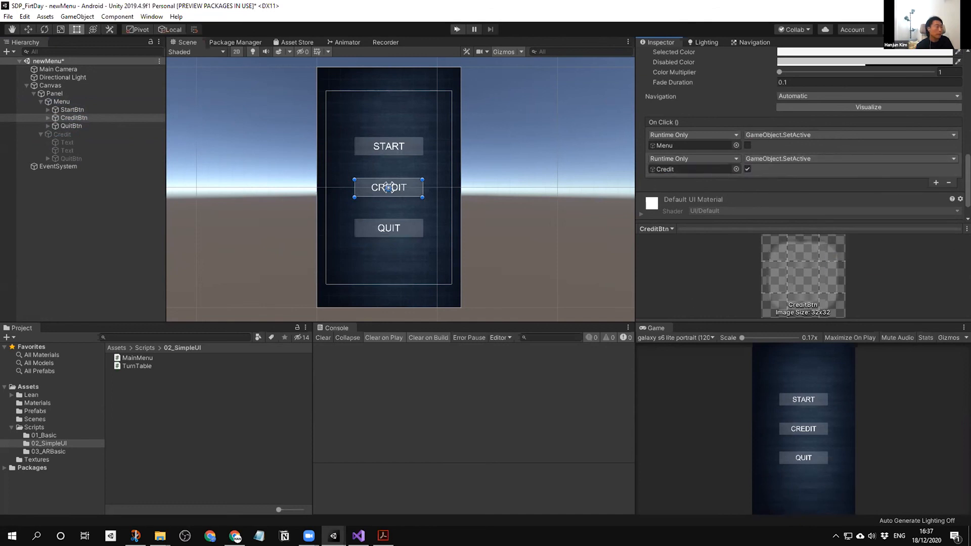
# - Run the scene, test the CREDIT, GO BACK TO MENU, QUIT and START buttons, and stop play mode
pyautogui.click(457, 29)
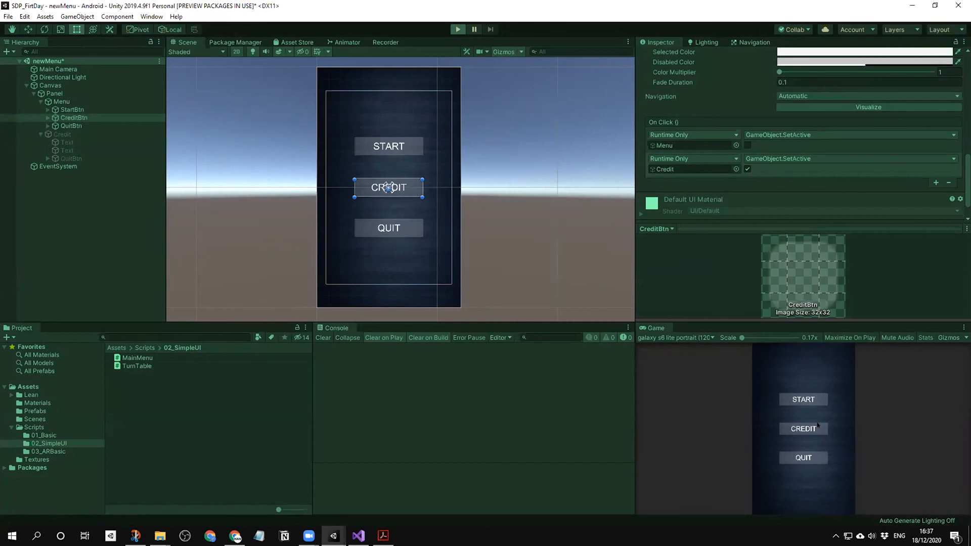
pyautogui.press('Up')
pyautogui.press('Down')
pyautogui.press('Down')
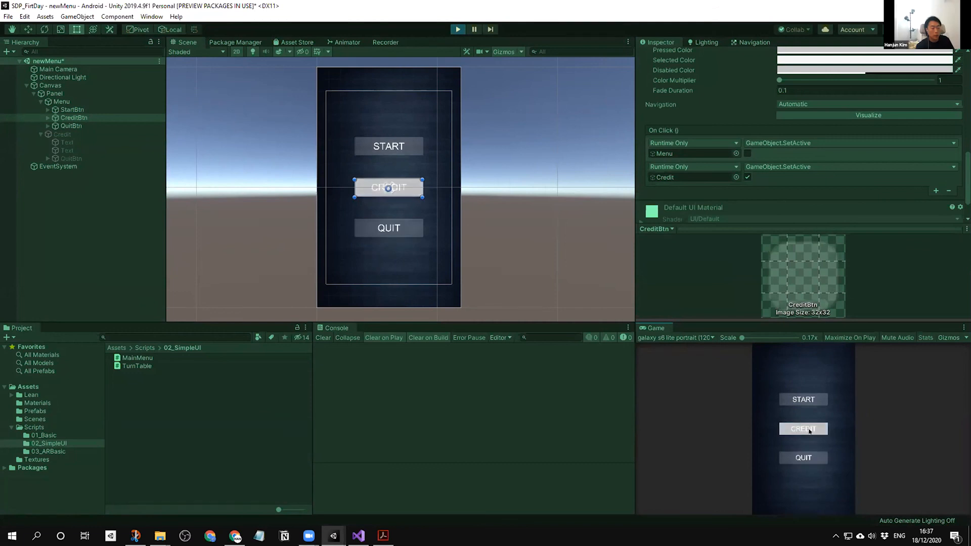
pyautogui.click(804, 429)
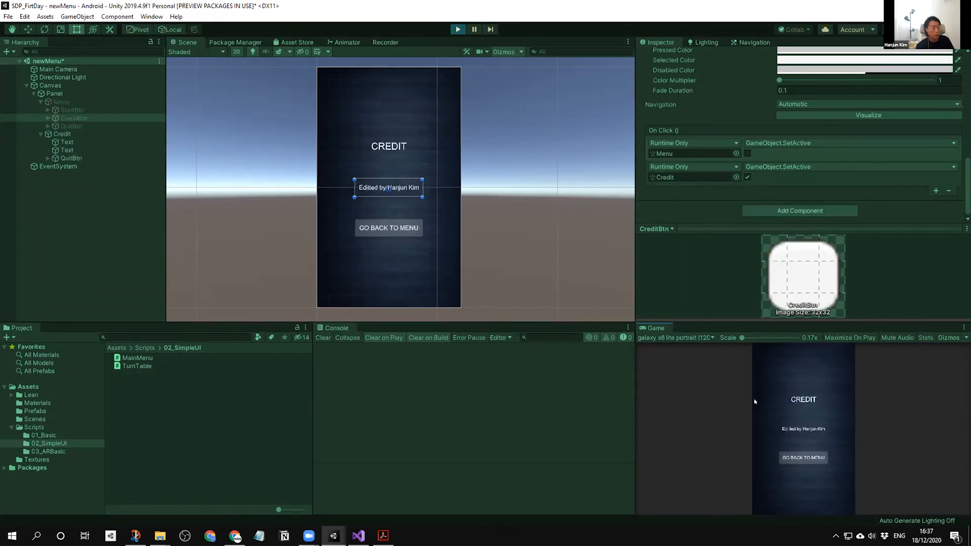
pyautogui.click(812, 456)
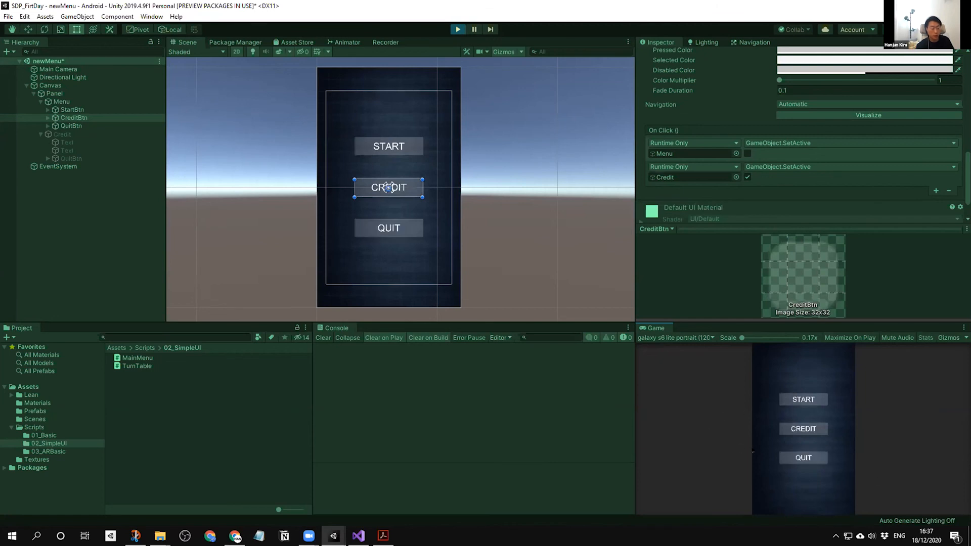
pyautogui.click(789, 457)
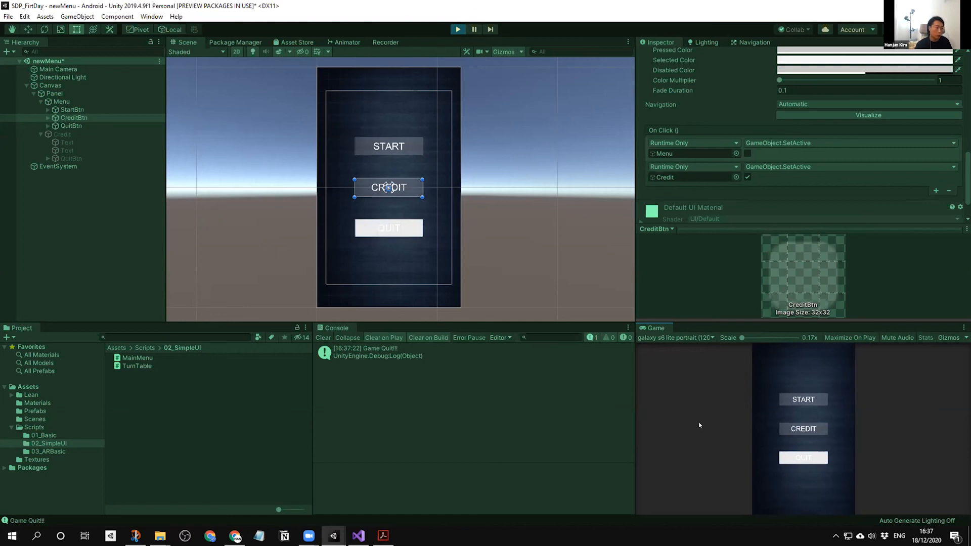
pyautogui.click(804, 406)
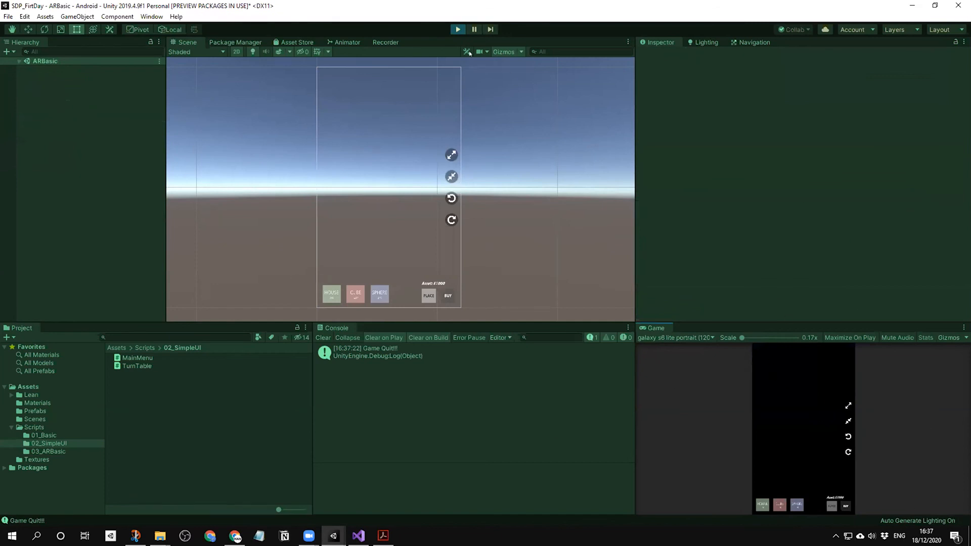
pyautogui.click(456, 28)
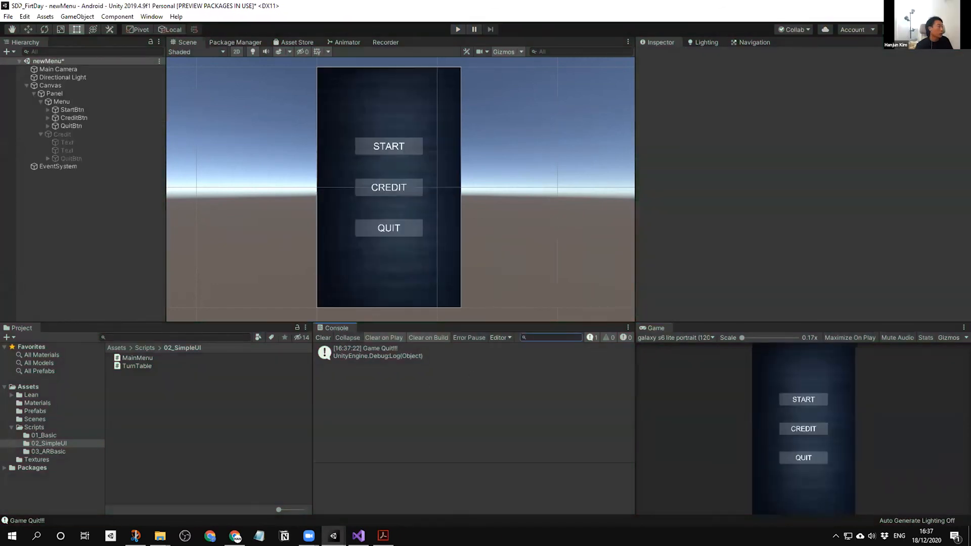
pyautogui.hotkey('alt', 'f')
pyautogui.press('Right')
pyautogui.press('Right')
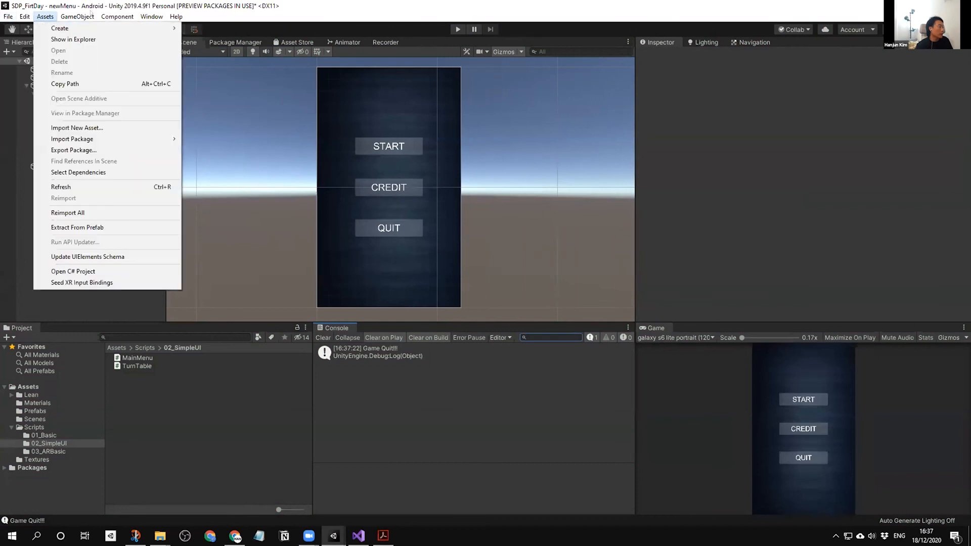
pyautogui.moveTo(182, 133)
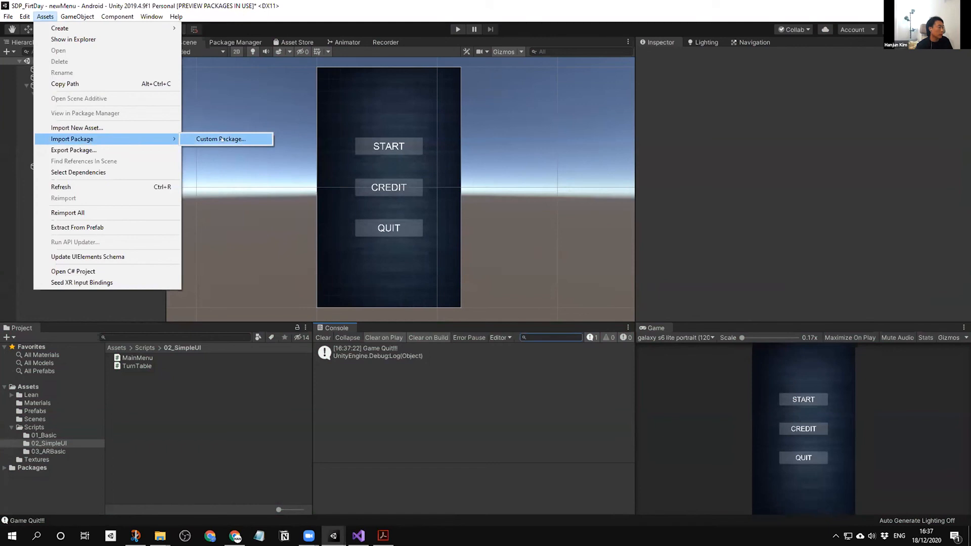
pyautogui.moveTo(77, 17)
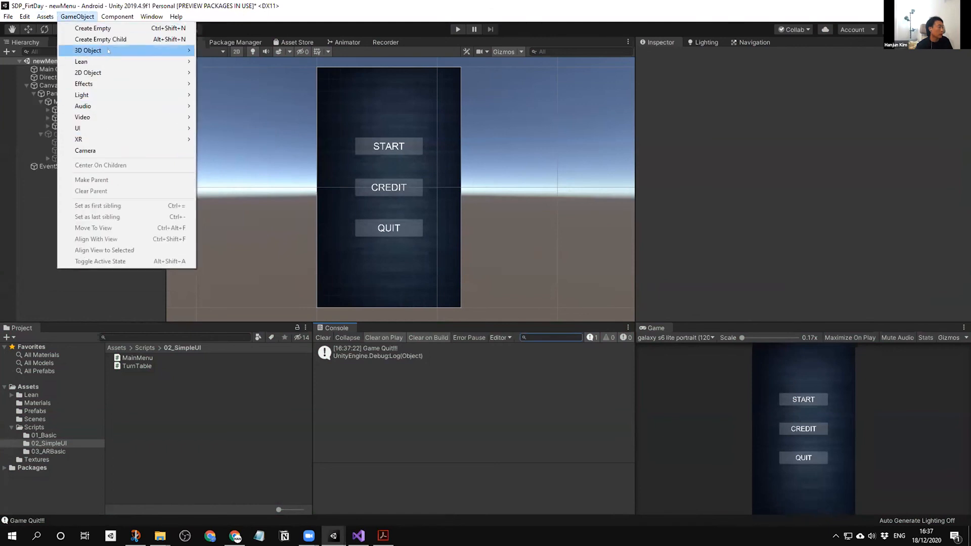
pyautogui.moveTo(108, 50)
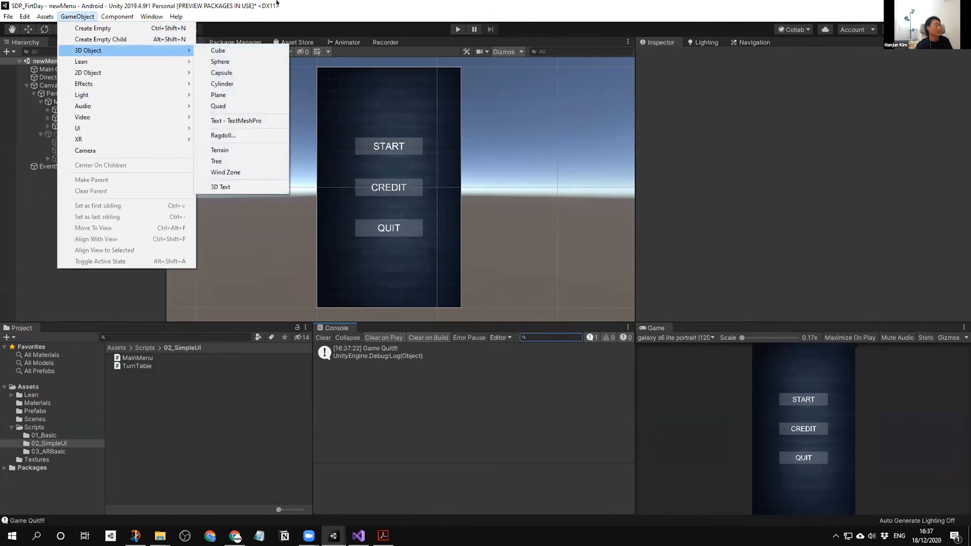
pyautogui.click(77, 17)
pyautogui.click(45, 16)
pyautogui.moveTo(147, 139)
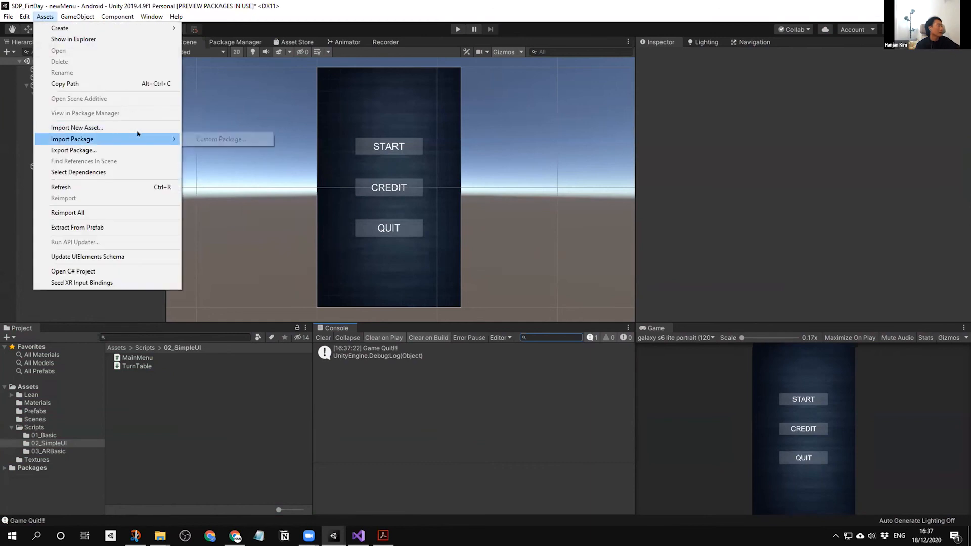
pyautogui.click(230, 138)
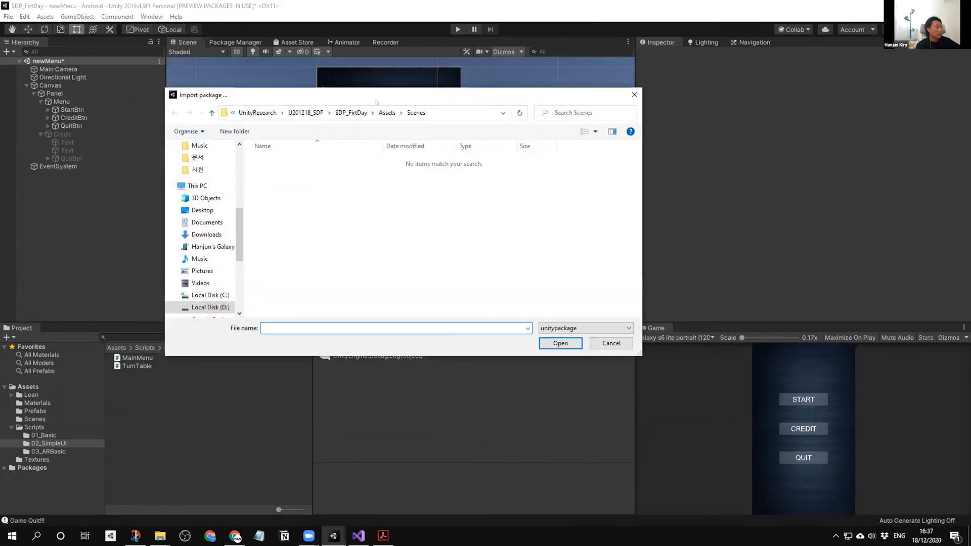
pyautogui.click(351, 113)
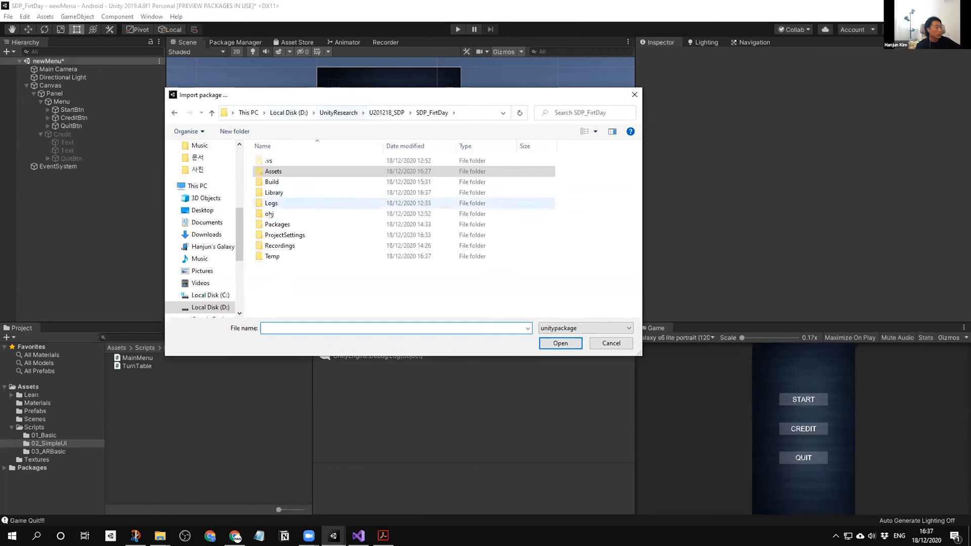
pyautogui.click(387, 112)
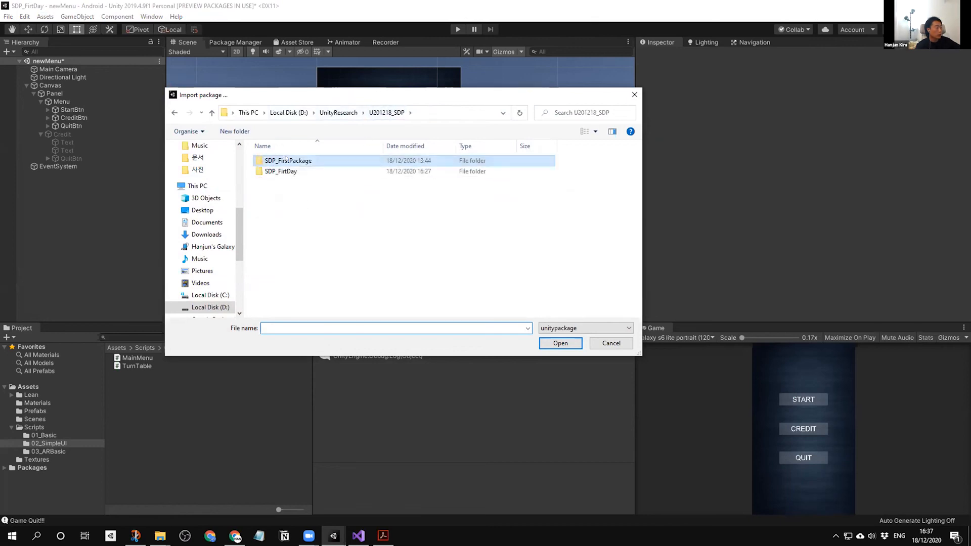
pyautogui.click(339, 113)
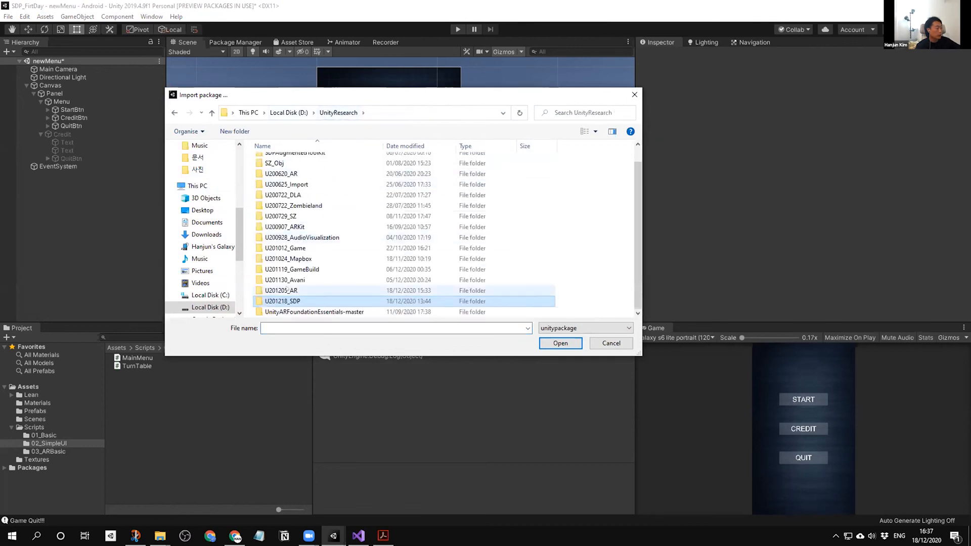
pyautogui.doubleClick(303, 293)
pyautogui.doubleClick(390, 169)
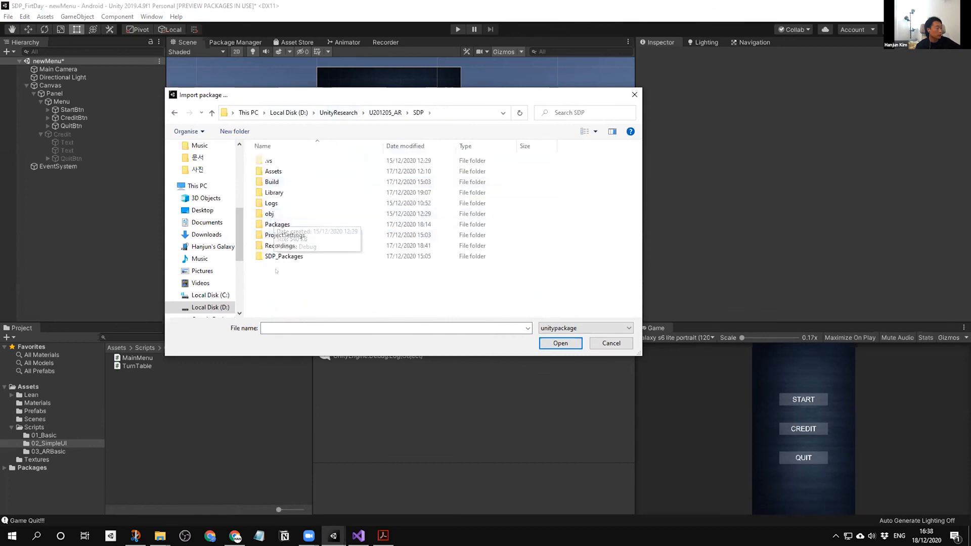
pyautogui.doubleClick(286, 256)
pyautogui.scroll(-2, 359, 289)
pyautogui.click(303, 312)
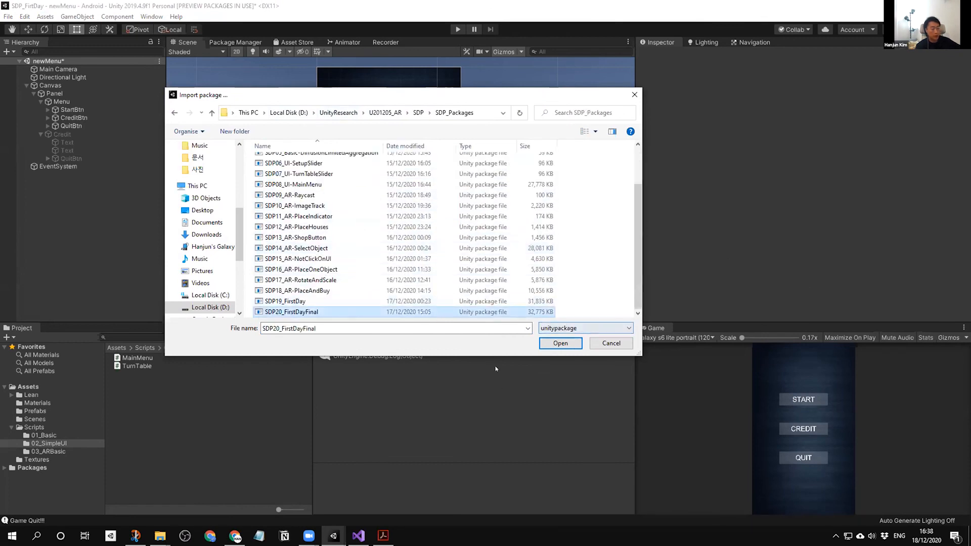
pyautogui.click(602, 343)
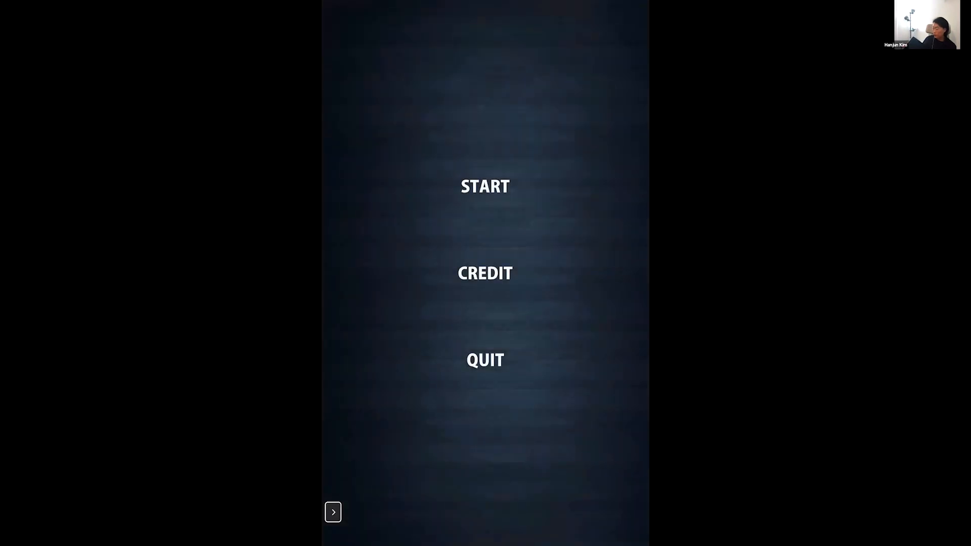
# - Start the AR shop from its main menu on the tablet, exit to the home screen and look through the installed apps
pyautogui.click(485, 187)
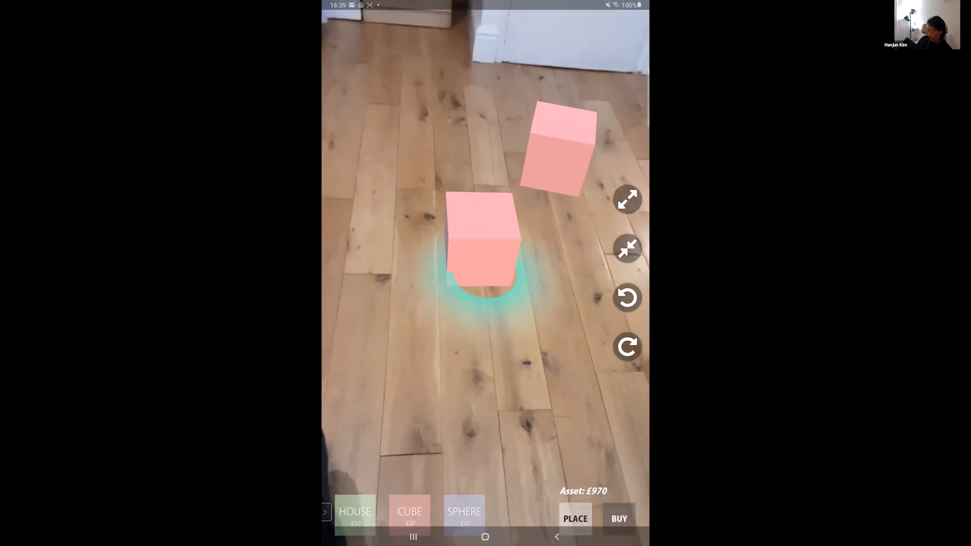
pyautogui.click(485, 537)
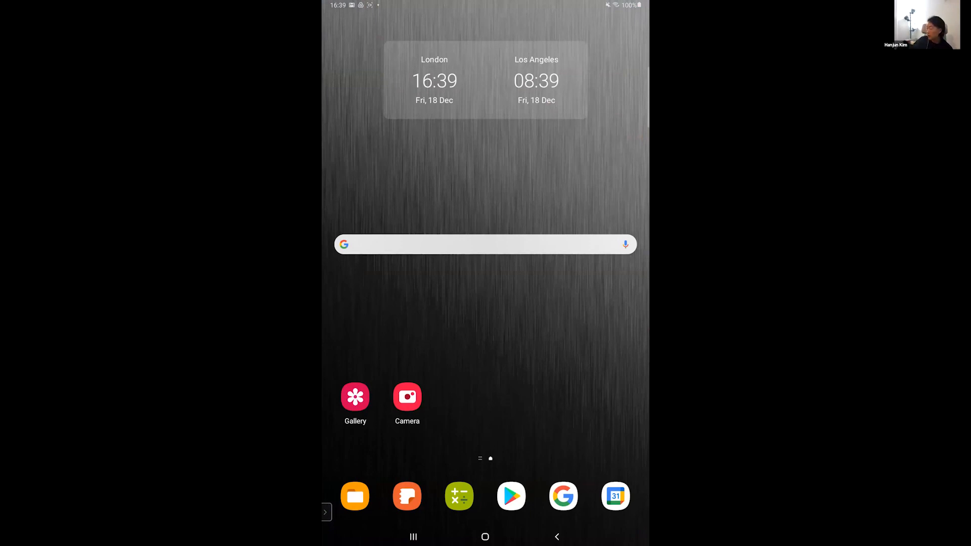
pyautogui.moveTo(486, 354); pyautogui.dragTo(486, 177)
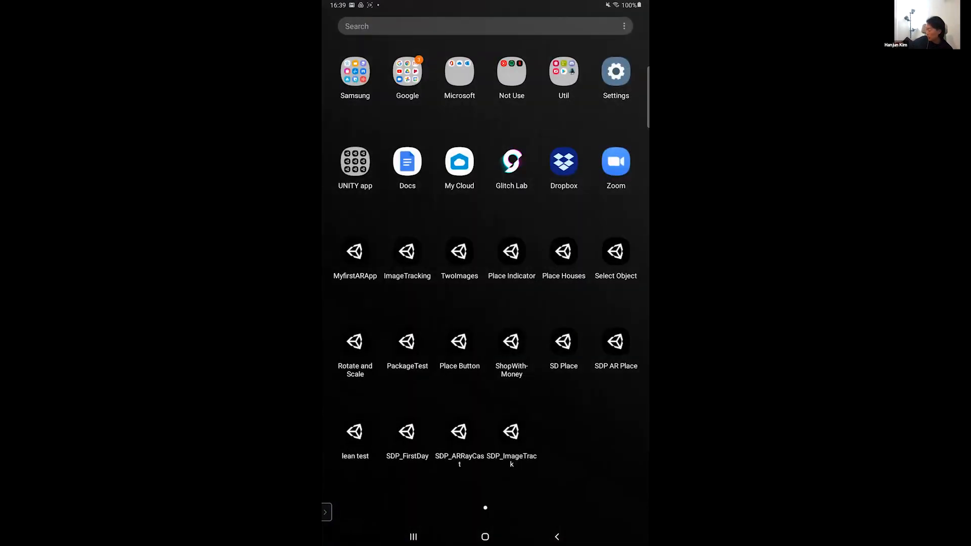
pyautogui.click(485, 537)
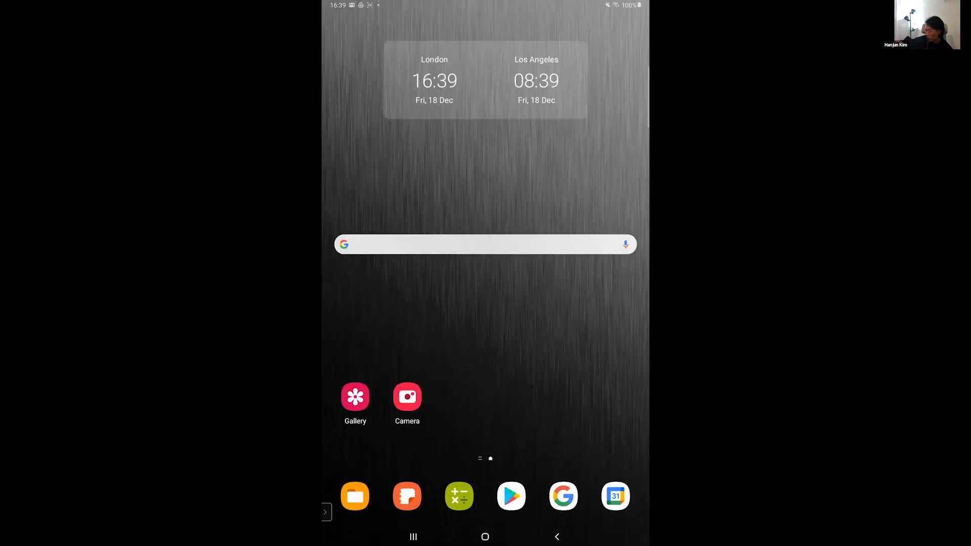
# - Start a screen recording on the tablet with the No sound setting
pyautogui.moveTo(486, 2); pyautogui.dragTo(485, 228)
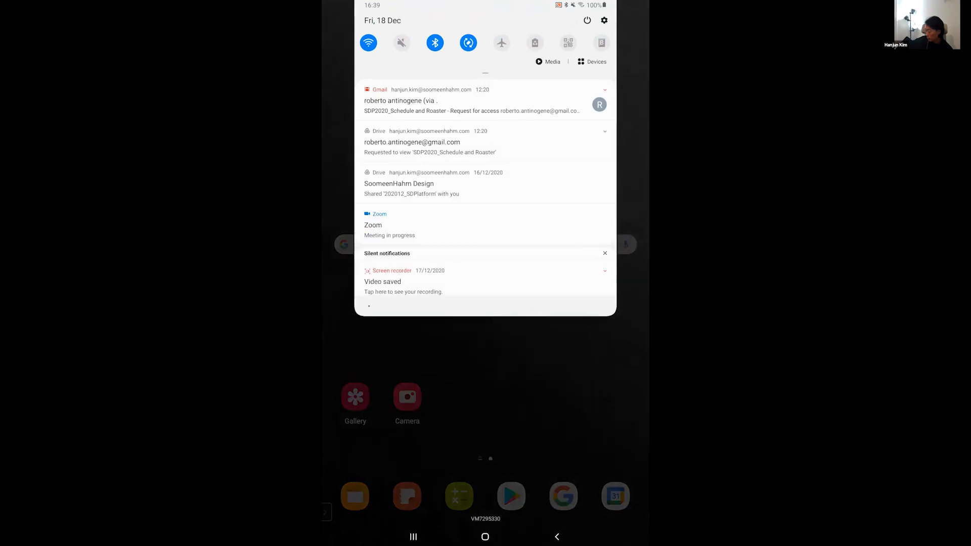
pyautogui.moveTo(485, 73); pyautogui.dragTo(485, 283)
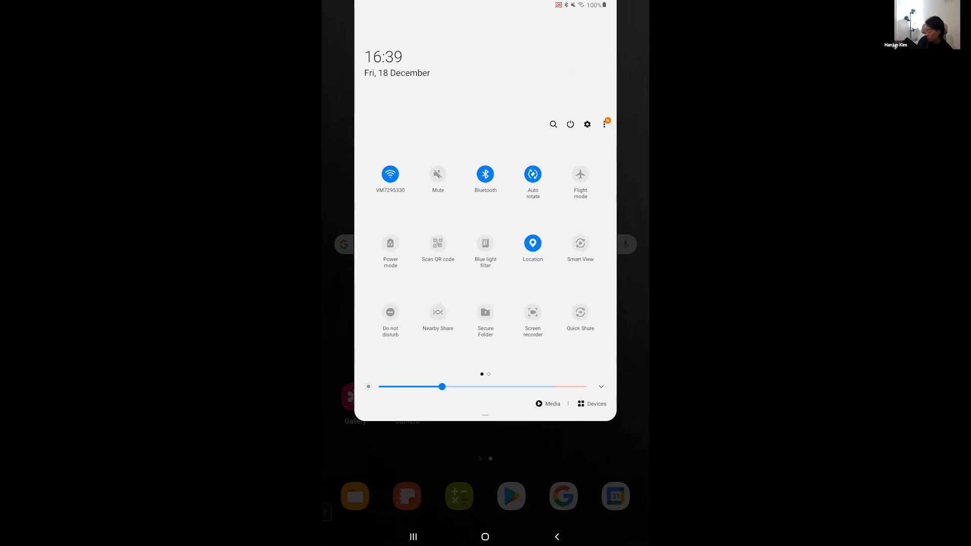
pyautogui.click(533, 312)
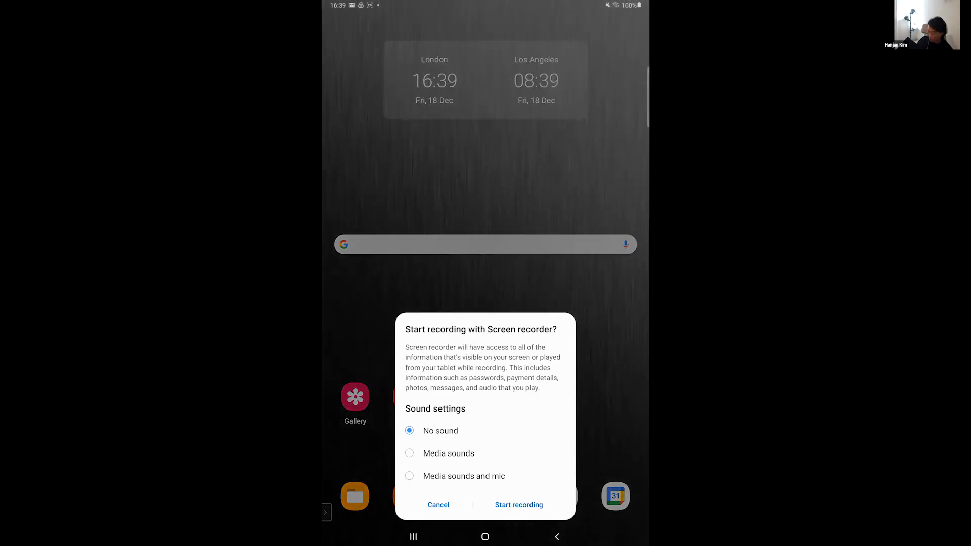
pyautogui.click(519, 505)
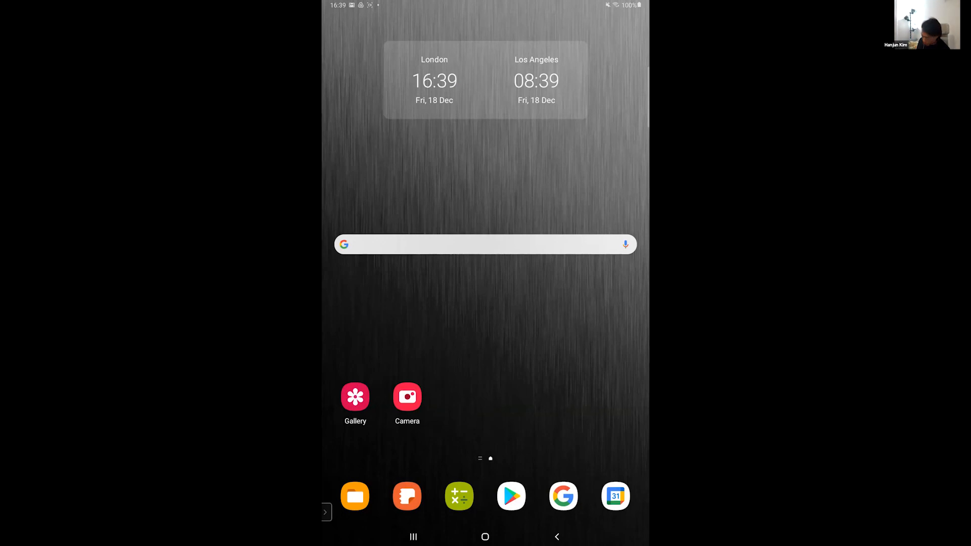
# - Show the tablet's list of installed Unity apps
pyautogui.moveTo(485, 385); pyautogui.dragTo(485, 203)
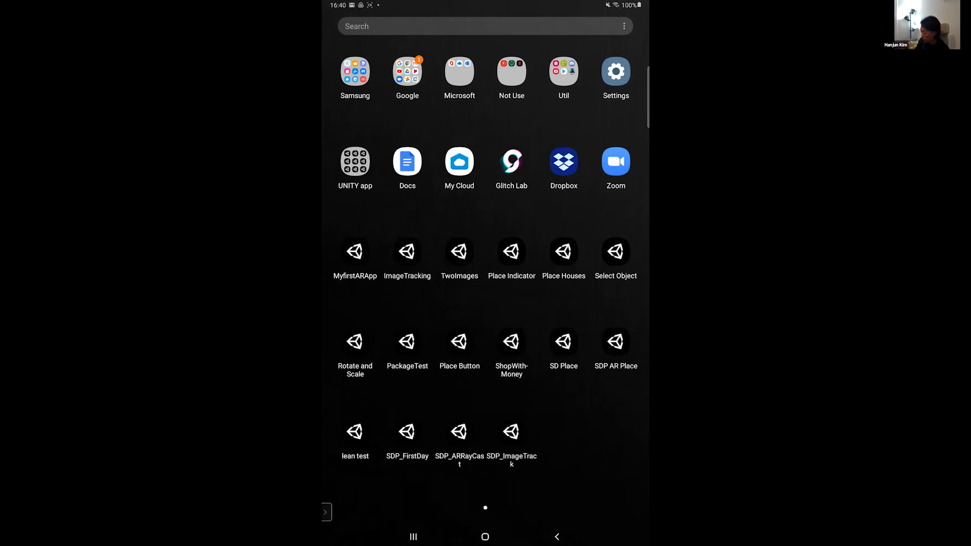
pyautogui.click(485, 537)
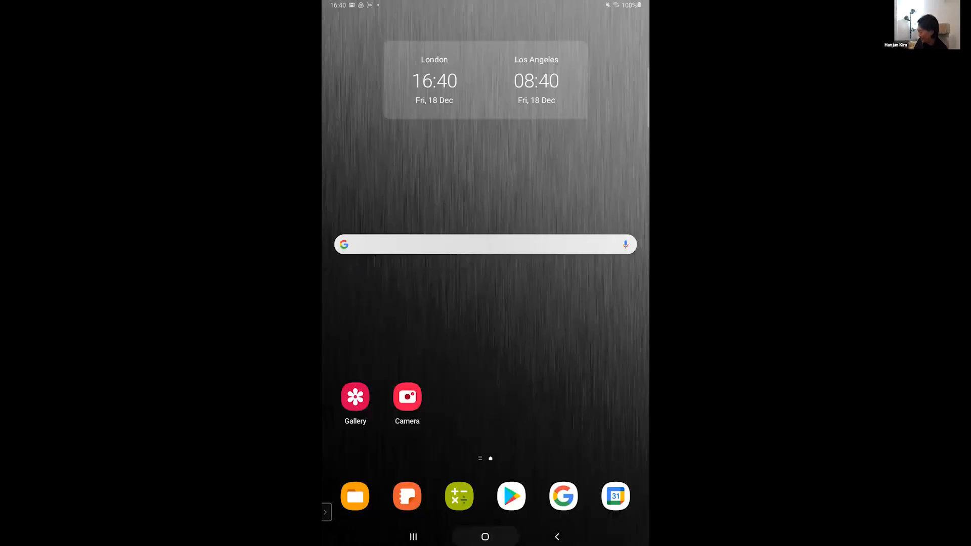
pyautogui.moveTo(485, 384); pyautogui.dragTo(485, 202)
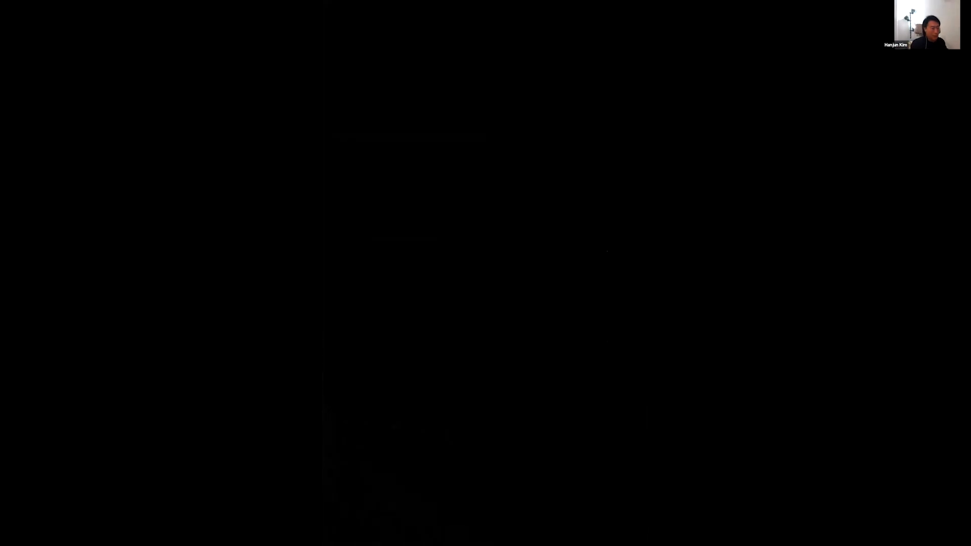